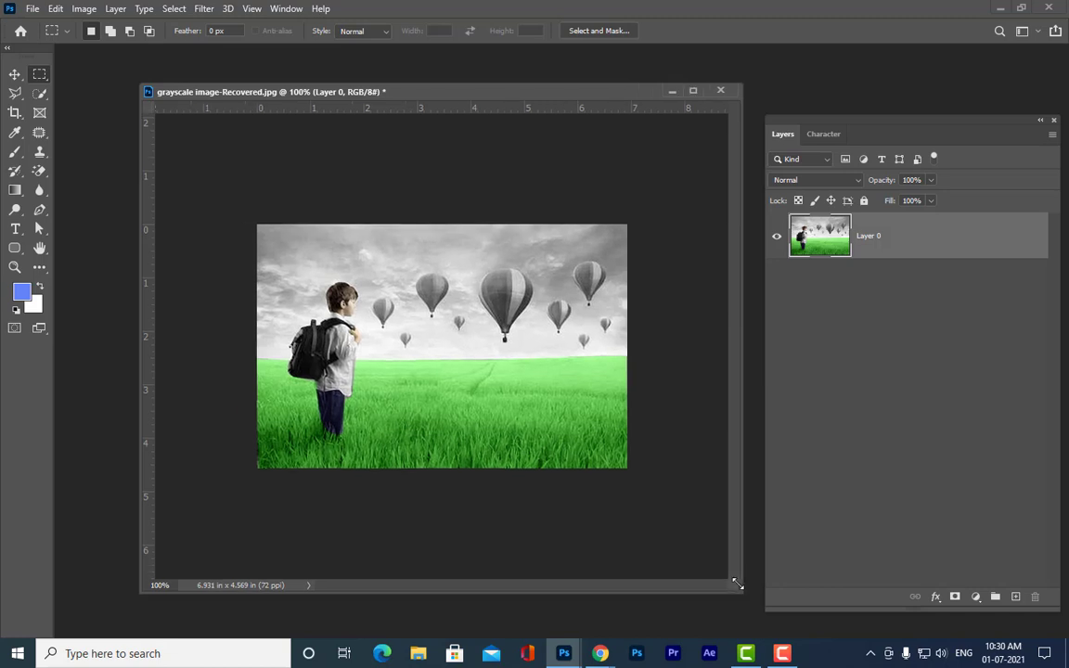
Step: Quick-select the largest balloon and the two medium balloons to its right with a 15 px brush
drag(358, 100, 309, 90)
click(40, 94)
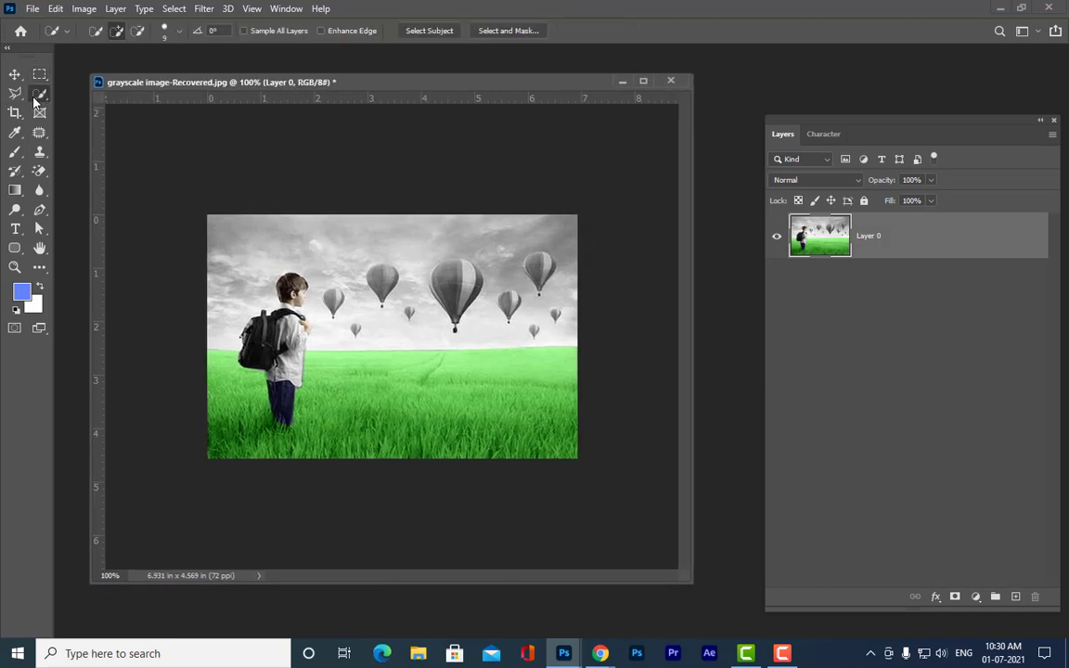
click(77, 110)
drag(504, 301, 507, 303)
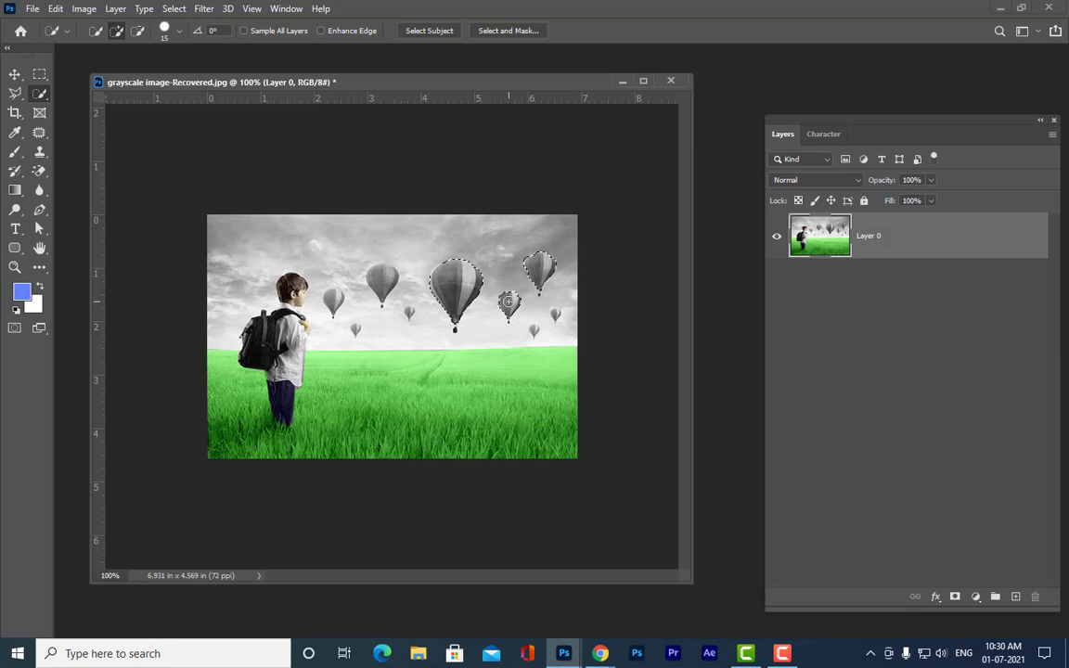
Step: Add the remaining six balloons to the selection using the Quick Selection tool with a 5 px brush
key(ctrl+plus)
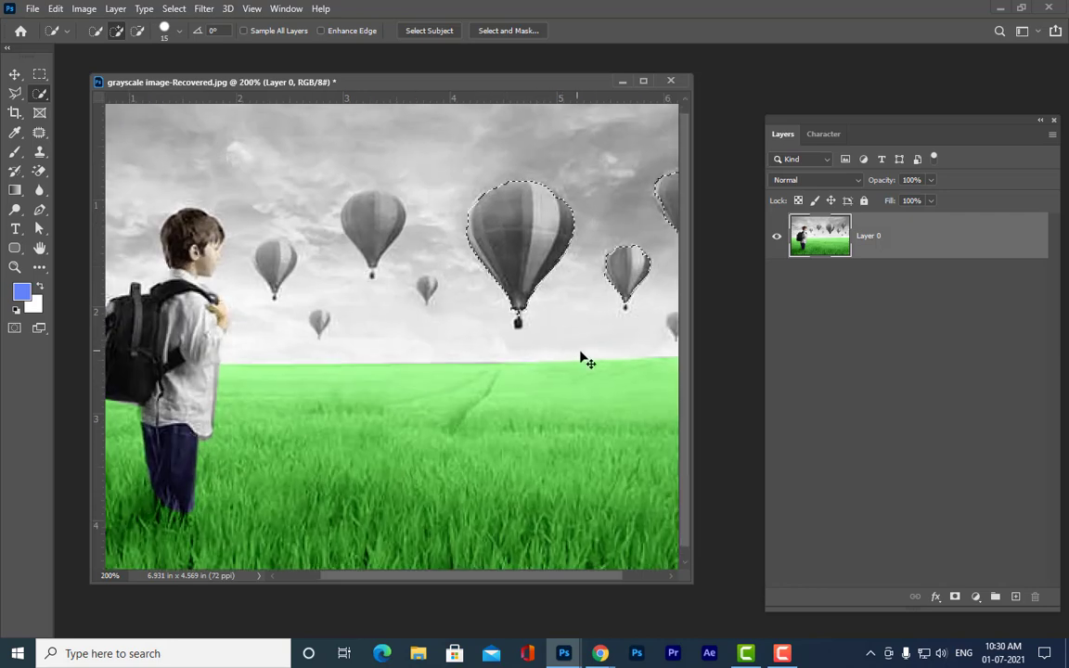
drag(538, 577, 616, 576)
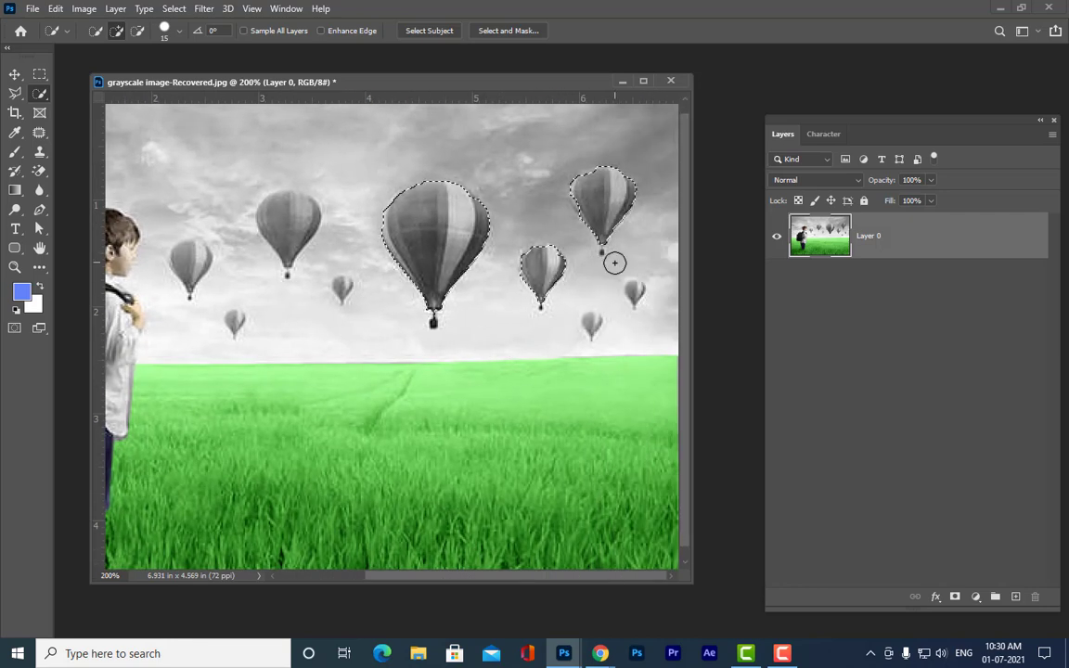
key(bracketleft)
key(bracketleft)
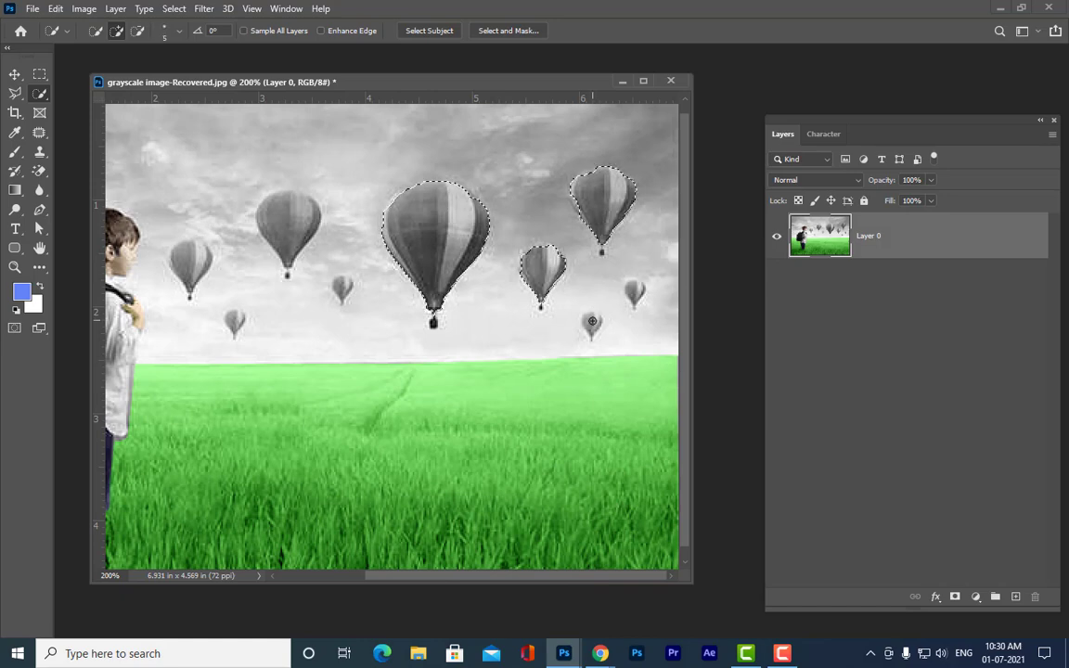
click(636, 289)
click(286, 223)
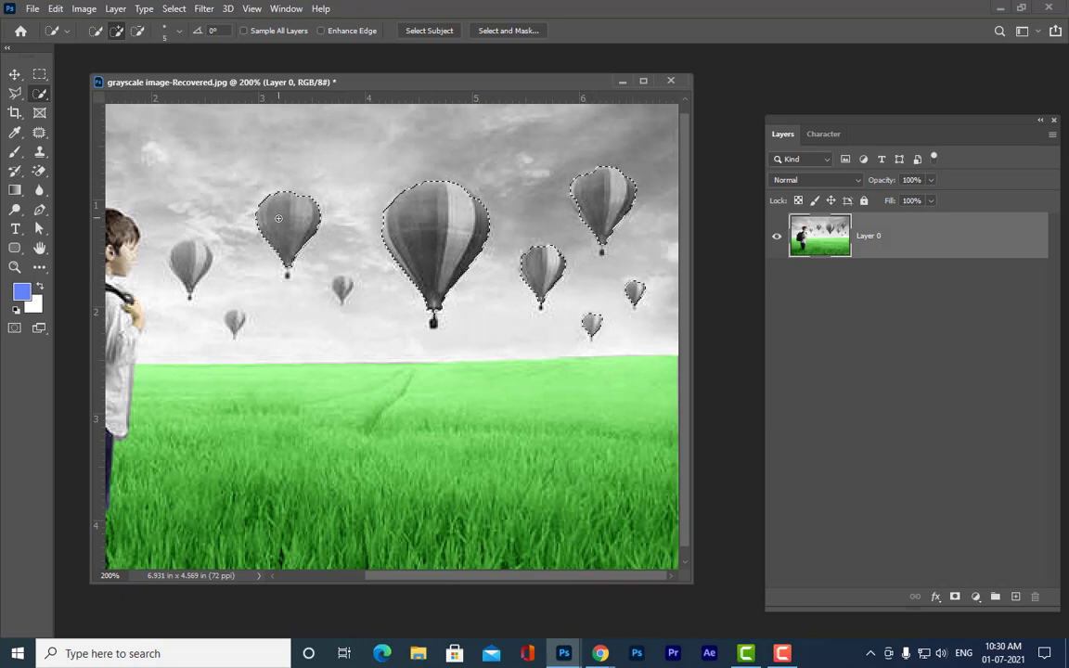
click(343, 290)
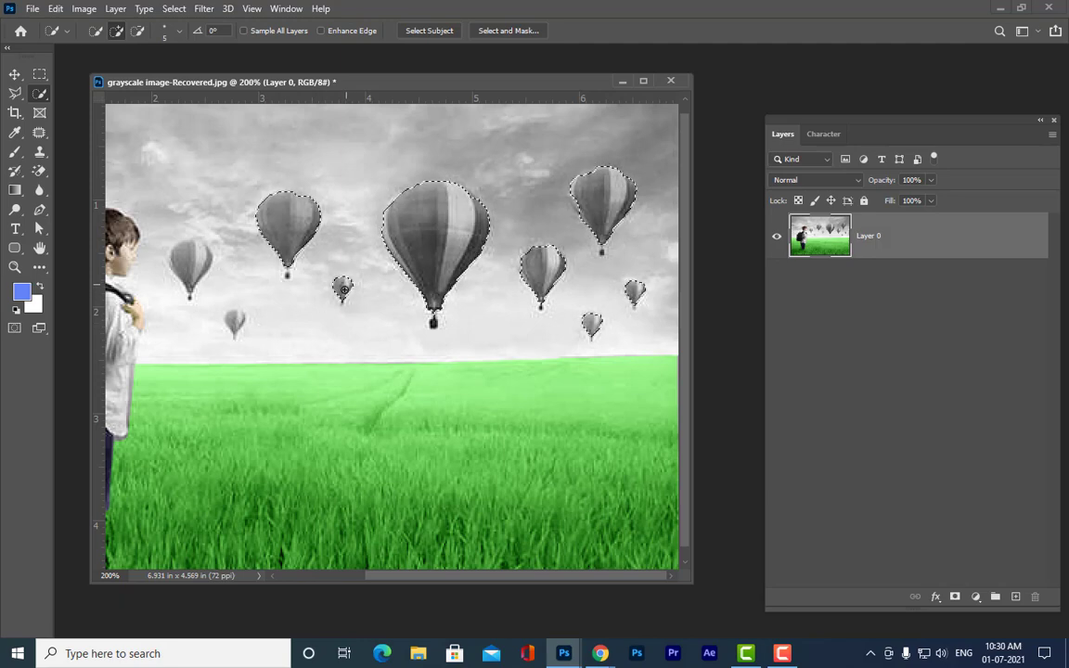
click(235, 321)
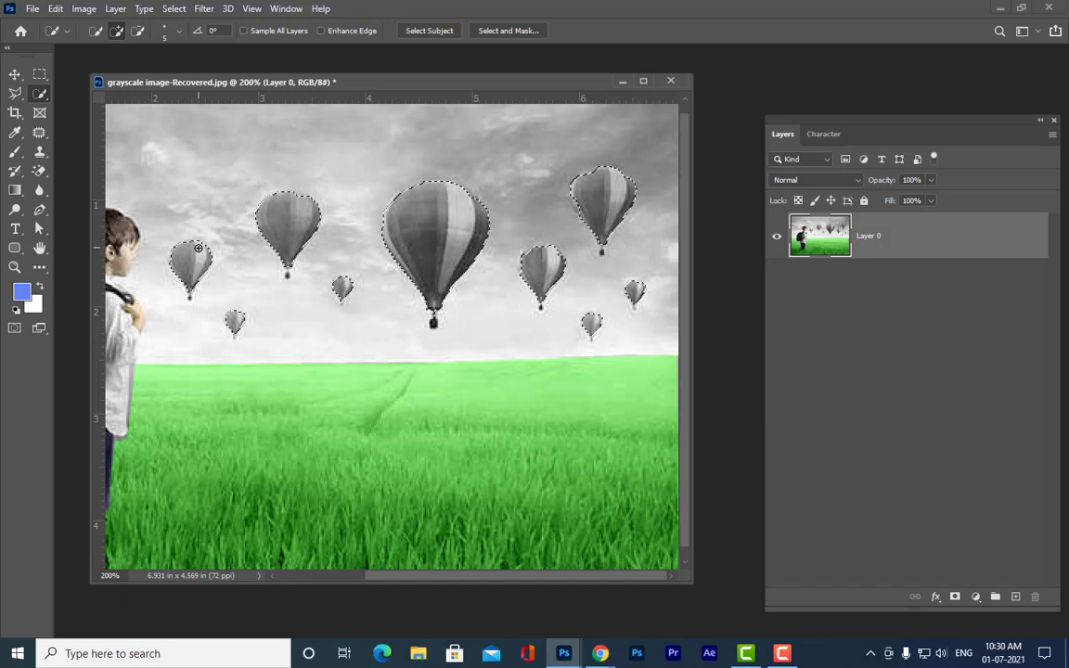
key(ctrl+minus)
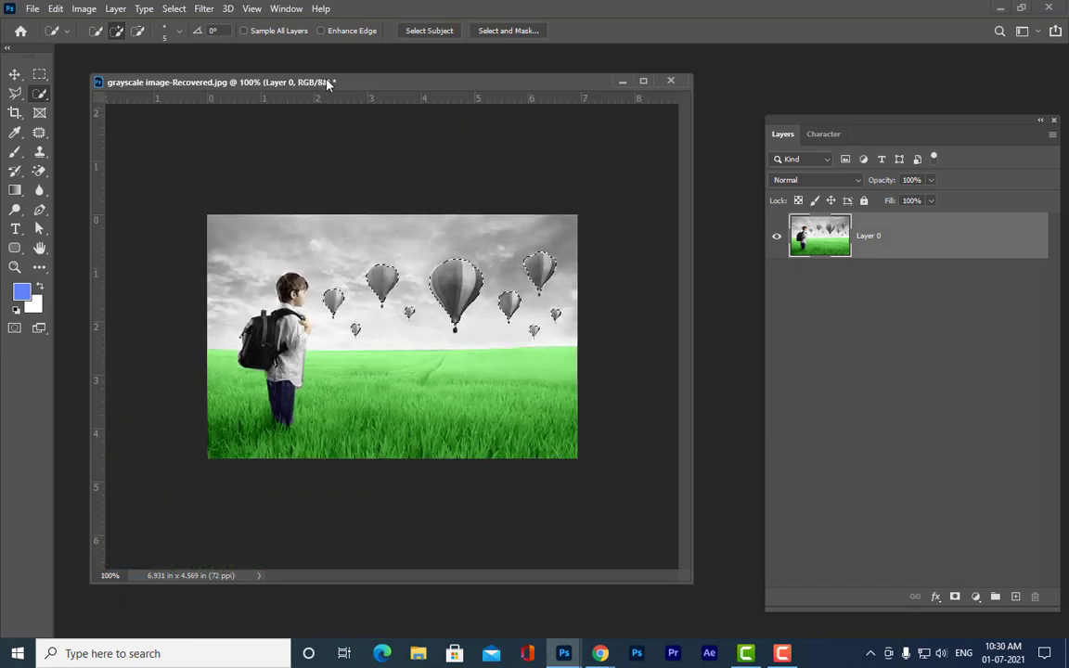
Step: Invert the selection so it covers everything except the balloons
drag(328, 84, 381, 87)
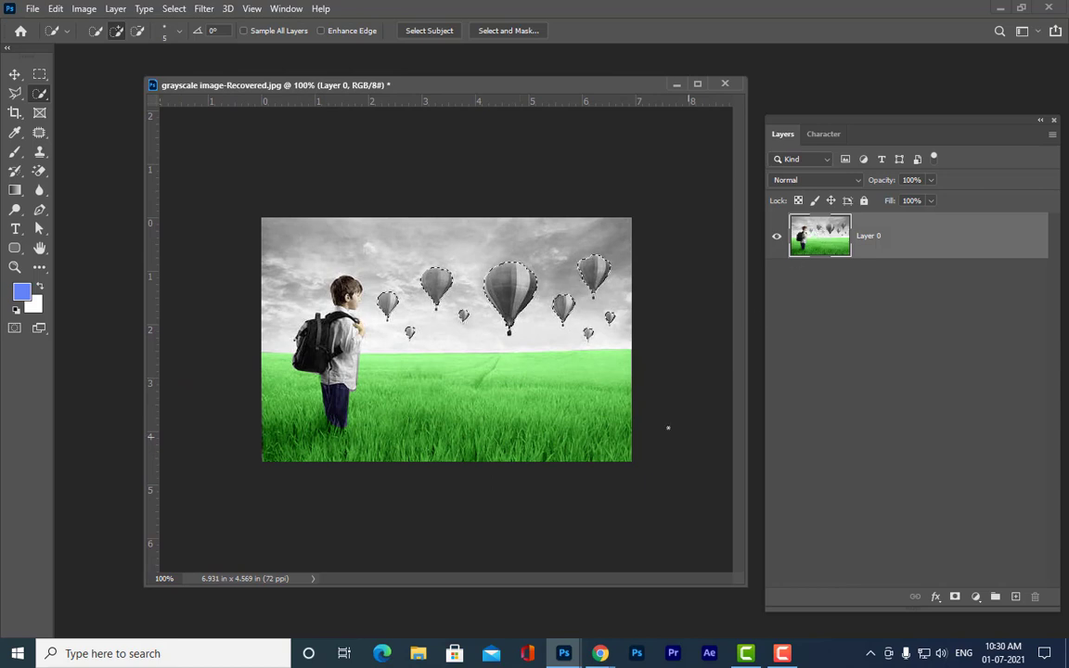
mouse_move(381, 85)
mouse_down()
mouse_move(368, 87)
mouse_move(380, 90)
mouse_up()
click(173, 9)
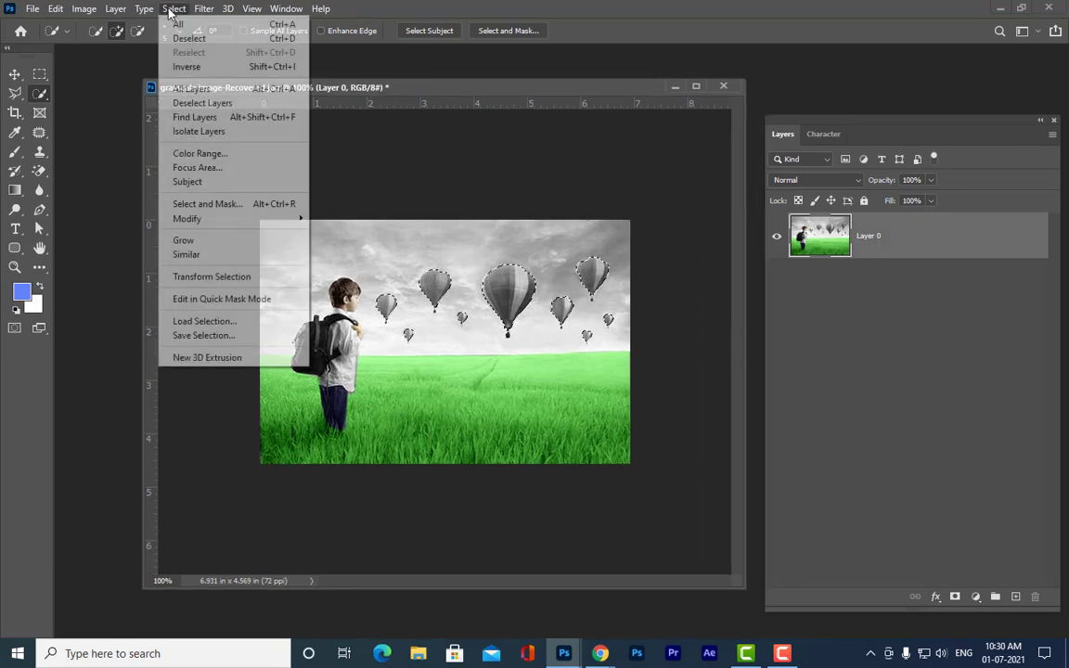
click(167, 64)
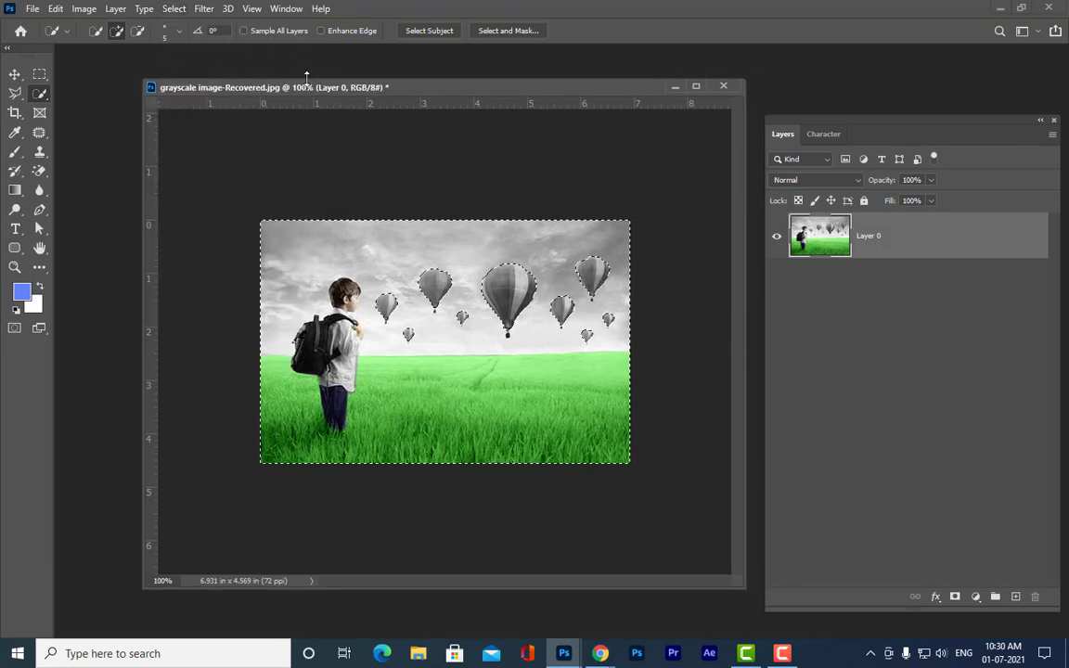
drag(288, 85, 263, 69)
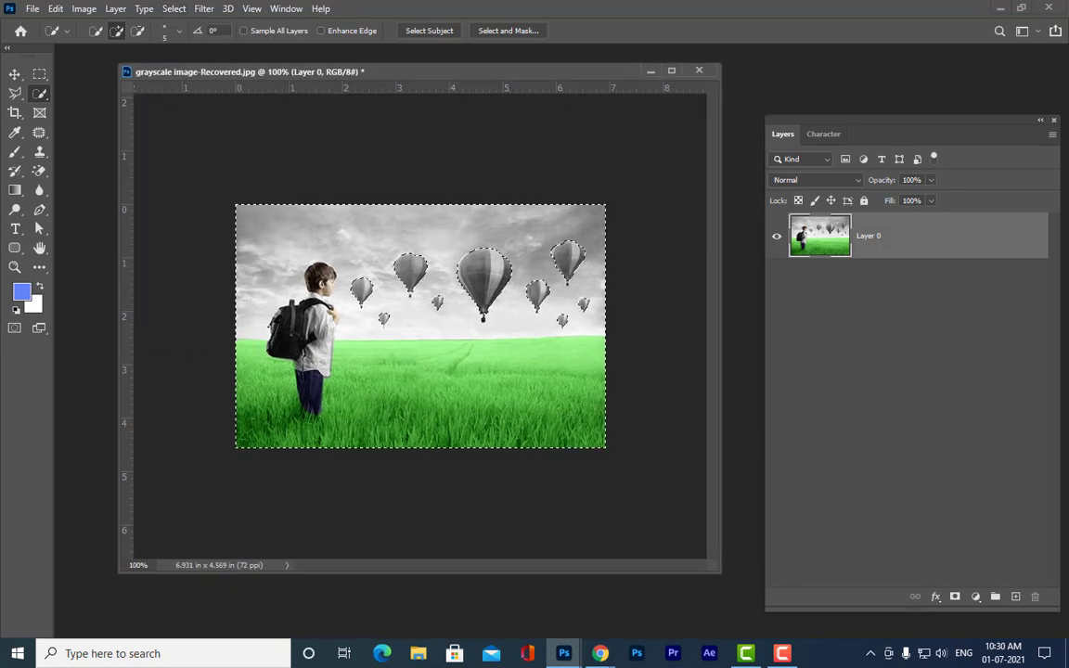
Step: Subtract the grass field below the horizon from the selection with a rectangular marquee
click(39, 74)
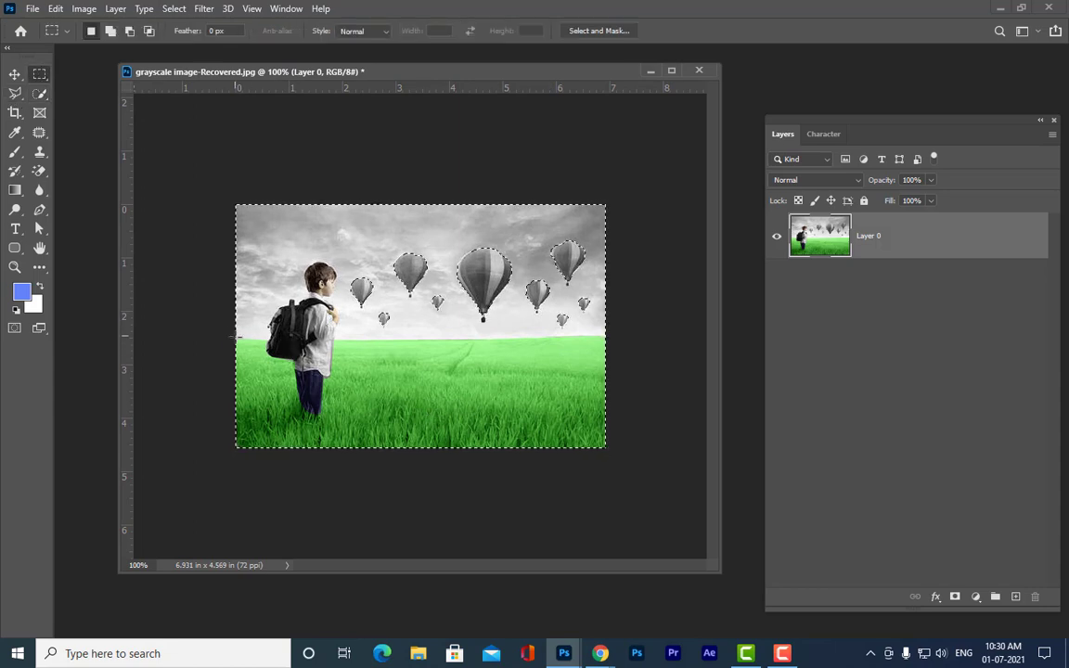
drag(239, 340, 632, 481)
drag(237, 340, 520, 401)
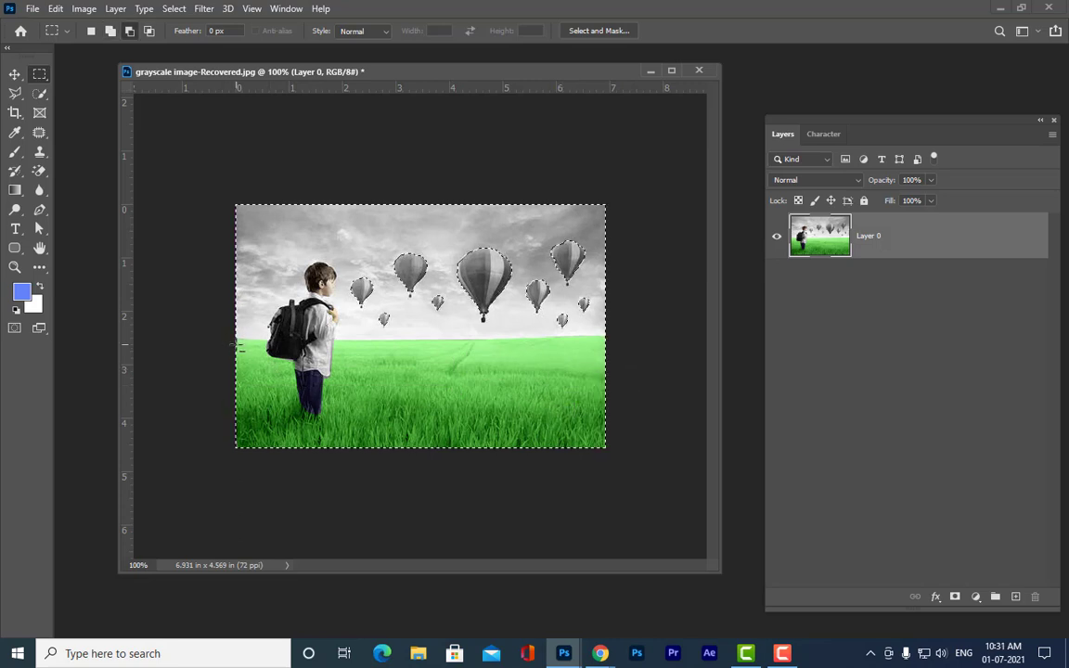
drag(236, 340, 619, 465)
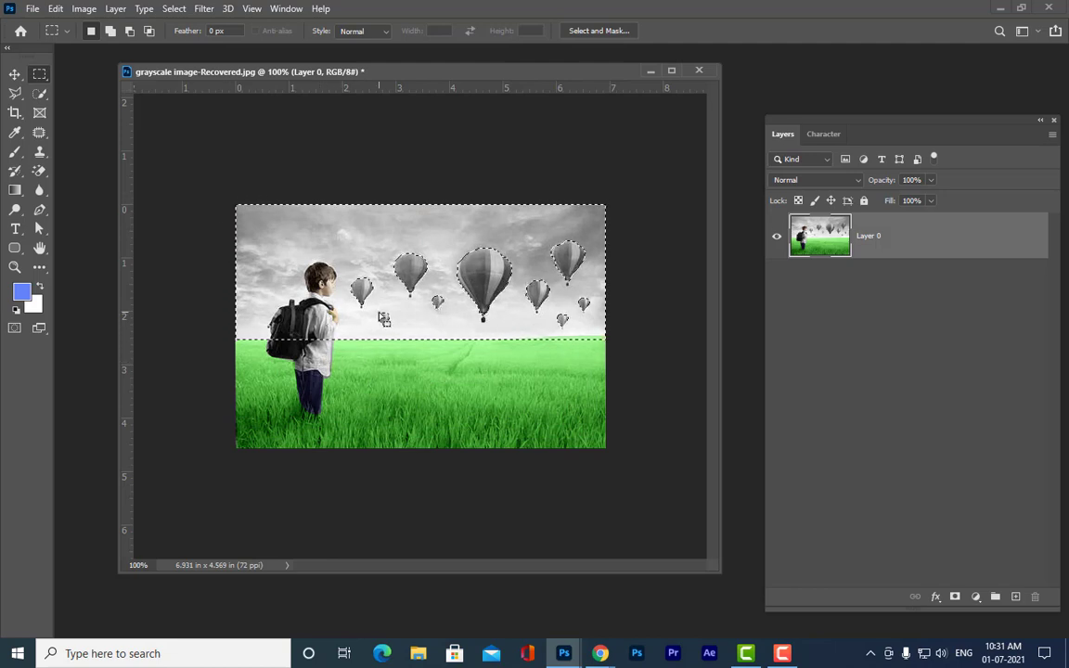
Step: Subtract the boy and his backpack above the horizon from the selection by outlining them with the Polygonal Lasso
key(ctrl+plus)
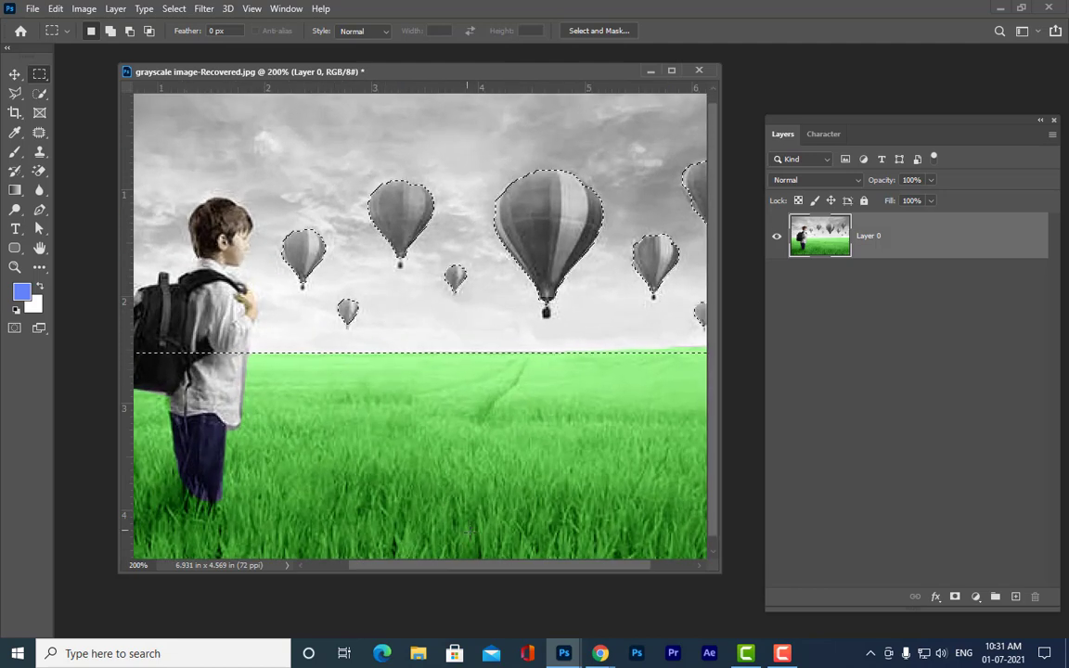
drag(473, 566, 411, 564)
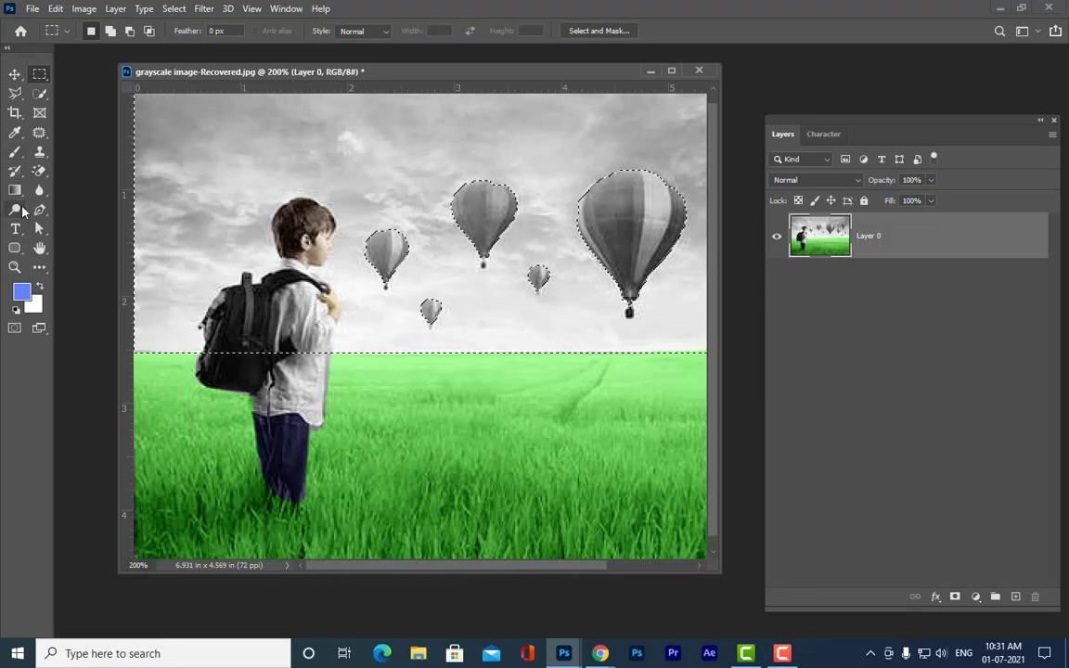
click(15, 93)
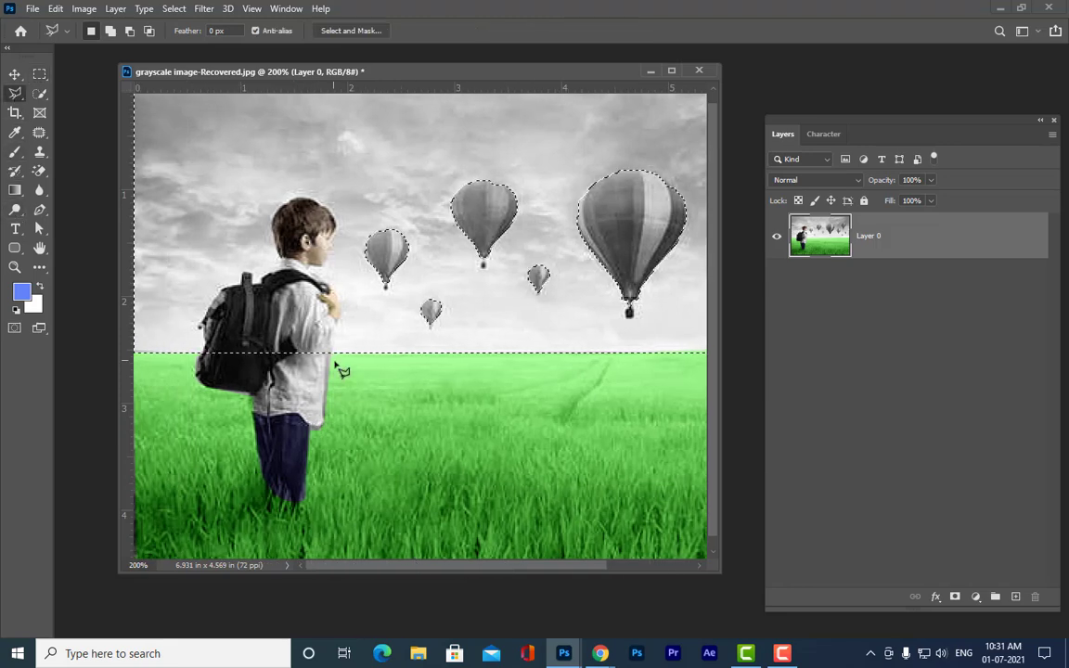
key(alt)
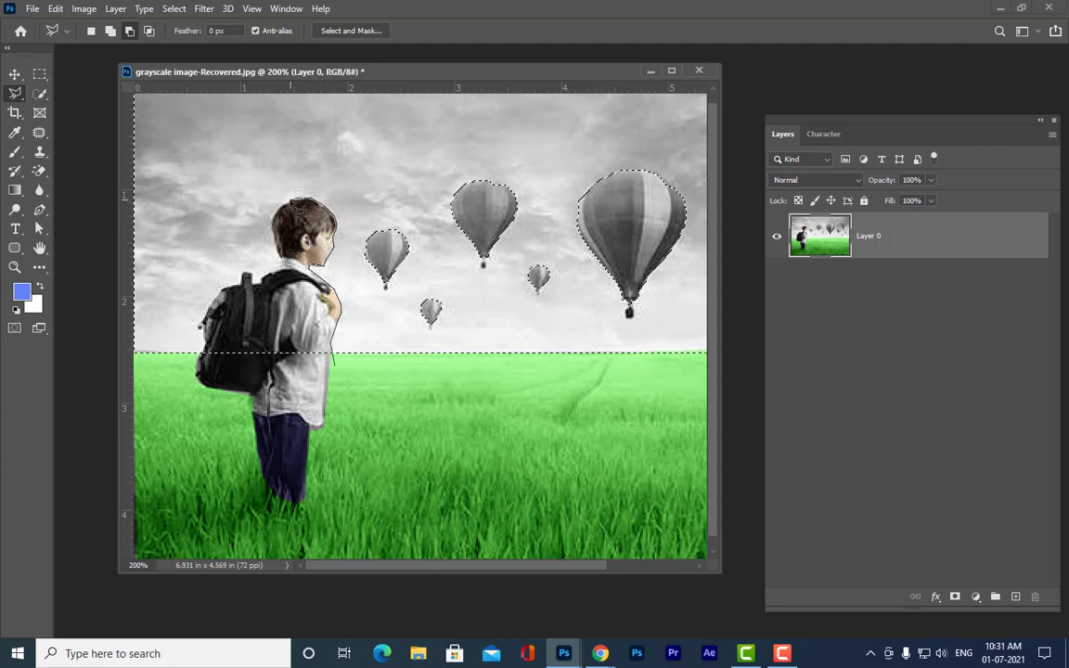
mouse_move(290, 202)
mouse_down()
mouse_move(279, 253)
mouse_move(264, 295)
mouse_move(276, 290)
mouse_move(266, 295)
mouse_move(251, 273)
mouse_move(247, 292)
mouse_move(217, 304)
mouse_move(210, 351)
mouse_move(243, 377)
mouse_move(258, 365)
mouse_move(318, 377)
mouse_move(345, 372)
mouse_up()
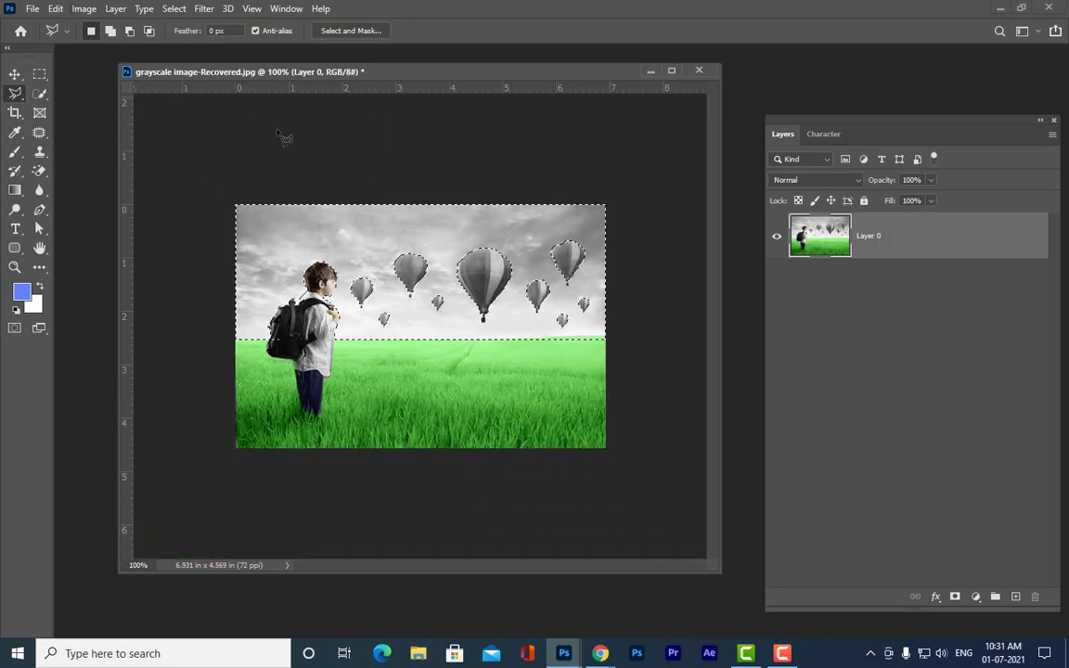
Step: Feather the sky selection with a radius of 2 pixels
right_click(415, 237)
click(445, 263)
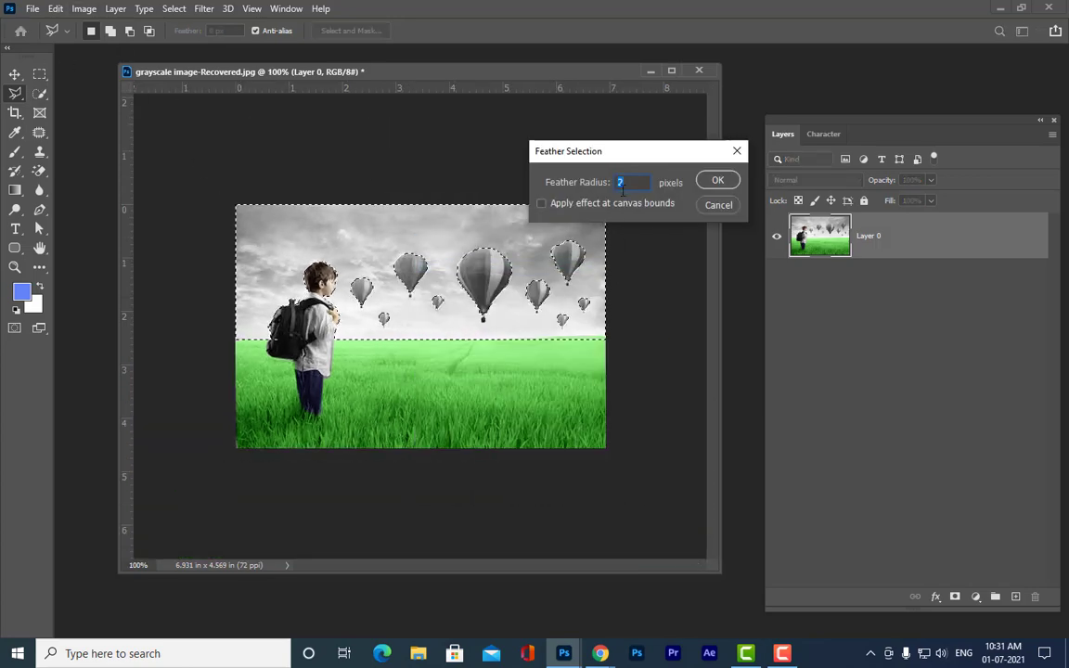
click(718, 182)
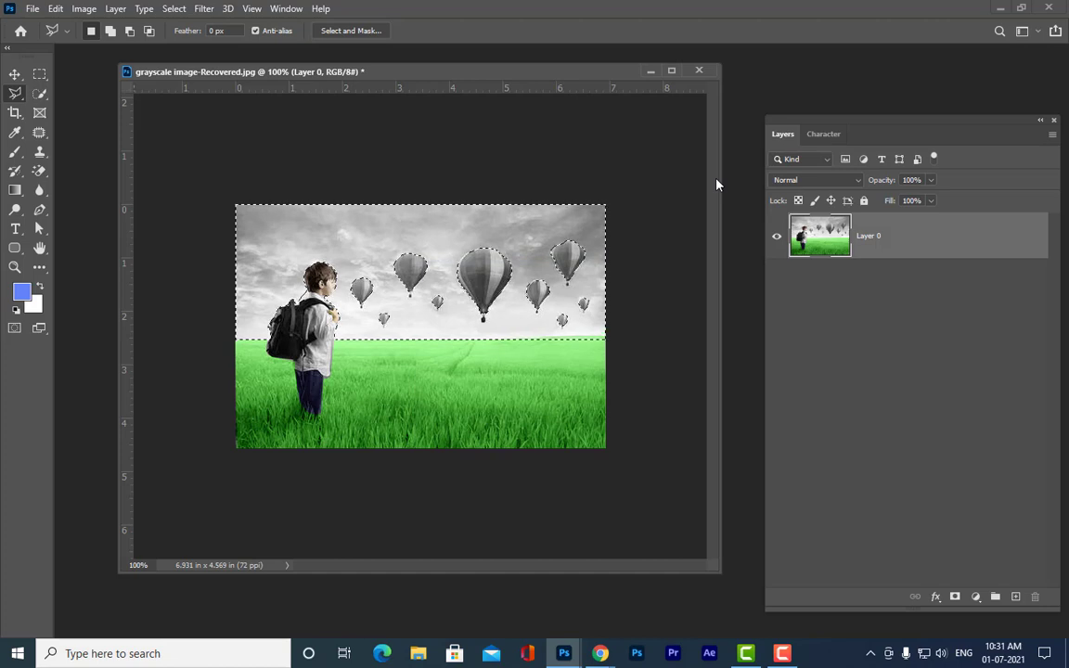
Step: Start a Color Balance adjustment on the selected sky, setting the midtones to +9 red and +71 blue
click(84, 9)
mouse_move(112, 47)
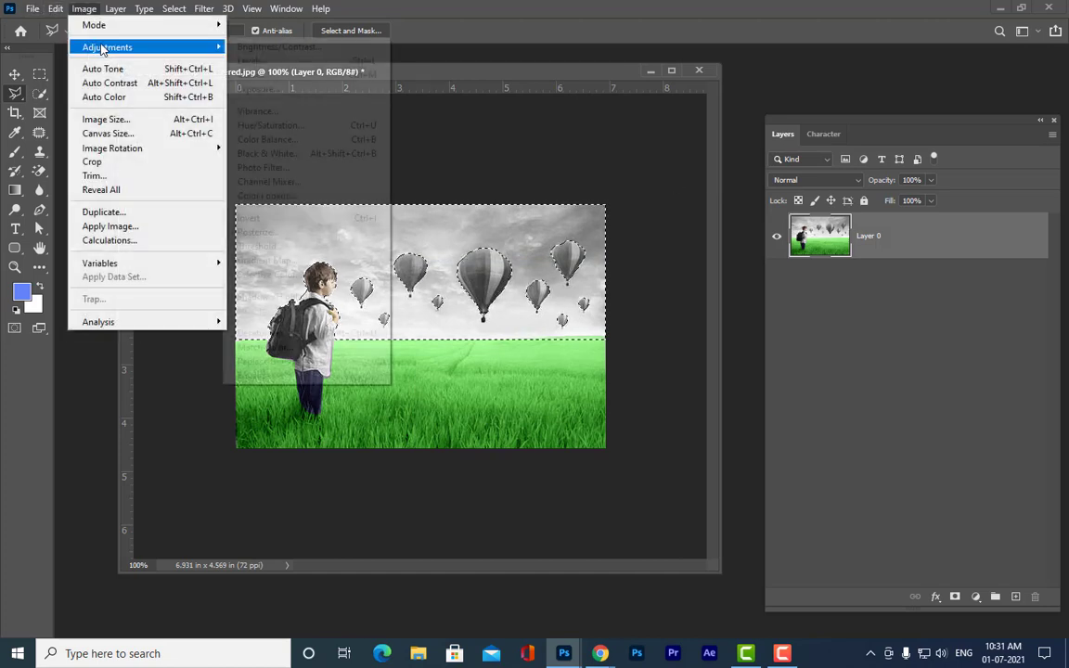
click(278, 140)
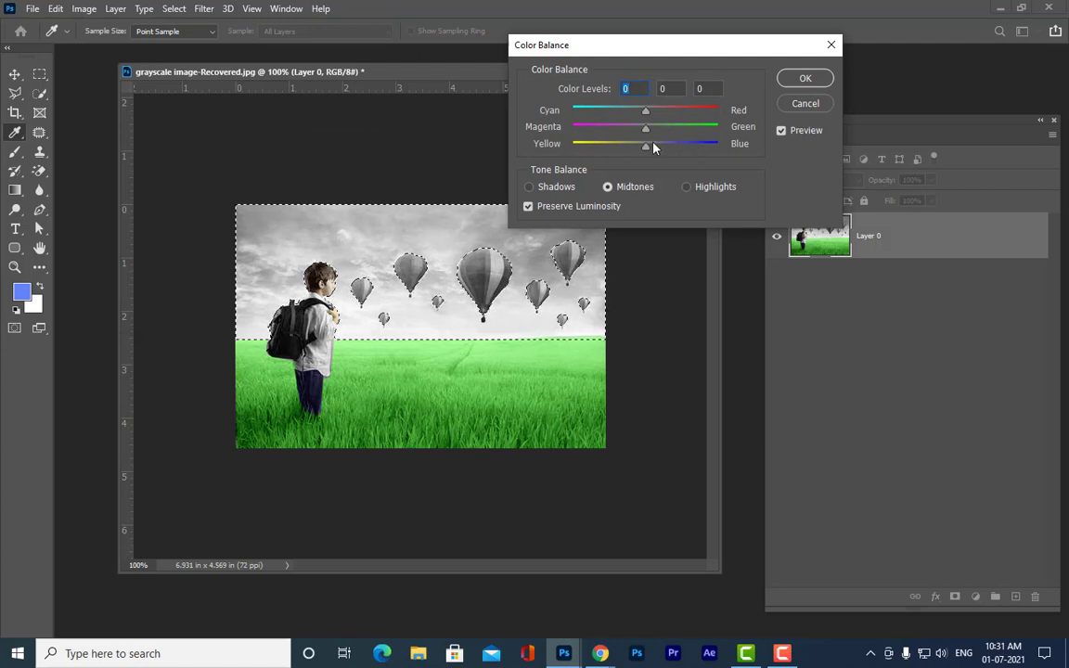
drag(648, 149, 698, 151)
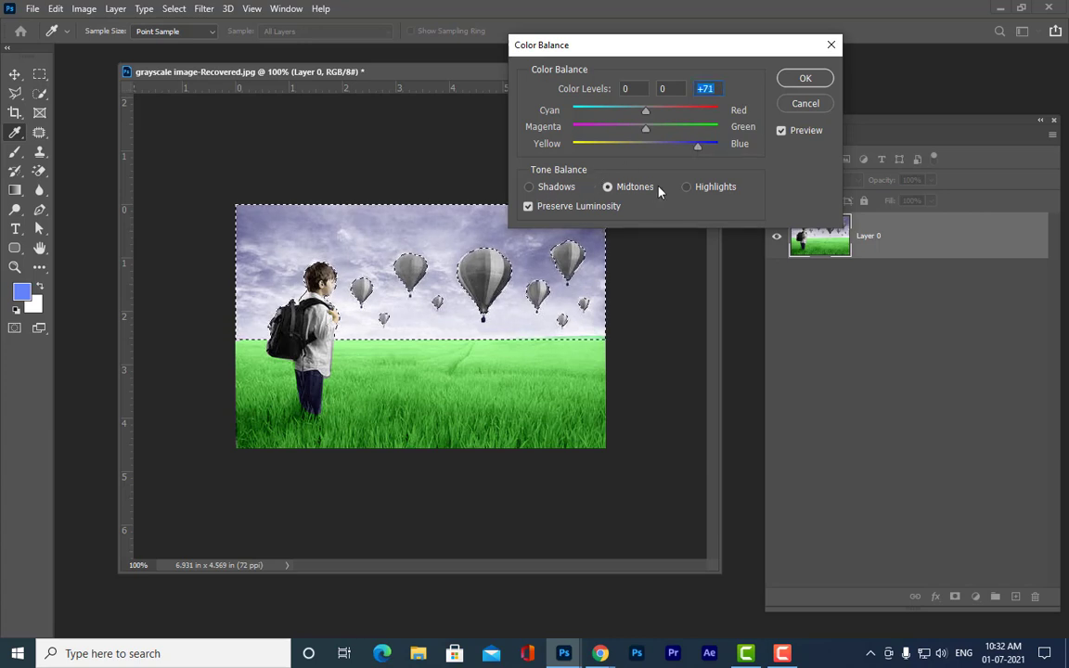
drag(644, 110, 651, 111)
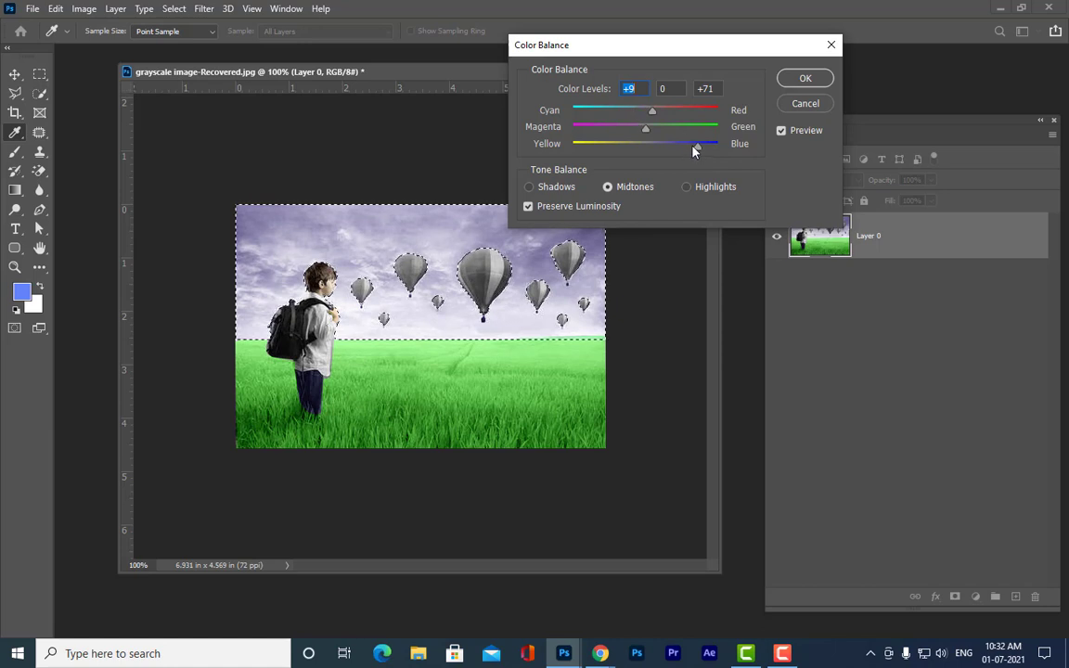
Step: Shift the sky's highlights toward cyan with a level of -21 and apply the Color Balance adjustment
drag(697, 147, 630, 113)
click(686, 187)
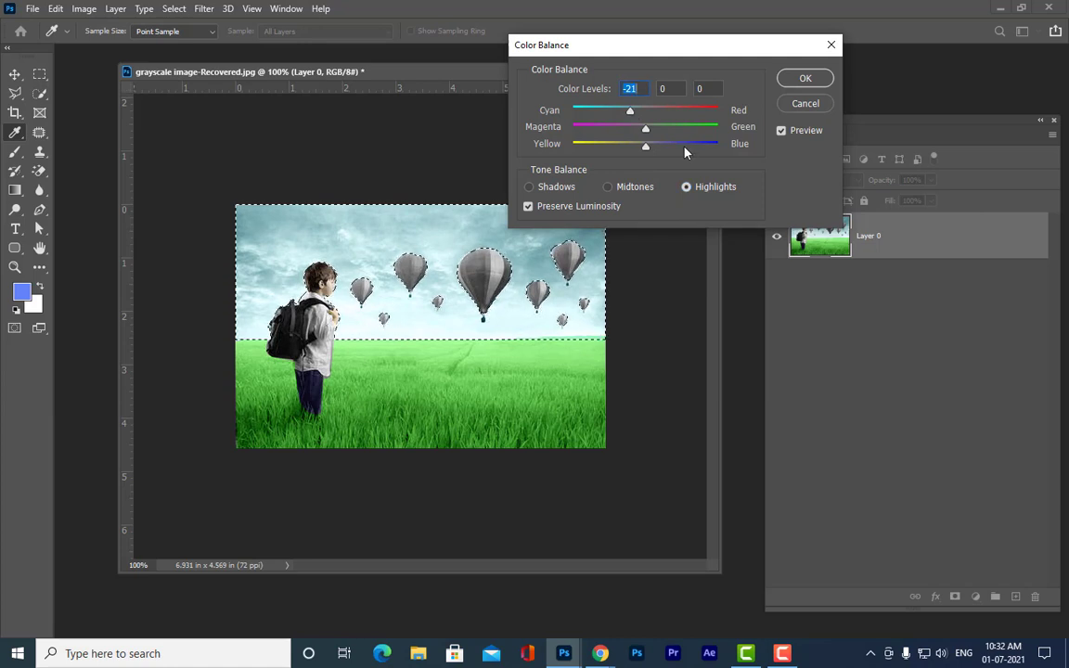
drag(654, 51, 607, 90)
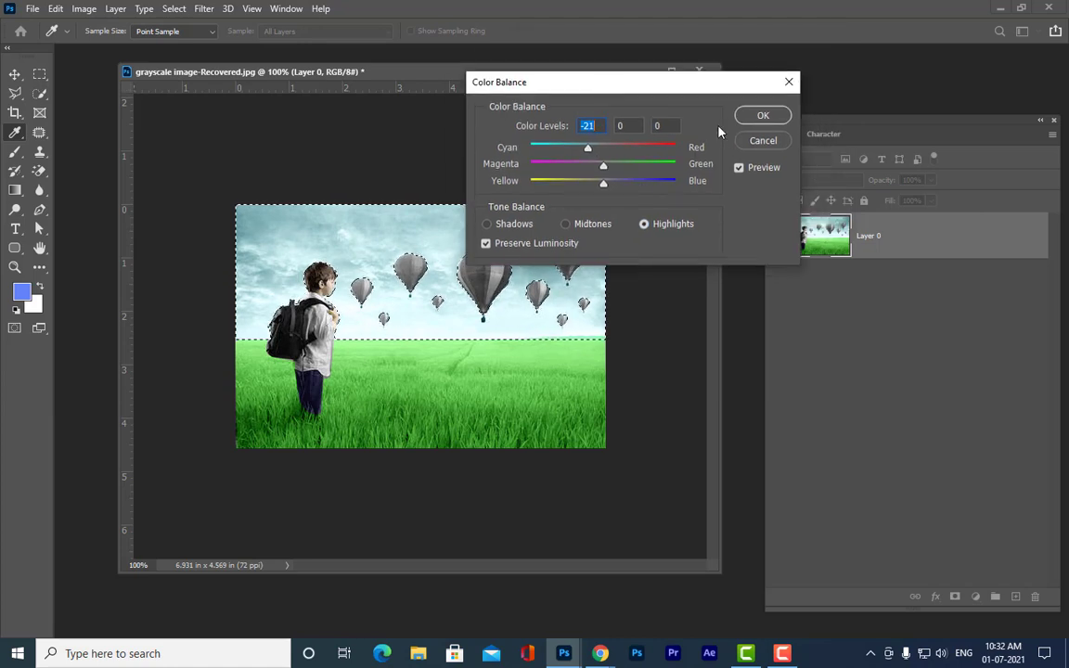
click(758, 118)
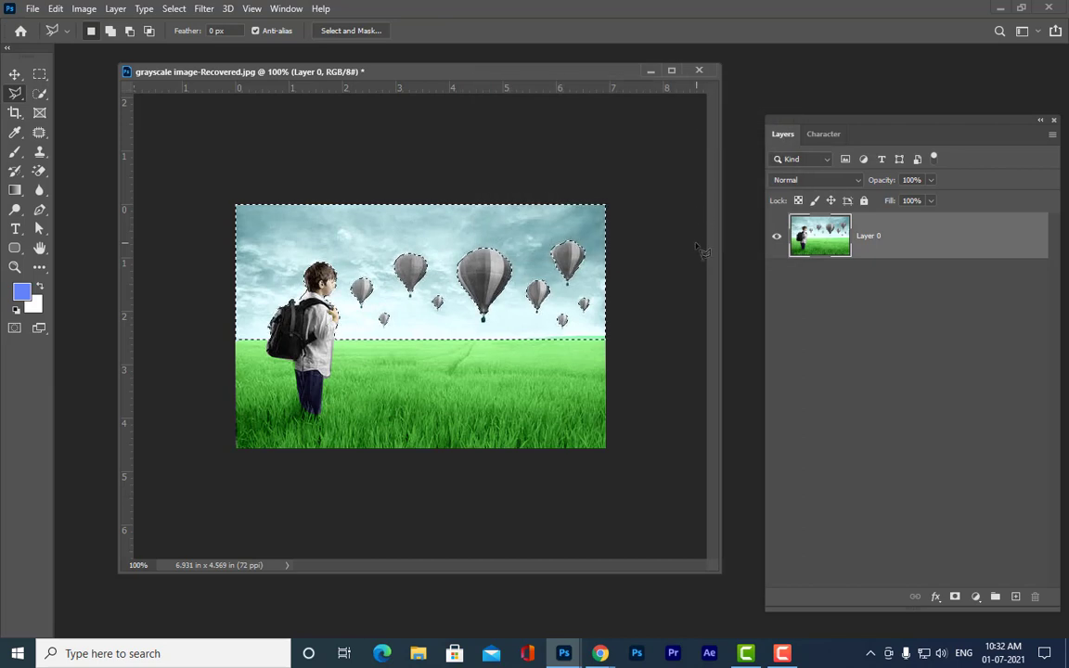
Step: Invert the selection and subtract the boy and the grass with rectangular marquees, keeping only the balloons selected
click(174, 8)
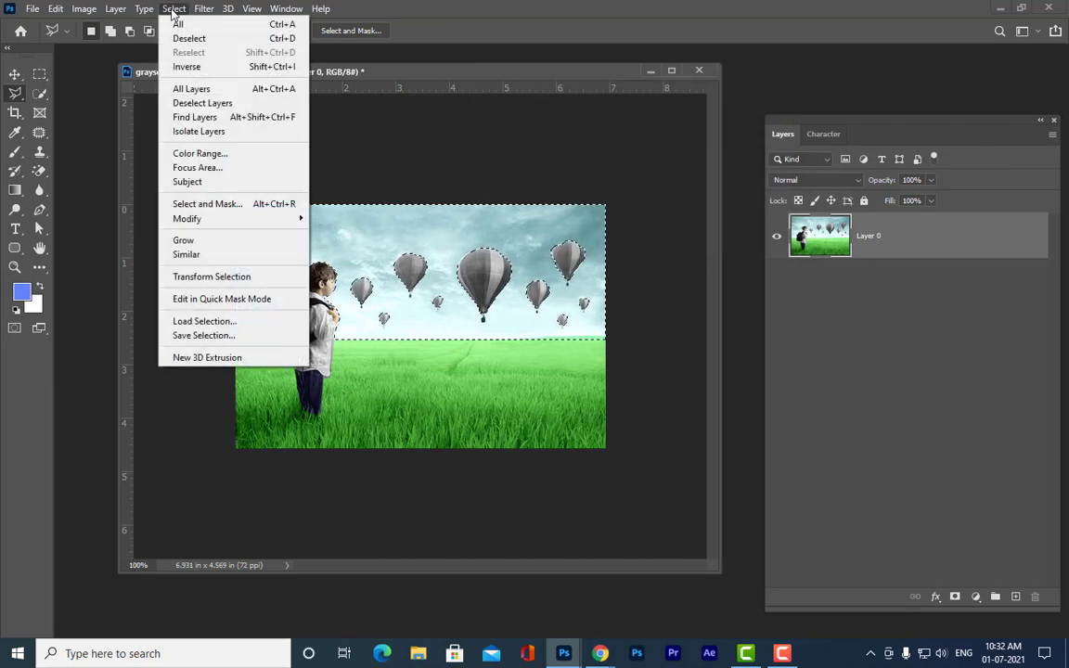
click(186, 64)
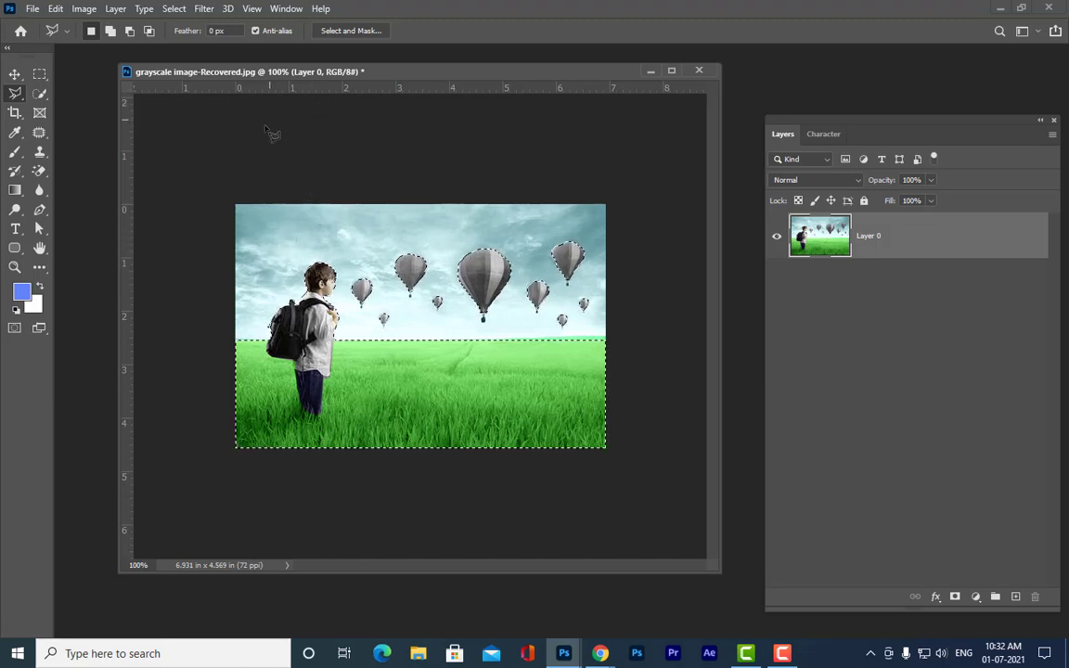
click(39, 74)
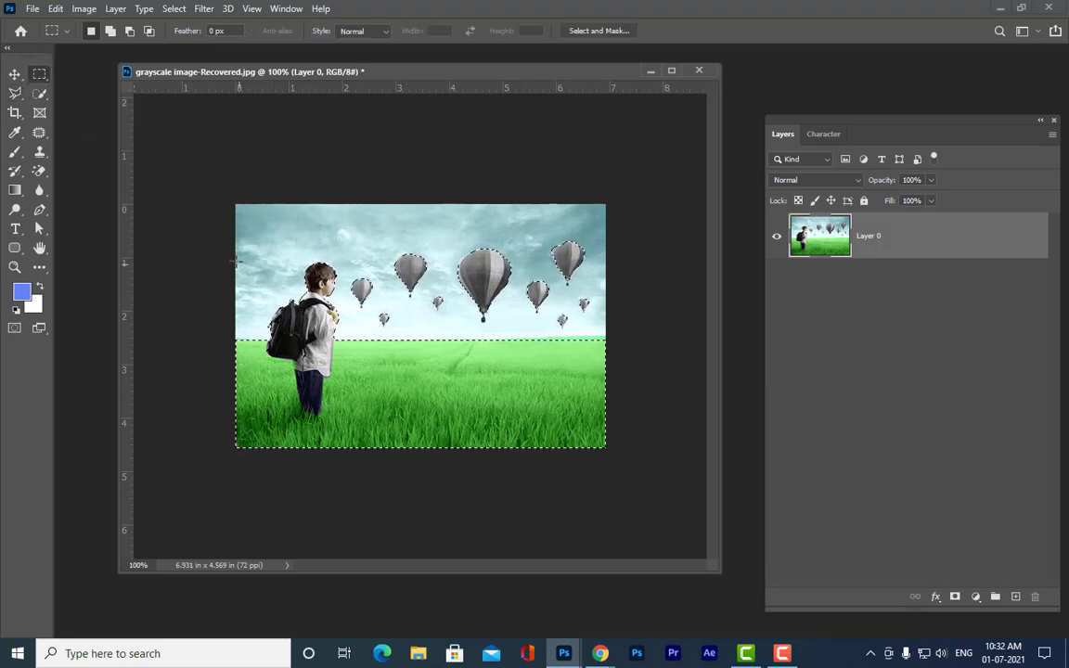
key(alt)
drag(219, 257, 343, 459)
drag(345, 337, 685, 495)
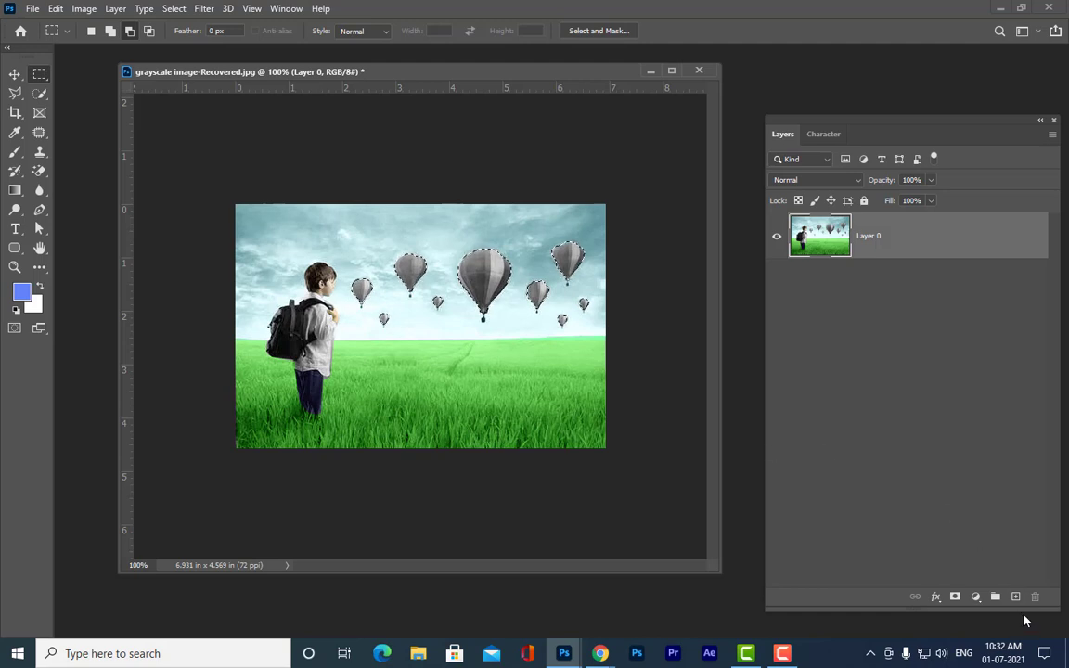
drag(845, 131, 822, 108)
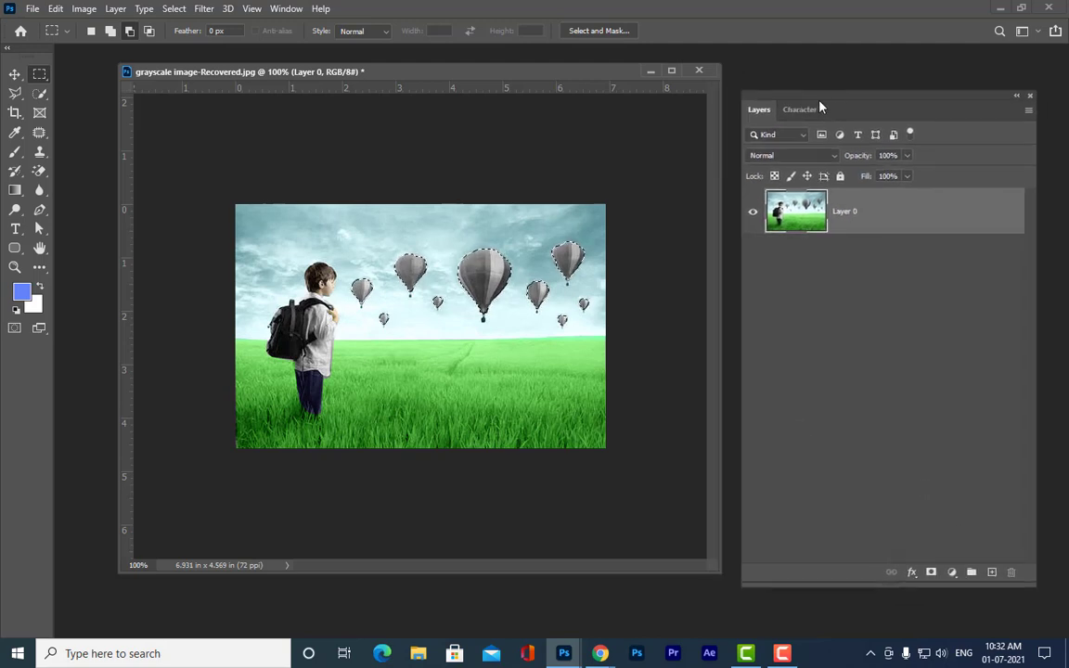
Step: Add a new layer above the photo and confirm the "manycolors" preset as the Gradient tool's fill
click(992, 572)
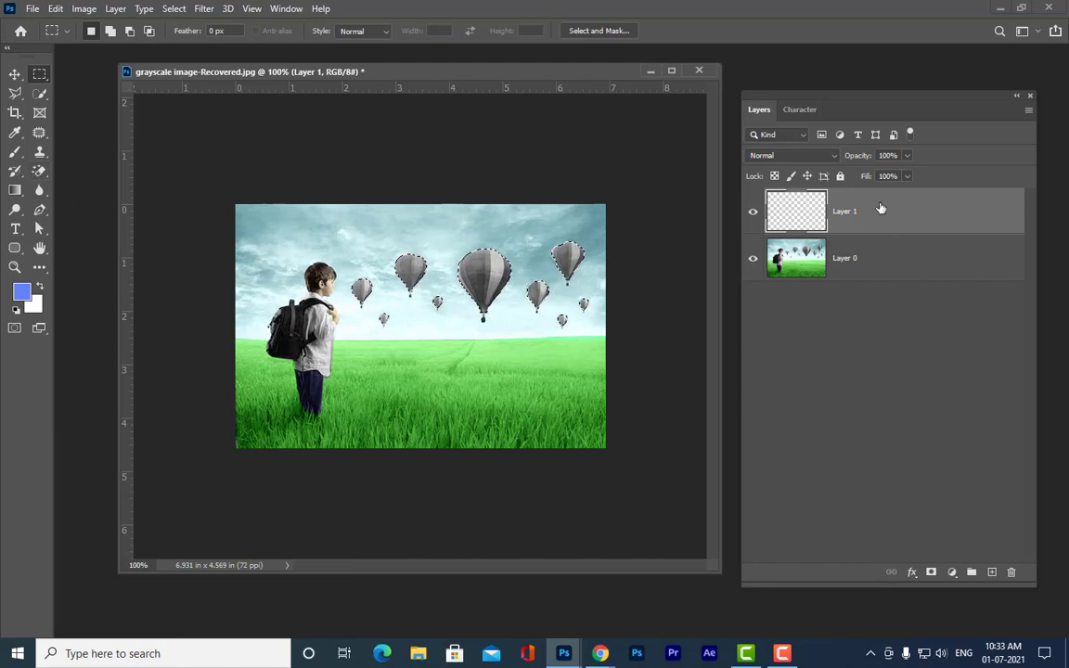
click(15, 190)
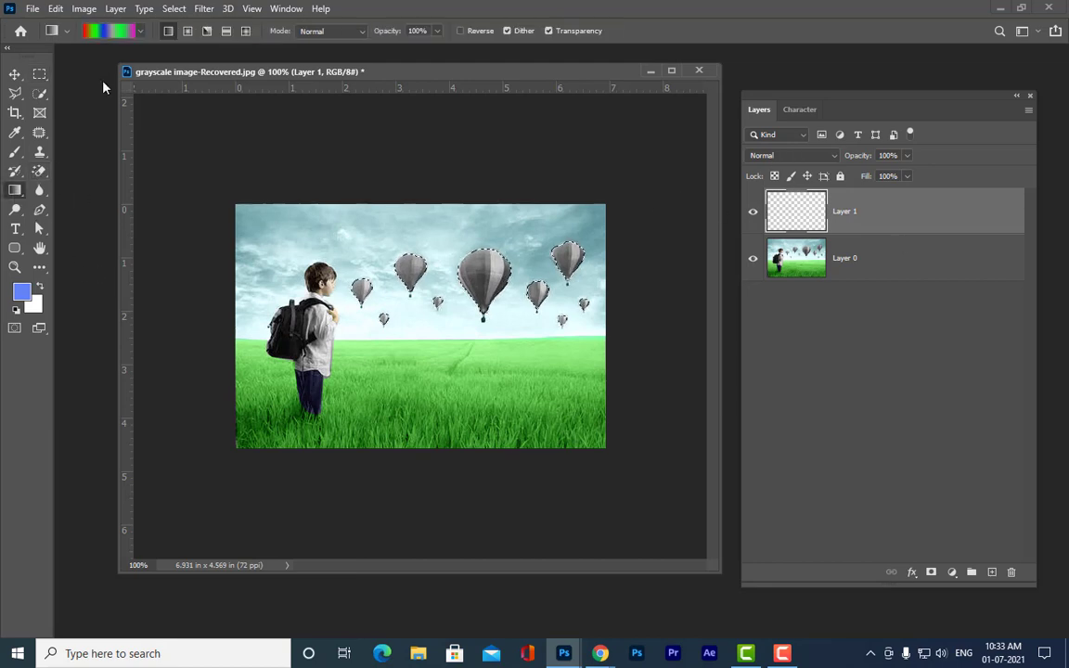
click(102, 30)
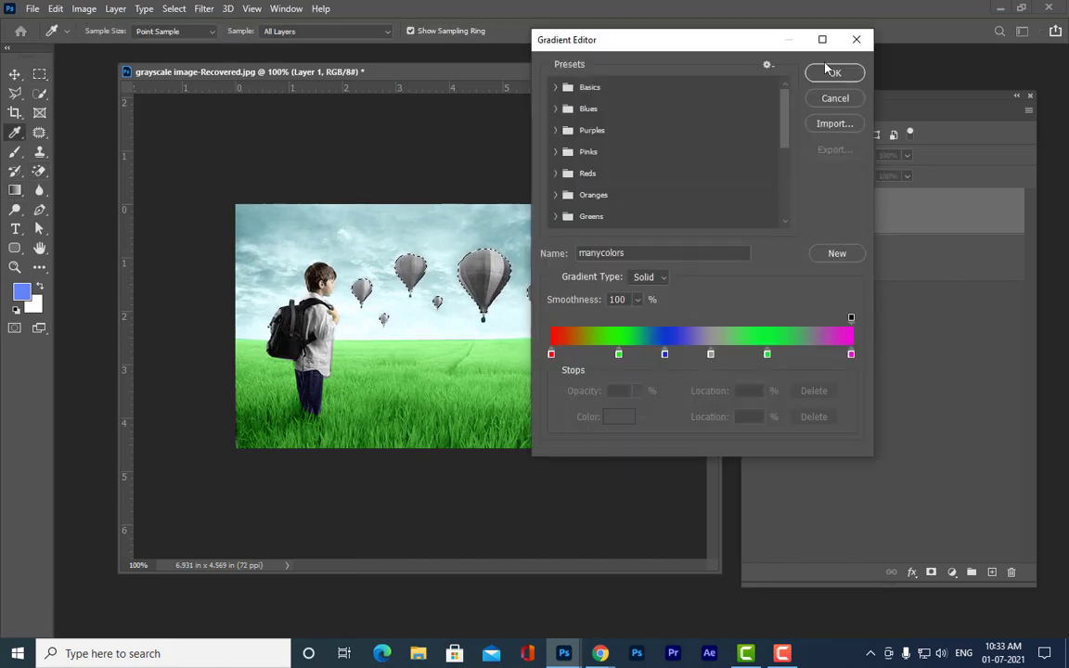
drag(783, 111, 784, 240)
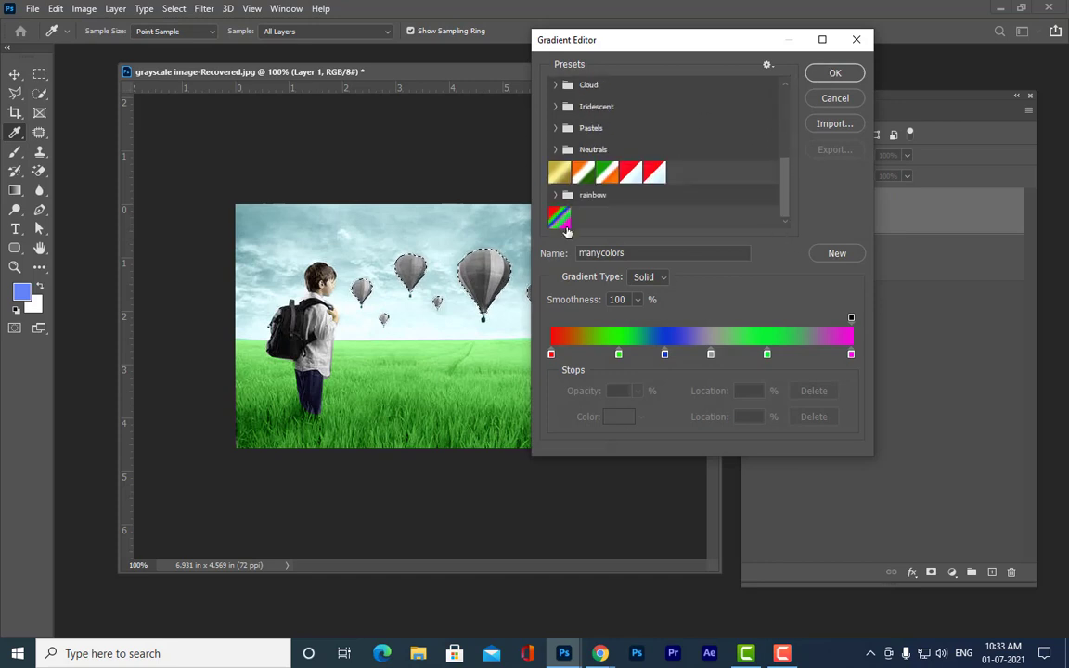
click(835, 73)
Step: Set the new layer's blend mode to Color and draw the multicolour linear gradient from left to right across the selected balloons
click(816, 158)
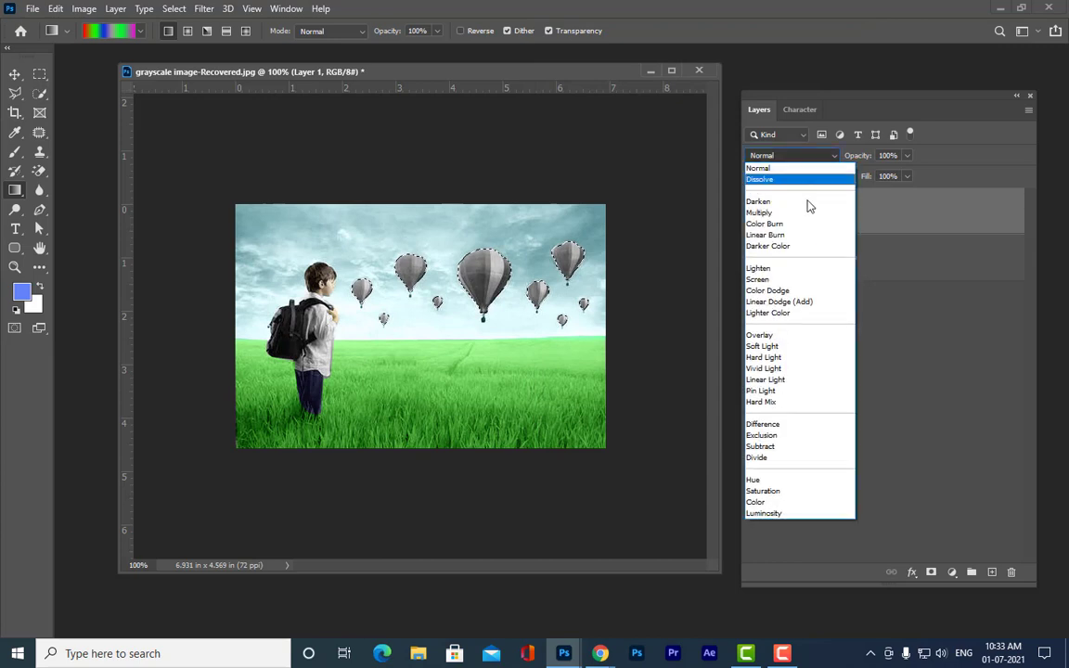
click(778, 499)
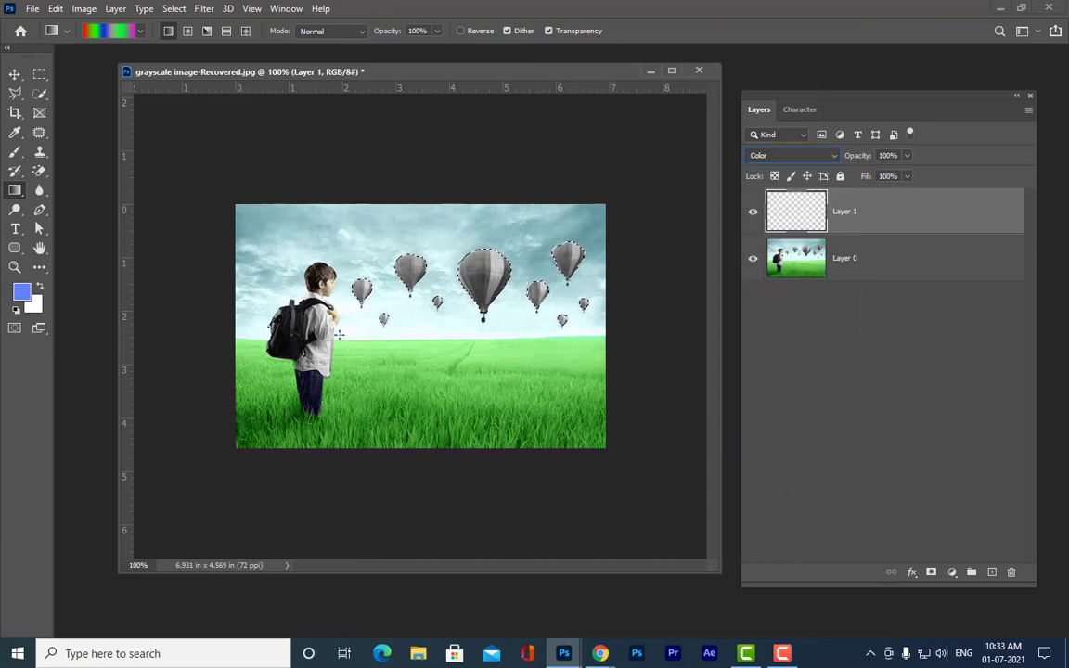
drag(353, 276, 595, 281)
drag(480, 252, 636, 266)
drag(602, 305, 681, 320)
click(817, 156)
click(821, 162)
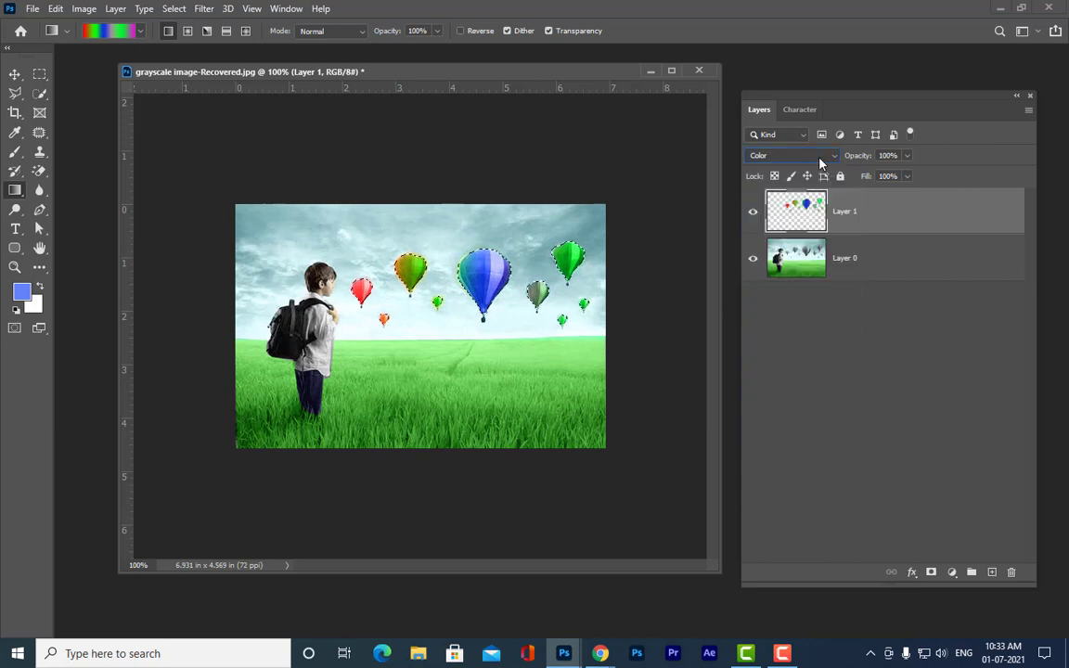
Step: Deselect the balloons and set the gradient layer's opacity to 63%
click(909, 156)
drag(911, 177, 893, 178)
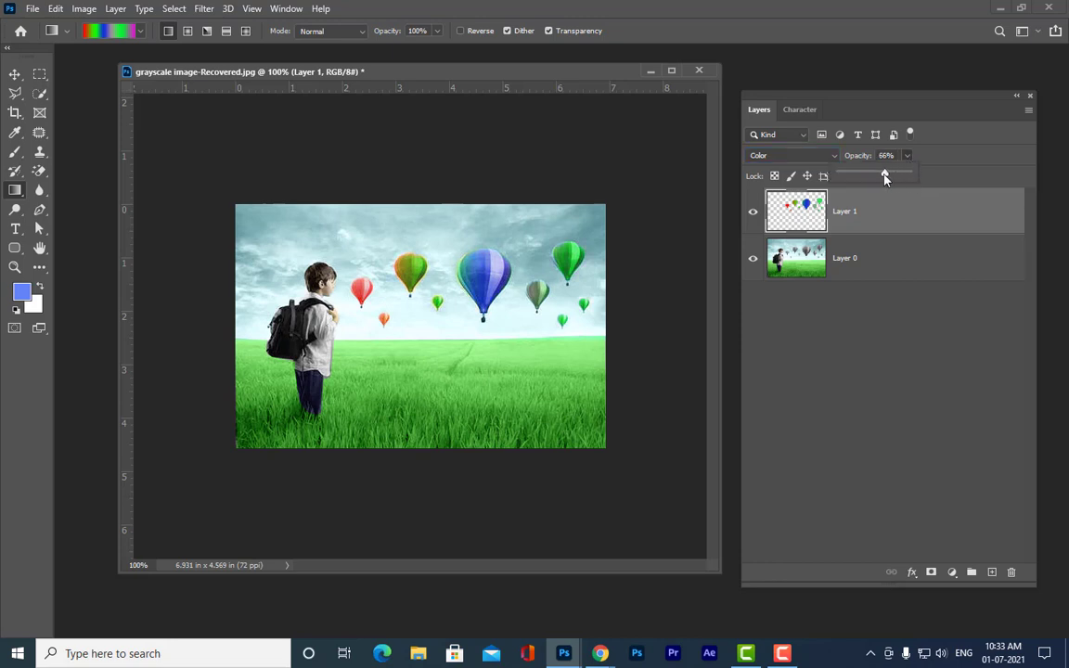
click(959, 159)
Step: Reposition the photo's document window and close the photo without saving its changes
mouse_move(428, 77)
mouse_down()
mouse_move(251, 107)
mouse_move(426, 84)
mouse_up()
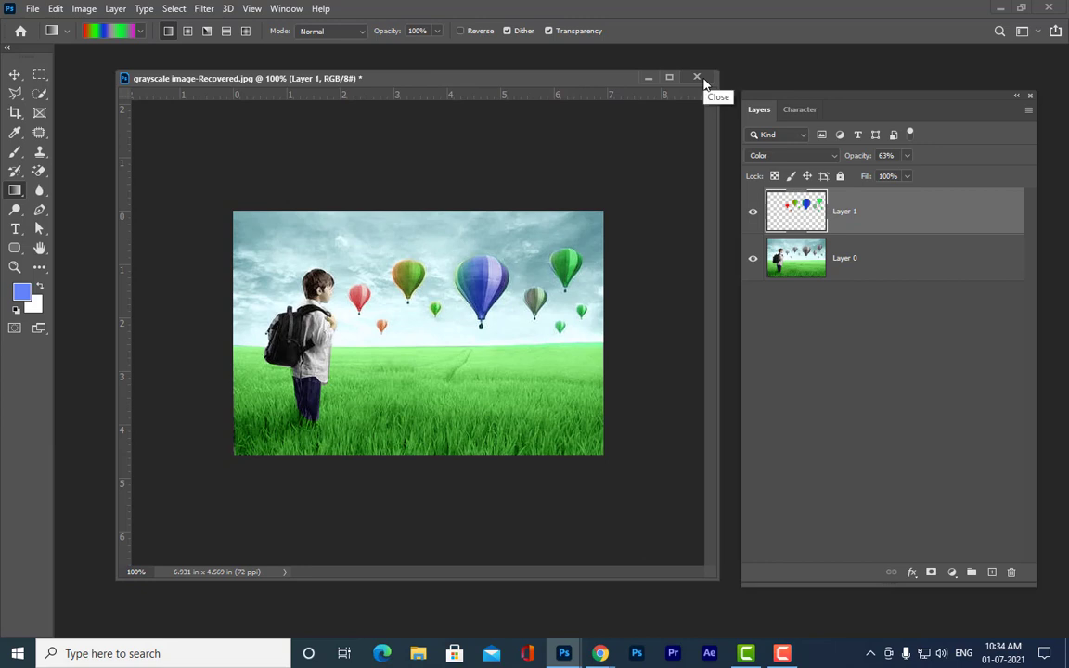
mouse_move(492, 85)
mouse_down()
mouse_move(506, 95)
mouse_move(473, 89)
mouse_up()
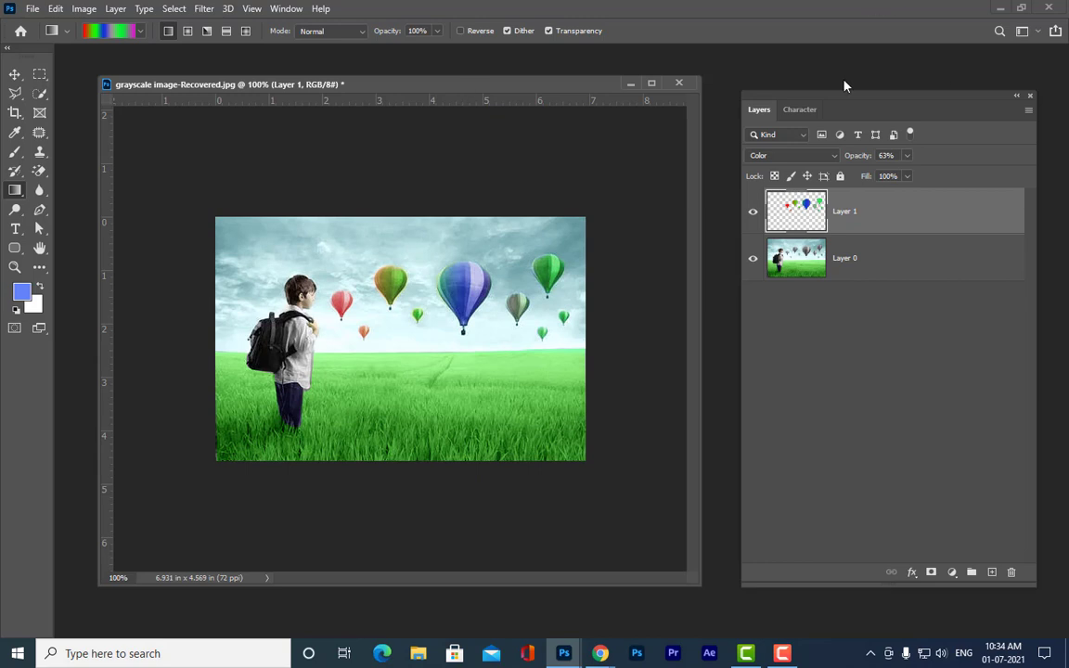
click(686, 85)
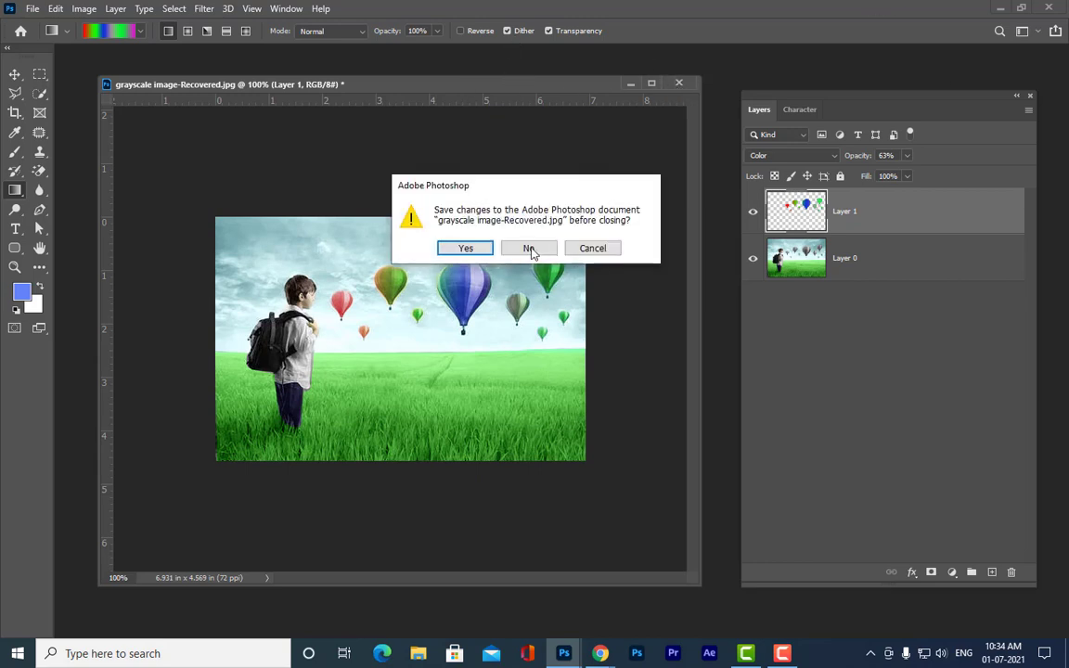
click(530, 246)
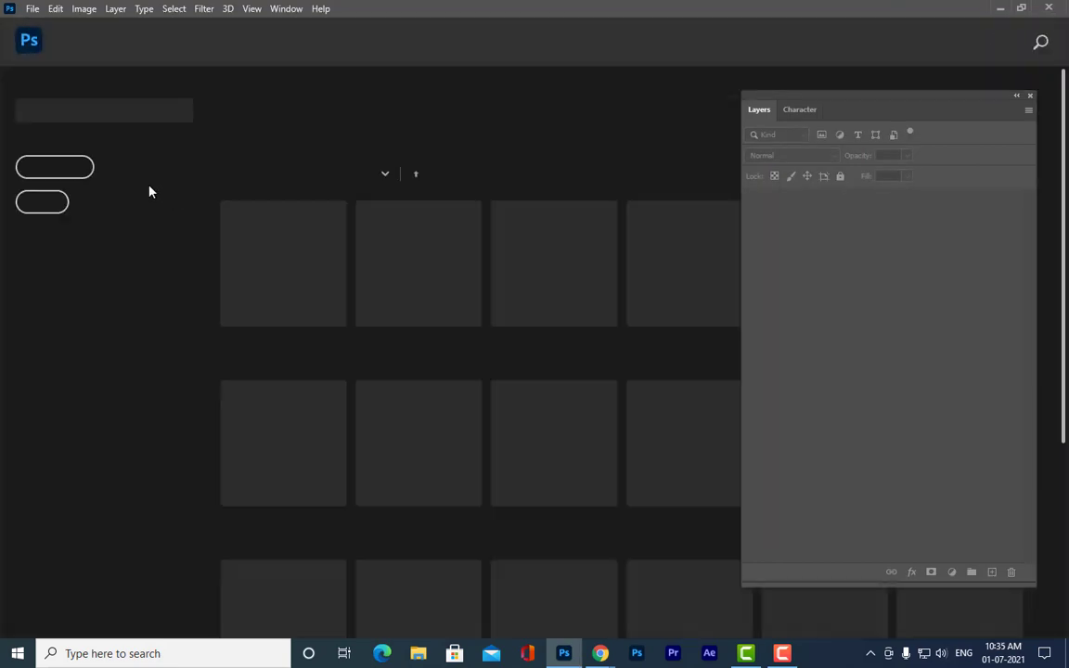
Step: Create a new document with the International Paper type, A4 size, 210 × 297 mm at 300 pixels/inch
click(75, 168)
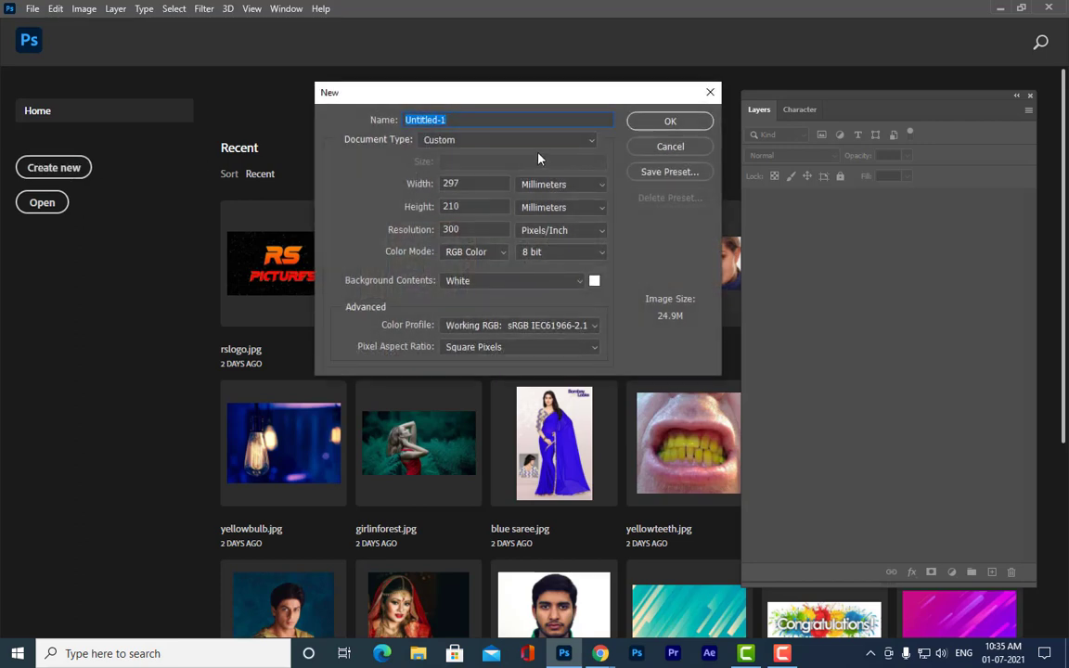
click(436, 139)
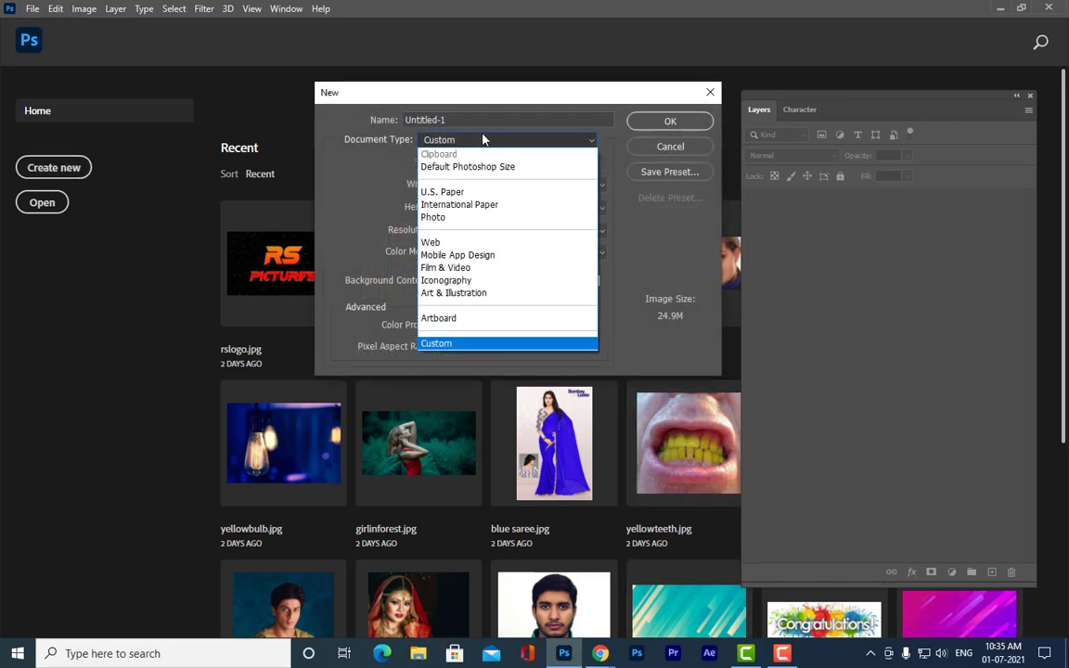
click(509, 205)
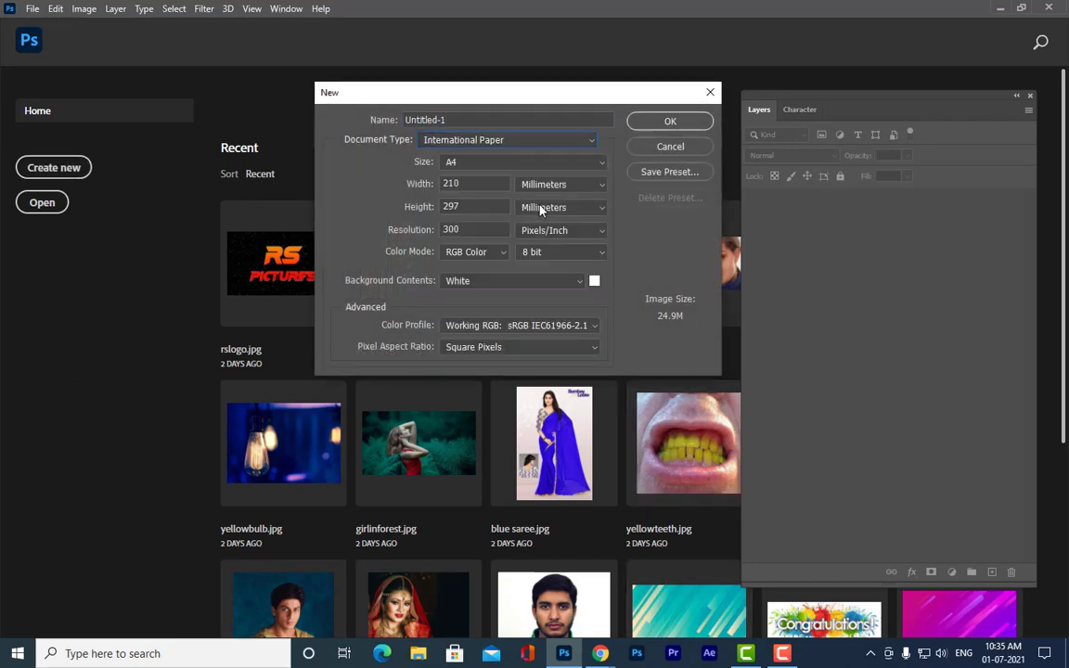
click(677, 124)
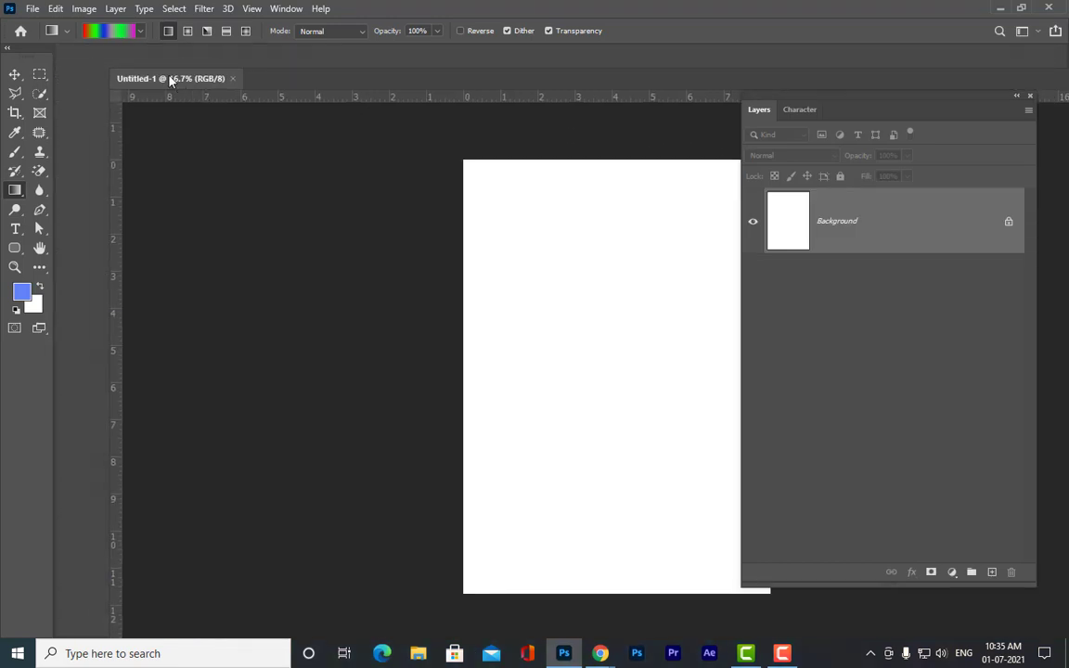
Step: Float the blank A4 document in its own window, widen the window around the page and reposition it
drag(170, 80, 238, 80)
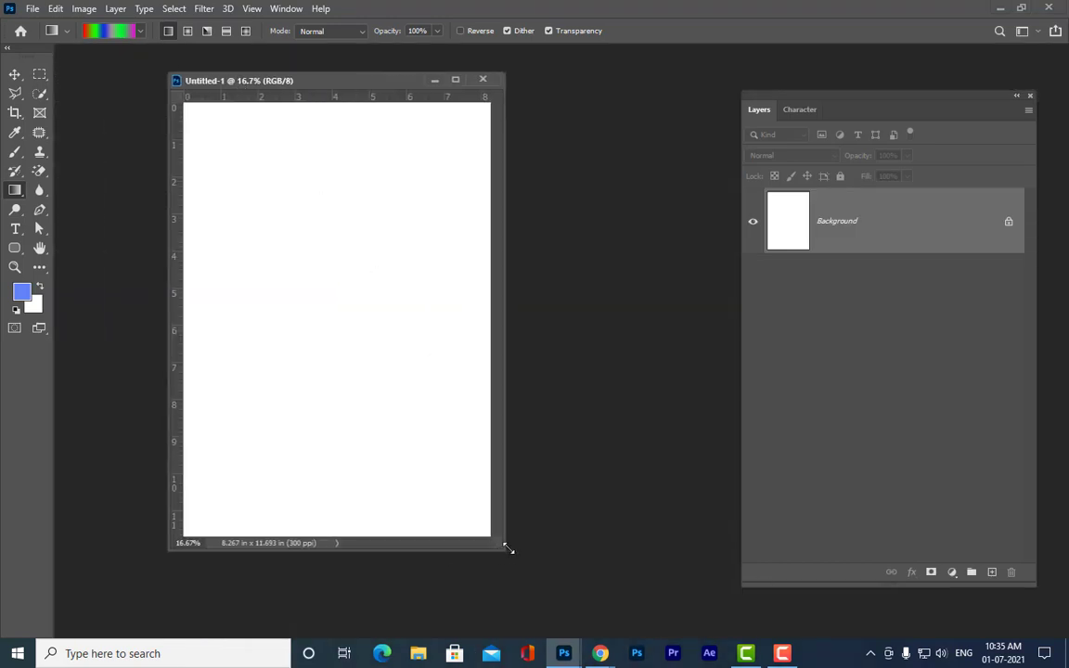
drag(509, 549, 763, 590)
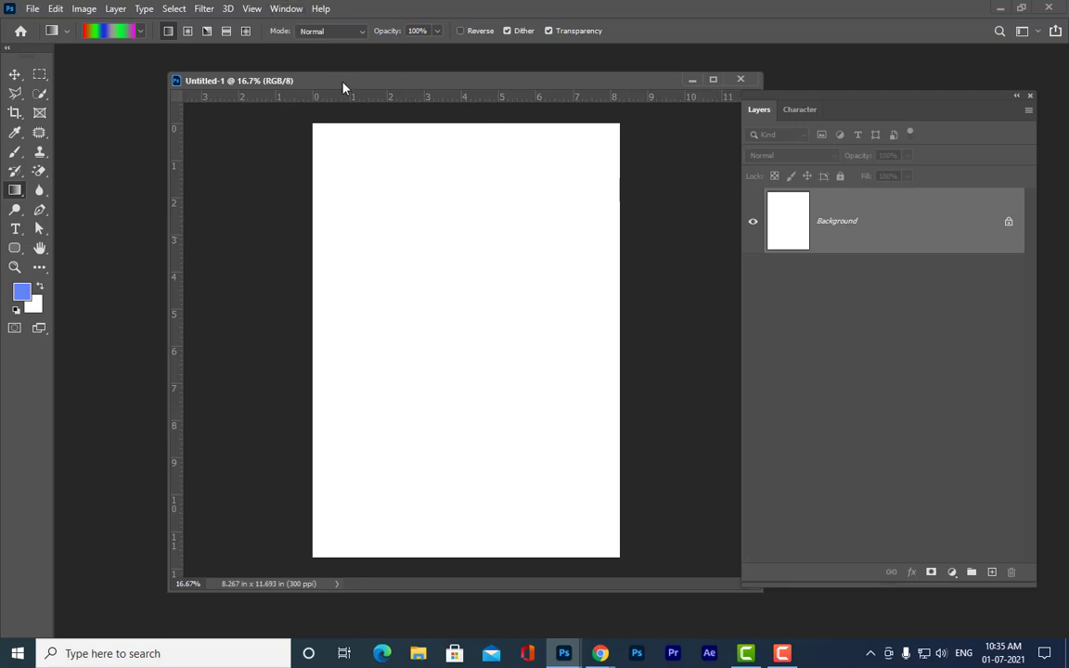
drag(342, 83, 335, 84)
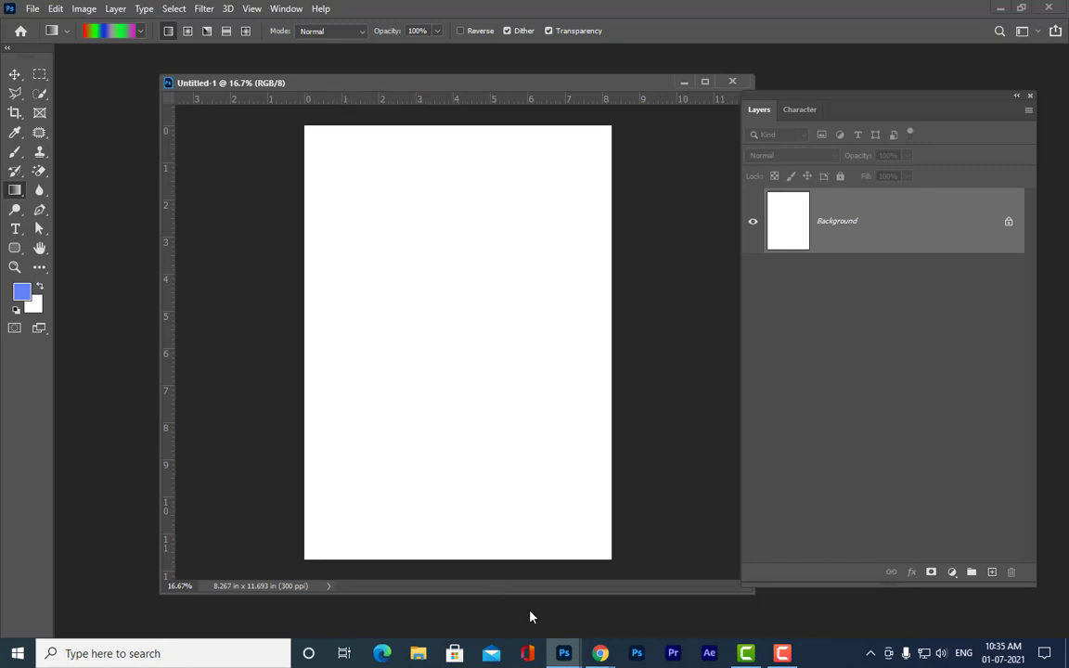
Step: Switch to Chrome, open Google Images in a new tab and search for "gif animations"
click(605, 655)
click(514, 602)
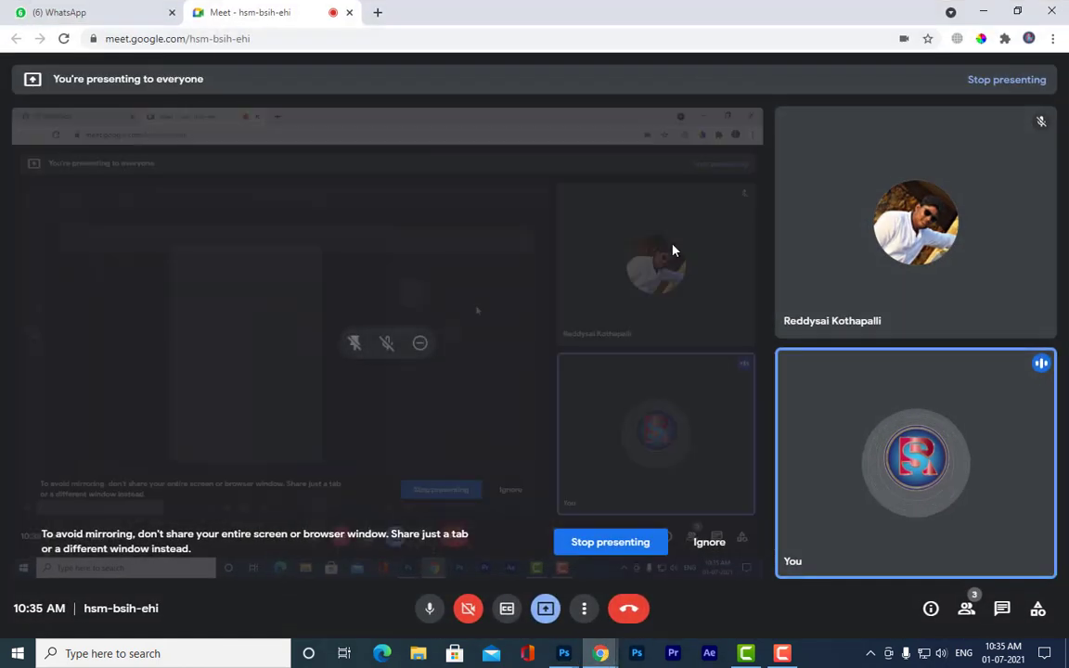
click(381, 14)
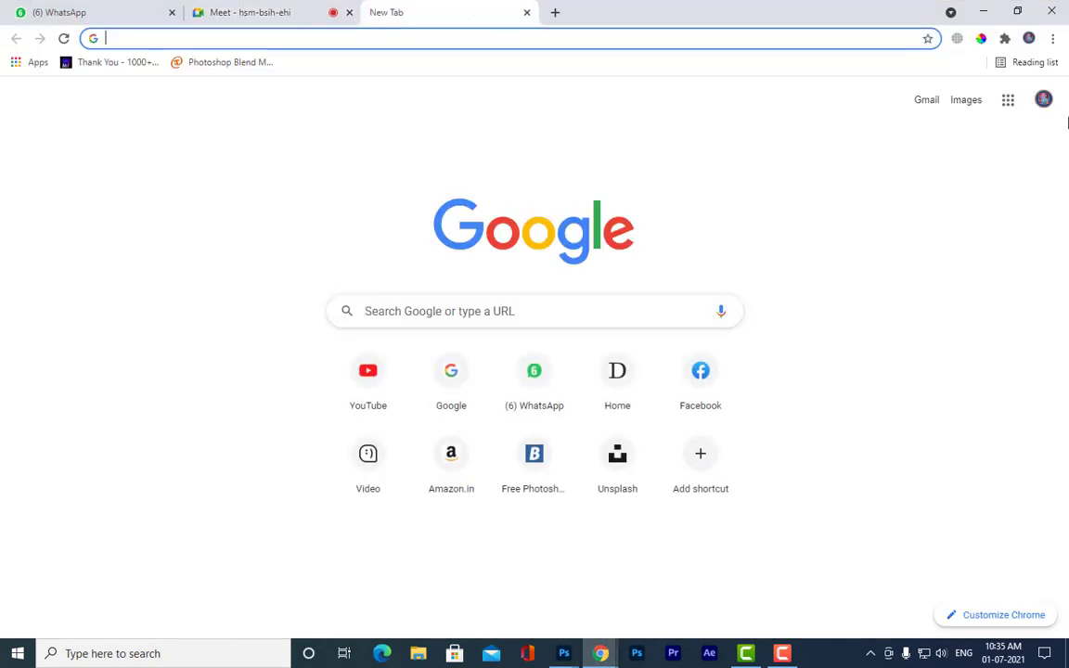
click(975, 101)
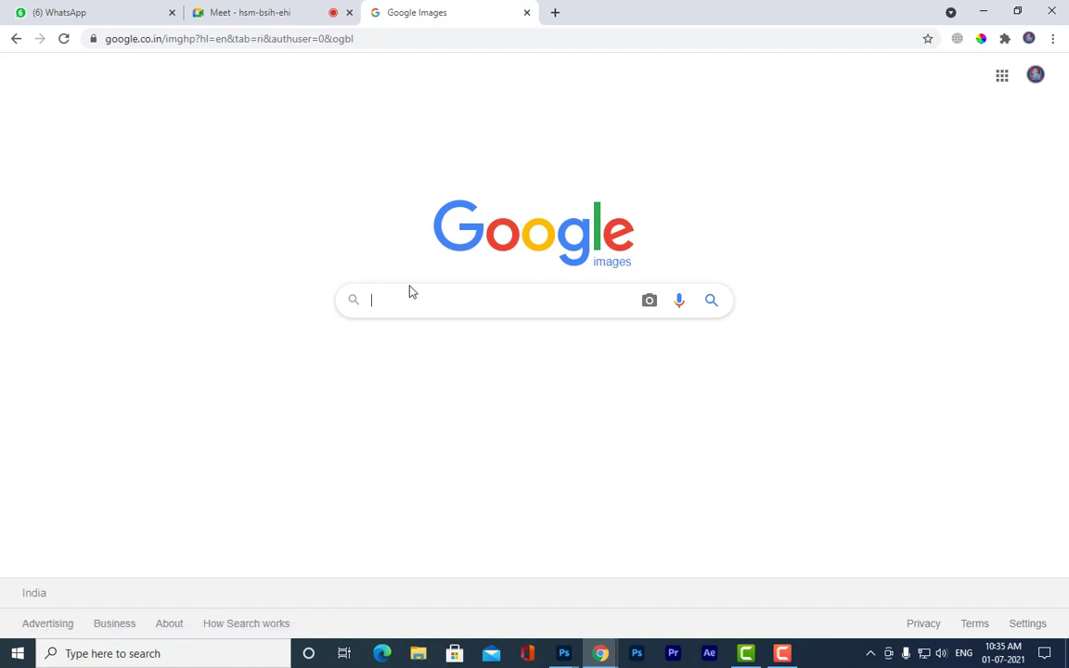
text(gif i)
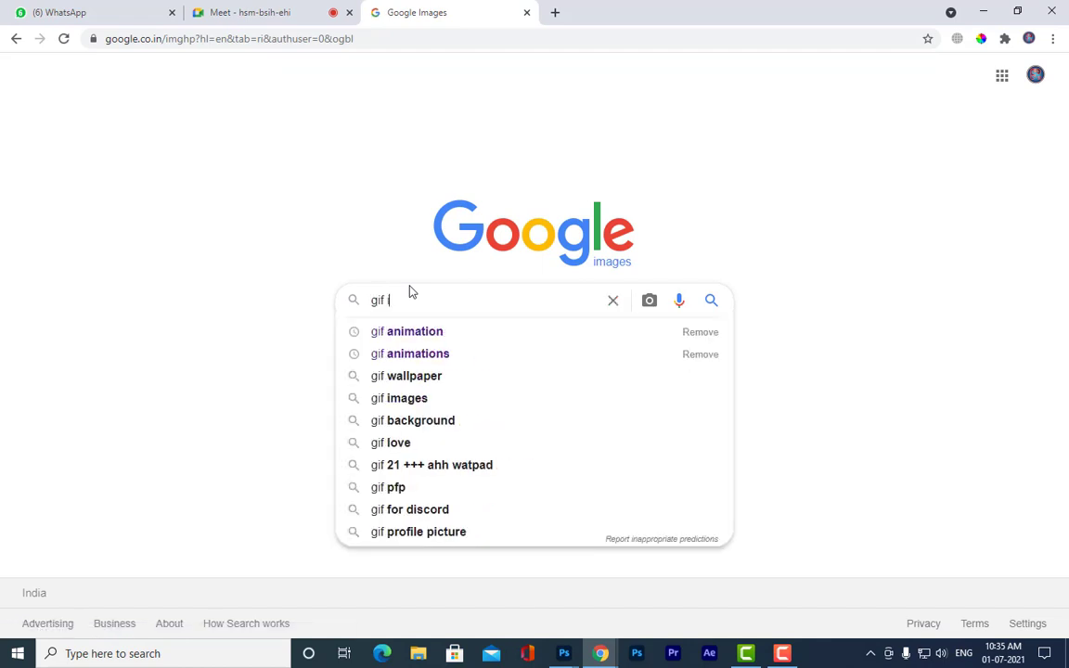
key(BackSpace)
text(animations)
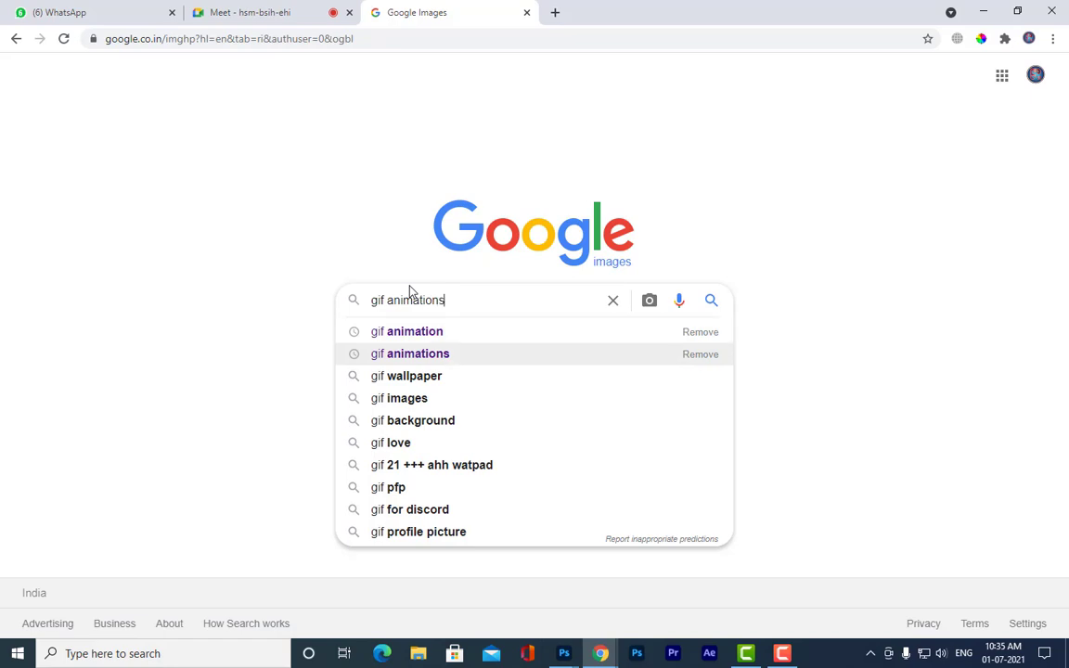
key(Return)
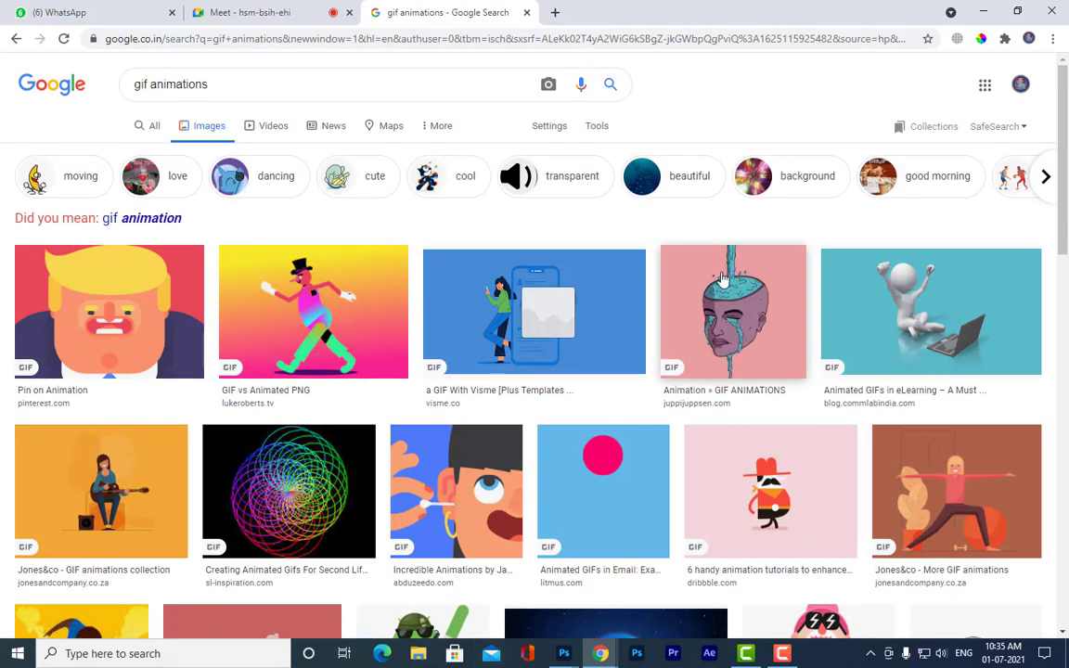
Step: Browse the GIF animation results and preview the cartoon face, guitar player and running characters, including their related images
scroll(723, 278, down, 1)
click(104, 204)
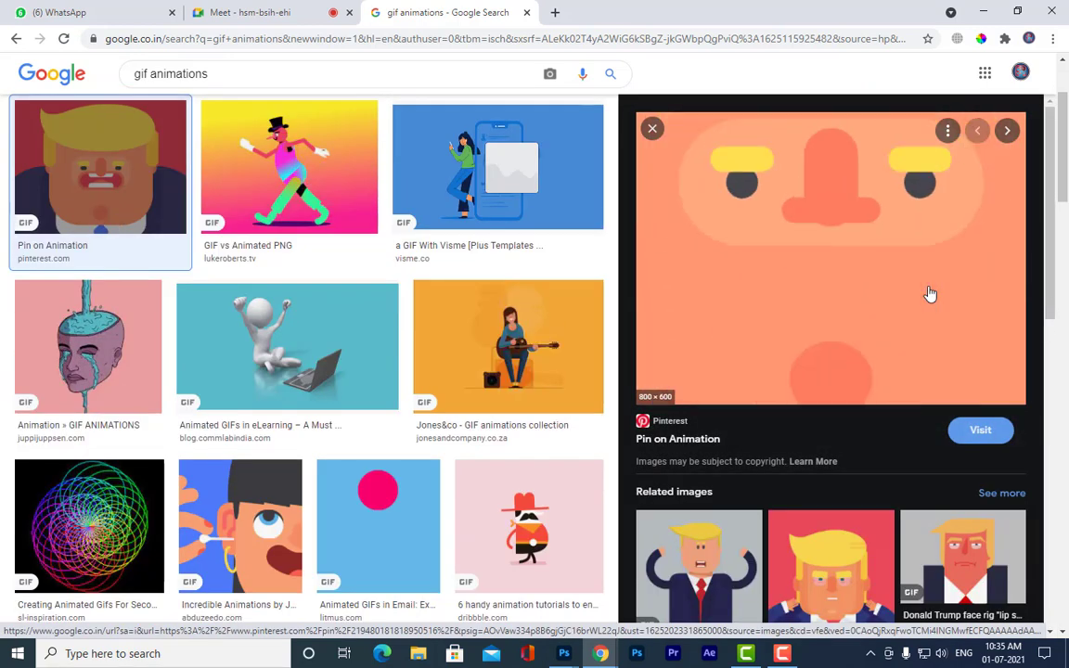
click(499, 391)
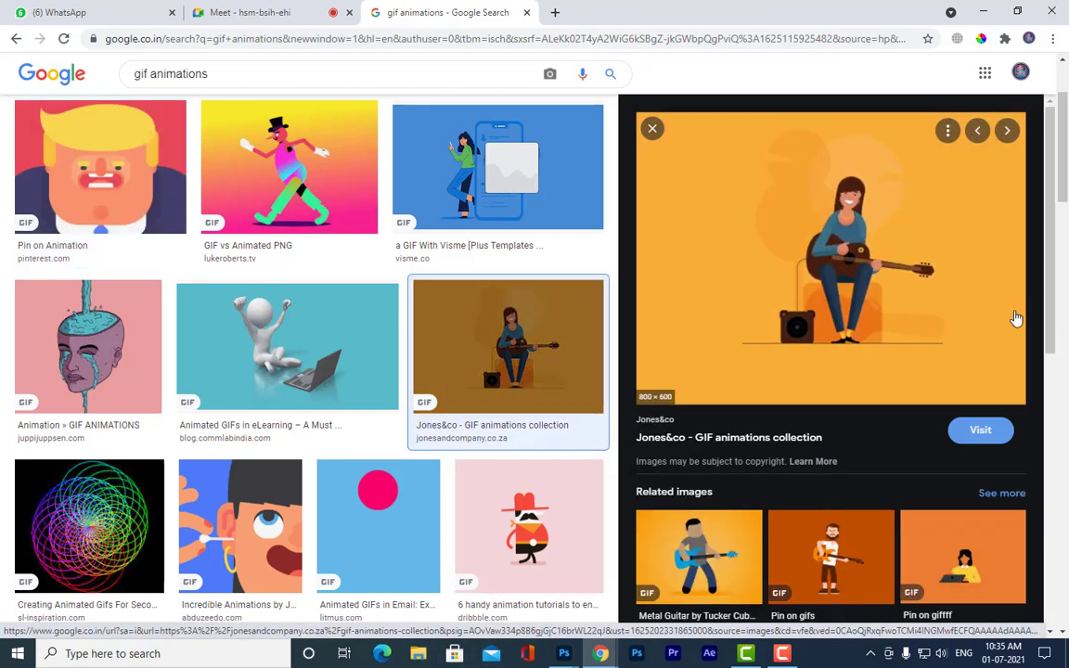
scroll(359, 454, down, 3)
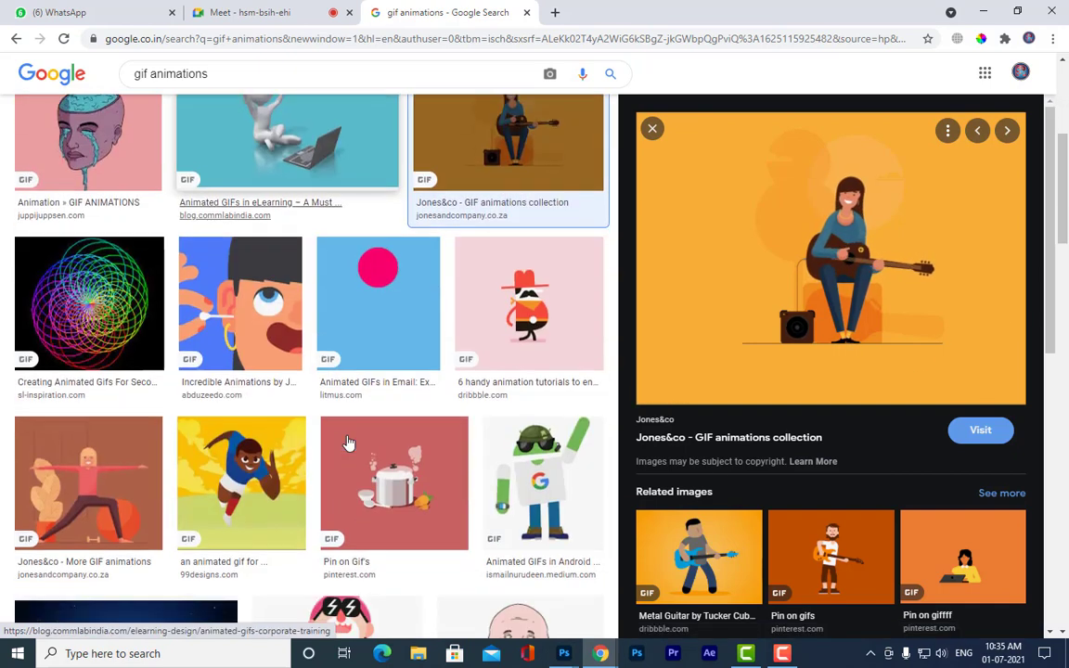
click(243, 484)
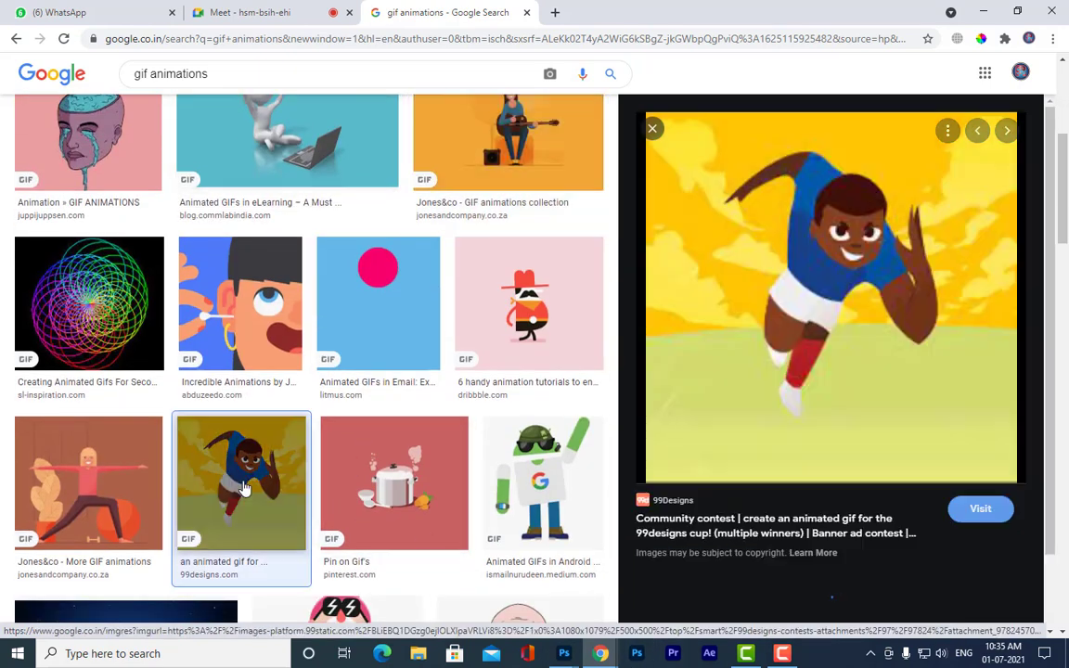
scroll(975, 345, down, 3)
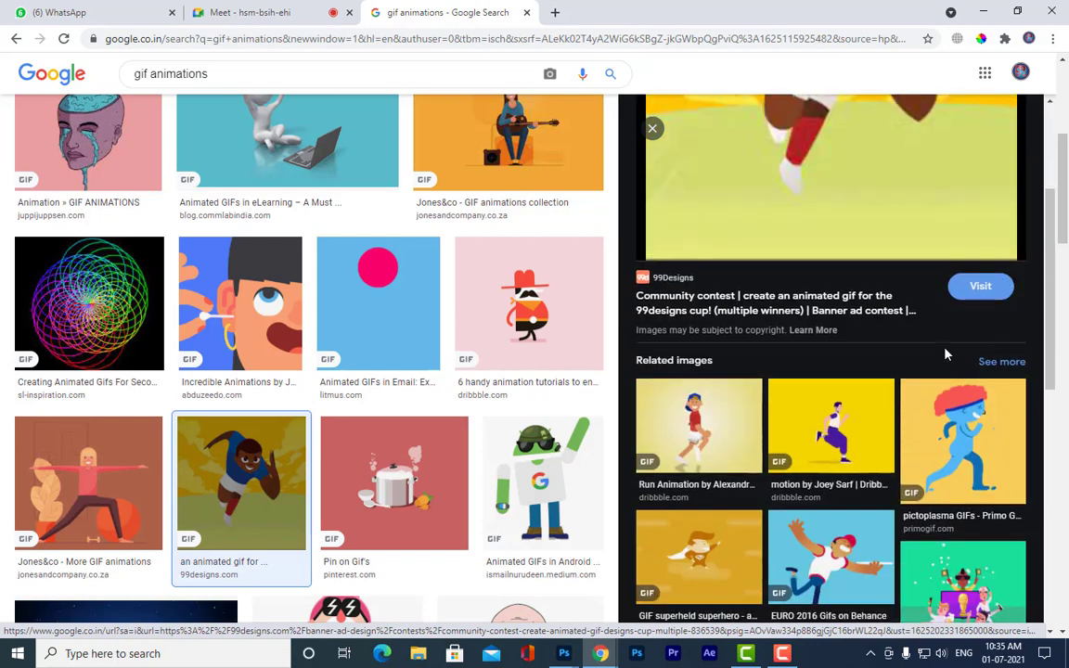
click(856, 436)
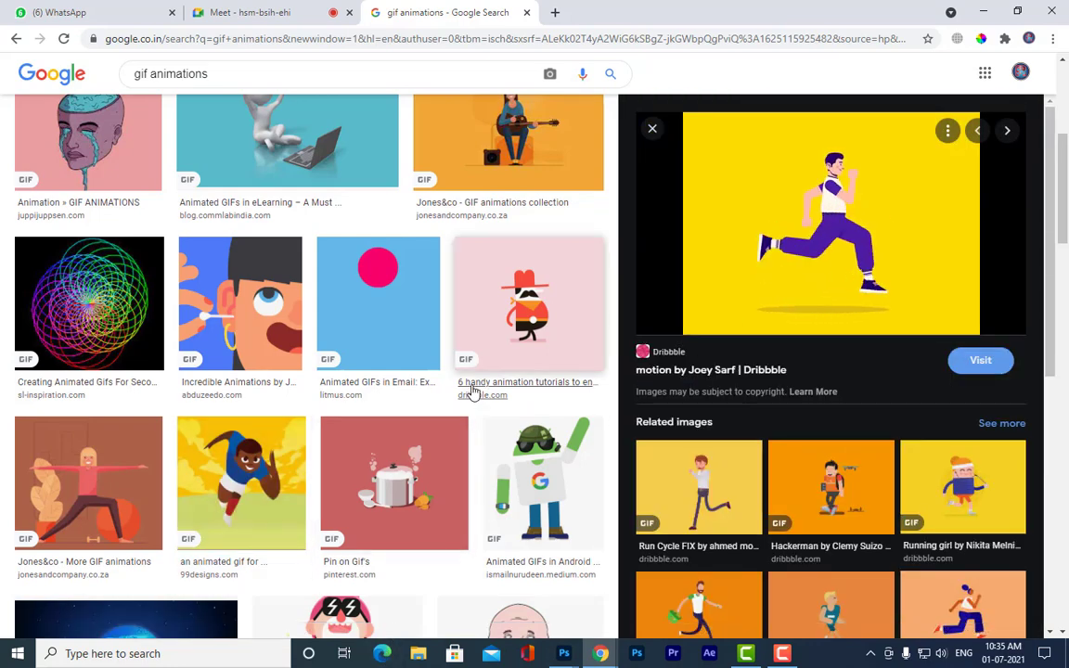
scroll(474, 390, down, 4)
scroll(474, 392, down, 3)
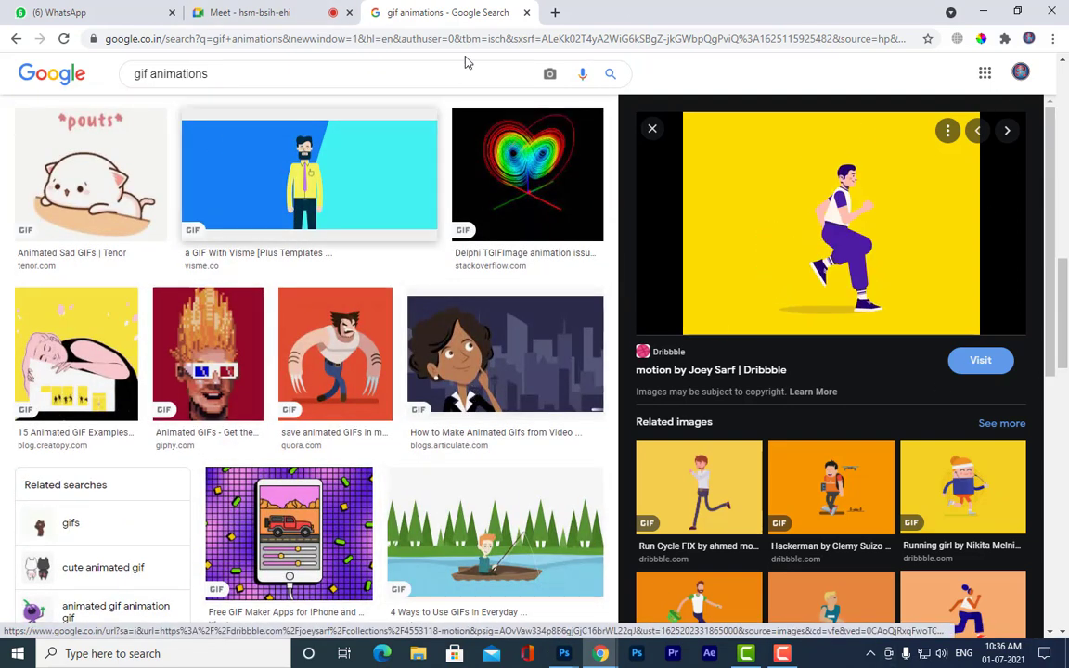
scroll(804, 447, down, 4)
scroll(804, 446, down, 2)
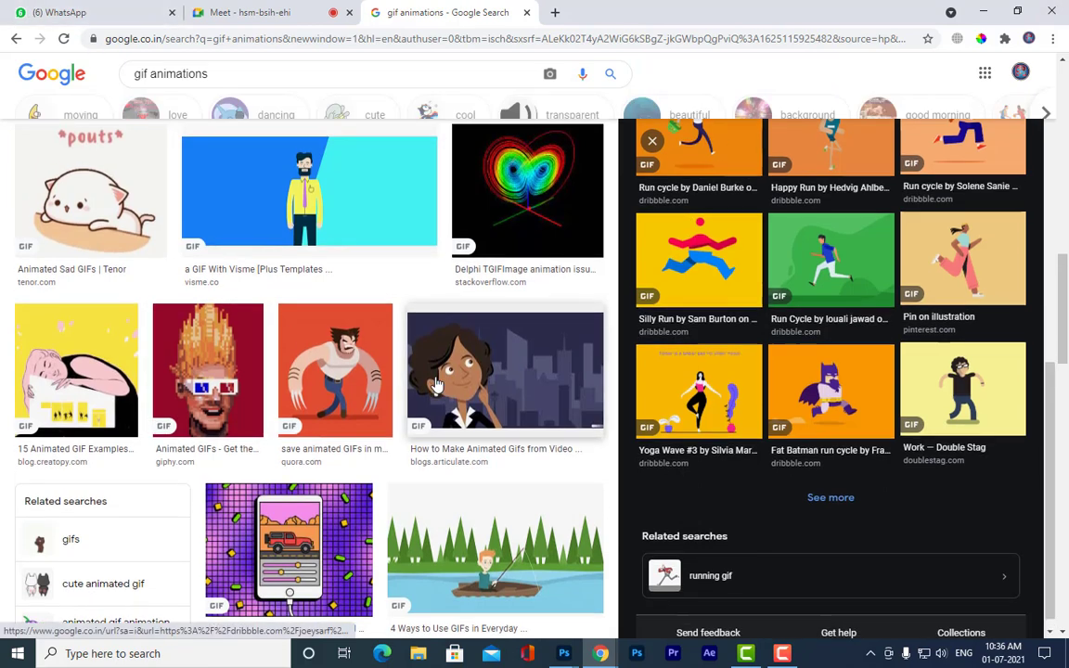
scroll(249, 314, up, 5)
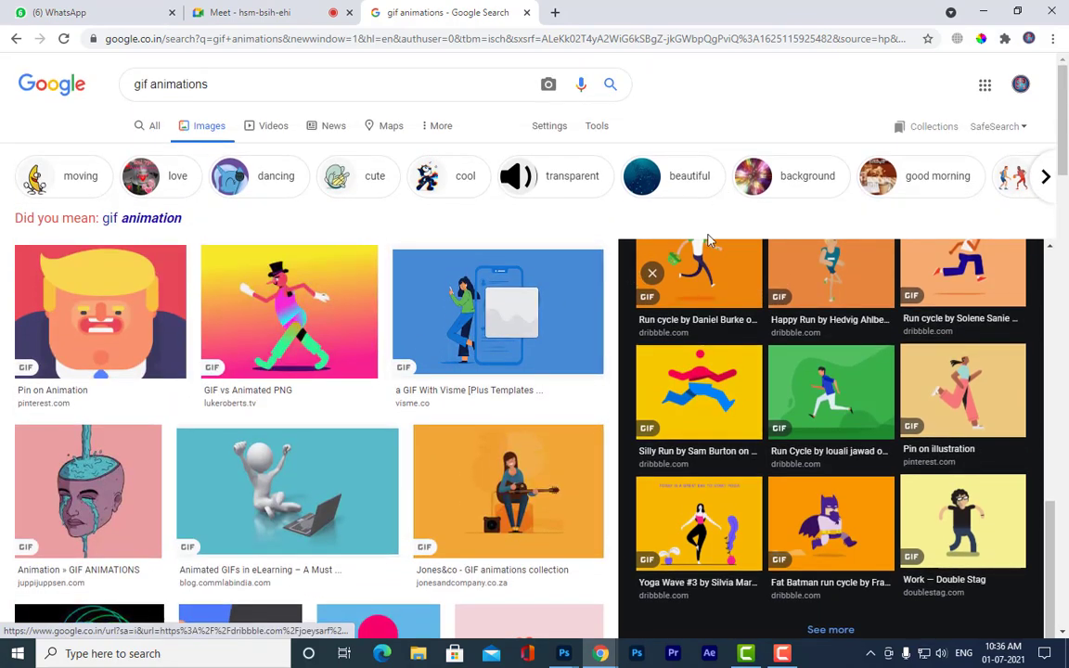
scroll(924, 381, down, 8)
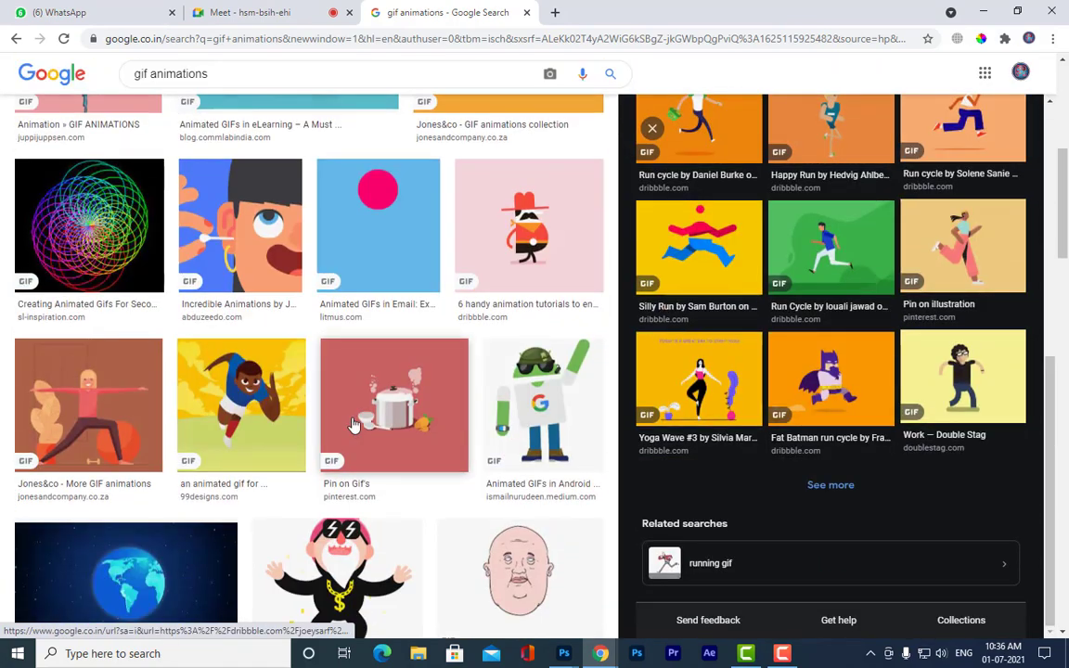
Step: Look through more of the GIF animation results and the running-character preview, then switch back to Photoshop
scroll(353, 425, down, 15)
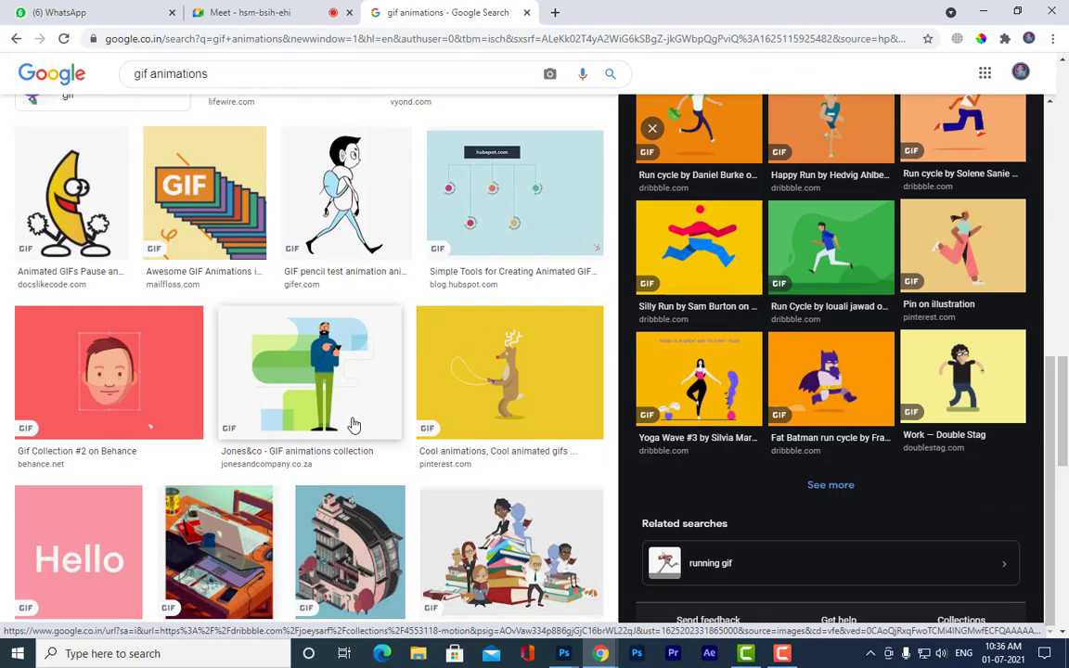
scroll(352, 426, down, 5)
click(678, 312)
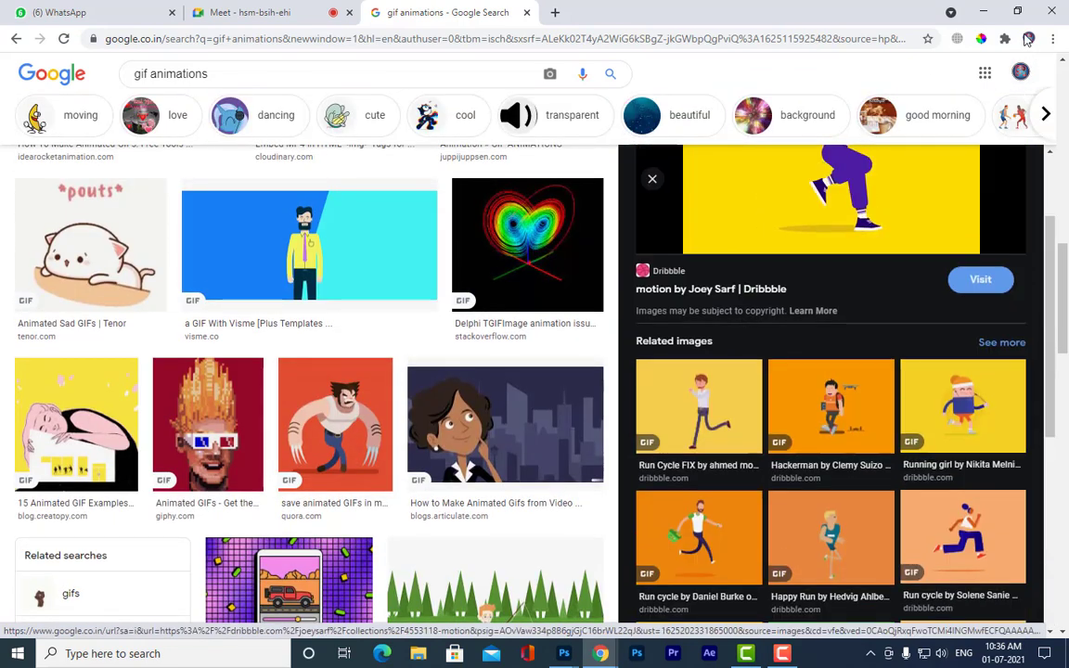
click(987, 12)
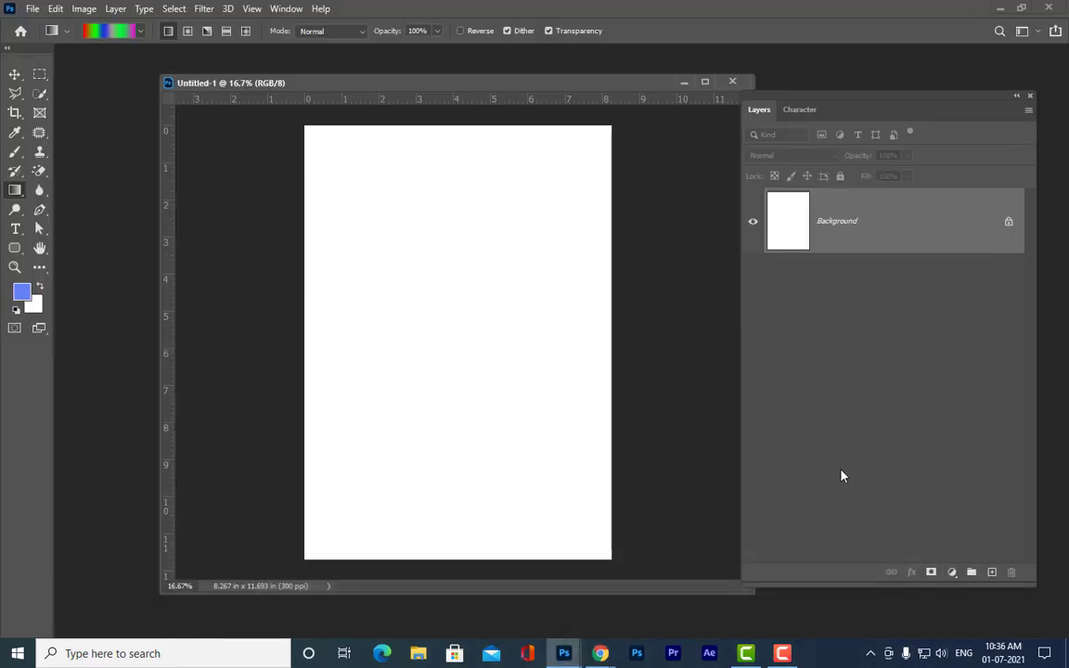
Step: Reposition the blank document window and rotate the page 90° to landscape orientation
mouse_move(413, 89)
mouse_down()
mouse_move(394, 118)
mouse_move(414, 111)
mouse_up()
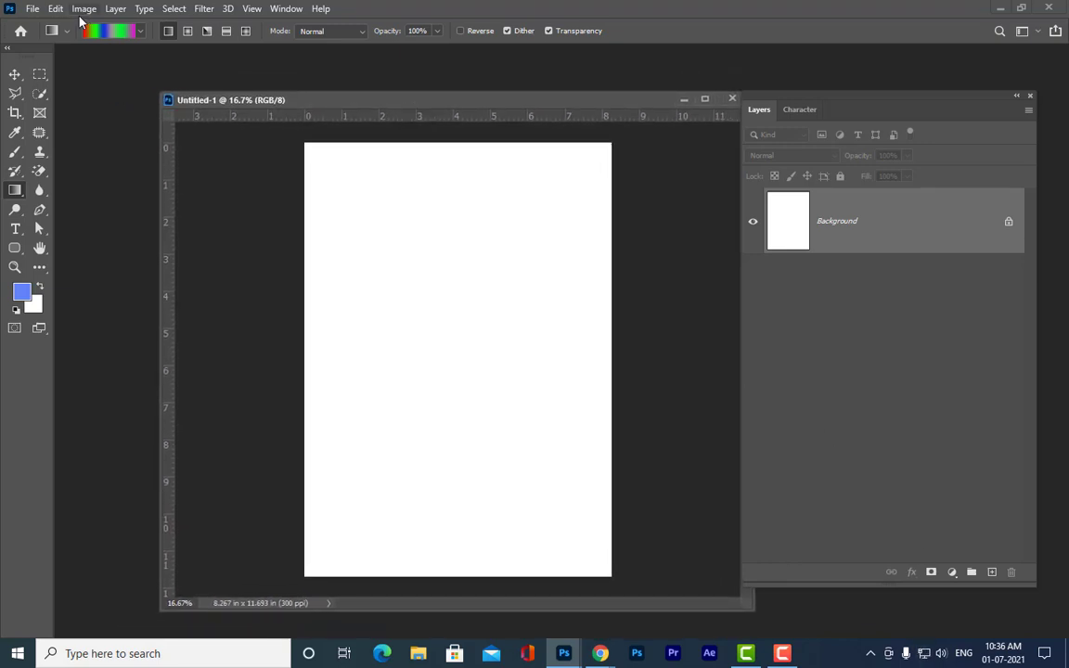
drag(376, 107, 341, 99)
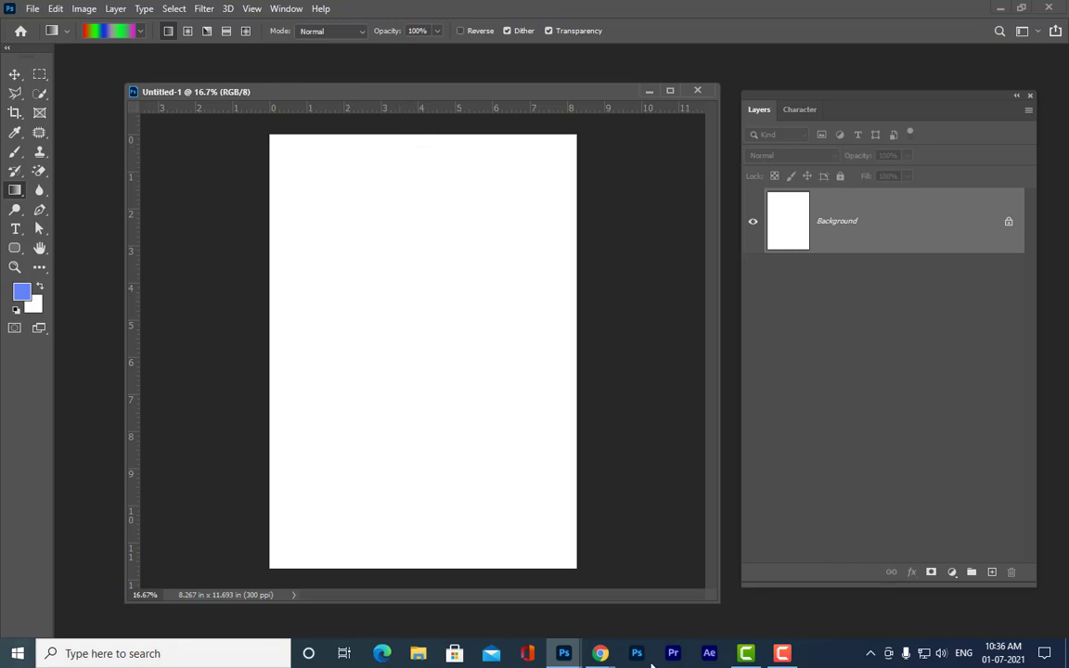
drag(342, 93, 310, 86)
click(84, 8)
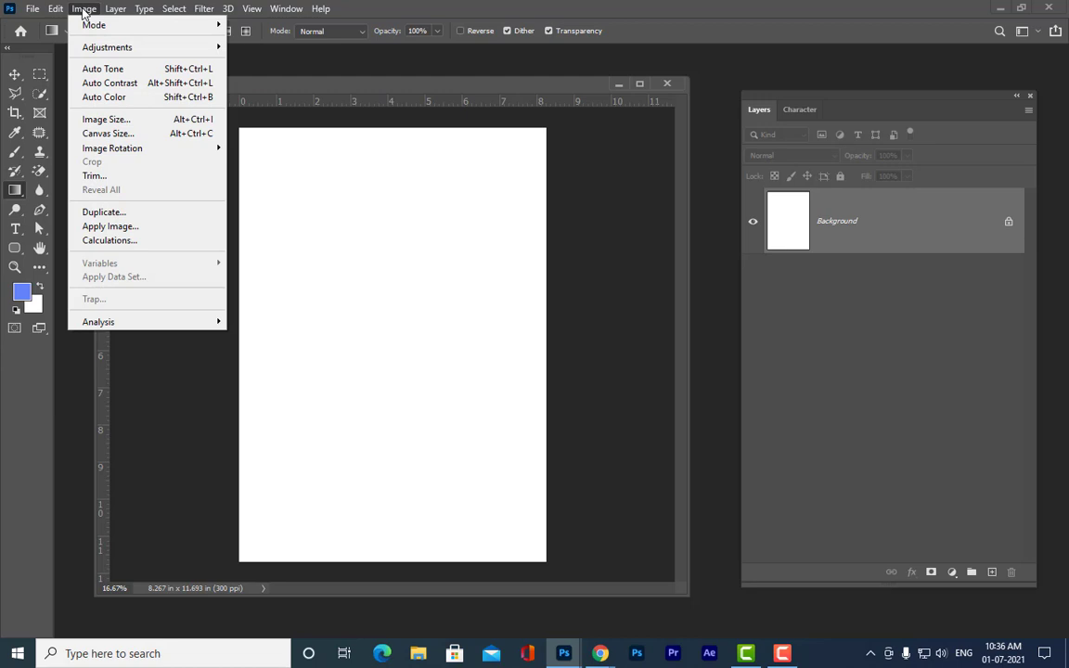
mouse_move(102, 47)
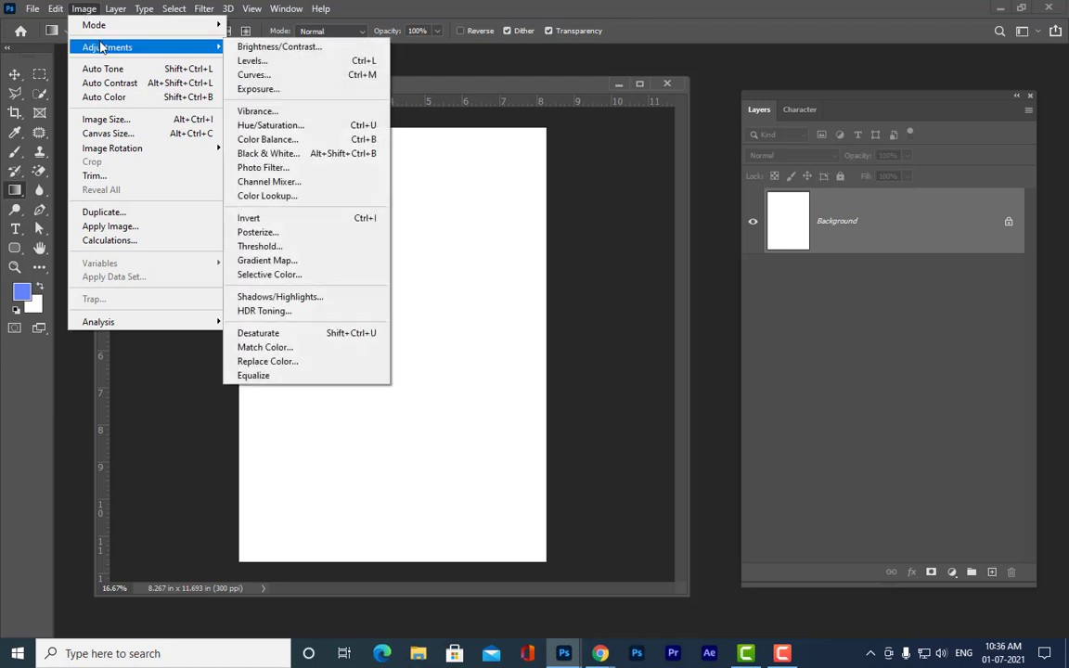
mouse_move(140, 149)
click(298, 164)
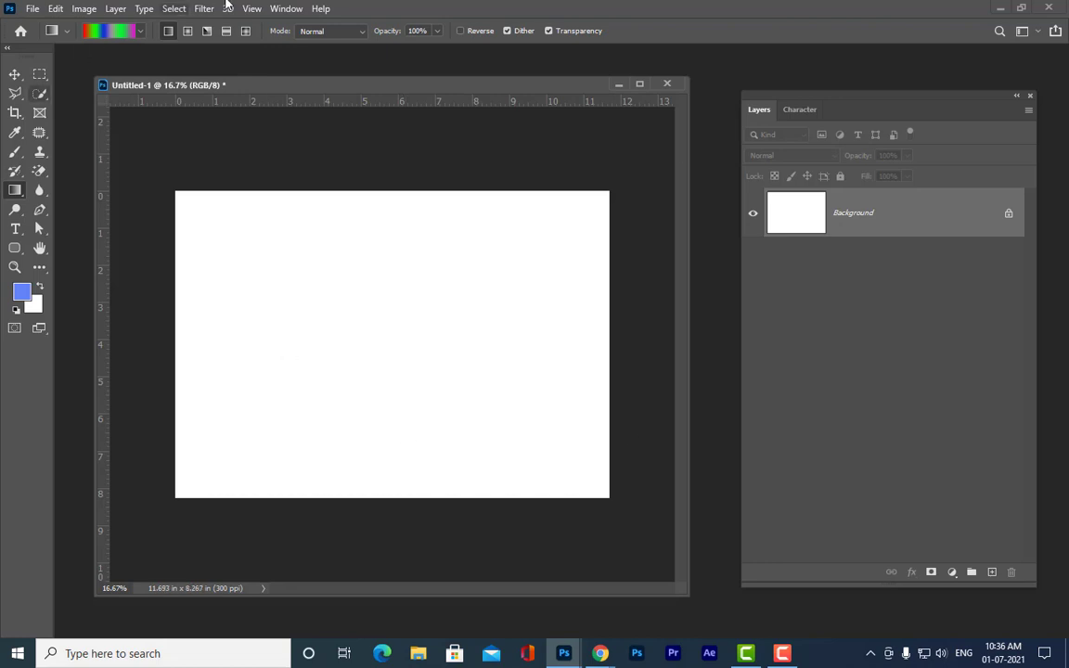
Step: Move the Layers panel away from the document, enlarge the document window around the landscape page and reposition it
drag(750, 101, 782, 93)
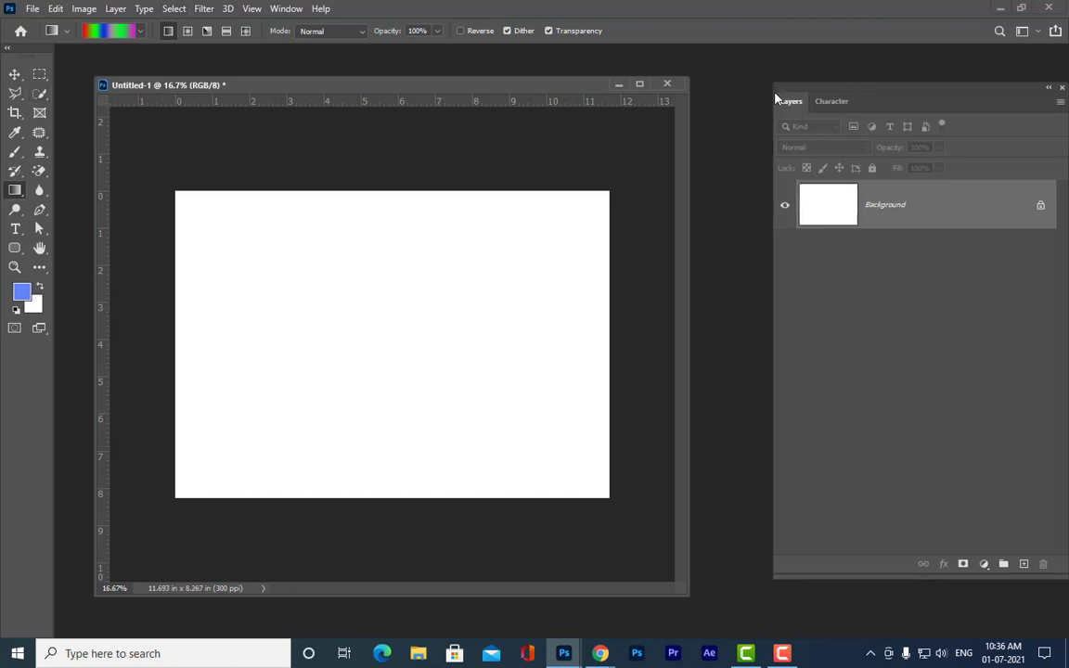
drag(687, 594, 760, 632)
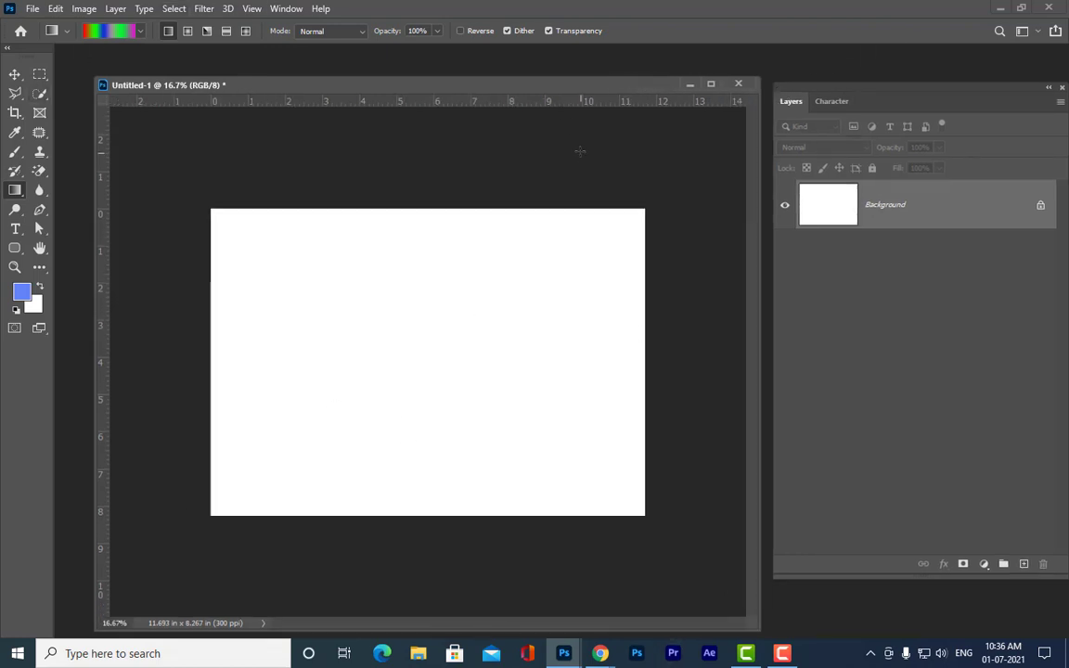
drag(559, 85, 553, 70)
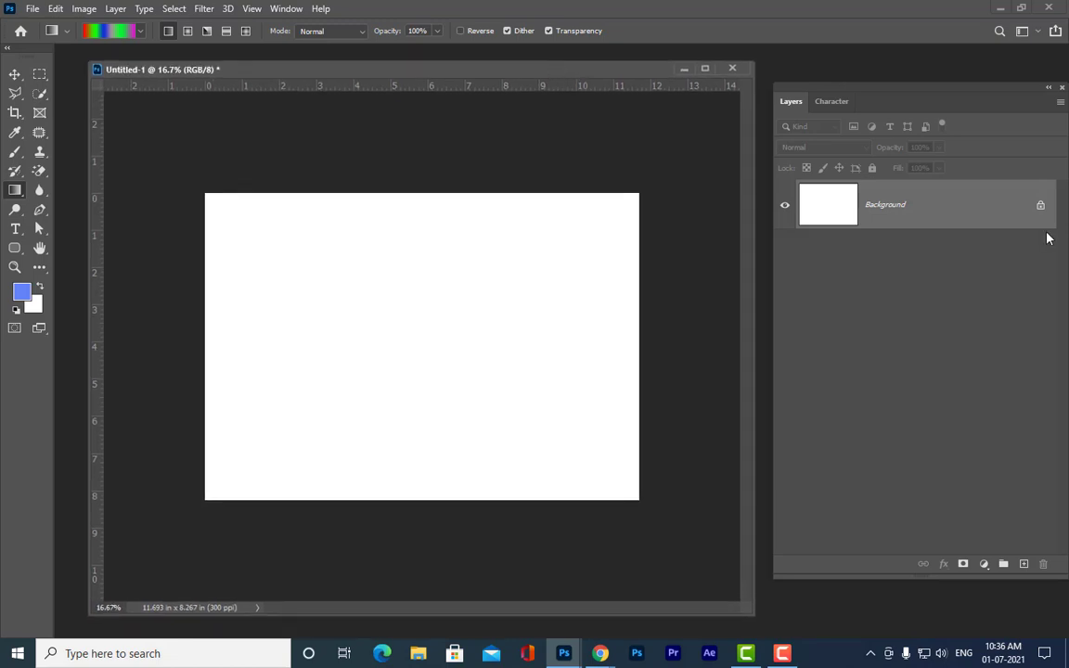
key(ctrl+0)
key(ctrl+minus)
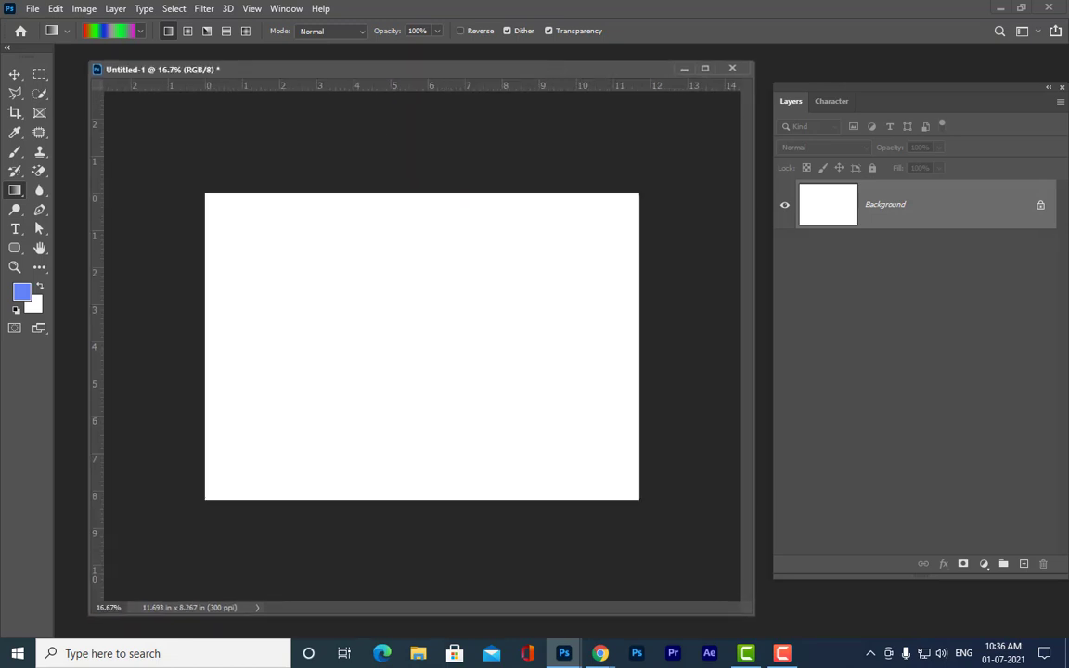
mouse_move(742, 608)
mouse_down()
mouse_move(751, 632)
mouse_move(752, 618)
mouse_up()
drag(320, 76, 314, 78)
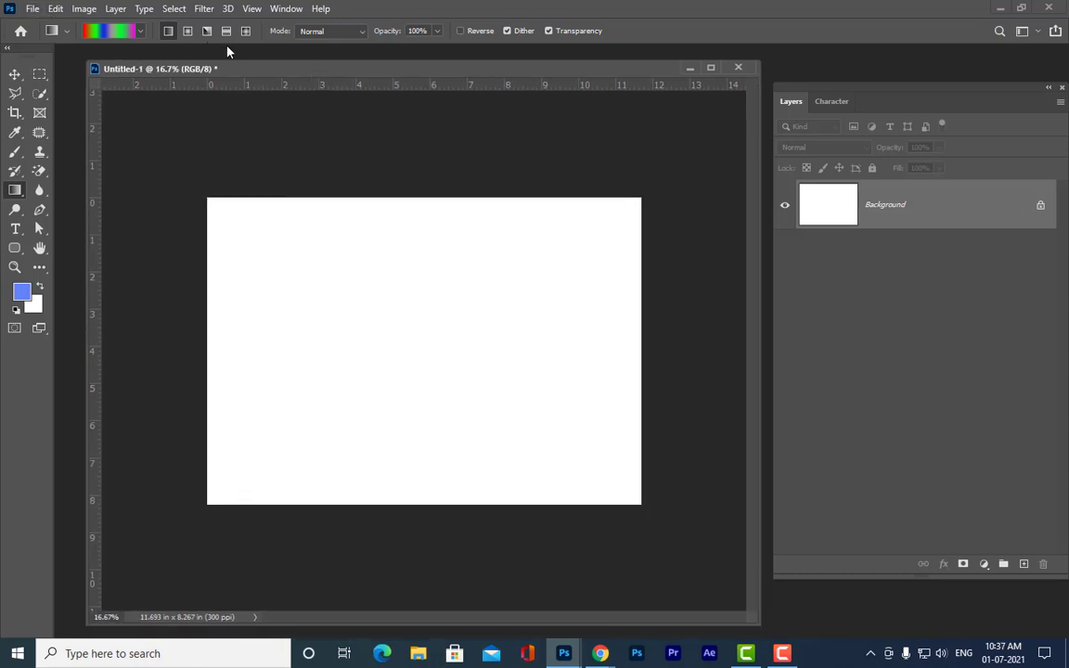
drag(229, 72, 240, 80)
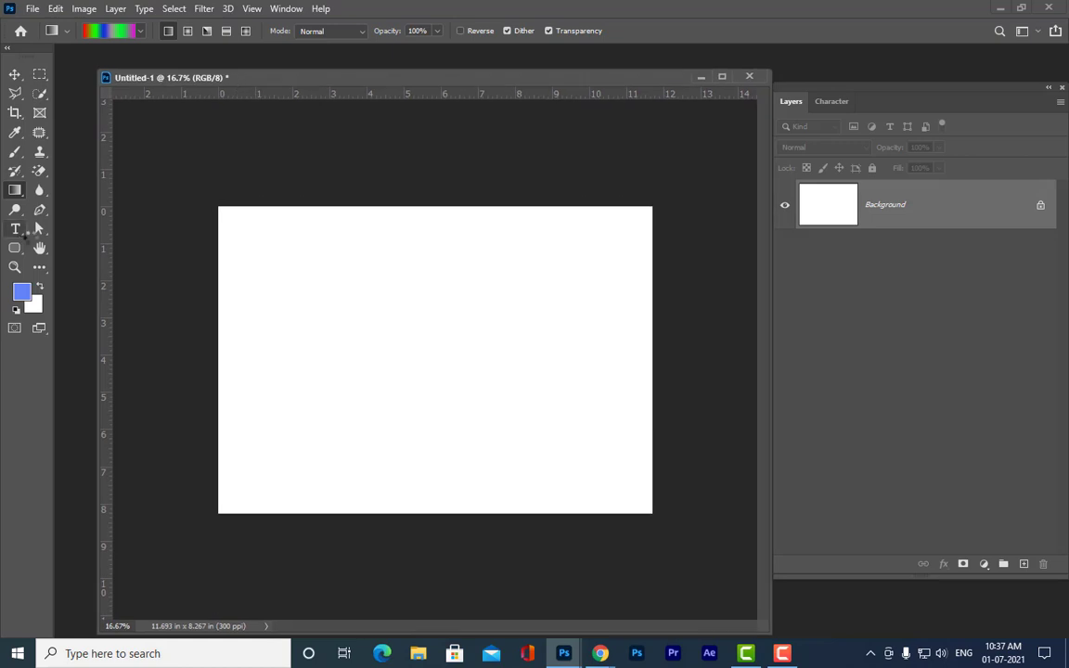
Step: Add the text "MAAC" in blue Arial Black at 257 pt and centre it across the page
click(26, 231)
click(82, 231)
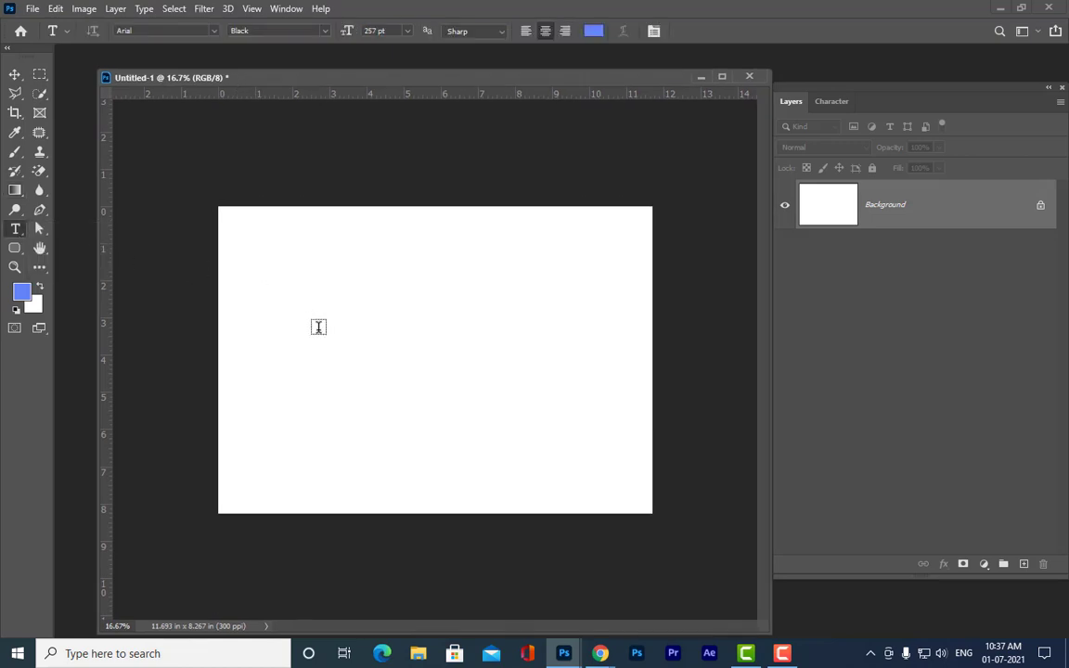
click(335, 354)
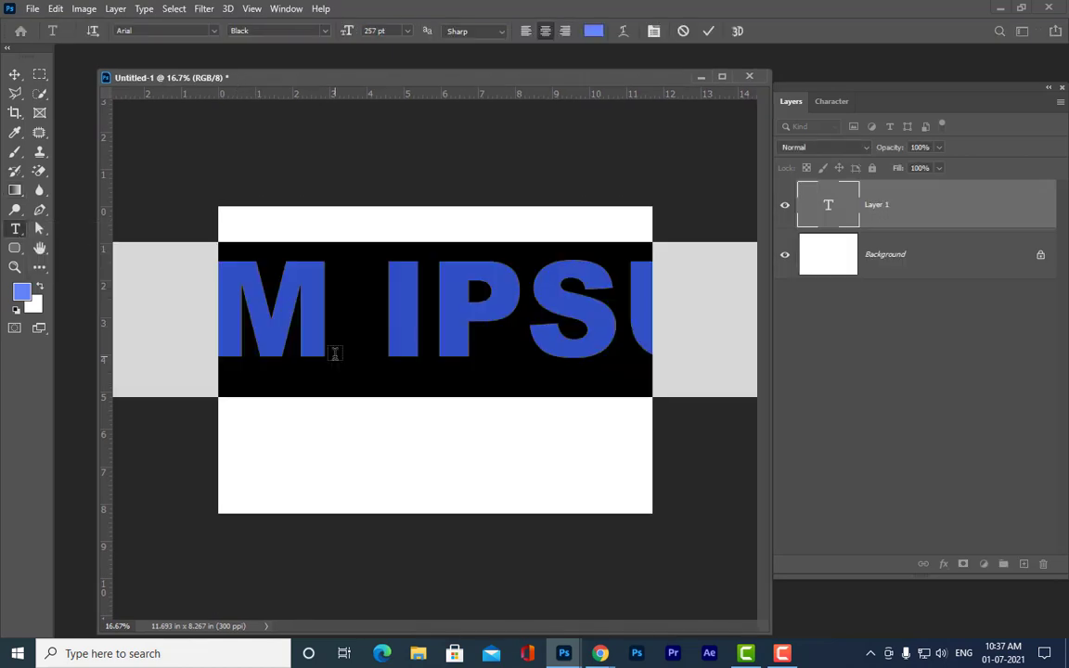
text(M)
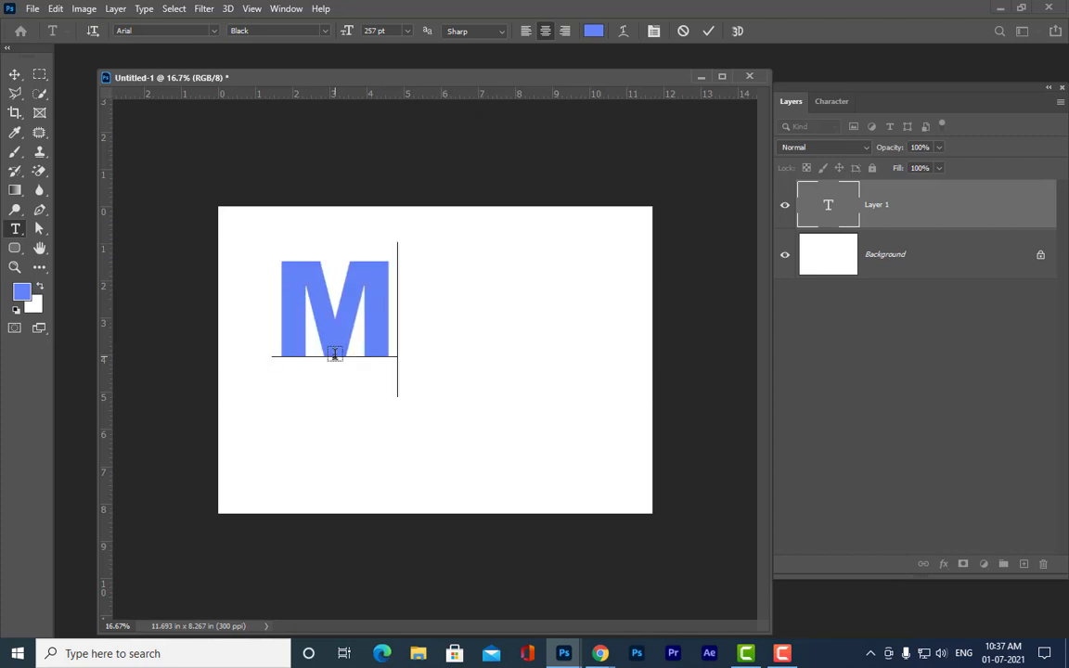
text(AAC)
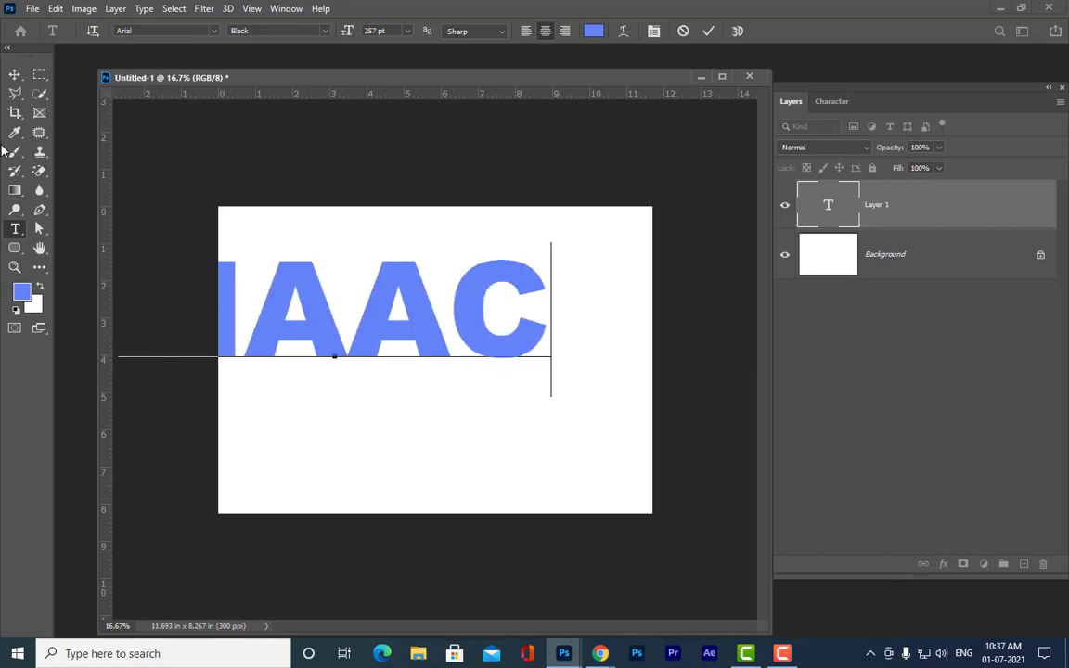
click(14, 74)
drag(422, 281, 508, 329)
Step: Reduce the MAAC text's font size to 199 pt
double_click(830, 205)
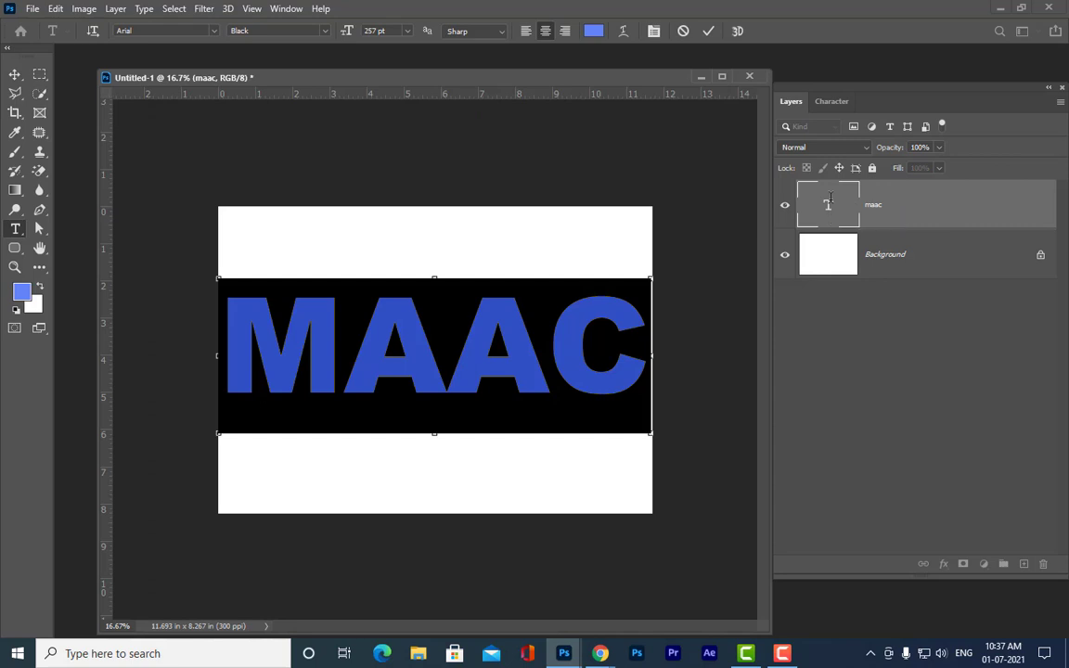
key(ctrl+shift+comma)
key(ctrl+shift+comma)
key(ctrl+shift+comma)
key(ctrl+shift+comma)
key(ctrl+shift+comma)
key(ctrl+shift+comma)
key(ctrl+shift+comma)
key(ctrl+shift+comma)
key(ctrl+shift+comma)
key(ctrl+shift+comma)
key(ctrl+shift+comma)
key(ctrl+shift+comma)
key(ctrl+shift+comma)
key(ctrl+shift+comma)
key(ctrl+shift+comma)
key(ctrl+shift+comma)
key(ctrl+shift+comma)
key(ctrl+shift+comma)
key(ctrl+shift+comma)
key(ctrl+shift+comma)
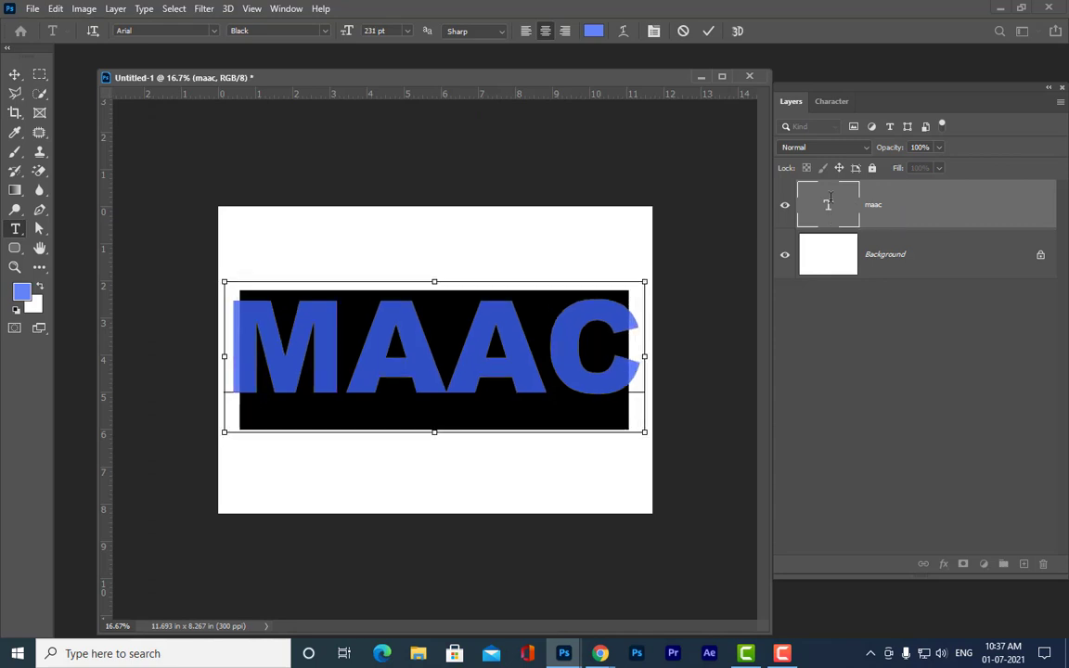
key(ctrl+shift+comma)
key(ctrl+shift+comma)
key(ctrl+shift+comma)
key(ctrl+shift+comma)
key(ctrl+shift+comma)
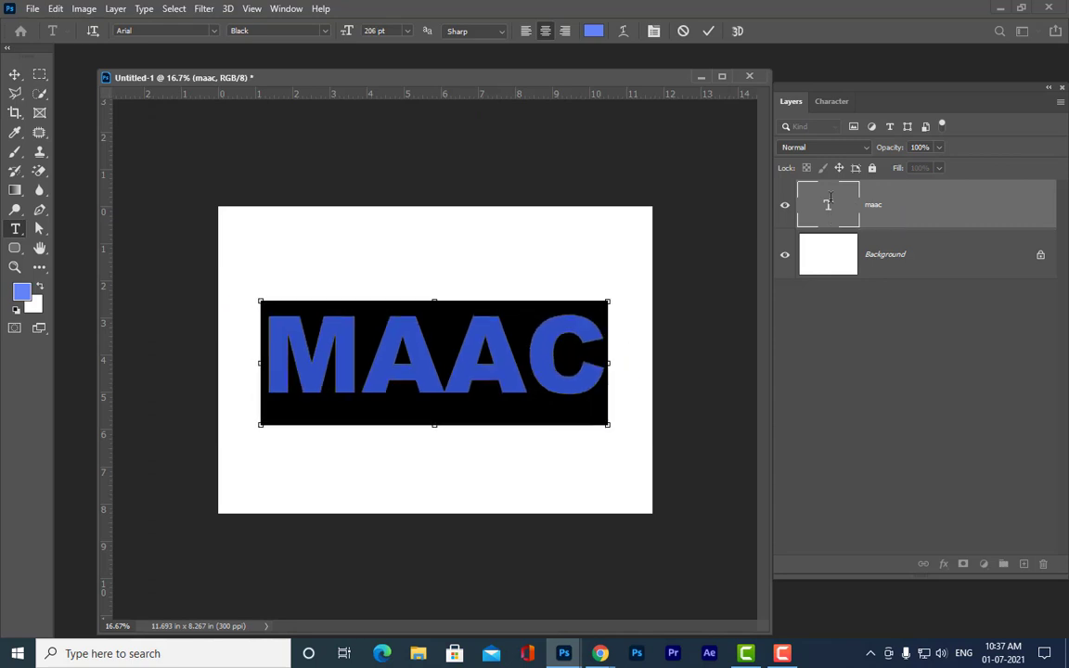
key(ctrl+shift+comma)
key(ctrl+shift+comma)
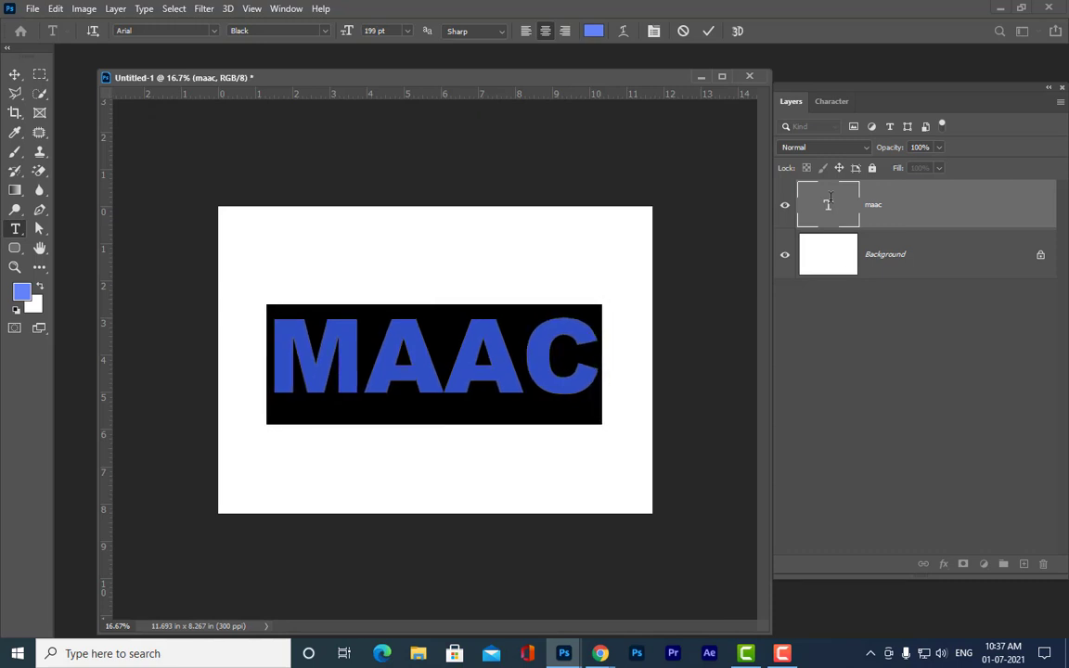
click(15, 74)
Step: Rearrange the document window and Layers panel side by side and shift the MAAC text slightly up on the page
drag(404, 83, 405, 100)
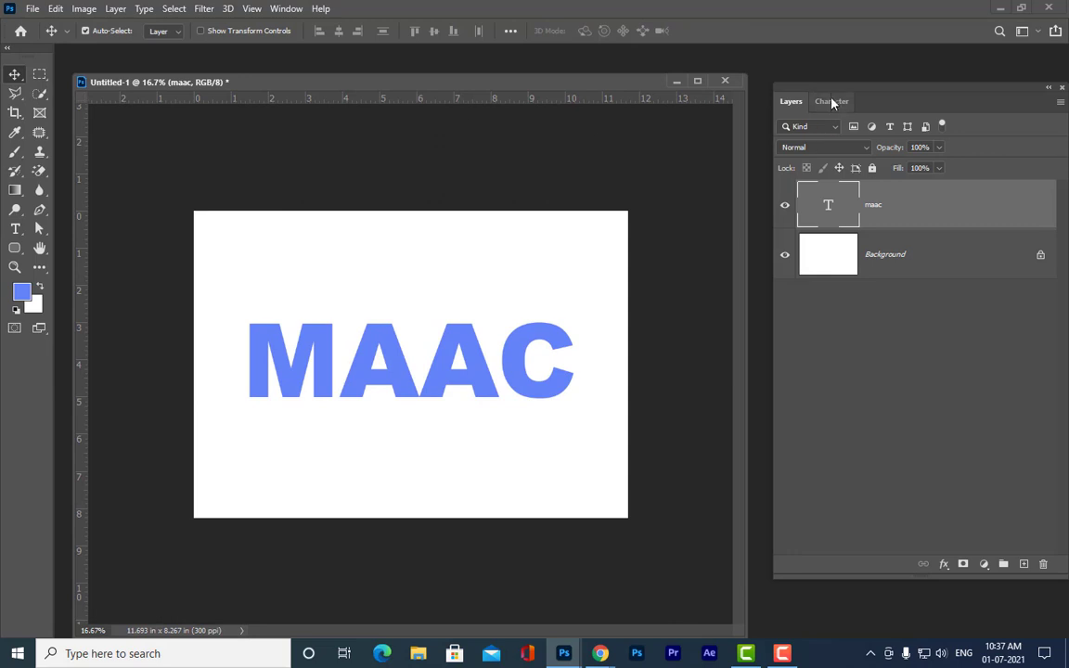
drag(833, 102, 809, 123)
mouse_move(537, 335)
mouse_down()
mouse_move(548, 340)
mouse_move(536, 340)
mouse_up()
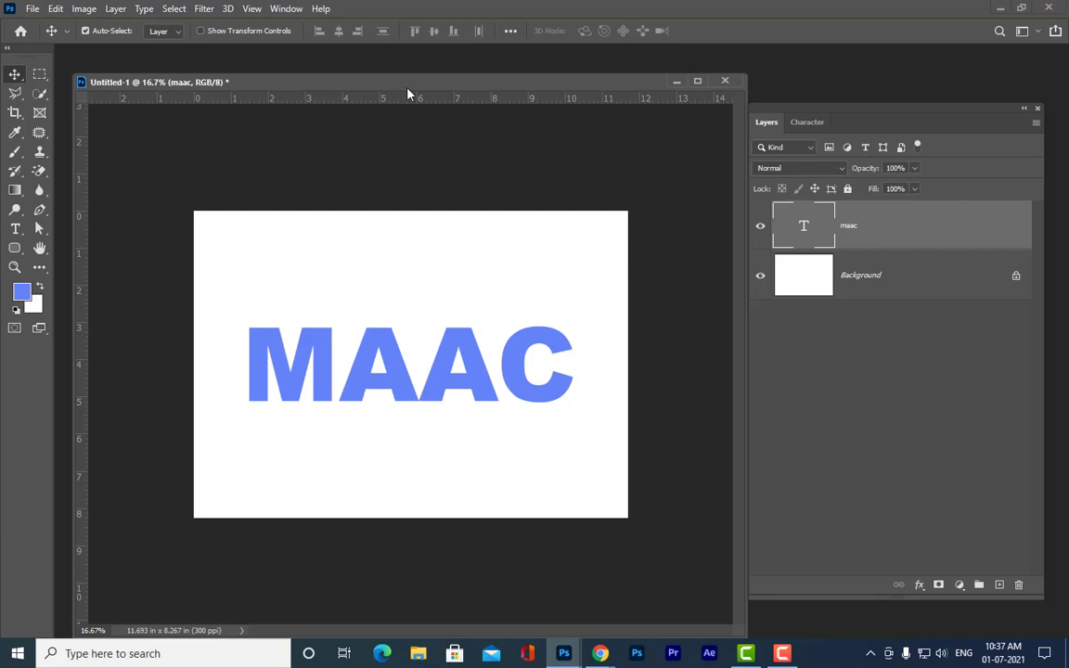
drag(408, 89, 403, 90)
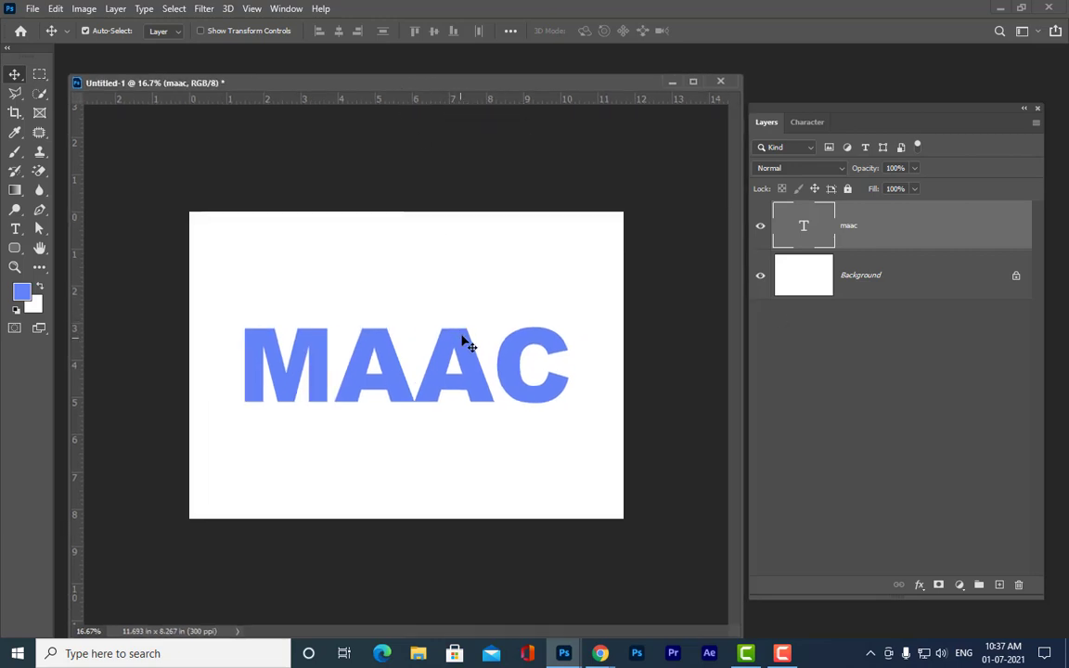
mouse_move(466, 343)
mouse_down()
mouse_move(467, 315)
mouse_move(467, 335)
mouse_up()
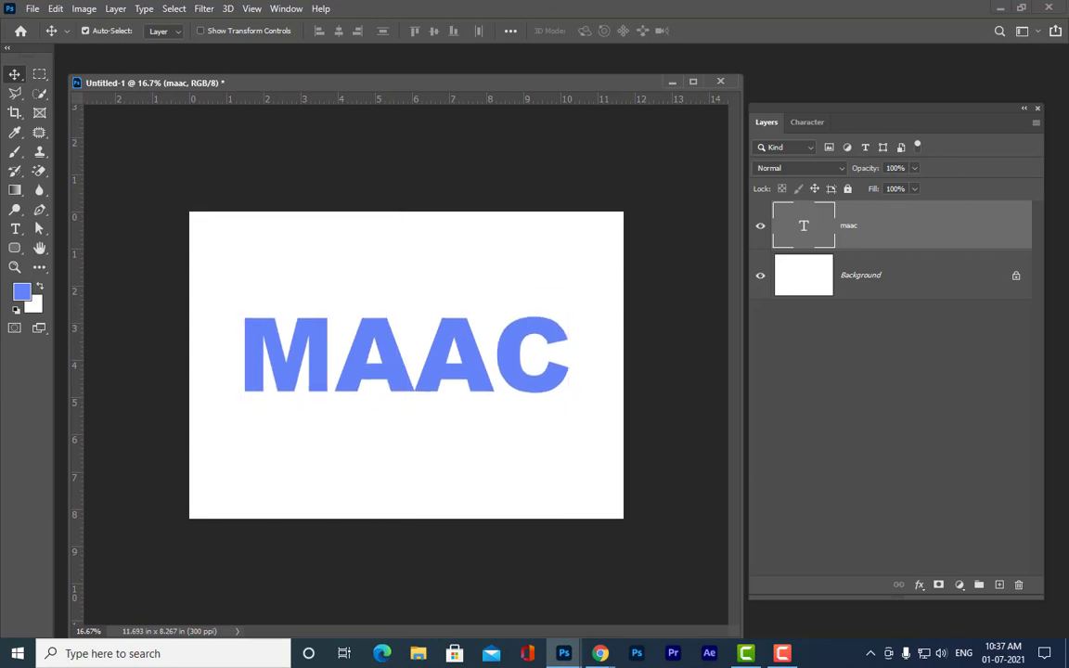
drag(427, 90, 440, 86)
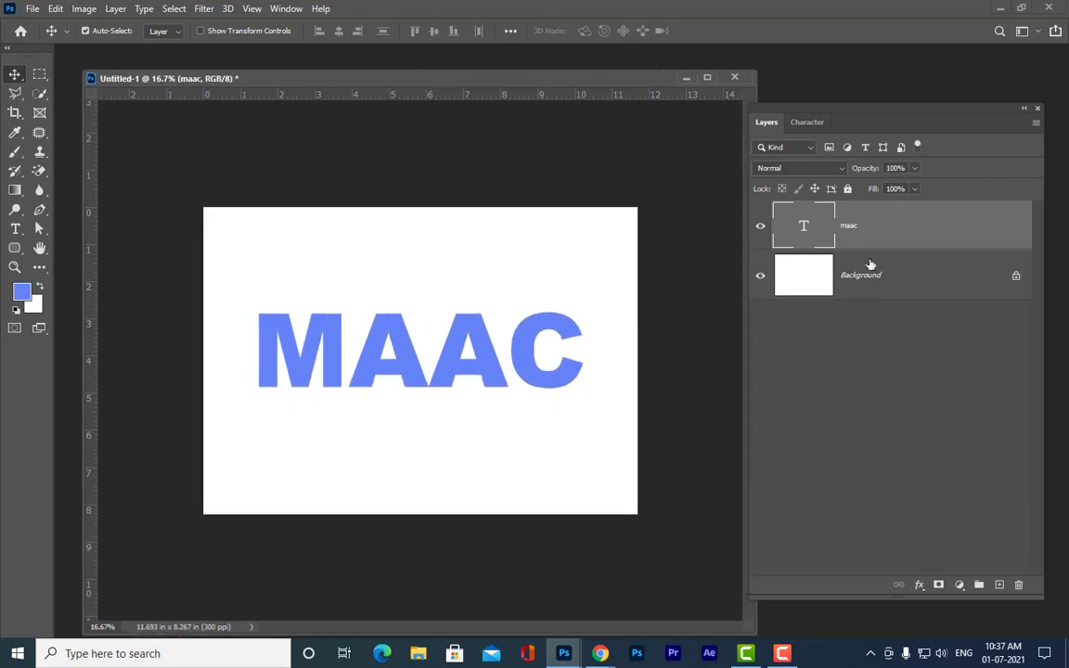
Step: Delete the Background layer and nudge the MAAC text slightly upward on the transparent page
click(914, 270)
key(Delete)
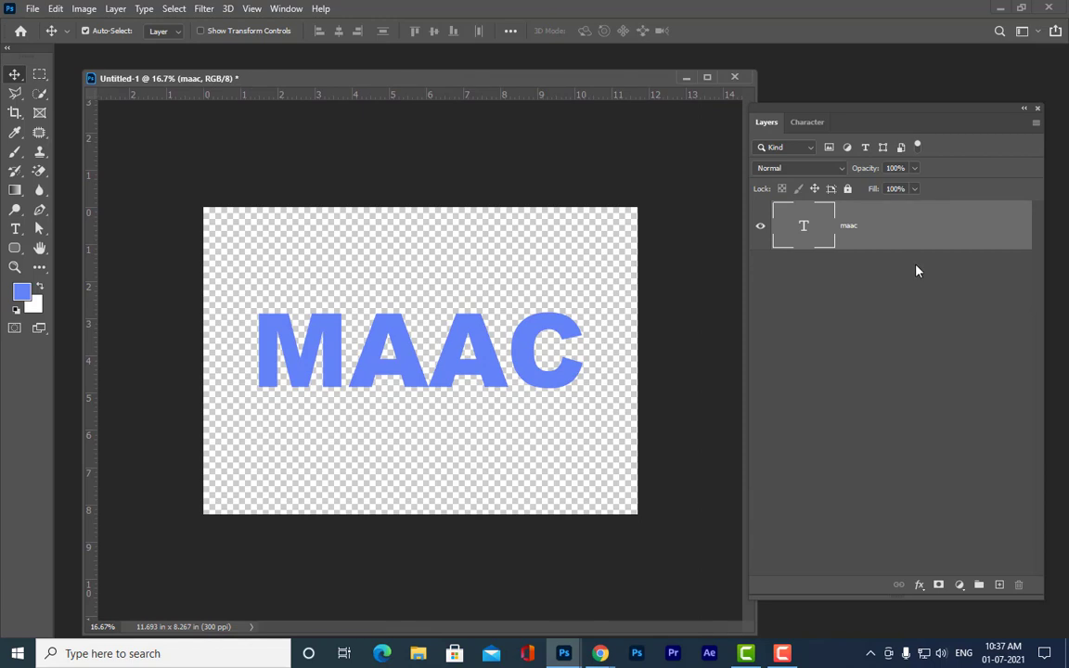
drag(324, 79, 324, 94)
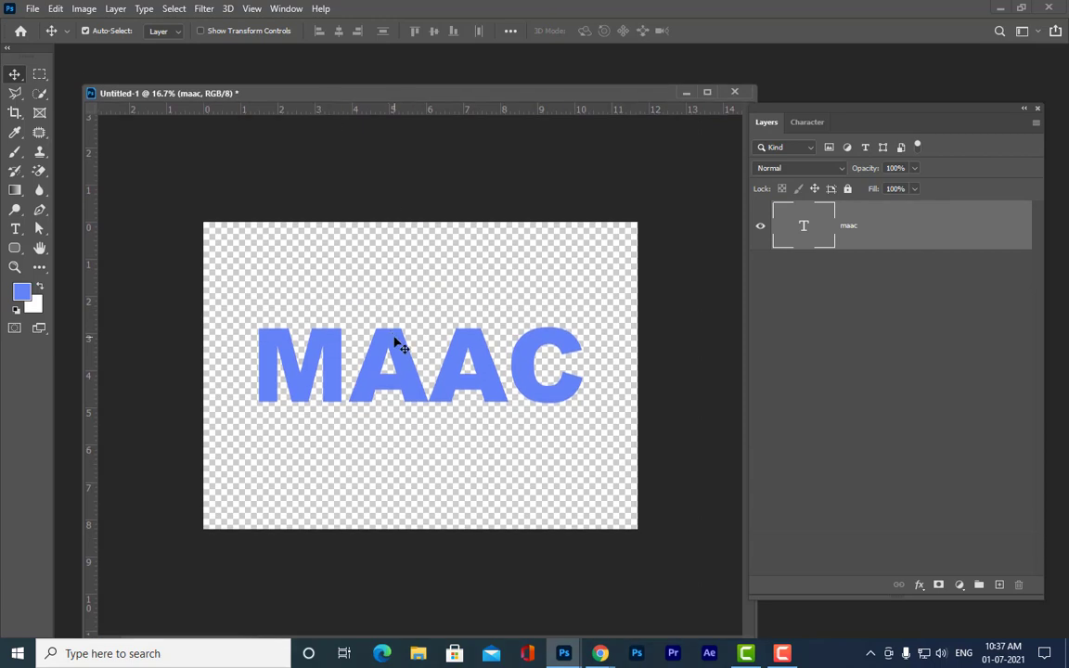
drag(398, 345, 395, 335)
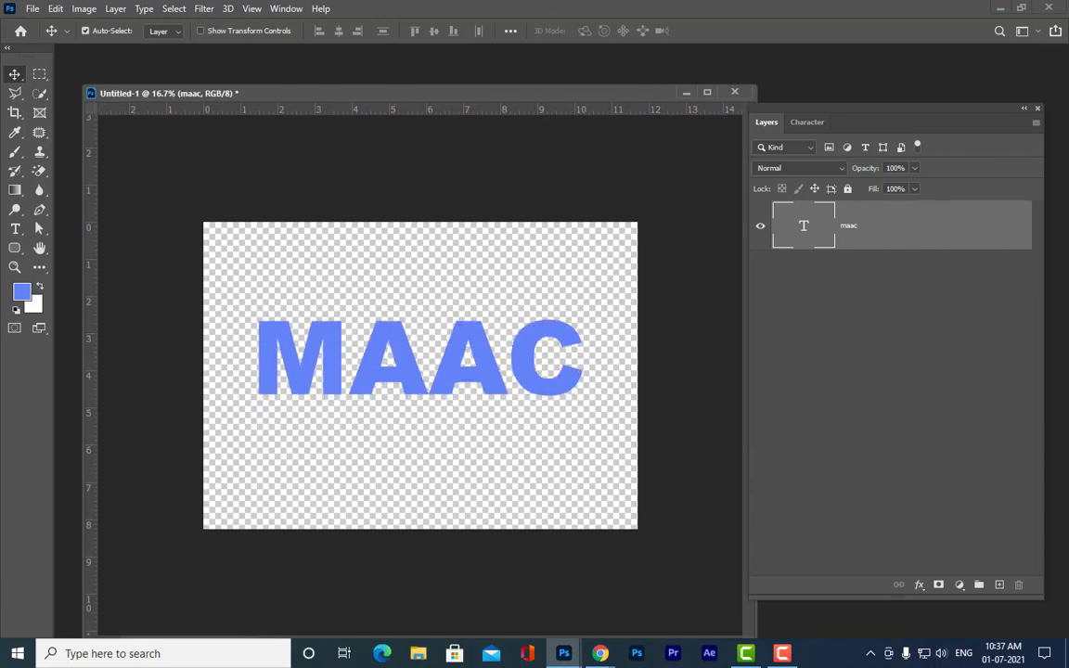
Step: Recolour the MAAC text dark green (#157203), commit the edit and shift the document window slightly
double_click(800, 225)
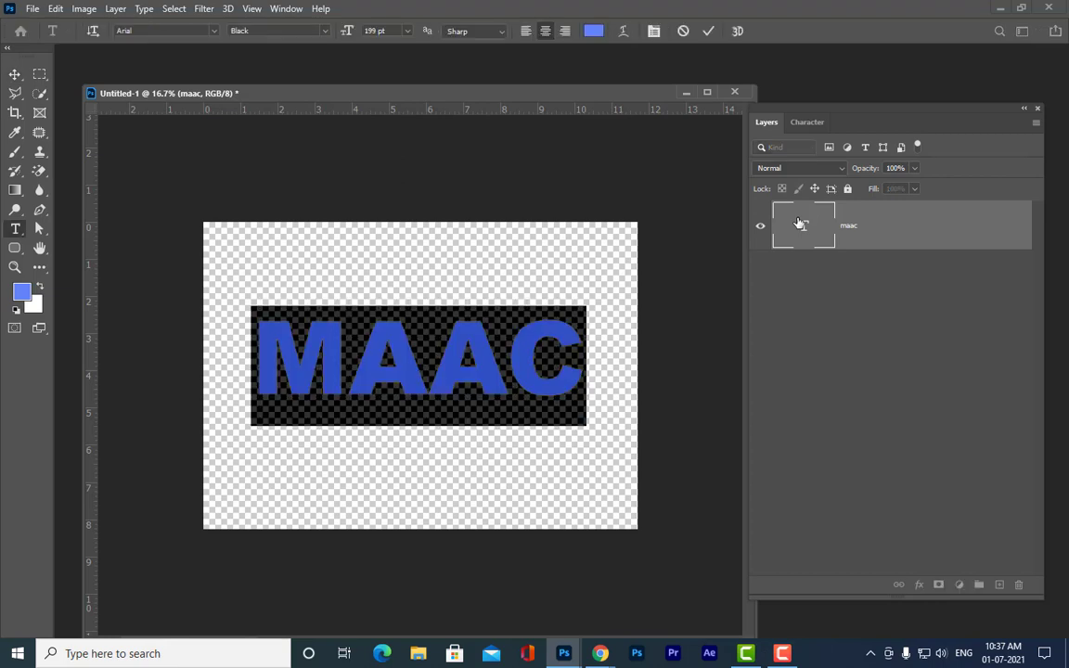
click(594, 34)
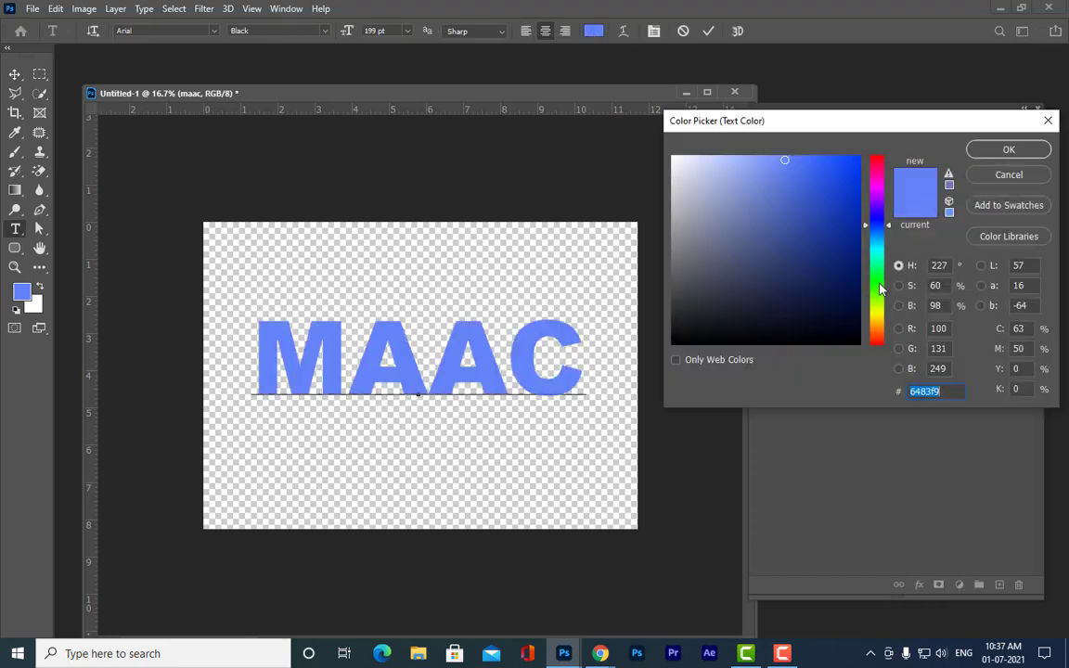
drag(876, 228, 882, 293)
click(856, 260)
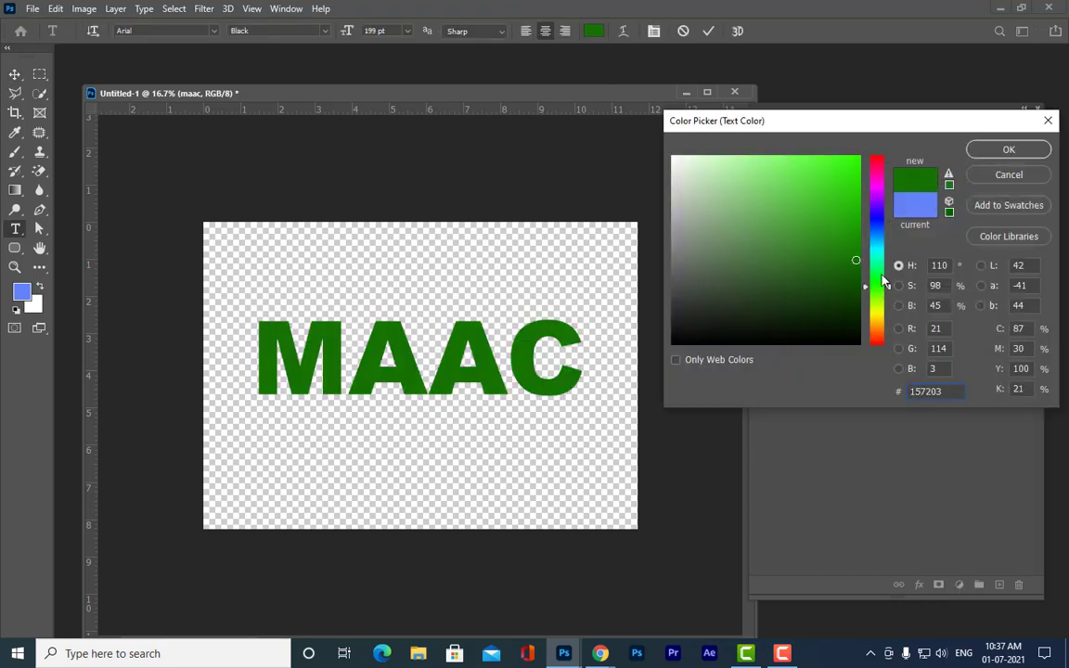
click(1006, 150)
drag(313, 97, 336, 92)
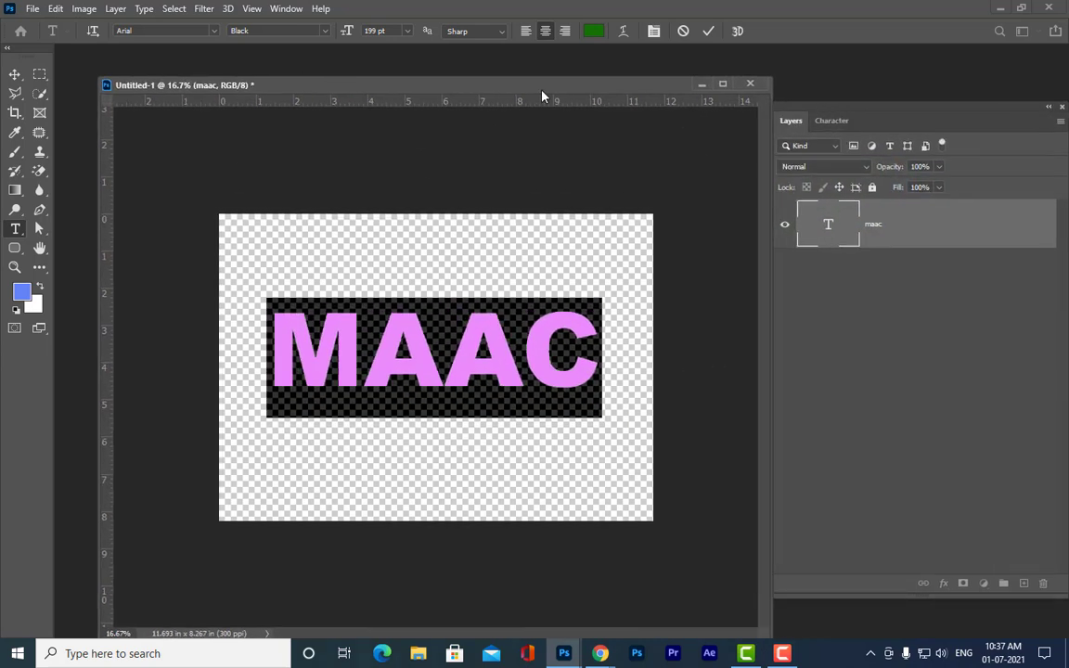
click(15, 83)
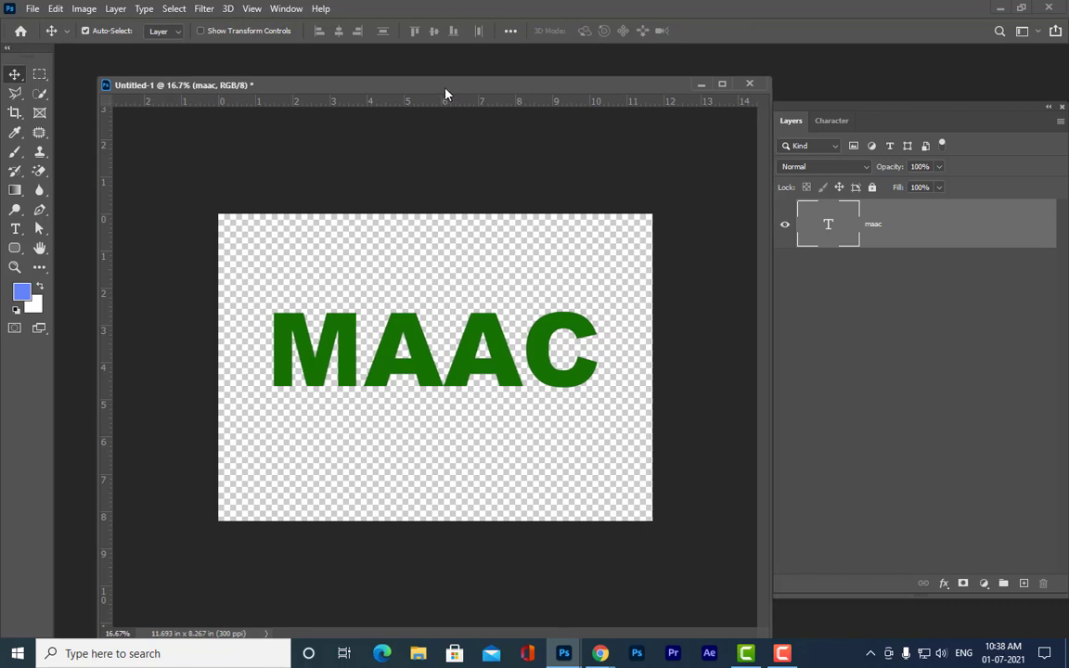
Step: Show the Timeline panel, shrink it and place it over the lower part of the document window
drag(444, 91, 448, 95)
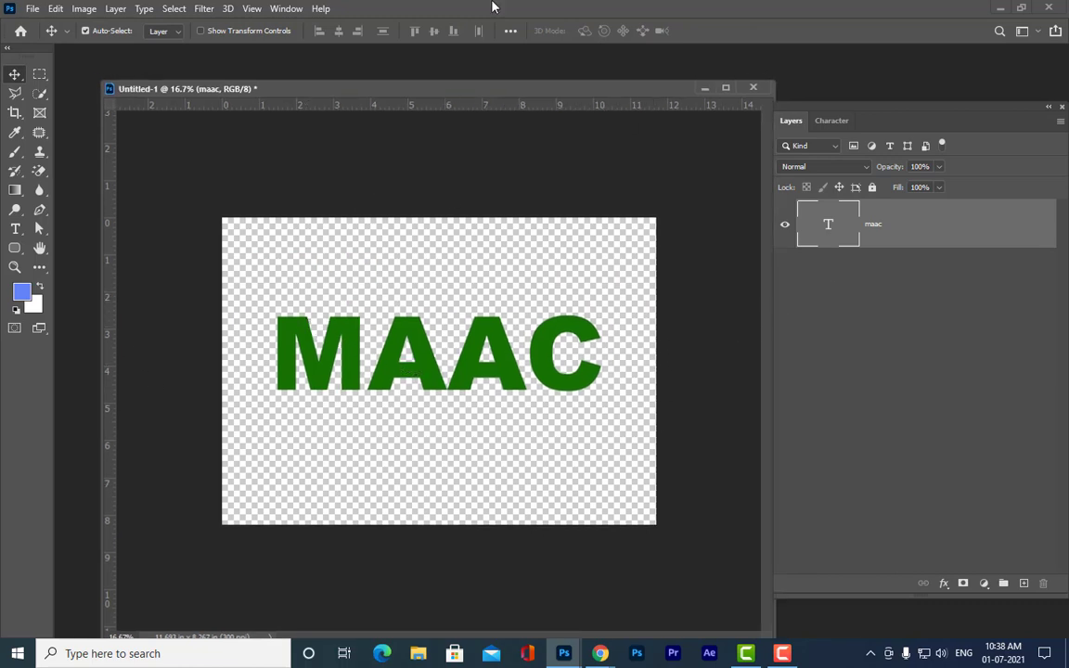
drag(600, 89, 590, 90)
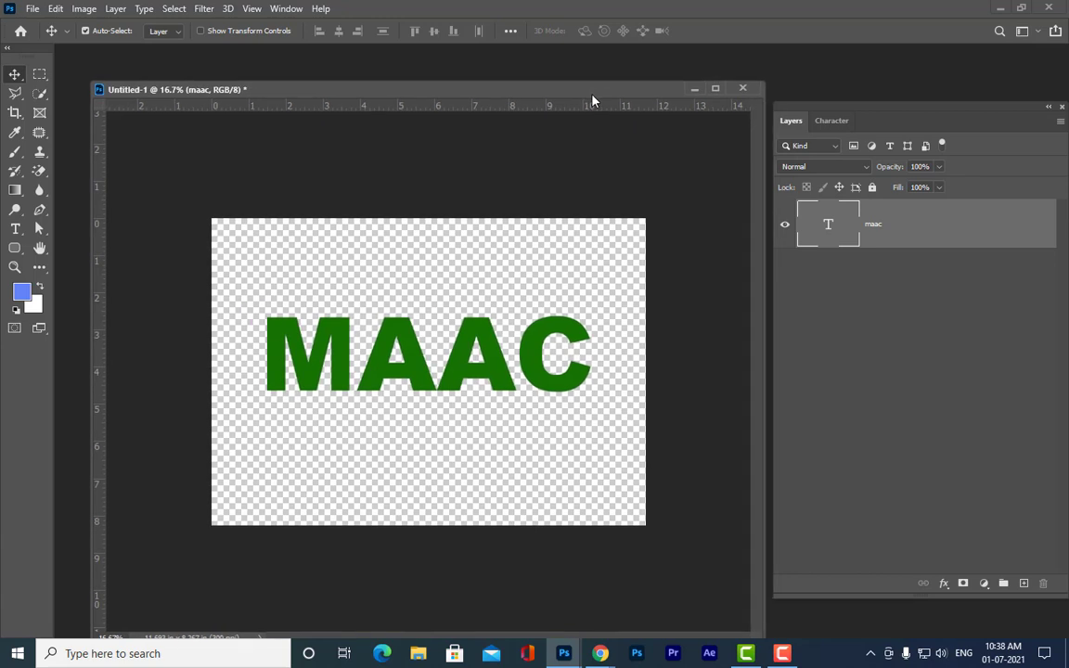
click(285, 10)
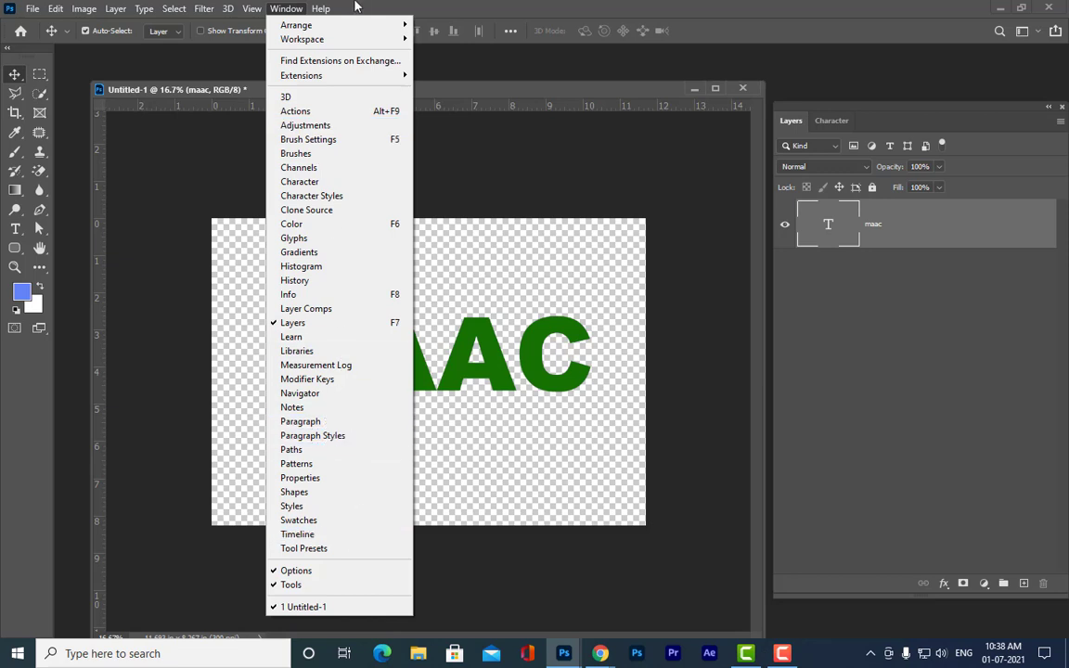
click(316, 536)
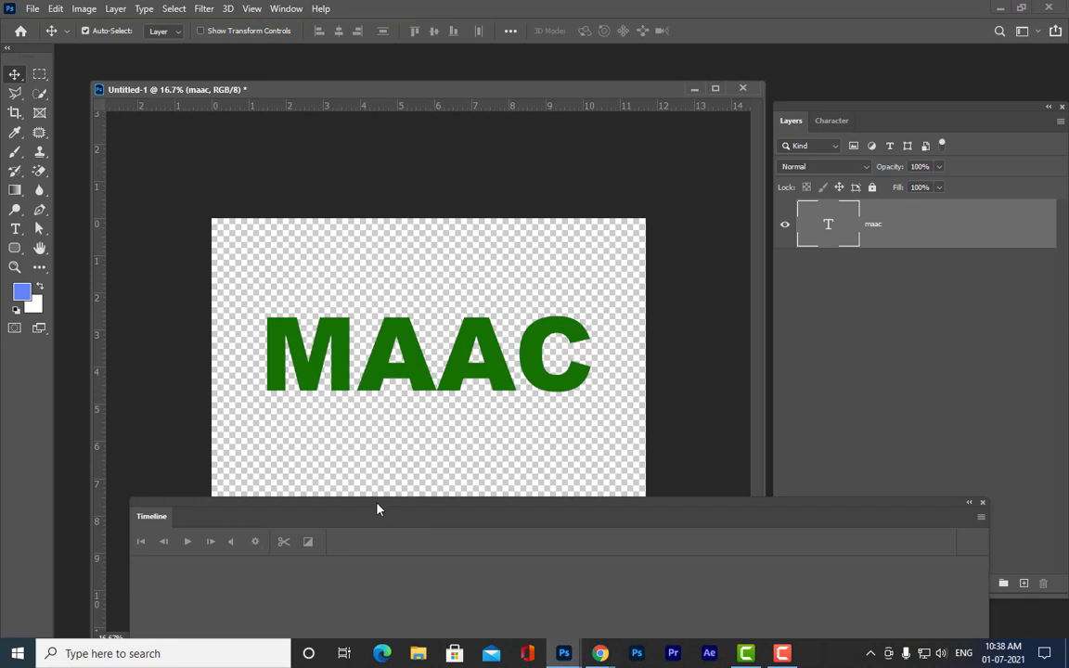
drag(369, 502, 356, 76)
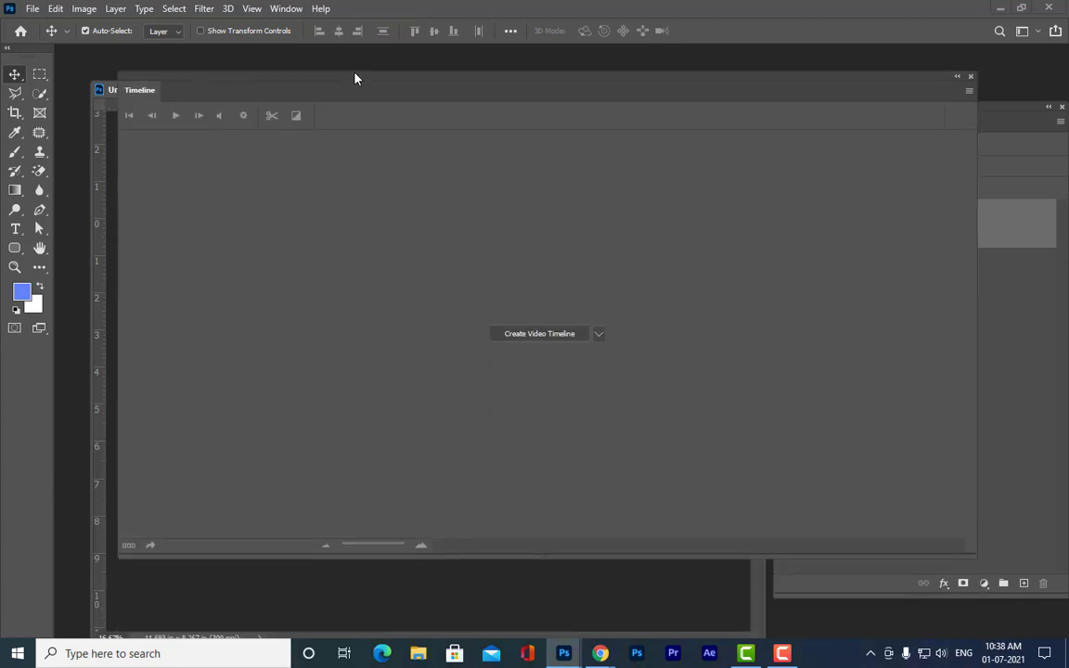
drag(972, 553, 716, 226)
drag(412, 83, 207, 459)
click(283, 10)
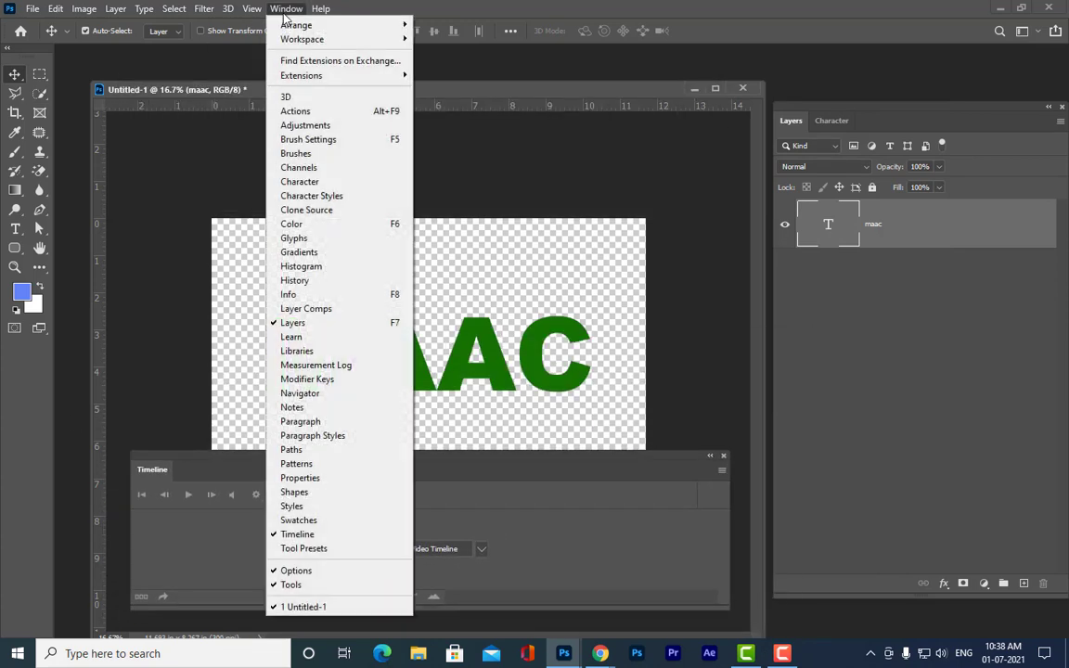
click(316, 536)
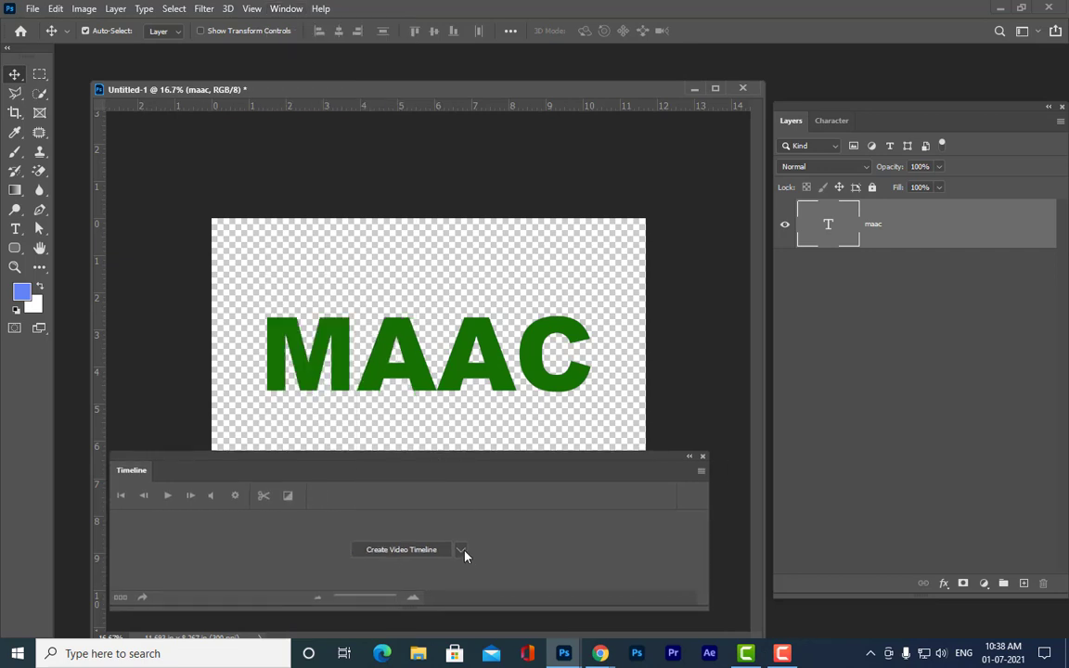
Step: Switch the timeline type to frame animation and create the frame animation from the MAAC artwork
click(461, 550)
click(420, 577)
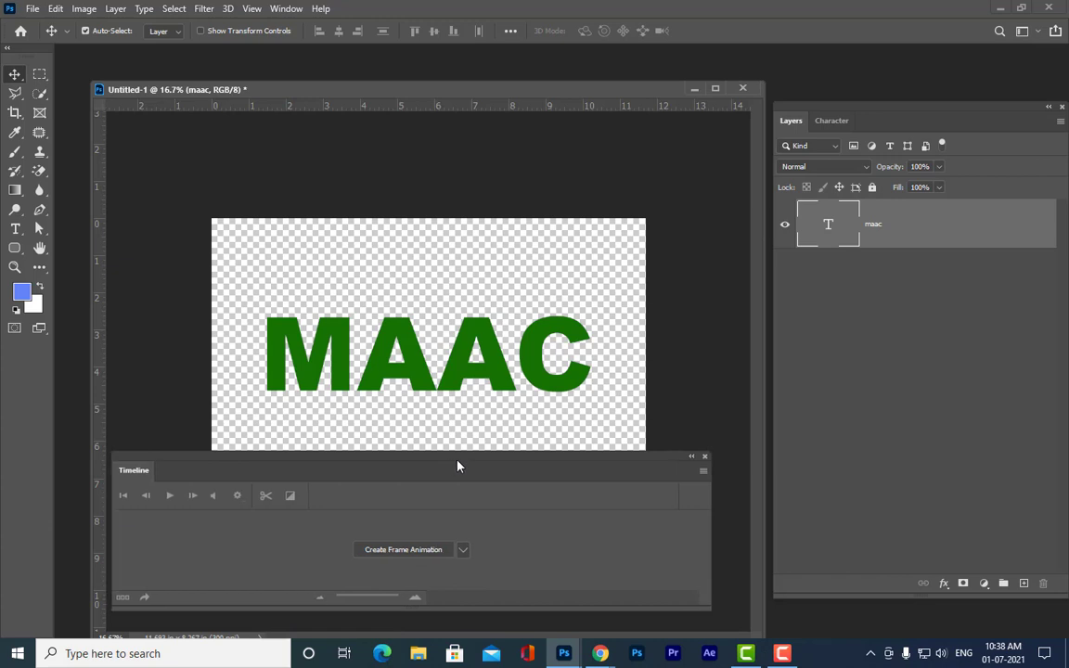
drag(437, 464, 424, 468)
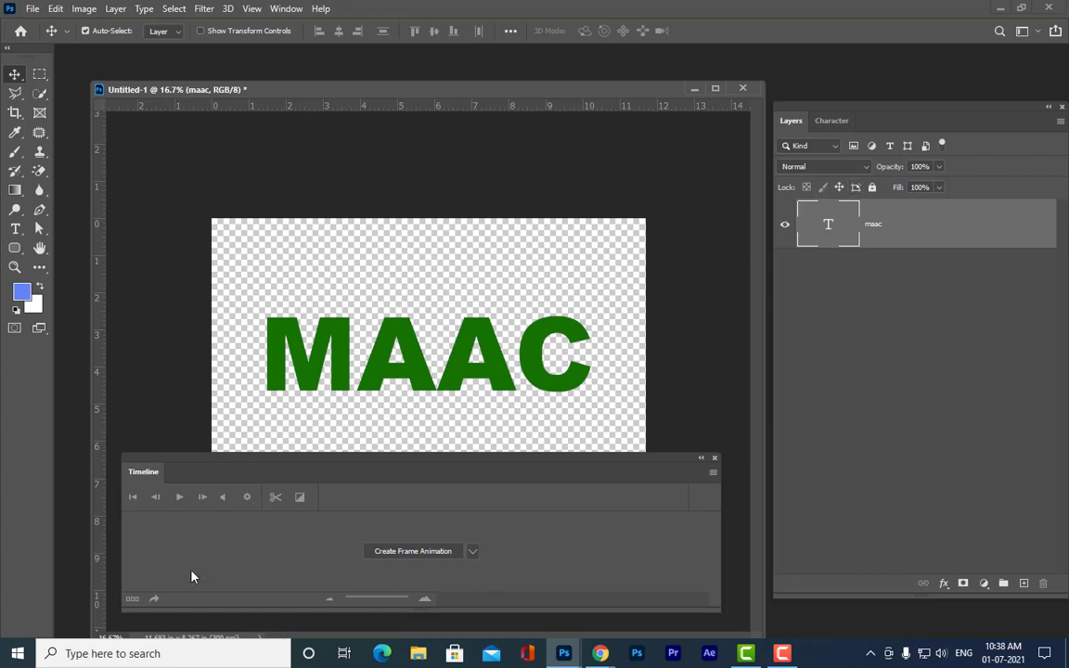
click(401, 551)
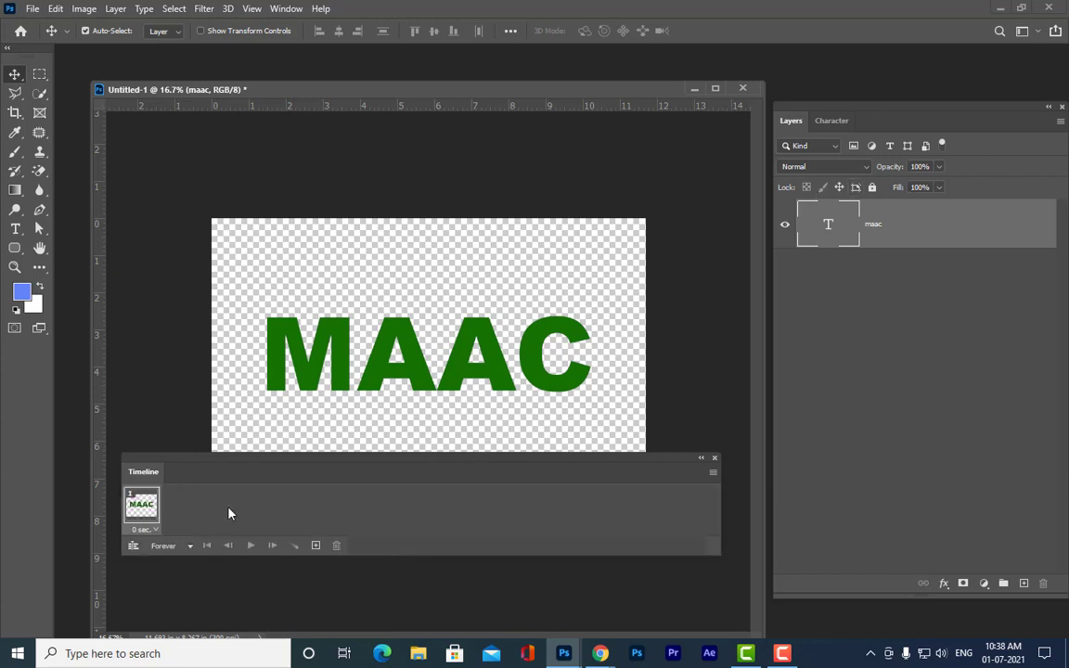
Step: Rearrange the Timeline, document window and Layers panel so the whole page is visible, and dismiss the update notification
drag(264, 467, 111, 574)
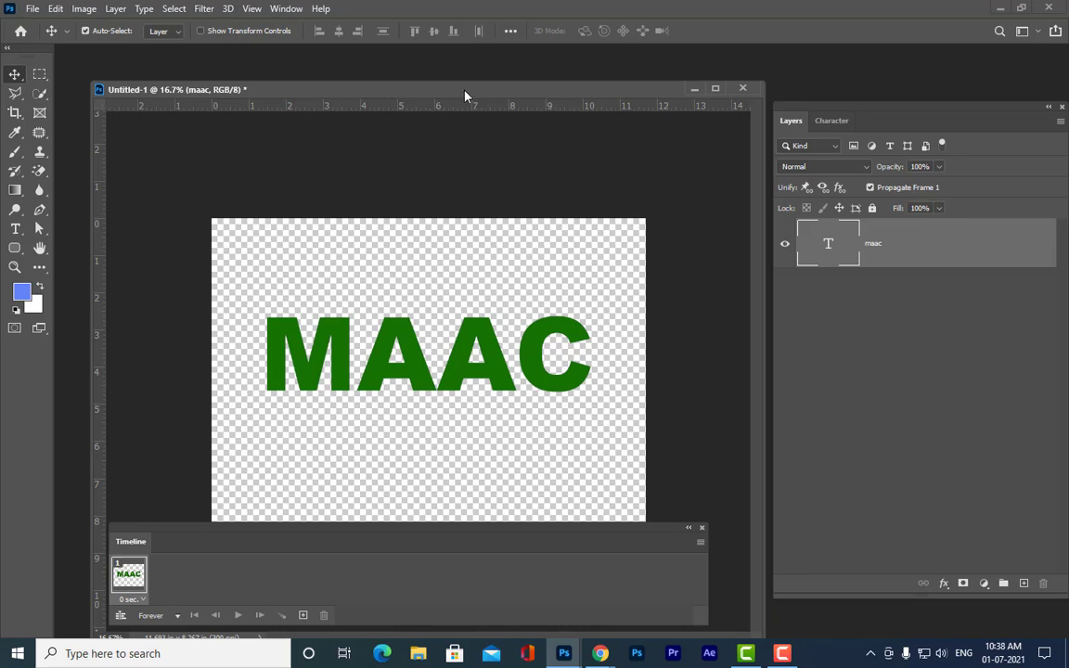
drag(465, 92, 493, 76)
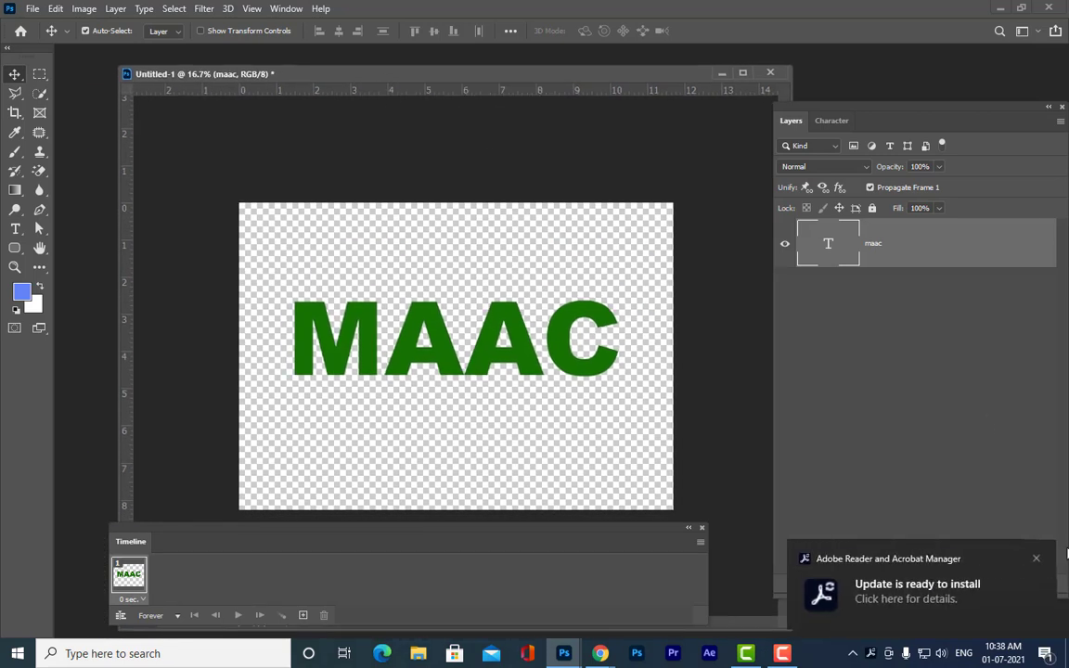
click(1036, 558)
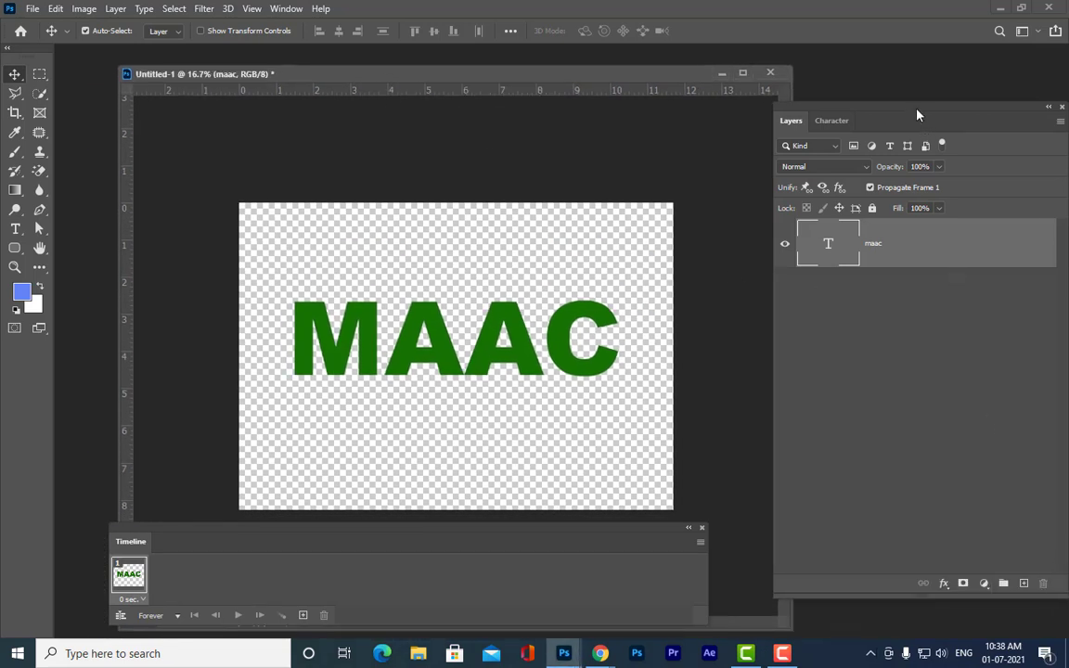
mouse_move(918, 114)
mouse_down()
mouse_move(907, 113)
mouse_move(917, 123)
mouse_up()
Step: Recolour only the letter M of the MAAC text bright red (#fc0718) and commit the edit
click(15, 228)
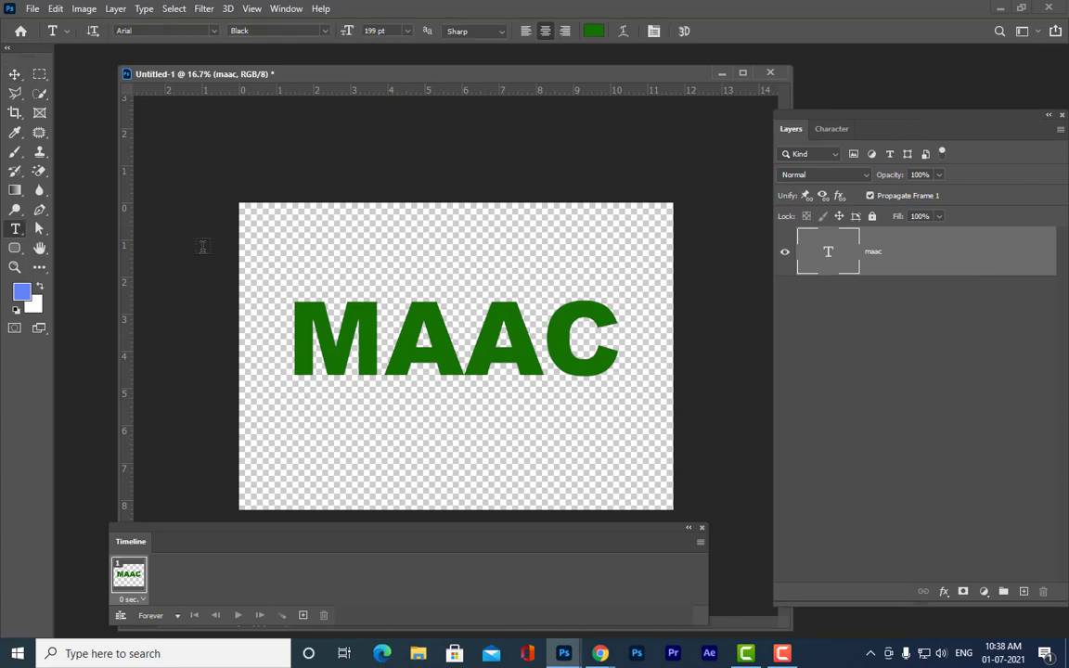
drag(381, 332, 283, 332)
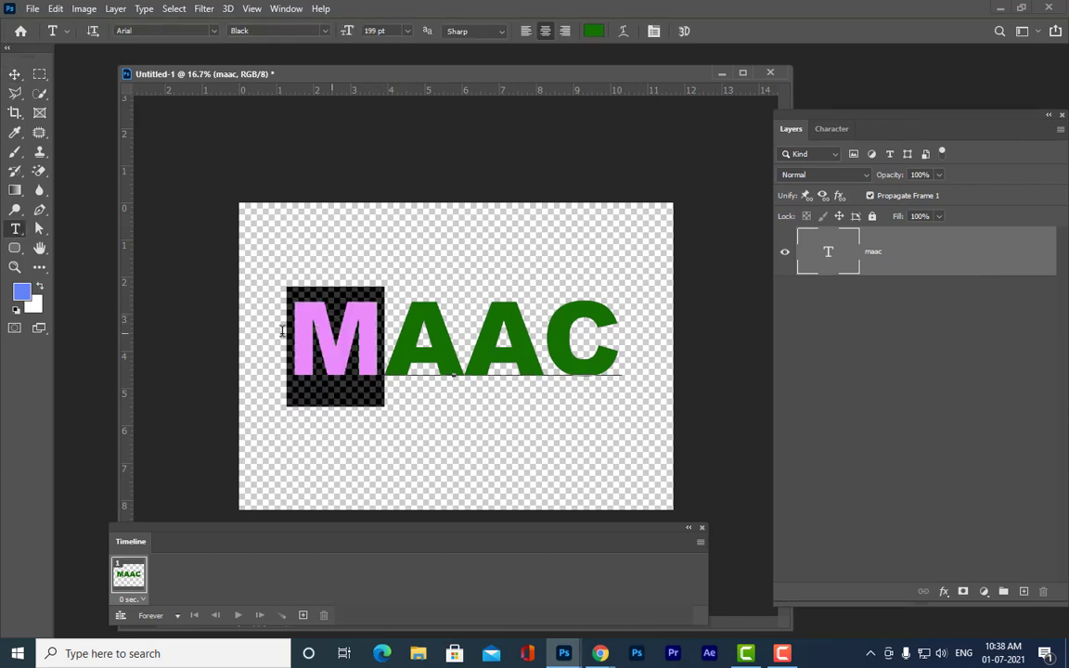
click(596, 32)
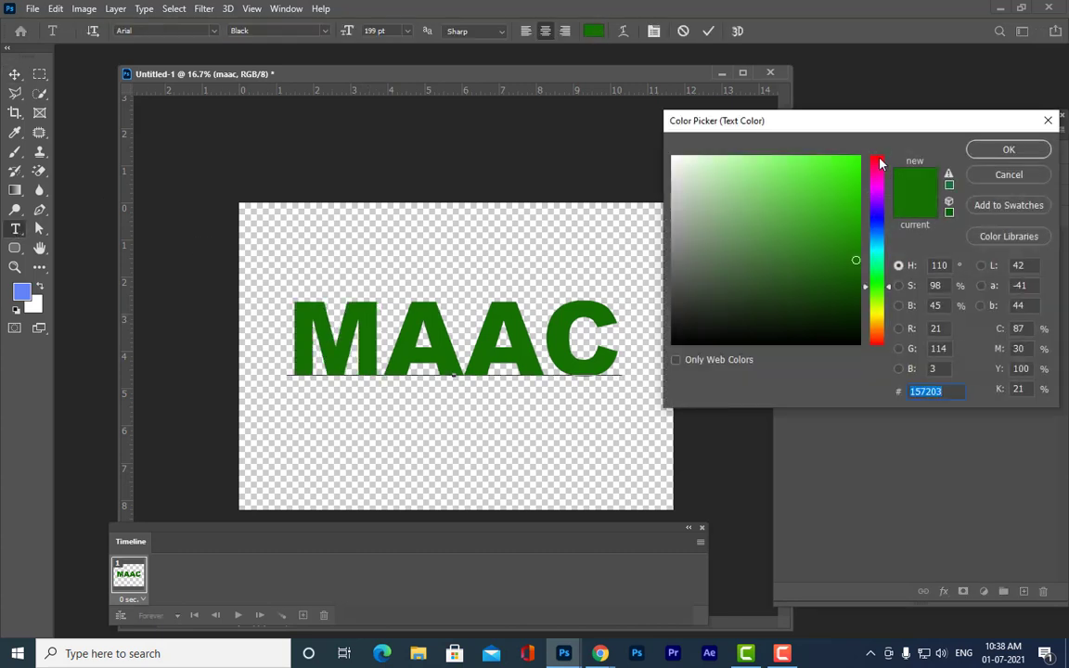
click(881, 164)
click(859, 158)
click(1009, 149)
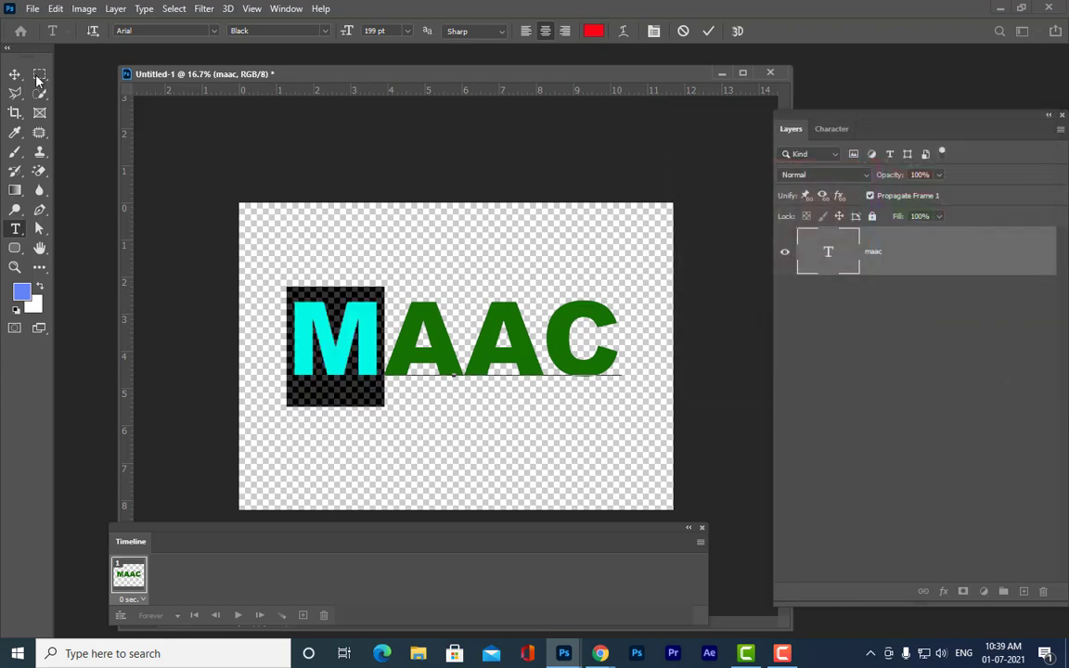
click(15, 74)
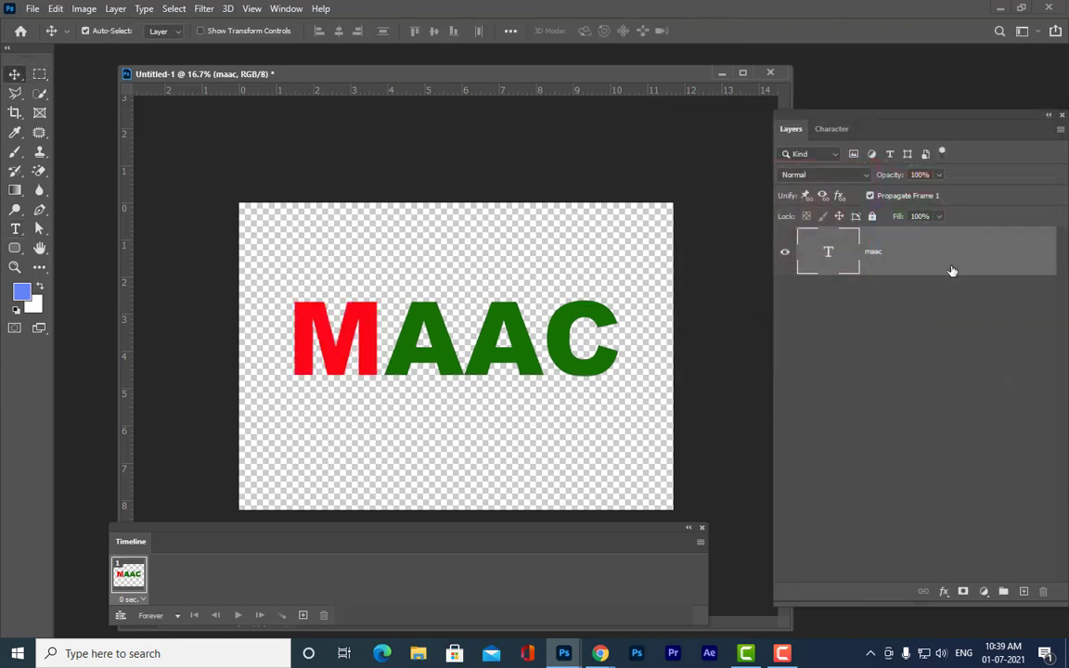
Step: Duplicate the maac text layer and recolour the first A in the copy with the M's red (#fc0718)
key(ctrl+j)
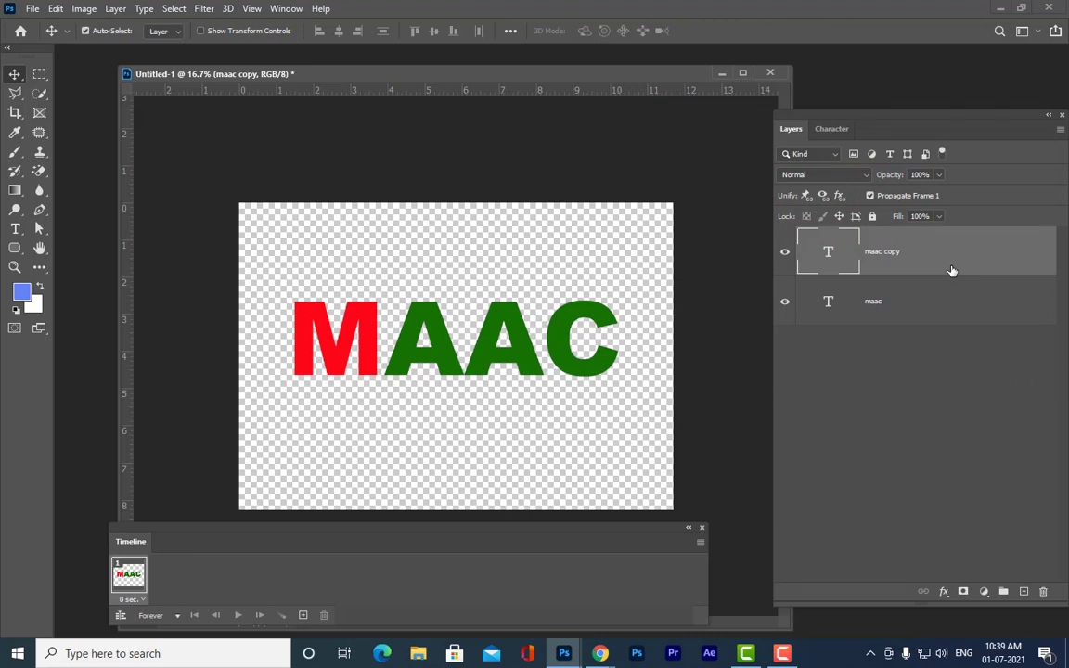
click(14, 229)
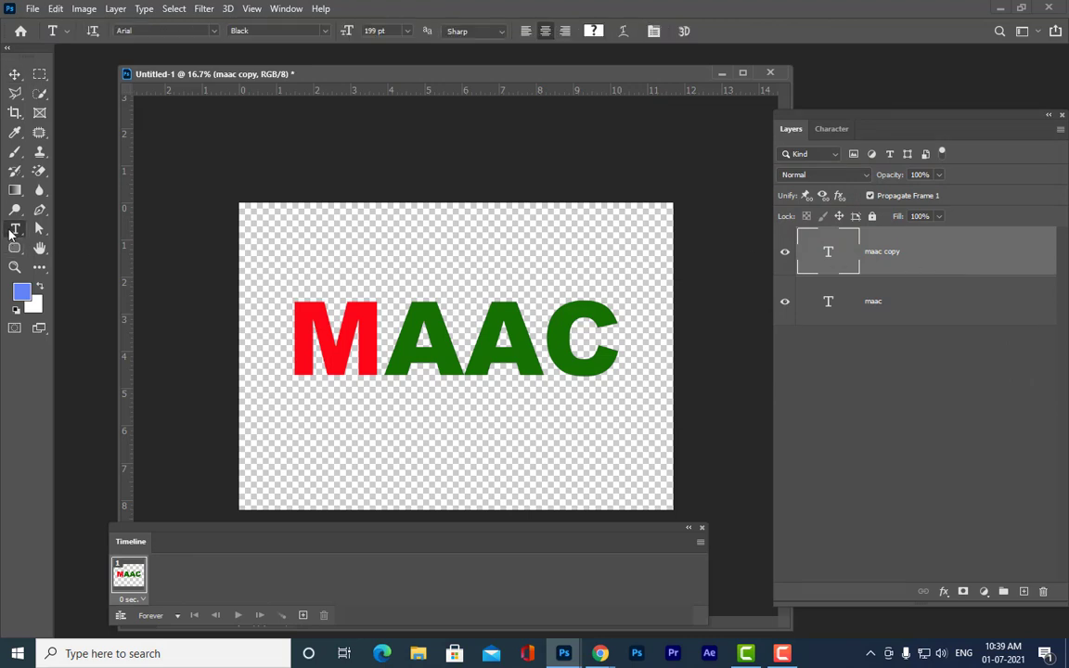
click(459, 336)
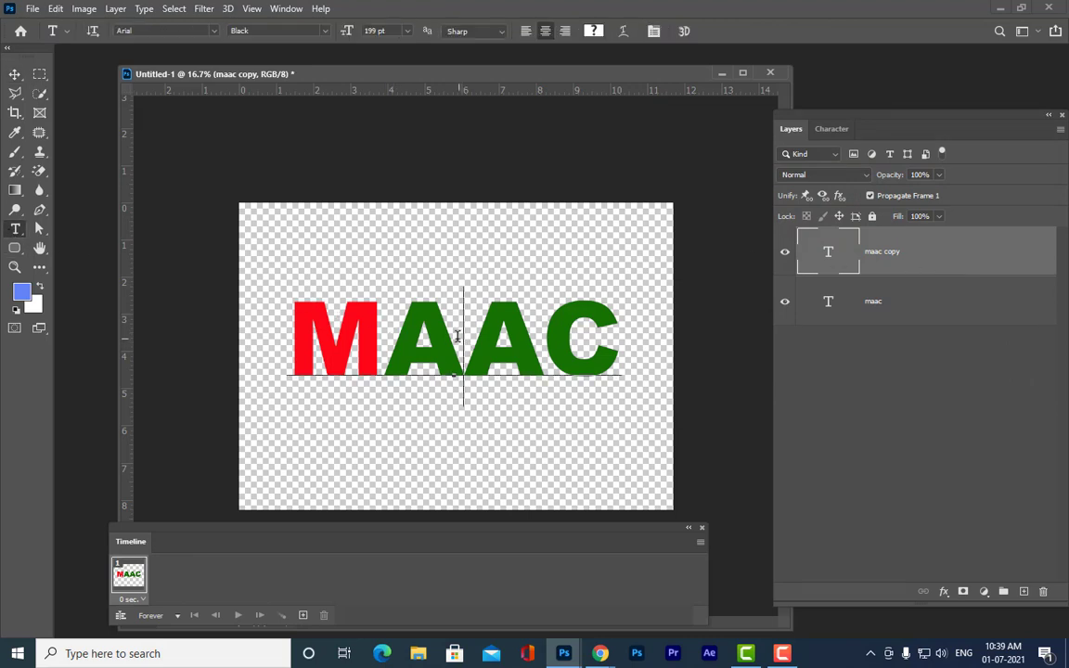
drag(459, 336, 406, 336)
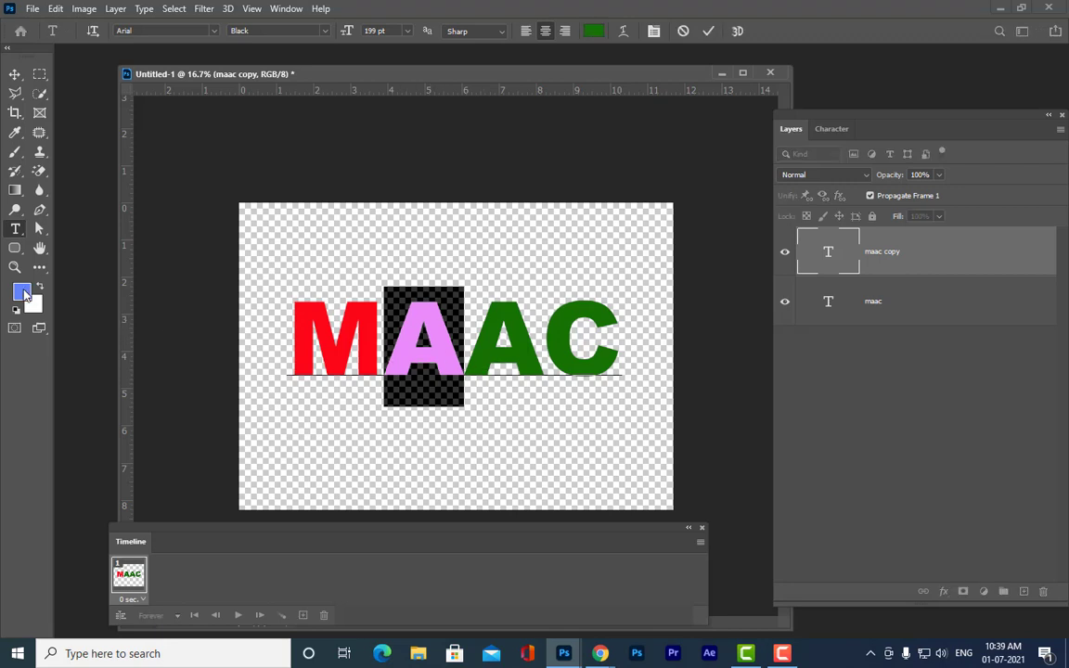
click(22, 292)
click(351, 306)
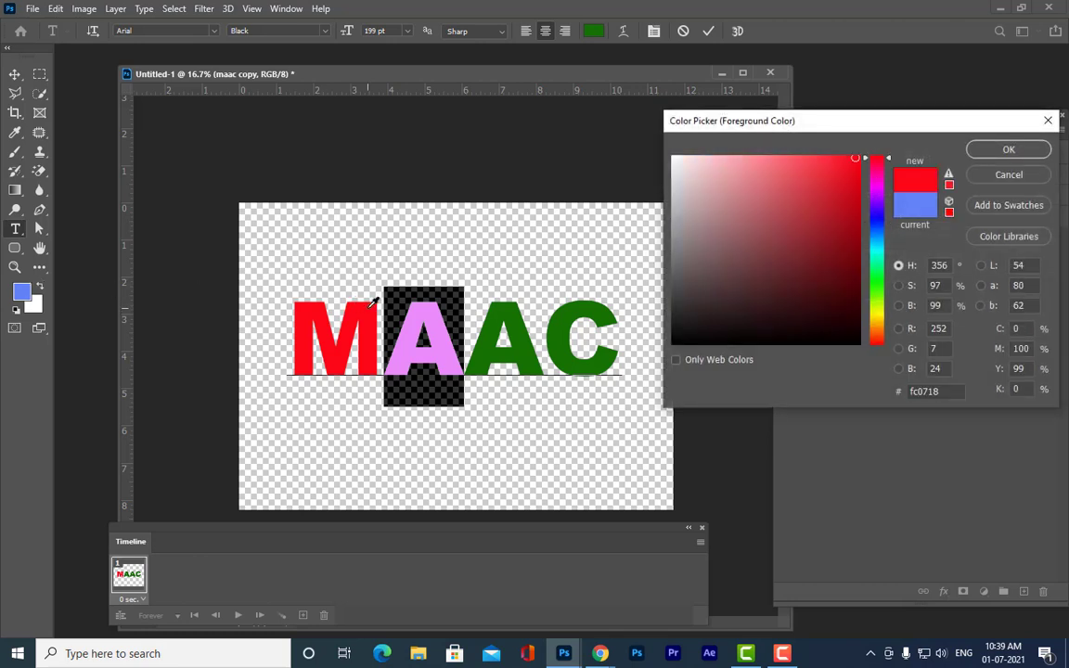
click(1012, 149)
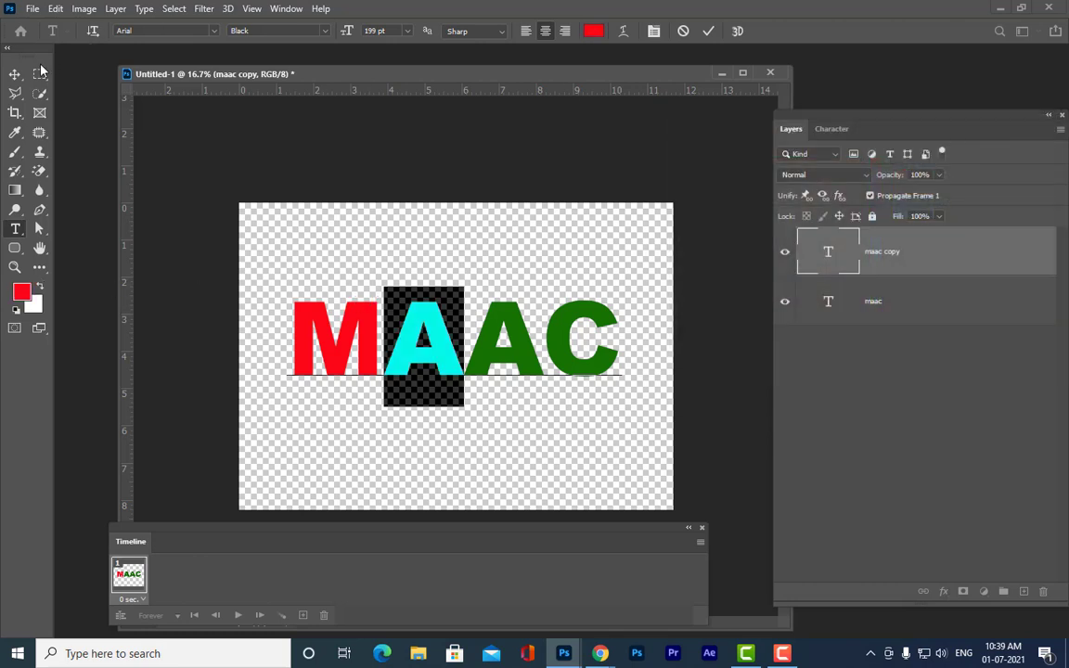
click(14, 74)
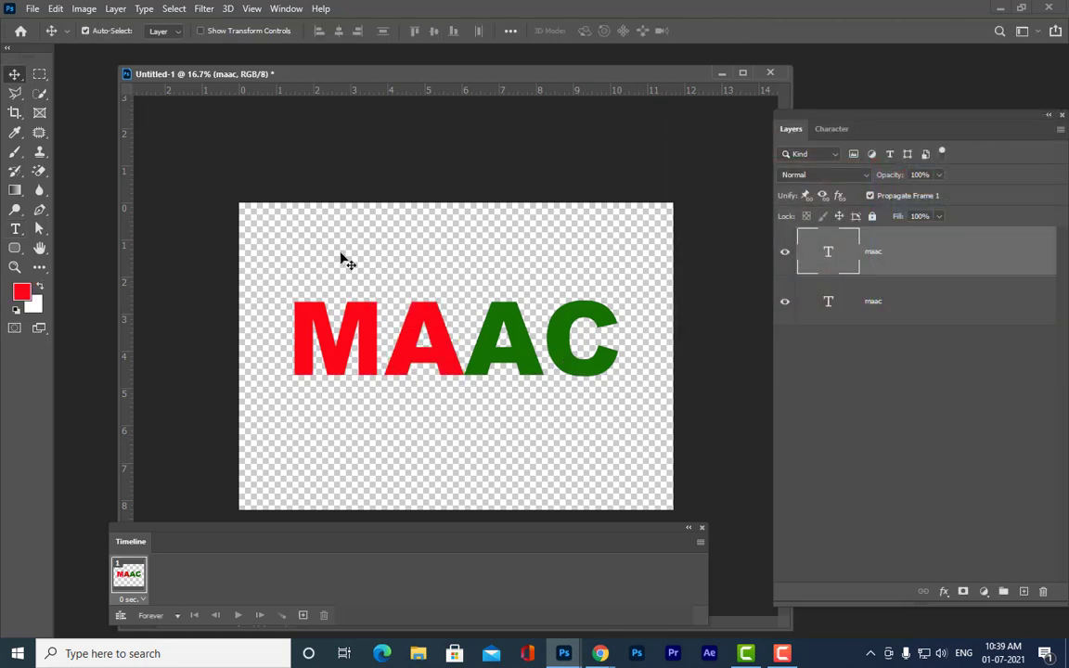
Step: Recolour the M in the upper text layer with the dark green (#157203) sampled from the other letters
click(14, 227)
drag(388, 337, 255, 313)
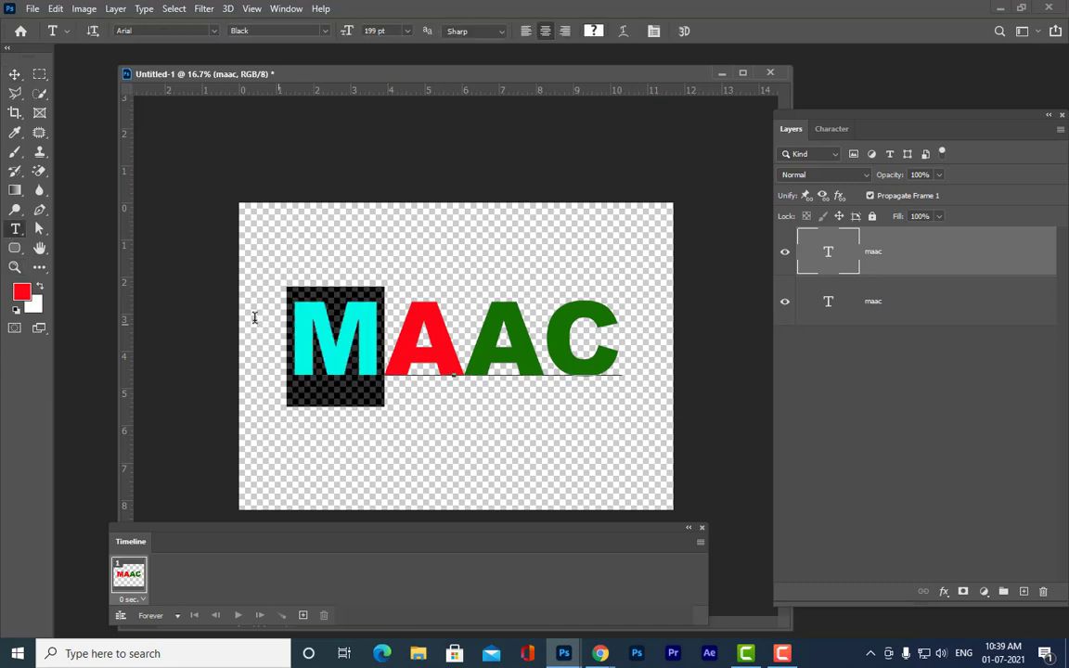
click(21, 293)
click(522, 317)
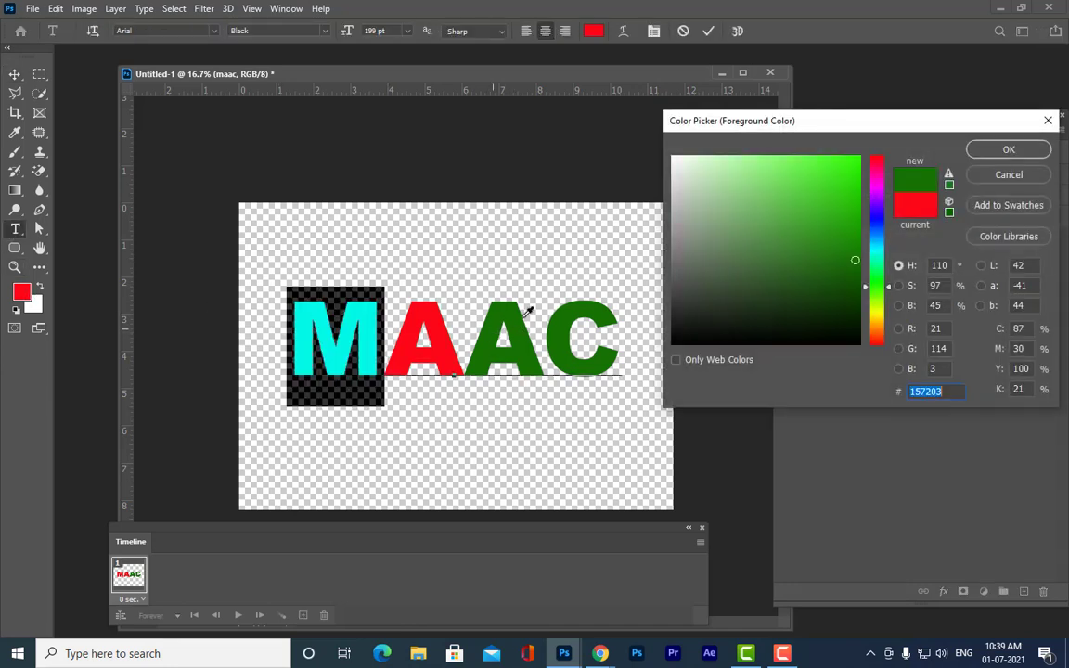
click(1009, 150)
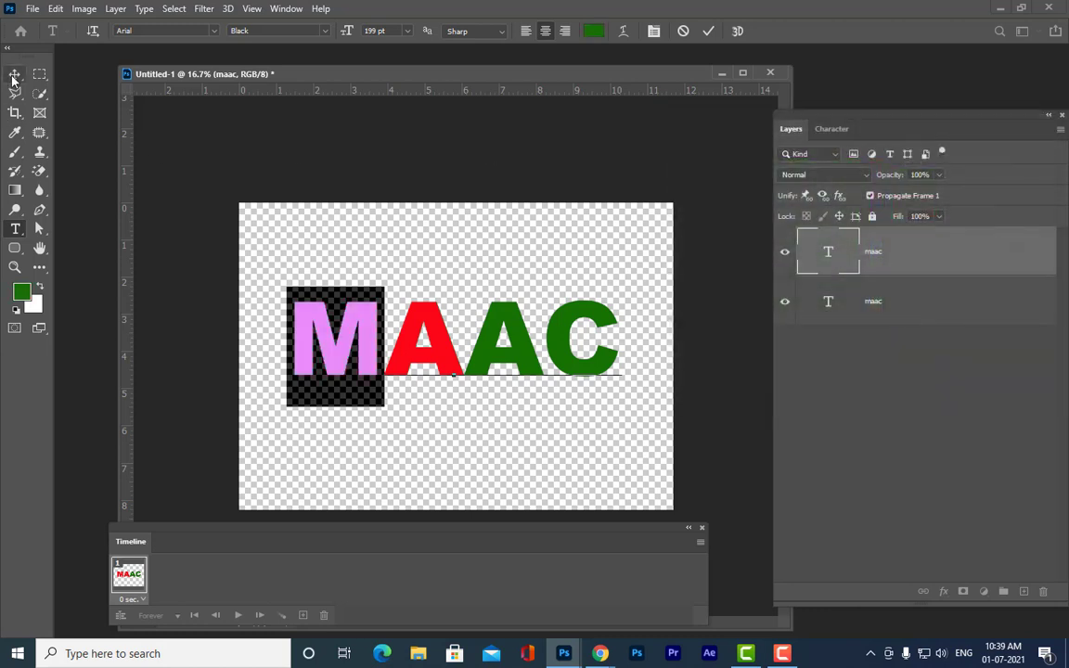
click(14, 74)
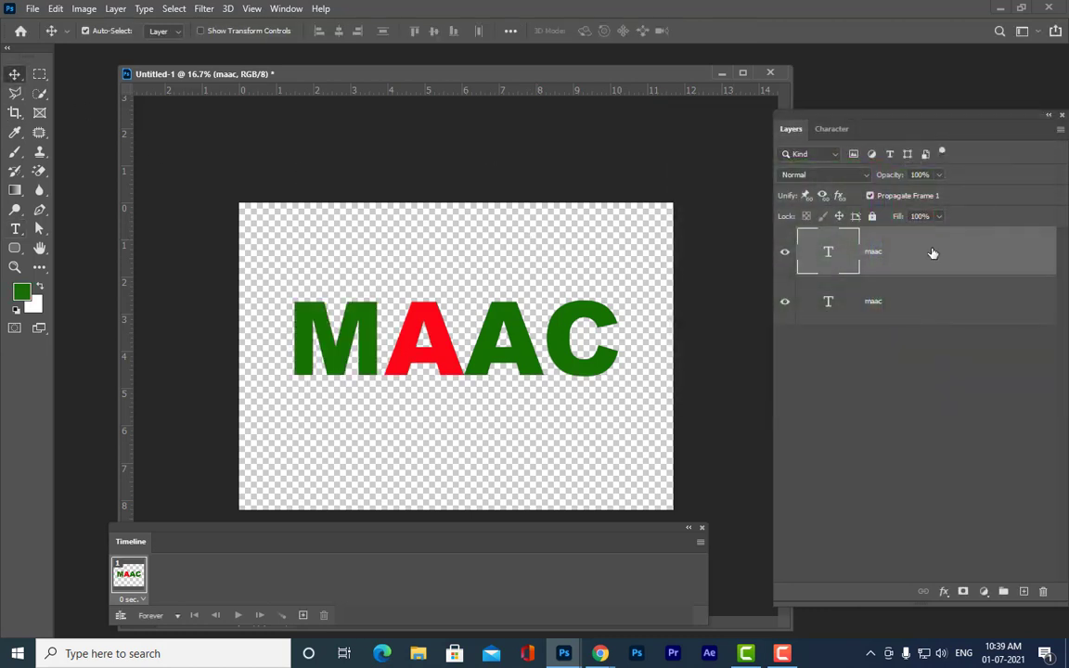
Step: Duplicate the upper maac text layer and recolour the second A in the copy with the first A's red (#fc0718)
key(ctrl+j)
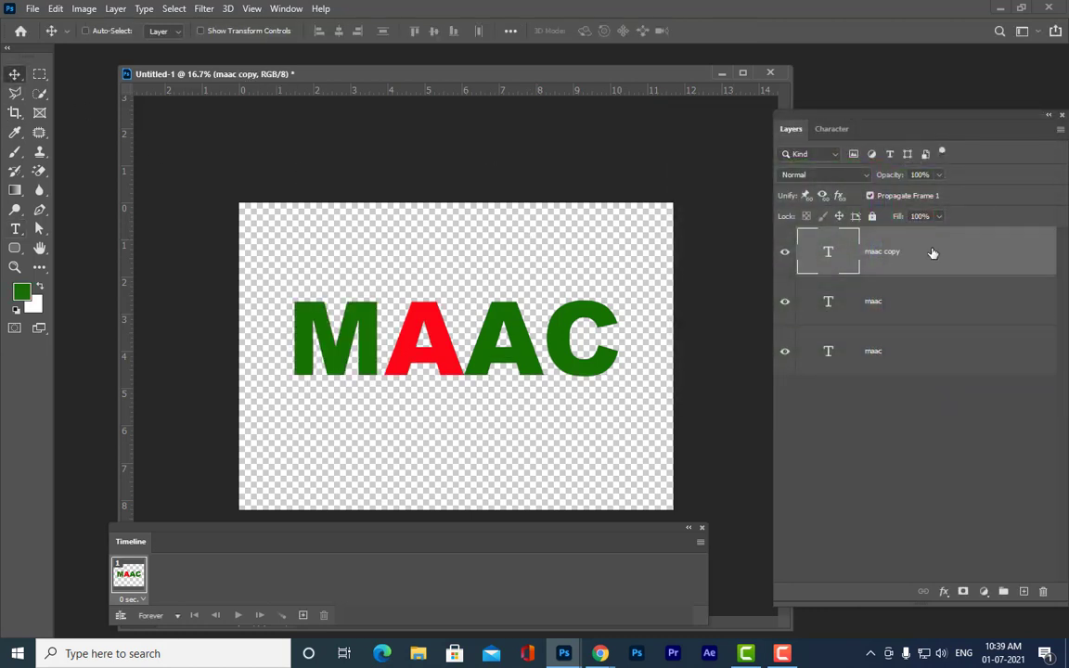
click(15, 228)
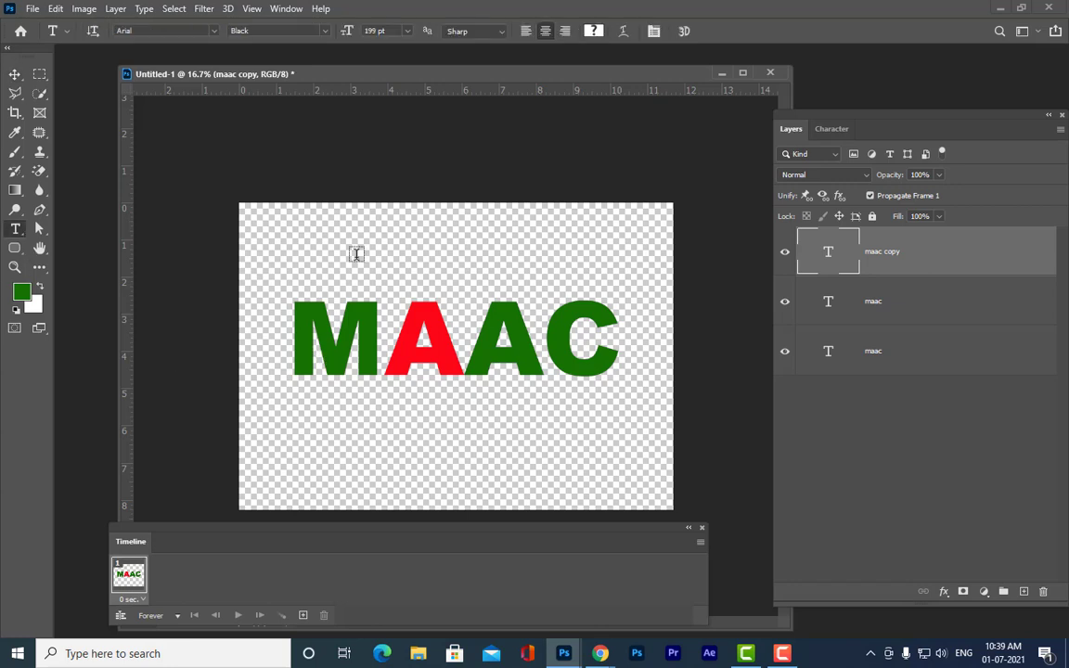
drag(536, 336, 481, 333)
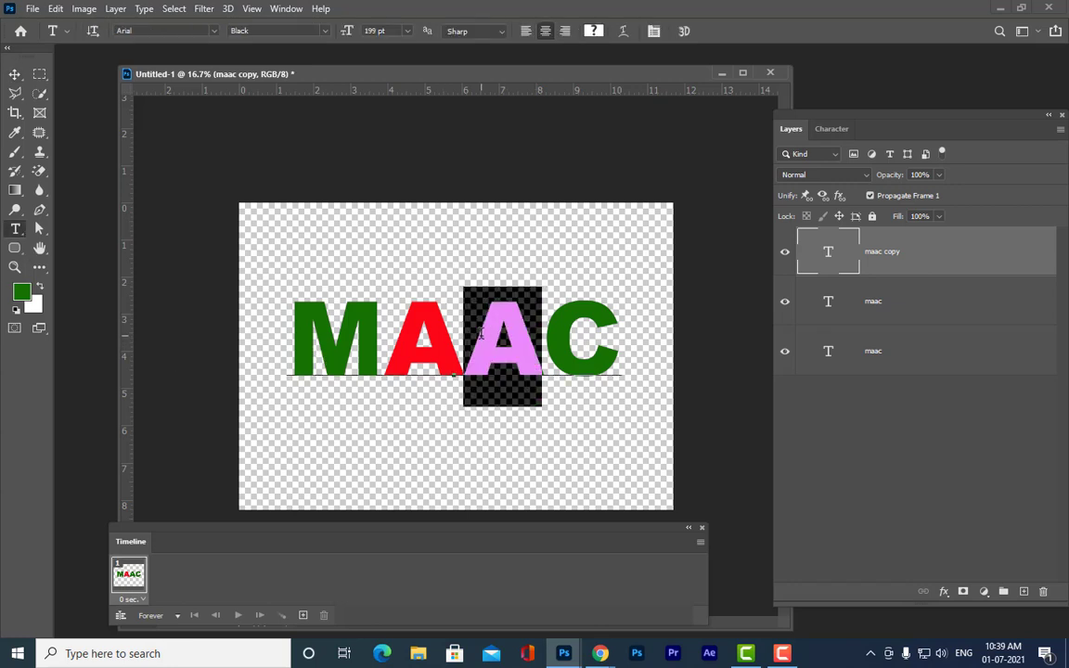
click(22, 294)
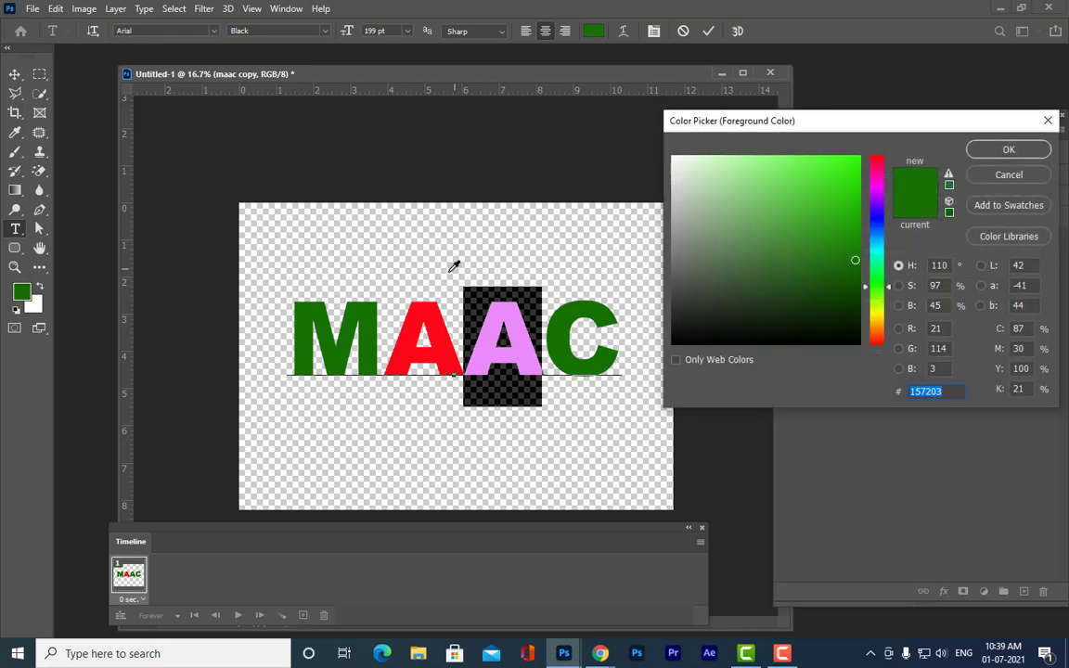
click(433, 307)
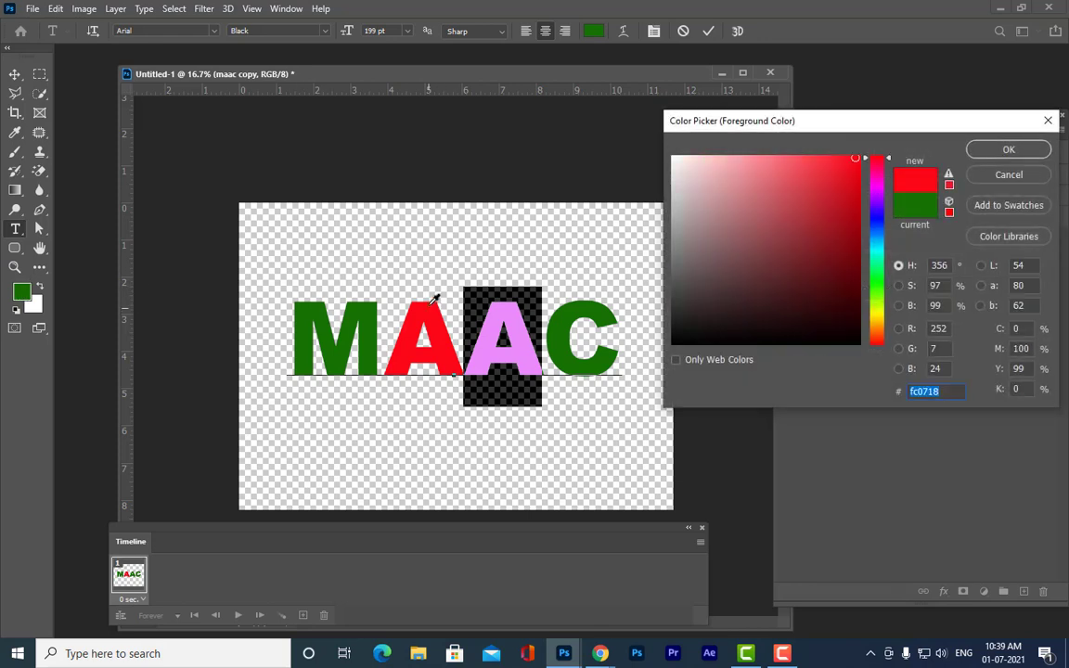
click(1008, 150)
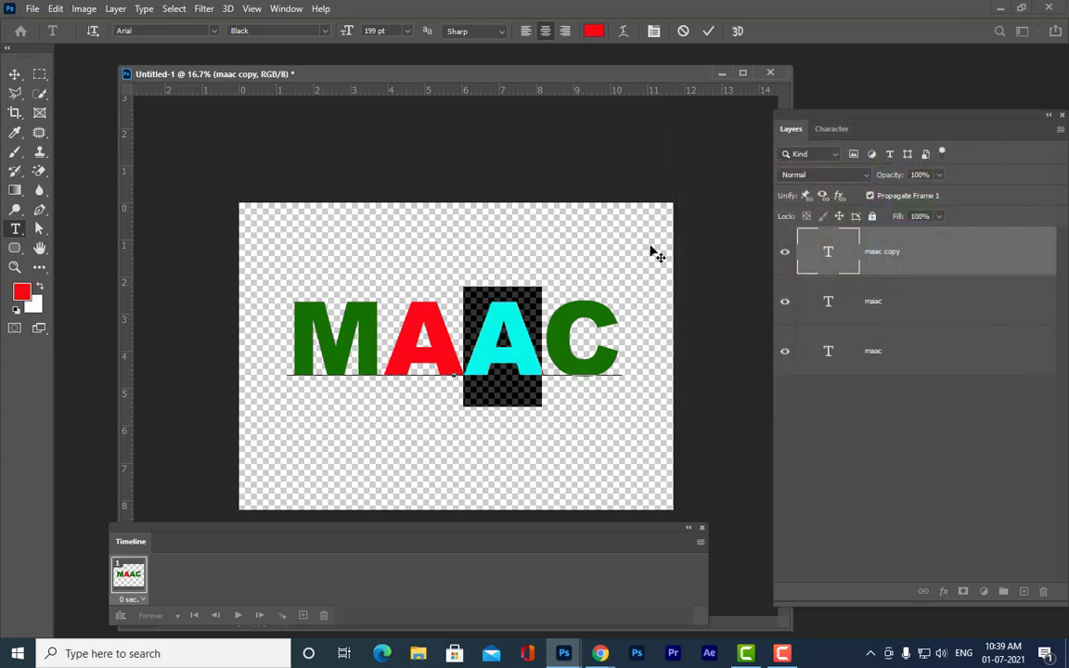
Step: Recolour the first A in the topmost text layer with the dark green sampled from the M and commit the edit
click(456, 341)
drag(423, 340, 397, 339)
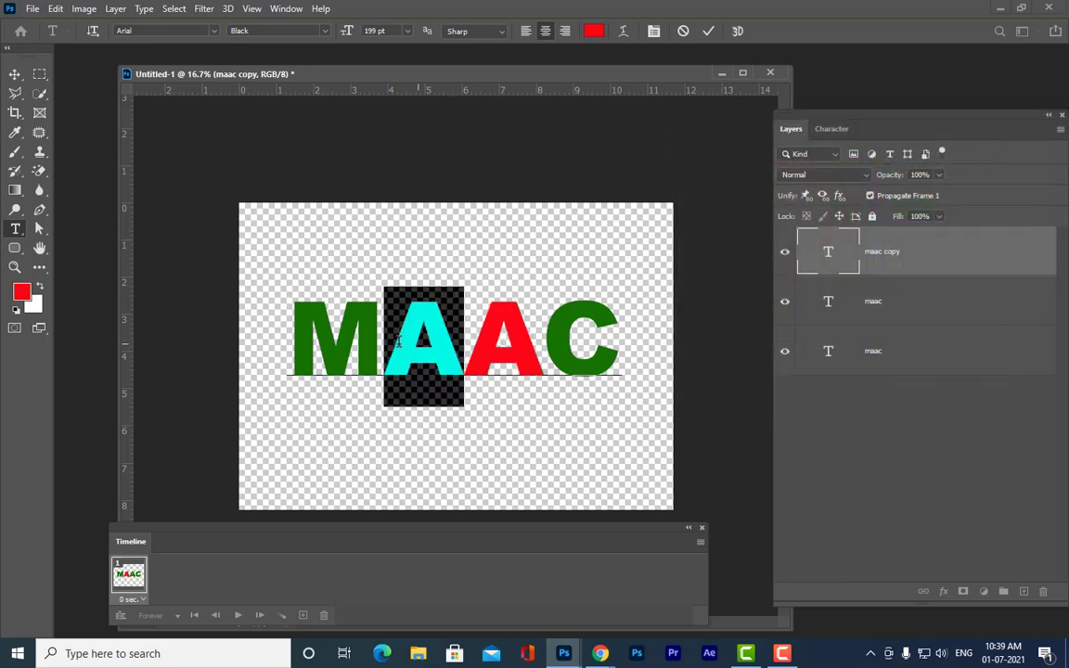
click(20, 293)
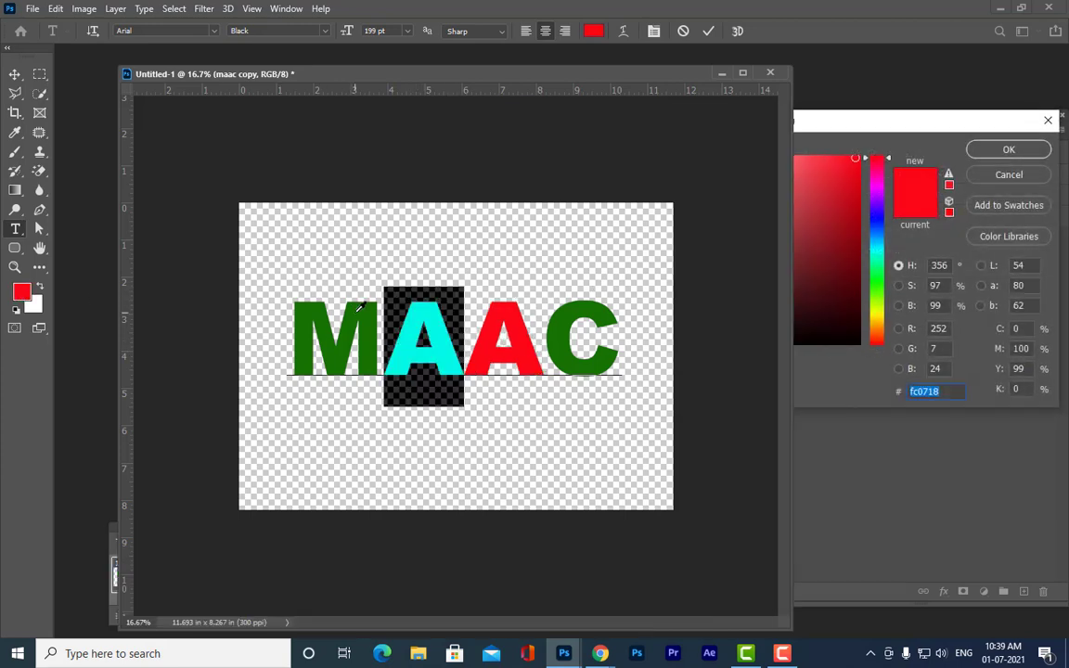
click(329, 334)
click(1009, 149)
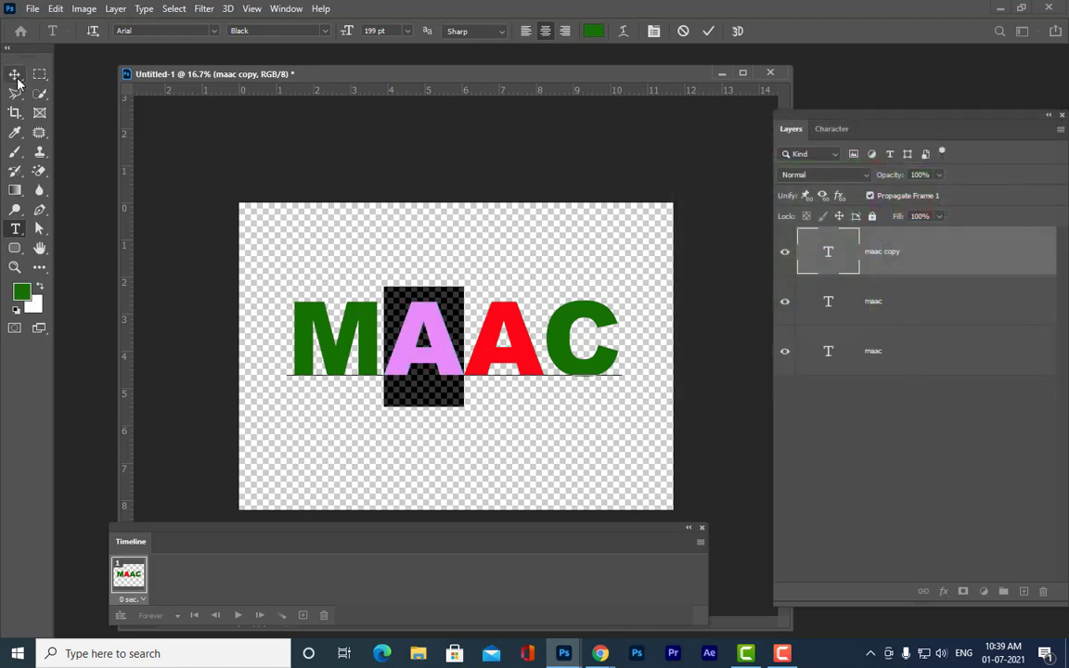
click(14, 74)
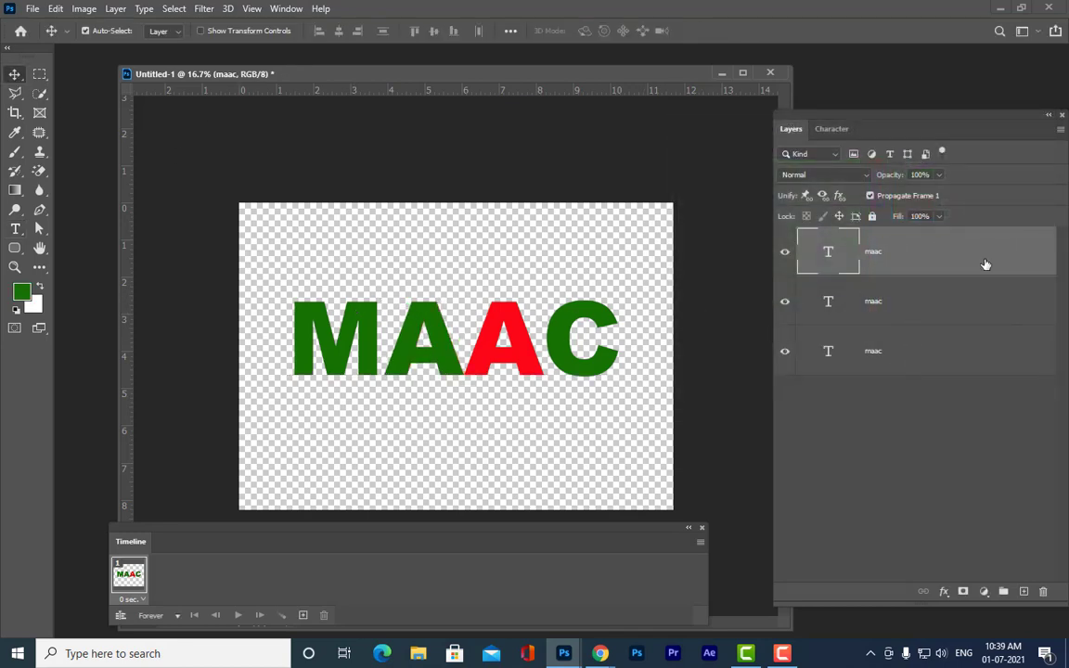
Step: Duplicate the topmost maac text layer and recolour the C in the copy with the second A's red (#fc0718)
key(ctrl+j)
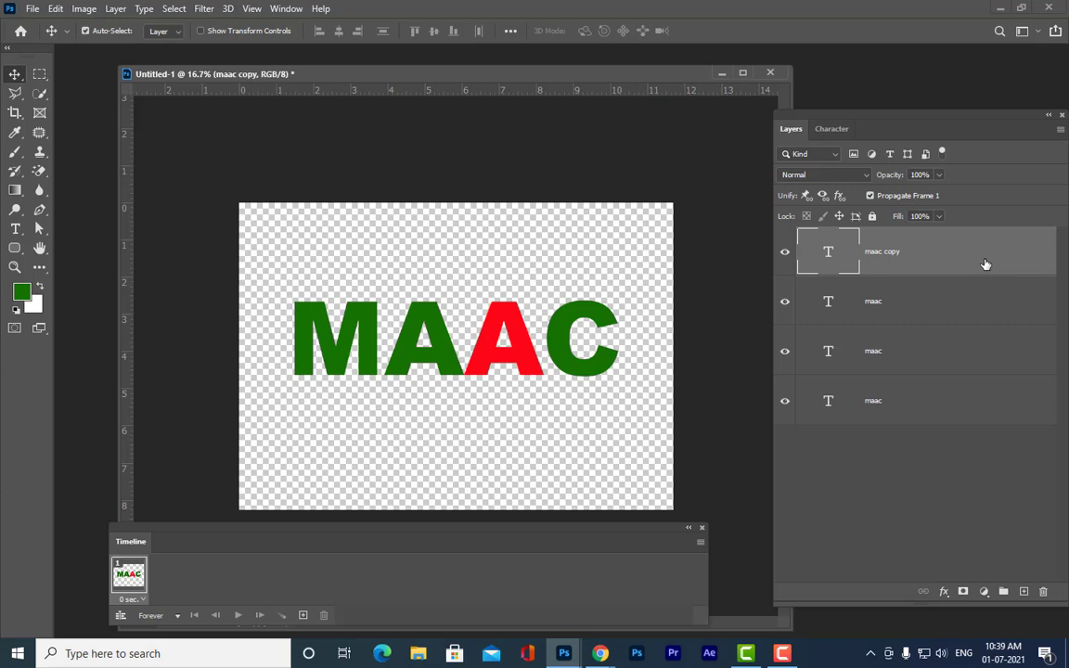
click(15, 230)
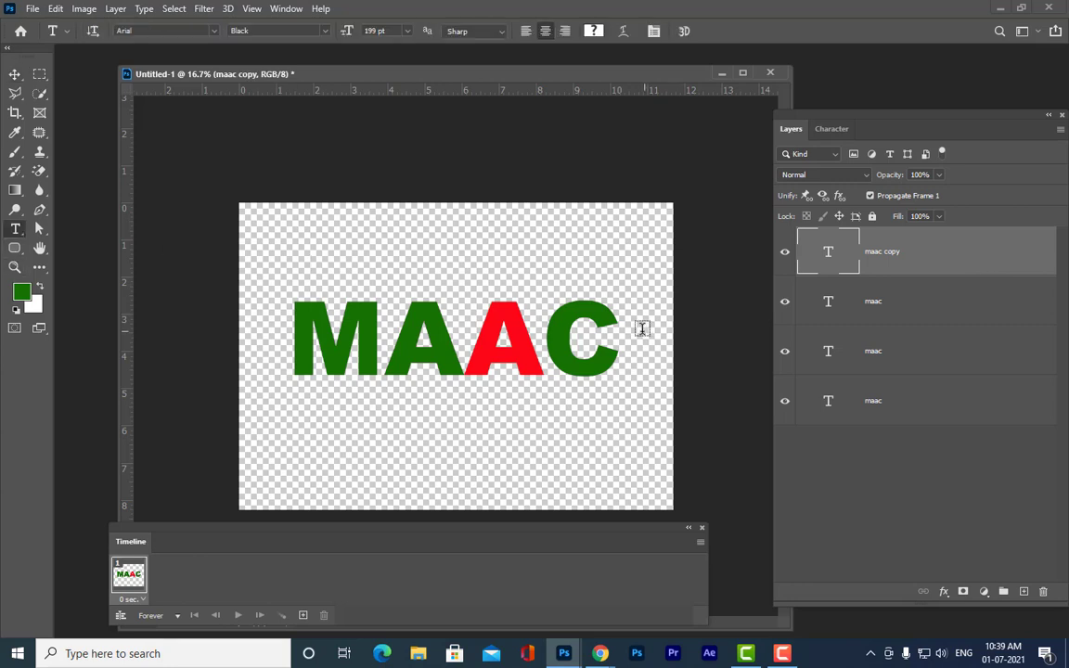
drag(632, 326, 545, 323)
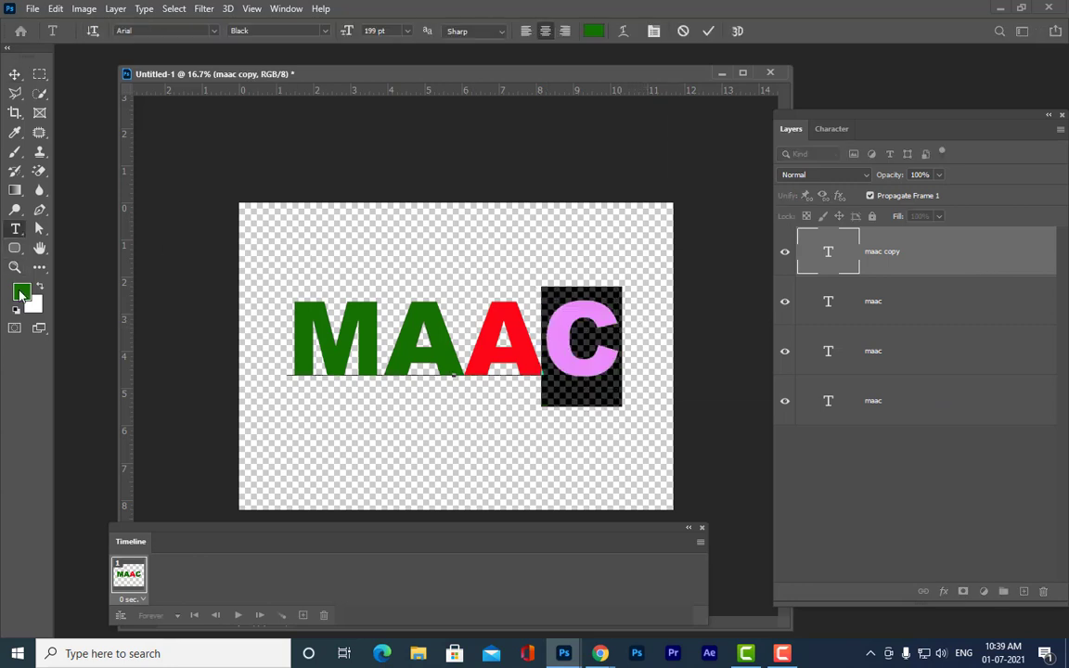
click(21, 296)
click(506, 320)
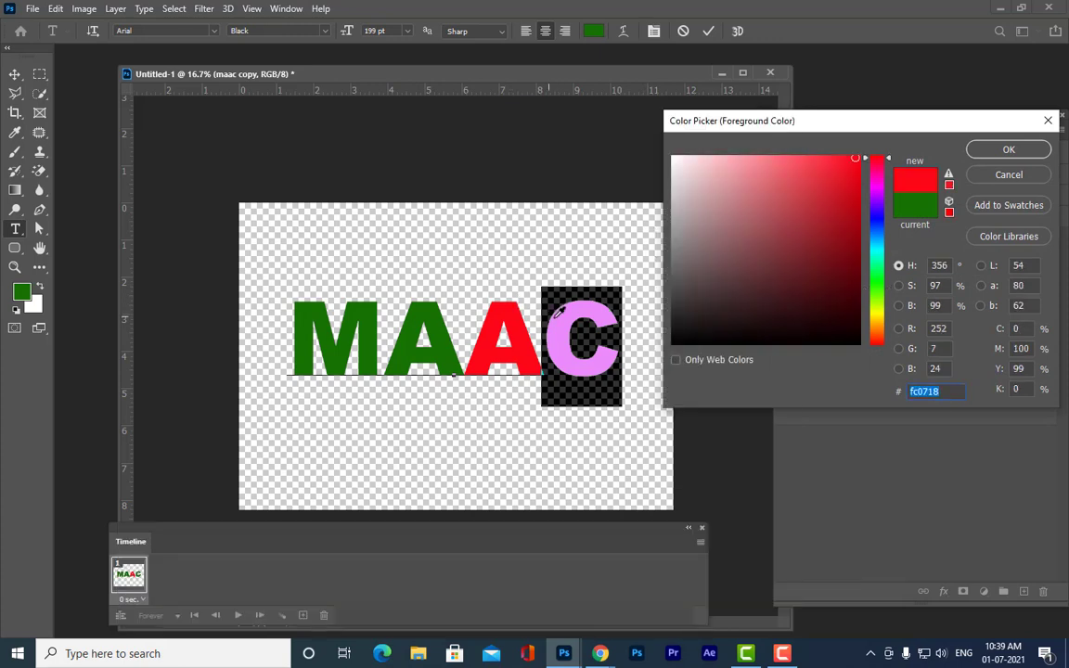
click(1004, 153)
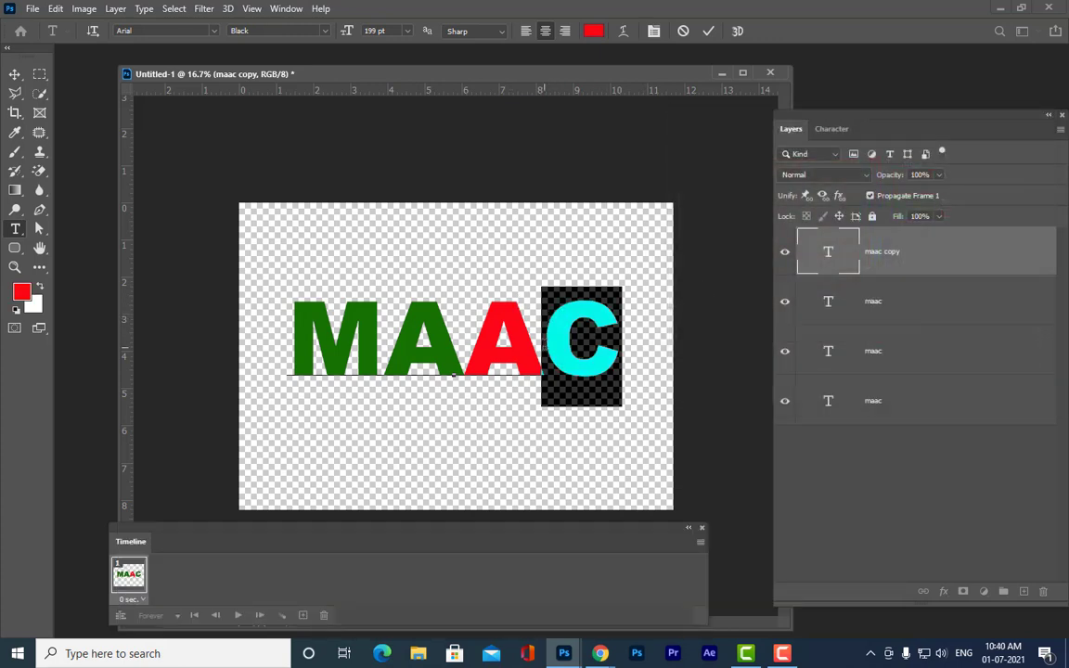
Step: Recolour the second A in the topmost text layer dark green (#157203) and commit the edit
key(Left)
key(shift+Left)
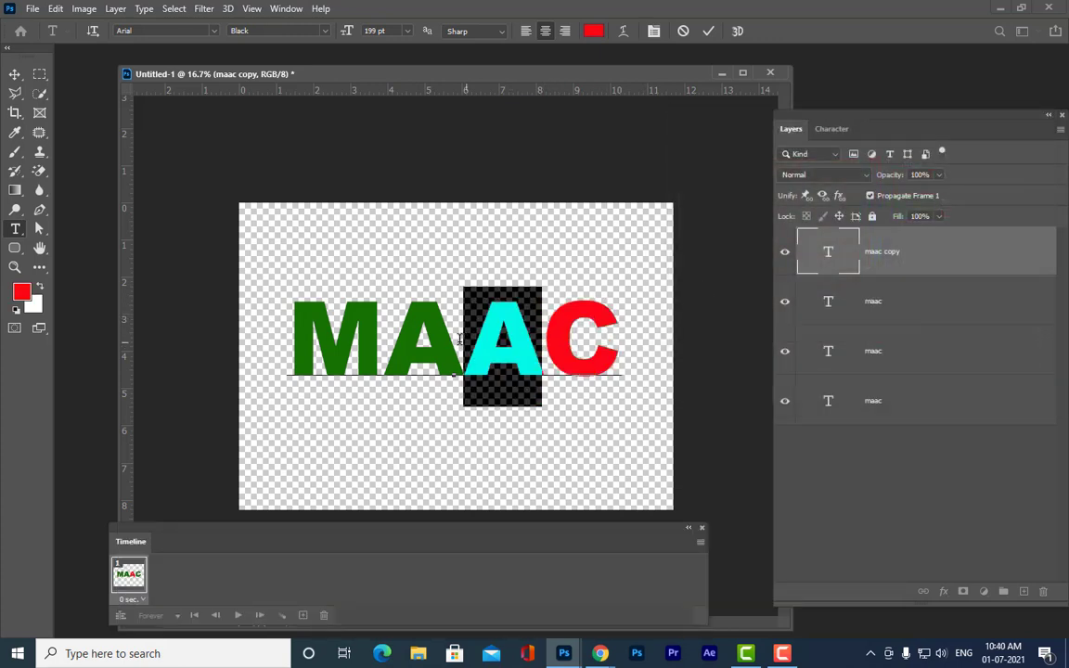
click(21, 292)
text(157203)
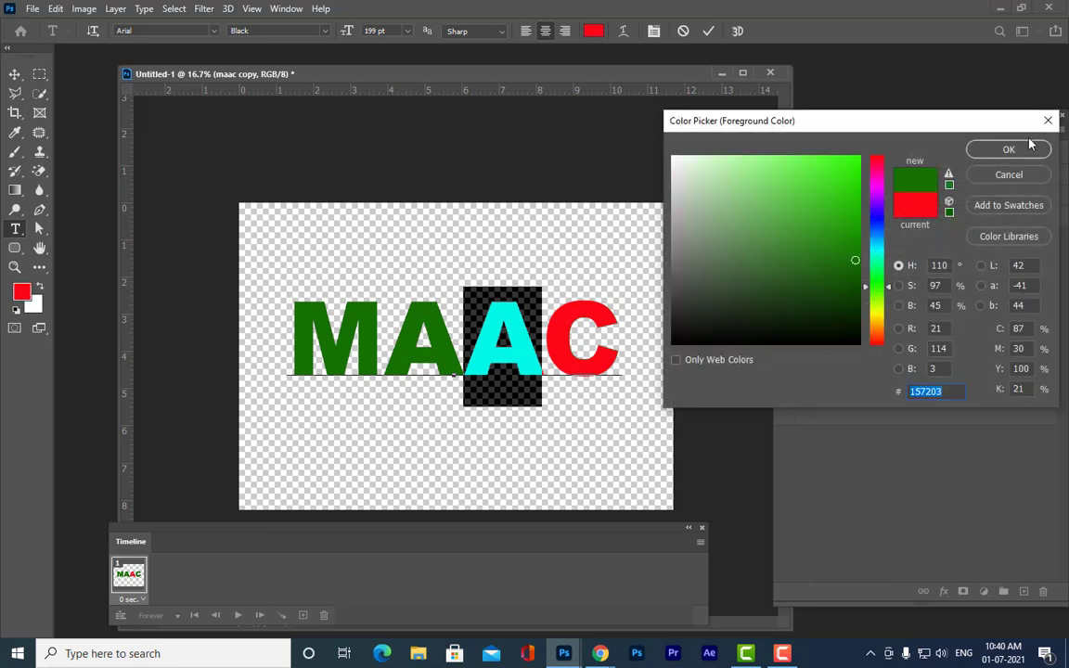
click(1010, 149)
click(15, 75)
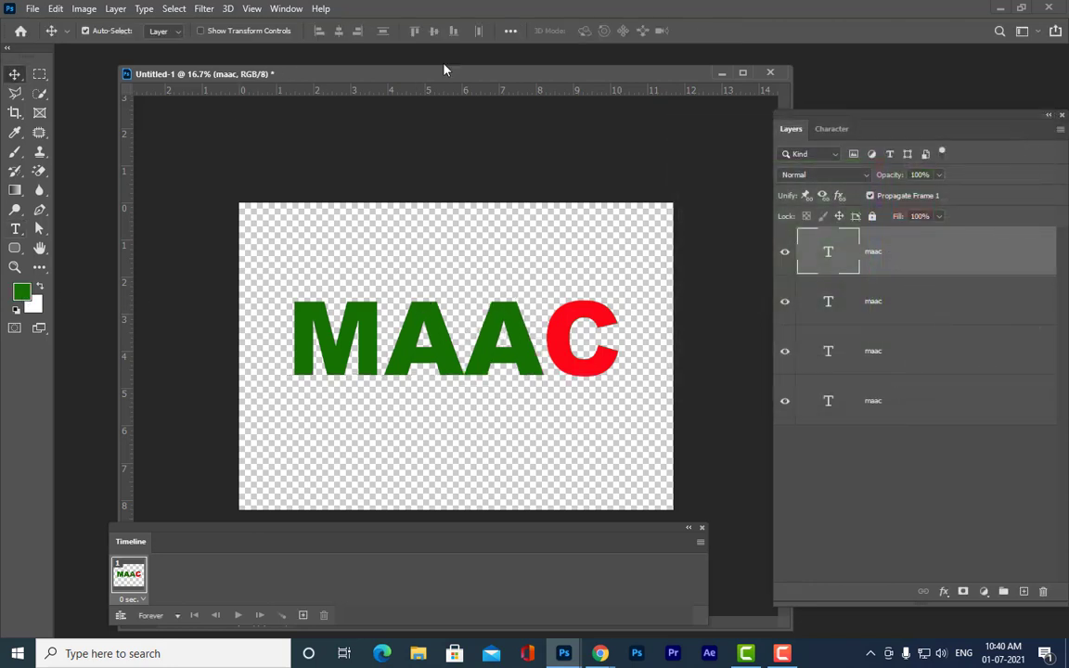
Step: Hide the upper three text layers one after another to check each colour version, and show them all again
drag(432, 74, 447, 61)
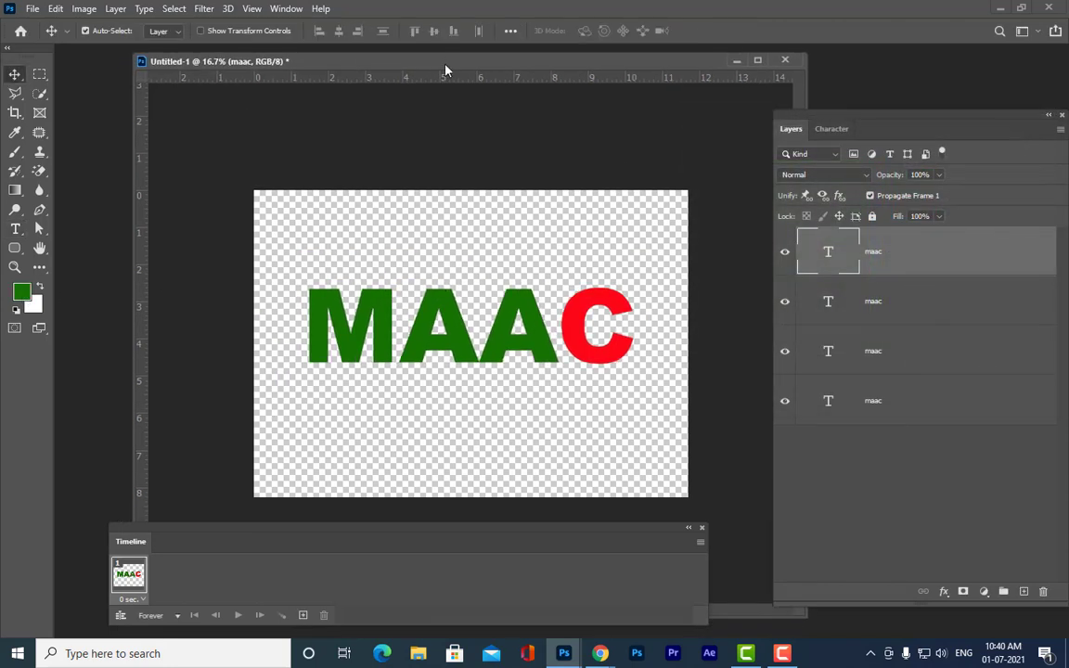
click(784, 264)
click(785, 303)
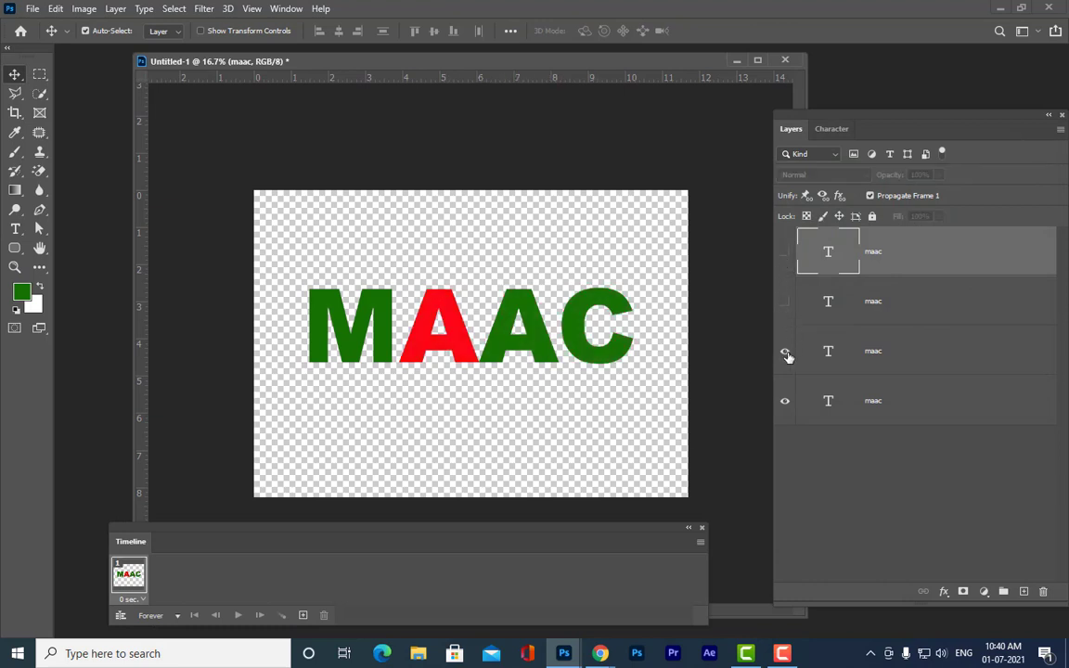
click(785, 353)
click(785, 353)
click(786, 302)
drag(785, 302, 785, 251)
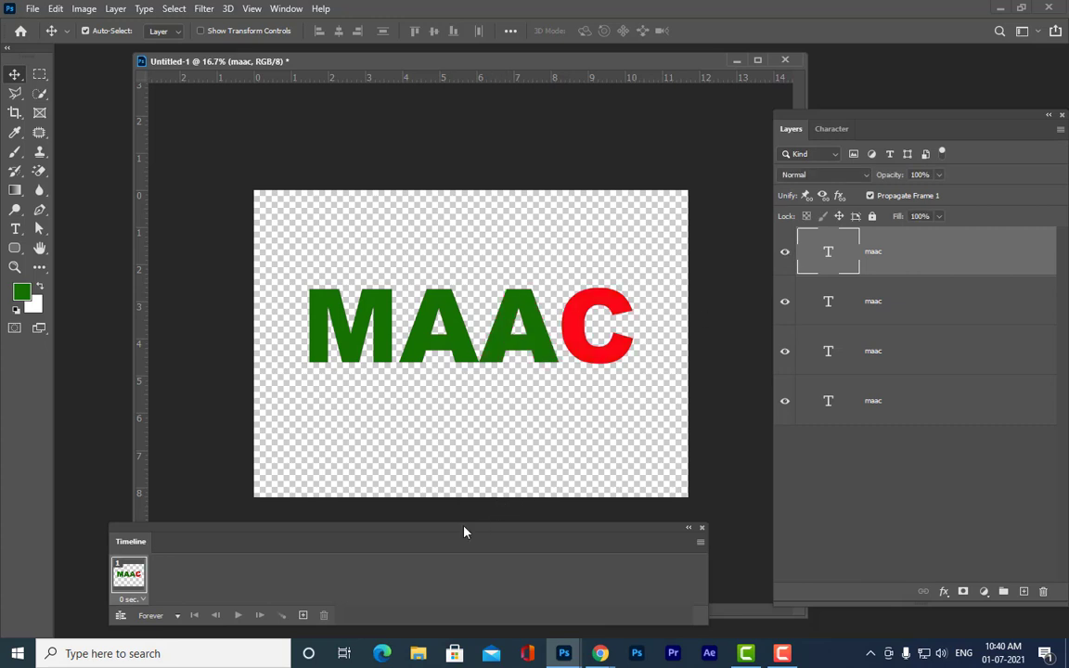
Step: Make animation frames from the text layers in the Timeline and preview the playback
drag(441, 545, 527, 422)
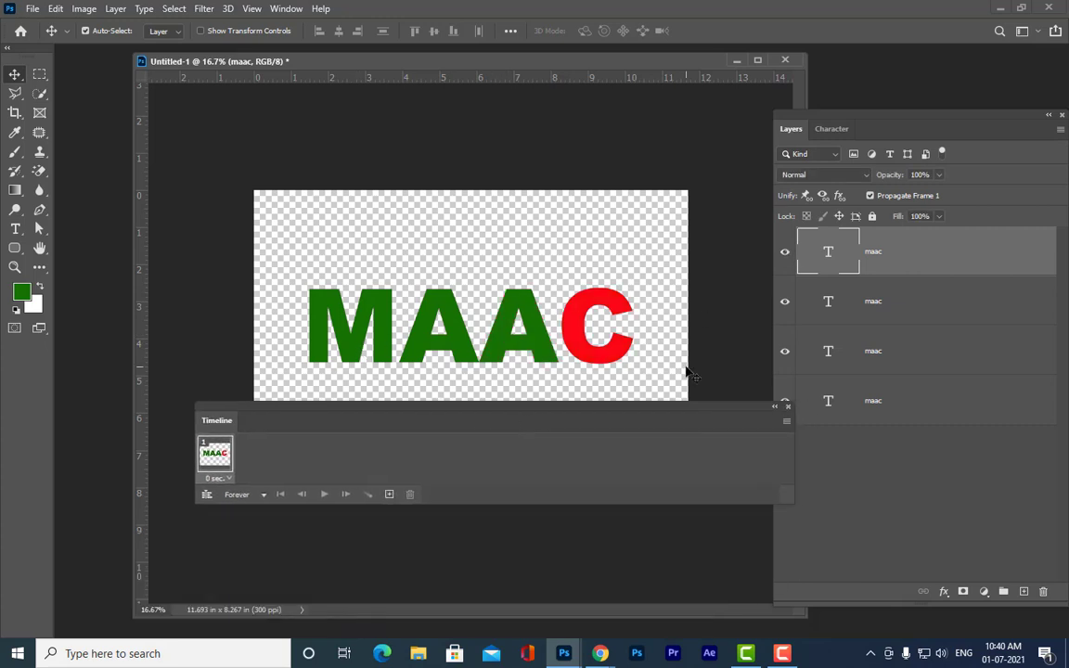
drag(454, 410, 423, 430)
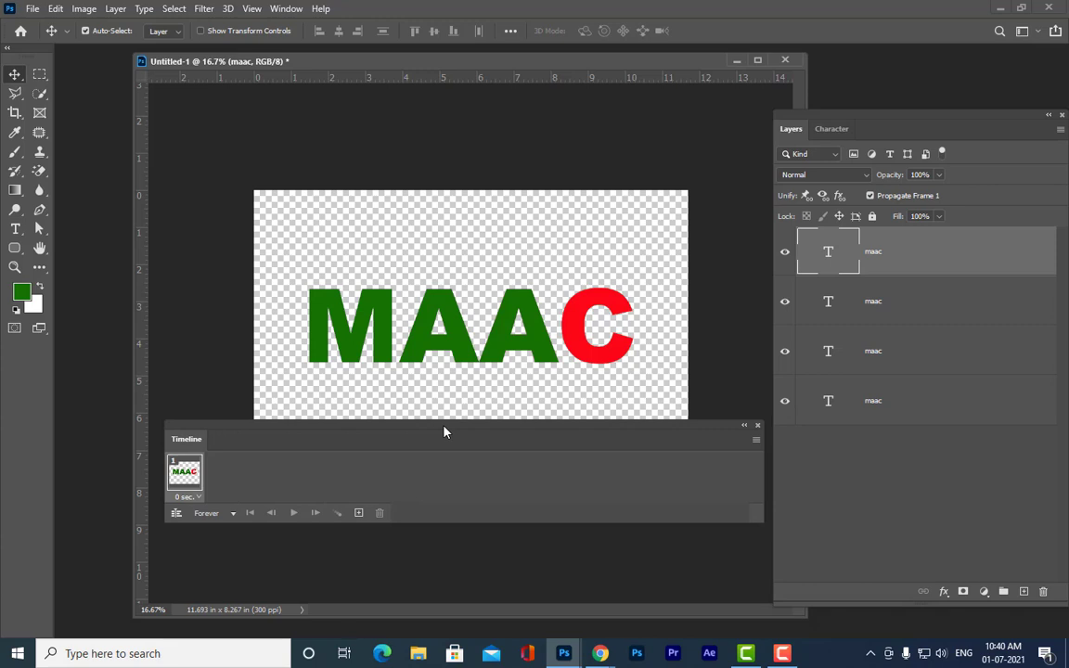
click(757, 443)
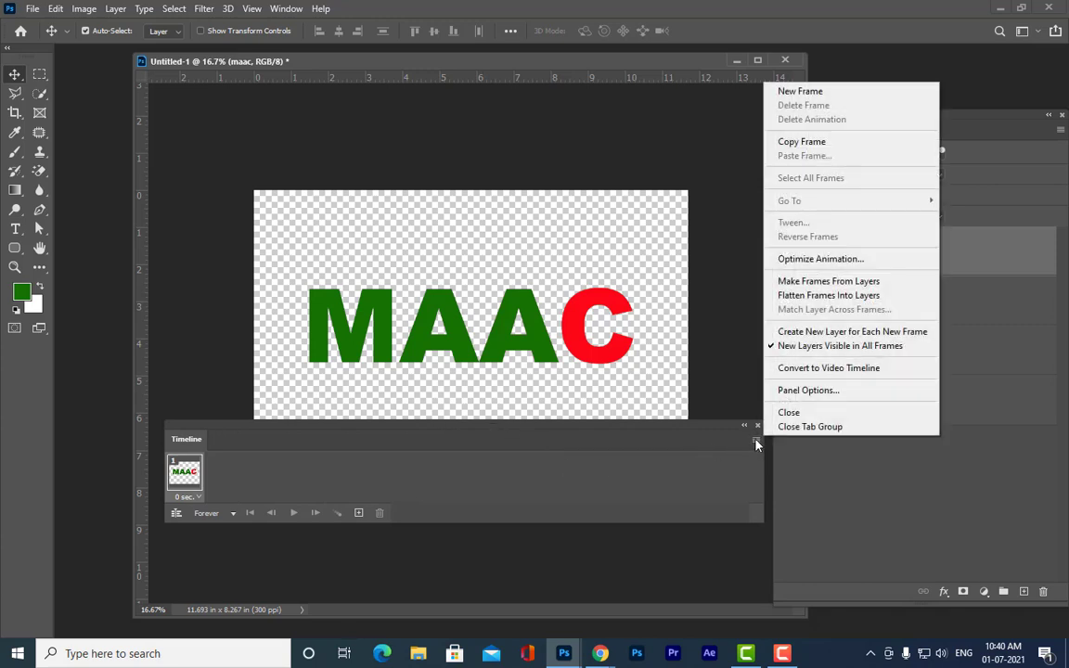
click(869, 284)
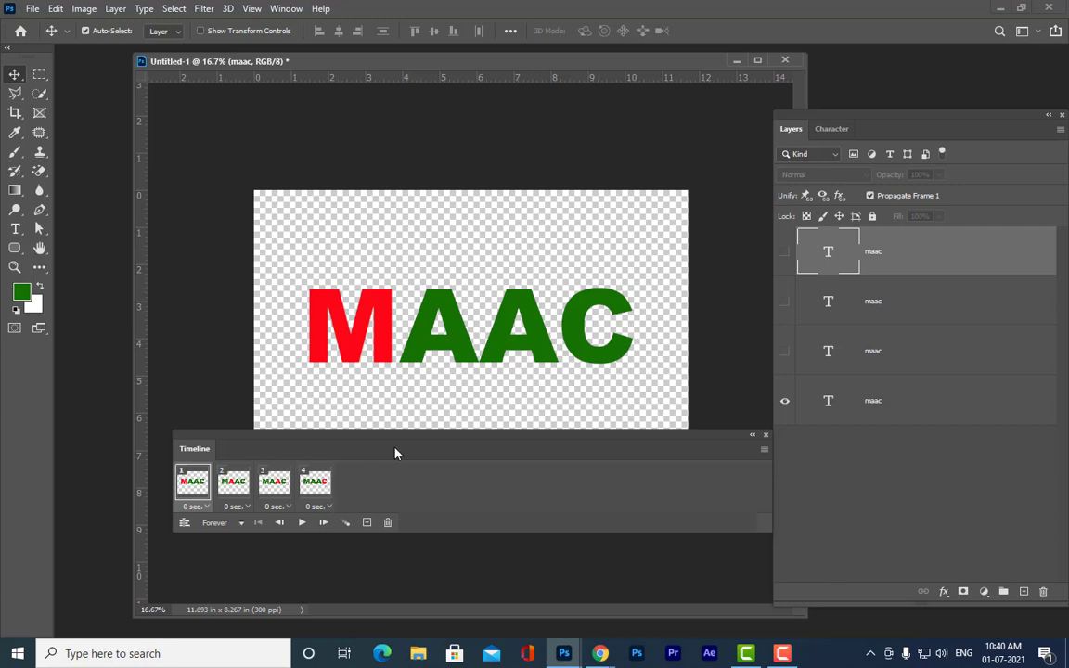
drag(397, 455, 400, 468)
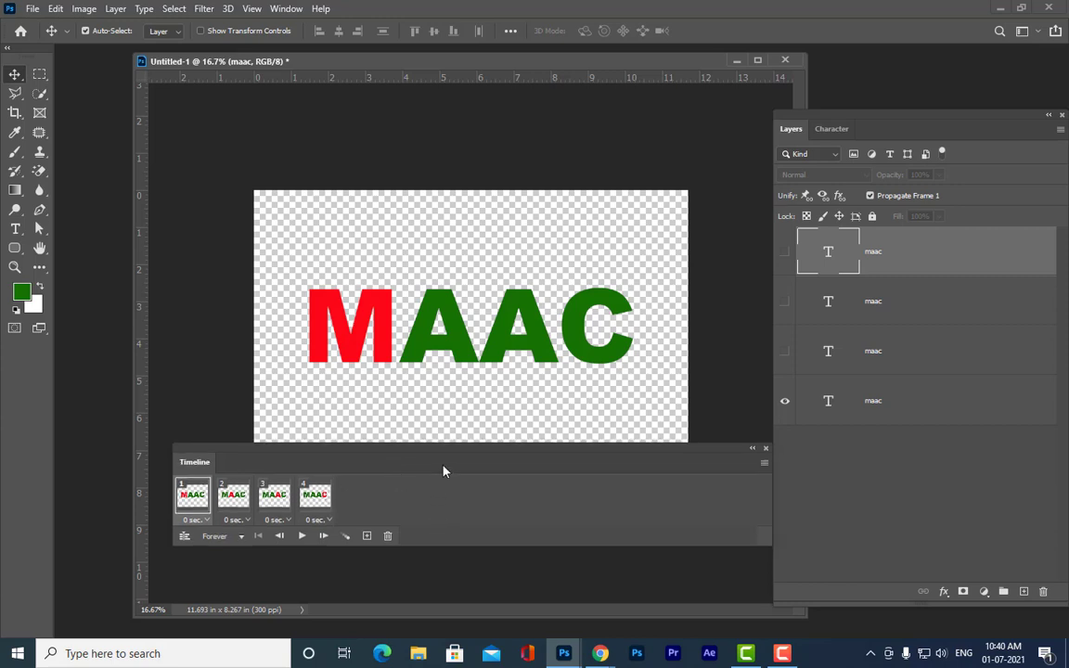
click(302, 535)
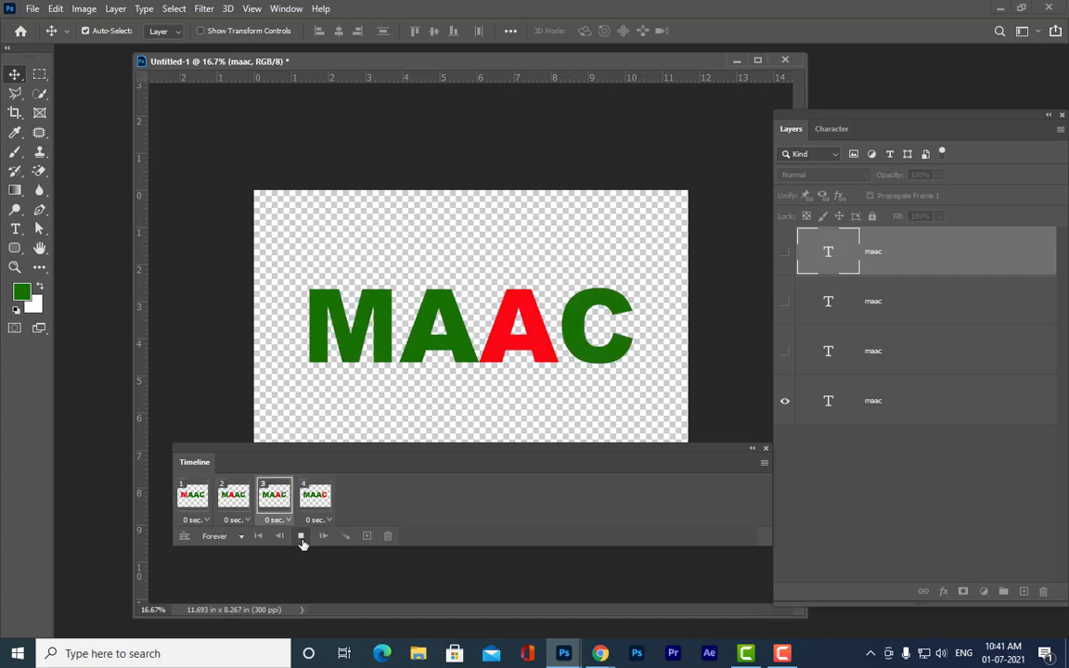
click(302, 537)
Step: Set the delay of all four animation frames to 0.2 seconds and preview the playback
click(195, 495)
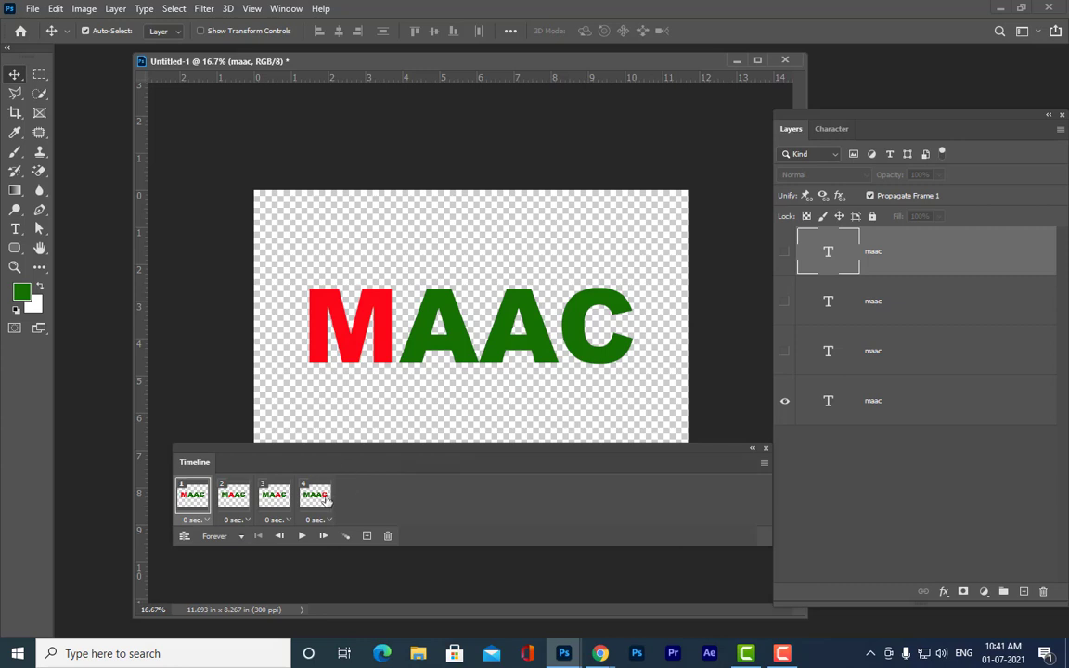
click(327, 522)
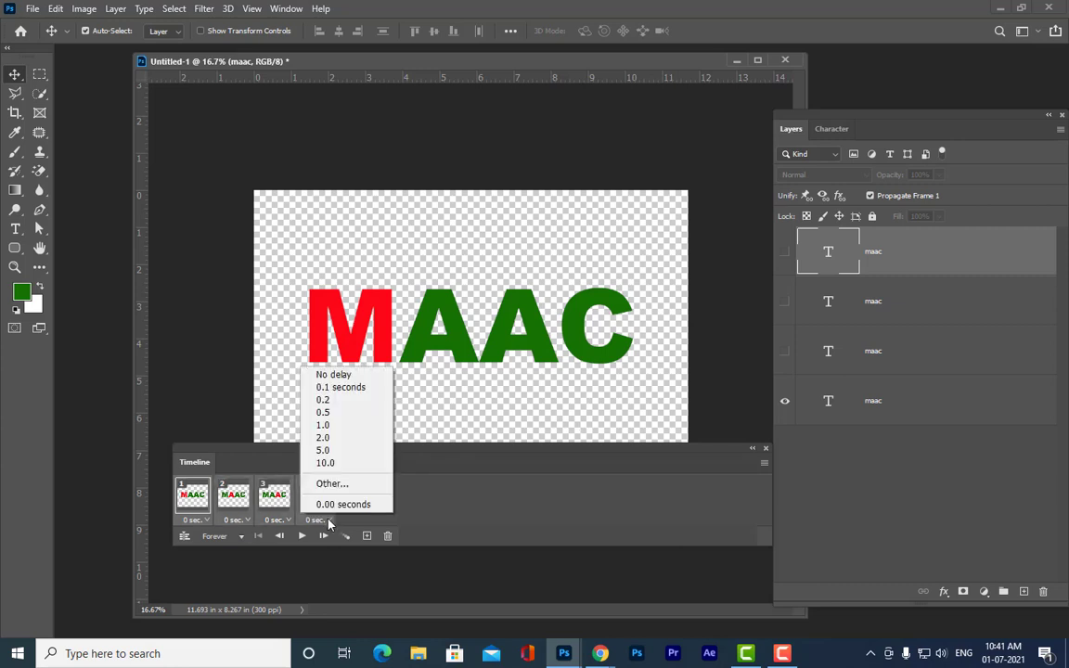
click(322, 400)
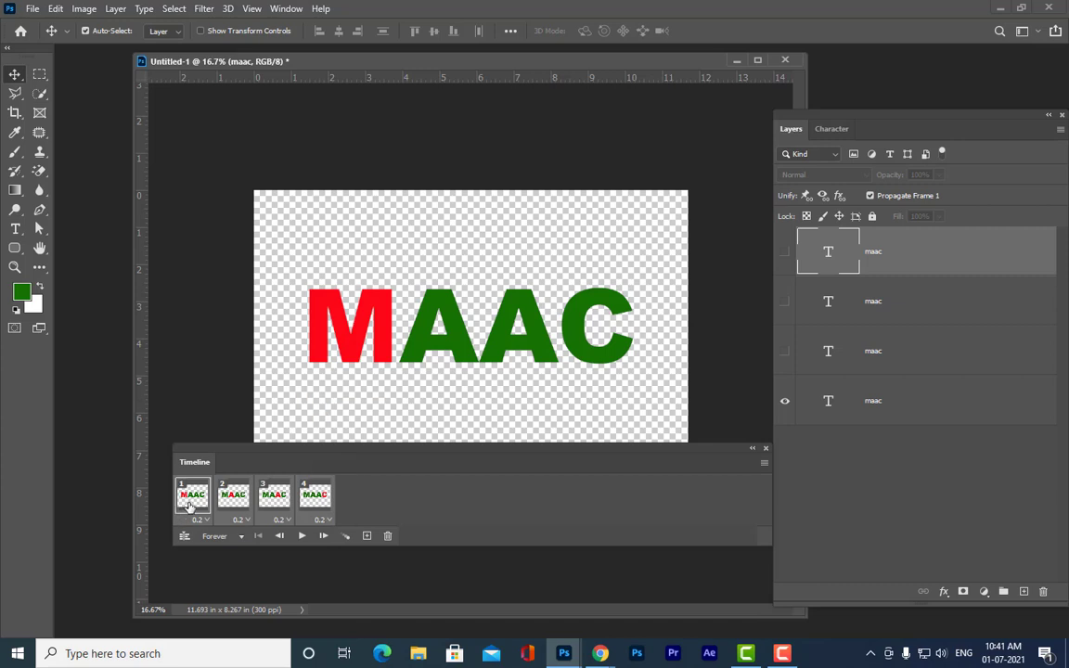
click(301, 536)
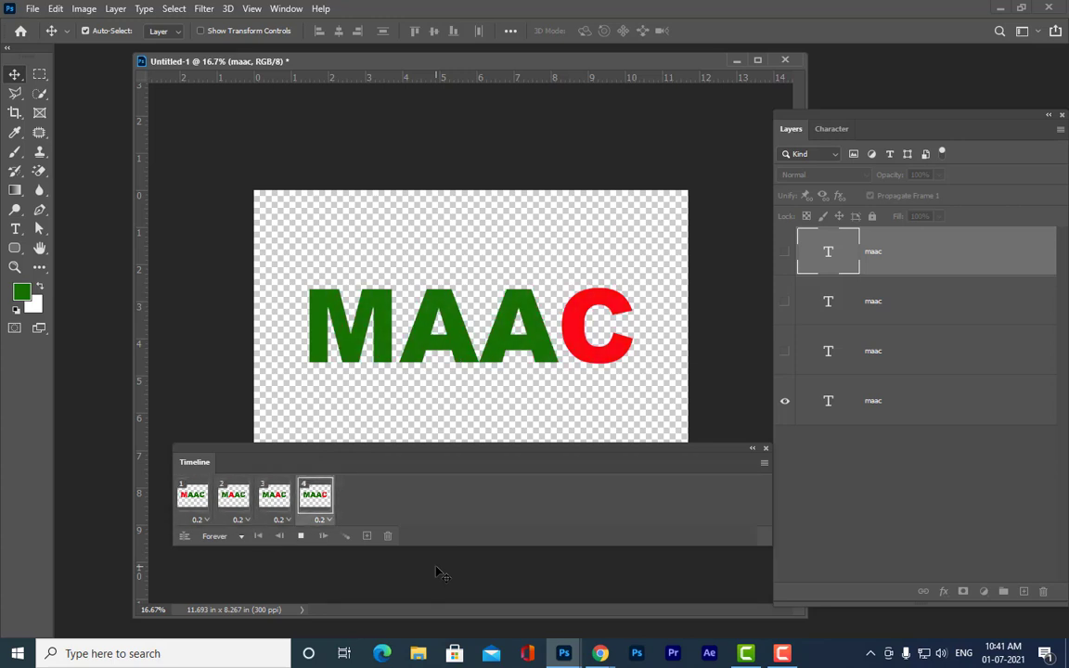
click(301, 536)
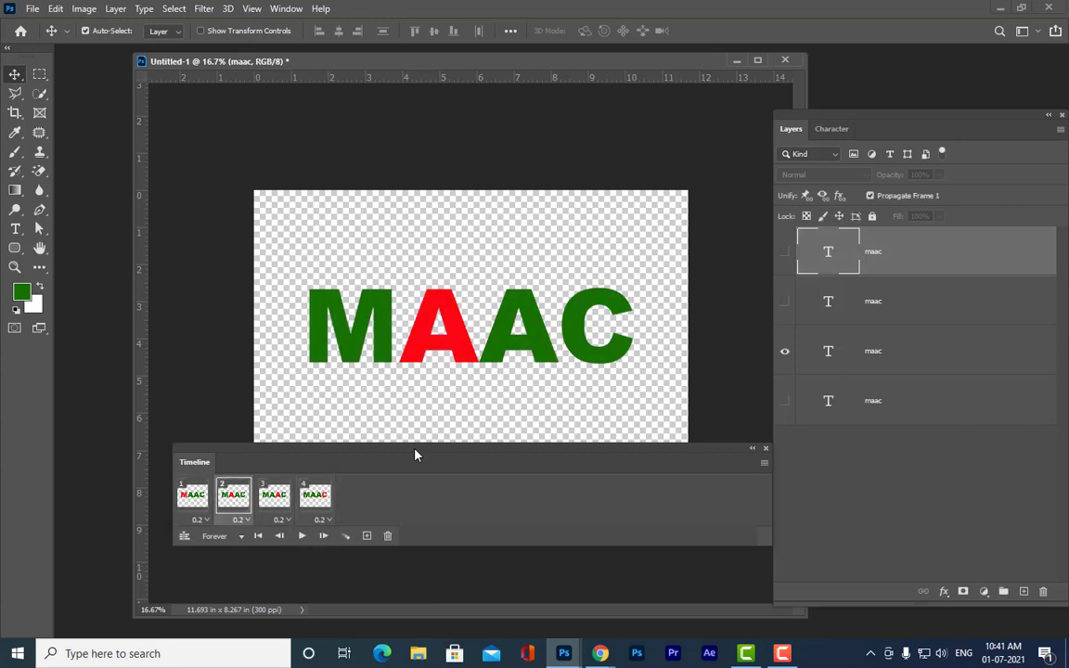
Step: Select all four Timeline frames and duplicate them to extend the animation to eight frames
drag(415, 453, 156, 546)
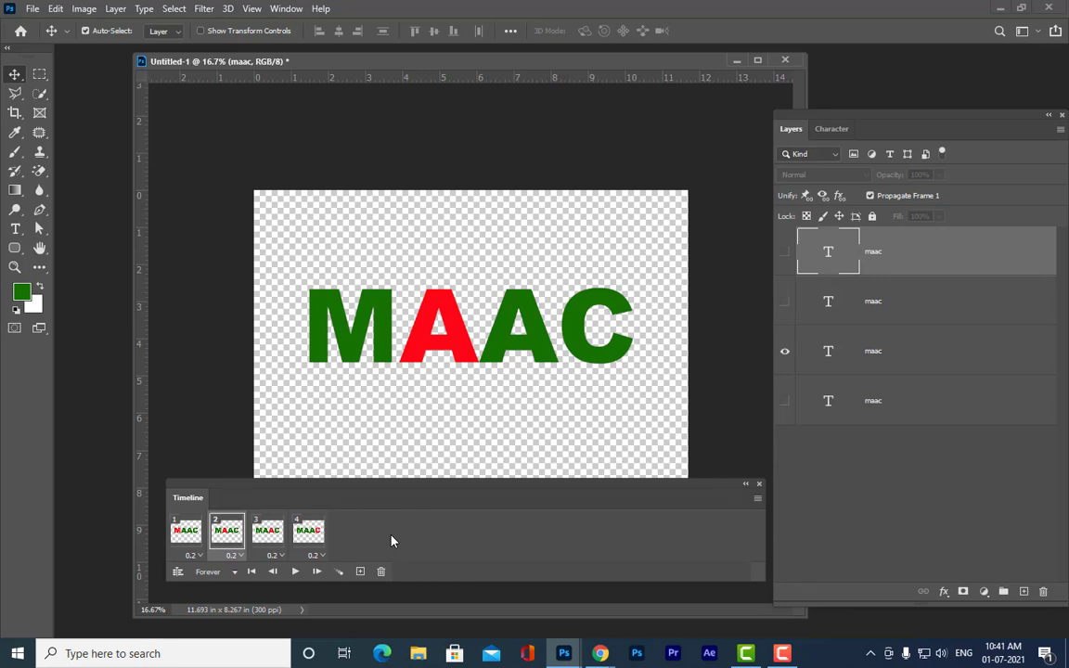
click(186, 532)
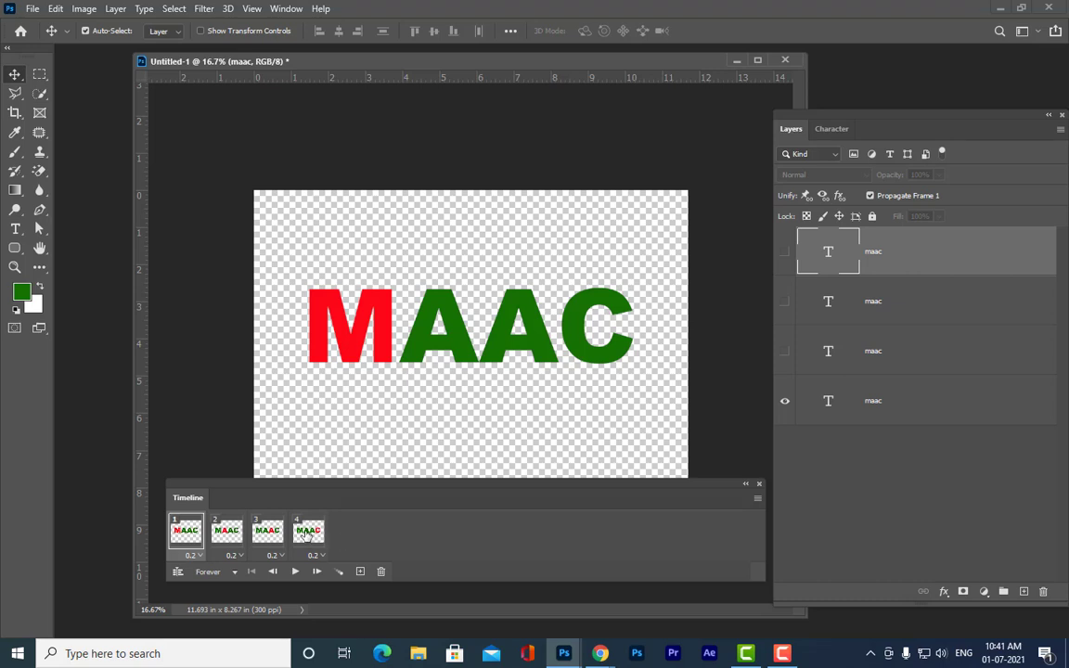
click(360, 572)
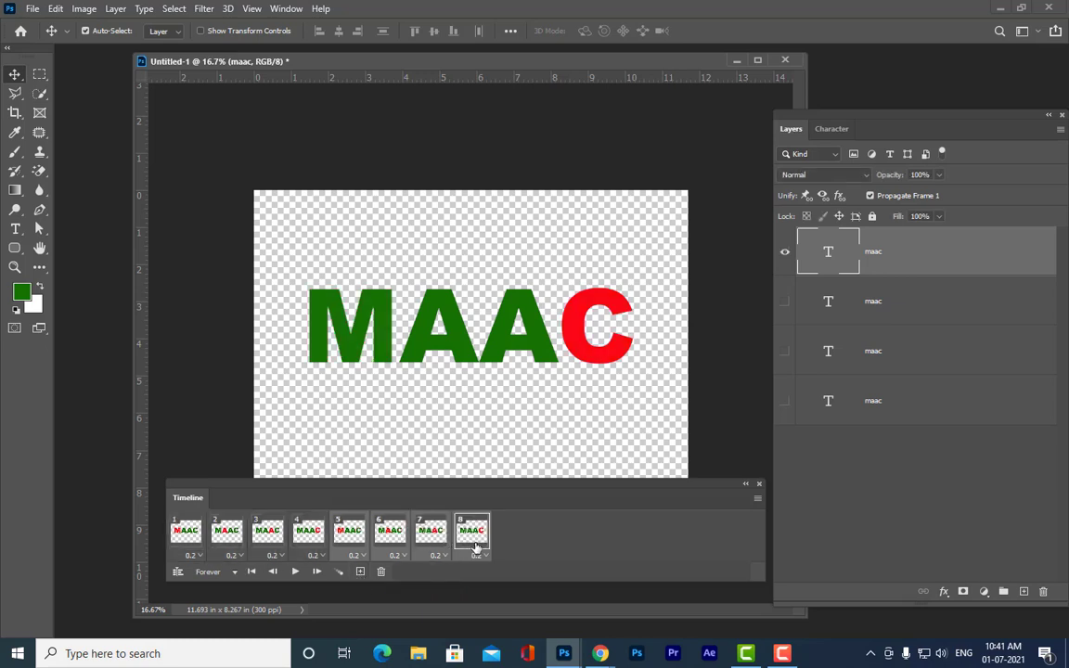
Step: Duplicate all eight Timeline frames, and duplicate the resulting sixteen again to extend the animation to 32 frames
click(185, 541)
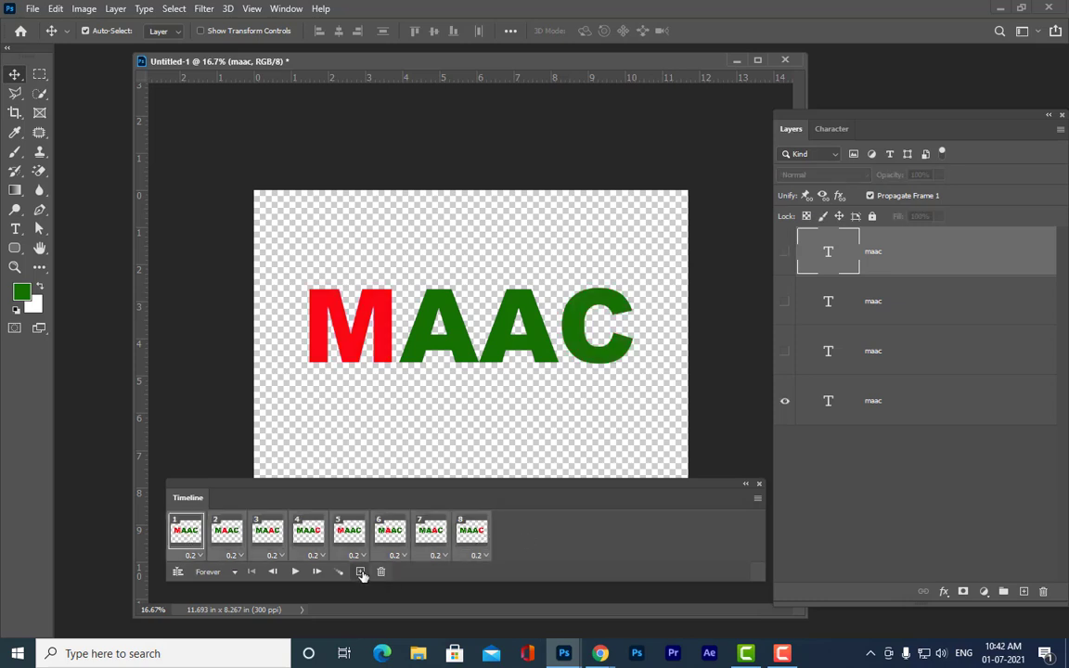
click(361, 573)
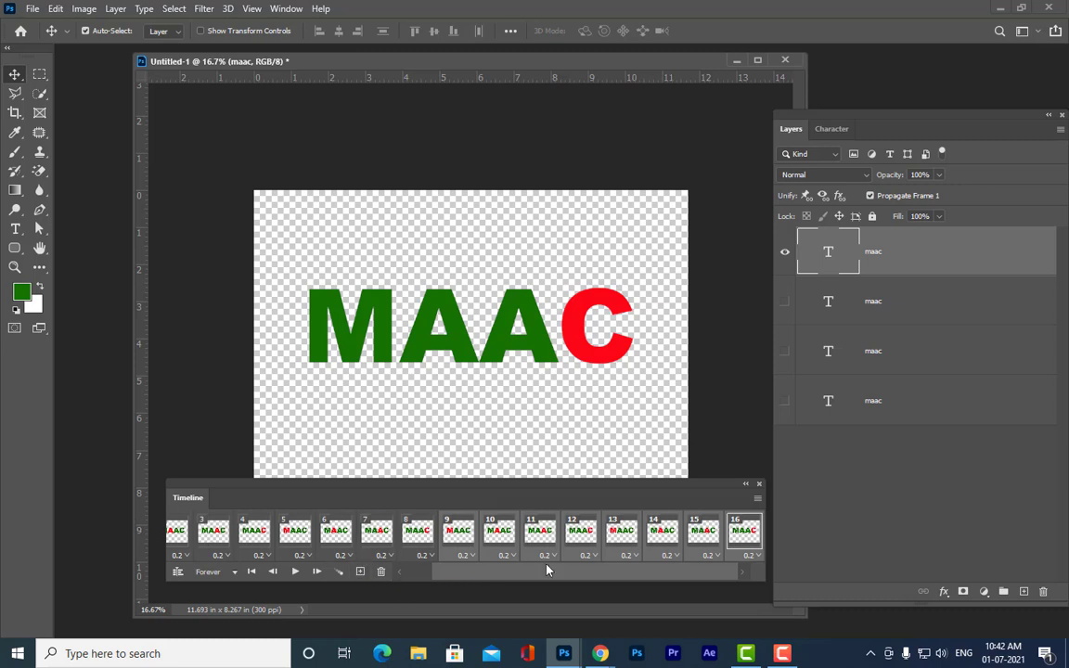
drag(548, 570, 432, 576)
click(187, 533)
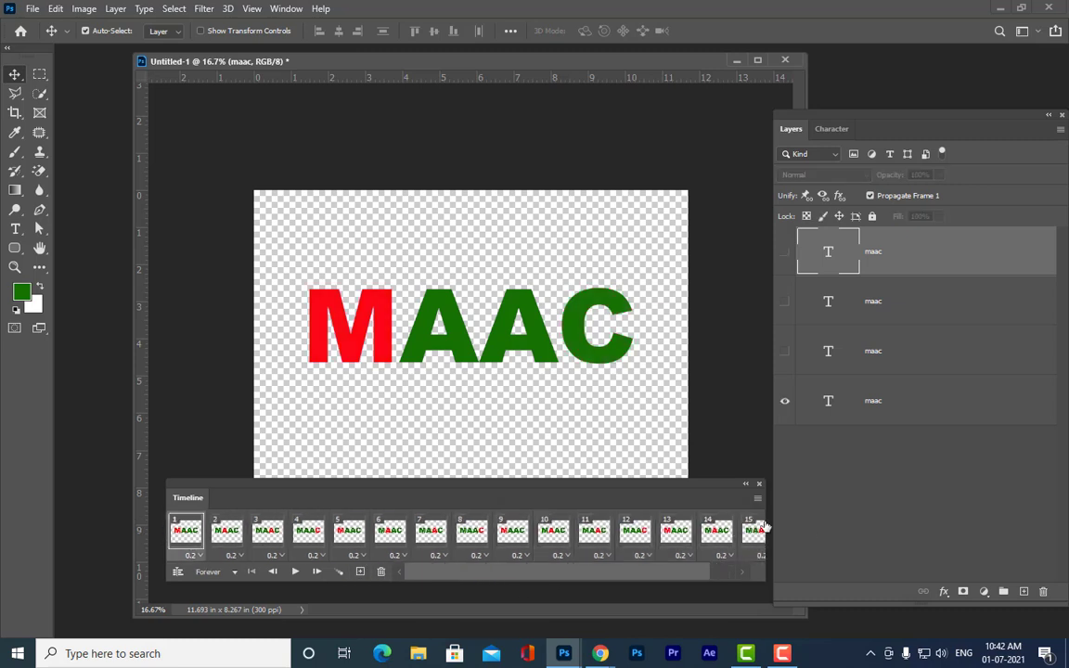
drag(643, 577, 738, 570)
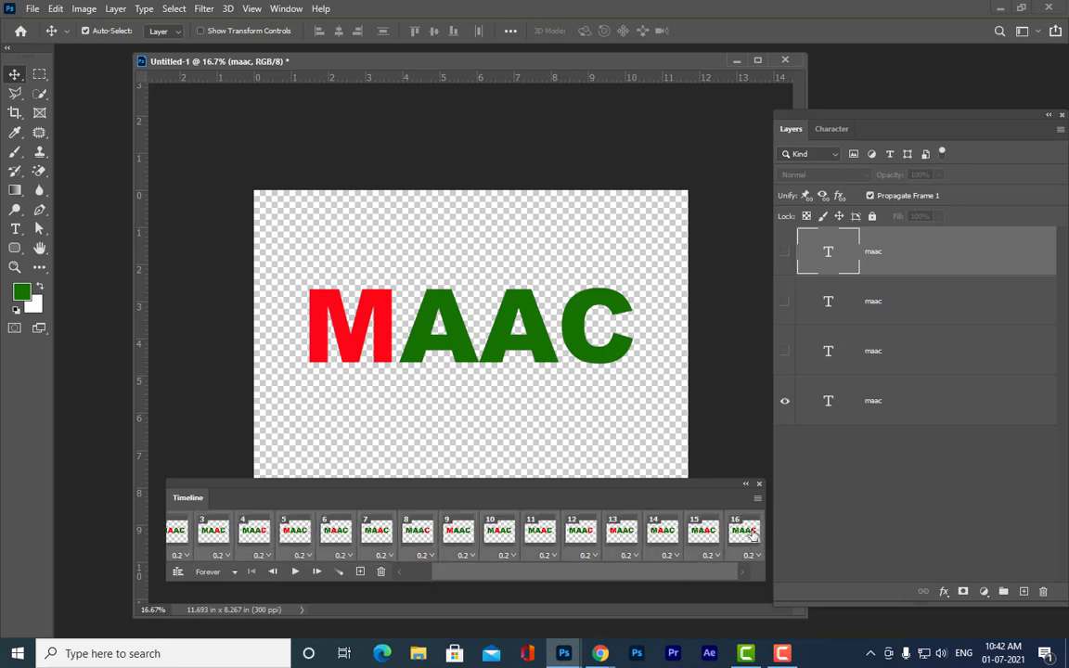
click(359, 572)
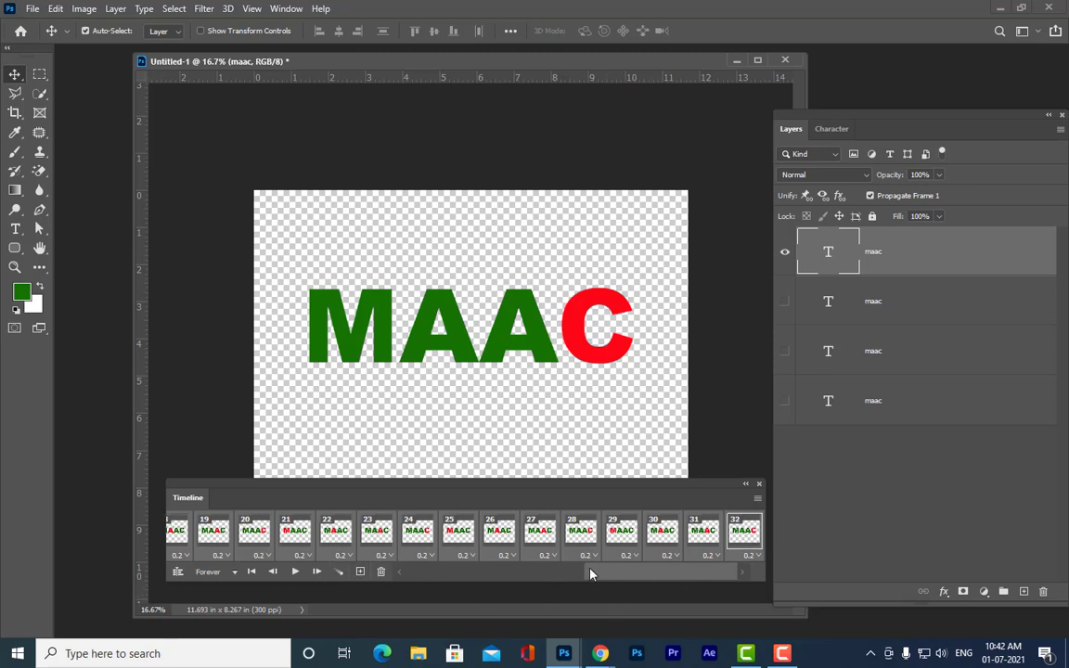
Step: Preview the extended animation from frame 1 and shift the Timeline and Layers panels slightly
drag(590, 574, 419, 573)
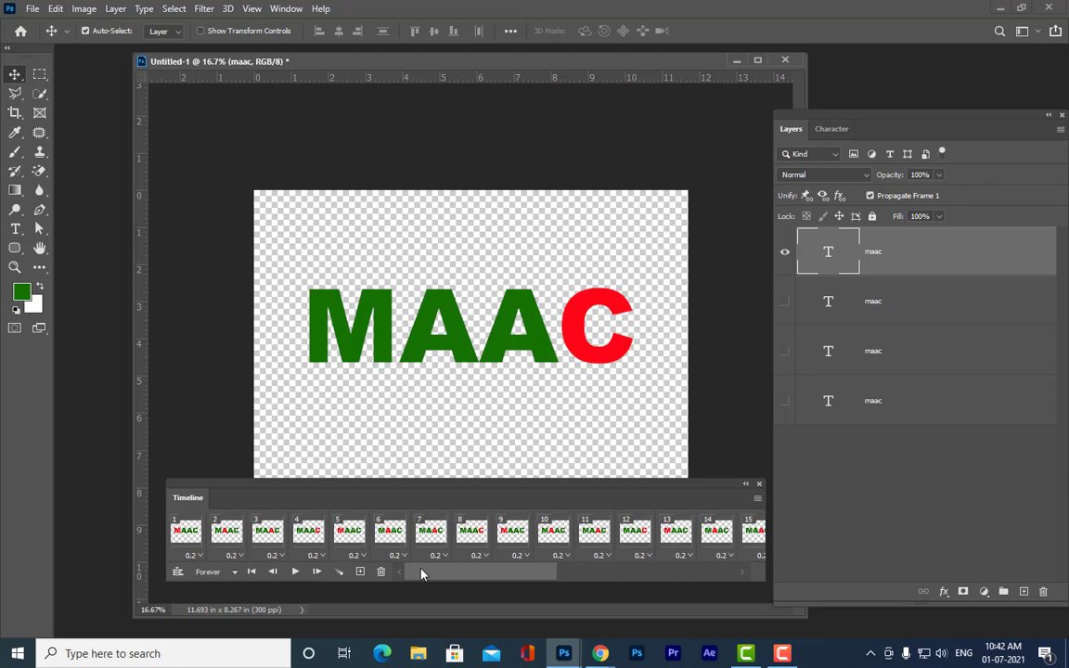
click(187, 531)
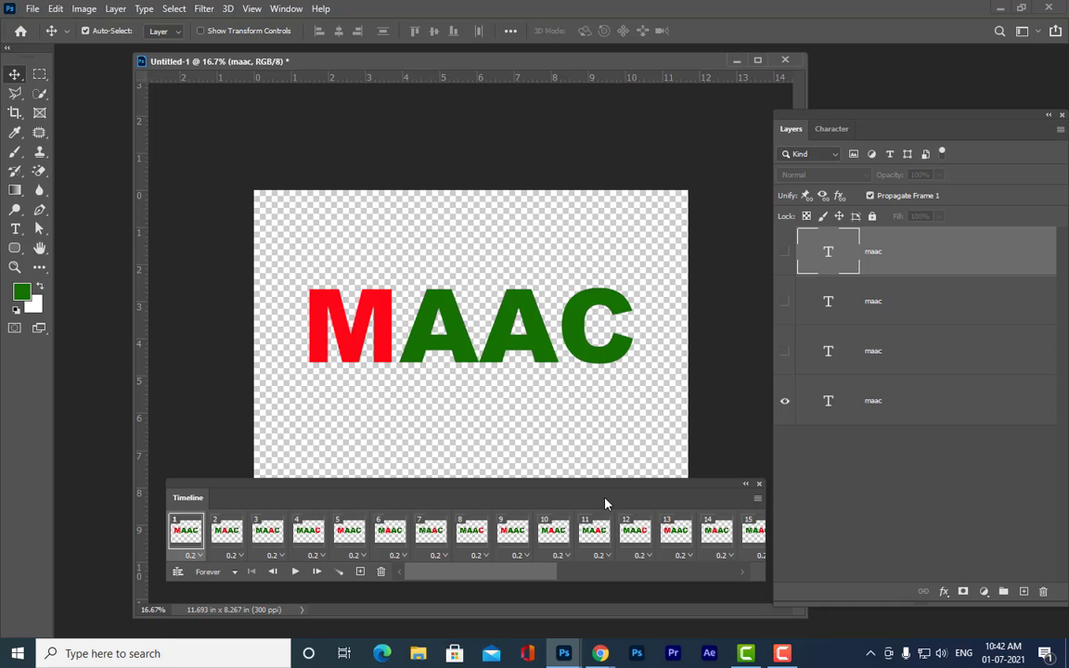
drag(539, 502, 537, 502)
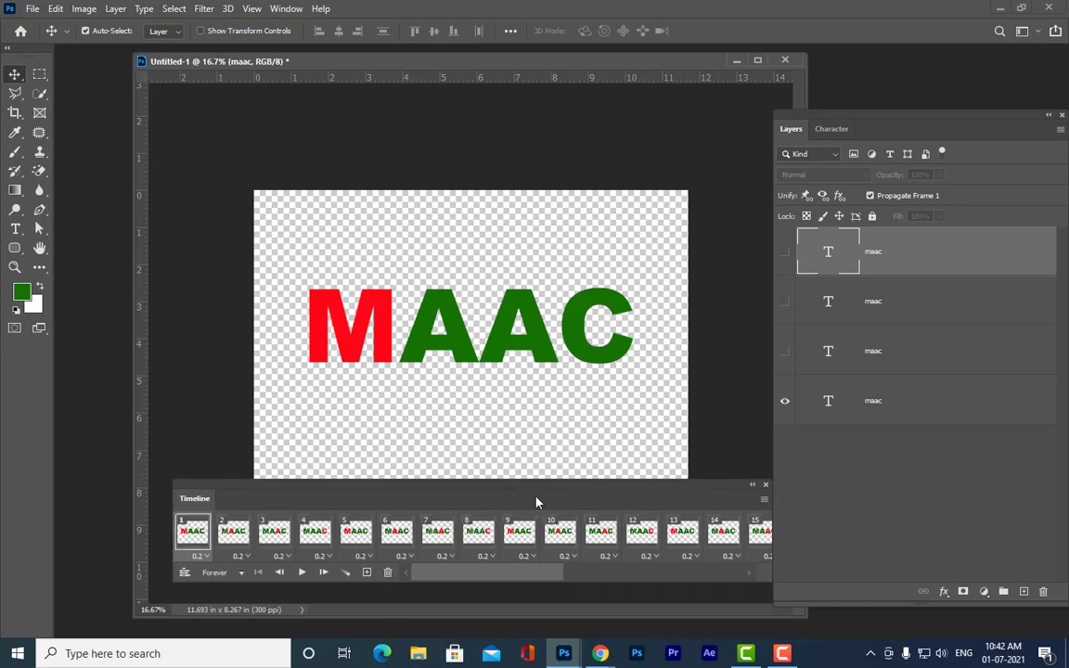
click(301, 573)
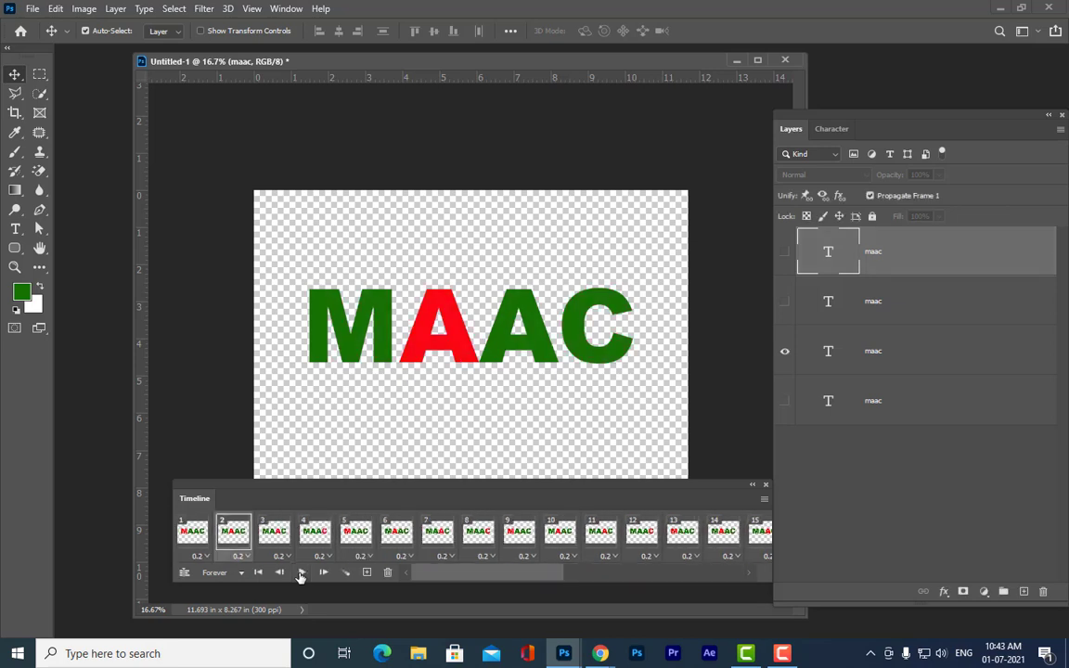
click(300, 574)
drag(791, 120, 826, 116)
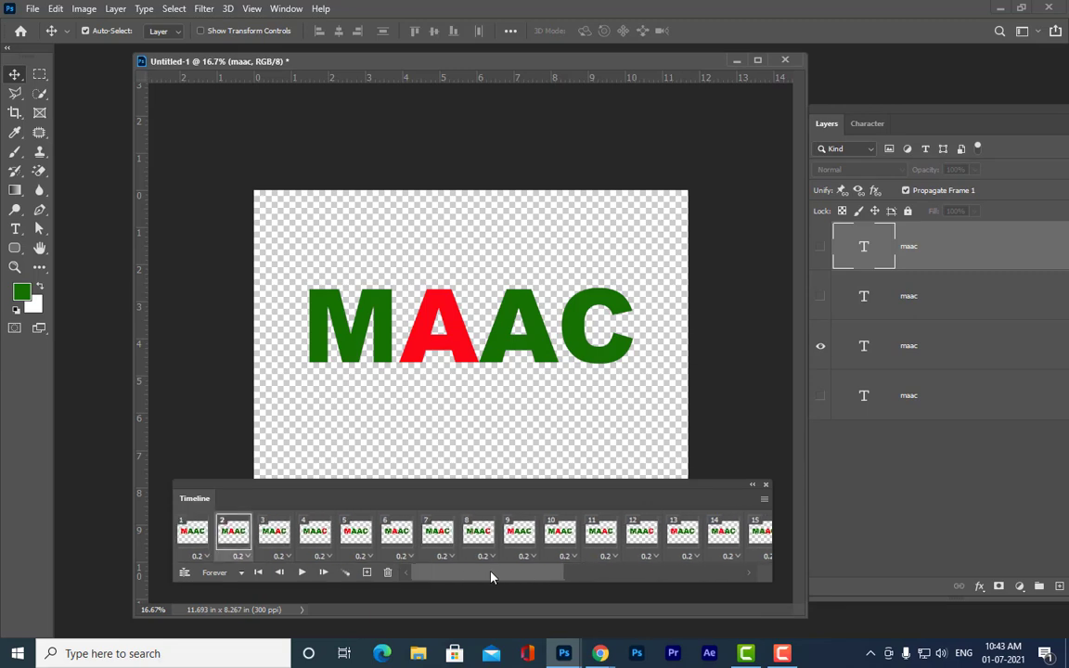
mouse_move(447, 498)
mouse_down()
mouse_move(447, 475)
mouse_move(447, 491)
mouse_up()
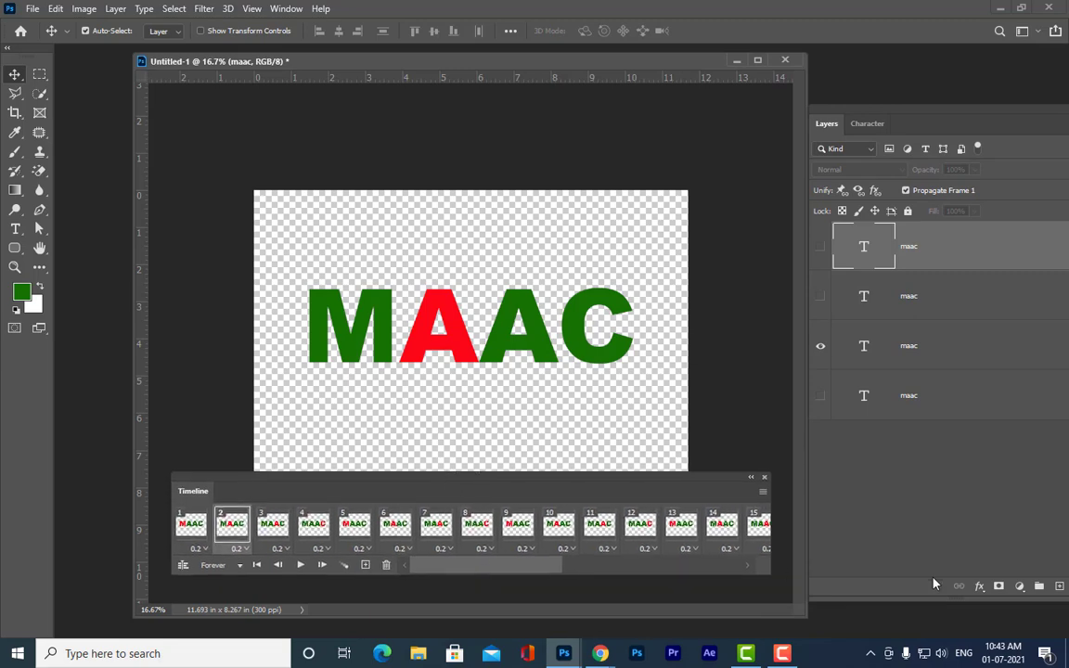
click(32, 9)
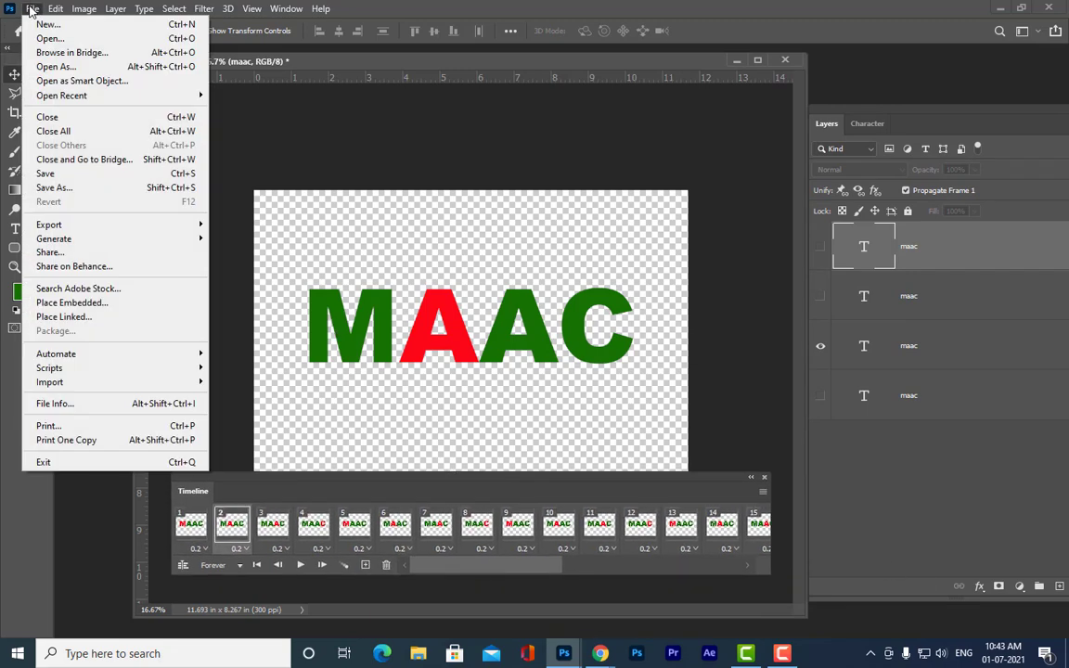
mouse_move(191, 225)
click(72, 192)
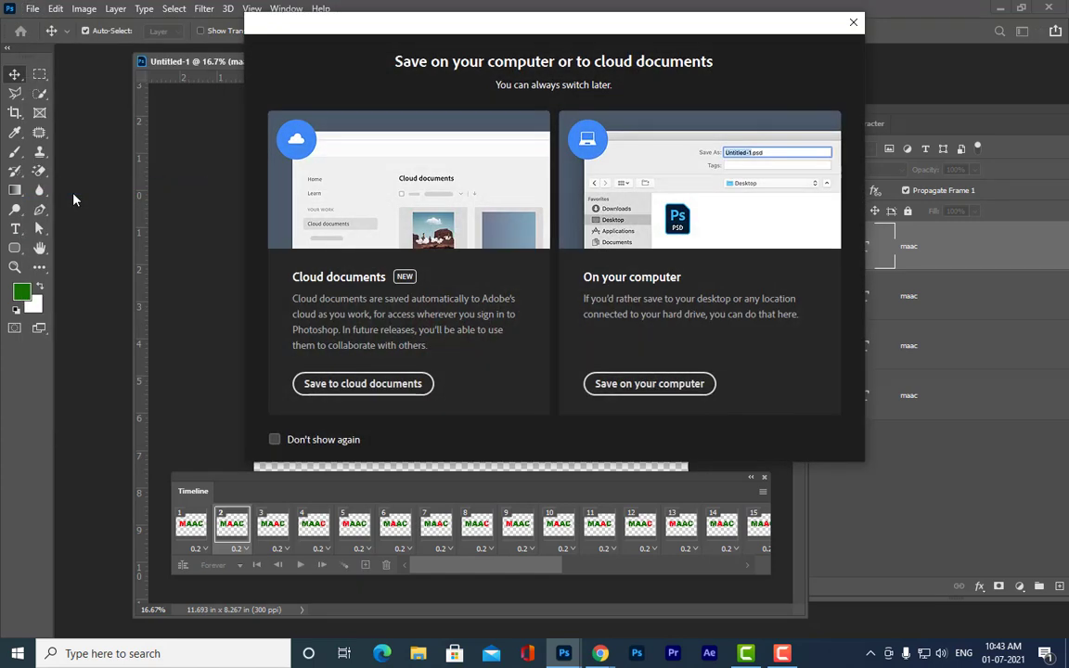
click(853, 21)
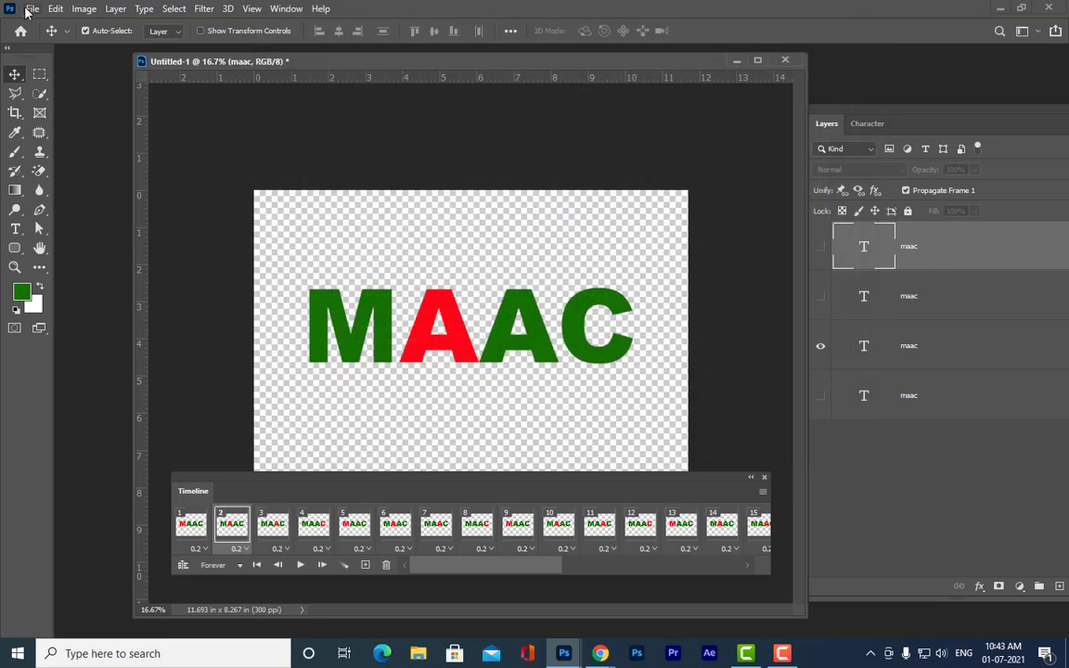
Step: Start a Save for Web (Legacy) export, fit the whole artwork in its preview, and set the image width to 1000 px
click(33, 9)
mouse_move(85, 226)
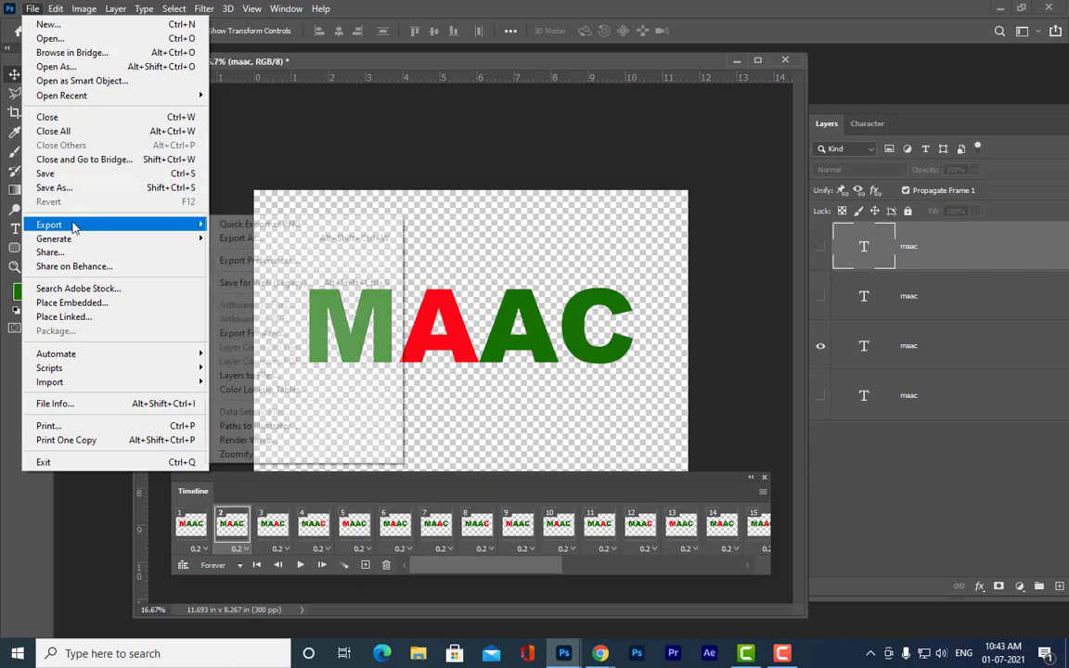
click(320, 288)
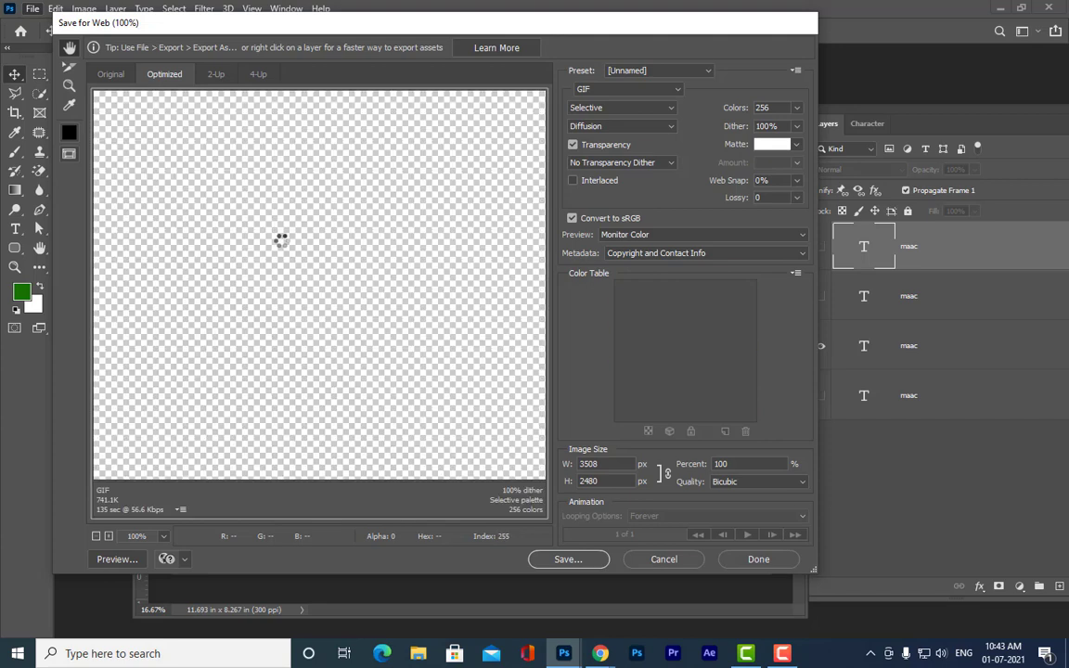
click(96, 536)
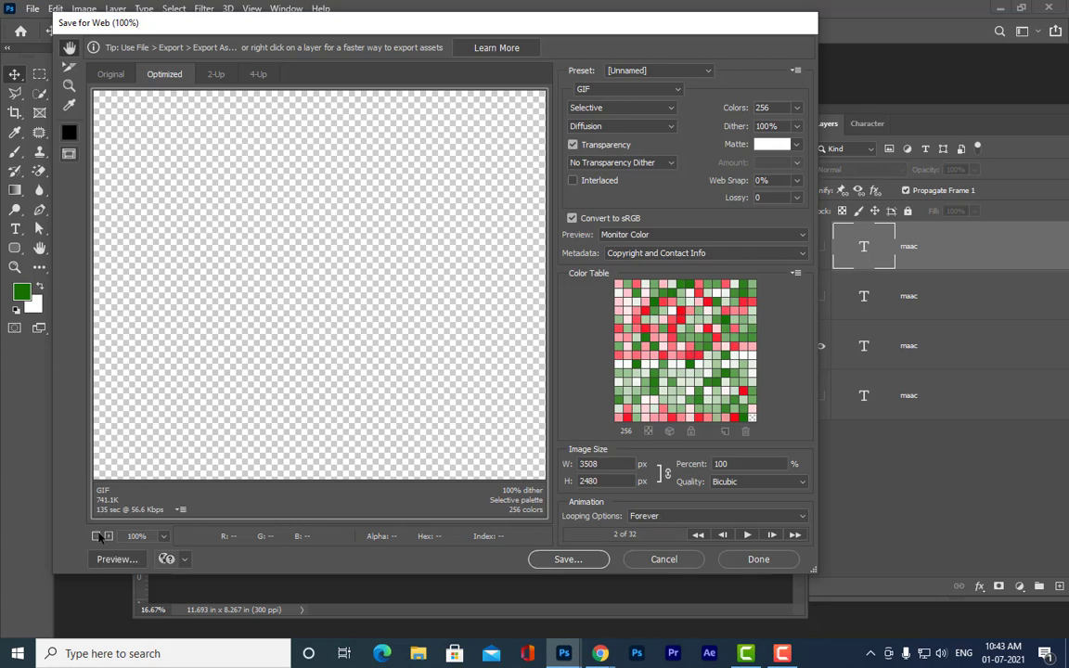
click(95, 536)
click(95, 536)
click(95, 536)
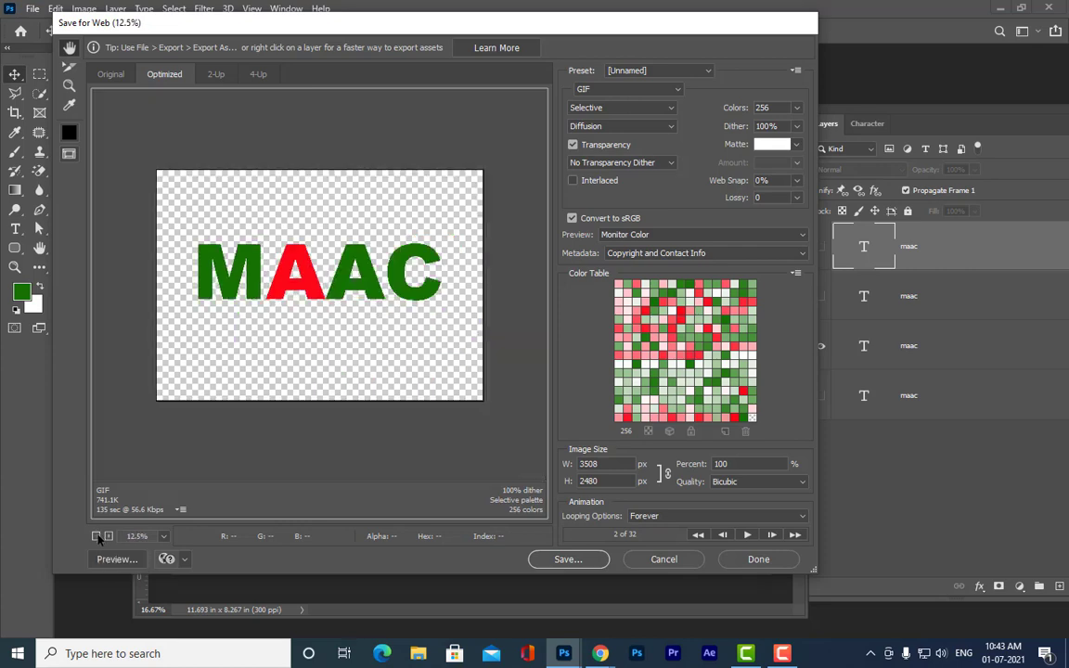
click(620, 464)
text(1000)
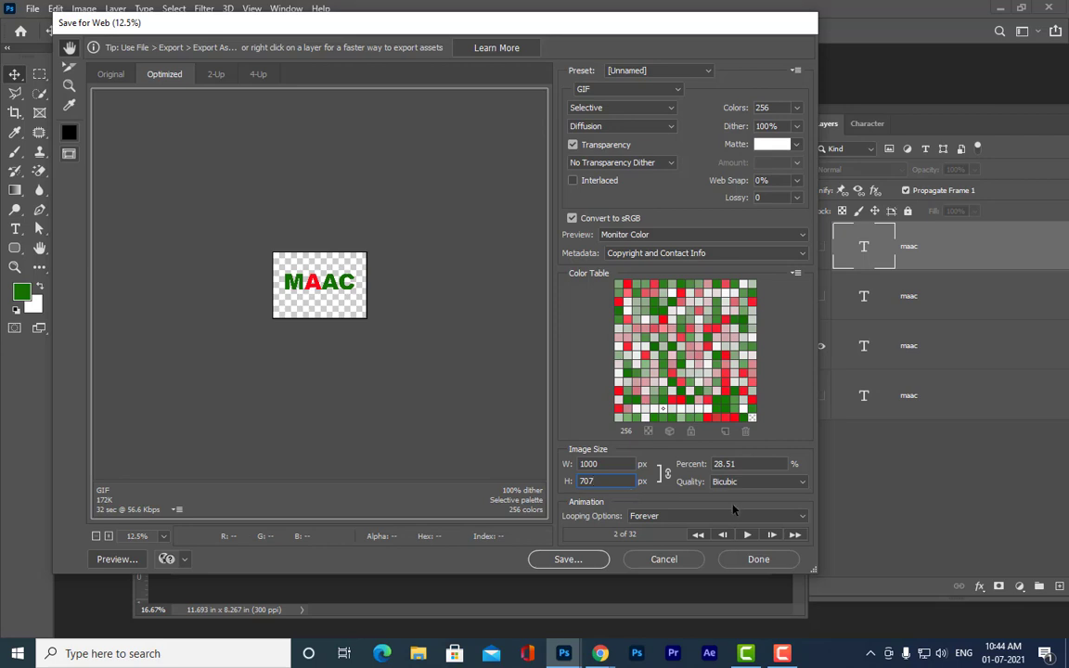
Step: Choose GIF as the optimized file format for the export
click(628, 90)
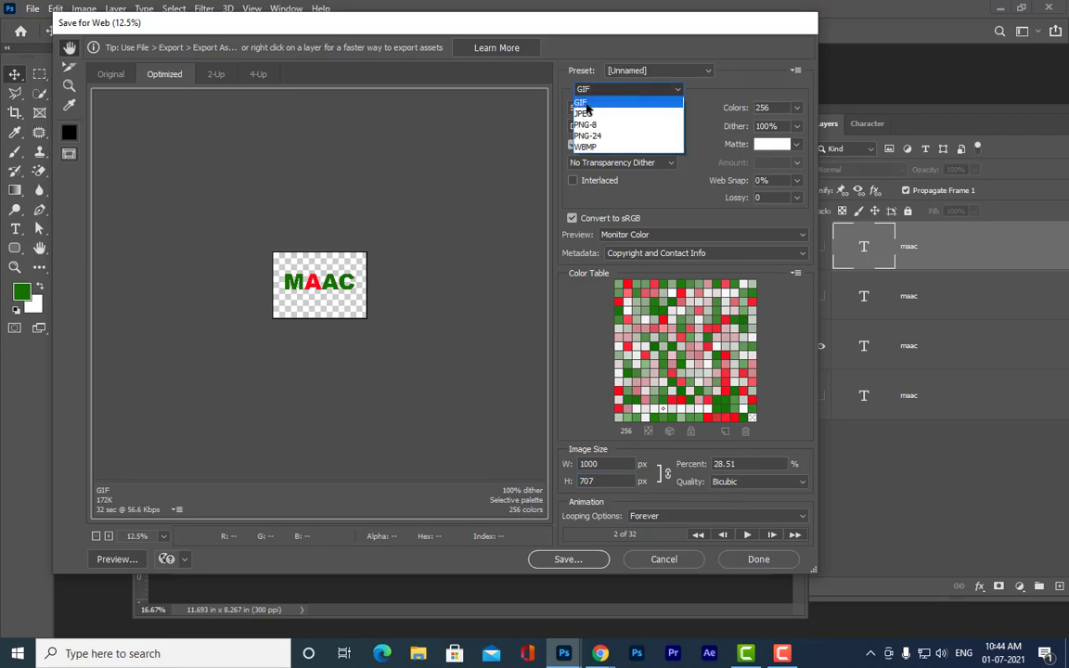
click(586, 104)
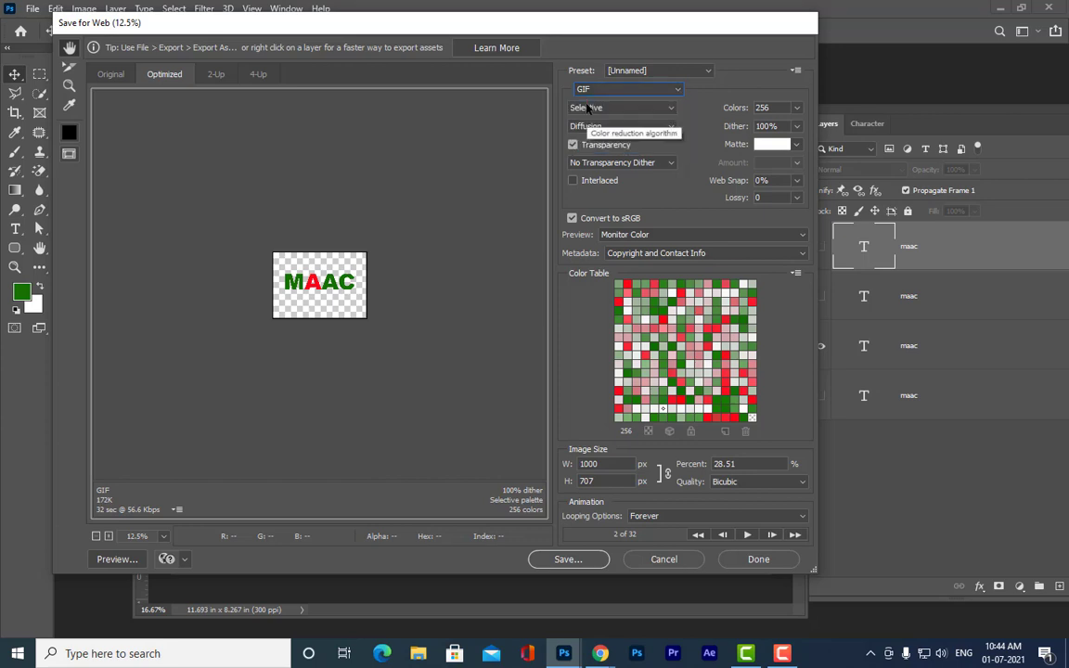
click(585, 90)
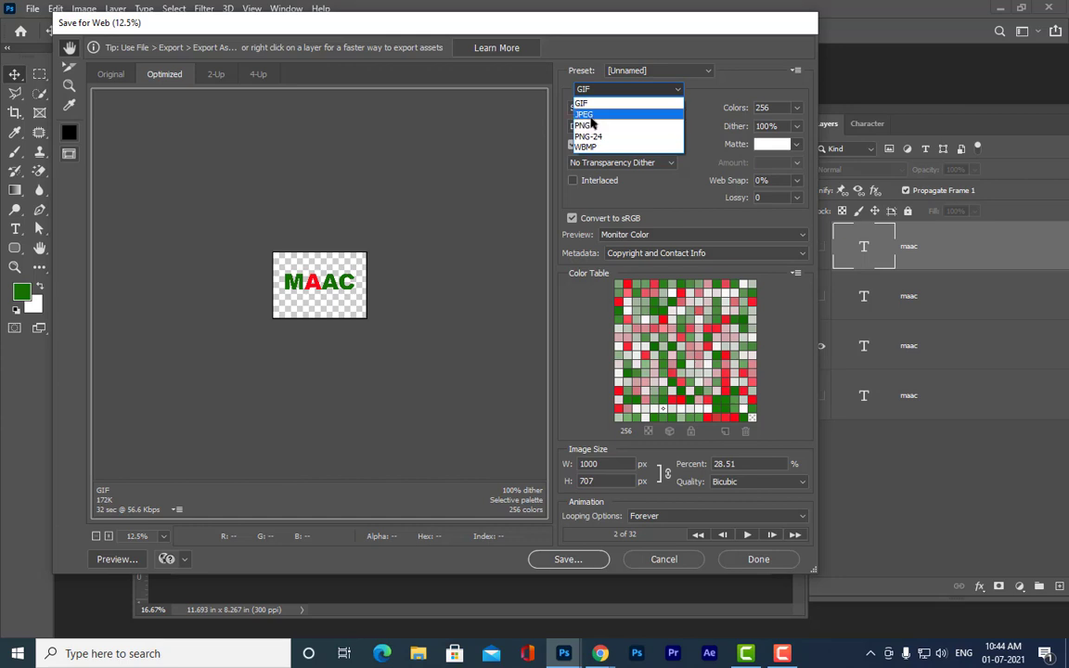
click(584, 103)
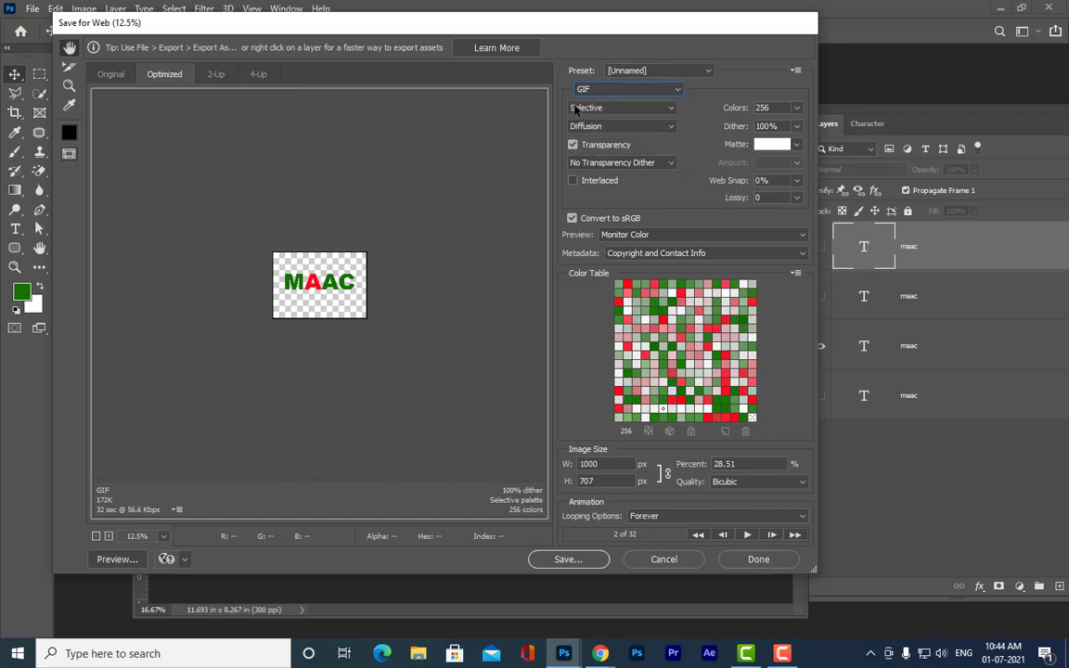
click(599, 90)
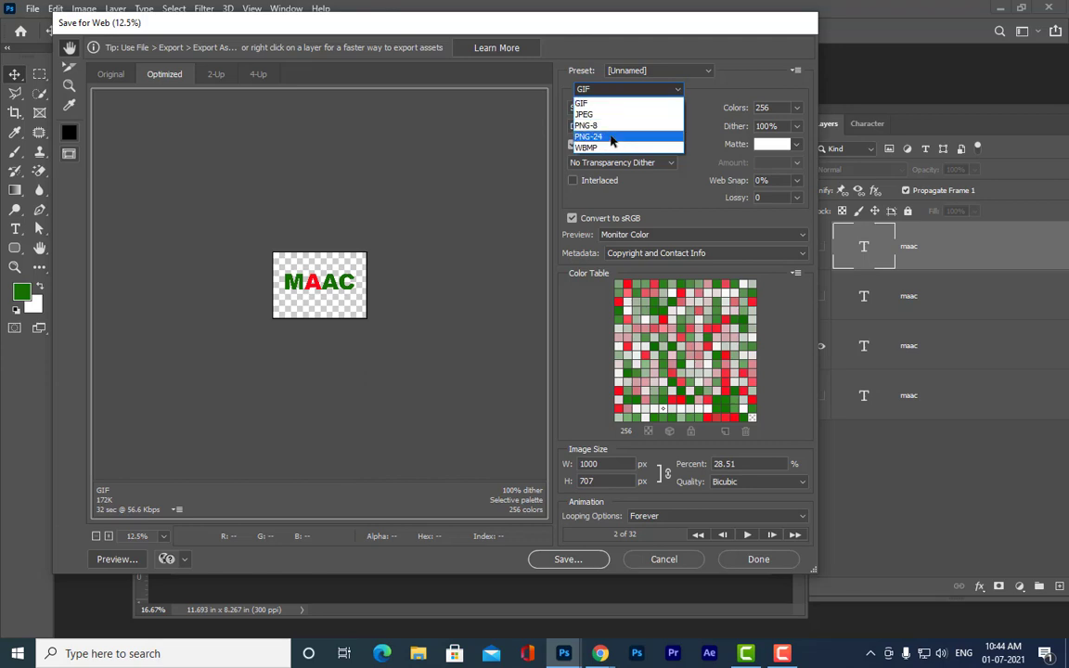
click(618, 107)
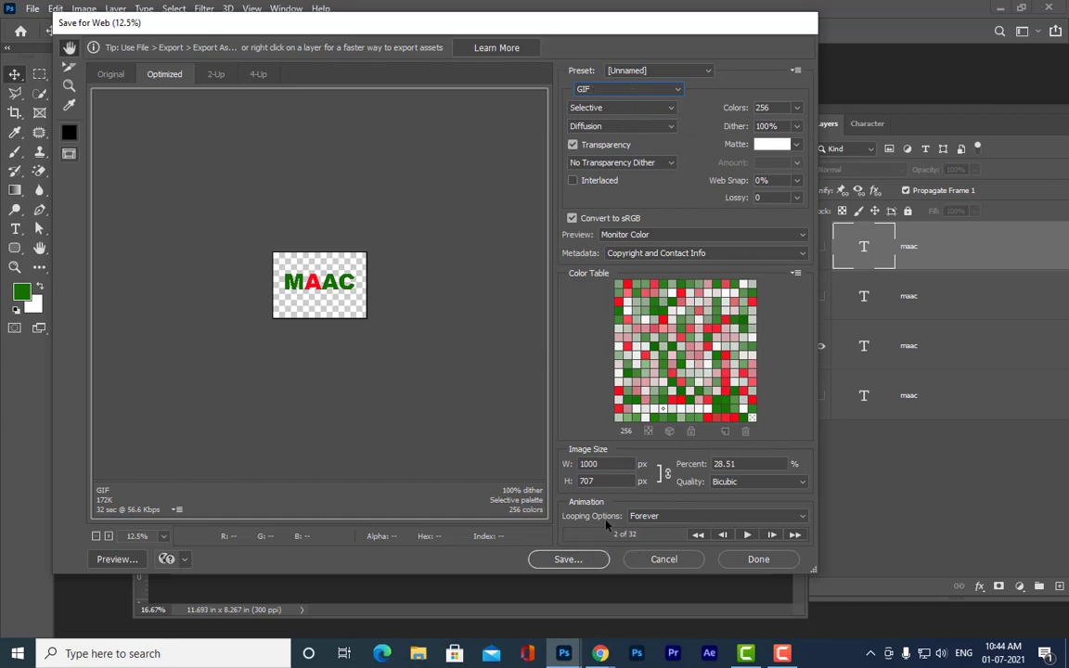
Step: Set the exported animation's looping option to Forever
click(650, 518)
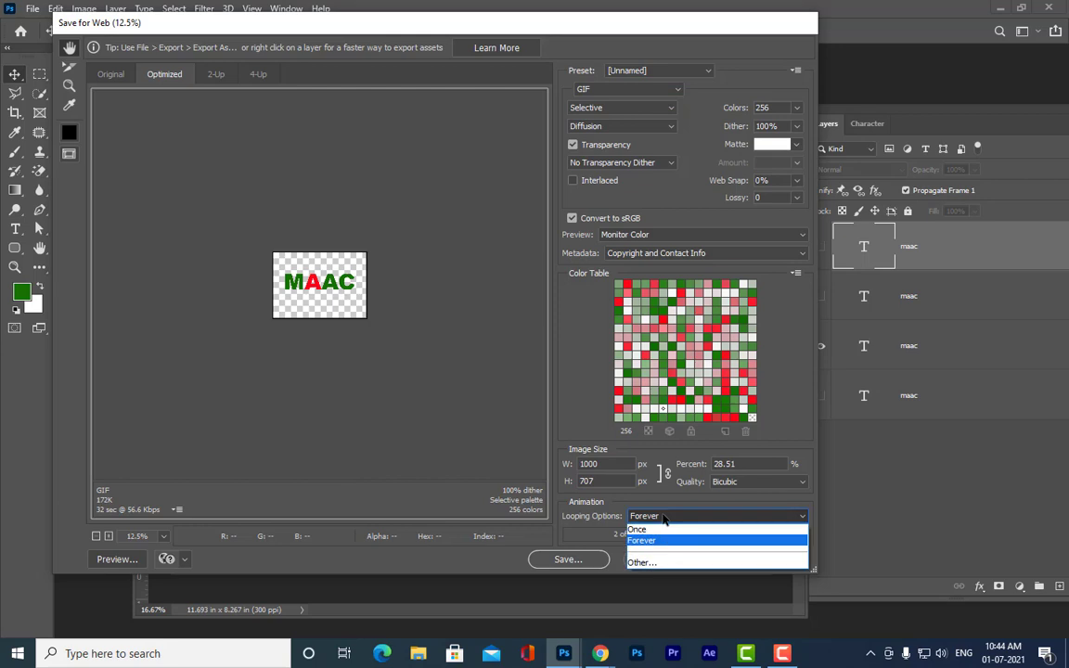
click(664, 518)
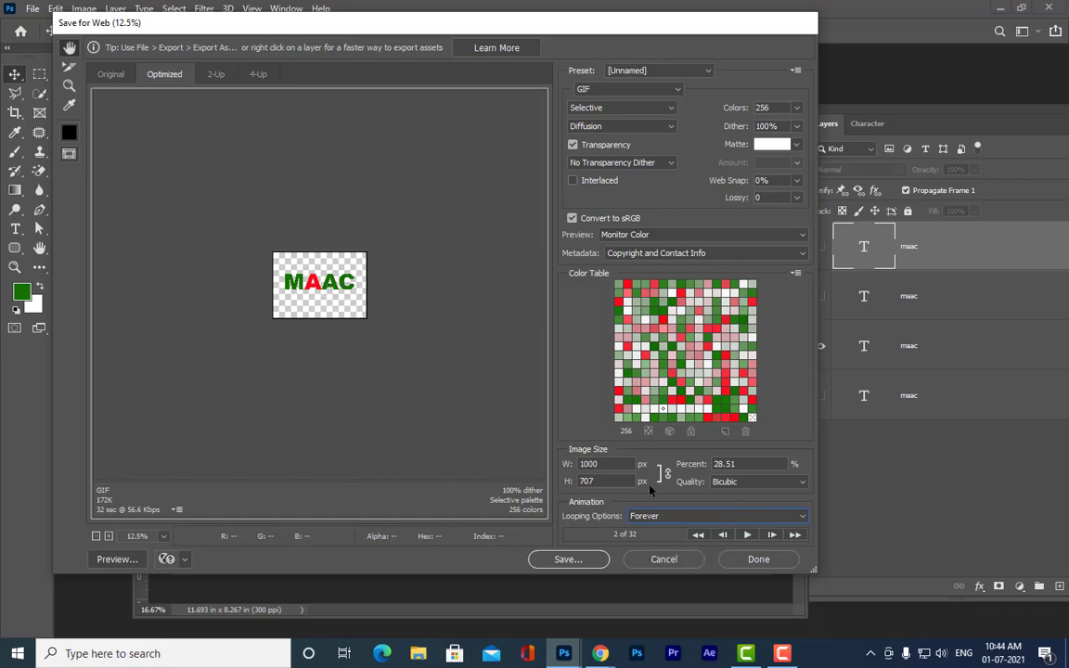
click(667, 516)
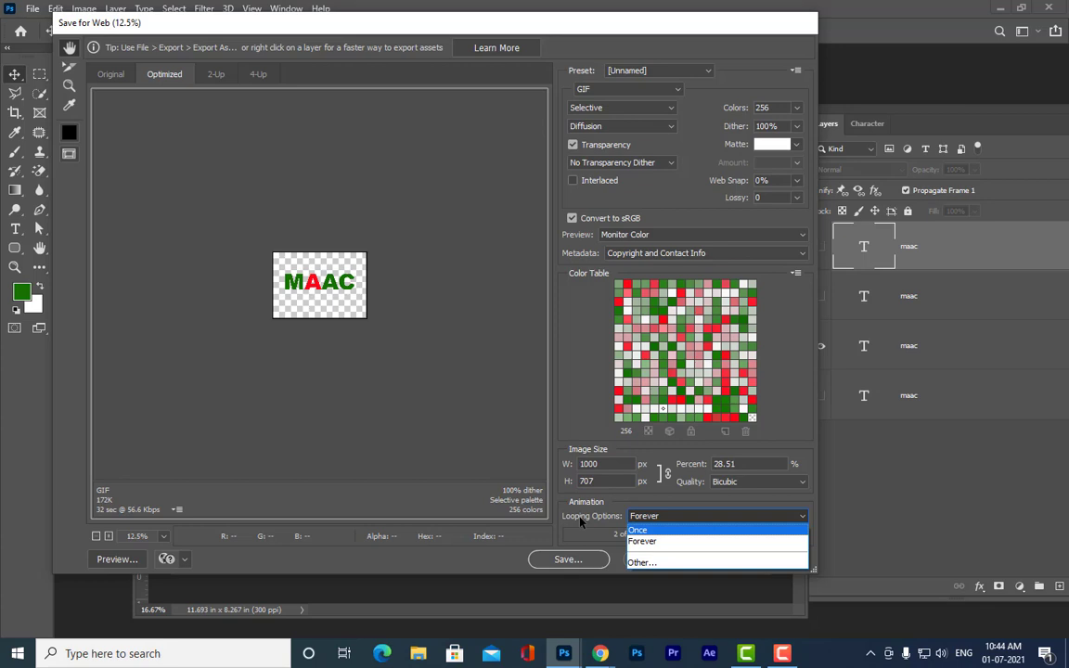
click(639, 539)
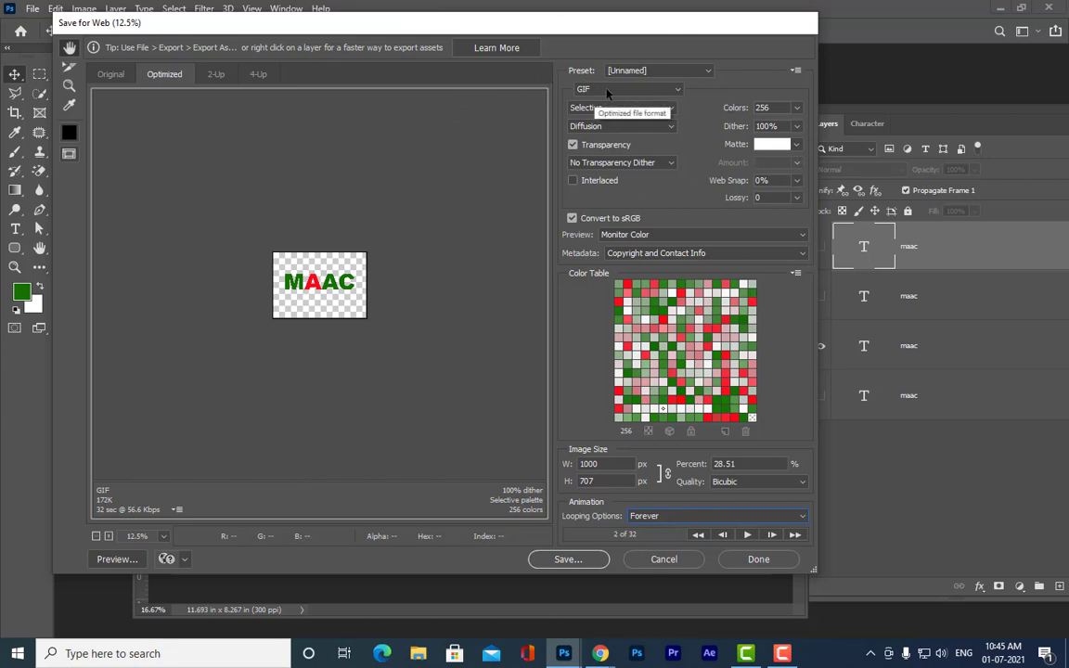
click(568, 464)
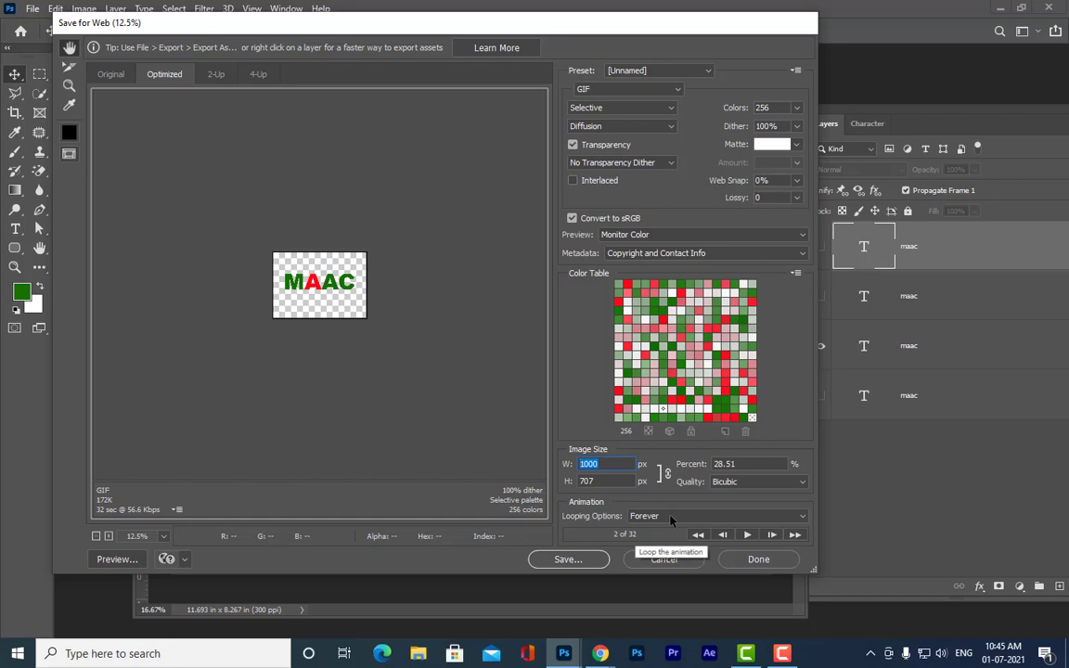
drag(642, 35, 658, 34)
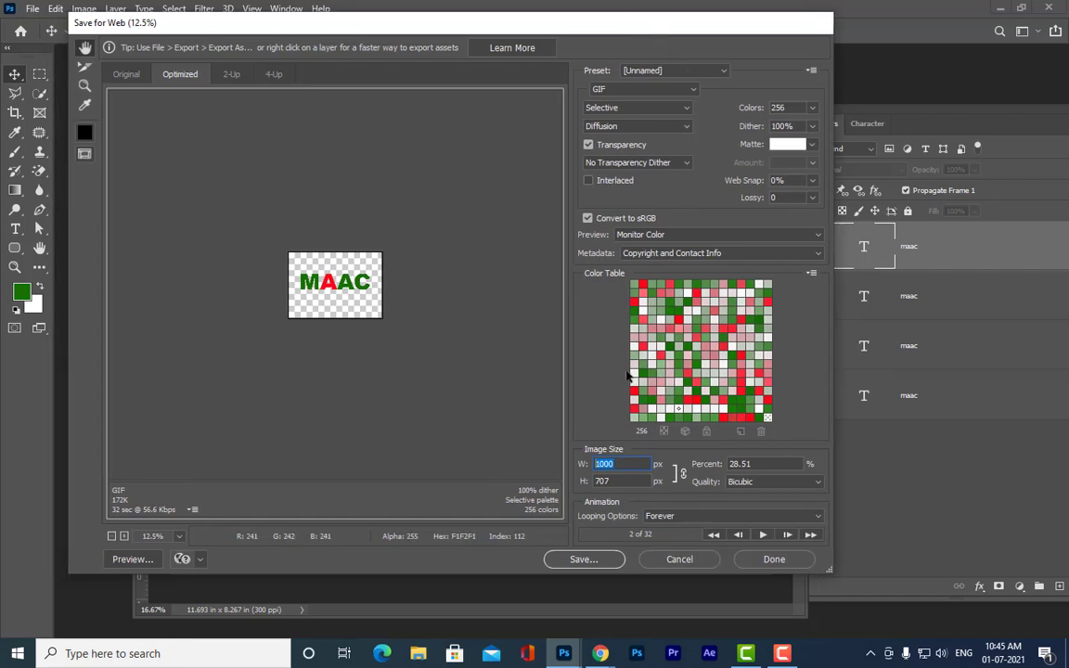
Step: Start saving the optimized GIF and choose the Desktop as the destination folder
click(584, 560)
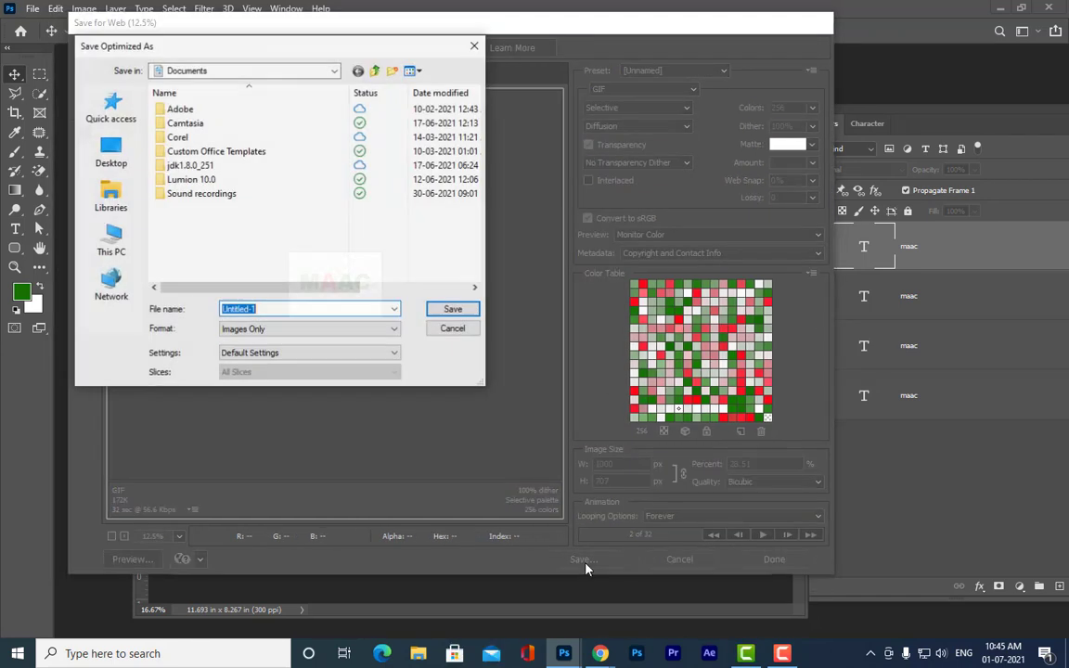
drag(246, 50, 499, 117)
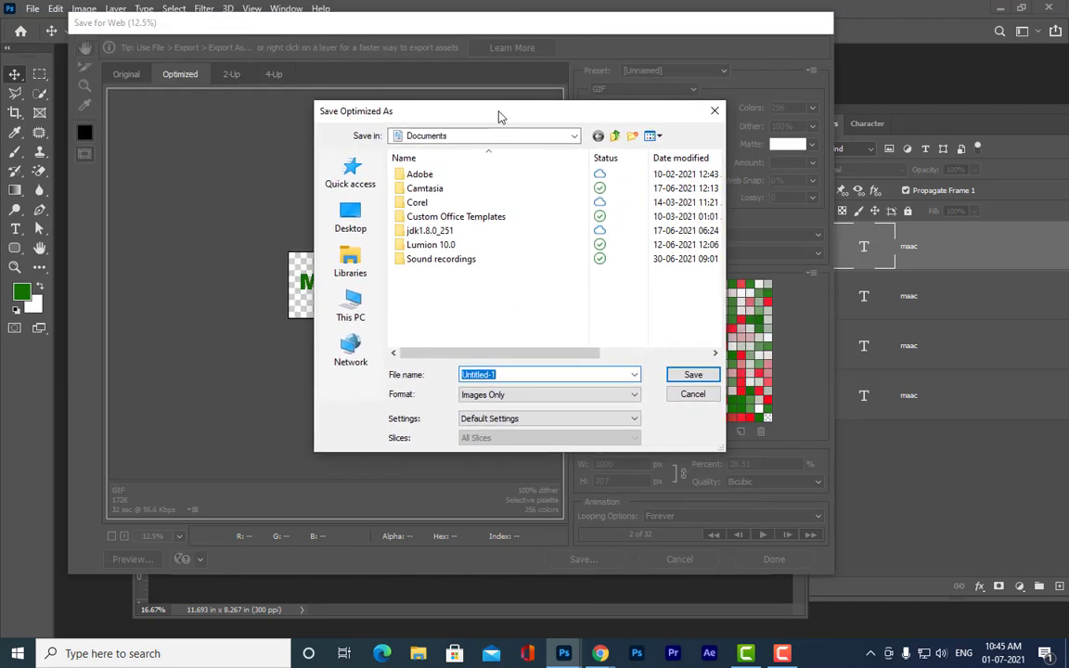
click(351, 219)
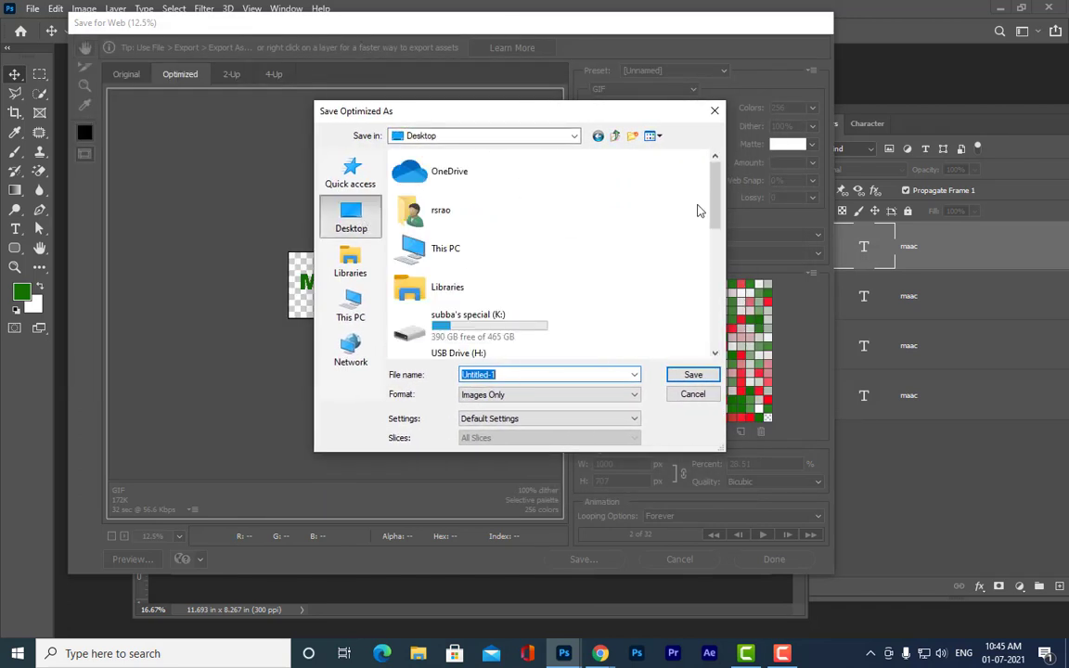
drag(715, 193, 713, 316)
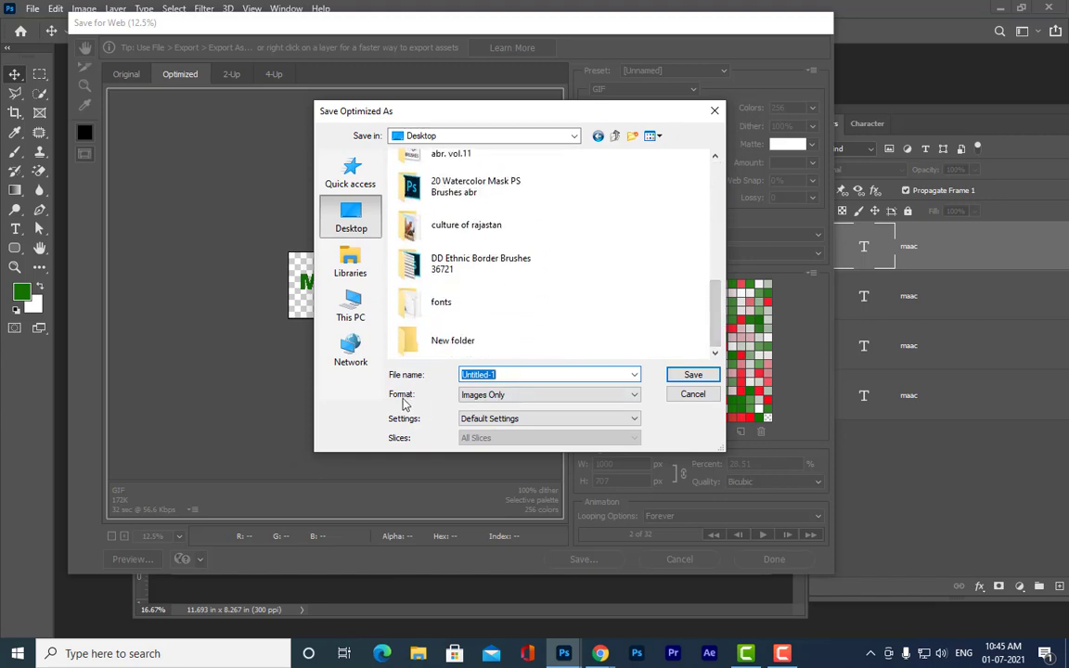
Step: Try HTML and Images as the save format and set it back to Images Only
click(482, 399)
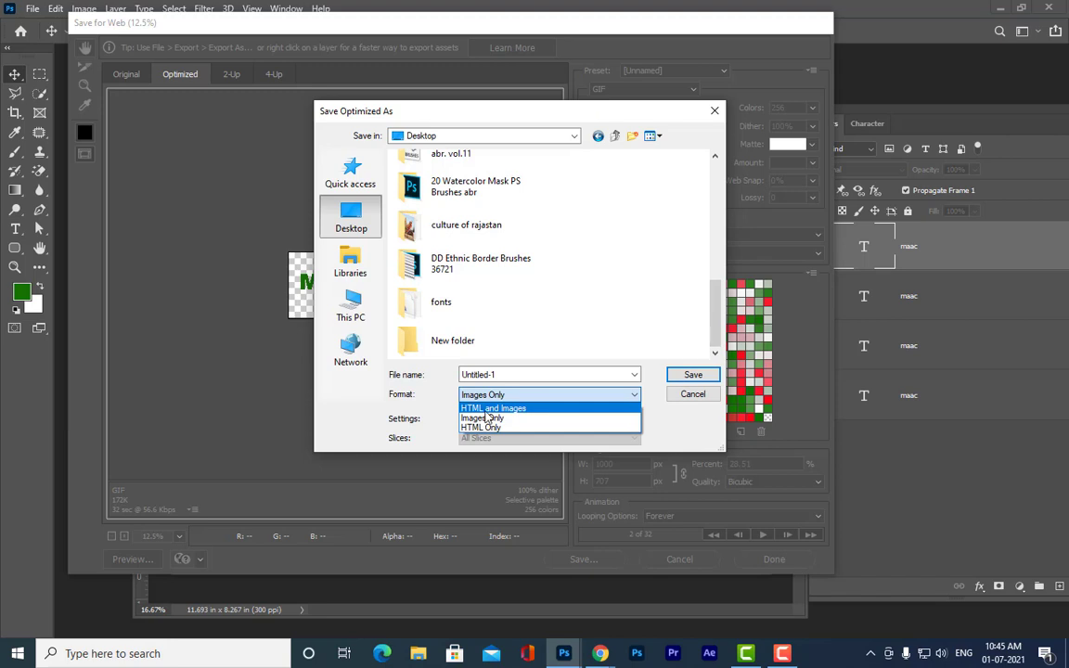
click(517, 412)
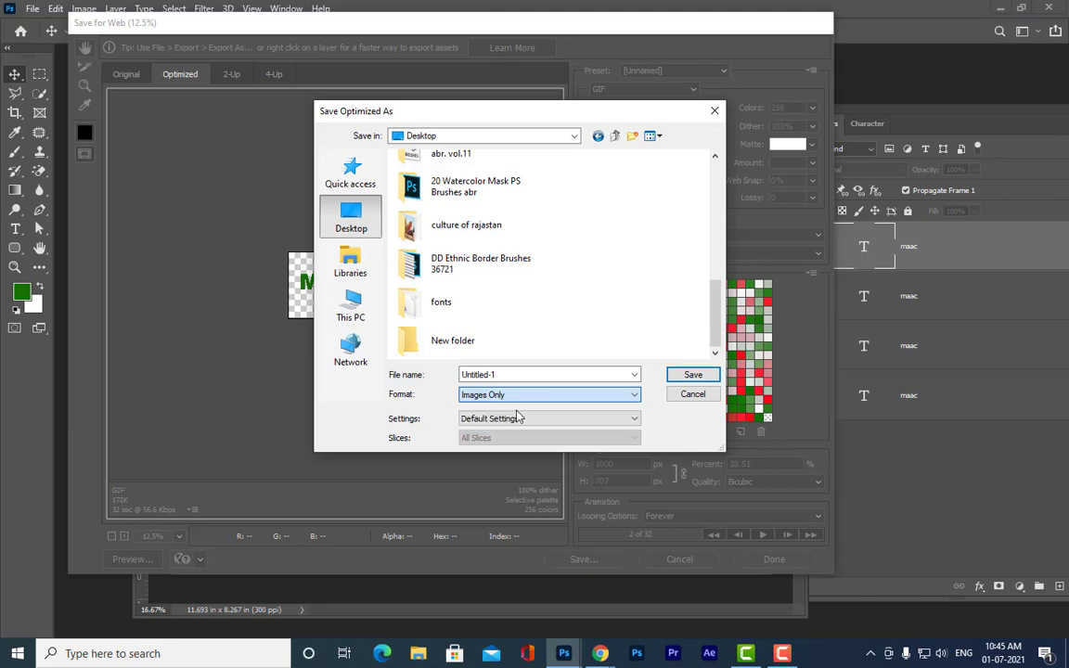
click(523, 398)
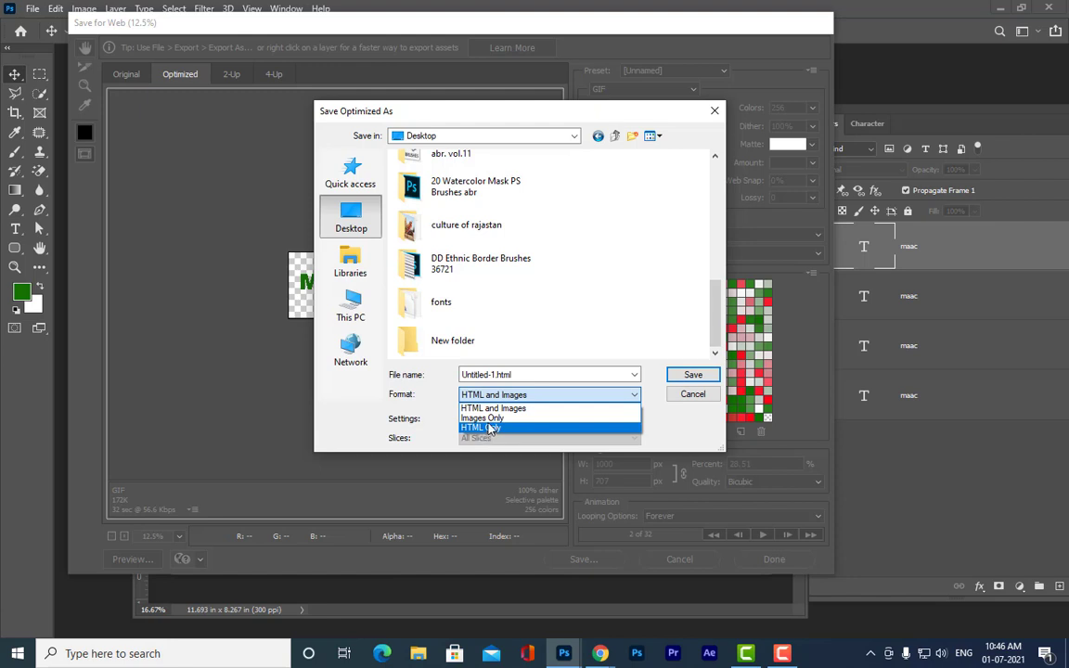
click(487, 418)
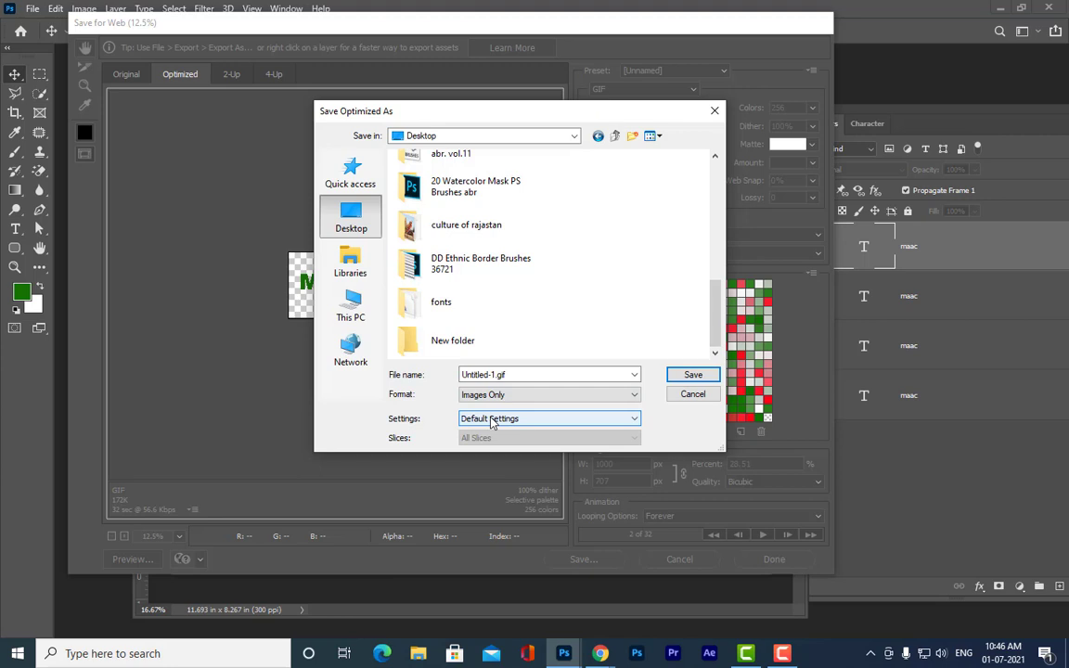
Step: Name the exported file maac and save it to the Desktop
double_click(516, 375)
key(BackSpace)
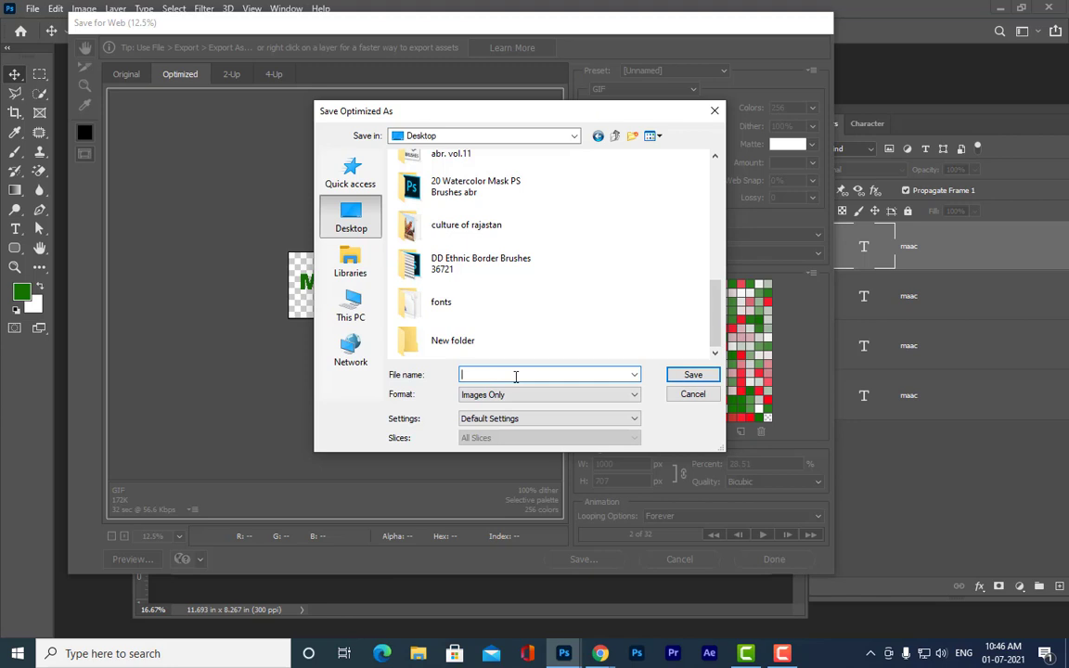
text(d)
key(BackSpace)
text(maac)
drag(542, 119, 595, 76)
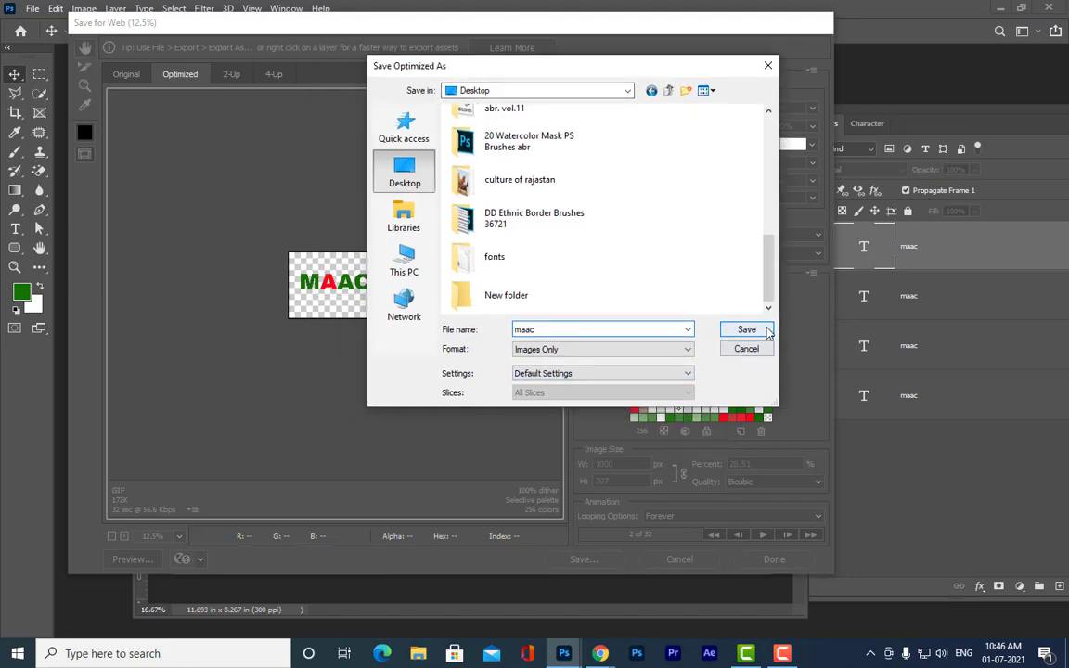
click(744, 330)
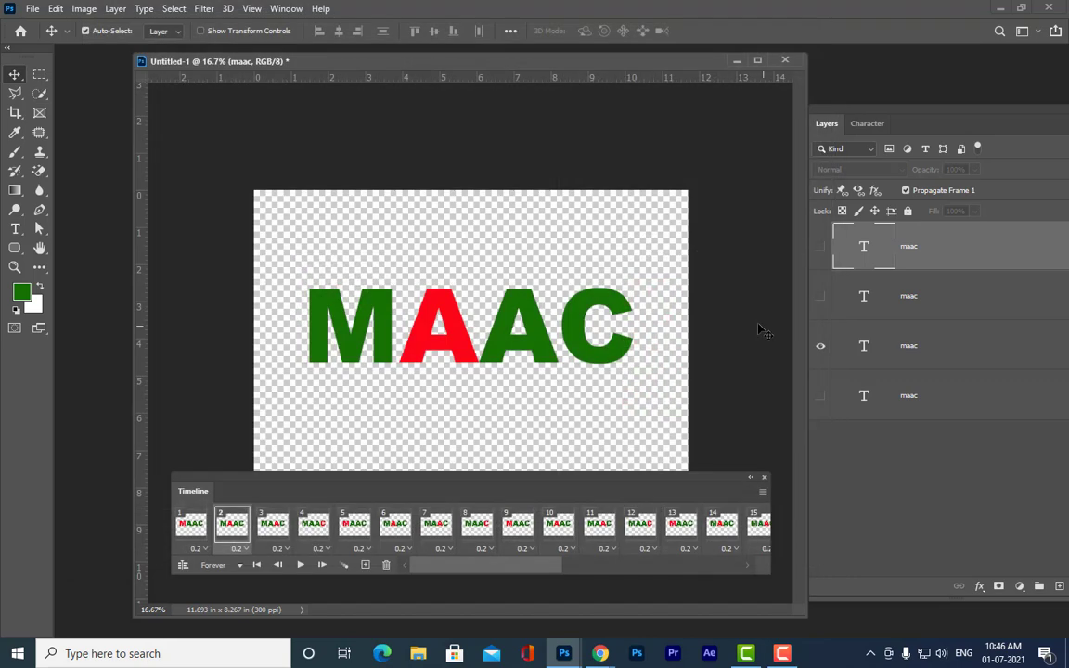
Step: Minimize Photoshop, open the exported maac GIF from the desktop with Photos to watch the animation, and close the viewer
click(1001, 8)
double_click(249, 209)
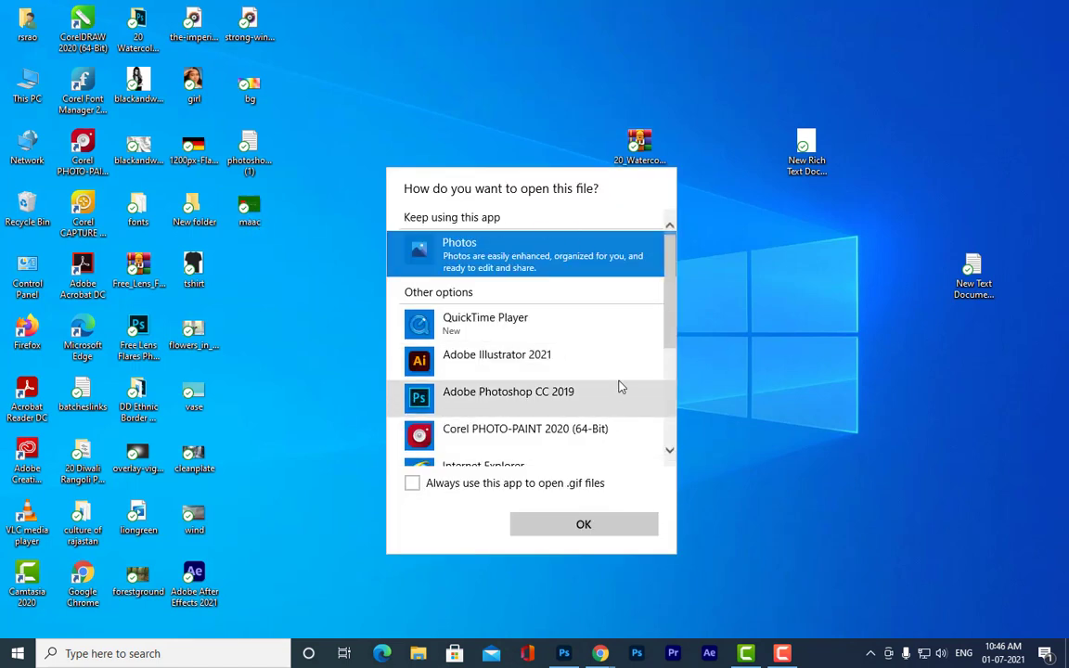
scroll(618, 387, down, 3)
click(248, 316)
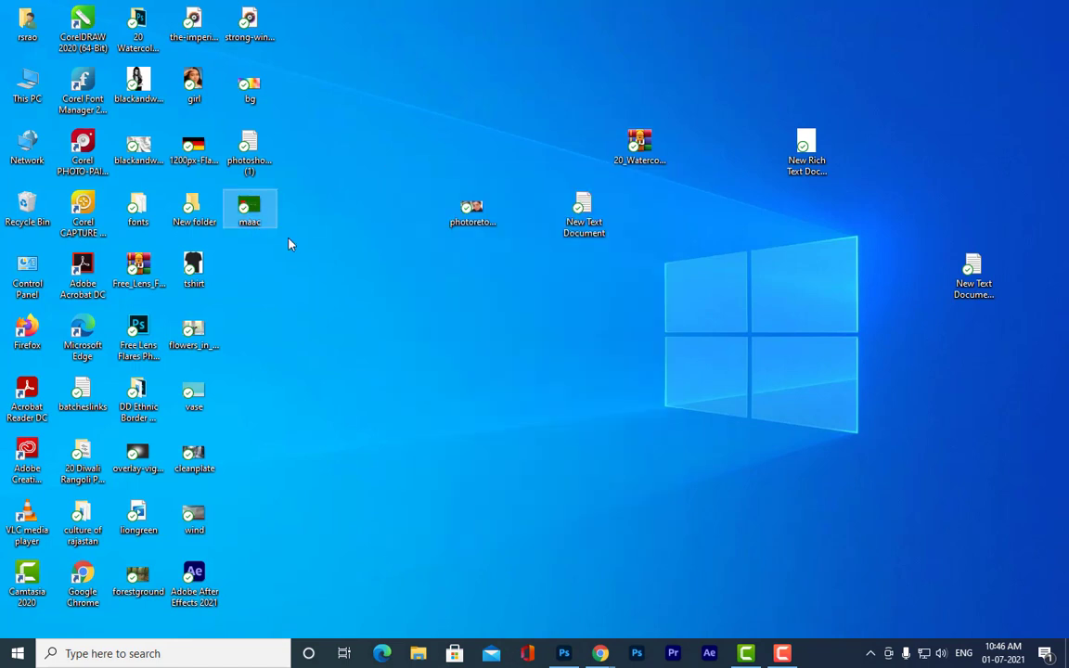
right_click(252, 219)
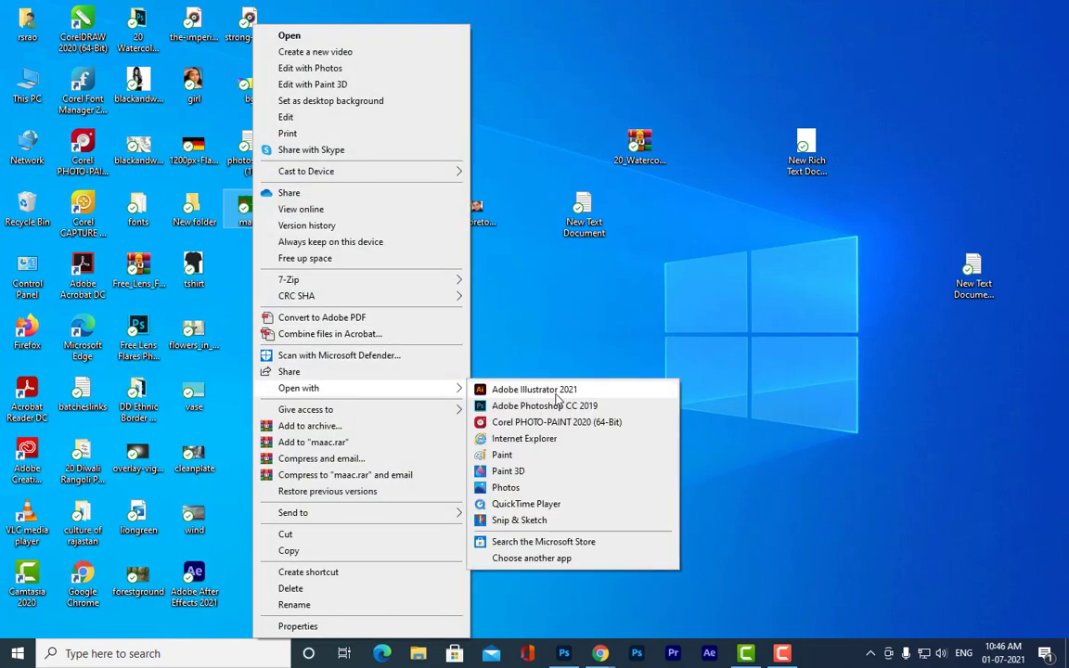
click(527, 492)
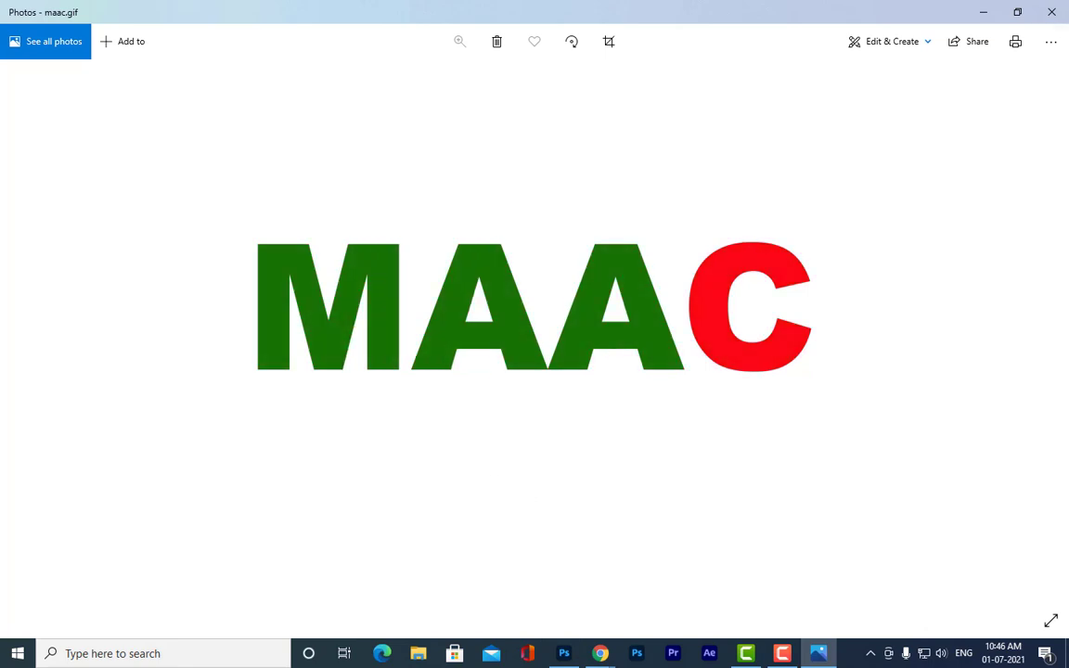
click(1054, 9)
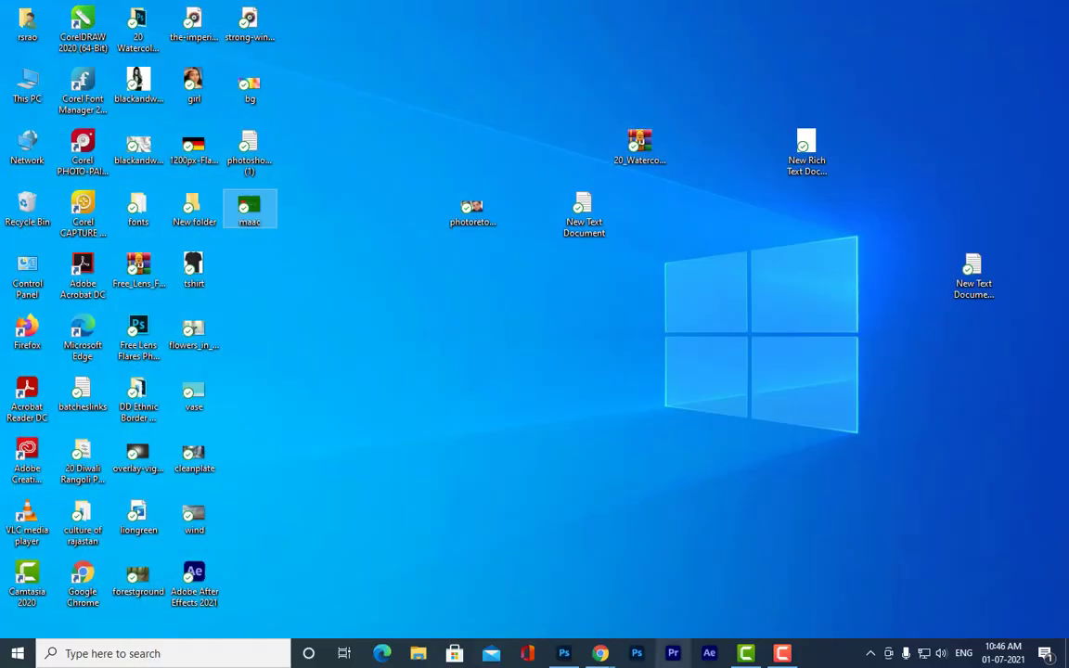
Step: Switch to WhatsApp Web in Chrome and send the maac file from the Desktop as a photo to the TTS 10-12 Photoshop group
click(601, 654)
click(538, 524)
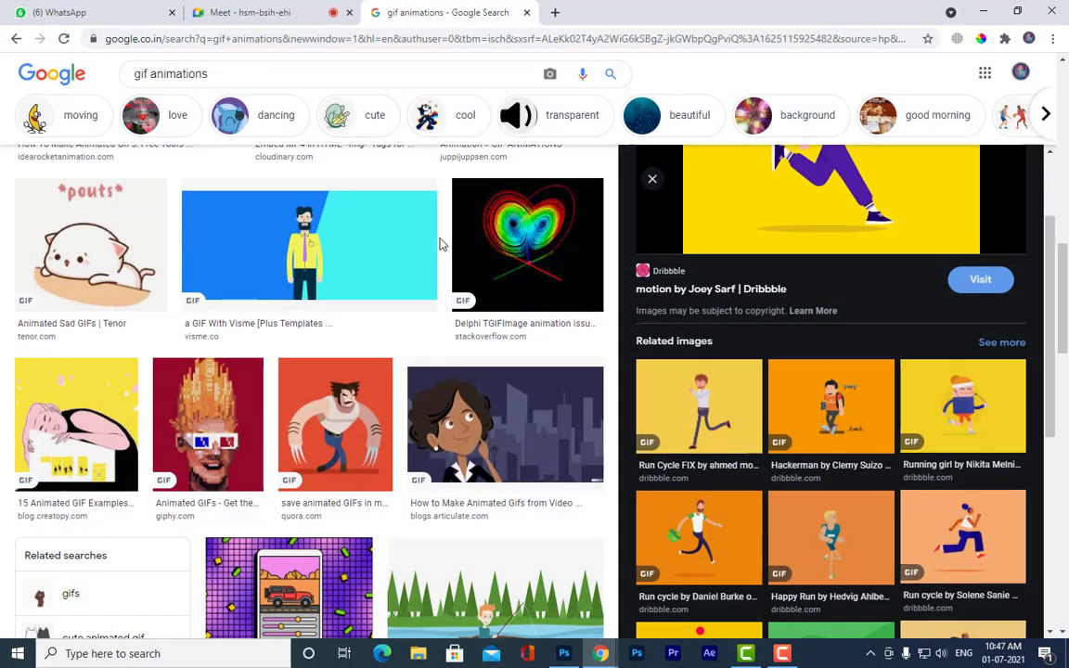
click(101, 11)
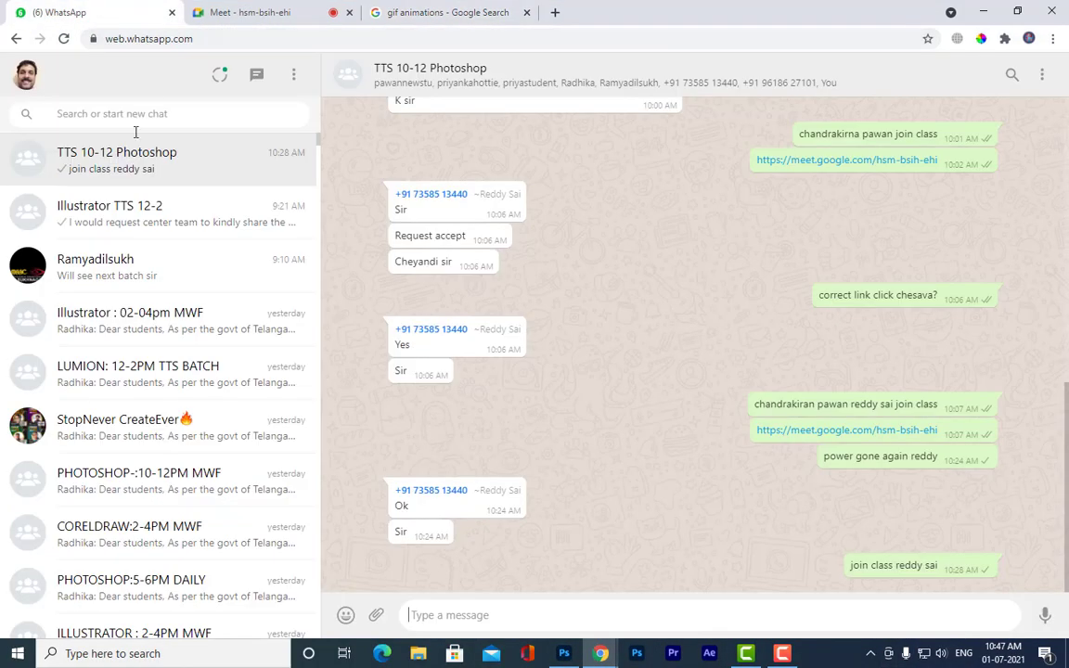
click(376, 615)
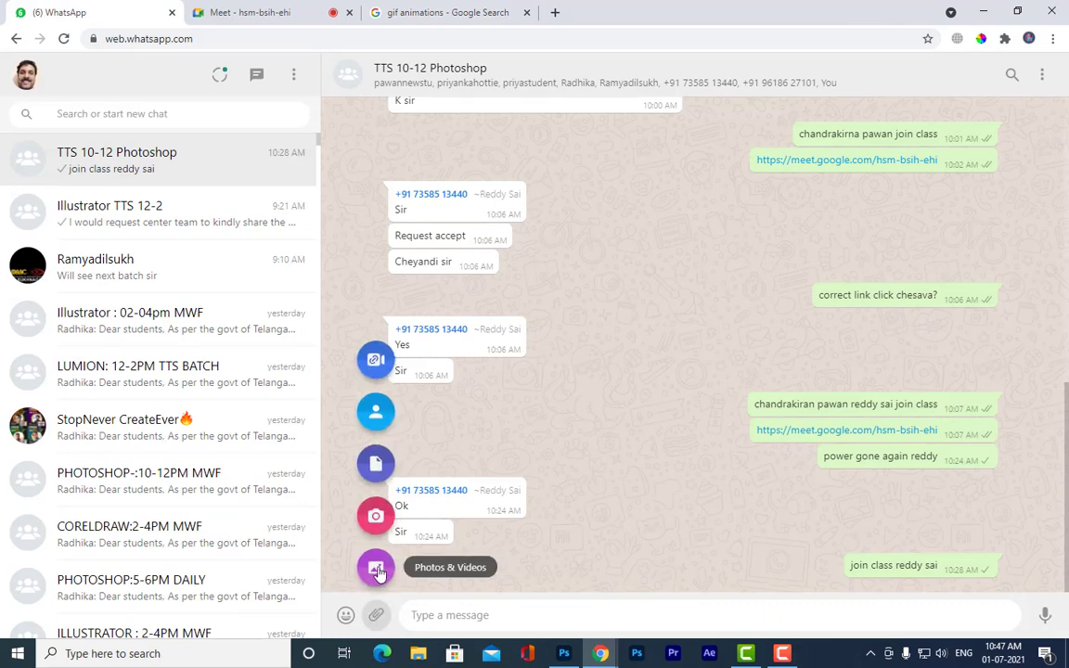
click(377, 569)
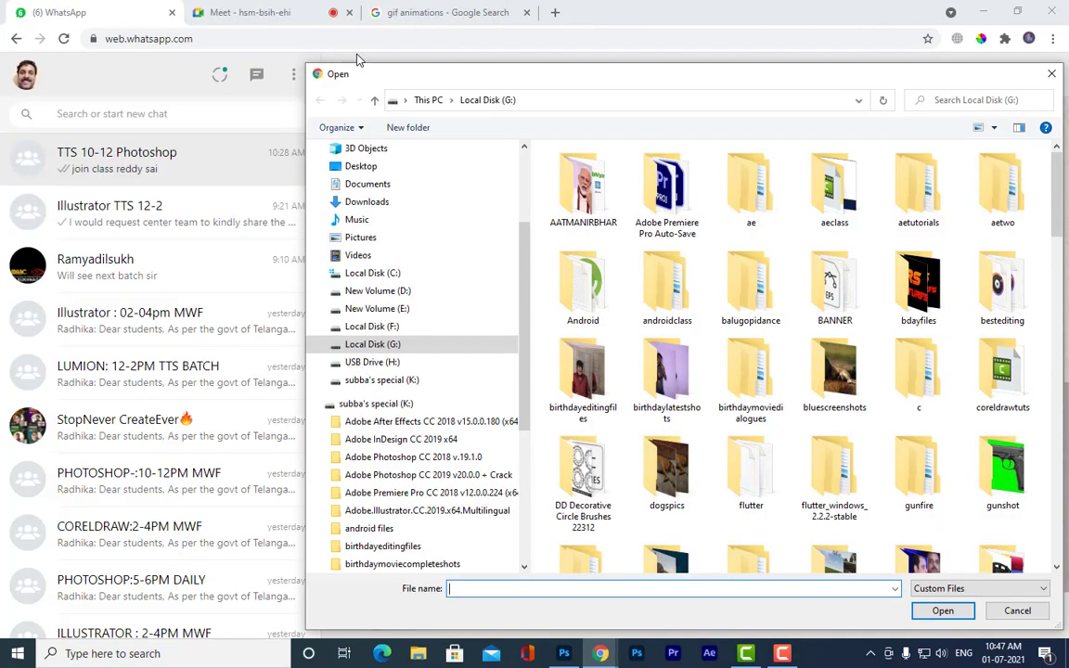
click(356, 165)
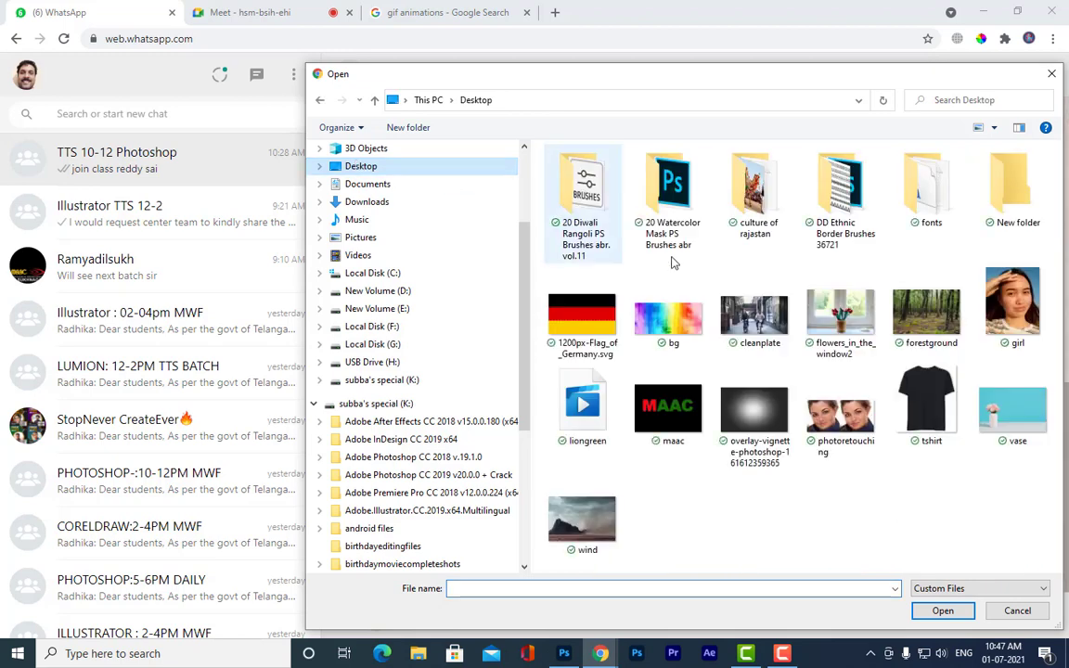
click(681, 446)
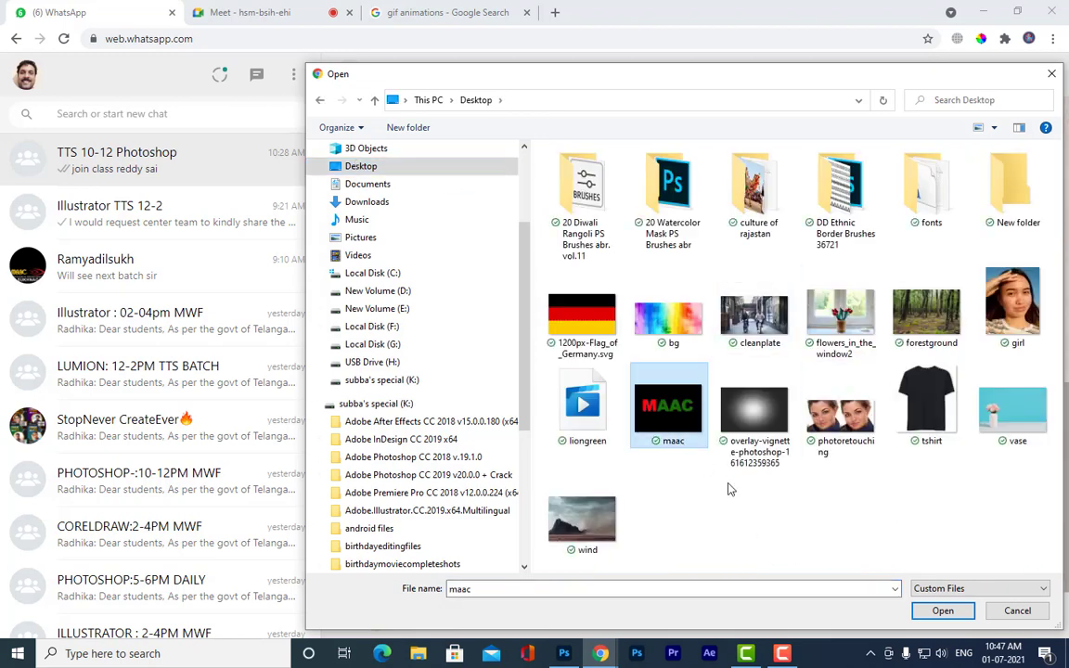
click(926, 612)
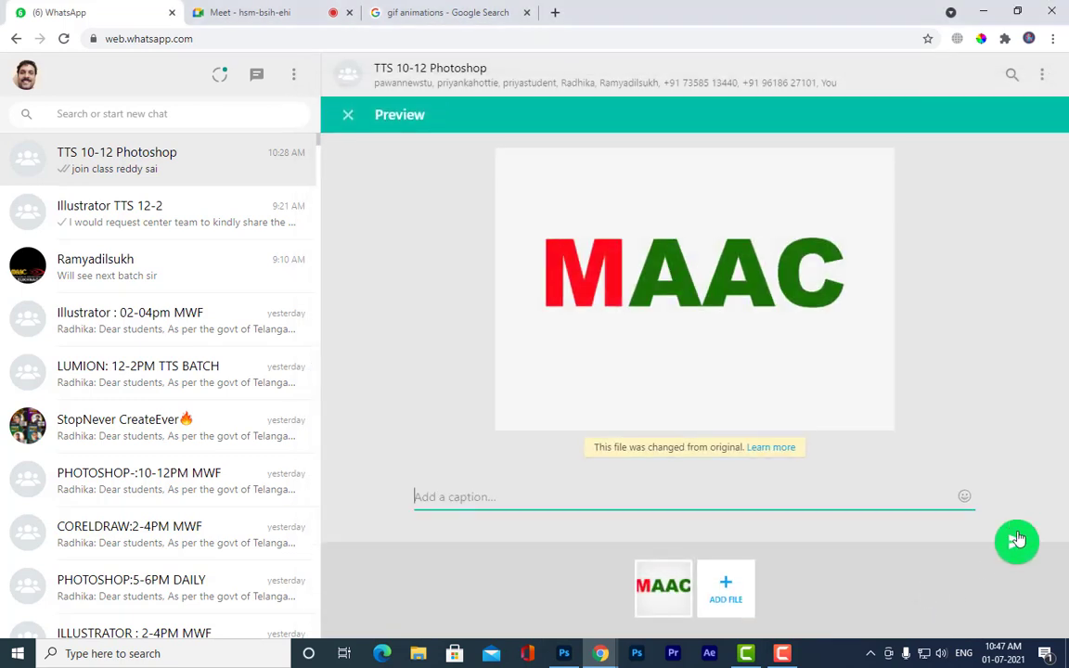
click(1015, 542)
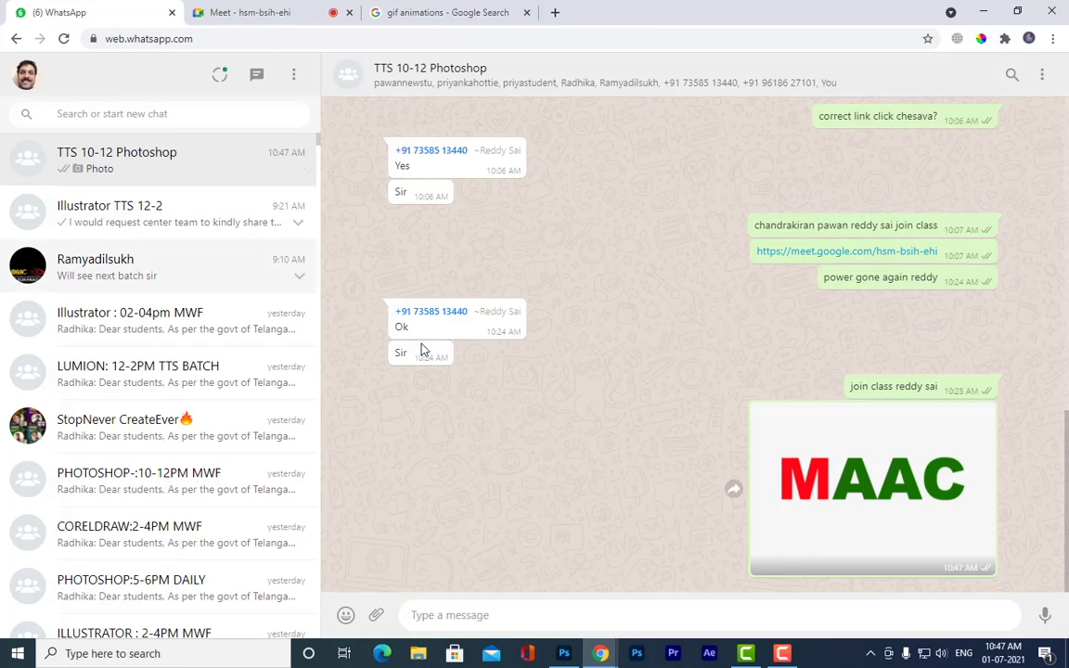
Step: Send maac.gif from the Desktop to the same group chat as a document attachment
click(376, 616)
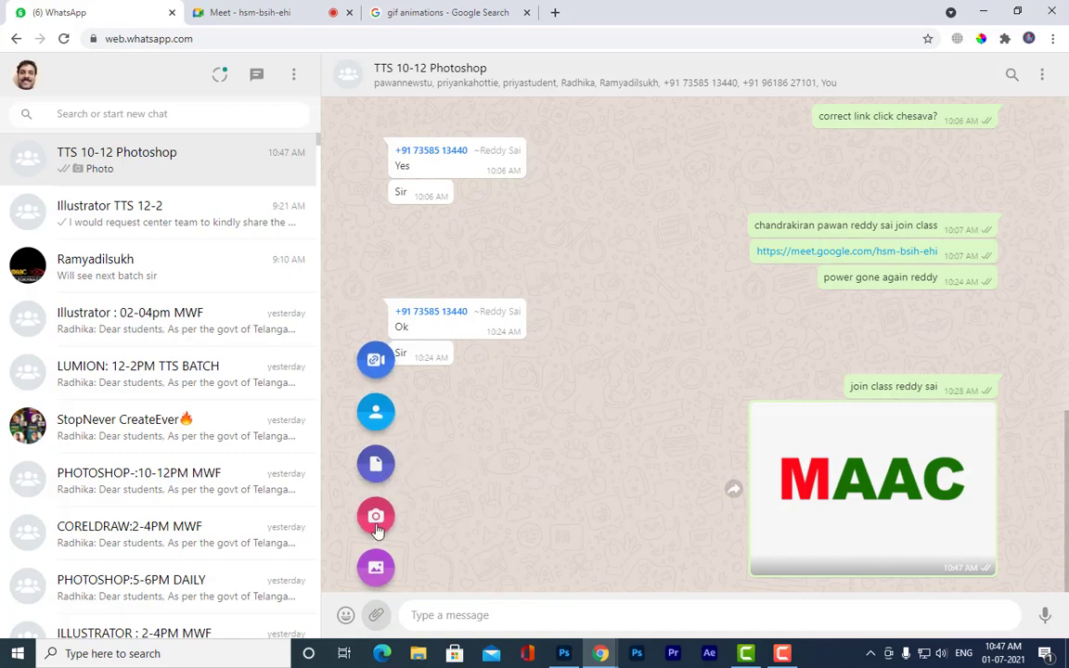
click(376, 464)
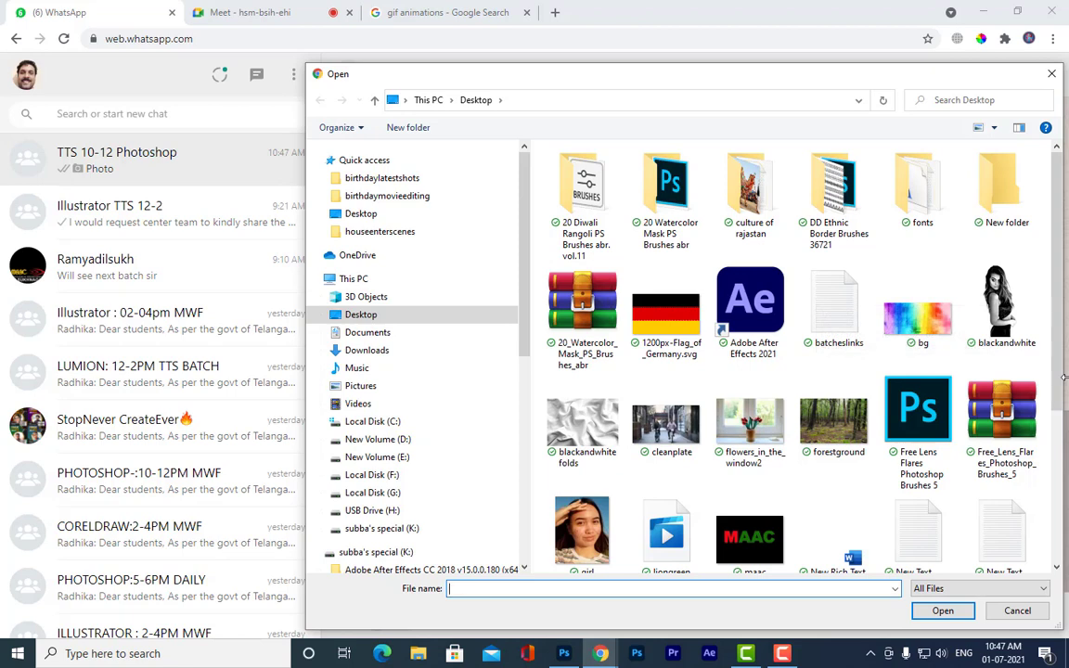
scroll(789, 425, down, 2)
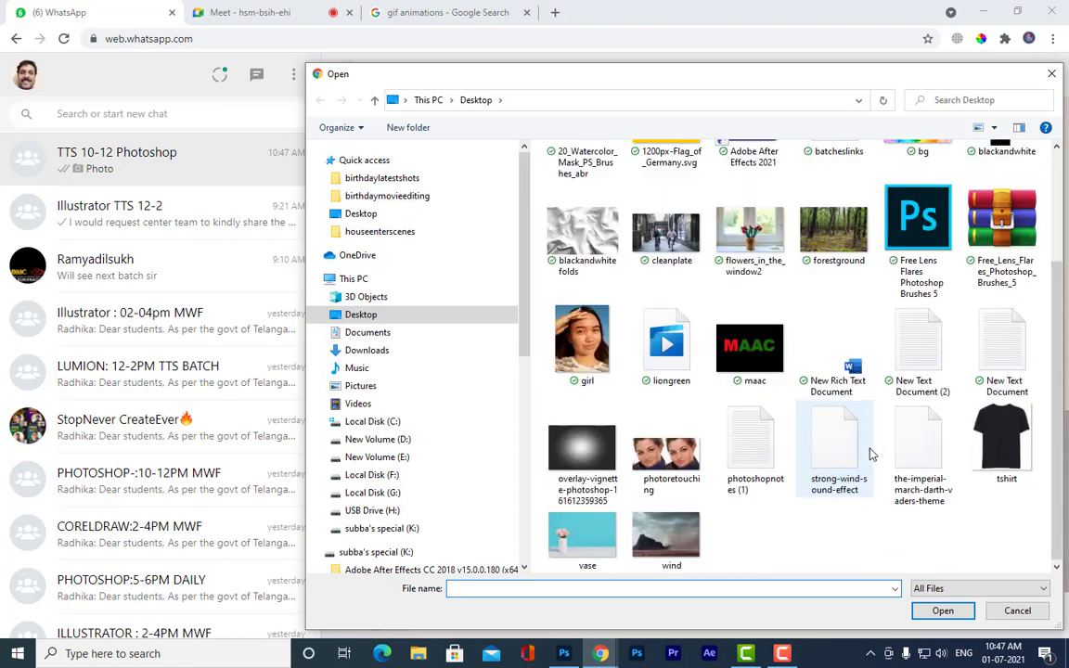
click(757, 350)
click(942, 611)
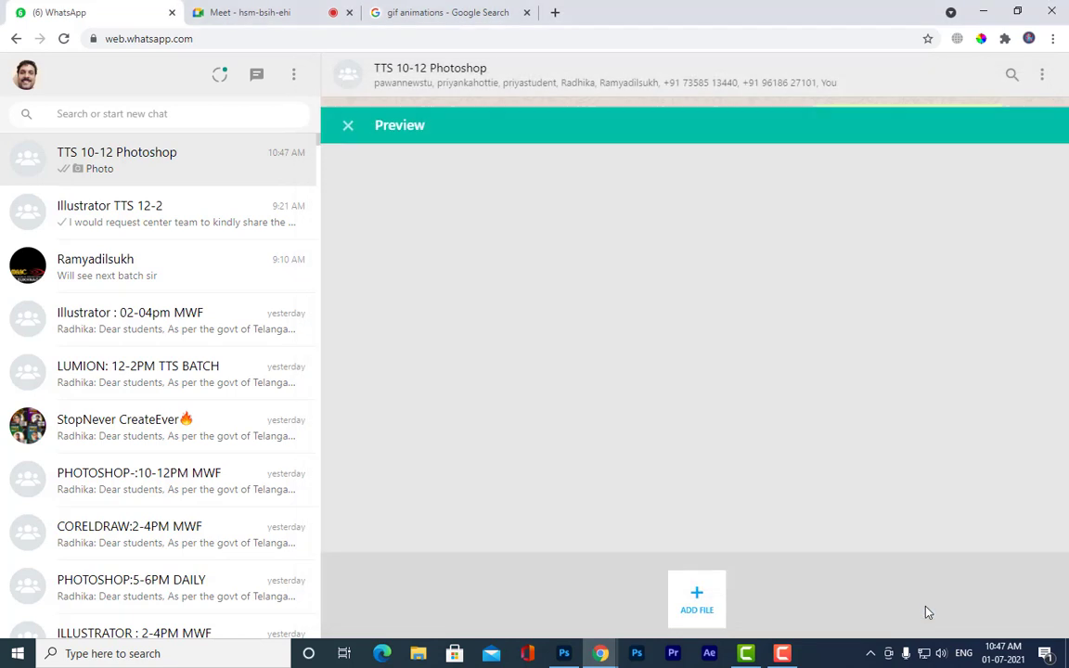
click(1021, 542)
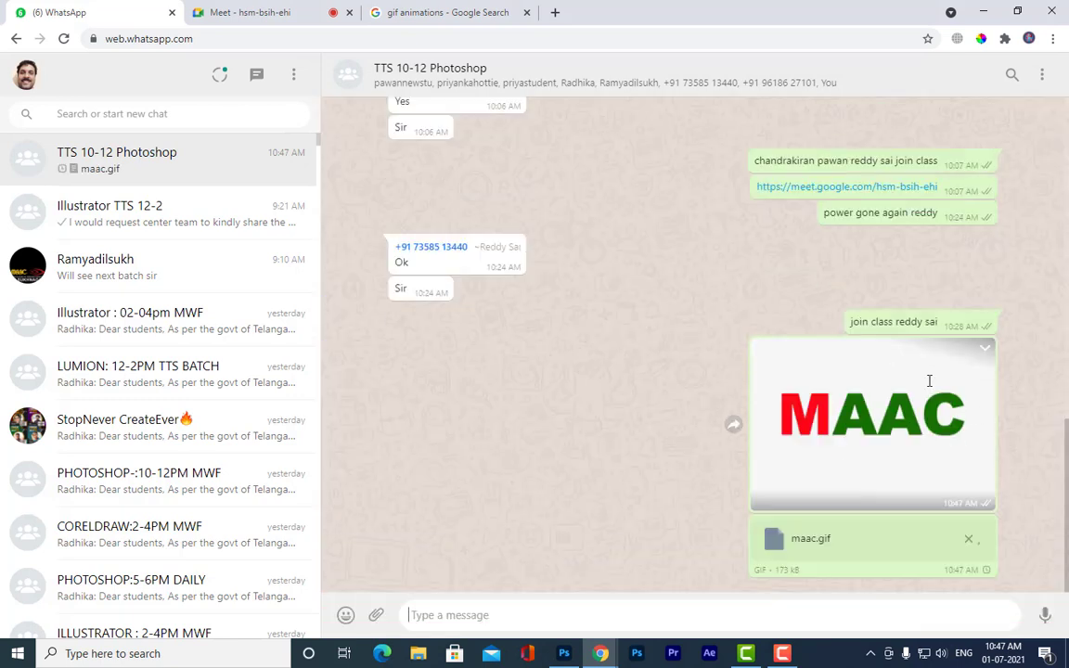
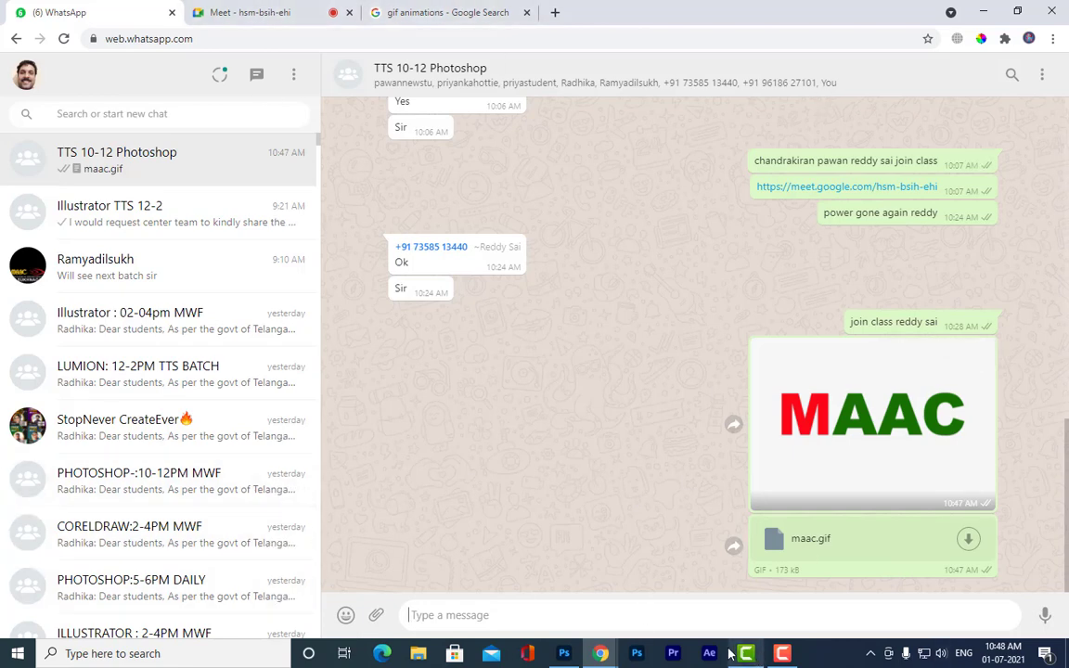
Step: Switch back to Photoshop, reposition the document window and Timeline panel, and review the animation's final frames
mouse_move(564, 653)
click(556, 600)
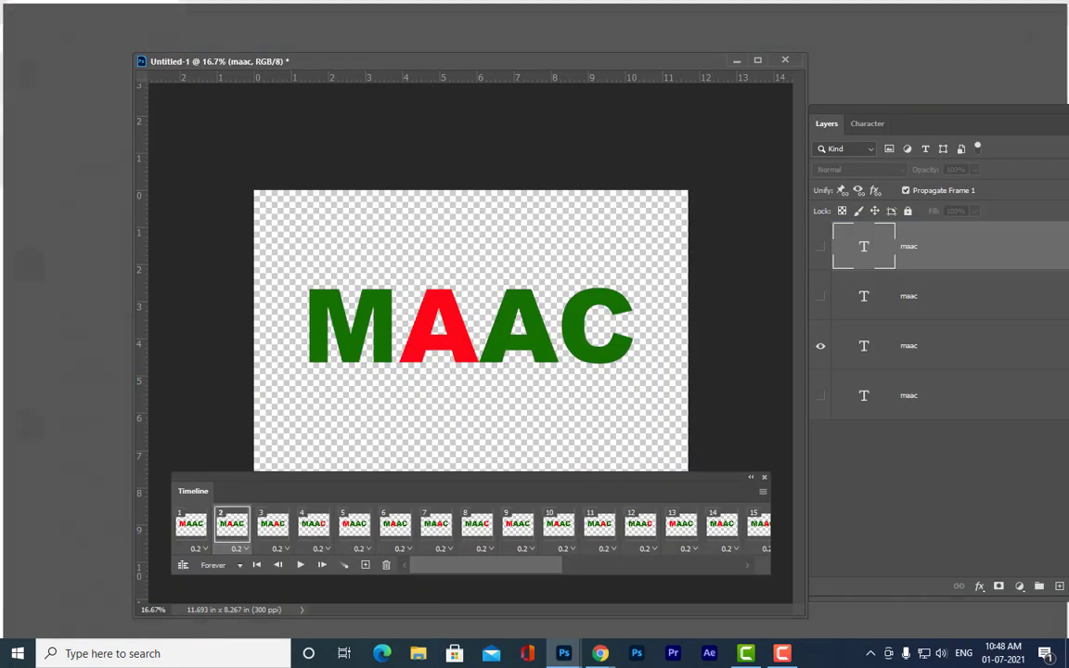
drag(466, 67, 436, 74)
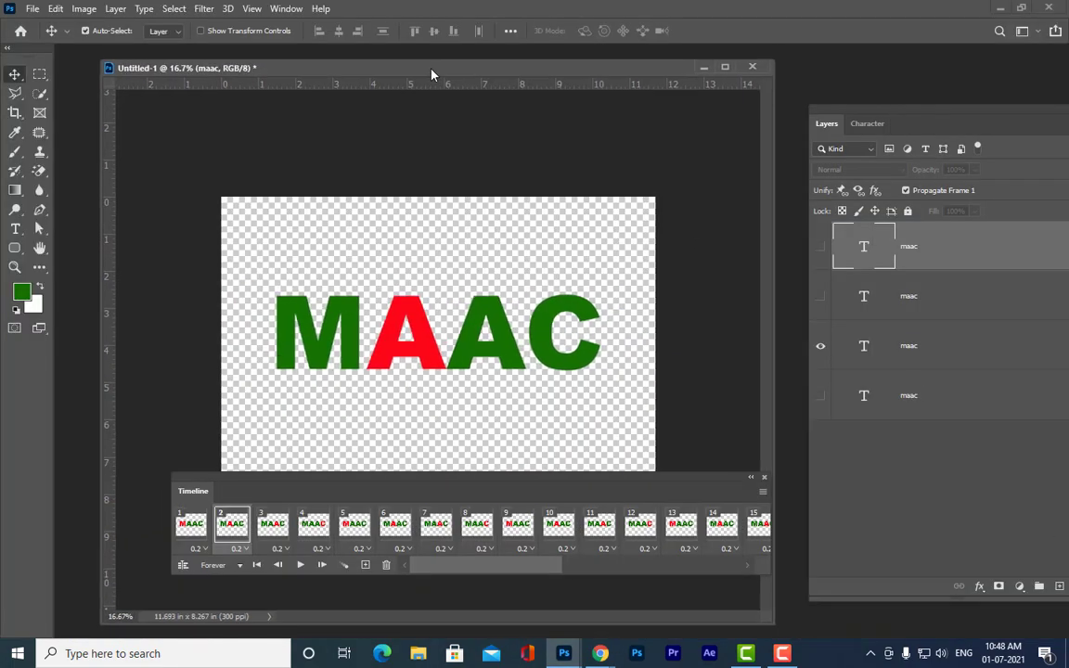
drag(544, 486, 522, 496)
drag(497, 579, 740, 585)
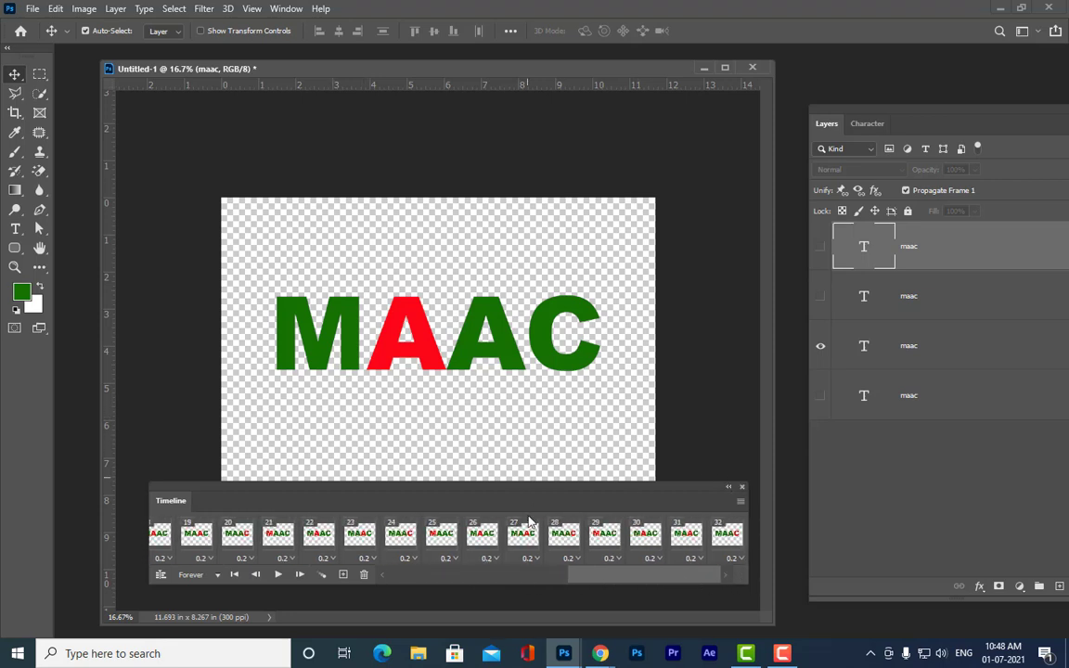
drag(523, 495, 534, 463)
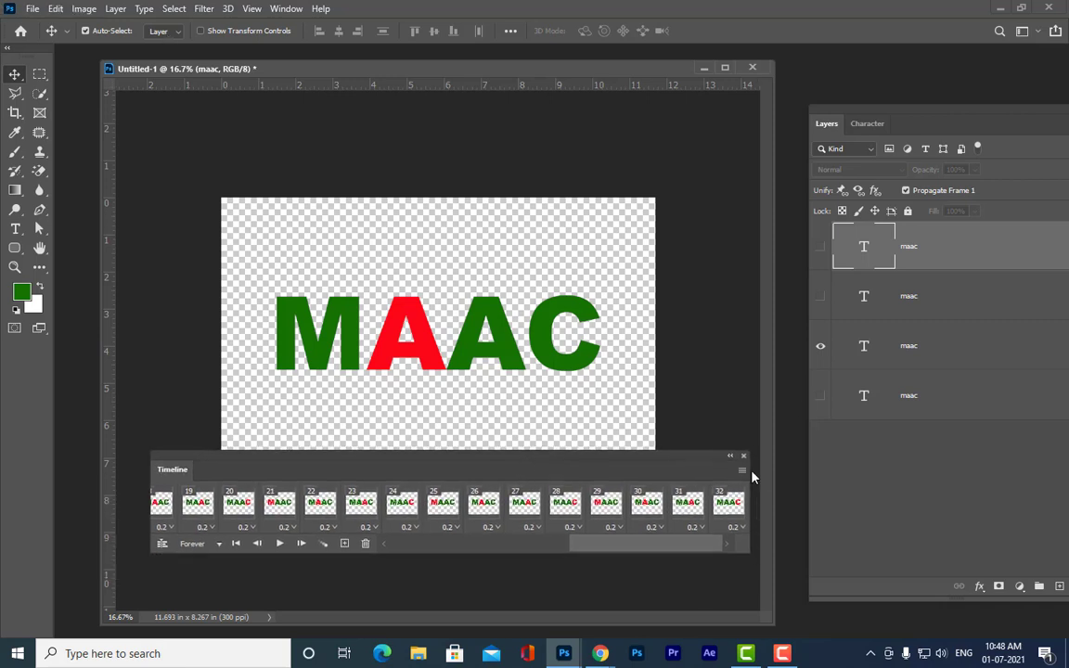
mouse_move(647, 467)
mouse_down()
mouse_move(620, 513)
mouse_move(627, 473)
mouse_up()
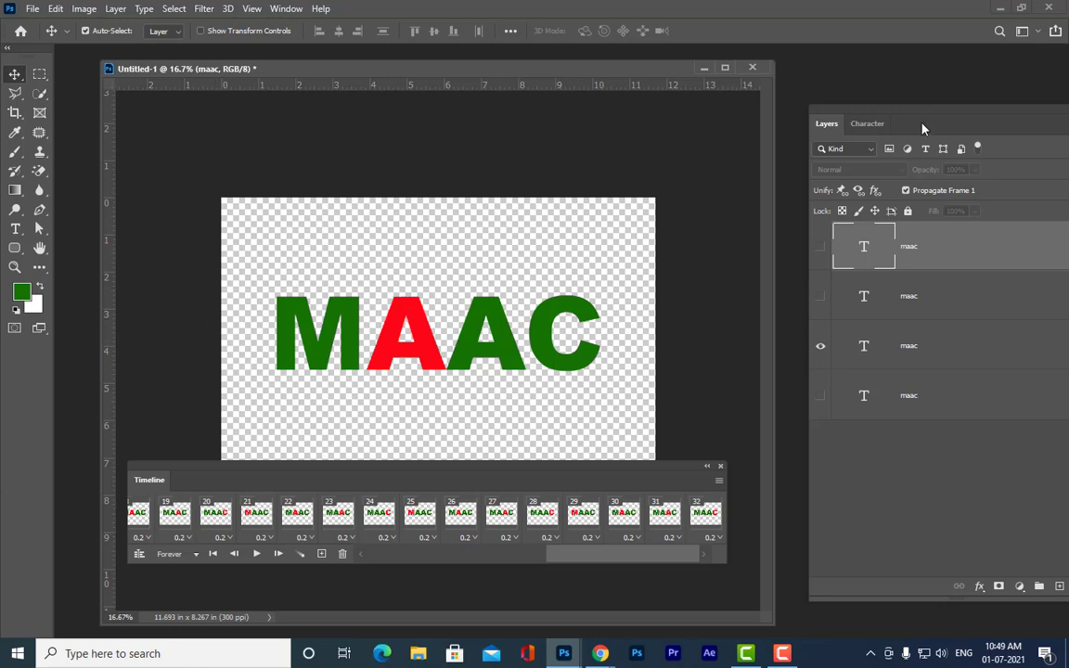
drag(312, 69, 331, 73)
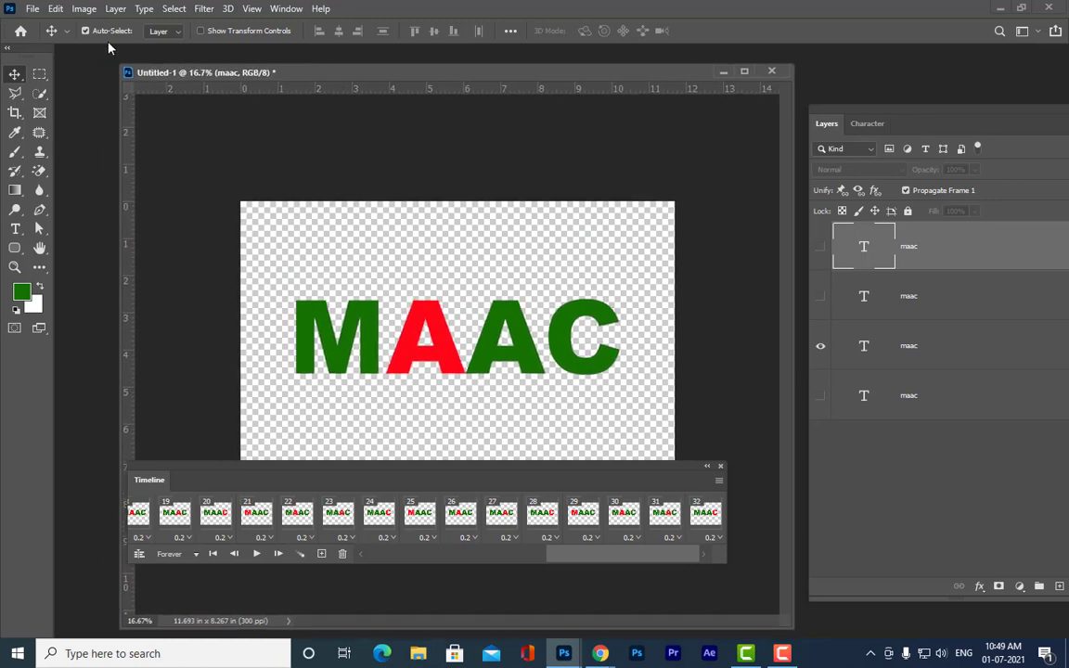
click(31, 9)
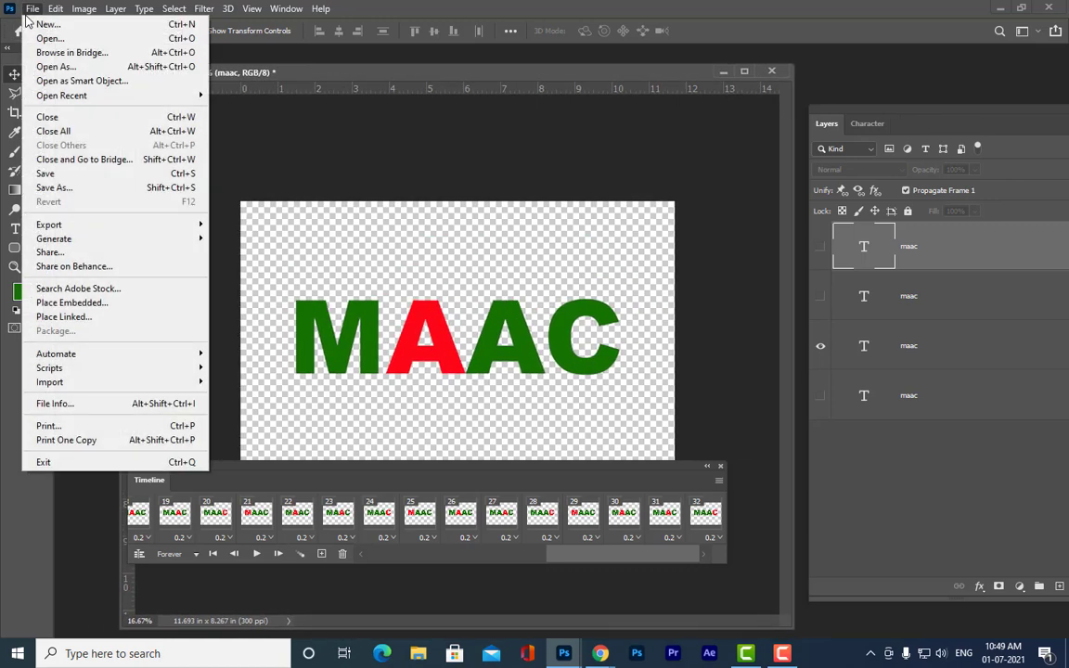
click(74, 187)
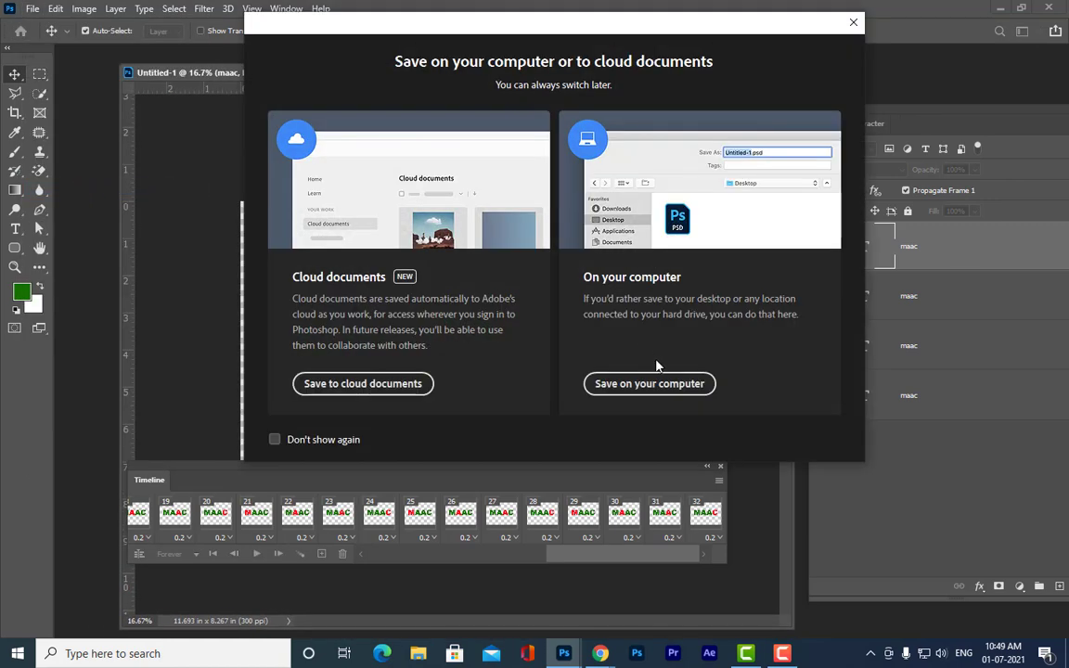
click(854, 21)
click(31, 8)
mouse_move(66, 225)
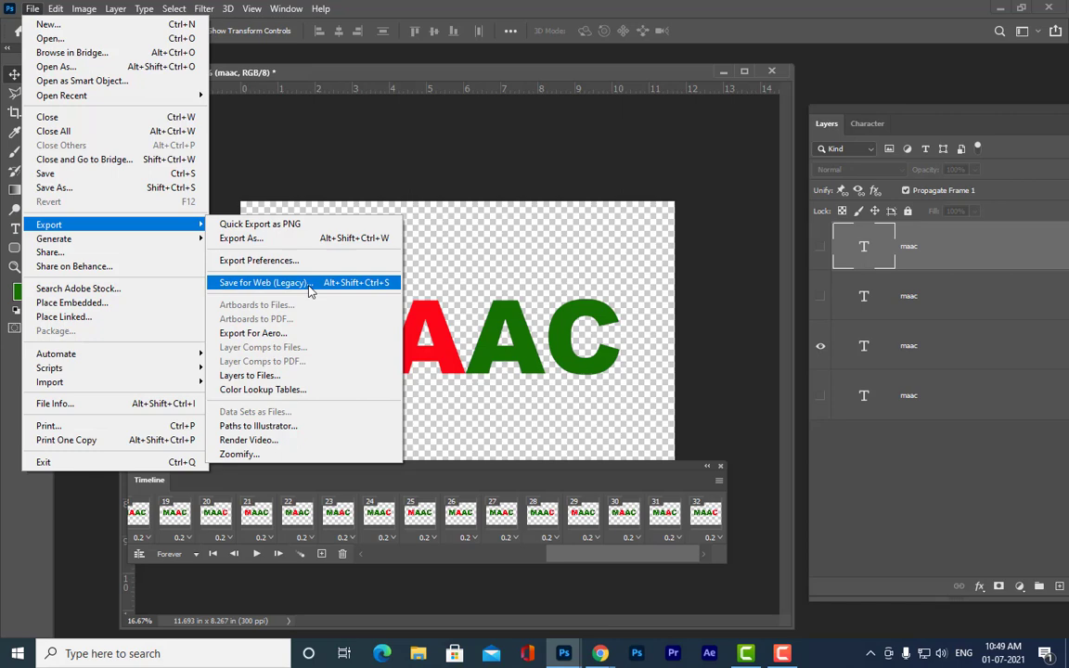
Step: Save a copy of the document to the computer's Desktop as a GIF named newmaac, with the Exact palette and transparency
click(71, 196)
click(610, 386)
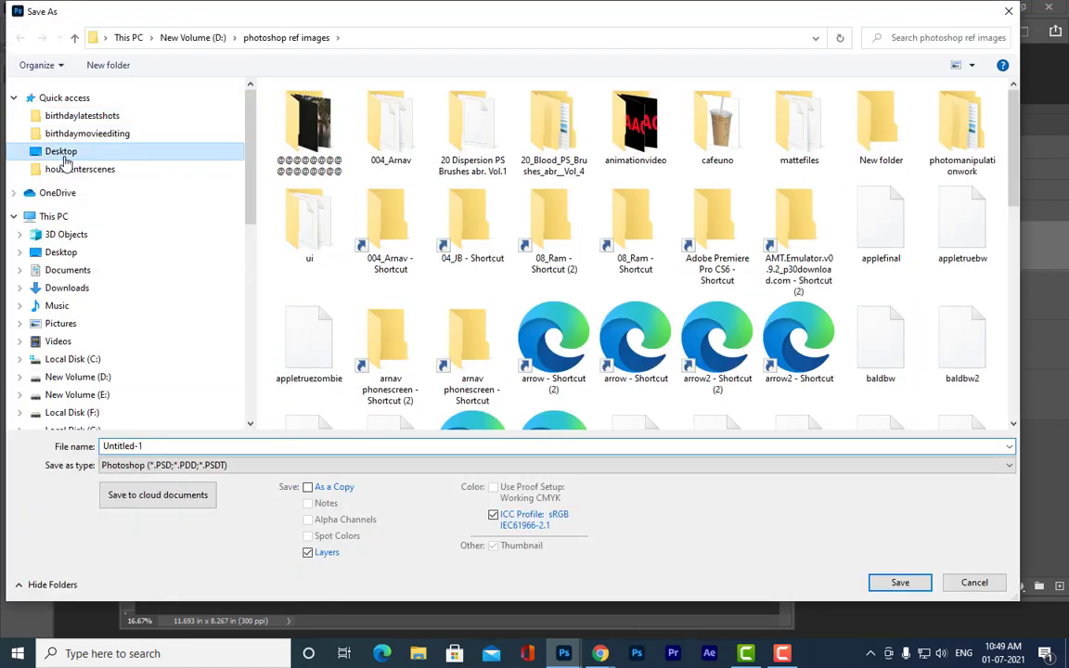
click(63, 154)
click(246, 449)
click(227, 466)
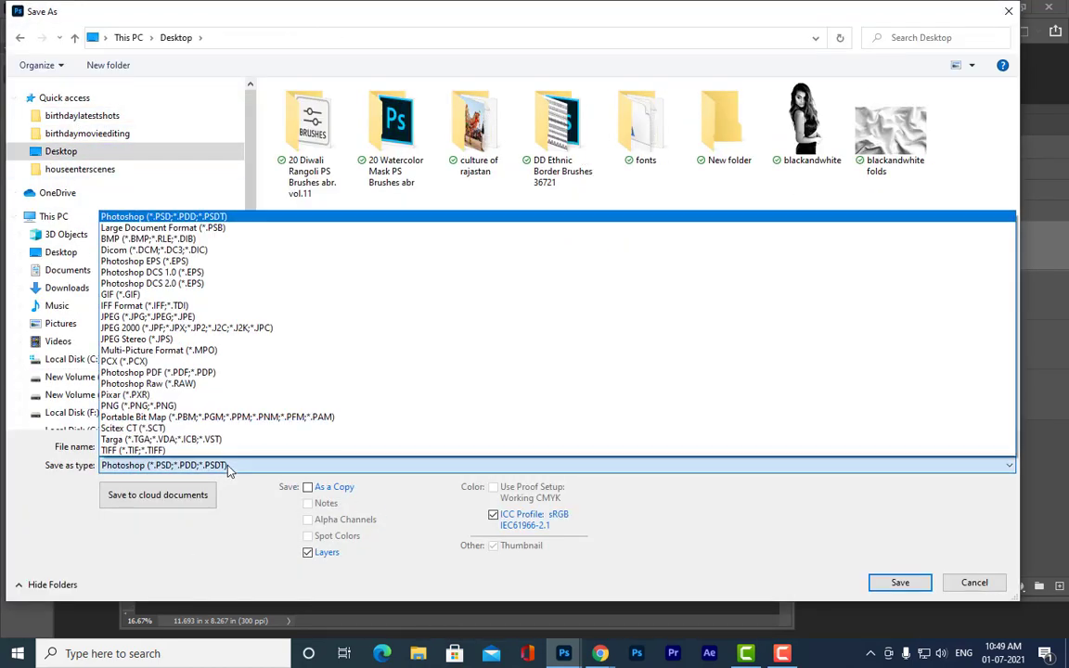
click(121, 295)
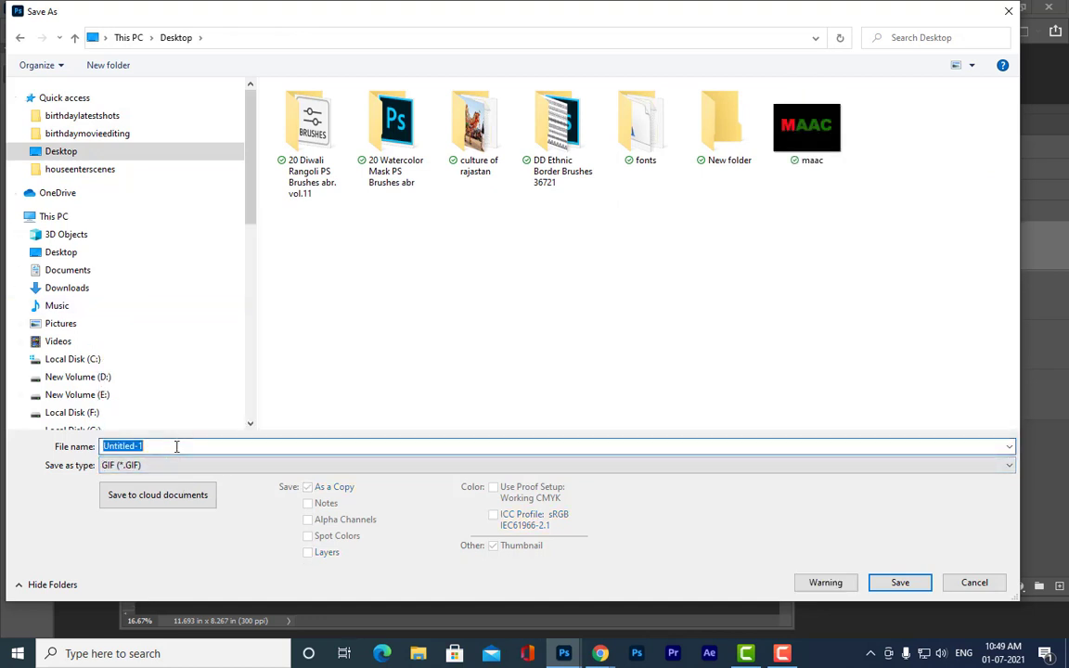
text(new)
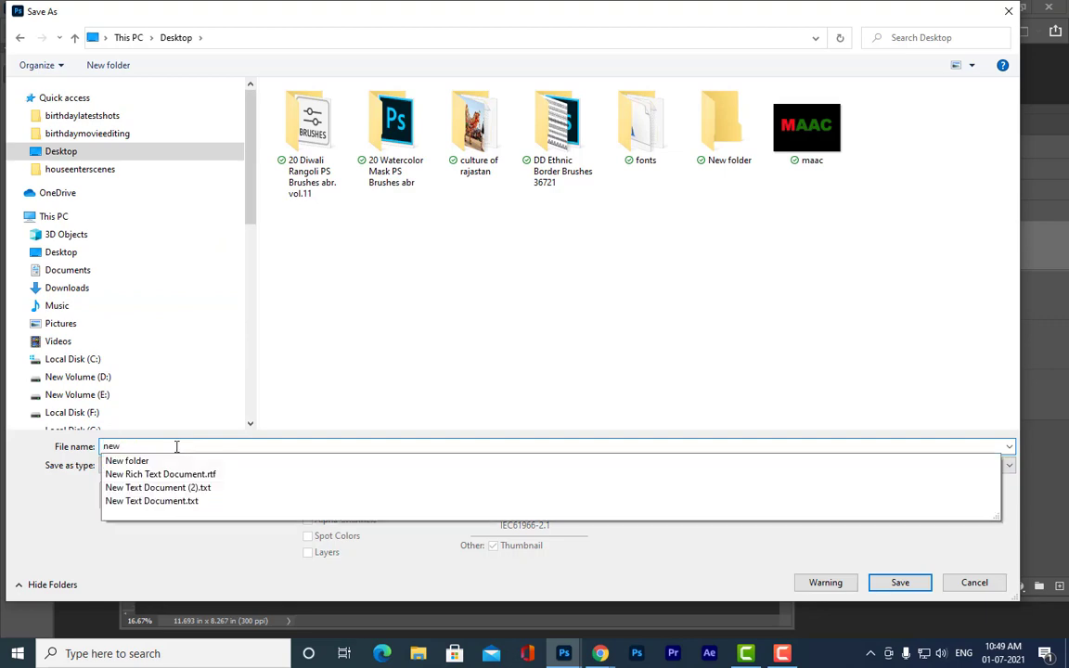
text(maac)
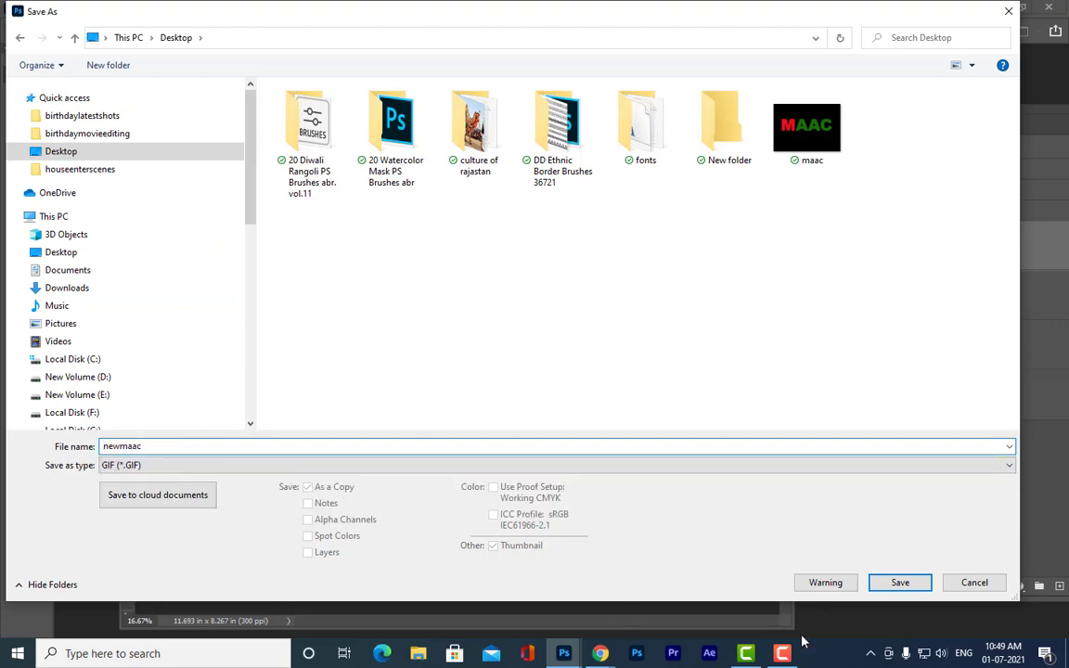
click(897, 582)
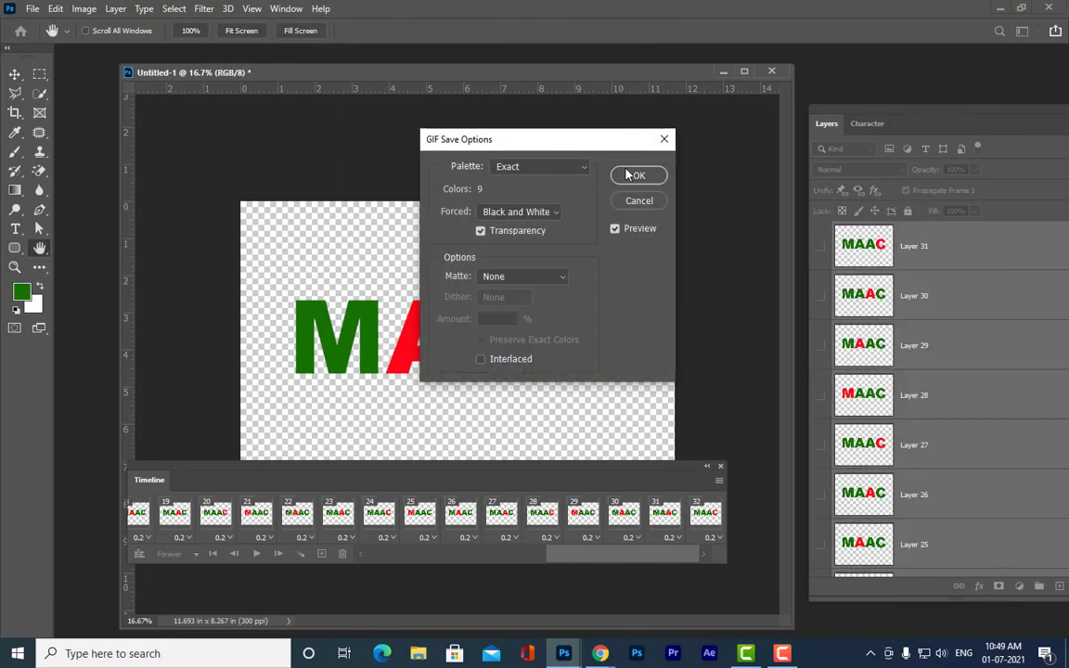
click(630, 176)
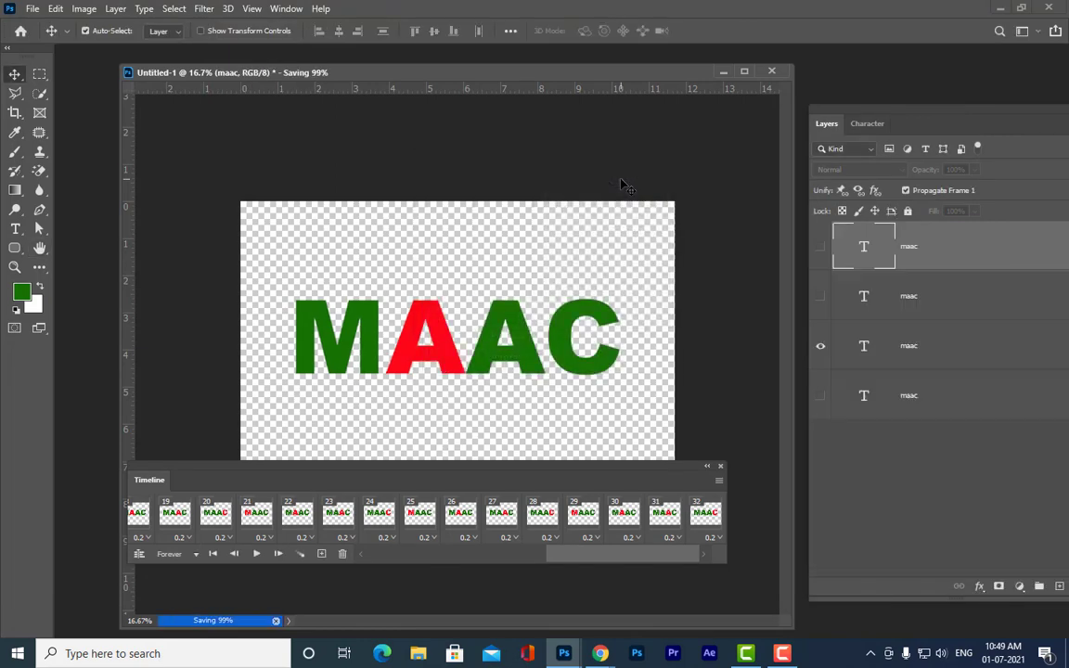
Step: Minimize Photoshop and Chrome, open the newmaac GIF from the desktop with Photos to check its animation, and close the viewer
click(1000, 9)
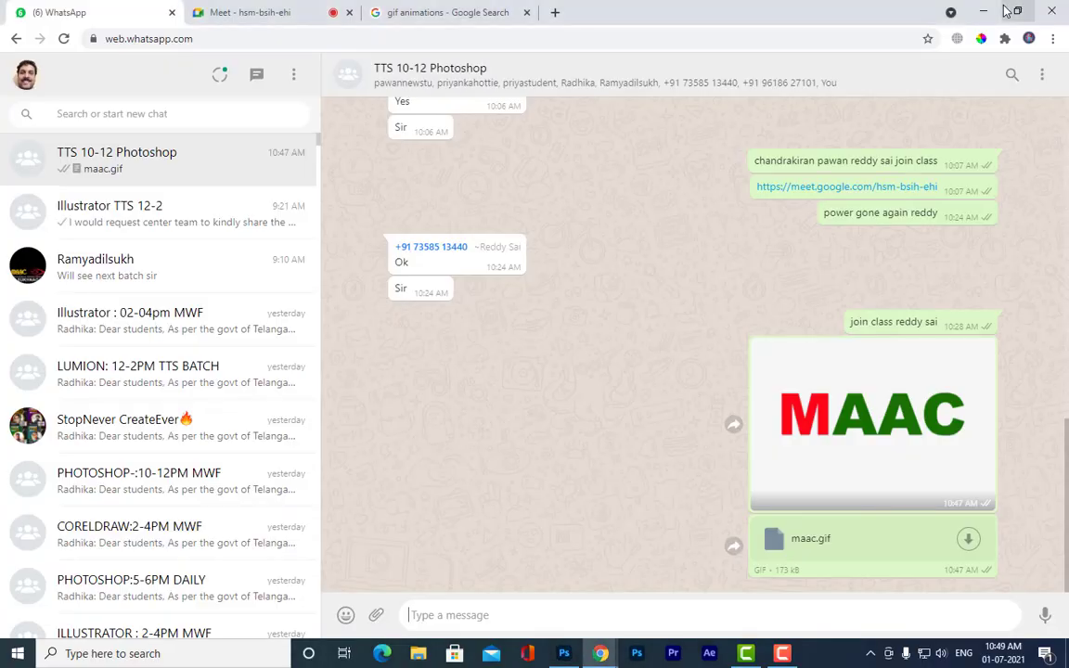
click(983, 11)
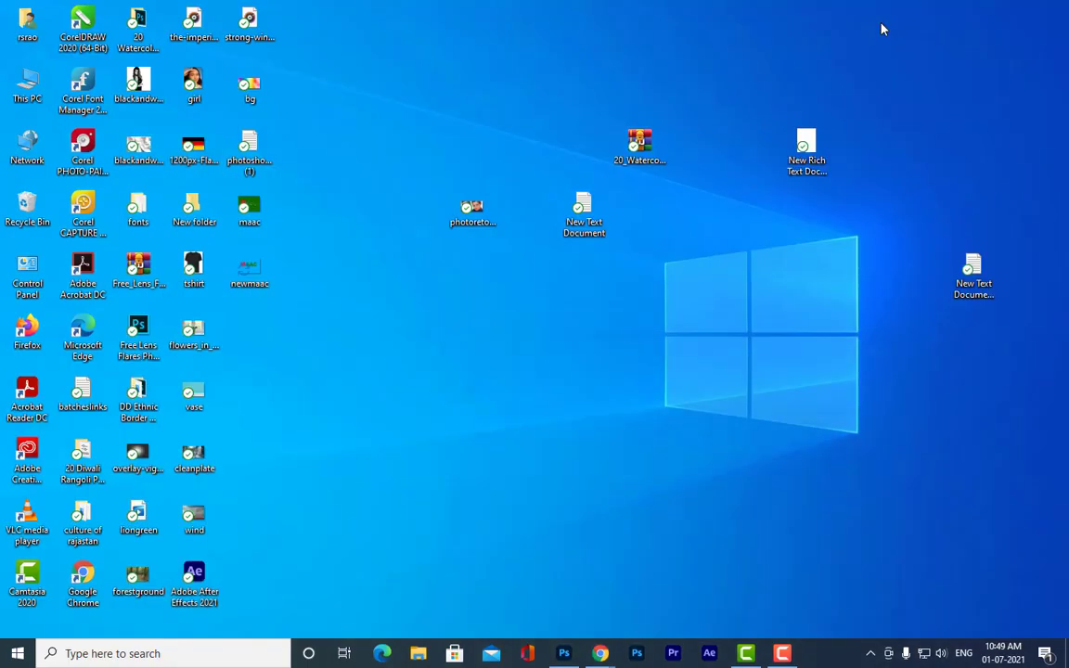
double_click(247, 276)
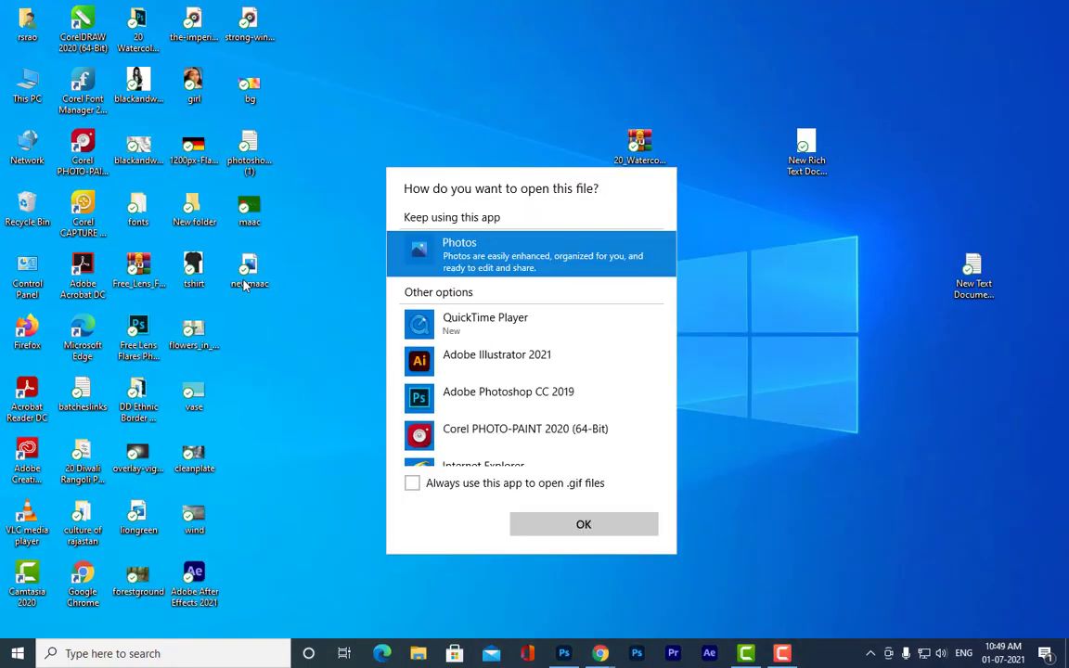
click(588, 529)
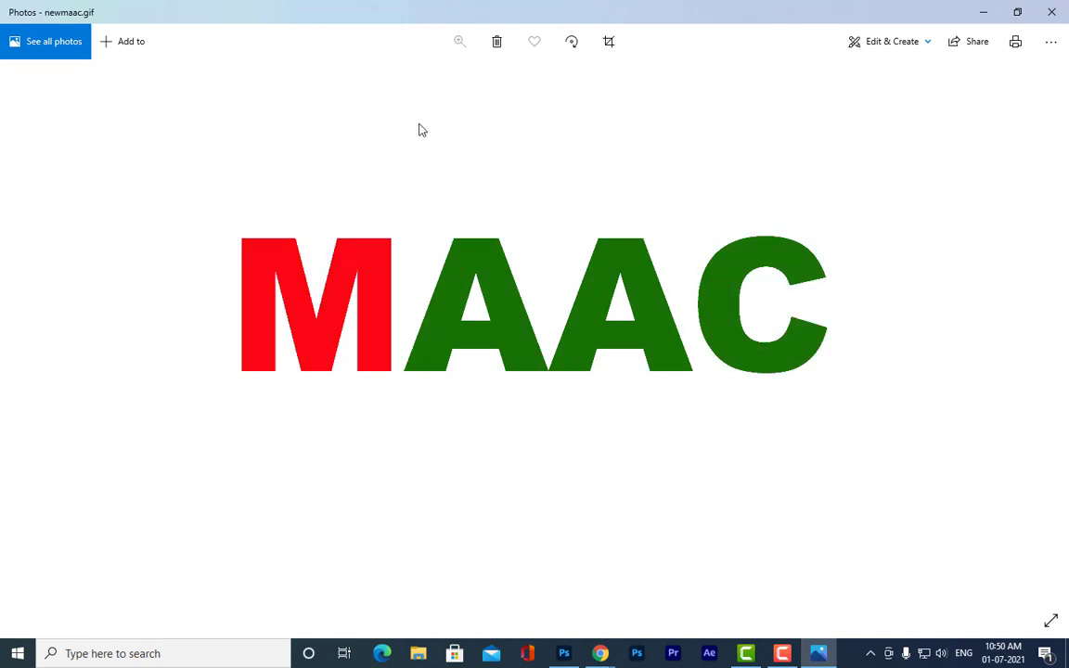
click(1052, 12)
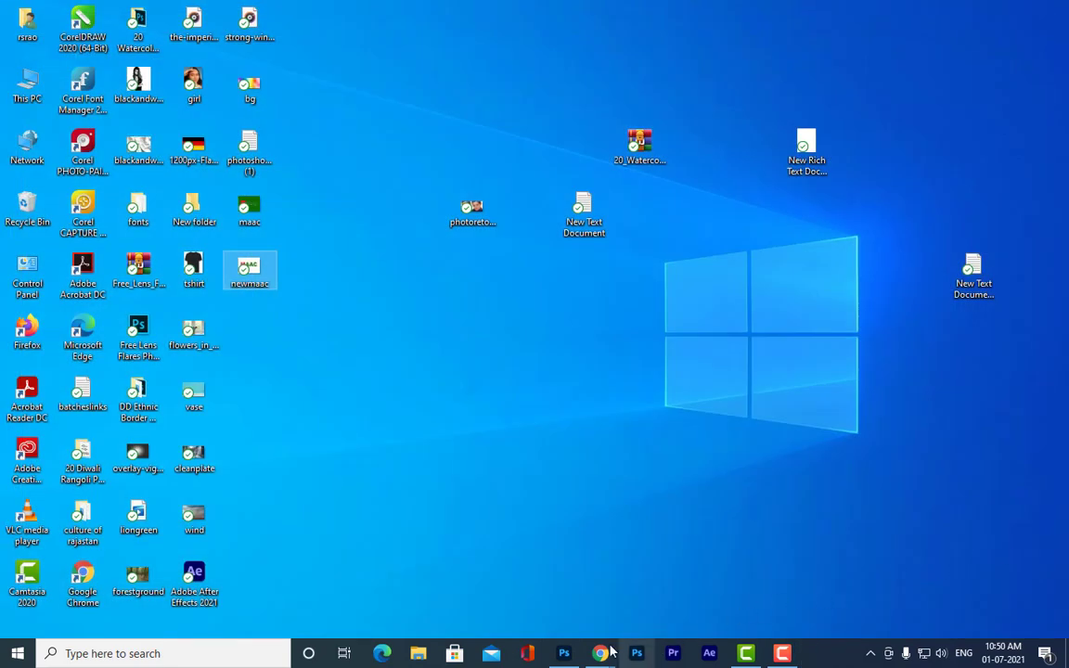
Step: Switch back to Photoshop, close the Timeline panel, and close the MAAC document without saving it
click(564, 654)
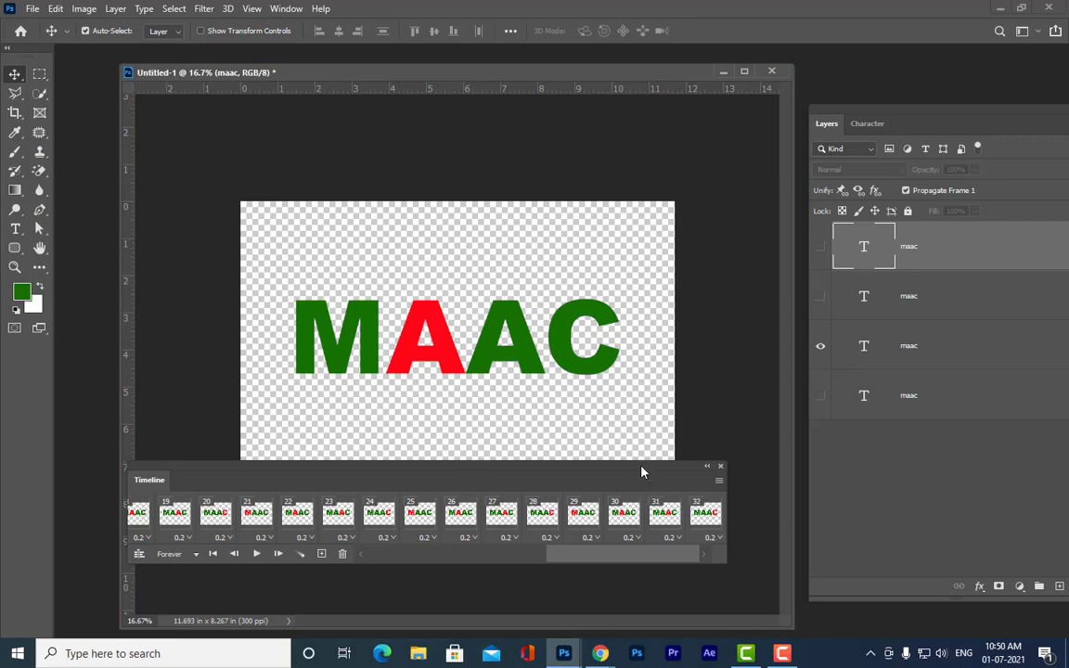
drag(641, 472, 650, 386)
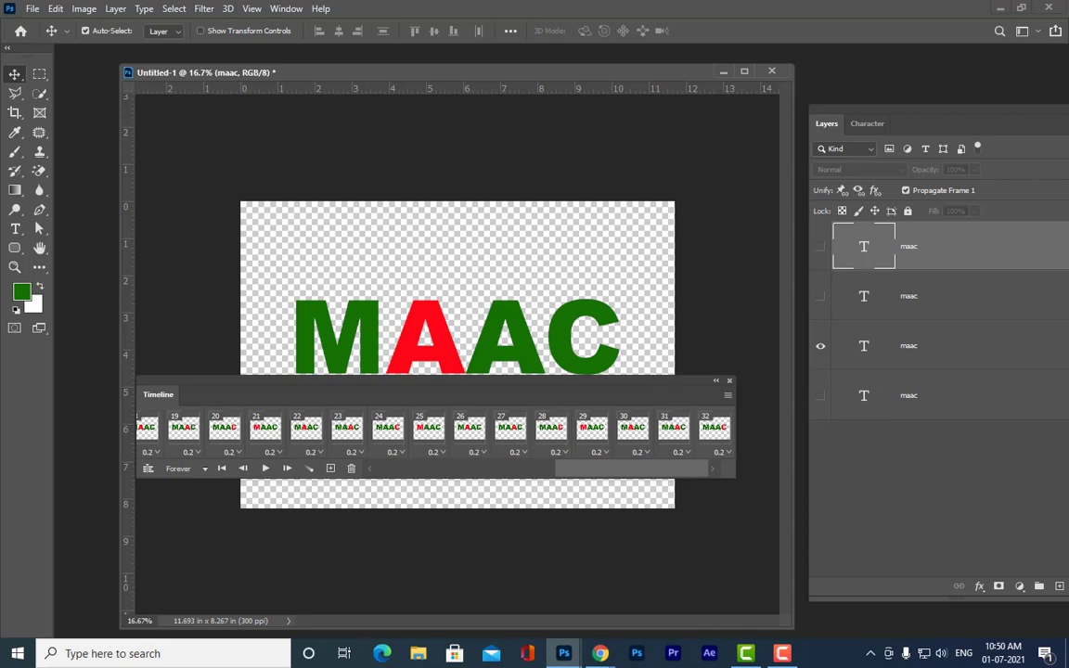
click(730, 381)
drag(685, 78, 669, 150)
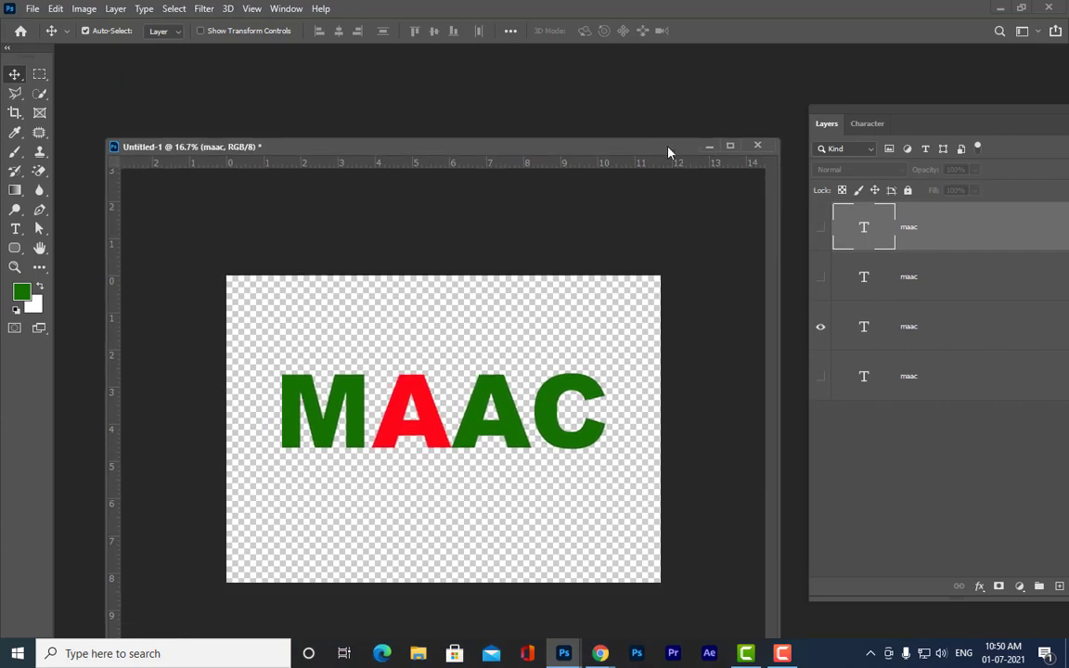
click(759, 148)
click(534, 247)
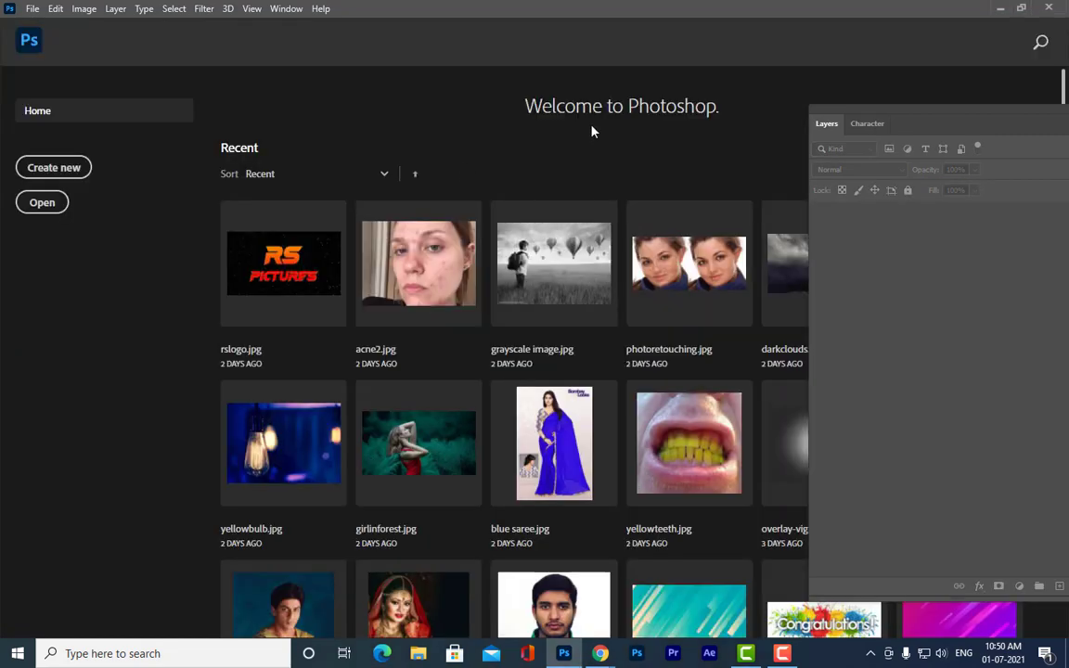
Step: Bring up the dialog for opening a file and go to the photoshop ref images folder on New Volume (D:)
key(ctrl+o)
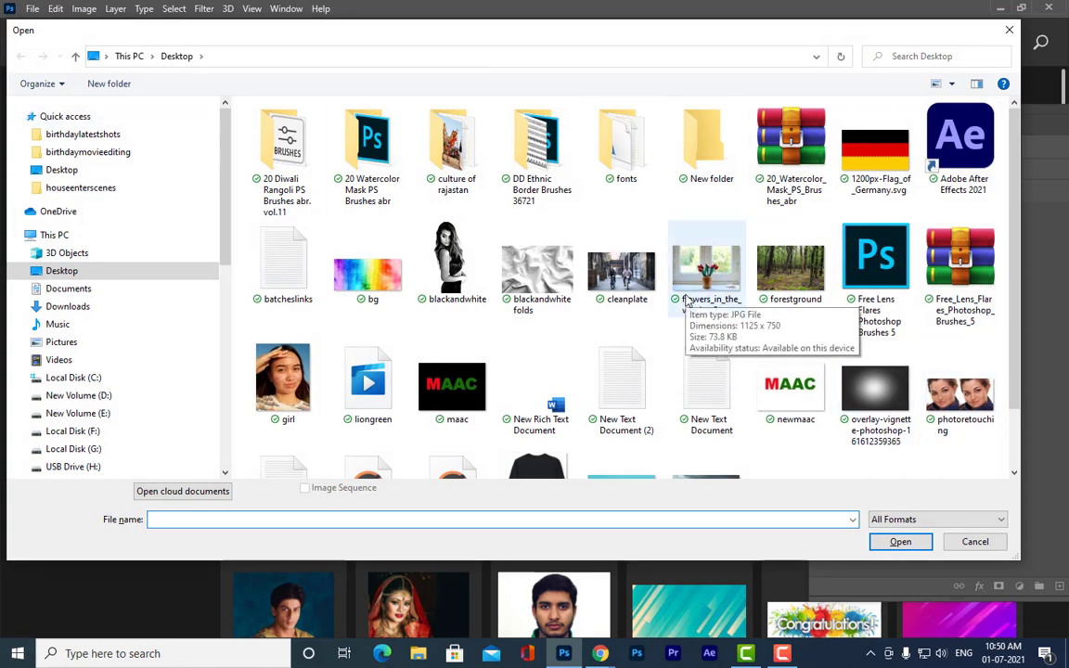
scroll(687, 302, down, 2)
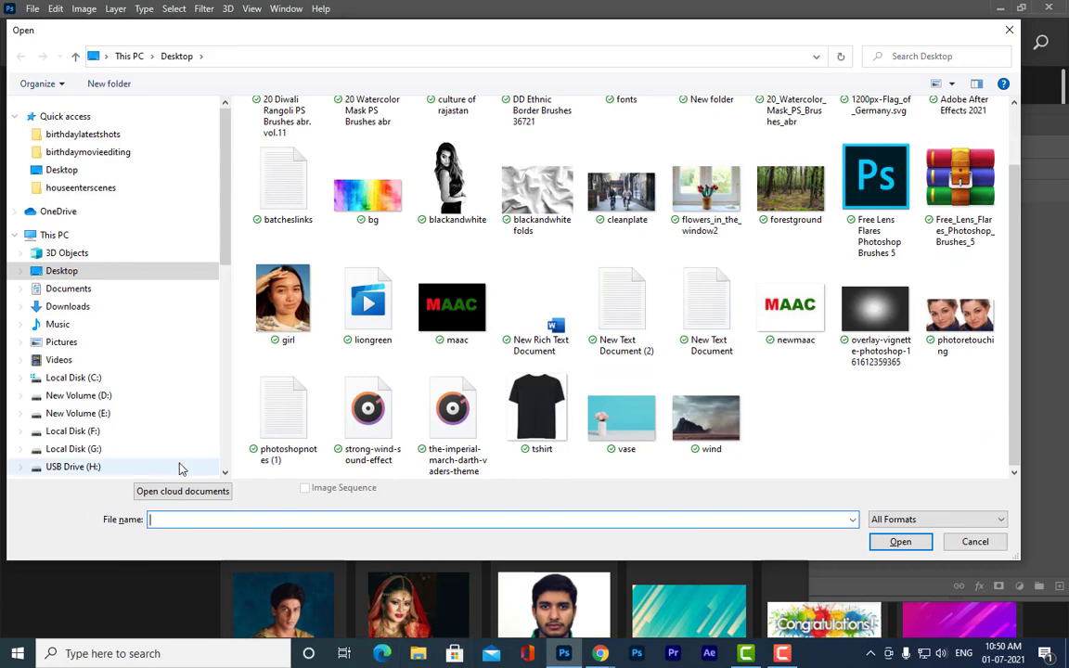
click(104, 398)
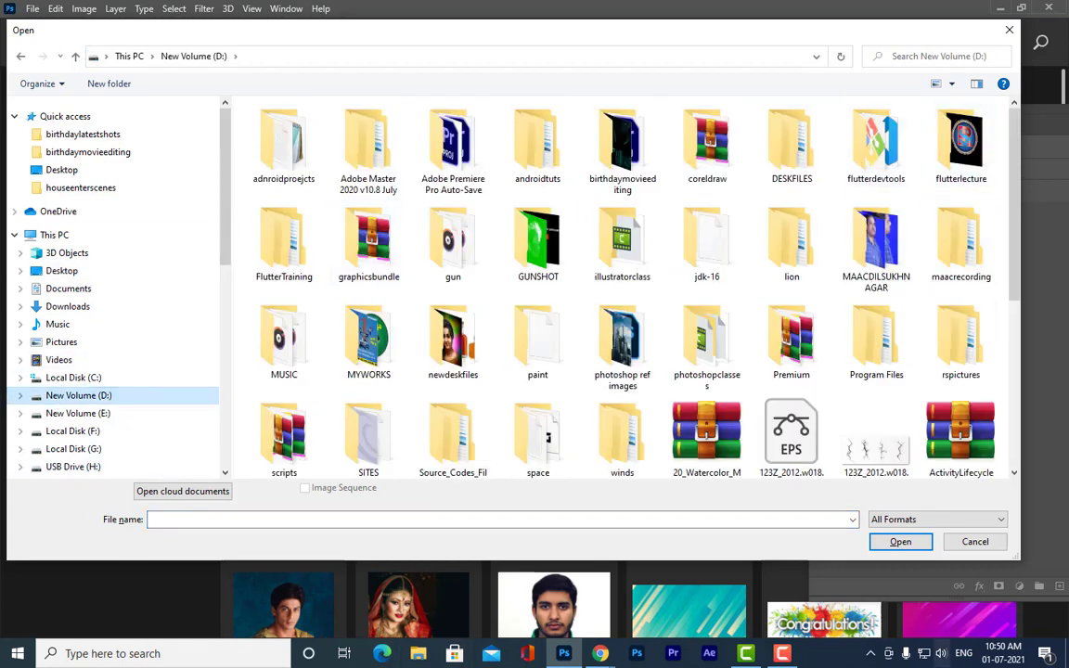
double_click(622, 336)
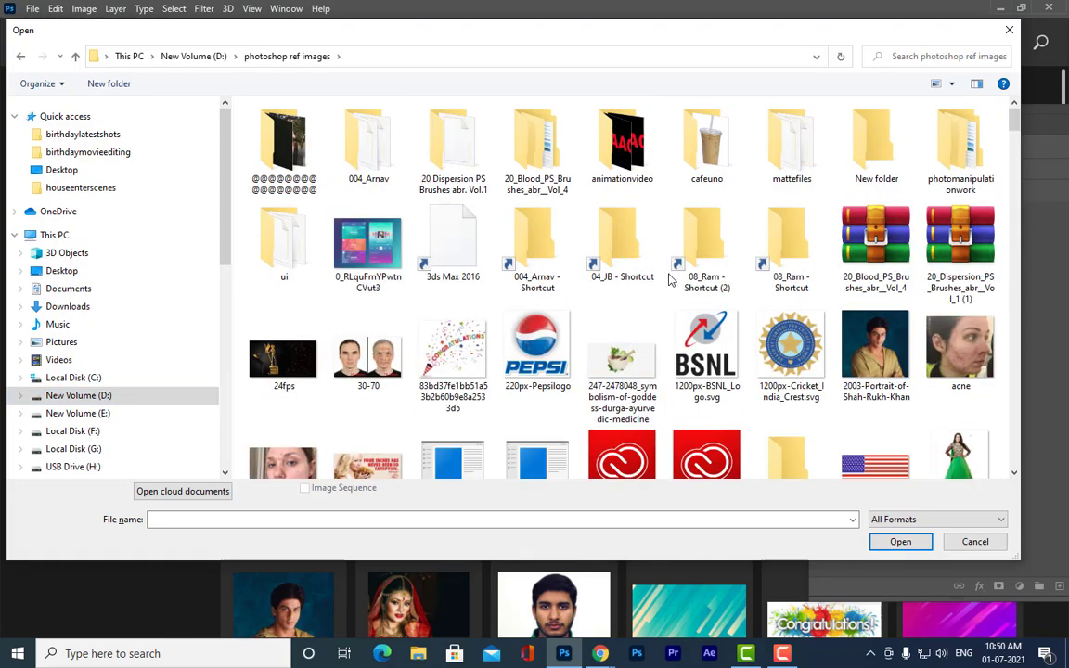
Step: Browse the thumbnails in the photoshop ref images folder for a suitable animation reference, enlarging the file dialog for a better view
scroll(671, 279, down, 5)
scroll(671, 279, down, 5)
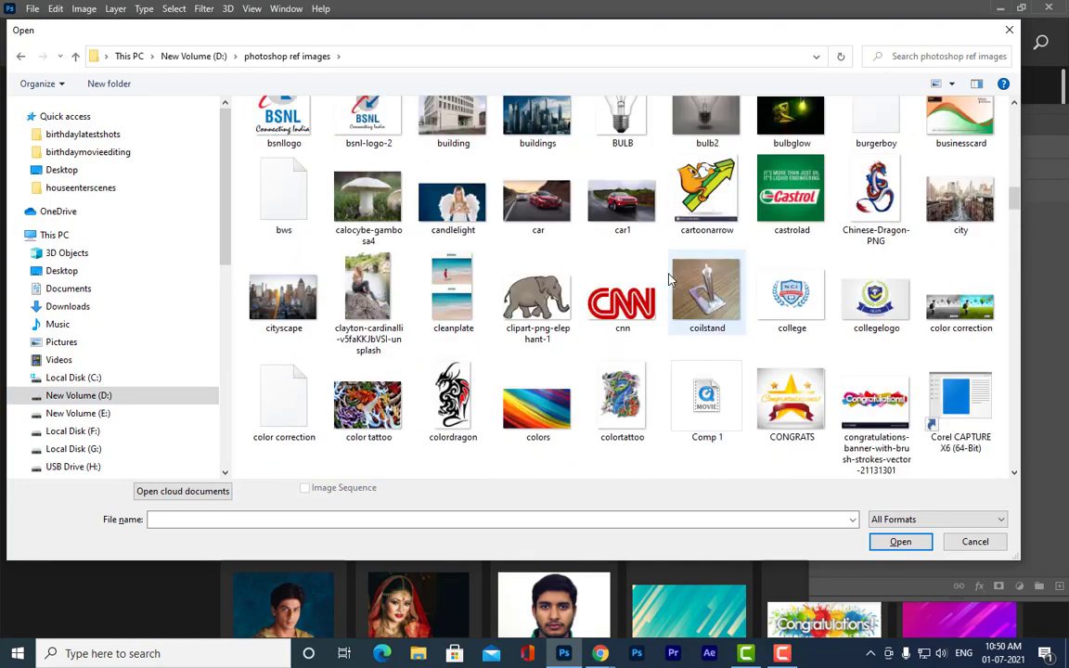
scroll(671, 278, down, 5)
scroll(670, 278, down, 10)
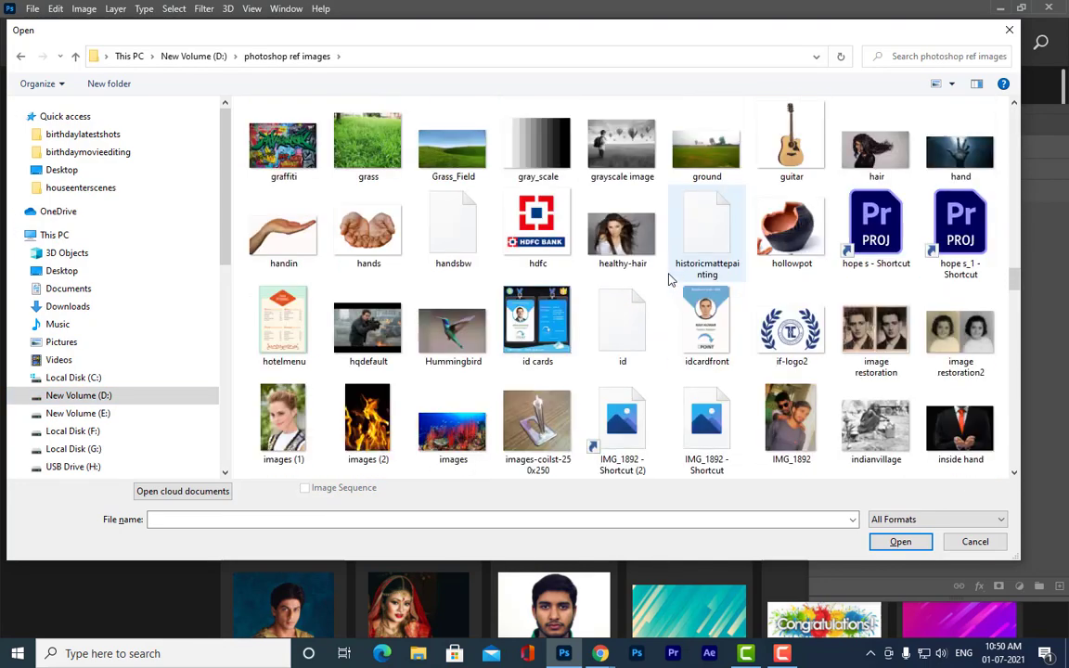
scroll(670, 278, down, 5)
scroll(670, 279, down, 5)
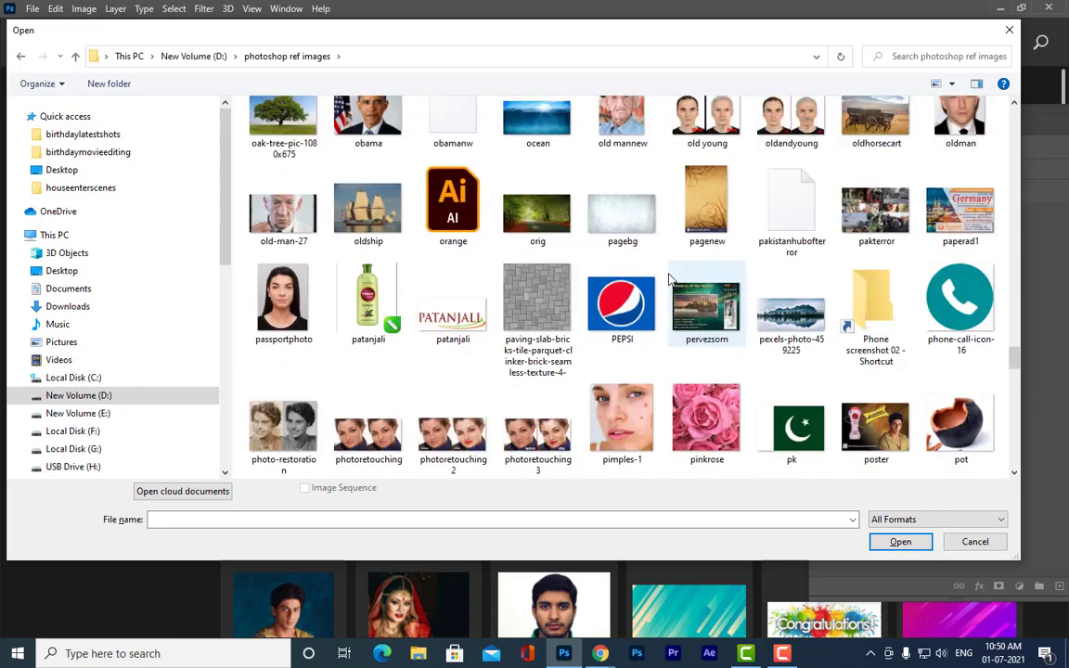
scroll(670, 278, down, 15)
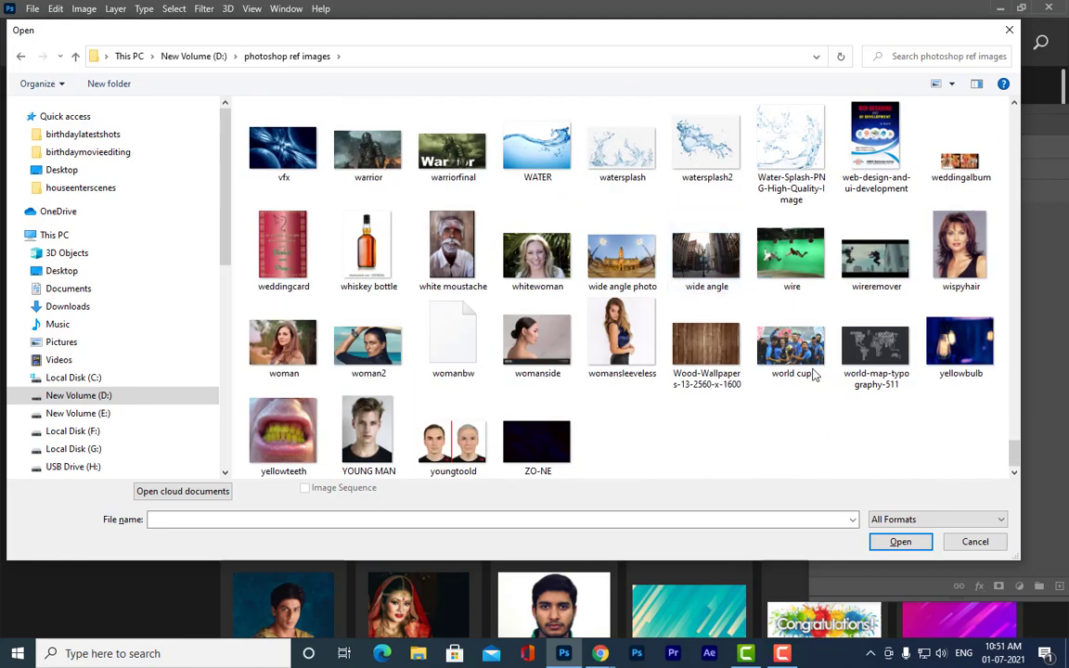
drag(1010, 551, 1002, 639)
scroll(588, 371, up, 3)
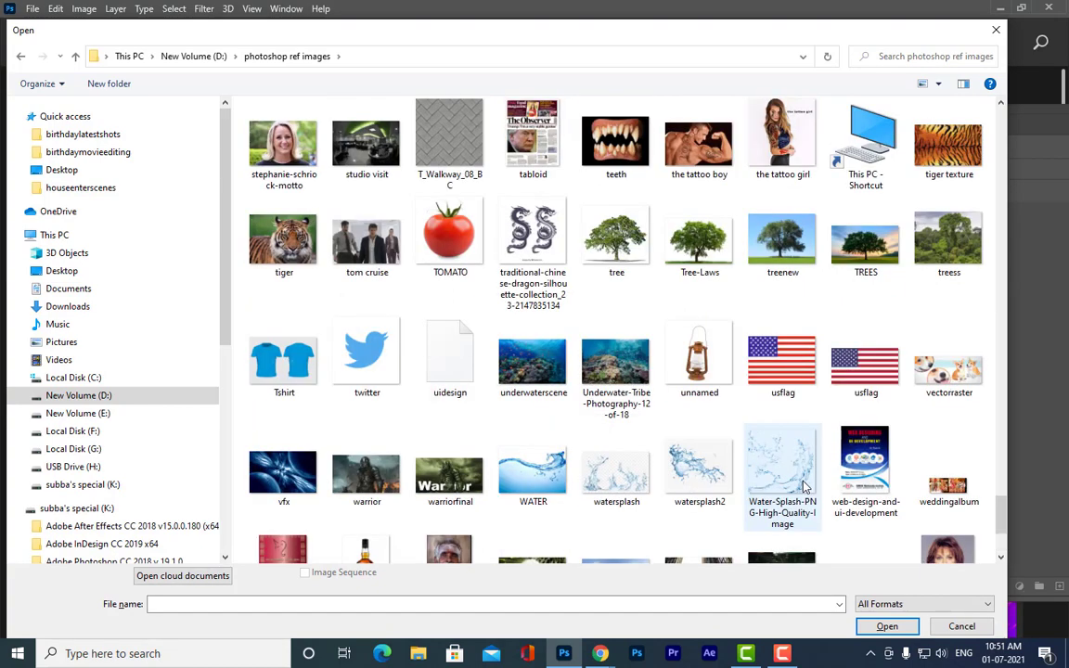
scroll(654, 418, up, 4)
scroll(501, 406, up, 5)
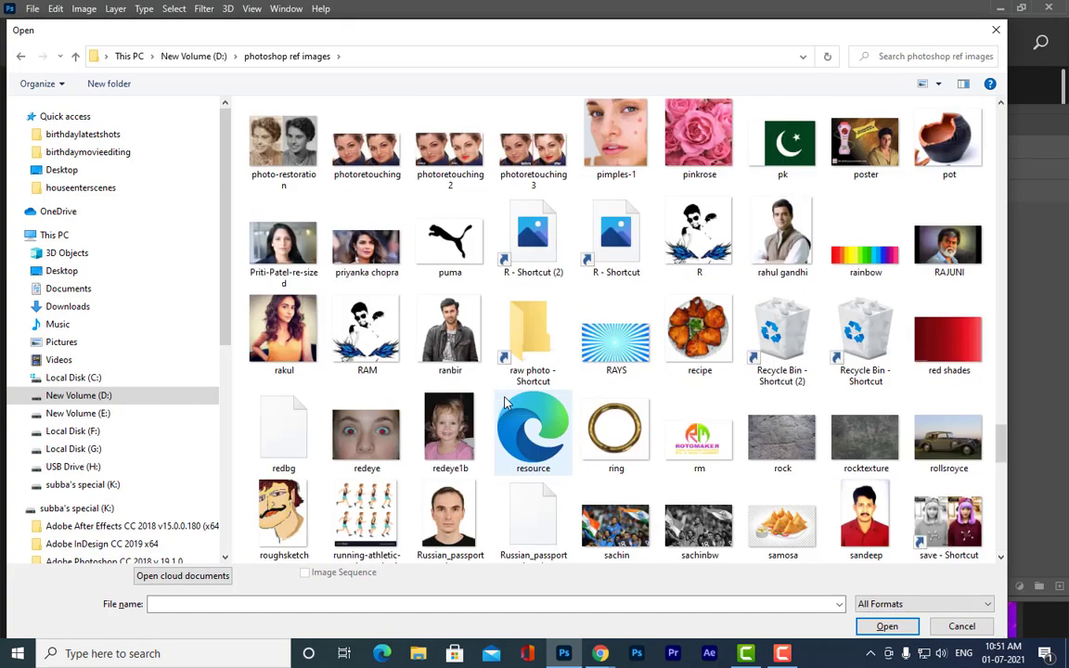
scroll(504, 401, up, 5)
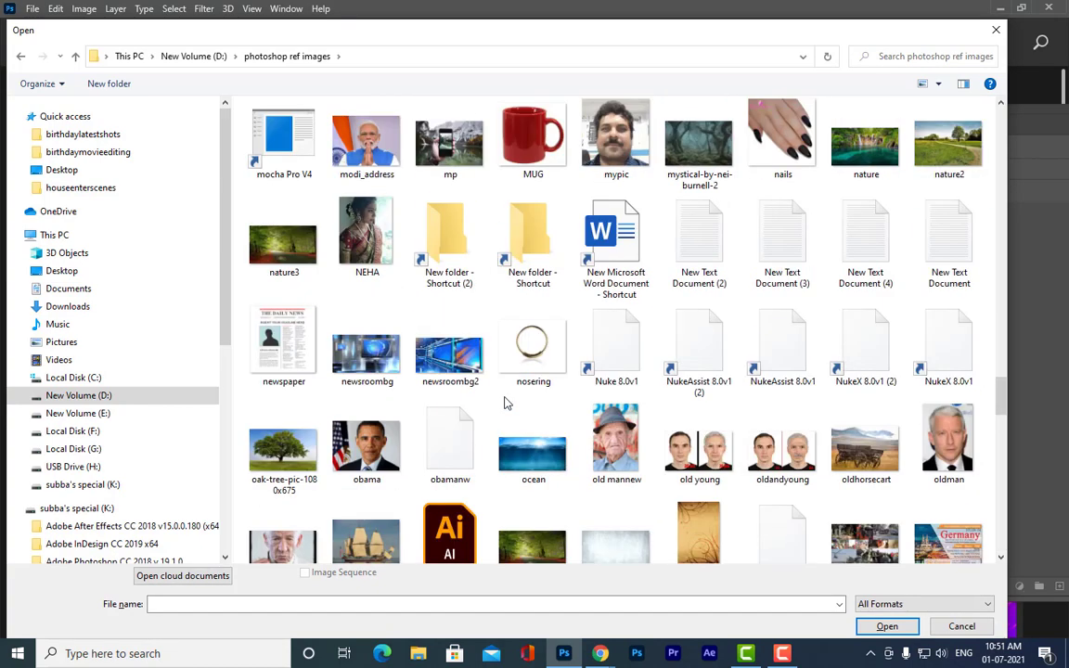
scroll(507, 405, up, 5)
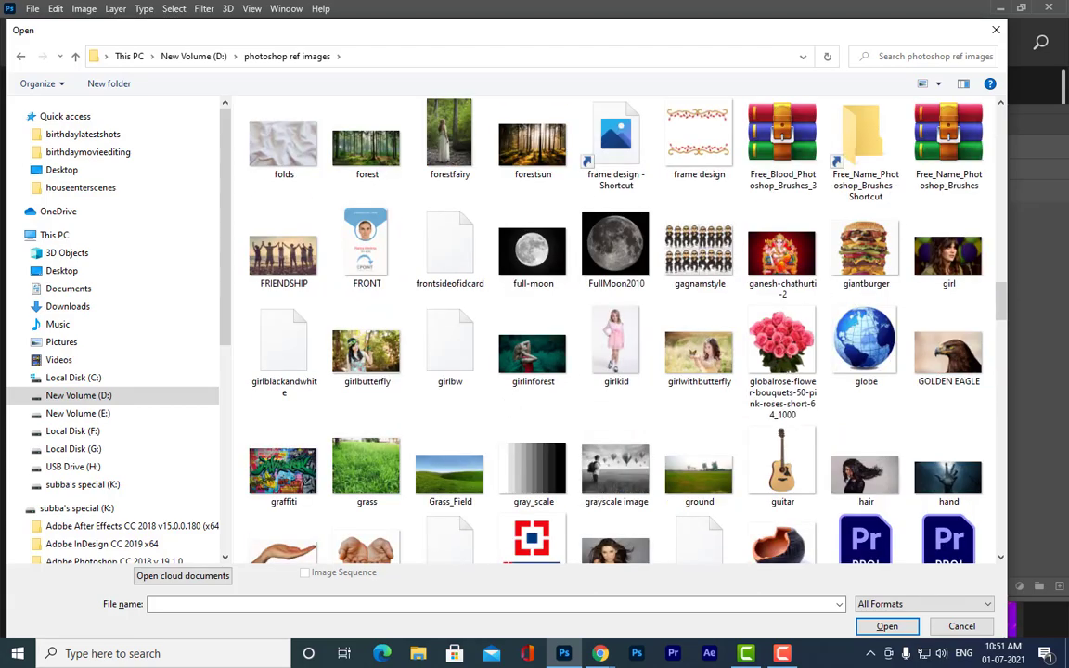
scroll(530, 325, down, 15)
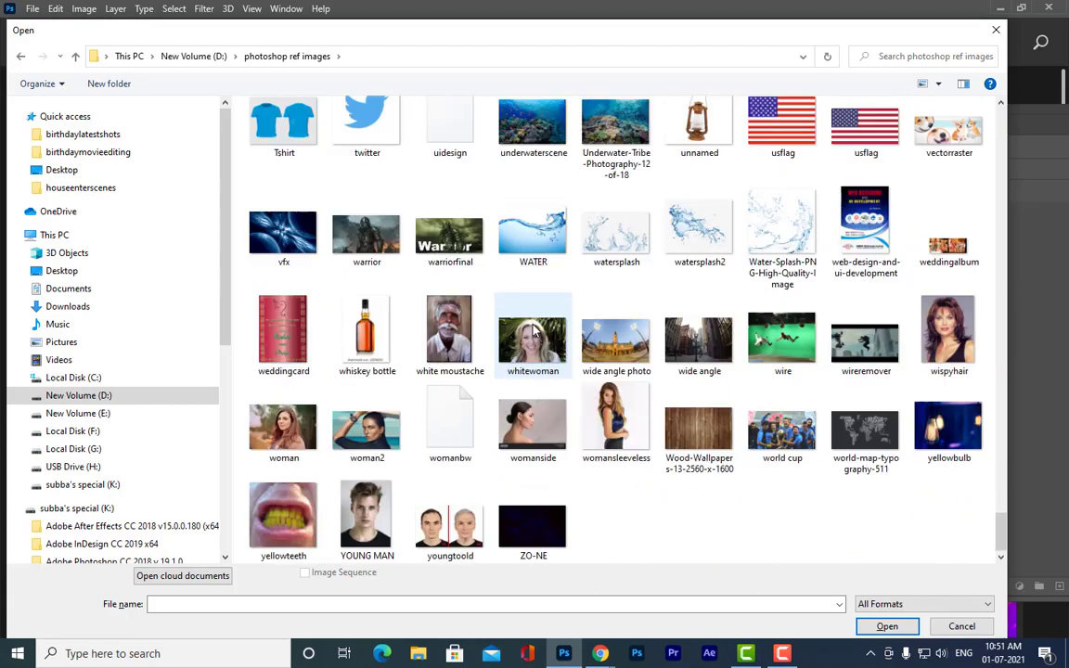
scroll(534, 329, up, 20)
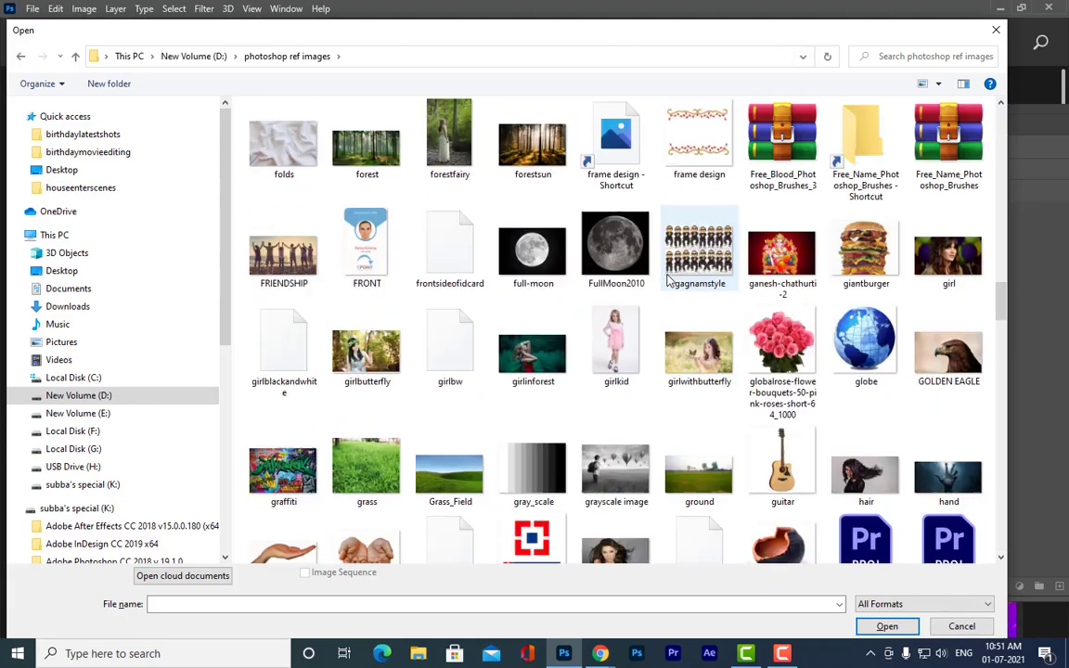
scroll(650, 299, up, 3)
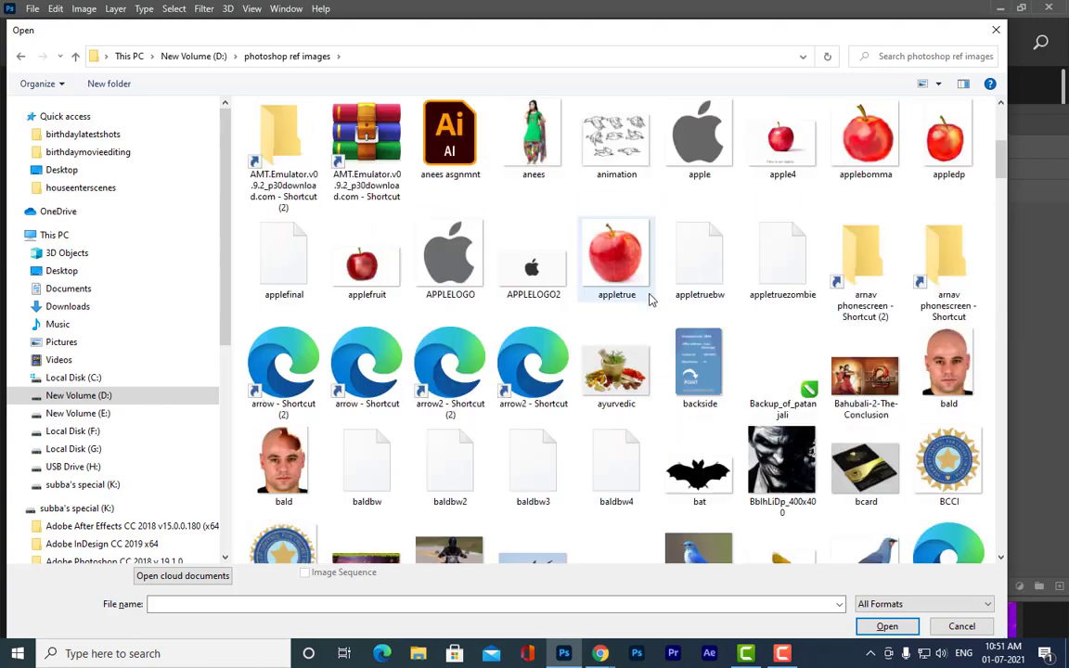
scroll(649, 299, down, 8)
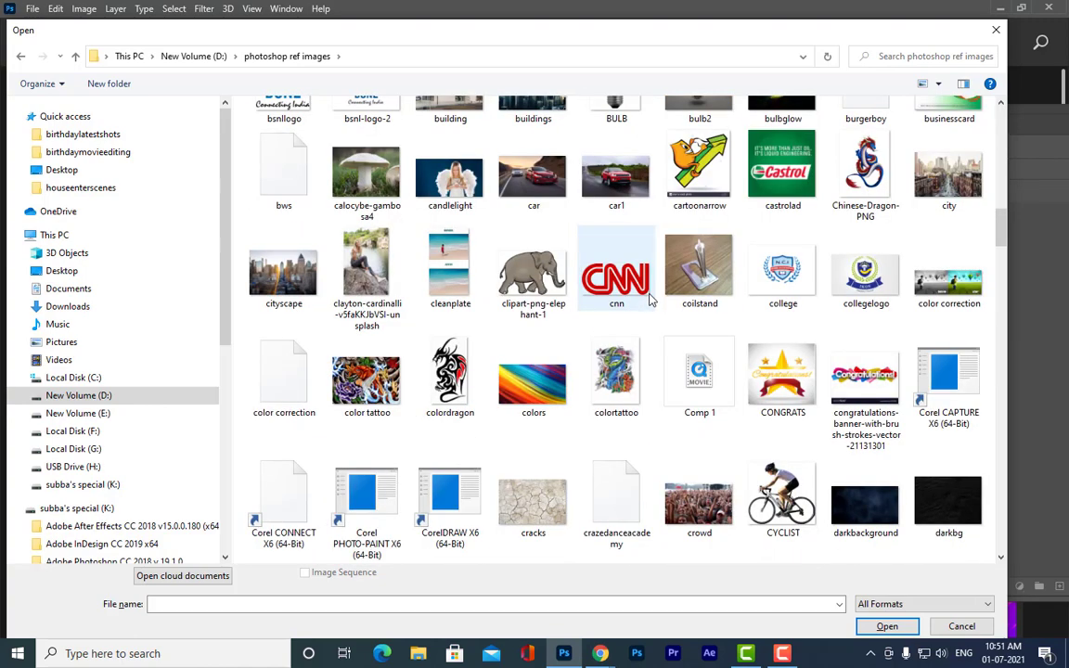
scroll(649, 299, down, 3)
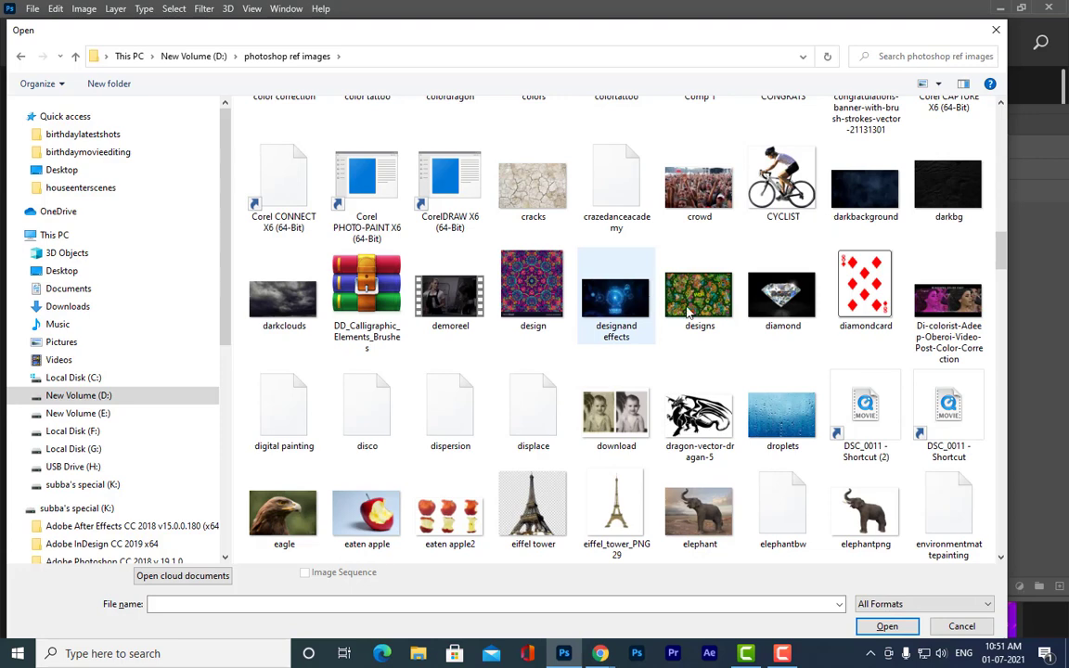
scroll(836, 365, down, 3)
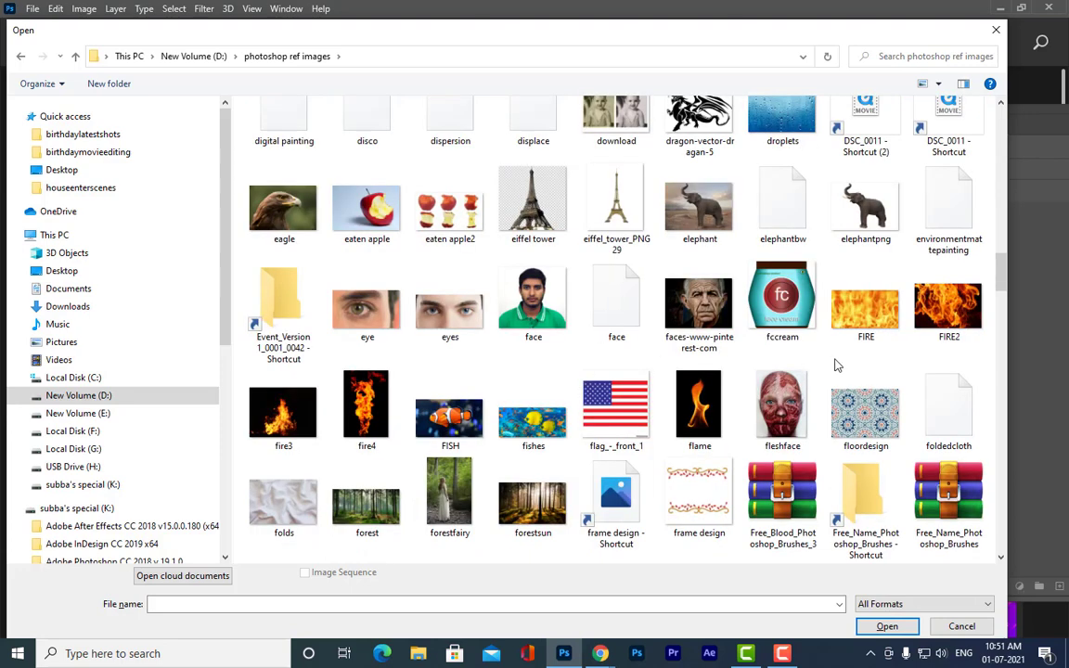
scroll(836, 364, down, 3)
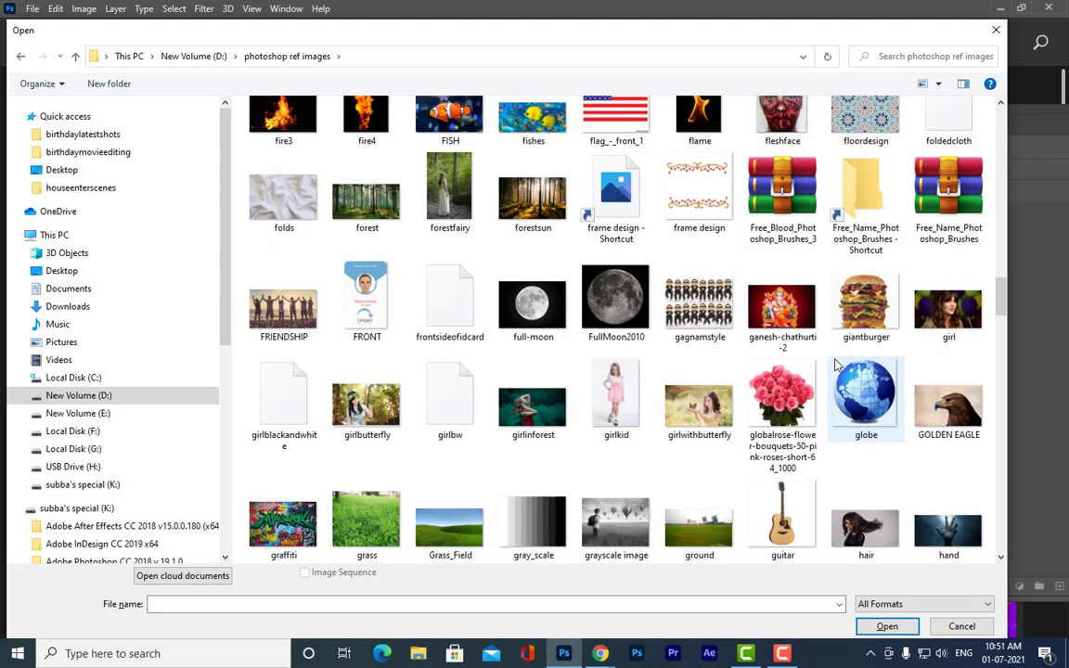
scroll(835, 365, down, 3)
scroll(836, 365, down, 3)
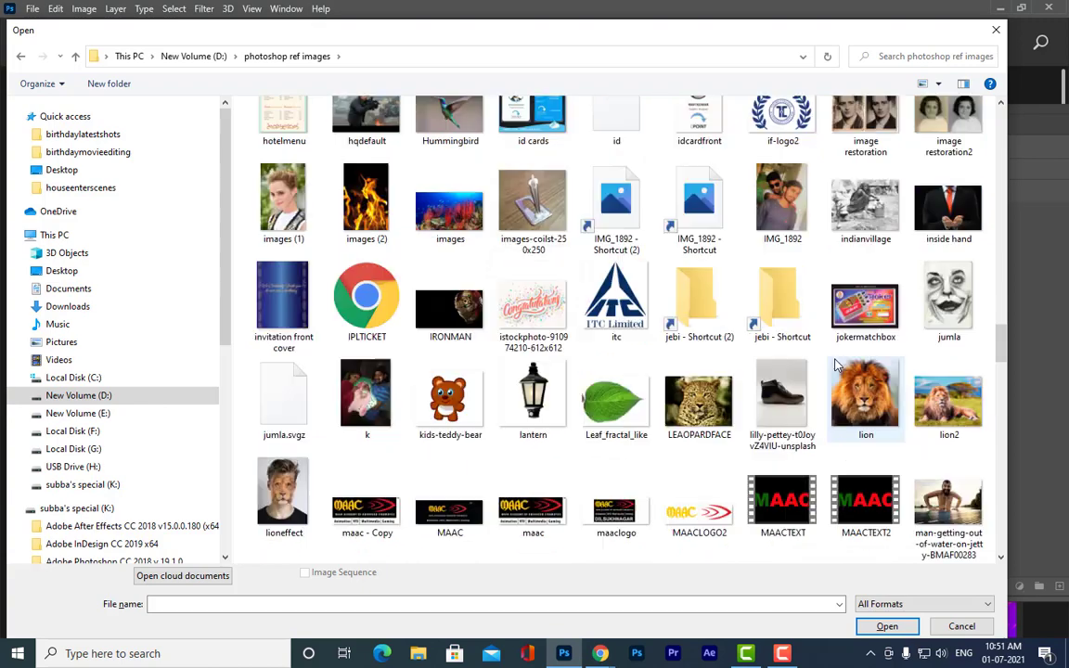
scroll(836, 365, down, 3)
scroll(836, 365, down, 6)
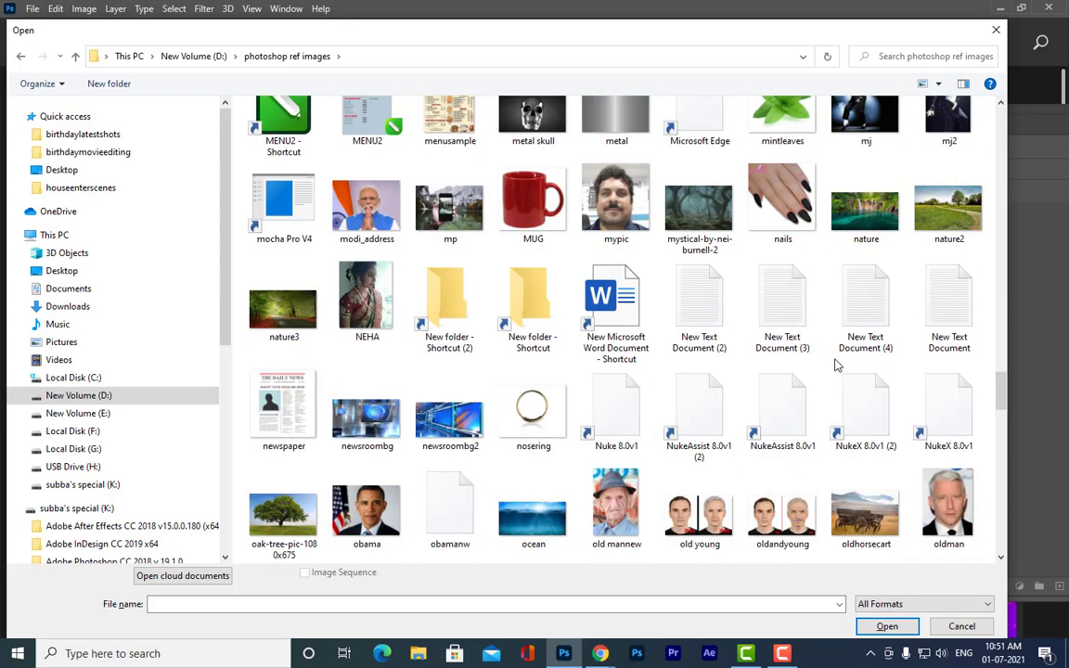
scroll(835, 365, down, 6)
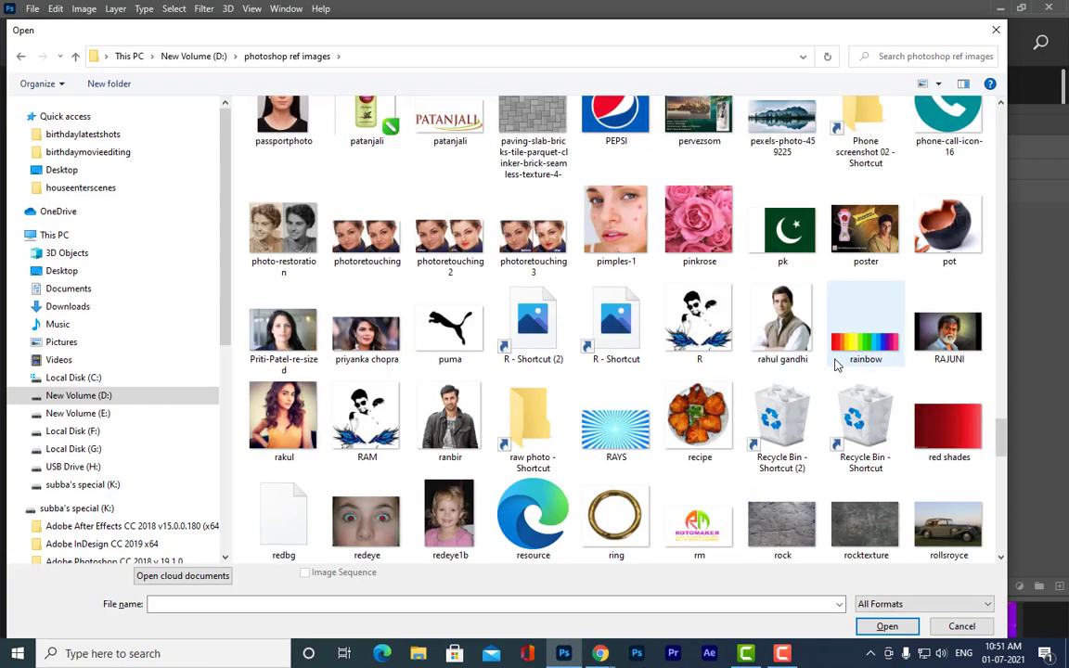
scroll(836, 364, down, 3)
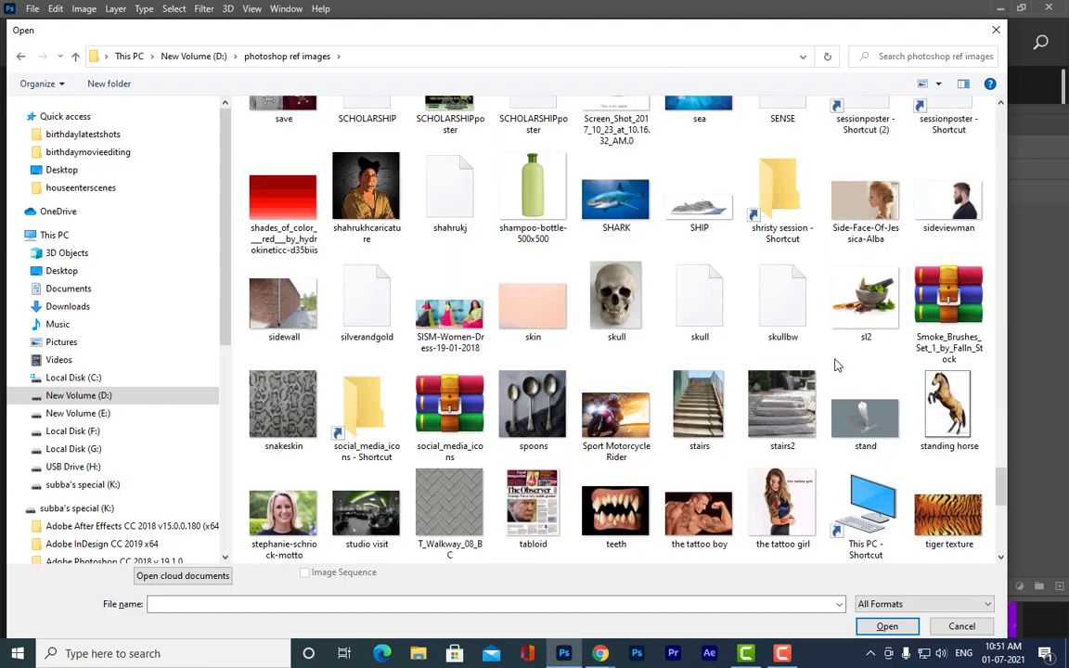
scroll(836, 365, down, 3)
scroll(835, 365, down, 3)
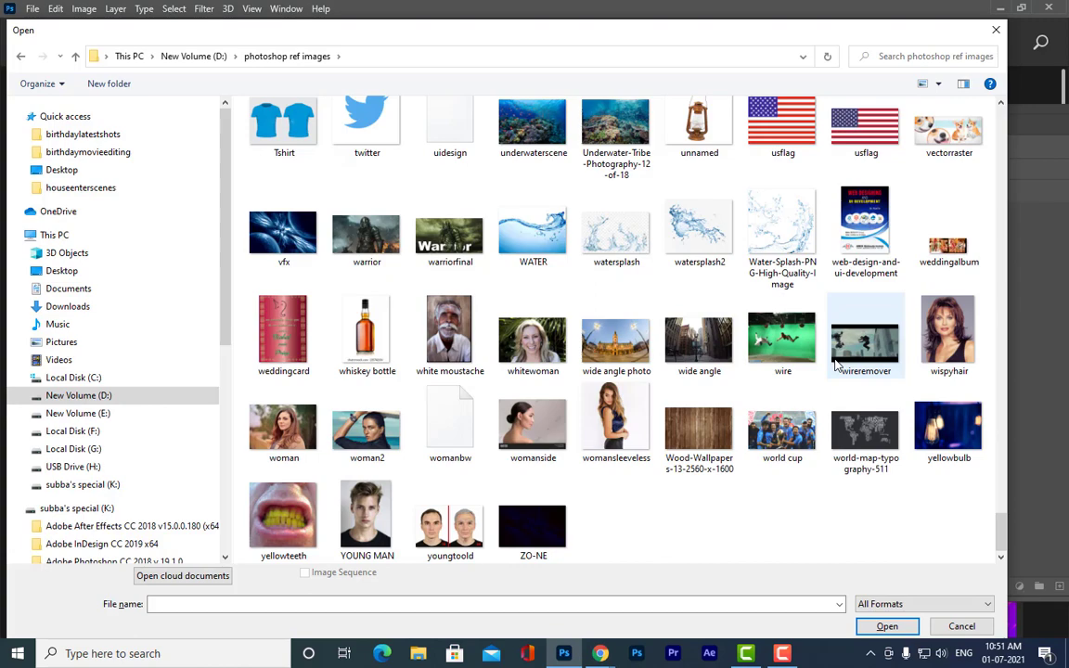
scroll(836, 365, up, 5)
scroll(835, 364, down, 6)
mouse_move(1002, 526)
mouse_down()
mouse_move(990, 425)
mouse_move(954, 315)
mouse_move(941, 101)
mouse_up()
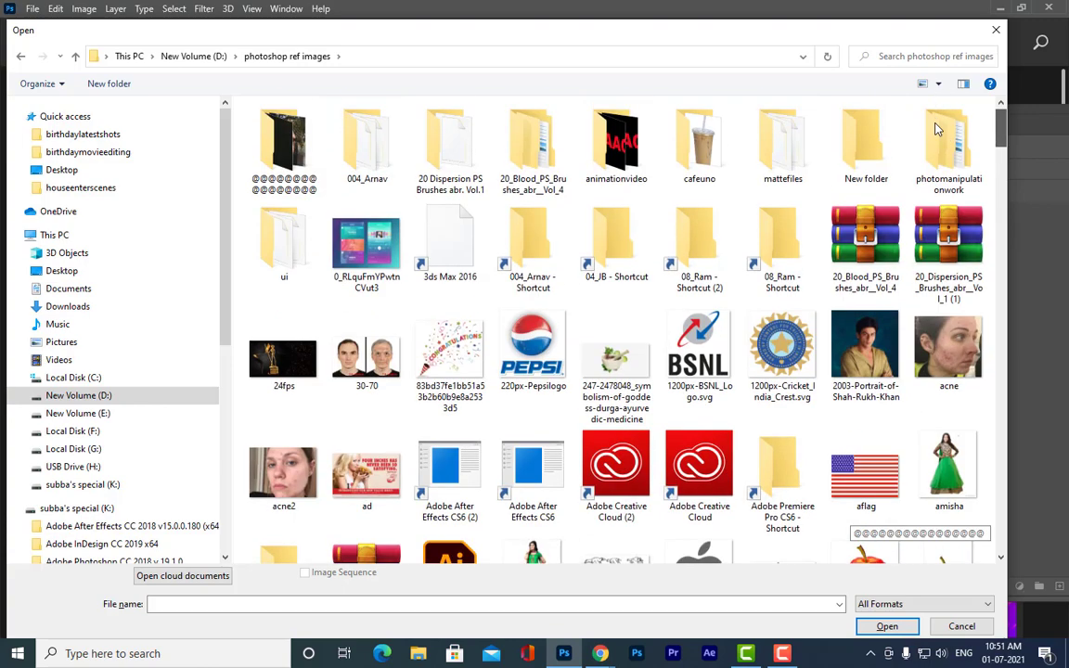
Step: Open the animation image with the bird flight sketches from the photoshop ref images folder
scroll(936, 128, down, 1)
click(617, 462)
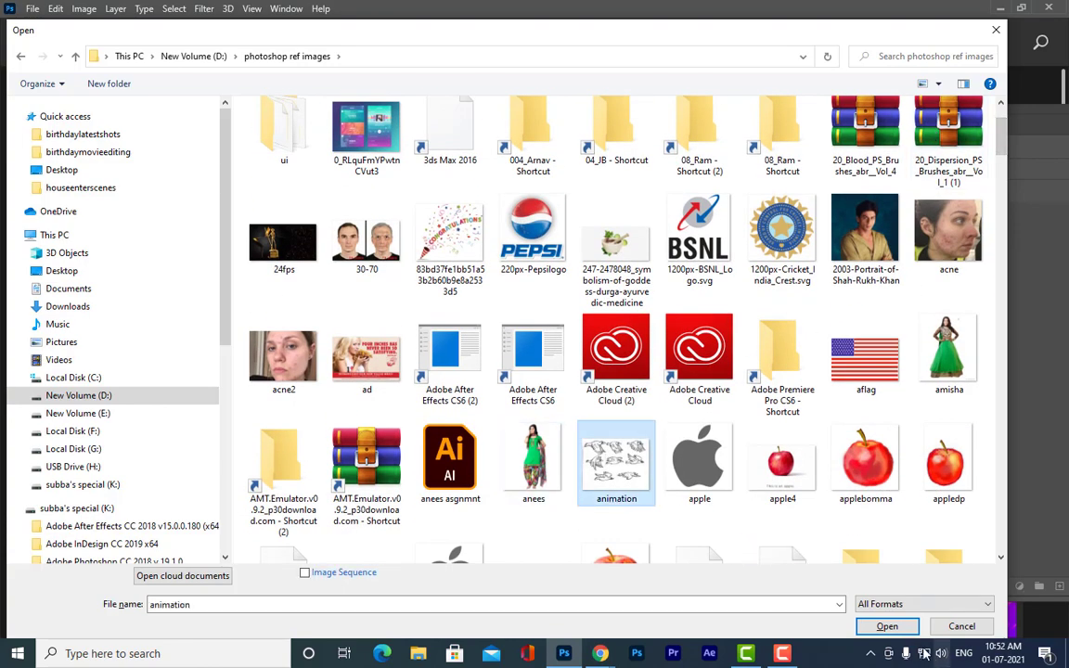
click(887, 626)
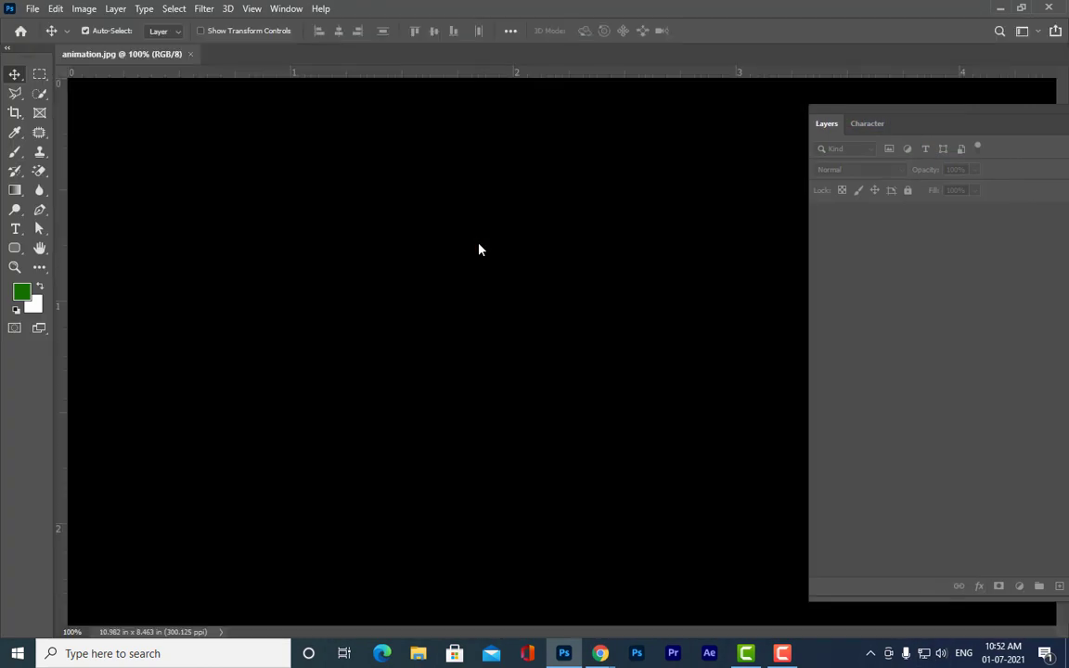
Step: Detach animation.jpg into a floating window and enlarge the window around the full sketch sheet
drag(93, 52, 160, 65)
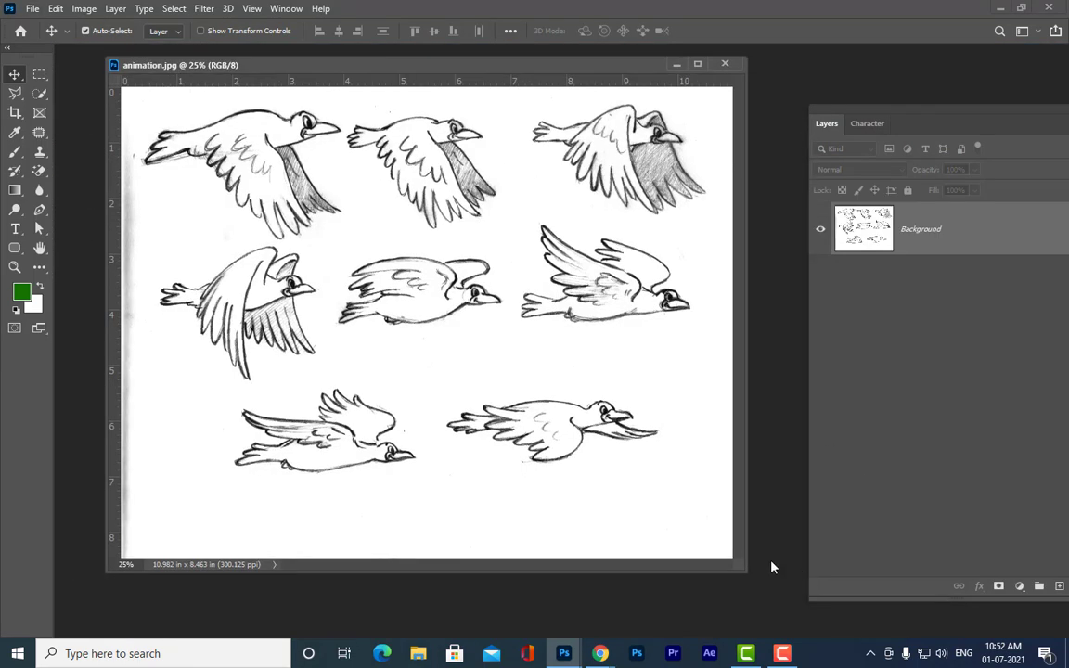
drag(738, 561, 792, 602)
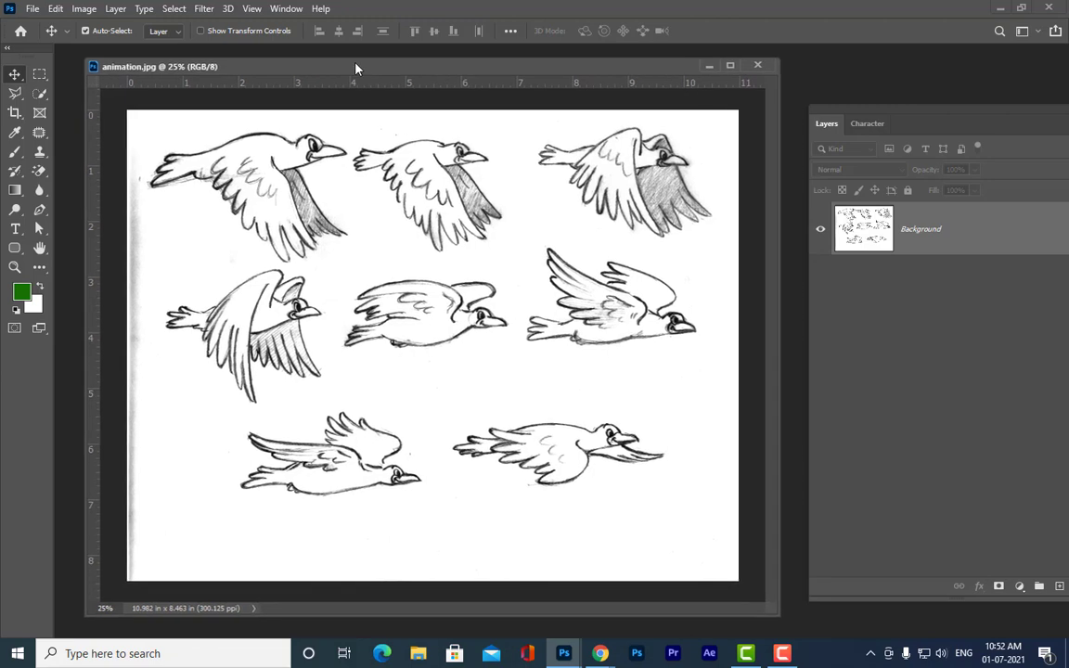
key(ctrl)
key(ctrl+minus)
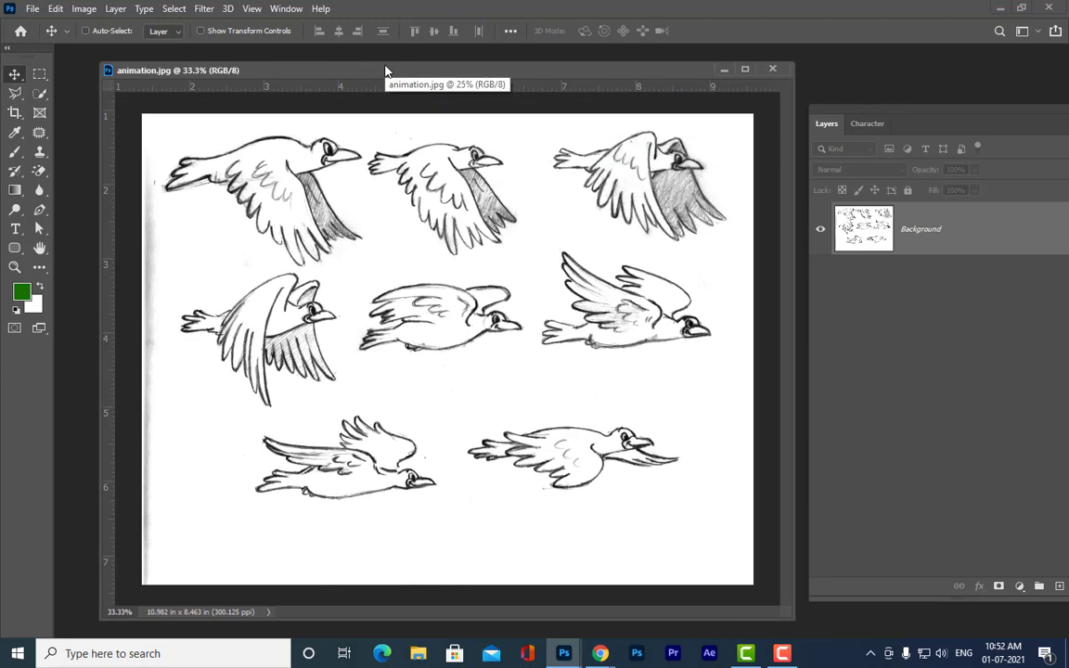
key(ctrl+plus)
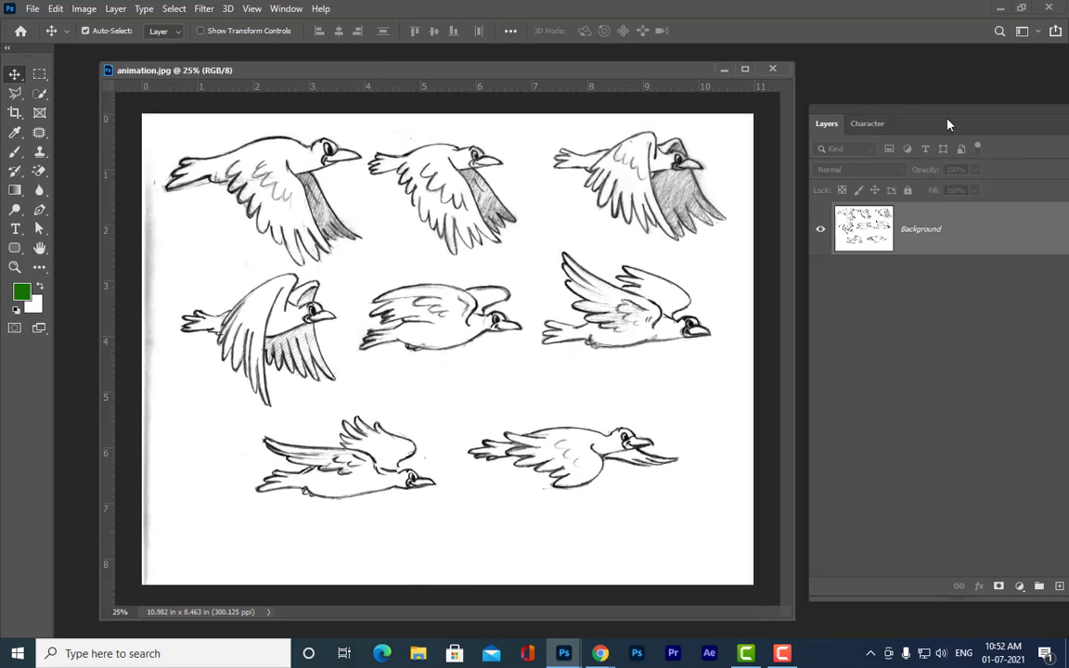
Step: Convert the locked Background of animation.jpg into a regular layer, keeping the default layer settings
double_click(944, 233)
click(683, 100)
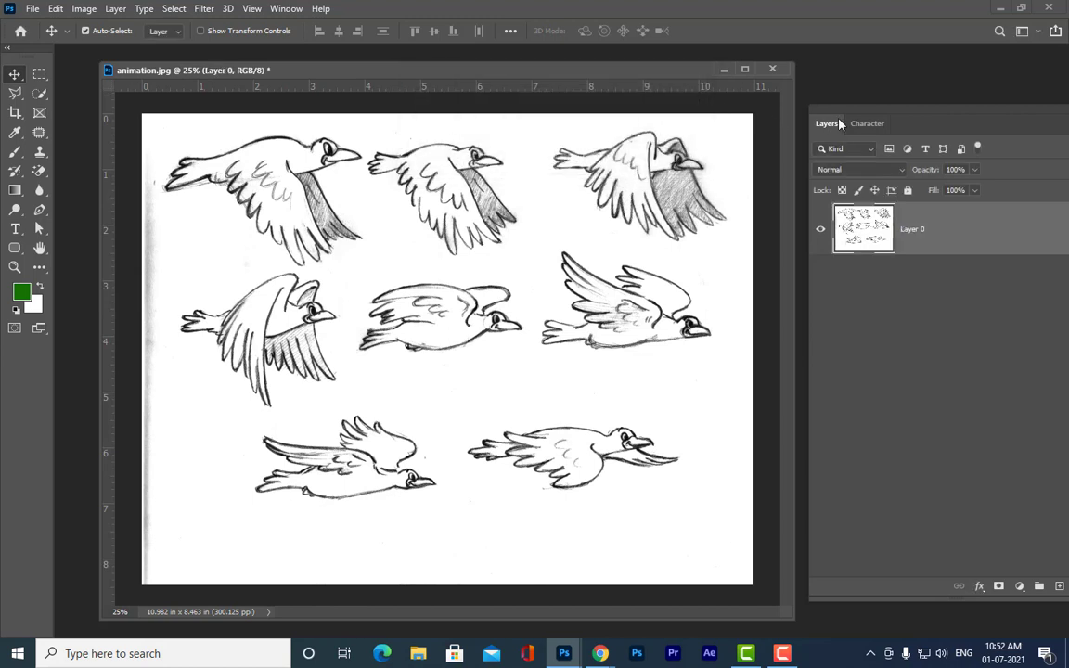
Step: Enlarge the animation.jpg window and arrange it beside the Layers panel so the whole bird sheet is uncovered at 25% zoom
drag(840, 124, 826, 93)
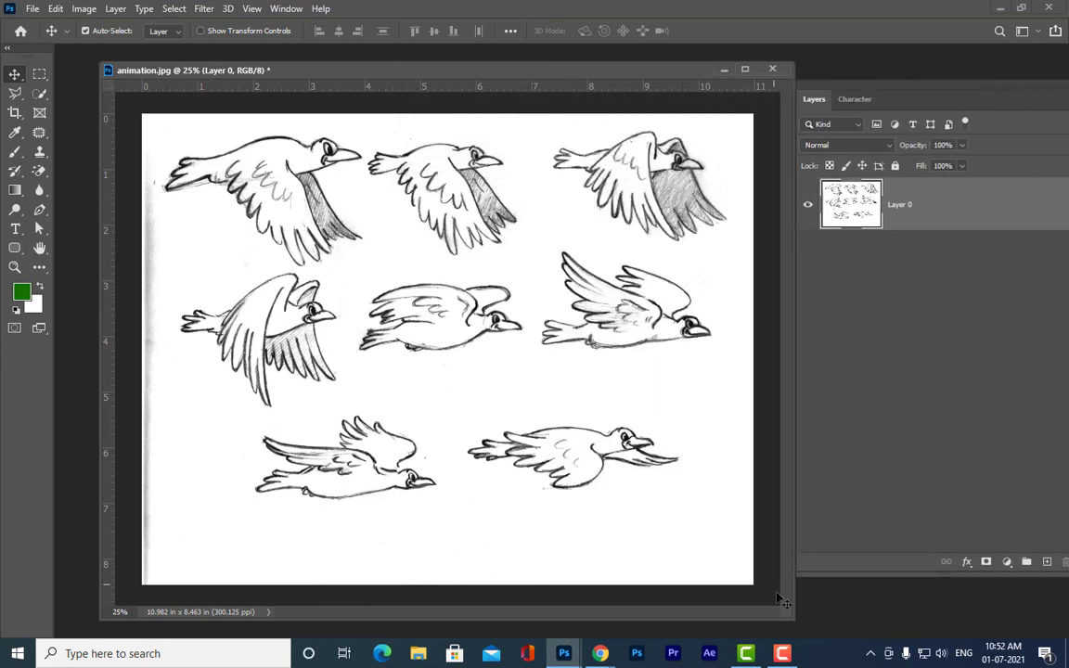
drag(787, 612, 893, 637)
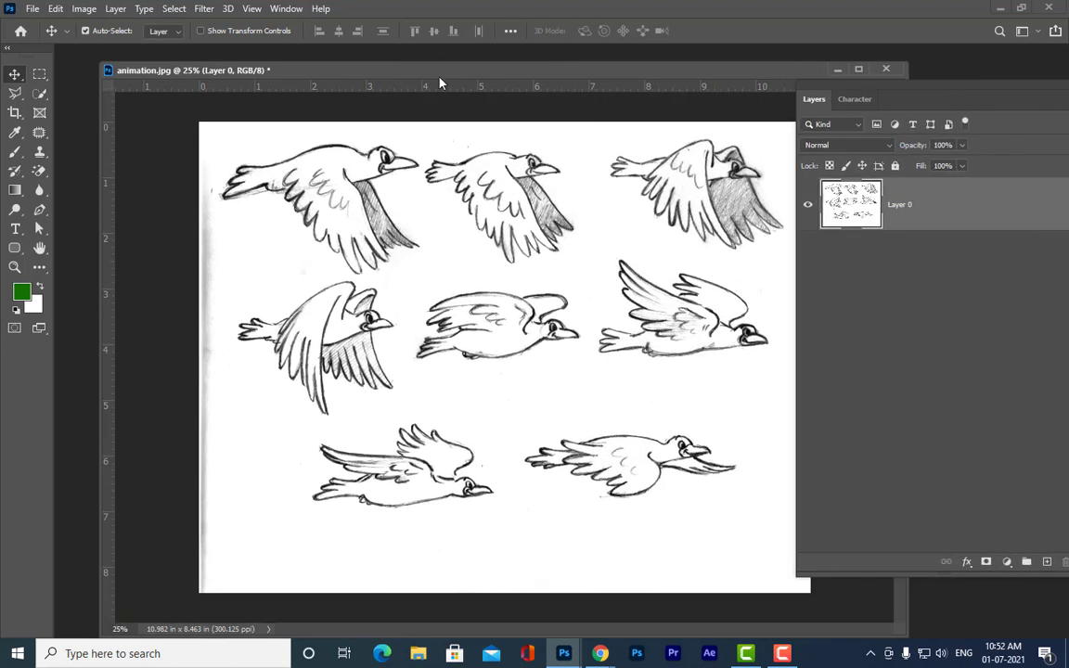
drag(440, 77, 325, 73)
key(ctrl+minus)
key(ctrl+minus)
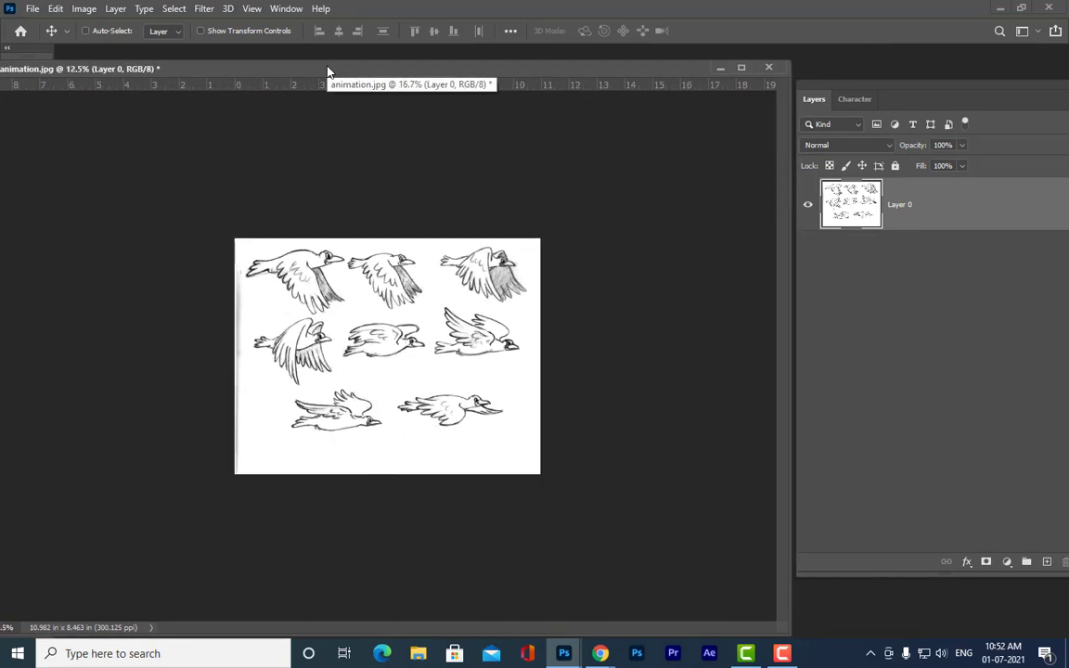
key(ctrl+plus)
key(ctrl+plus)
drag(298, 77, 404, 77)
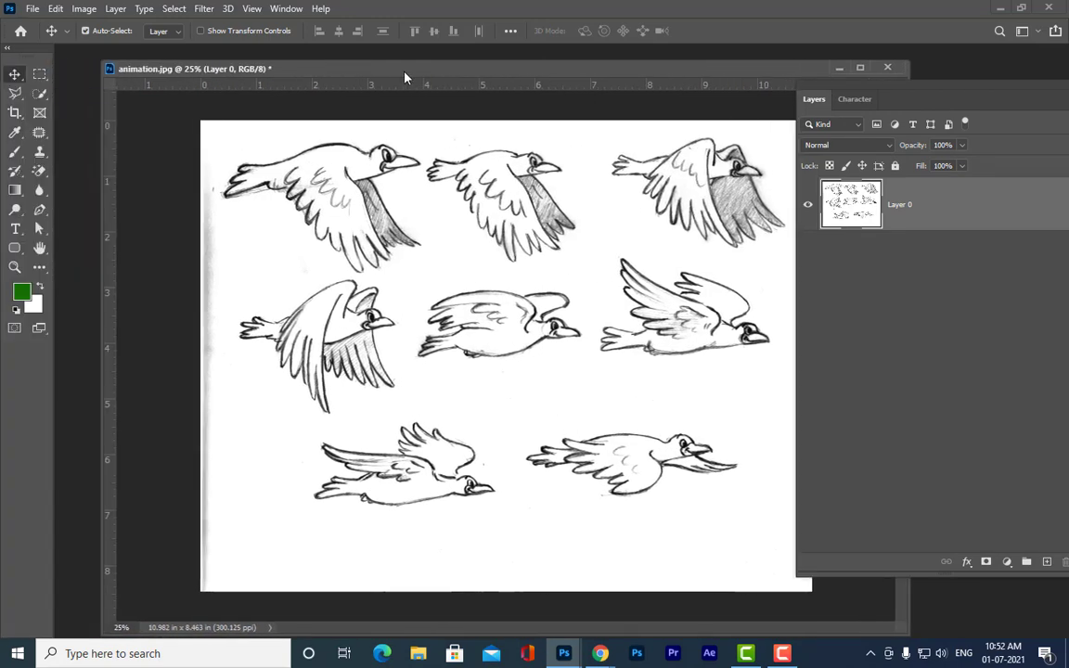
key(ctrl+minus)
key(ctrl+plus)
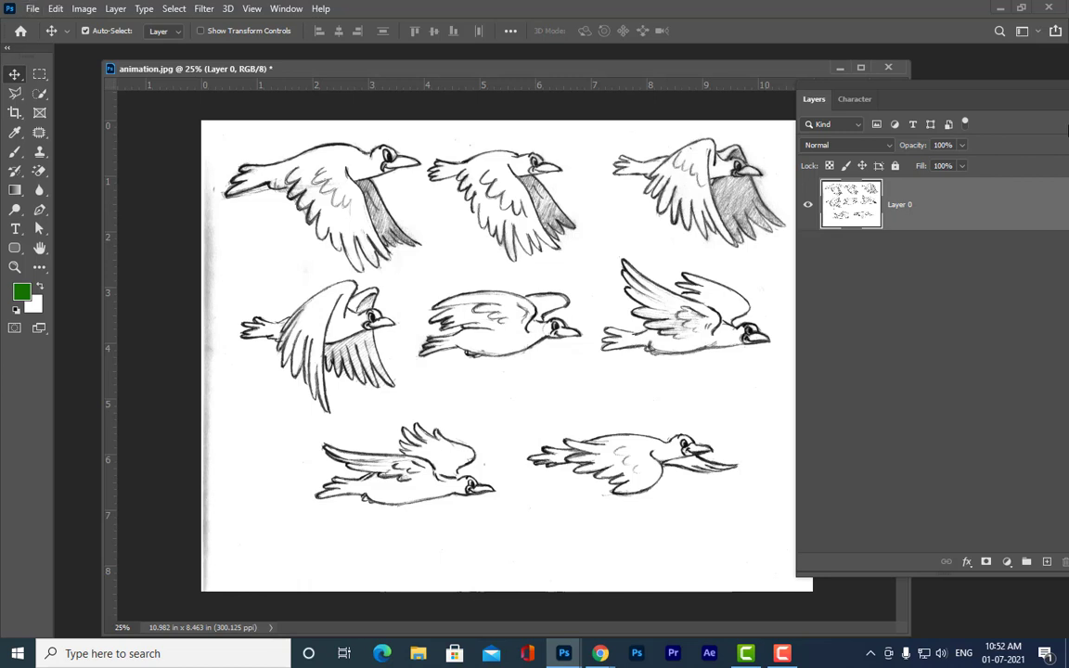
drag(804, 93, 822, 128)
drag(491, 74, 450, 71)
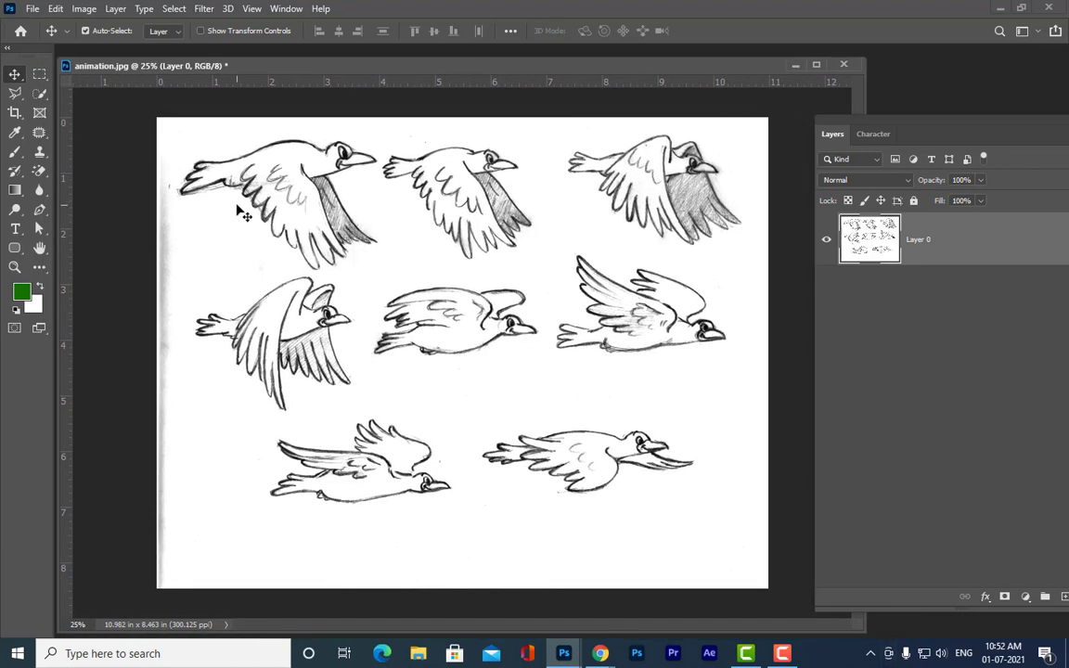
drag(348, 71, 390, 73)
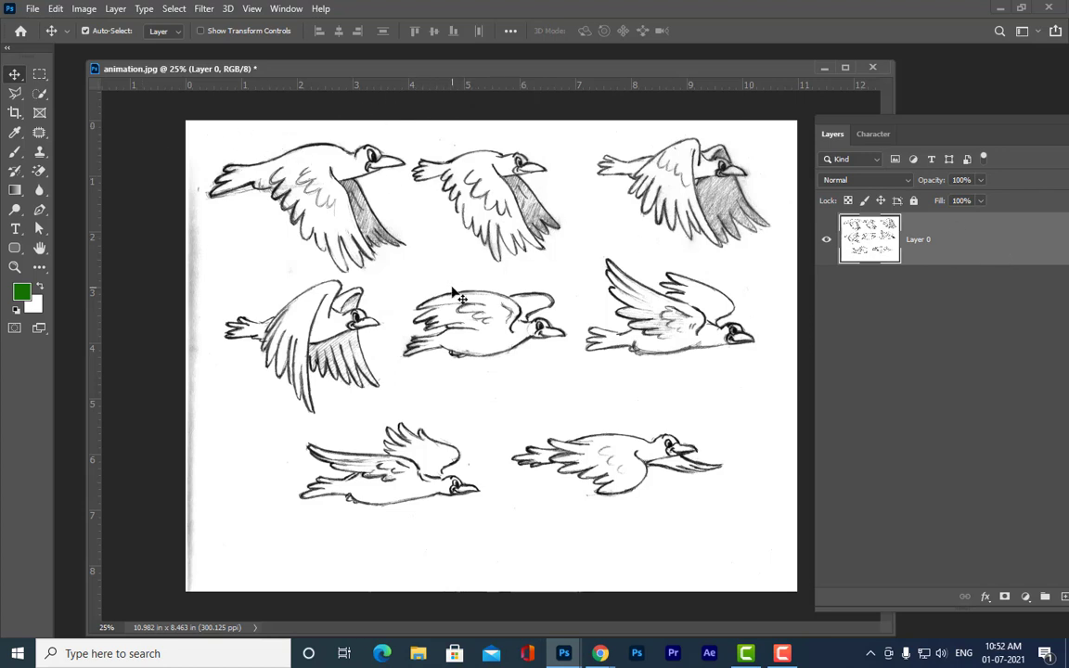
Step: Select the top row's first bird with the Rectangular Marquee, cut it from Layer 0, and paste it onto a new layer
drag(262, 72, 248, 73)
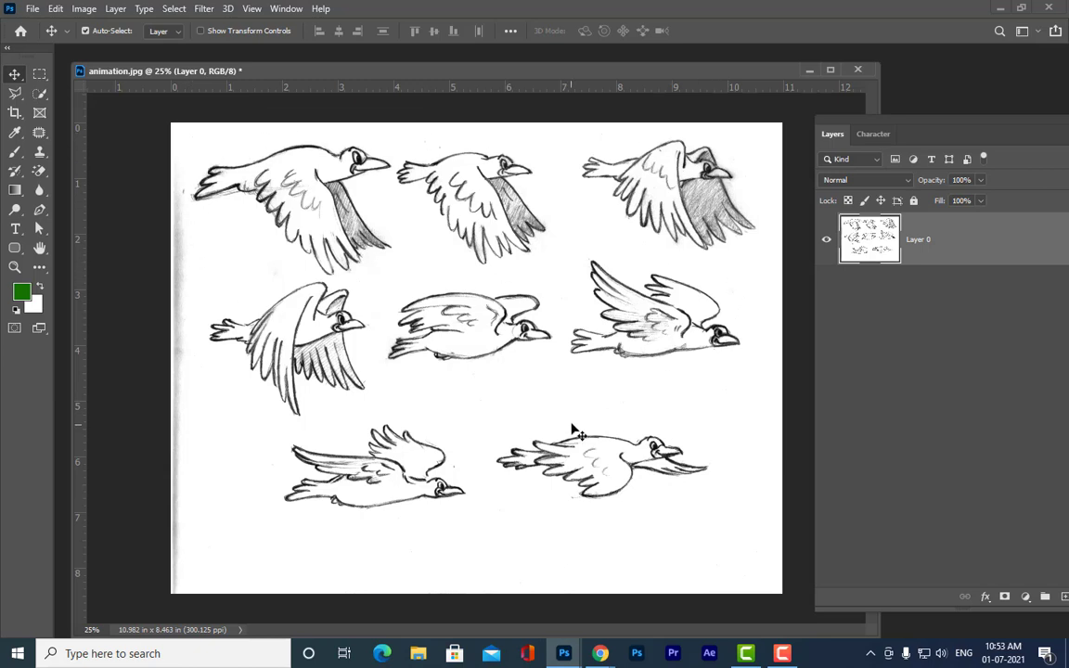
click(39, 74)
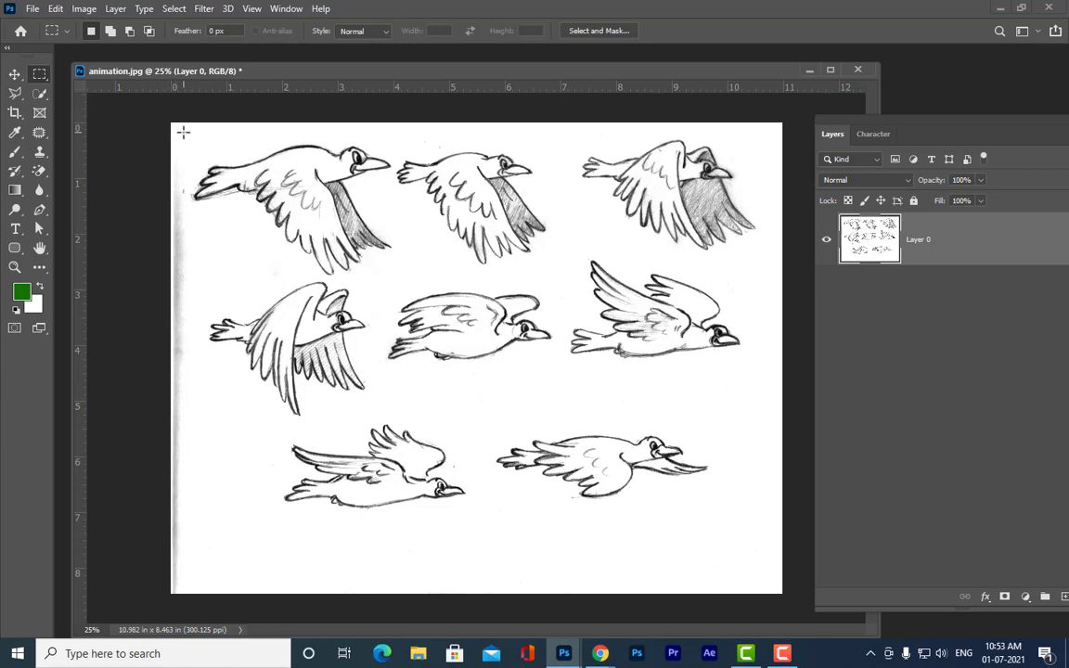
drag(183, 132, 378, 274)
click(396, 286)
key(ctrl+z)
key(Delete)
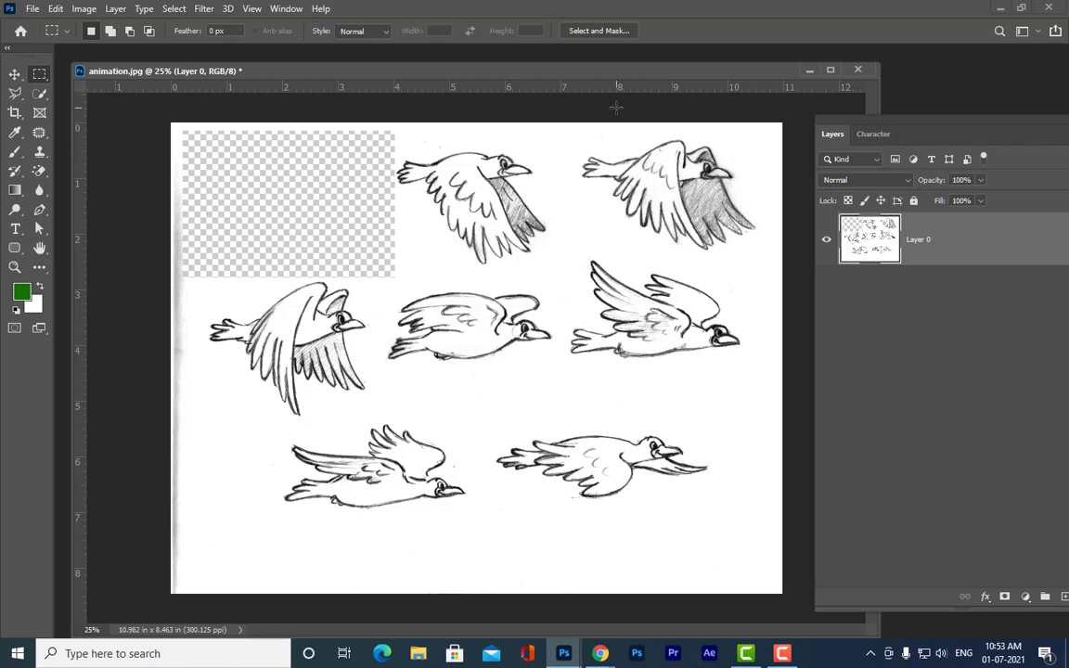
key(ctrl+v)
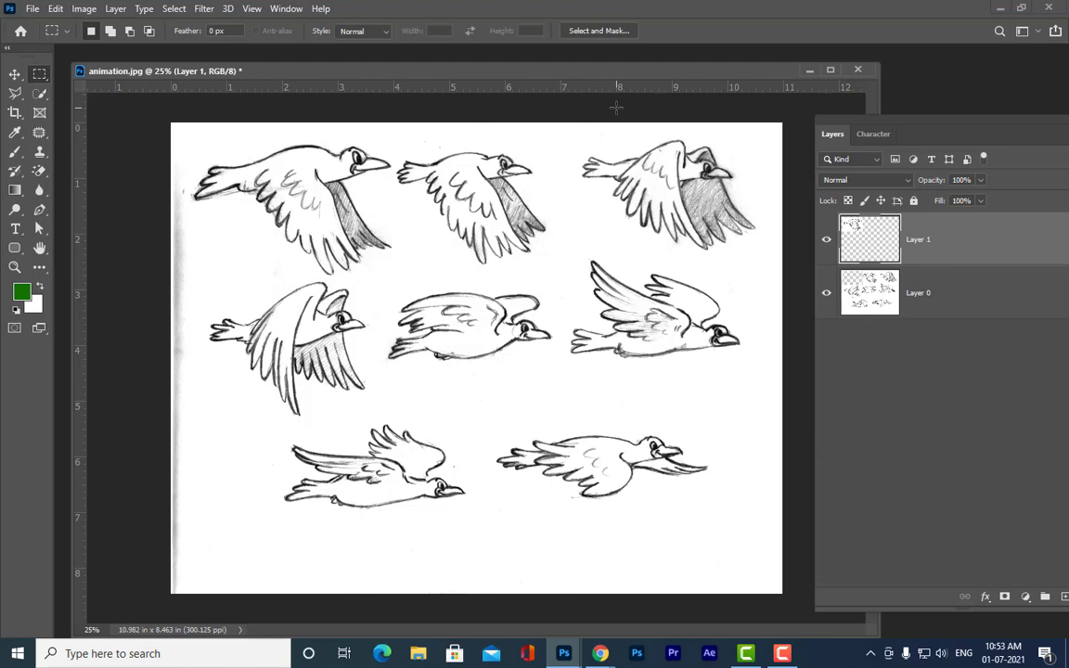
Step: Cut the top row's middle bird from Layer 0 onto its own layer, and hide both extracted bird layers
click(915, 295)
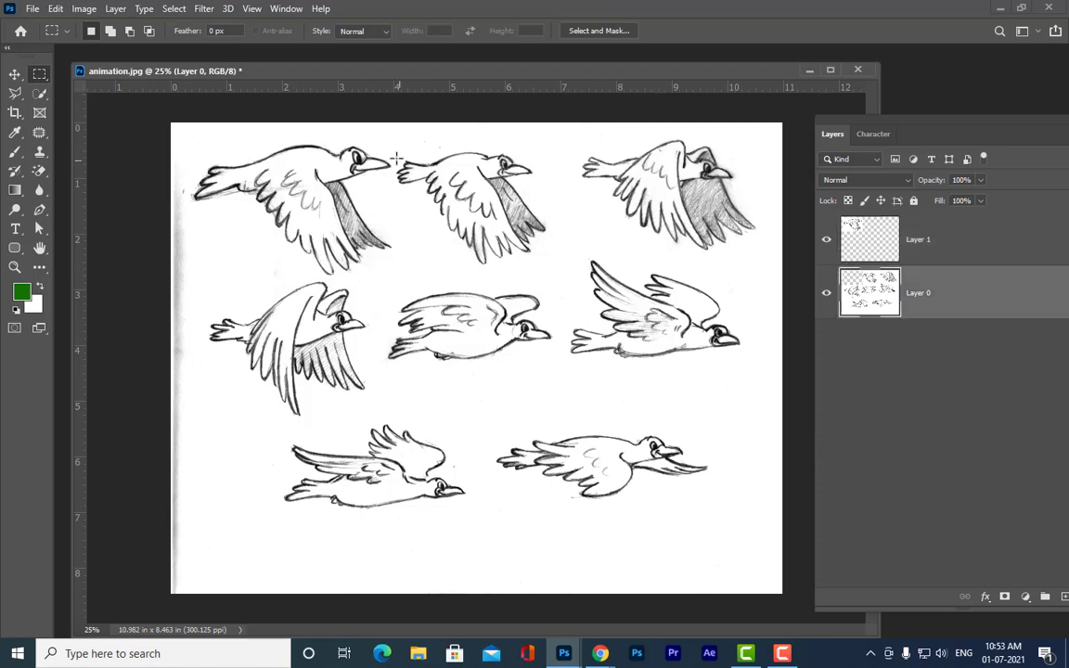
drag(391, 147, 564, 261)
key(Left)
key(Left)
key(Left)
key(Left)
key(Up)
key(Right)
key(Right)
key(ctrl+x)
key(ctrl+v)
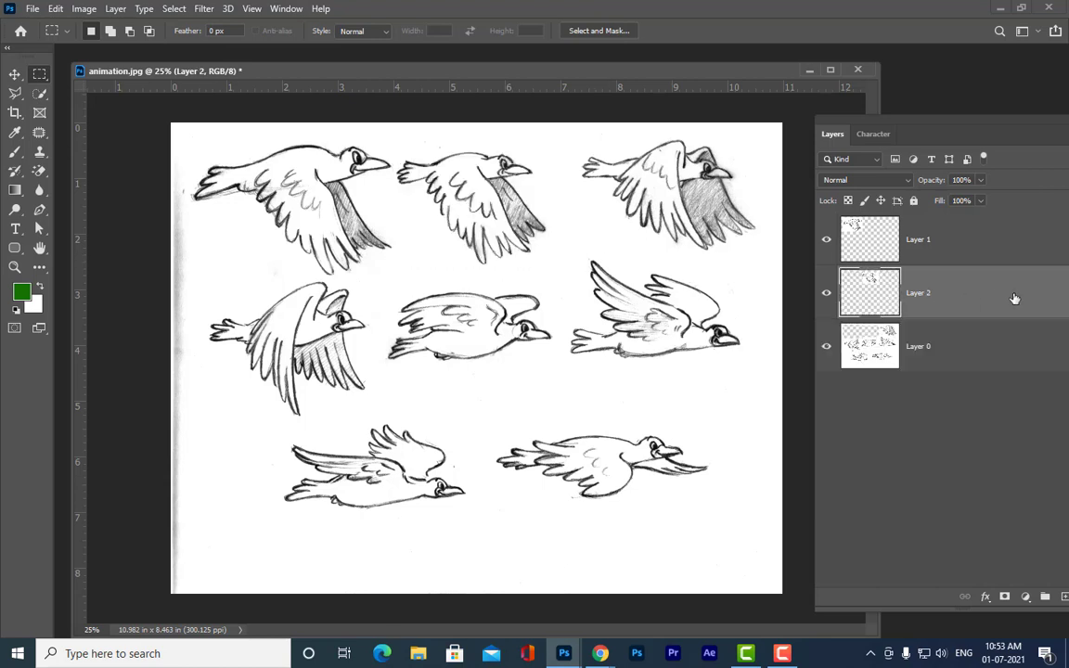
click(828, 241)
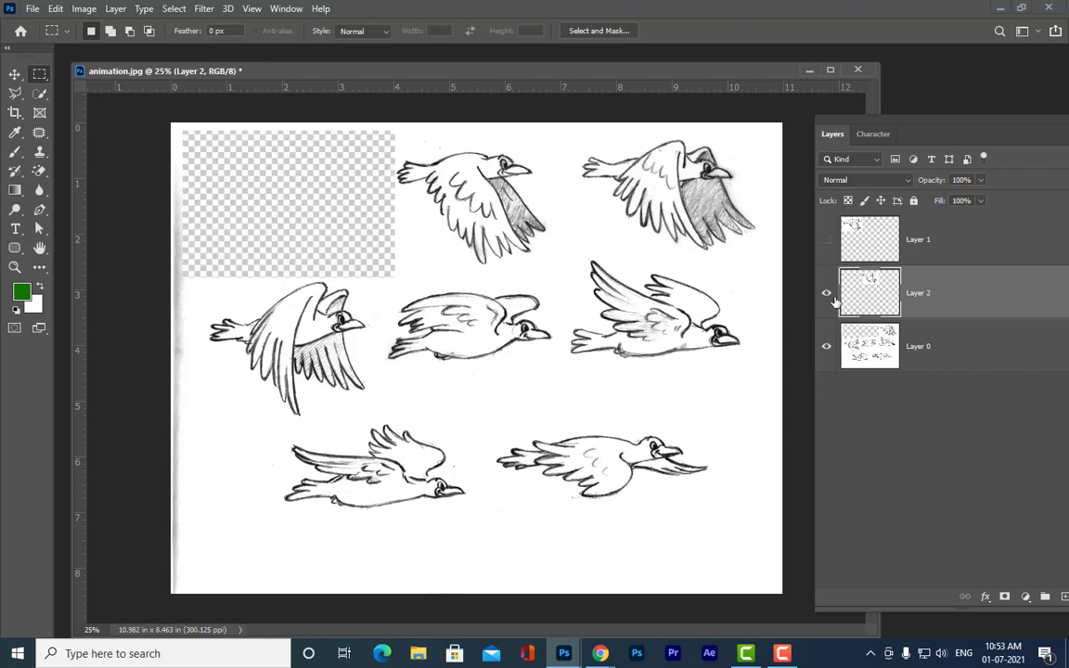
click(828, 293)
Step: Cut the top row's last bird from Layer 0 onto its own layer and hide that layer
click(890, 325)
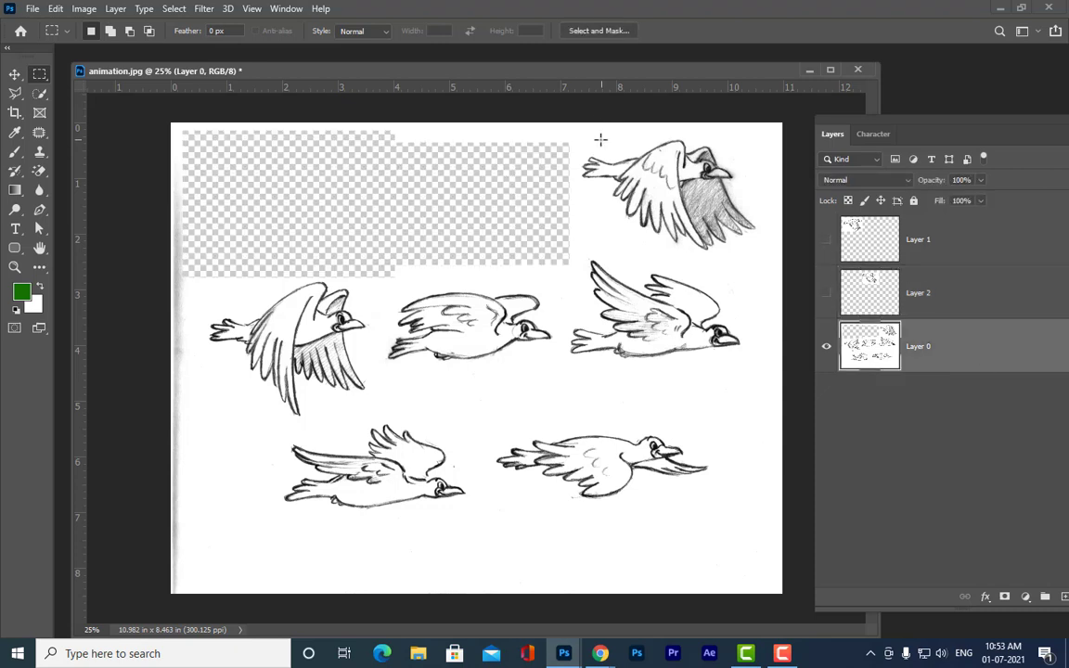
drag(575, 136, 754, 251)
key(ctrl+x)
key(ctrl+v)
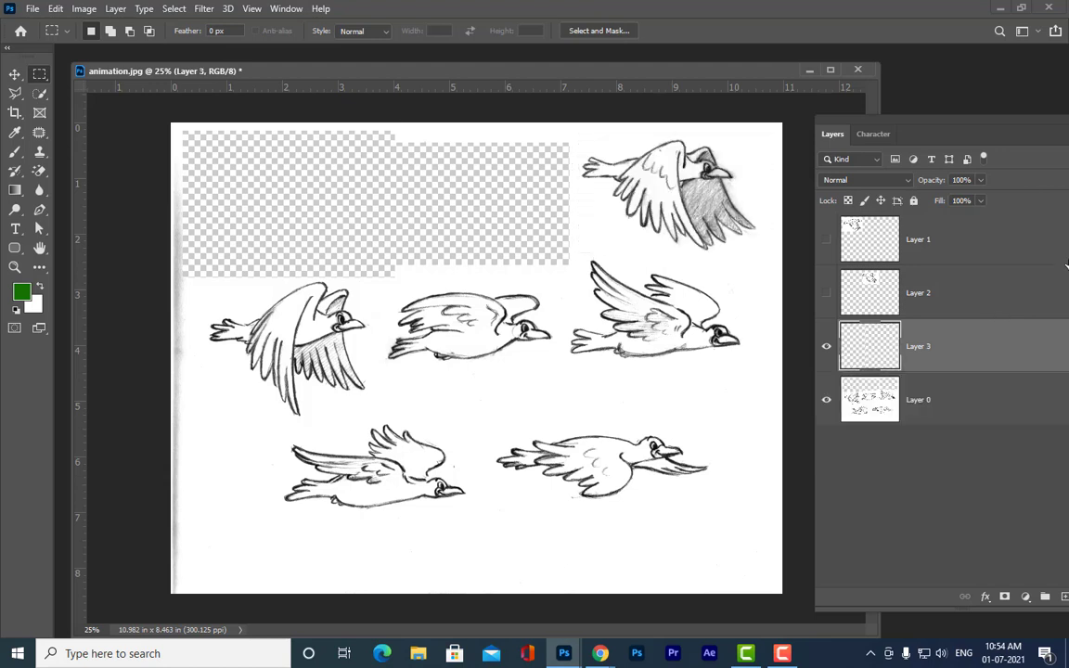
click(827, 347)
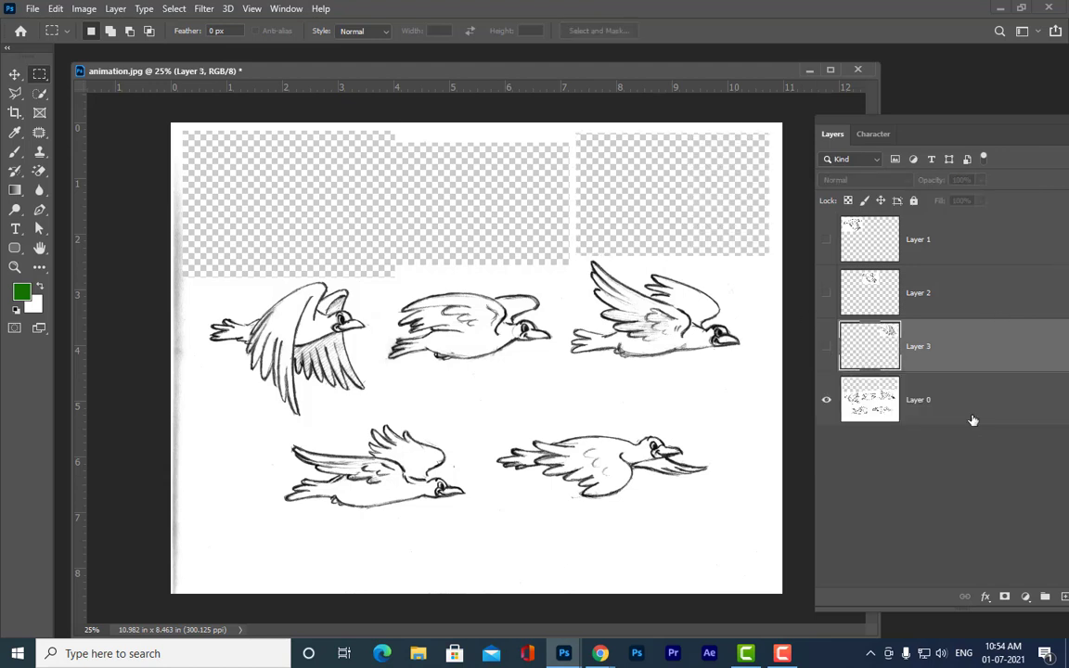
Step: Cut the middle row's first bird from Layer 0 onto its own layer, hide it, and make Layer 0 active again
click(960, 415)
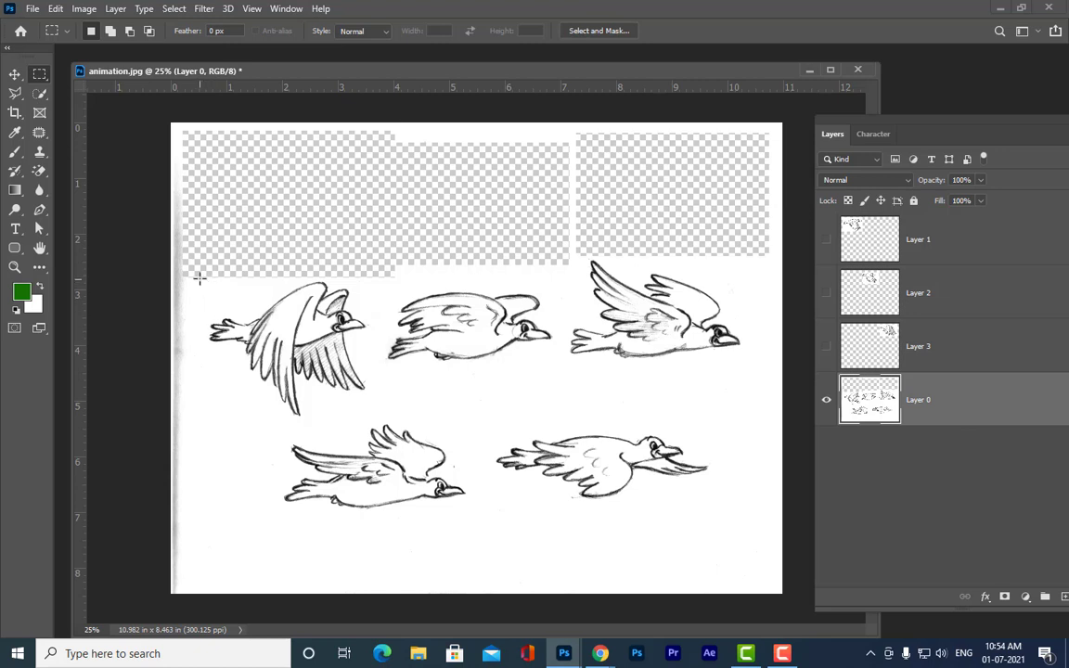
drag(200, 277, 374, 422)
key(ctrl+x)
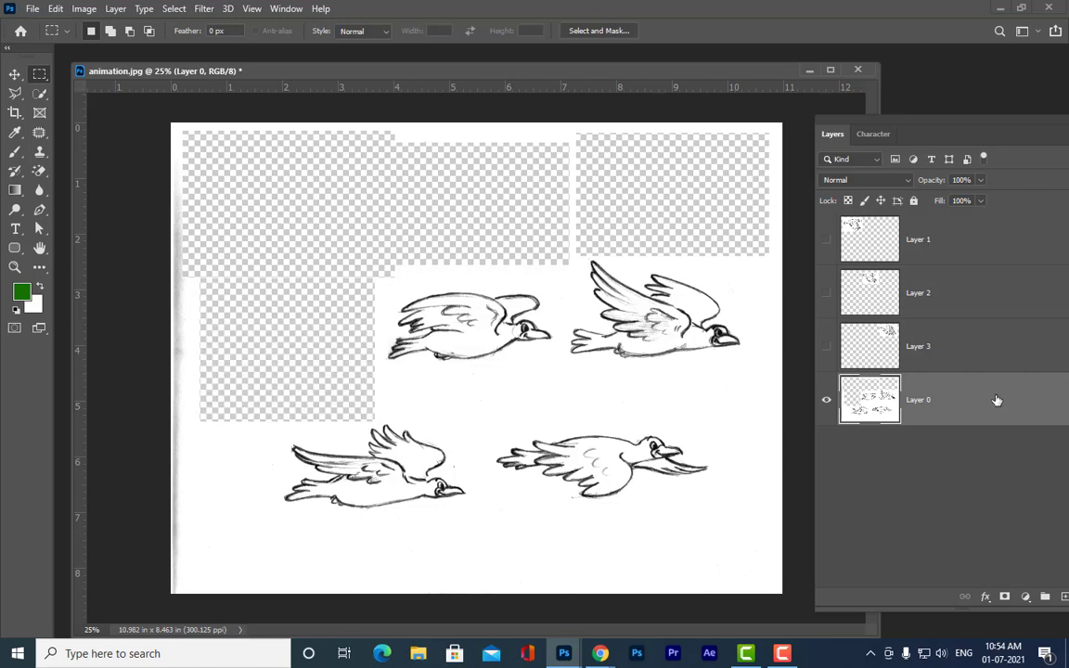
key(ctrl+v)
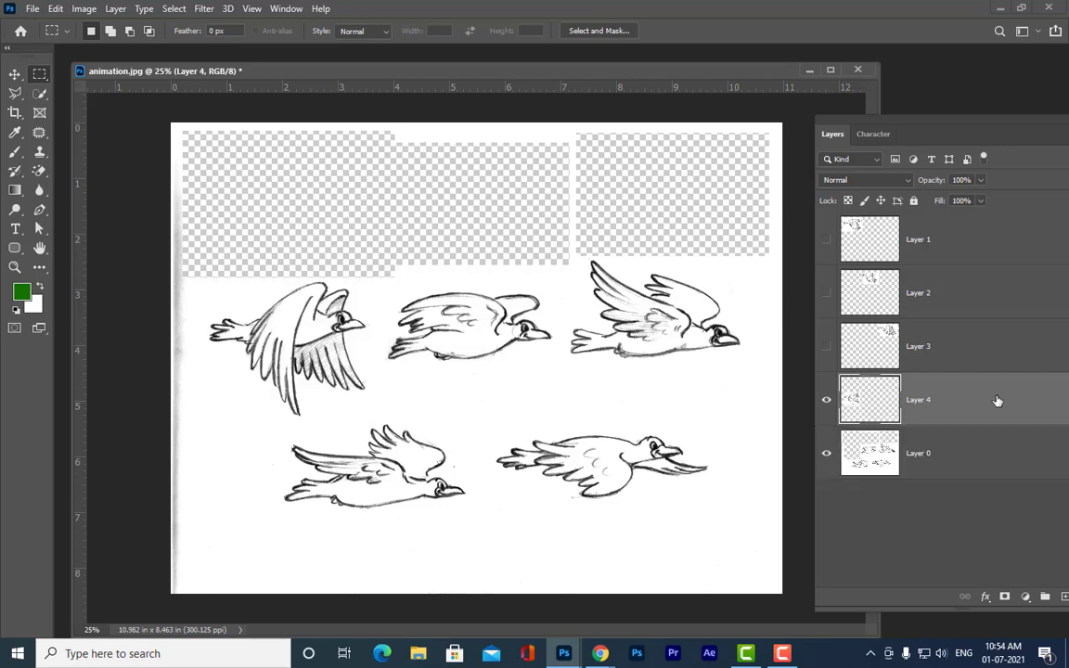
click(827, 402)
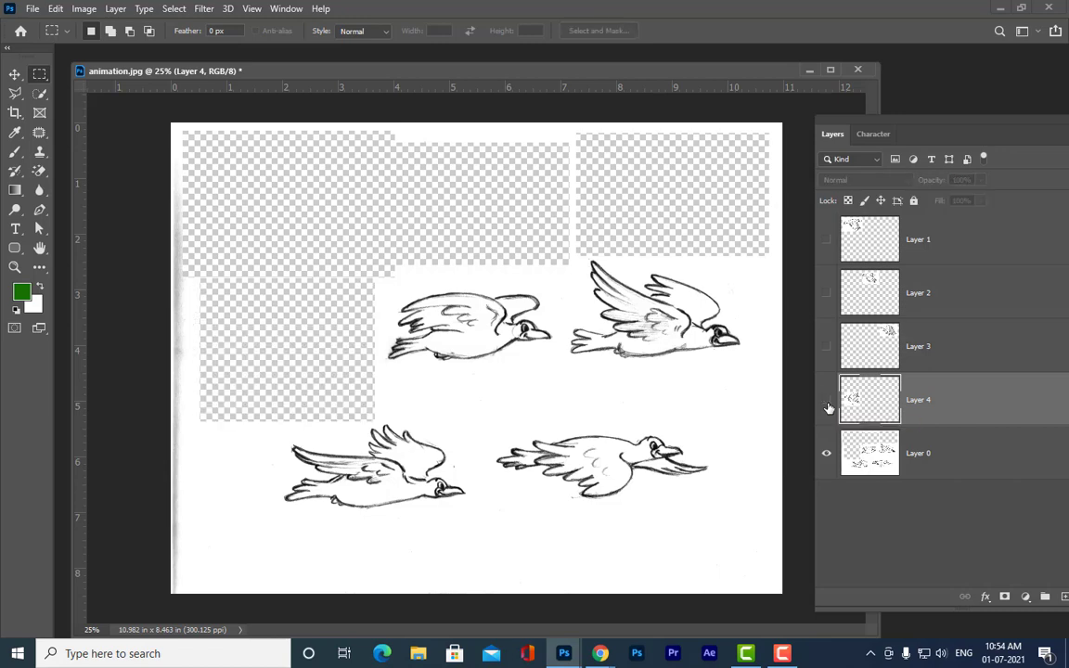
click(950, 452)
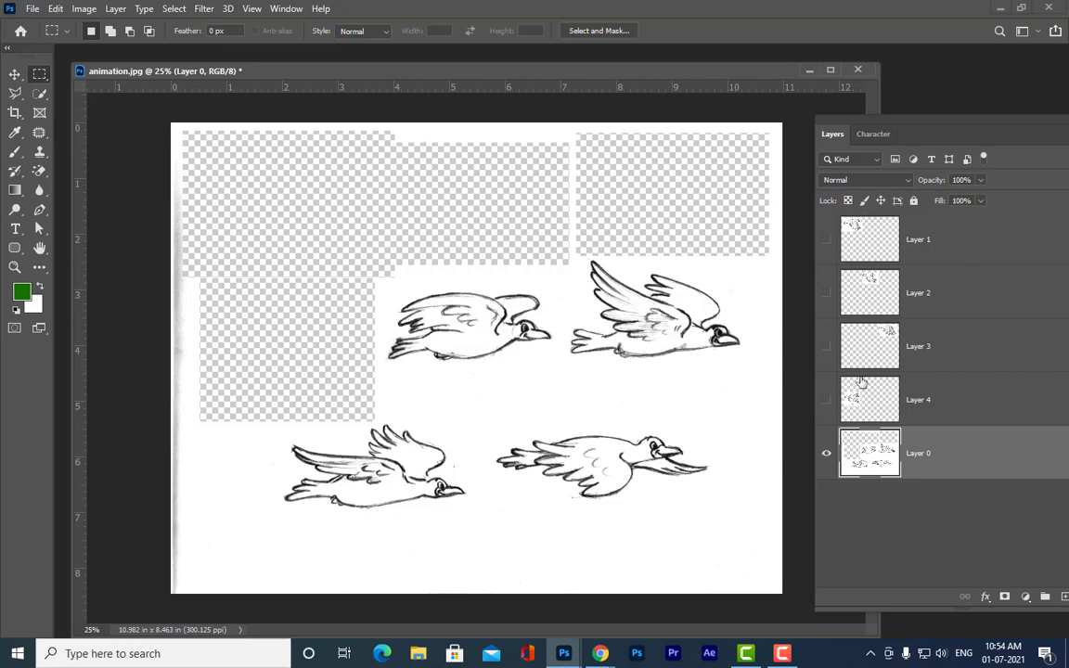
Step: Show all four hidden bird layers again above Layer 0
click(827, 400)
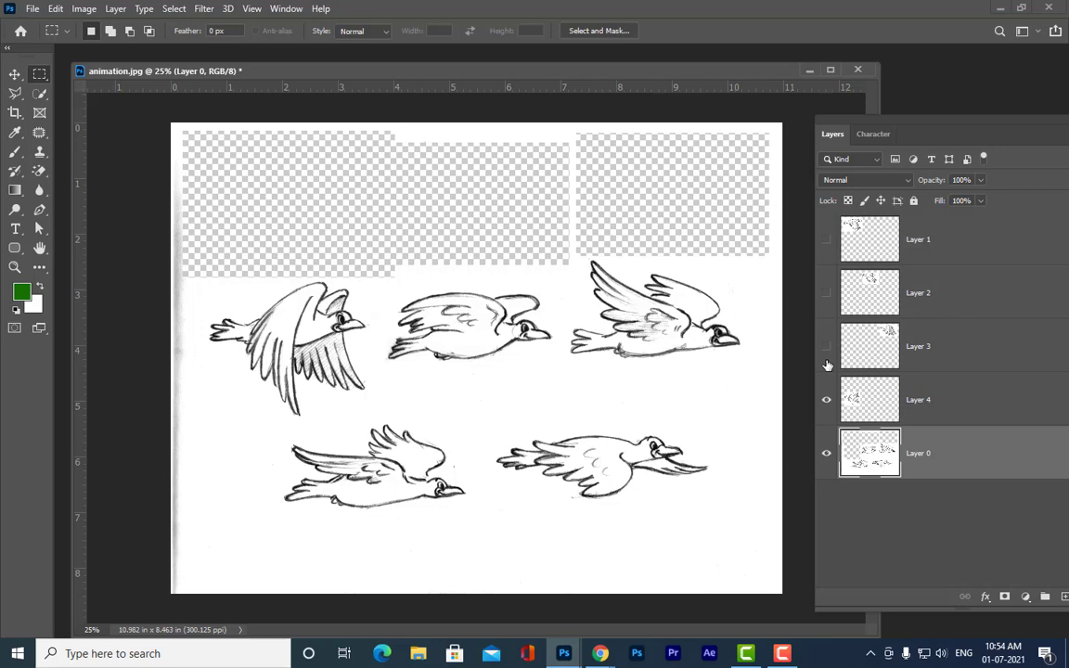
click(827, 347)
click(826, 241)
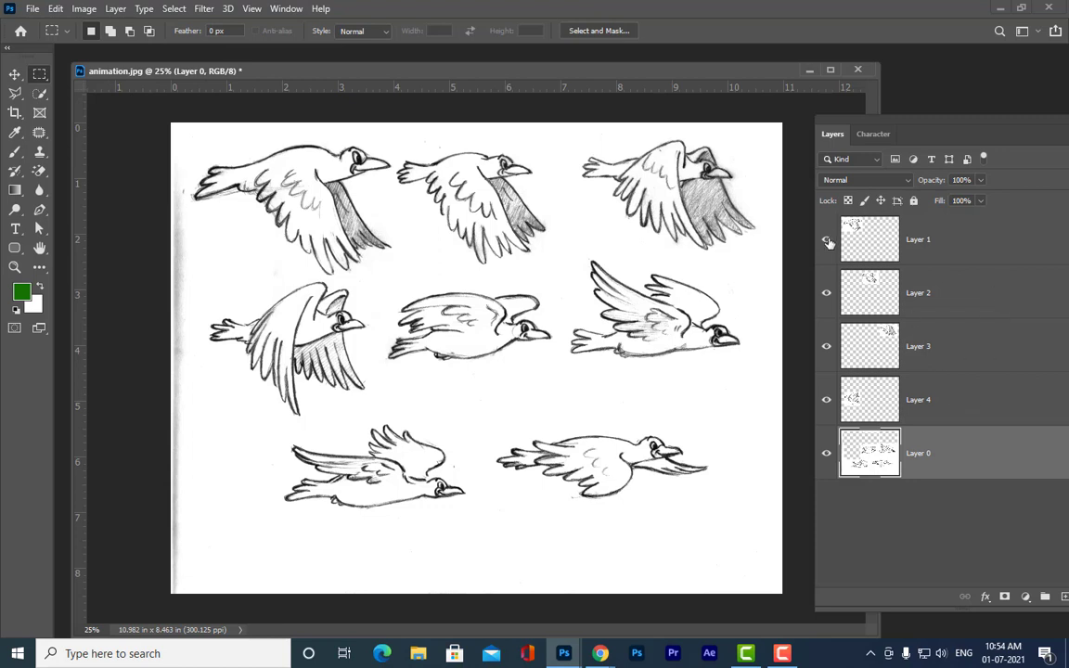
Step: Undo the visibility changes and the extraction of the second, third and fourth birds
key(ctrl+z)
key(ctrl+z)
key(ctrl+z)
key(ctrl+z)
key(ctrl+z)
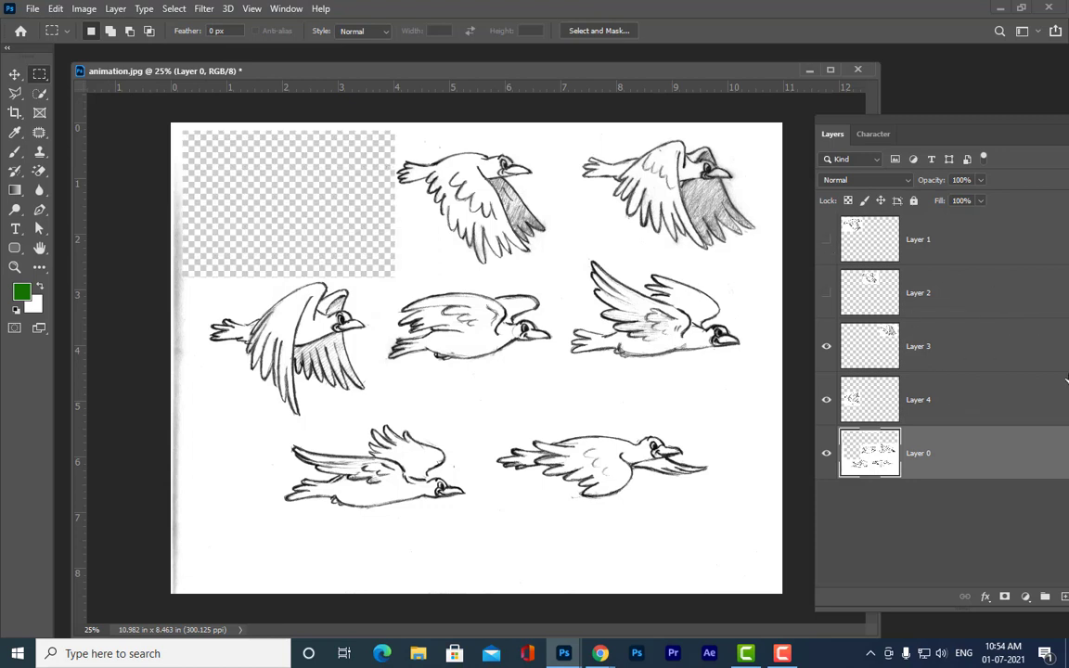
key(ctrl+z)
key(ctrl+z)
key(ctrl+z)
key(ctrl+z)
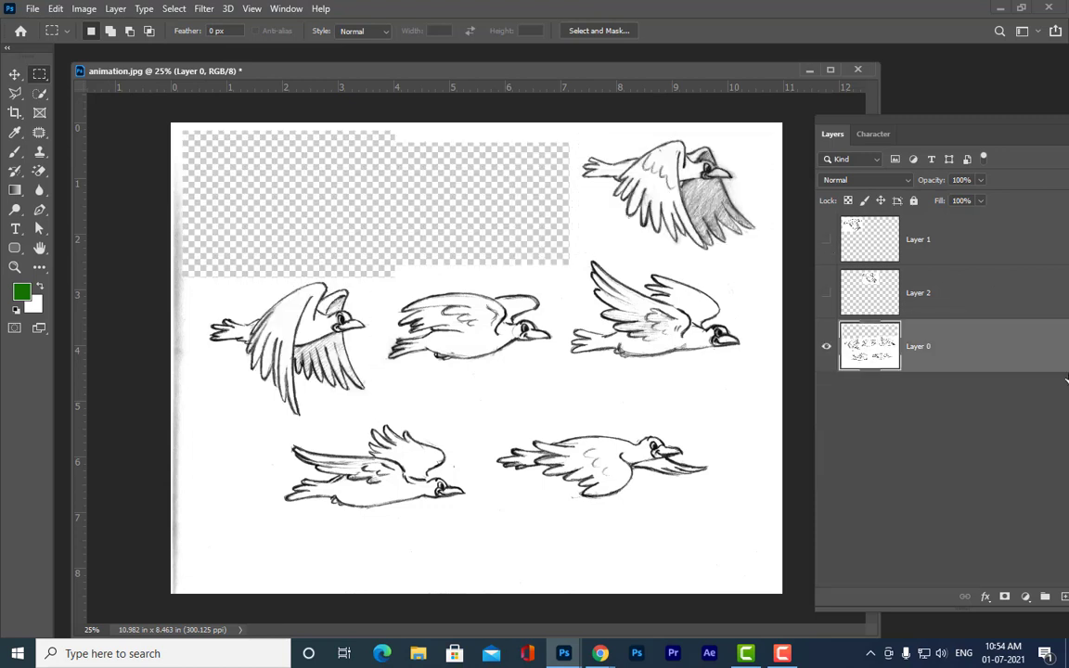
key(ctrl+z)
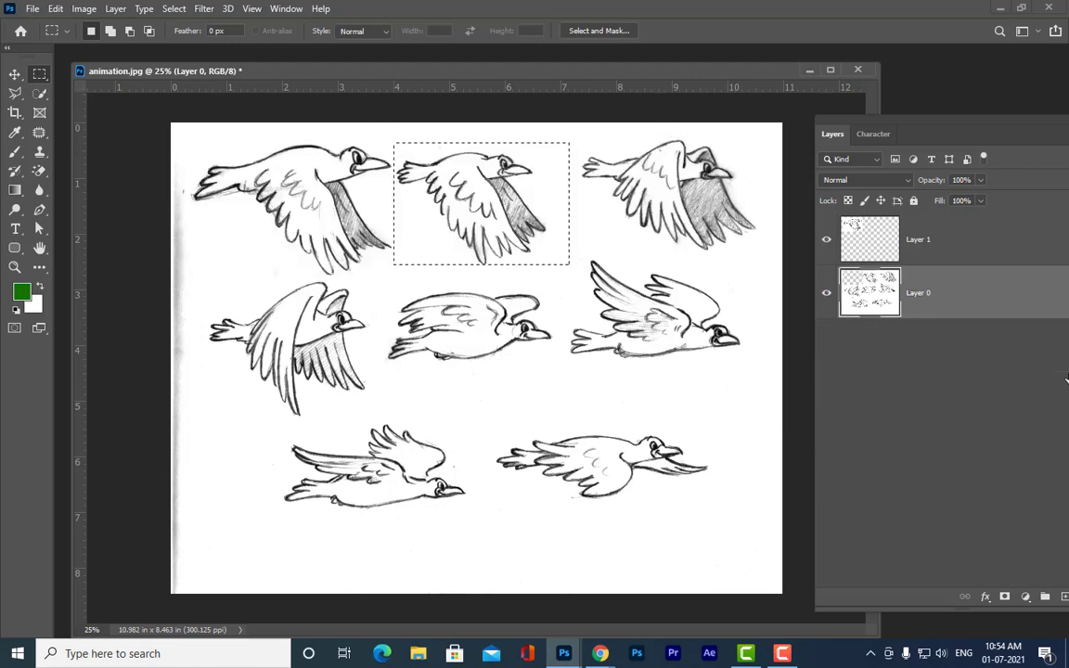
key(ctrl+z)
Step: Toggle Layer 0's visibility to check the first bird's layer, undo that bird's extraction, and clear the selection
click(976, 244)
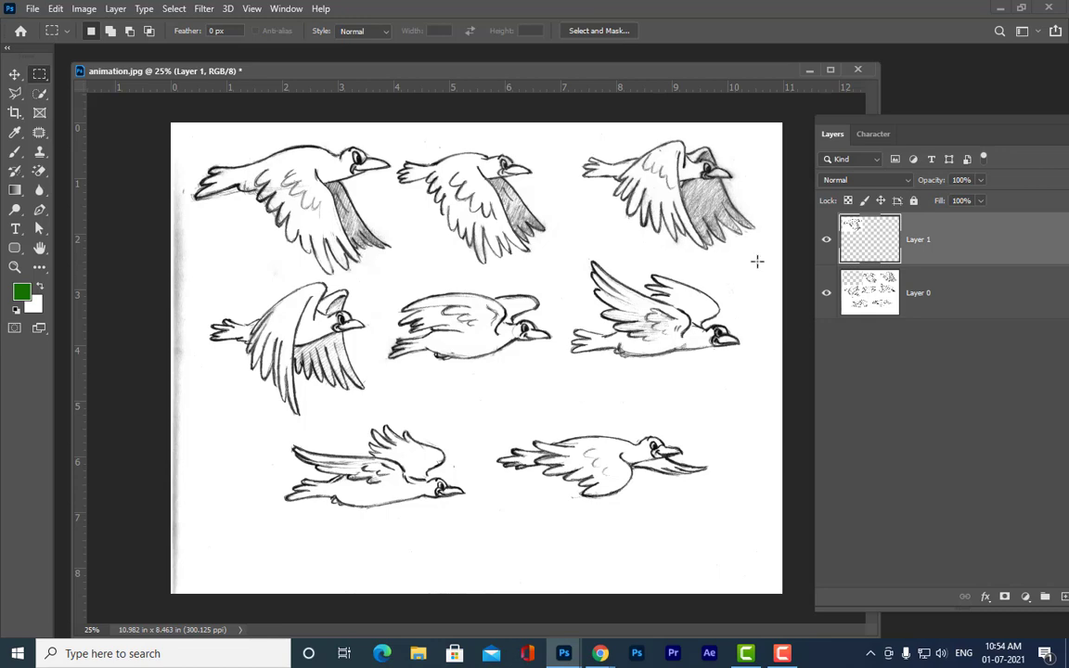
click(827, 295)
click(827, 294)
key(ctrl+z)
key(ctrl+z)
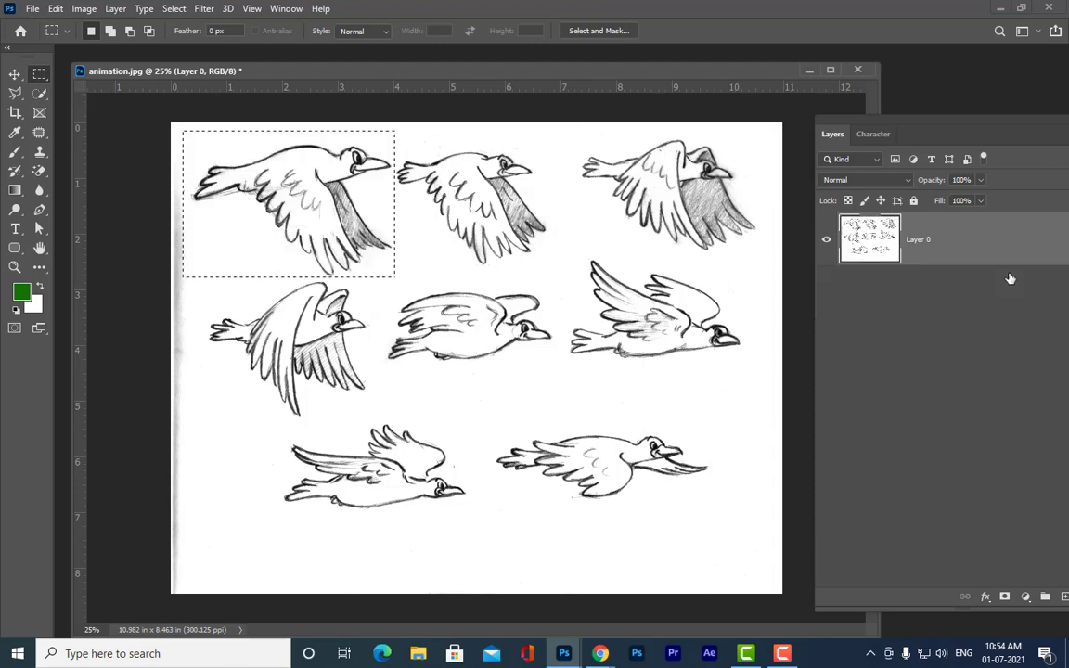
key(ctrl+d)
Step: Cut the top row's first bird from Layer 0 with a rectangular selection, paste it onto a new layer, and hide that layer
drag(189, 136, 381, 274)
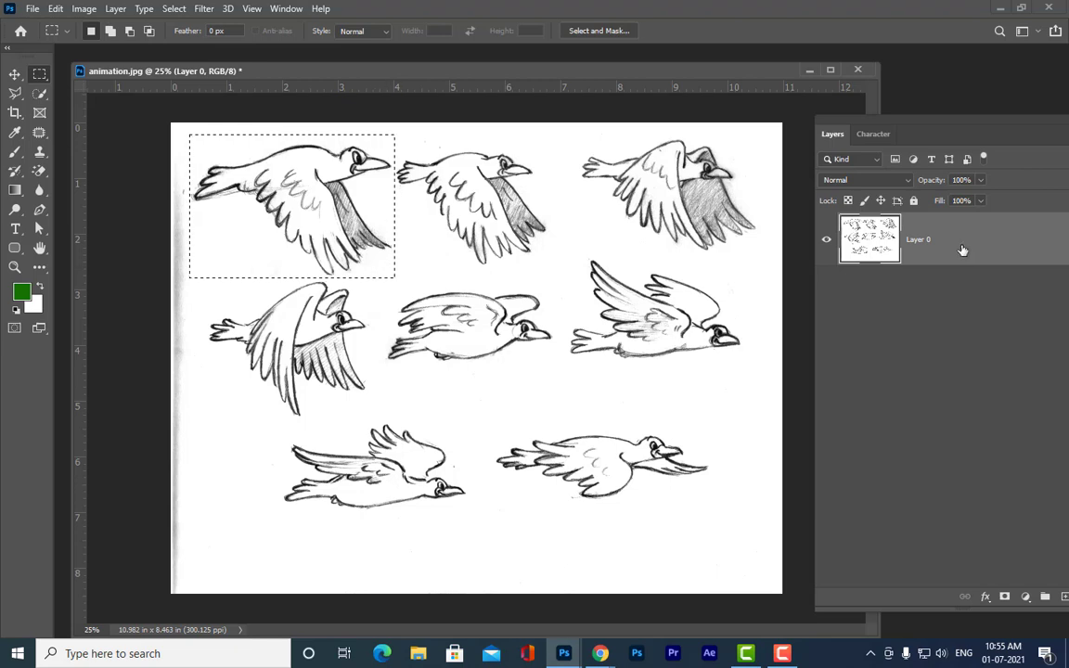
key(ctrl+x)
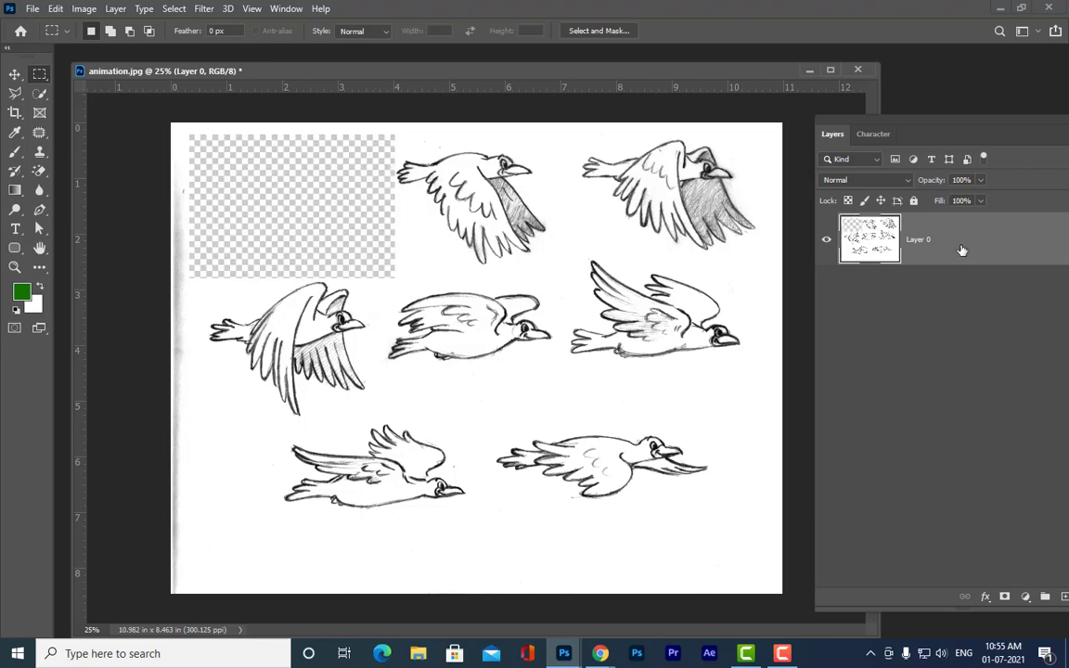
key(ctrl+v)
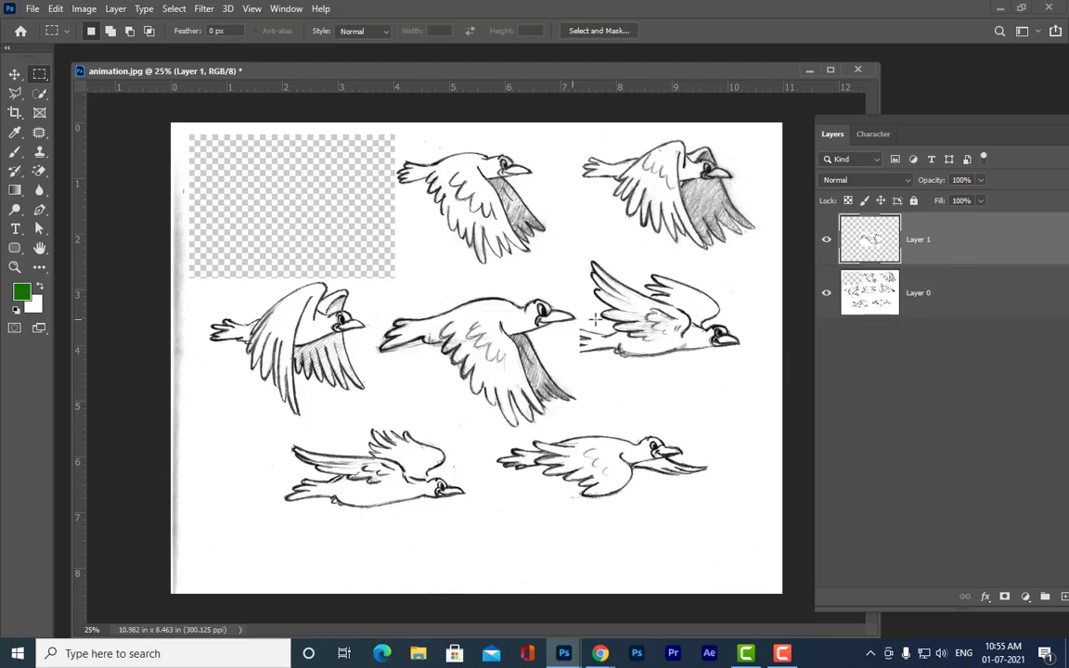
click(828, 248)
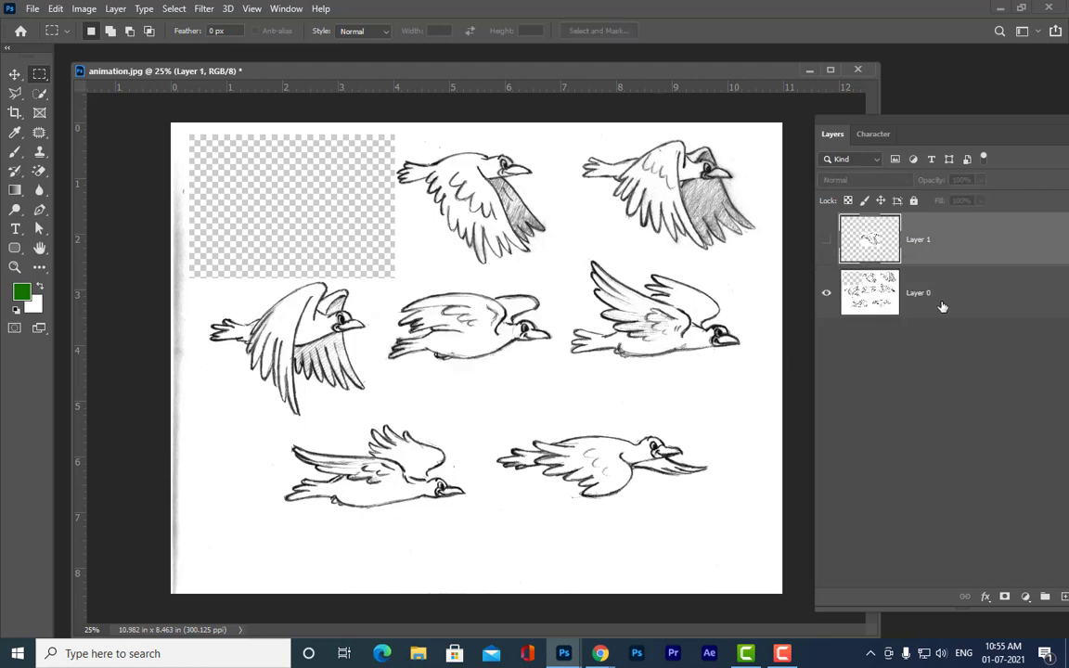
Step: Move the top row's middle bird from Layer 0 to a new layer by cutting and pasting, and hide that layer
click(943, 304)
drag(394, 137, 564, 275)
key(ctrl+x)
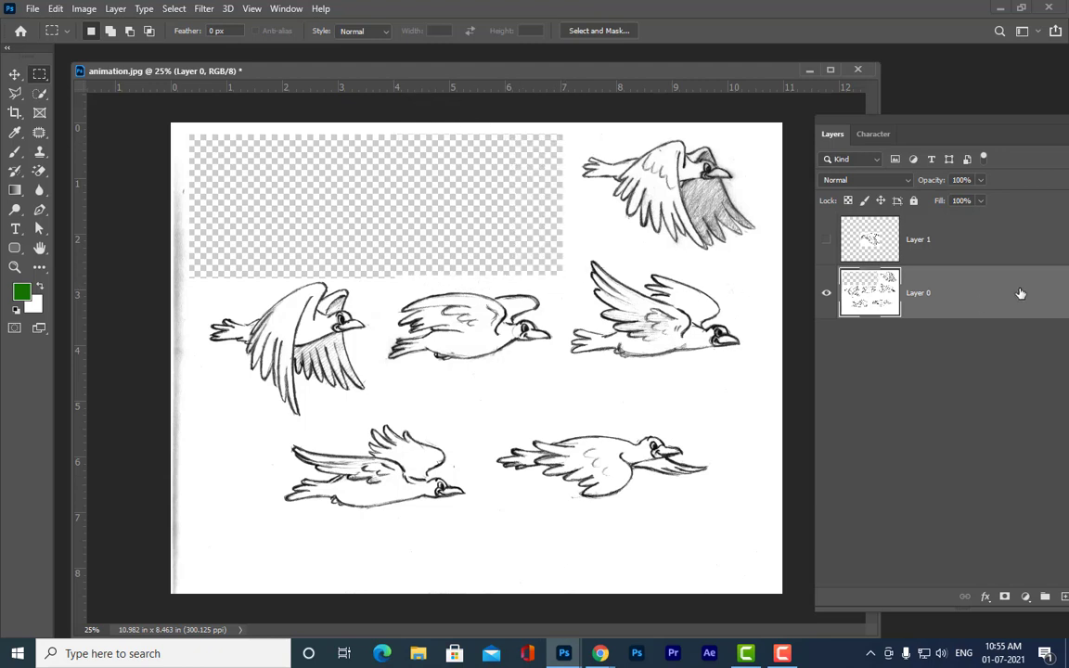
key(ctrl+v)
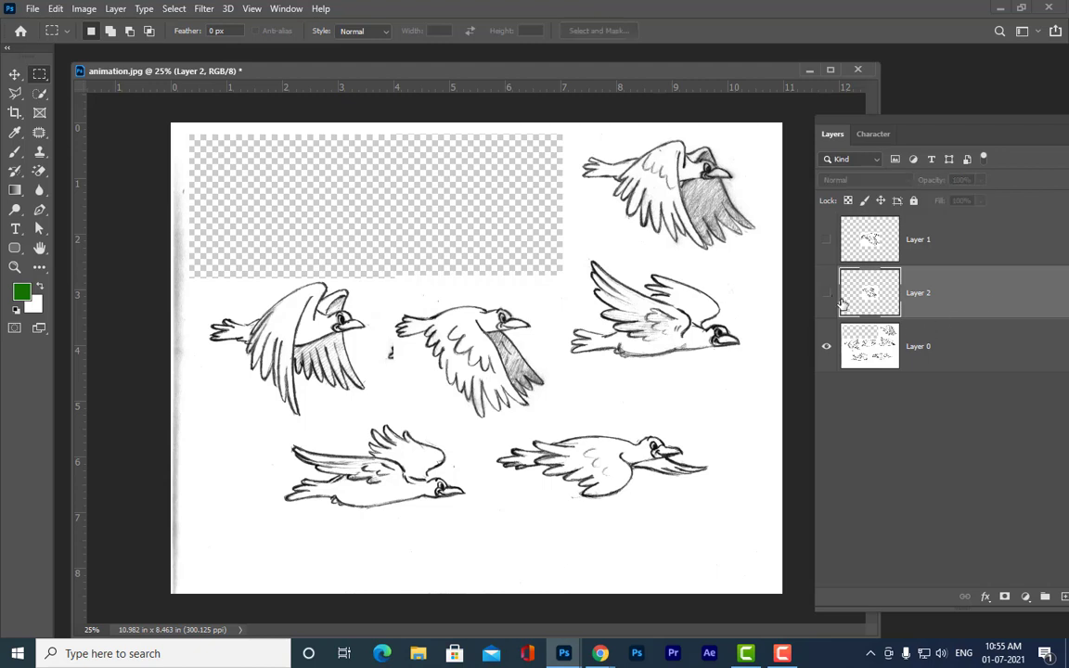
click(827, 293)
Step: Move the top row's last bird from Layer 0 to a new layer by cutting and pasting, and hide that layer
click(926, 346)
drag(575, 135, 776, 252)
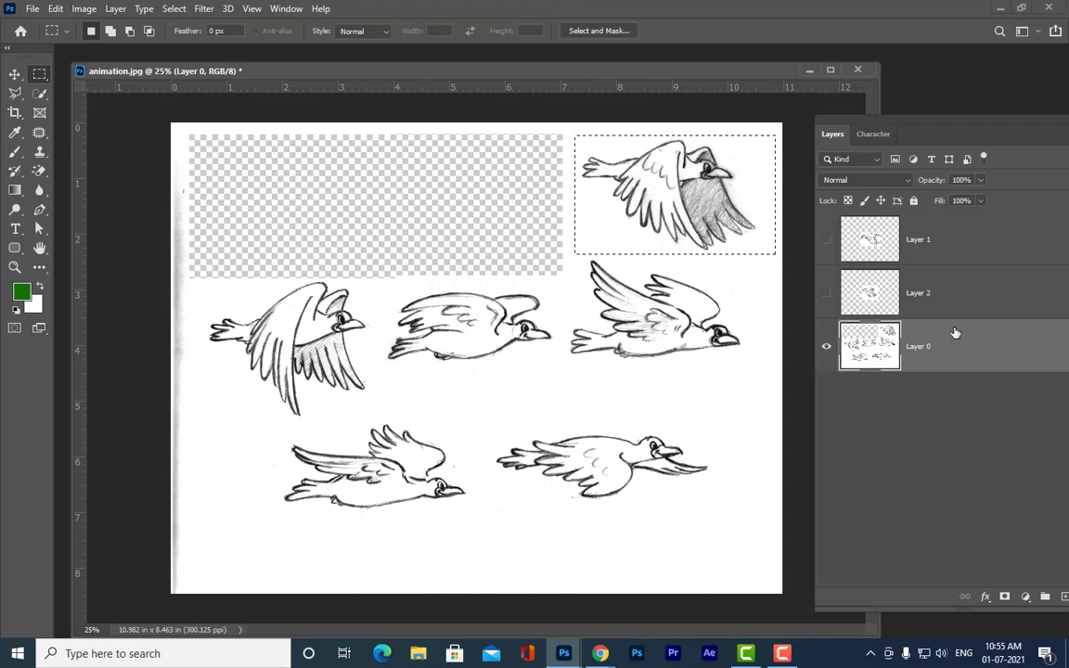
key(ctrl+x)
key(ctrl+v)
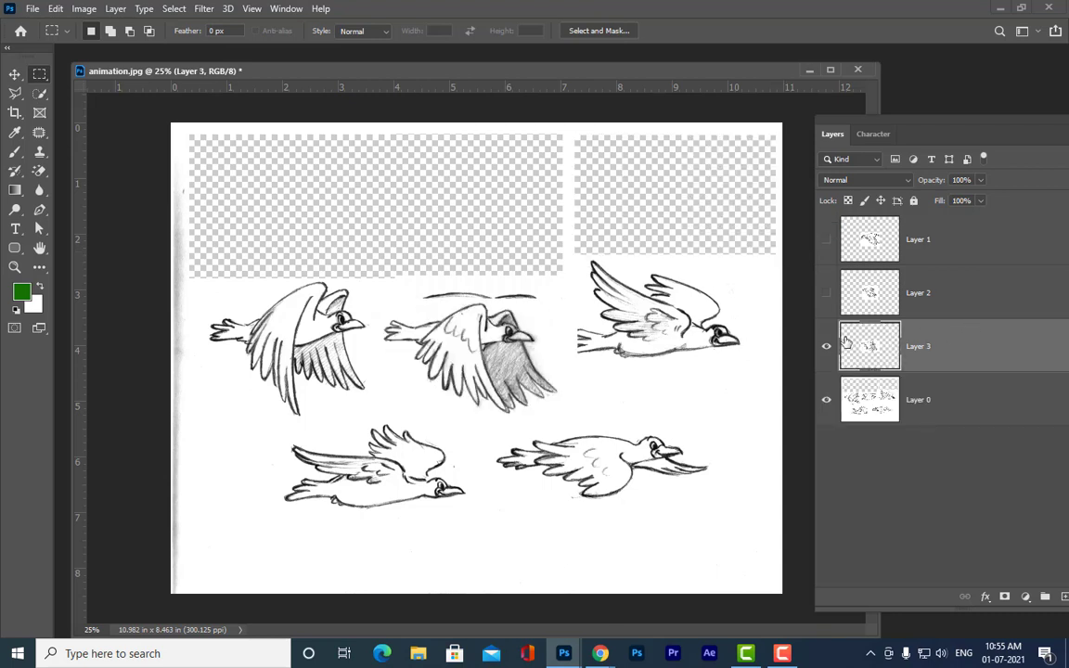
click(826, 346)
Step: Move the middle row's first bird from Layer 0 to a new layer by cutting and pasting, and hide that layer
click(947, 405)
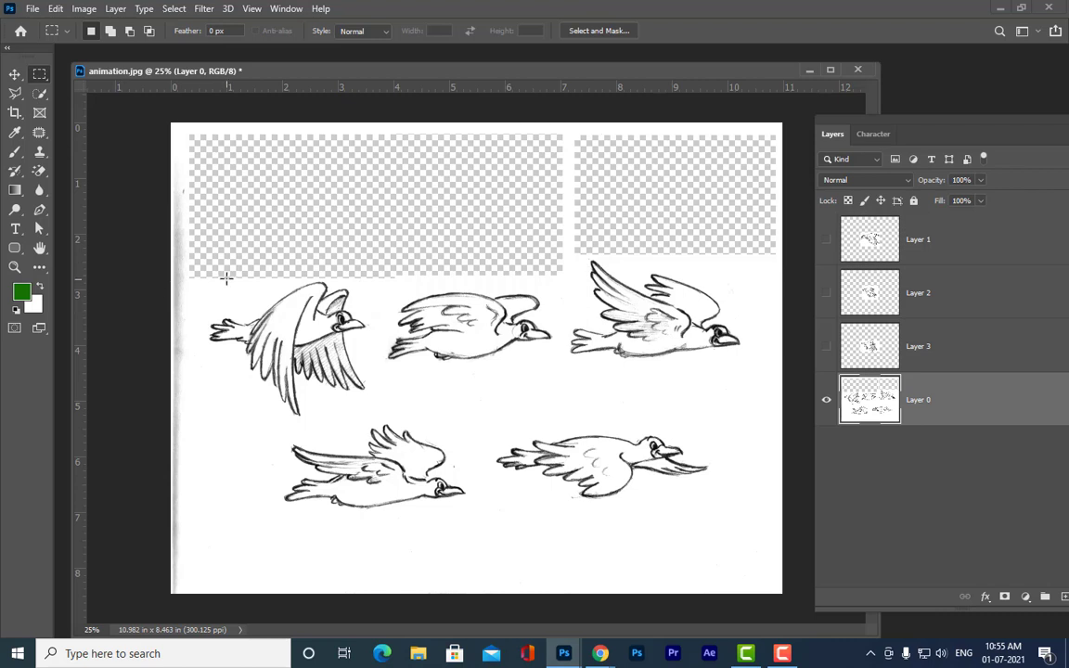
drag(202, 276, 375, 422)
key(ctrl+x)
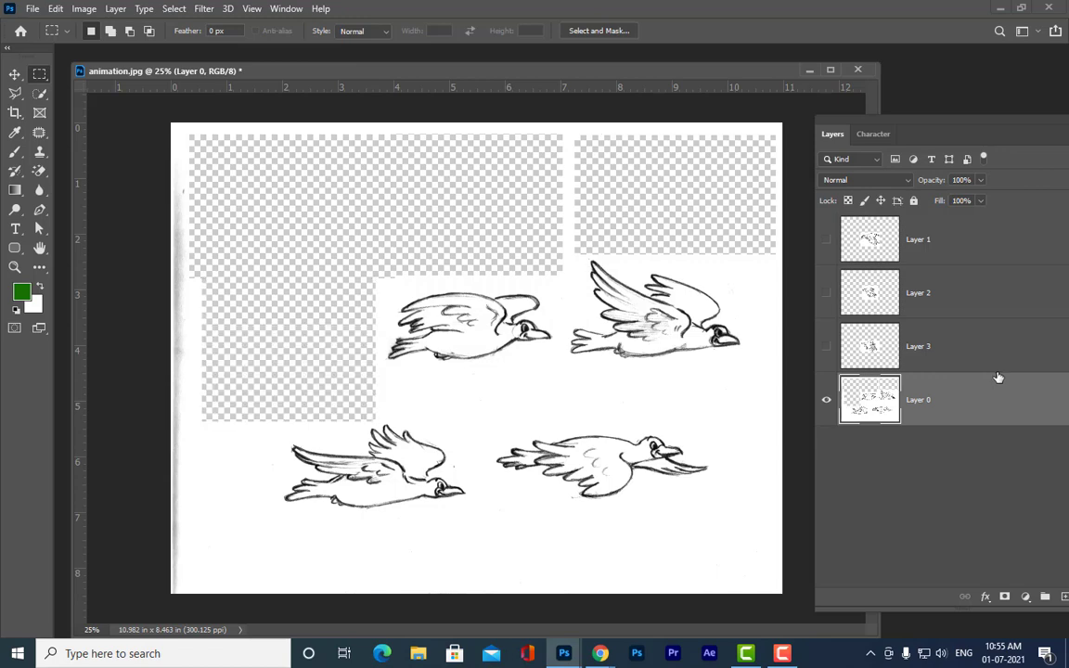
key(ctrl+v)
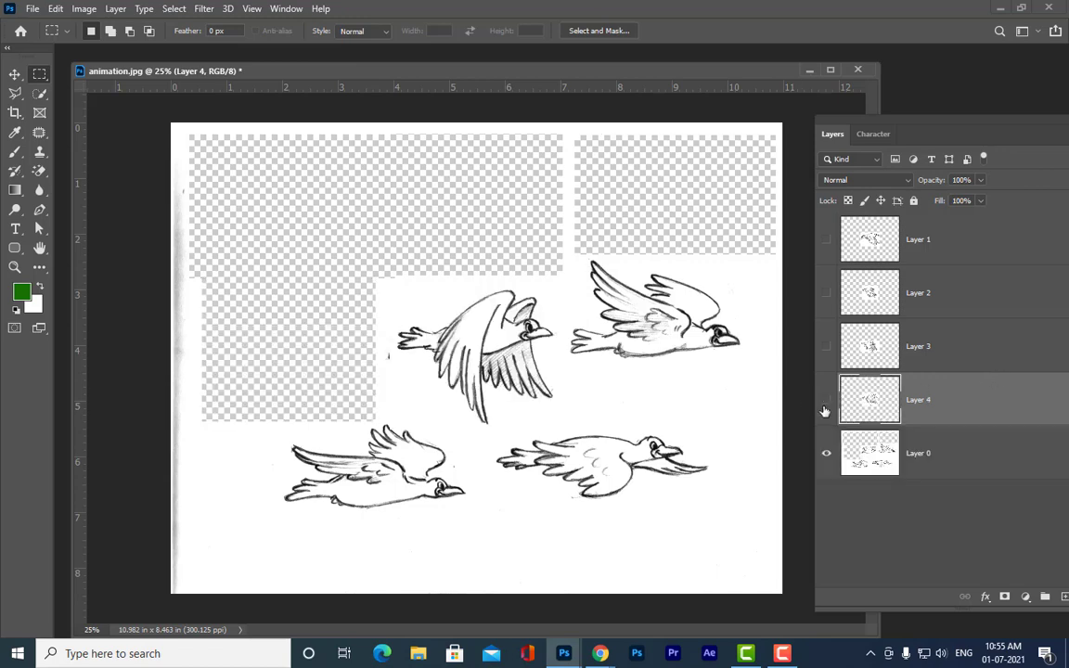
click(826, 399)
Step: Cut the middle row's second bird from Layer 0 with a rectangular selection and paste it onto a new layer
click(963, 454)
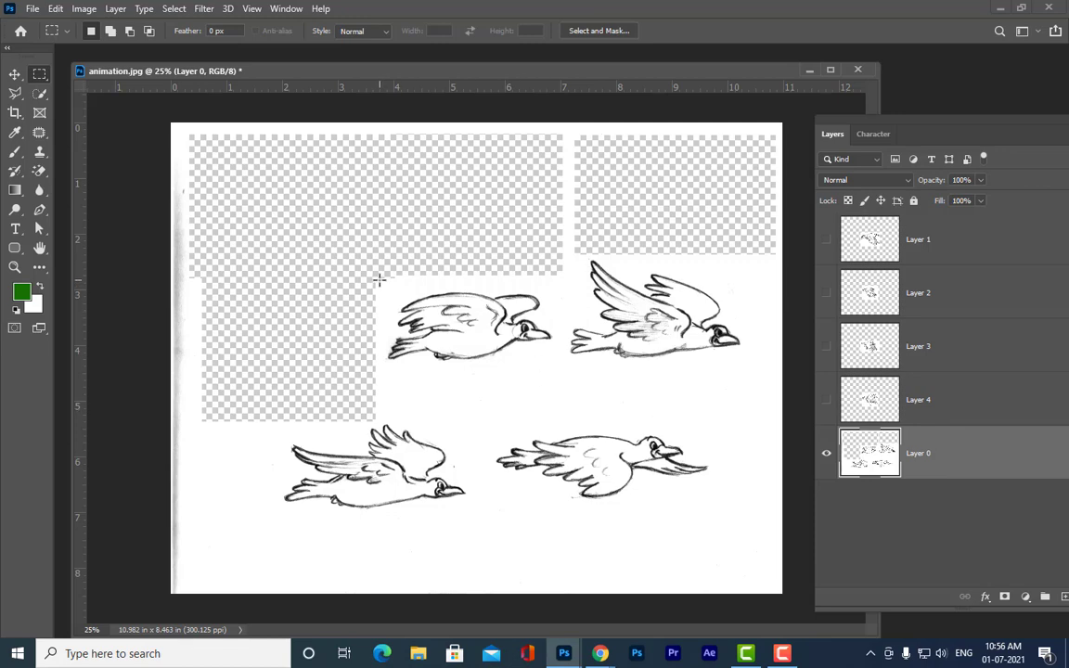
drag(378, 278, 560, 406)
key(ctrl+x)
key(ctrl+v)
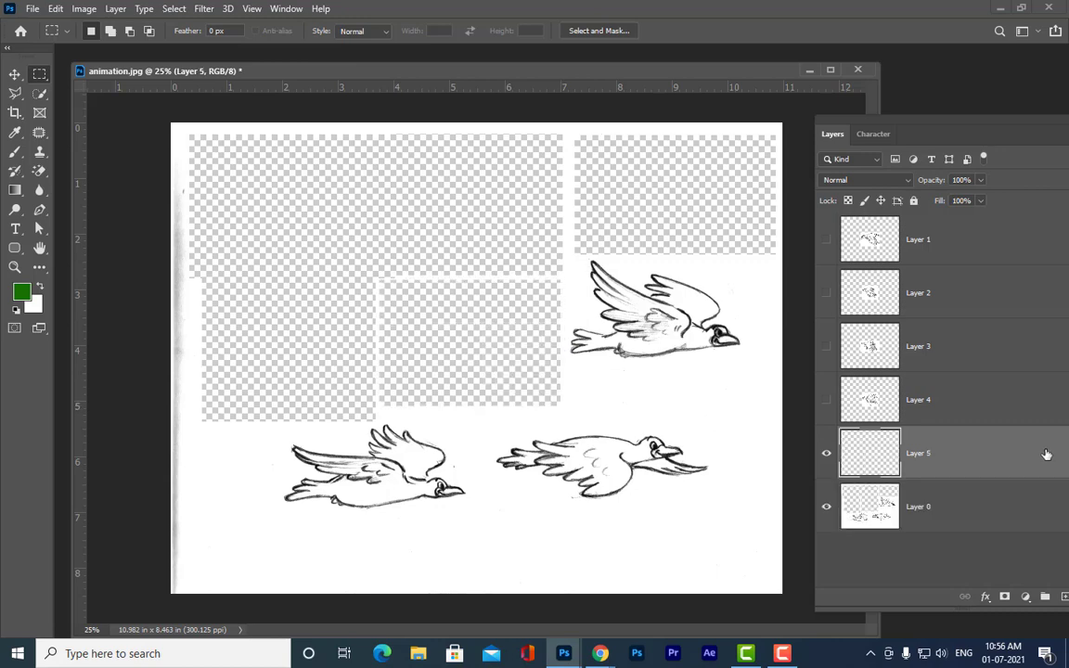
Step: Hide Layer 5, and move the middle row's last bird from Layer 0 to a new hidden layer by cutting and pasting
click(827, 451)
click(965, 520)
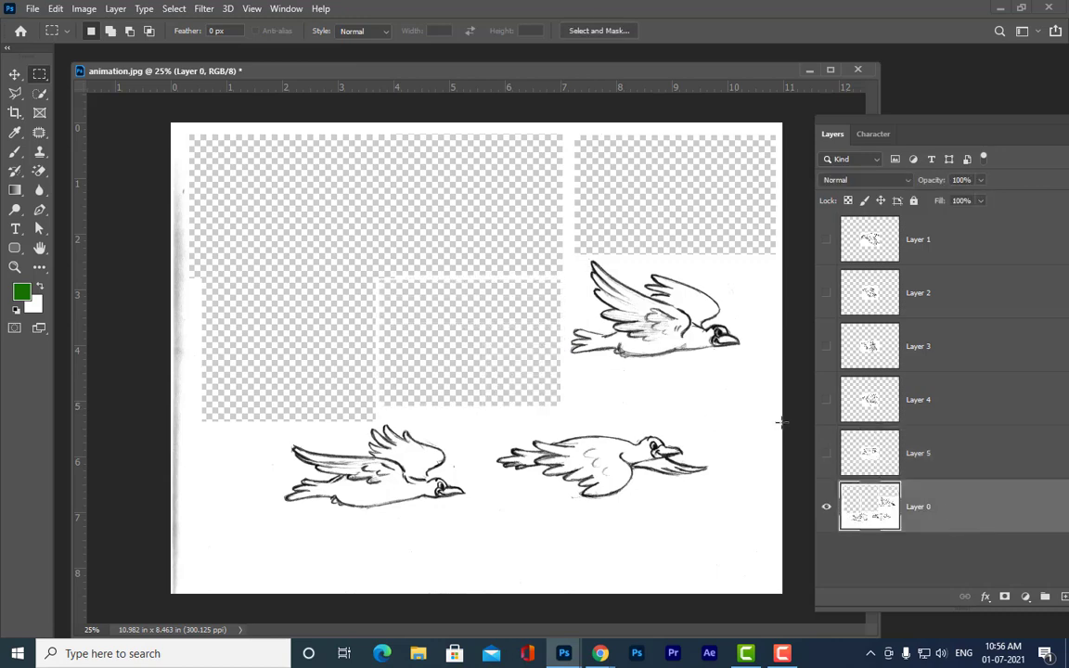
drag(569, 257, 761, 394)
key(ctrl+x)
key(ctrl+v)
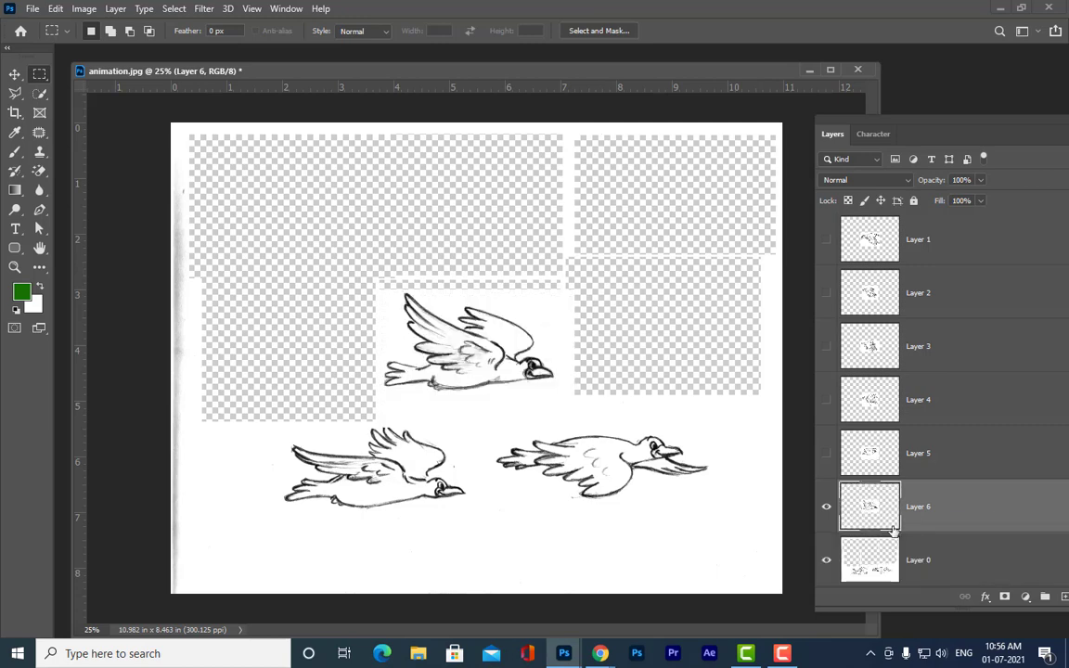
click(827, 506)
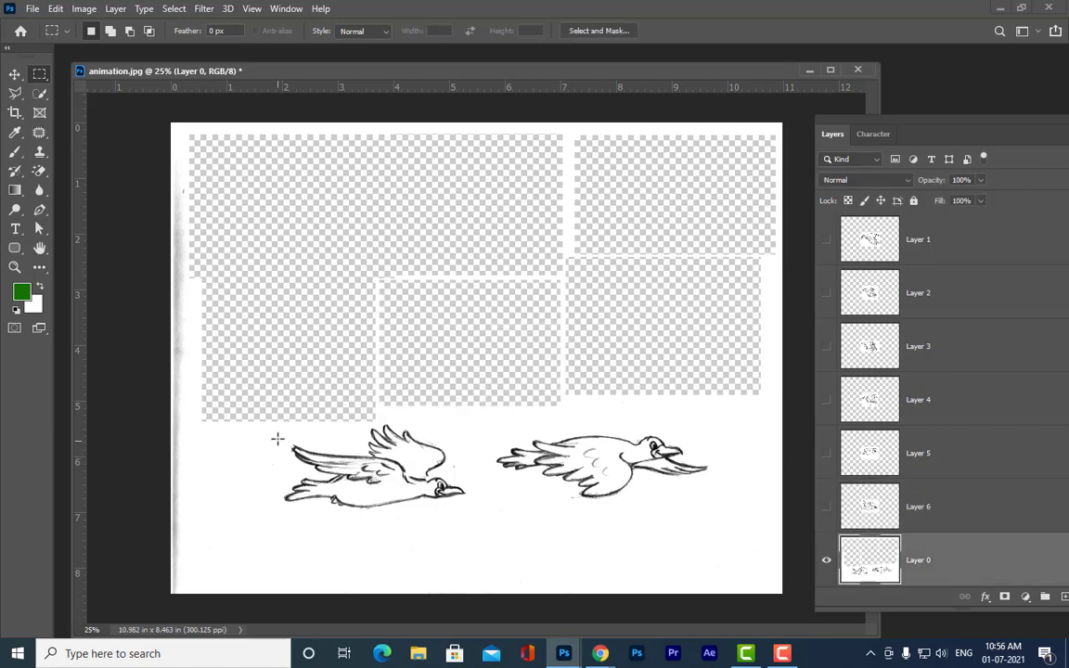
Step: Move the bottom row's first bird from Layer 0 to a new layer by cutting and pasting, and hide that layer
drag(273, 427, 463, 530)
key(ctrl+d)
key(ctrl+x)
key(ctrl+v)
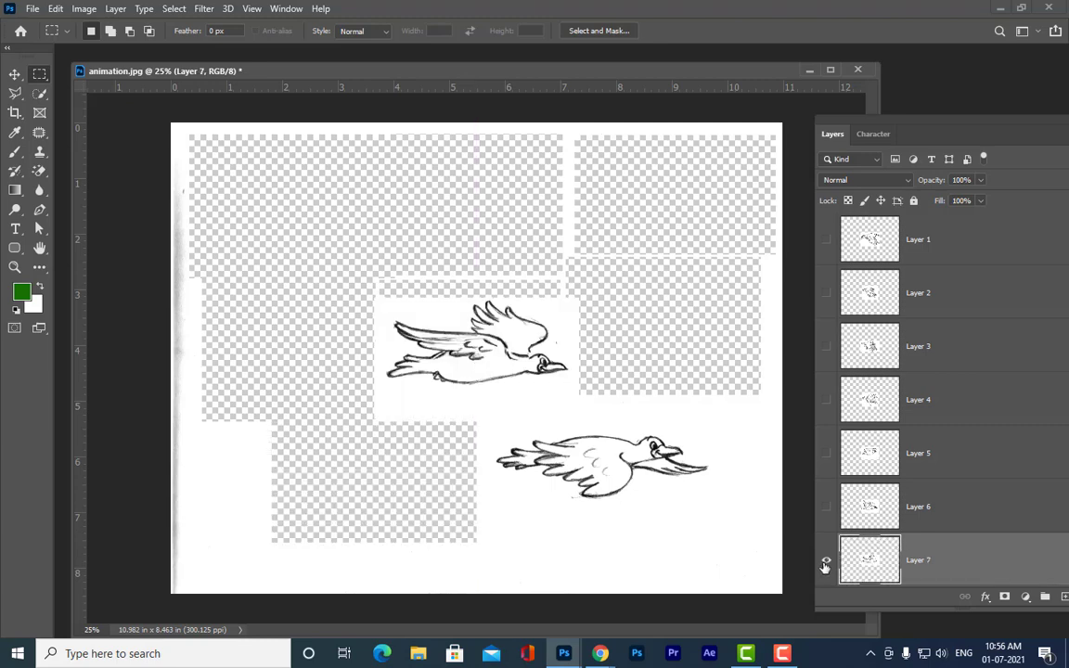
click(825, 564)
Step: Move the bottom row's last bird from Layer 0 to a new layer by cutting and pasting, and hide that layer
scroll(915, 489, down, 1)
click(950, 561)
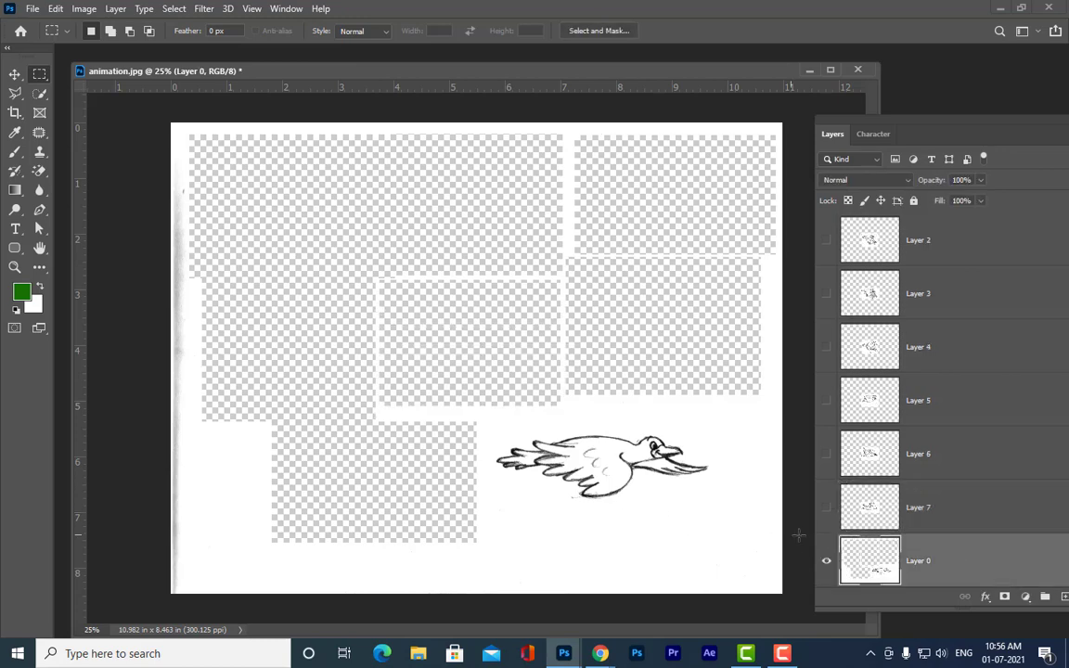
drag(483, 424, 715, 536)
key(ctrl+x)
key(ctrl+v)
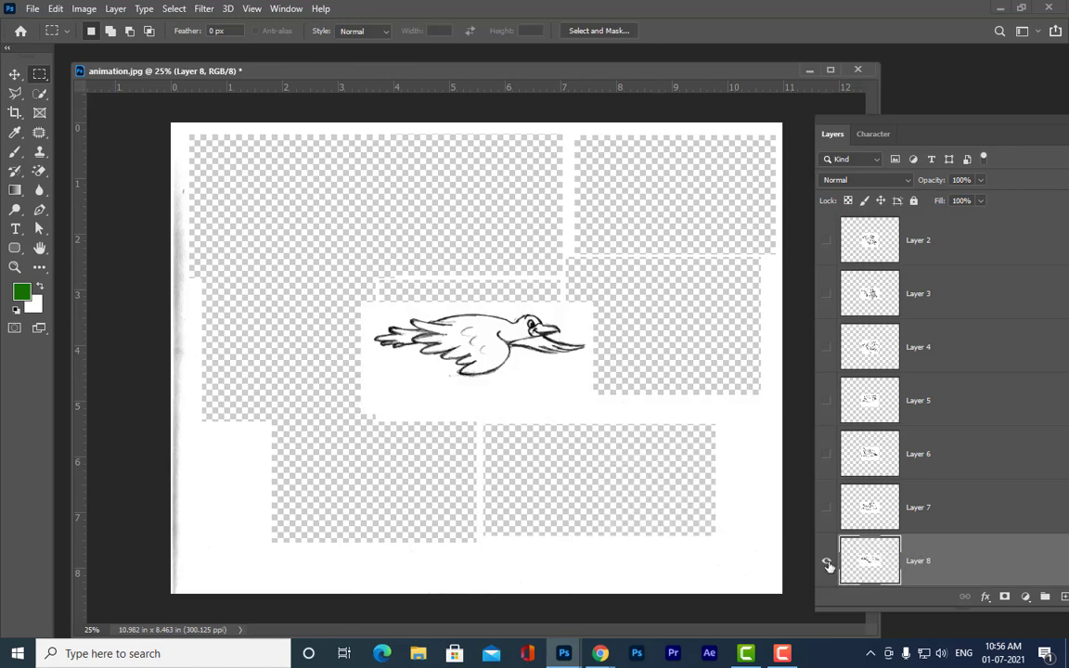
scroll(829, 557, down, 1)
click(826, 508)
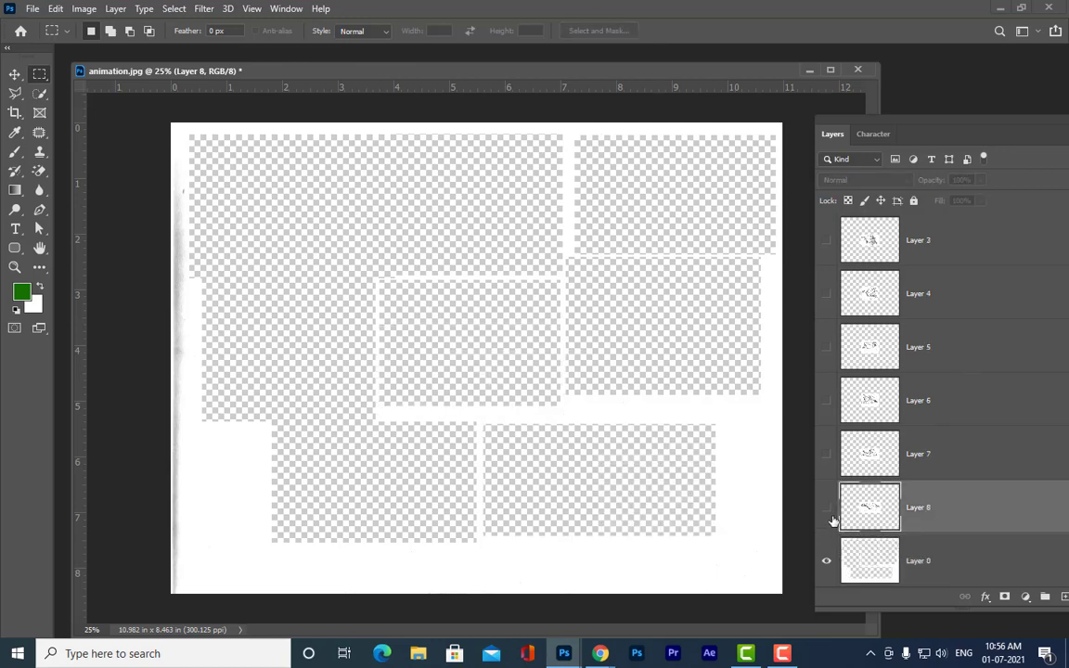
Step: Delete the leftover background sheet, Layer 0, keeping Layer 8 hidden
click(826, 507)
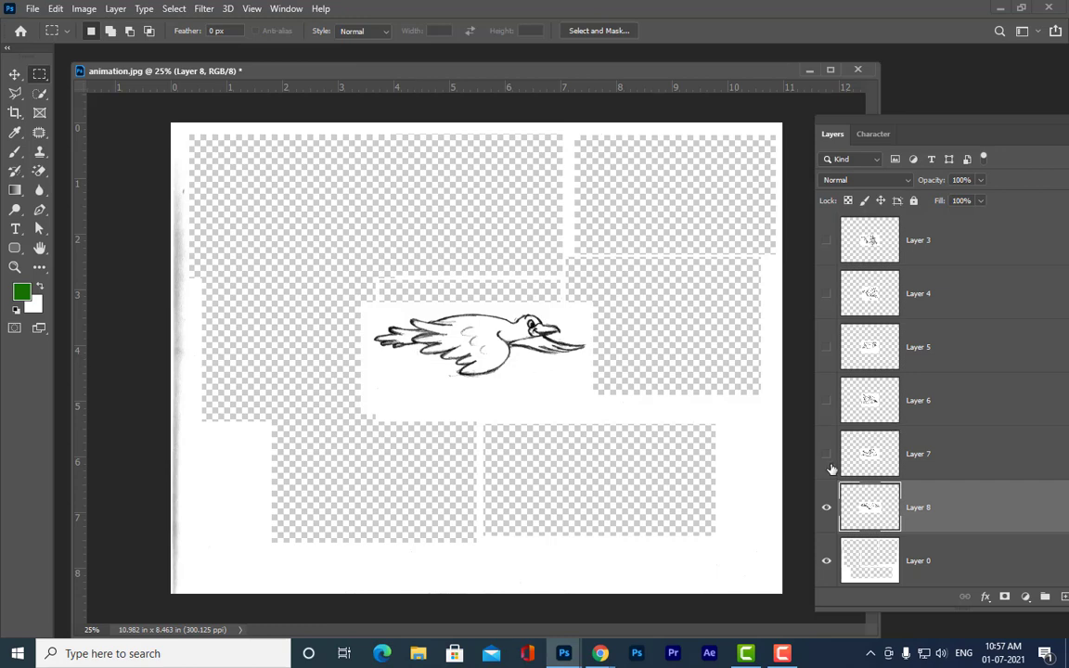
click(825, 507)
click(953, 553)
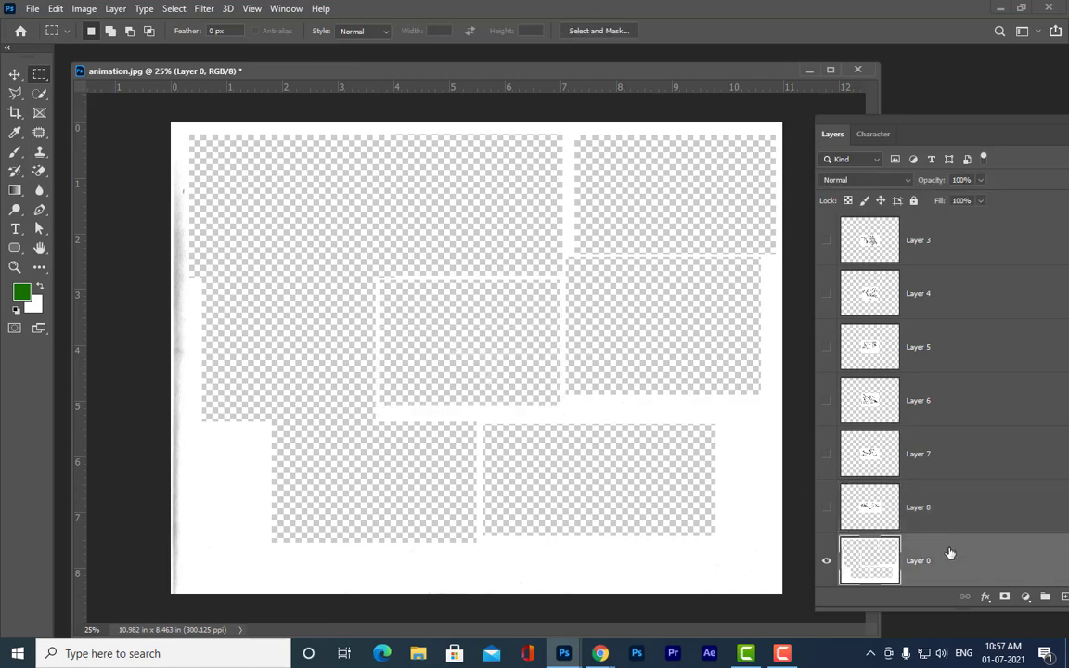
key(Delete)
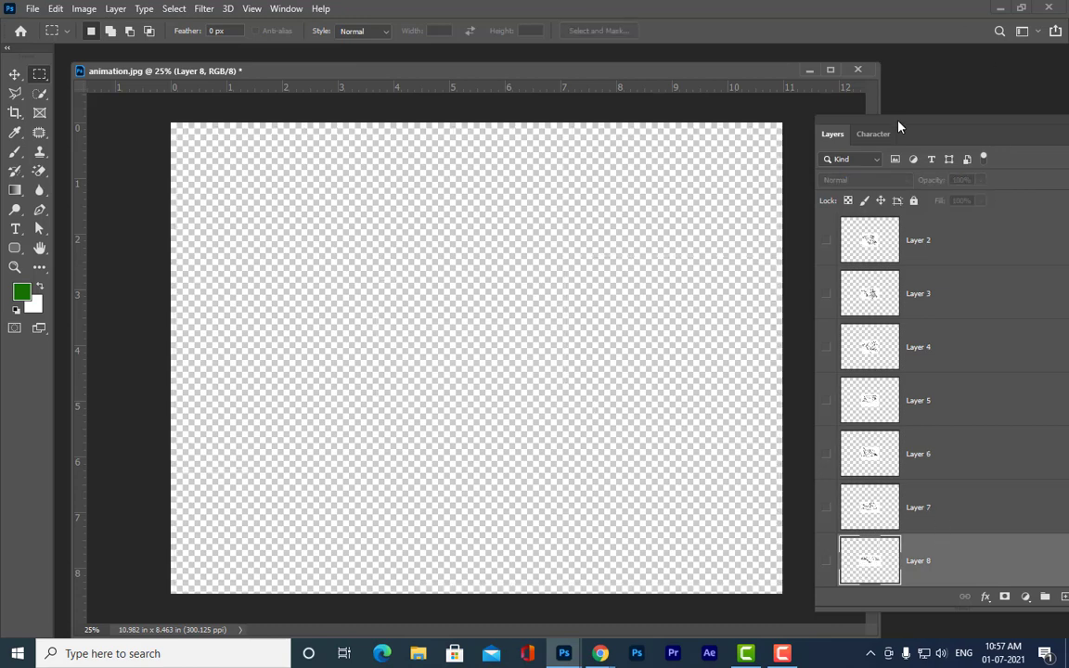
Step: Make all bird layers from Layer 1 to Layer 8 visible
drag(899, 127, 813, 79)
drag(740, 196, 741, 558)
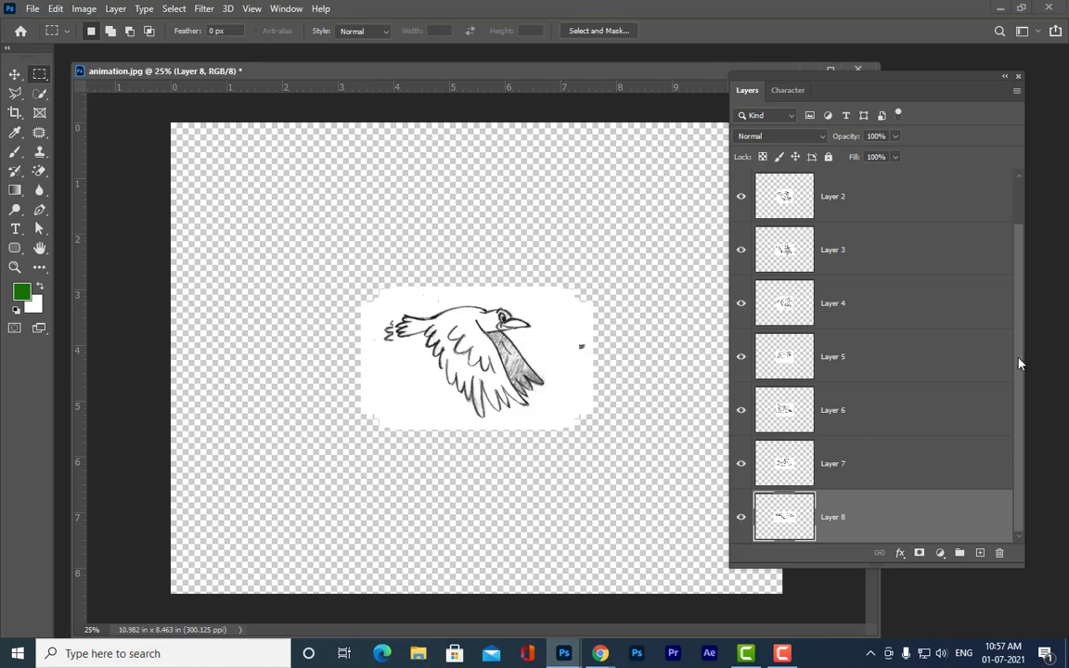
scroll(852, 203, up, 1)
click(742, 196)
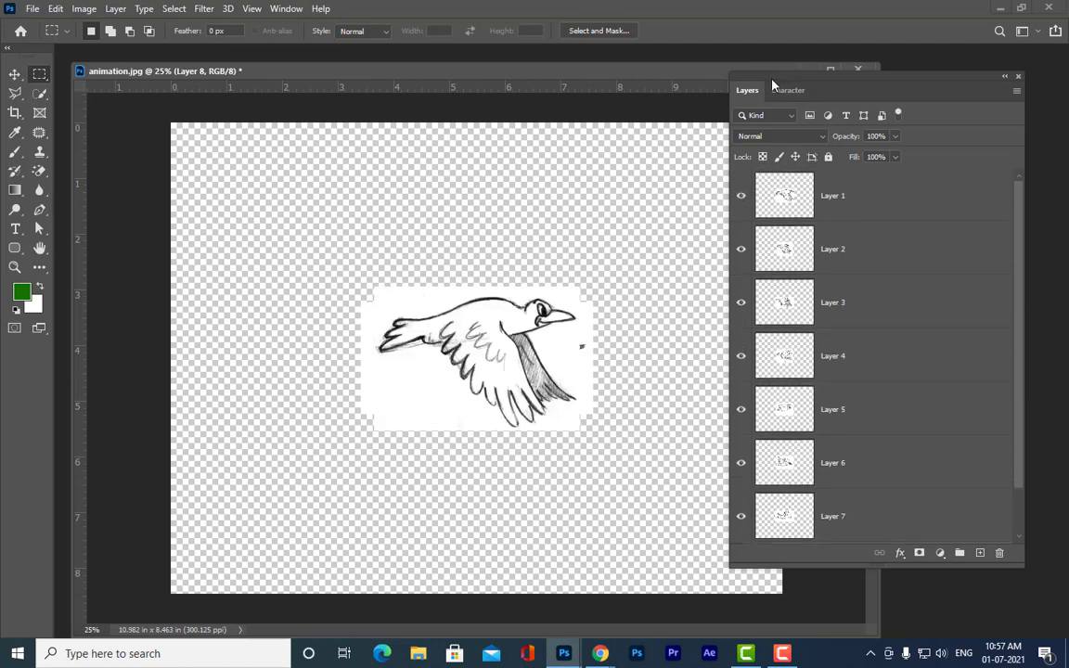
drag(772, 83, 879, 82)
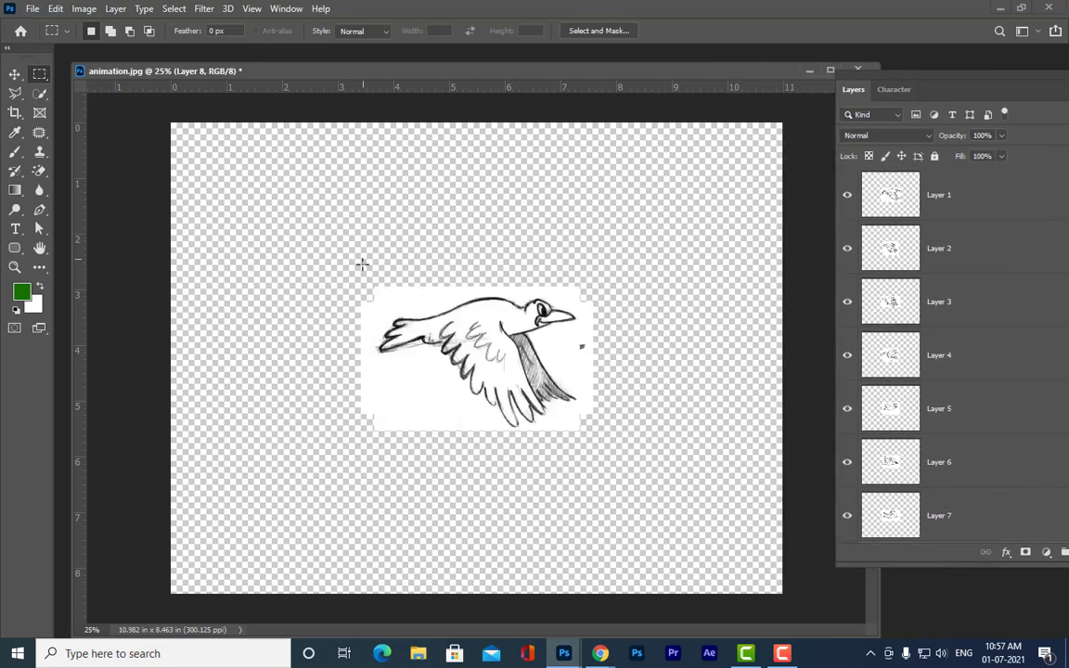
Step: Crop the canvas to a rectangular selection of about 4.16 by 2.67 inches around the stacked bird sketches
drag(360, 282, 590, 430)
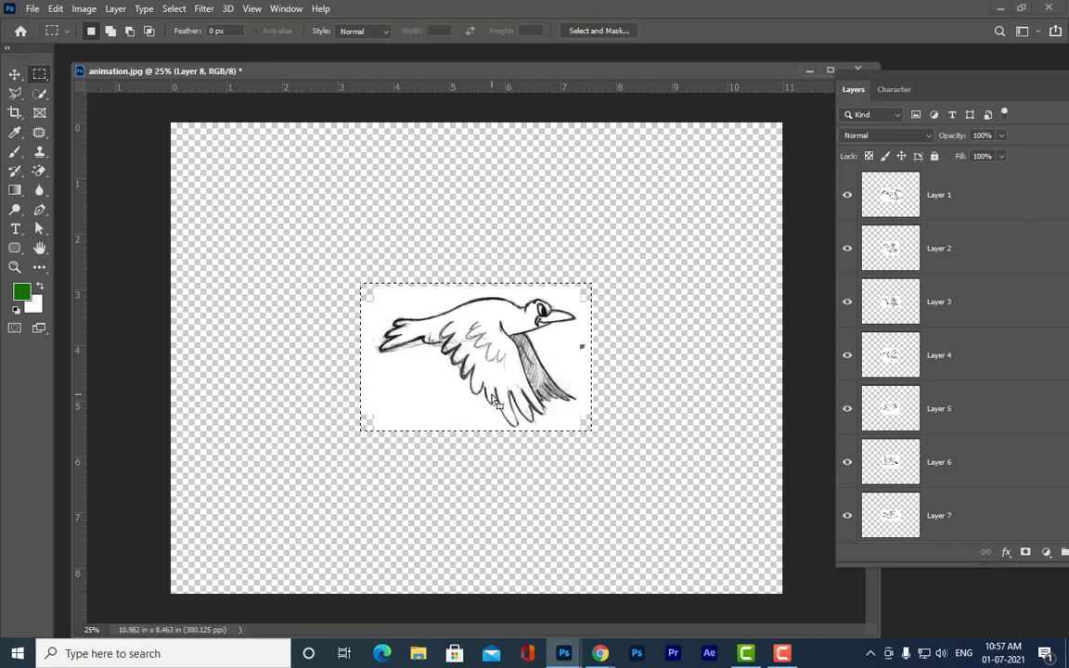
click(85, 9)
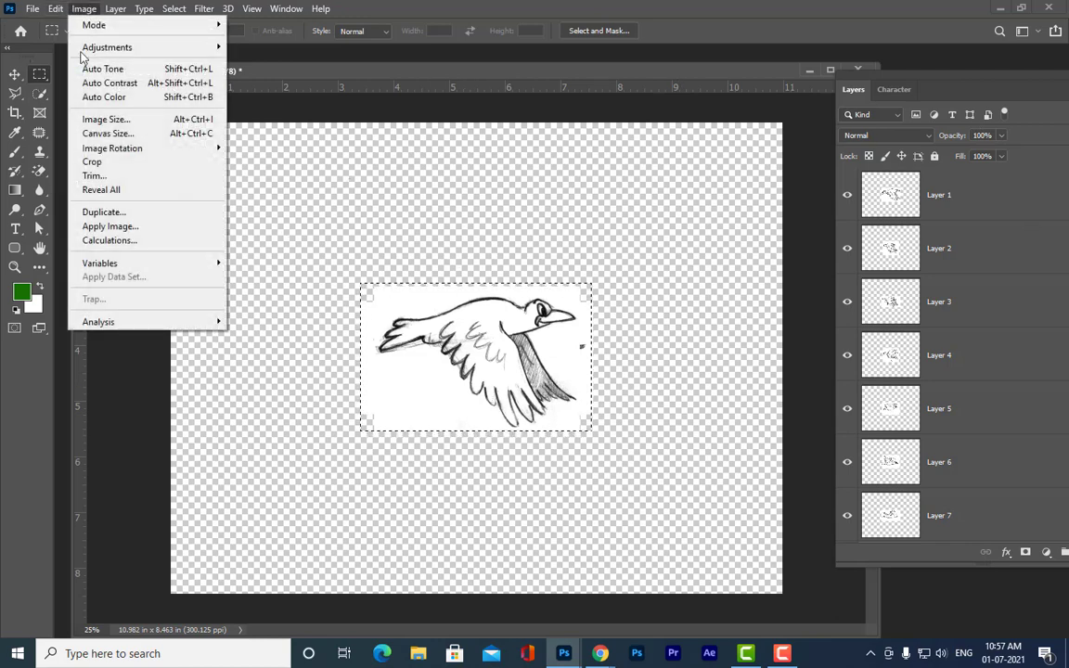
click(105, 160)
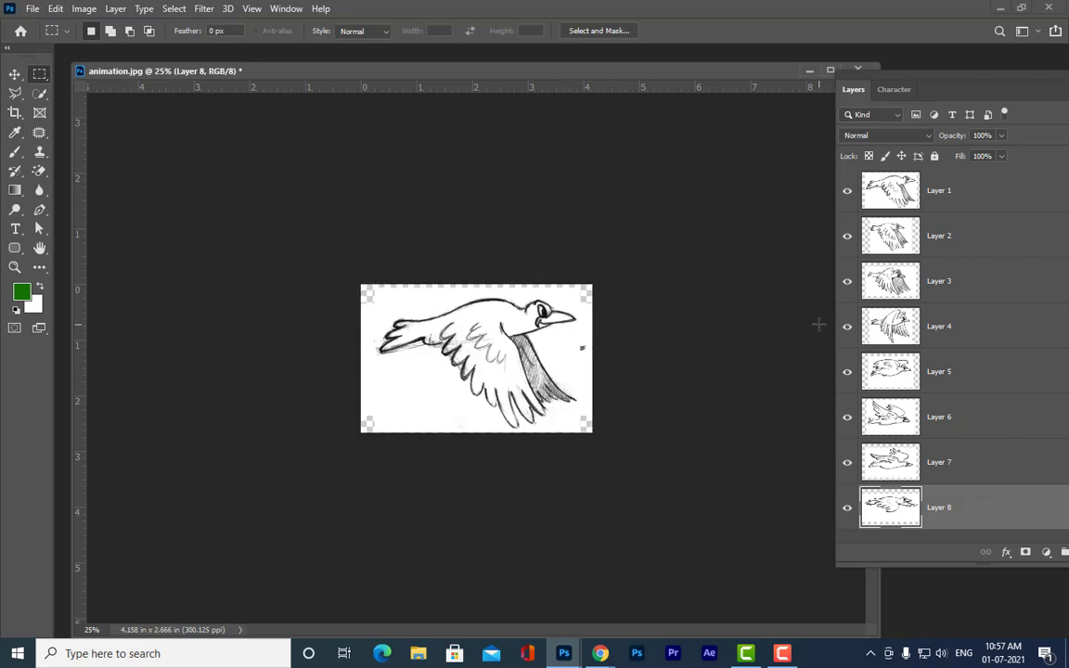
Step: Select Layer 1, the topmost bird sketch in the layer stack
key(ctrl+plus)
key(ctrl+minus)
key(ctrl+plus)
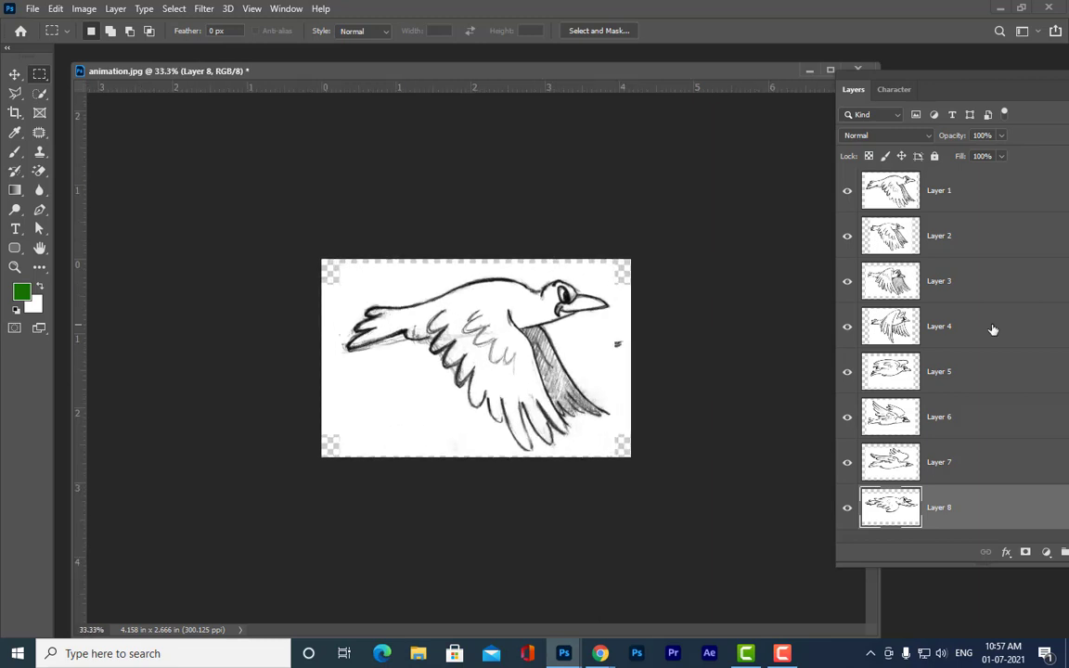
click(980, 206)
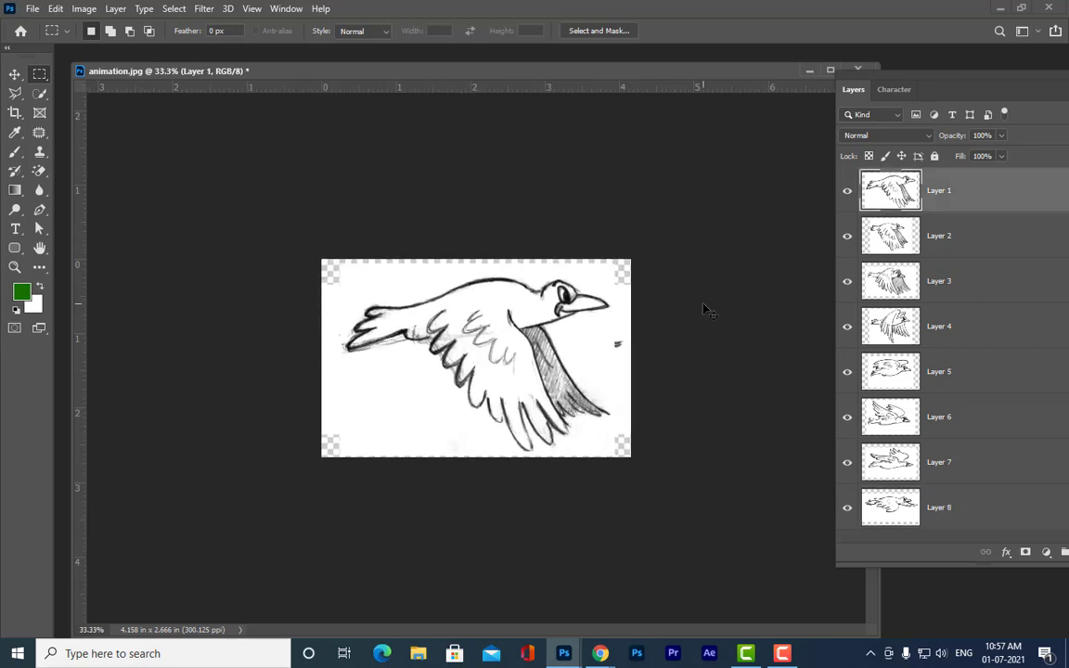
Step: Stretch Layer 1 with Free Transform to fill the whole canvas, scaling its width to about 113%
key(ctrl+t)
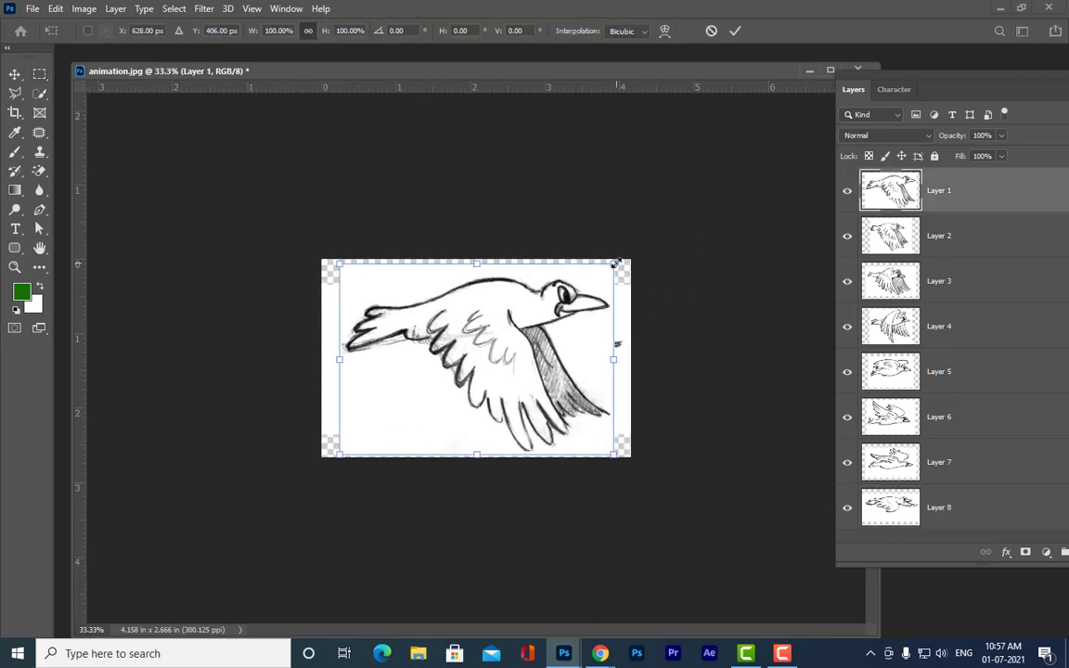
drag(615, 358, 631, 358)
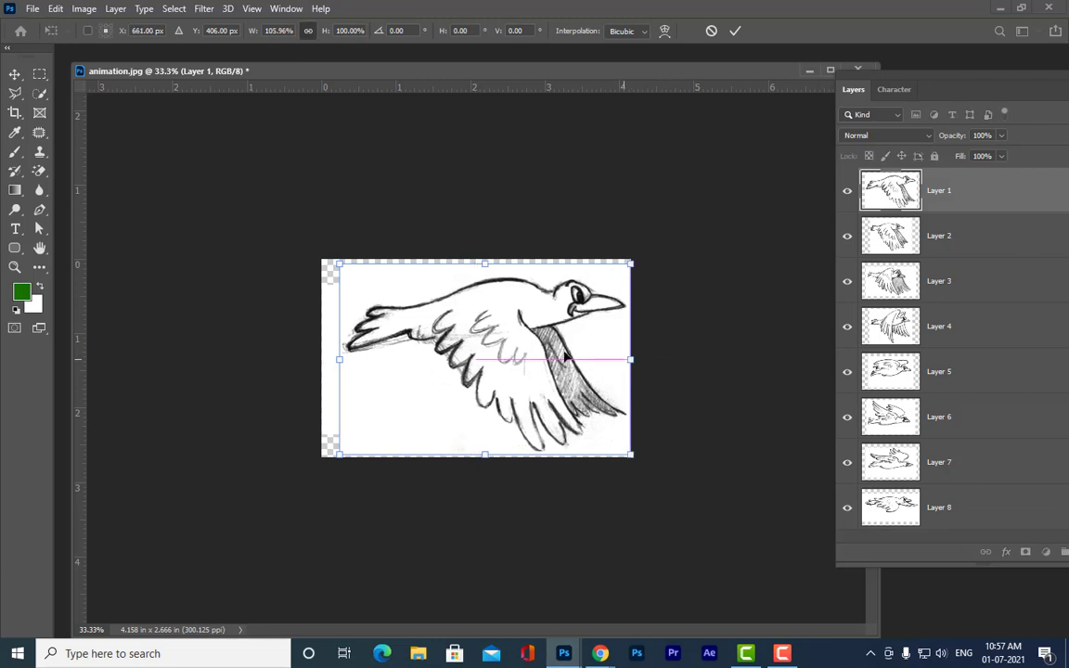
drag(340, 357, 321, 358)
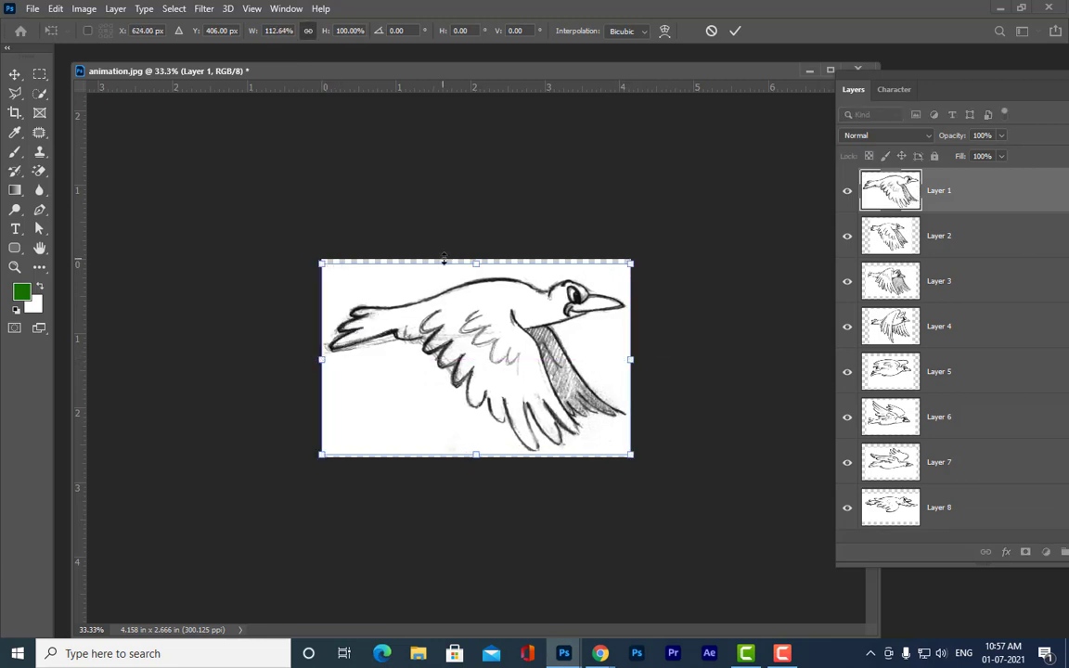
drag(477, 267, 473, 271)
drag(476, 454, 476, 456)
key(Return)
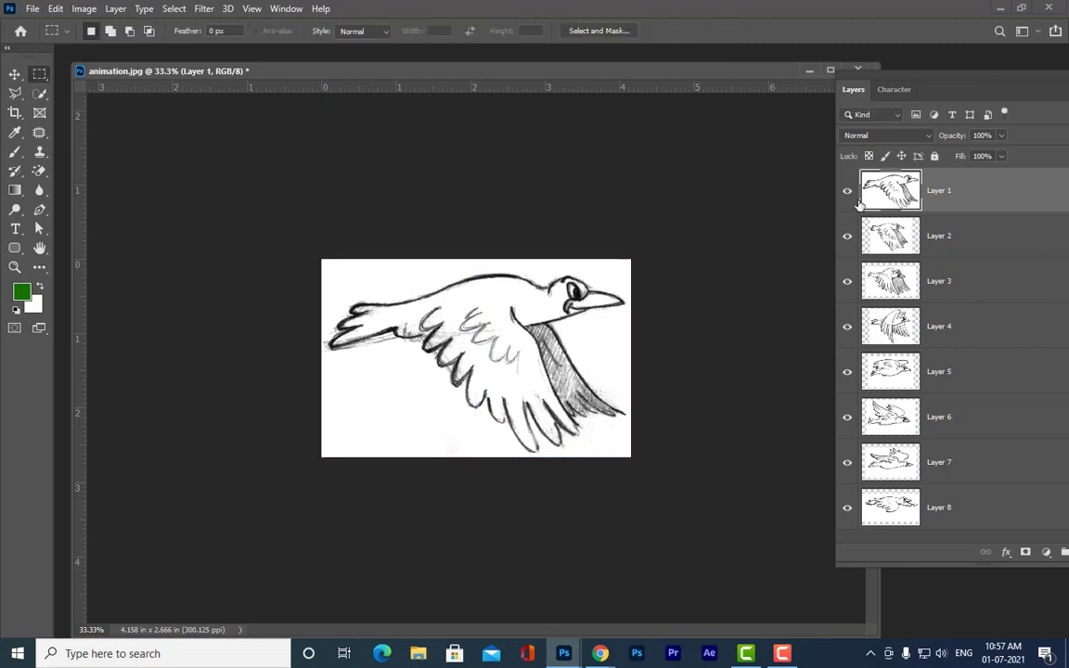
Step: Hide Layer 1 and stretch Layer 2 with Free Transform until its drawing covers the entire canvas
click(848, 192)
click(882, 237)
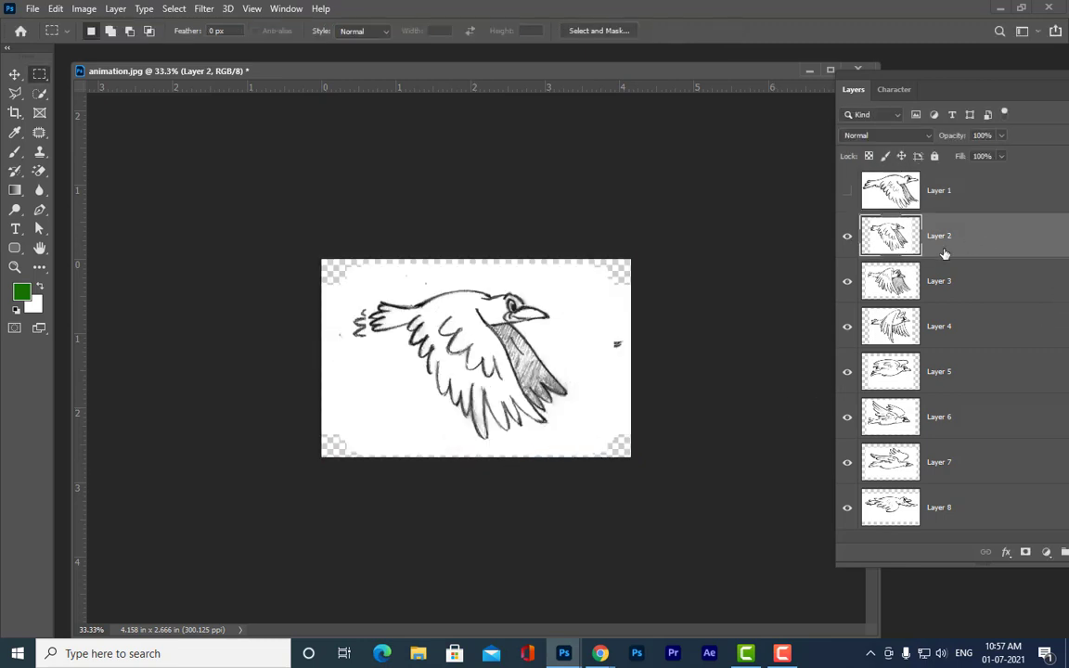
key(ctrl+t)
drag(476, 266, 476, 260)
drag(371, 358, 321, 357)
drag(589, 356, 632, 356)
drag(465, 458, 480, 462)
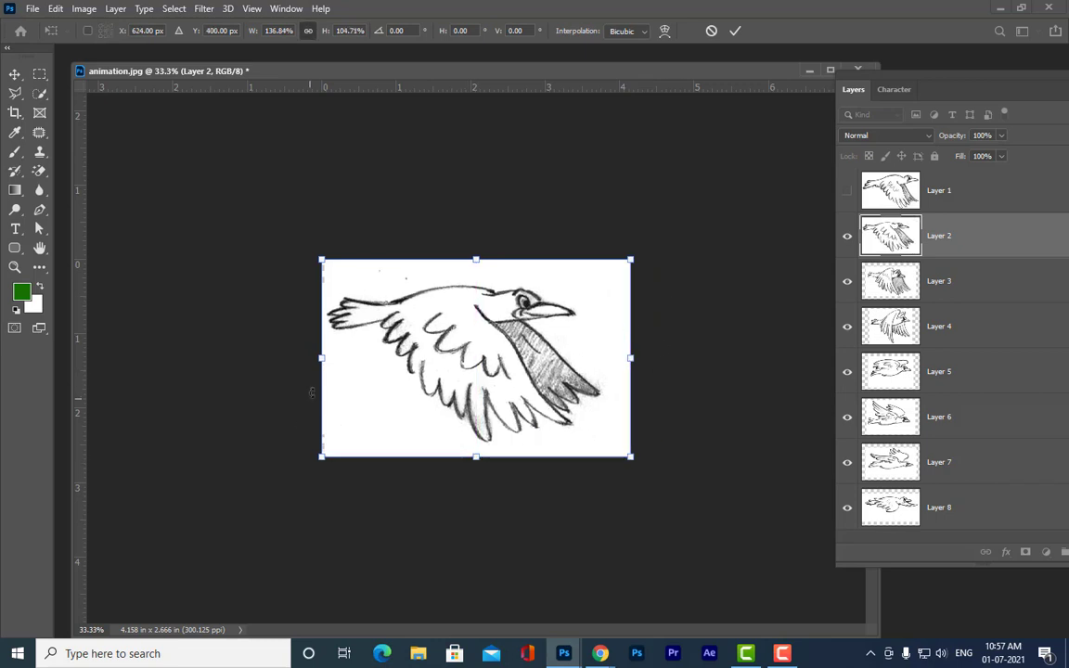
drag(322, 359, 314, 358)
drag(557, 367, 562, 367)
key(Return)
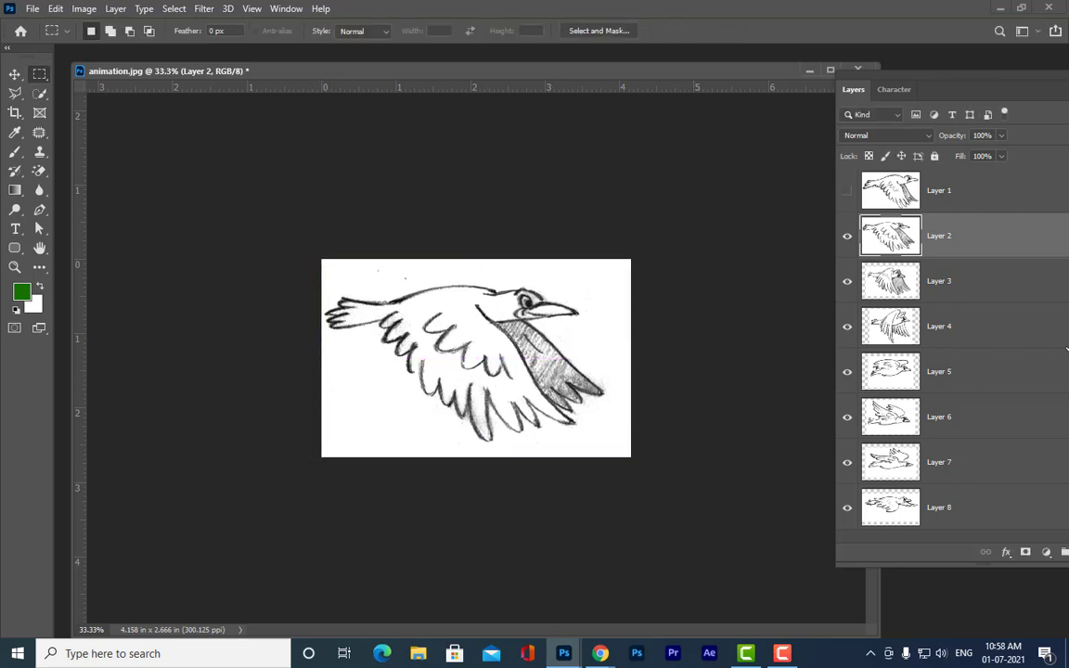
Step: Hide Layer 2 and stretch Layer 3 to the canvas edges, about 115% wide and 124% high
click(846, 236)
click(908, 292)
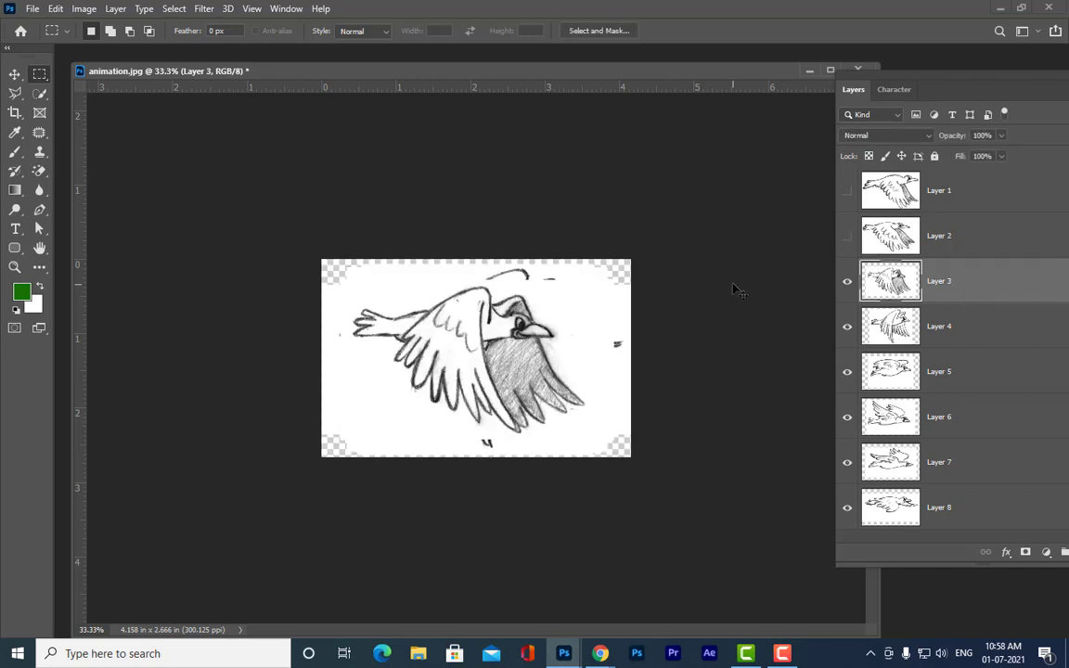
key(ctrl+t)
drag(476, 278, 477, 260)
drag(341, 349, 321, 348)
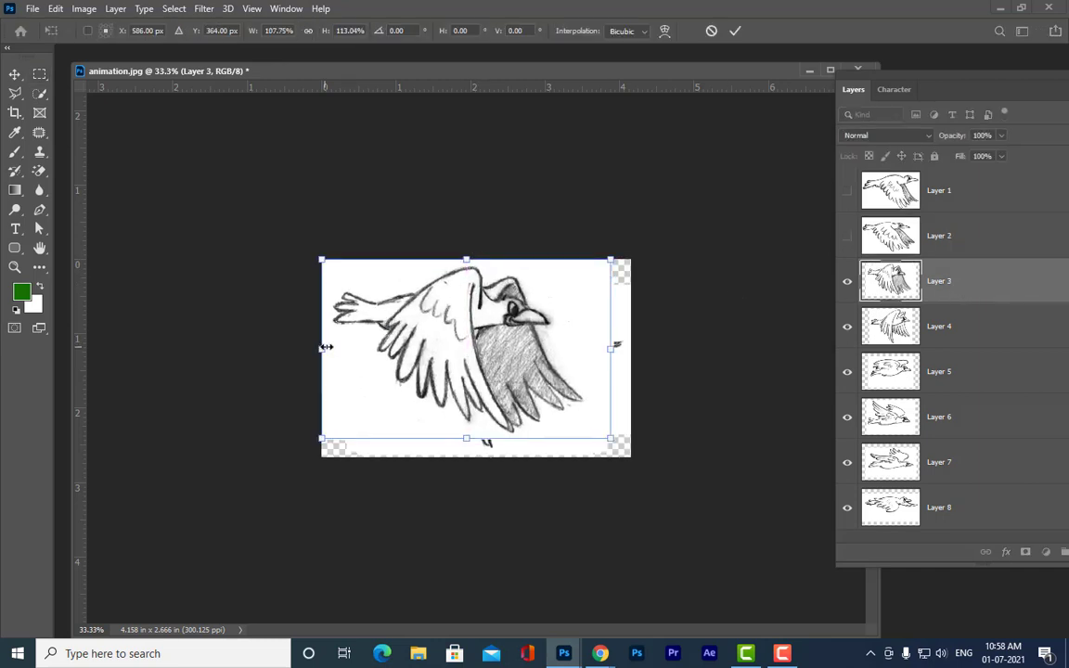
drag(611, 348, 628, 348)
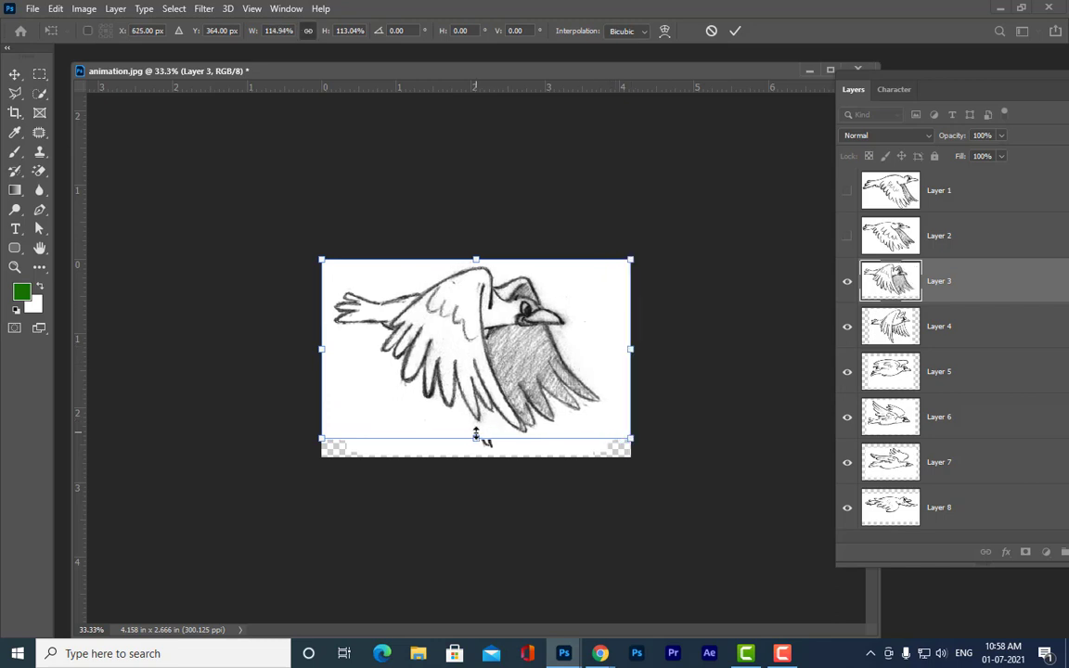
drag(477, 438, 482, 453)
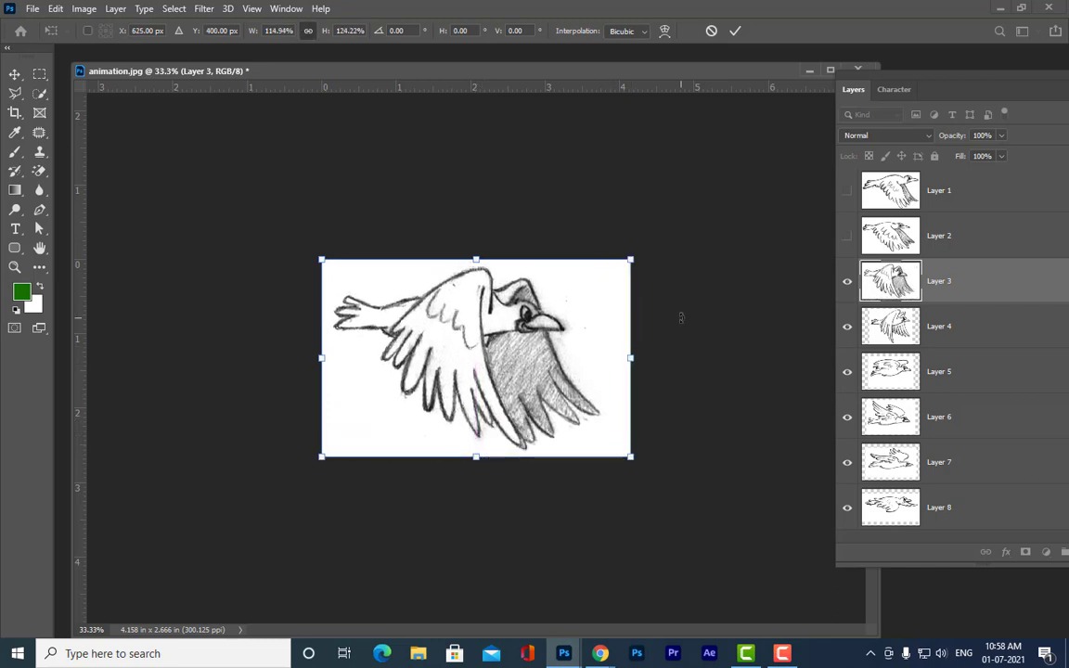
key(Return)
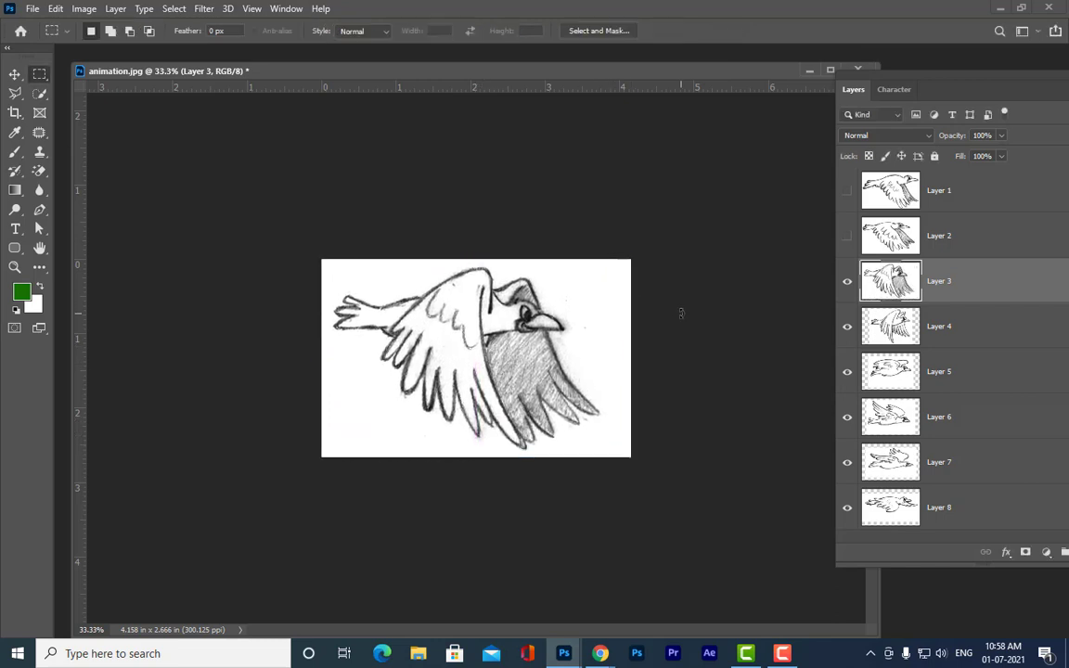
Step: Hide Layer 3 and stretch Layer 4 on all four sides to cover the whole canvas
click(848, 281)
click(971, 332)
key(ctrl+t)
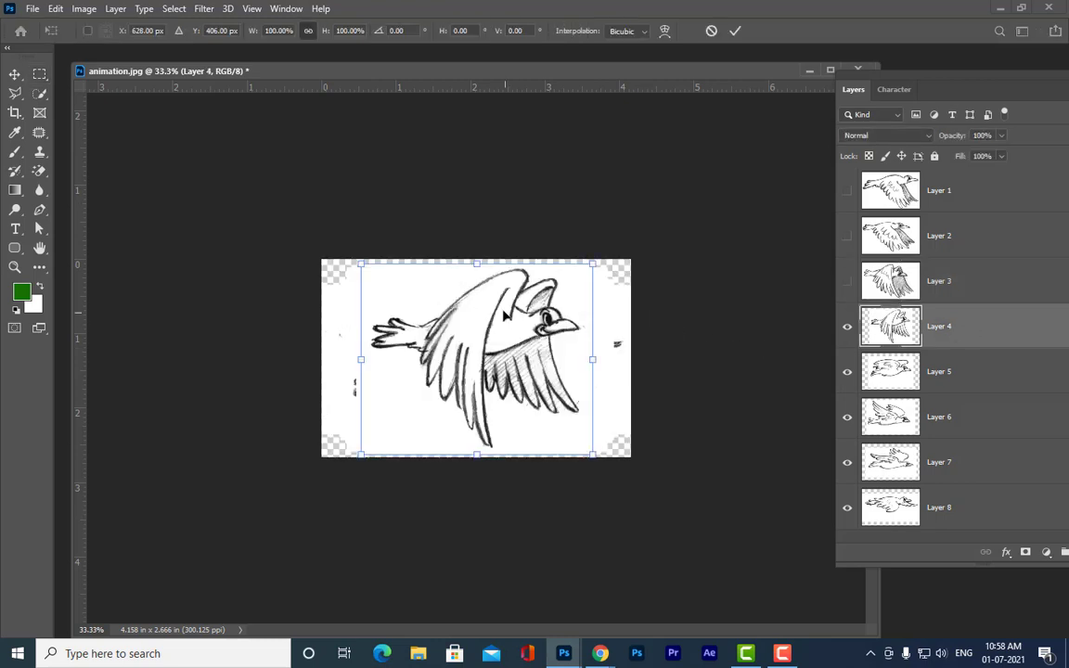
drag(477, 265, 477, 259)
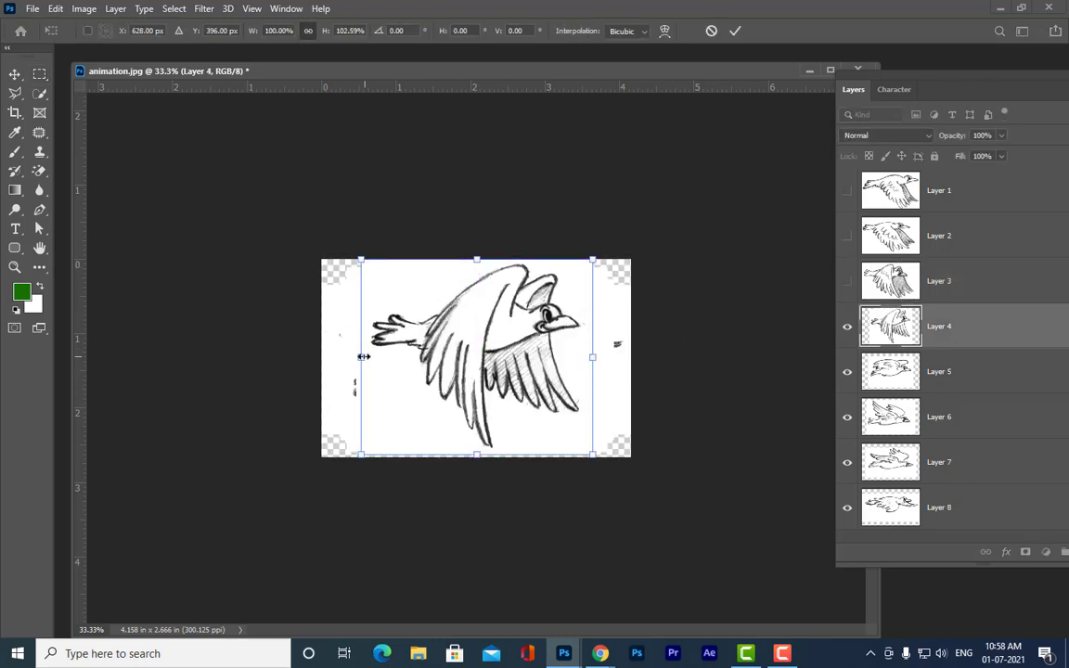
drag(363, 357, 322, 356)
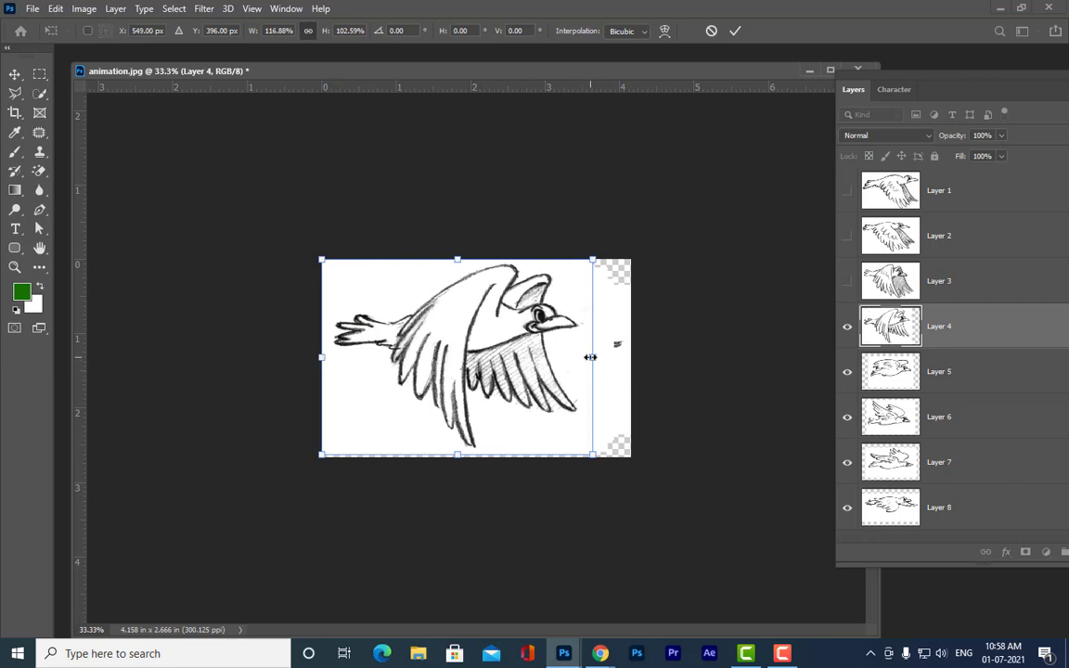
drag(590, 357, 631, 356)
drag(476, 454, 476, 456)
key(Return)
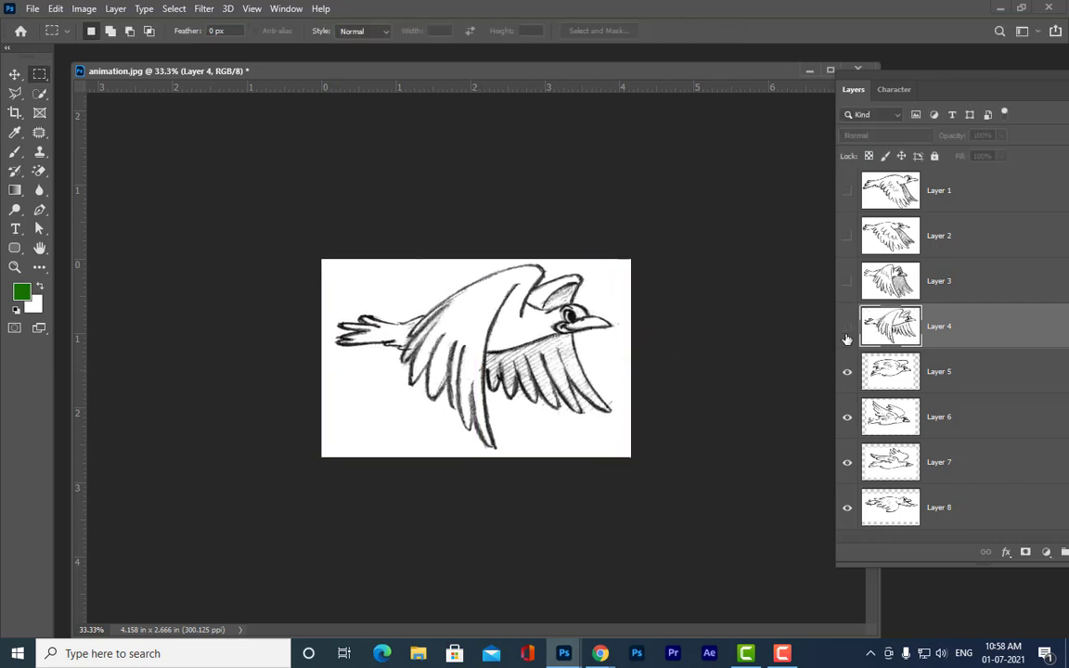
Step: Hide Layer 4 and stretch Layer 5 on all four sides to fill the canvas completely
click(847, 326)
click(973, 367)
key(ctrl+t)
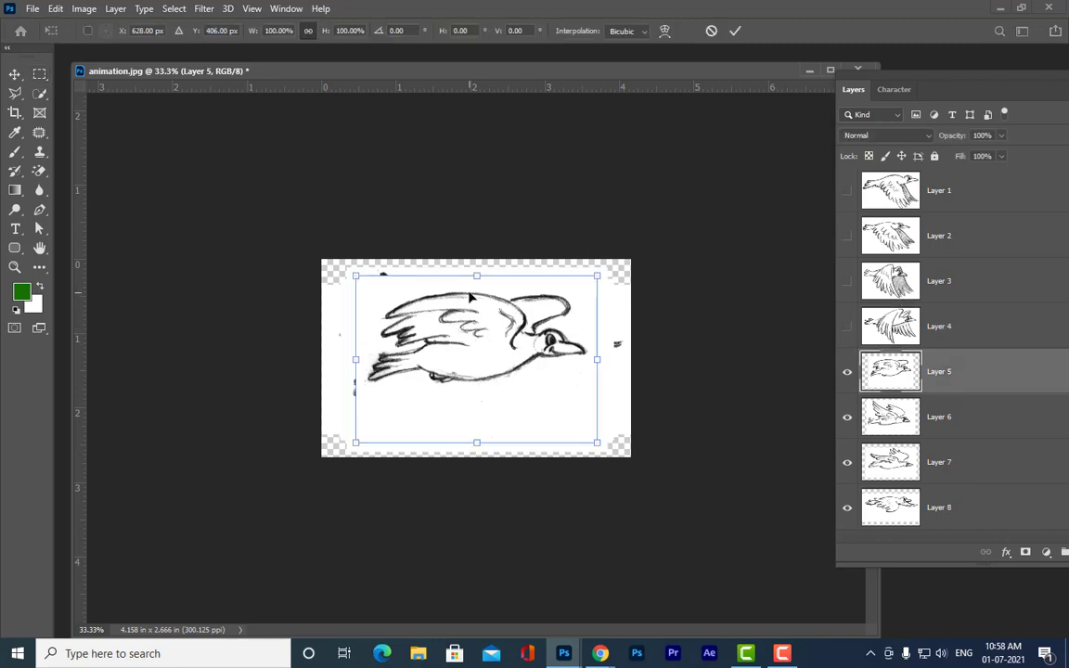
drag(476, 267, 479, 257)
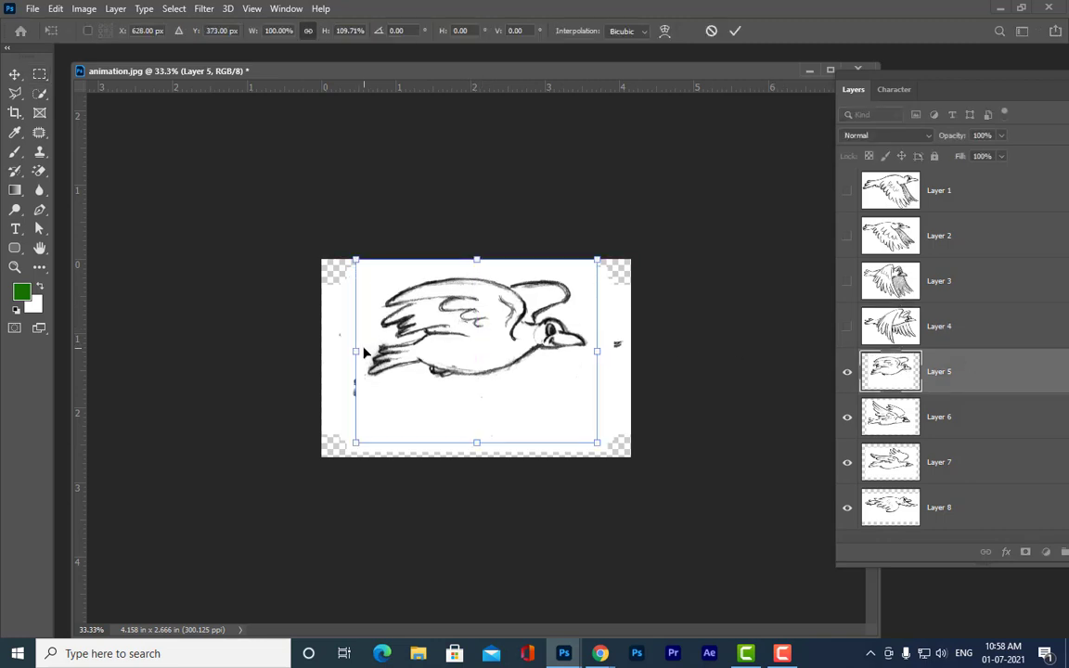
drag(360, 351, 321, 351)
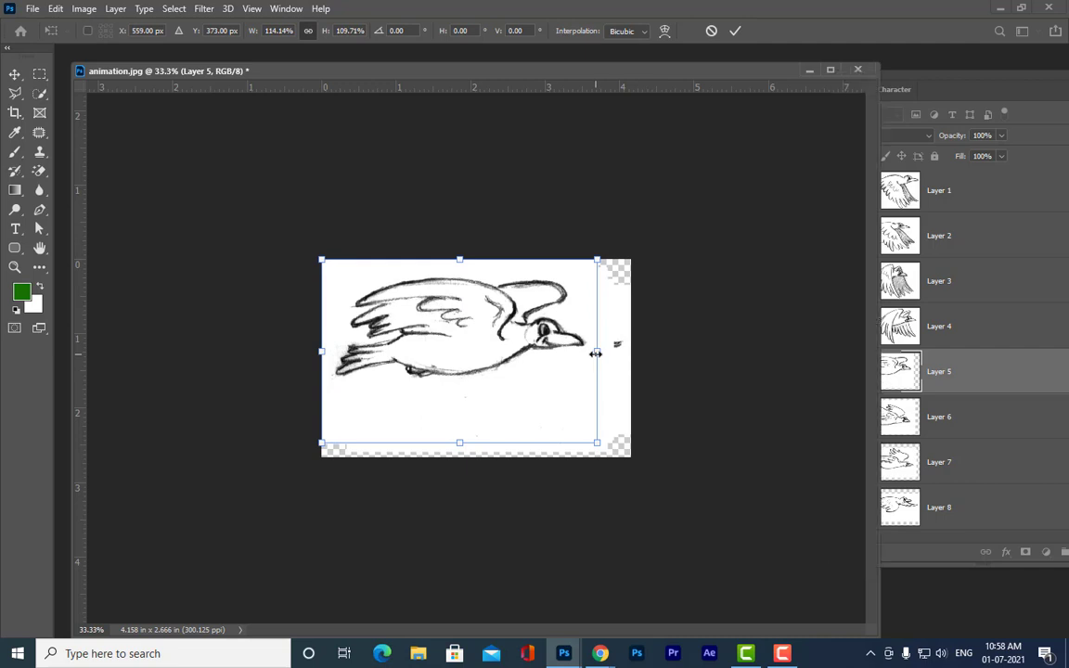
drag(596, 353, 630, 351)
drag(479, 440, 479, 456)
key(Return)
Step: Hide Layer 5 and stretch Layer 6 to the canvas edges, about 119% wide and 108% high
click(846, 371)
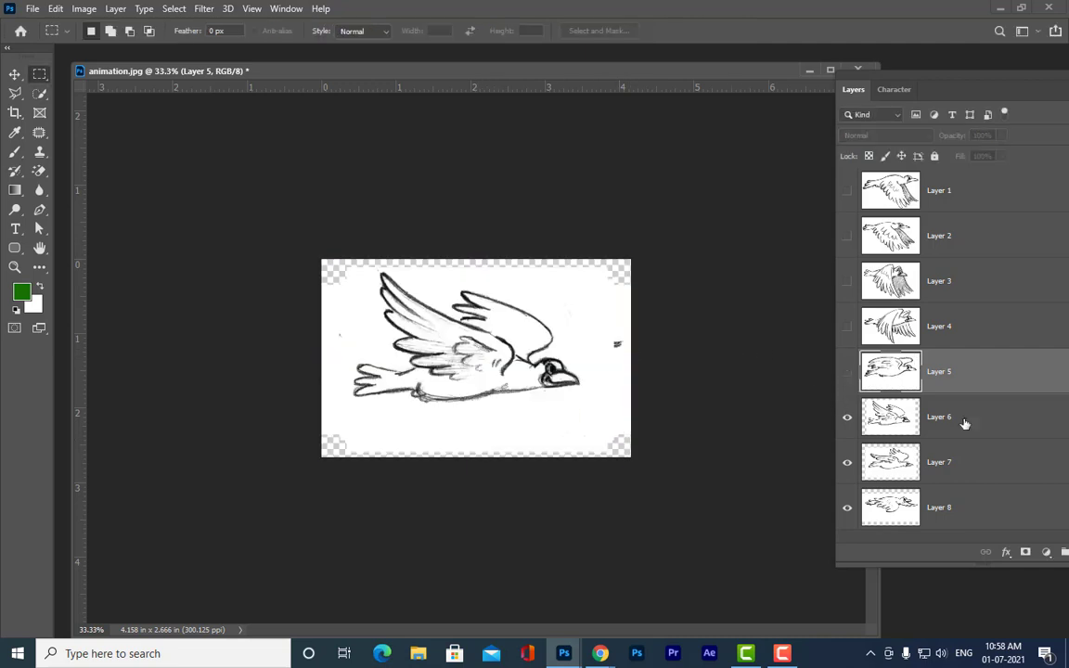
click(961, 419)
key(ctrl+t)
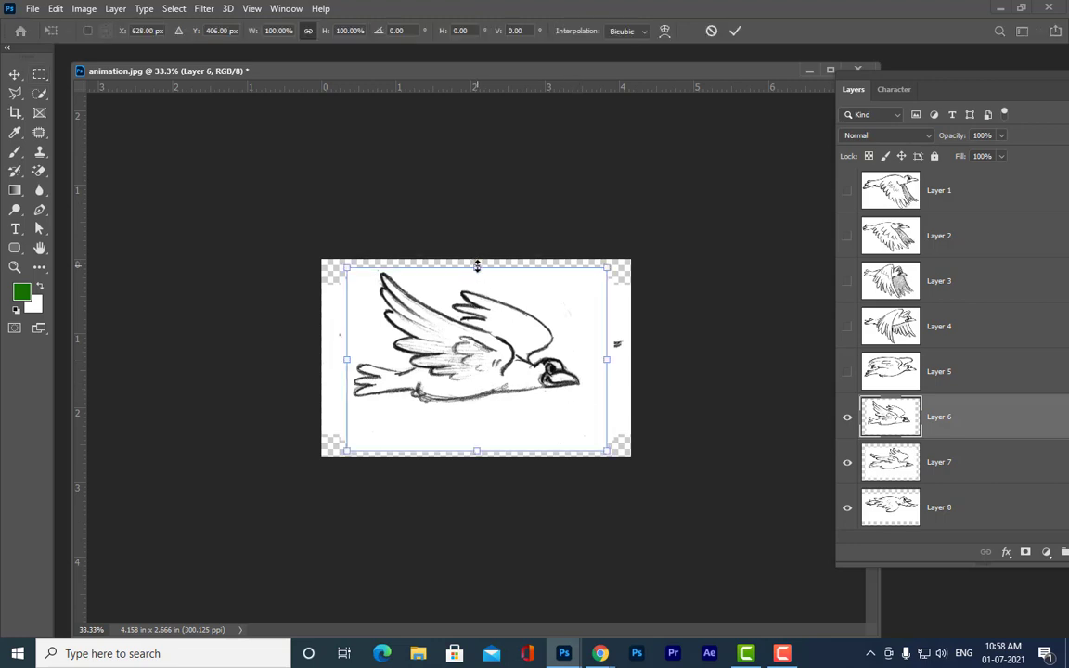
drag(478, 269, 477, 260)
drag(352, 367, 322, 361)
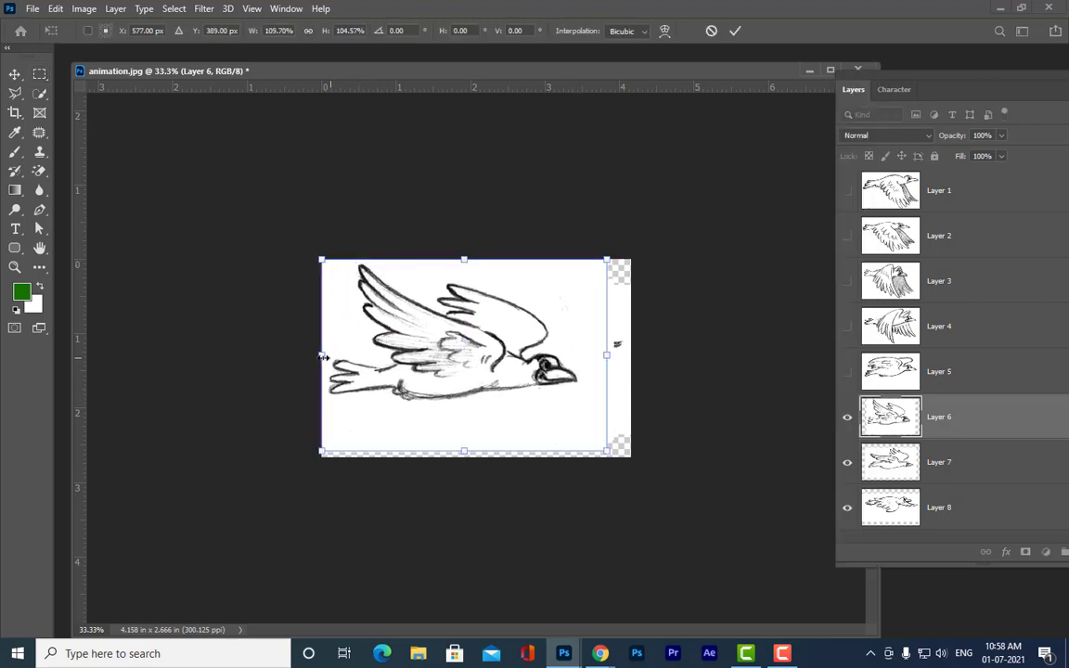
drag(609, 357, 631, 358)
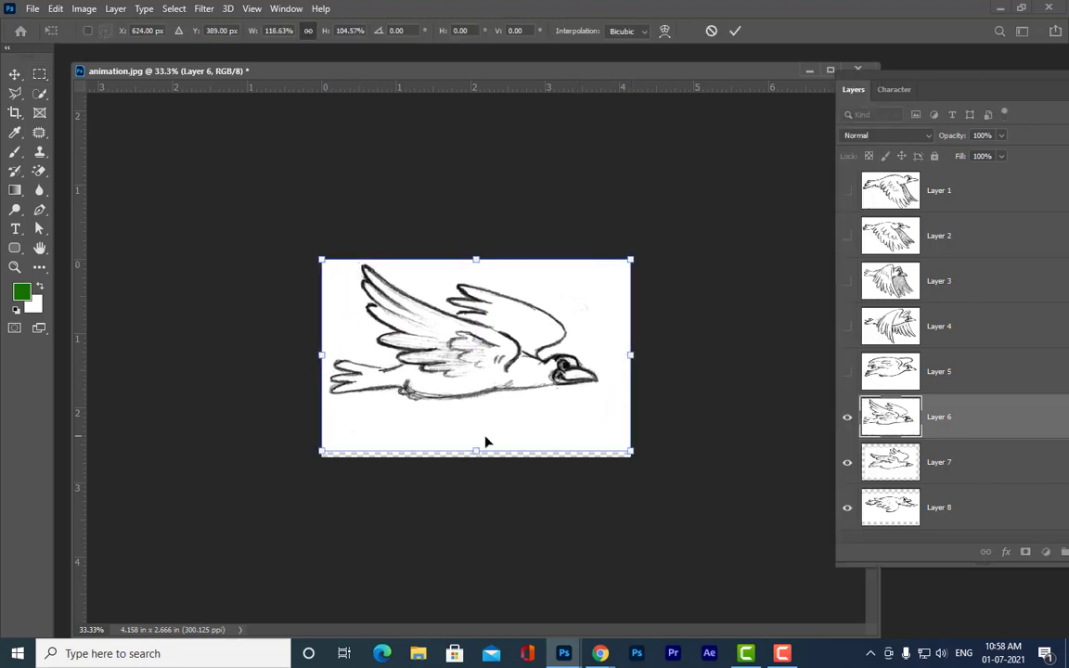
drag(475, 454, 475, 456)
key(Return)
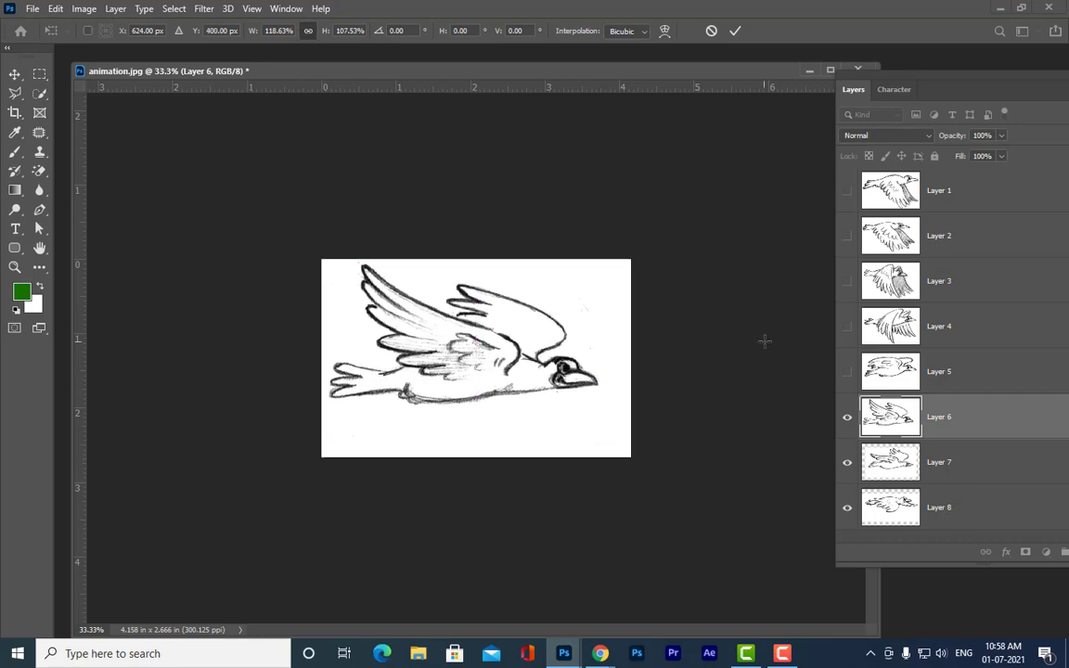
Step: Hide Layer 6 and stretch Layer 7 to the canvas edges, about 113% wide and 123% high
key(m)
click(979, 468)
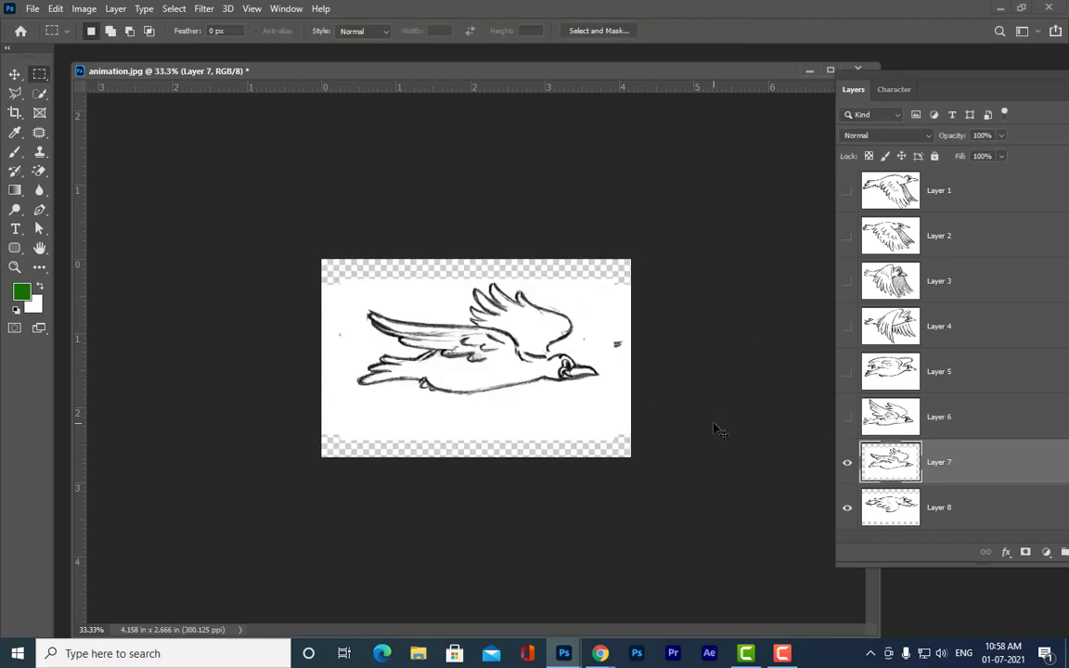
key(ctrl+t)
drag(477, 279, 477, 260)
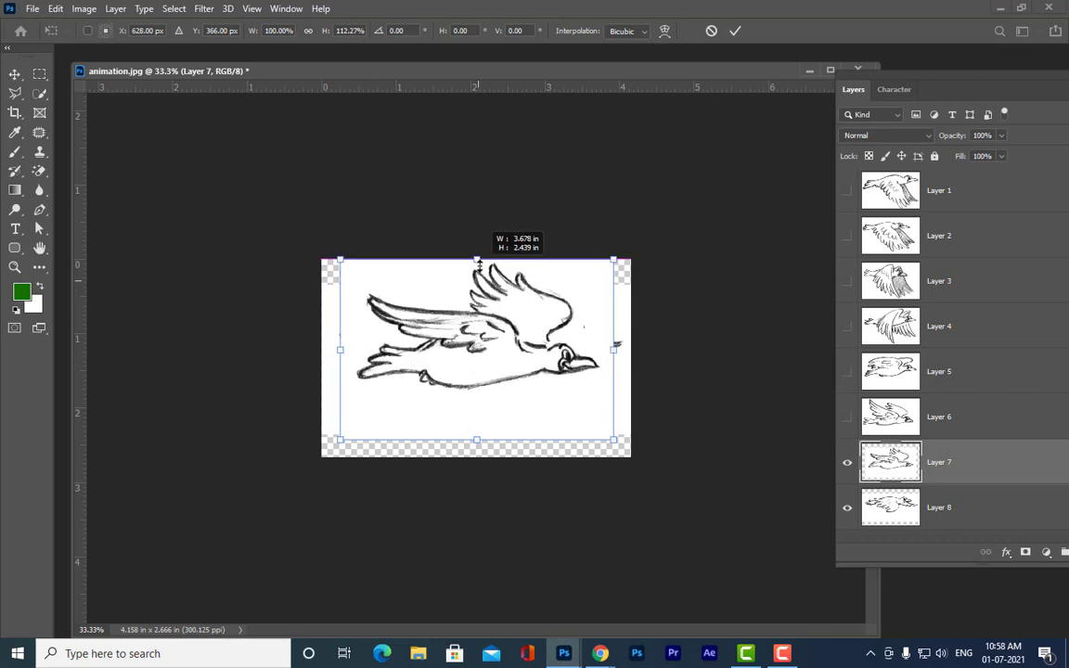
drag(340, 360, 324, 350)
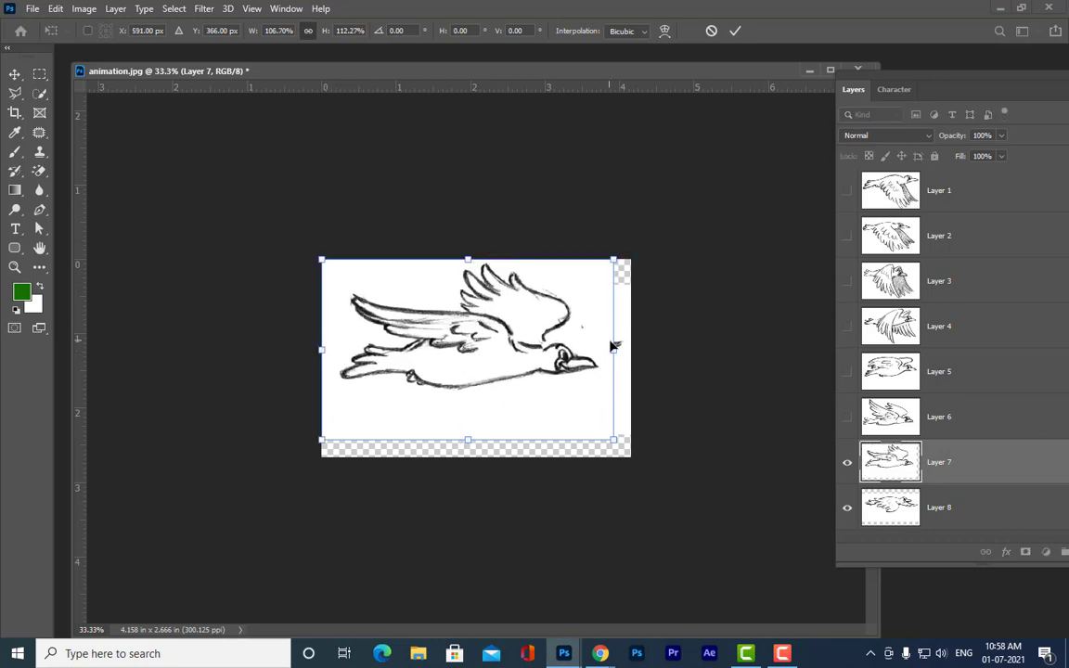
mouse_move(615, 350)
mouse_down()
mouse_move(639, 349)
mouse_move(629, 351)
mouse_up()
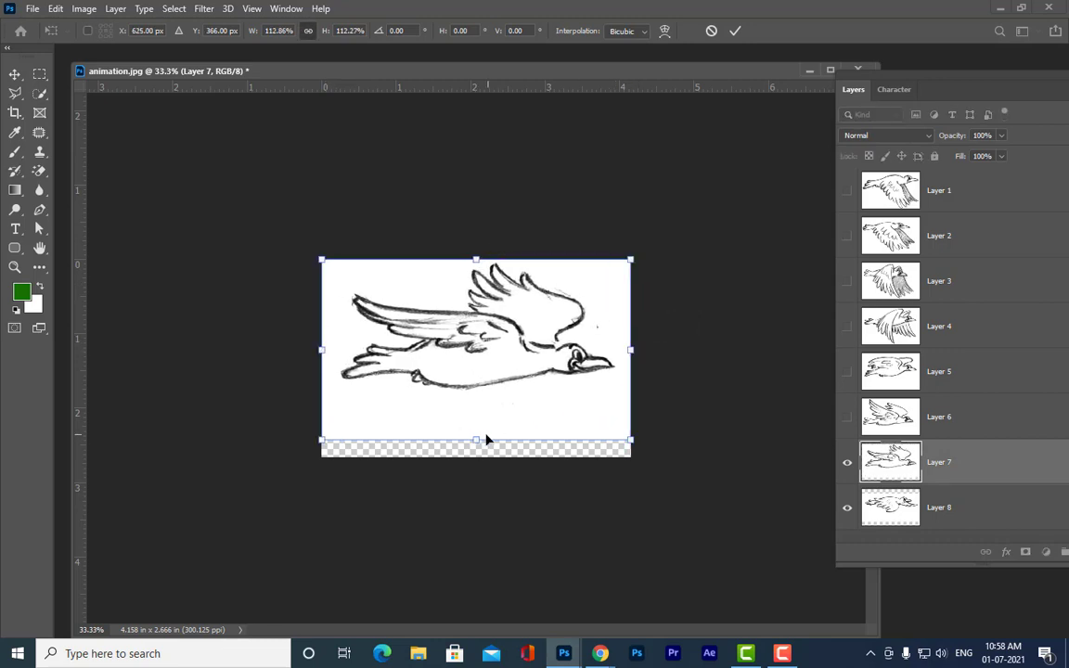
drag(474, 437, 475, 457)
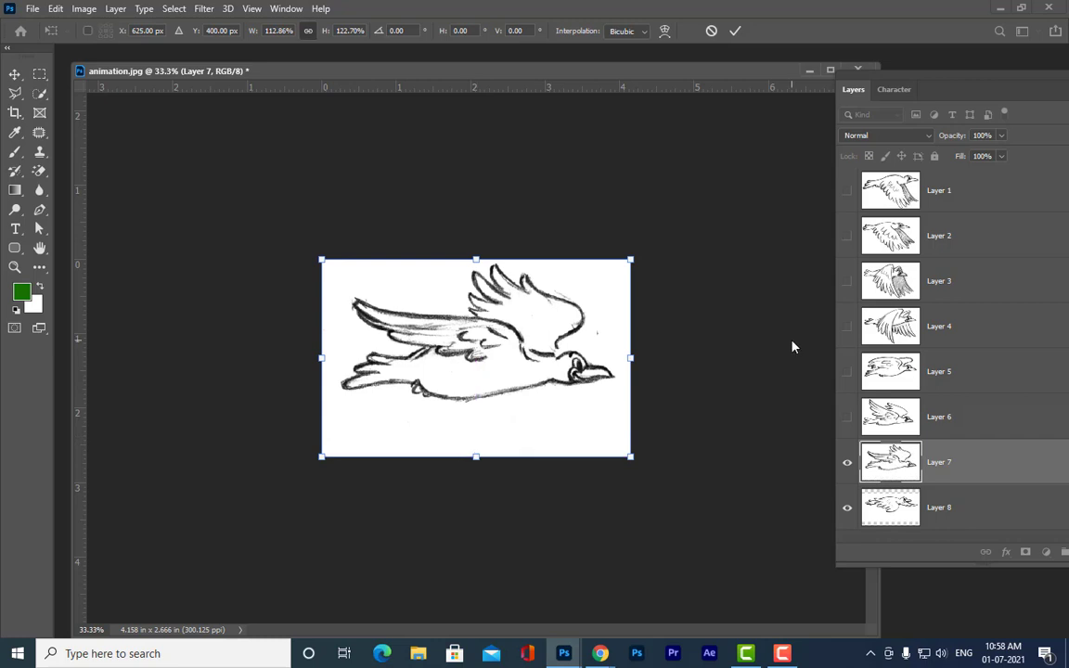
key(Return)
Step: Hide Layer 7 and stretch Layer 8 vertically up to the upper and lower canvas edges
click(847, 463)
click(950, 507)
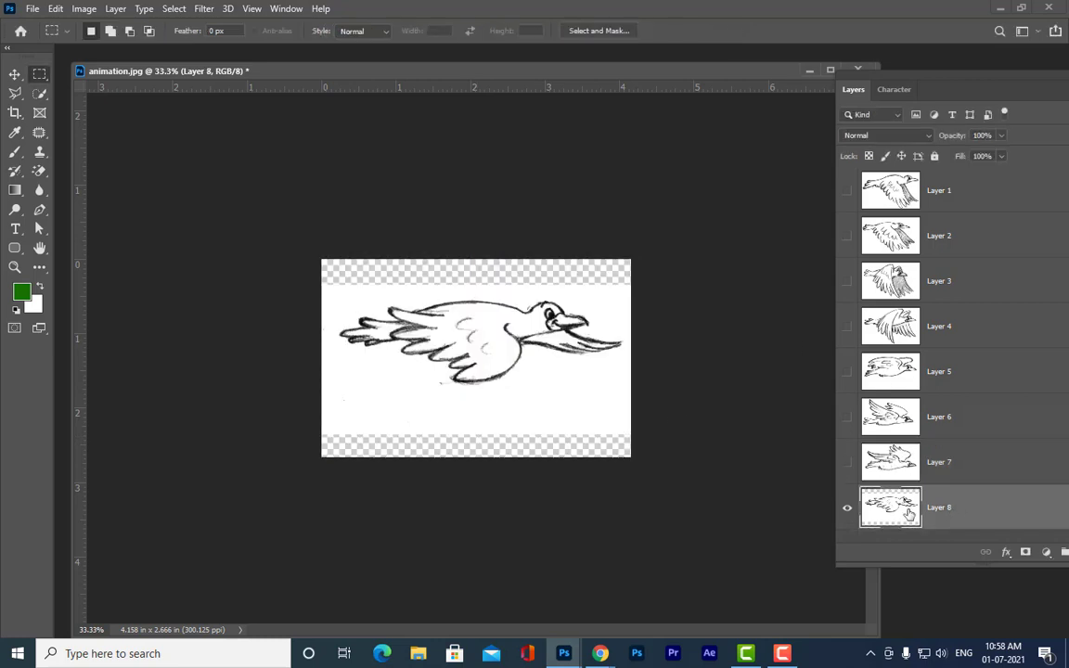
key(ctrl+t)
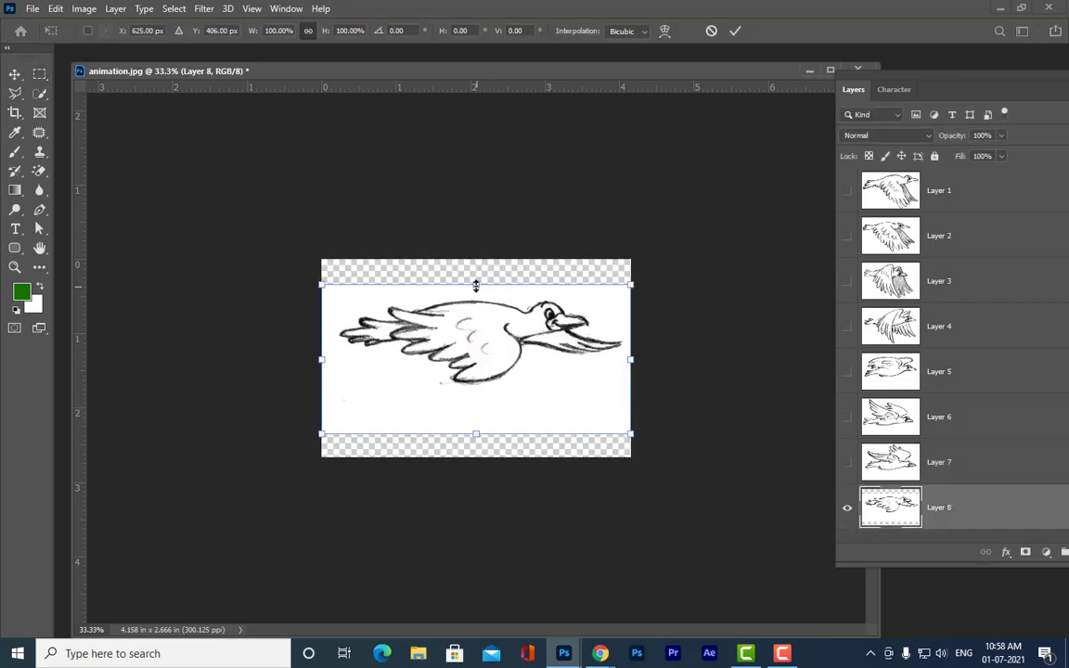
drag(477, 282, 477, 259)
drag(476, 433, 476, 456)
key(Return)
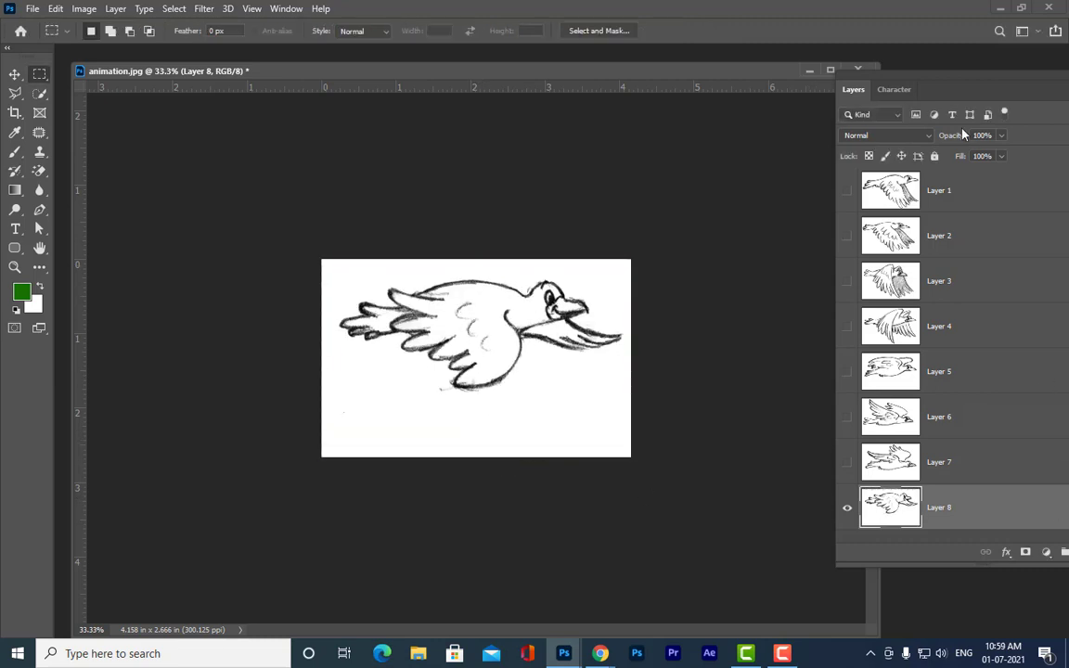
Step: Bring the Layers panel fully into view and make Layers 1 to 7 visible again
drag(876, 83, 797, 76)
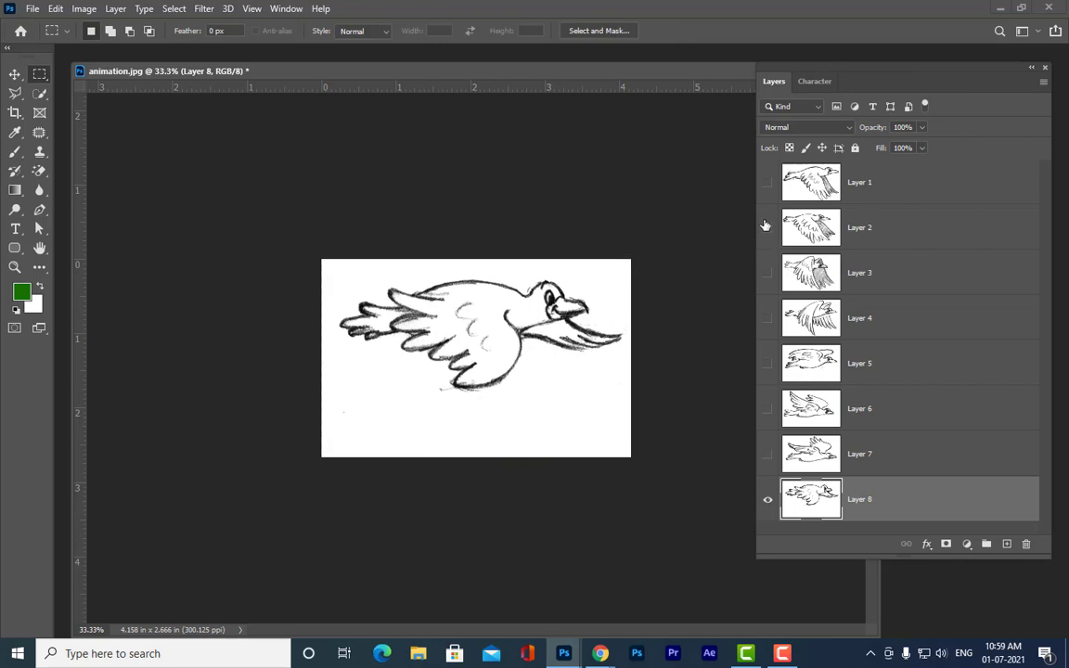
click(768, 182)
drag(768, 454, 773, 295)
click(767, 273)
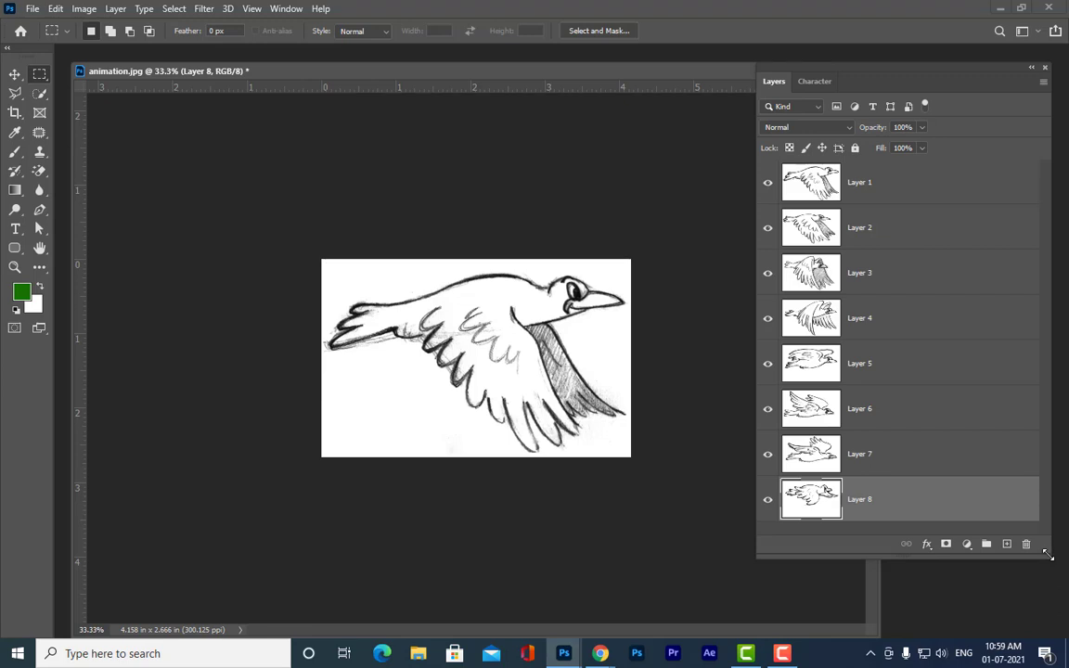
Step: Enlarge the Layers panel slightly and select Layer 1
drag(1049, 559, 1060, 590)
click(905, 182)
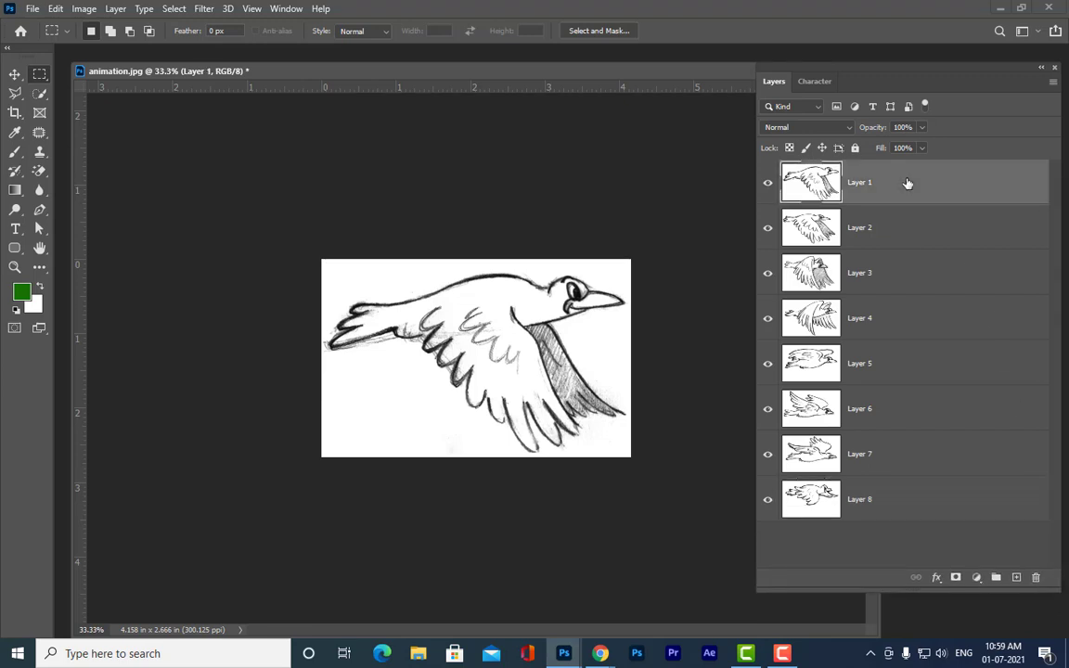
Step: Select Layer 8, show the Timeline panel and place it below the drawing
click(925, 502)
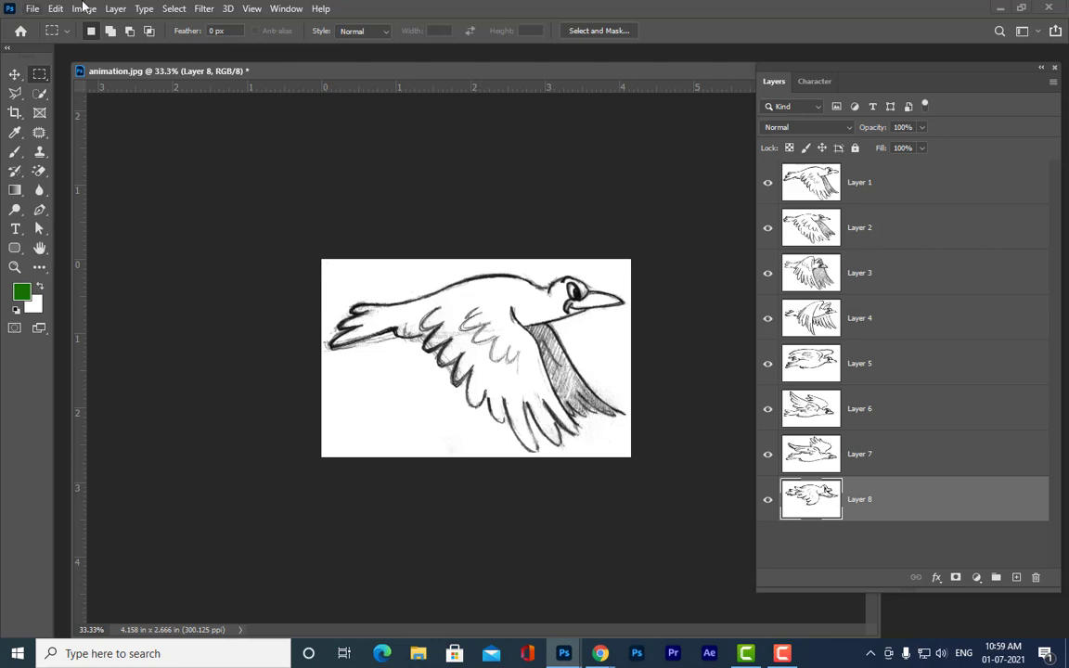
click(283, 8)
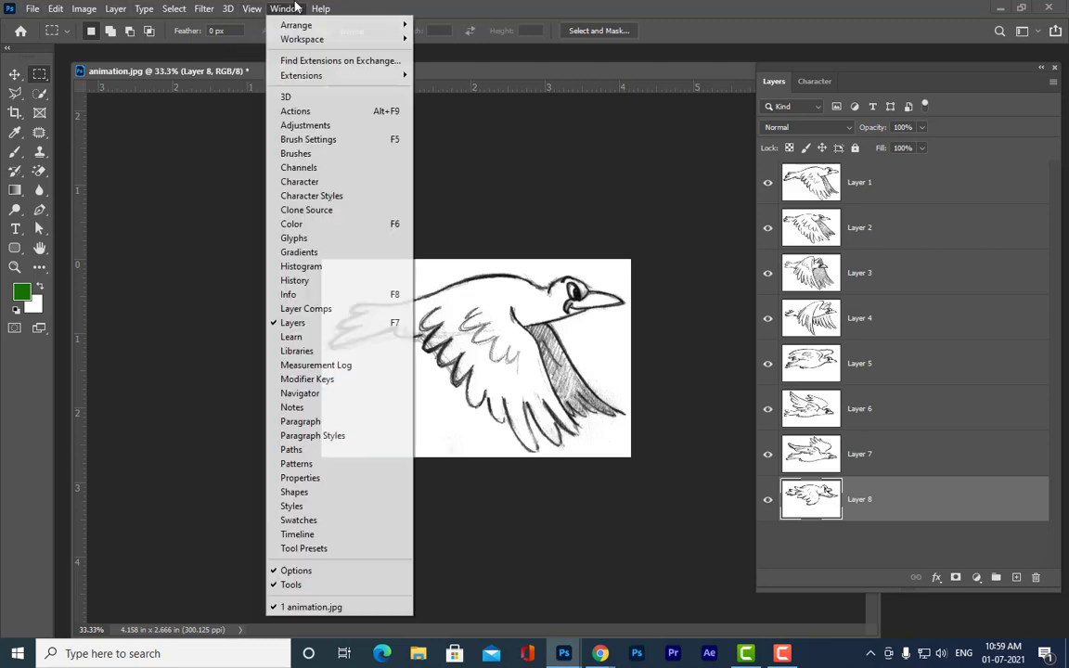
click(297, 533)
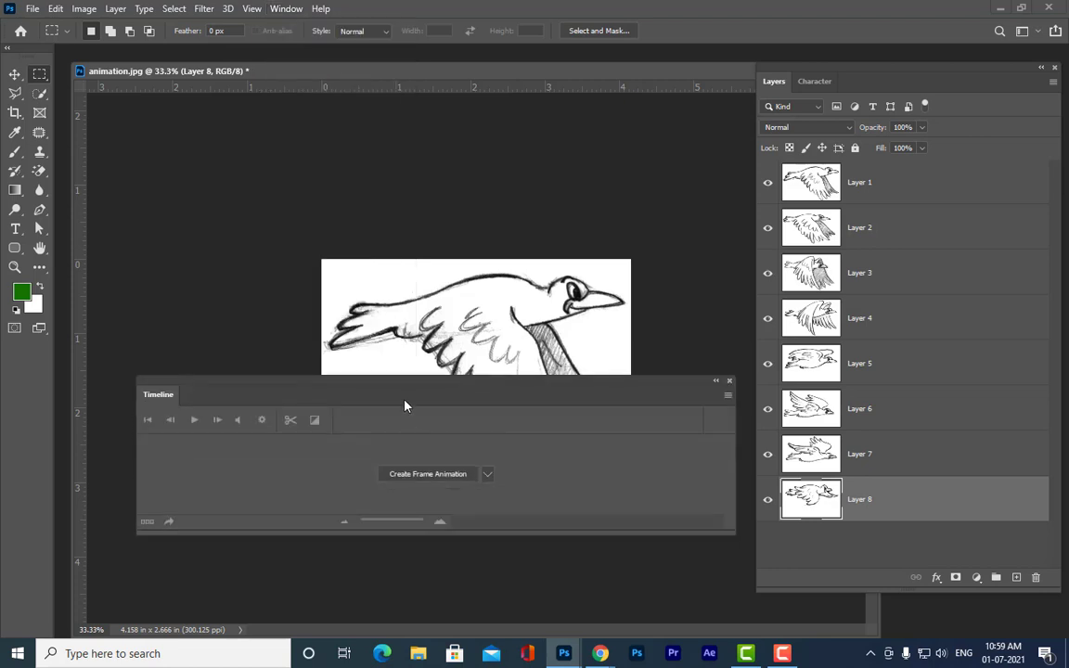
mouse_move(406, 385)
mouse_down()
mouse_move(422, 499)
mouse_move(420, 478)
mouse_up()
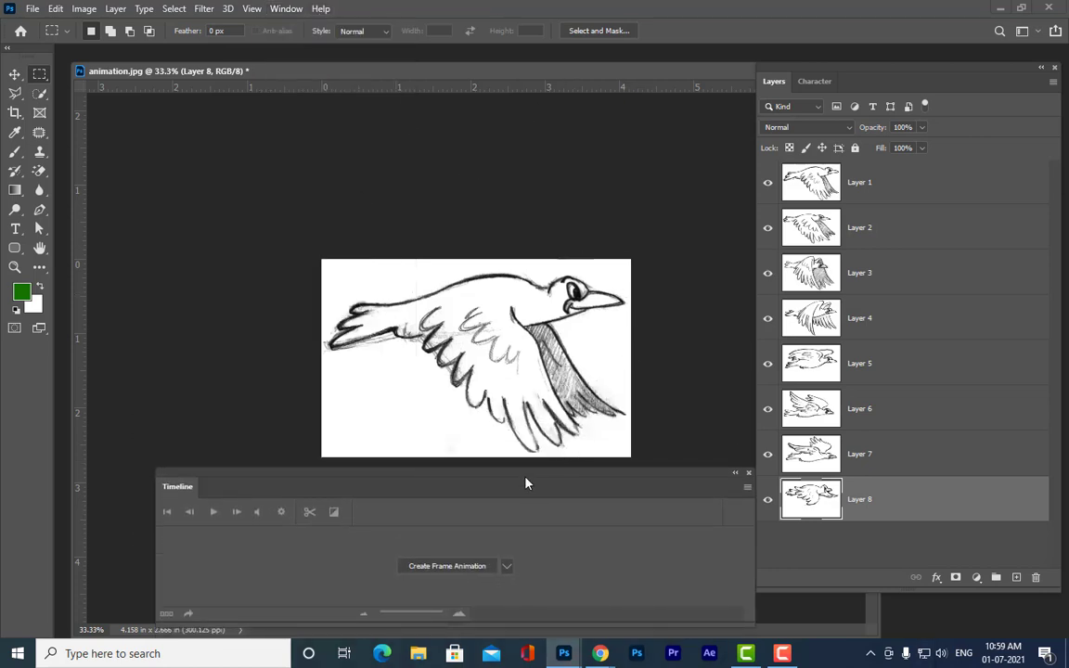
drag(525, 483, 533, 480)
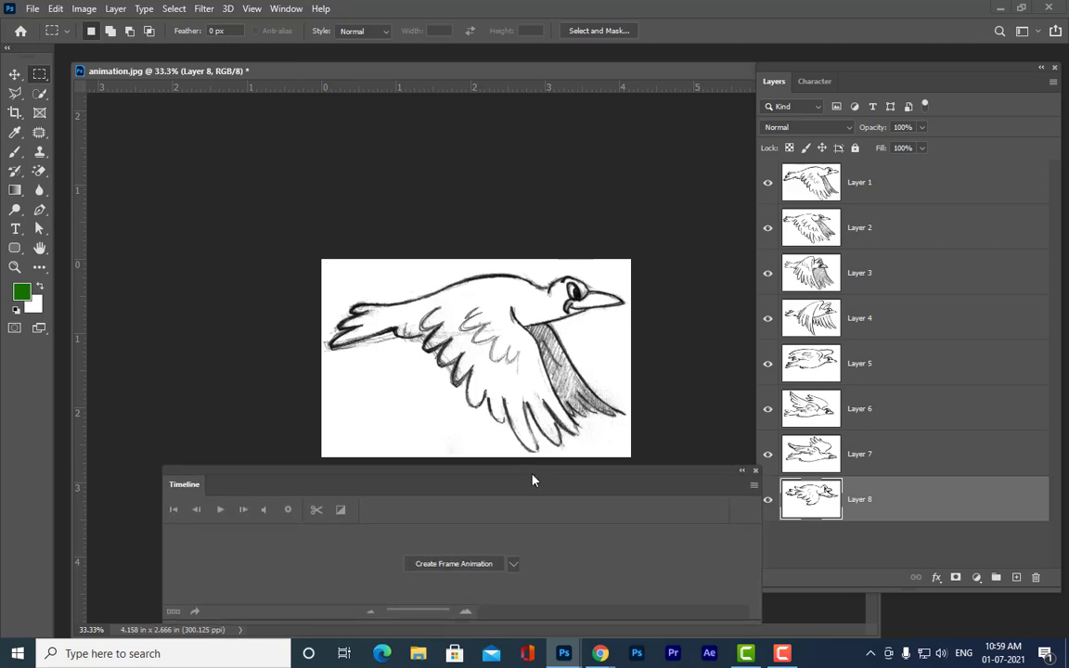
Step: Create a frame animation and make its frames from the eight layers
click(451, 566)
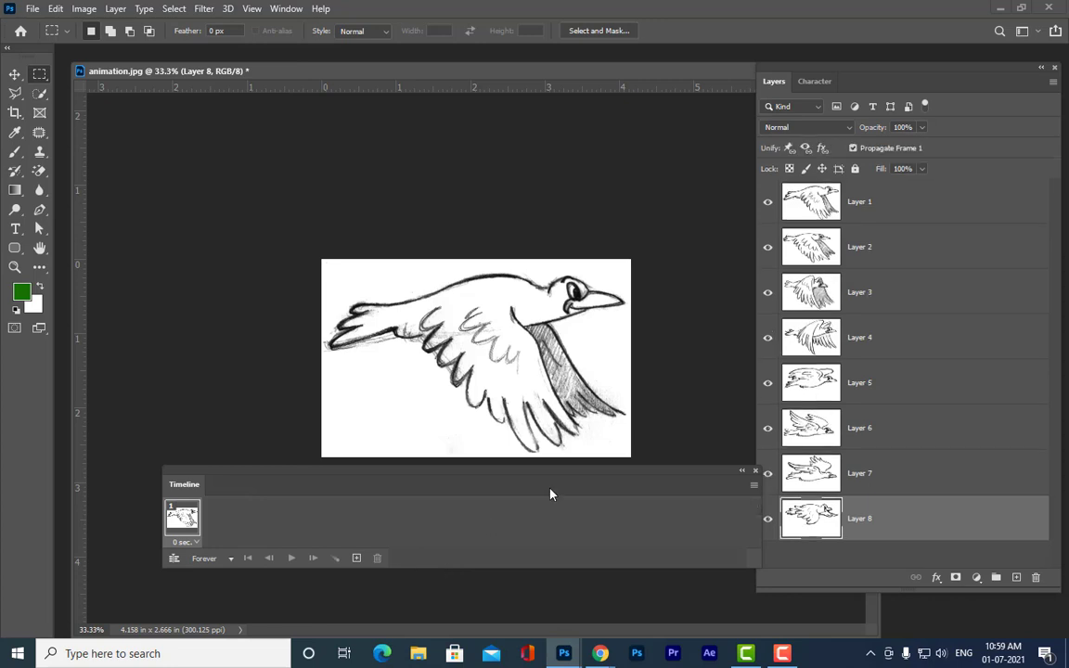
drag(530, 492, 500, 525)
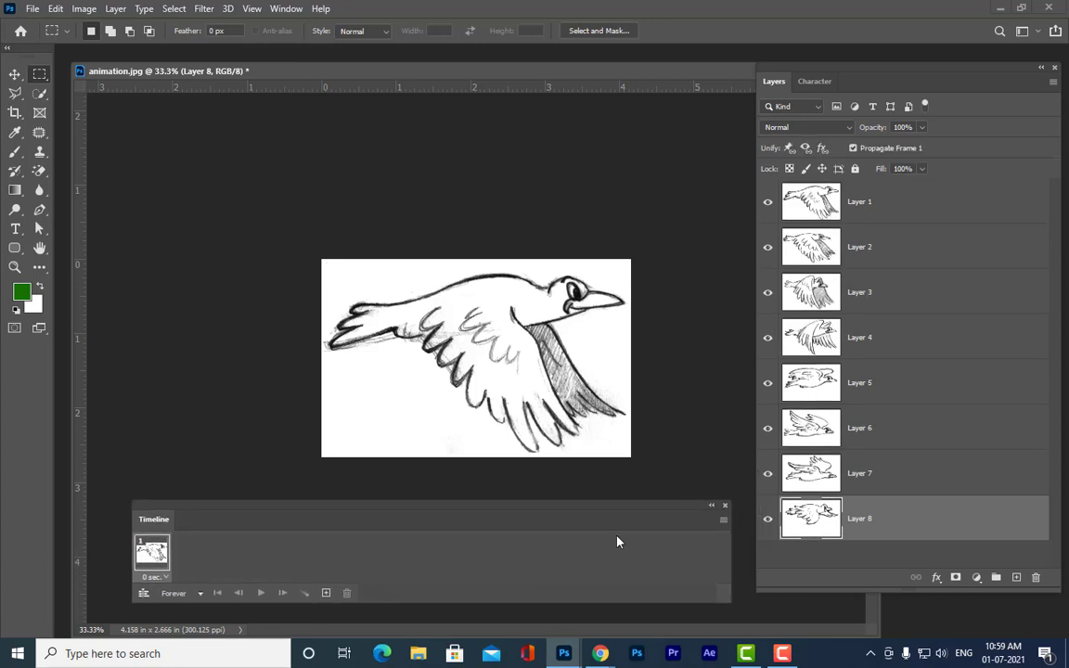
click(725, 523)
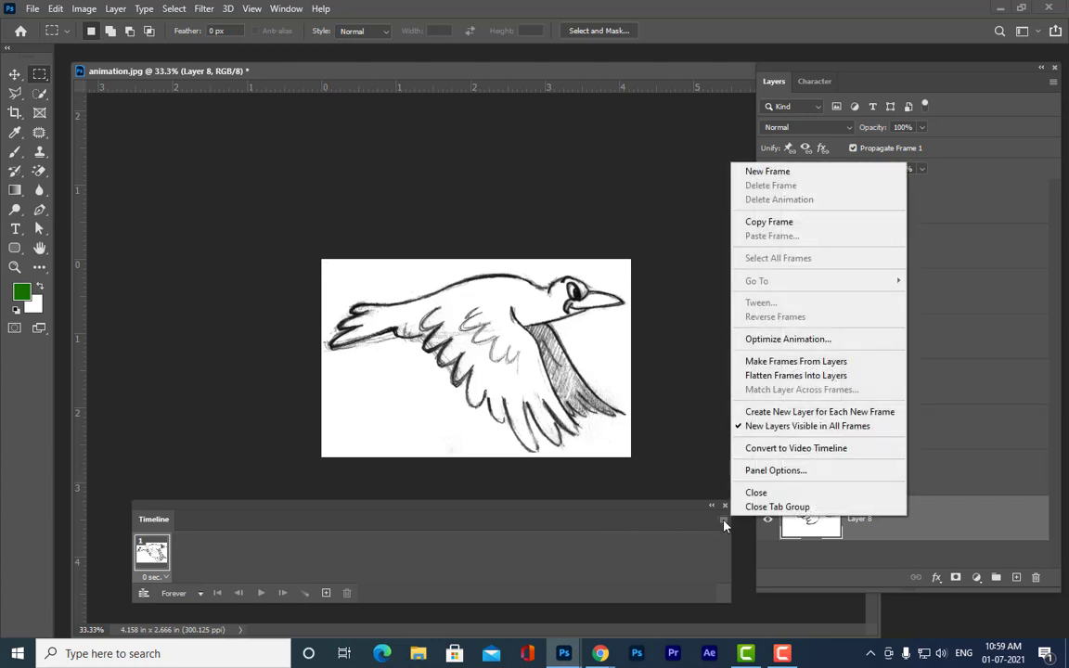
click(771, 366)
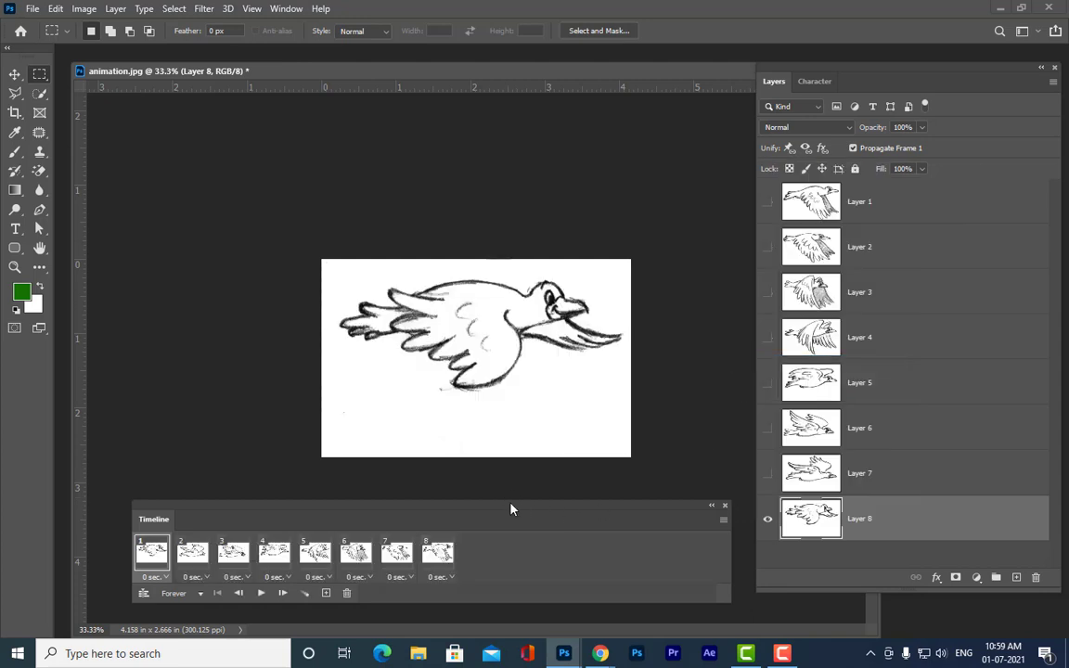
Step: Centre the Timeline panel below the drawing and play the animation briefly as a preview
drag(511, 509, 557, 509)
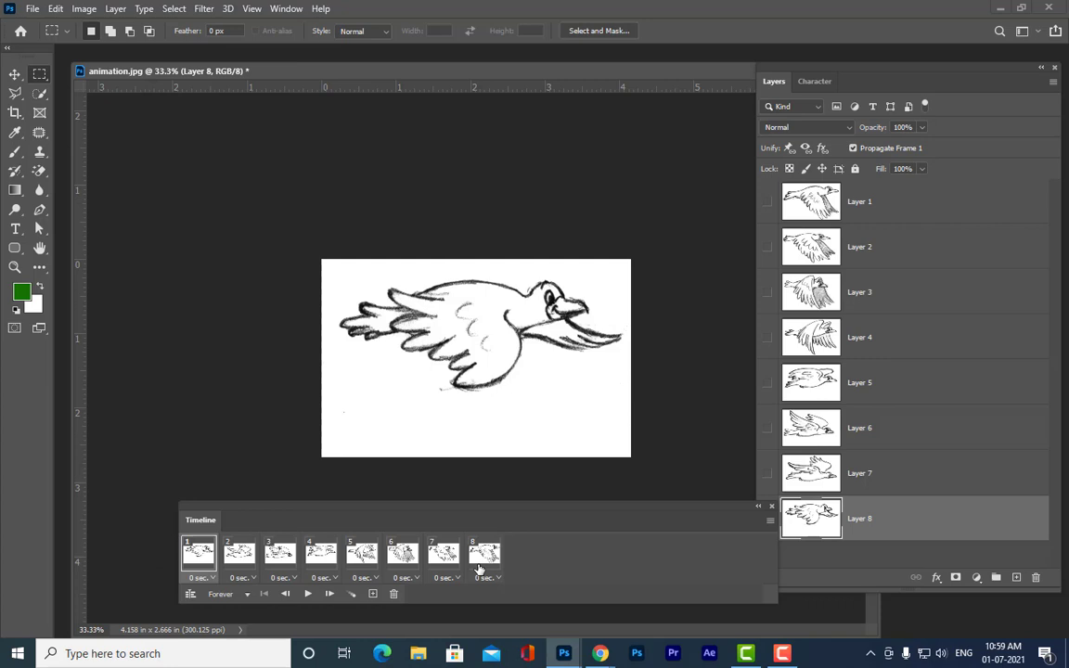
drag(471, 513, 450, 515)
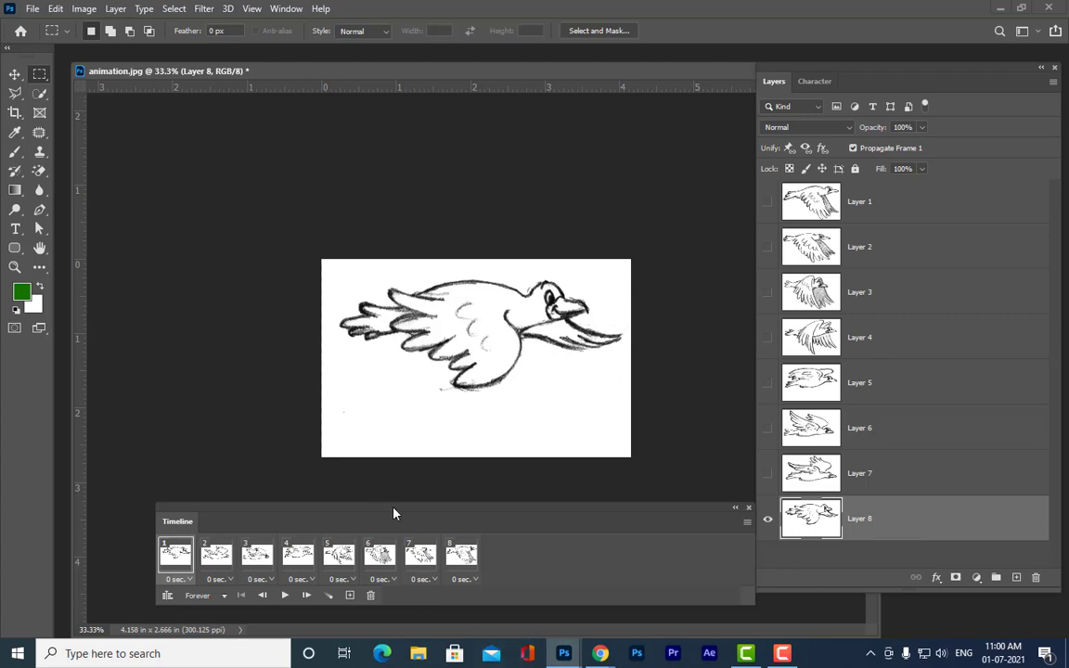
drag(394, 513, 410, 512)
click(300, 596)
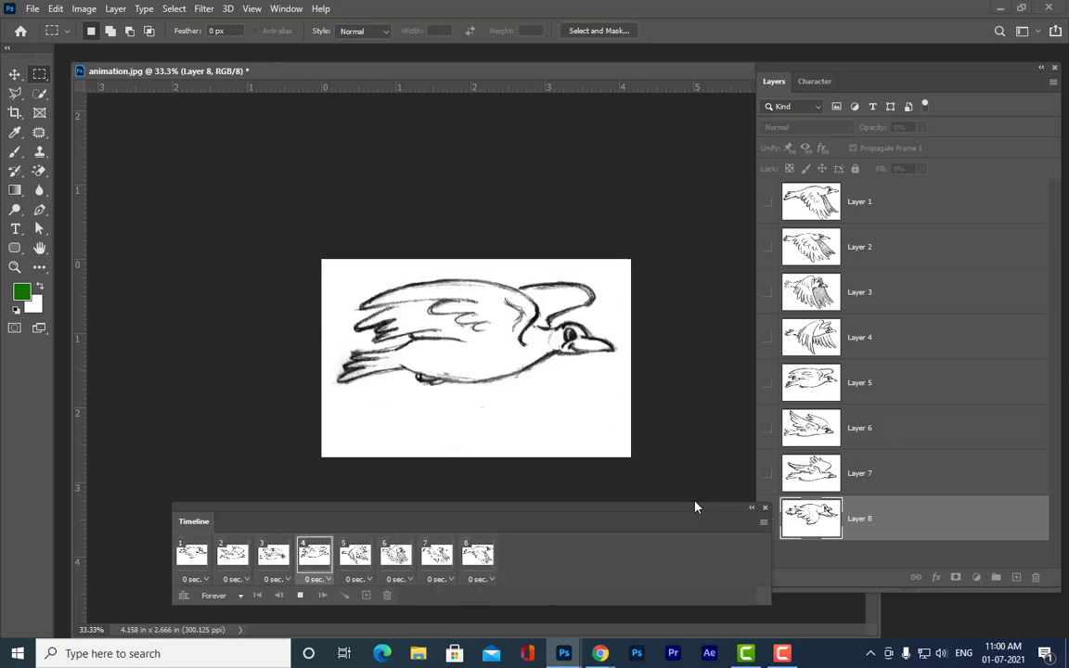
click(300, 595)
Step: Select all eight frames in the Timeline and set their delay to 0.2 seconds
click(192, 555)
click(481, 557)
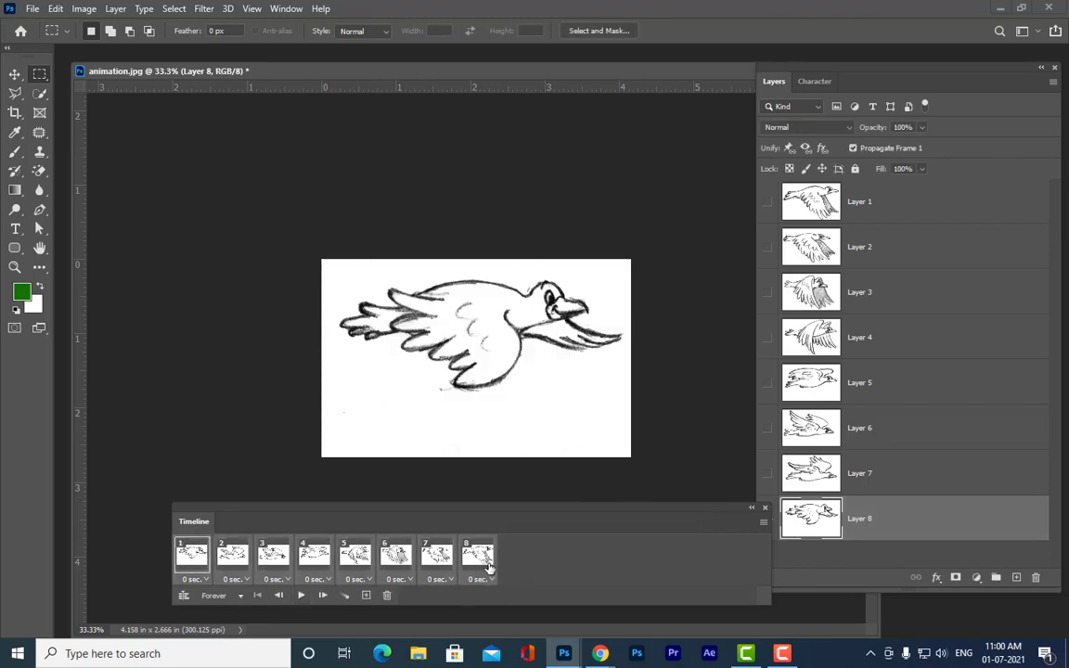
click(480, 580)
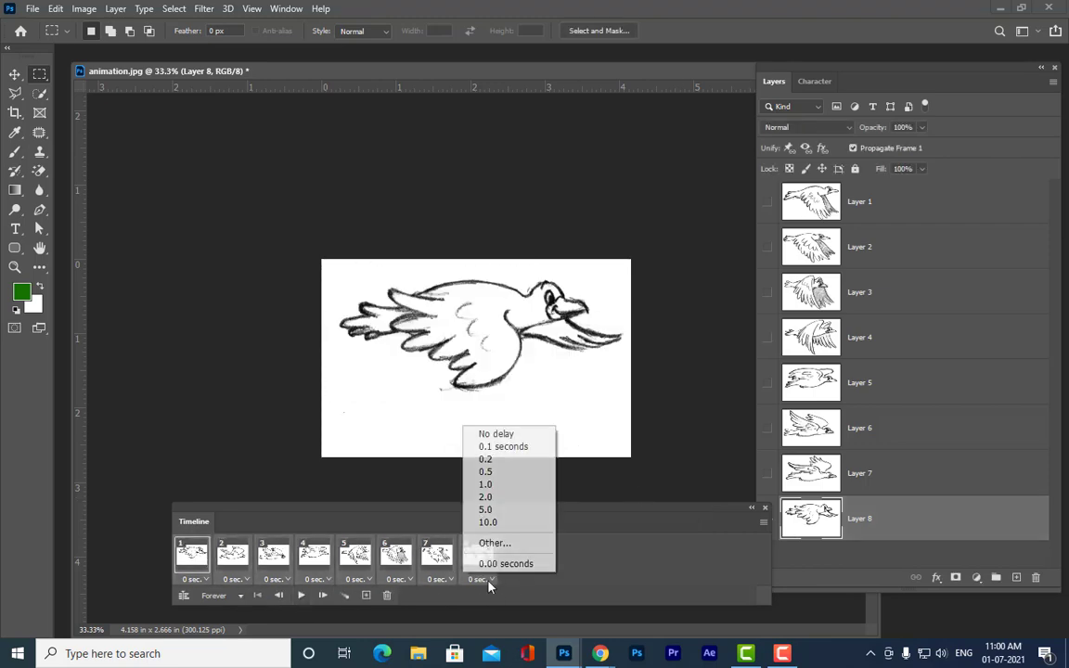
click(518, 460)
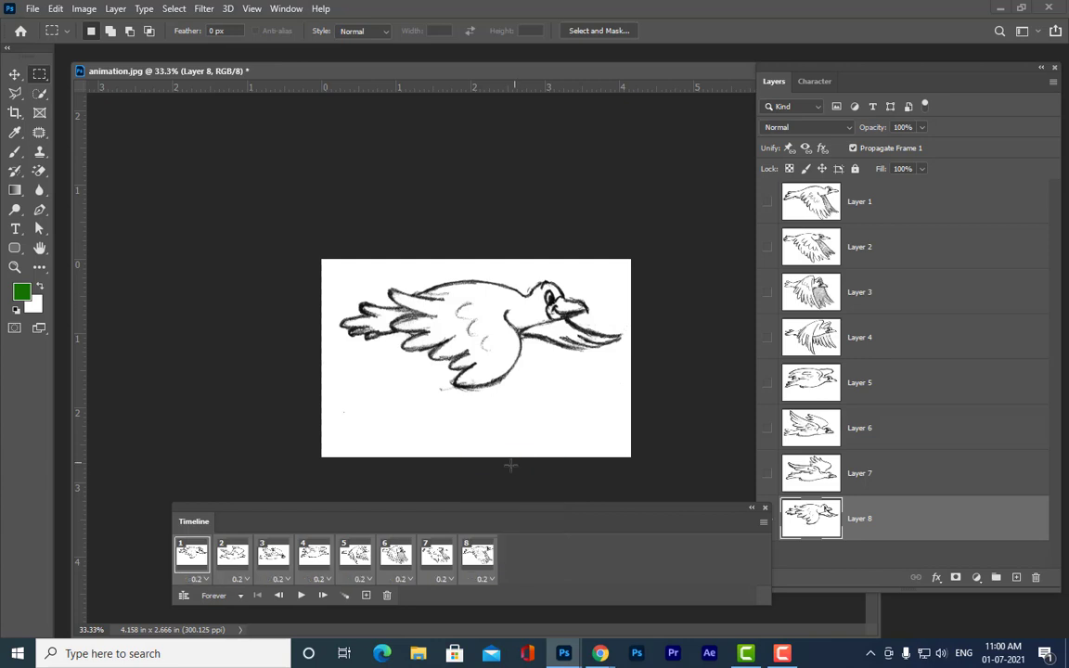
Step: Play the animation from frame 1 to check its timing, stop it and return to frame 1
click(192, 565)
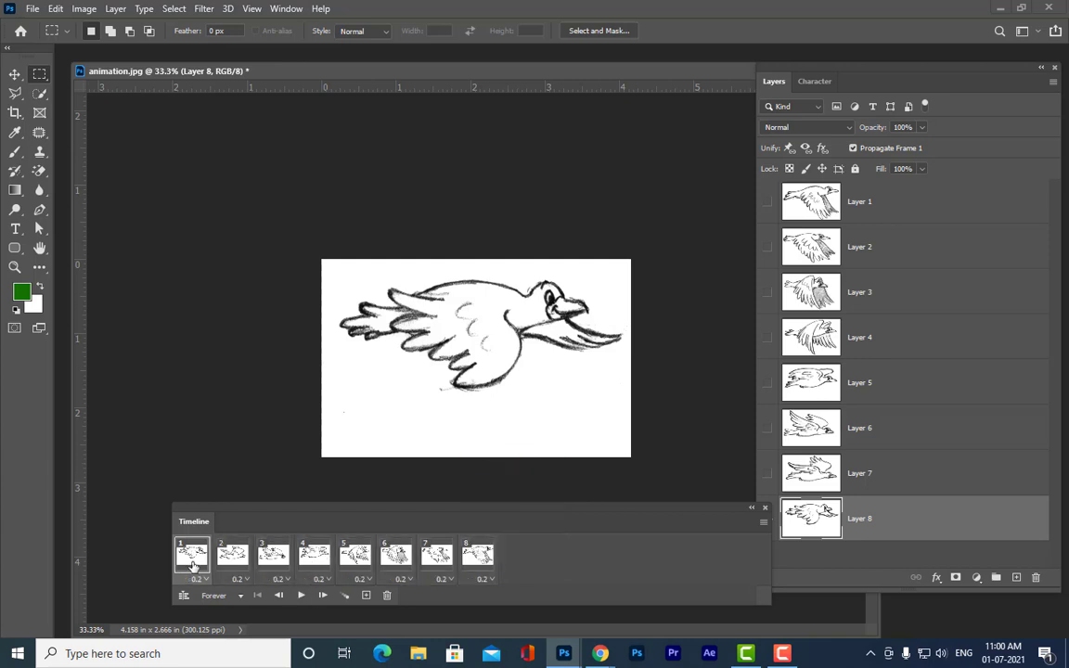
click(300, 597)
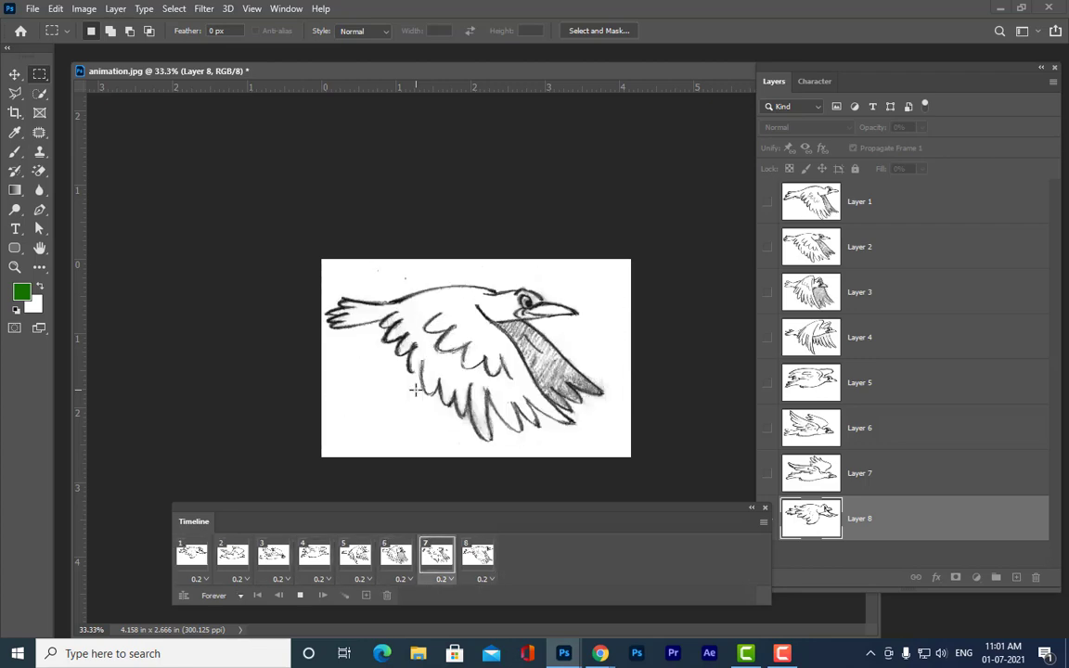
click(303, 597)
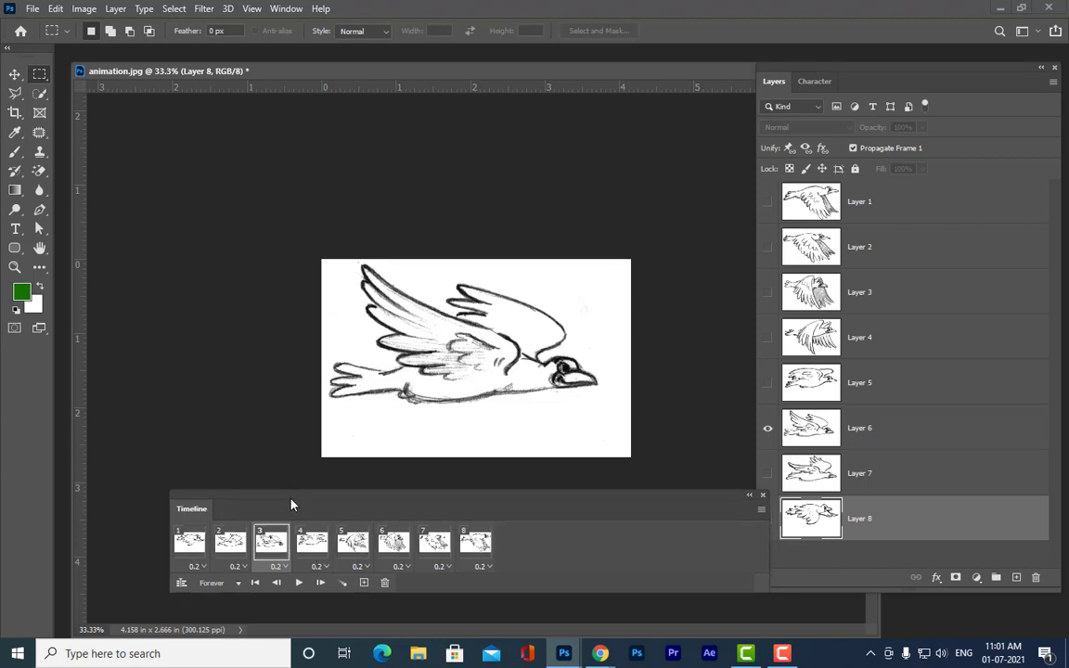
click(183, 544)
drag(212, 499, 184, 480)
Step: Save the animation on the computer's Desktop as a GIF named birdflying, accepting the default GIF options
click(32, 9)
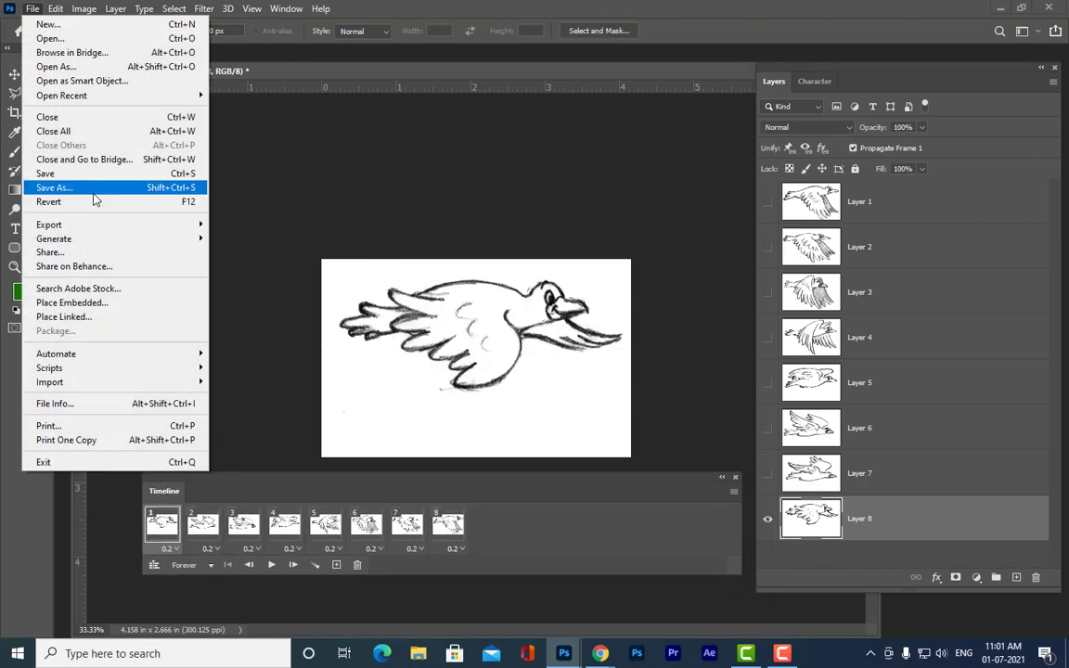
click(93, 193)
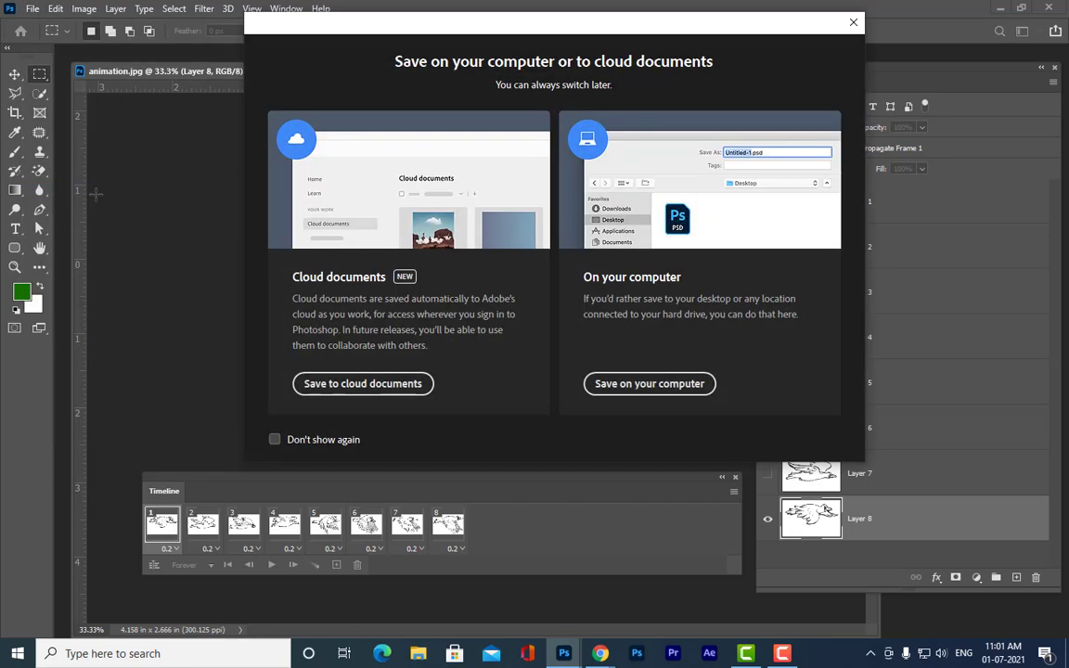
click(650, 383)
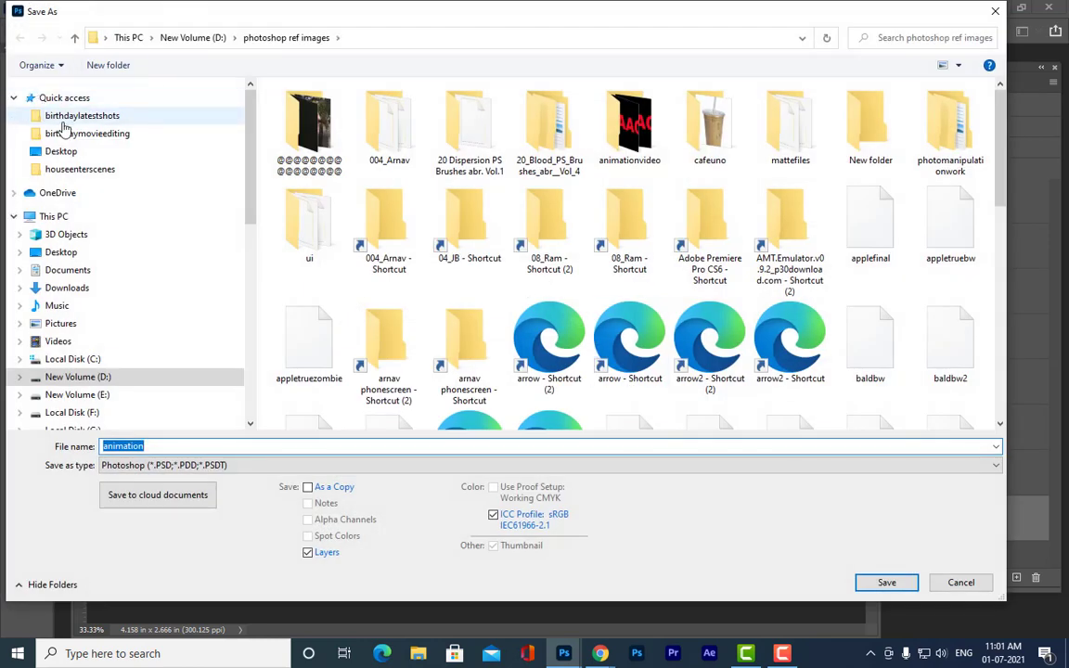
click(72, 260)
click(186, 465)
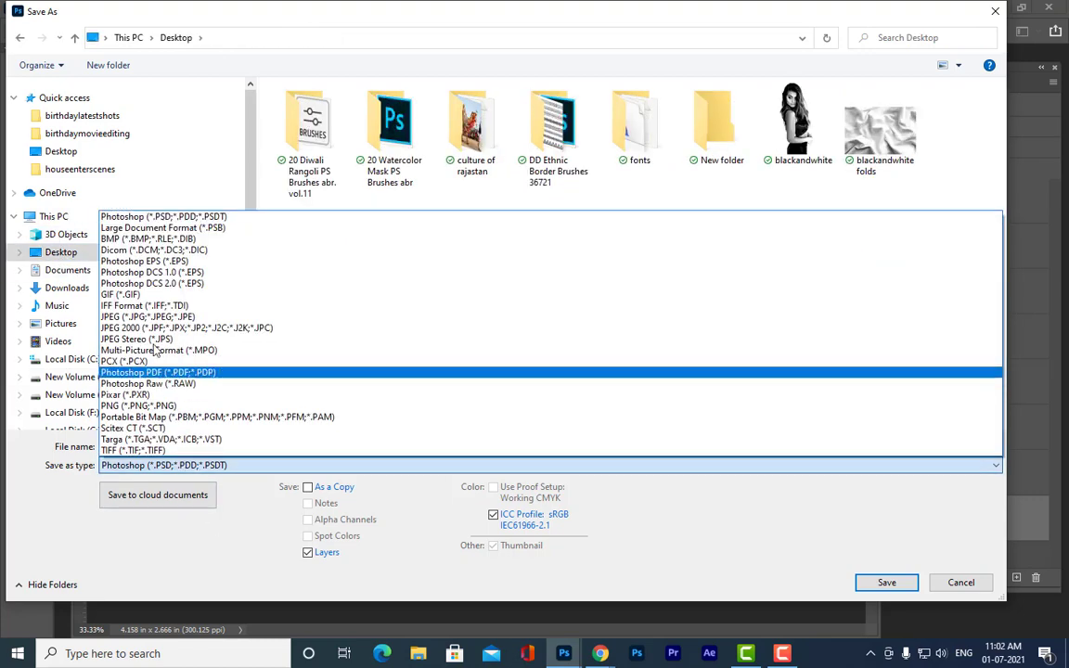
click(172, 294)
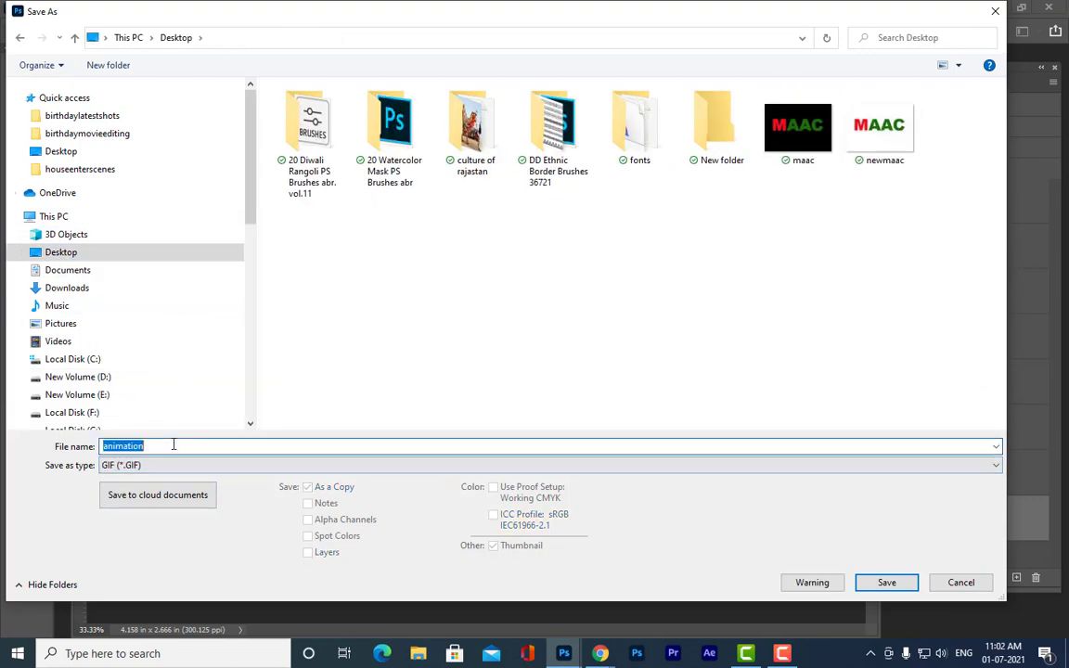
text(birdflying)
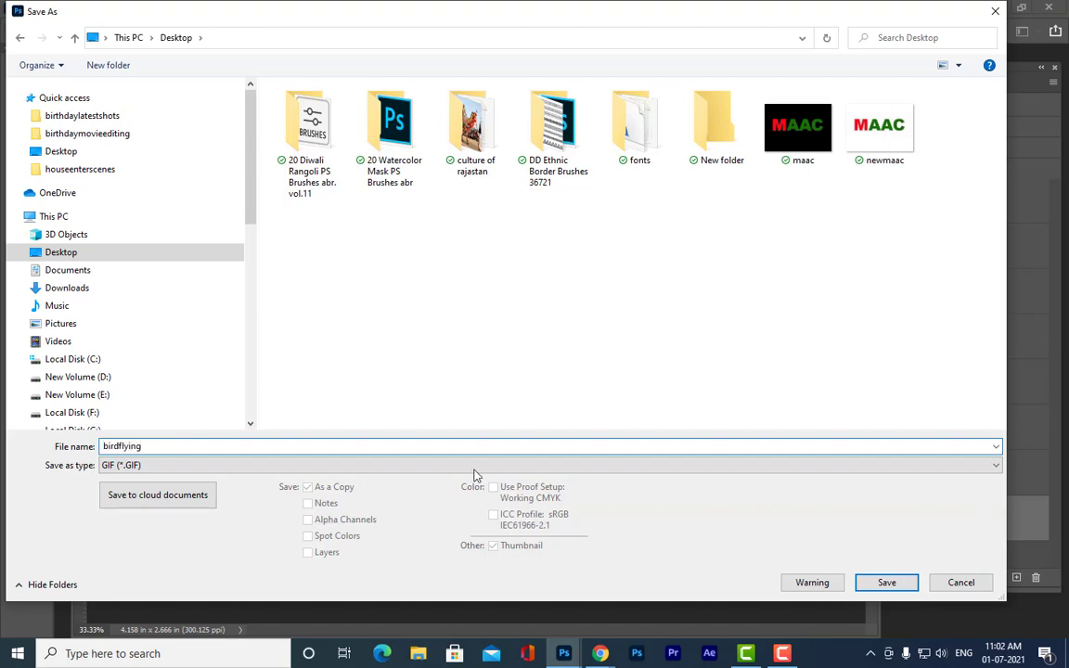
click(887, 583)
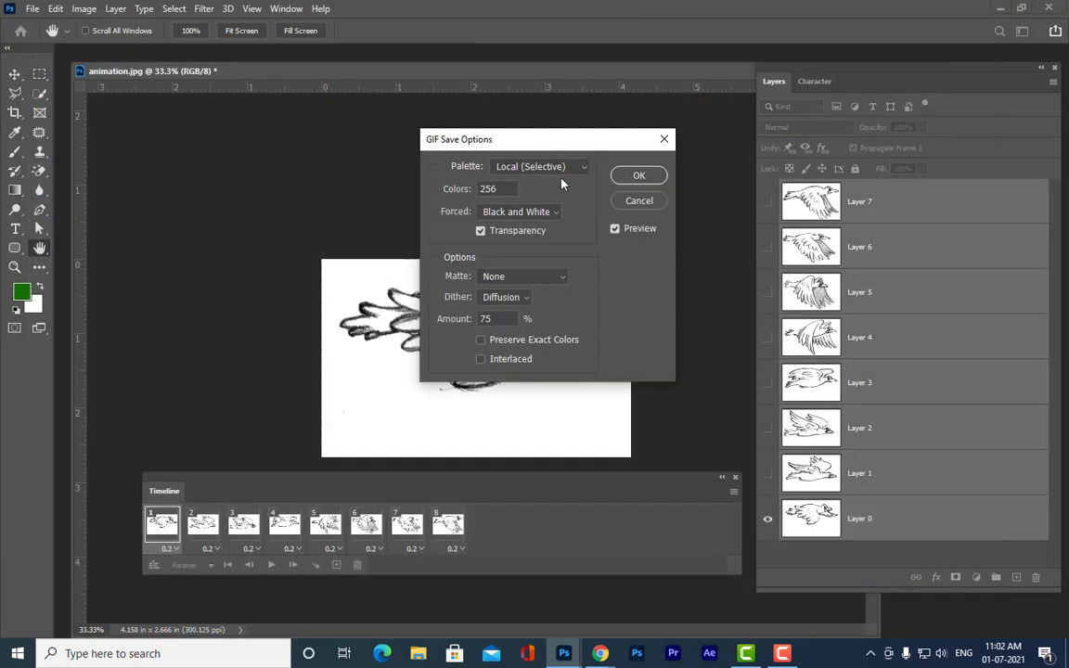
drag(560, 145, 530, 164)
click(635, 197)
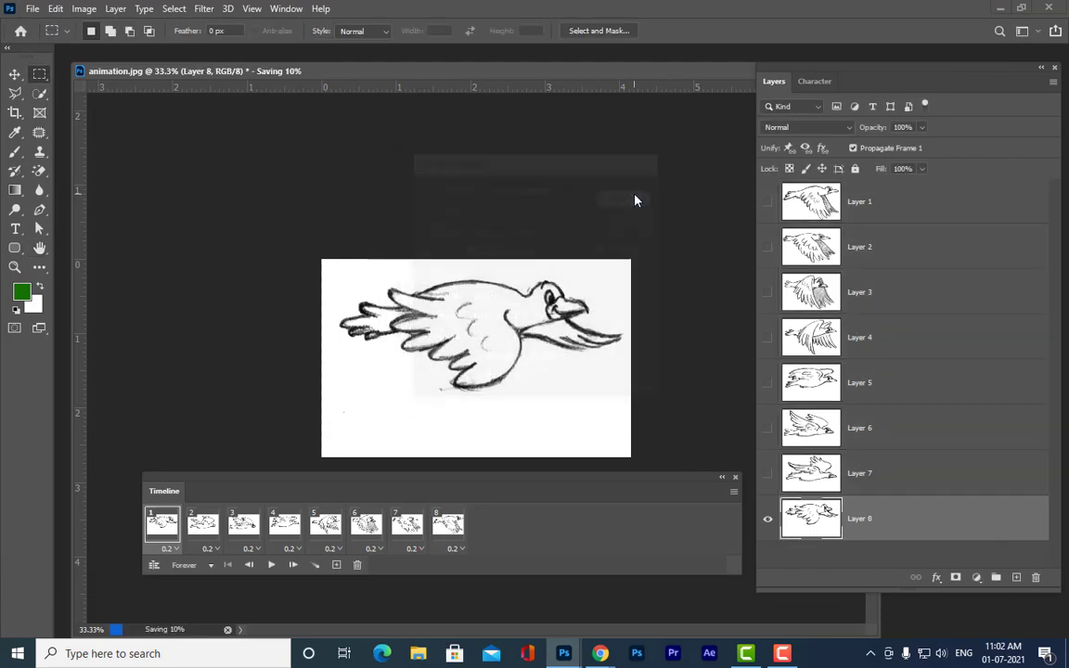
Step: View the birdflying GIF from the desktop, close it and switch back to Photoshop
click(1003, 7)
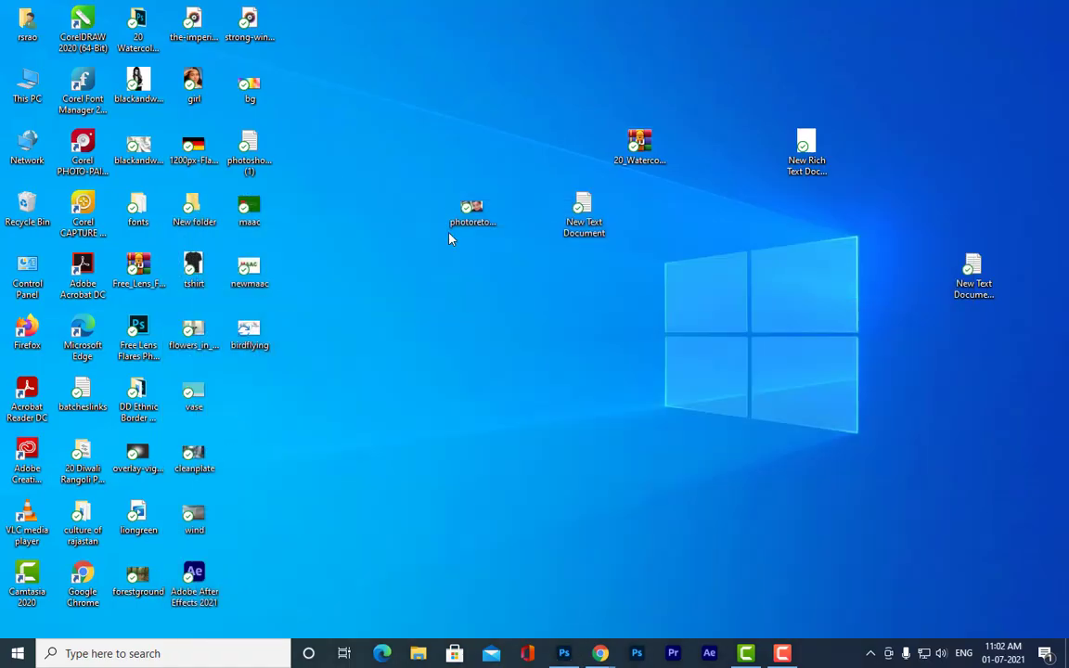
double_click(265, 340)
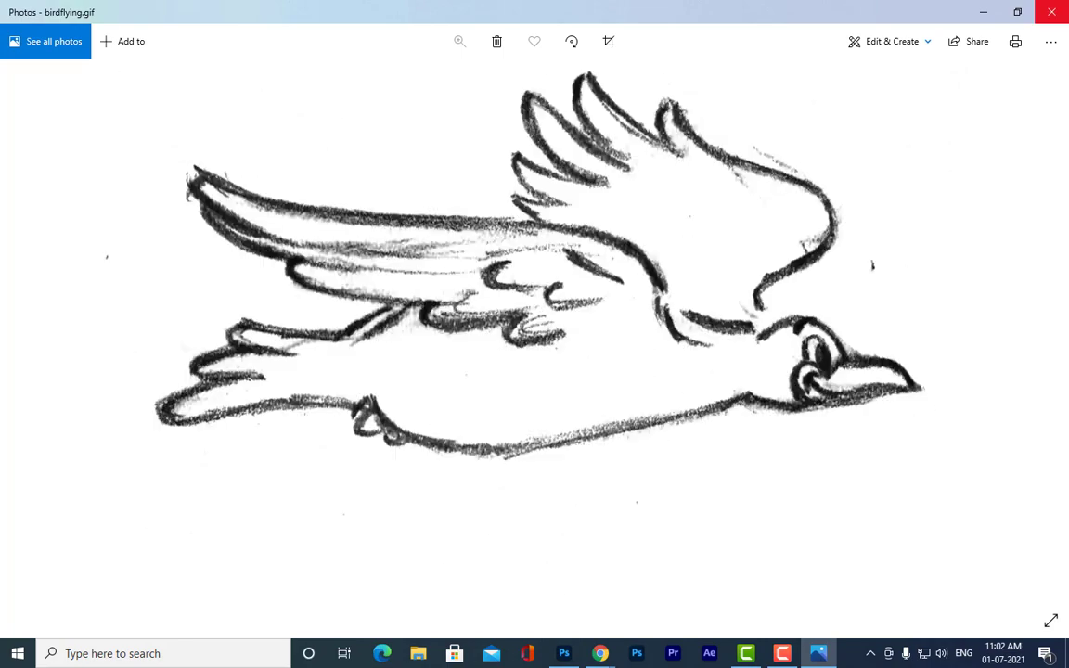
click(1052, 12)
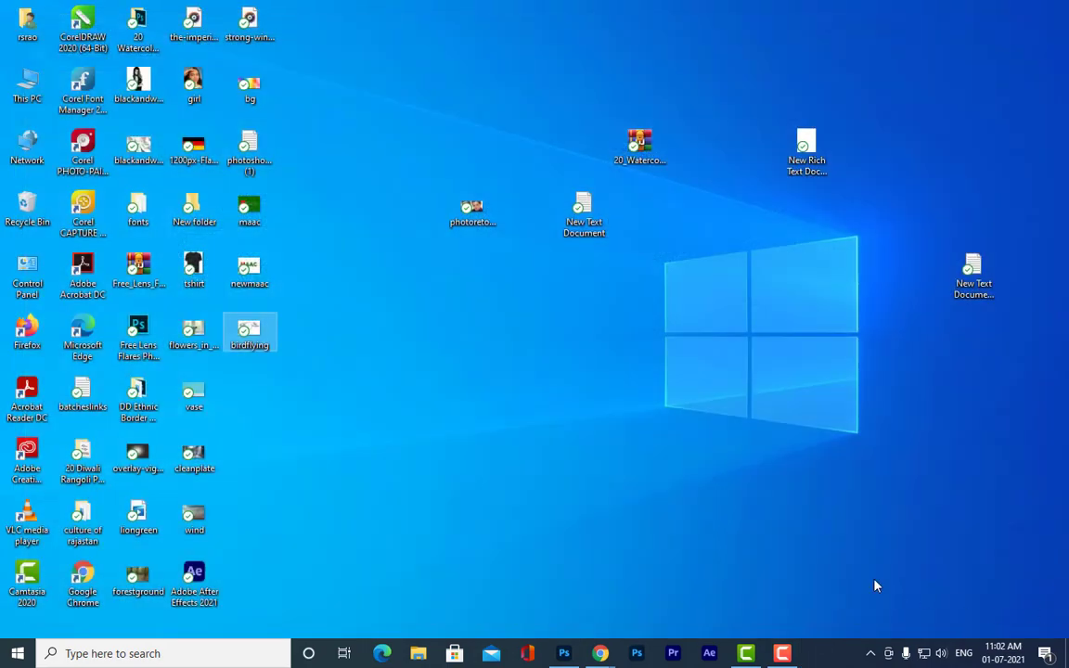
click(563, 599)
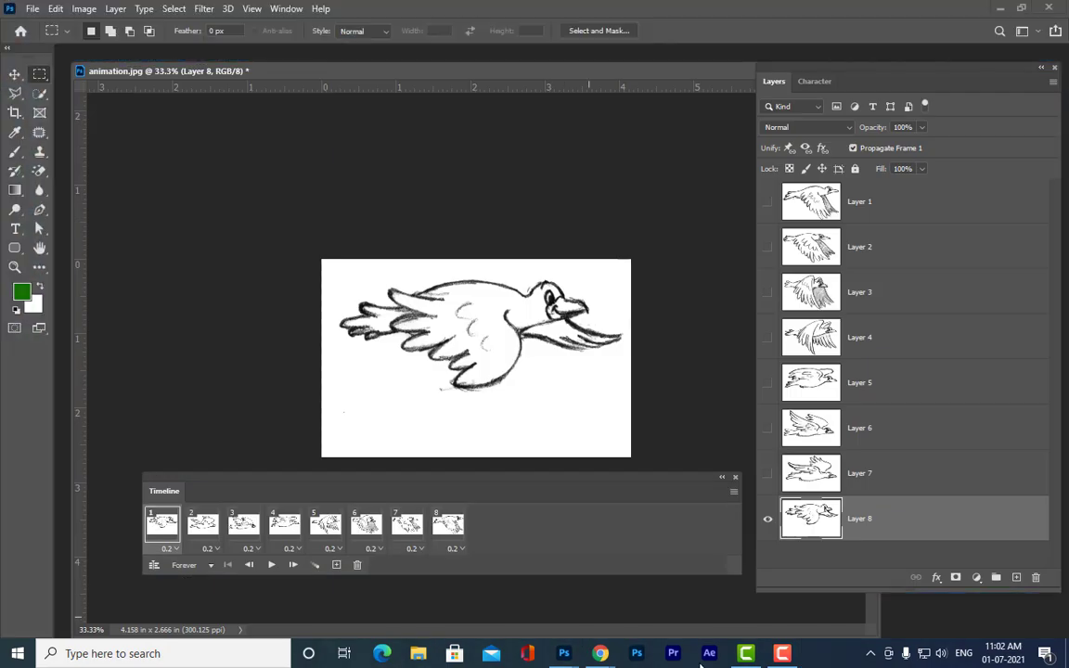
Step: Try to export the frame animation with Render Video
drag(269, 480, 266, 483)
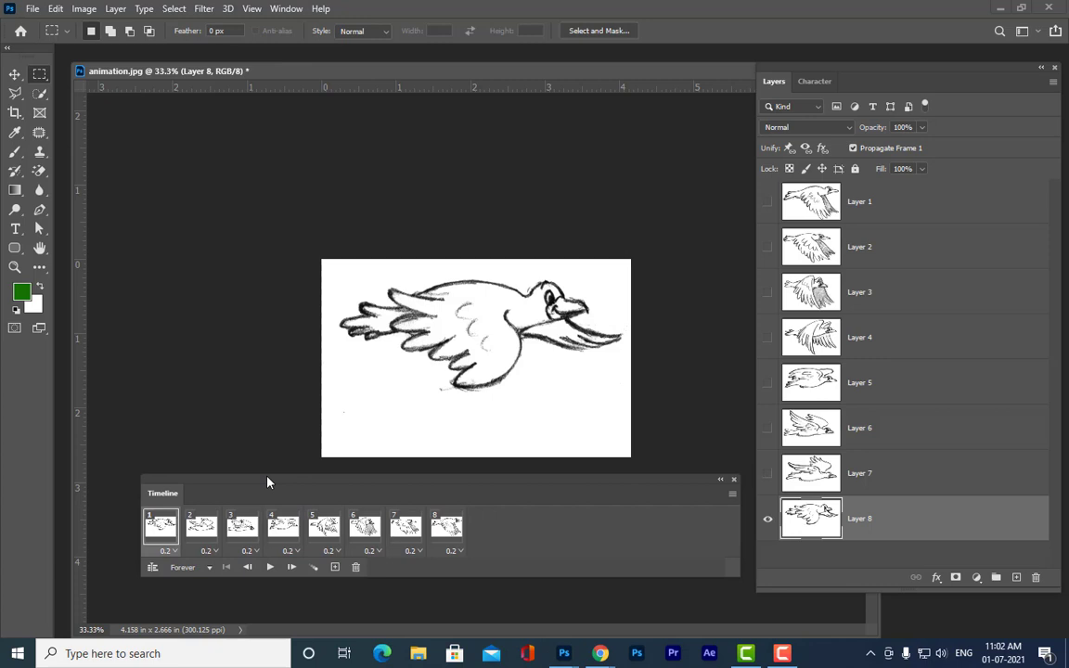
drag(266, 486, 271, 498)
click(31, 8)
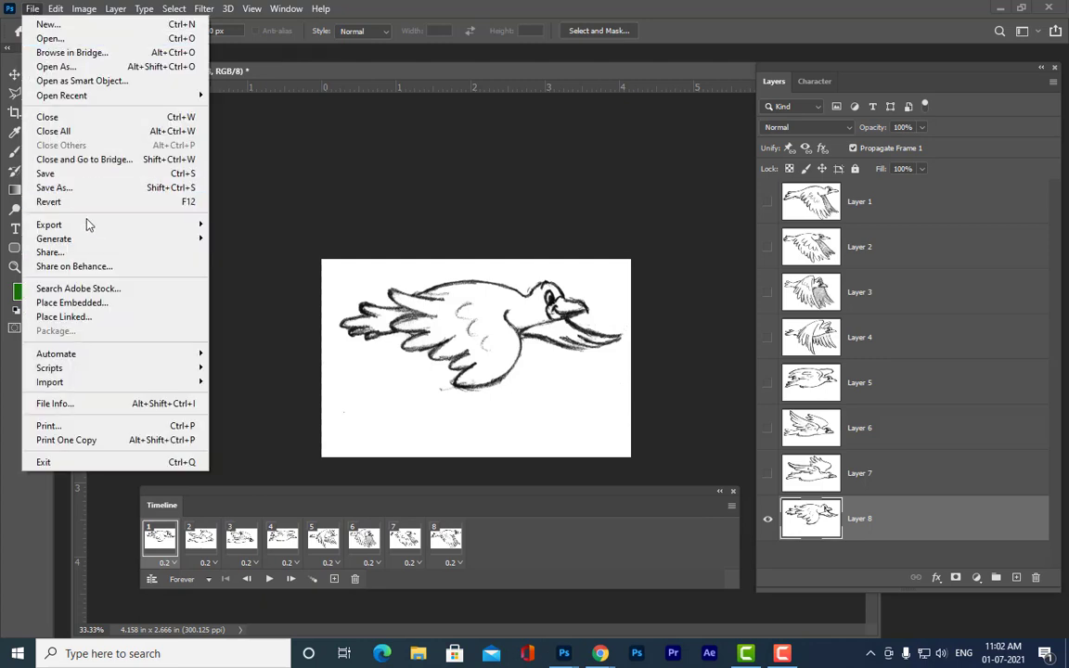
mouse_move(87, 224)
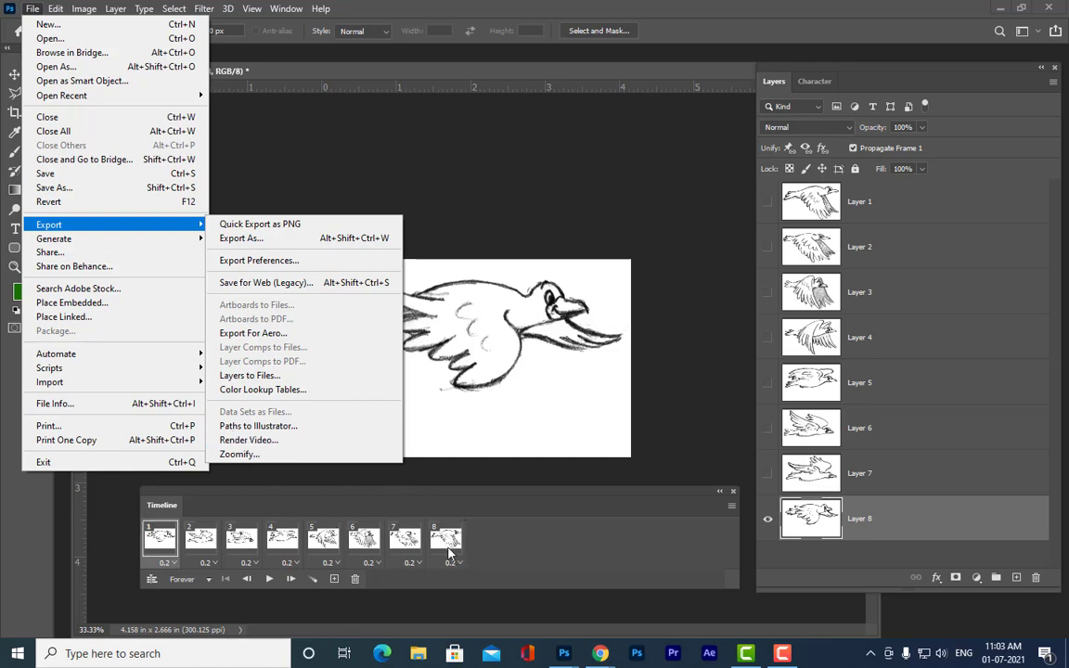
click(351, 442)
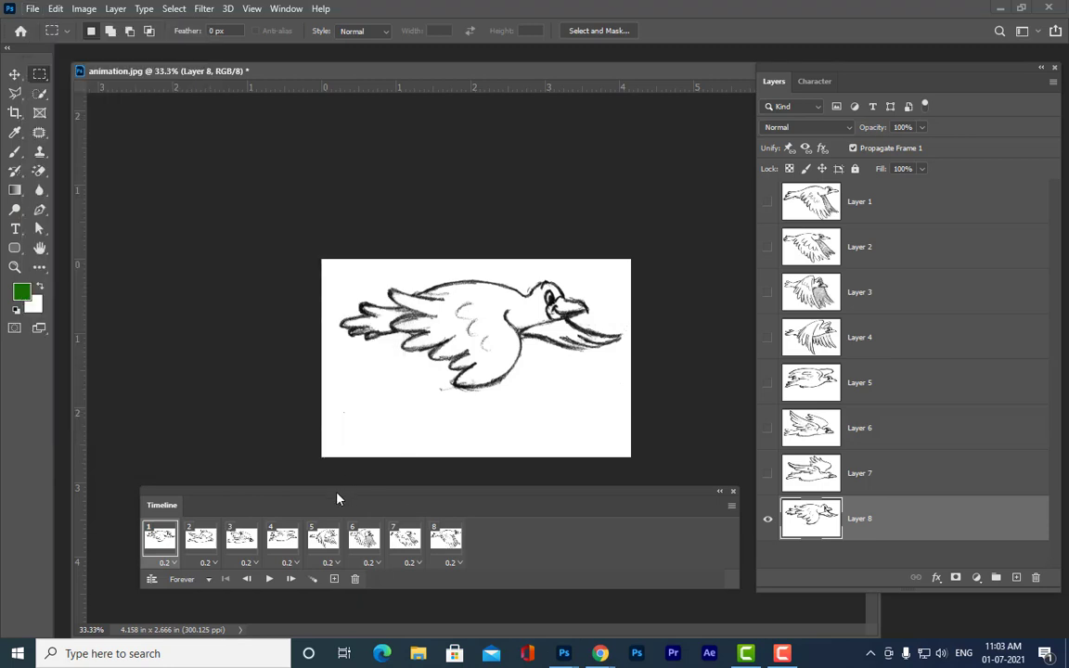
Step: Widen the floating Timeline panel and reposition it over the lower part of the canvas, keeping frame 1 selected
drag(337, 499, 372, 293)
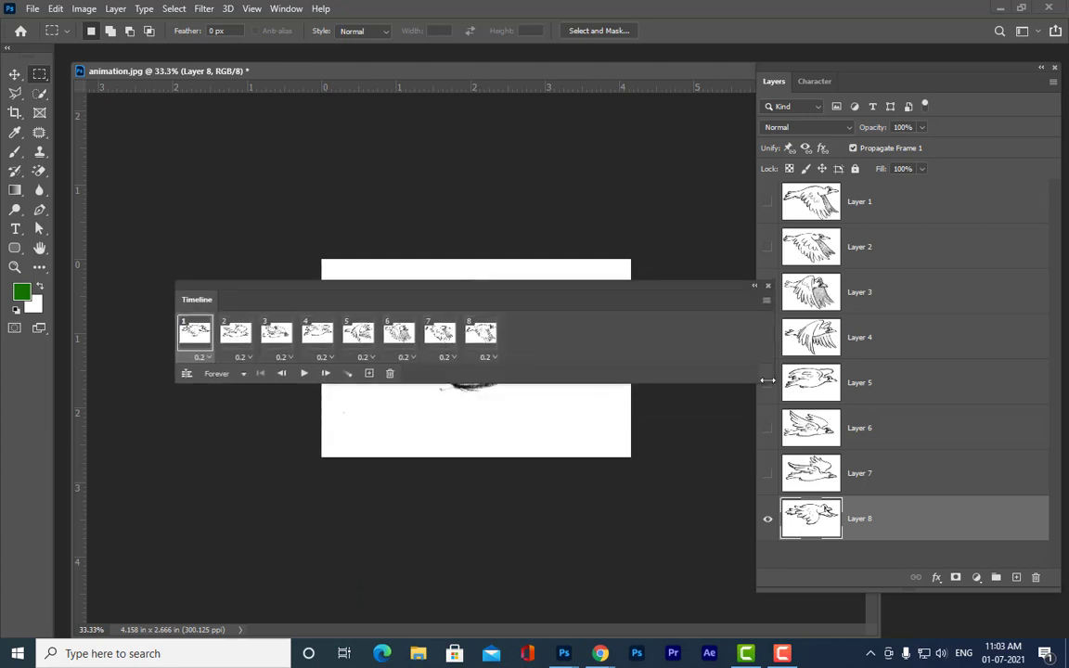
drag(767, 379, 945, 399)
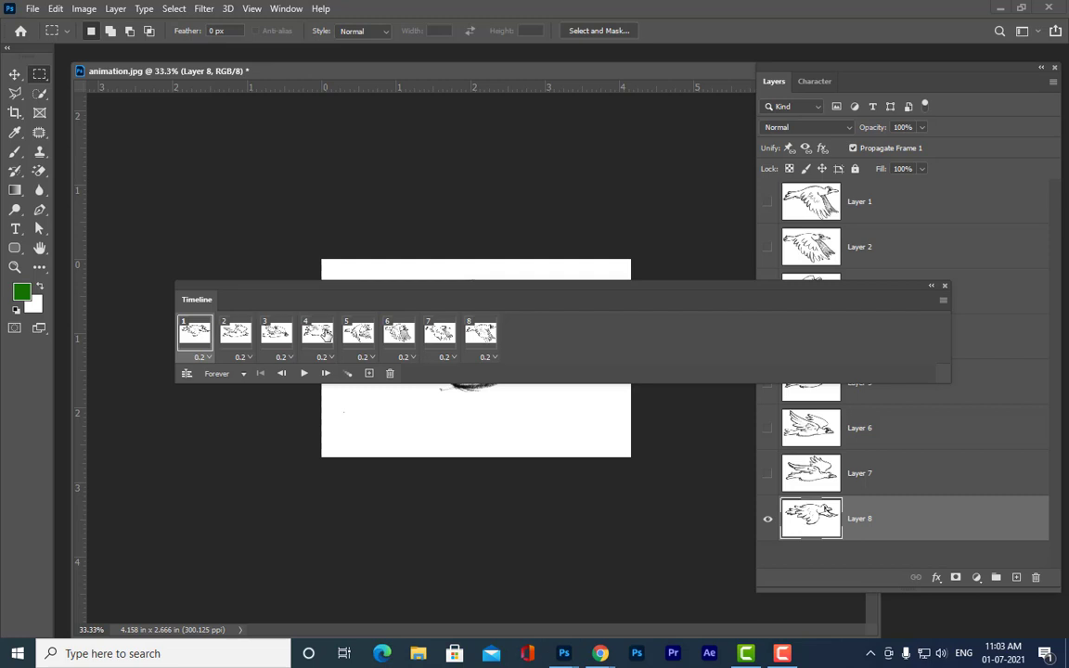
click(481, 332)
click(197, 332)
drag(535, 295, 522, 366)
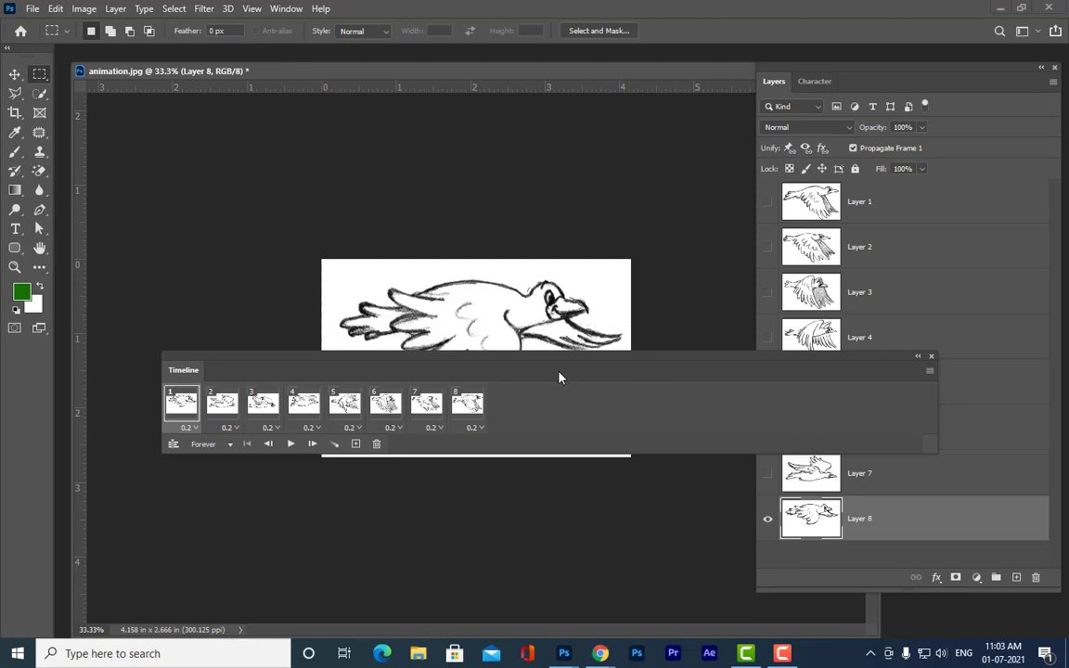
drag(554, 363, 522, 397)
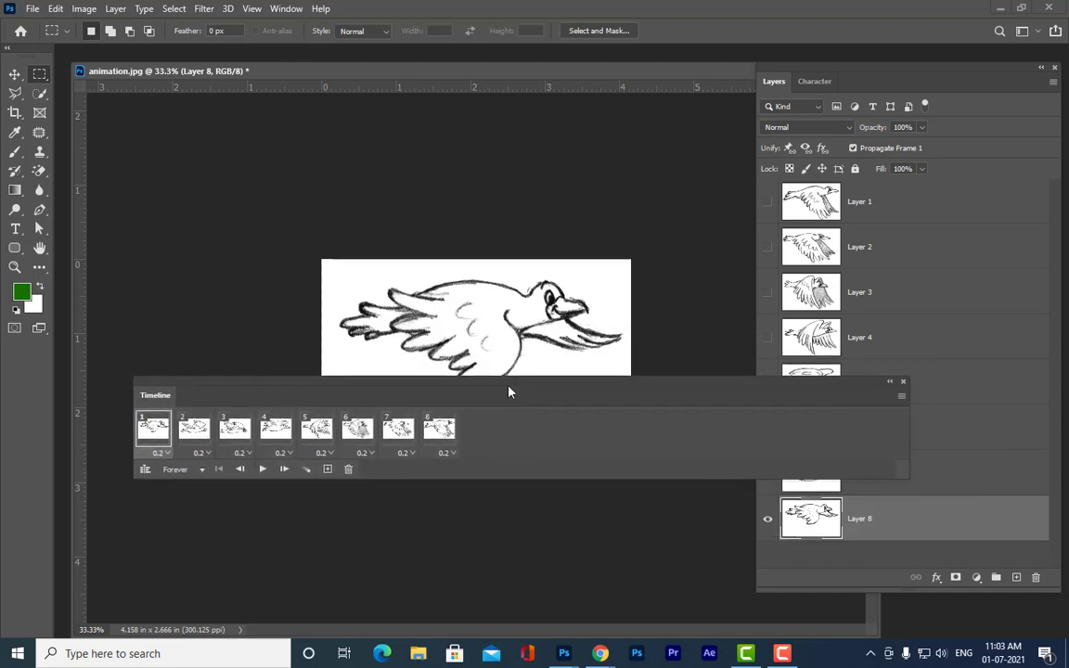
drag(507, 382, 505, 392)
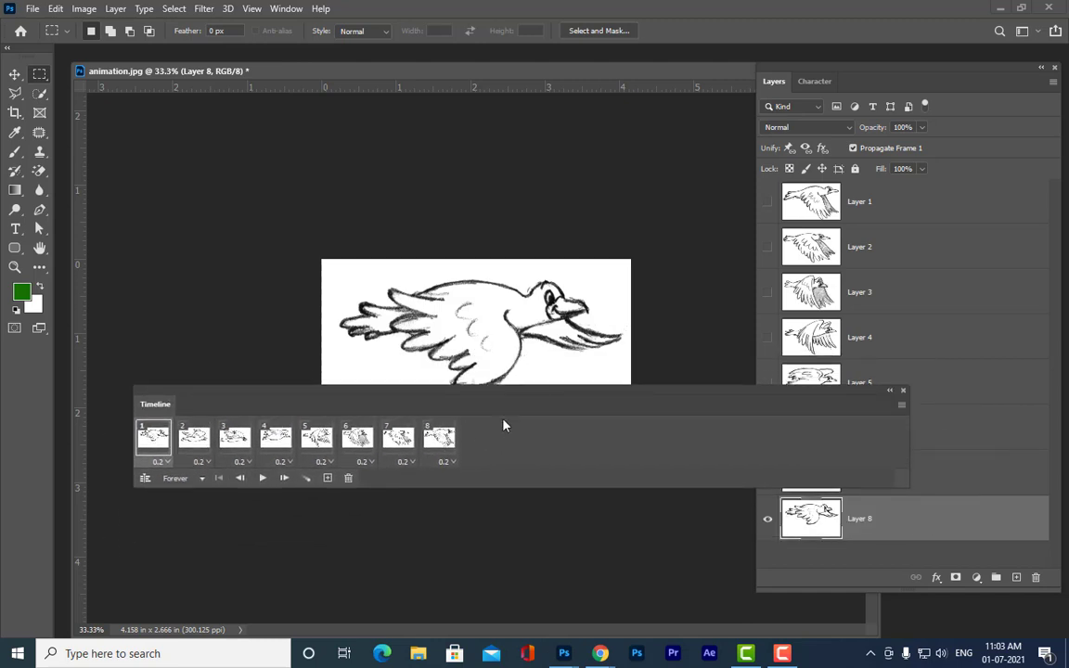
Step: Select frames 1 to 8 and duplicate the eight-frame set repeatedly until the animation has 352 frames, widening the Timeline to show more of them
shift+click(444, 438)
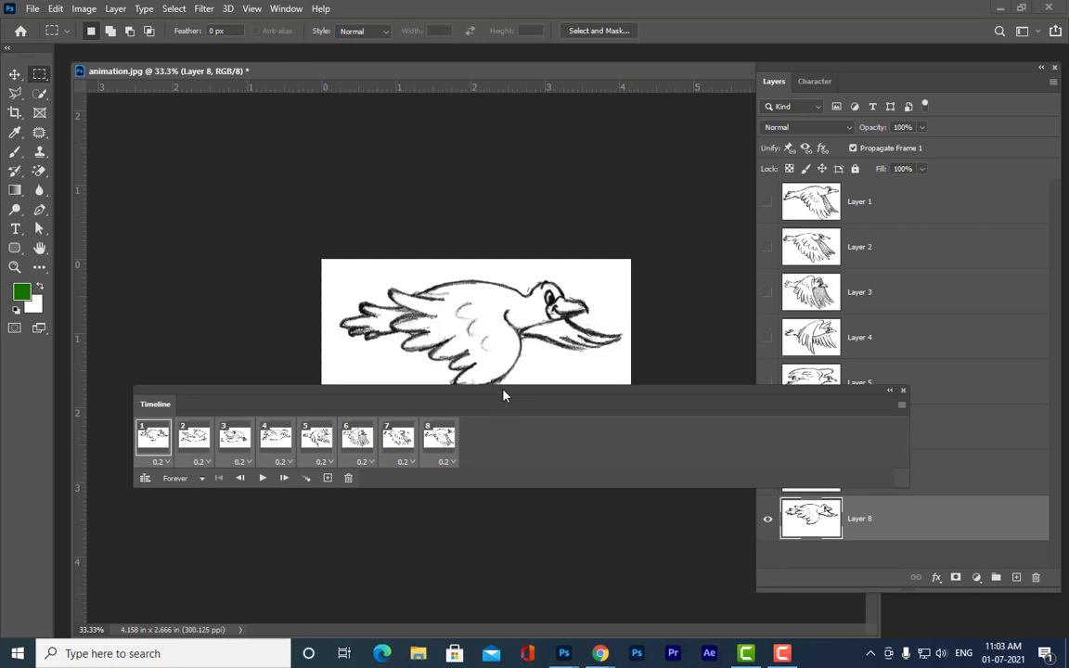
drag(502, 396, 494, 415)
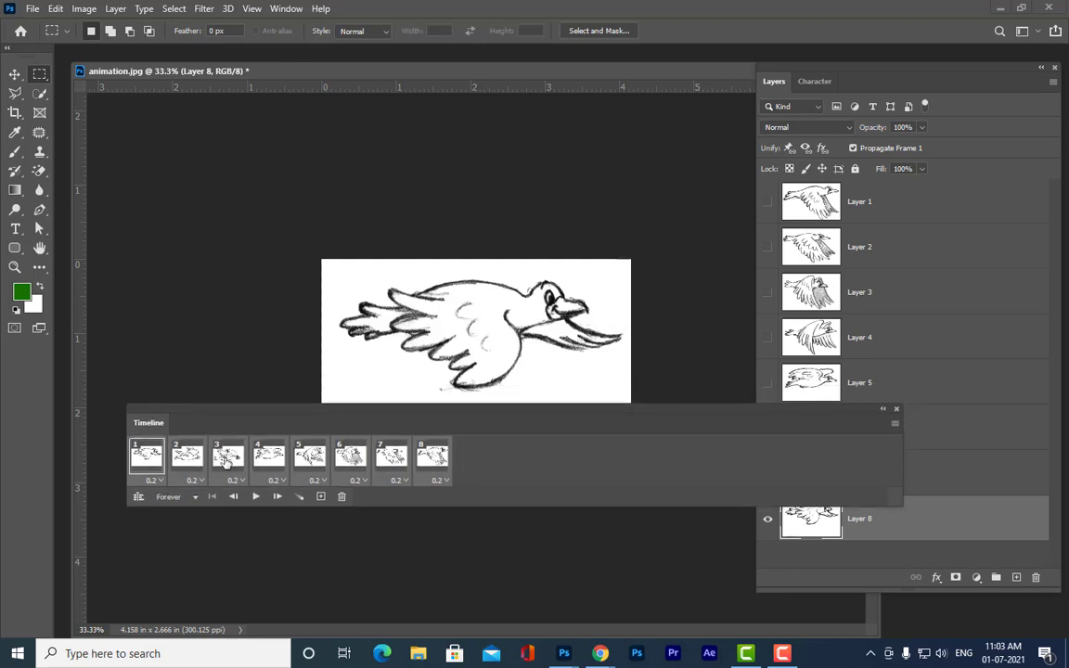
click(320, 498)
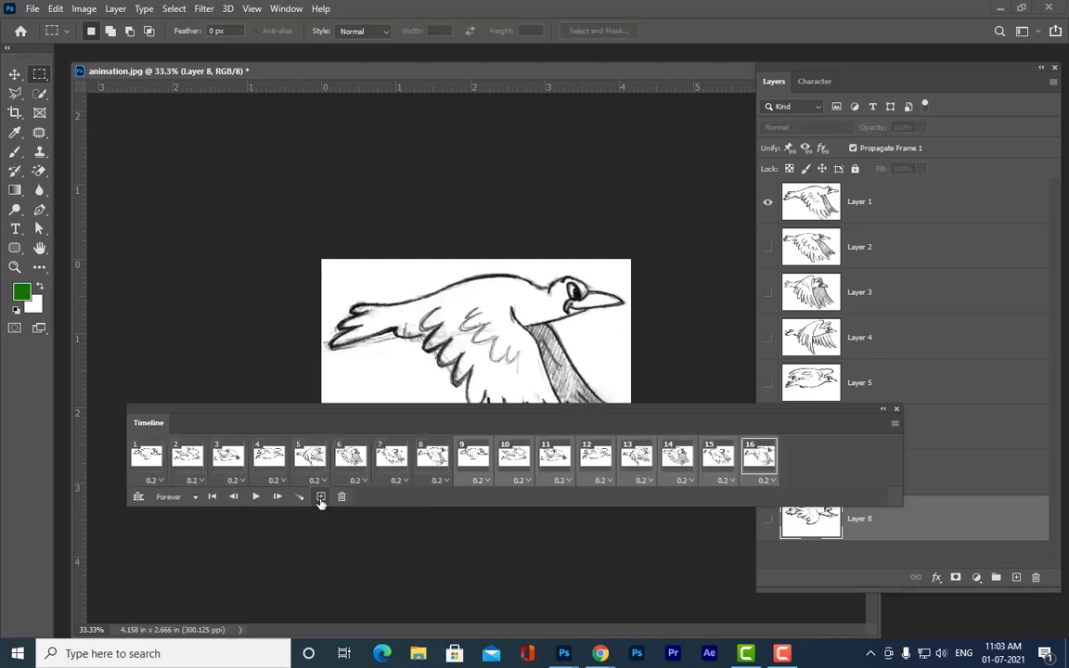
click(320, 498)
click(320, 498)
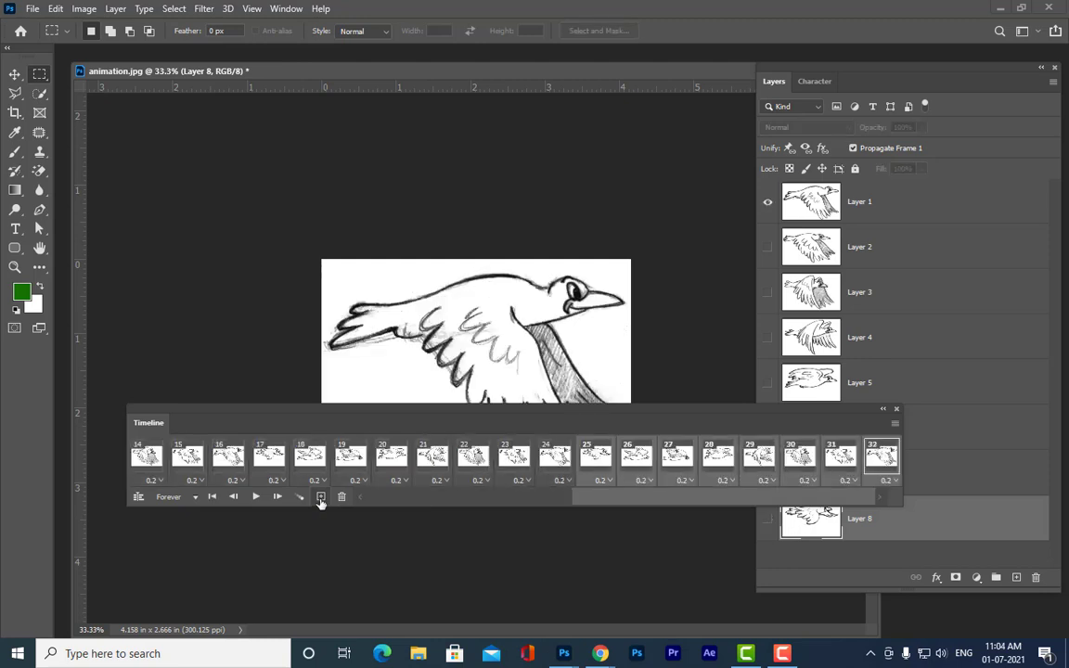
click(321, 499)
click(321, 499)
click(320, 498)
click(320, 498)
click(320, 498)
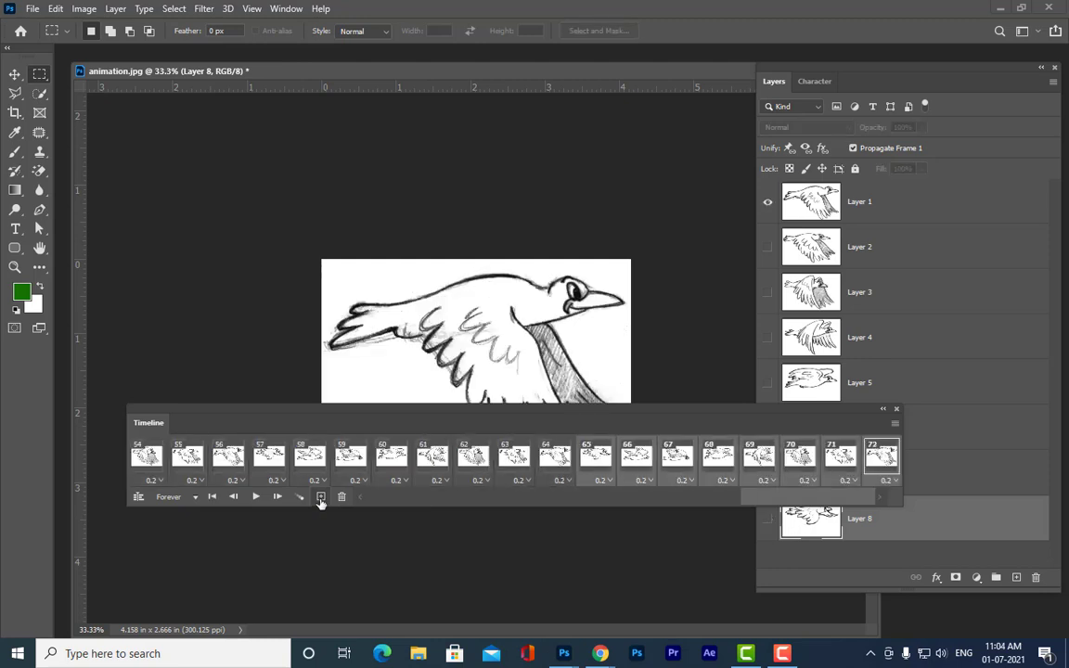
click(321, 498)
click(321, 498)
click(320, 498)
click(320, 498)
click(320, 498)
click(321, 499)
click(321, 498)
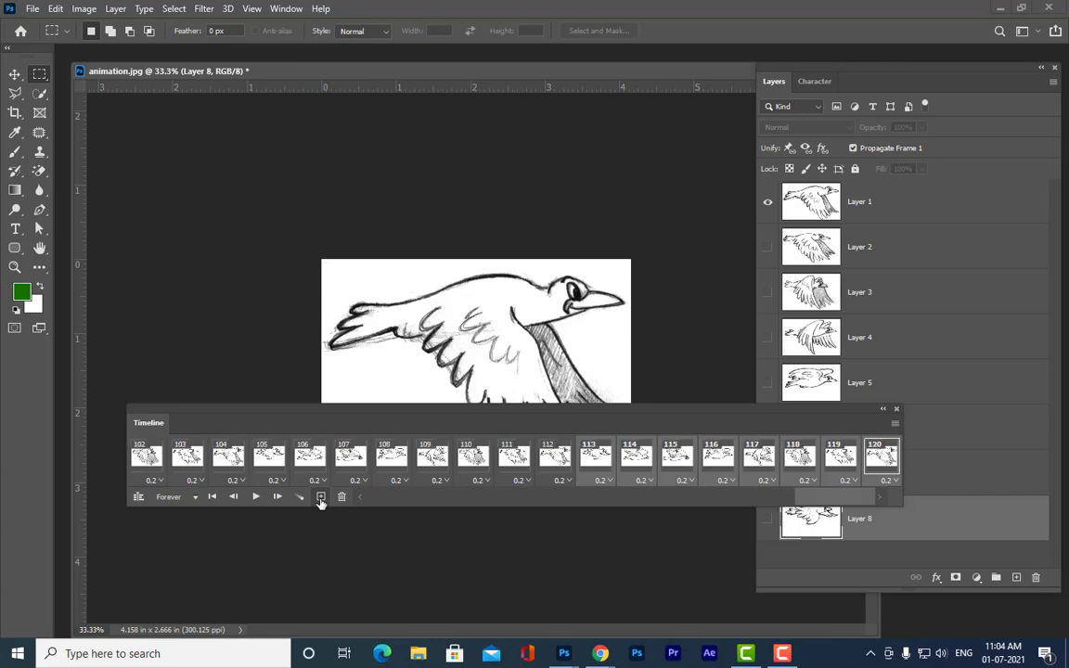
click(320, 499)
click(320, 498)
click(320, 498)
click(320, 498)
click(321, 499)
click(321, 499)
click(320, 499)
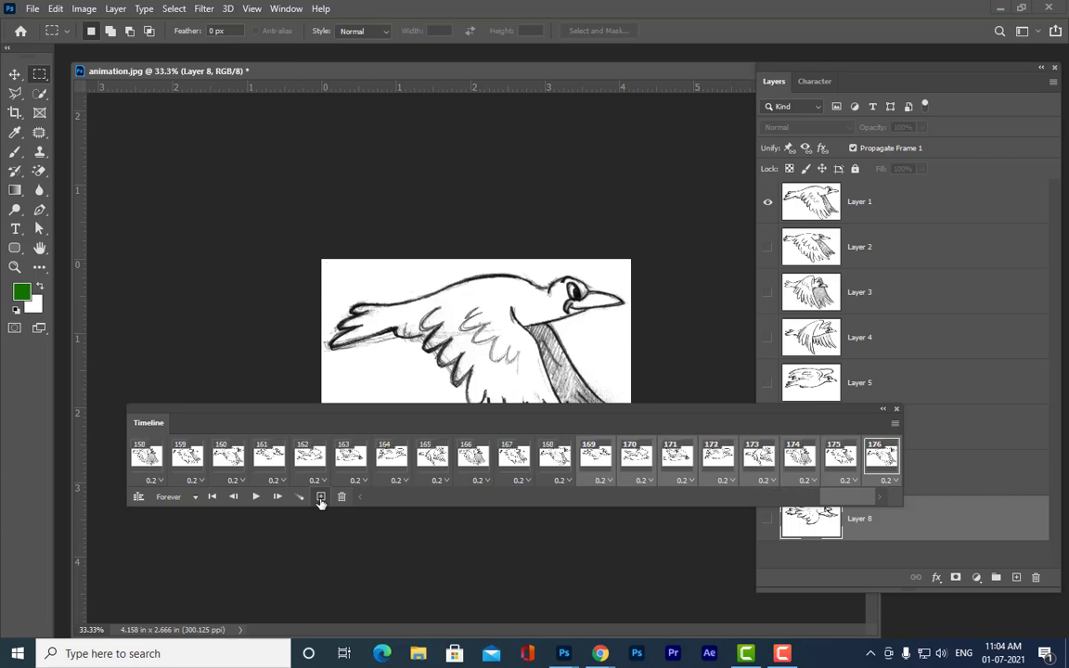
click(320, 499)
click(320, 499)
click(320, 498)
click(321, 499)
click(320, 498)
click(321, 499)
click(321, 499)
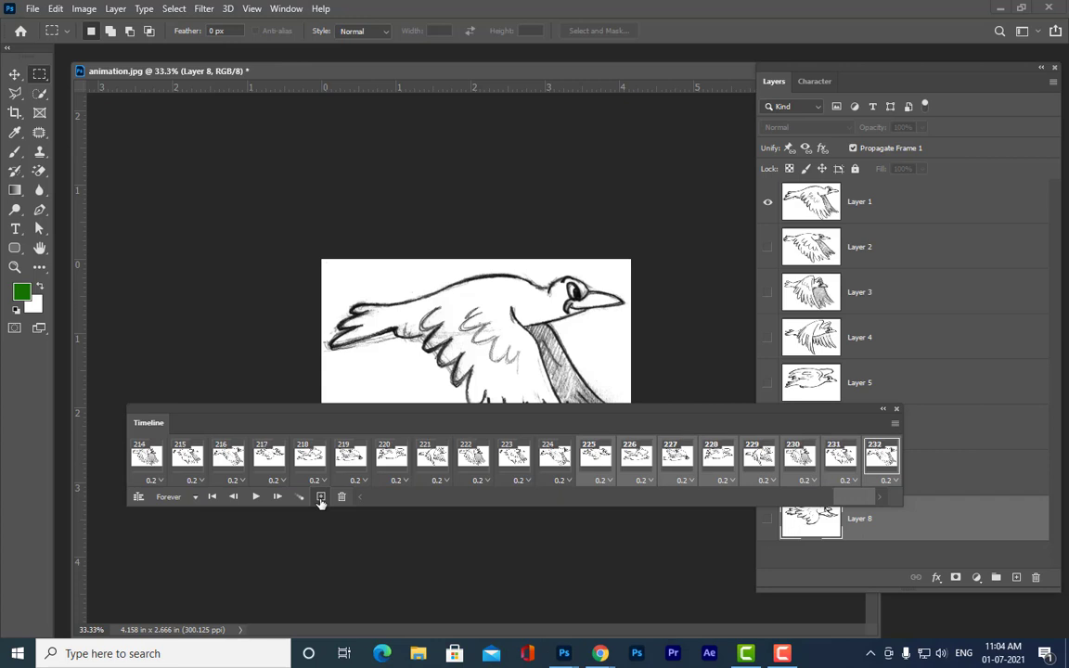
click(320, 498)
click(320, 499)
click(320, 499)
click(320, 499)
click(320, 499)
click(320, 498)
click(320, 498)
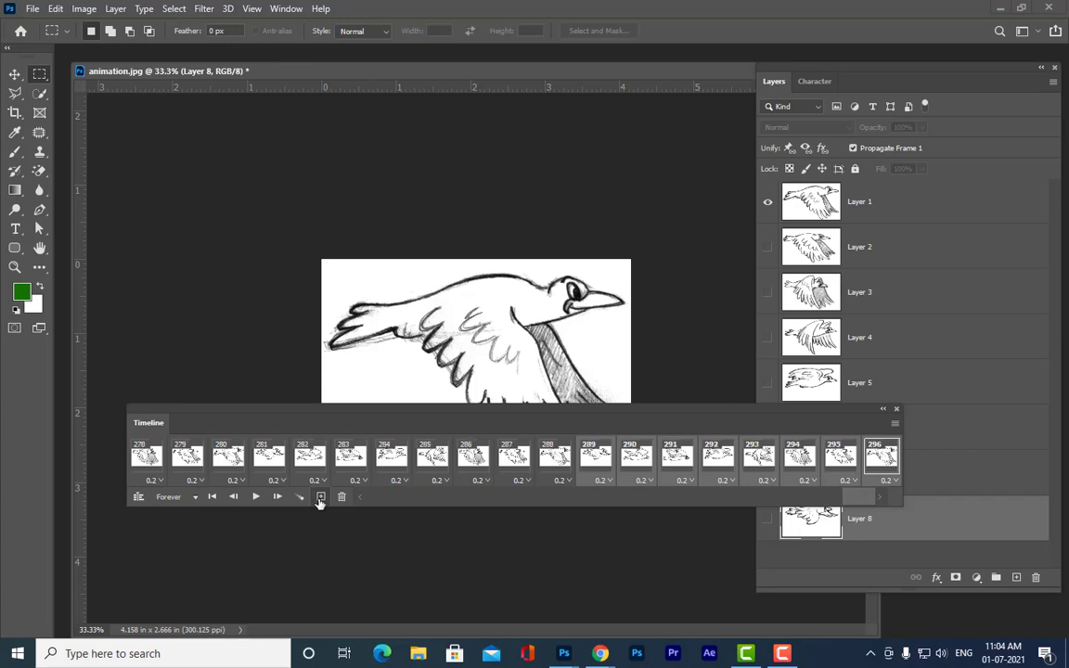
click(320, 498)
click(320, 498)
click(320, 499)
click(321, 498)
click(320, 498)
click(320, 499)
click(320, 498)
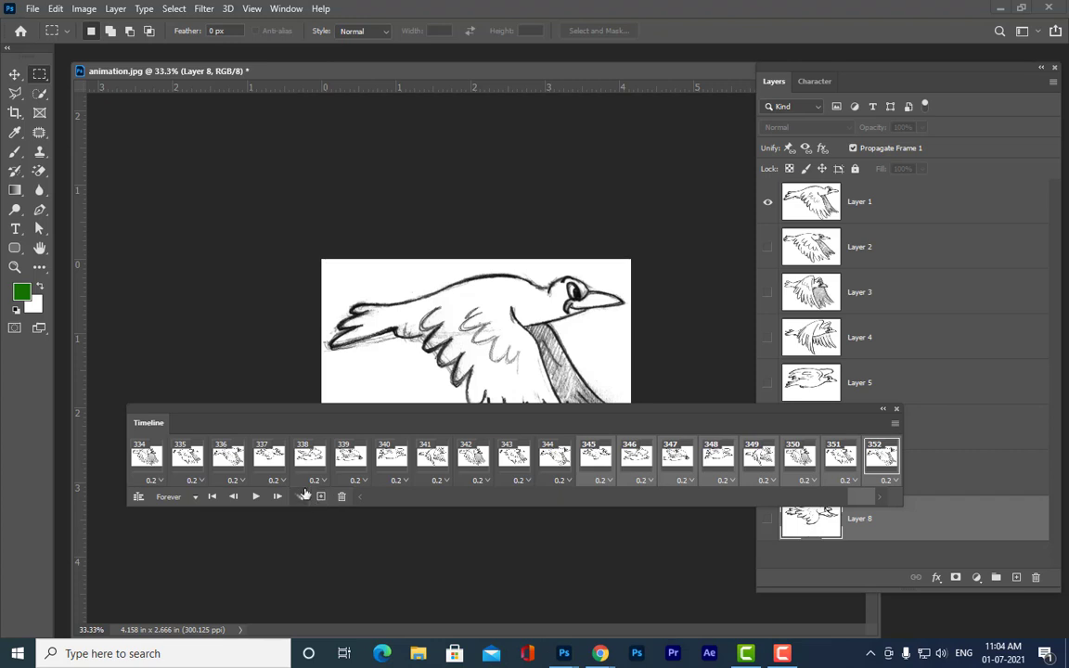
drag(332, 408, 325, 419)
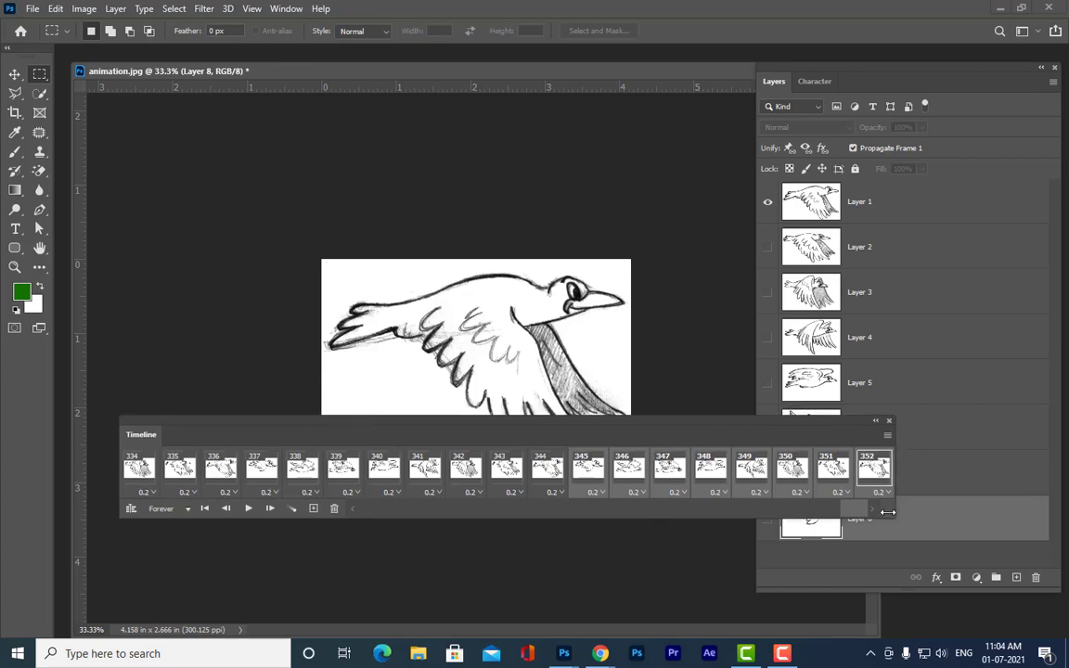
drag(894, 506, 986, 512)
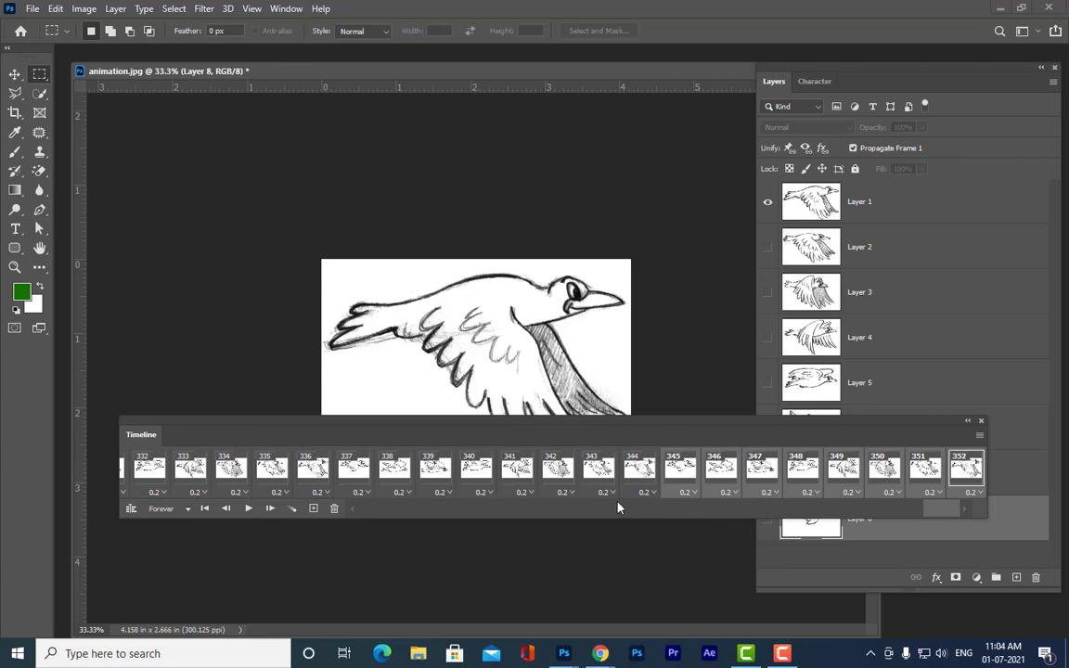
click(31, 9)
mouse_move(94, 226)
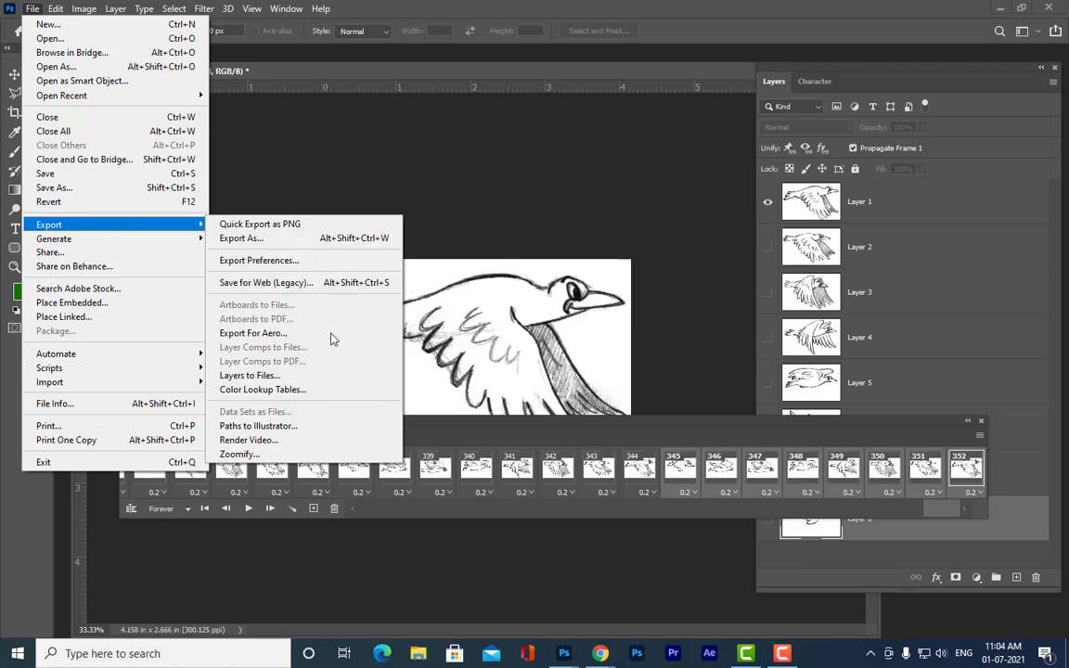
click(295, 440)
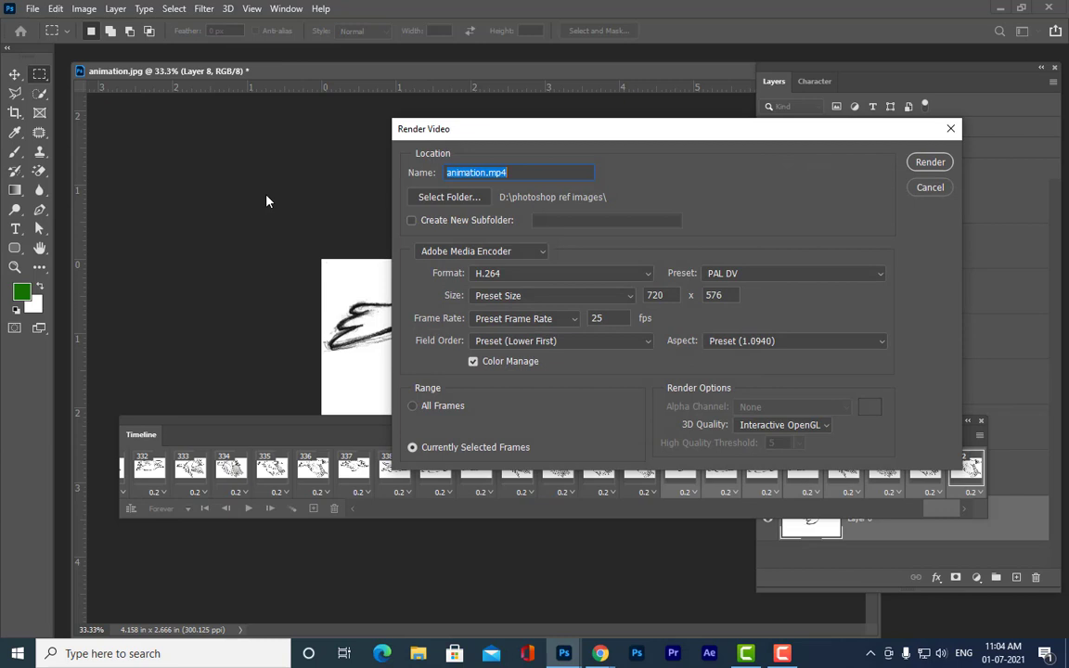
drag(639, 131, 566, 167)
drag(408, 154, 428, 143)
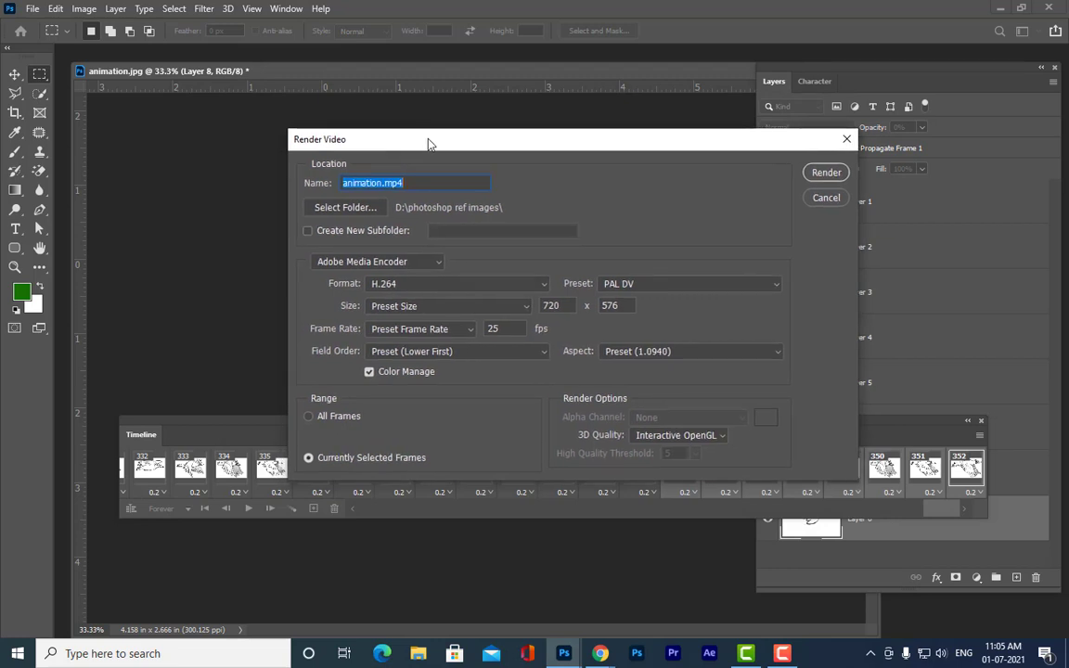
drag(429, 142, 375, 176)
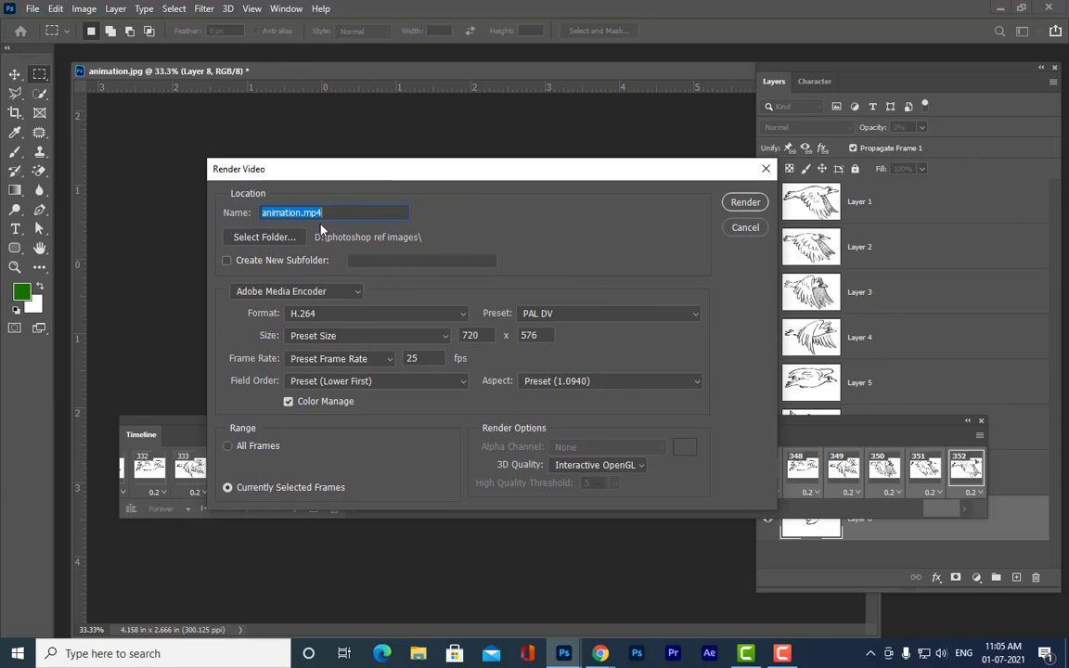
click(280, 214)
double_click(281, 214)
text(b)
click(745, 228)
Step: Start a Render Video export, name the file birdflying.mp4 and choose the Desktop as its destination folder
click(33, 9)
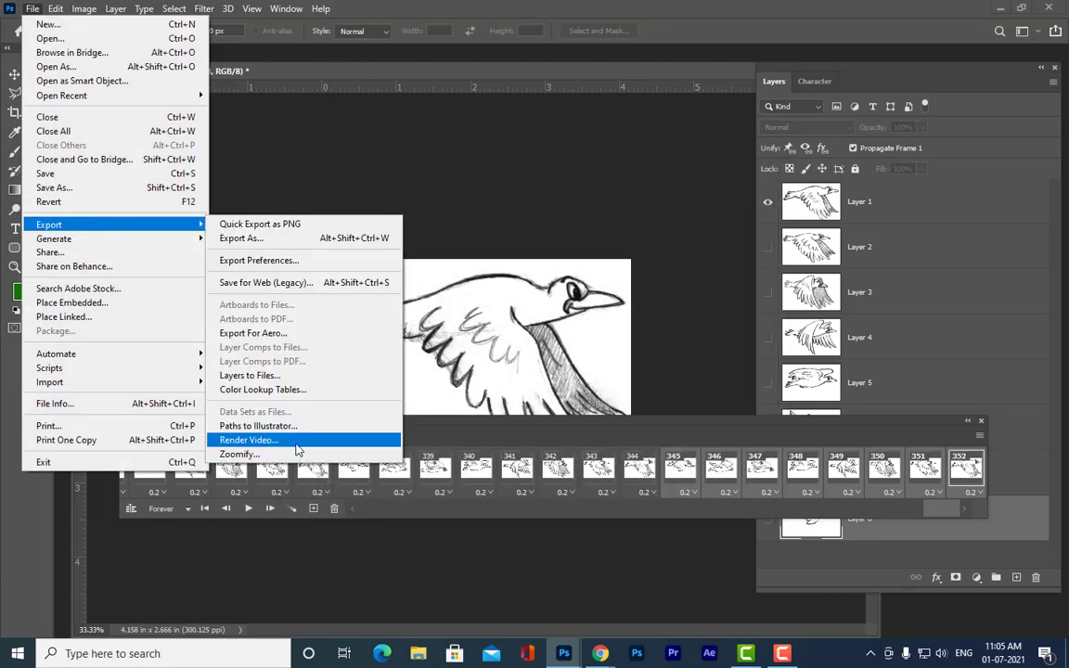
click(297, 441)
click(322, 213)
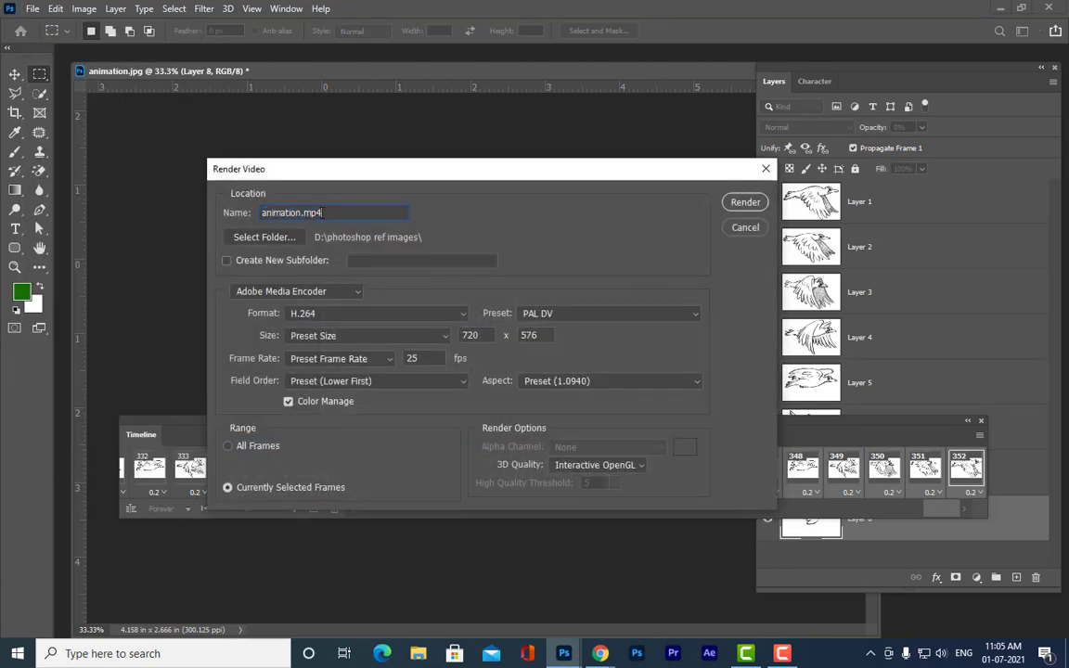
drag(322, 213, 305, 212)
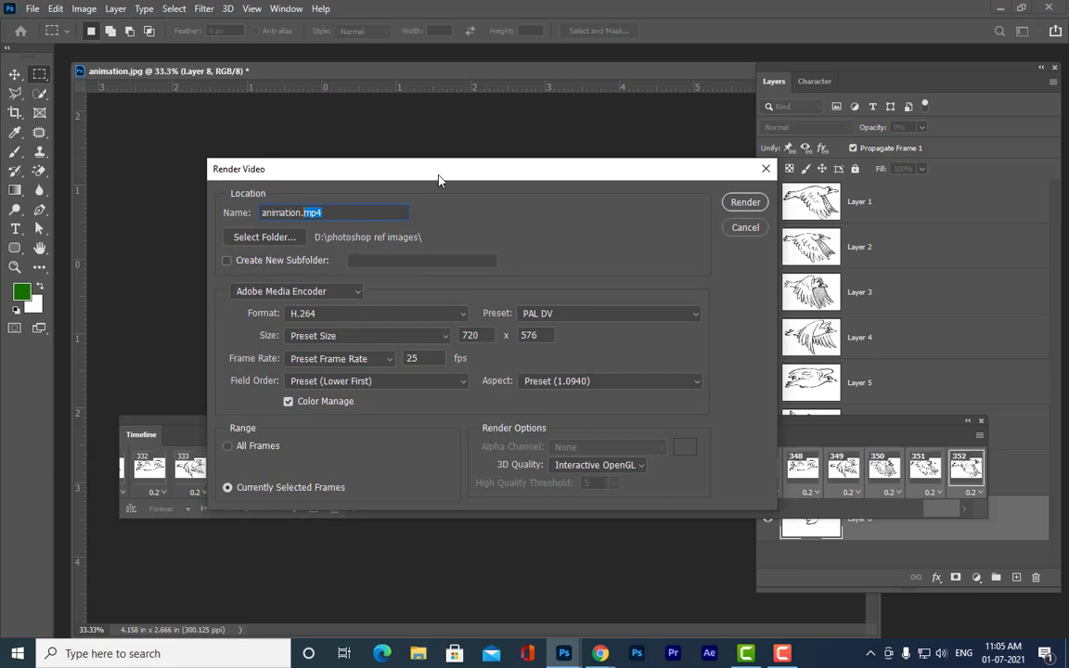
drag(437, 177, 534, 179)
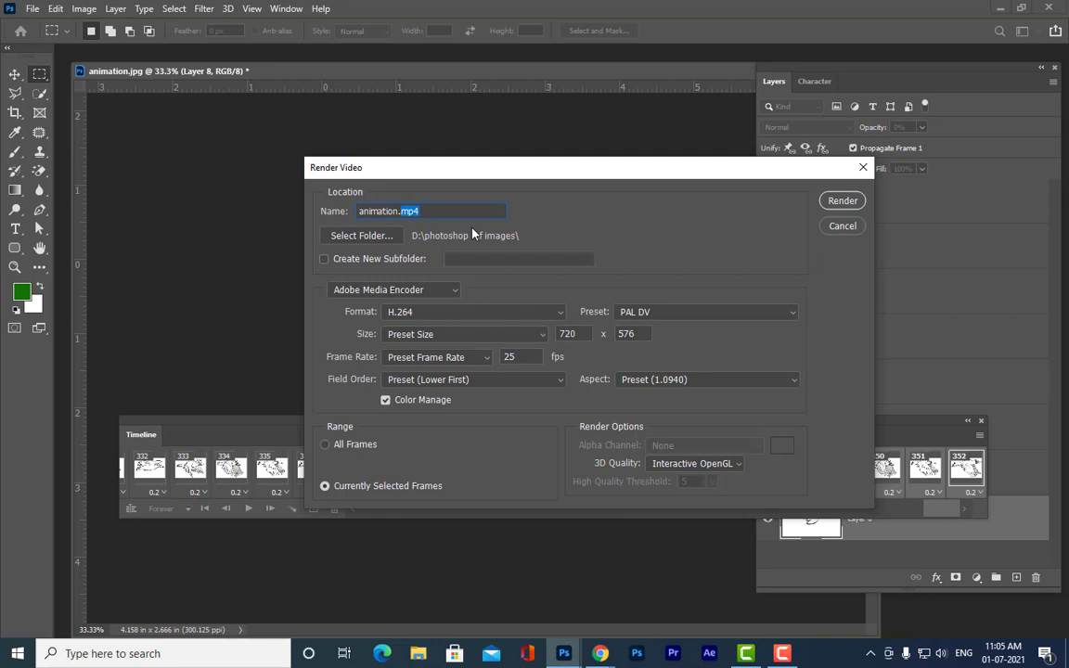
drag(492, 177, 538, 167)
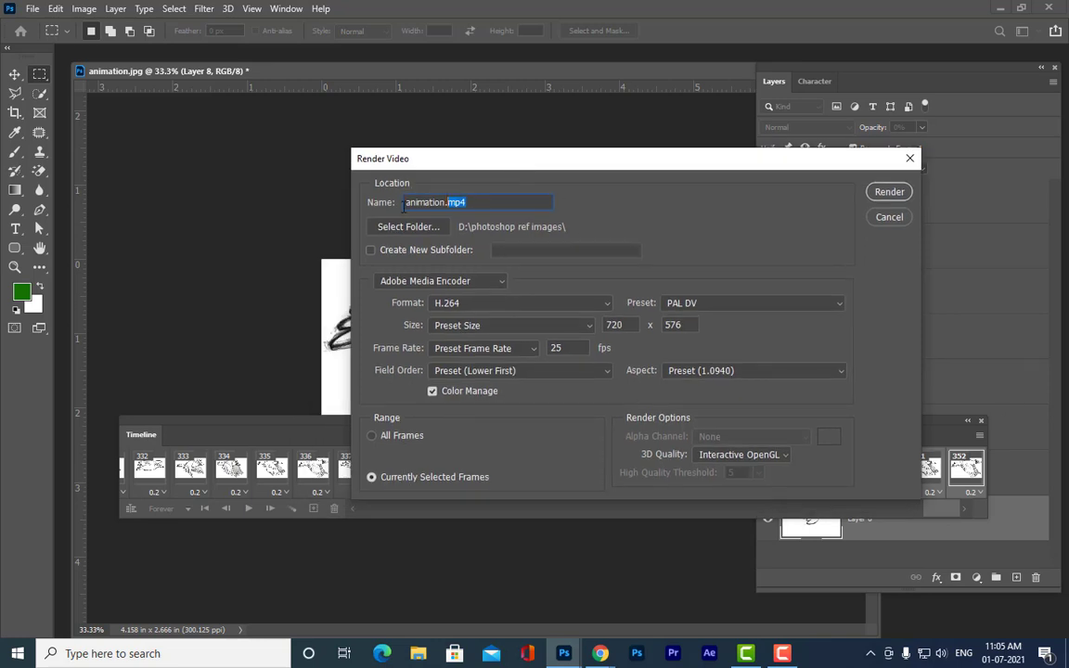
drag(446, 202, 362, 203)
text(birdflying)
click(407, 227)
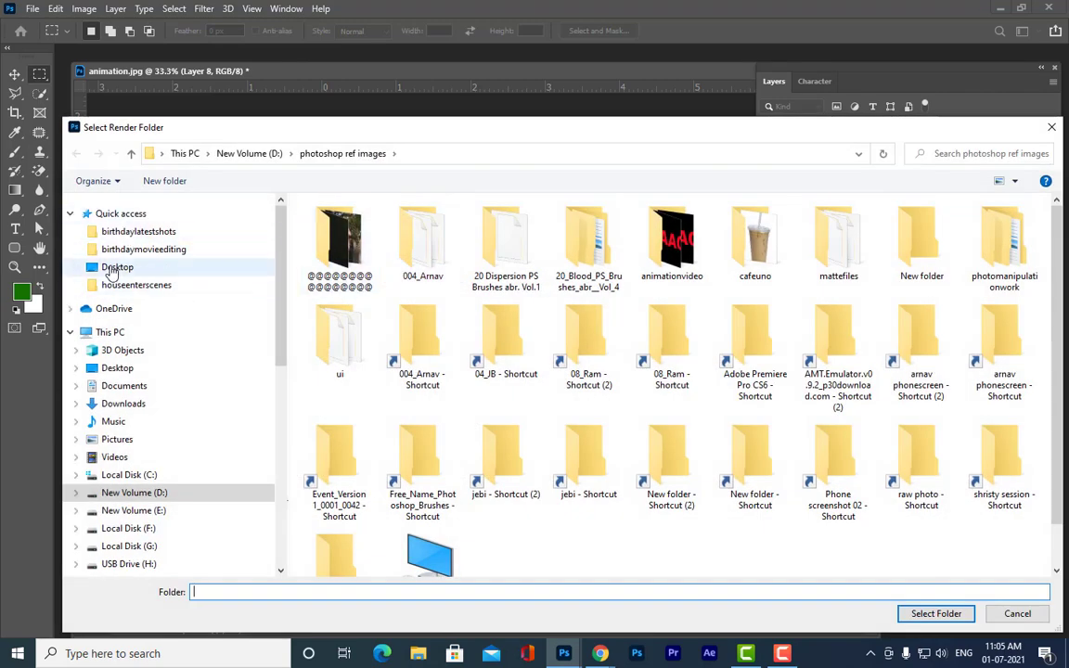
click(115, 268)
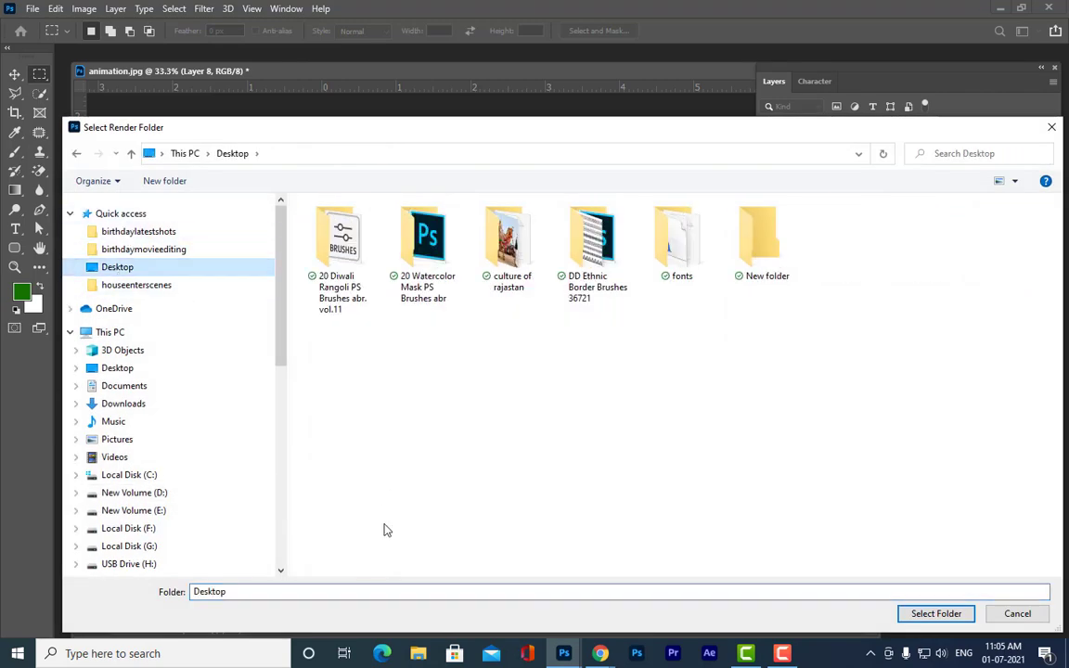
click(931, 615)
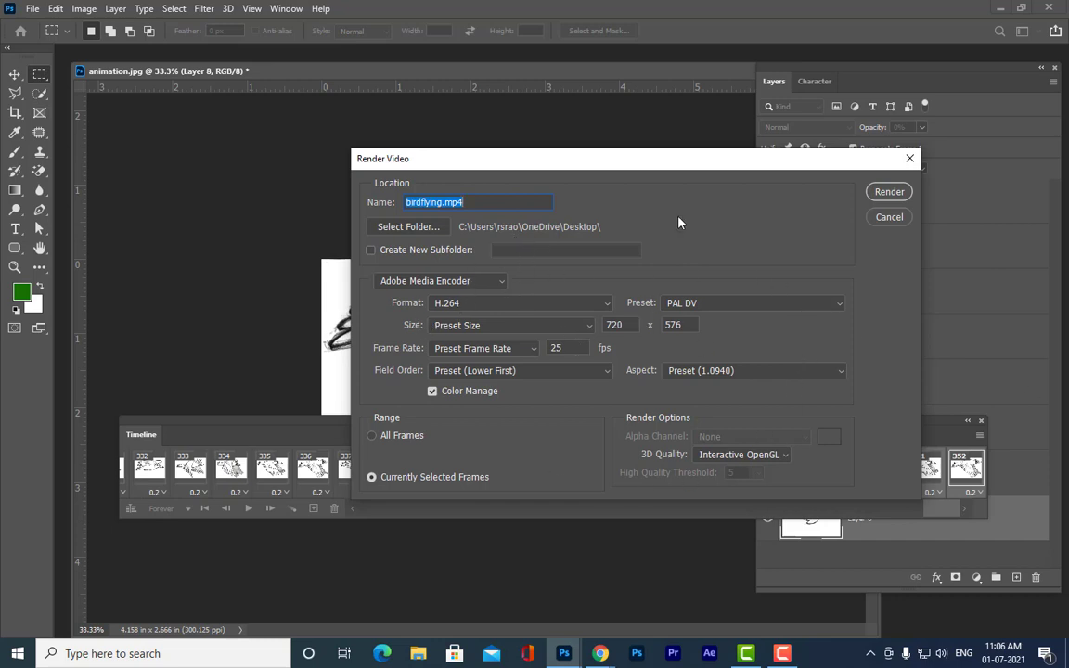
Step: Set the video render to the High Quality preset with the H.264 format and keep the 1248 x 800 document size
click(728, 301)
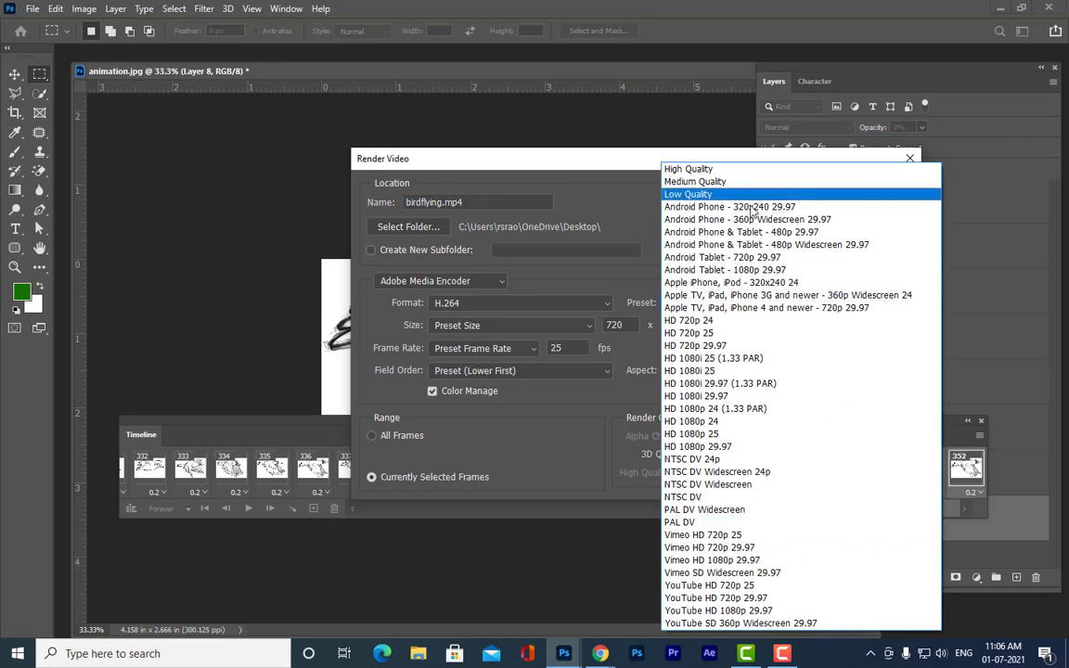
click(745, 170)
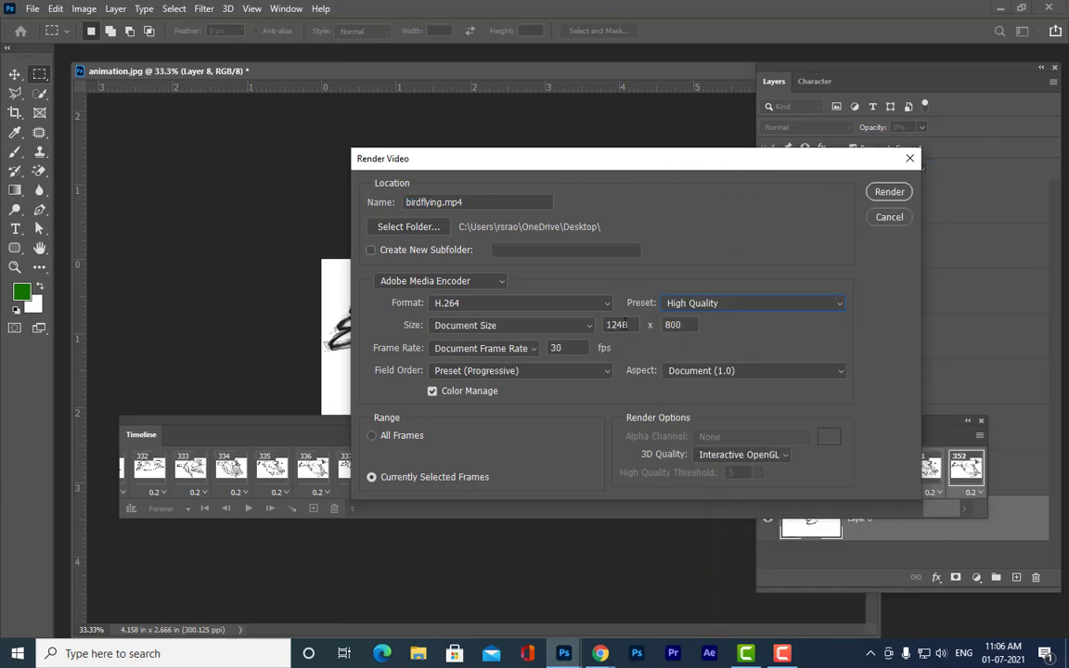
drag(631, 325, 585, 325)
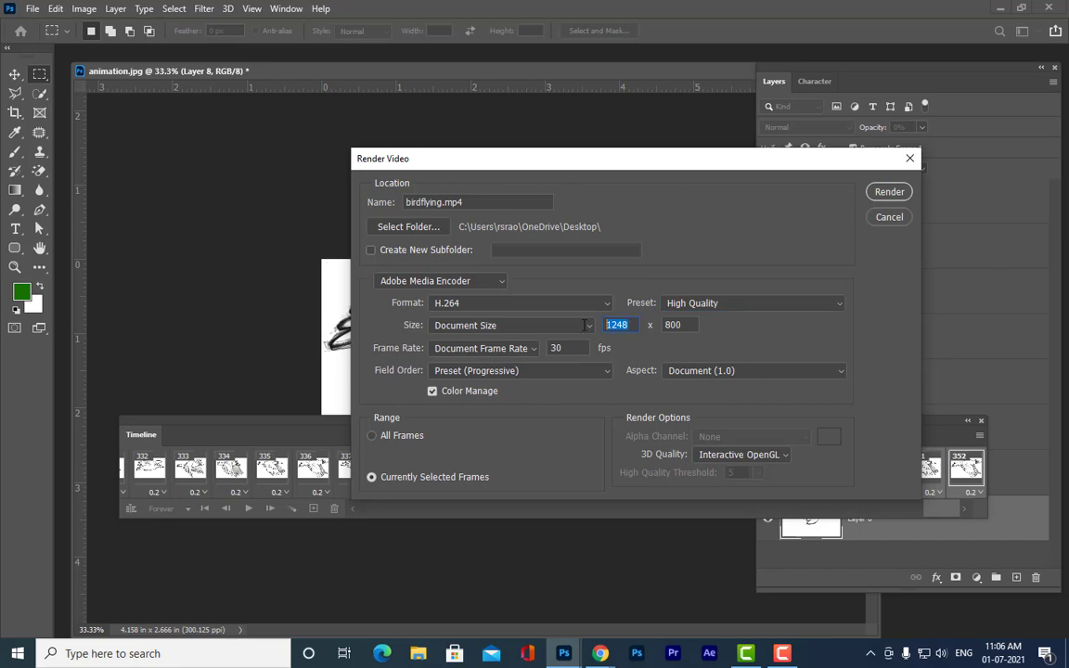
double_click(673, 325)
click(510, 305)
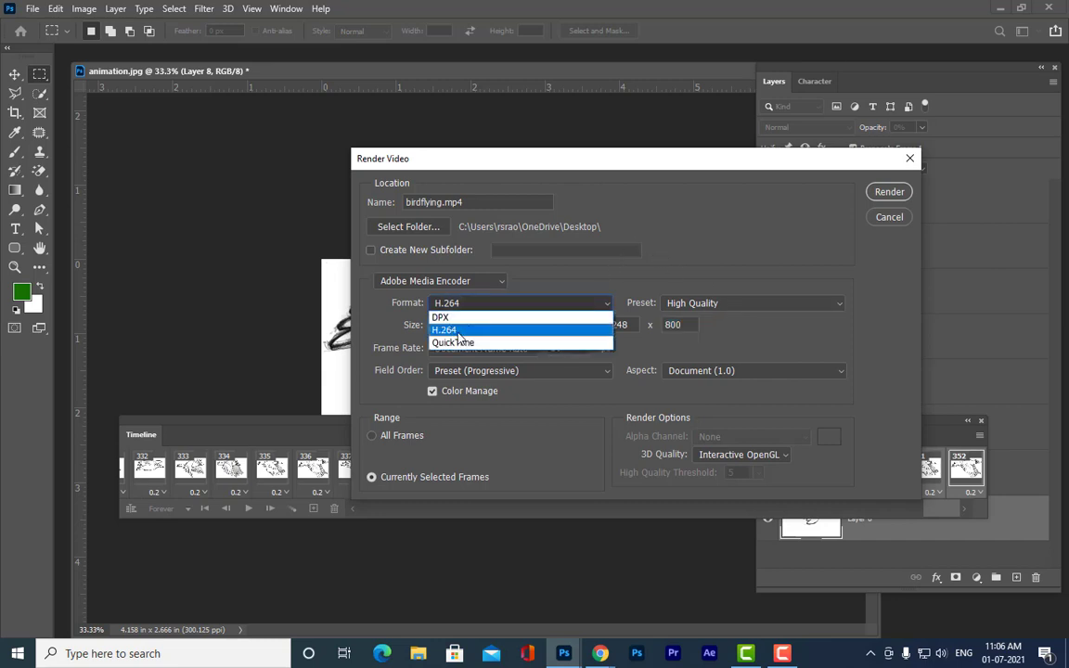
click(464, 331)
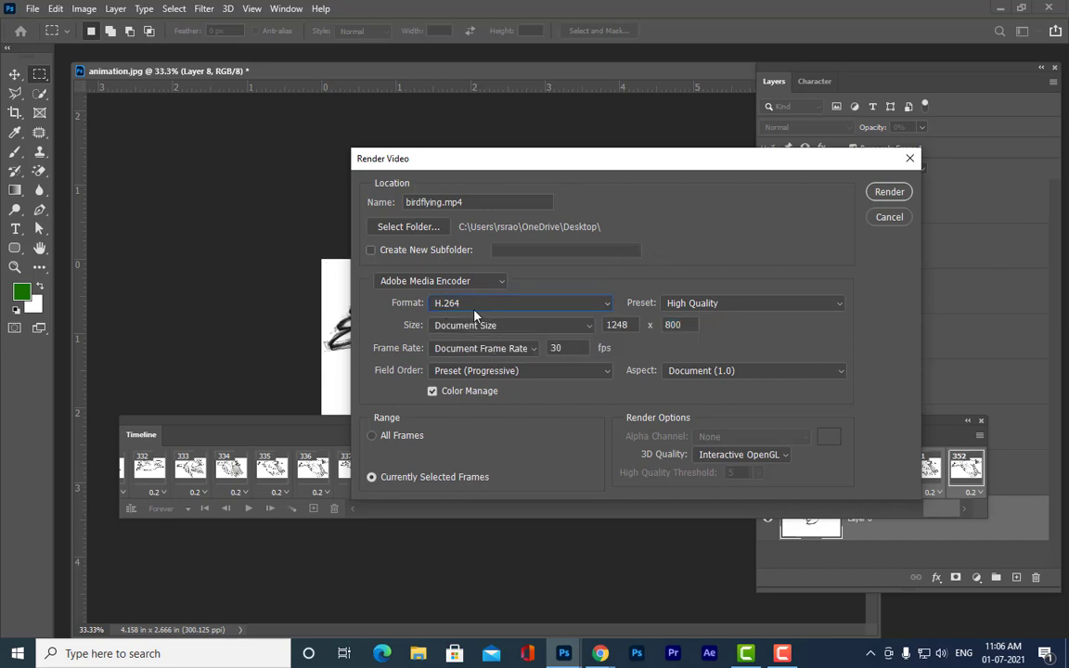
drag(581, 152, 611, 42)
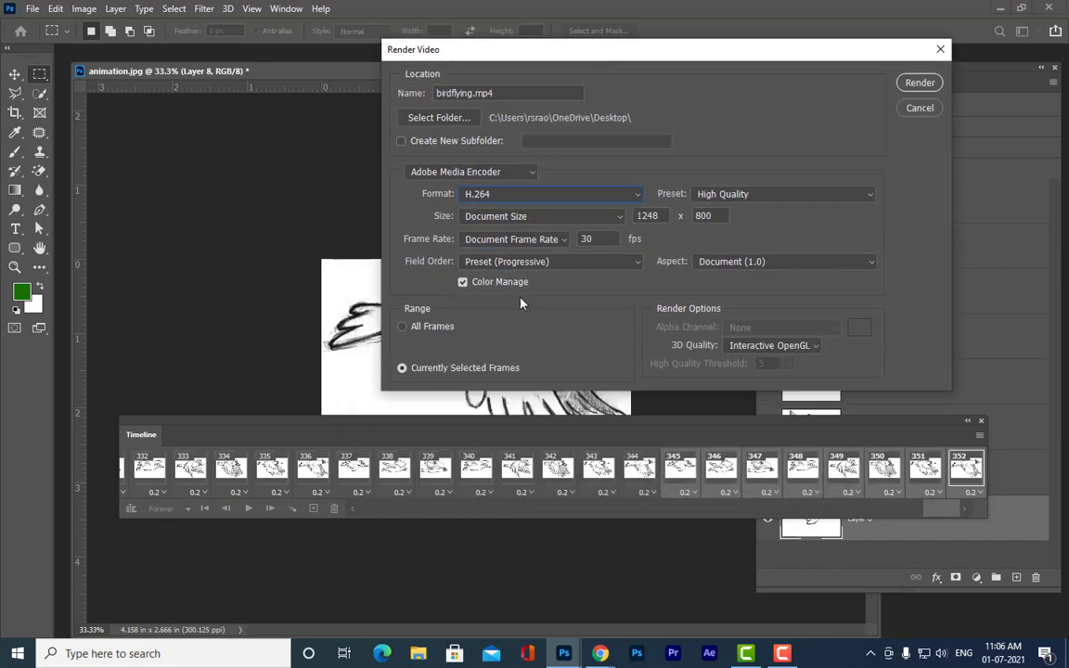
Step: Set the render range to all frames and render the birdflying.mp4 video
click(414, 373)
drag(501, 49, 442, 77)
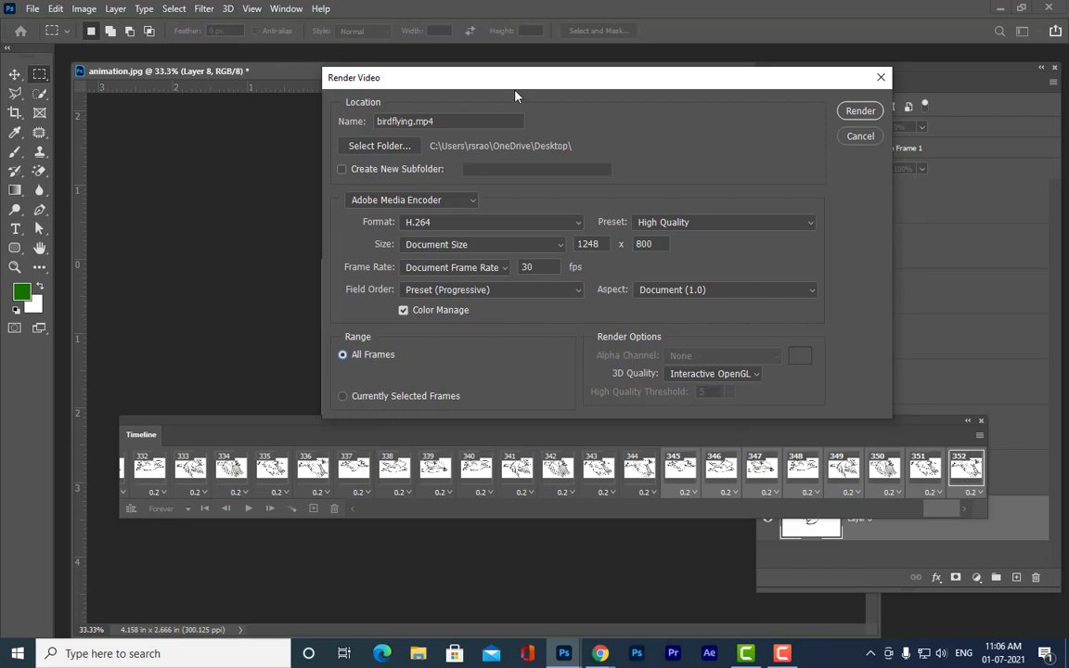
drag(513, 86, 418, 115)
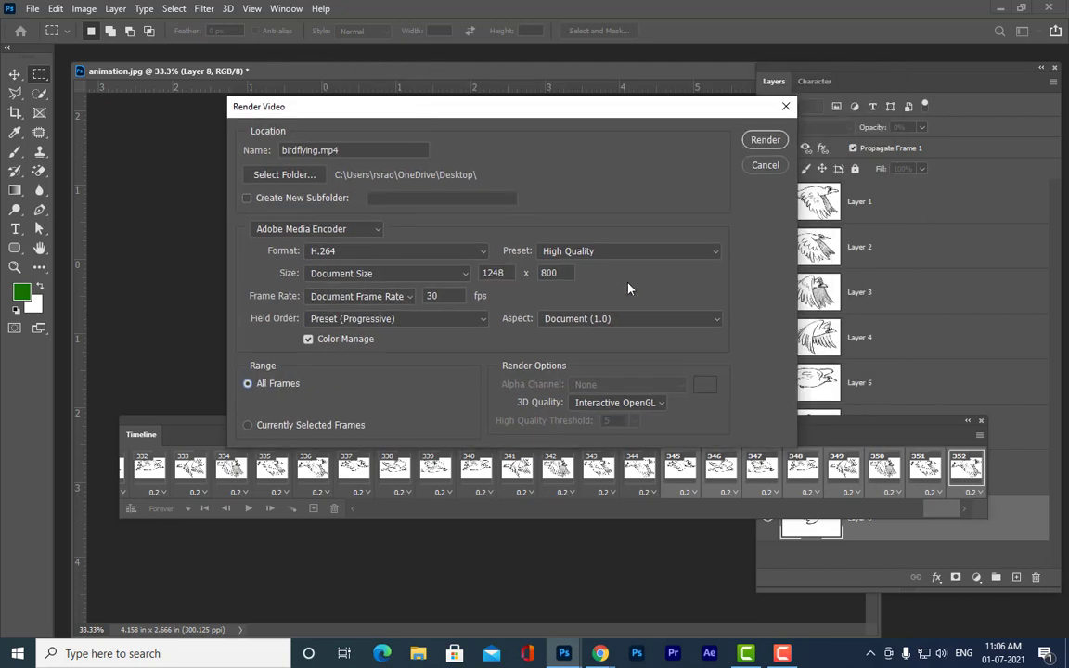
click(765, 141)
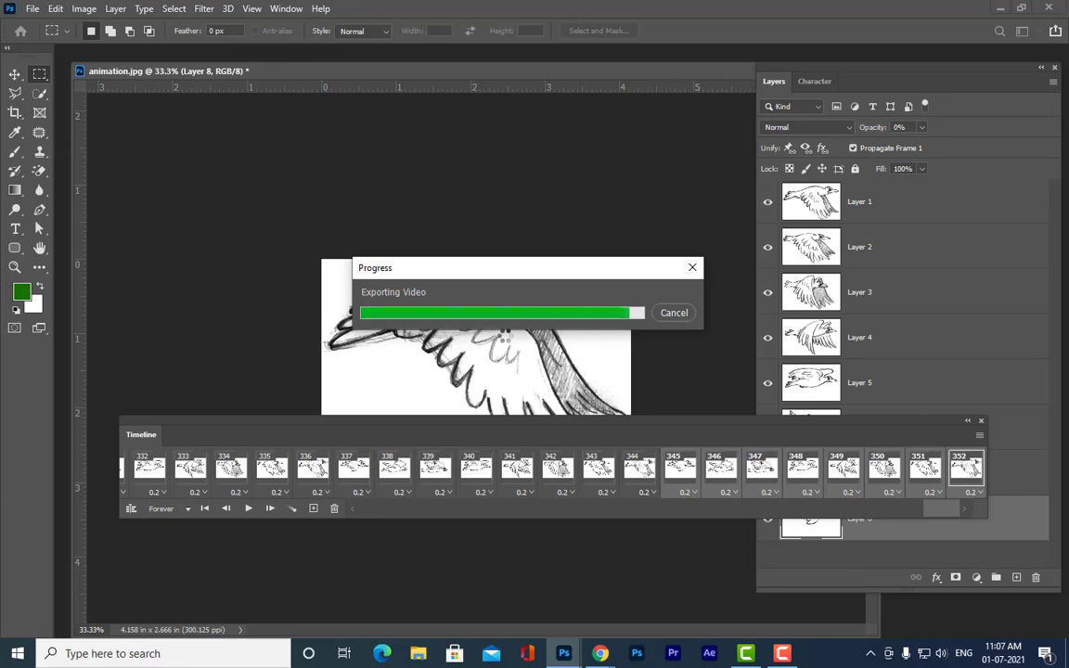
Step: Play the rendered birdflying video from the desktop, check its end and middle sections, and close the player
key(ctrl+q)
click(1002, 8)
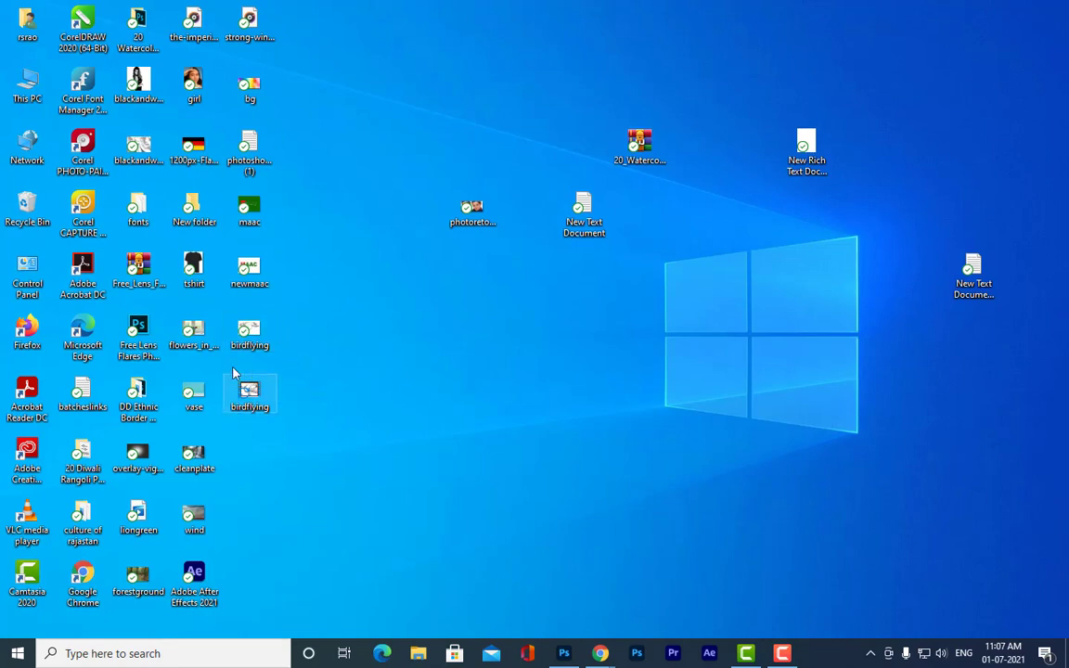
double_click(248, 390)
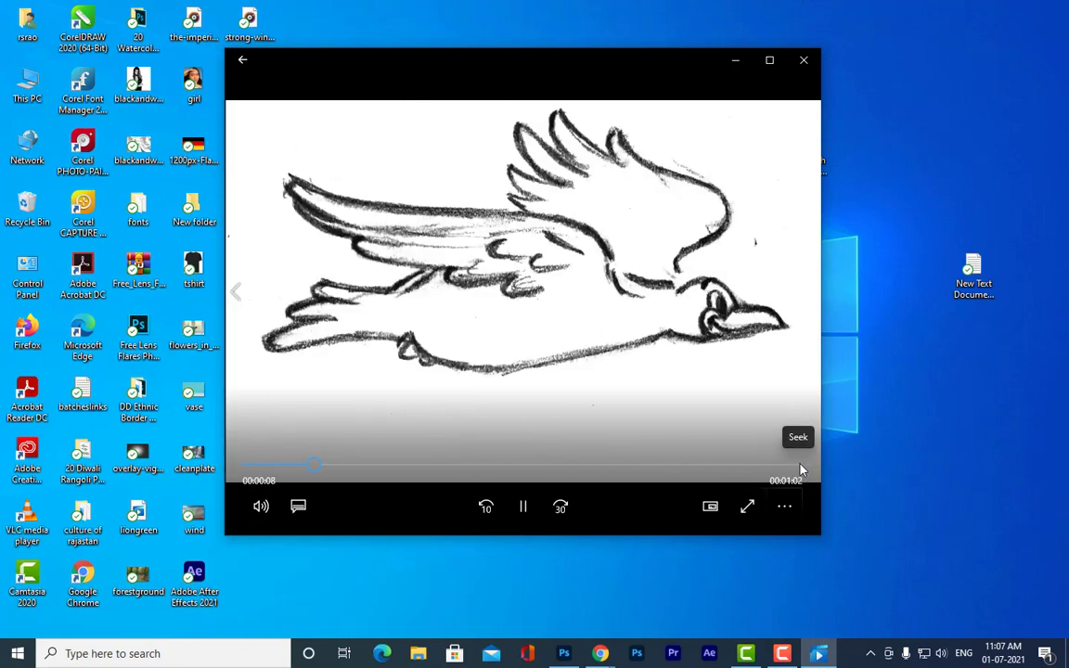
click(797, 469)
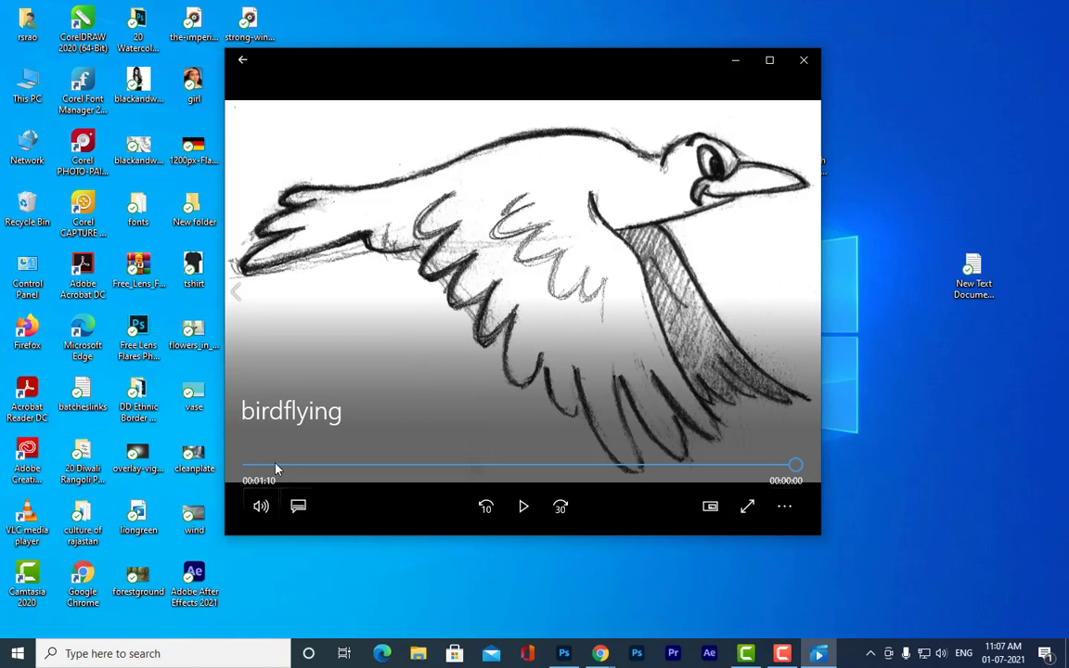
click(509, 469)
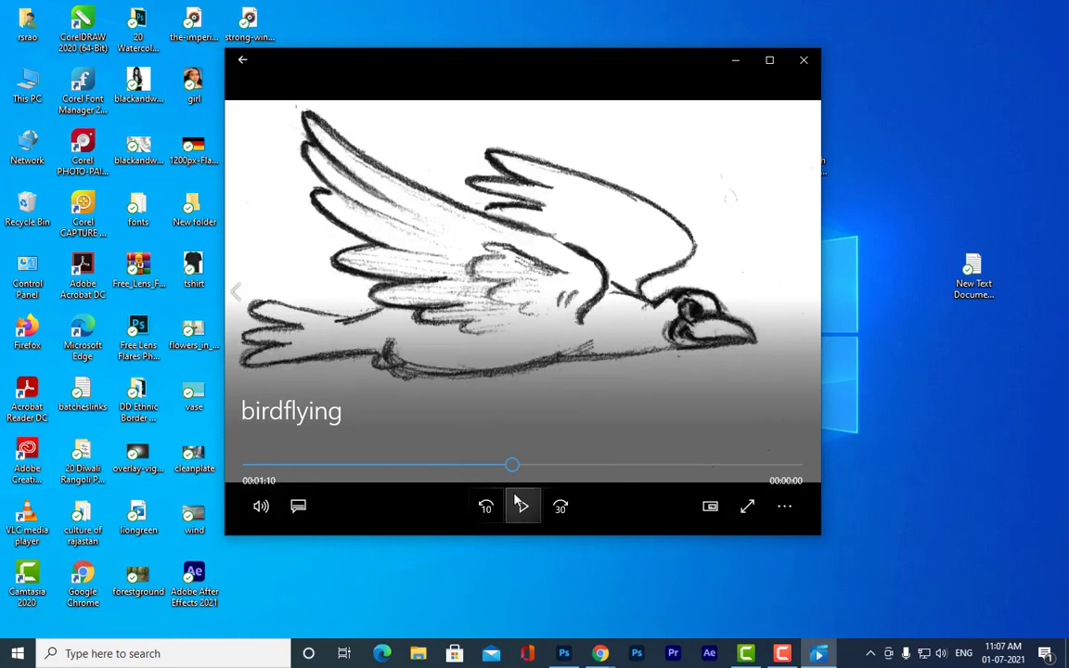
click(527, 510)
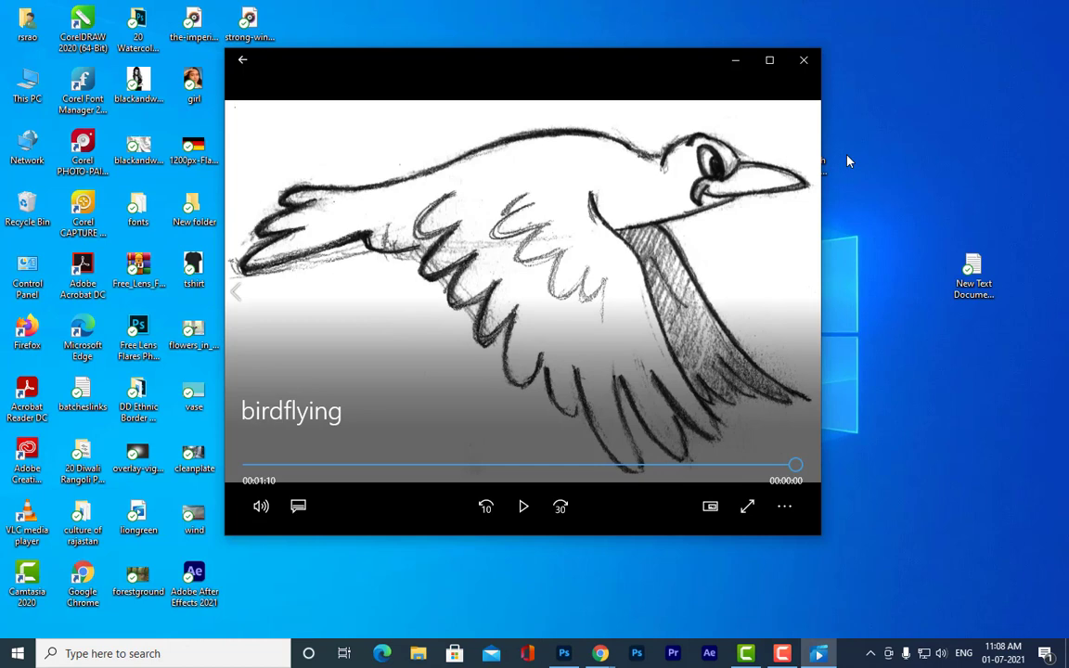
click(804, 59)
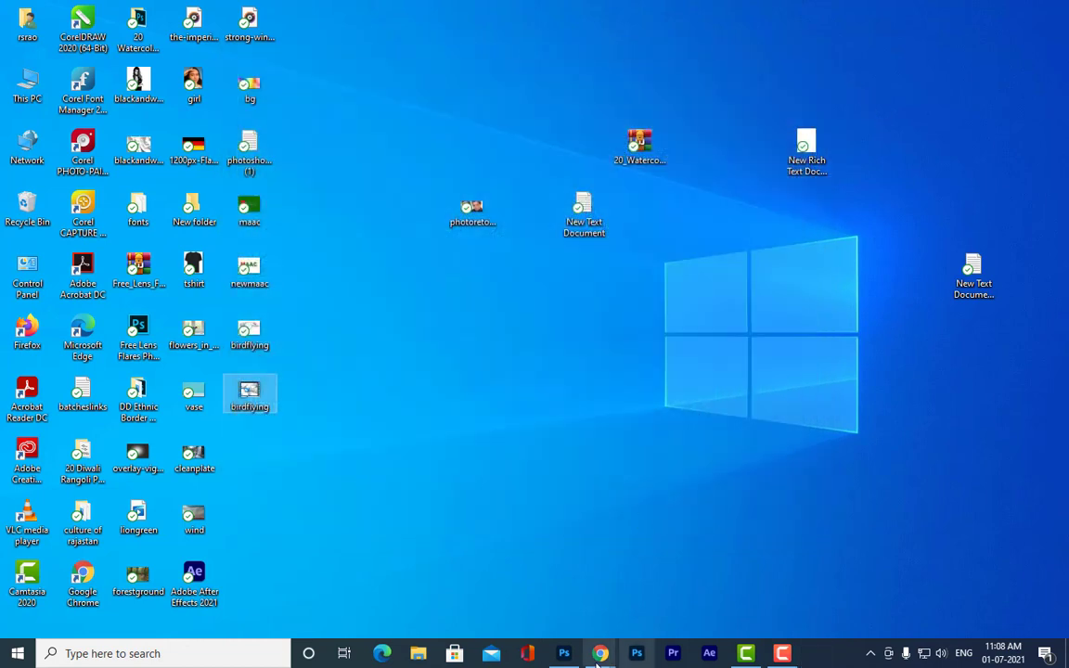
Step: Switch back to Photoshop, move the Timeline panel lower over the canvas, and close animation.jpg without saving changes
click(563, 654)
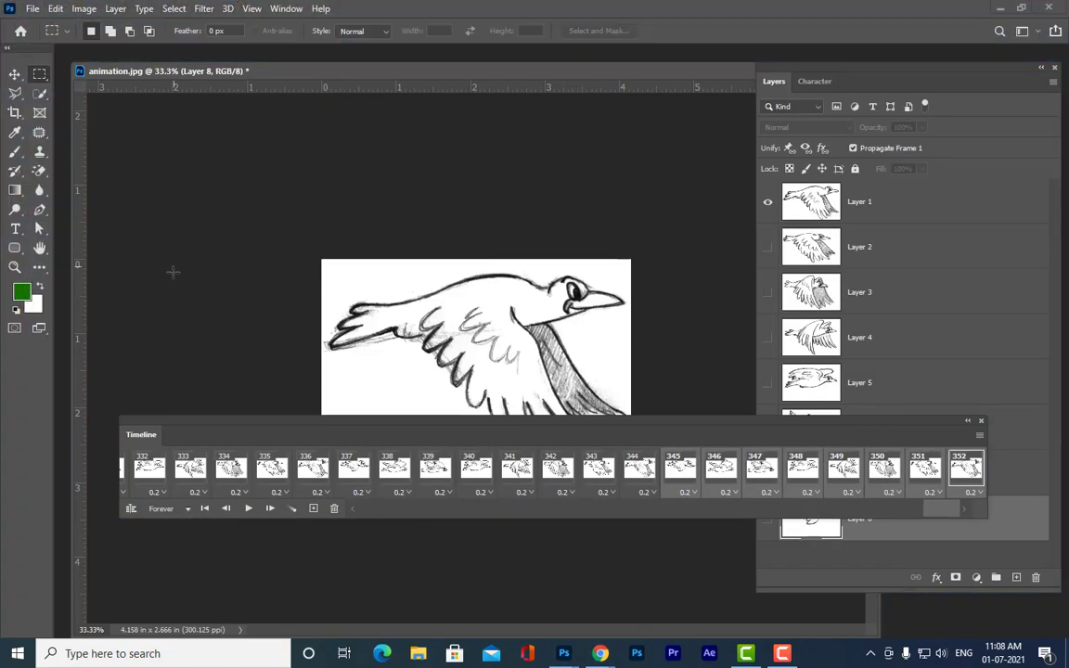
drag(281, 424, 309, 416)
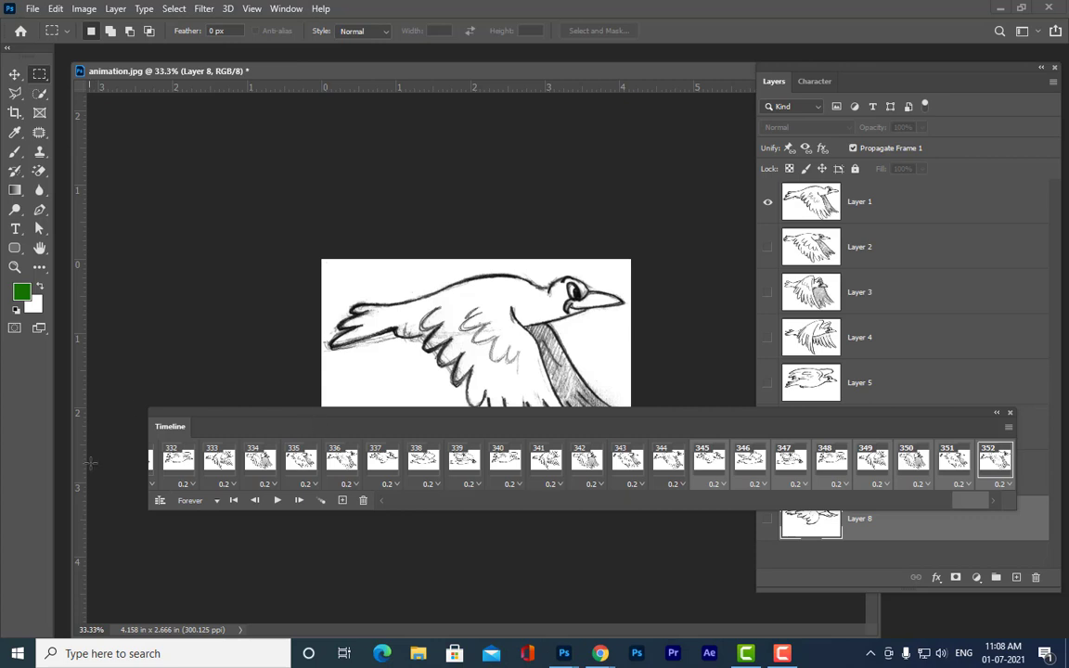
drag(494, 423, 465, 465)
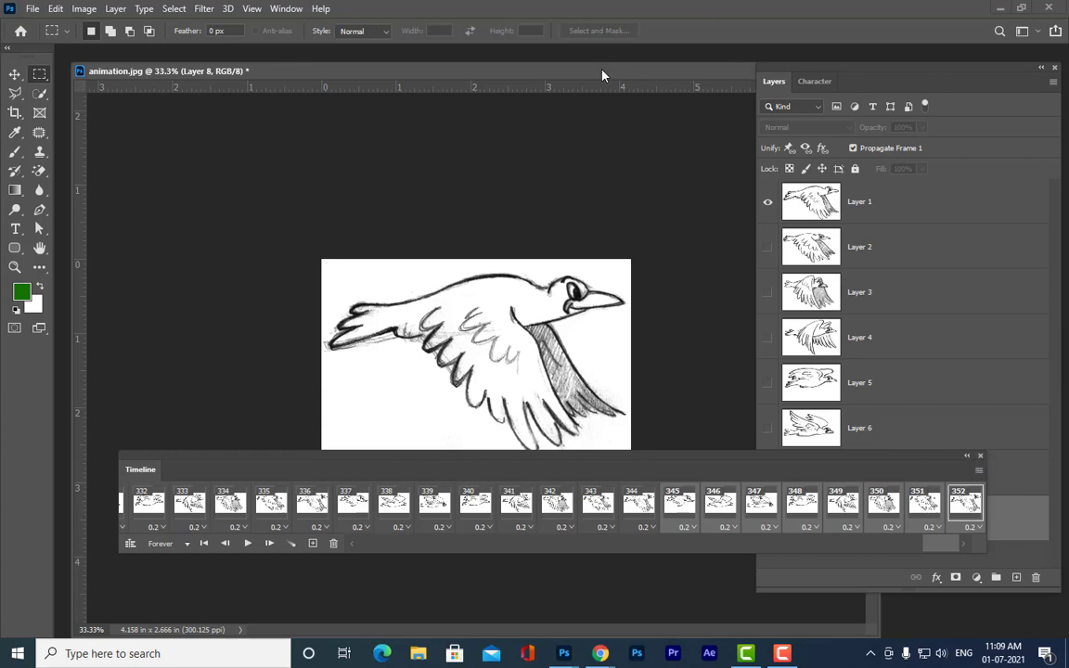
drag(602, 74, 461, 129)
click(714, 125)
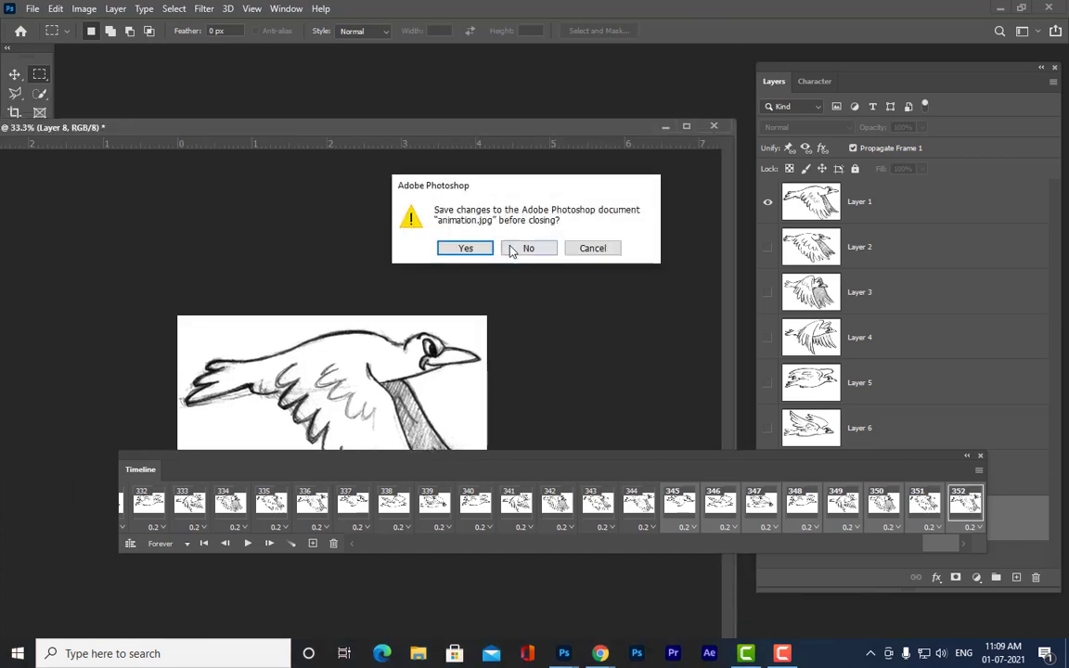
click(527, 249)
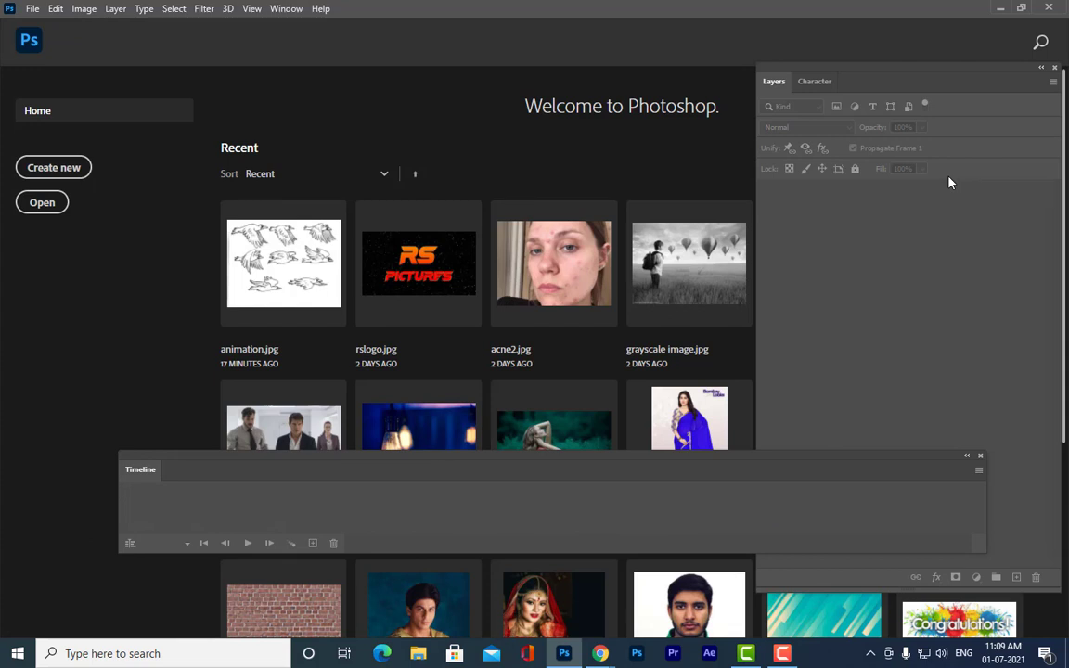
Step: Switch to Chrome and search Google Images in a new tab for "cigarette and alcohol messages"
click(1000, 7)
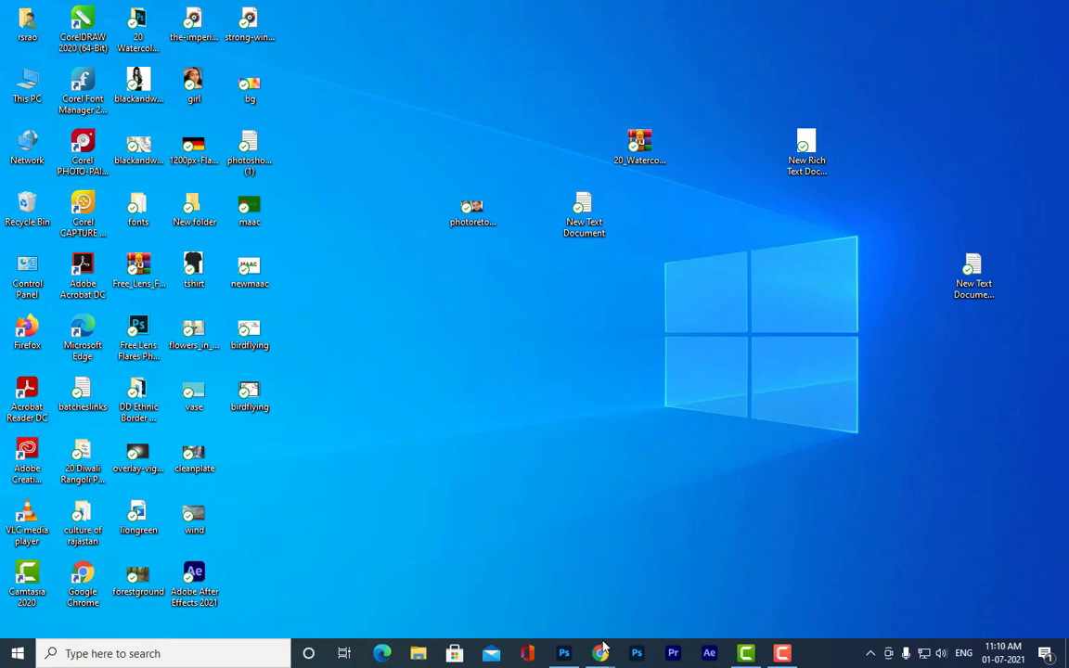
mouse_move(602, 654)
click(530, 585)
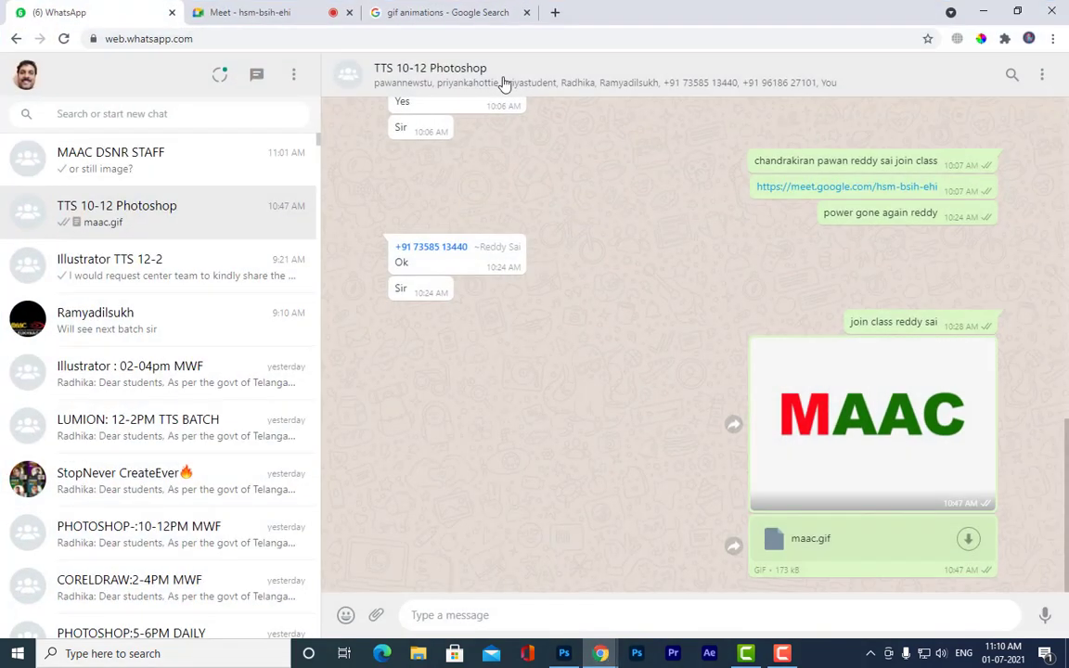
click(554, 13)
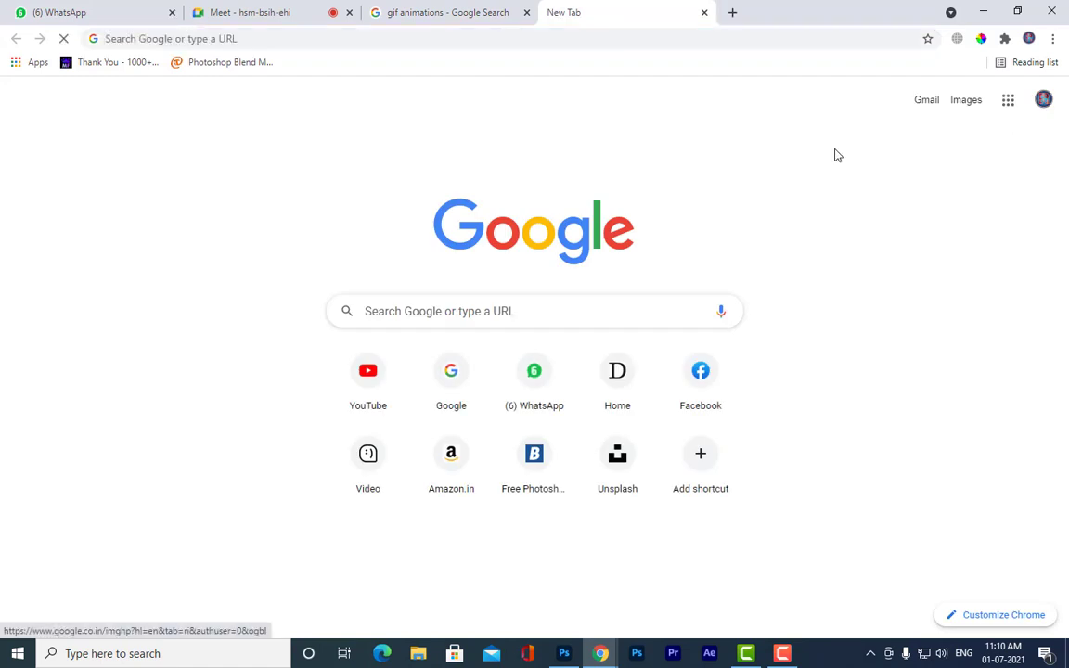
click(421, 295)
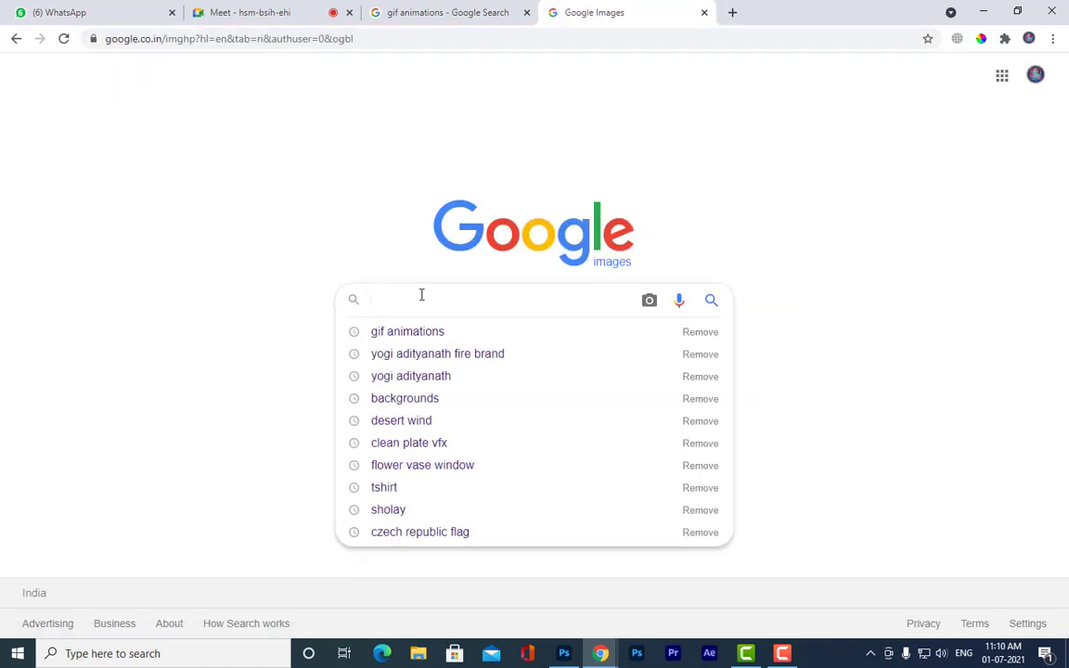
text(ciga)
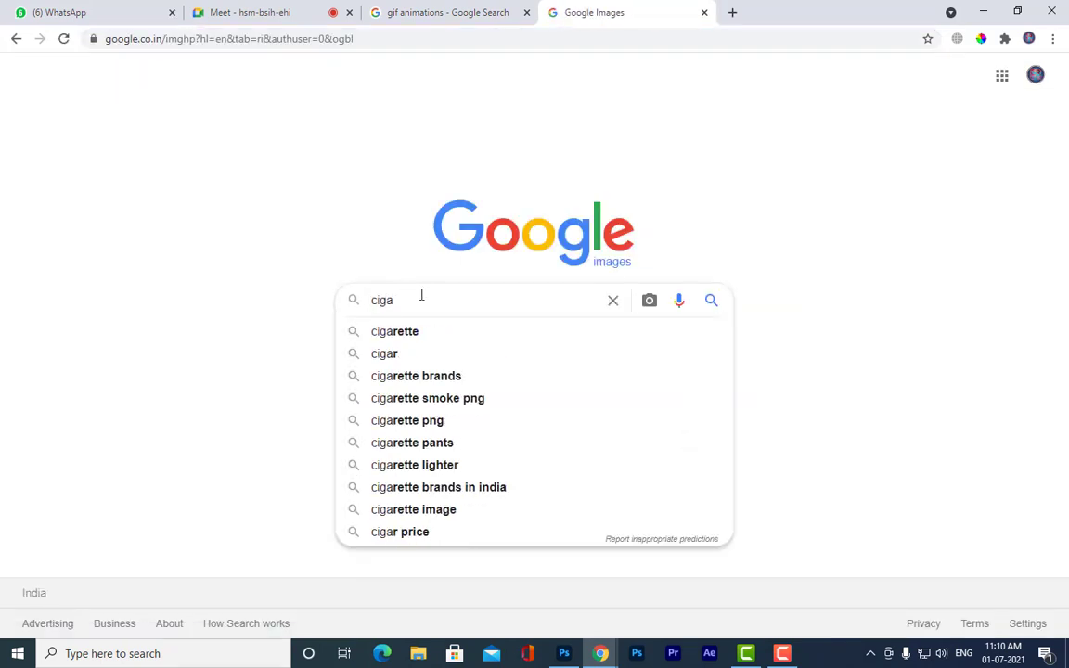
text(r)
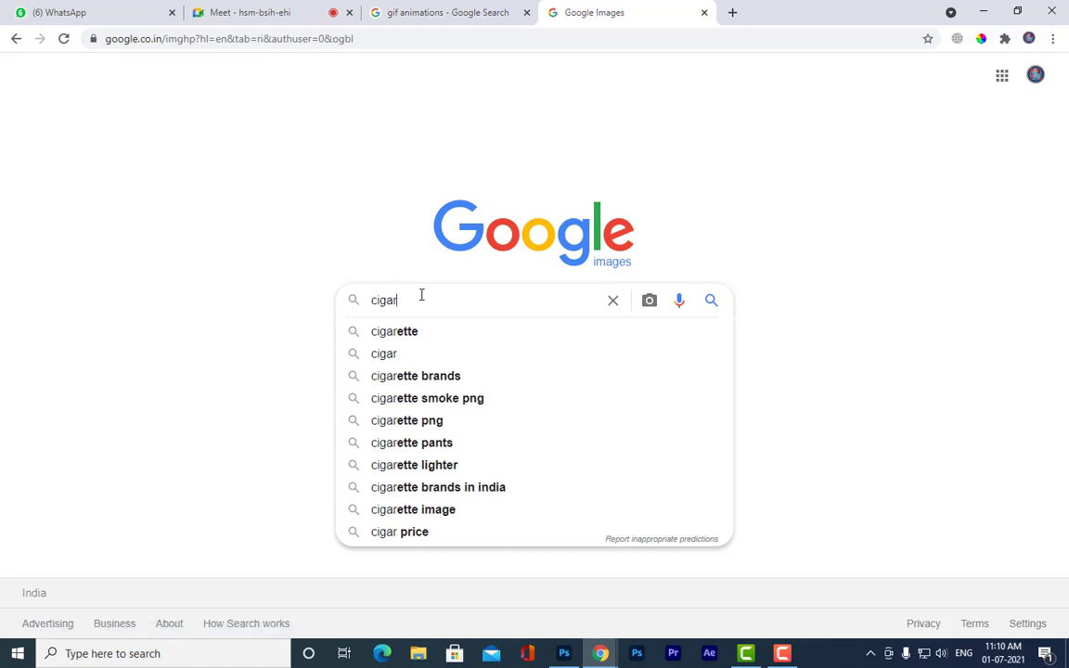
text(e)
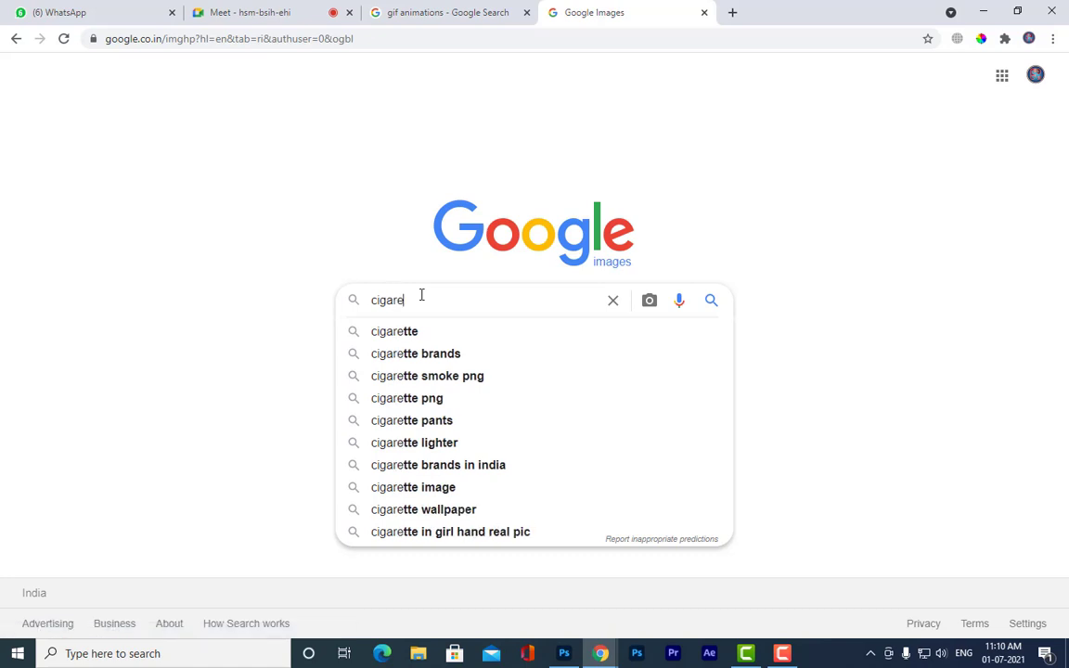
text(tte and )
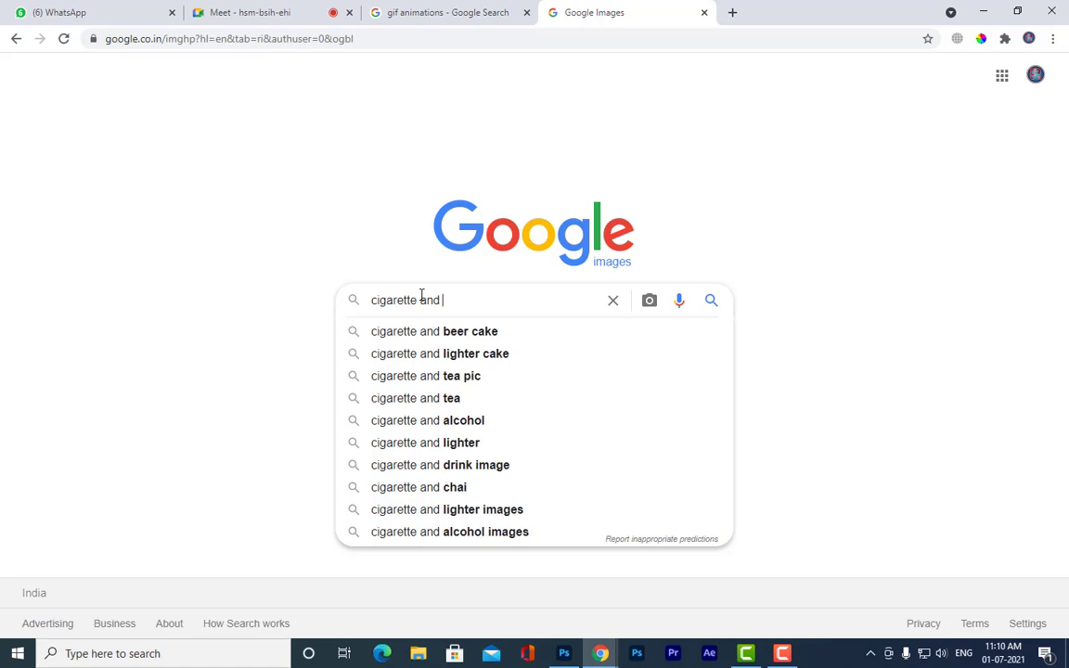
text(alcohol)
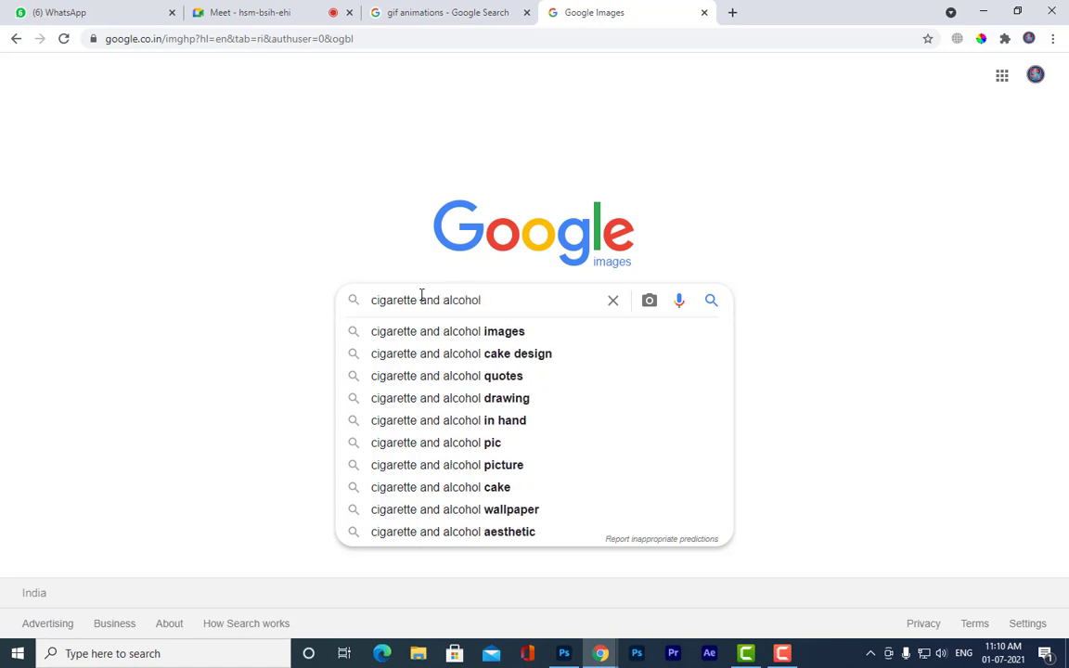
text( messages)
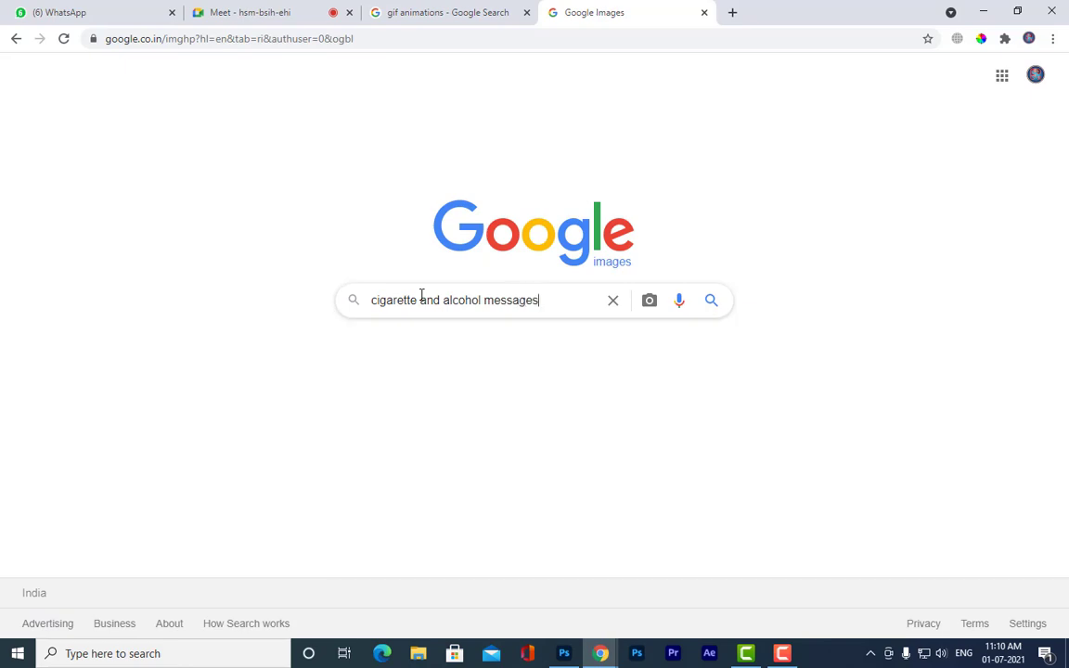
key(Return)
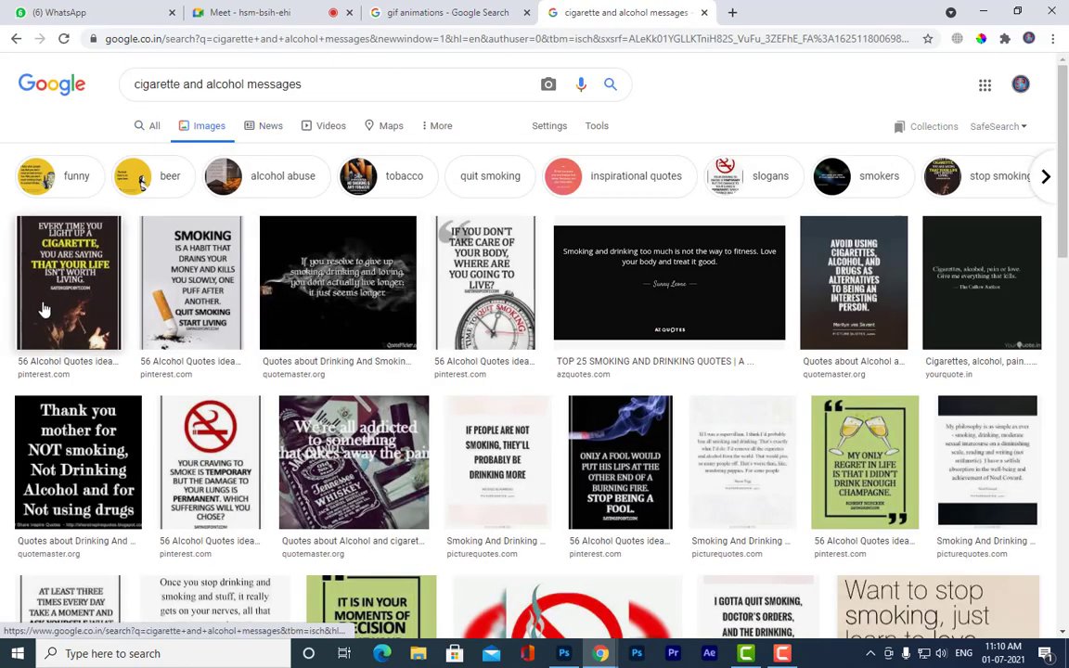
Step: Browse the image results and preview the beer glass and ashtray pictures along with their related images
scroll(705, 329, down, 5)
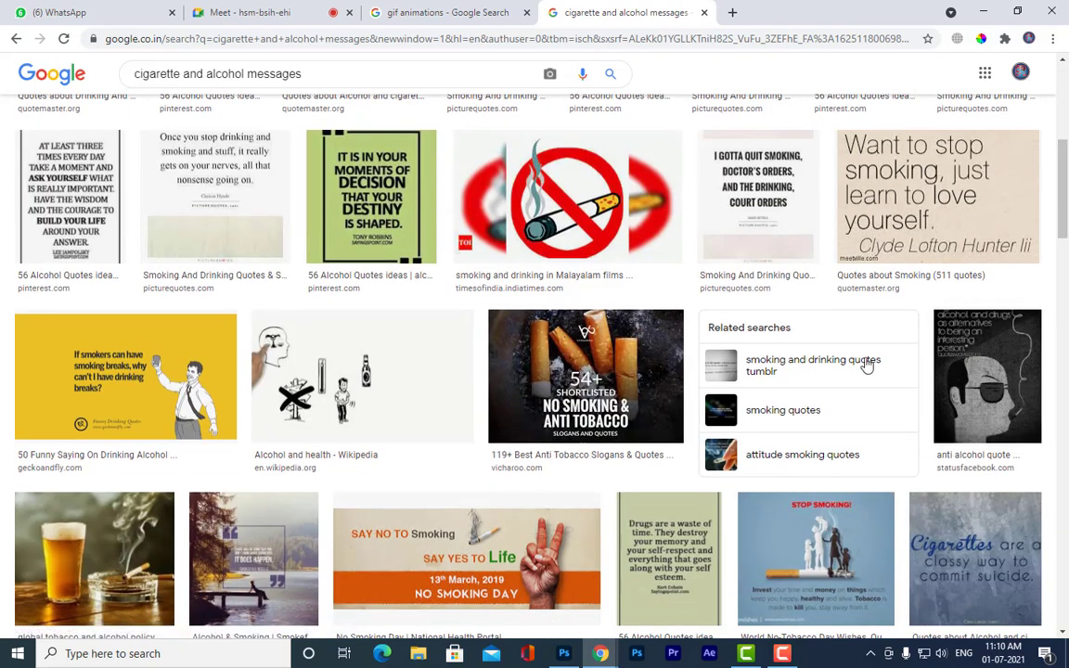
scroll(771, 334, down, 3)
click(103, 297)
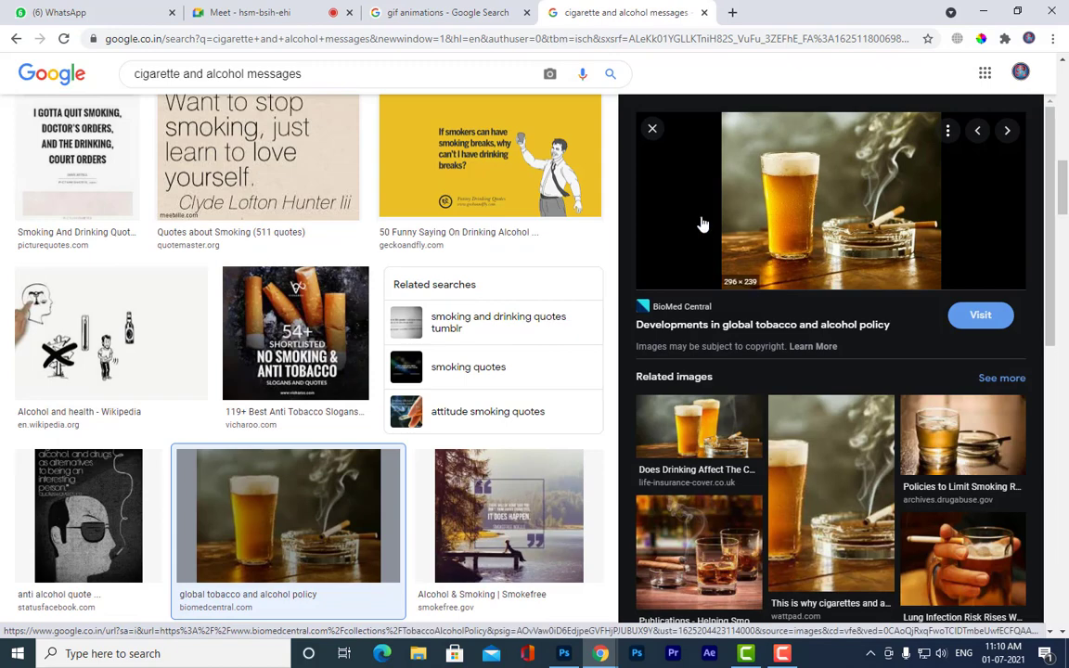
click(835, 474)
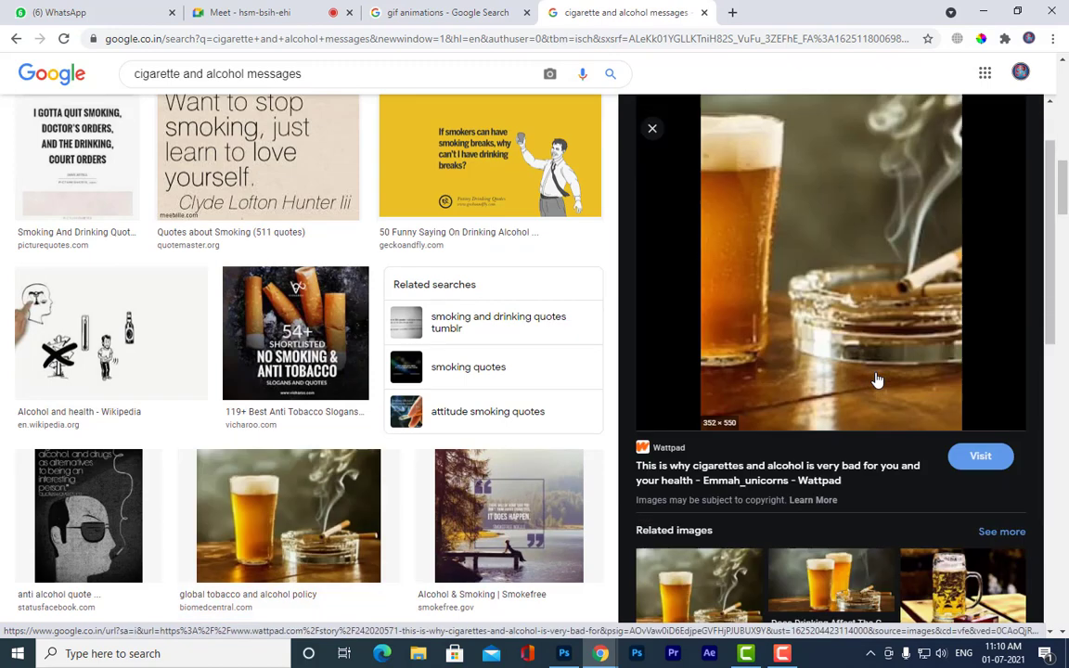
scroll(966, 427, down, 2)
scroll(1002, 464, down, 2)
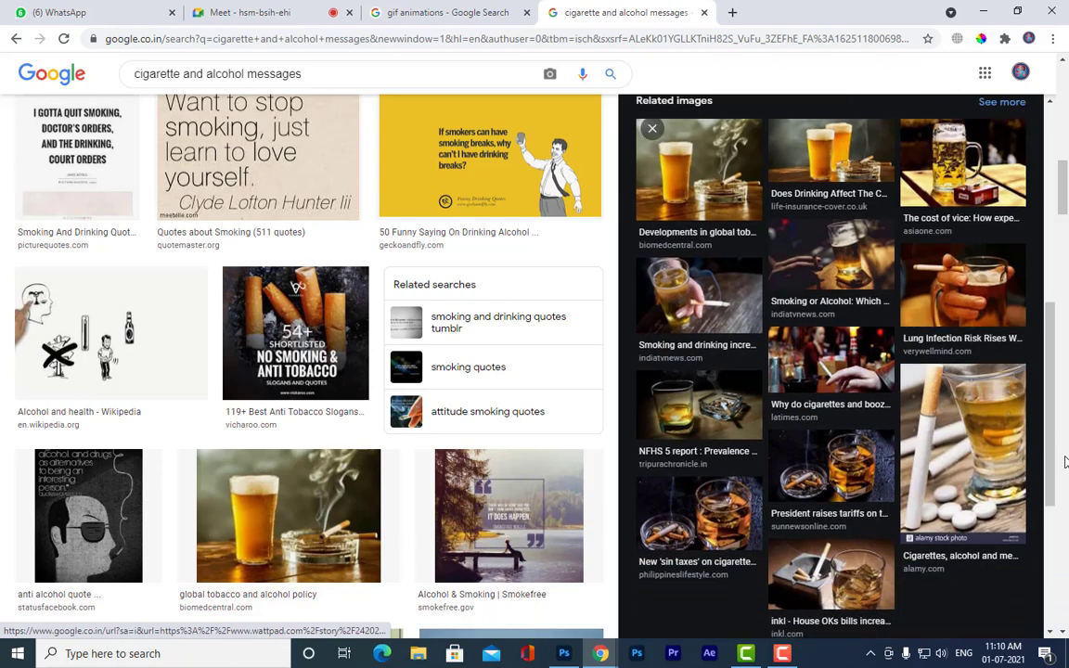
scroll(952, 298, up, 2)
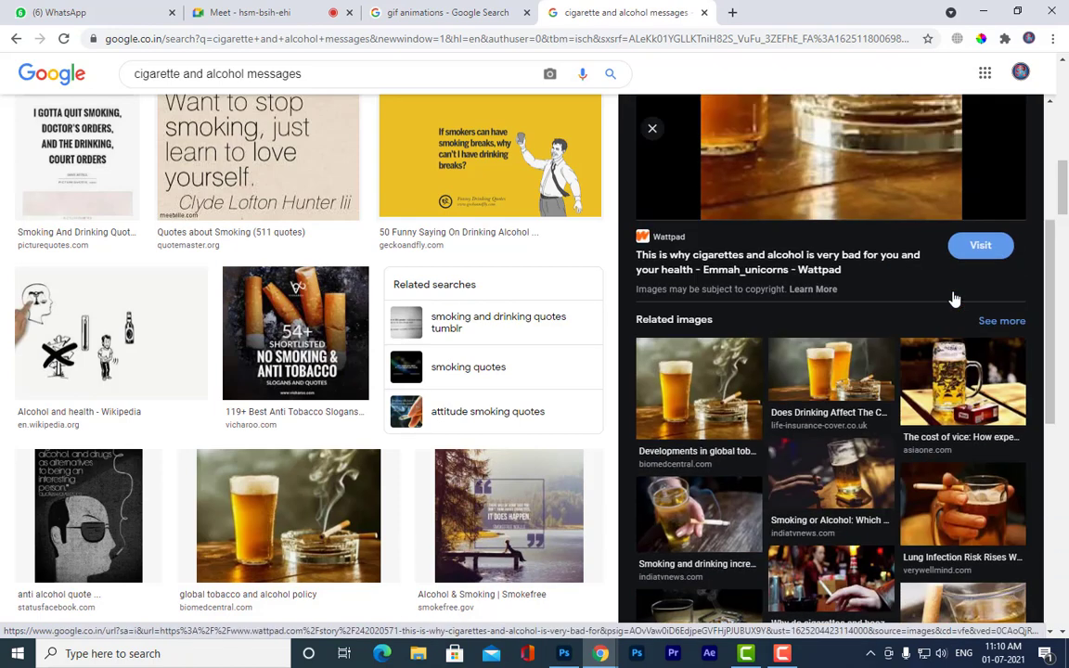
click(673, 374)
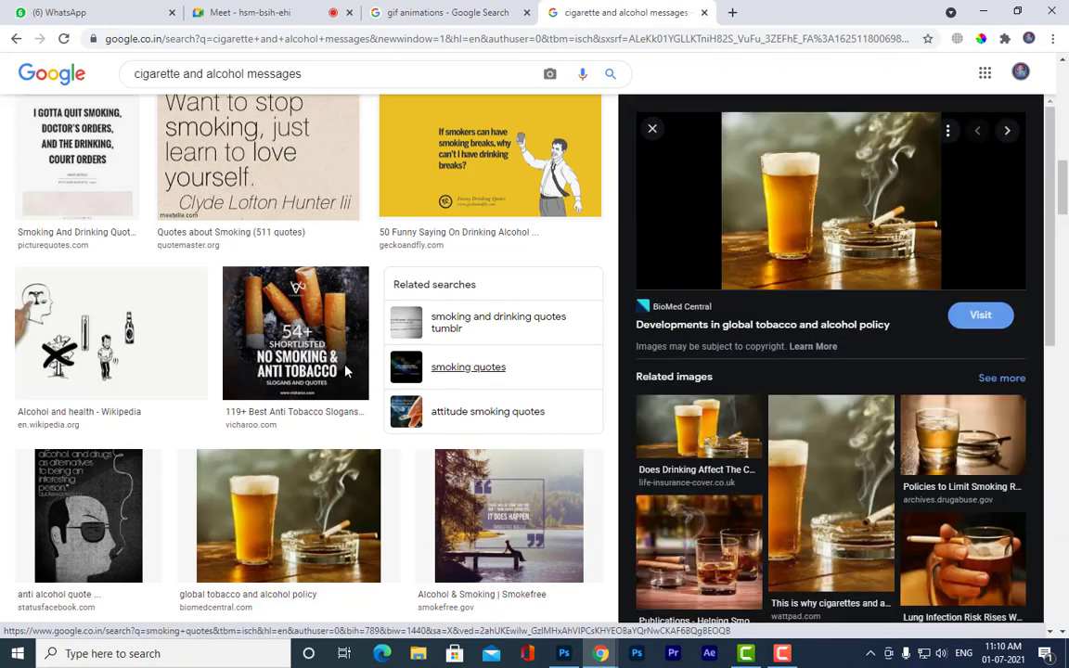
Step: Filter the image results to Large size and look through the filtered pictures
scroll(344, 372, up, 5)
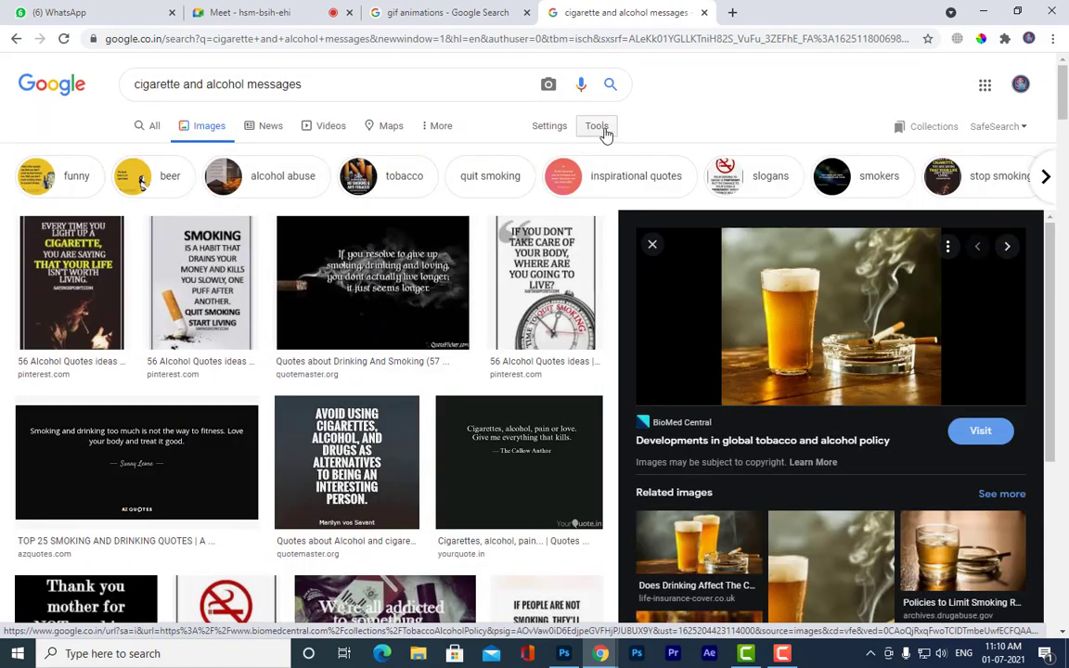
click(599, 127)
click(140, 155)
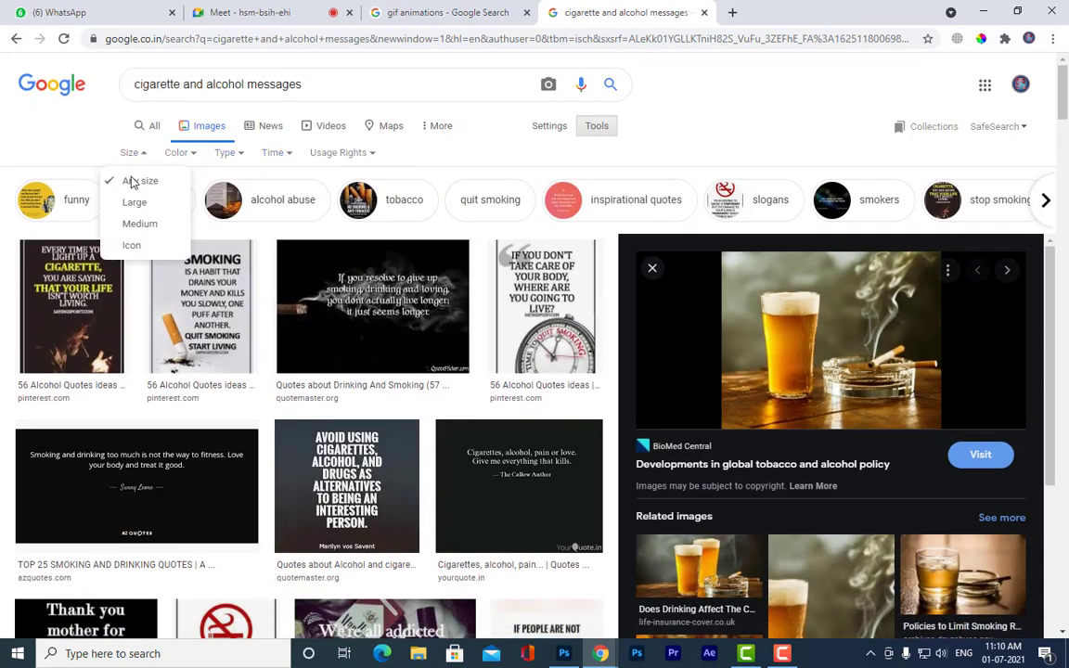
click(134, 205)
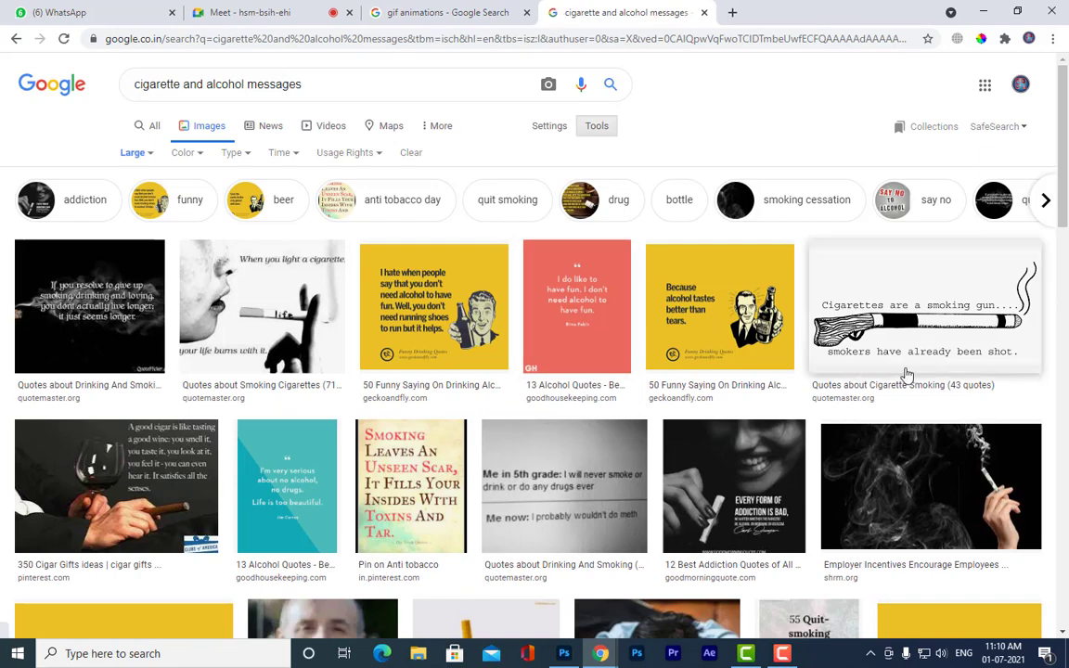
scroll(907, 375, down, 4)
scroll(56, 520, up, 2)
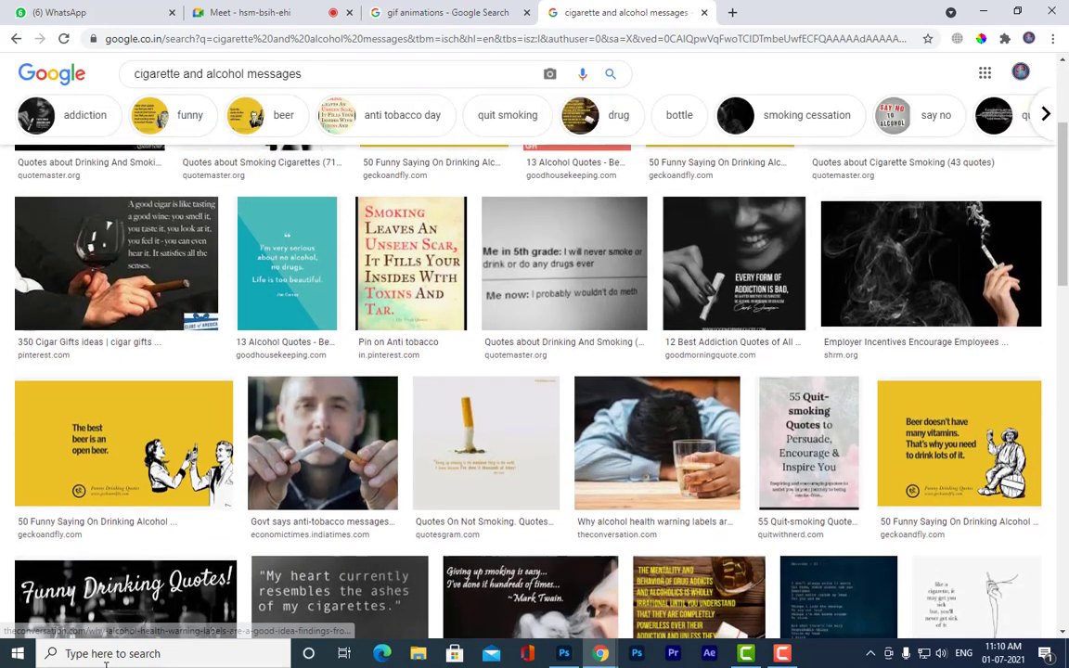
Step: Preview the cigar-and-wine picture with its related images and the "Every form of addiction is bad" quote picture
scroll(121, 427, up, 2)
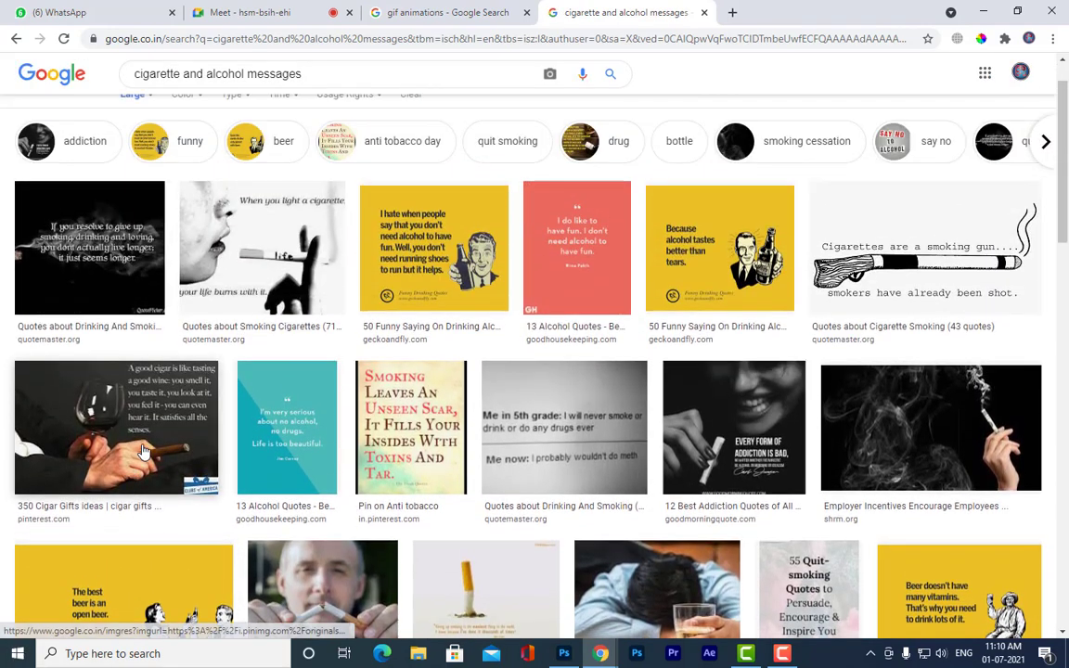
click(144, 458)
scroll(784, 445, down, 4)
scroll(477, 444, down, 5)
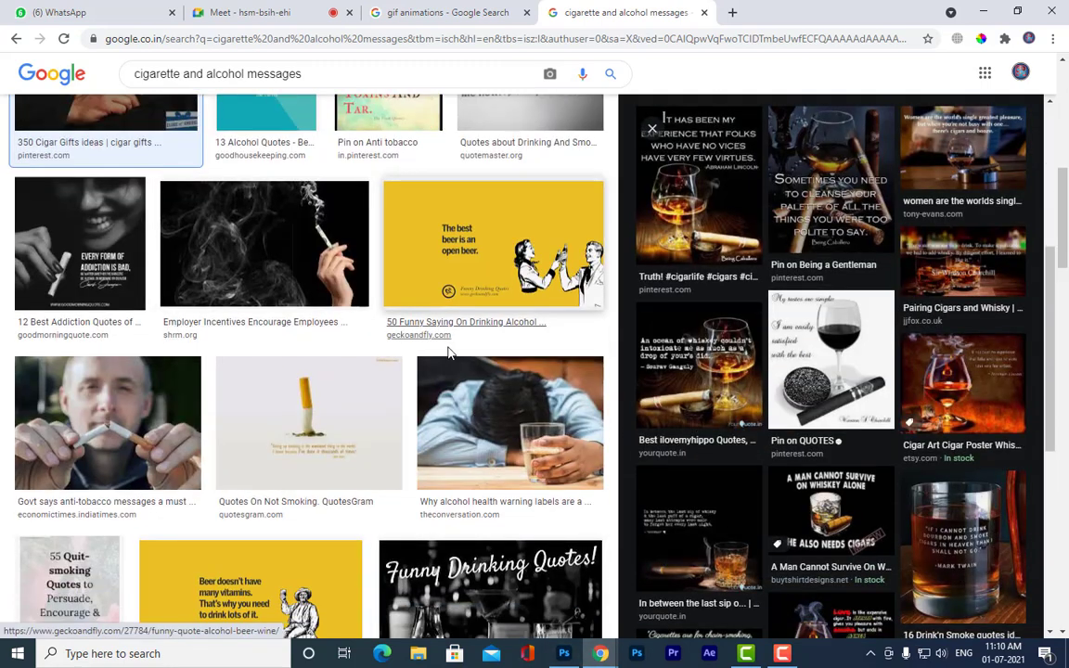
click(130, 279)
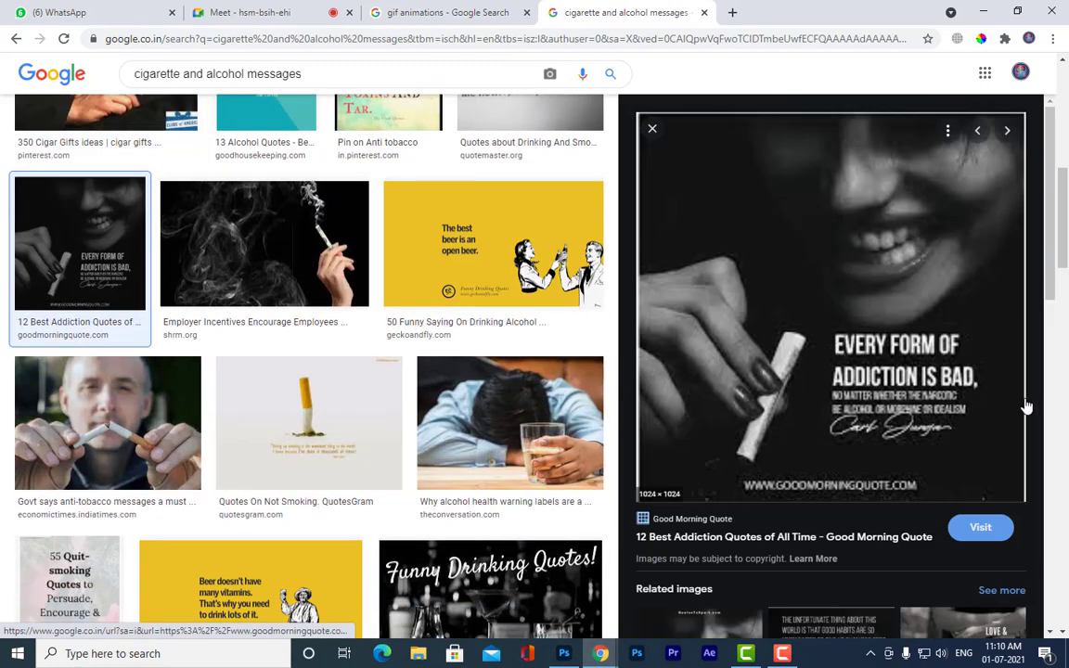
click(652, 129)
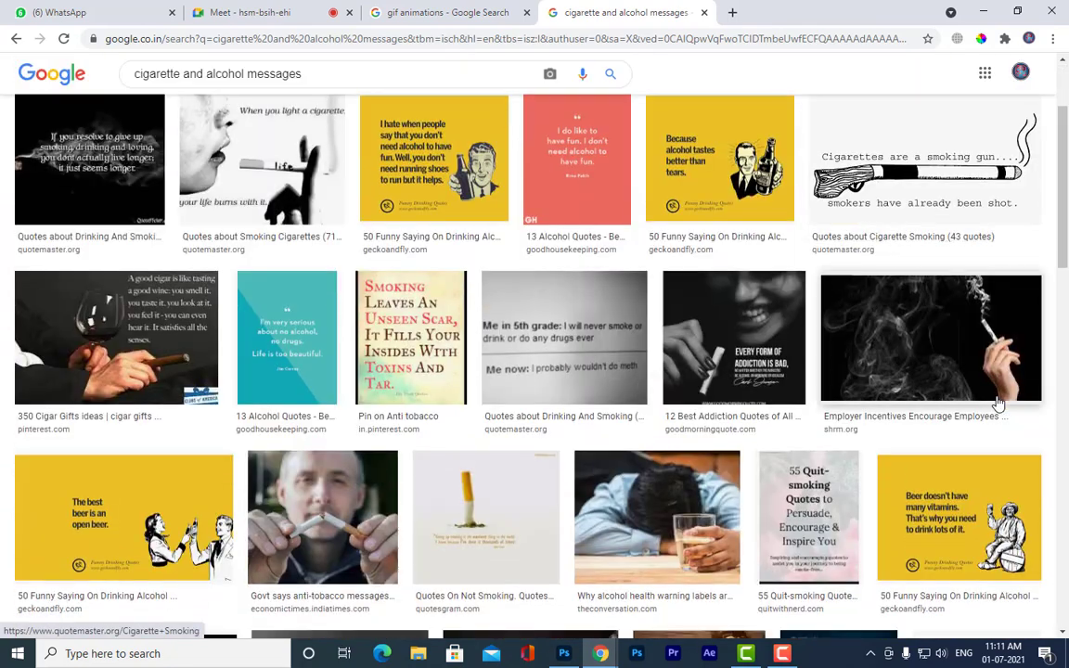
Step: Look further through the image results and preview the "Choice is yours but don't be late" cigarette picture with its related images
scroll(998, 404, up, 1)
scroll(998, 403, down, 8)
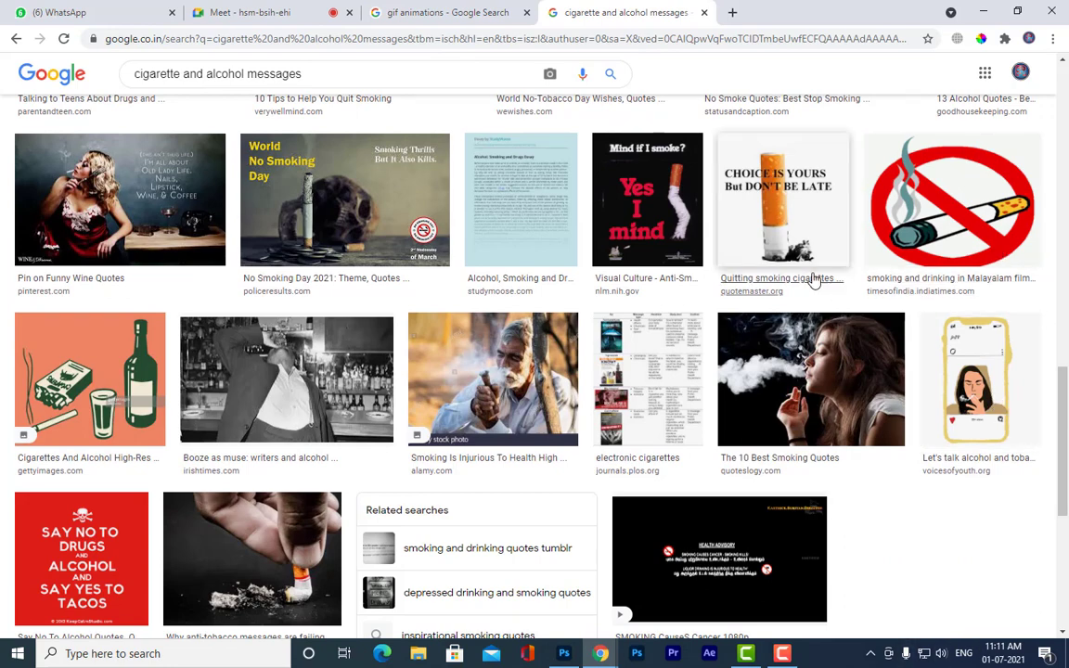
click(808, 231)
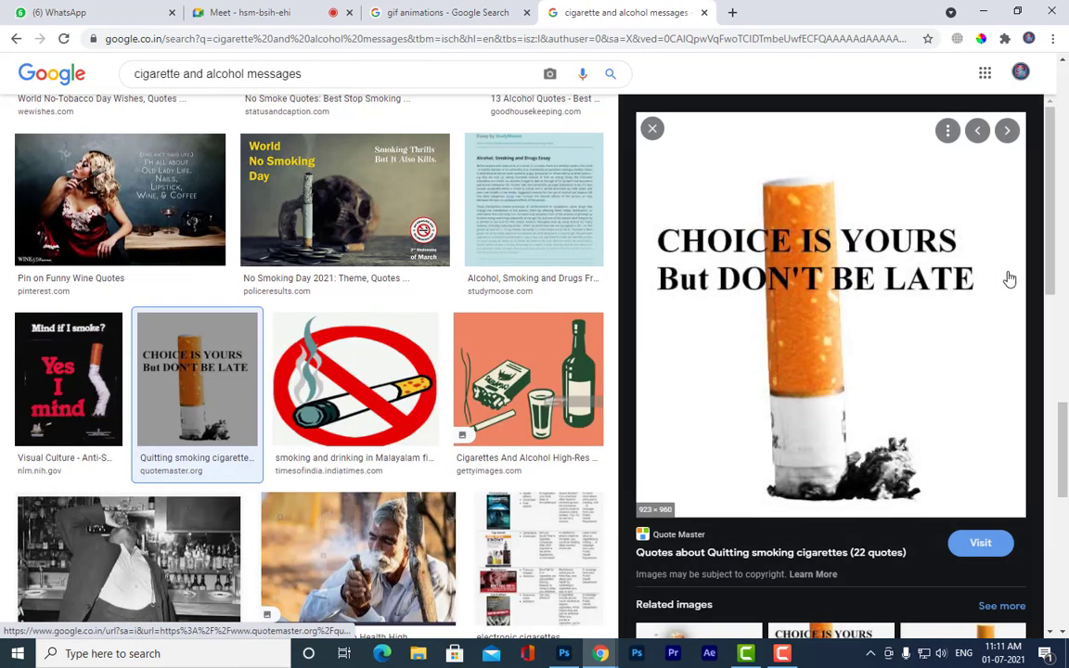
scroll(1010, 278, down, 4)
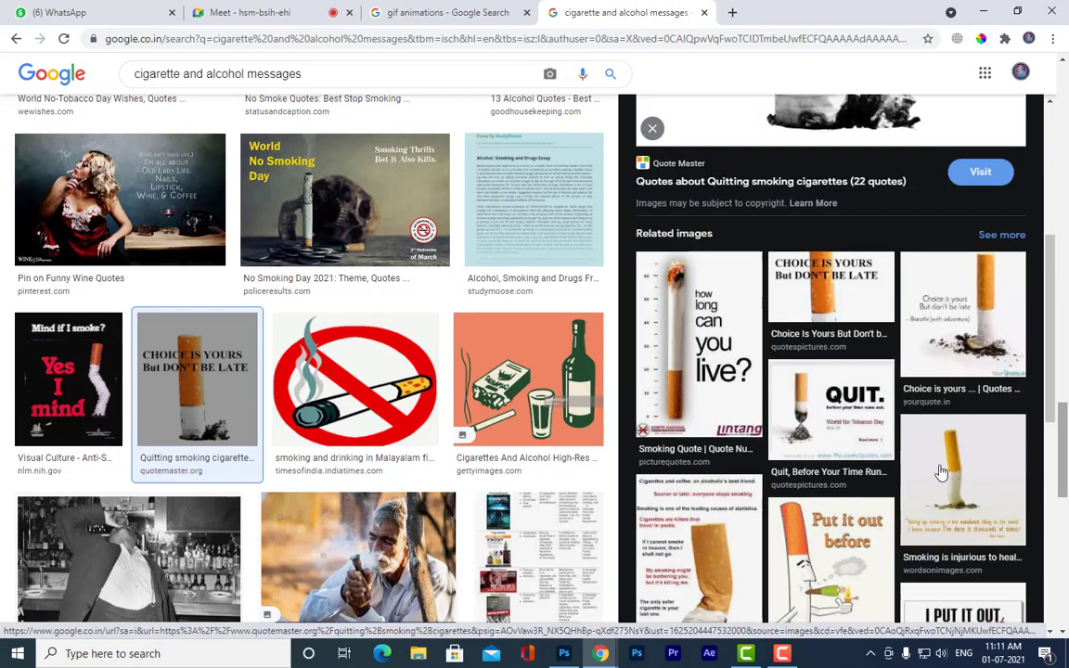
scroll(557, 205, down, 1)
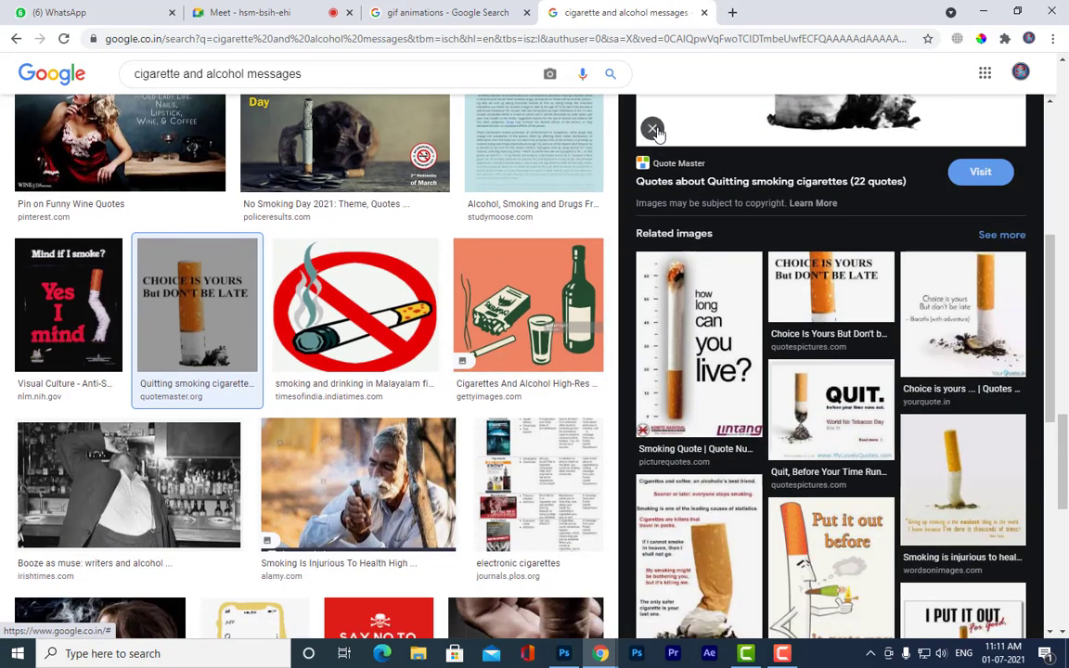
click(653, 129)
scroll(728, 365, up, 3)
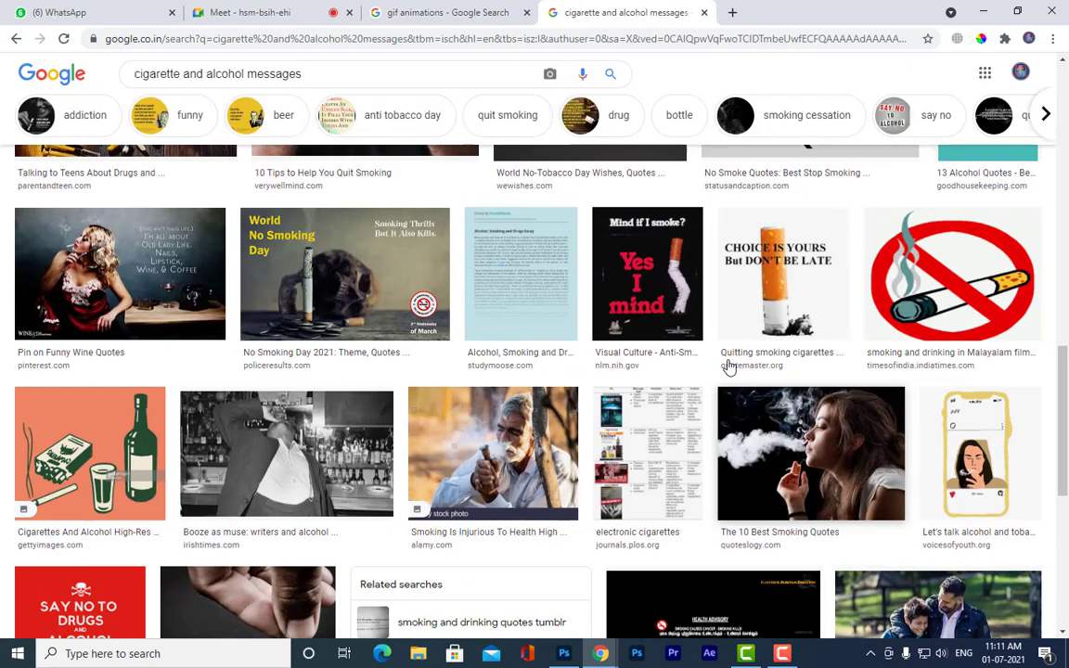
scroll(729, 365, up, 1)
scroll(730, 363, down, 2)
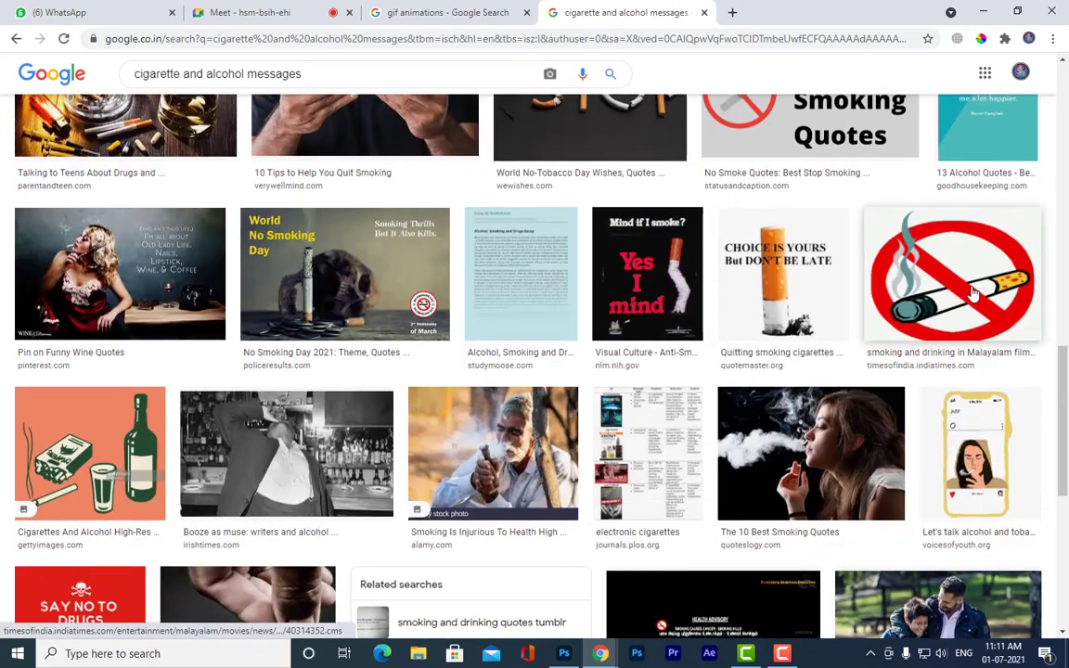
Step: Open the crossed-out cigarette sign from the no-smoking picture's related images and start saving it to disk
click(973, 294)
scroll(852, 288, down, 3)
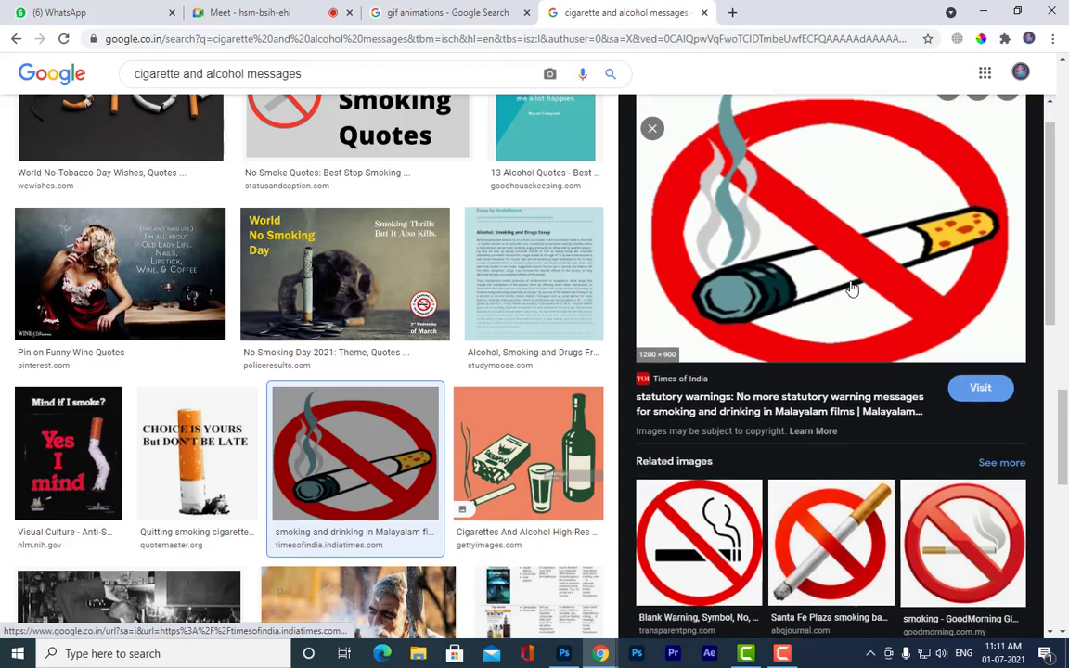
click(842, 404)
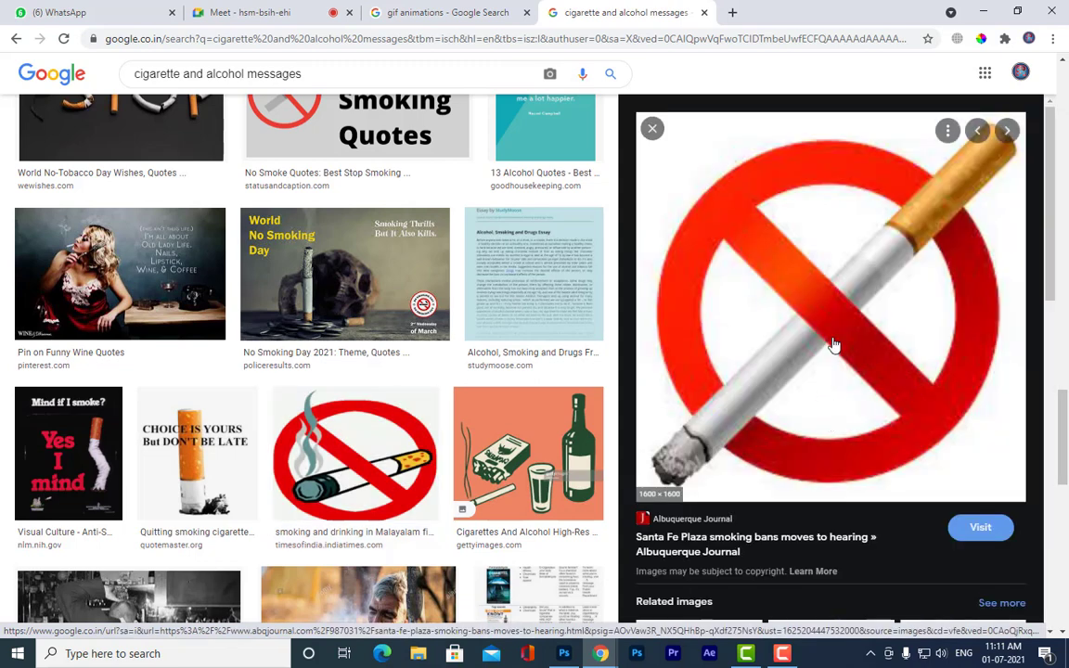
right_click(835, 293)
click(891, 452)
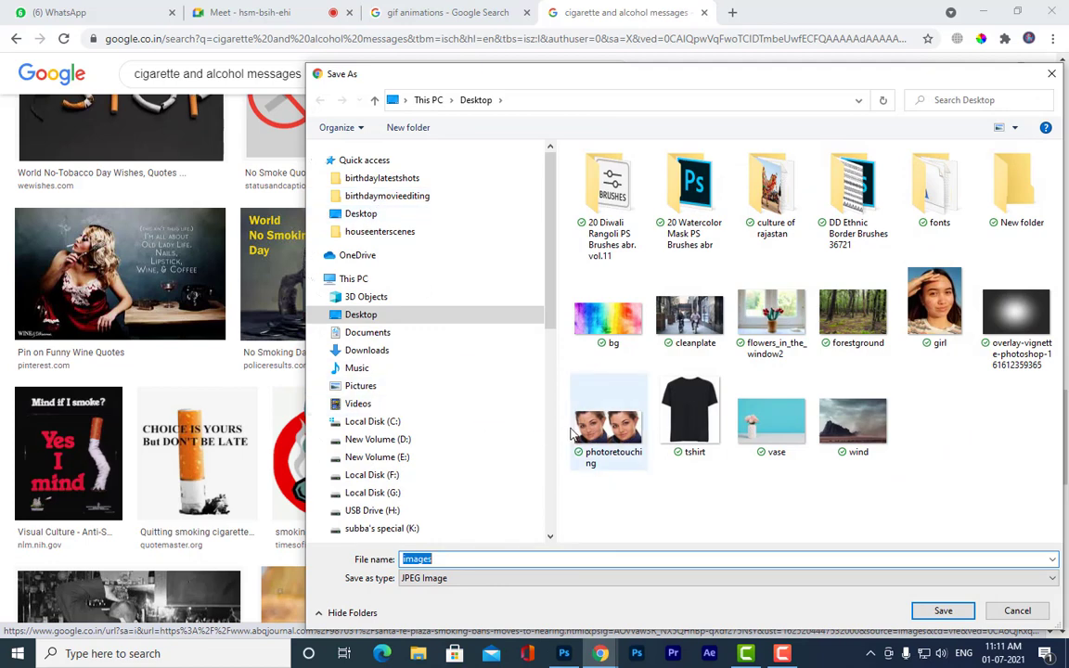
Step: Create a folder named alcoholcigar on the Desktop and open it as the save location
click(372, 214)
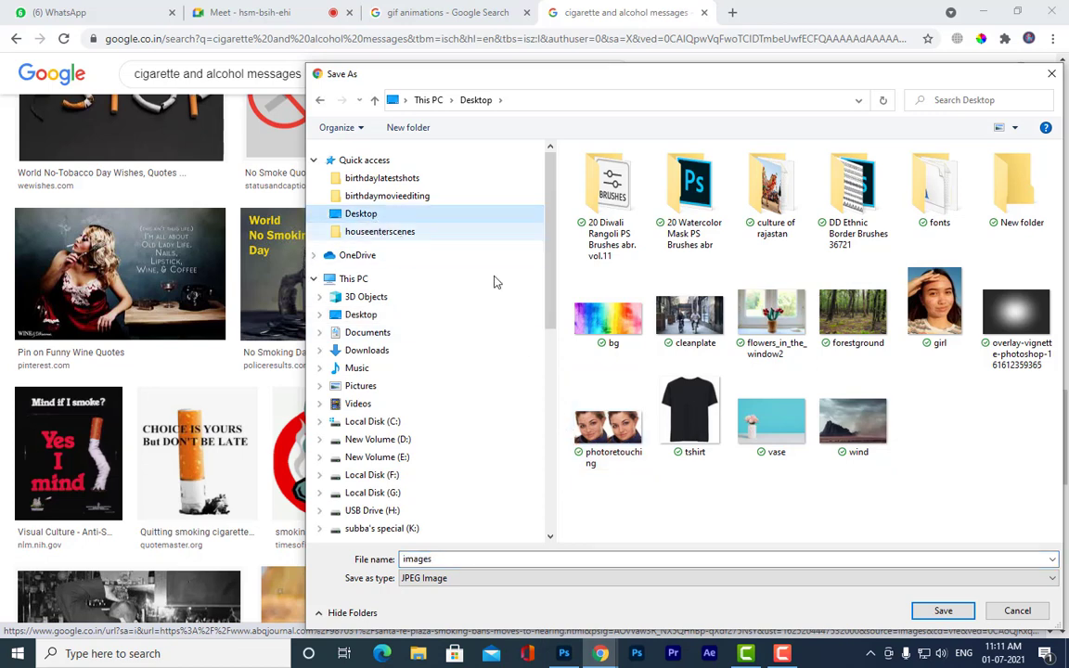
right_click(951, 405)
mouse_move(965, 365)
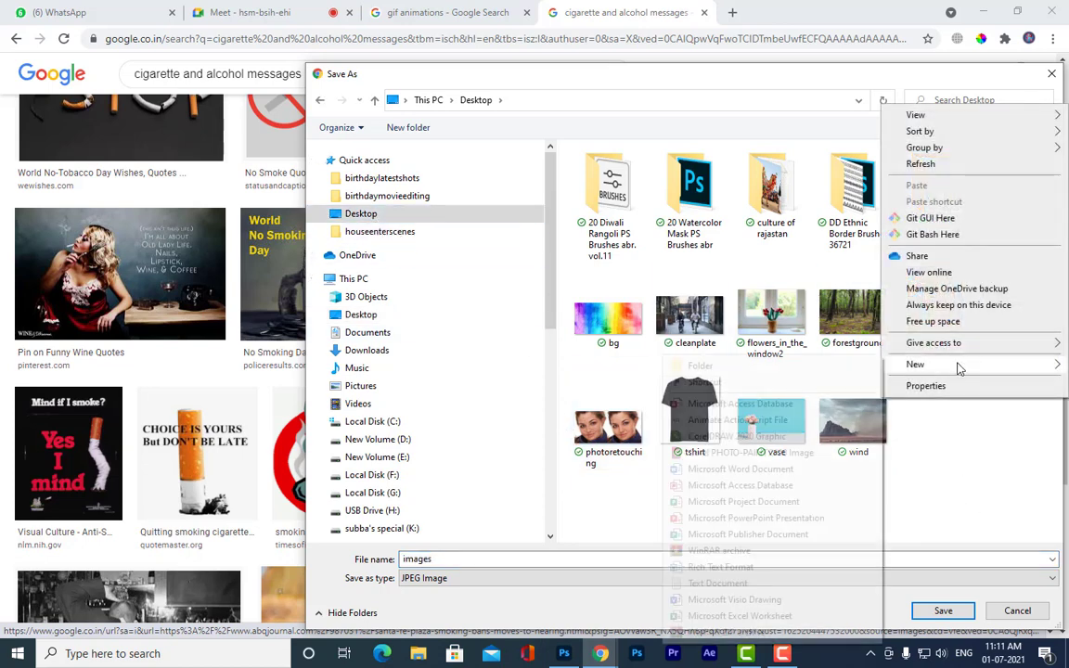
click(716, 365)
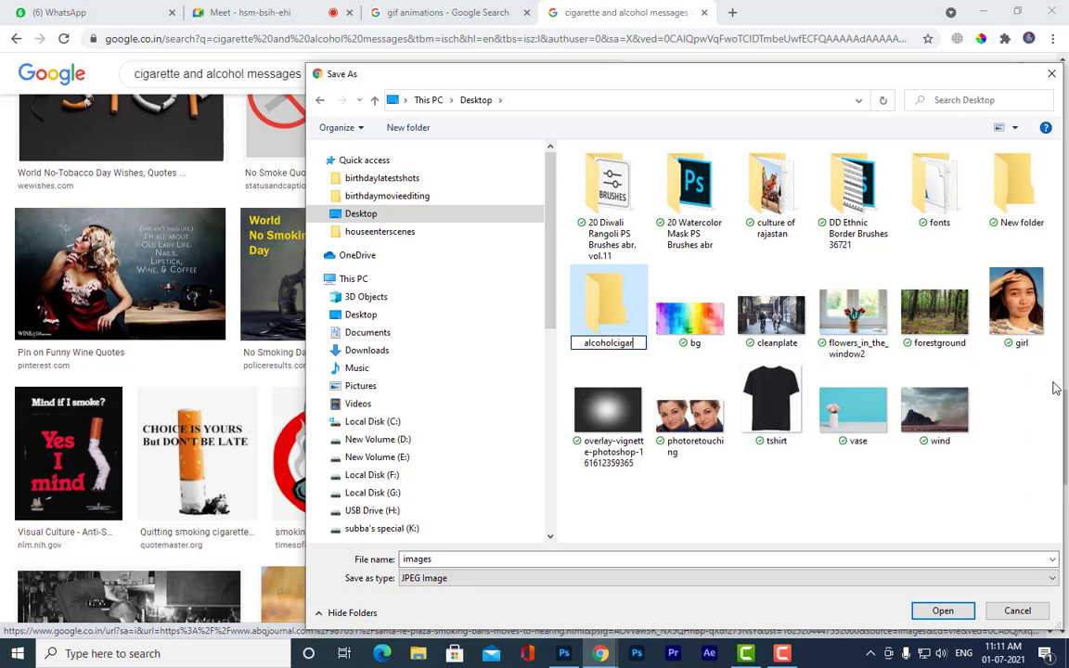
click(558, 265)
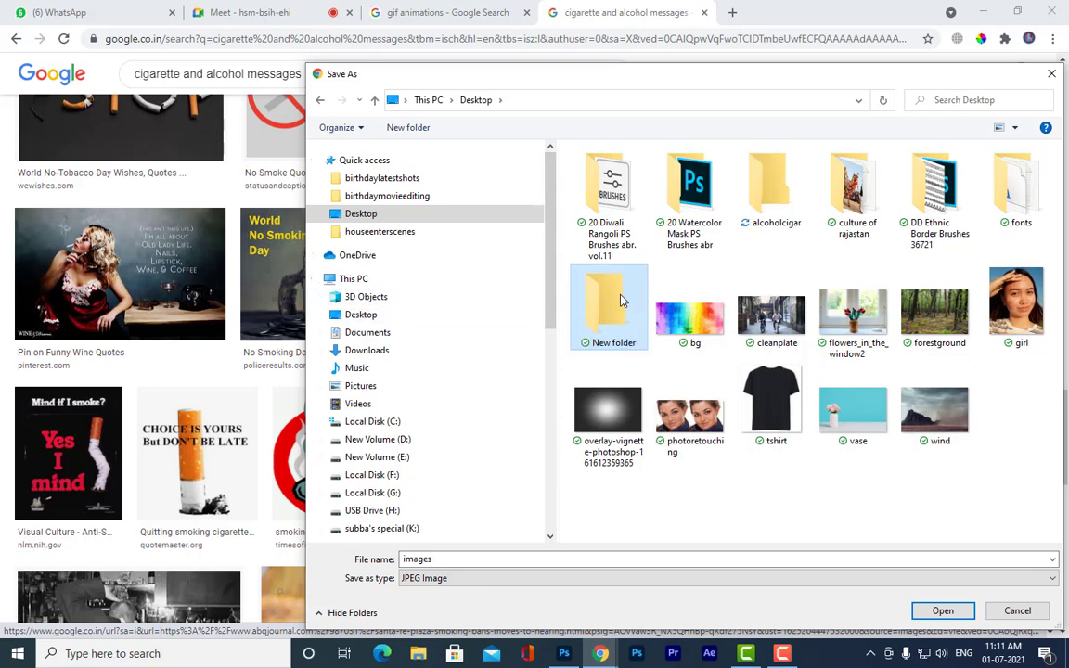
click(782, 203)
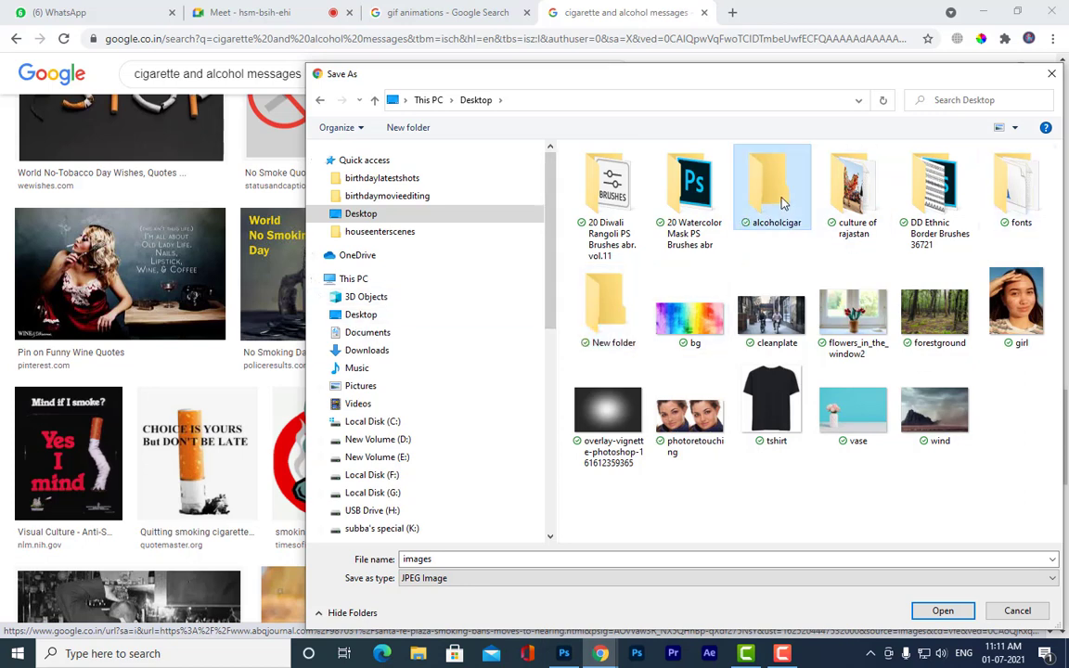
double_click(781, 202)
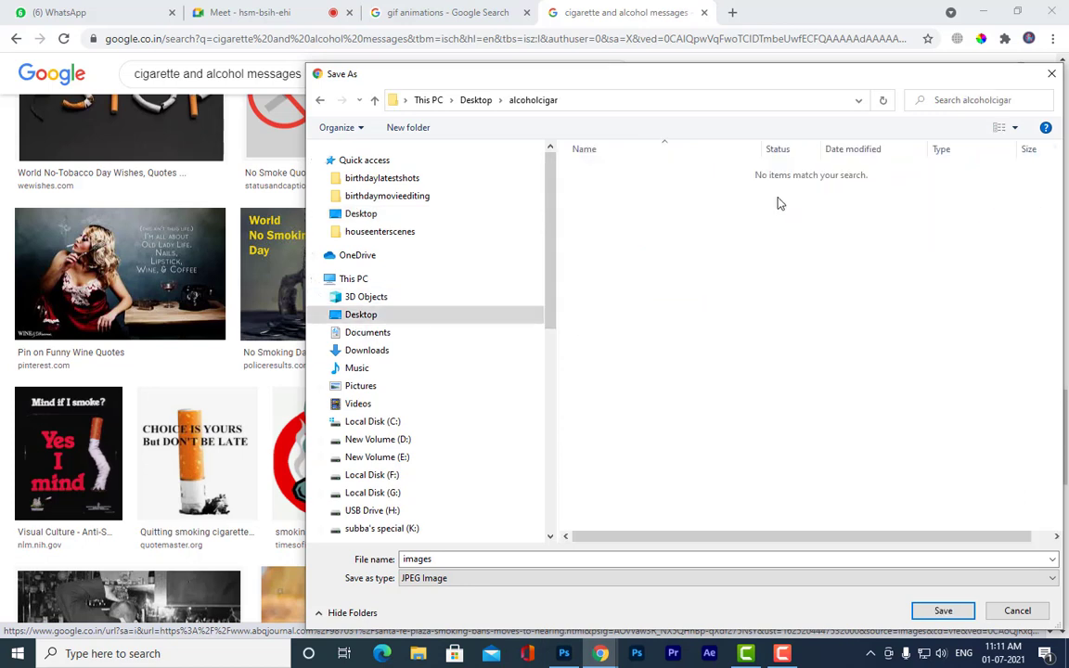
Step: Save the no-smoking sign as a JPEG image named cigar
double_click(453, 559)
drag(675, 79, 577, 74)
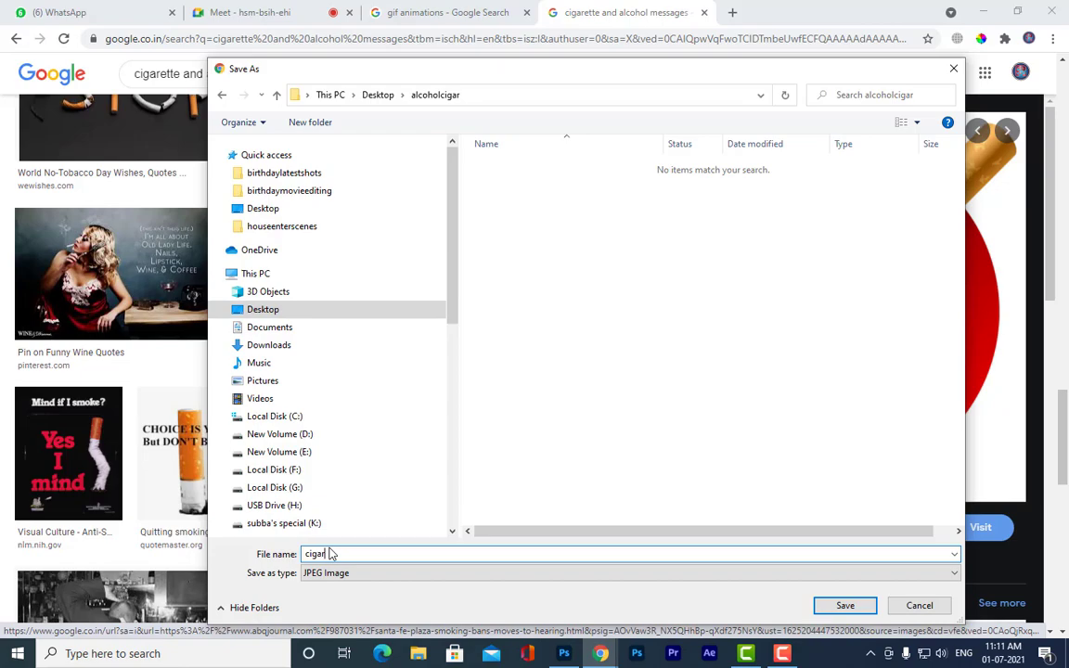
text(cigar)
click(846, 605)
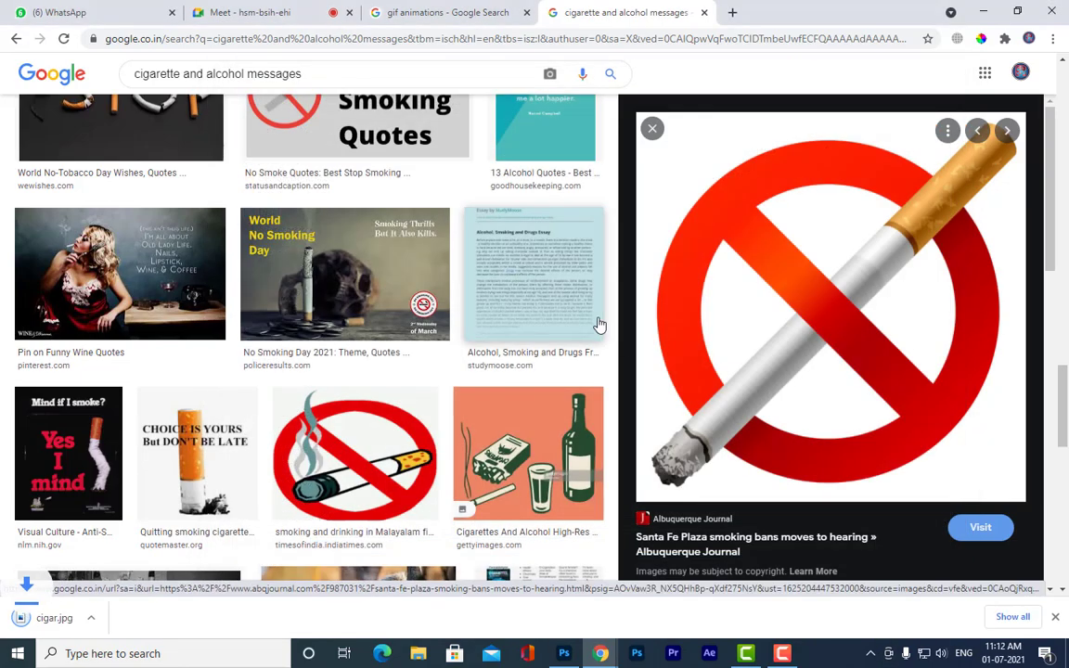
Step: Replace the image search with the suggested query "alcohol are injurious"
scroll(431, 272, up, 5)
scroll(416, 265, down, 6)
scroll(416, 264, up, 3)
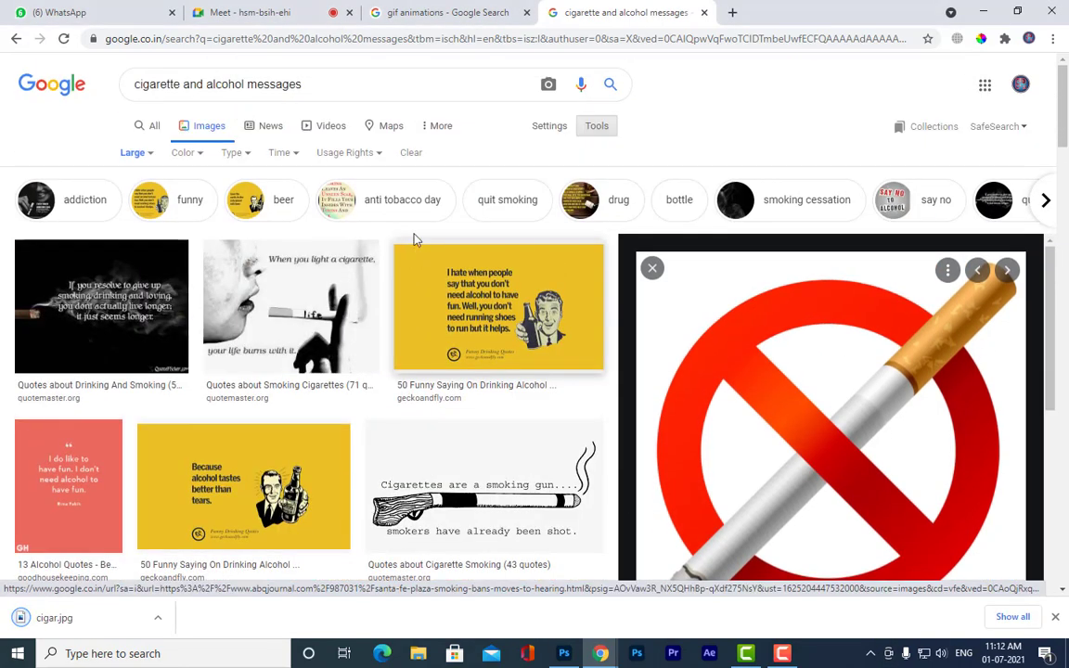
triple_click(329, 83)
text(alcohol)
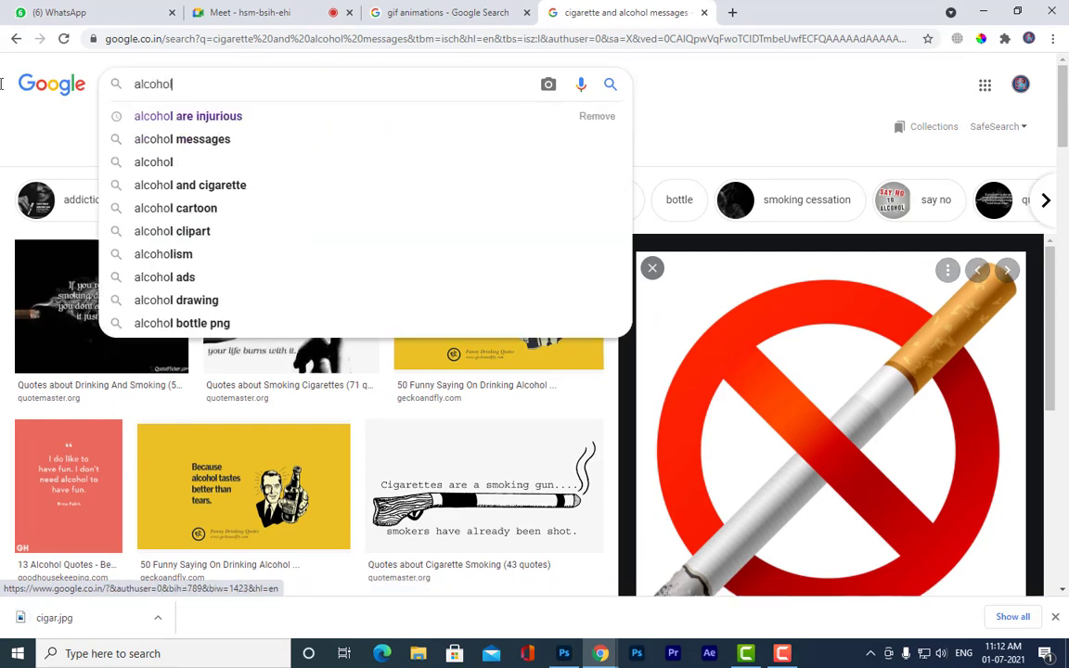
key(Down)
key(Return)
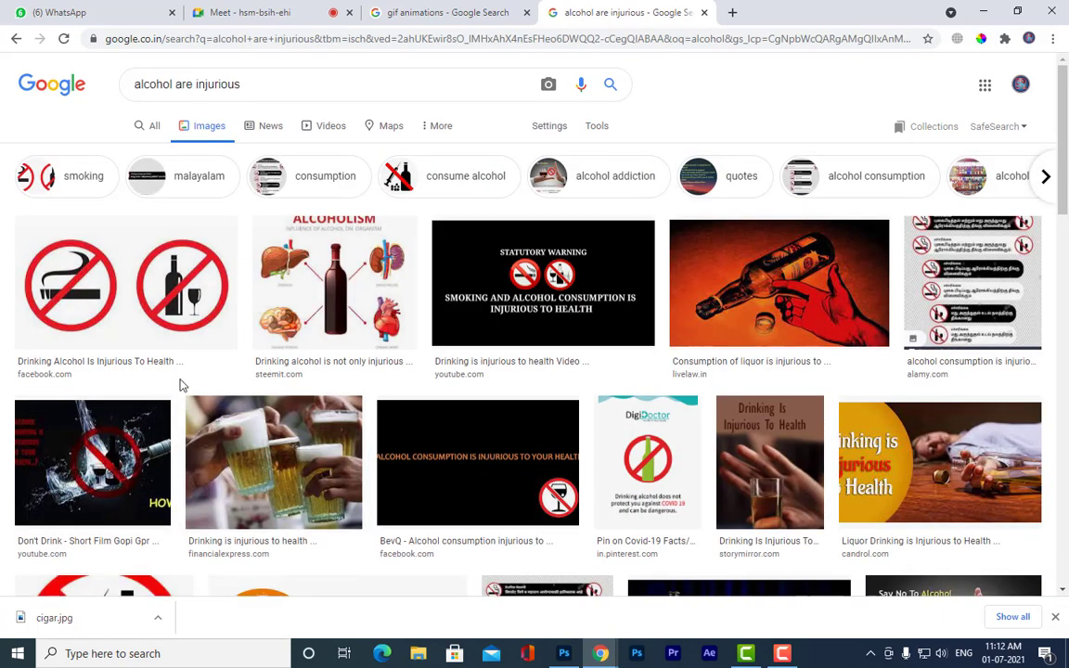
Step: Find the no-alcohol sign on a green background and save it as alcohol in the alcoholcigar folder
scroll(743, 313, down, 5)
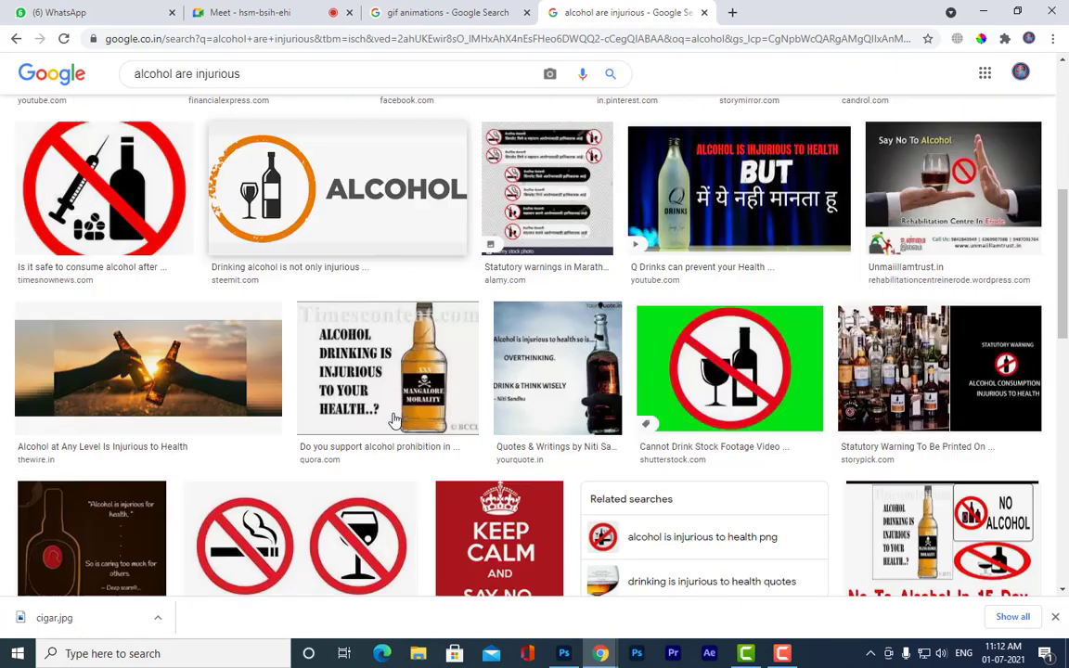
scroll(395, 419, down, 2)
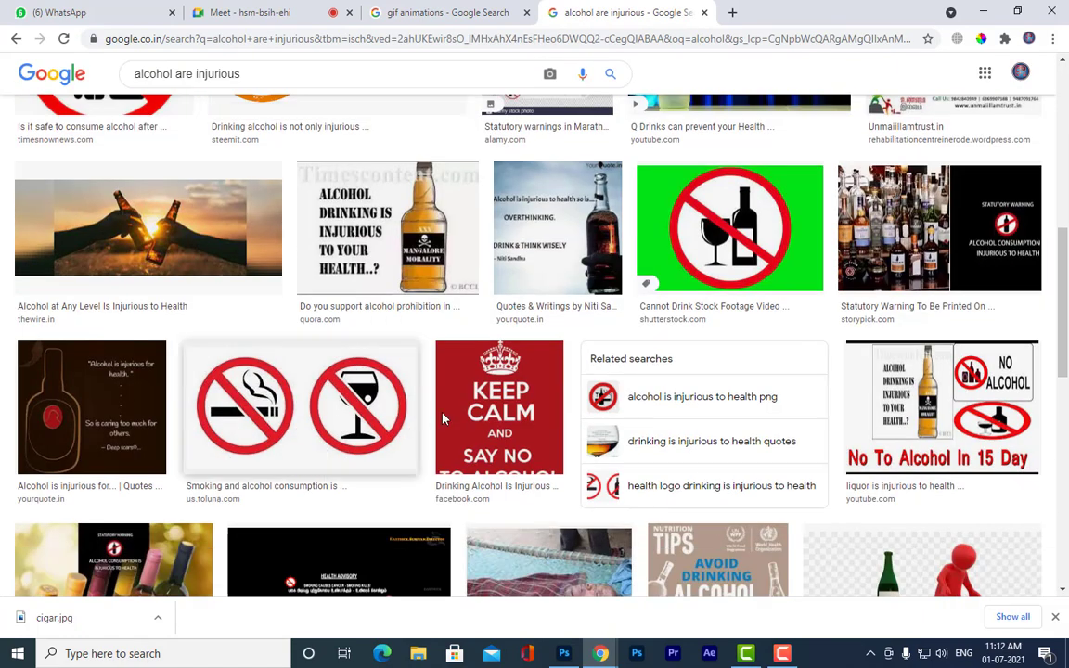
click(753, 255)
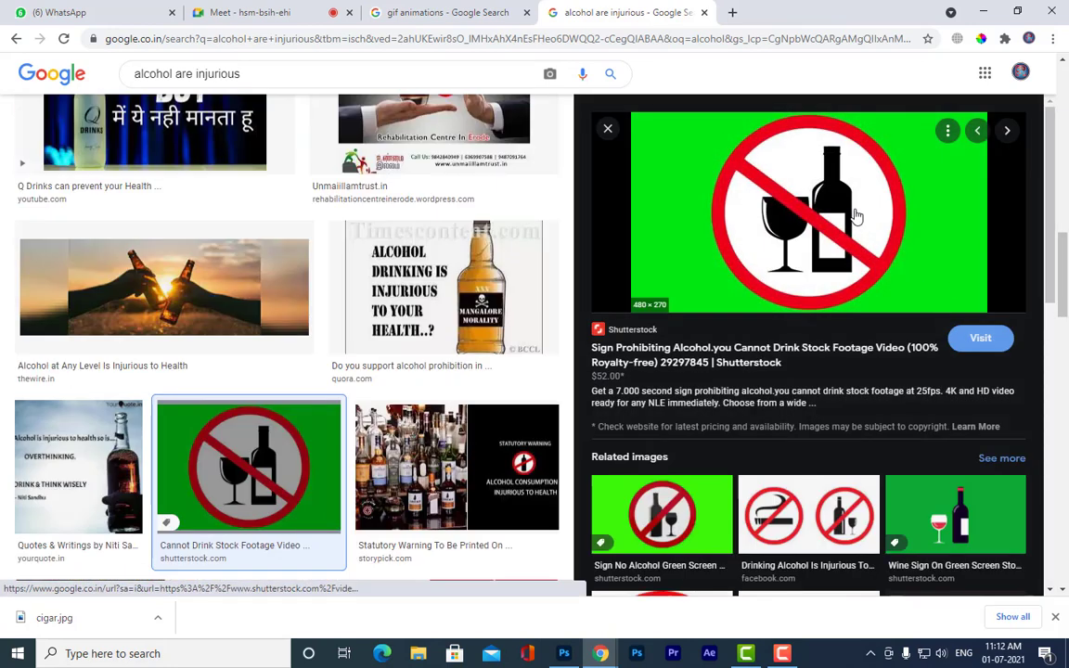
right_click(817, 217)
click(889, 388)
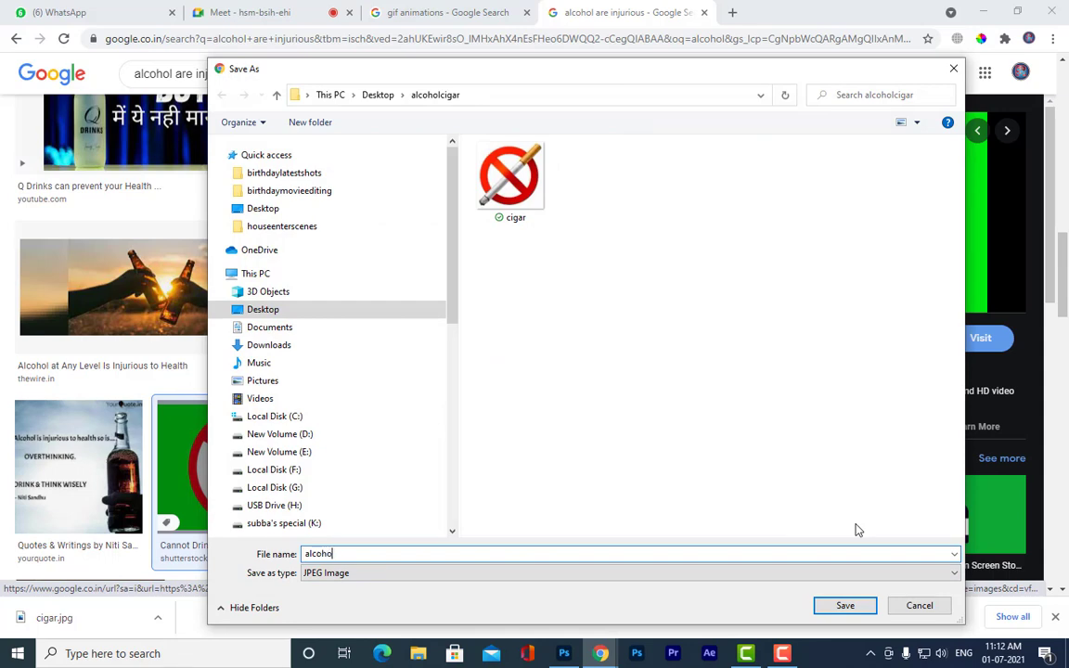
click(842, 606)
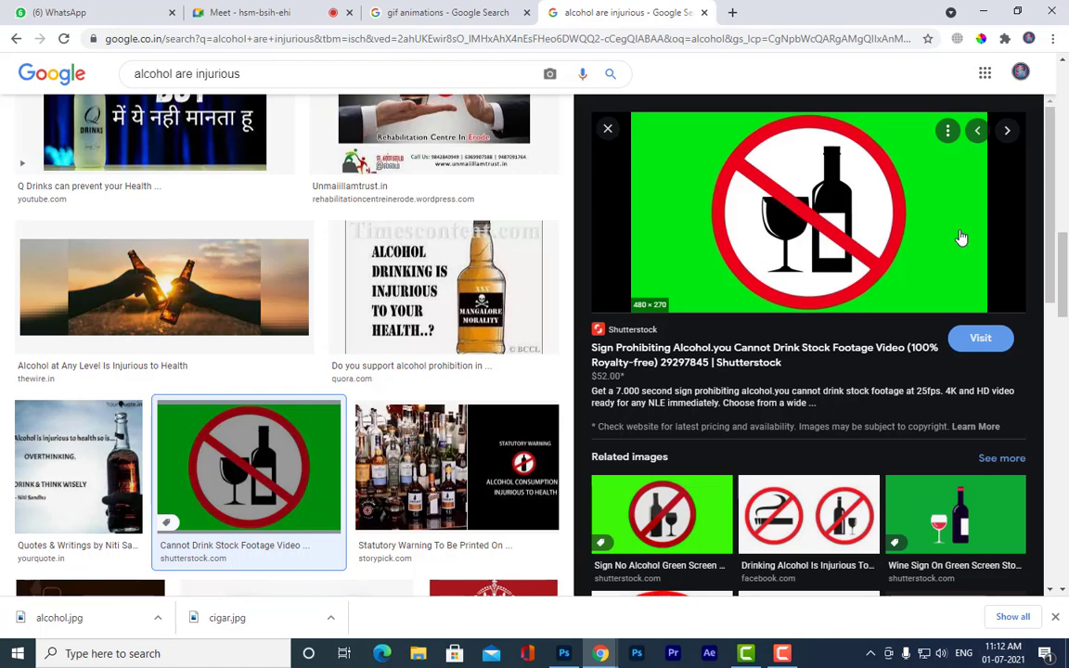
Step: Open the alcoholcigar folder from the desktop, check the alcohol and cigar images, and minimize the folder window
click(986, 12)
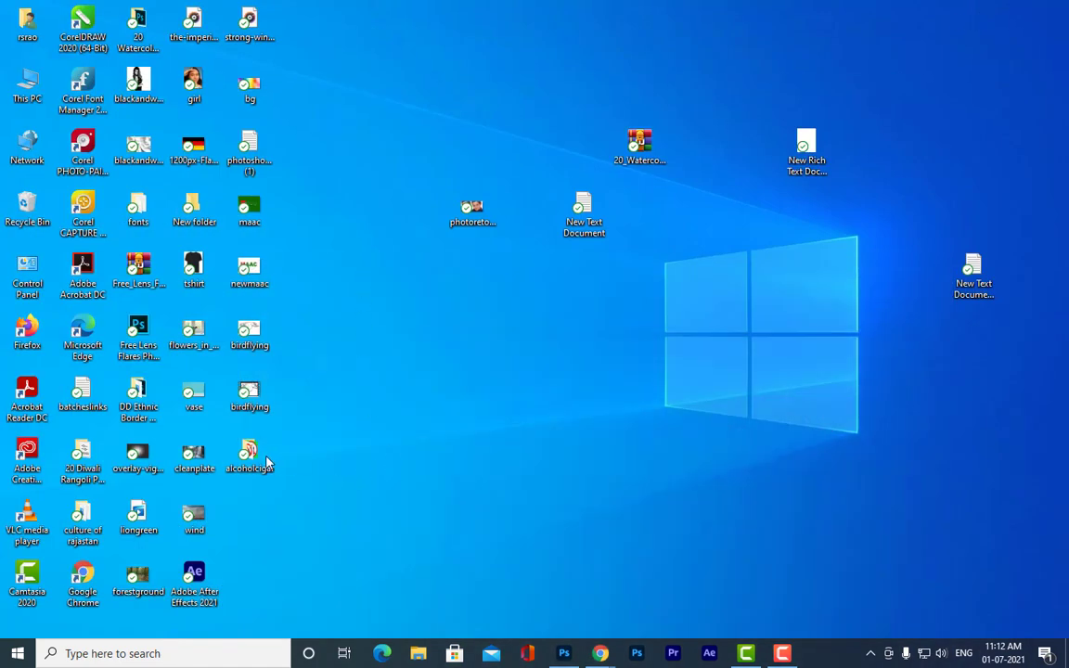
double_click(253, 462)
click(430, 231)
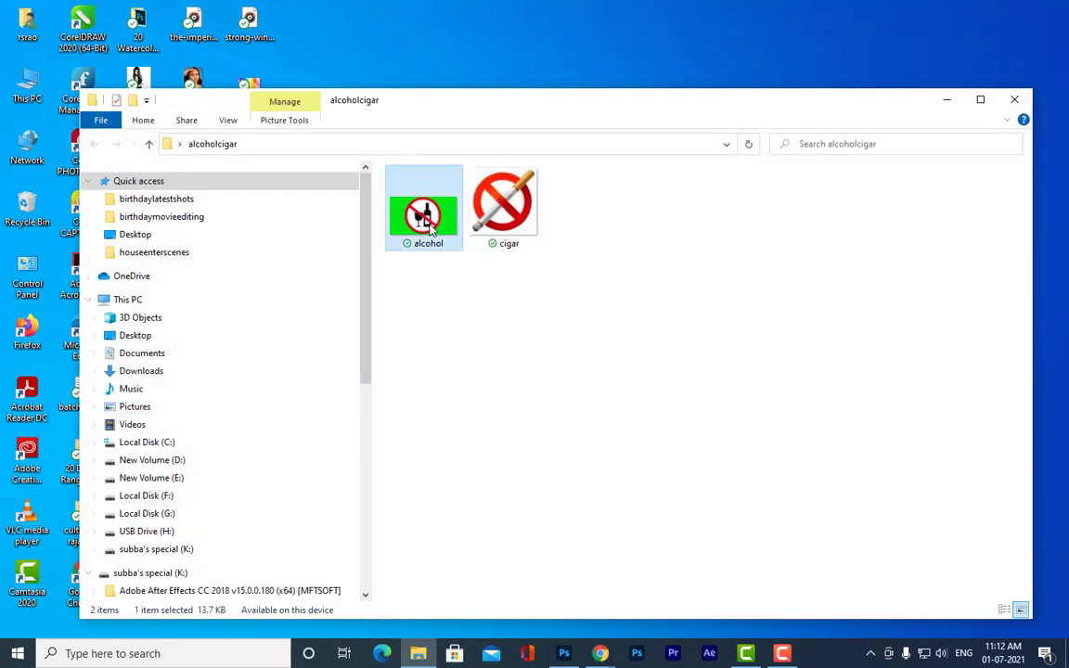
click(528, 226)
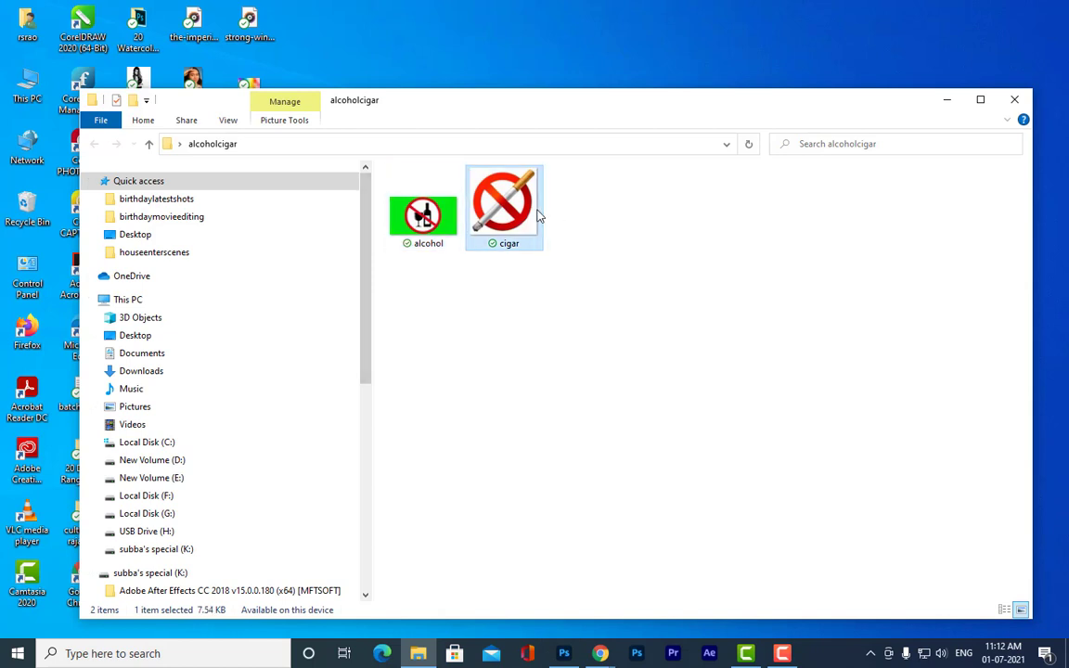
click(947, 102)
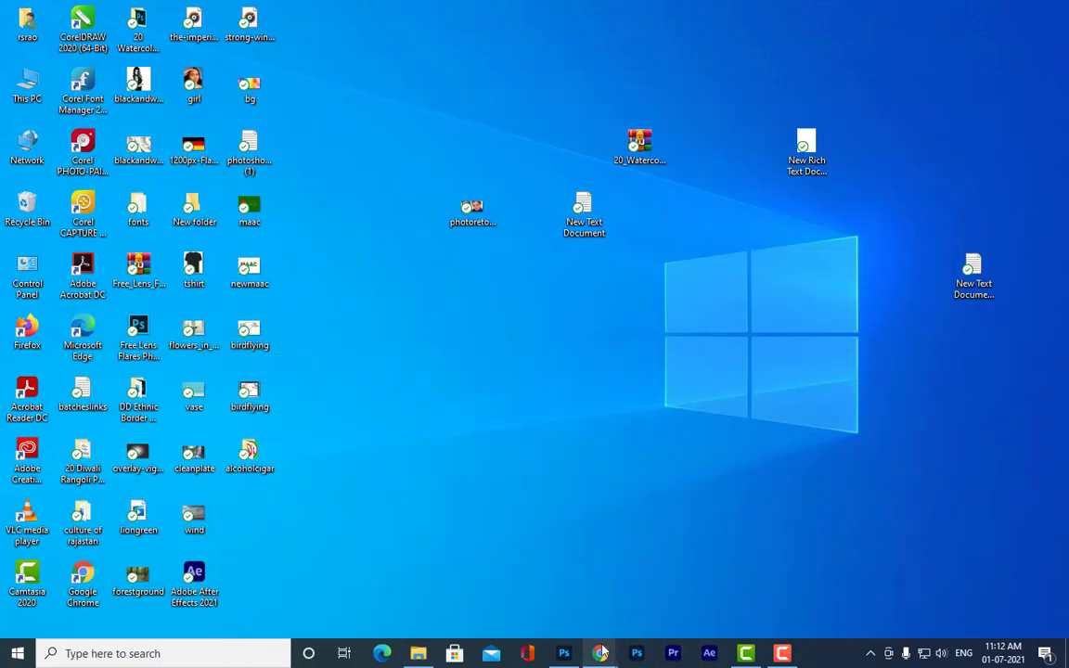
Step: Switch back to Chrome and close the green no-alcohol sign's preview in the image results
mouse_move(600, 653)
click(520, 580)
scroll(462, 293, up, 10)
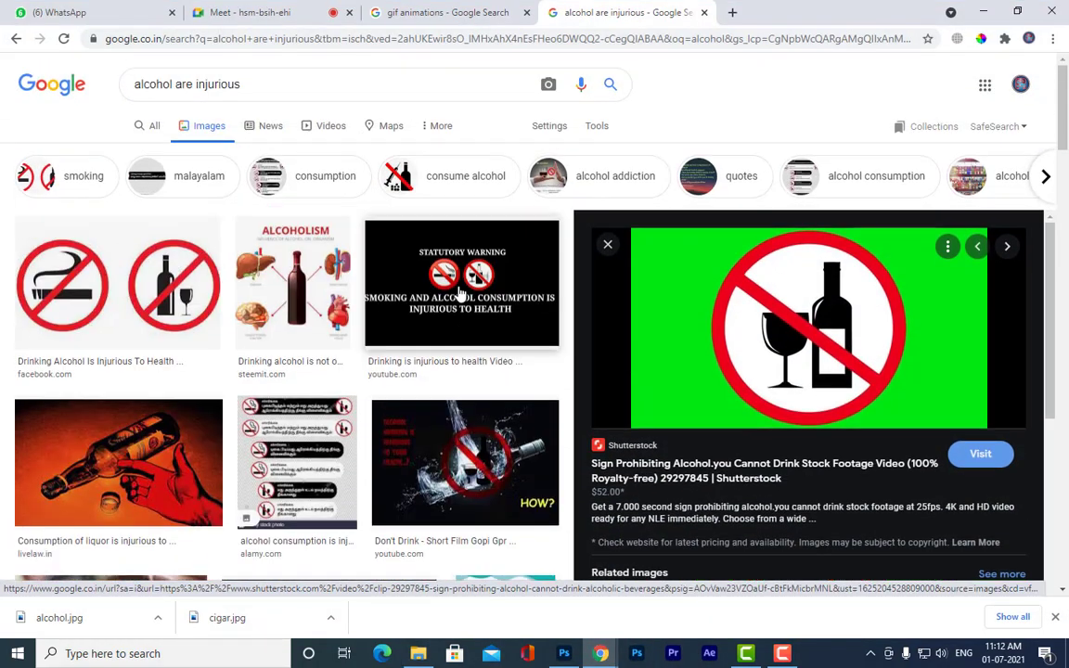
click(608, 244)
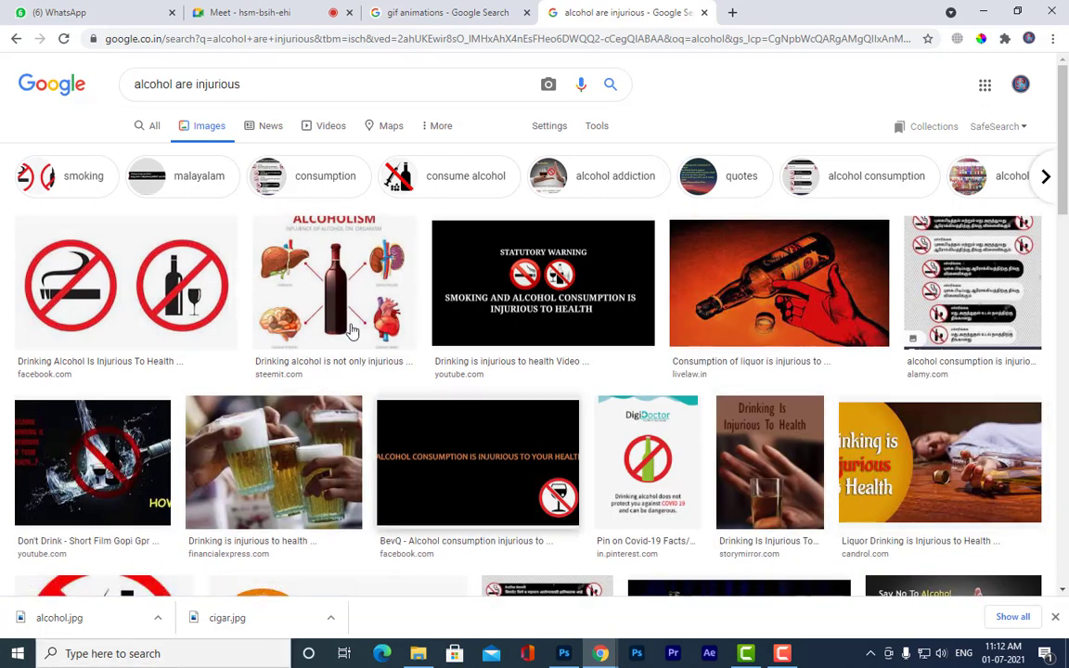
Step: Open the image of hands toasting with beer glasses and save it as alcohol-reuters in the alcoholcigar folder
click(244, 452)
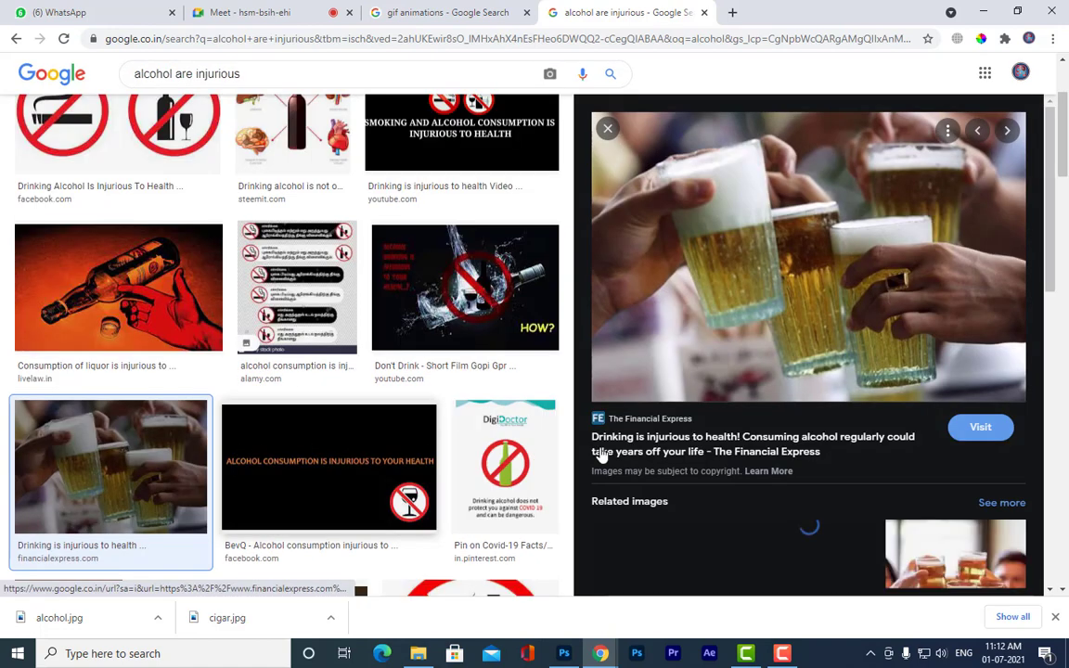
scroll(919, 181, down, 3)
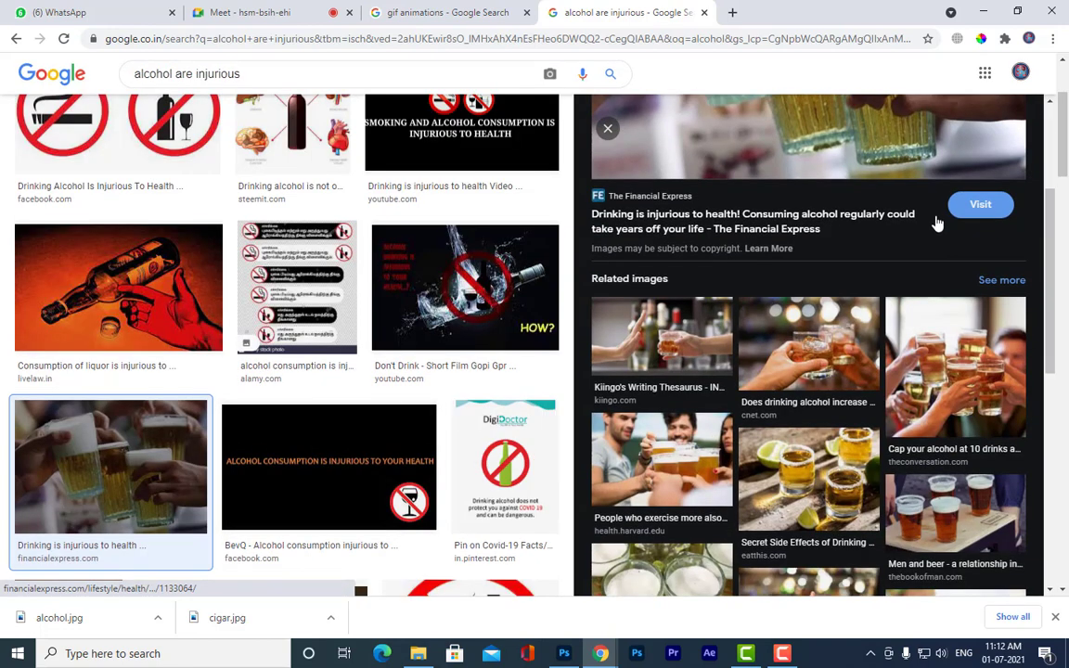
scroll(933, 215, up, 3)
right_click(841, 208)
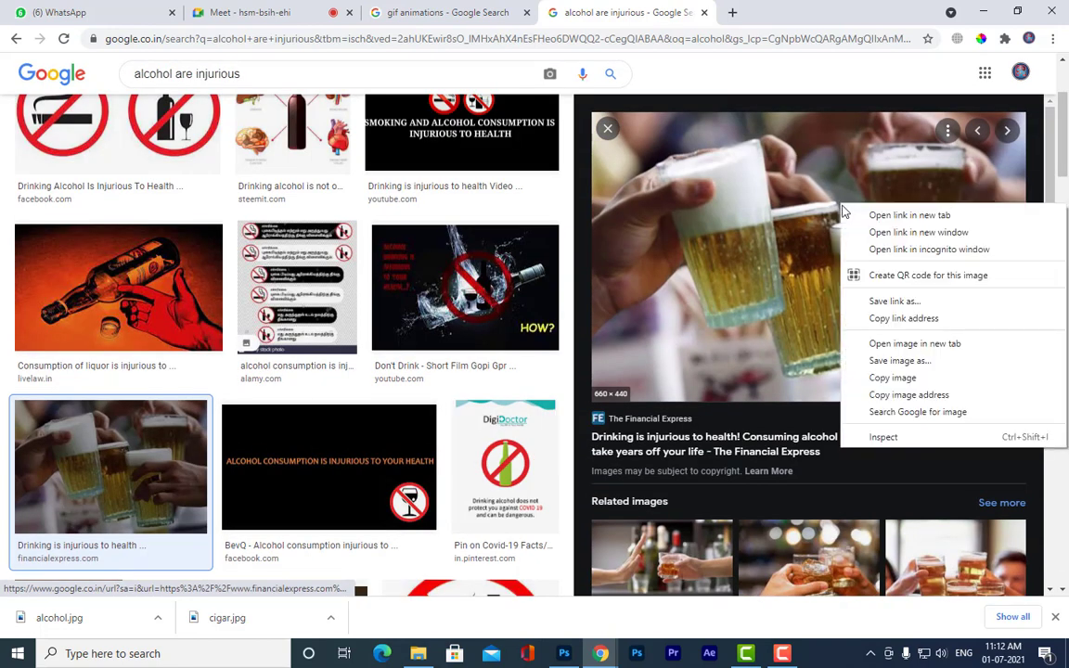
click(899, 360)
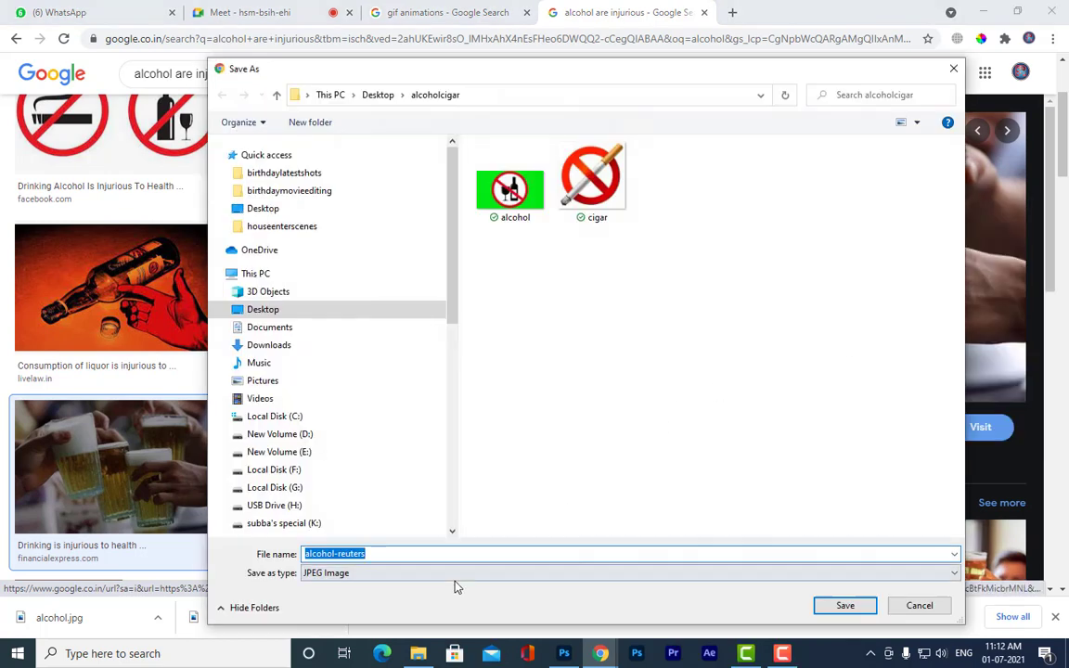
click(843, 604)
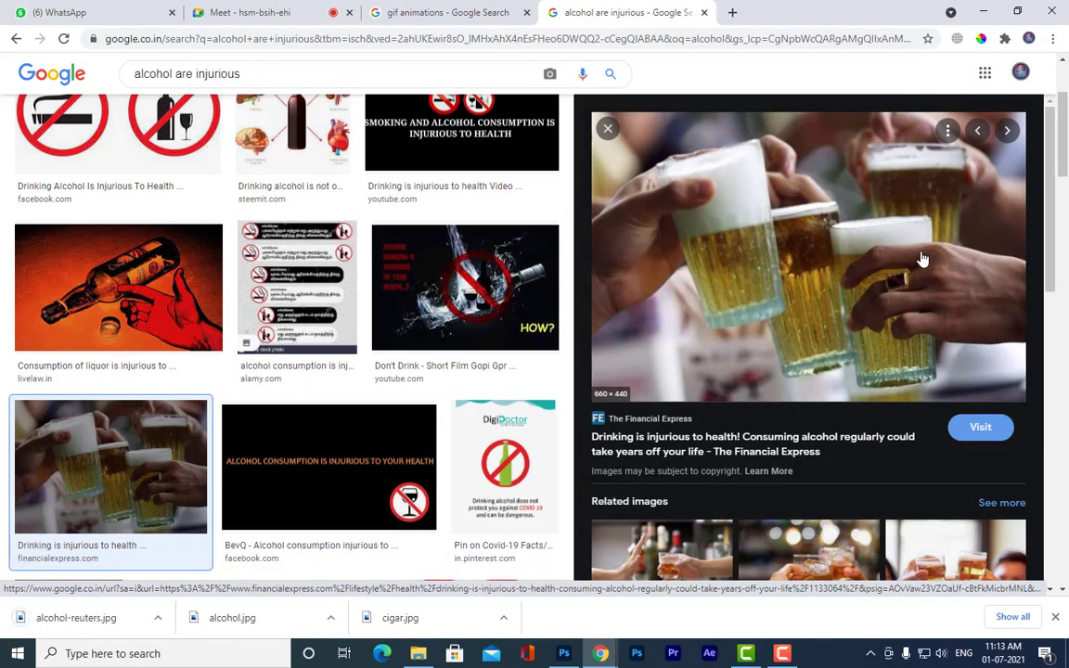
Step: Replace the image search with the query "cigarette smoking"
scroll(922, 259, down, 5)
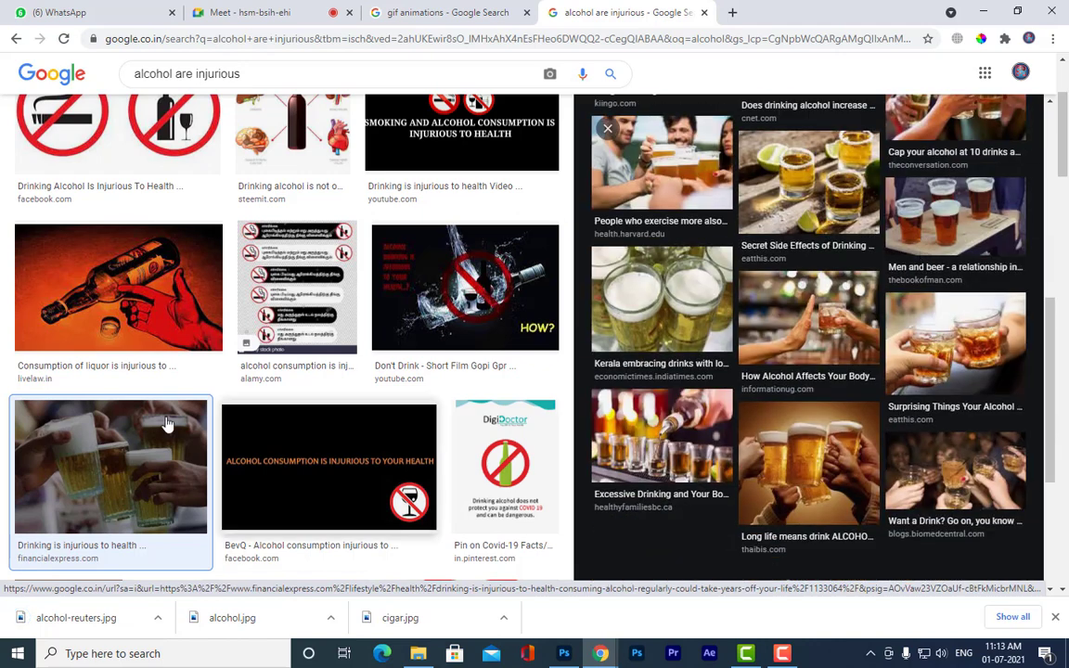
scroll(290, 423, up, 3)
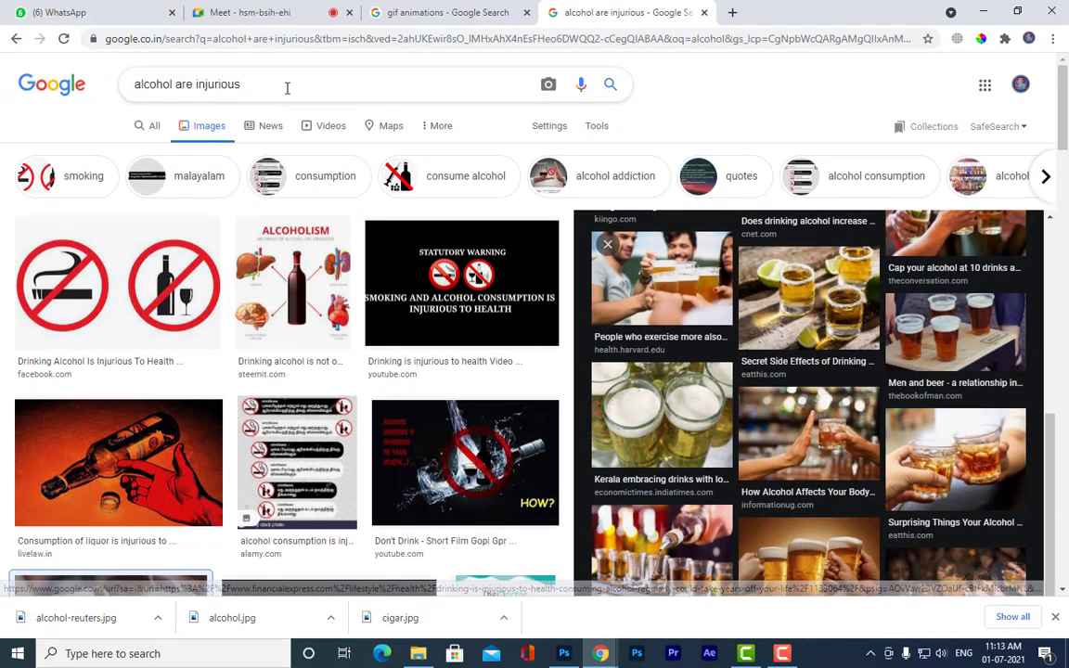
drag(284, 85, 3, 77)
text(cigar)
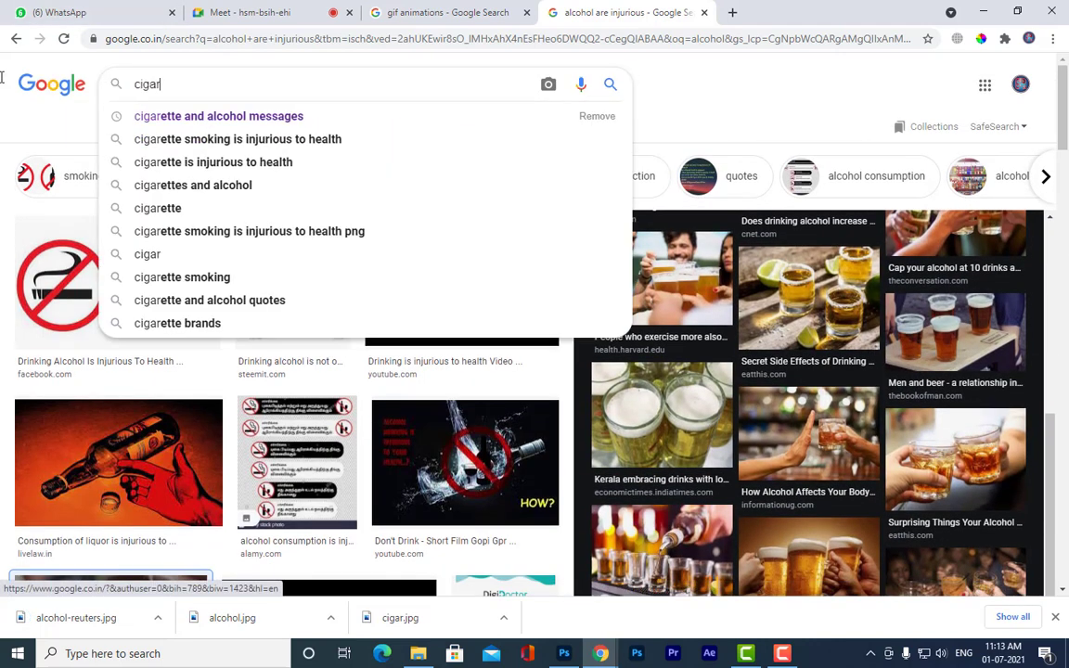
text(ette smoki)
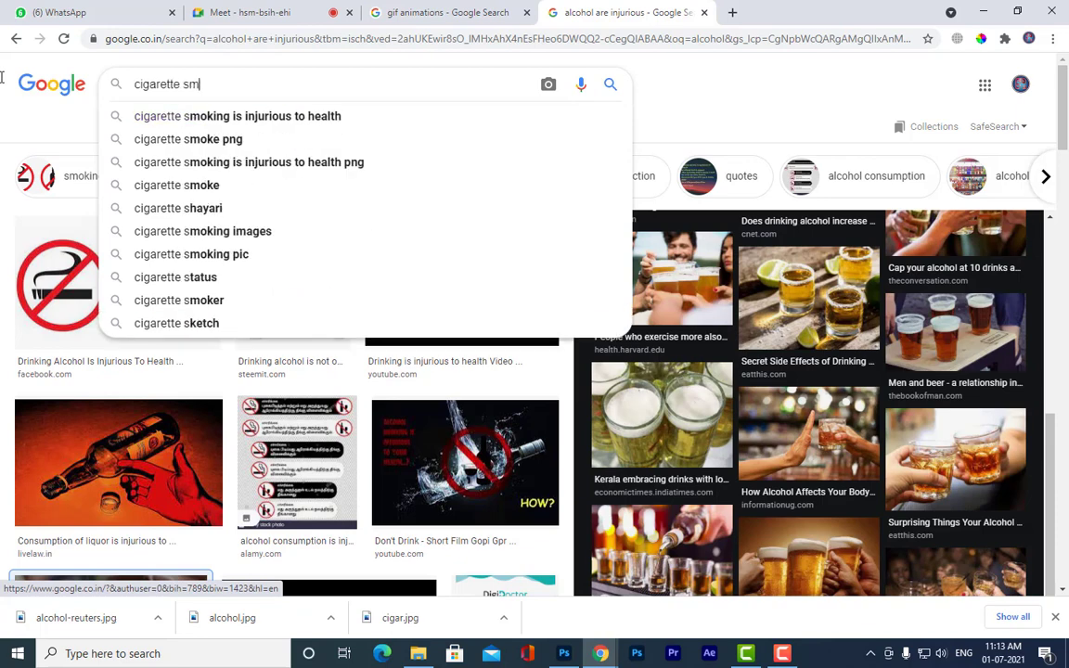
text(ng)
key(Return)
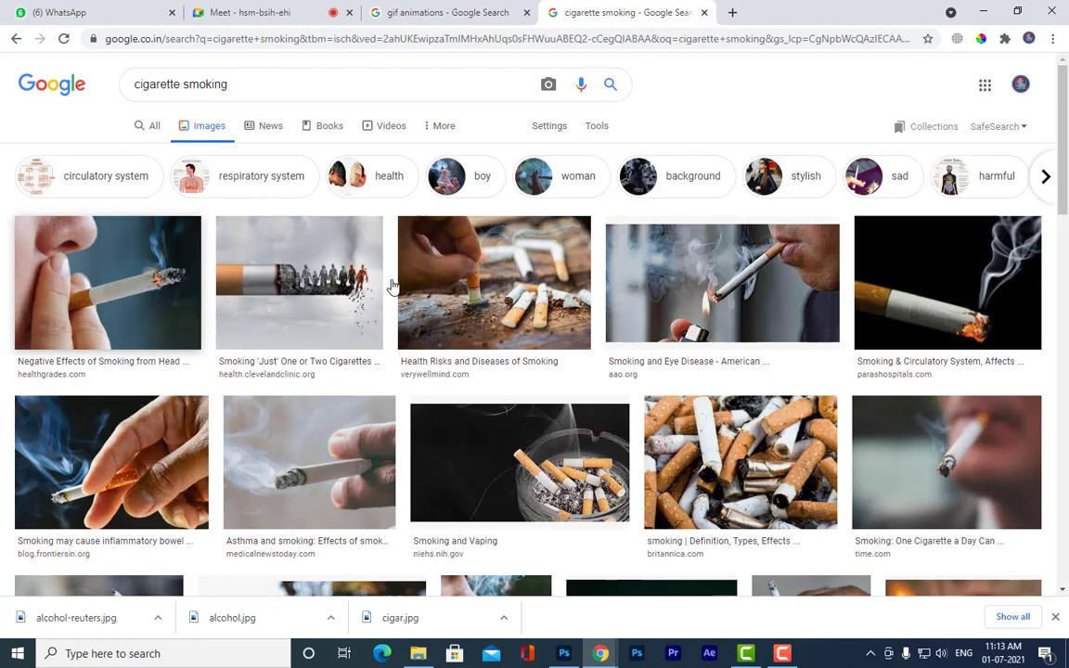
Step: Find the image of a cigarette being lit with a lighter and save it as cigarsmoking in the alcoholcigar folder
scroll(624, 284, down, 3)
scroll(624, 290, up, 2)
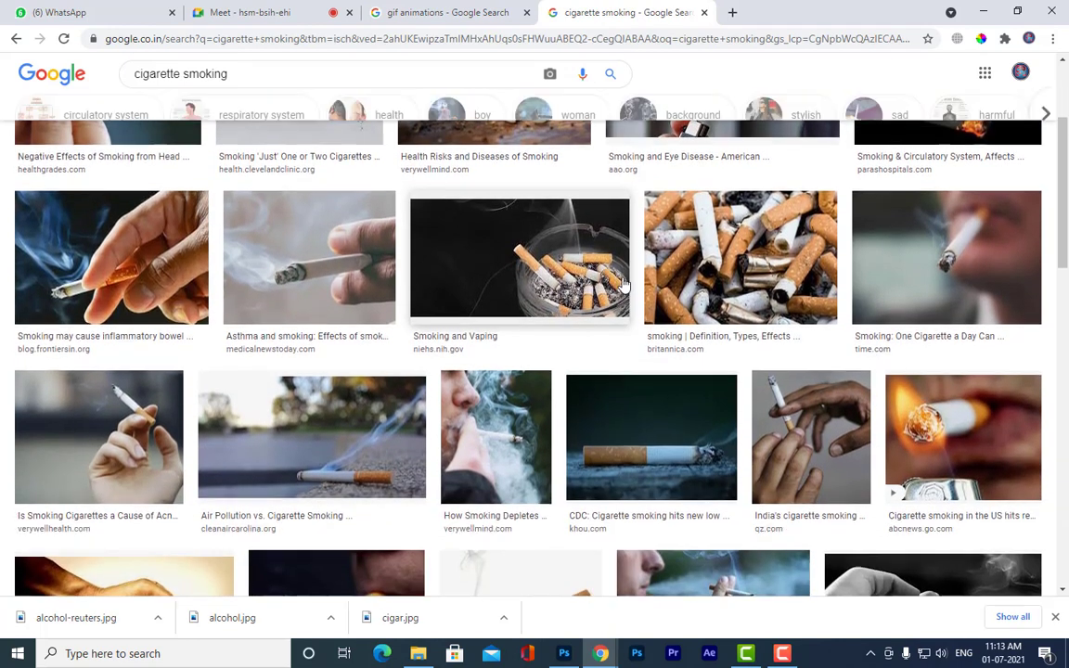
click(496, 556)
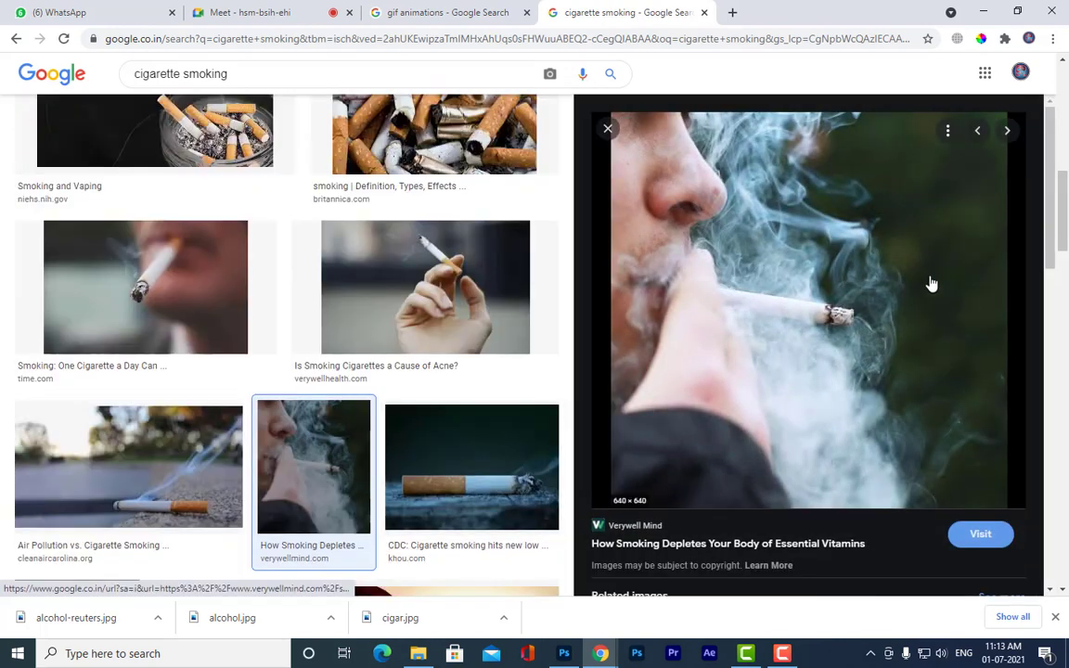
scroll(149, 238, up, 5)
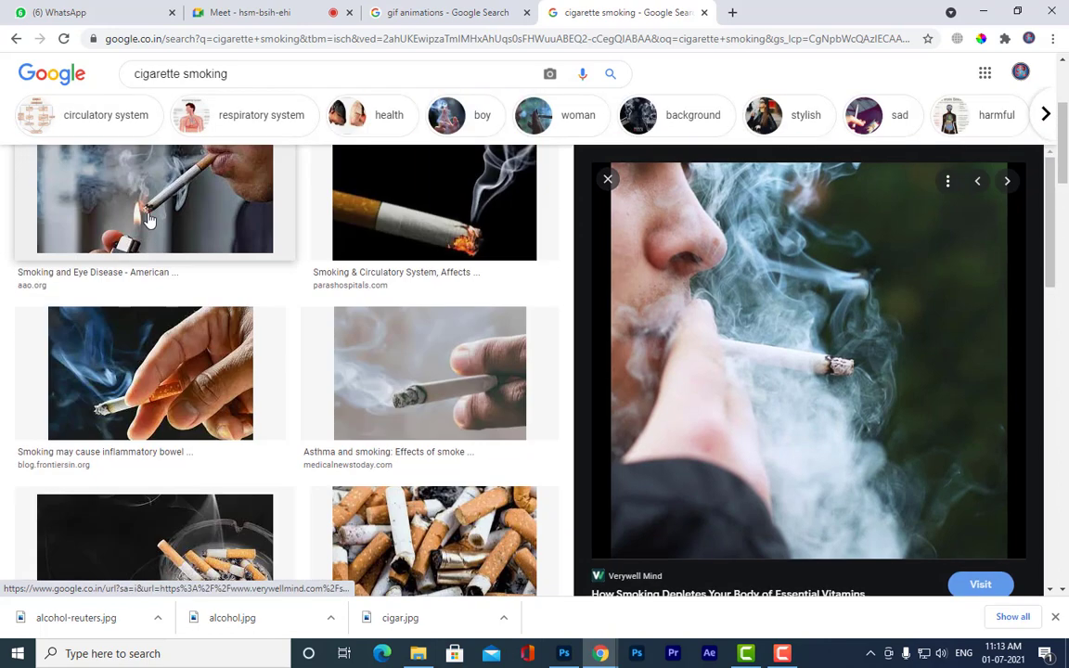
click(148, 219)
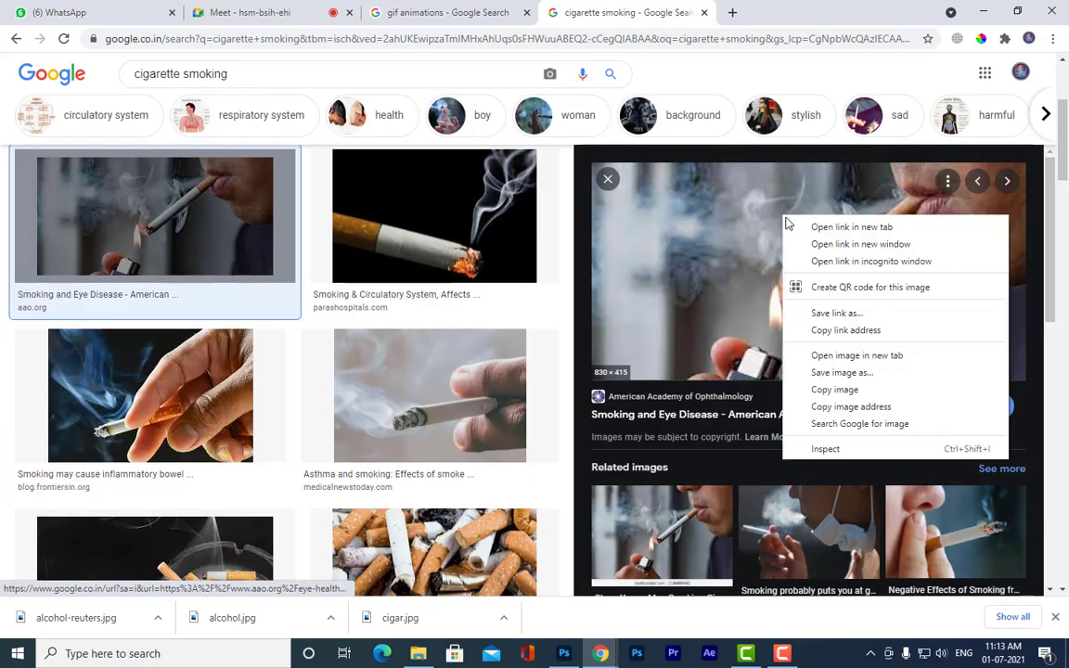
click(842, 373)
click(605, 198)
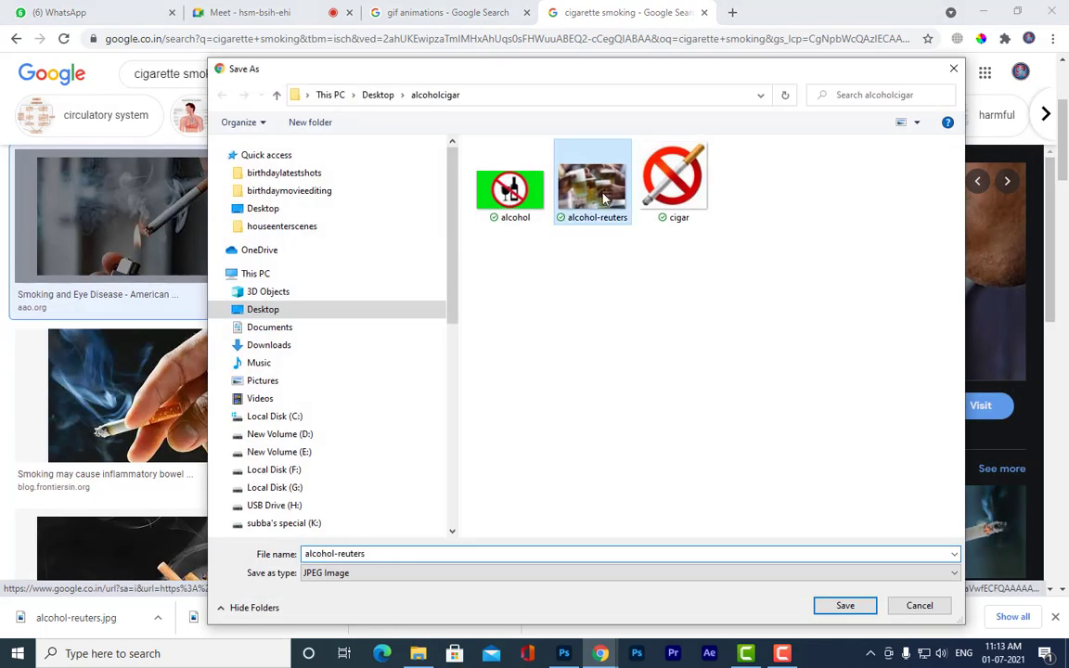
double_click(394, 551)
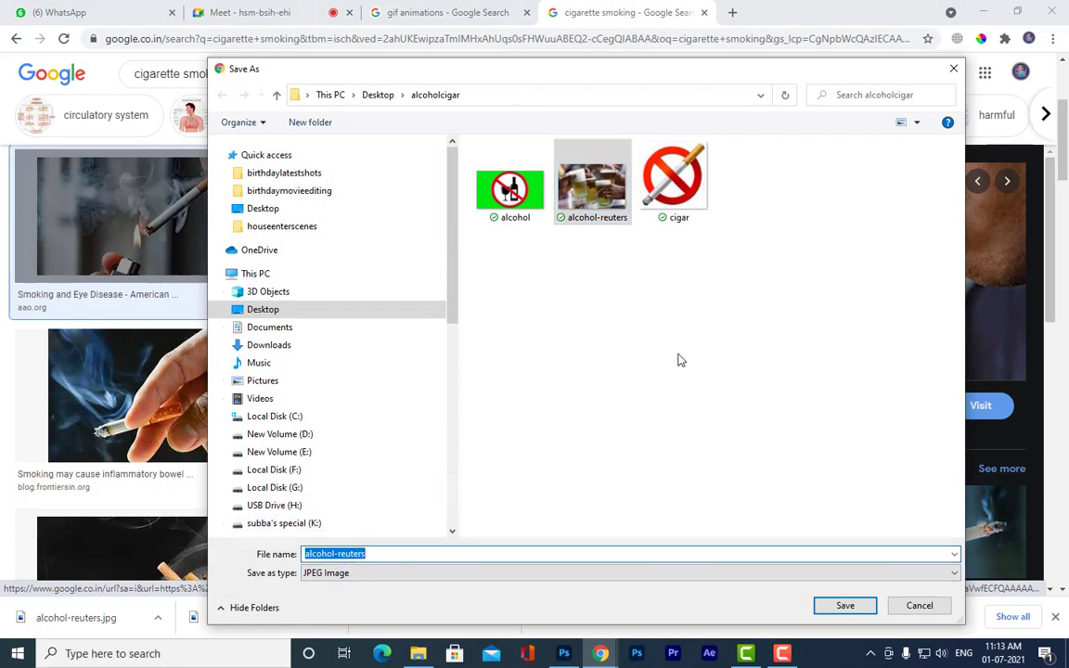
text(cig)
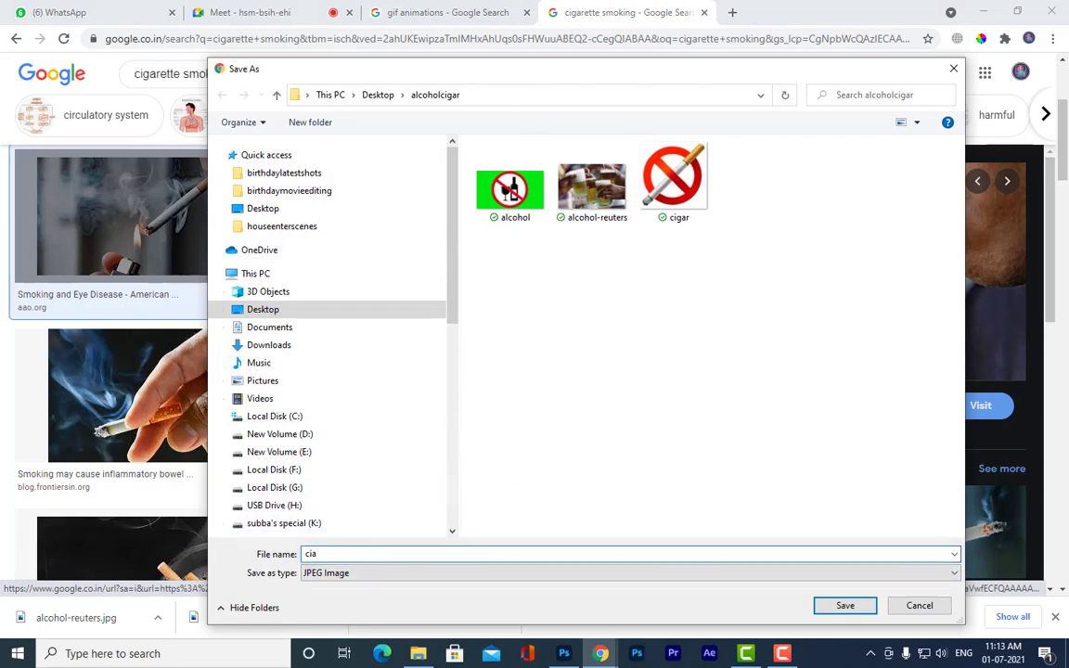
text(arsmoking)
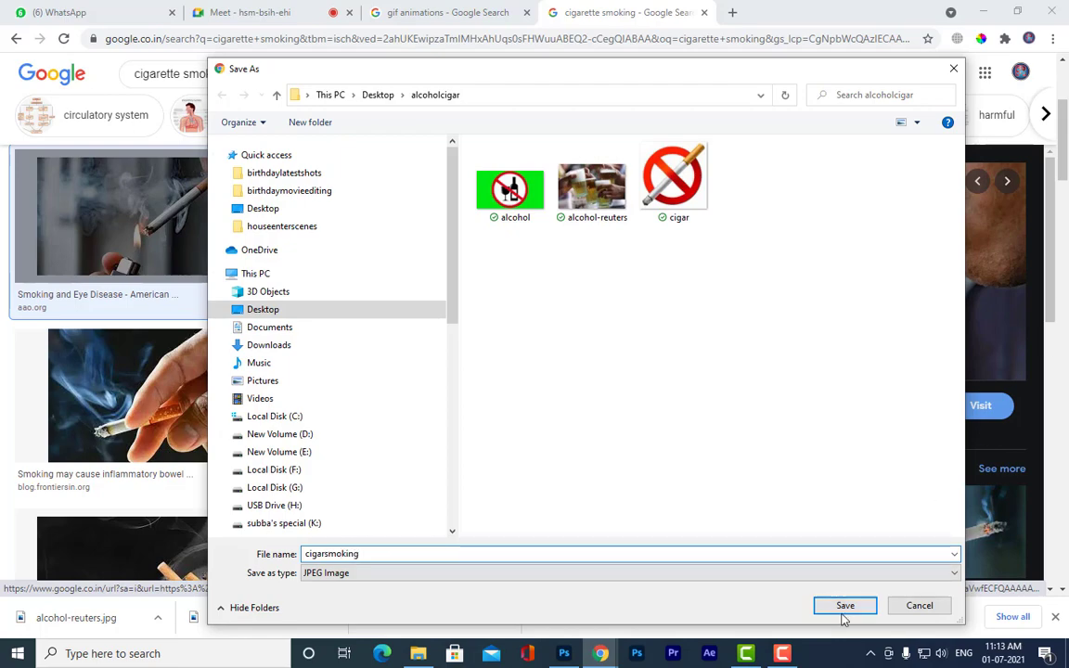
click(842, 608)
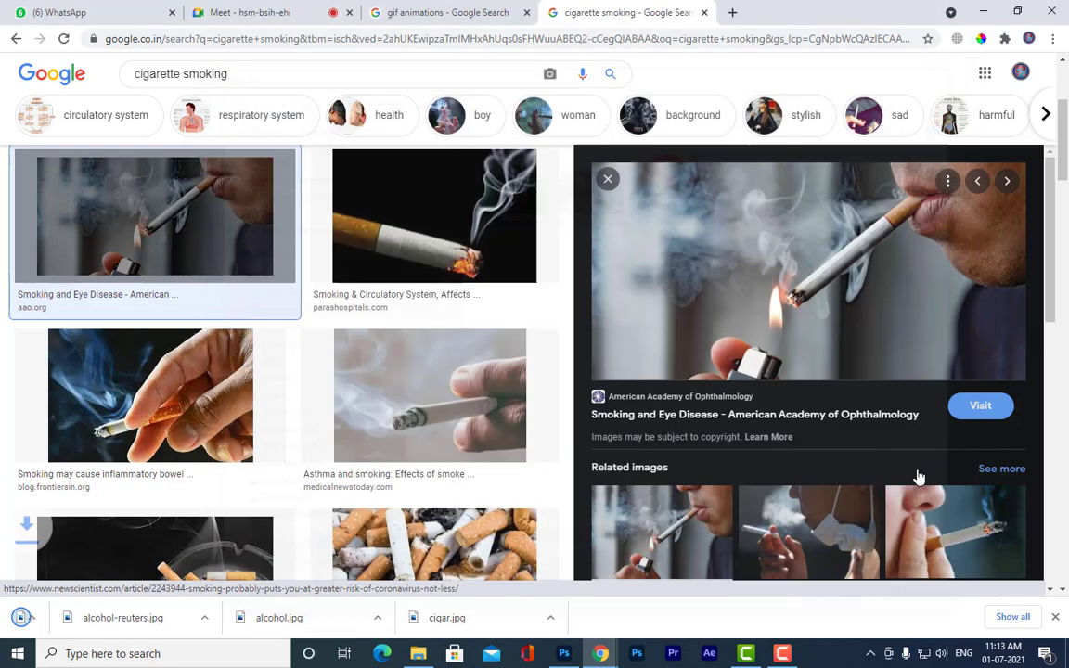
Step: Close the image preview and search for "cigarette and alcohol are injurious health"
click(609, 179)
drag(293, 86, 126, 83)
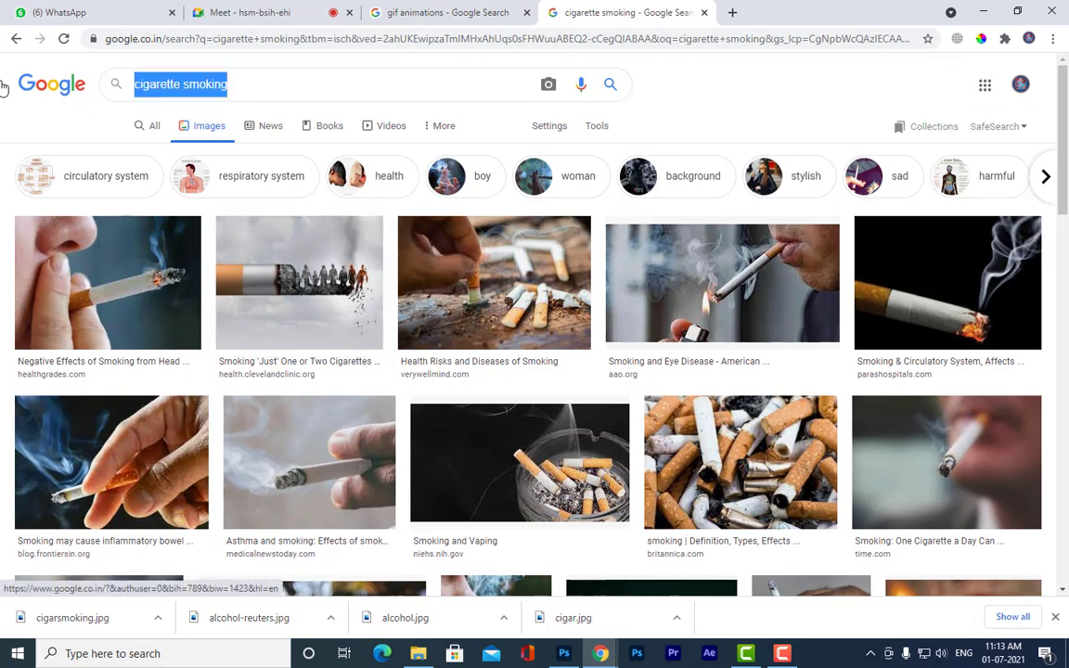
text(cig)
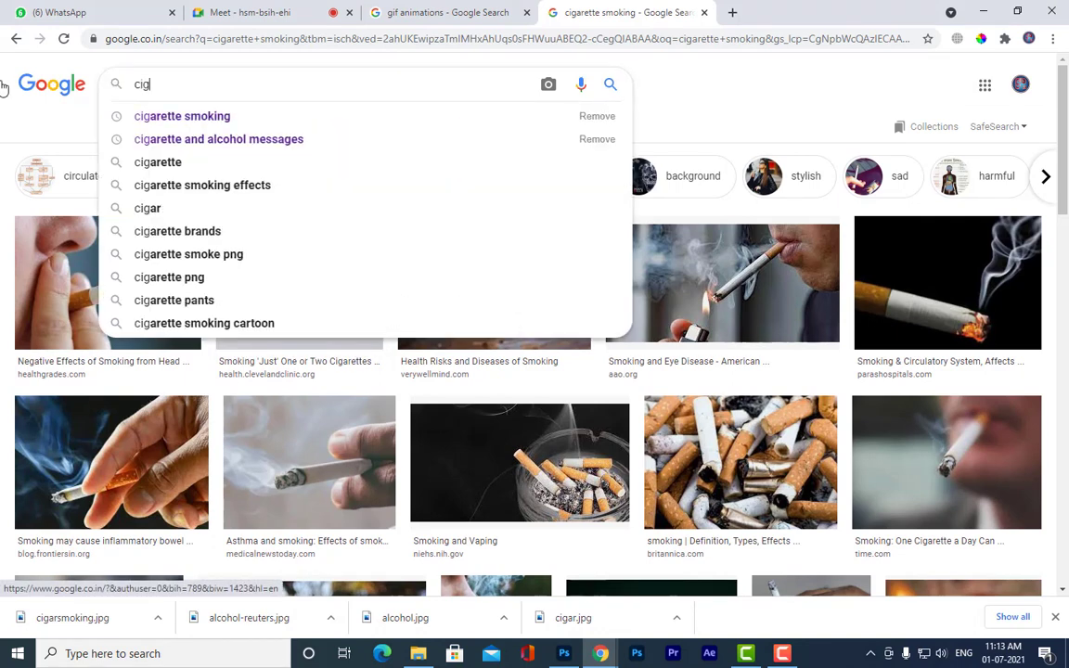
text(arett)
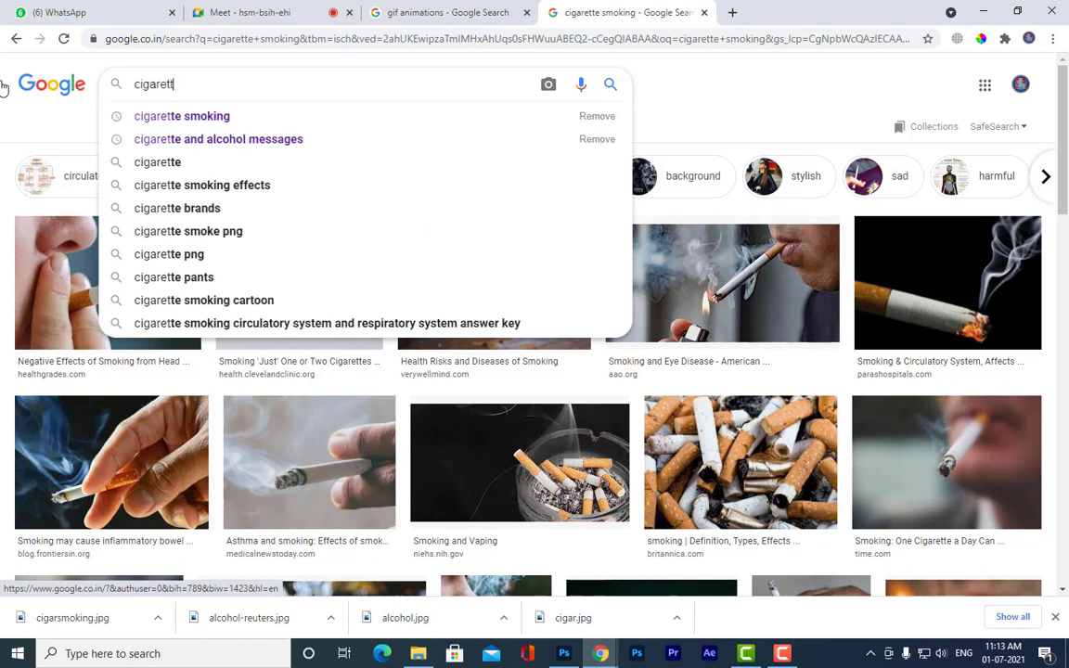
text(e and alco)
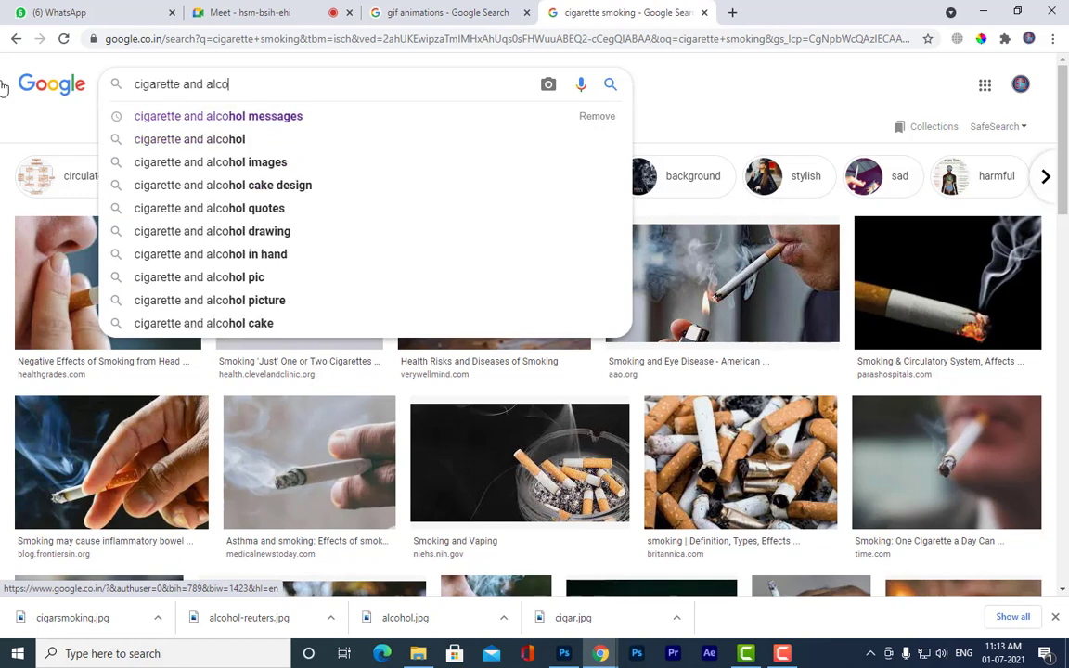
text(hol are injurious health)
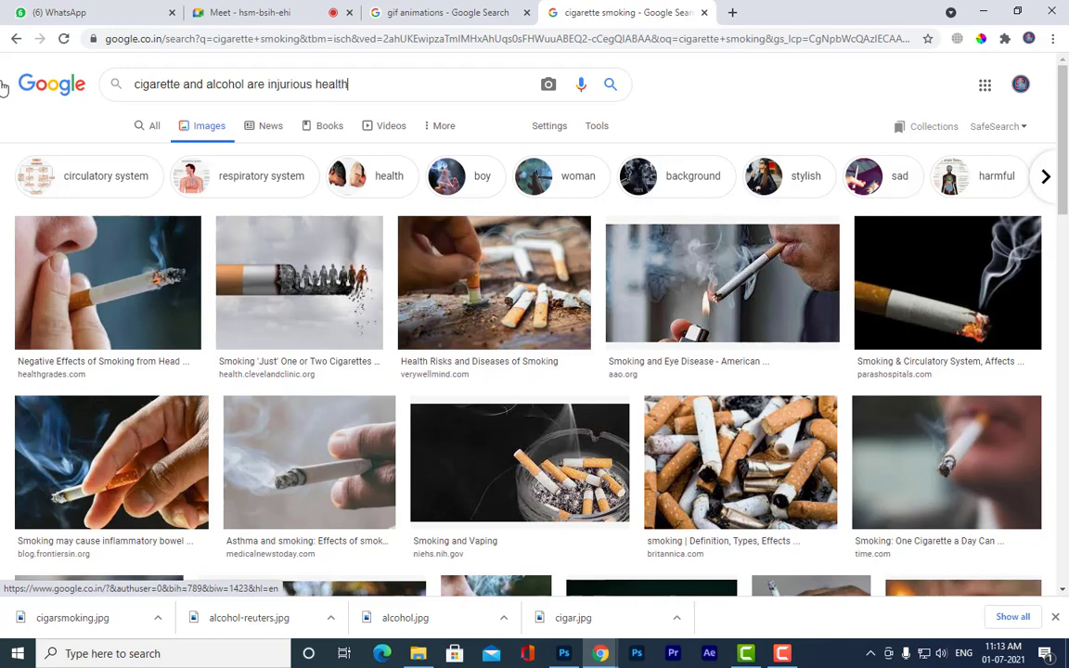
key(Return)
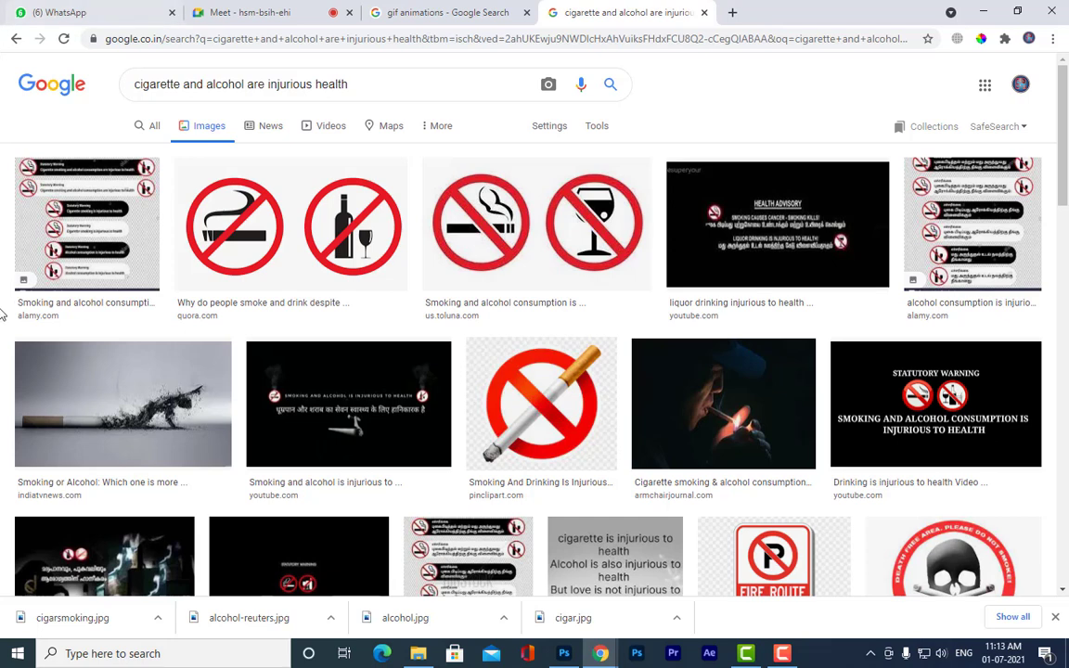
Step: Preview the black health advisory image from YouTube and look through the other smoking and alcohol warning results
click(800, 240)
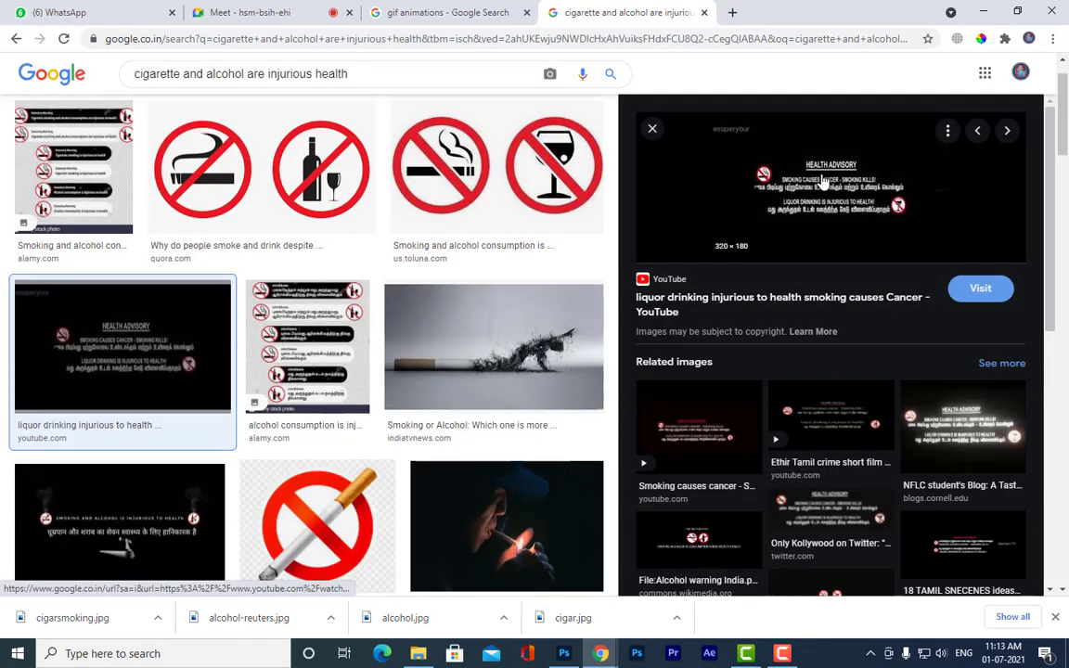
scroll(399, 442, down, 5)
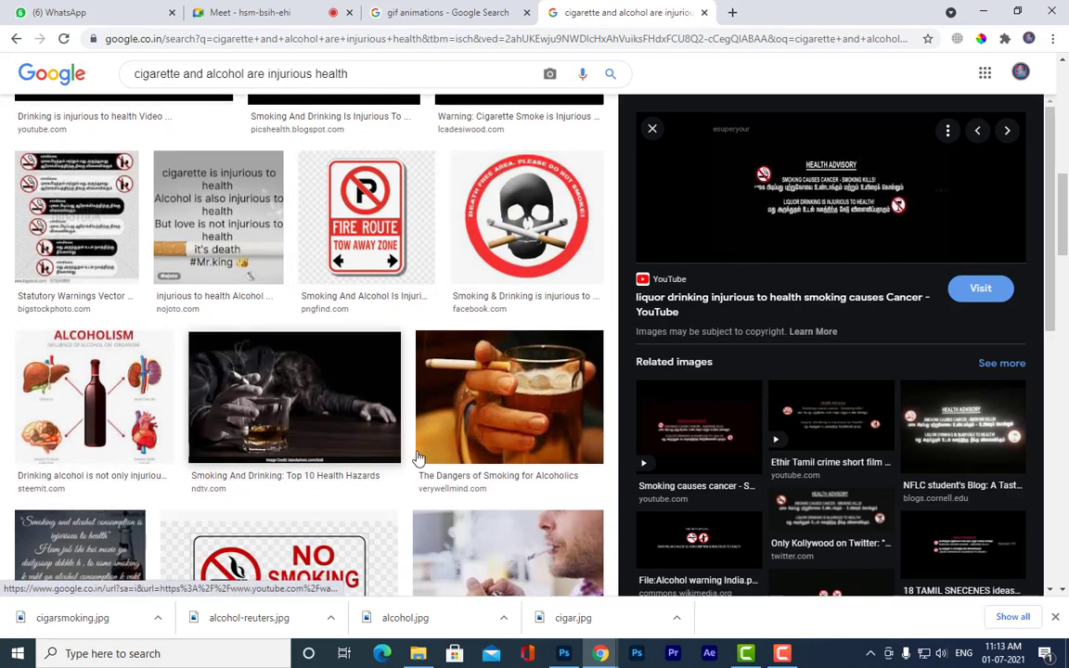
scroll(869, 232, up, 3)
scroll(869, 232, up, 5)
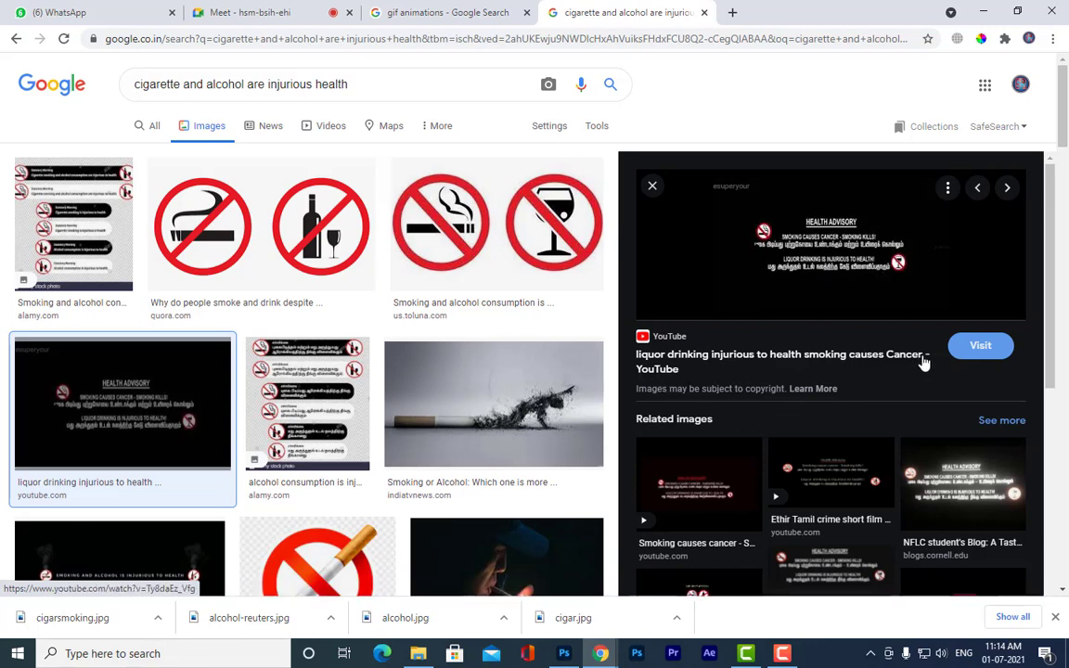
drag(924, 364, 895, 220)
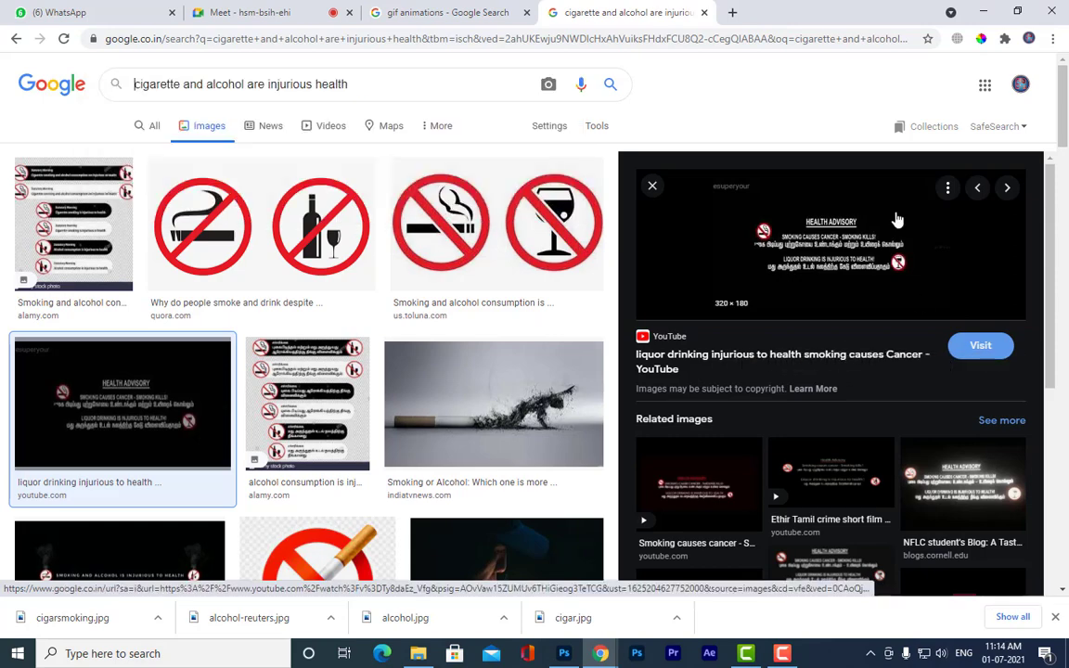
Step: Switch to Photoshop, create a landscape A4 document at 300 ppi in RGB with a white background, and float its window
click(565, 654)
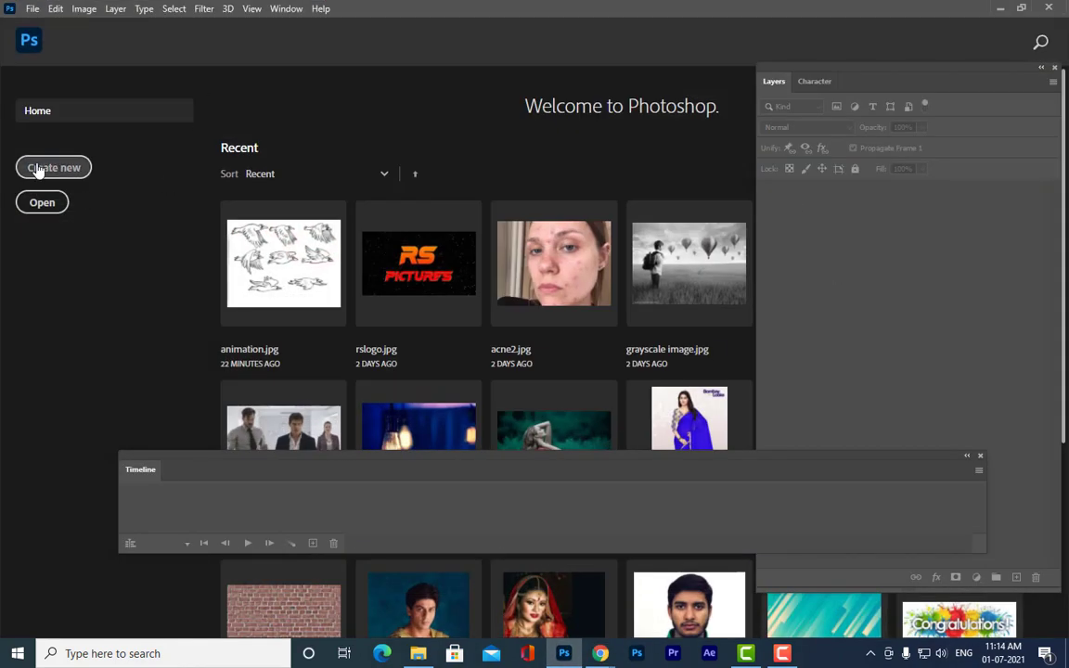
click(61, 167)
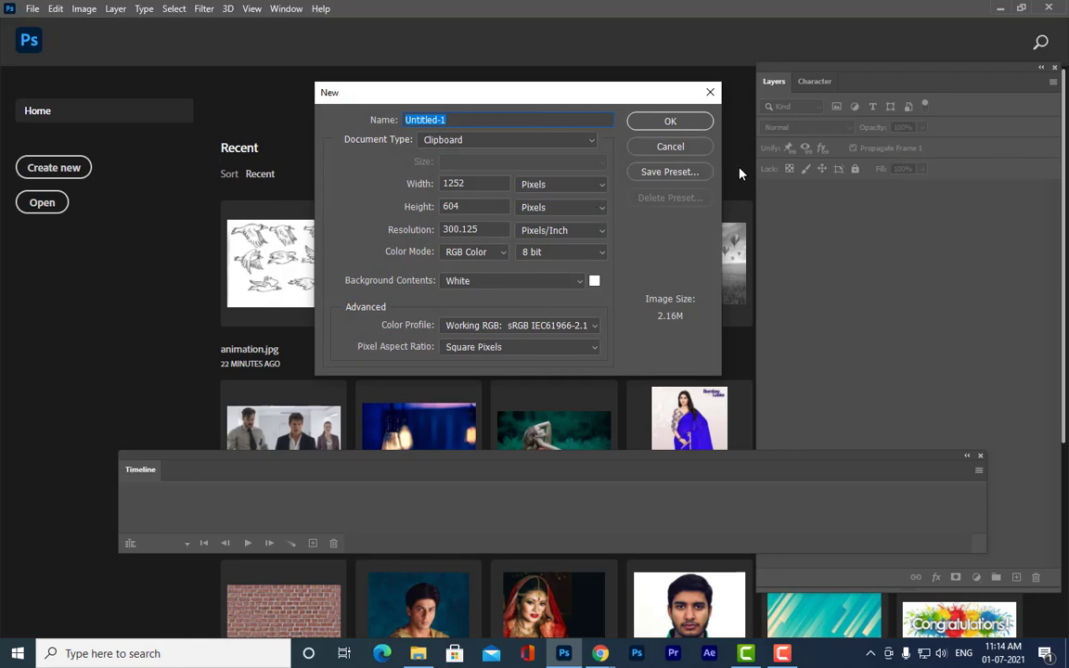
key(Escape)
click(33, 8)
click(44, 24)
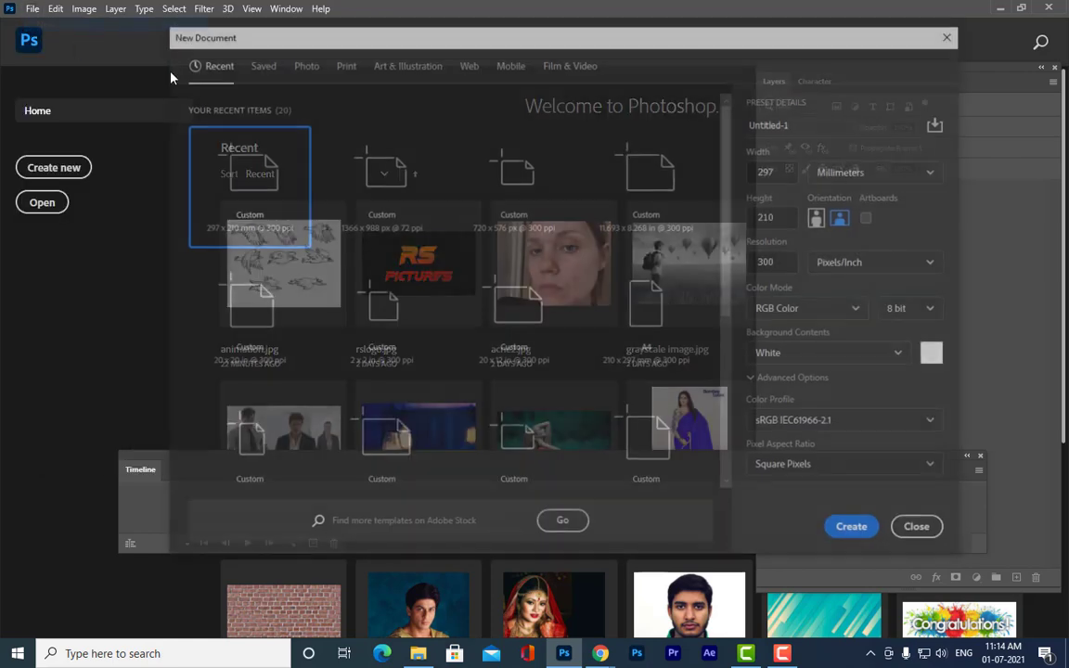
click(348, 172)
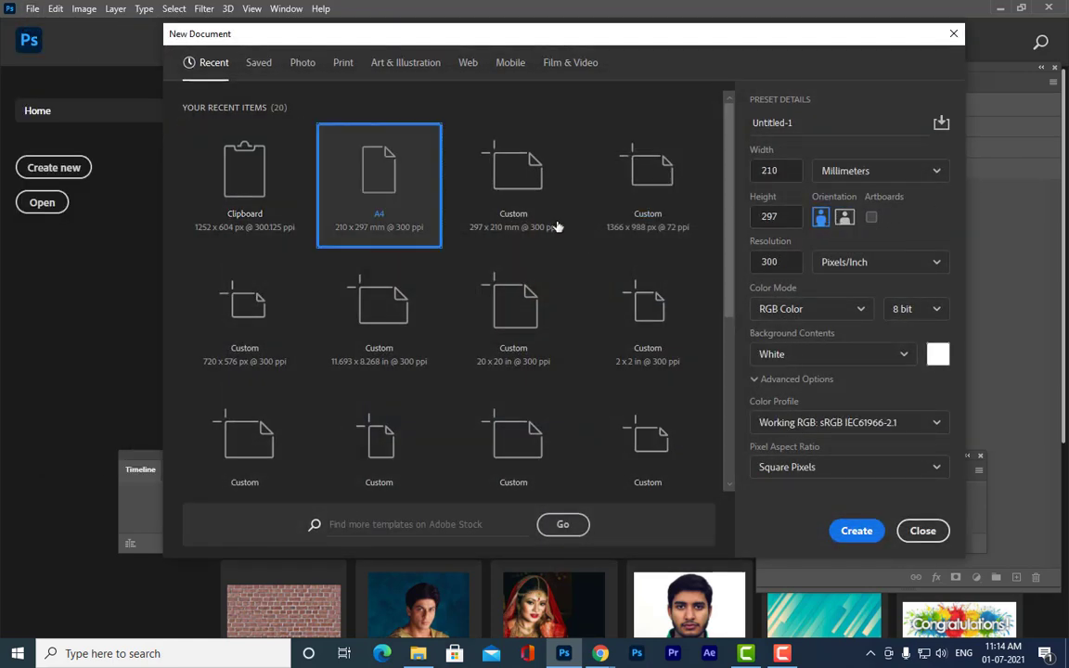
click(844, 217)
click(858, 530)
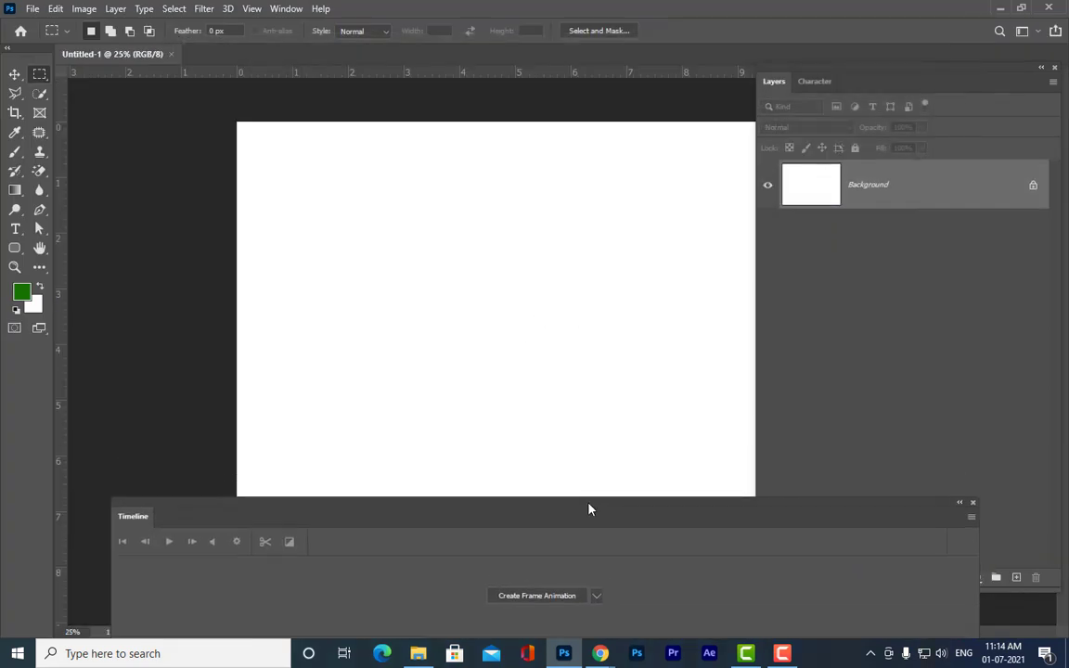
drag(154, 48, 212, 57)
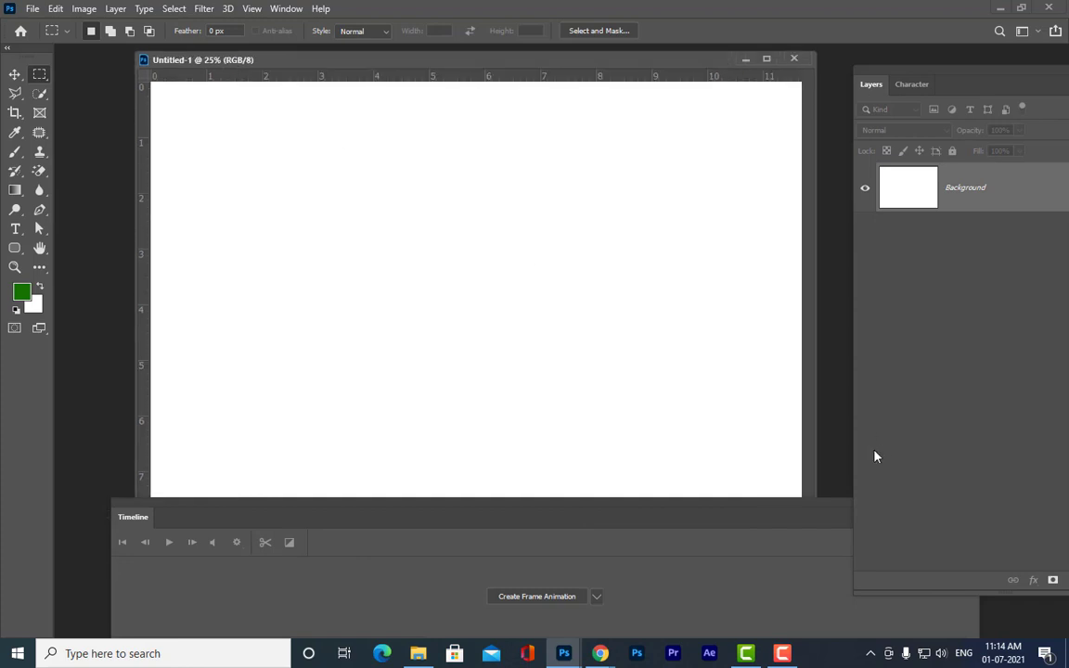
Step: Start a horizontal text layer on the canvas in Arial Black at 60 pt and clear its placeholder text
click(15, 229)
drag(399, 61, 377, 85)
click(365, 313)
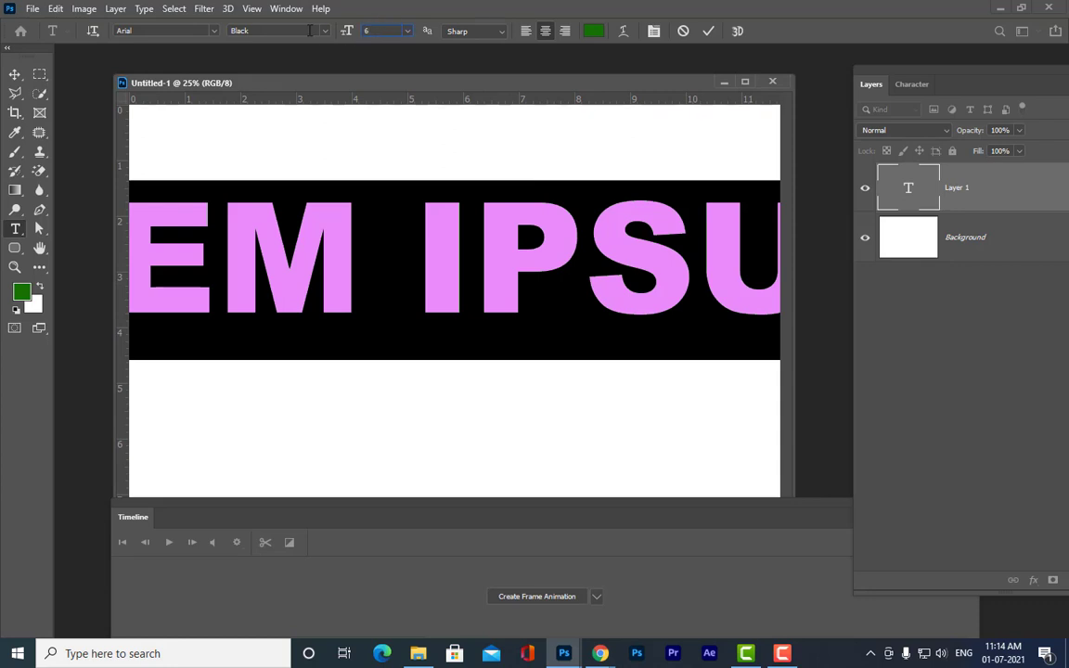
text(60)
key(Return)
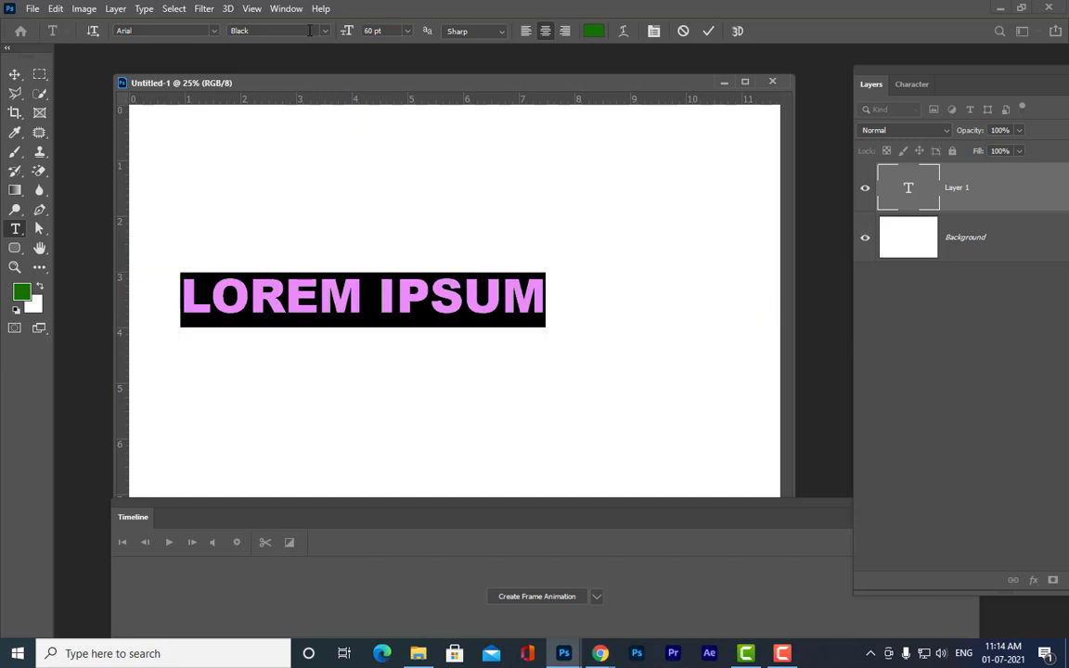
key(BackSpace)
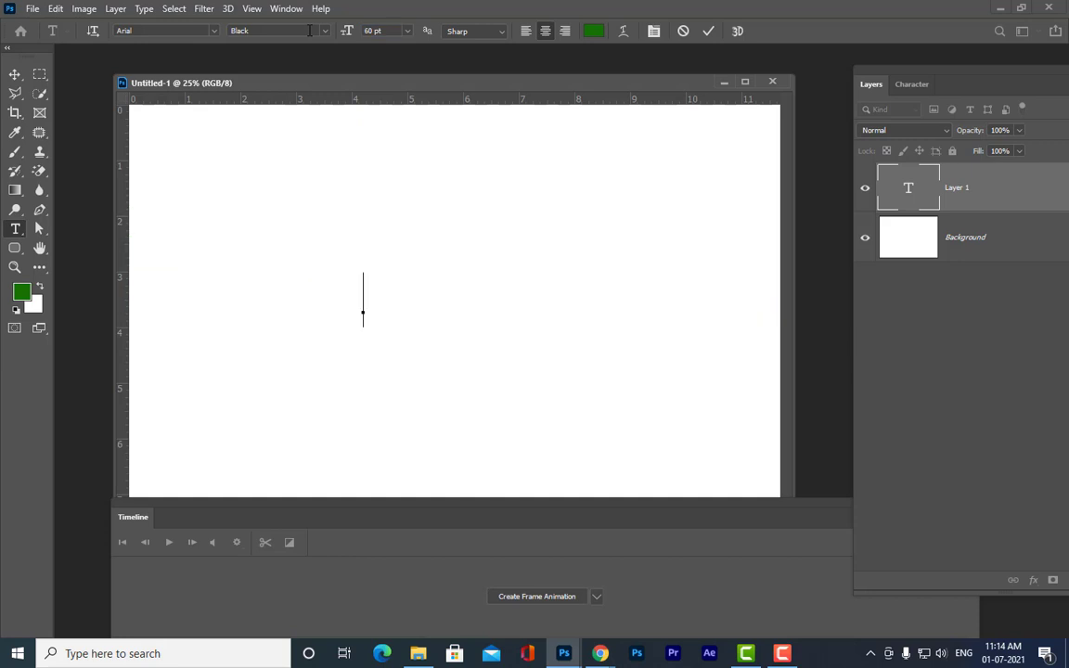
text(ALCO)
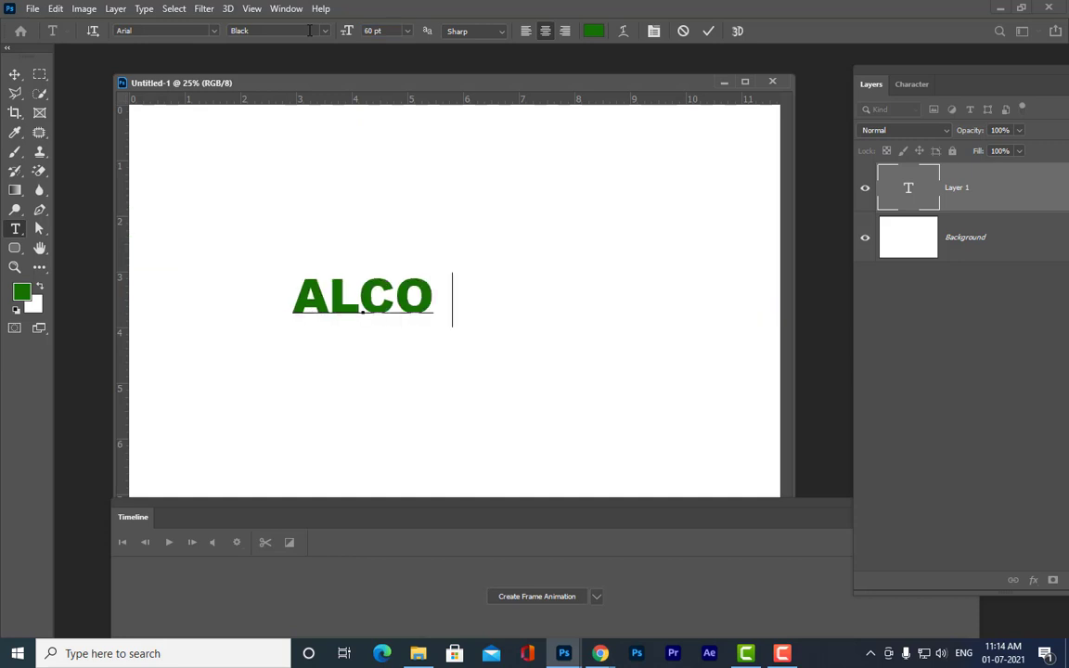
text(HOL AND )
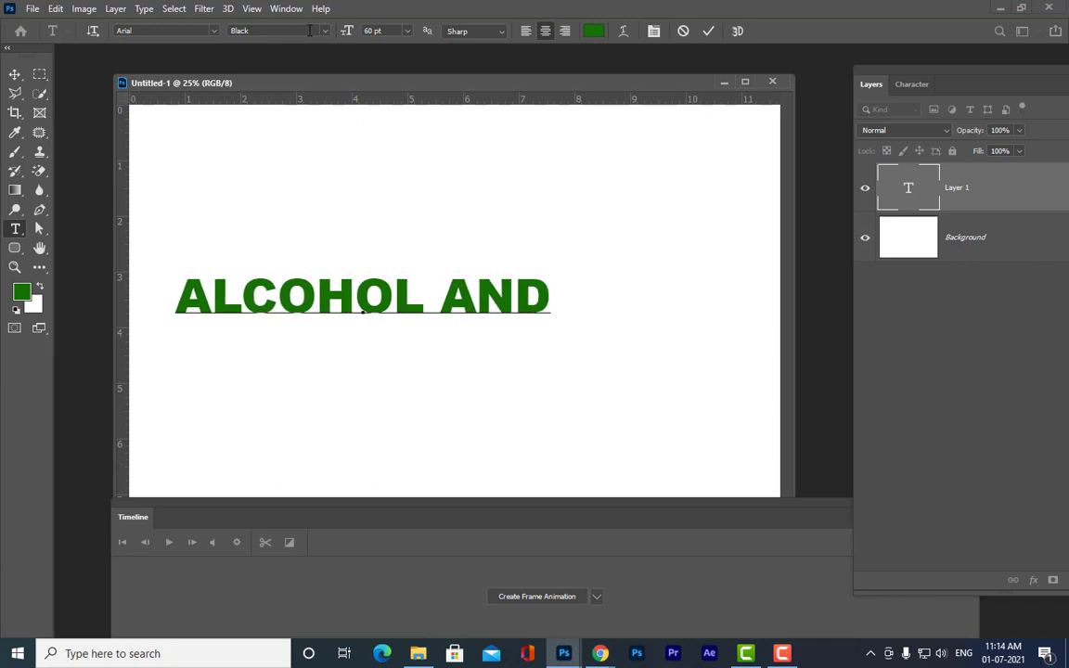
text(CIG)
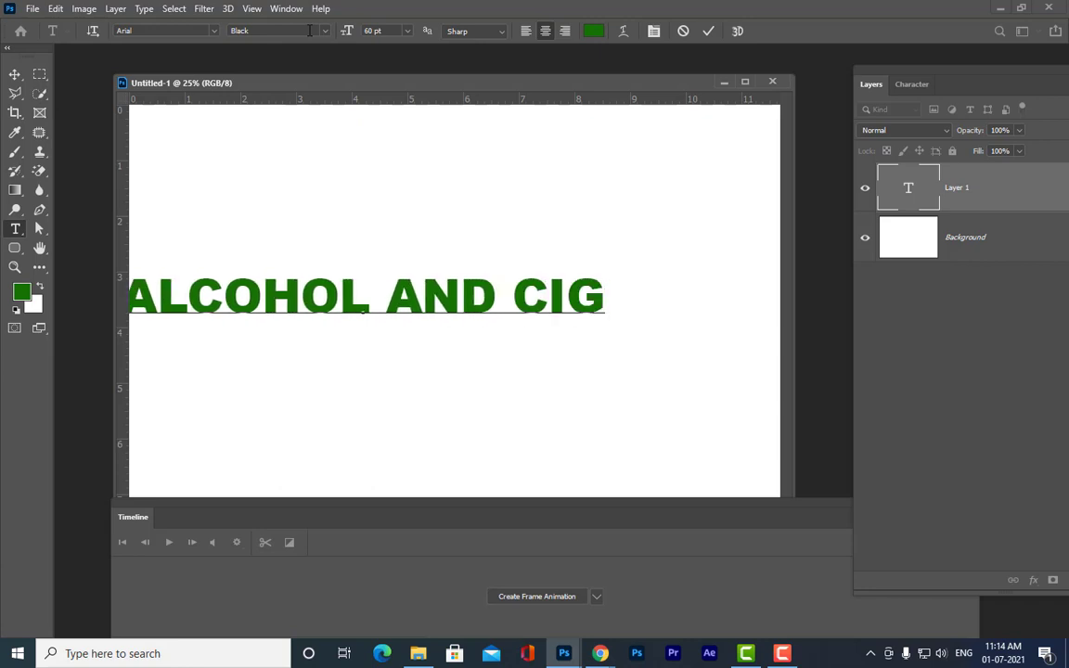
key(BackSpace)
key(BackSpace)
key(BackSpace)
key(BackSpace)
key(BackSpace)
key(BackSpace)
key(BackSpace)
key(BackSpace)
key(BackSpace)
key(BackSpace)
key(BackSpace)
key(BackSpace)
key(BackSpace)
key(BackSpace)
key(BackSpace)
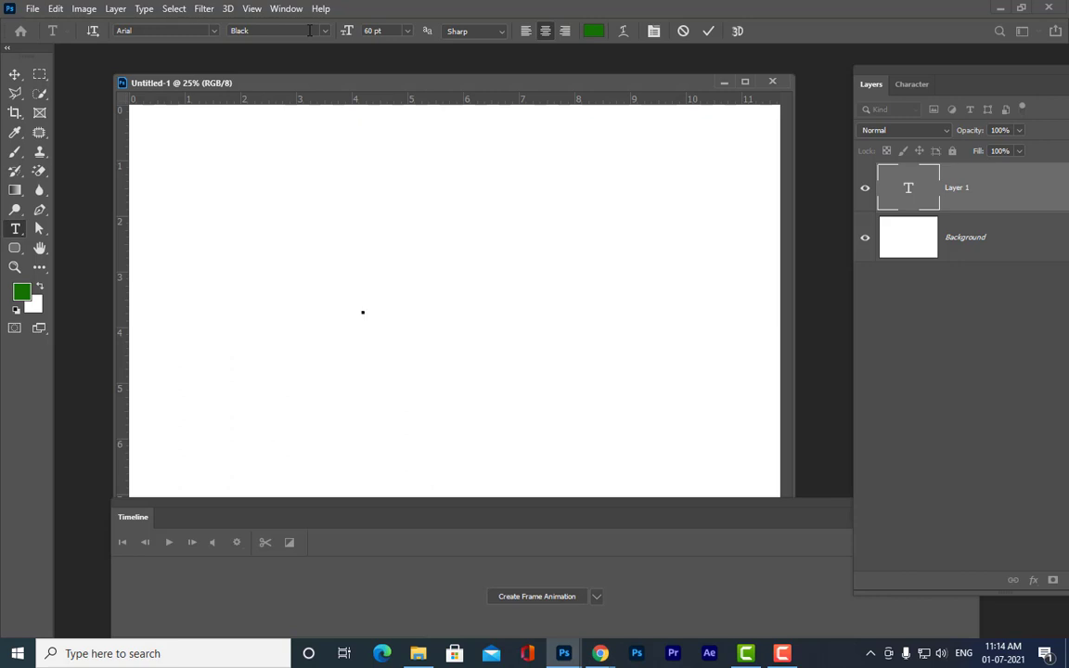
Step: Enter the warning "CIGARETTE SMOKING" with "CAUSES CANCER" on a second line in the text layer
text(CIGAR)
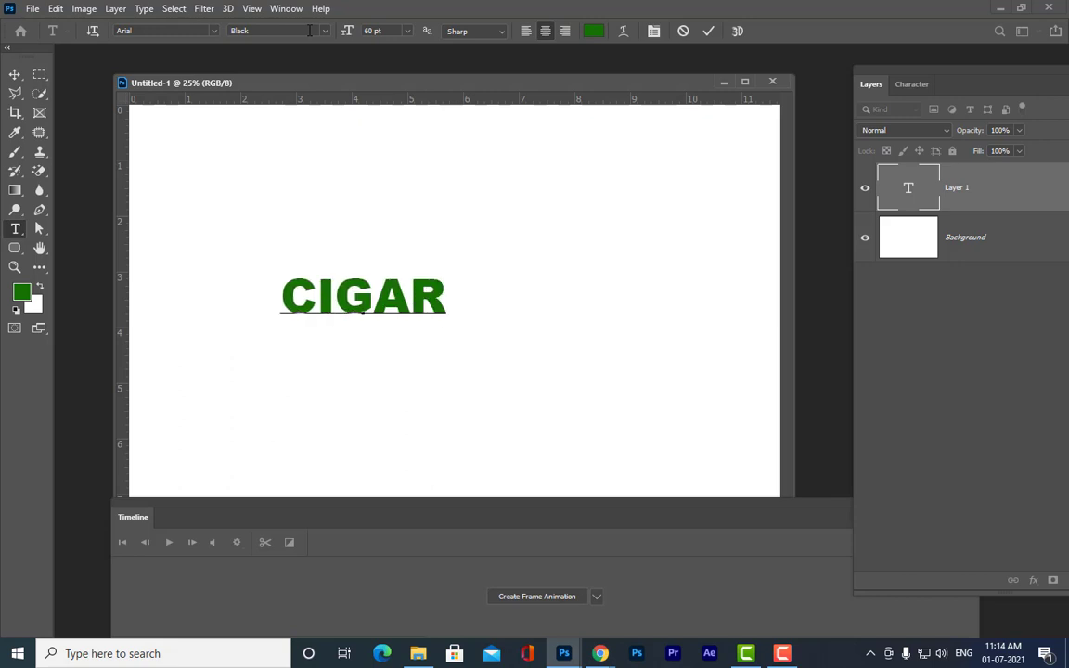
text(ETTE)
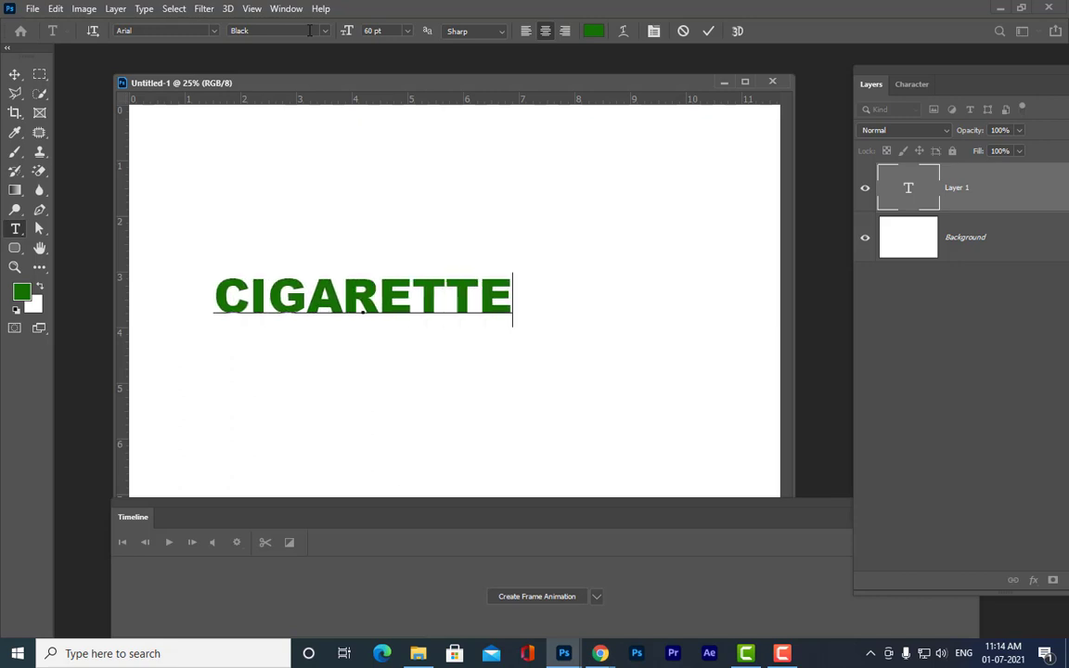
text( SMK)
key(BackSpace)
text(OKING)
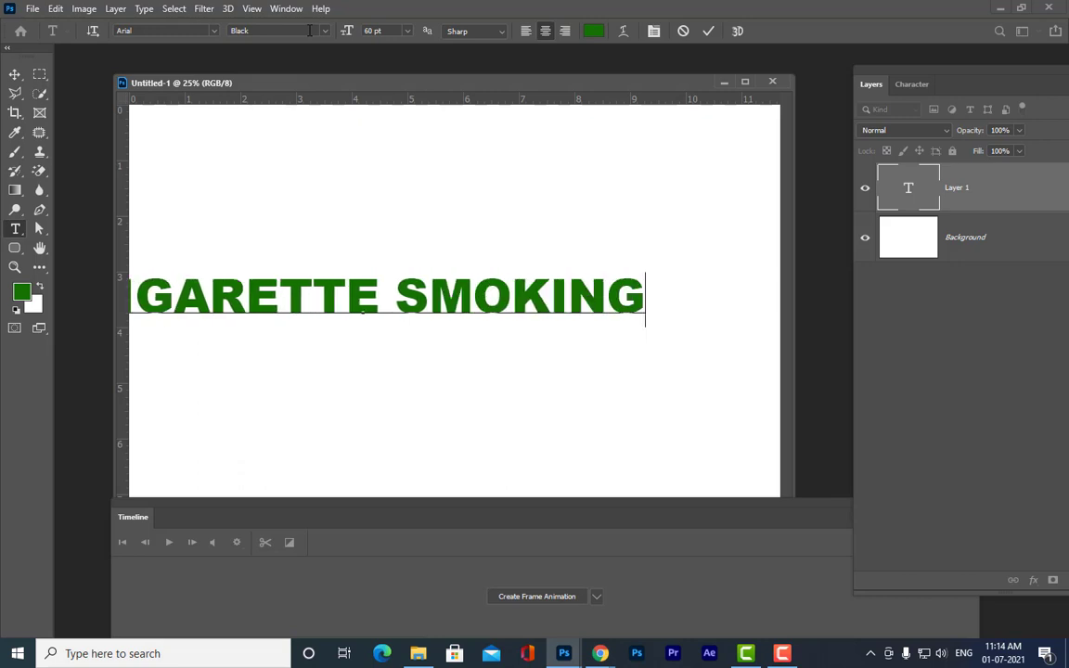
key(Return)
text(CAUSE)
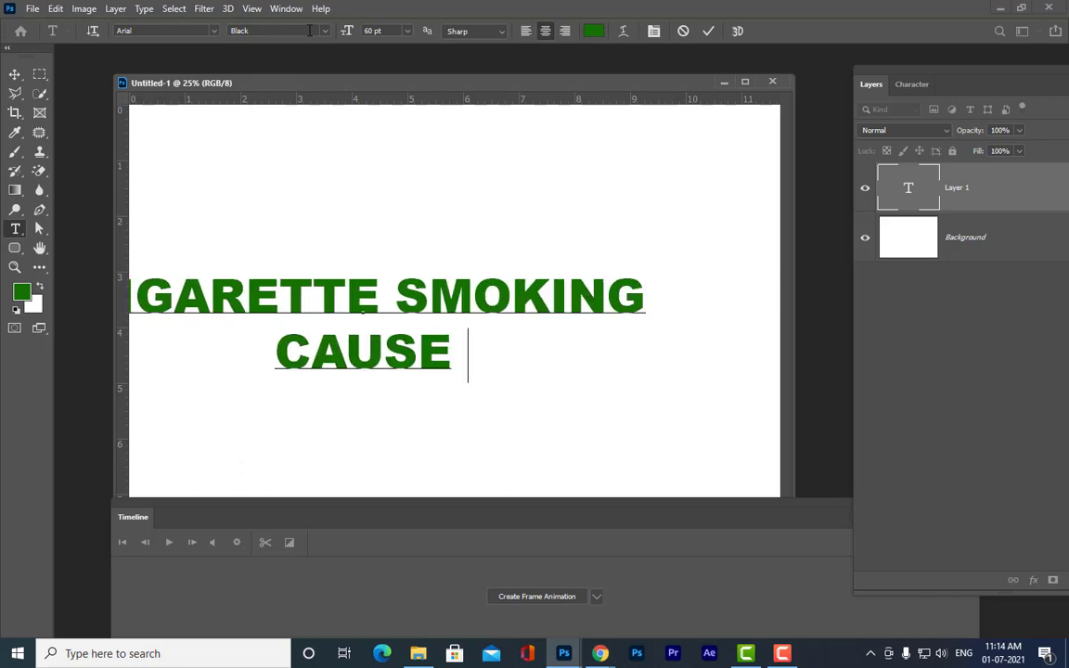
text(S CANCER)
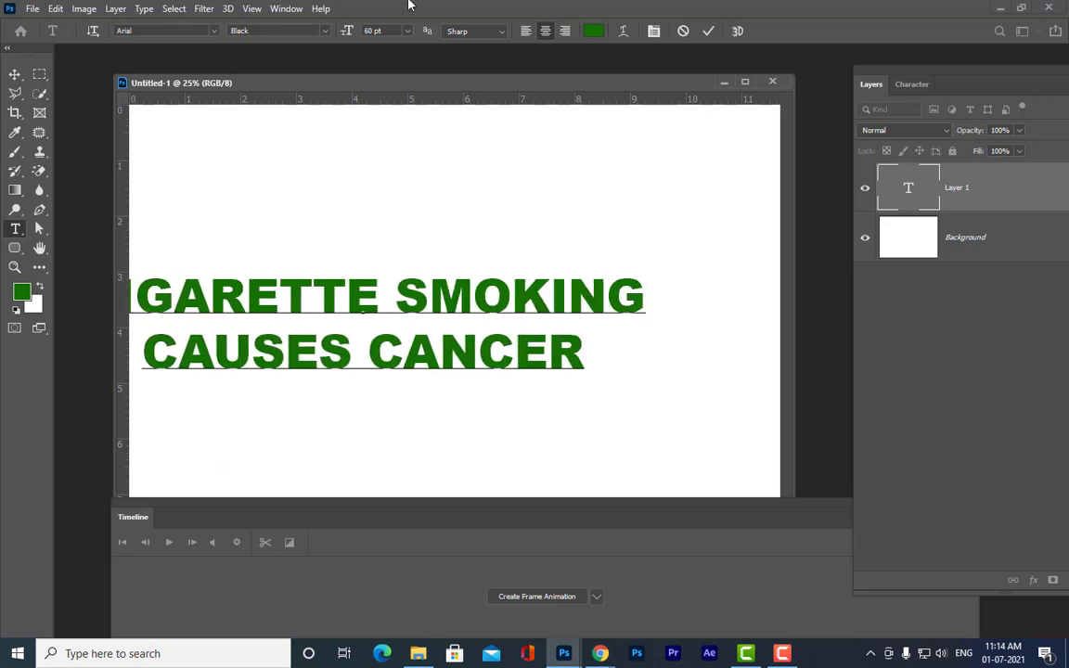
Step: Move the cigarette warning text to the middle of the page width and hide its layer
click(16, 74)
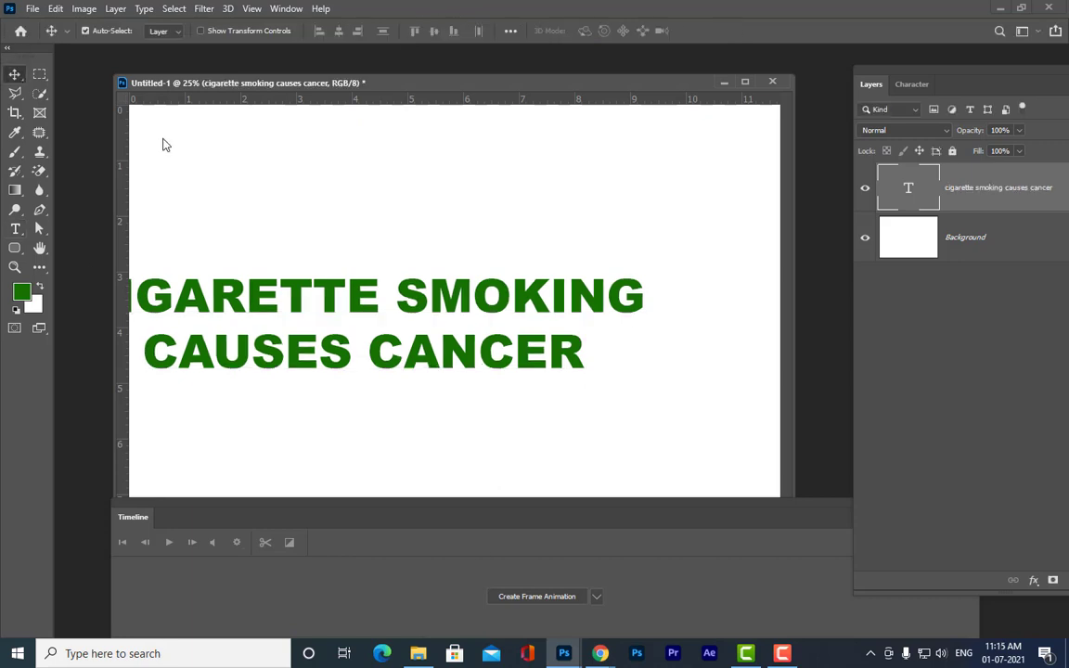
drag(390, 275, 528, 302)
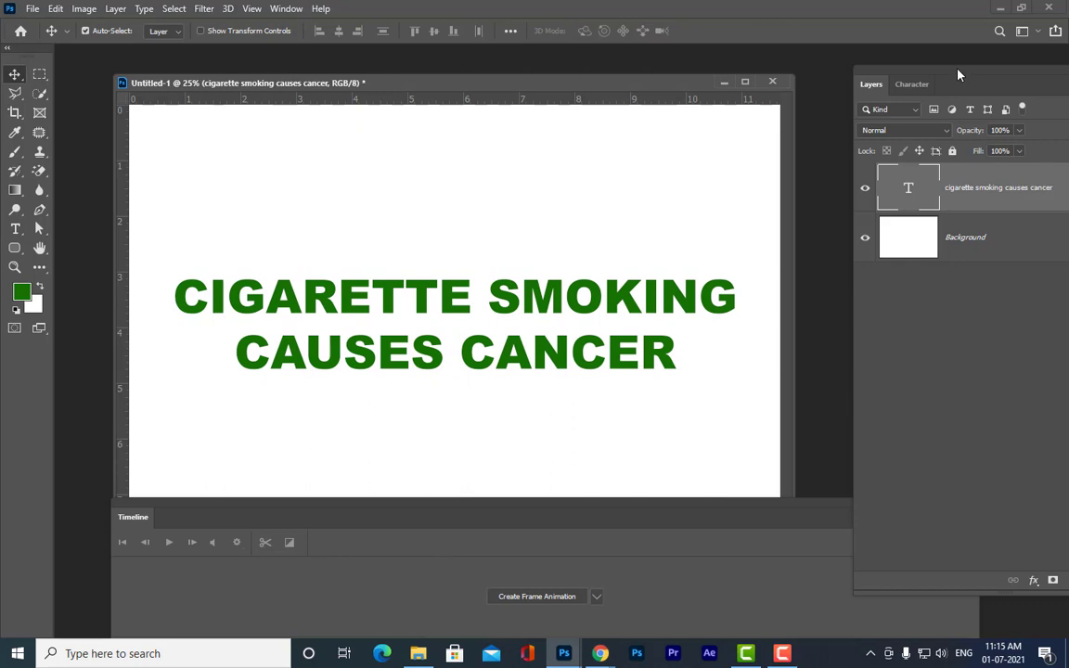
drag(959, 74, 903, 68)
click(809, 186)
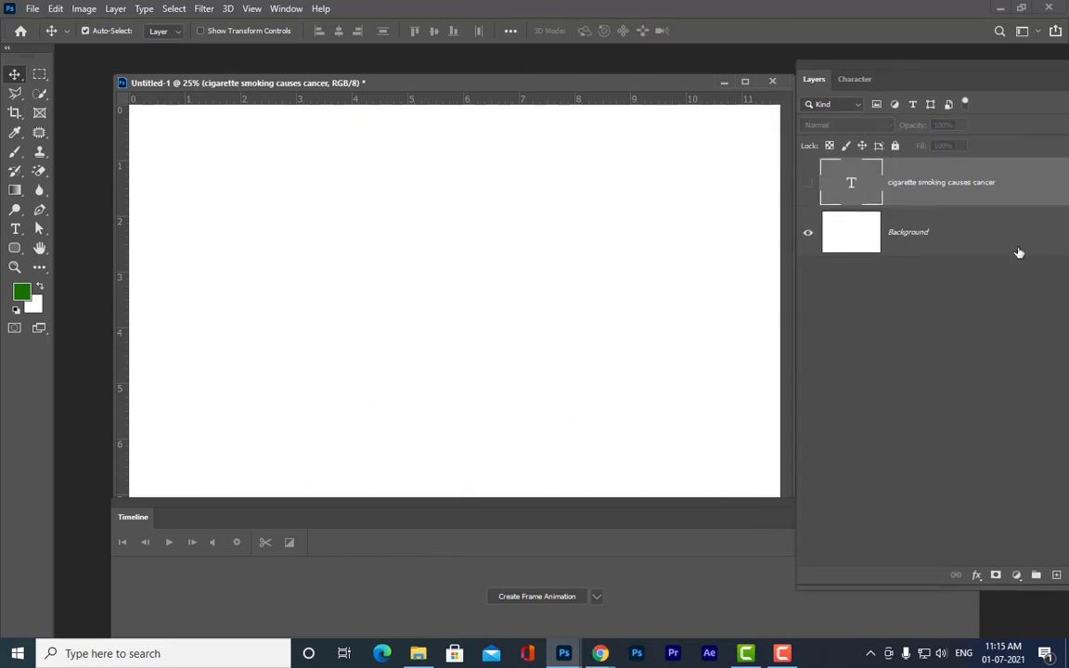
Step: Add a second text layer reading "ALCOHOL IS INJURIOUS" and "TO HEALTH" on two lines, centred across the page
click(15, 228)
click(372, 315)
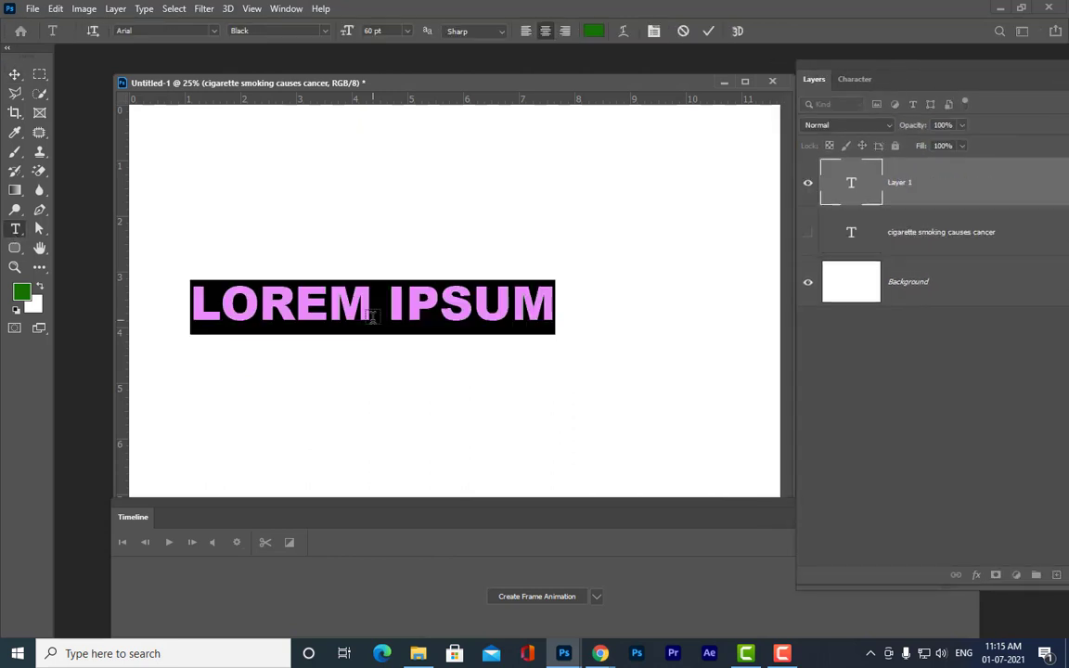
text(ALCOHO)
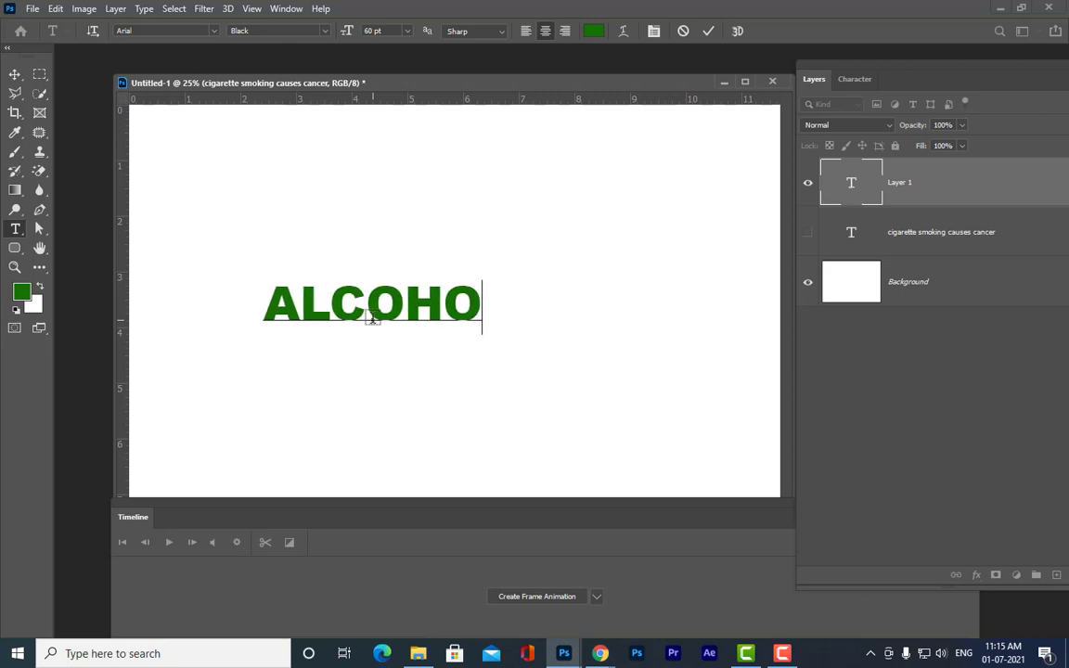
text(L I S INJURIOU)
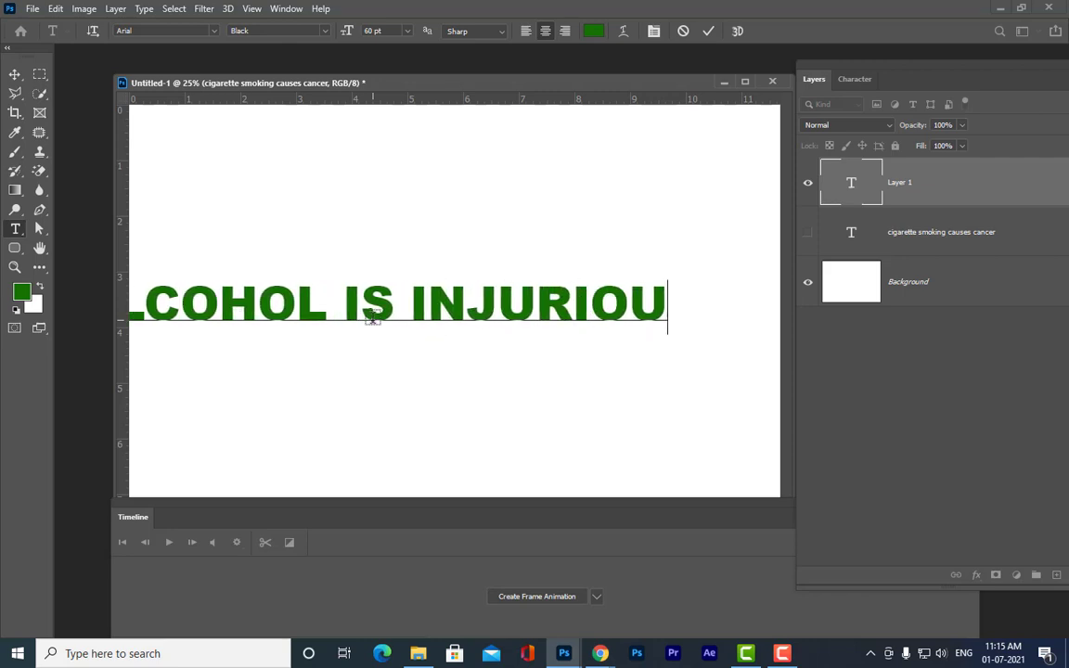
text(STO HEALTH)
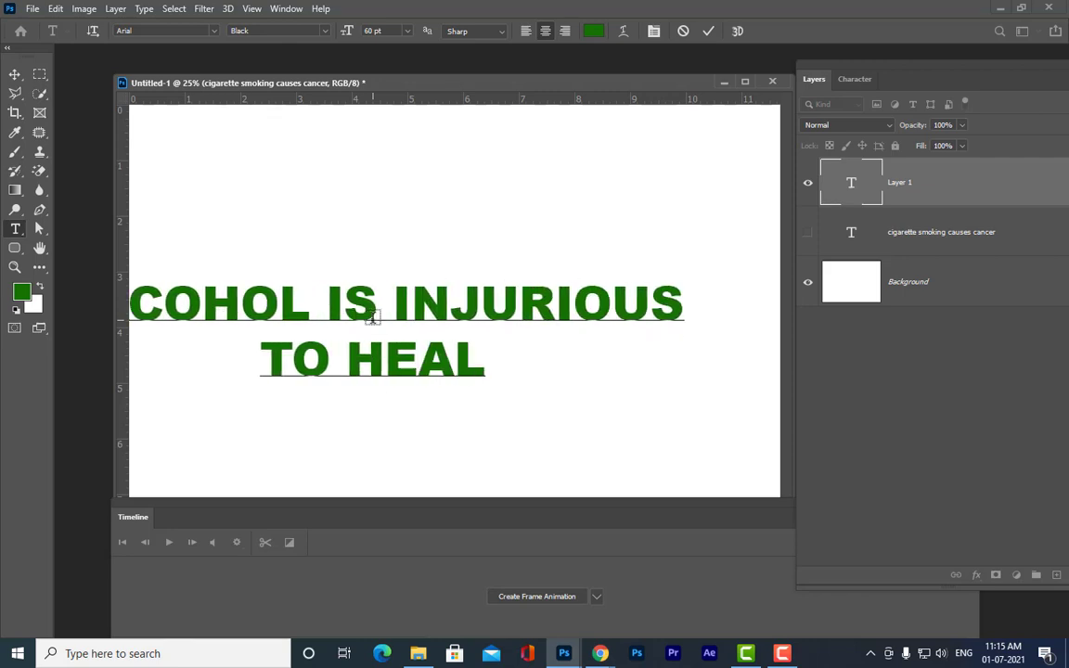
key(ctrl+Return)
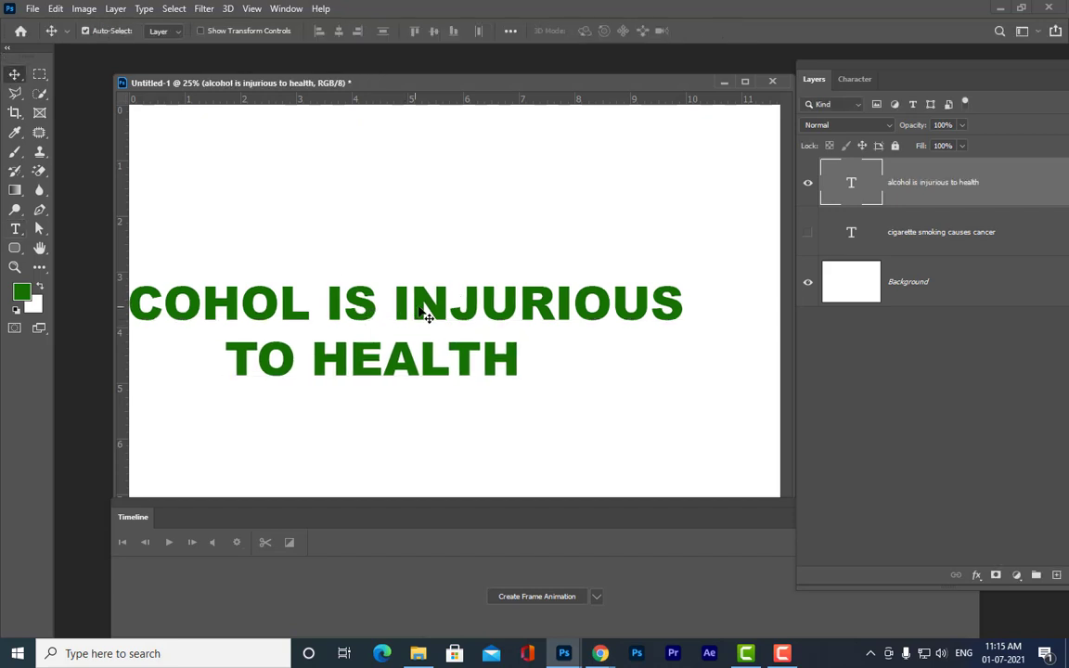
mouse_move(447, 319)
mouse_down()
mouse_move(583, 351)
mouse_move(518, 329)
mouse_move(549, 334)
mouse_move(529, 334)
mouse_up()
Step: Replace the word HEALTH with LIVER in the alcohol warning text
double_click(854, 186)
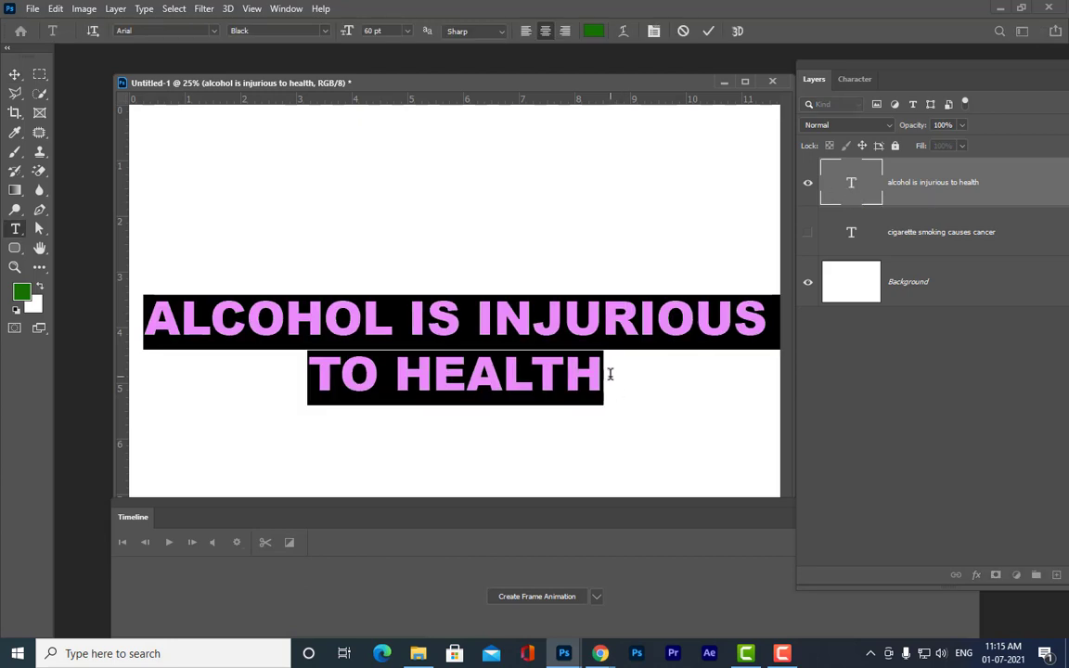
drag(605, 374, 403, 371)
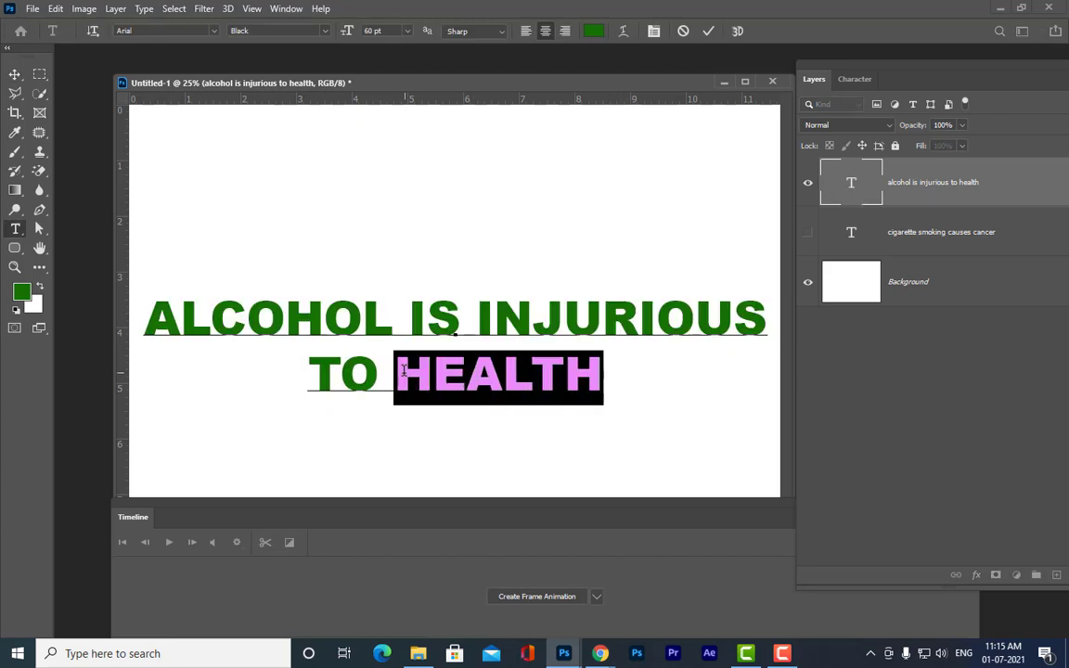
text(LIVER)
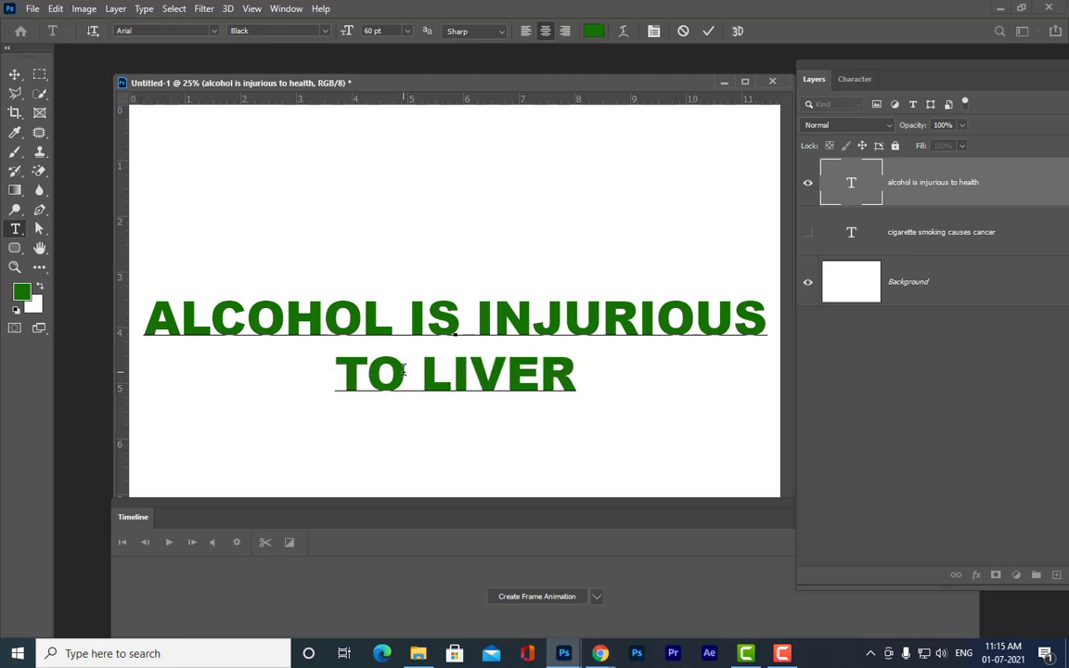
click(14, 74)
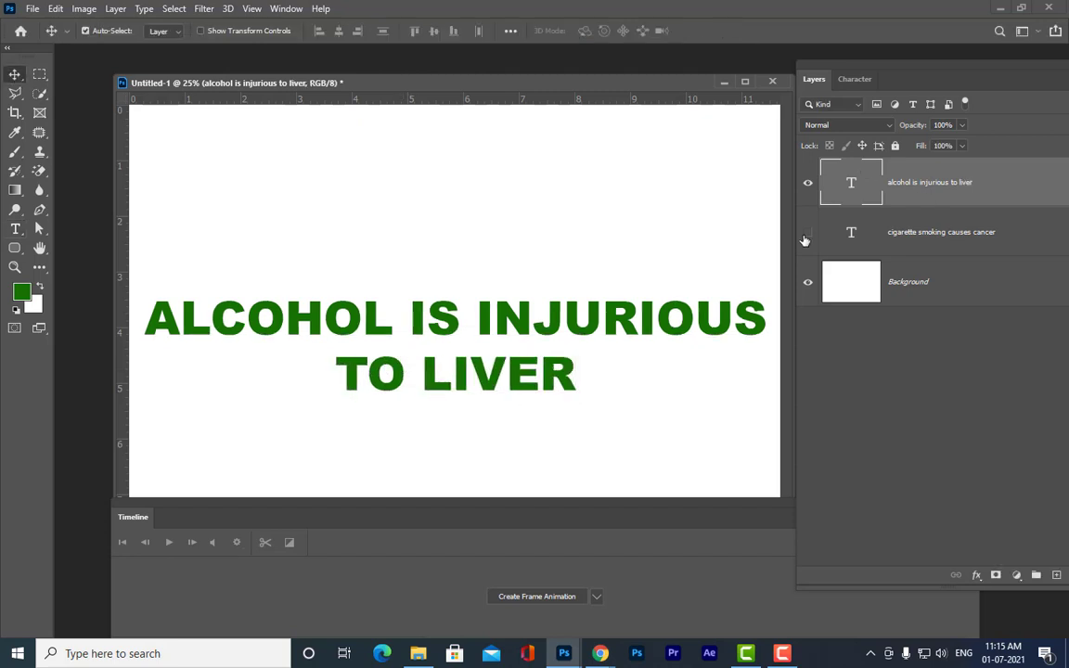
Step: Hide the alcohol warning text layer and arrange the document window and Timeline so the whole page is visible
click(807, 232)
click(808, 232)
click(808, 182)
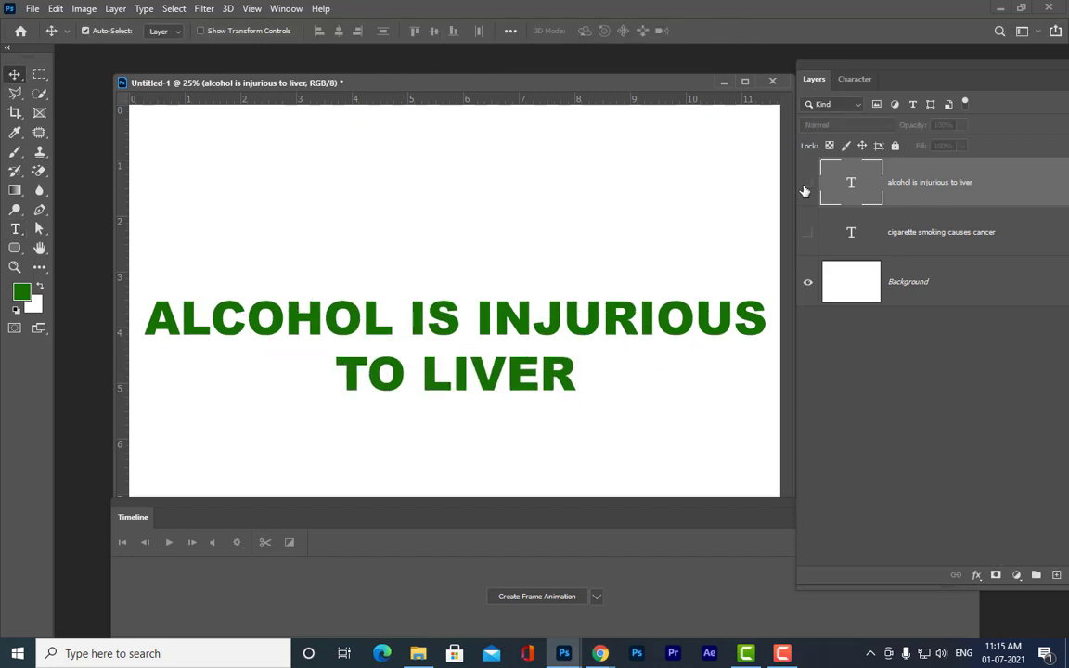
drag(563, 513, 600, 430)
drag(441, 88, 430, 80)
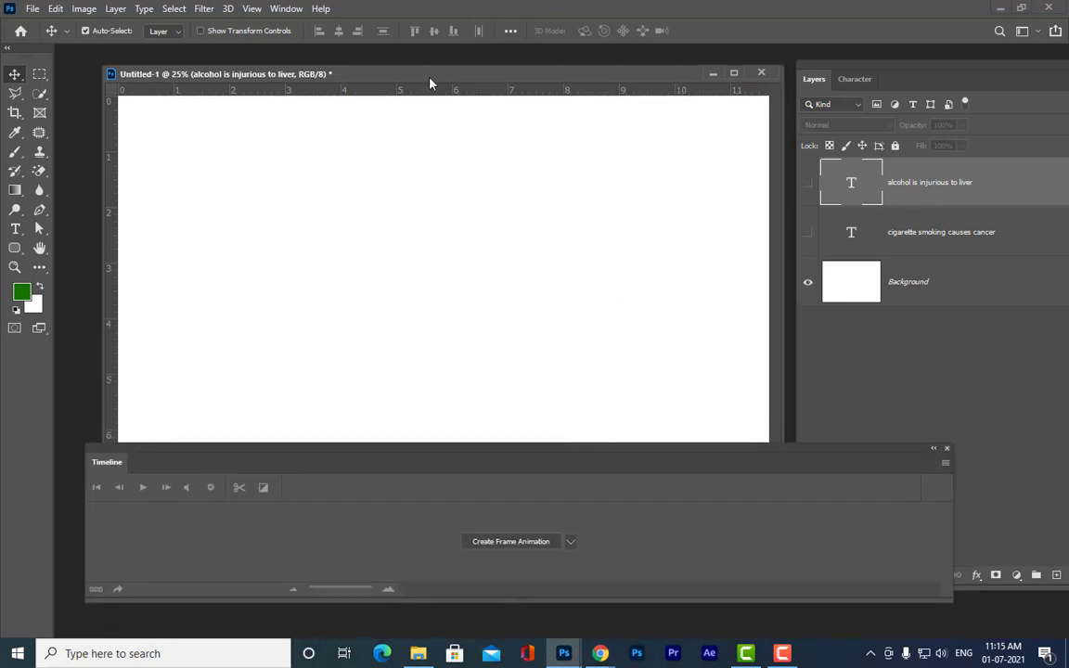
click(807, 182)
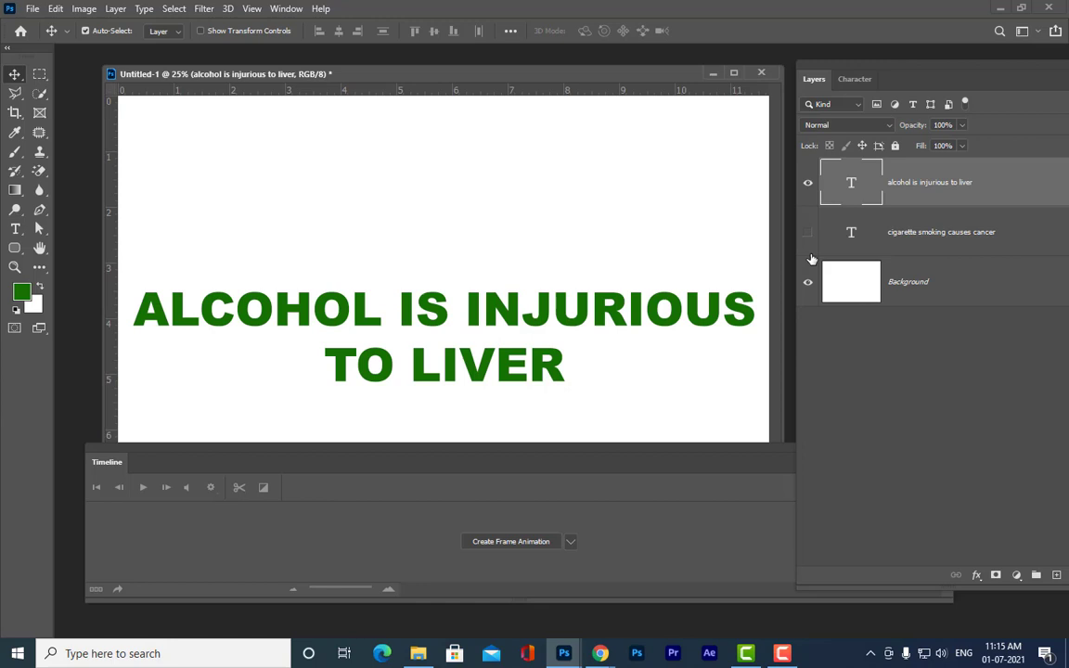
key(ctrl+minus)
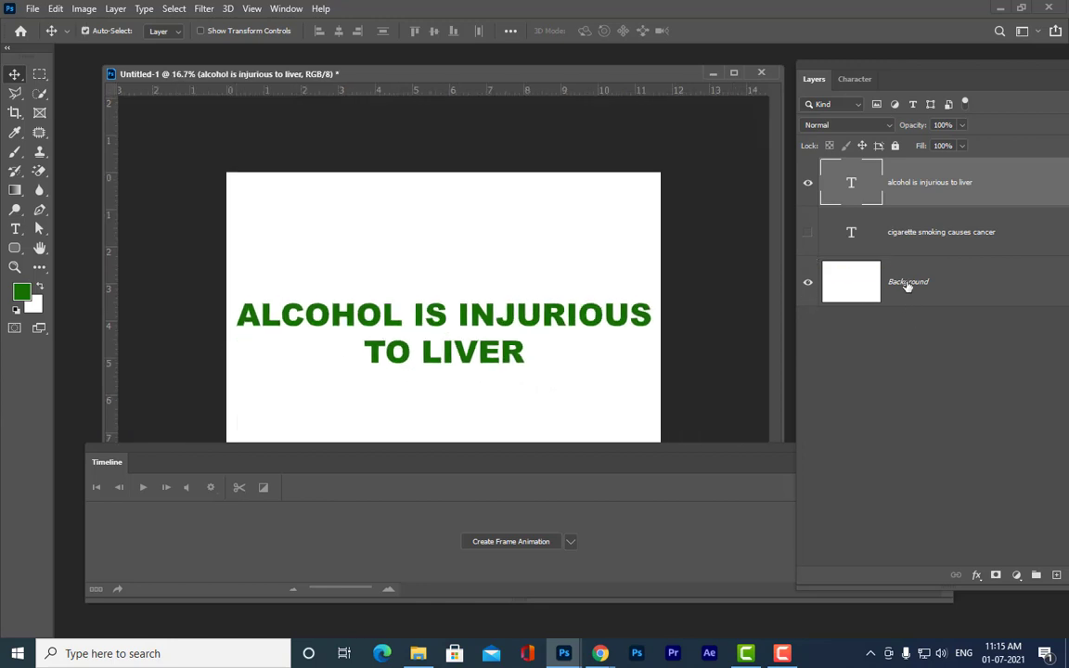
drag(525, 452, 594, 419)
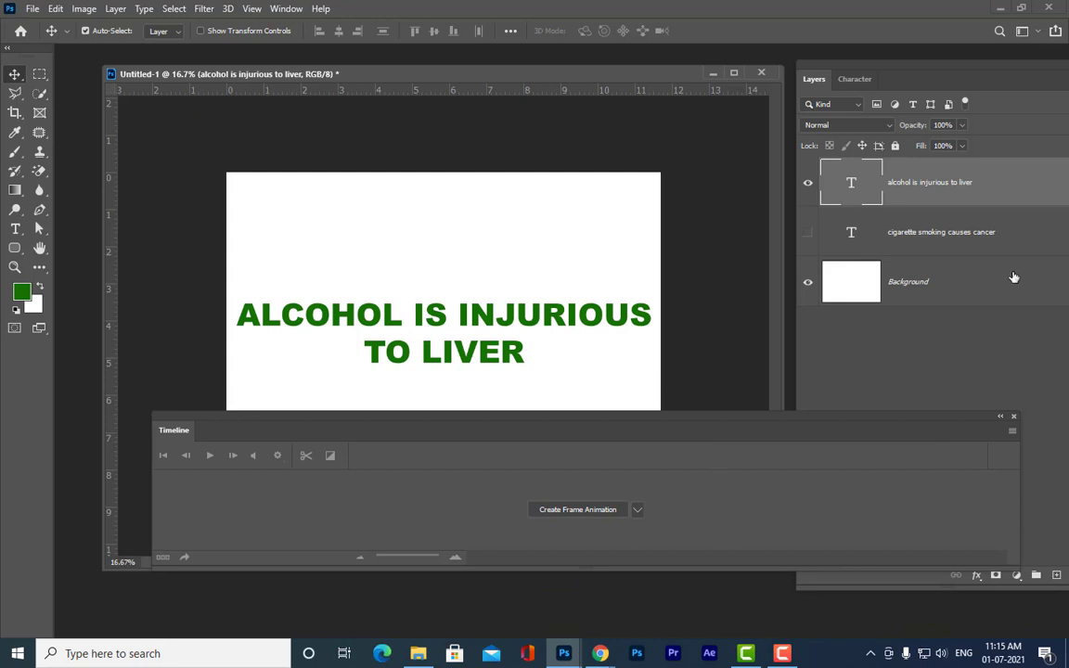
drag(693, 425, 575, 515)
click(808, 185)
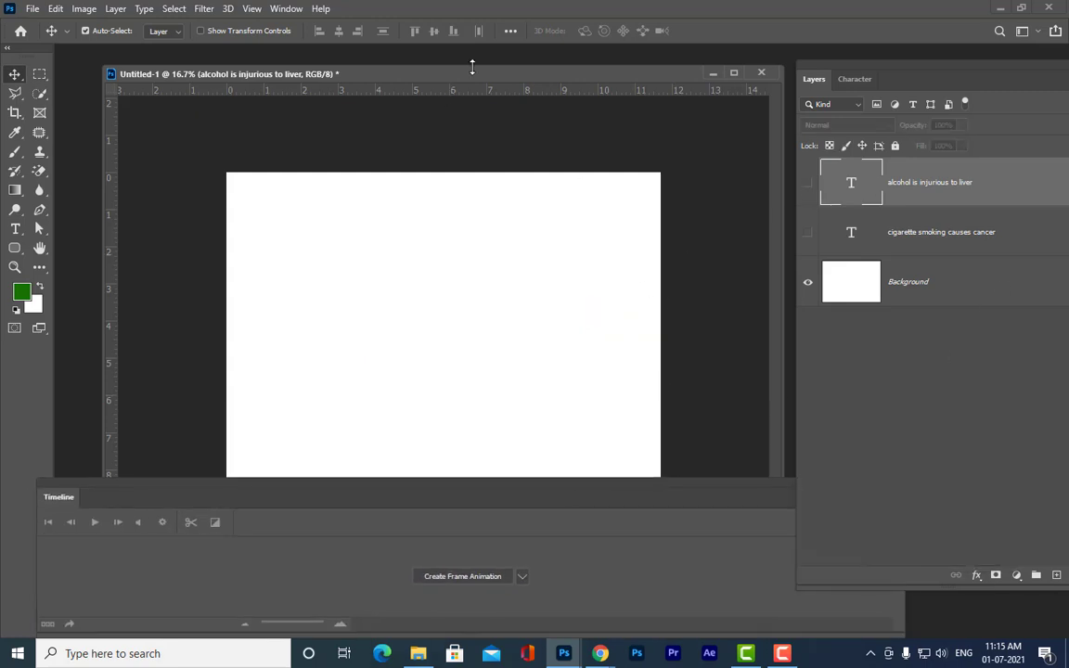
drag(472, 68, 504, 74)
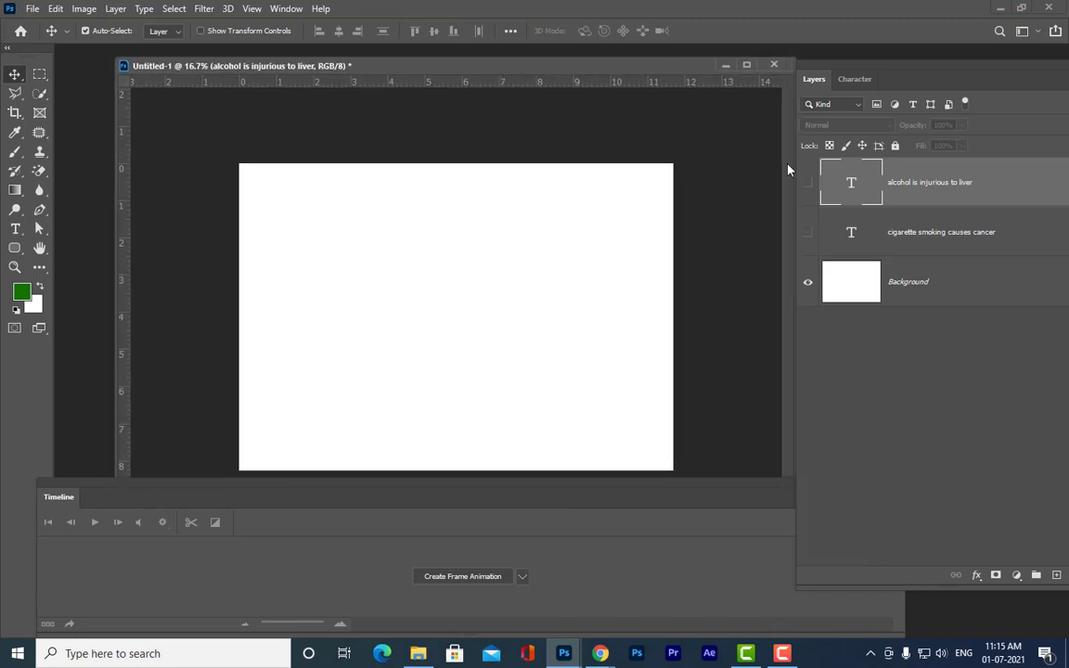
Step: Open the alcohol-reuters image from the alcoholcigar folder
key(ctrl+o)
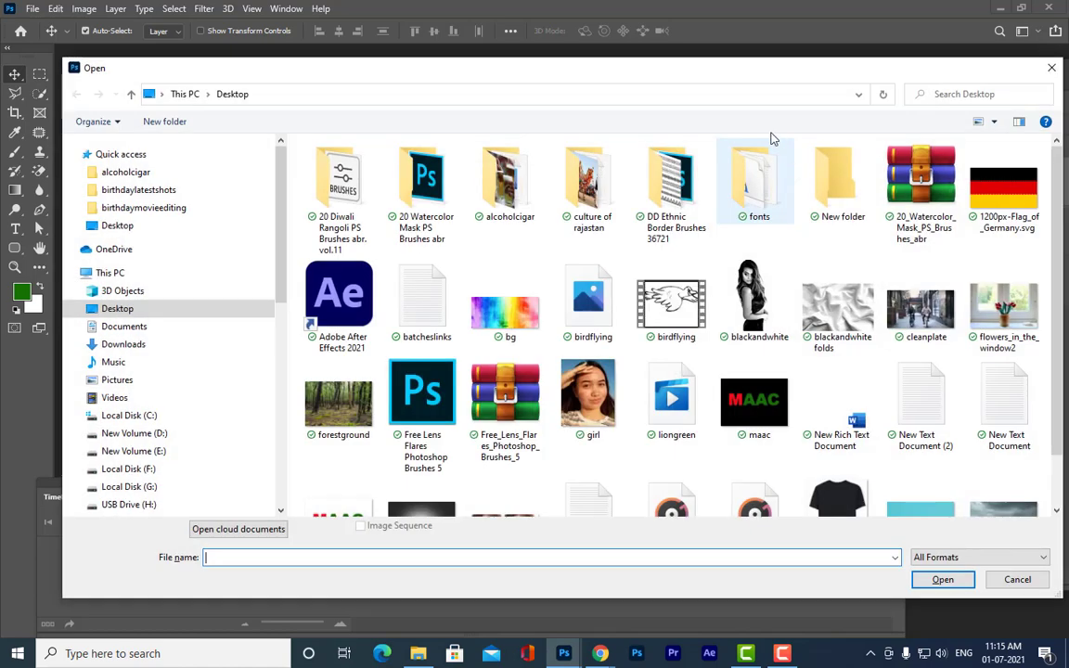
click(119, 171)
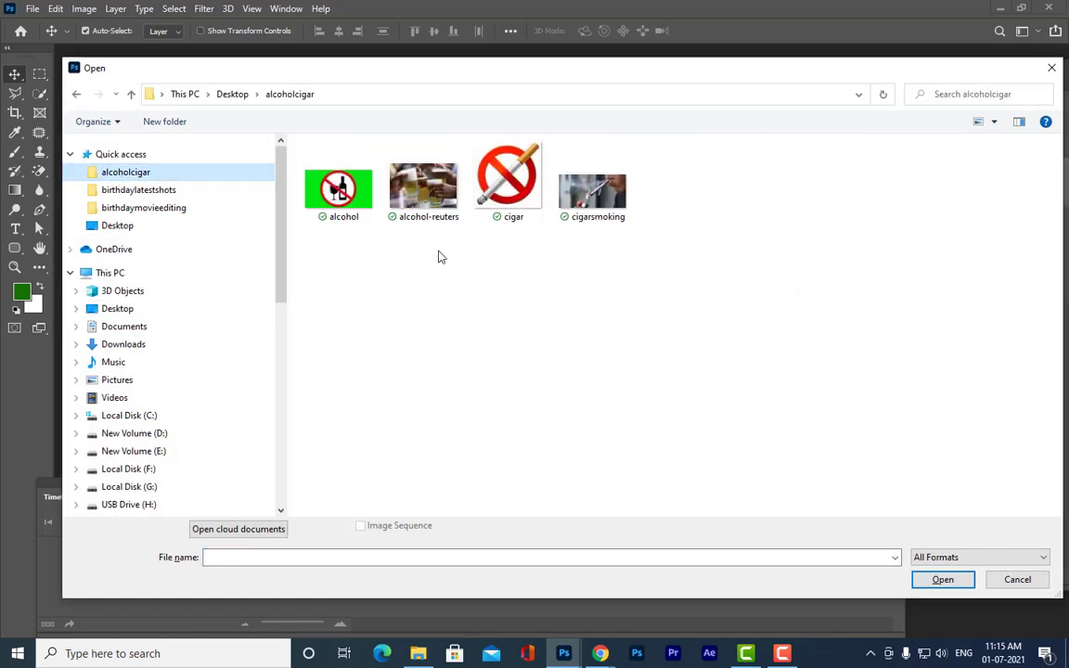
click(429, 168)
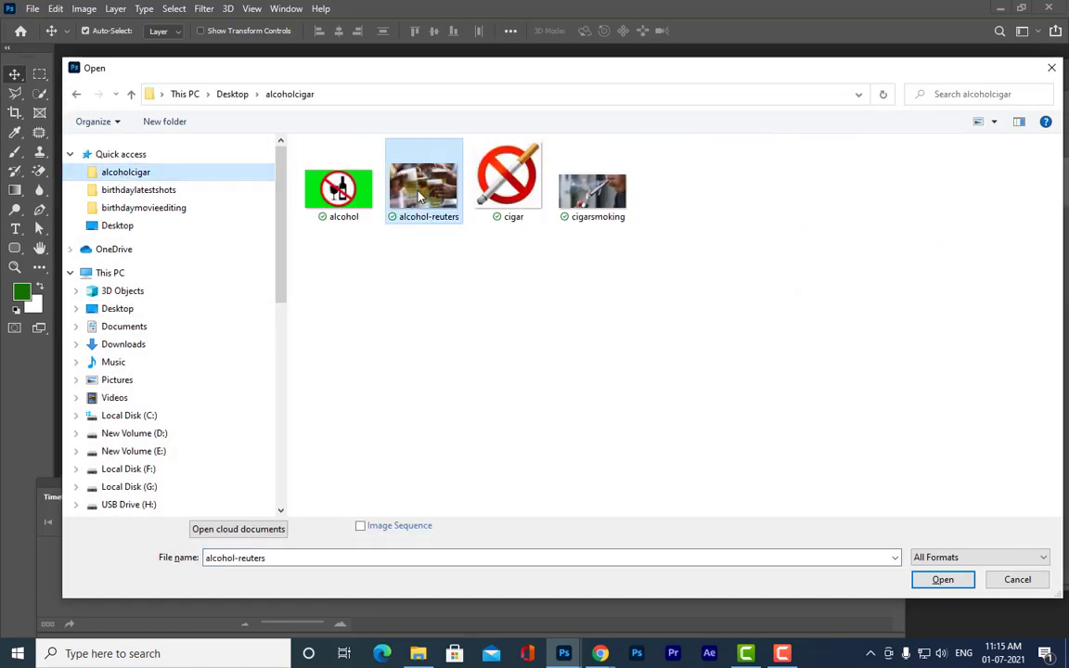
click(943, 579)
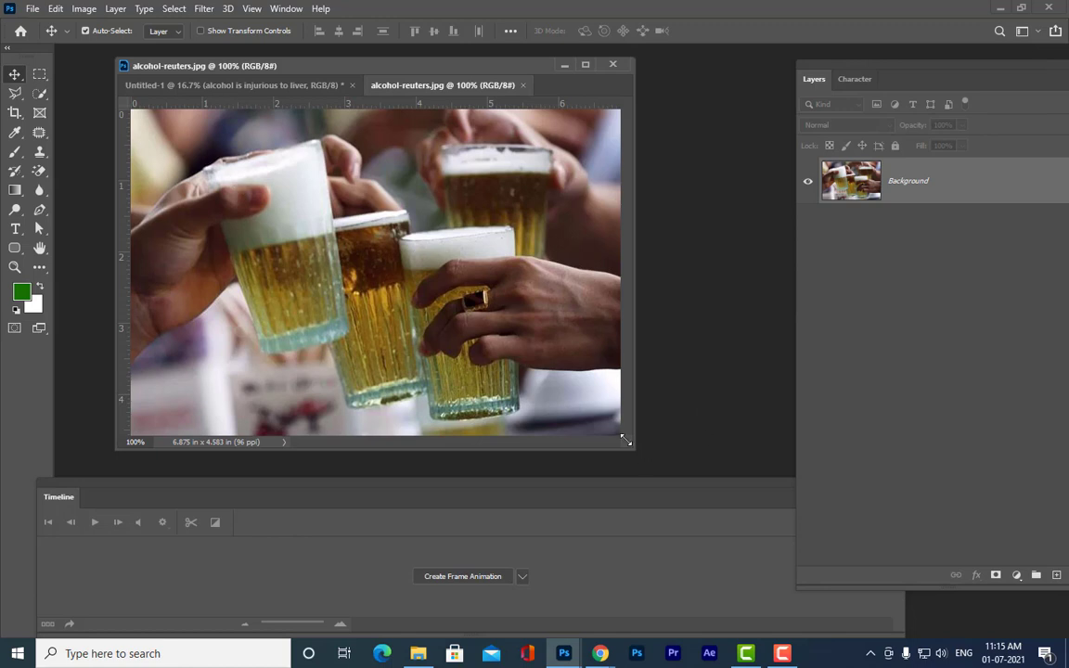
Step: Float the alcohol-reuters image in its own window, copy it into the Untitled-1 document and close the source image
drag(624, 441, 787, 557)
drag(334, 79, 237, 371)
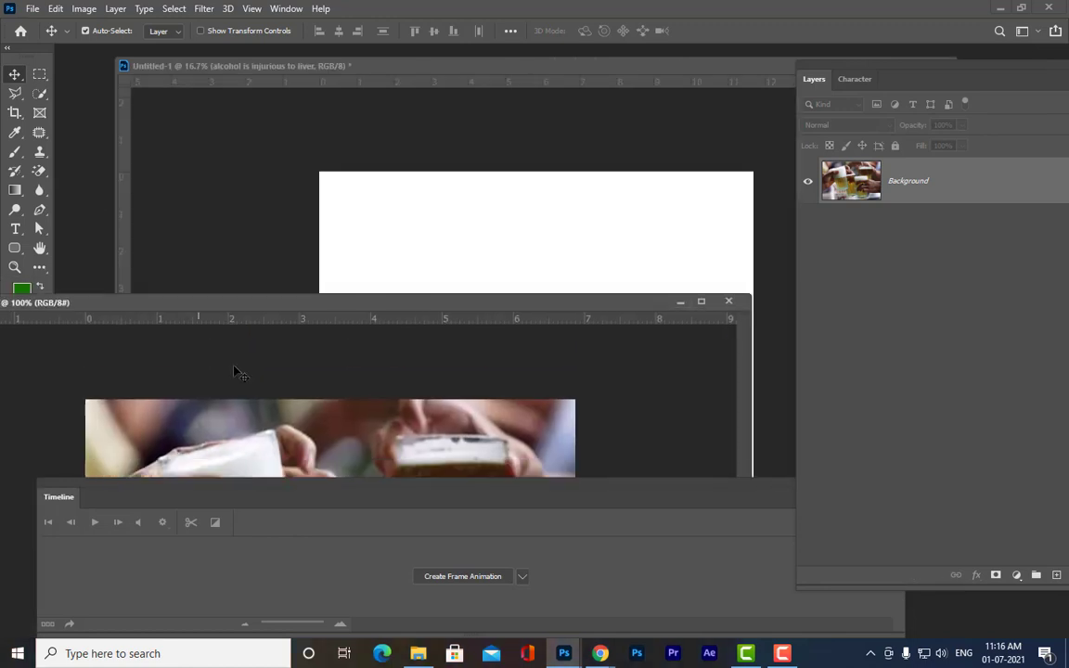
drag(418, 434, 464, 299)
click(53, 306)
click(728, 301)
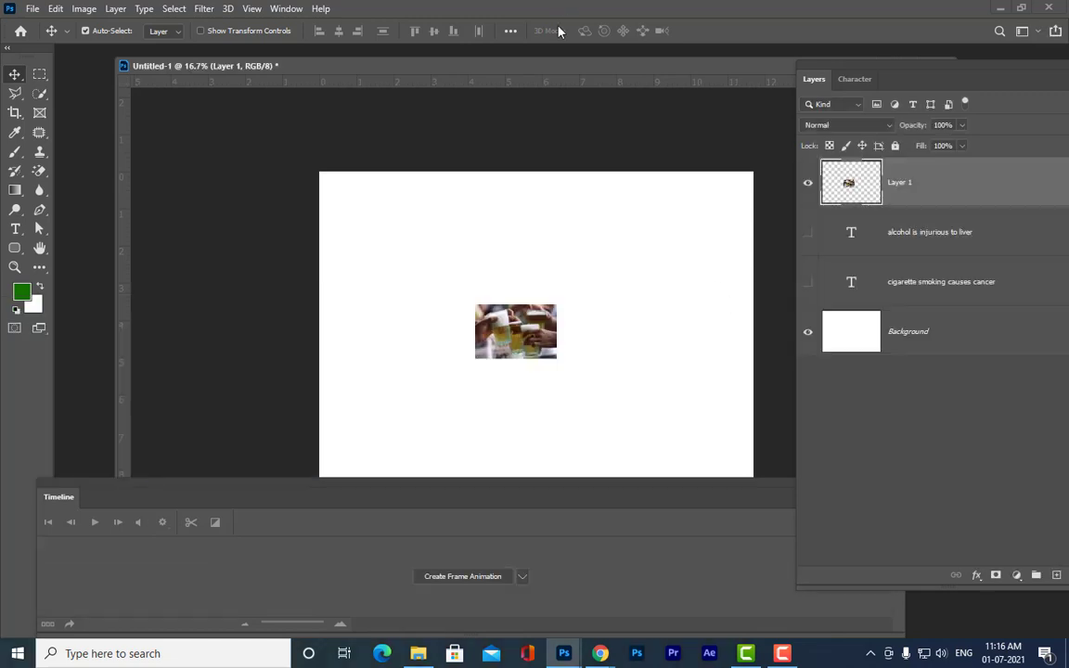
Step: Enlarge the beer glasses picture to about 454% and place it in the middle of the page, leaving a white border around it
drag(561, 70, 536, 57)
drag(506, 307, 513, 278)
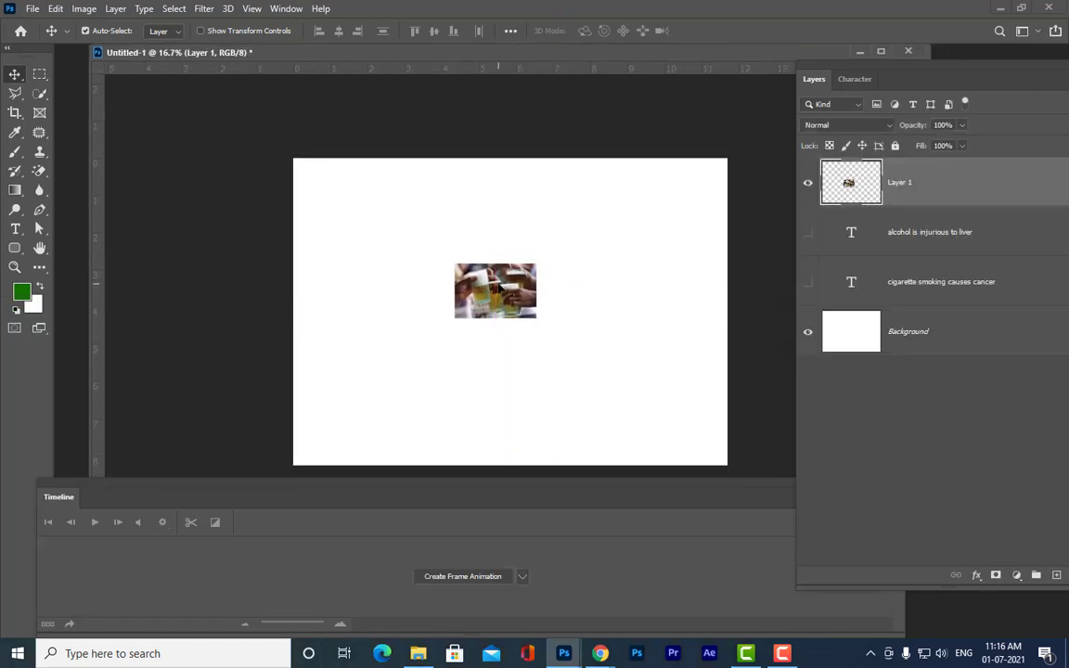
key(ctrl+t)
drag(538, 318, 679, 396)
drag(598, 301, 628, 321)
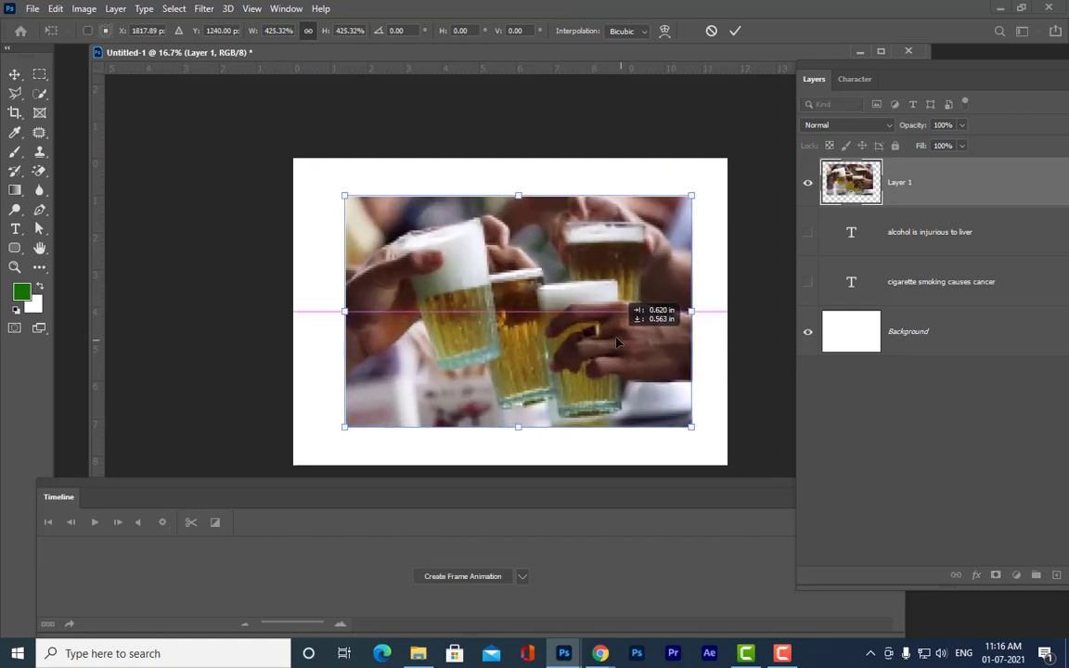
mouse_move(692, 195)
mouse_down()
mouse_move(711, 181)
mouse_move(704, 188)
mouse_up()
key(Return)
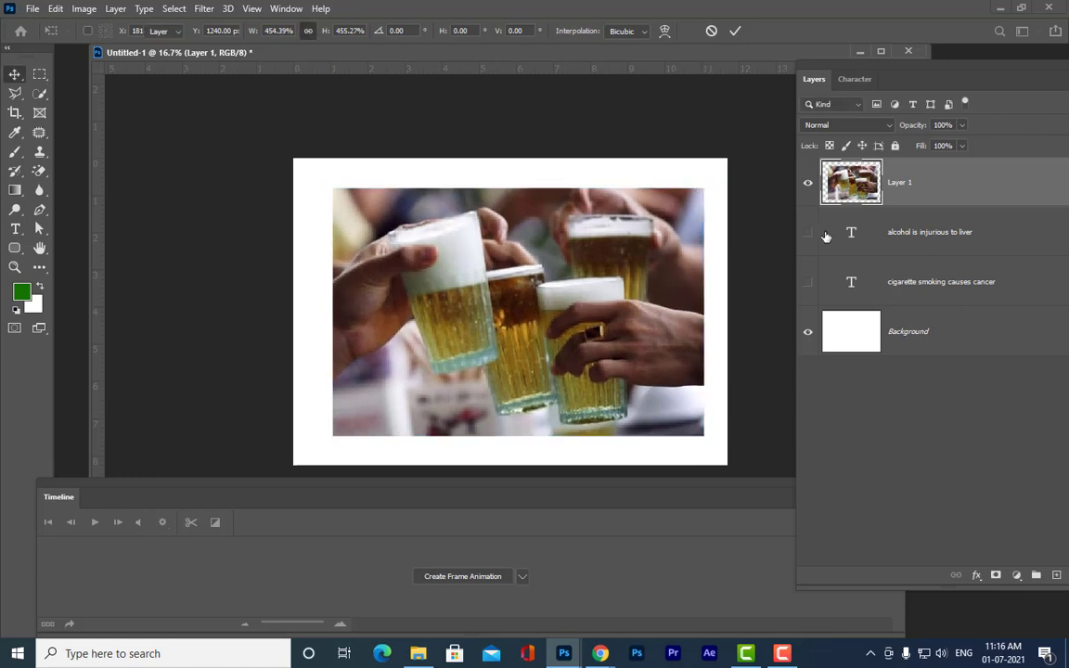
Step: Open the cigarsmoking image from the alcoholcigar folder and copy it onto the page of the Untitled-1 document
click(33, 9)
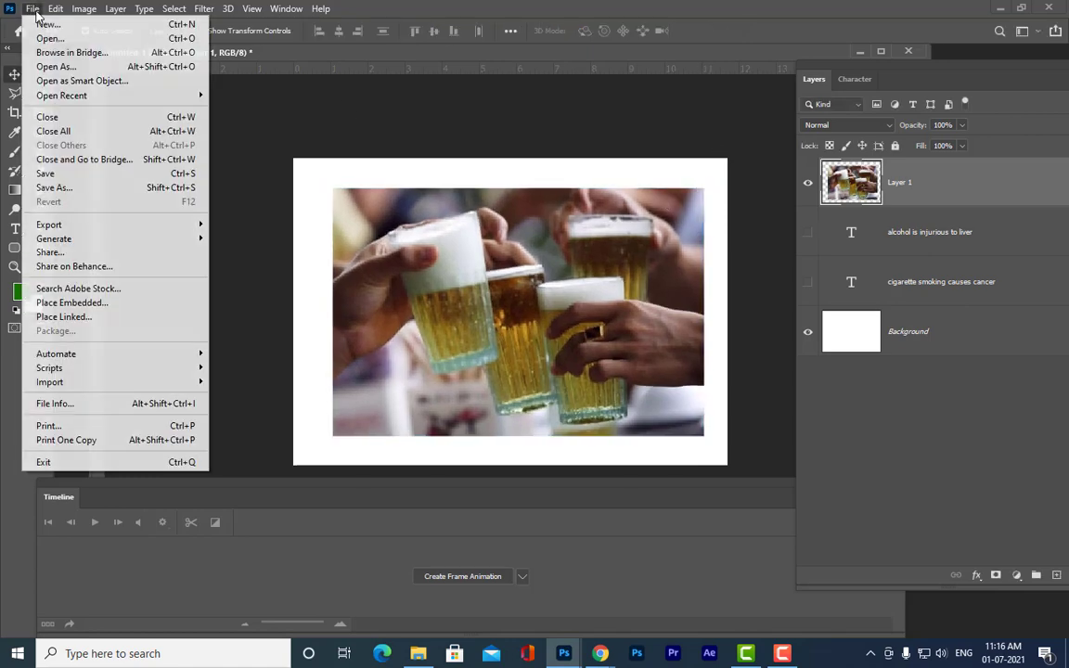
click(42, 38)
click(535, 135)
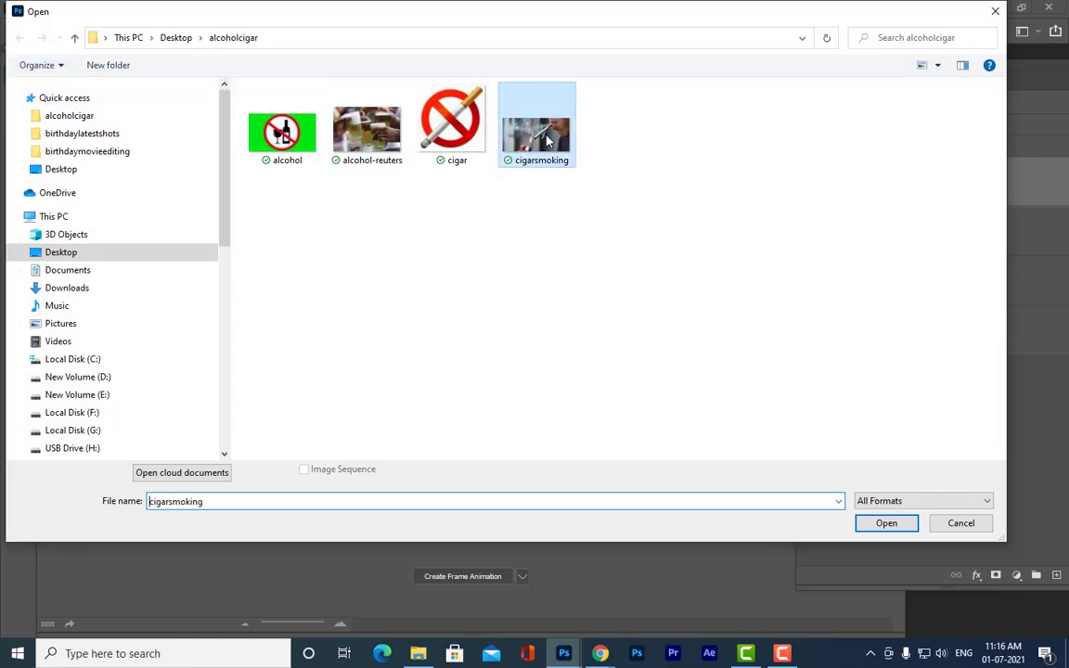
click(887, 523)
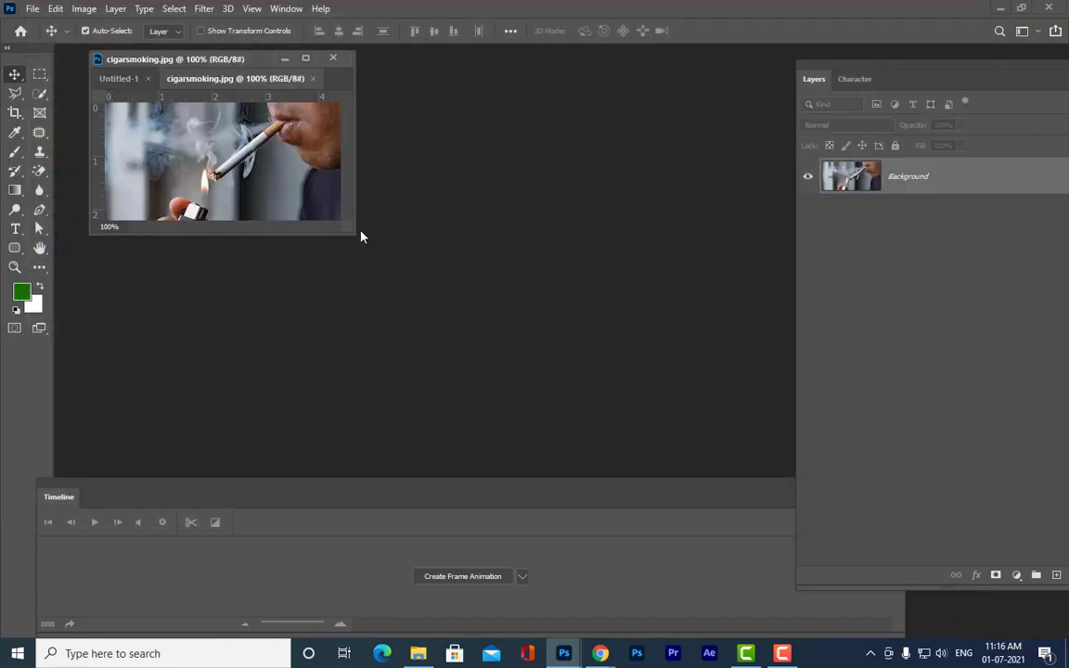
drag(349, 228, 877, 587)
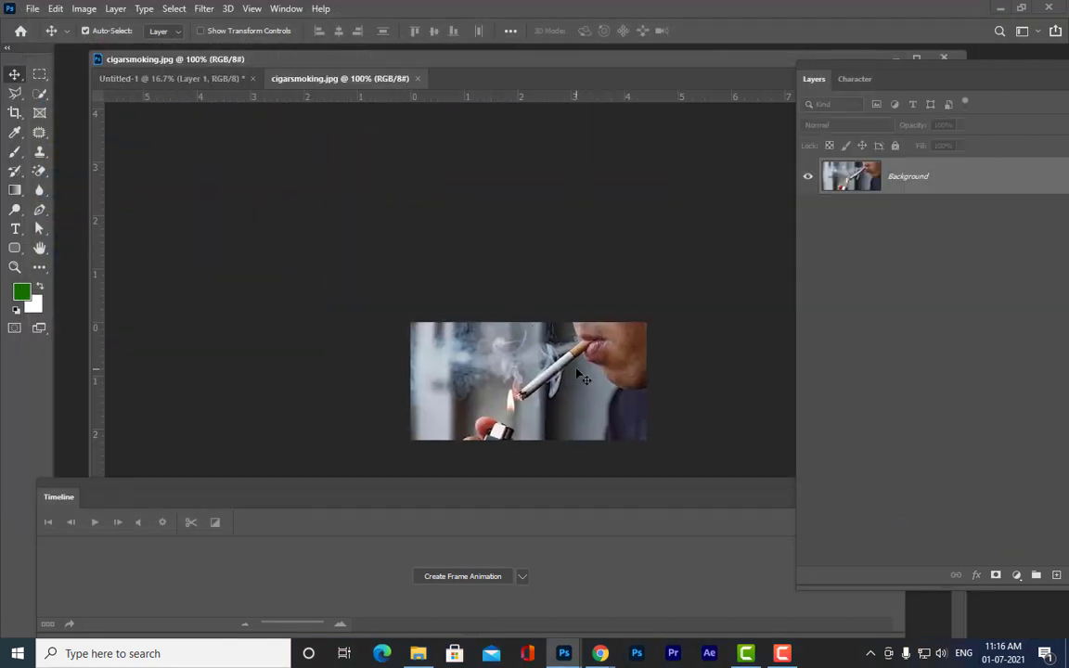
drag(583, 378, 498, 279)
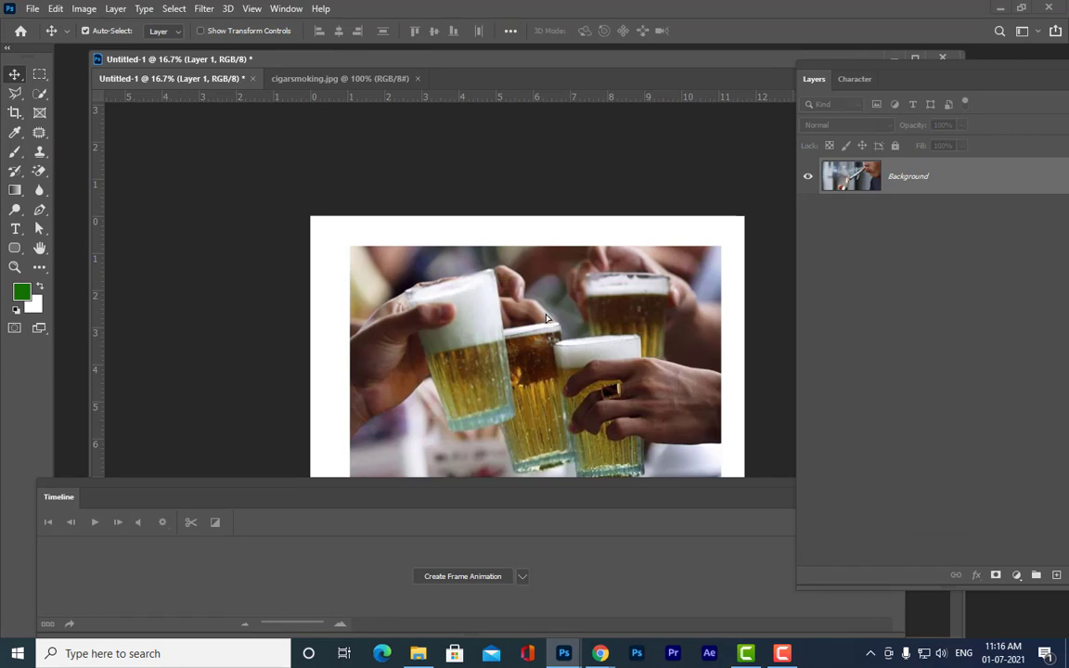
drag(547, 319, 594, 362)
Step: Stretch the smoking picture to about 1003% width and 1260% height so it covers the beer picture in the middle of the page
key(ctrl+t)
key(ctrl+minus)
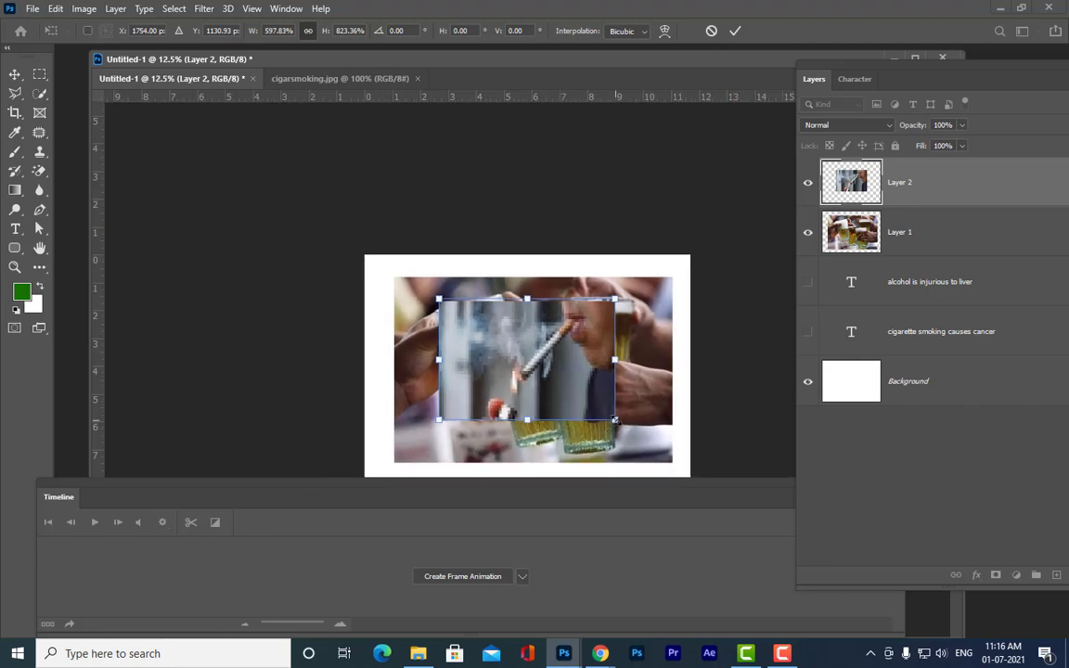
drag(612, 415, 690, 461)
drag(439, 298, 394, 280)
mouse_move(626, 375)
mouse_down()
mouse_move(612, 371)
mouse_move(617, 379)
mouse_up()
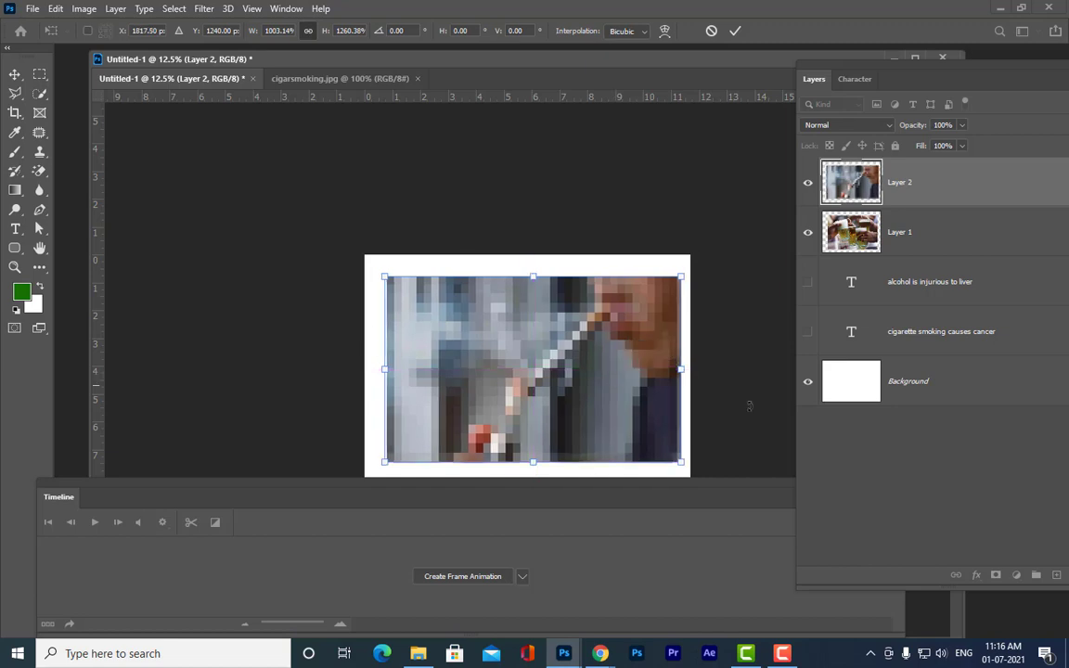
key(Return)
key(Left)
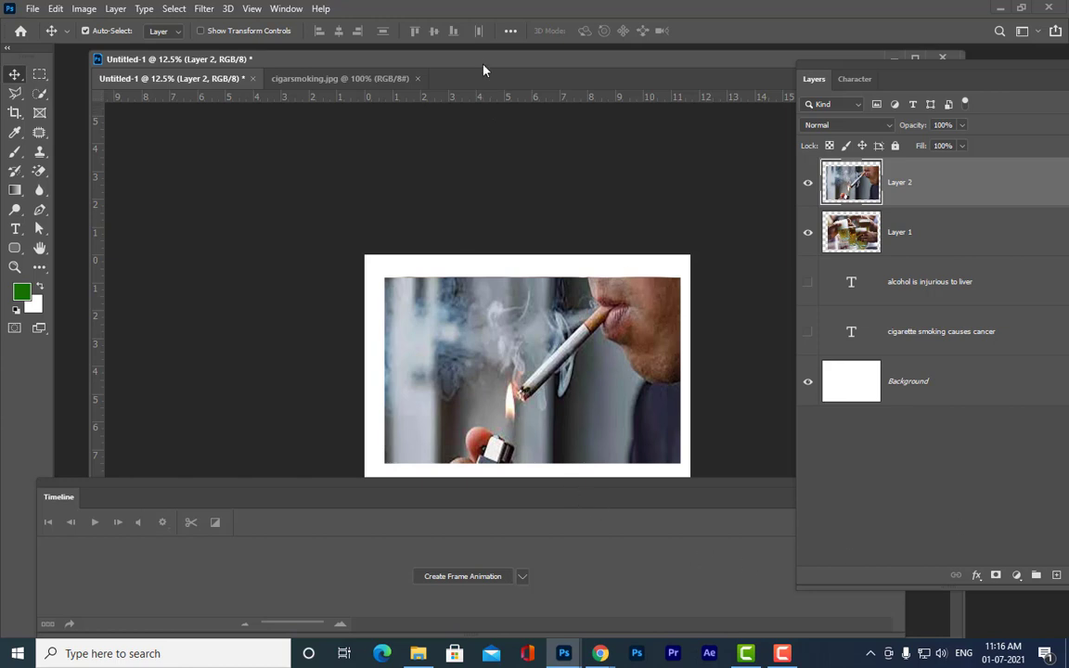
Step: Compare the two pictures by toggling the smoking picture, and hide both the smoking and beer picture layers
drag(482, 70, 466, 67)
click(808, 182)
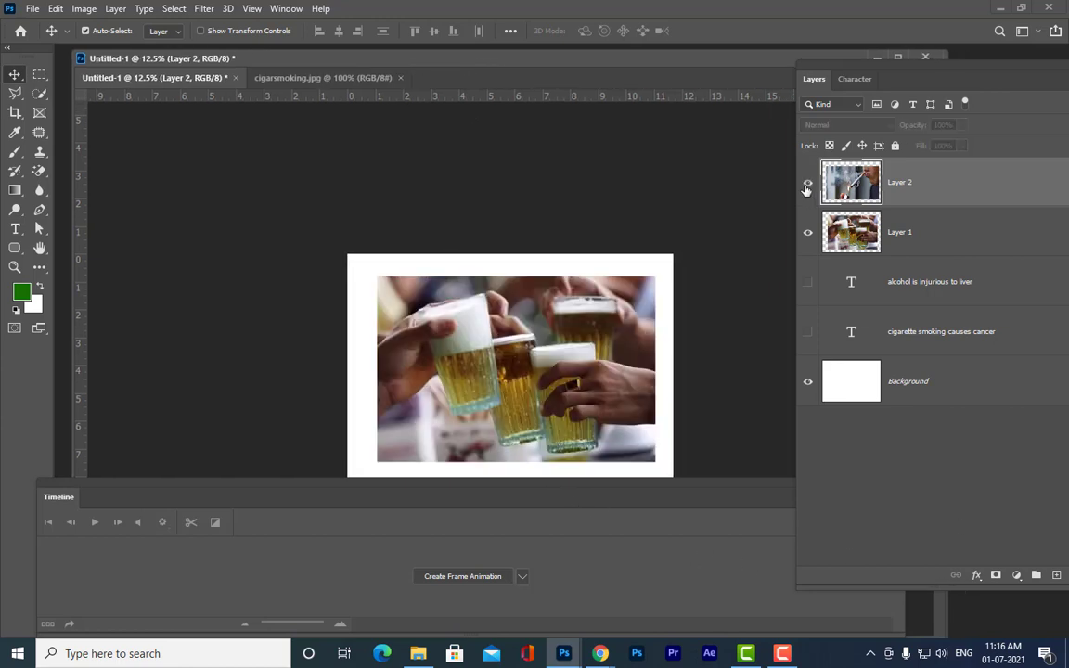
click(808, 183)
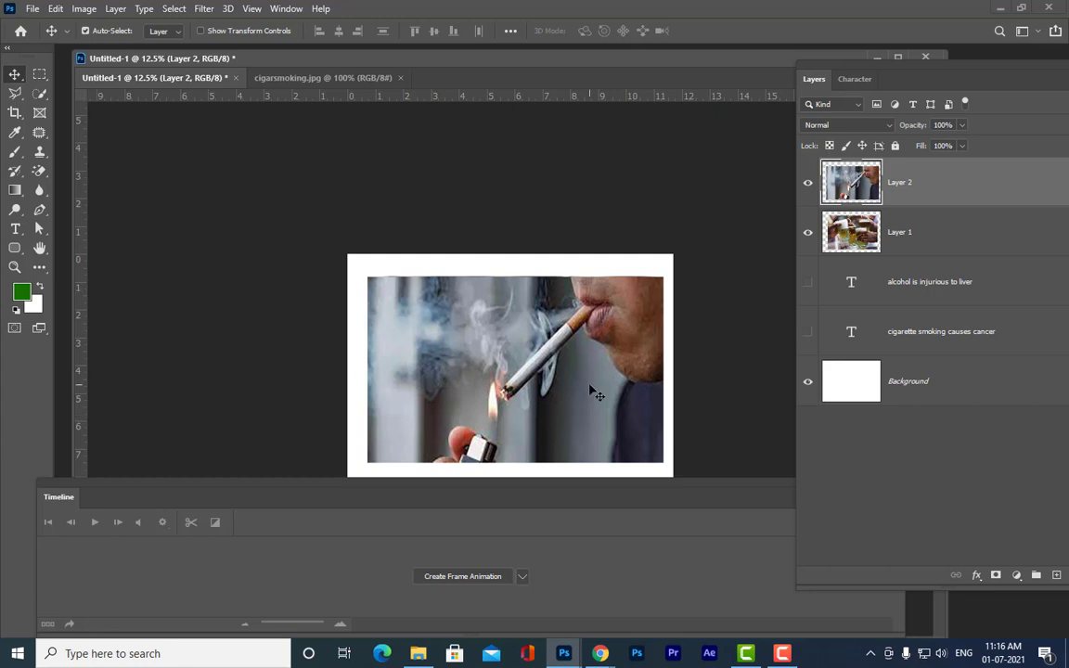
click(808, 182)
click(808, 232)
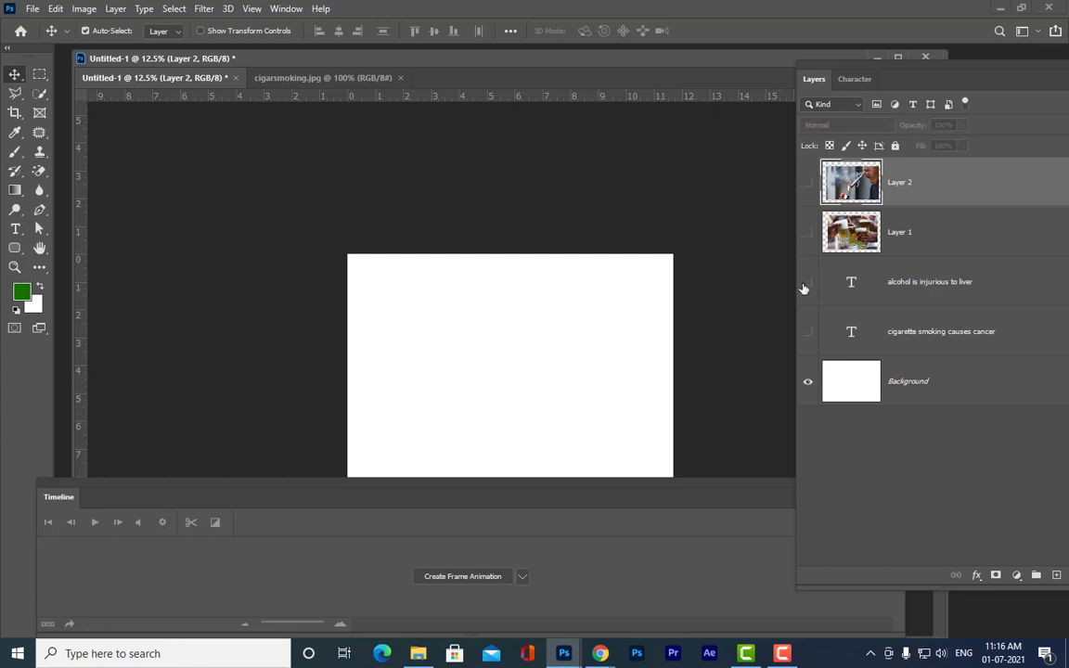
Step: Preview the alcohol and cigarette warning text layers one at a time, hiding each again
click(806, 284)
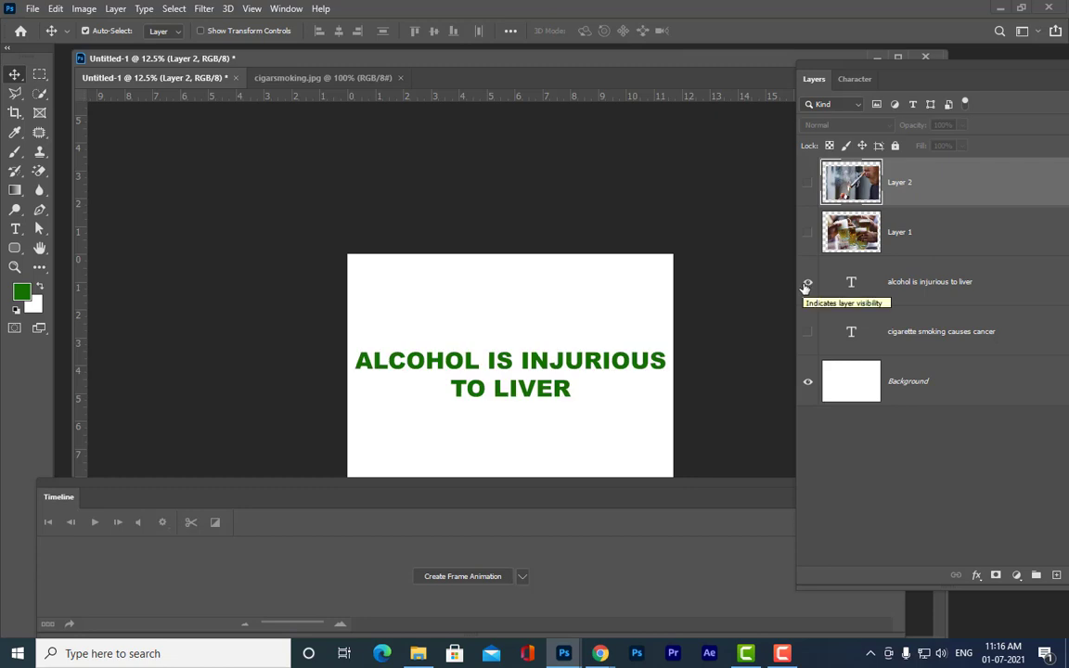
click(806, 283)
click(807, 334)
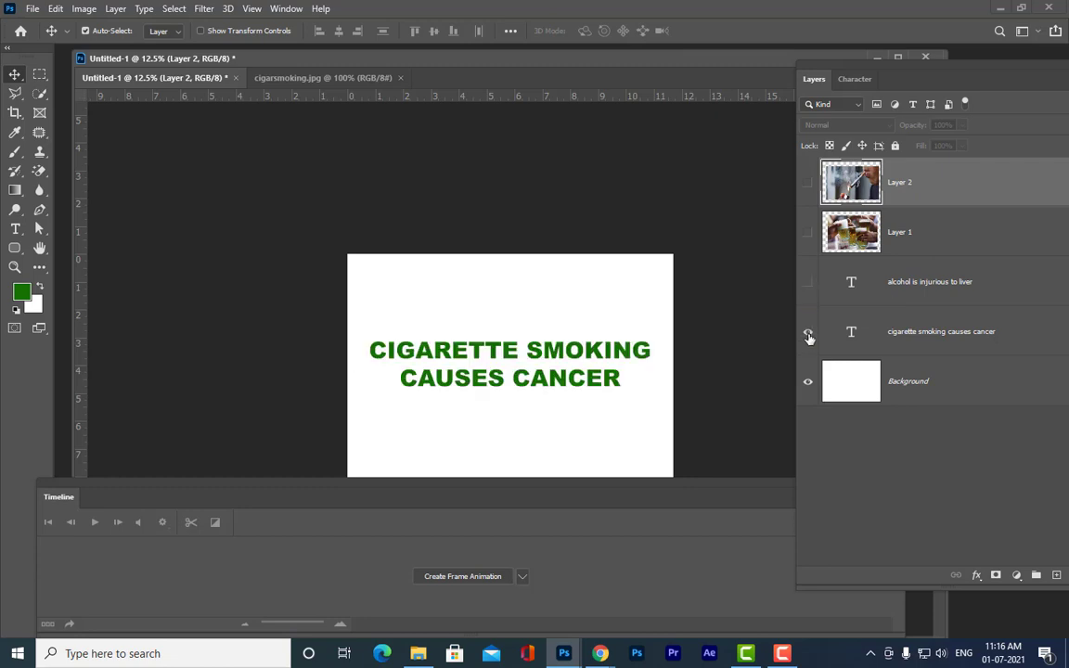
click(808, 334)
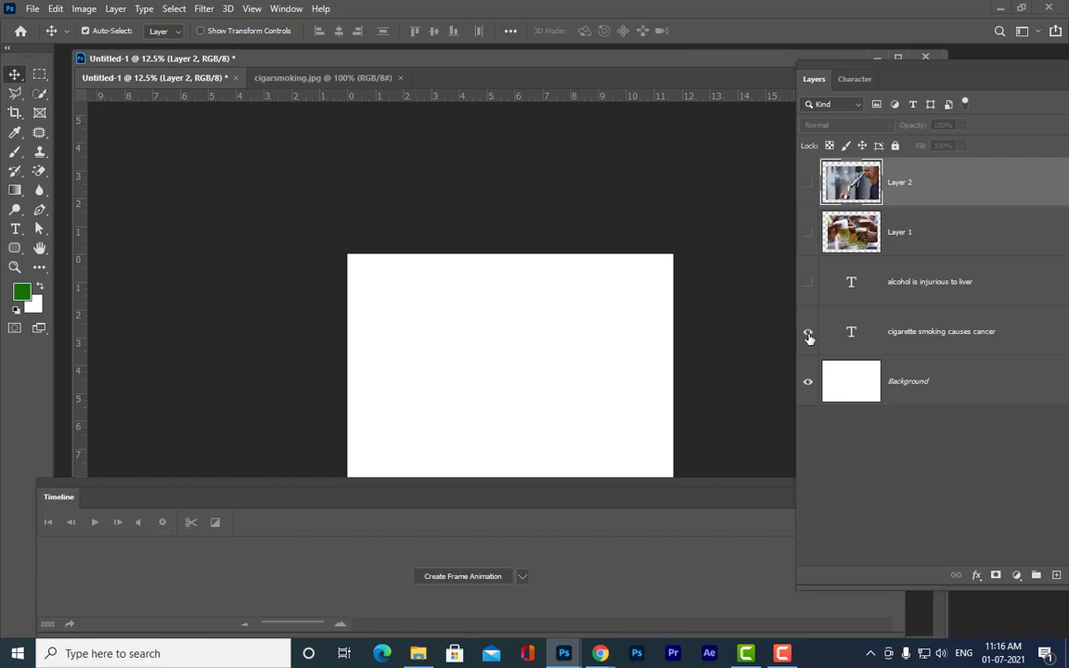
click(808, 334)
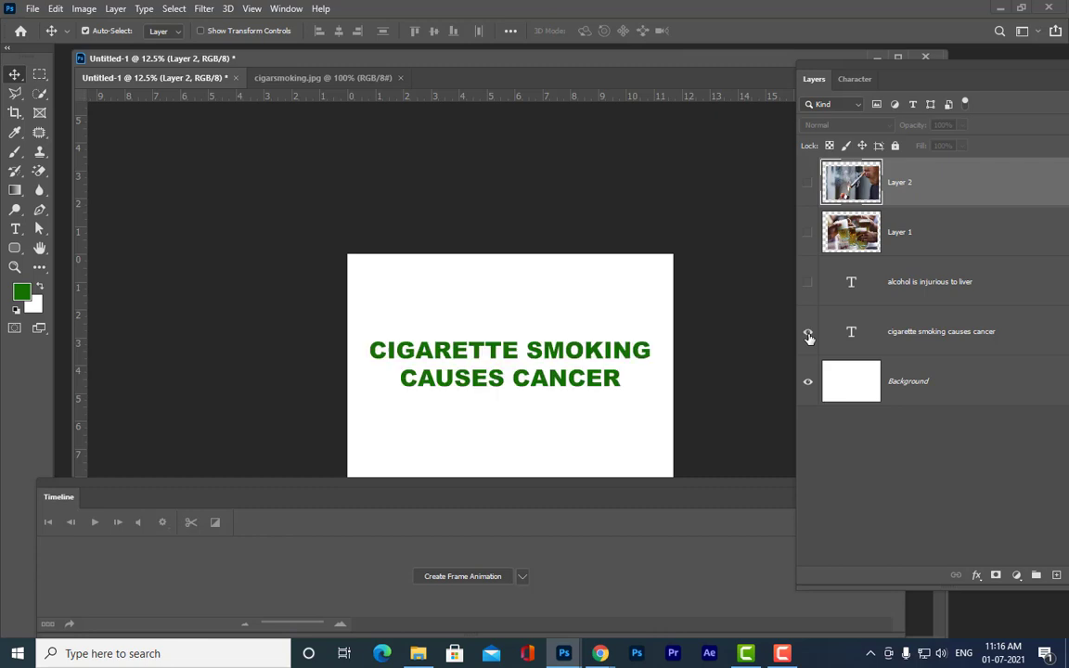
click(807, 334)
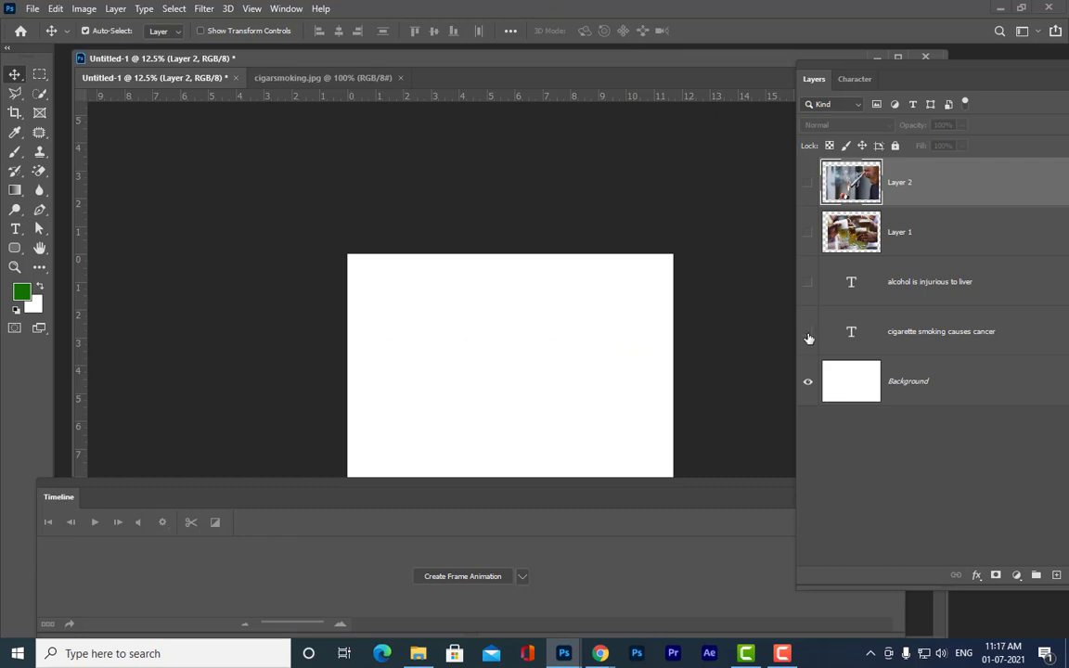
Step: Open the cigar image from the alcoholcigar folder in a separate window and copy it onto the Untitled-1 page
key(ctrl+o)
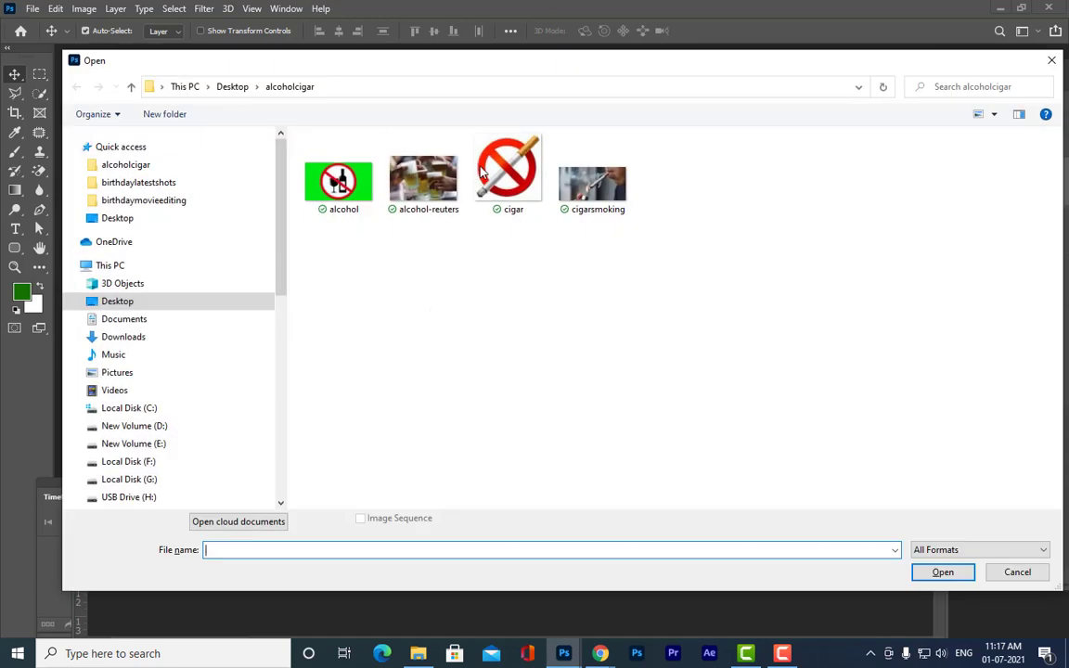
click(504, 163)
click(943, 572)
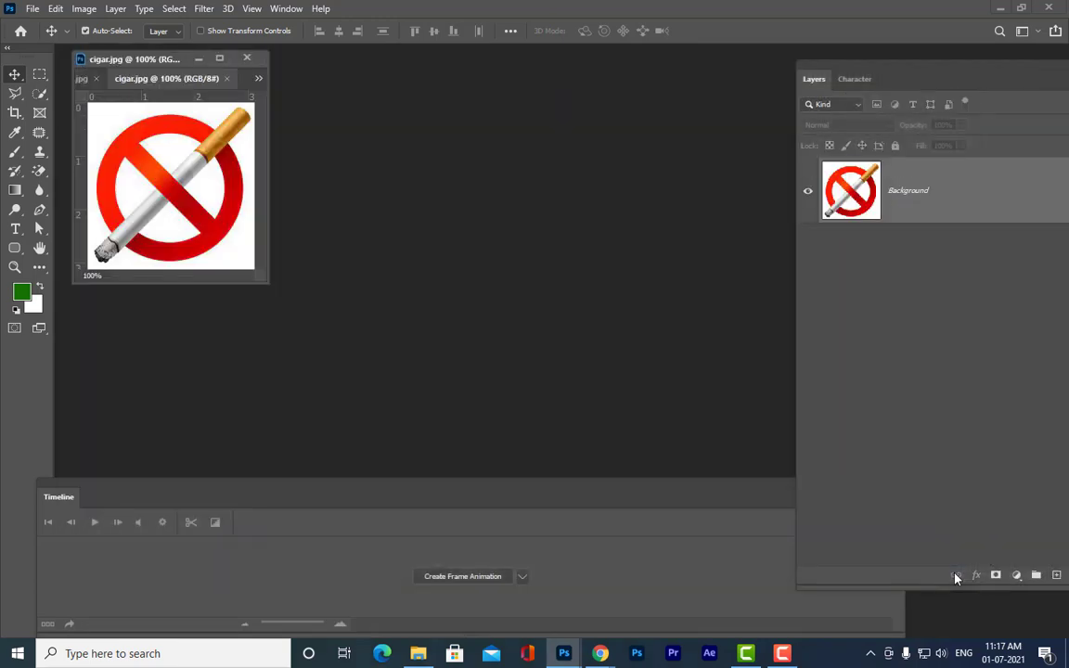
drag(252, 272, 982, 492)
drag(466, 78, 275, 318)
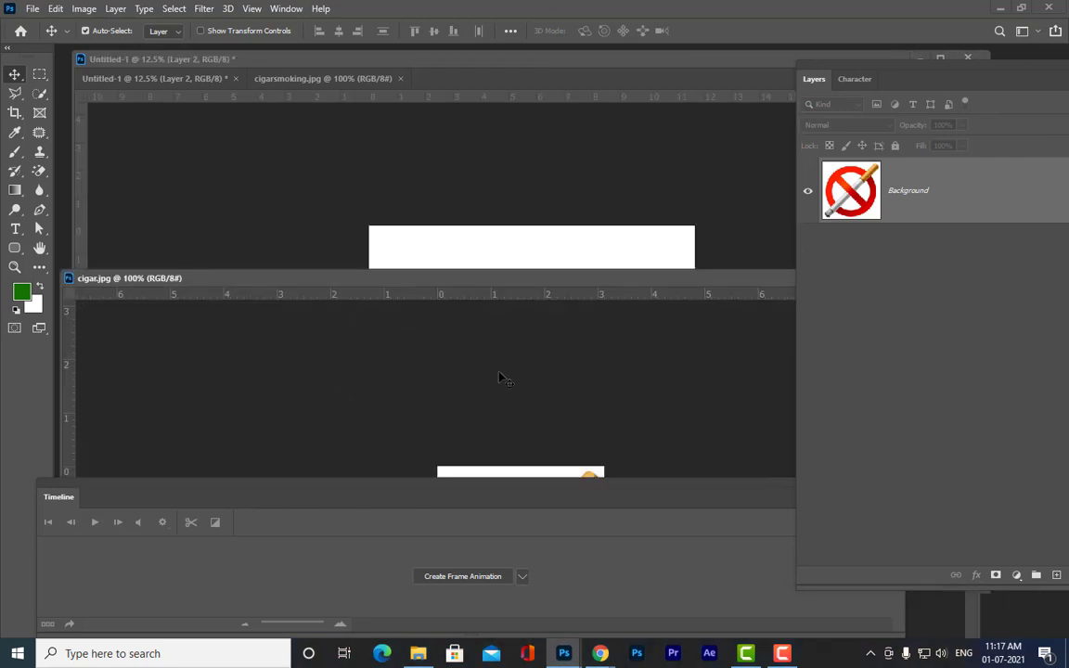
drag(544, 281, 66, 147)
drag(88, 351, 614, 361)
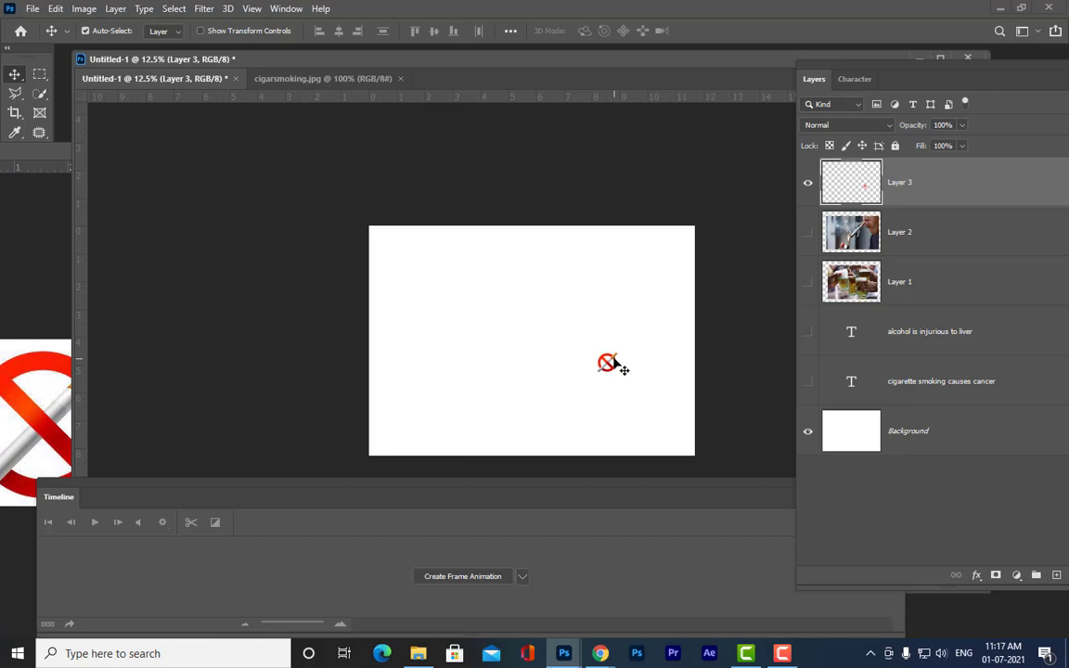
Step: Enlarge the no-smoking sign to fill most of the page height and move it to the middle of the page
key(ctrl+t)
drag(620, 347, 563, 308)
key(Return)
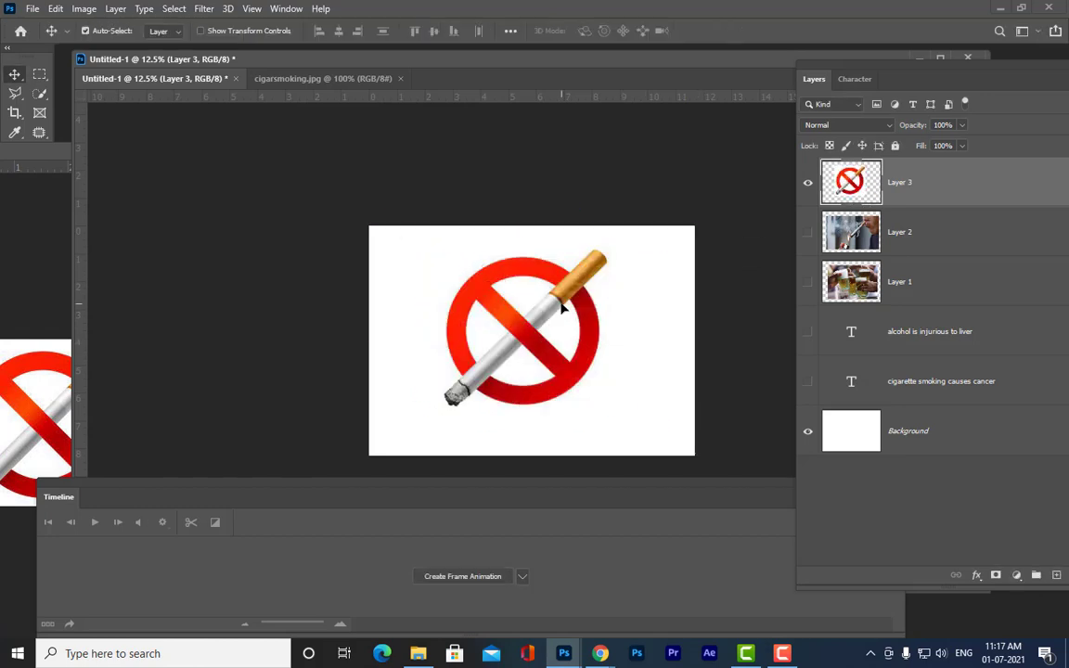
drag(510, 281, 523, 291)
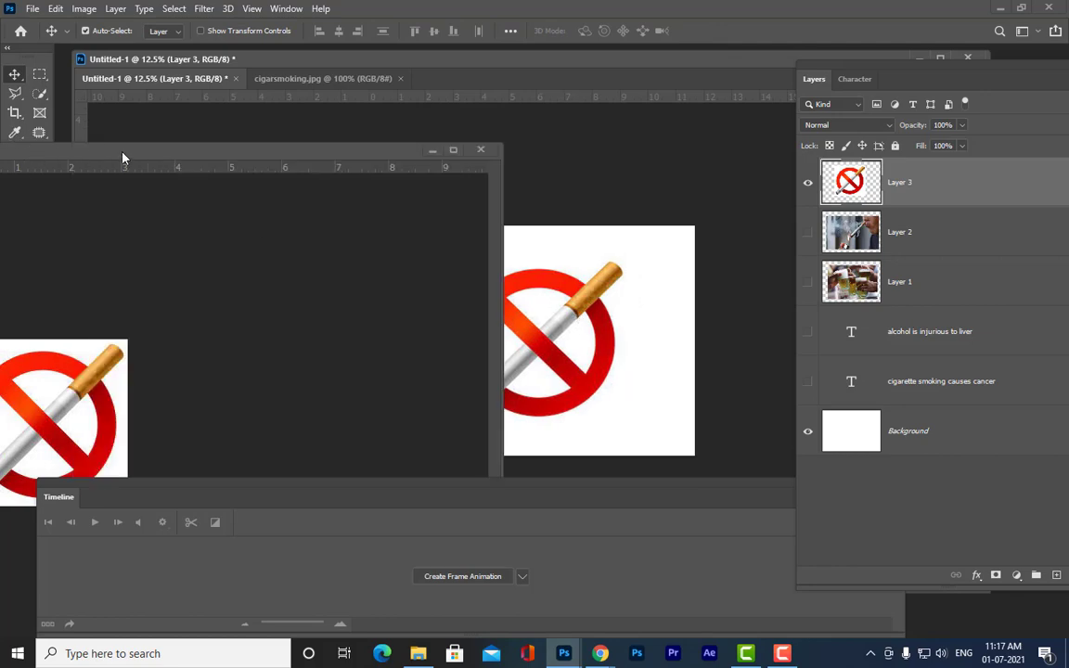
Step: Open the alcohol image from the alcoholcigar folder and enlarge its document window
click(32, 8)
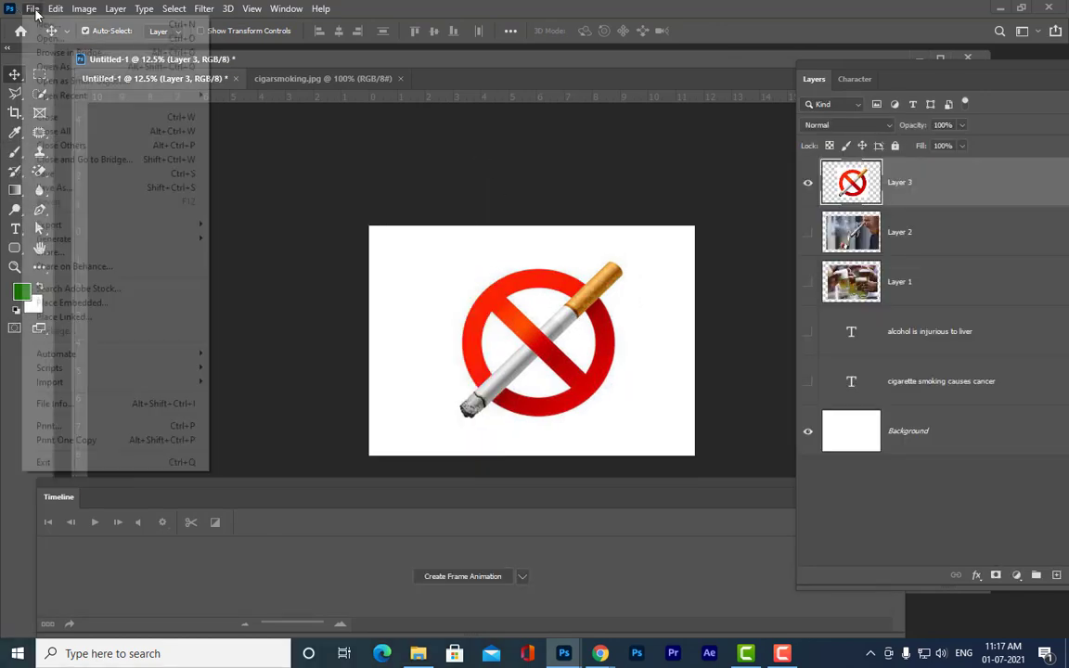
click(48, 36)
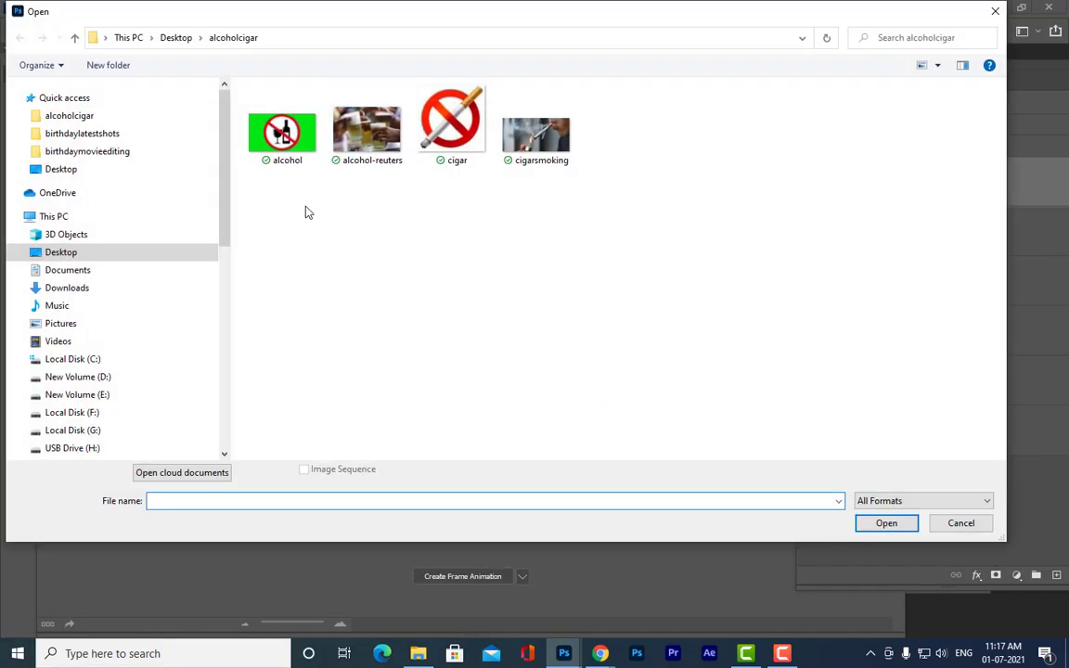
click(265, 121)
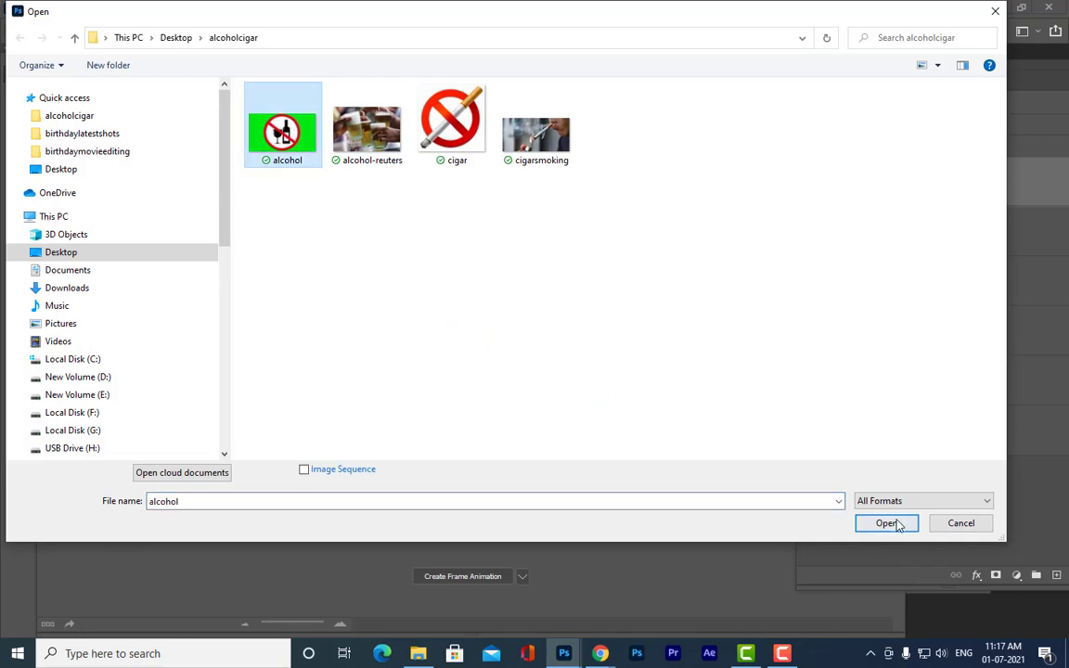
click(893, 522)
drag(455, 313, 786, 477)
Step: Convert the alcohol image's Background into a regular layer named Layer 0, and reposition the Timeline and document window
double_click(952, 185)
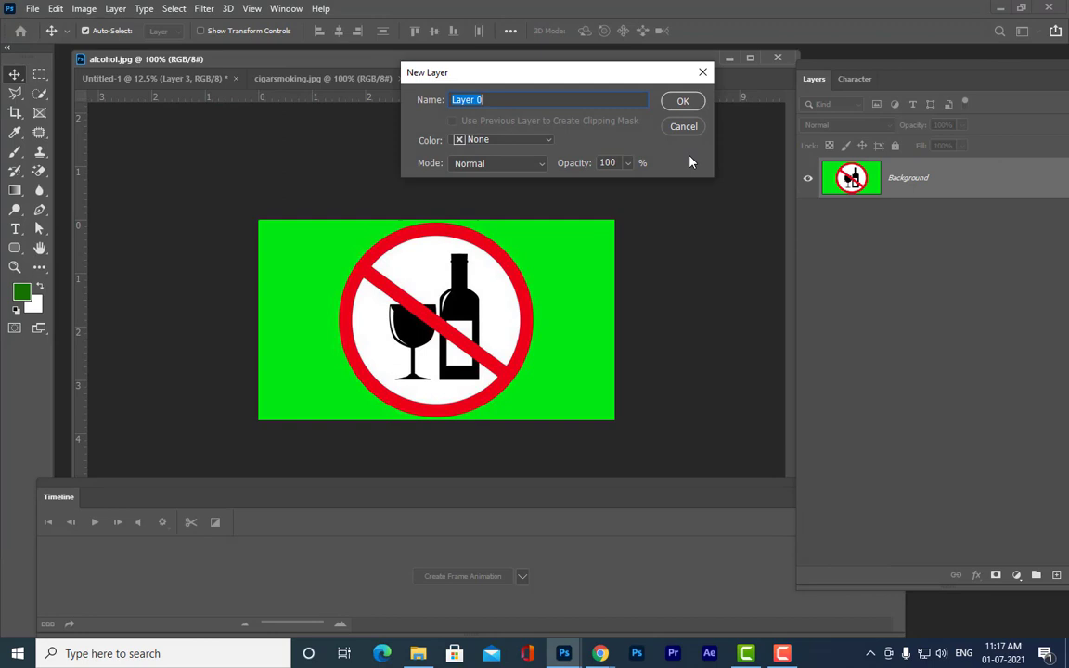
click(682, 101)
drag(507, 490, 557, 492)
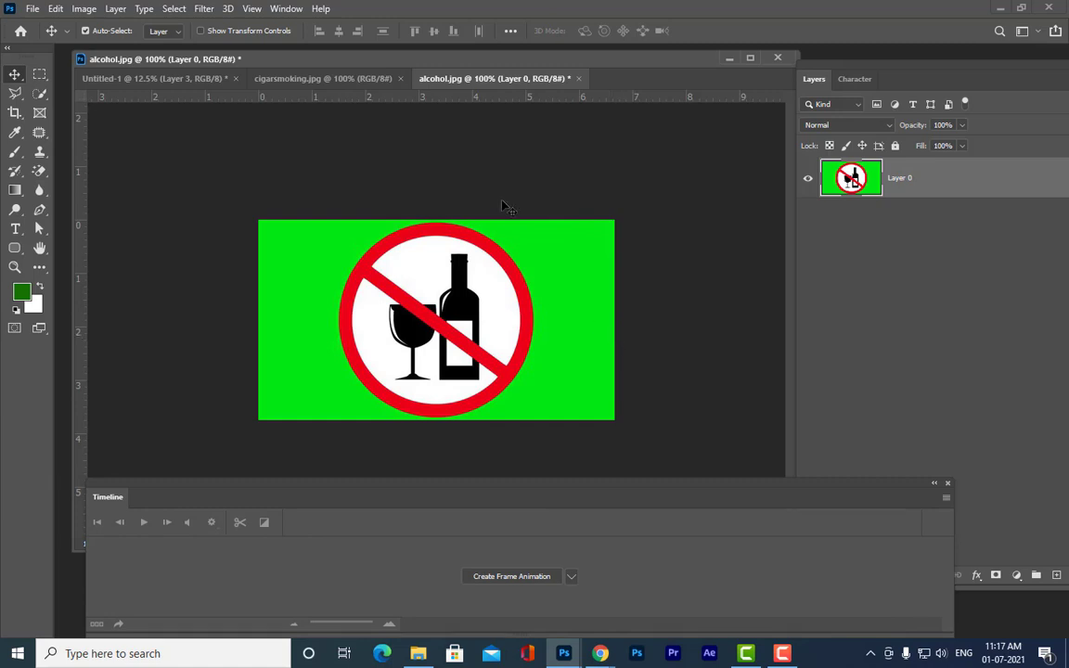
drag(330, 54, 371, 63)
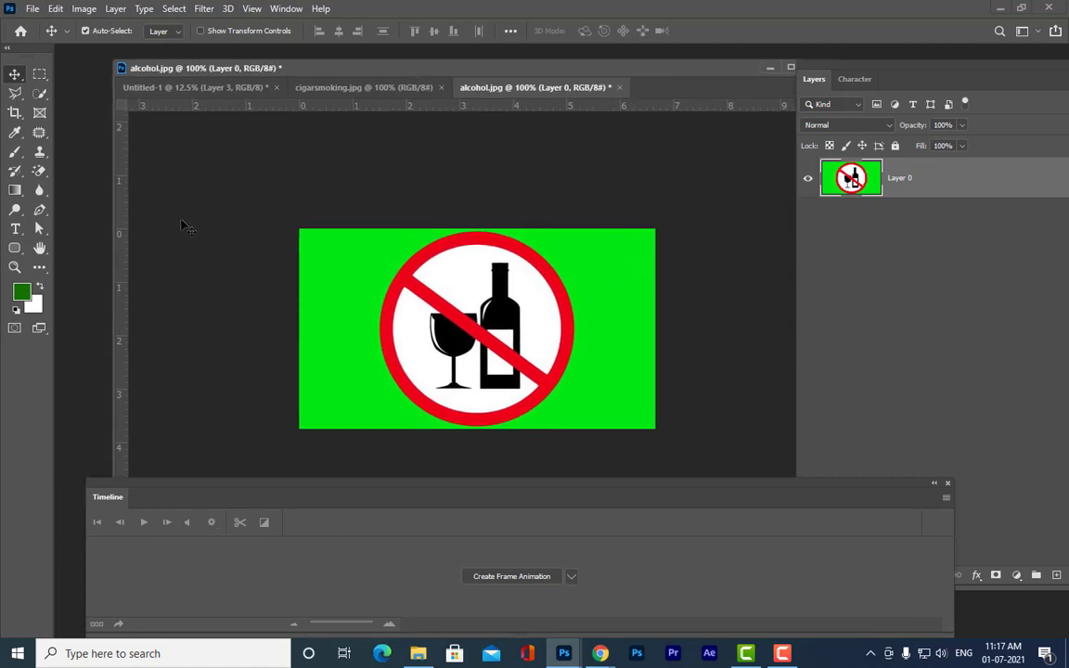
drag(403, 67, 420, 72)
Step: Erase the green background around the no-alcohol sign with the Magic Eraser, then return to the Move tool
key(shift+e)
key(shift+e)
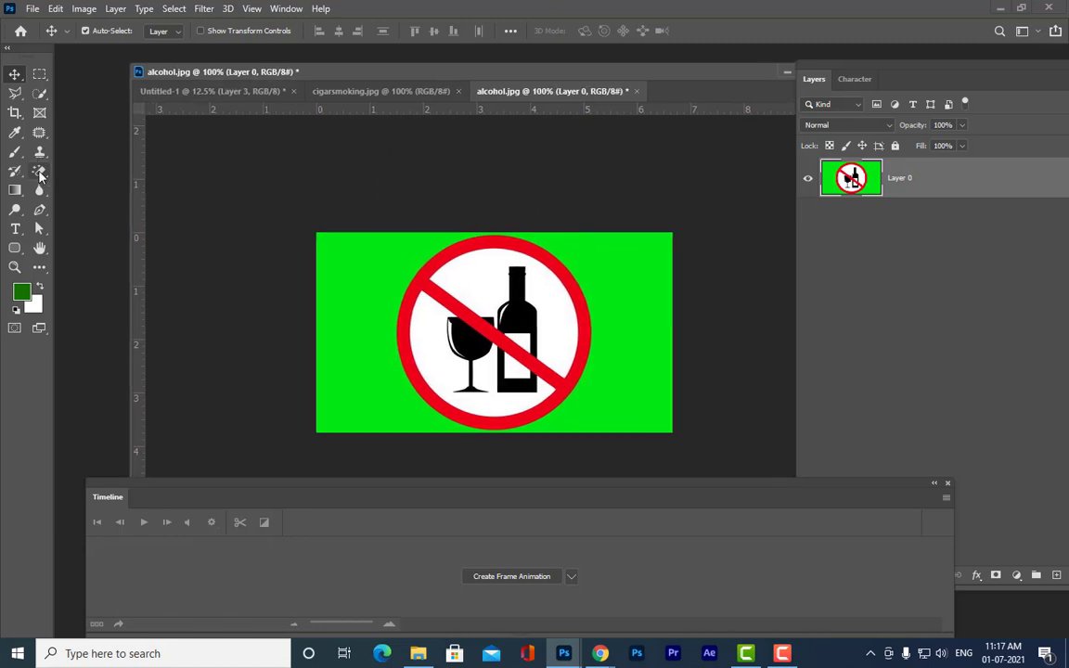
click(357, 281)
click(14, 73)
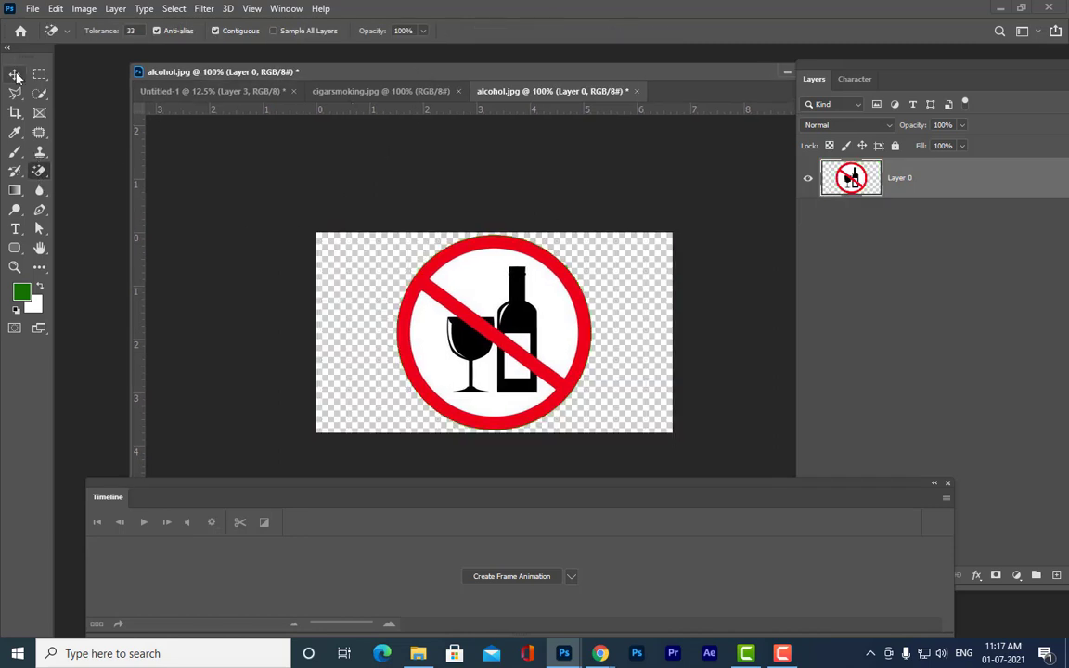
Step: Trim the transparent pixels from all four sides of the alcohol image
click(81, 10)
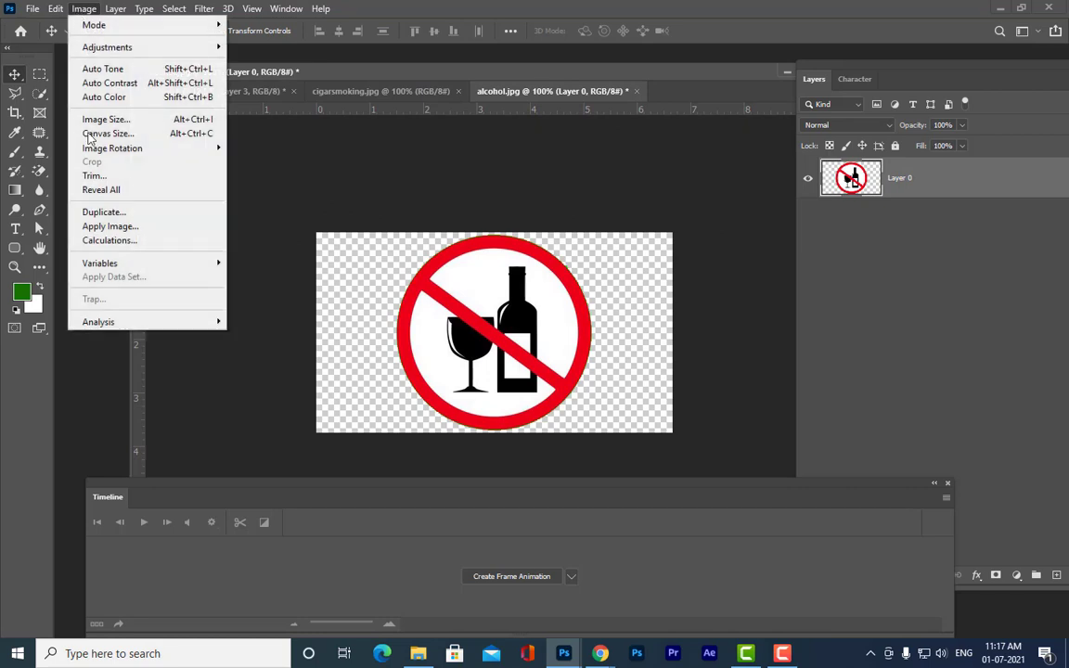
click(101, 181)
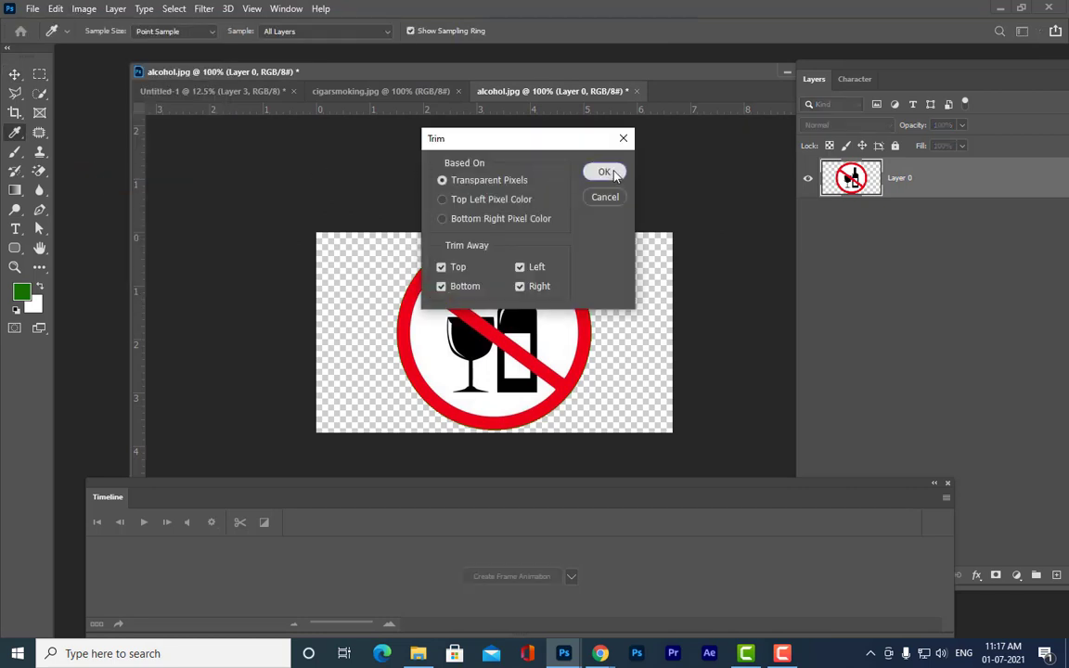
click(606, 173)
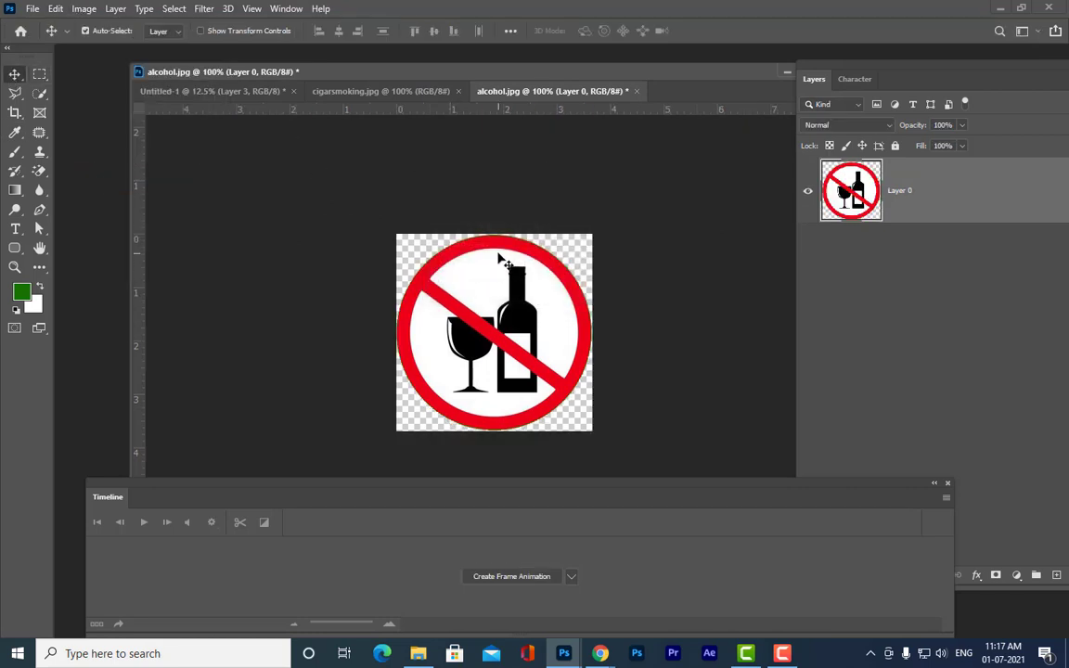
Step: Copy the trimmed no-alcohol sign from the alcohol image into the Untitled-1 document
drag(455, 235, 331, 65)
click(195, 90)
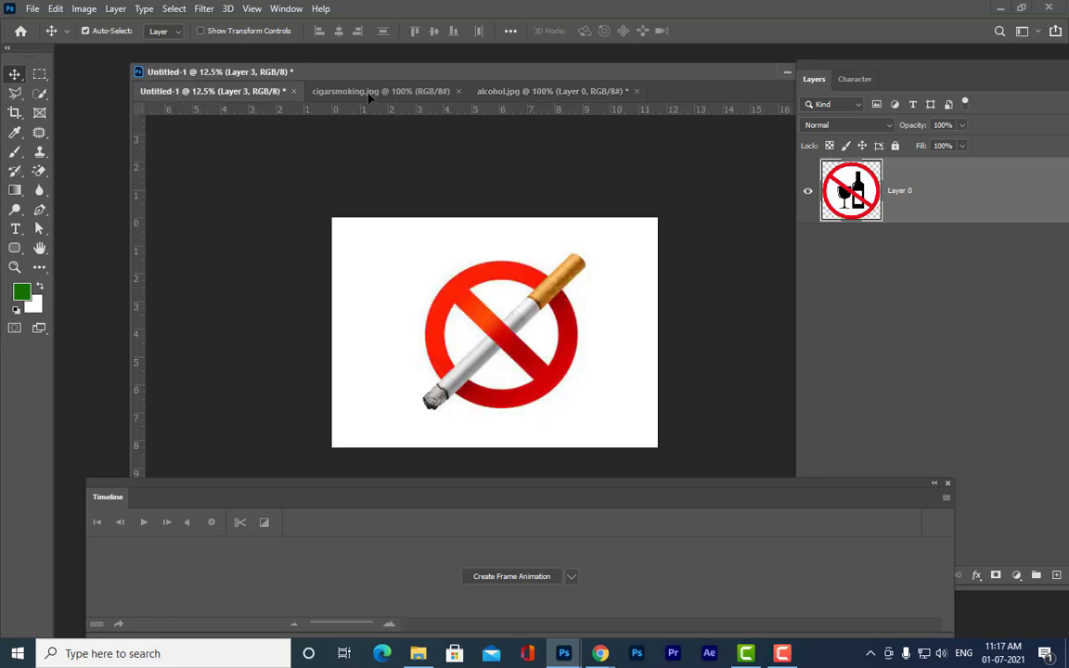
click(334, 90)
click(232, 92)
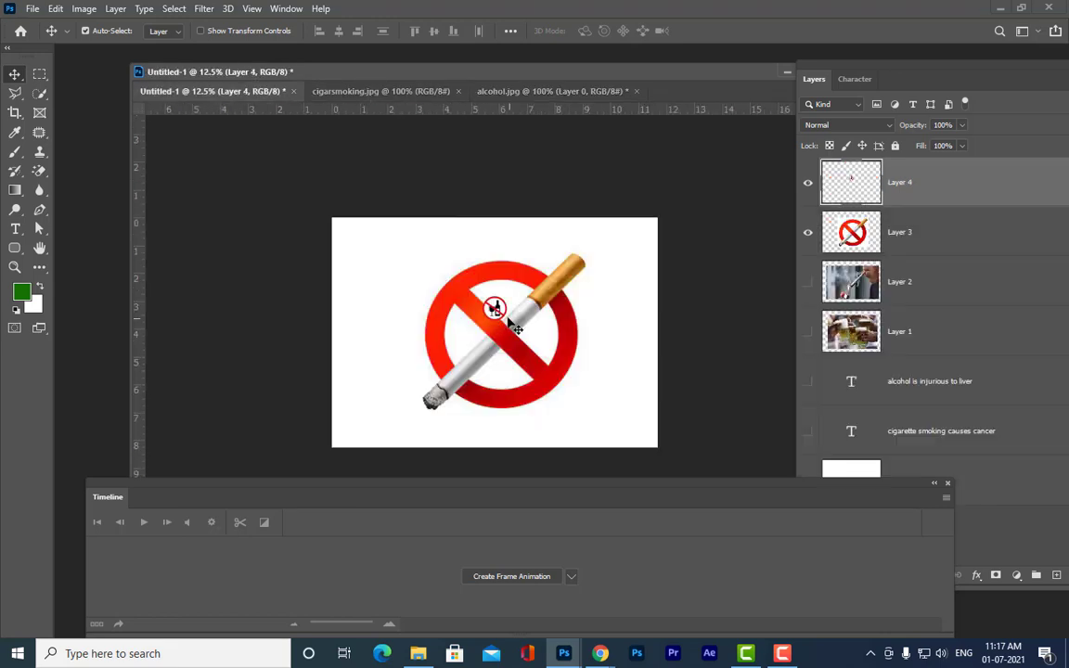
Step: Enlarge the no-alcohol sign to cover the no-smoking sign and nudge it slightly left on the page
key(ctrl+t)
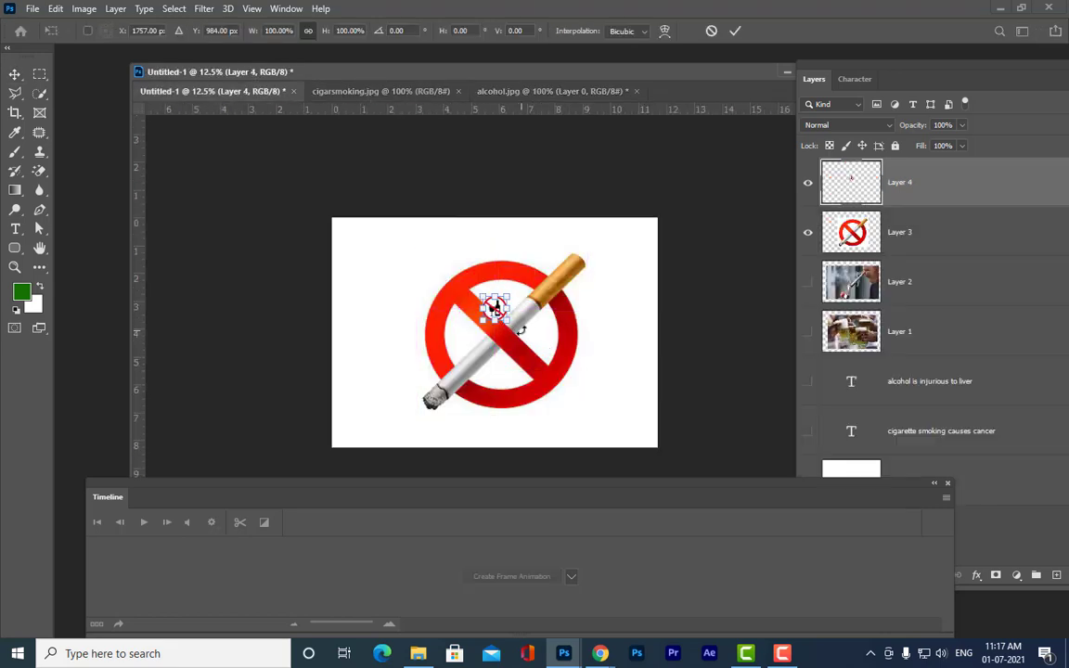
alt+drag(507, 322, 562, 376)
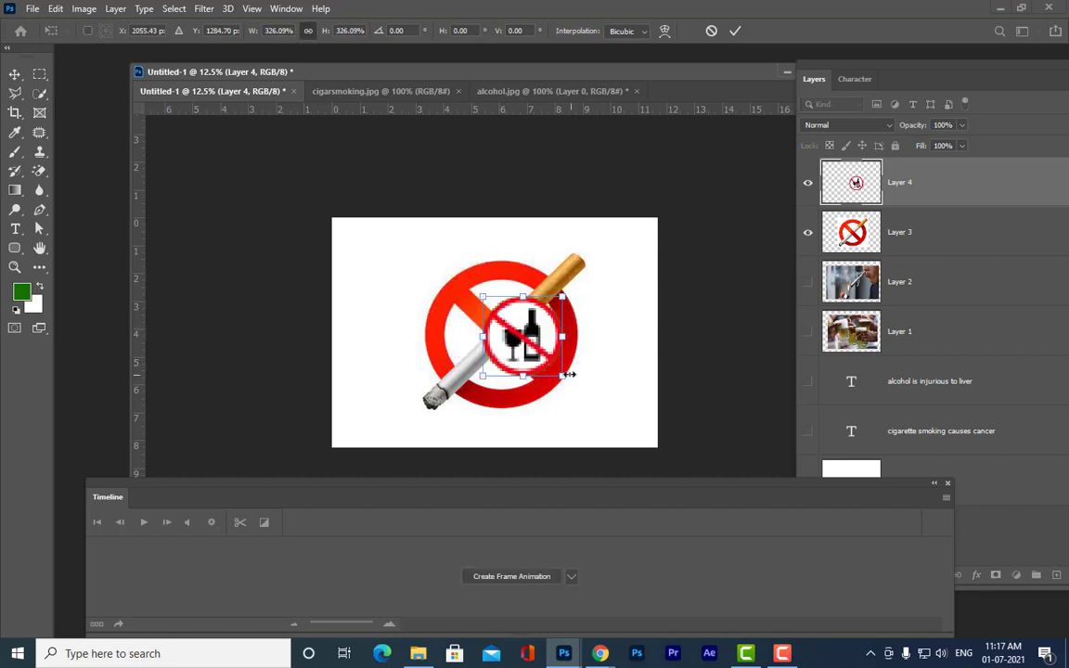
drag(562, 297, 596, 248)
key(Return)
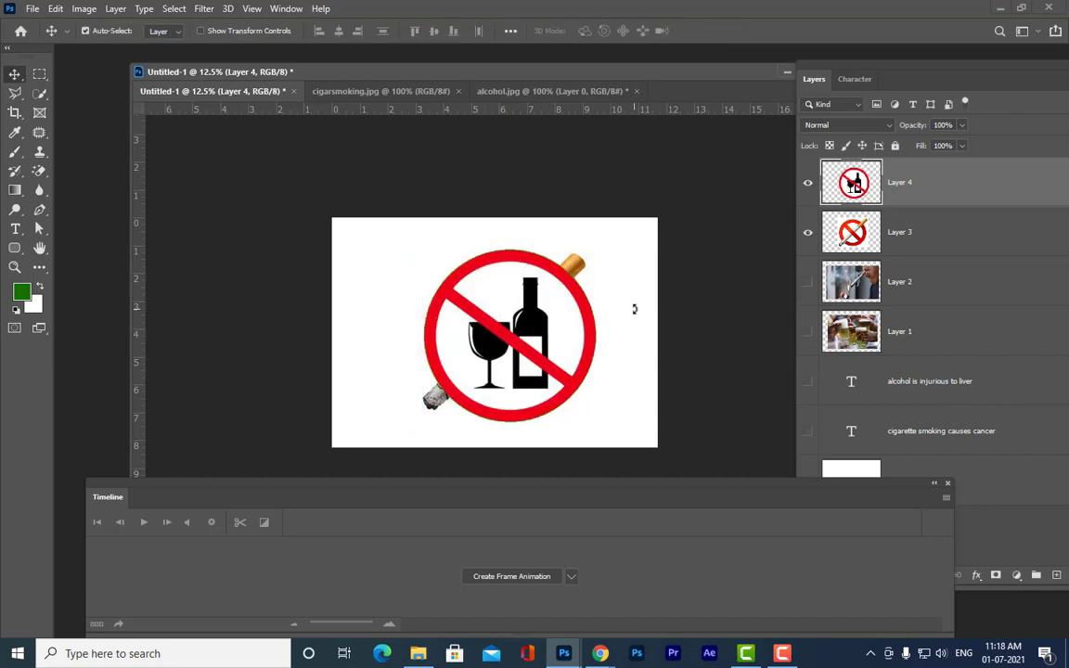
key(shift+Left)
key(shift+Left)
key(shift+Left)
key(shift+Left)
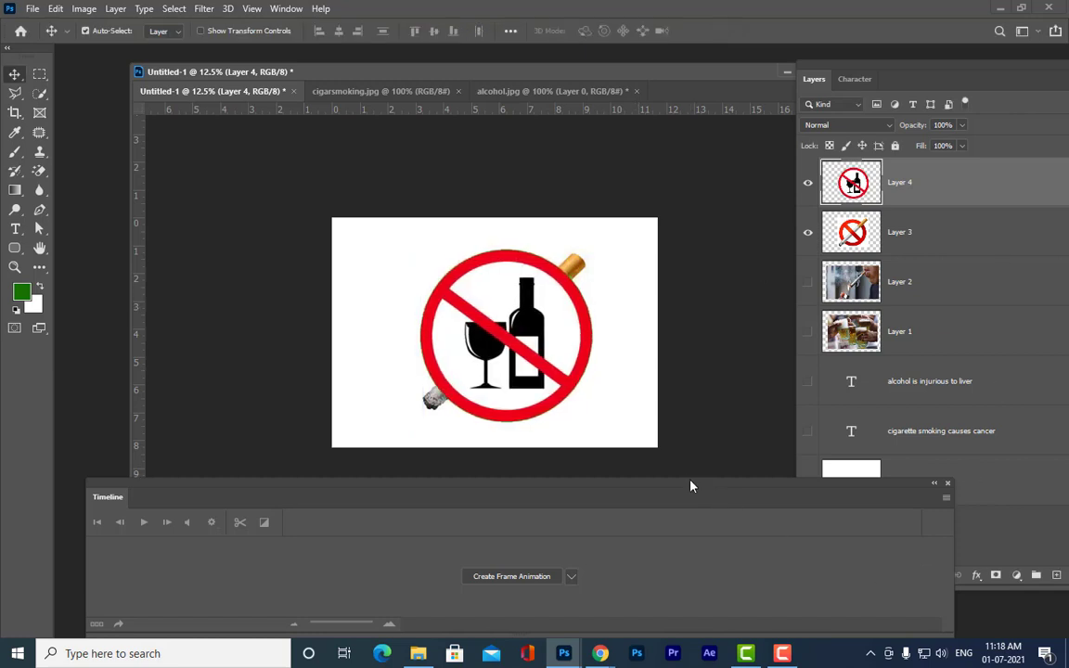
Step: Select the Background layer and reposition the Timeline and document window so the whole page stays clear
drag(691, 483, 735, 462)
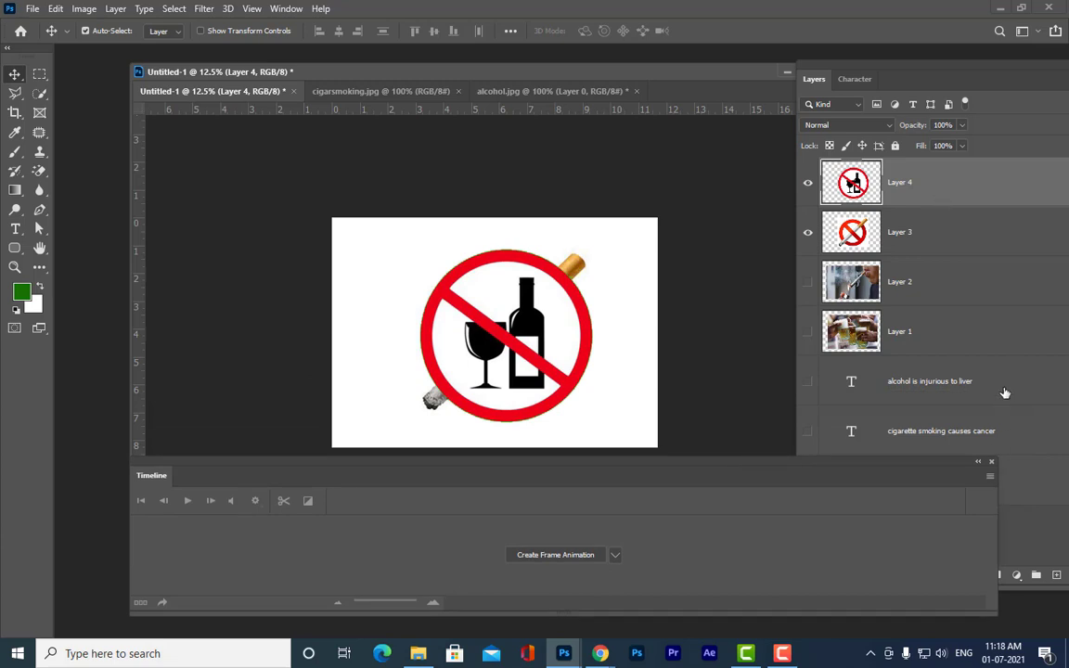
click(1003, 393)
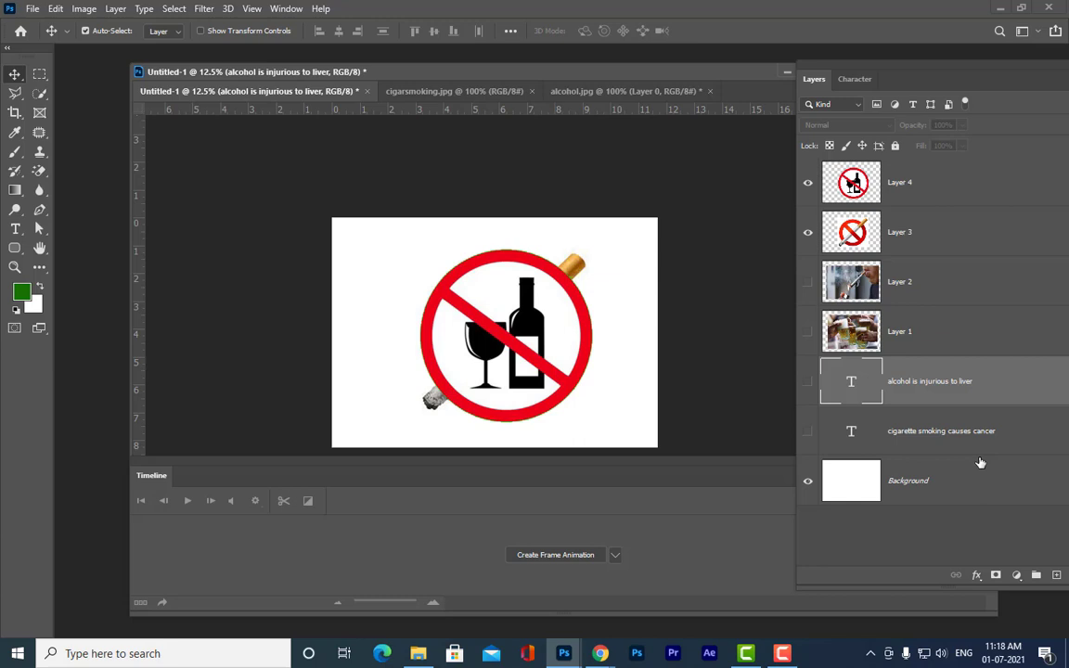
click(966, 484)
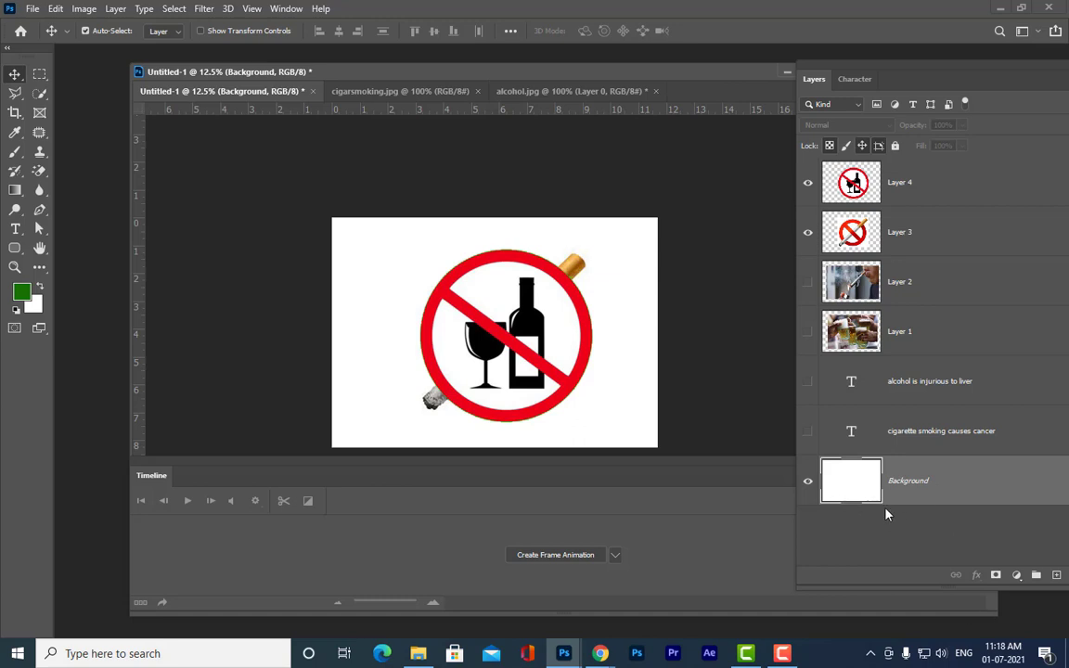
drag(585, 468, 556, 507)
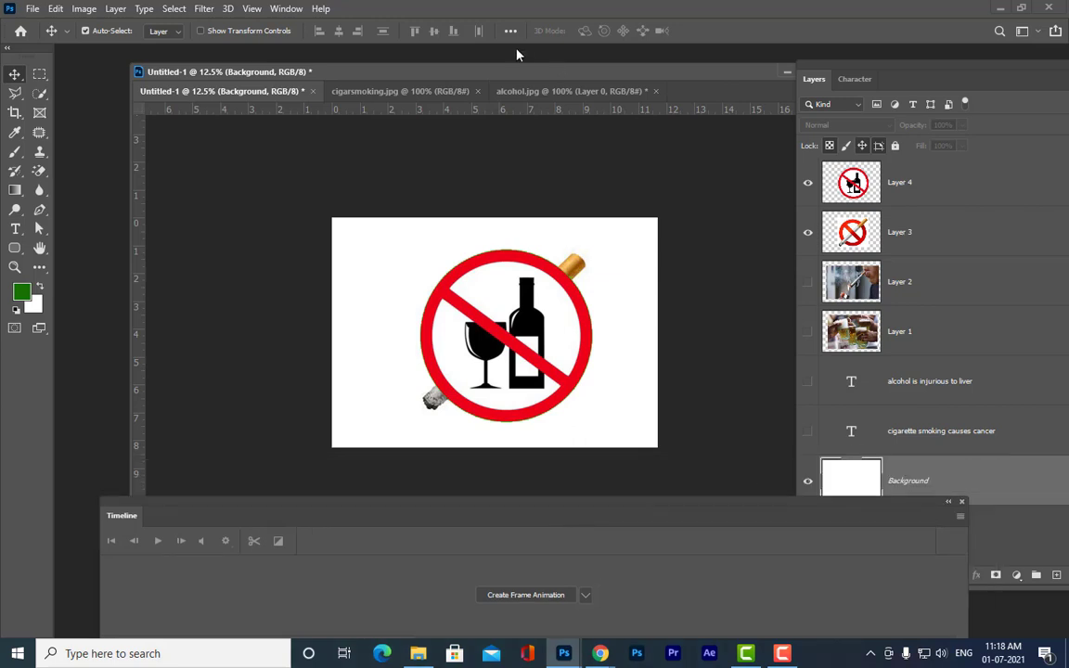
drag(483, 86, 481, 68)
Step: Edit the Gradient tool's manycolors gradient, removing the four middle color stops and keeping only the red and magenta end stops
click(15, 189)
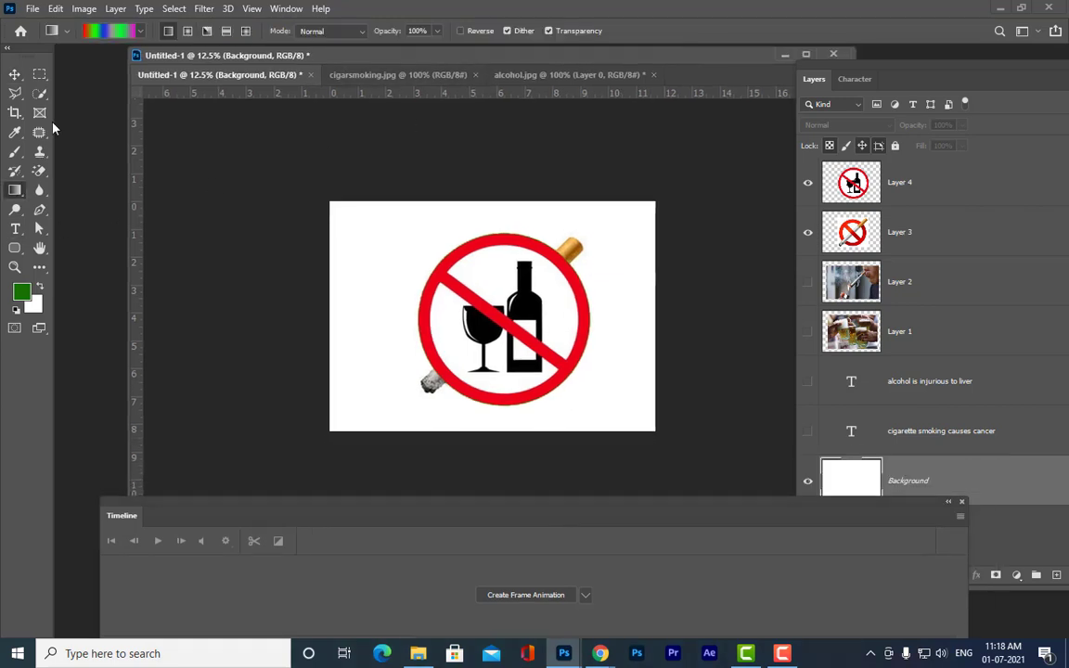
click(104, 30)
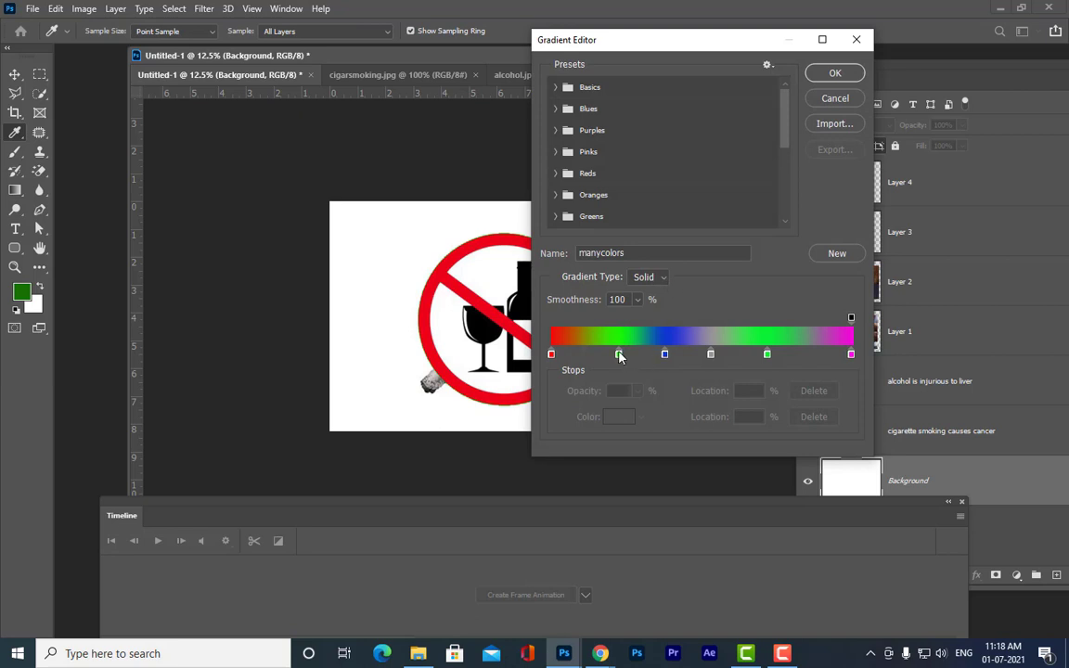
drag(618, 353, 631, 583)
drag(665, 354, 730, 546)
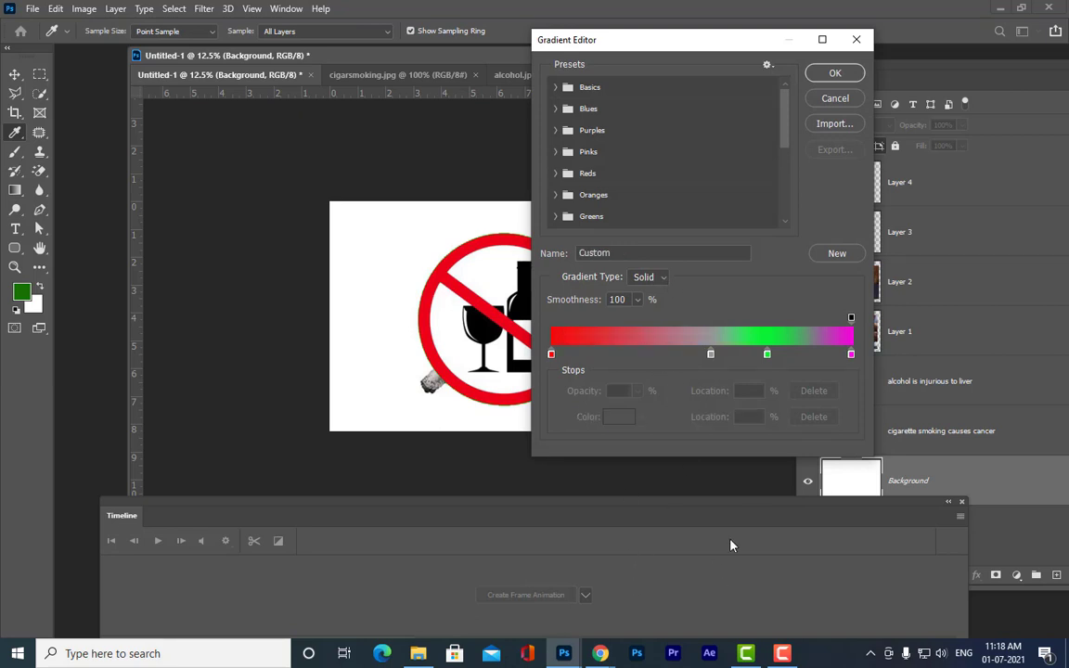
drag(712, 355, 753, 586)
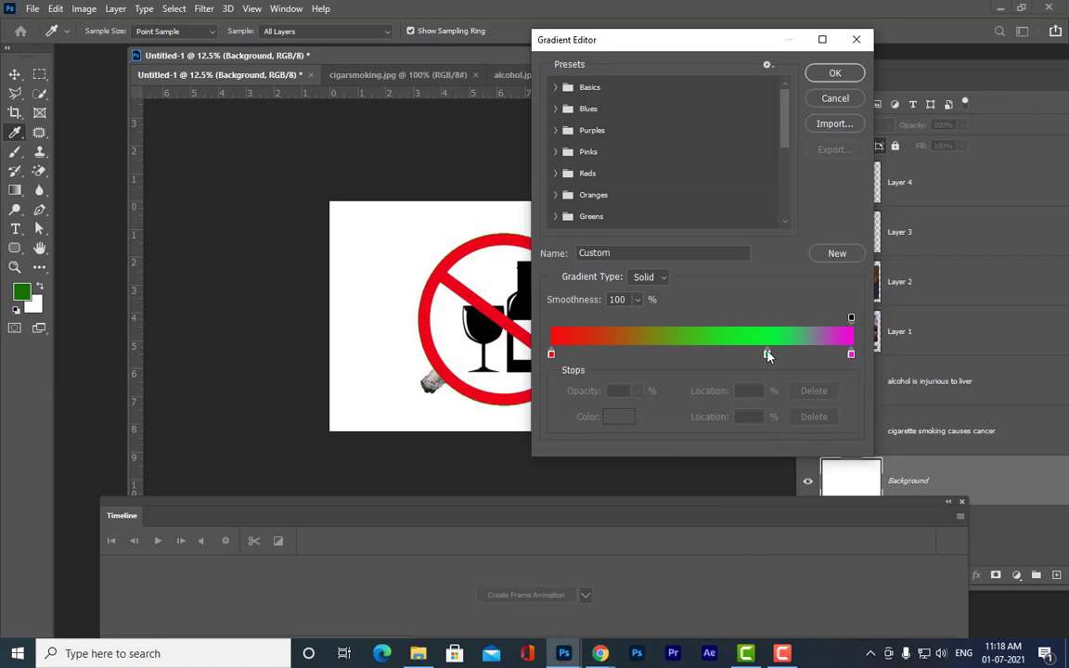
drag(769, 356, 720, 561)
Step: Set the gradient's end stop to orange-yellow f4b803 and its start stop to yellow e6f40b, and accept the gradient
click(851, 356)
double_click(851, 356)
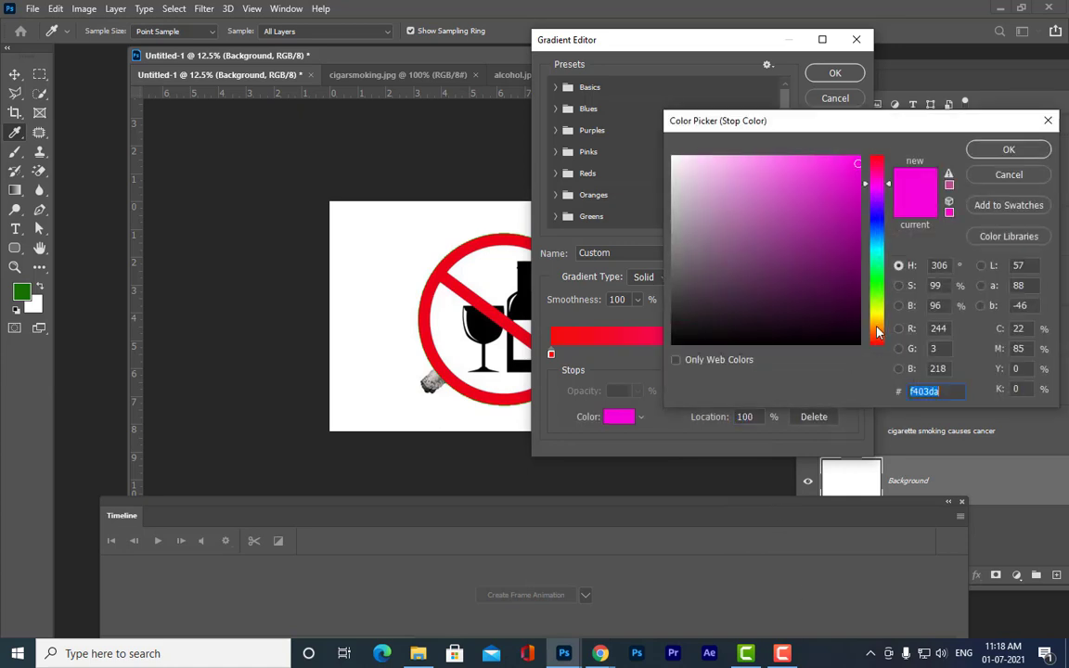
mouse_move(878, 313)
mouse_down()
mouse_move(880, 331)
mouse_move(887, 321)
mouse_up()
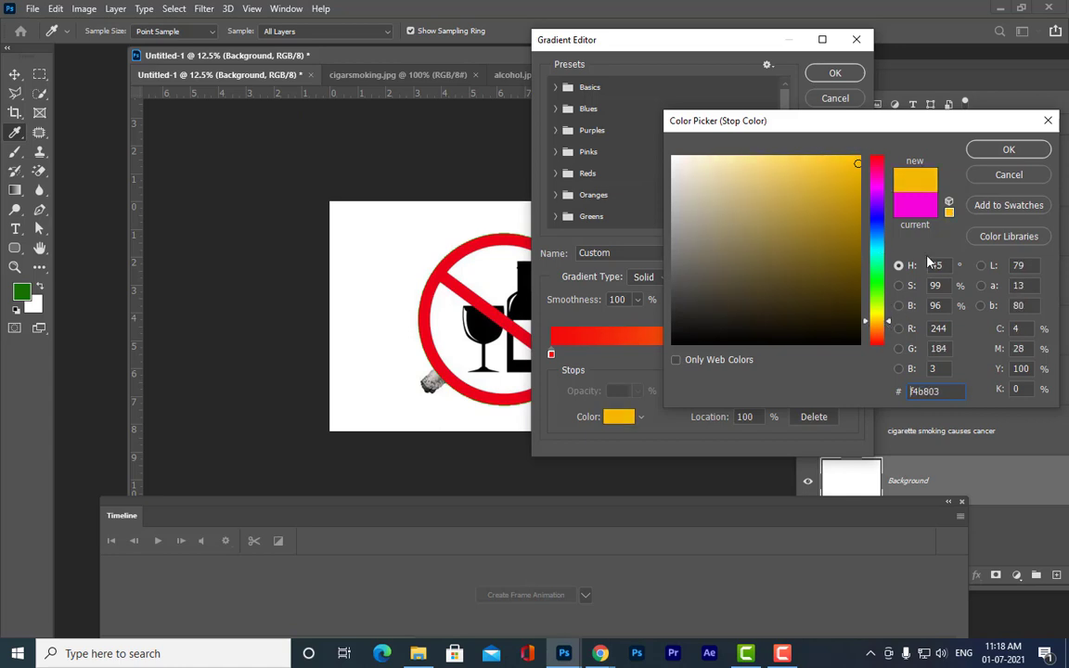
click(1010, 149)
double_click(551, 354)
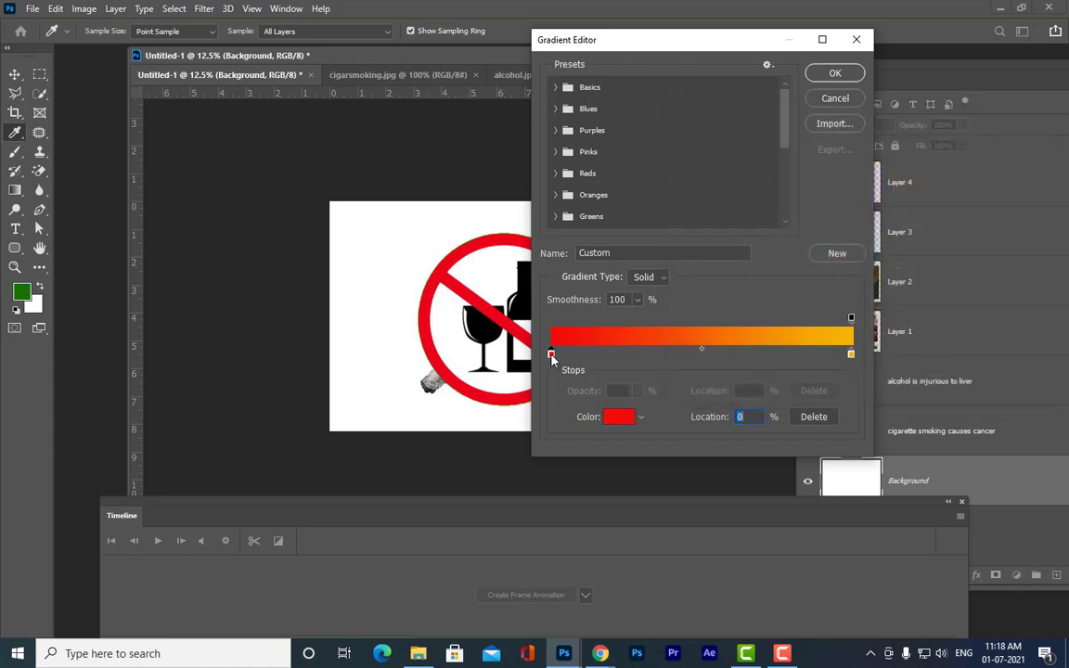
click(884, 322)
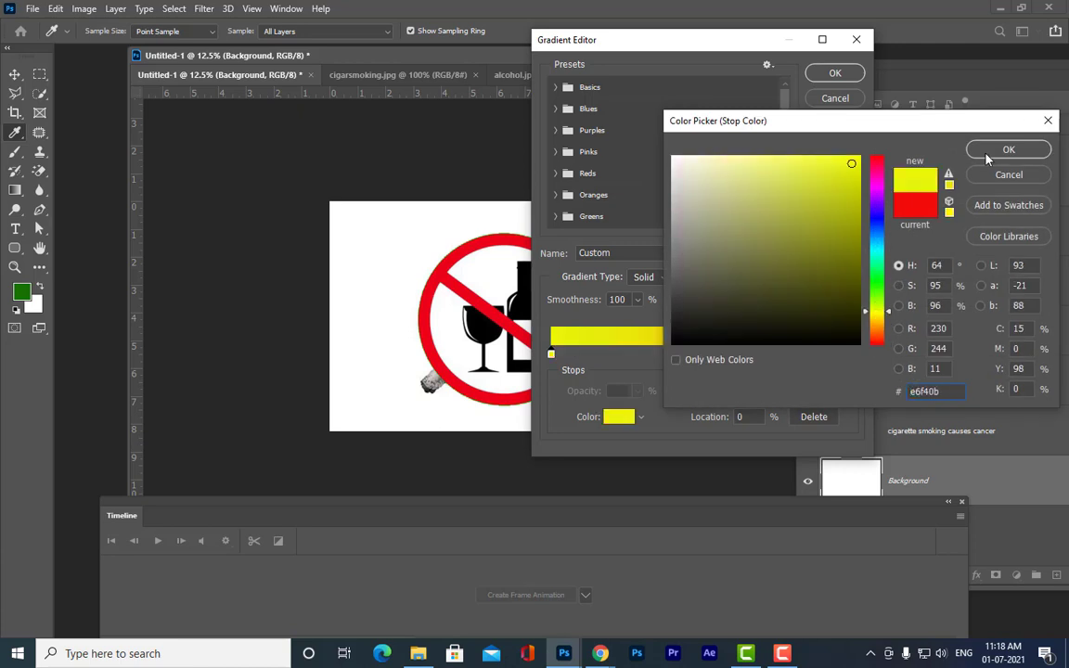
click(1009, 150)
click(837, 74)
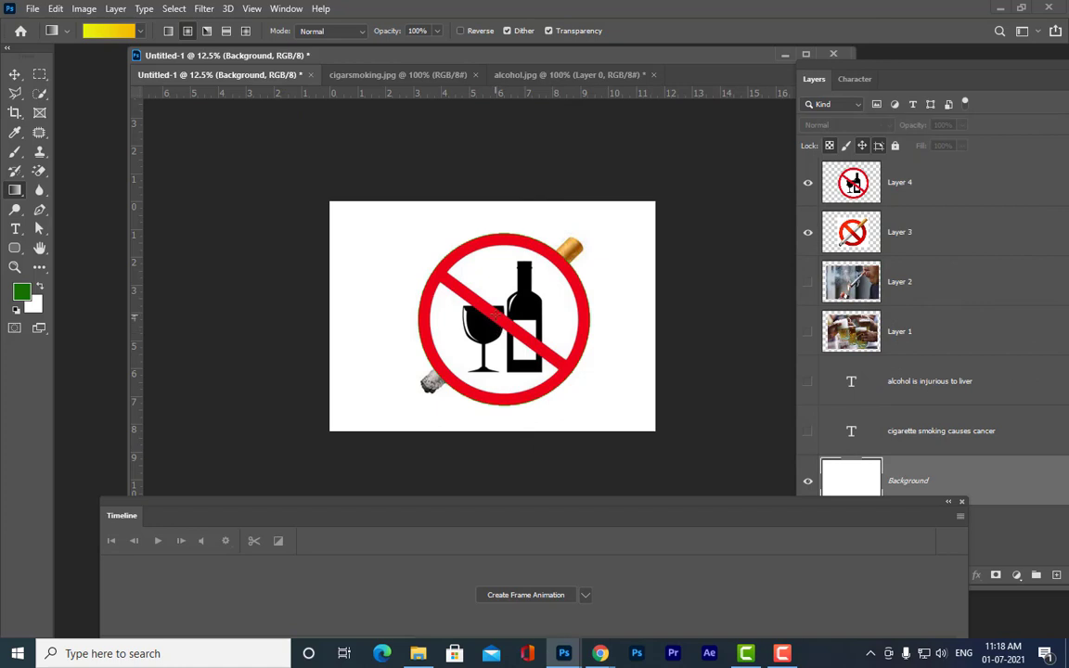
Step: Fill the Background layer with the yellow-to-orange radial gradient from the page's middle past its lower edge, then return to the Move tool
drag(450, 285, 449, 364)
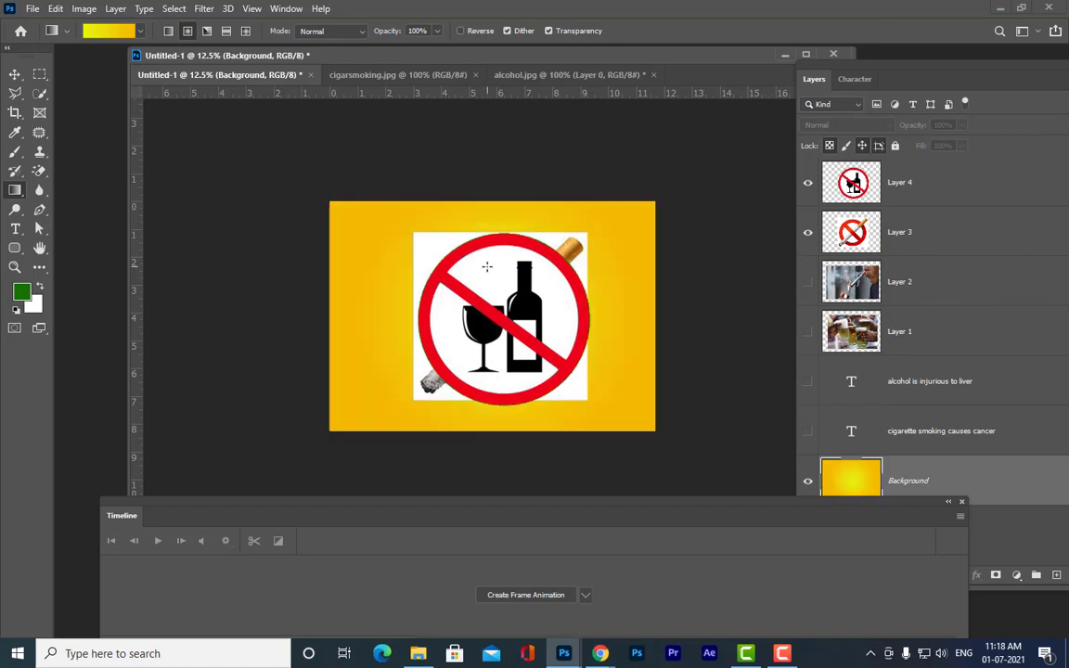
drag(495, 296, 515, 476)
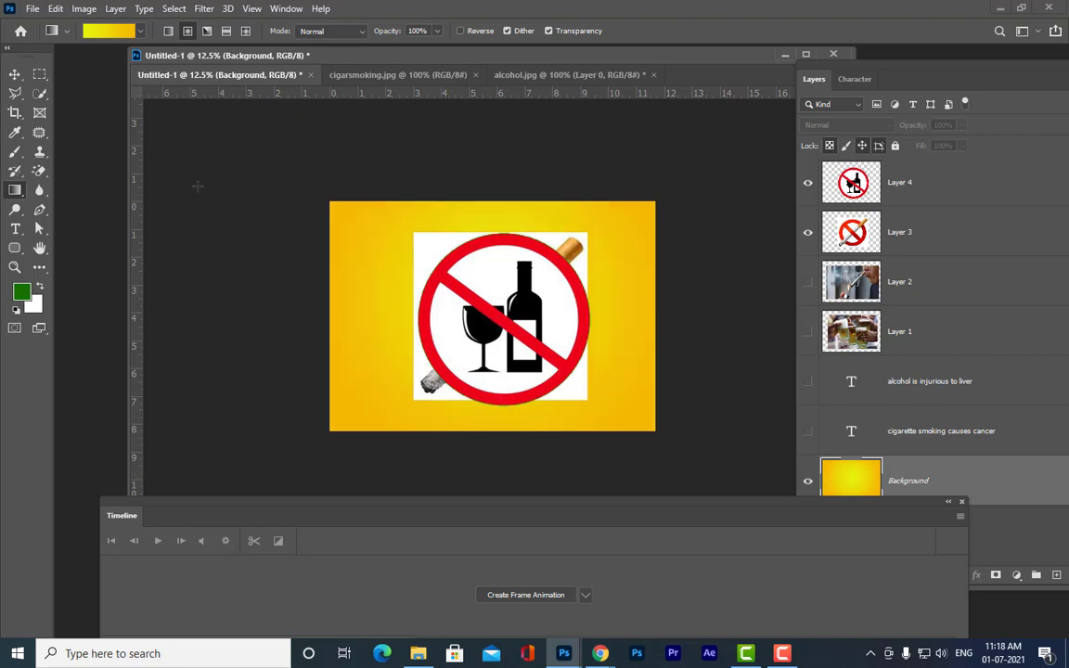
click(15, 74)
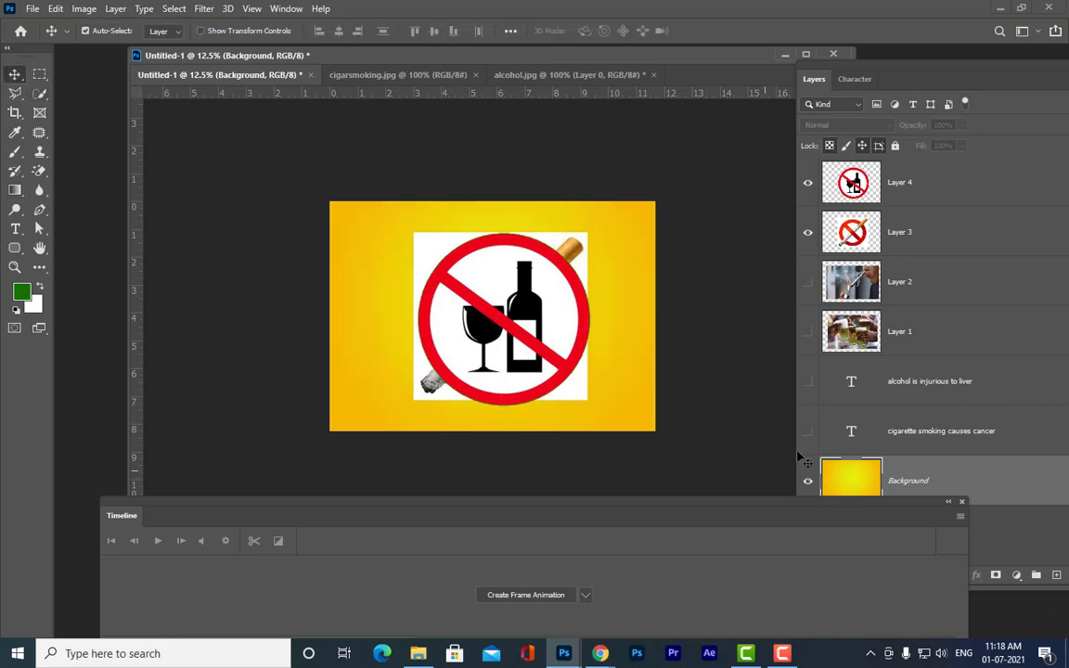
Step: Create a video timeline for the document instead of a frame animation
drag(602, 509, 637, 422)
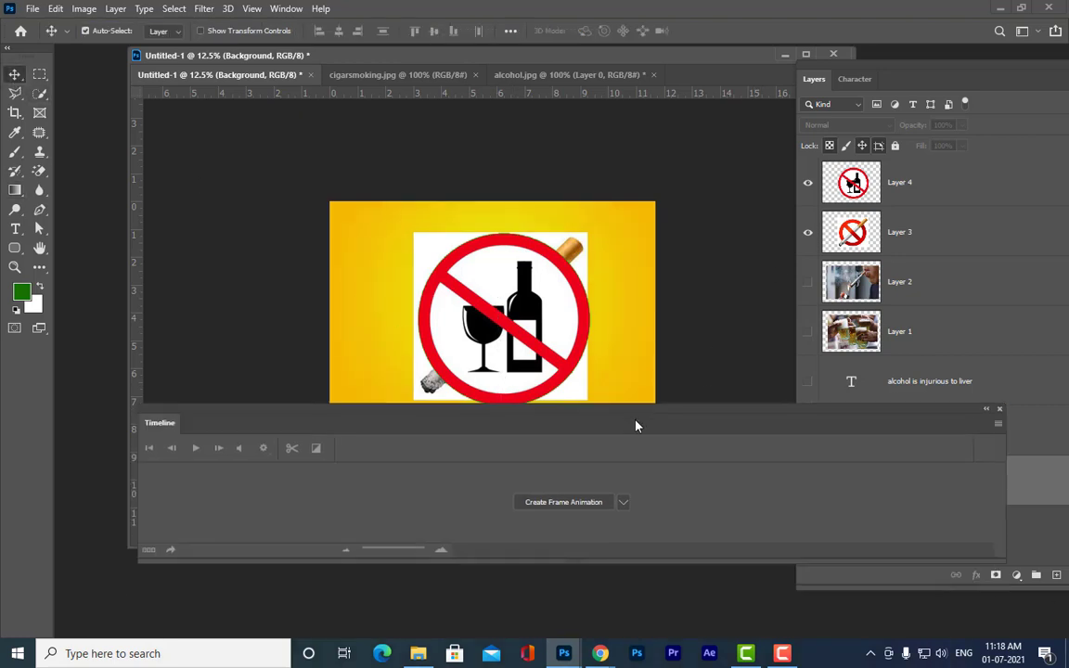
click(623, 502)
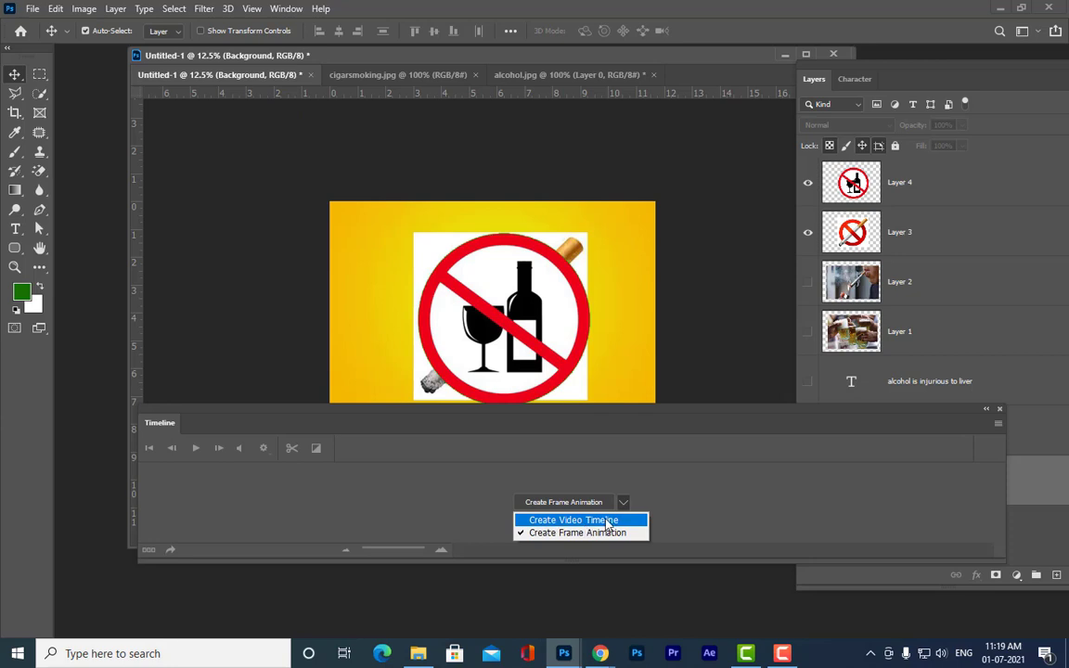
click(608, 520)
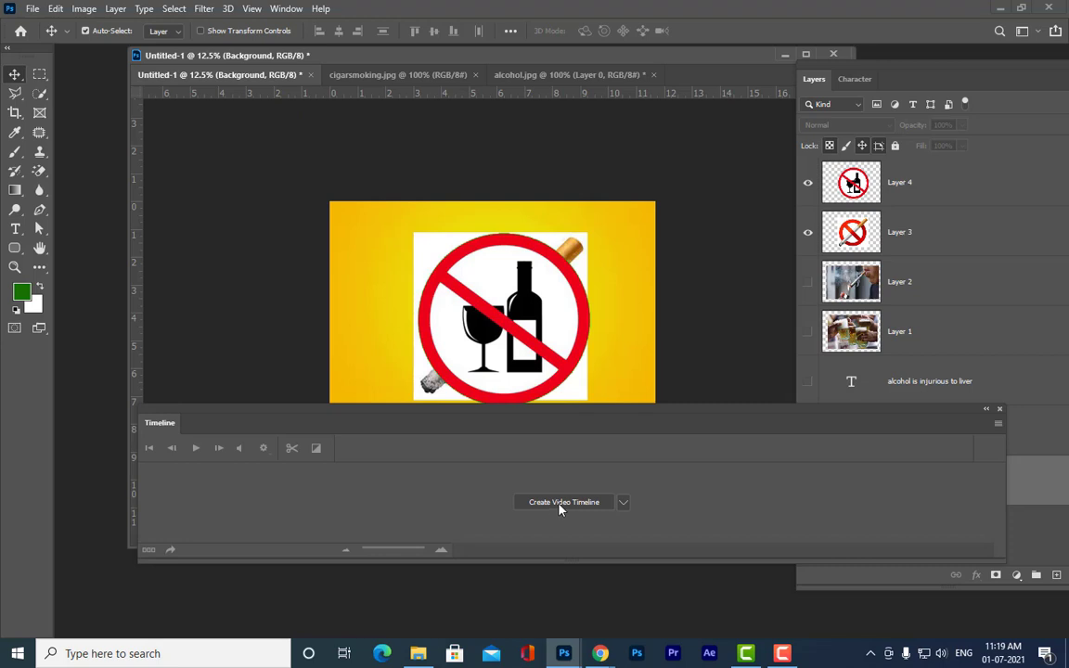
click(560, 504)
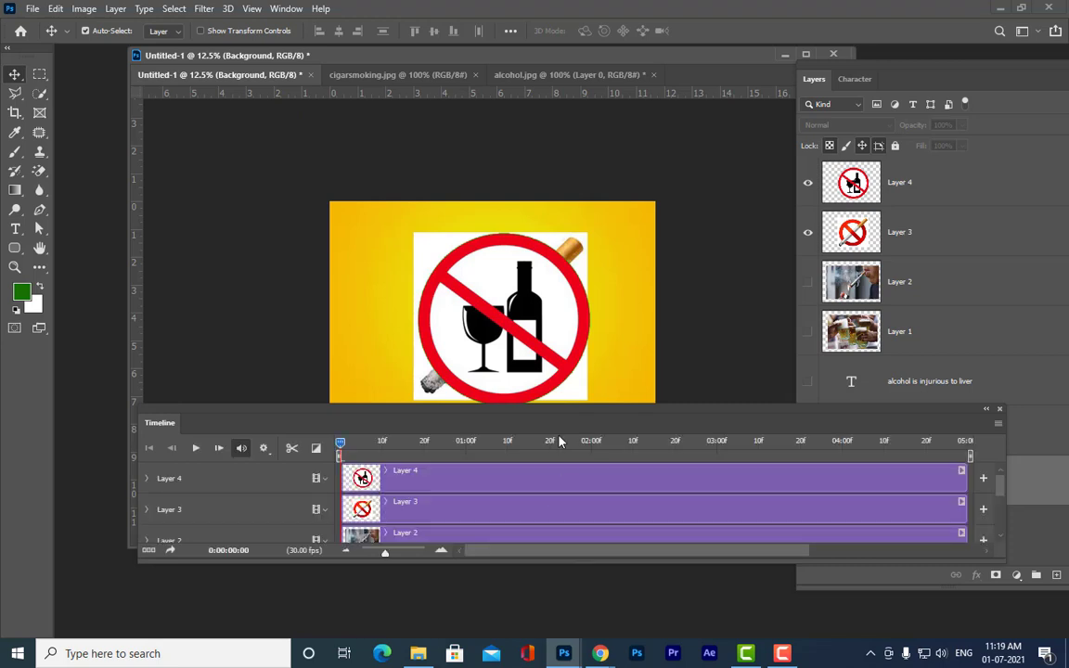
Step: Enlarge the Timeline to show all layer tracks, expand Layer 4's animation properties, and place the Timeline clear of the page
drag(555, 414, 1055, 557)
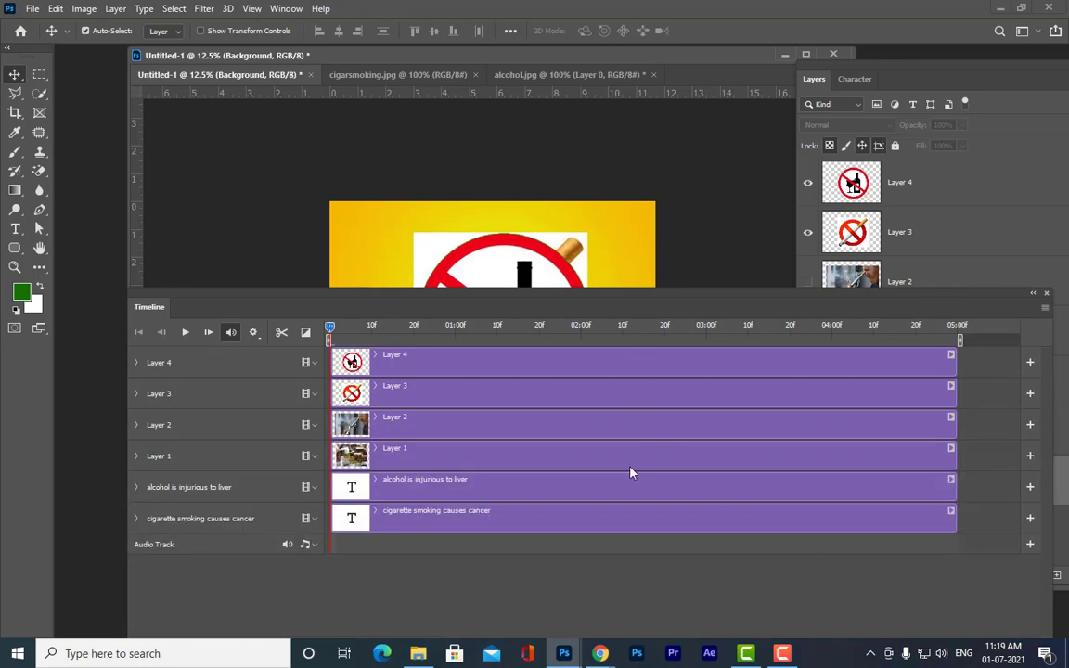
drag(466, 305, 564, 391)
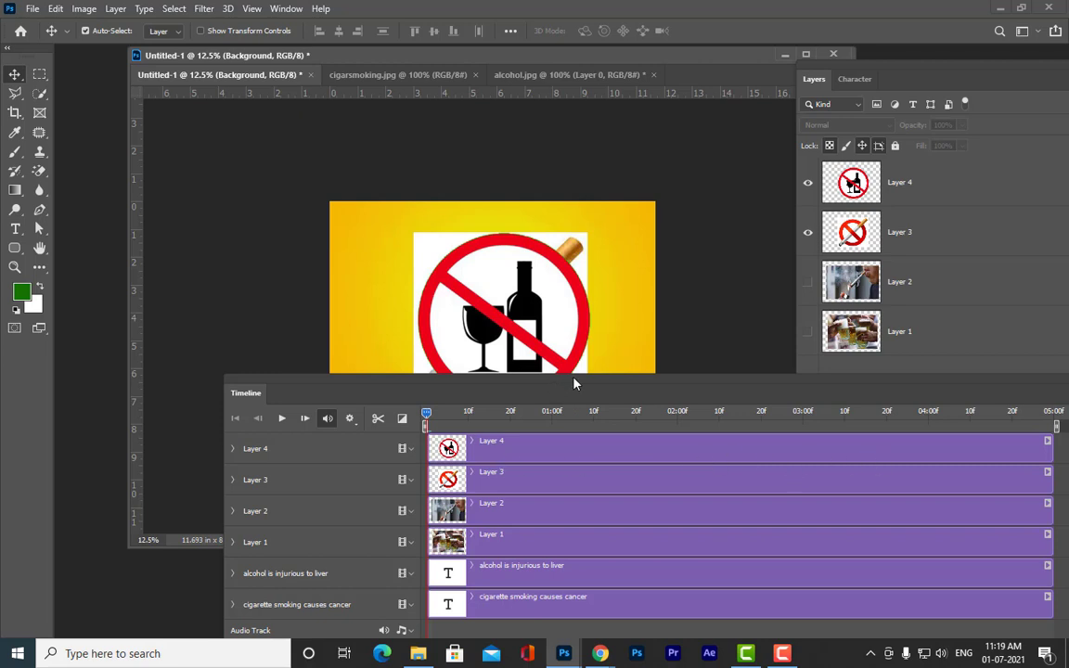
drag(572, 382, 523, 430)
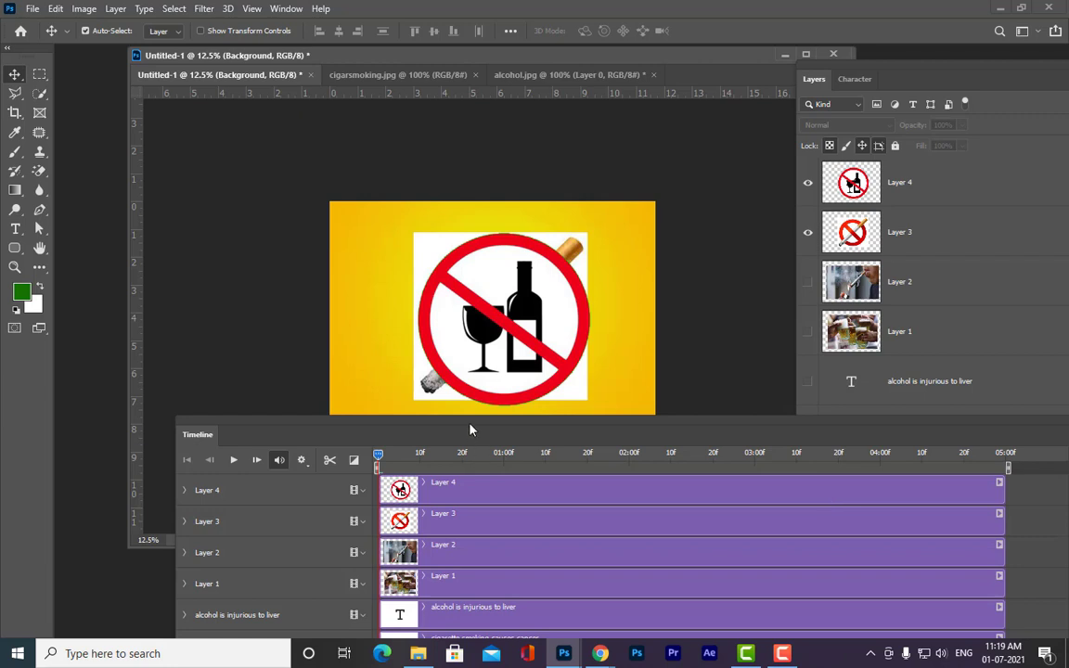
drag(469, 430, 856, 364)
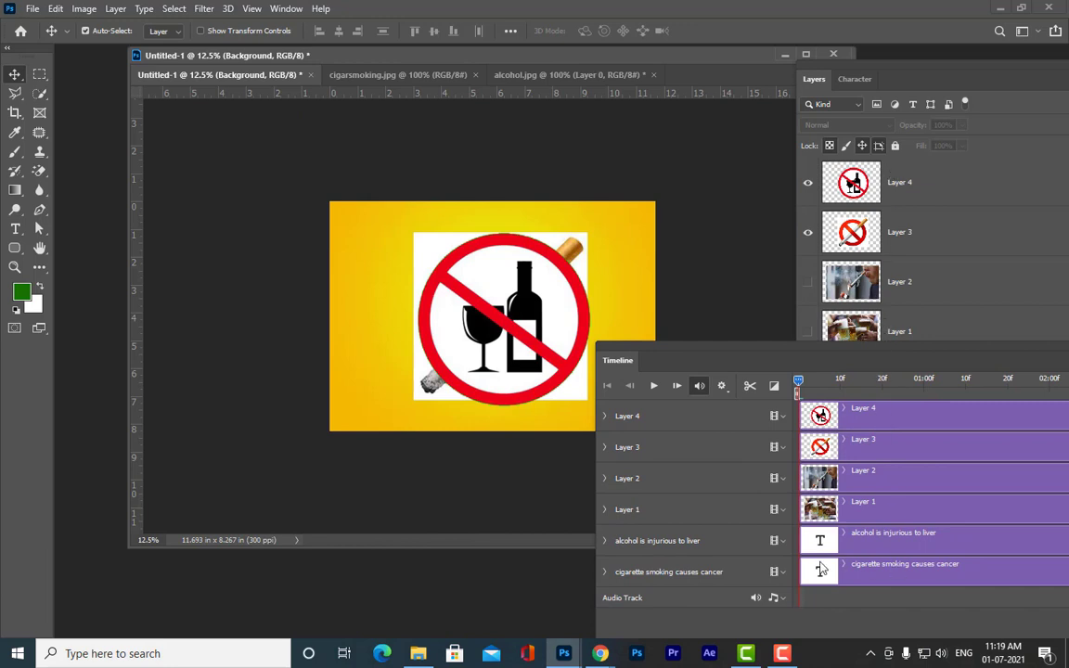
click(604, 419)
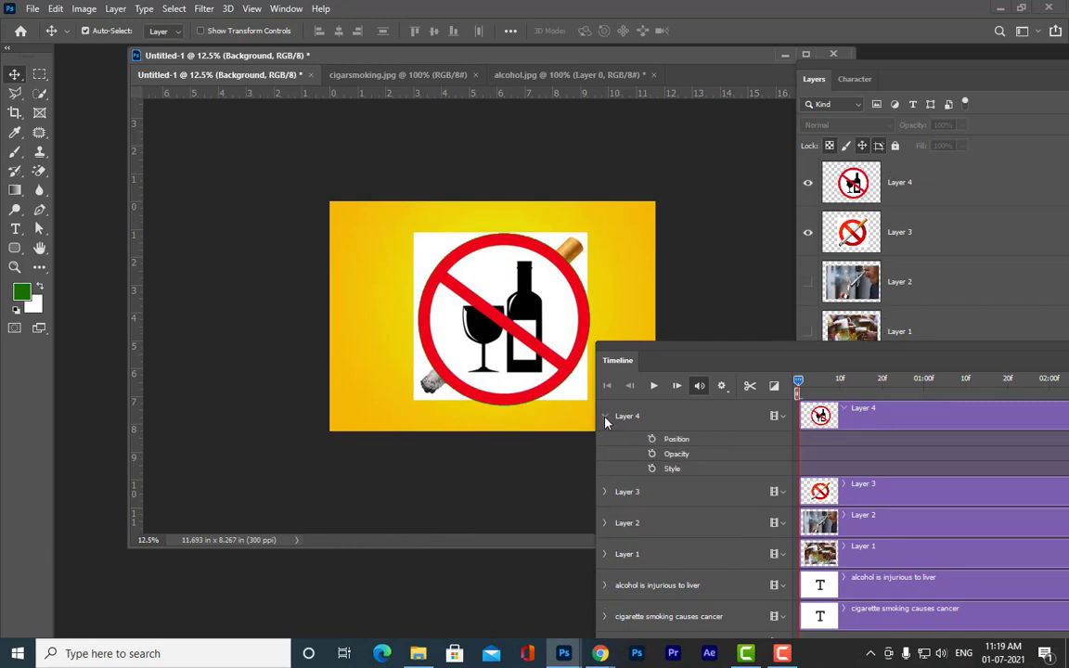
drag(697, 356, 773, 263)
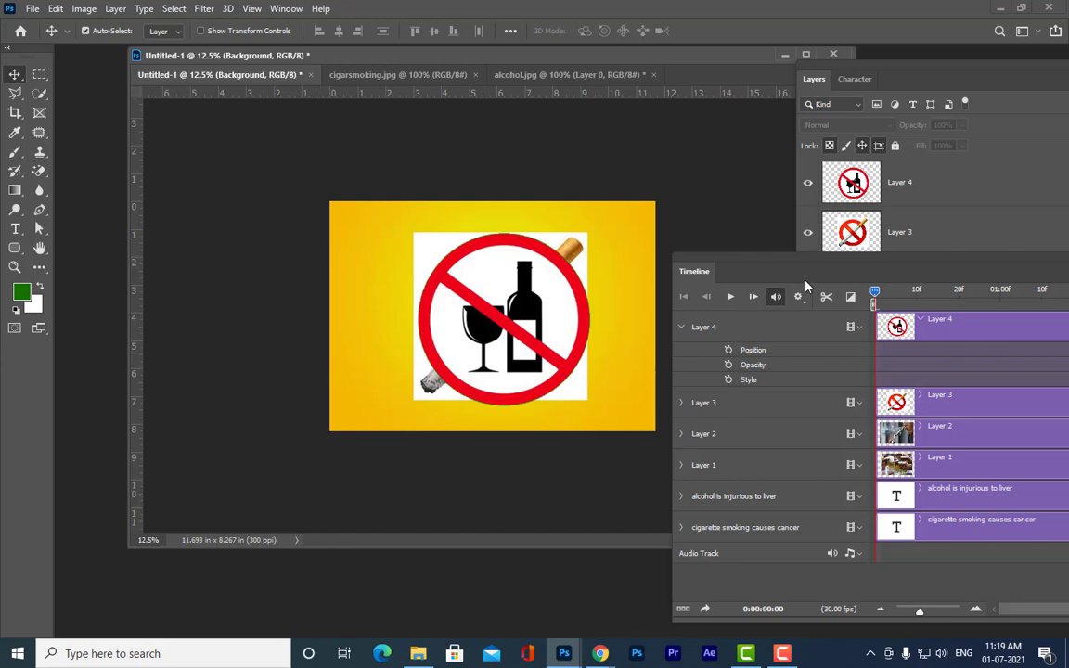
Step: Expand the animation properties of Layer 3 and the "alcohol is injurious to liver" text layer in the Timeline
drag(799, 262, 807, 220)
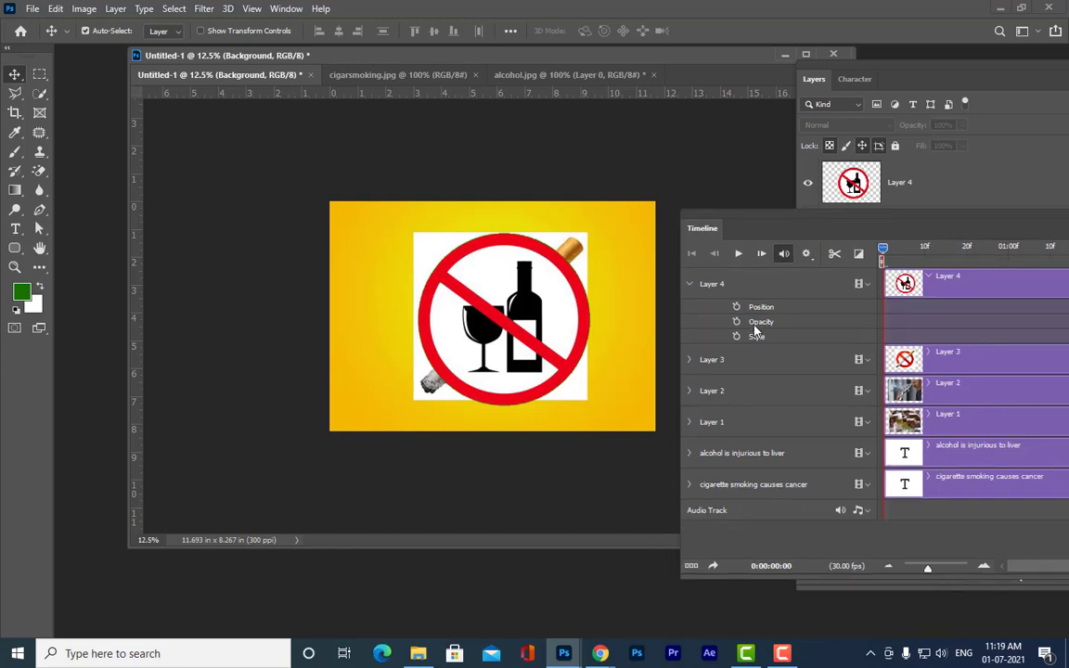
click(689, 360)
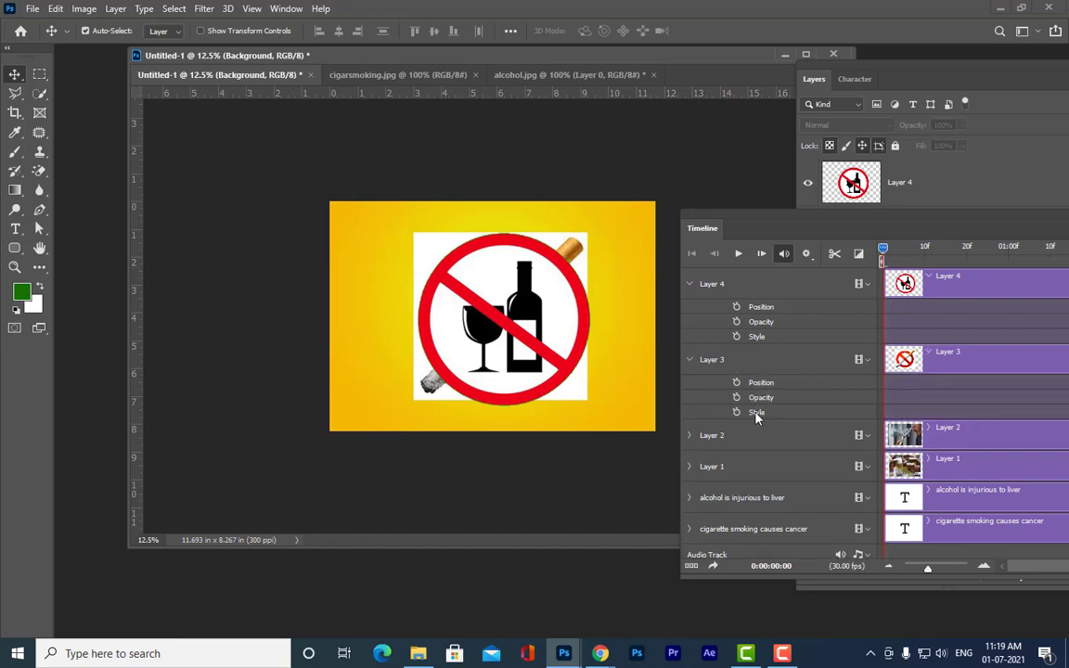
click(690, 498)
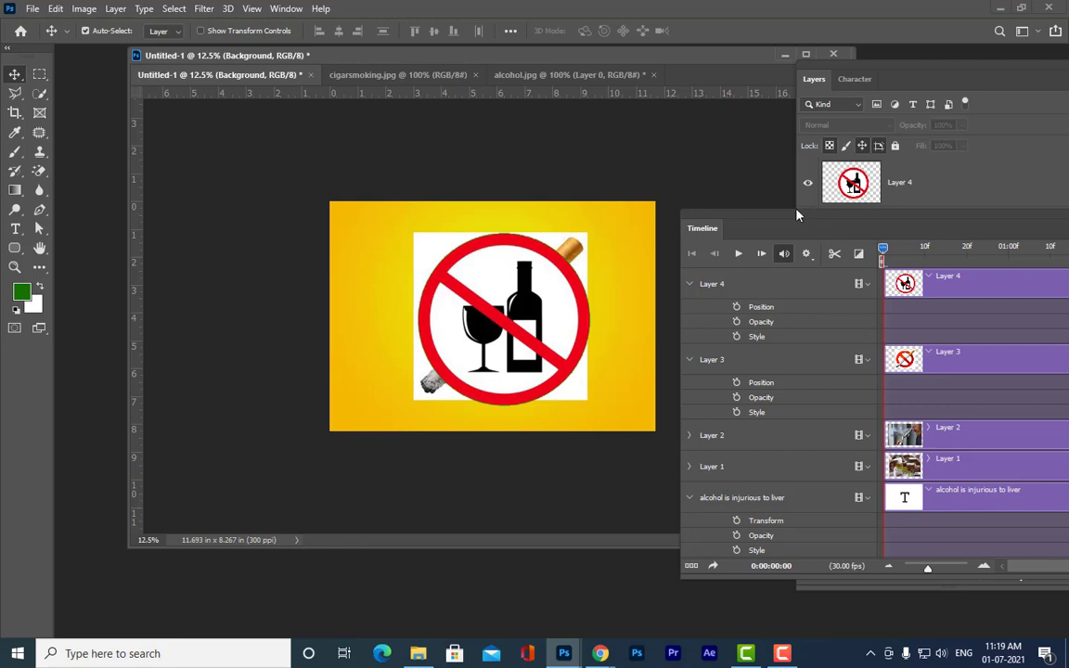
Step: Arrange the Timeline and Layers panels so the tracks and layer list are accessible, and make Layer 2 and Layer 1 visible
drag(797, 215, 493, 210)
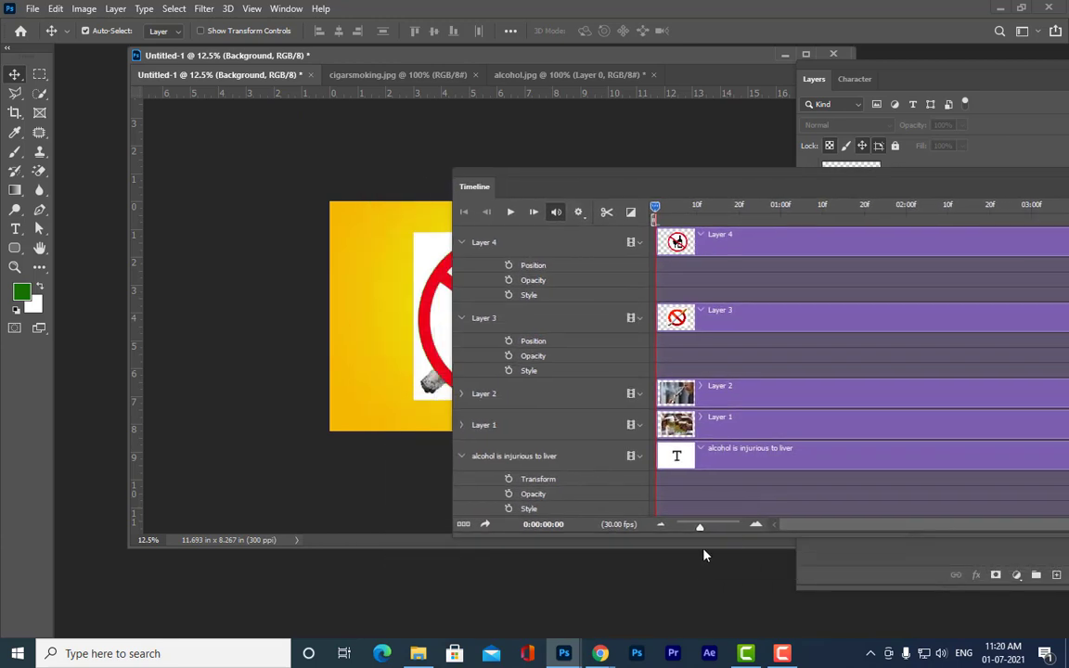
mouse_move(703, 548)
mouse_down()
mouse_move(704, 631)
mouse_move(706, 571)
mouse_up()
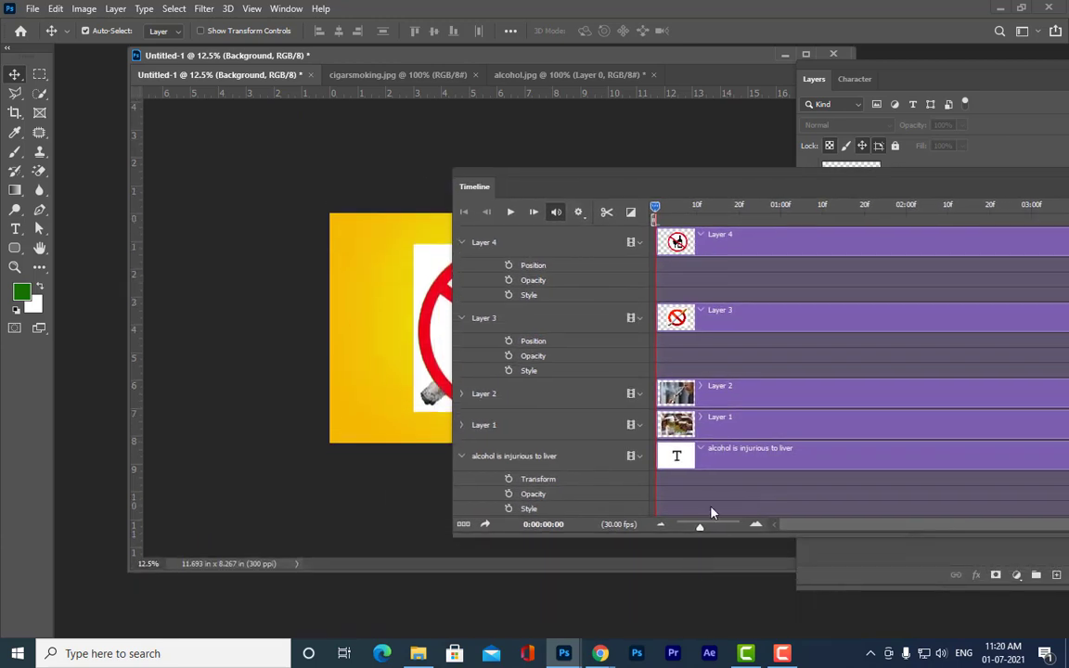
drag(702, 183, 851, 178)
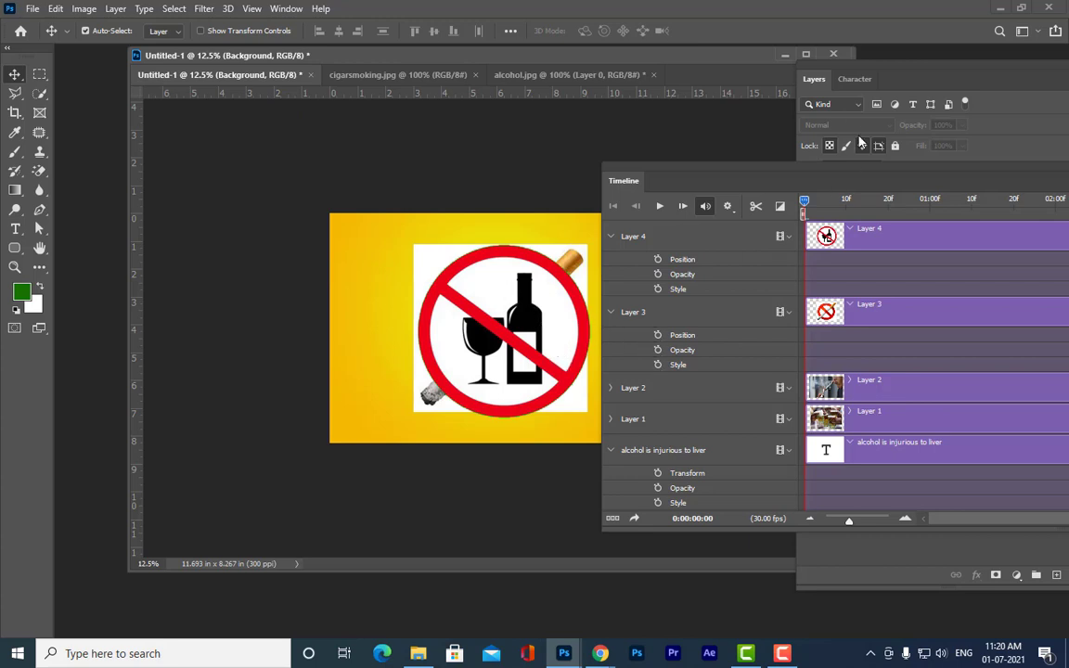
drag(815, 171, 365, 320)
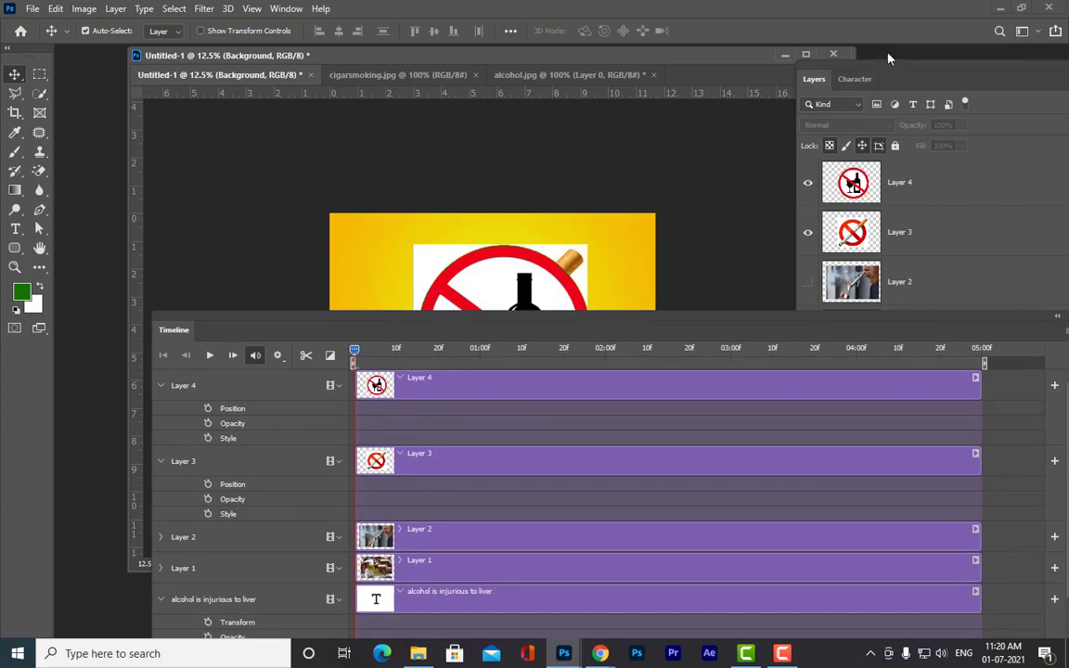
drag(886, 70, 774, 71)
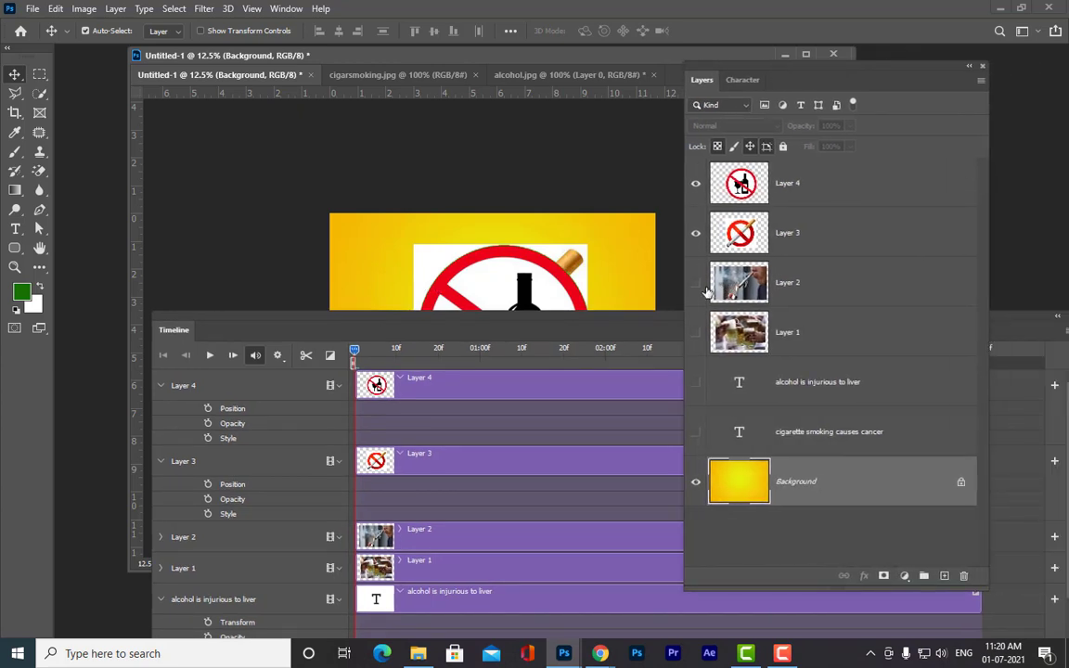
drag(696, 282, 696, 332)
Step: Convert Layer 4 and Layer 3, the two prohibition signs, to separate smart objects
click(842, 182)
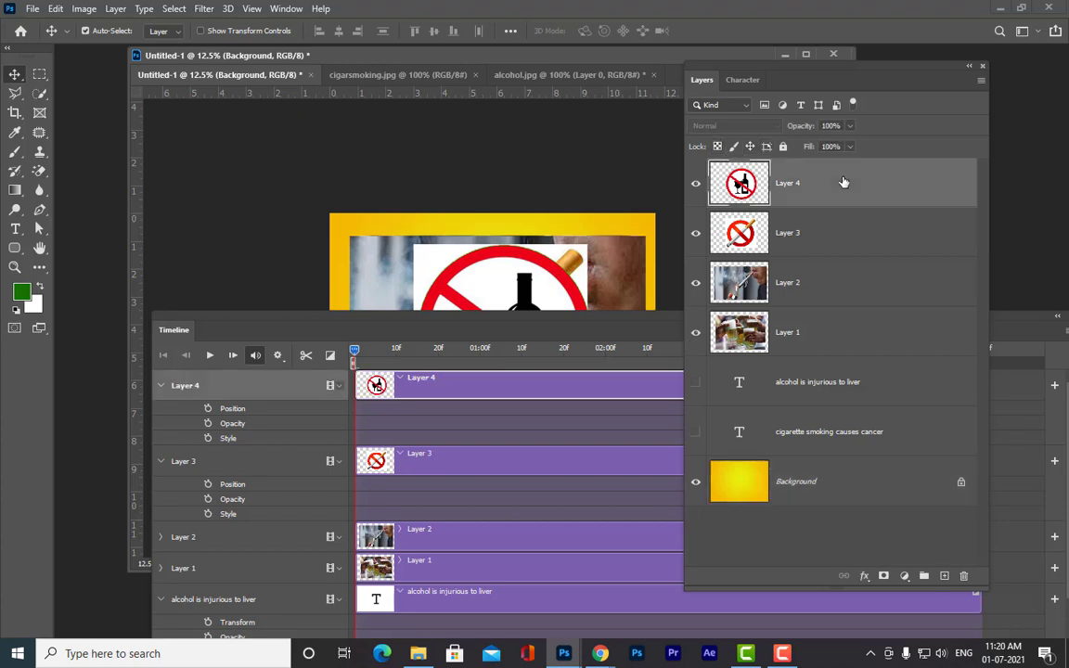
right_click(844, 182)
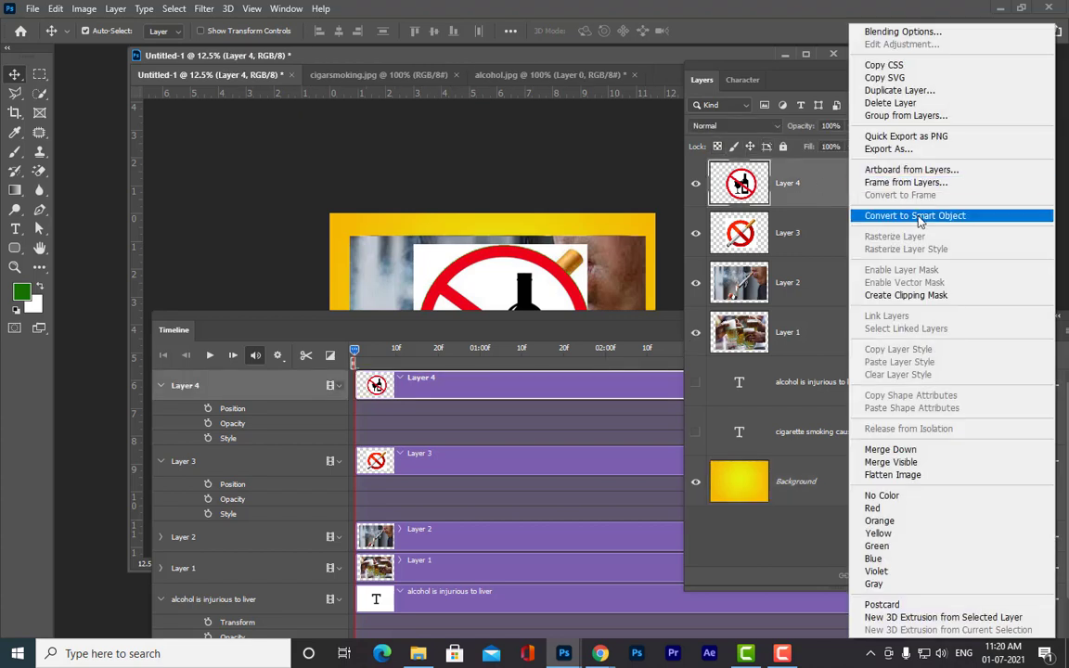
click(919, 216)
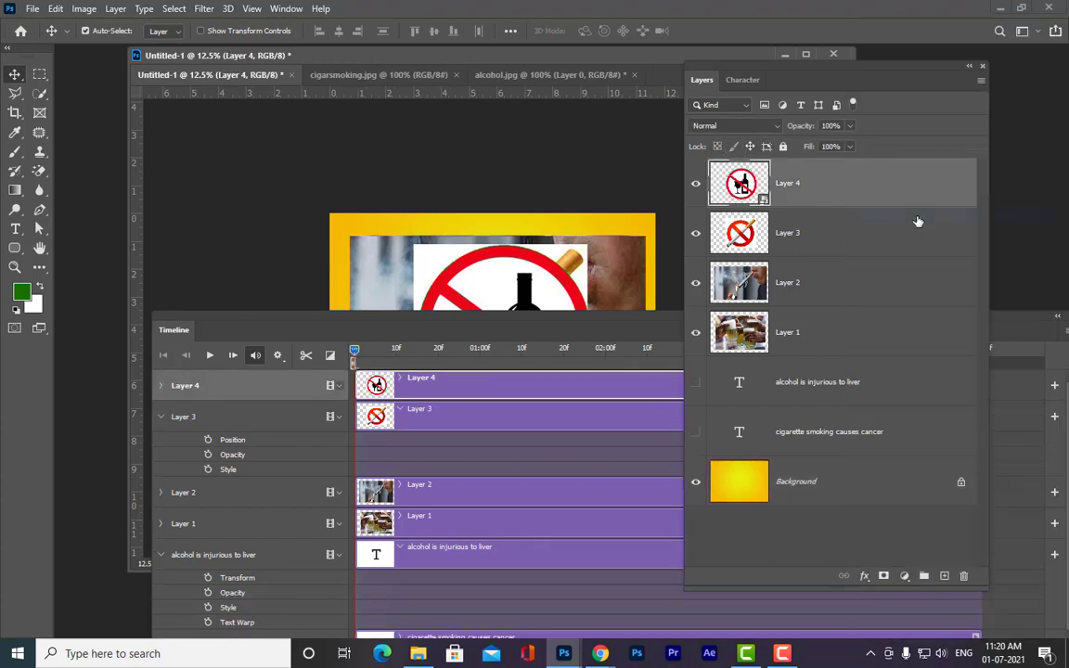
click(852, 240)
right_click(847, 233)
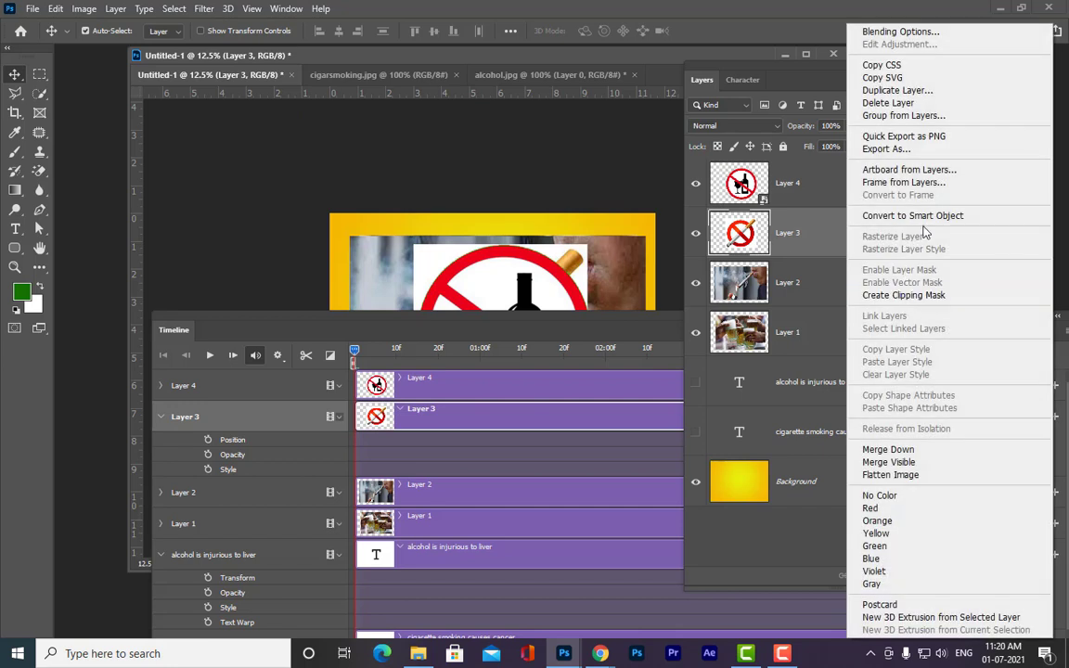
click(930, 216)
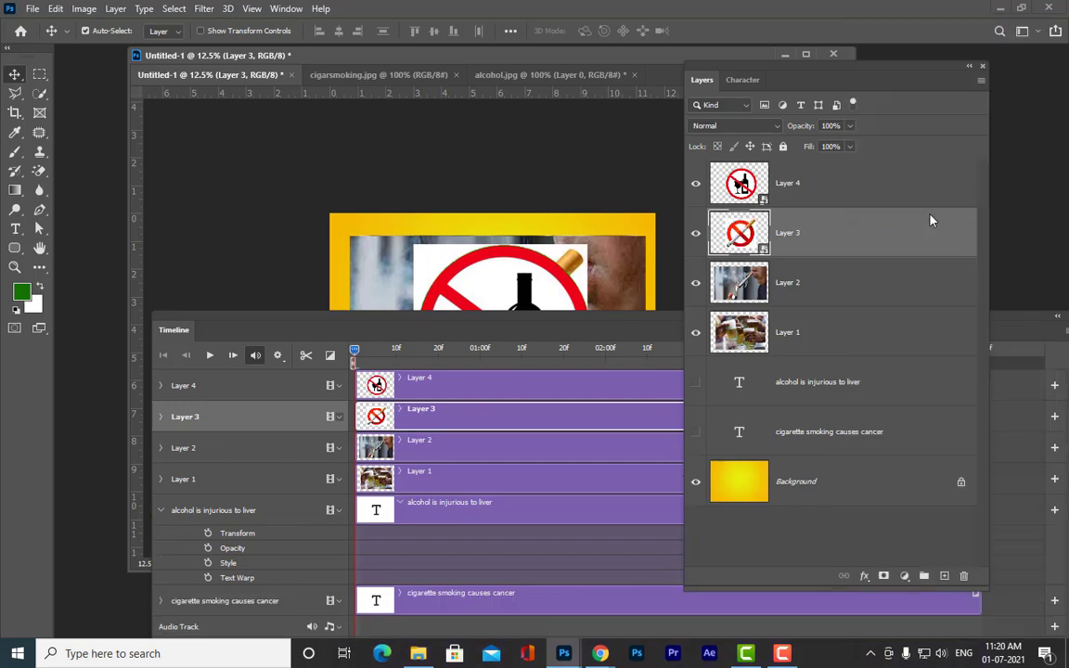
Step: Convert the smoking photo on Layer 2 and the beer glasses photo on Layer 1 to separate smart objects
click(832, 284)
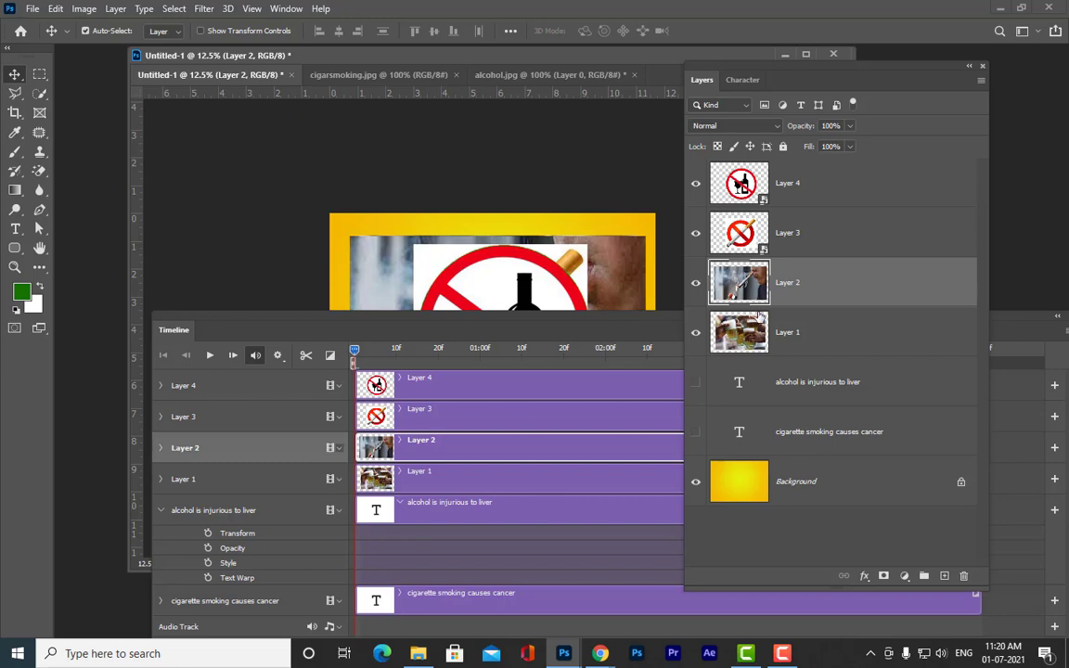
right_click(804, 282)
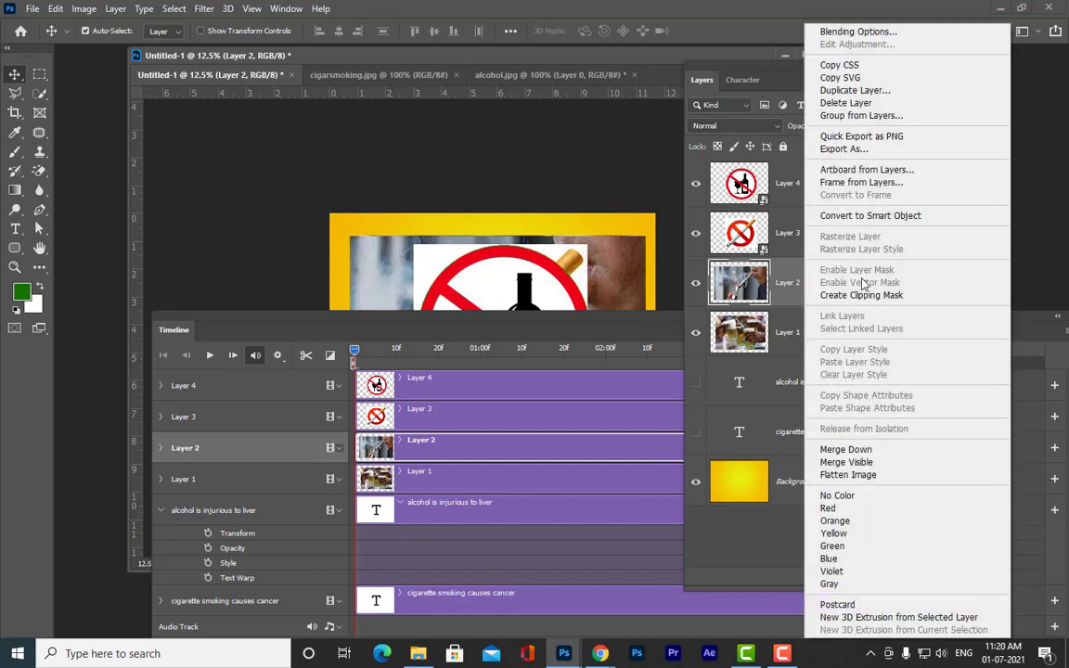
click(799, 202)
click(826, 338)
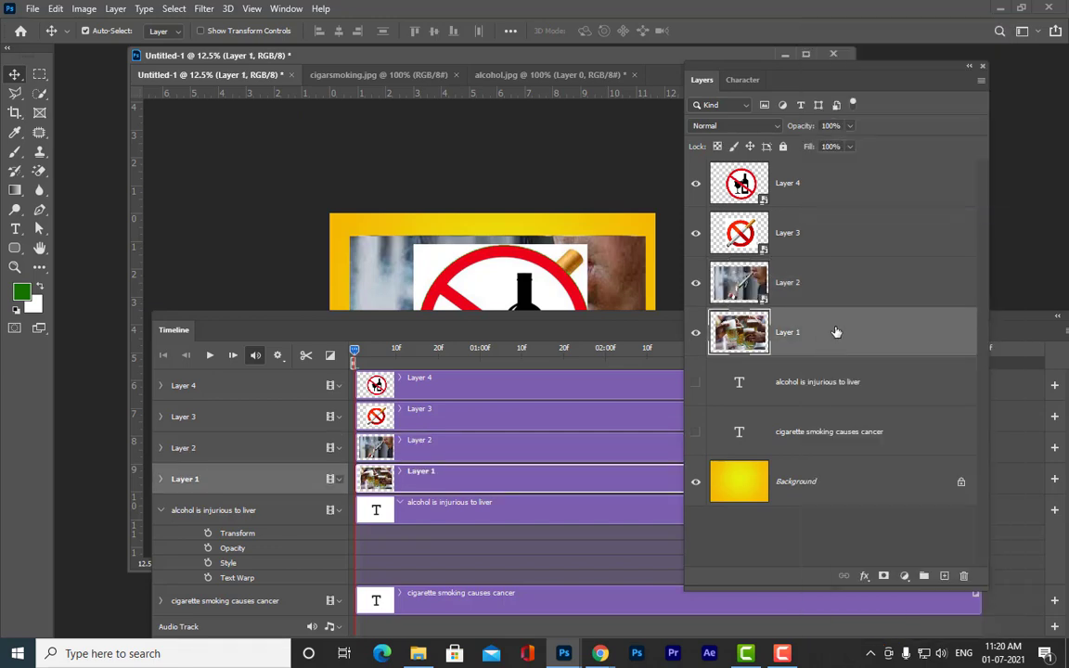
right_click(830, 335)
click(919, 208)
Step: Expand the Transform, Opacity and Style properties of Layer 4, Layer 3 and Layer 1 in the Timeline
click(161, 387)
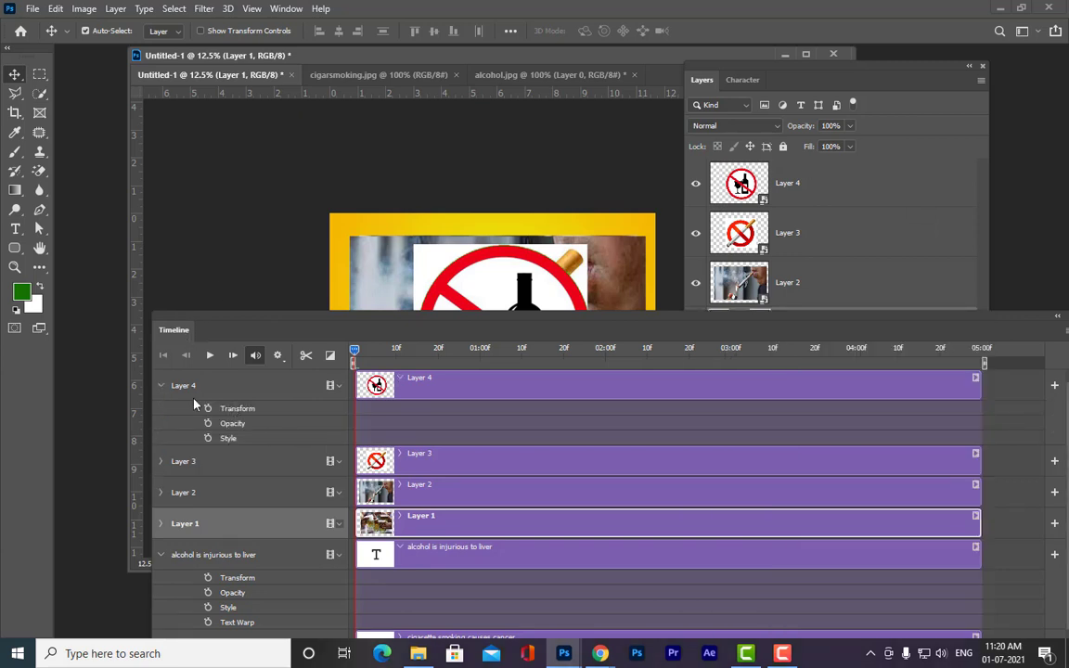
click(162, 386)
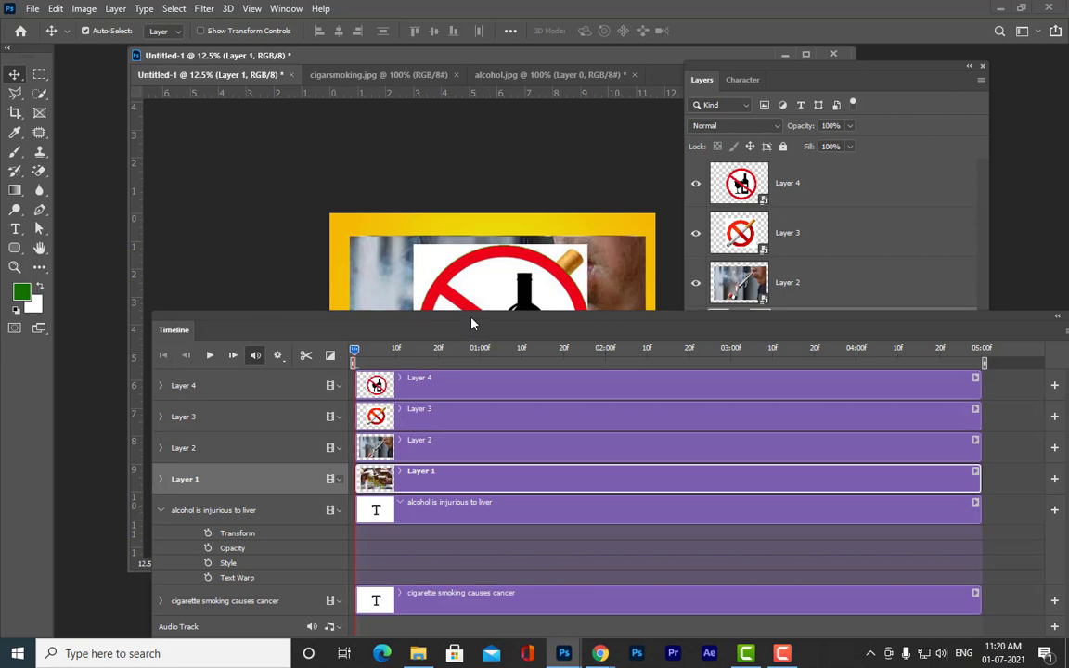
drag(472, 324, 478, 390)
drag(745, 58, 767, 62)
click(20, 462)
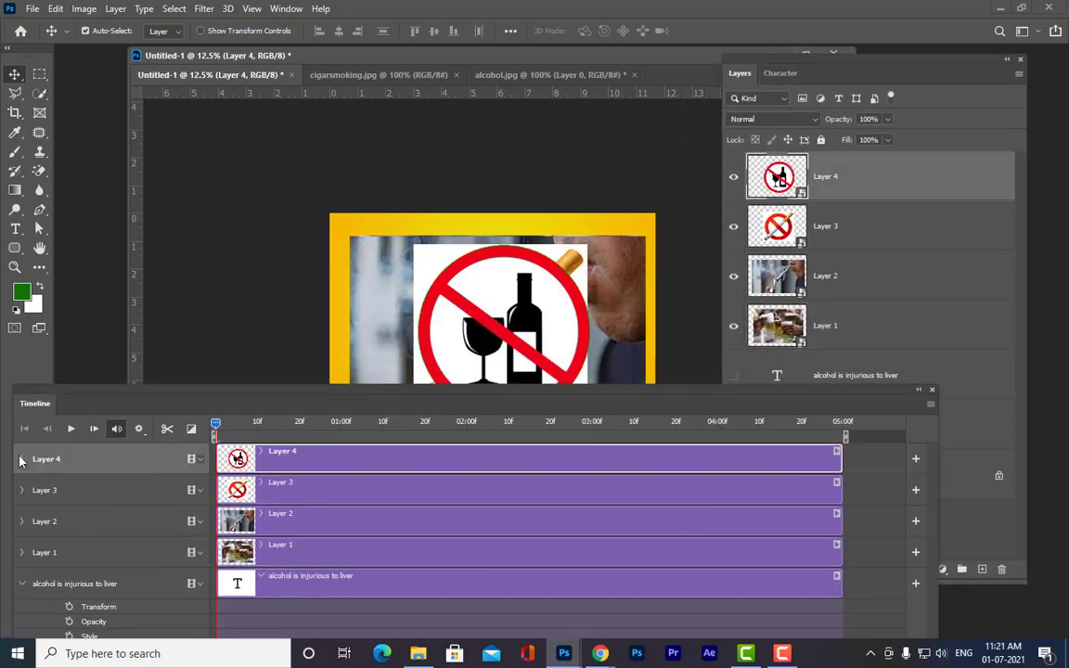
drag(162, 392, 701, 268)
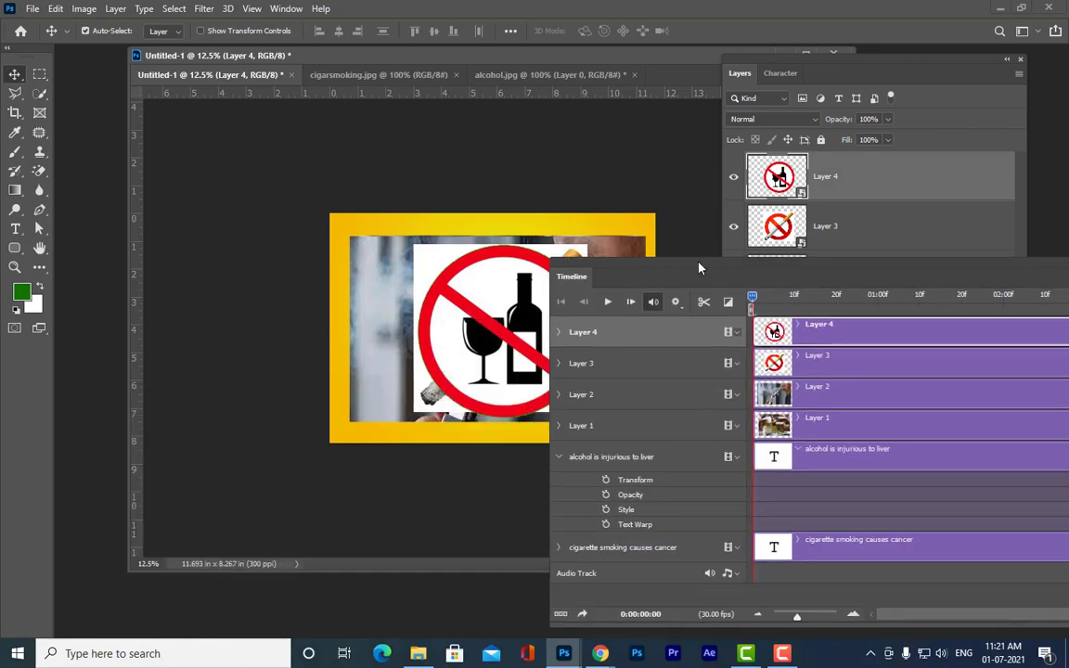
click(559, 332)
click(563, 412)
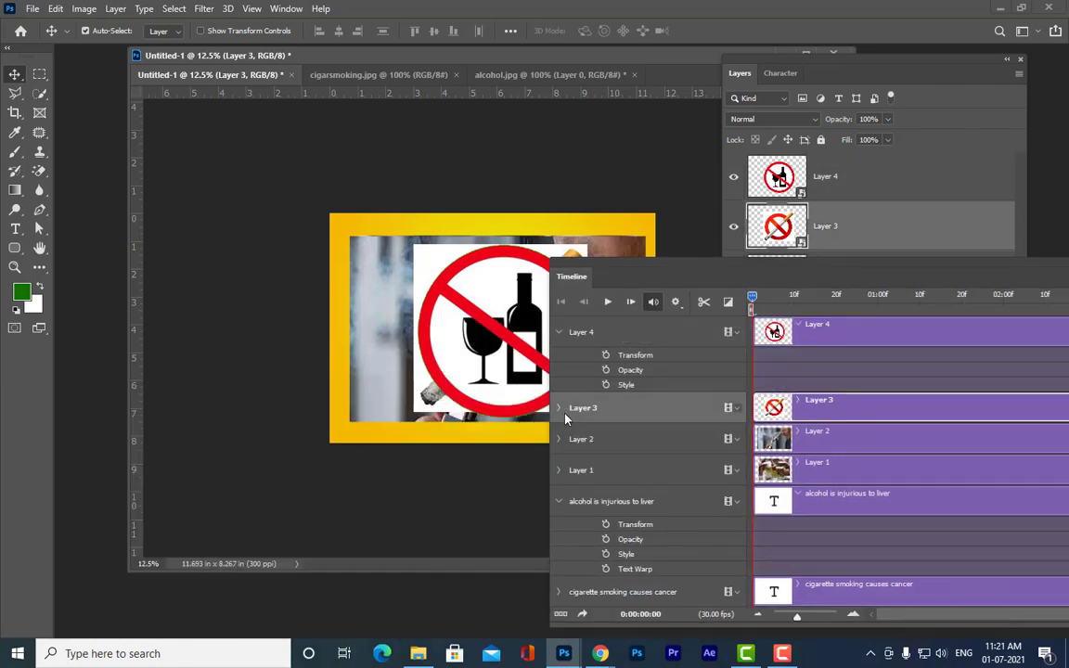
click(559, 410)
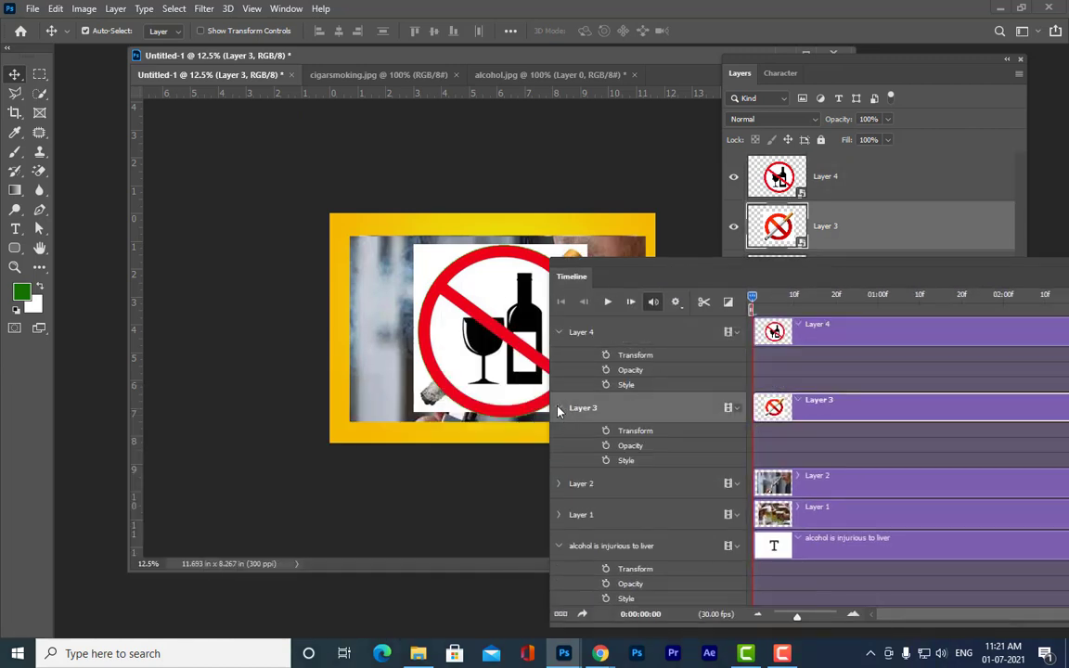
click(559, 515)
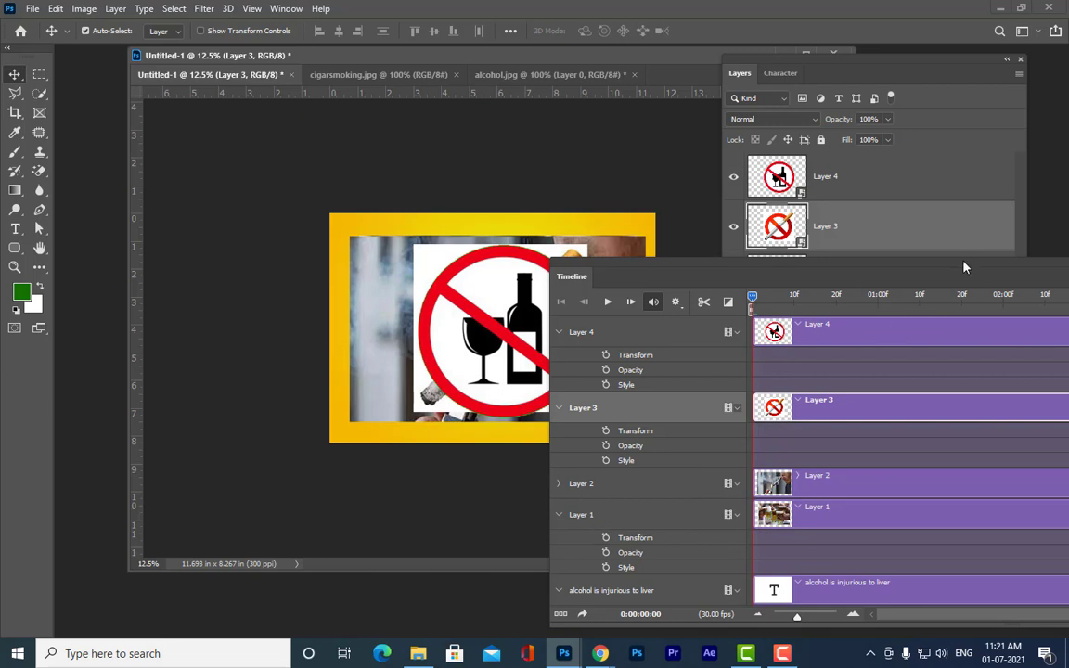
Step: Reduce the Timeline's width and height and place it over the lower part of the workspace
drag(964, 267, 480, 402)
drag(507, 66, 469, 54)
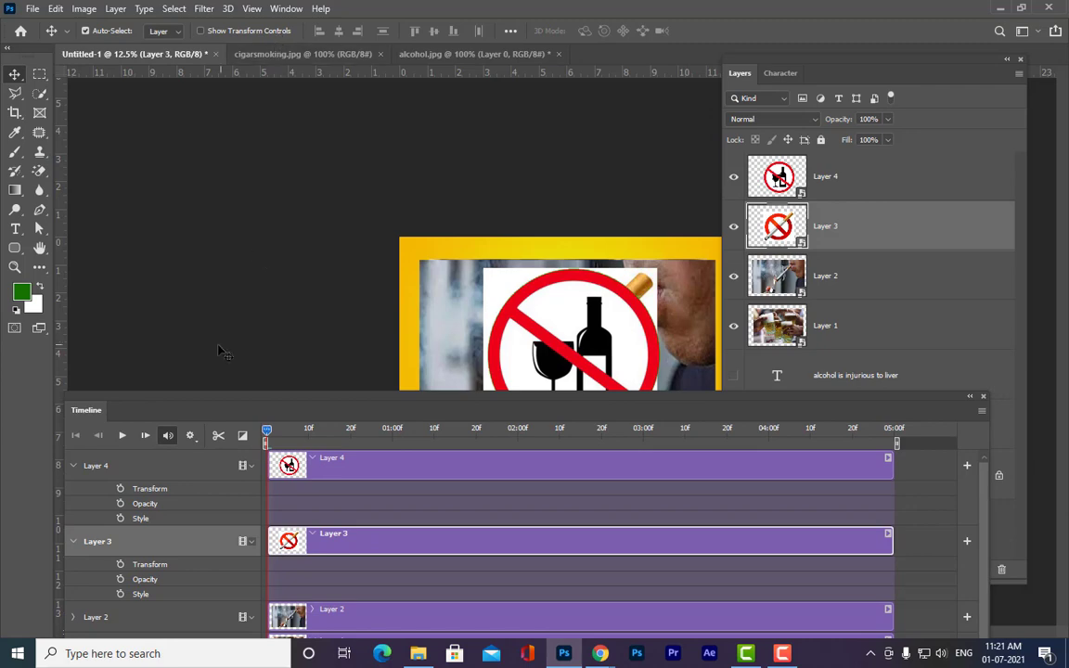
drag(418, 406, 430, 215)
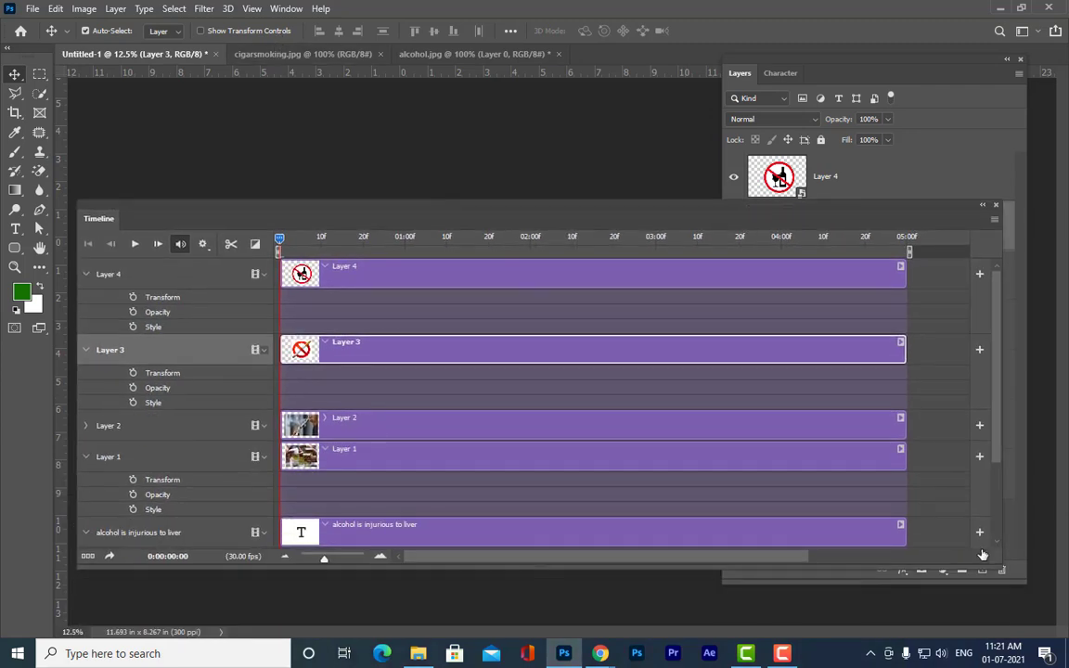
drag(999, 568, 896, 426)
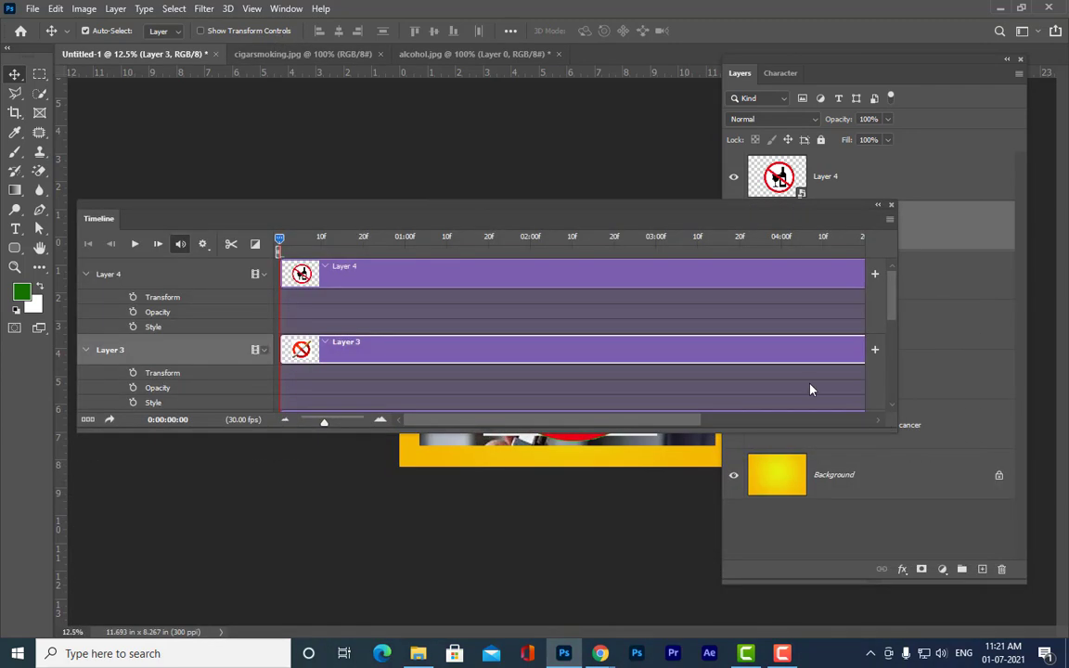
drag(472, 208, 478, 447)
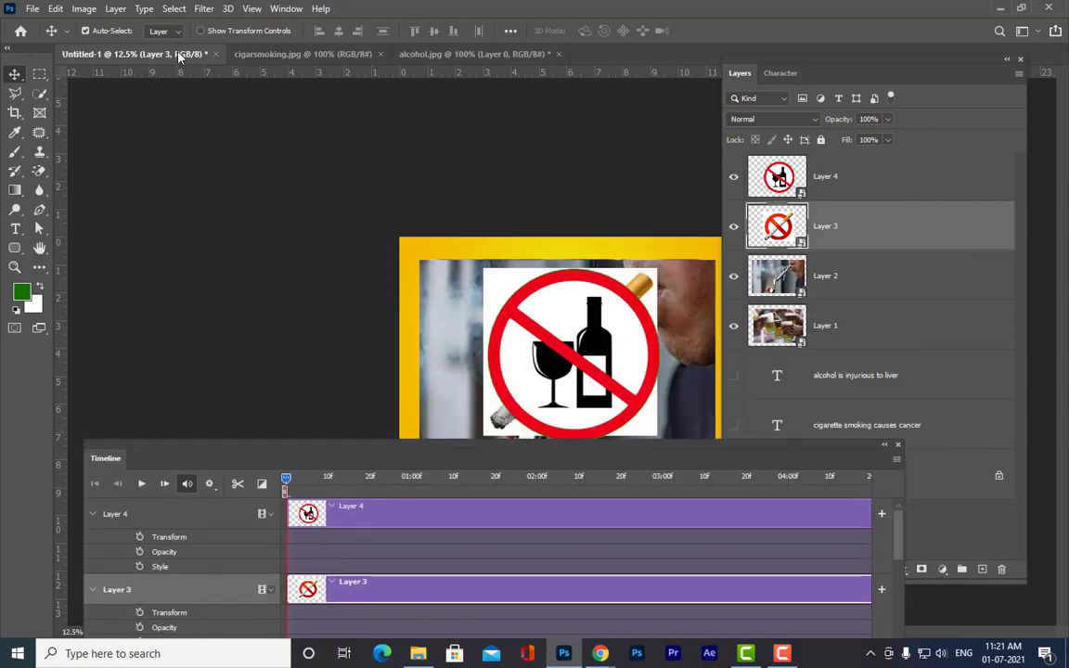
Step: Float the Untitled-1 document in its own window and move the Layers panel clear of it
drag(163, 53, 239, 10)
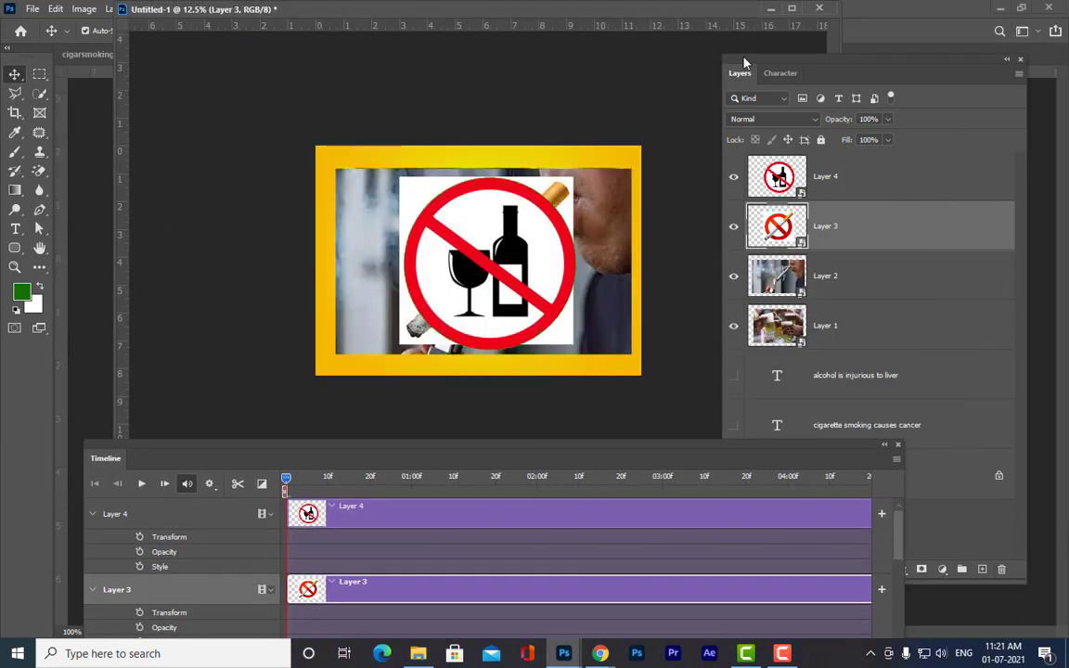
drag(745, 62, 852, 76)
drag(630, 17, 699, 47)
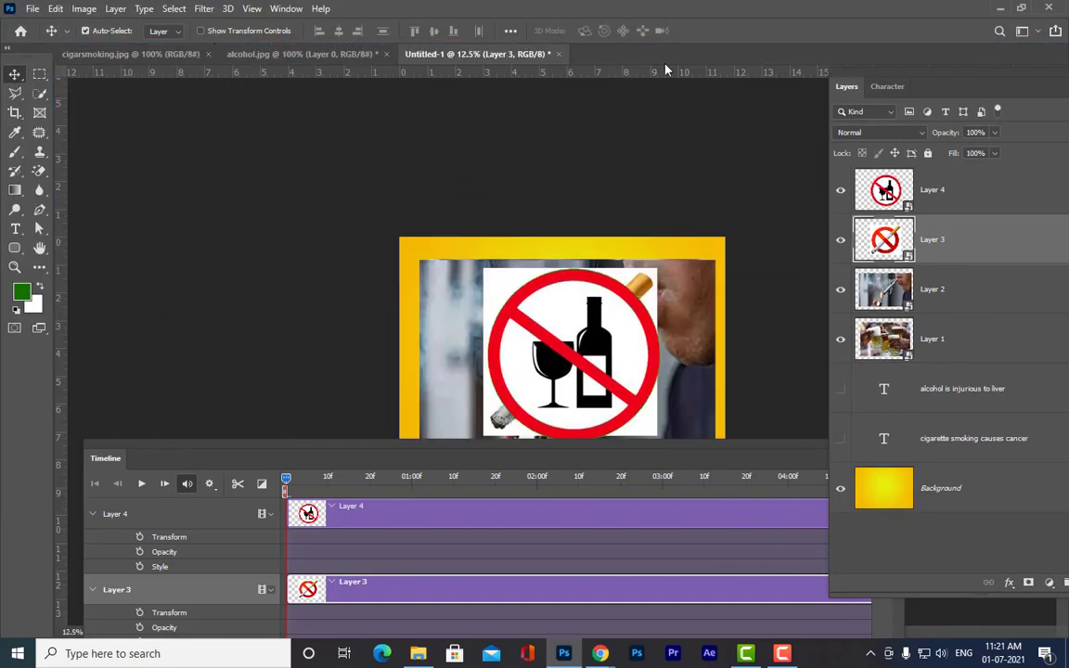
drag(510, 58, 230, 112)
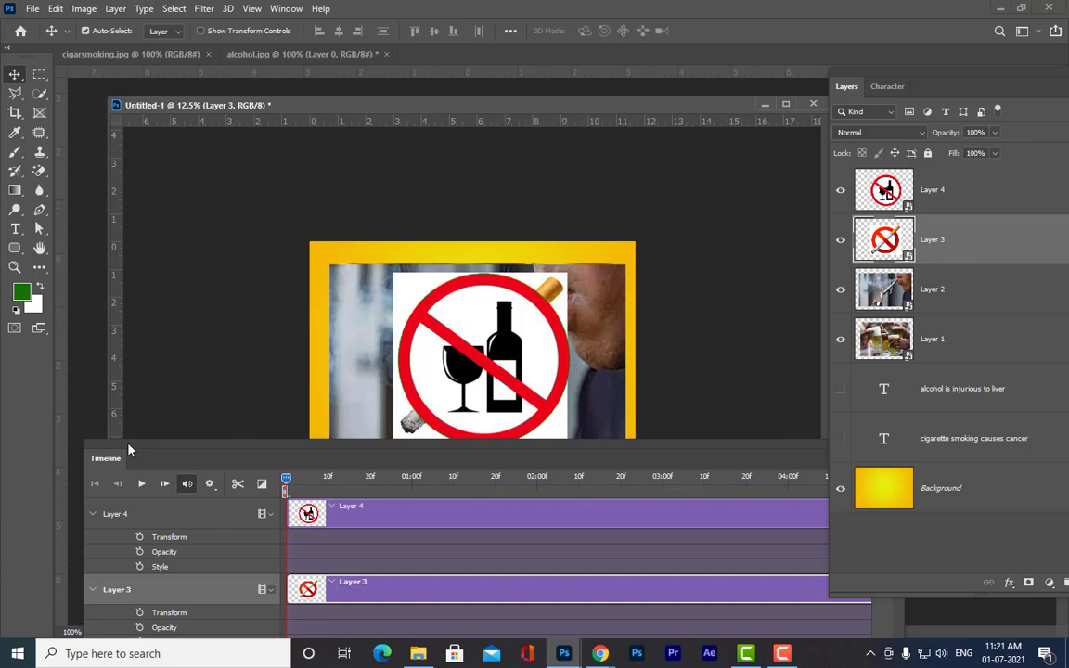
Step: Resize and position the Untitled-1 window above the narrowed Timeline so the whole page and the layer tracks show without overlapping
drag(129, 450, 608, 482)
drag(357, 601, 363, 410)
drag(630, 484, 180, 406)
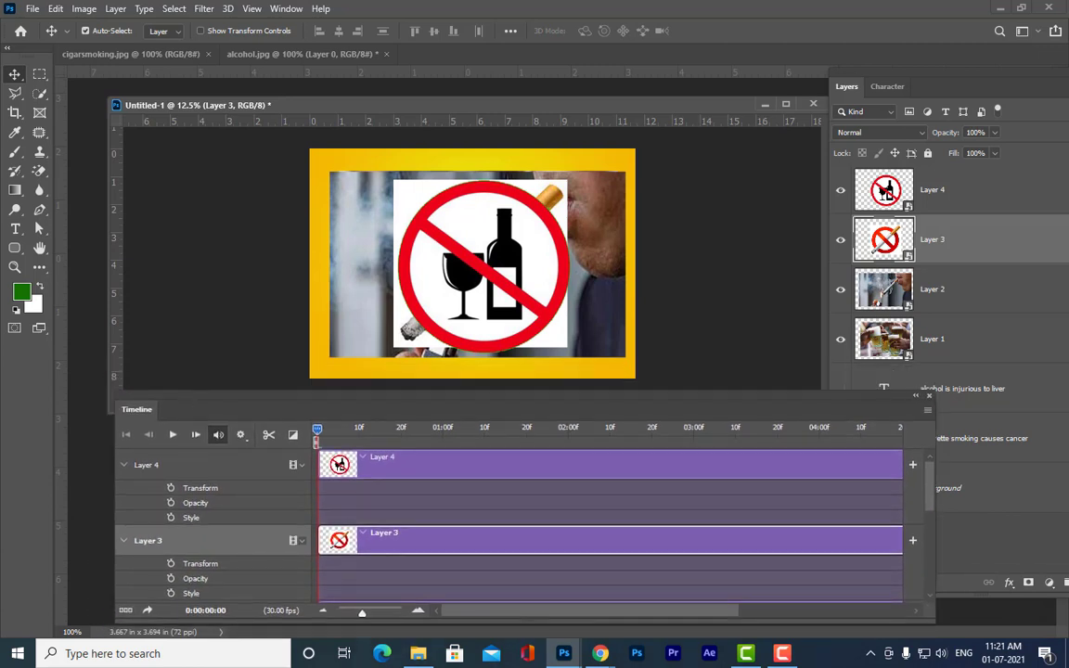
drag(932, 624, 826, 600)
drag(466, 109, 460, 78)
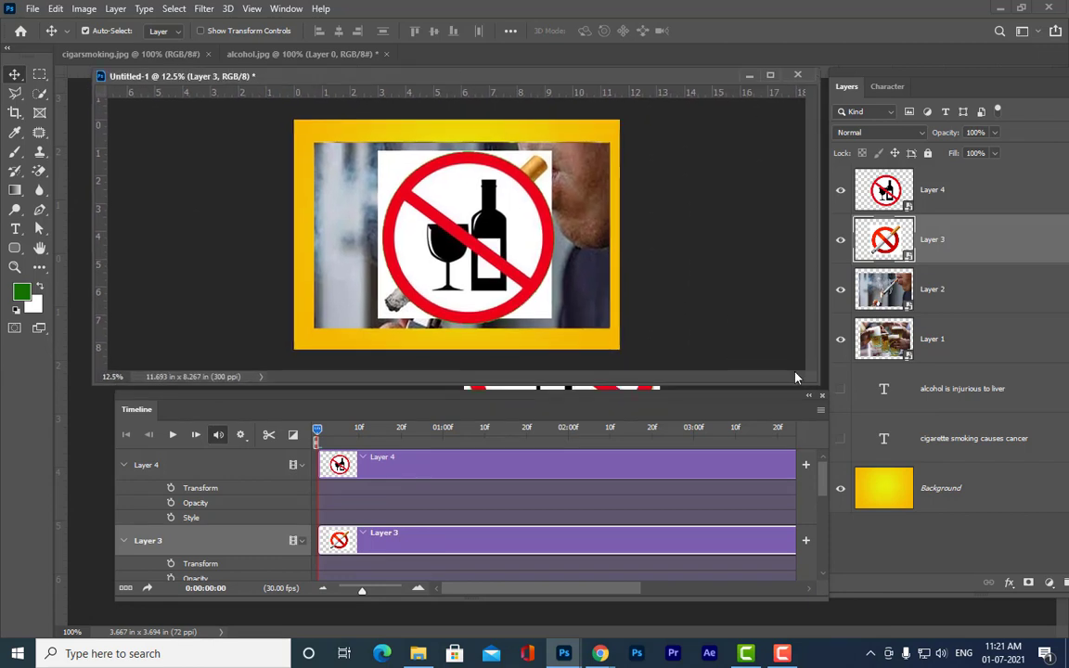
drag(796, 378, 804, 343)
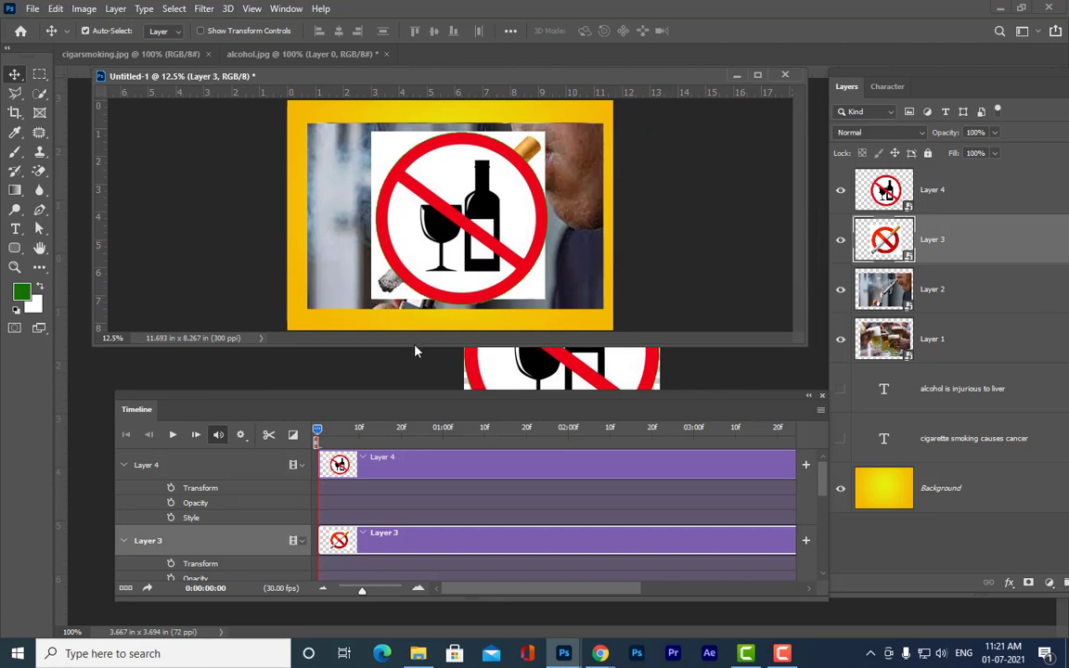
drag(415, 345, 413, 373)
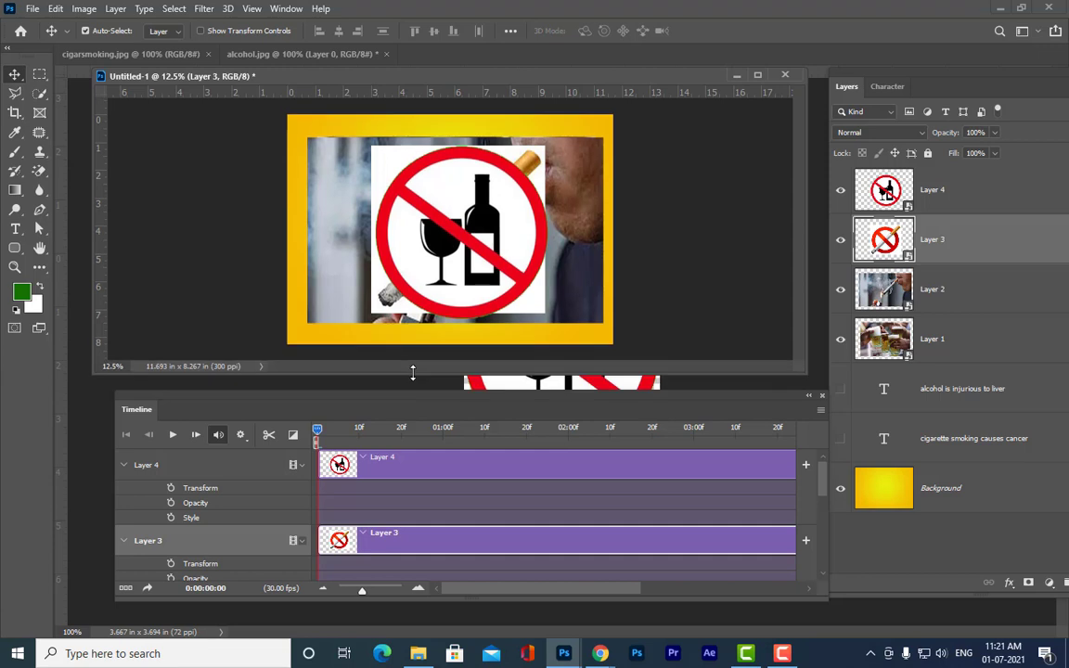
Step: Hide Layers 4, 3 and 2 so only the beer glasses photo remains over the background, and select Layer 1
click(841, 190)
click(842, 245)
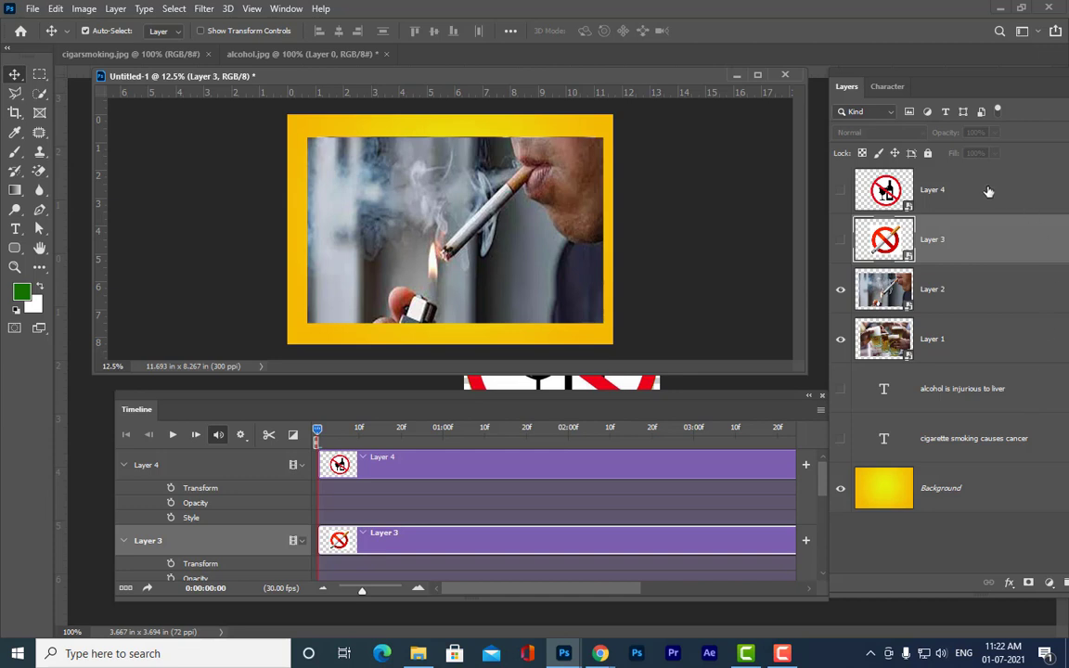
click(841, 190)
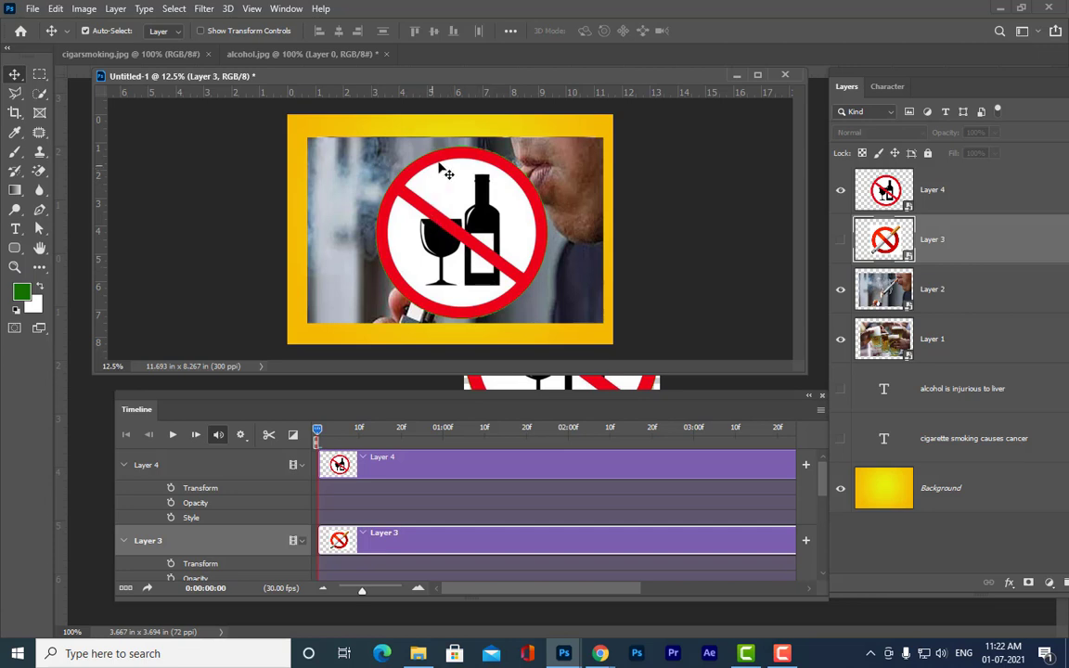
click(842, 193)
click(940, 307)
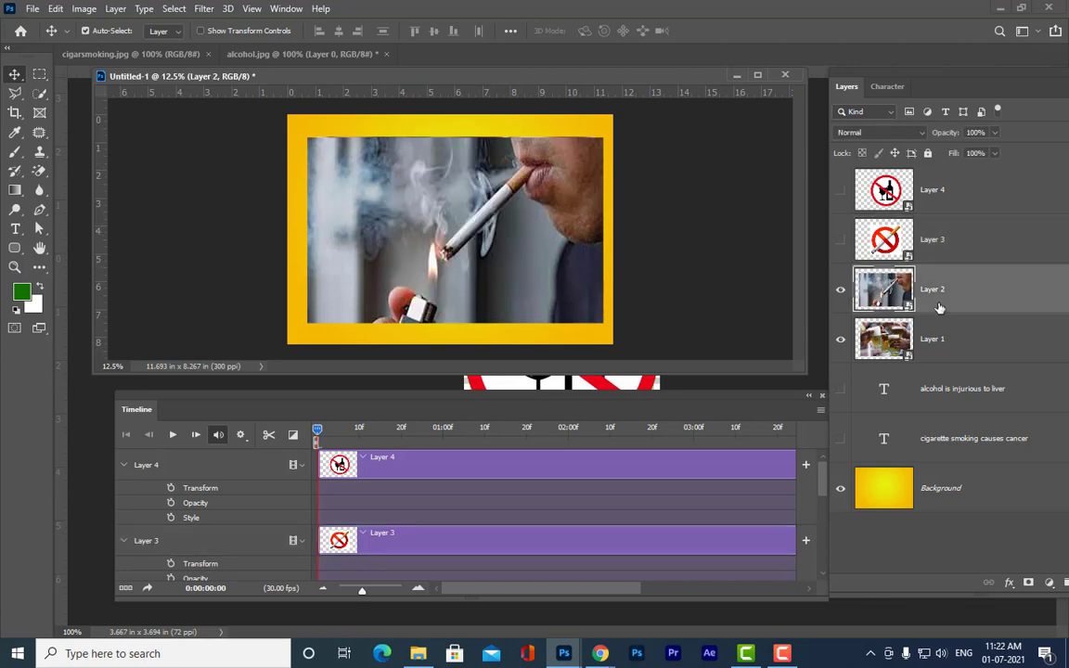
click(842, 290)
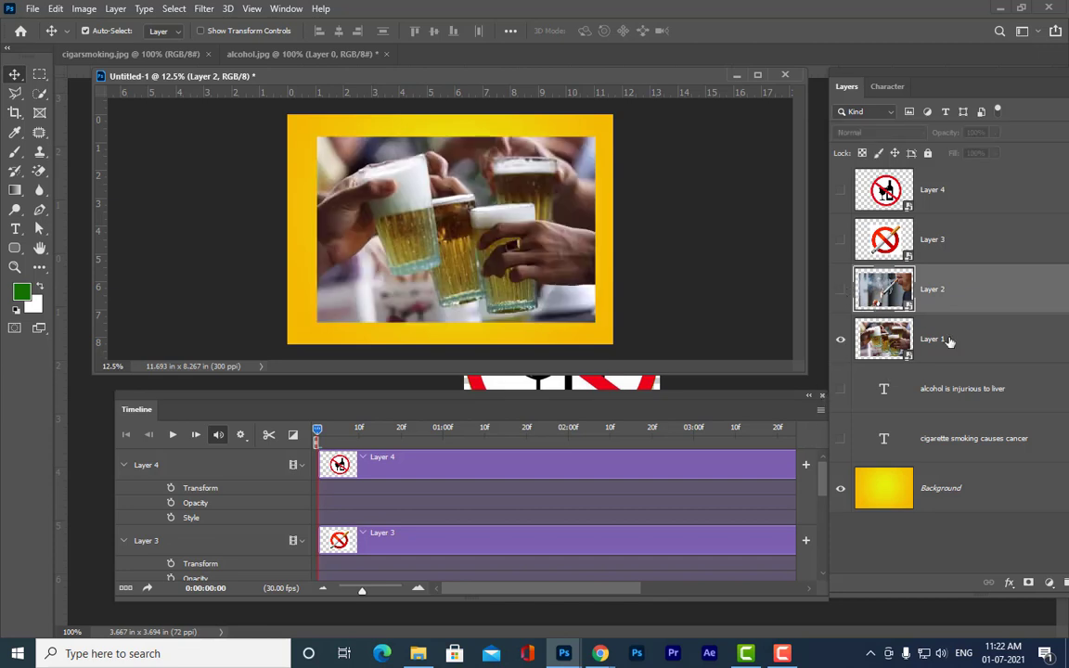
click(946, 341)
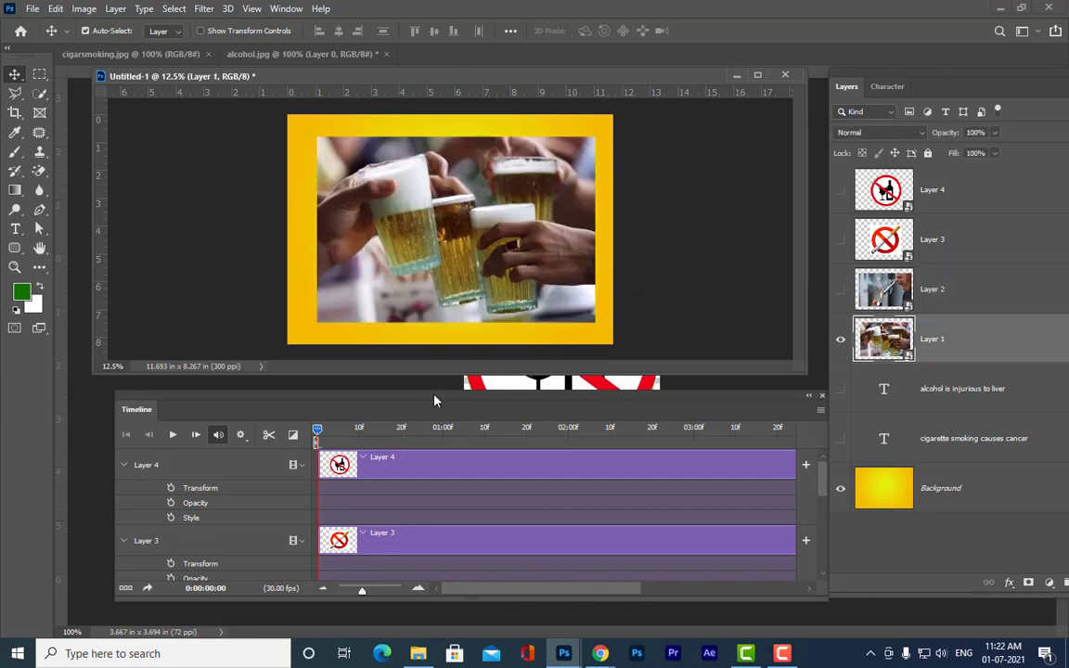
Step: Rearrange the Timeline and the document window, extending the document window downward to give the canvas more room
drag(434, 400, 406, 412)
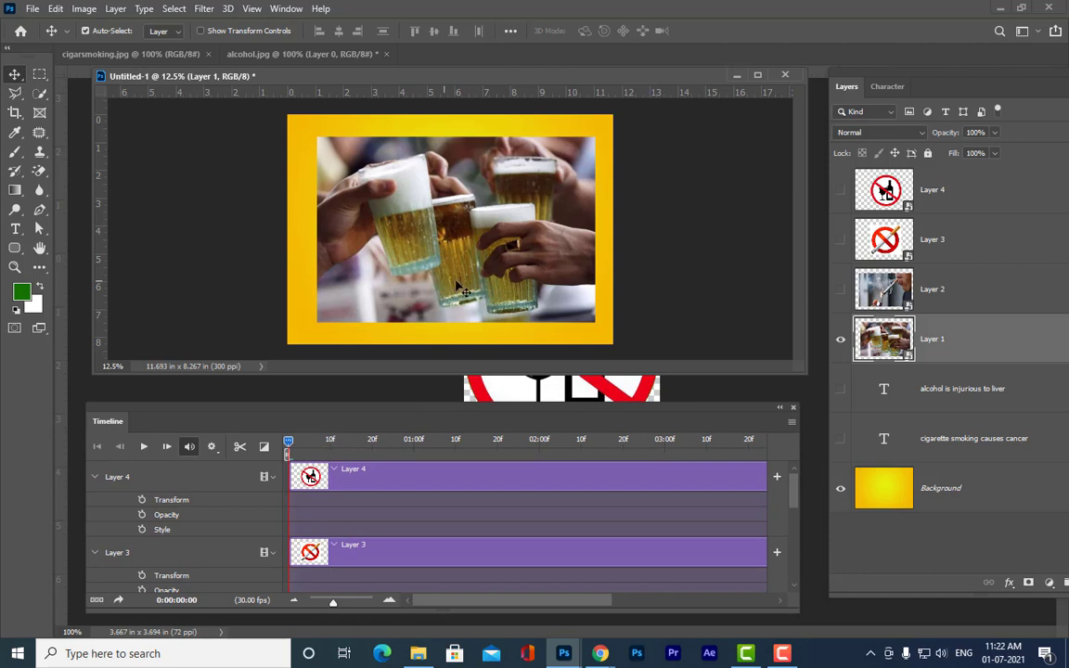
drag(529, 374, 532, 424)
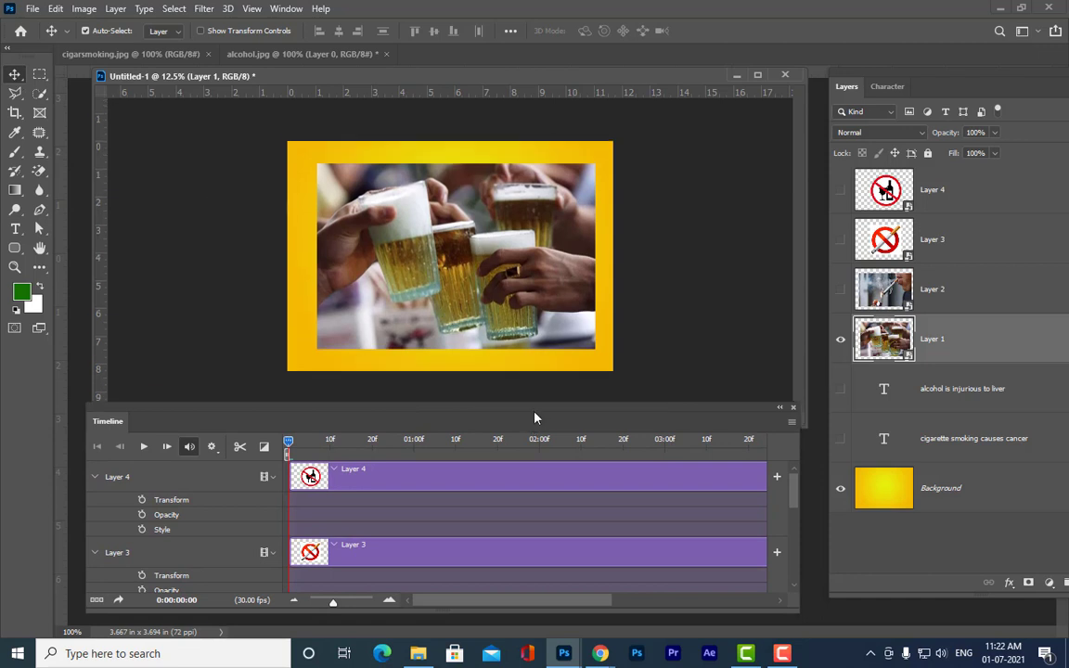
drag(486, 78, 492, 54)
Step: Move the beer glasses photo on Layer 1 completely off the canvas, past its right edge
mouse_move(479, 245)
mouse_down()
mouse_move(469, 237)
mouse_move(504, 243)
mouse_move(505, 233)
mouse_move(498, 249)
mouse_up()
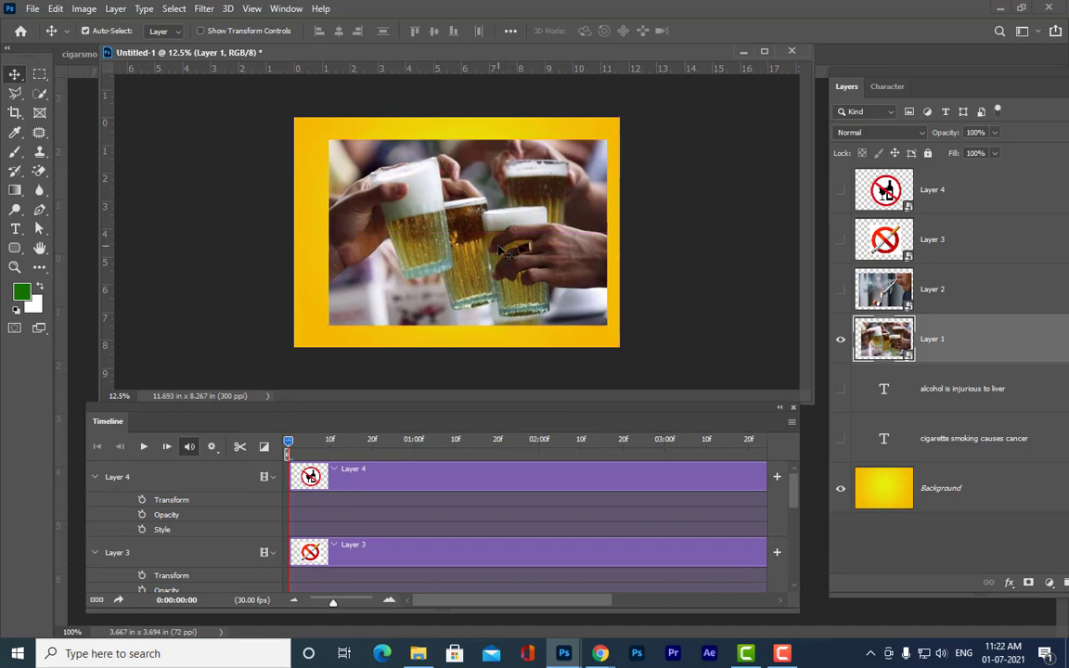
drag(429, 231, 469, 258)
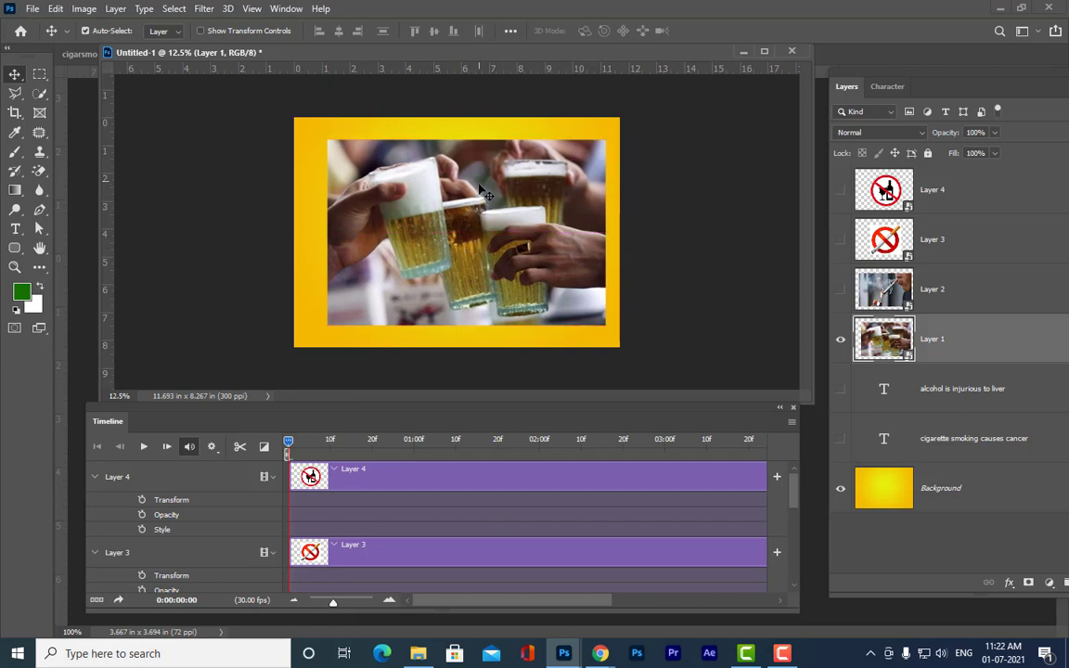
drag(482, 192, 767, 242)
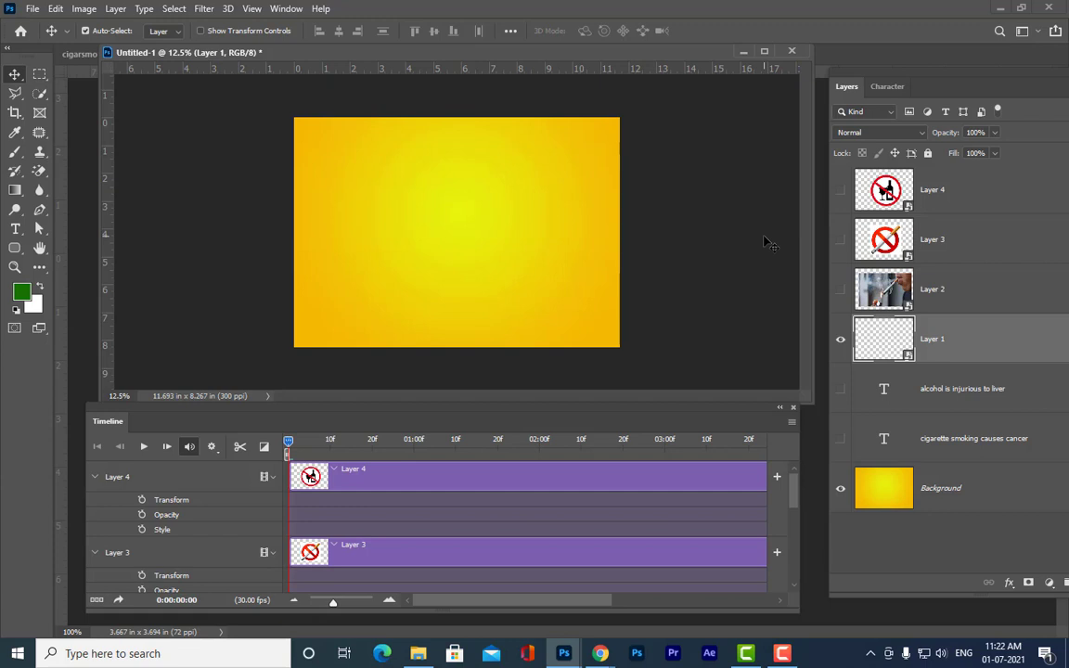
Step: Show Layers 2 and 3, moving the smoking photo off the canvas's left edge and the no-smoking sign off its top edge
click(841, 289)
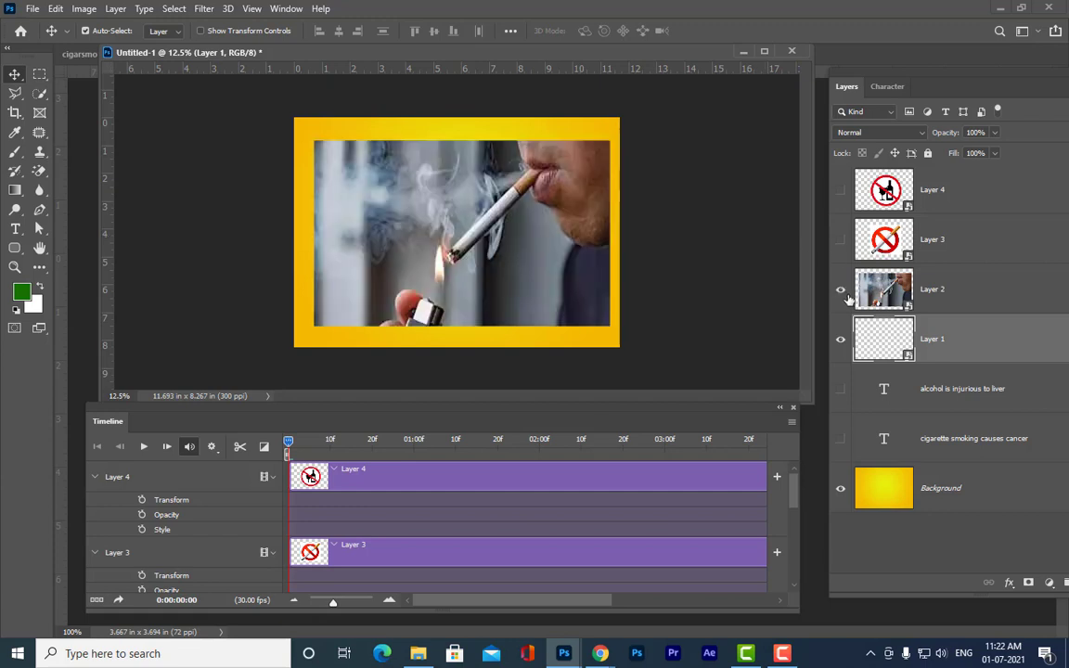
drag(553, 247, 185, 239)
click(841, 239)
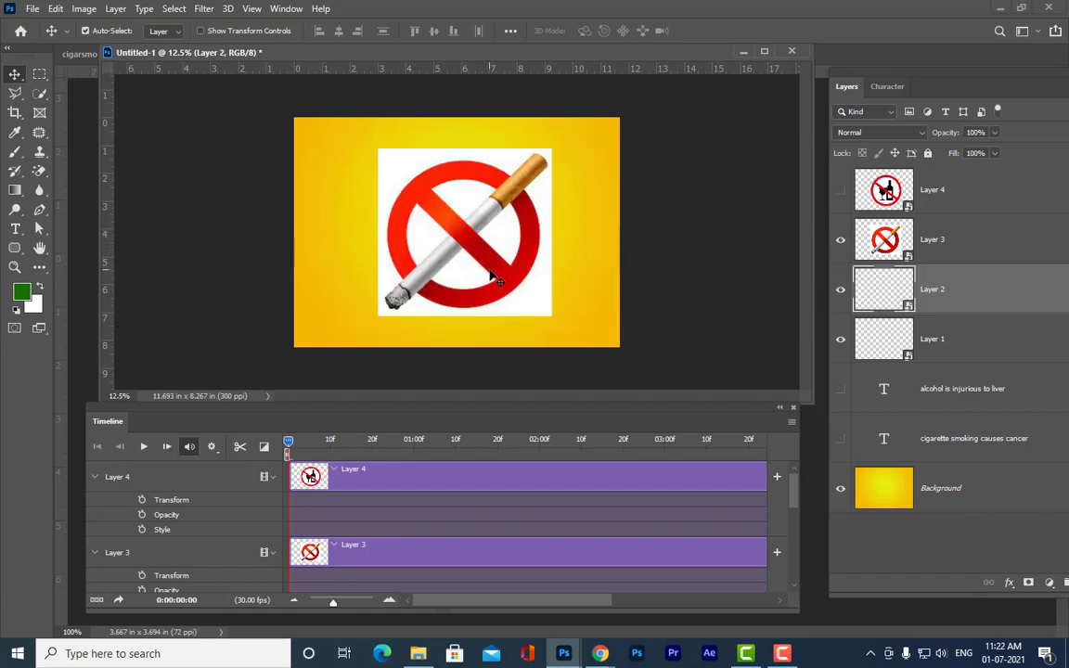
drag(490, 267, 494, 95)
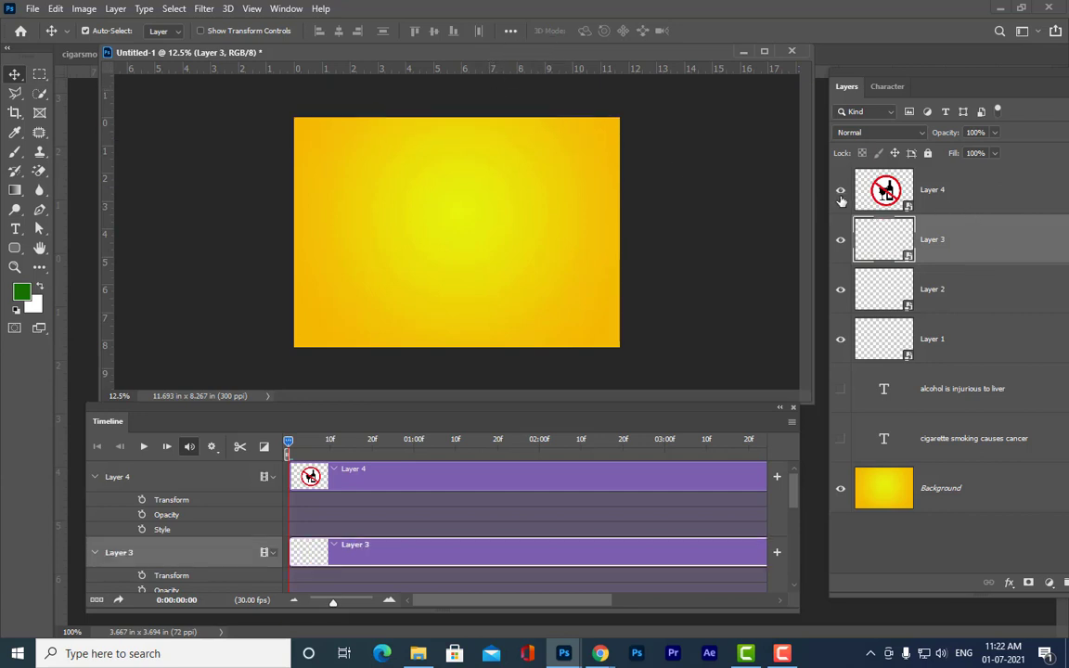
Step: Show Layer 4 and move the no-alcohol sign completely off the canvas, below its bottom edge
click(841, 189)
click(867, 186)
drag(481, 185, 472, 386)
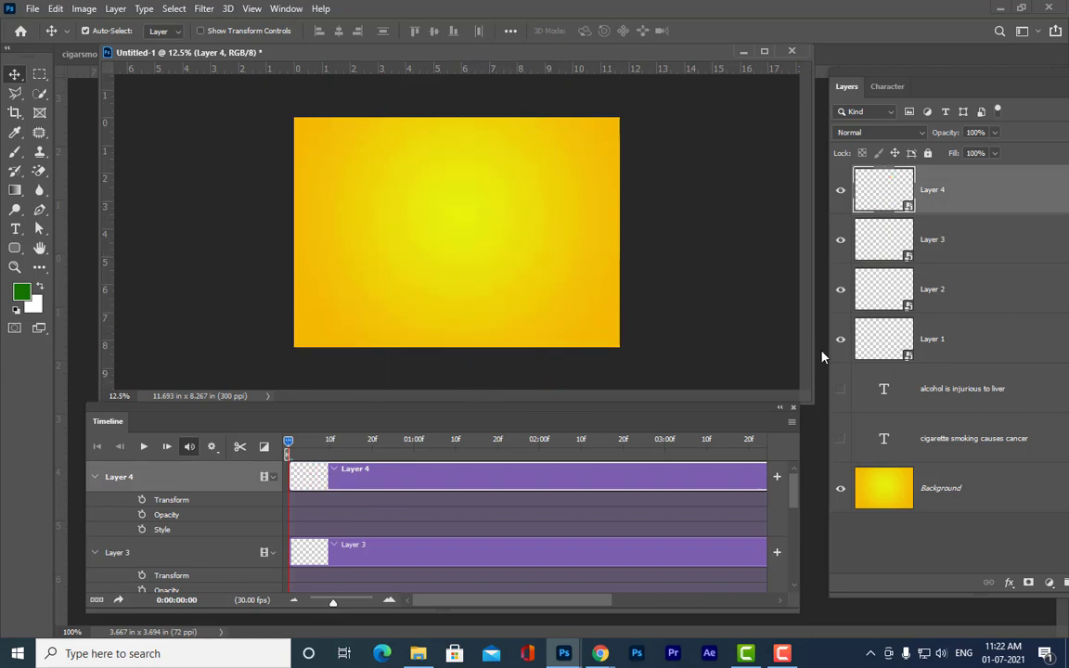
Step: Select Layer 1 and hide Layers 2, 3 and 4
click(962, 345)
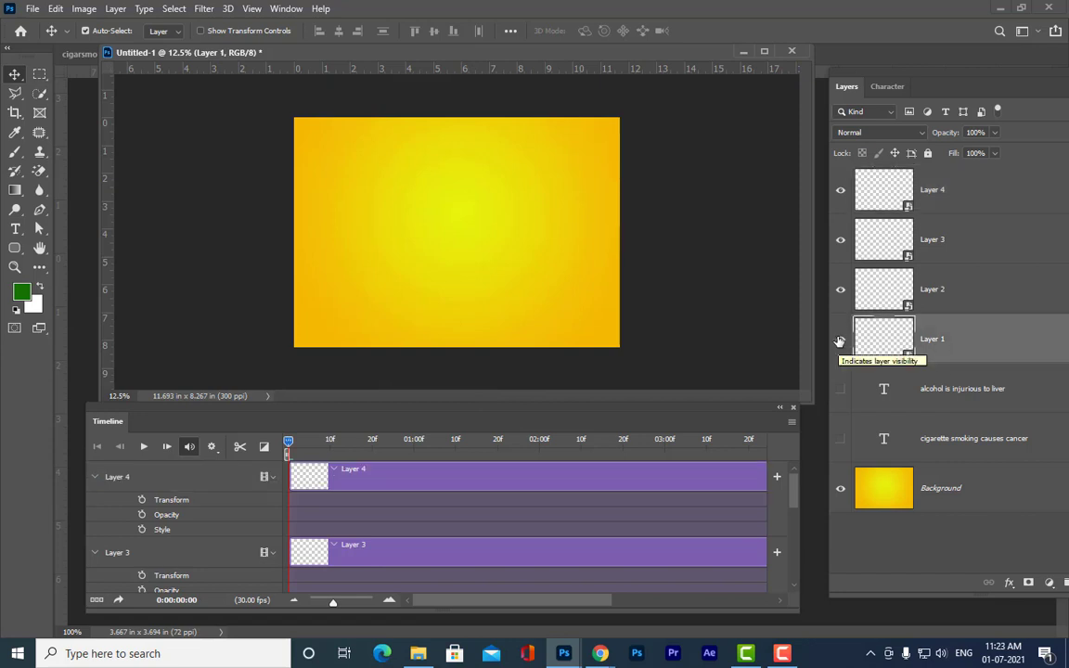
click(842, 289)
click(845, 243)
click(842, 190)
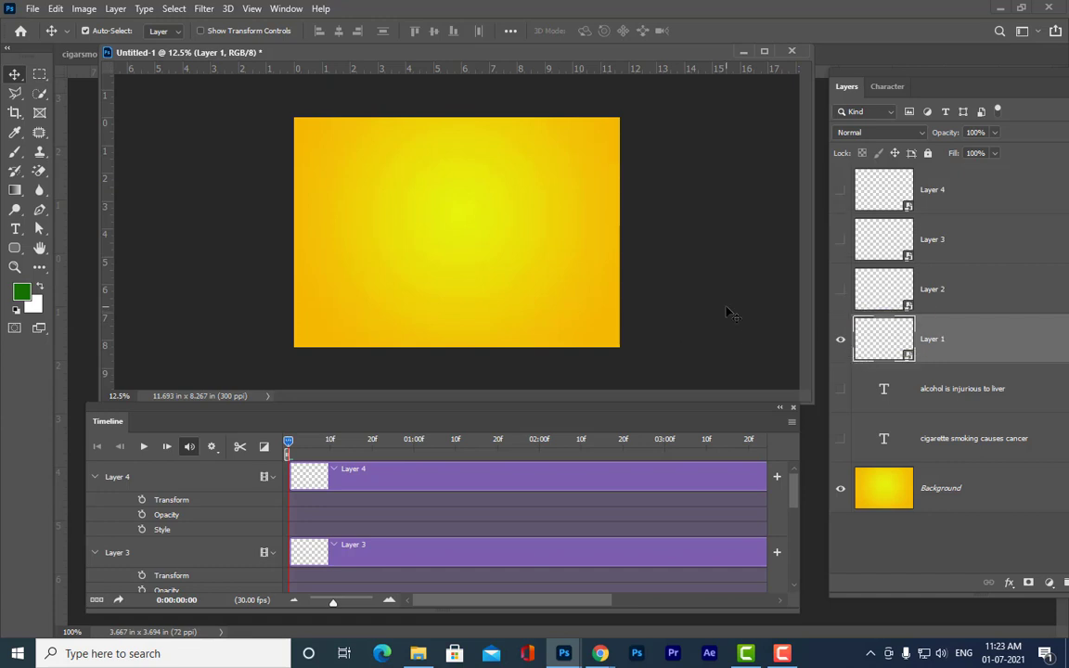
Step: Identify the off-canvas picture on Layer 1 with a temporary Free Transform, leaving its position unchanged
key(ctrl+t)
drag(778, 239, 626, 232)
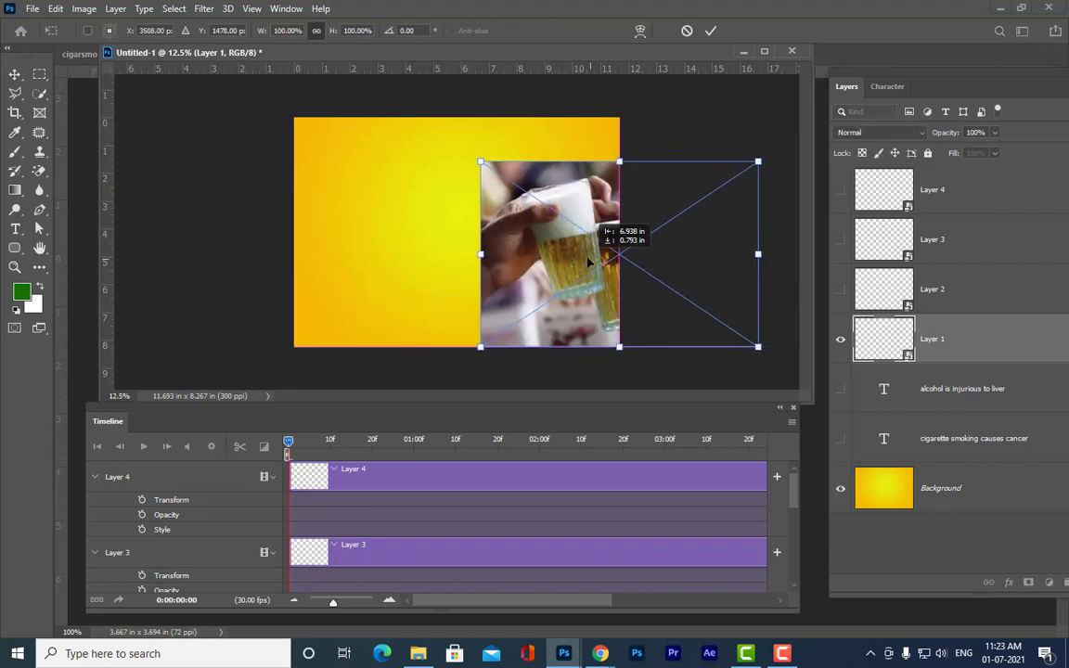
key(ctrl+z)
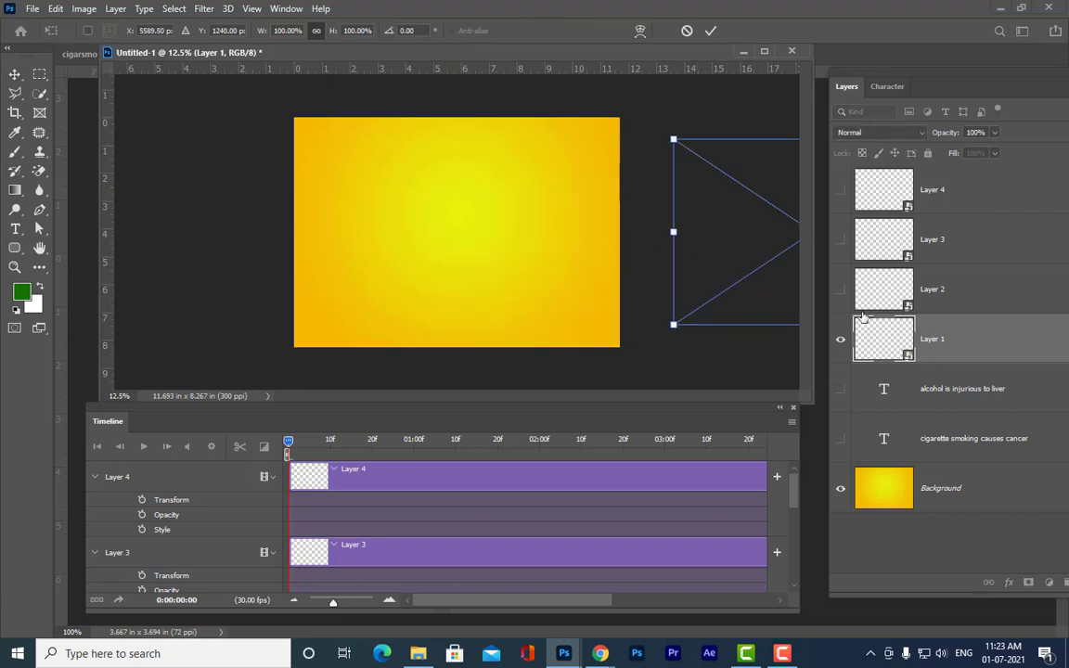
key(Escape)
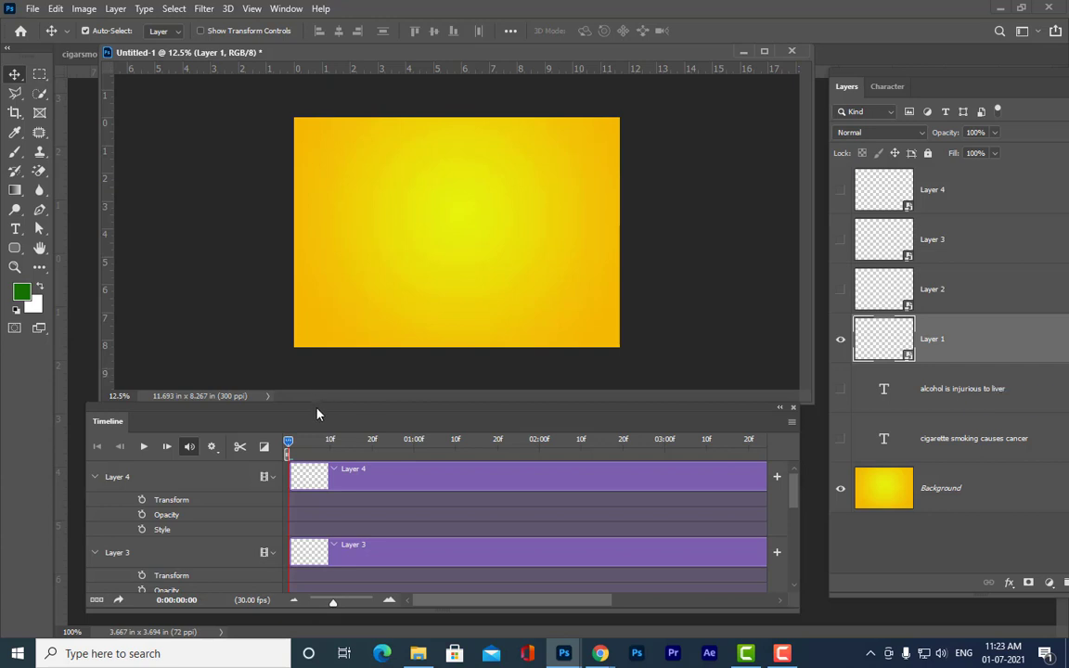
Step: Enlarge the Timeline to fit more layer tracks and reposition it over the lower part of the workspace
drag(131, 412, 181, 291)
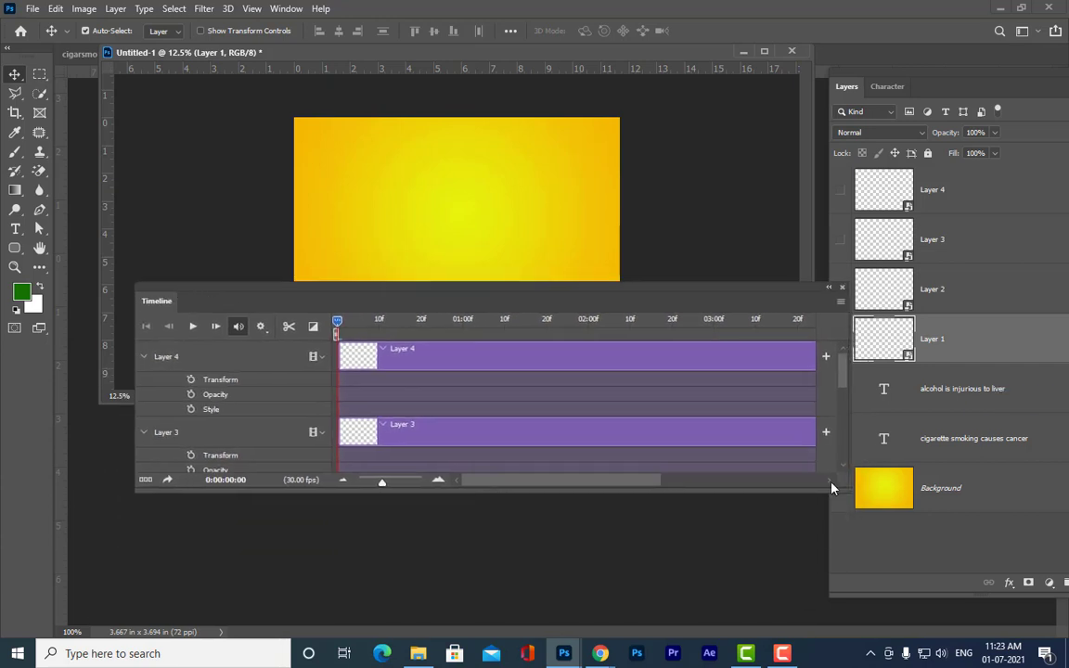
drag(818, 601, 901, 622)
drag(520, 295, 381, 360)
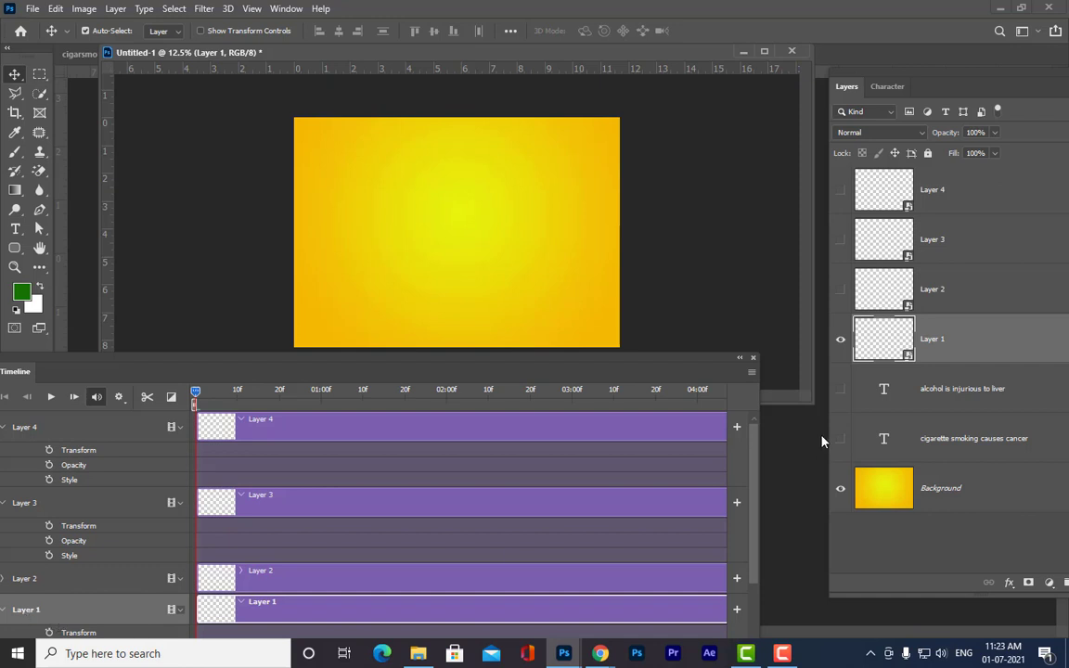
Step: Rename Layer 1 as alcoholimage
double_click(942, 339)
text(s)
text(lcoholimage)
key(Return)
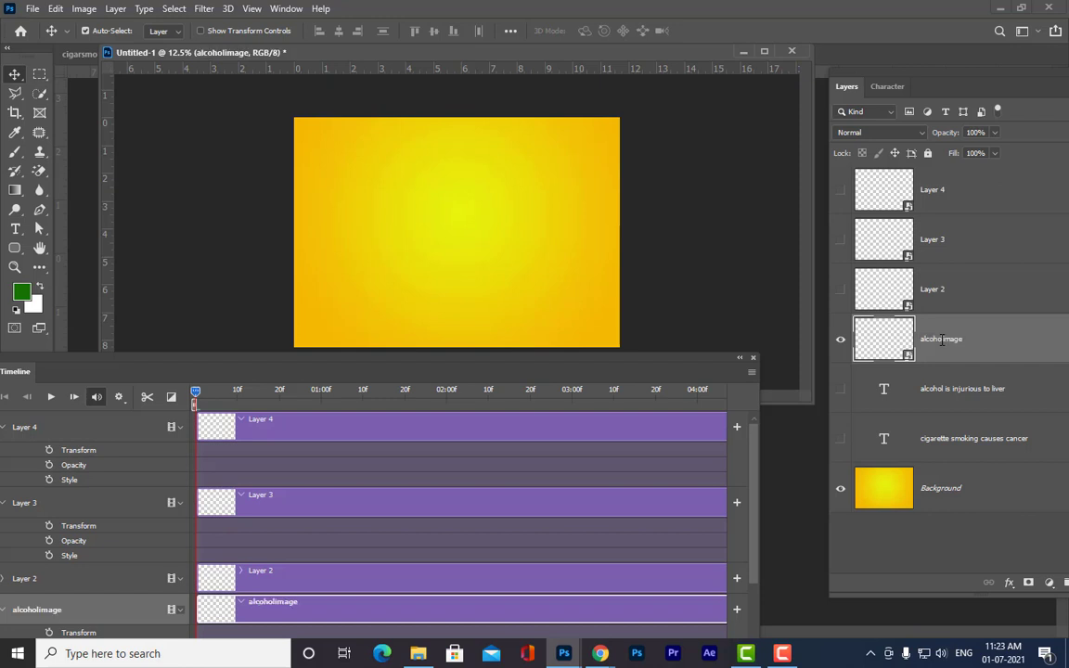
Step: Hide the alcoholimage layer, show and select Layer 2, and move the Timeline clear of the canvas
click(841, 340)
click(841, 291)
click(1026, 289)
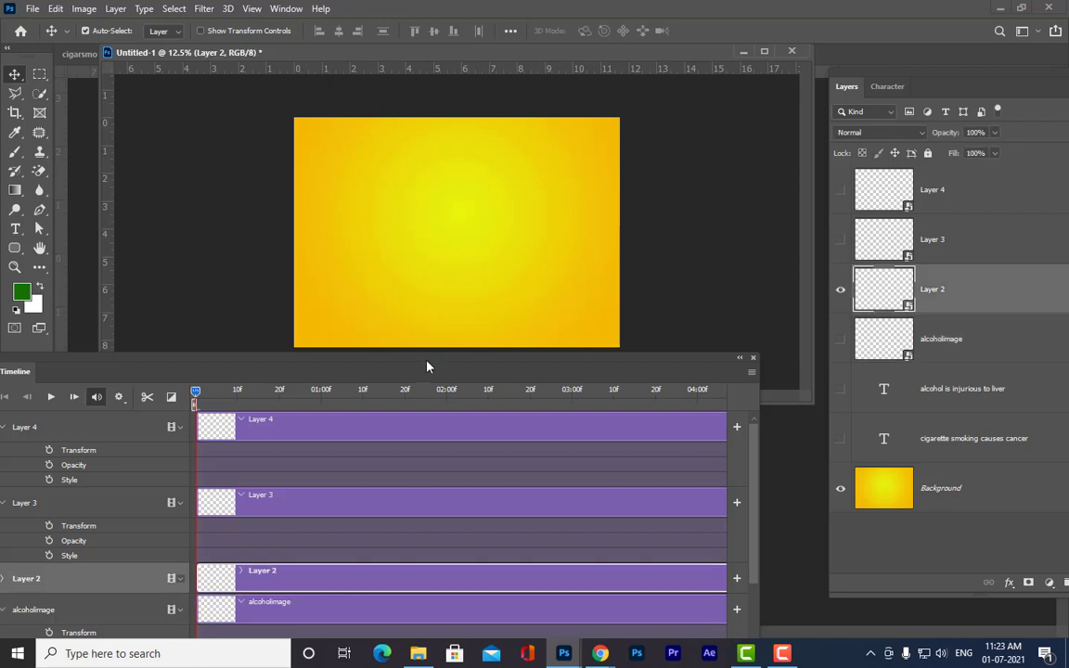
drag(430, 365, 509, 467)
Step: Identify the off-canvas picture on Layer 2 with a temporary Free Transform, leaving its position unchanged
key(ctrl+v)
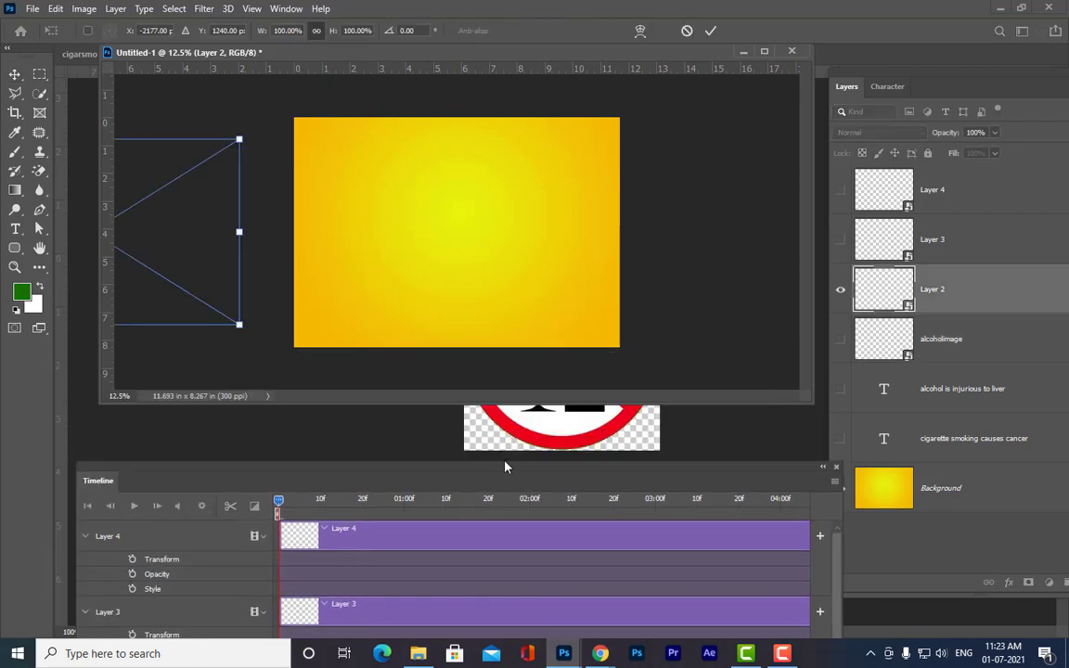
drag(199, 256, 461, 279)
key(Escape)
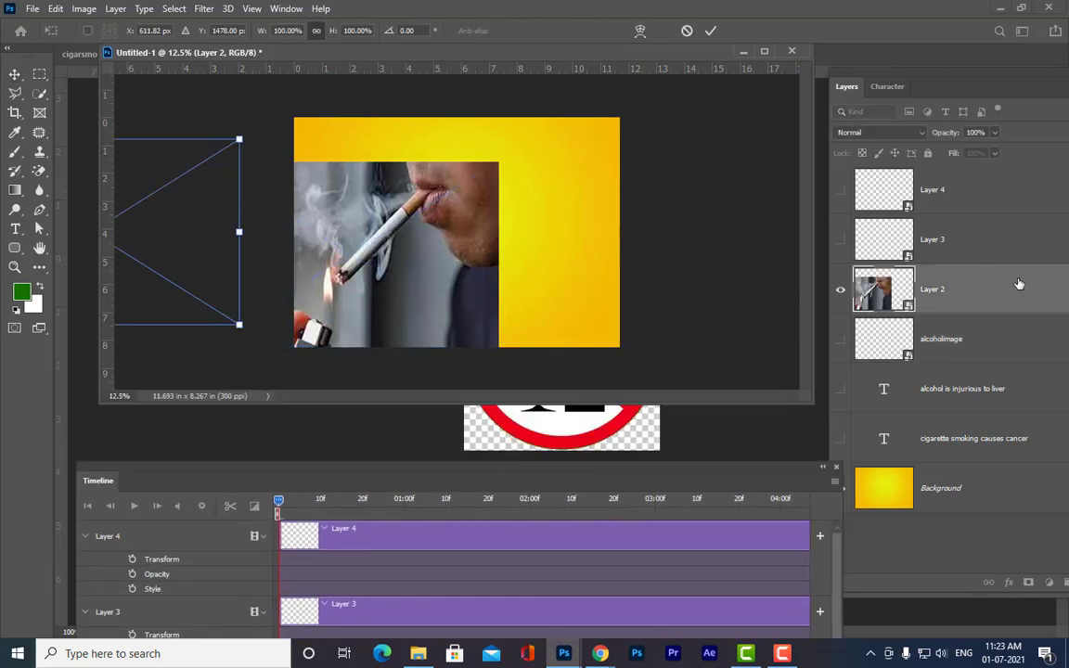
Step: Rename Layer 2 as smokingimage and hide it
double_click(933, 290)
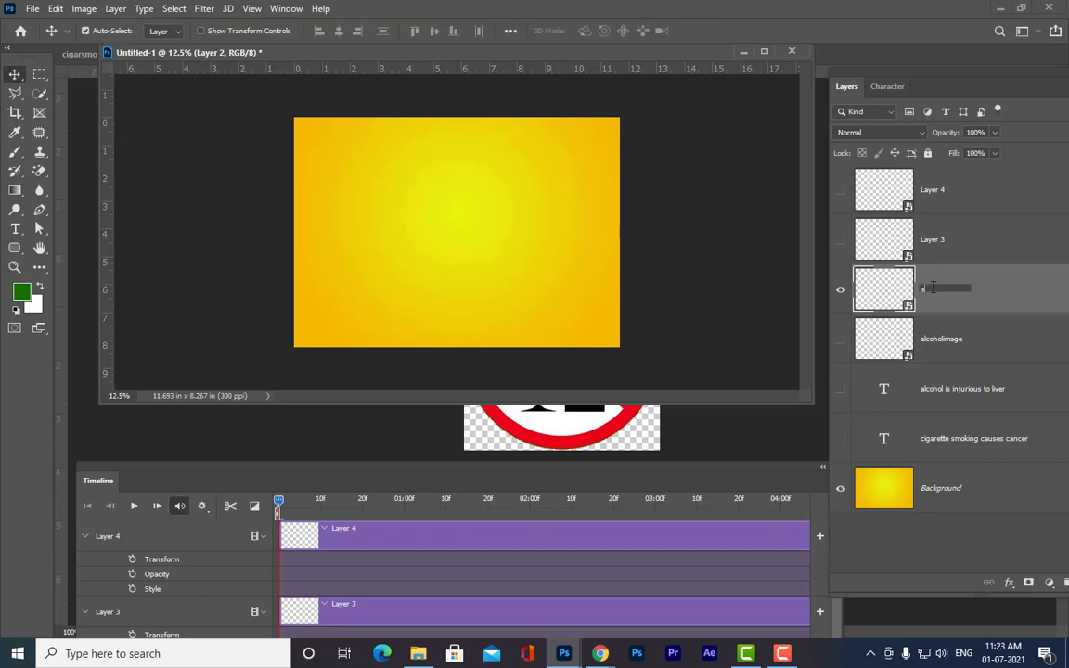
text(smokingimage)
key(Return)
click(840, 290)
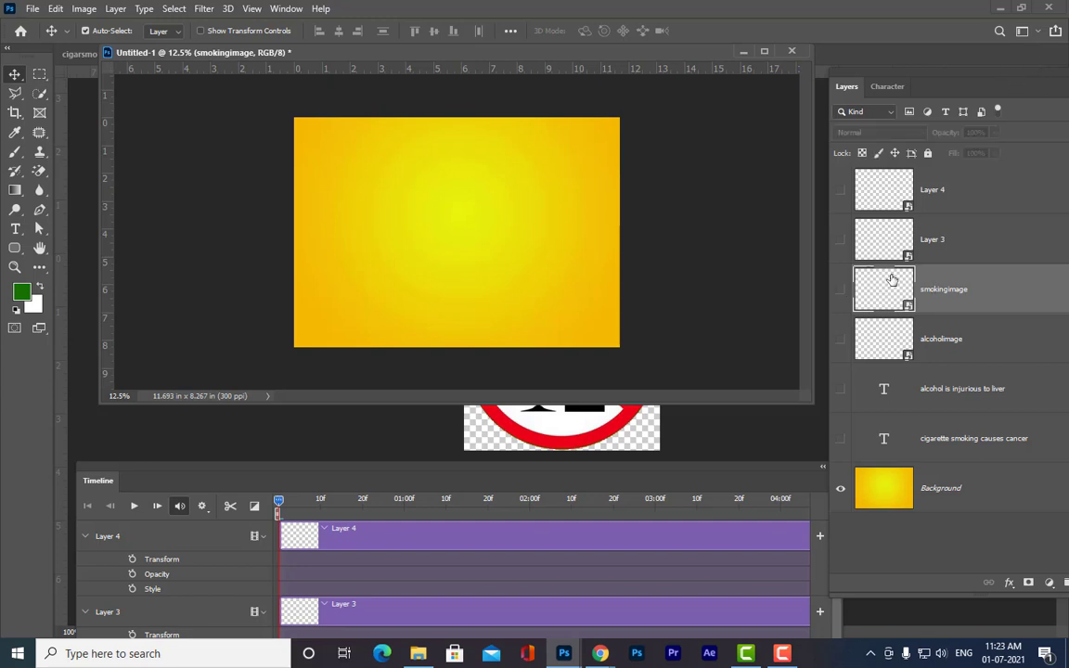
Step: Show and select Layer 3, and identify its off-canvas picture with a temporary Free Transform
click(886, 239)
click(840, 241)
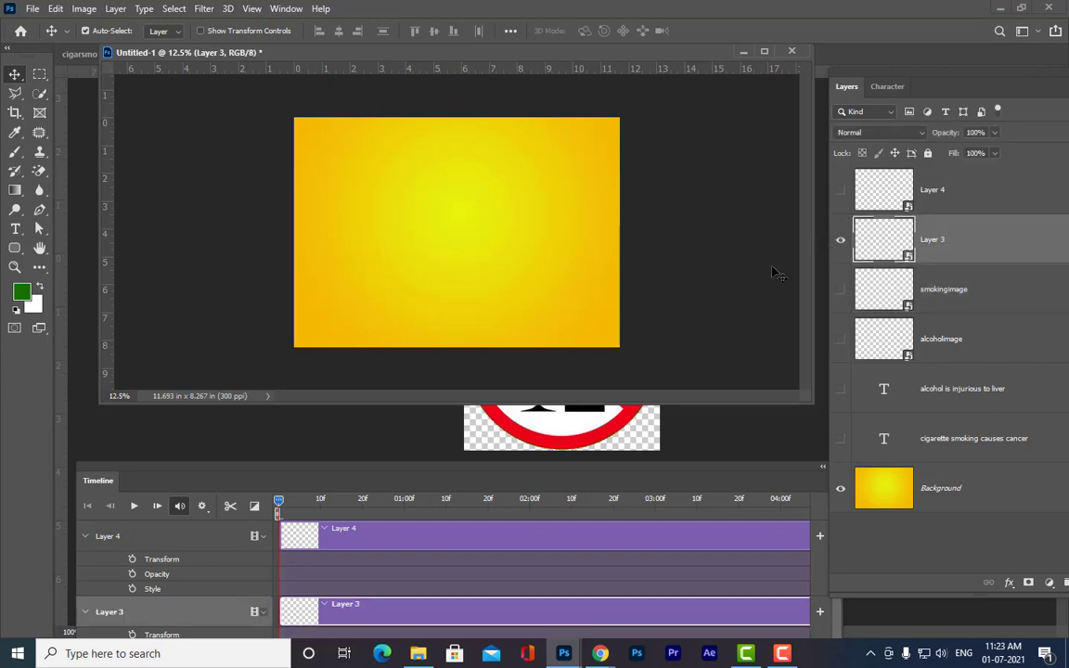
key(ctrl+t)
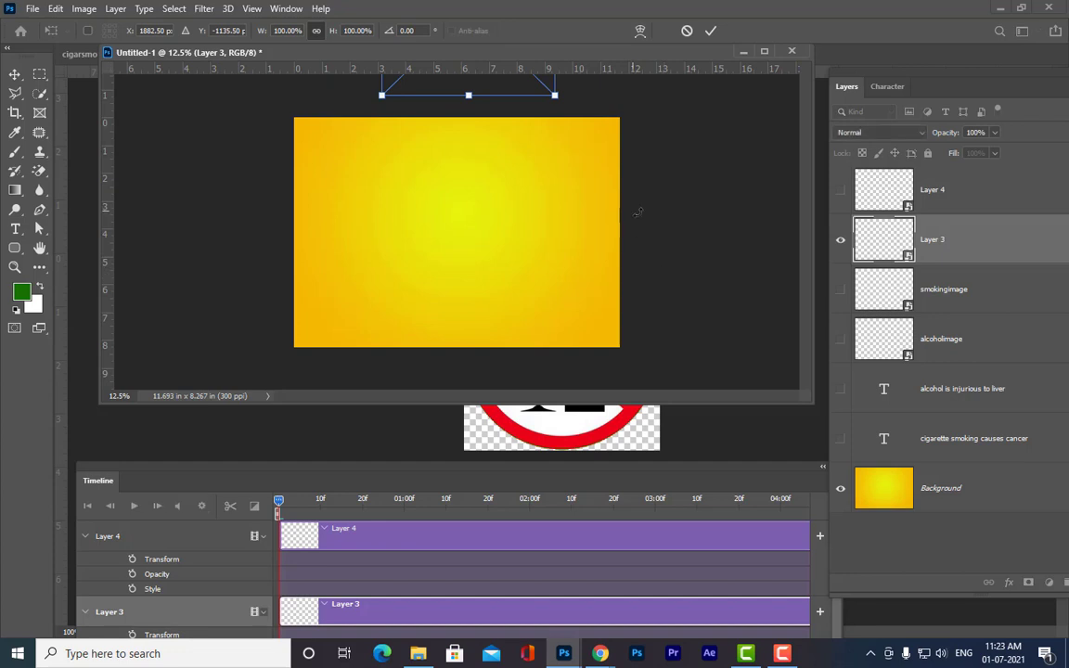
drag(502, 79, 502, 215)
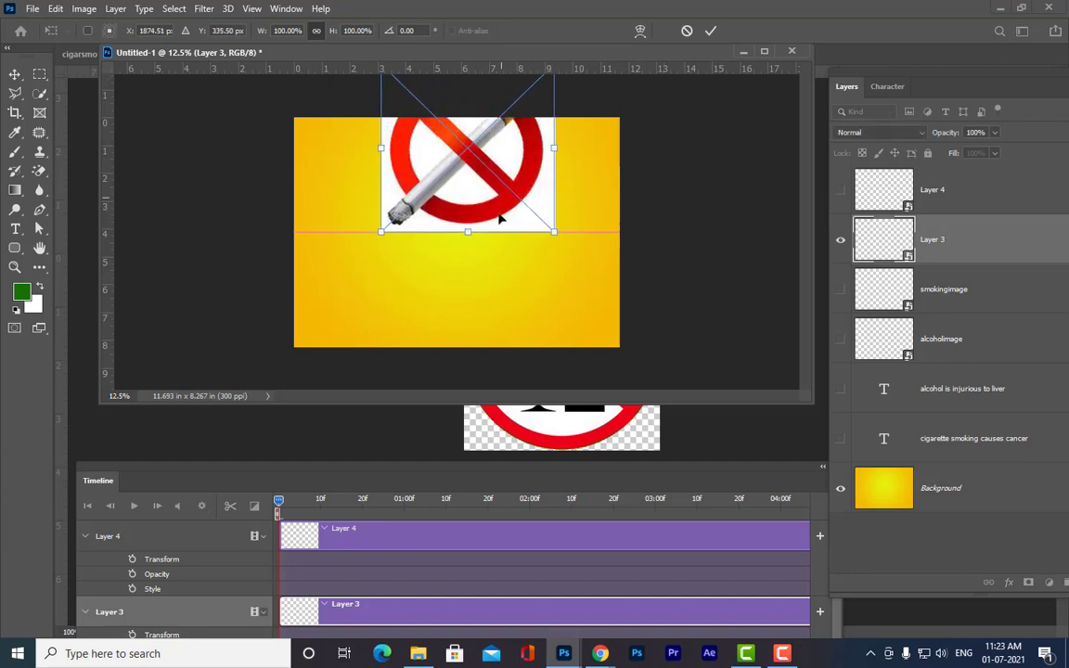
key(Escape)
Step: Rename Layer 3 as smokinglogo and hide it
double_click(936, 239)
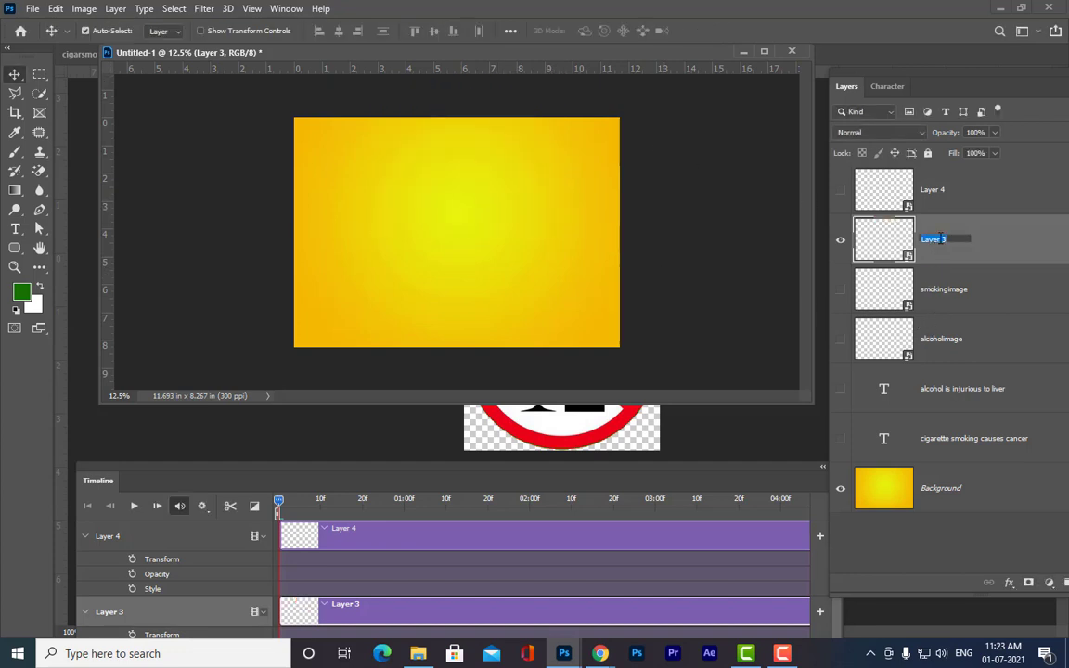
text(smokinglogo)
key(Return)
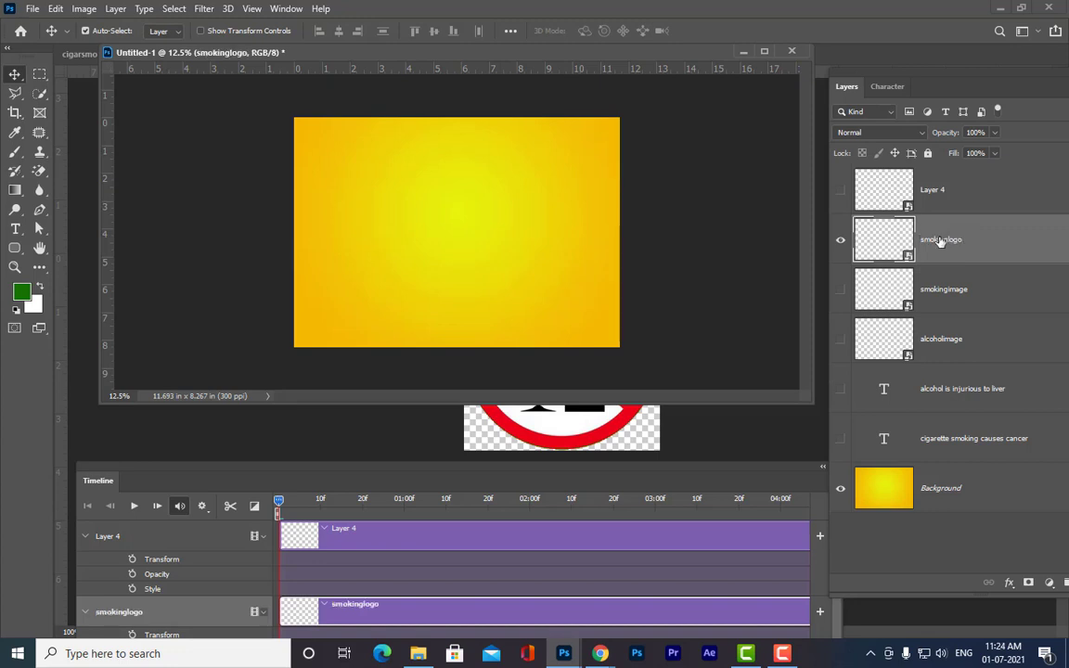
click(841, 240)
Step: Show and select Layer 4, and check where its off-canvas picture sits using Free Transform
click(841, 191)
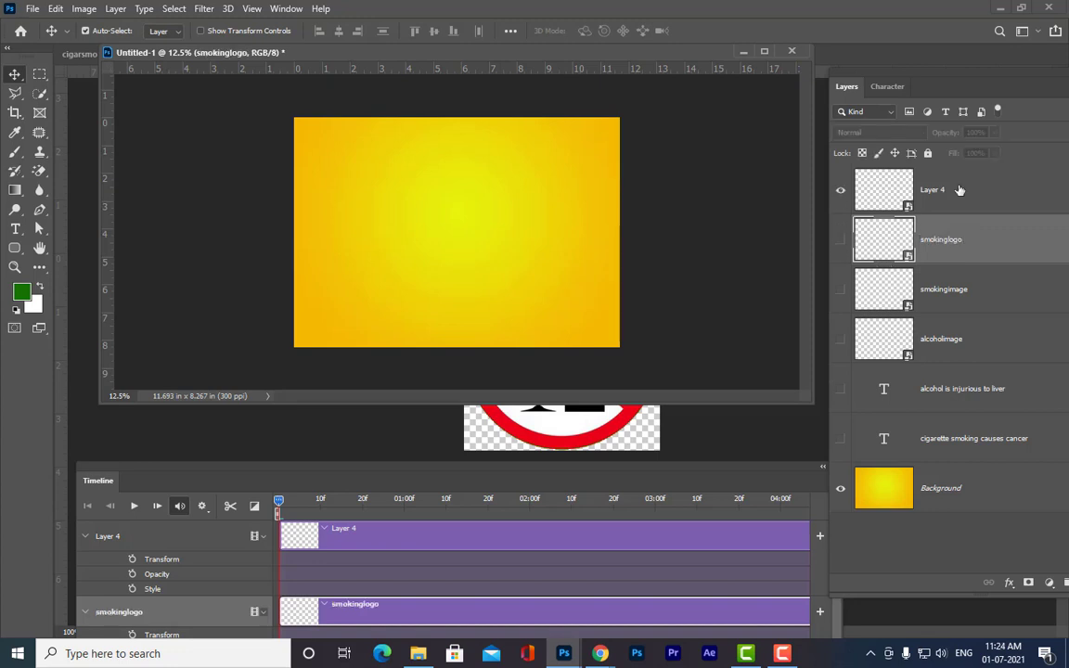
click(960, 191)
key(ctrl+t)
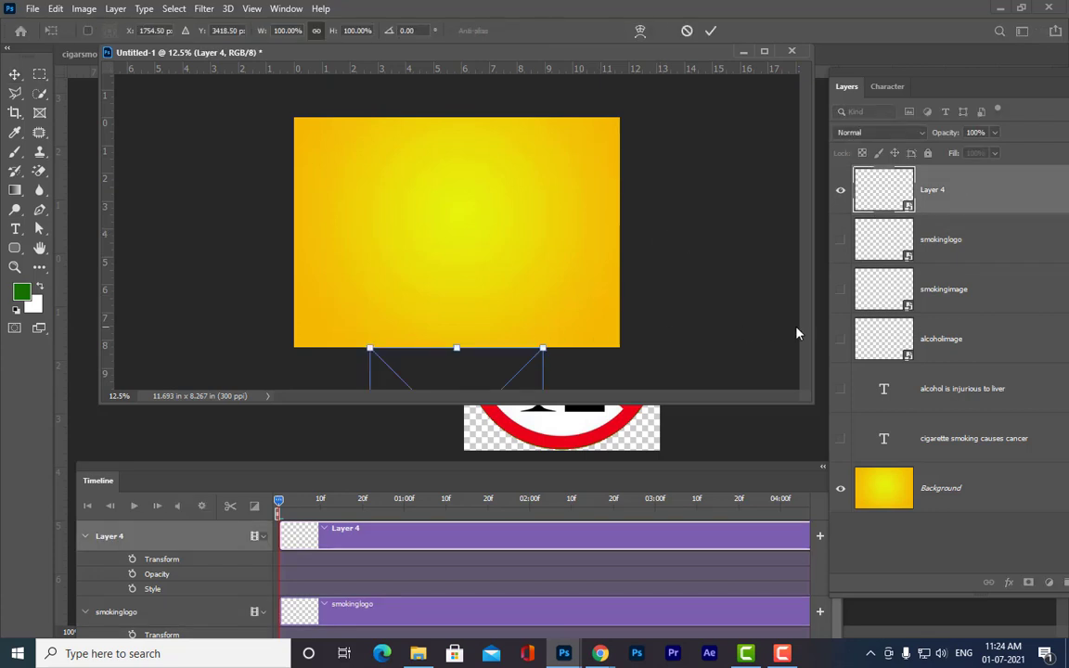
key(Return)
Step: Rename Layer 4 as alcohollogo and hide it
double_click(933, 190)
text(al)
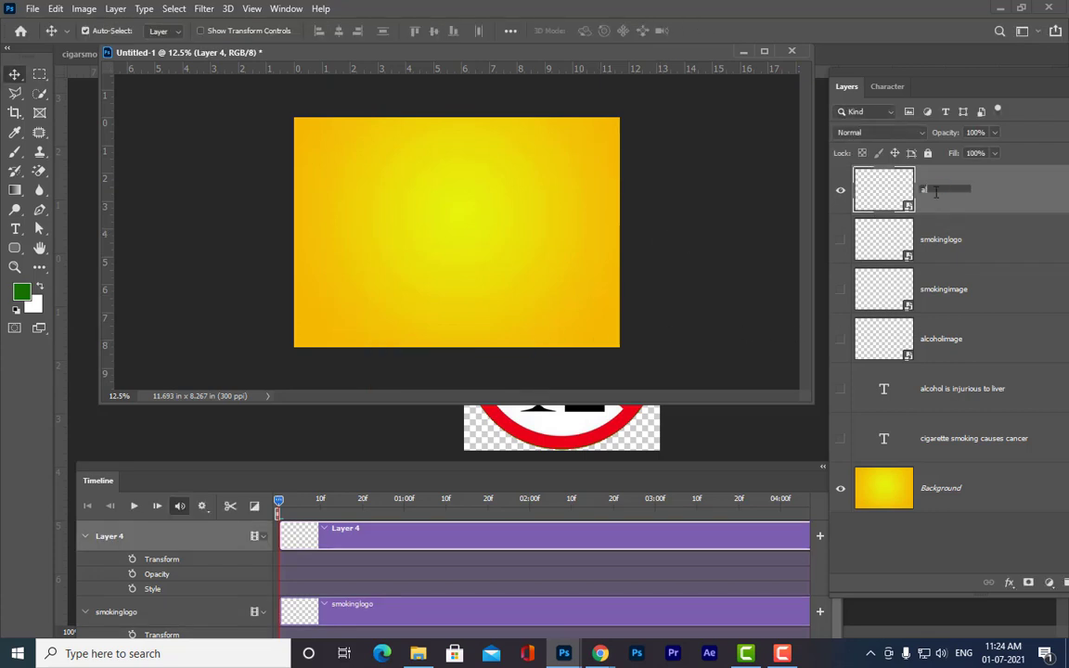
text(cohollogo)
key(Return)
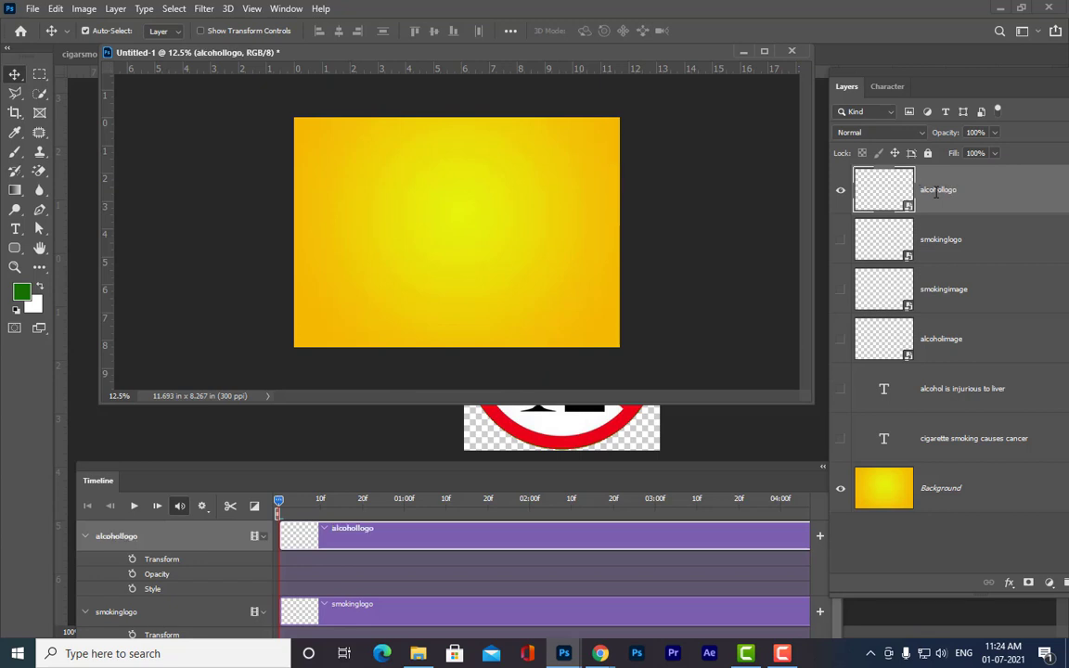
click(841, 240)
click(841, 240)
click(842, 190)
Step: Select and show the alcoholimage layer, and enlarge the document window with the view zoomed out to 8.33%
click(962, 346)
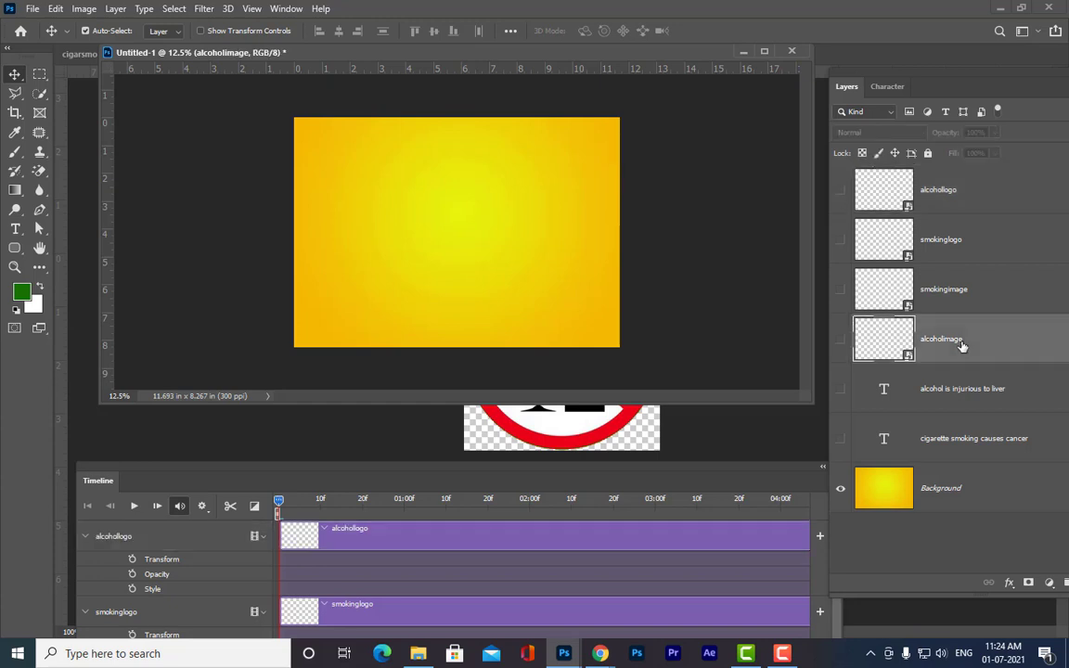
click(841, 339)
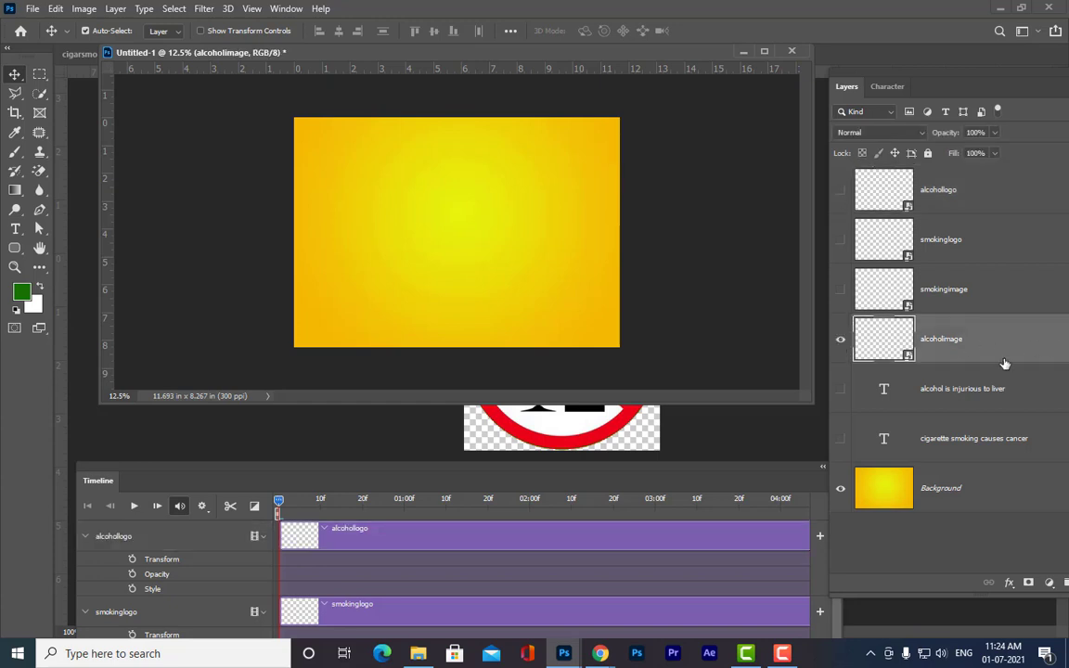
key(ctrl+minus)
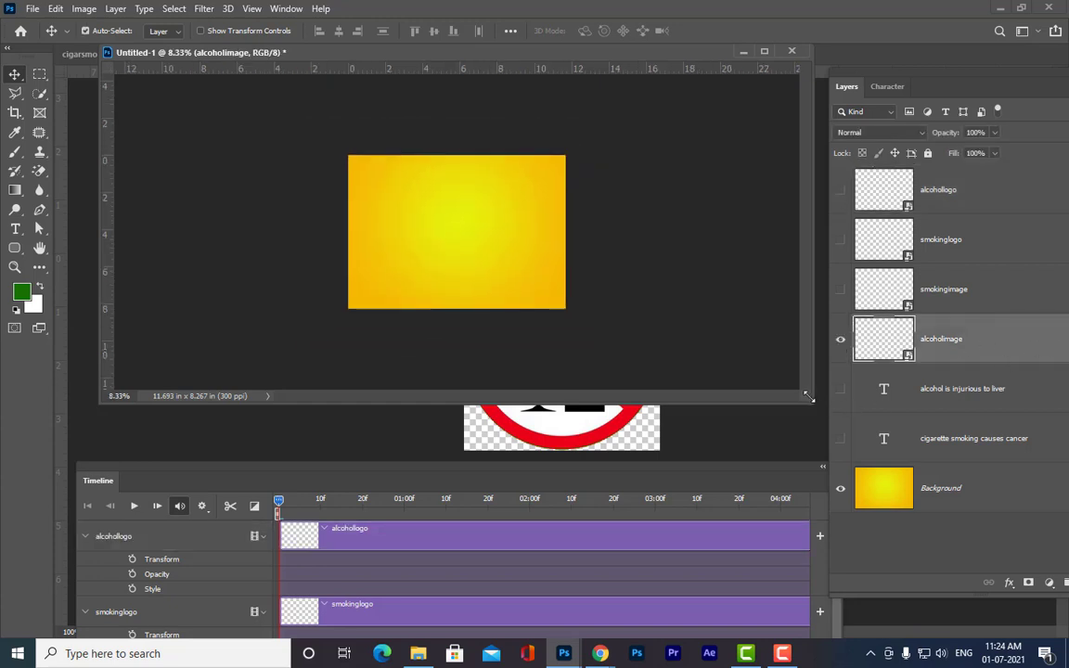
drag(809, 397, 822, 433)
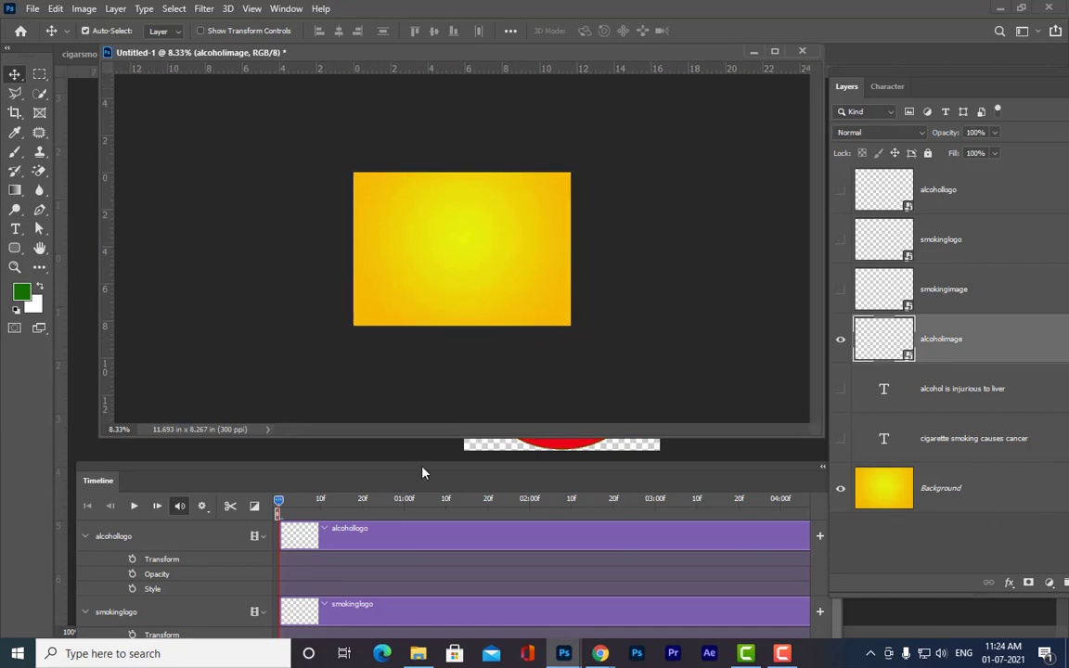
Step: Move the Timeline panel up, resize it, and collapse the alcohollogo and smokinglogo tracks
drag(422, 474, 446, 376)
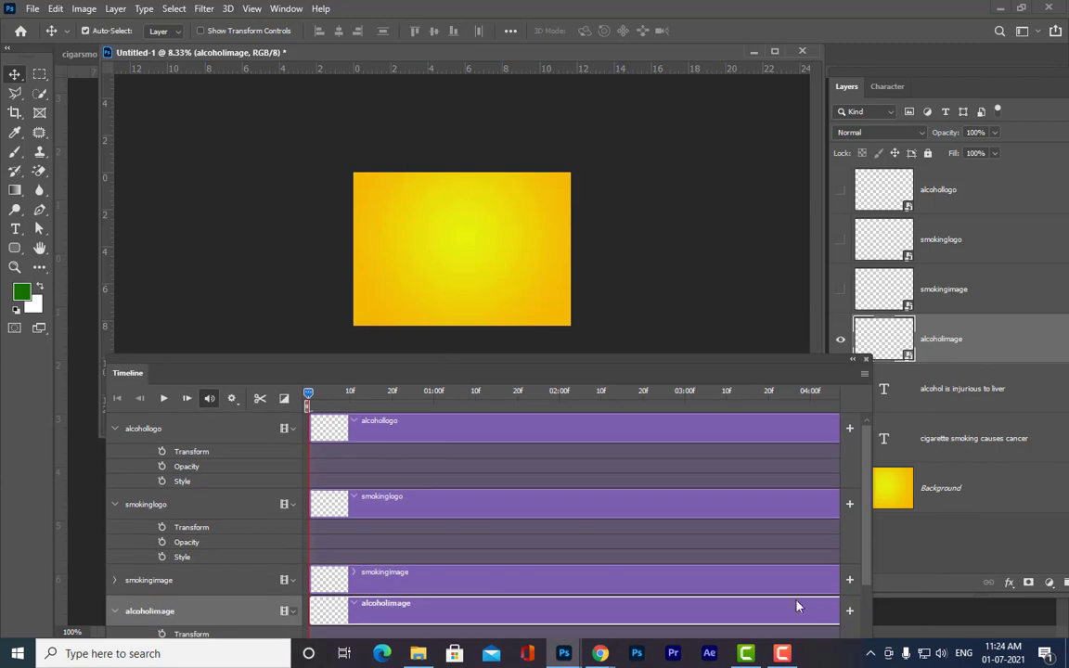
drag(699, 358, 699, 256)
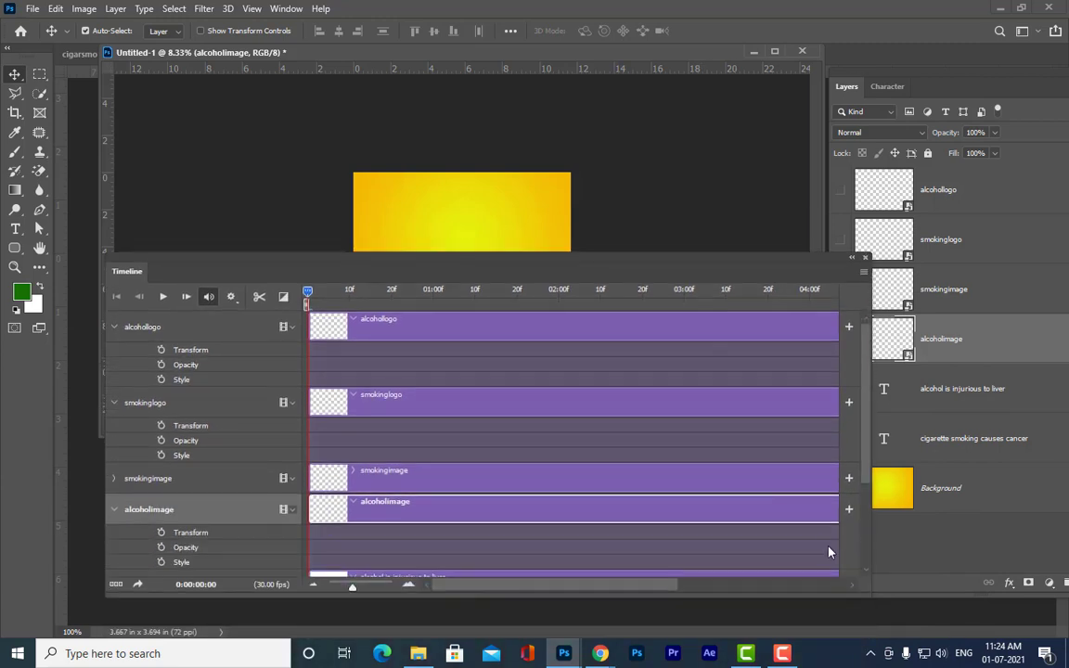
drag(869, 597, 819, 469)
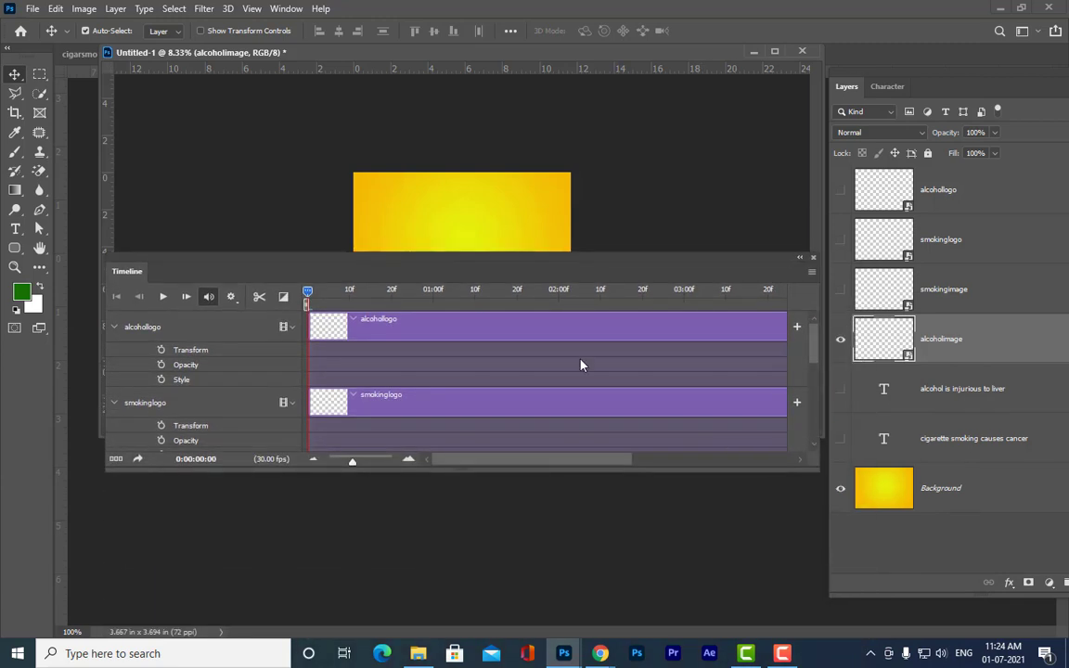
scroll(580, 364, down, 3)
scroll(582, 363, up, 3)
scroll(582, 363, down, 3)
scroll(195, 365, up, 3)
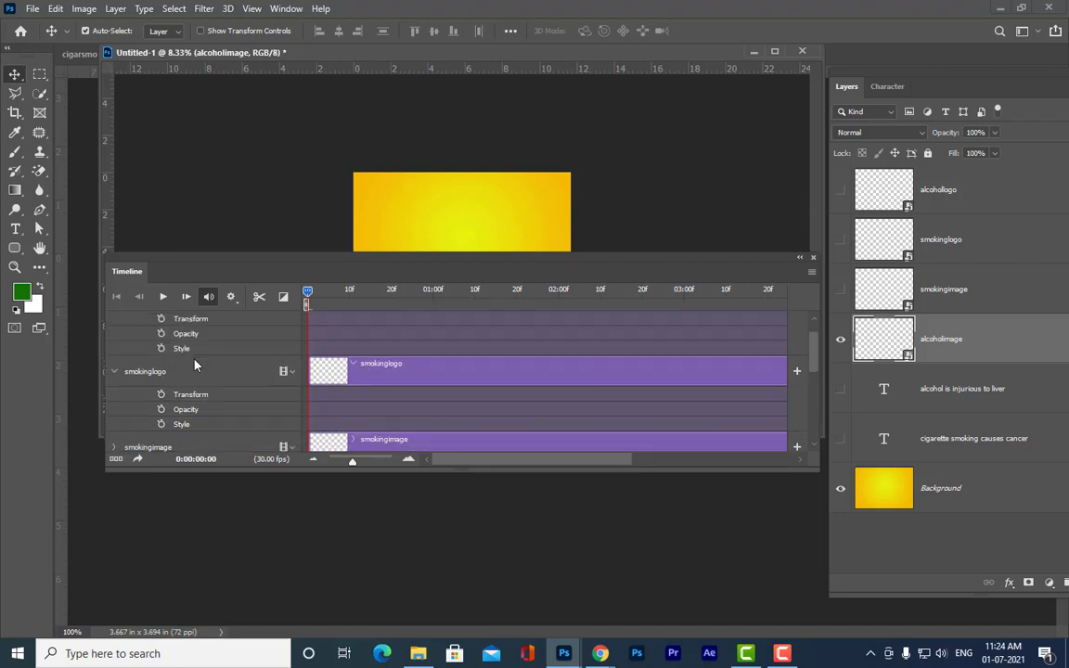
drag(638, 468, 681, 587)
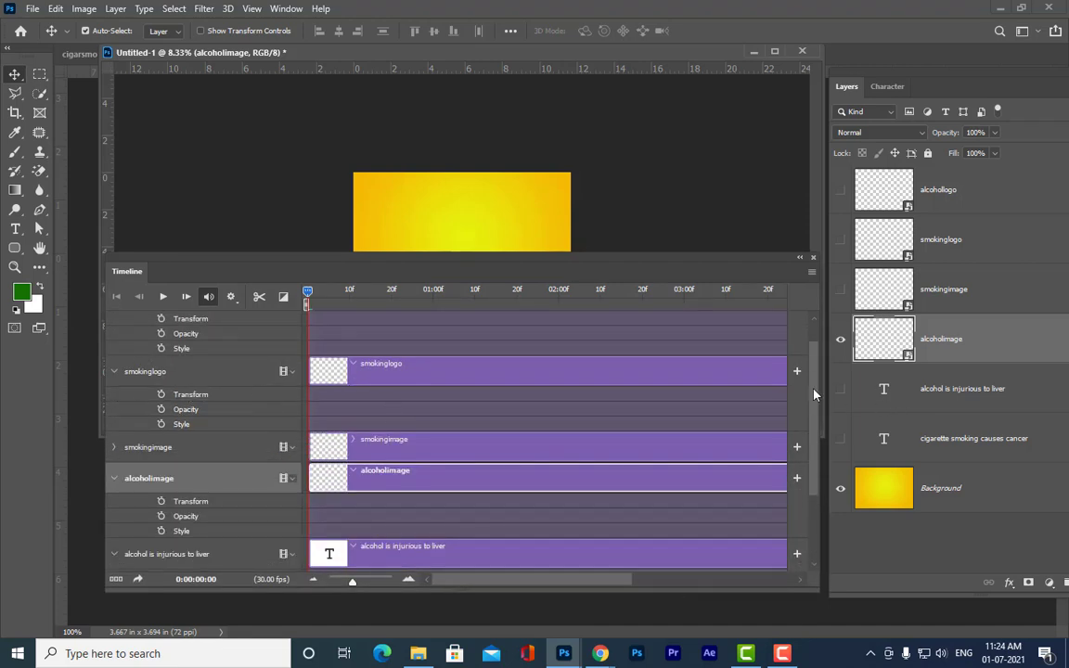
scroll(794, 325, up, 1)
click(114, 326)
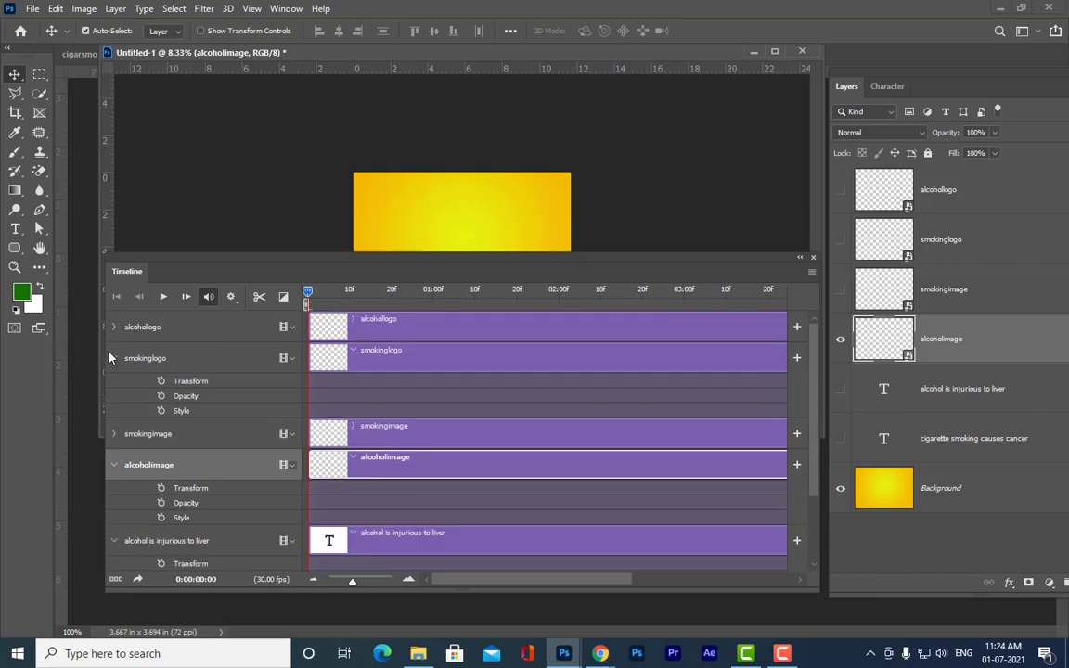
click(114, 359)
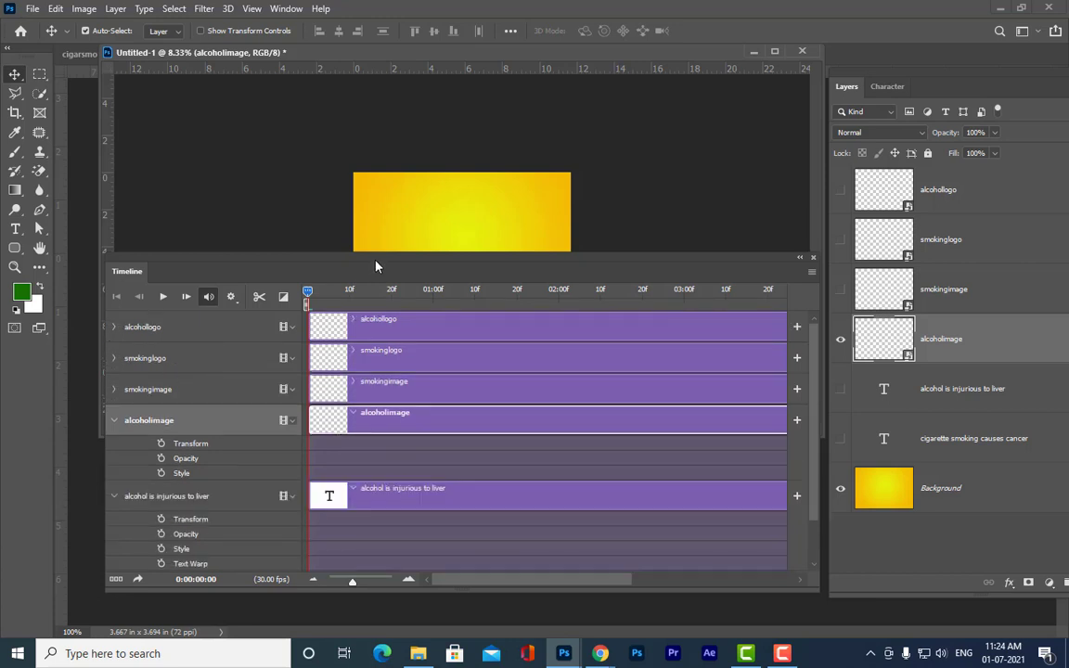
Step: Shrink the Timeline panel and place it below the canvas, with the alcoholimage track's properties in view
drag(372, 257, 377, 204)
mouse_move(768, 539)
mouse_down()
mouse_move(759, 553)
mouse_move(776, 554)
mouse_up()
drag(541, 215, 583, 200)
drag(818, 472, 809, 359)
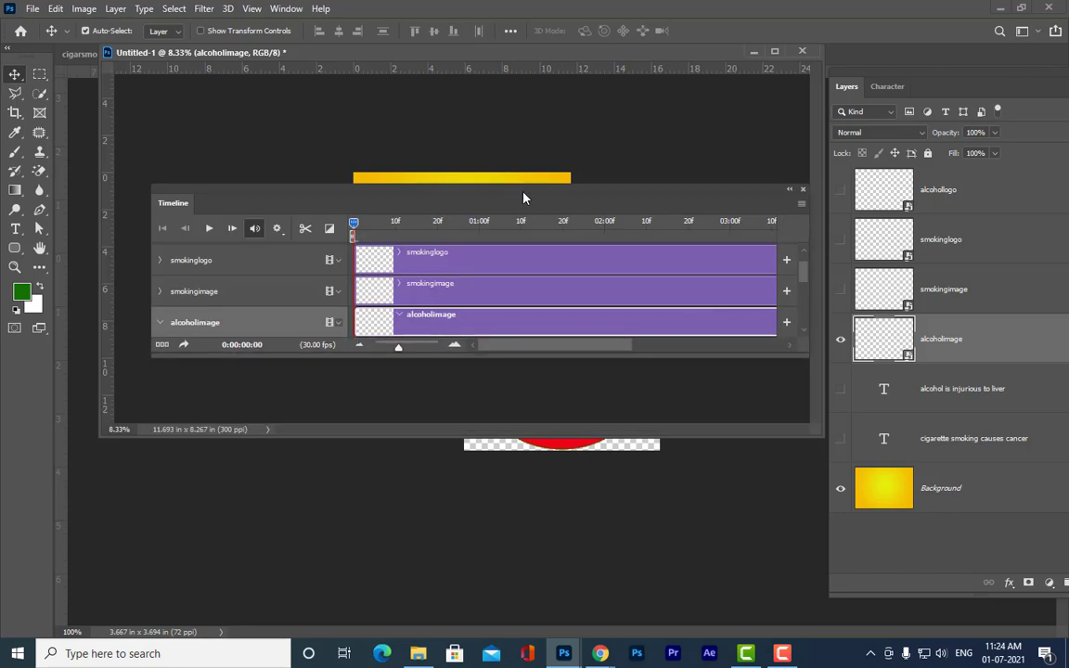
drag(526, 195, 495, 372)
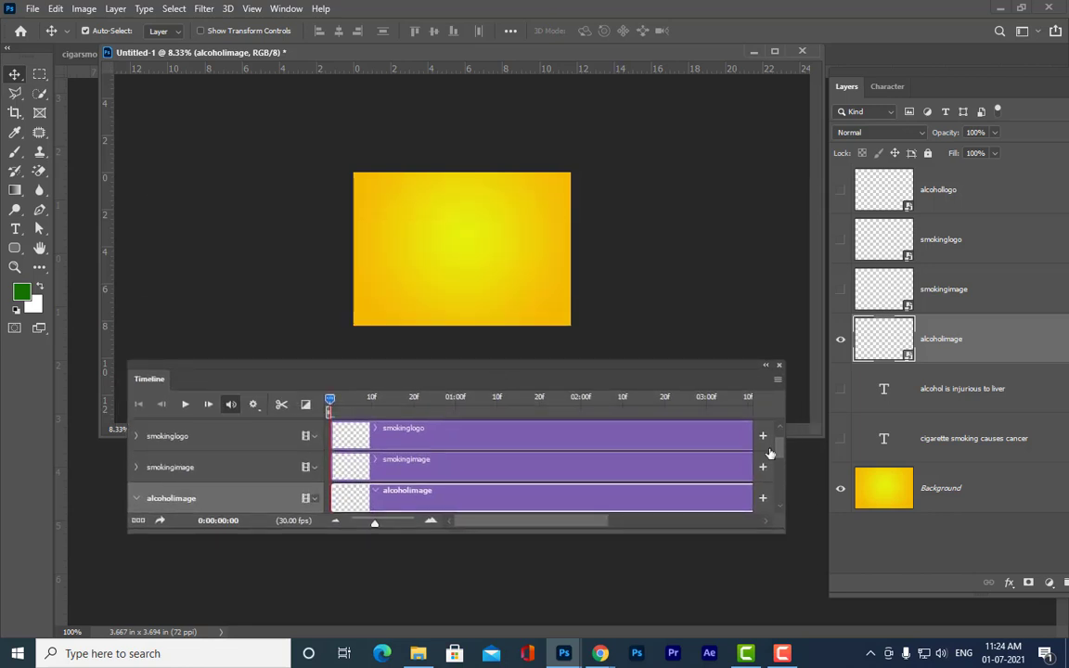
scroll(780, 454, down, 1)
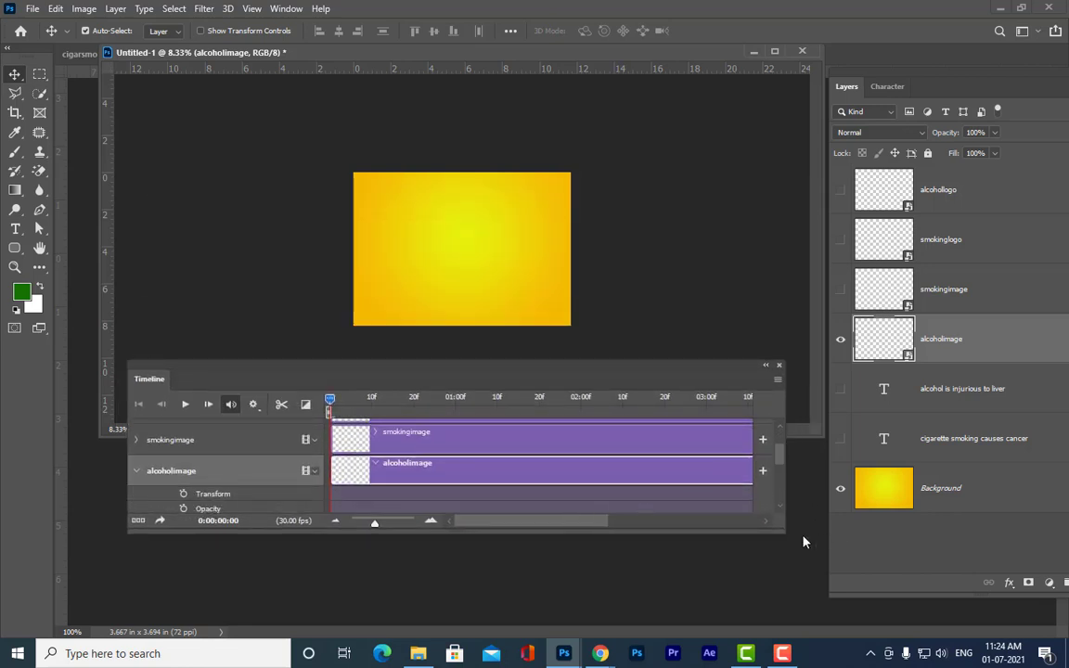
drag(785, 533, 778, 563)
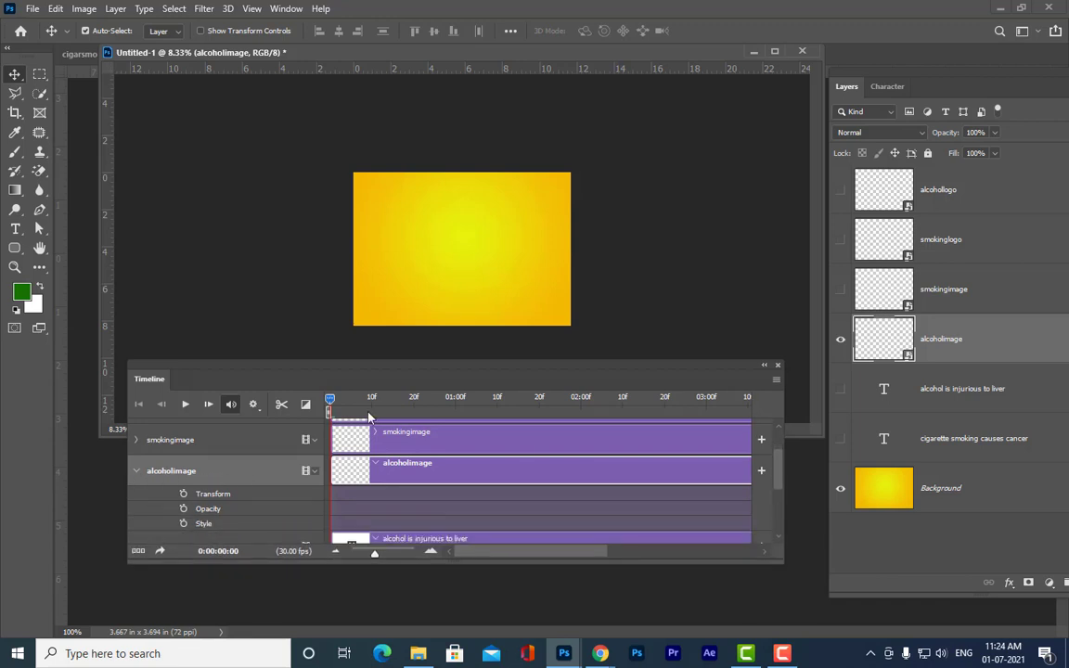
Step: Enable Transform keyframe animation for the alcoholimage track at the start of the timeline
drag(401, 367, 413, 395)
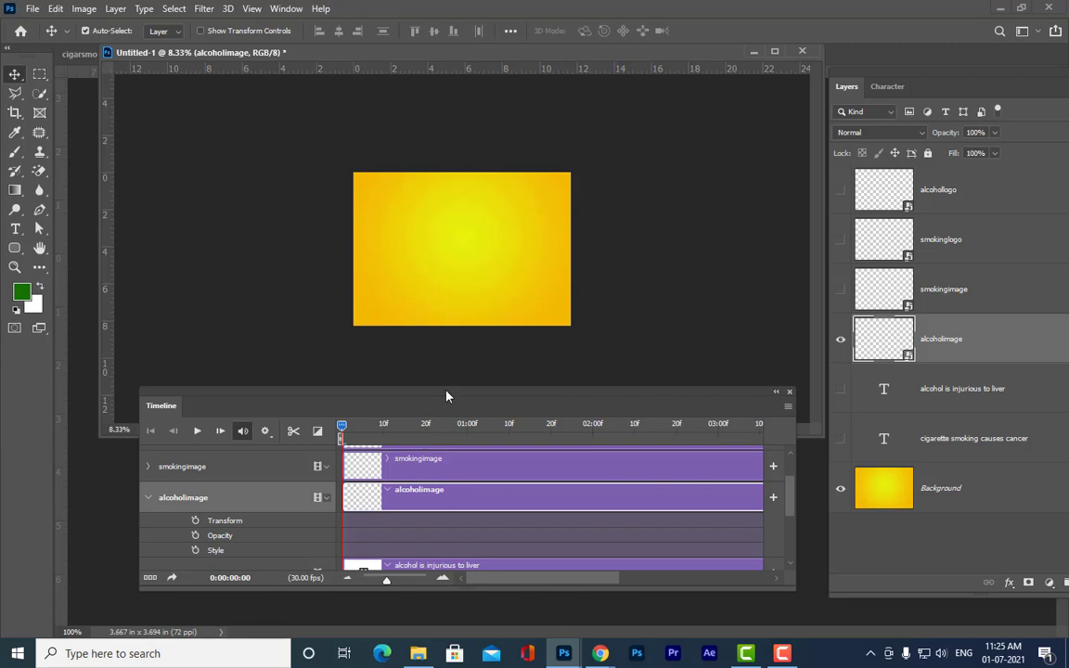
drag(446, 393, 441, 408)
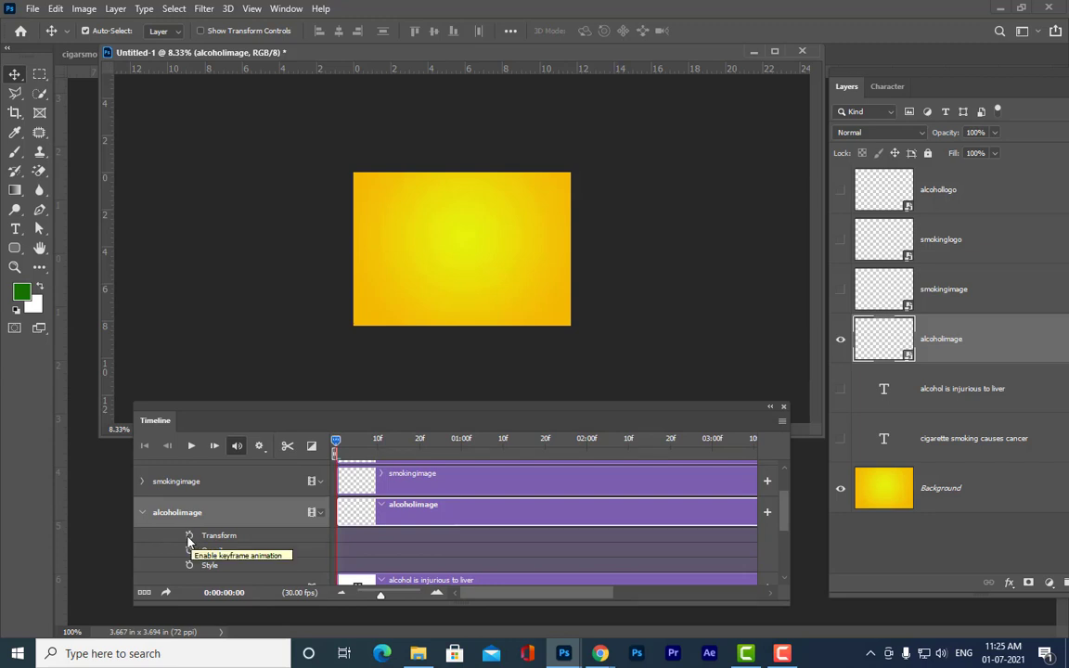
click(189, 536)
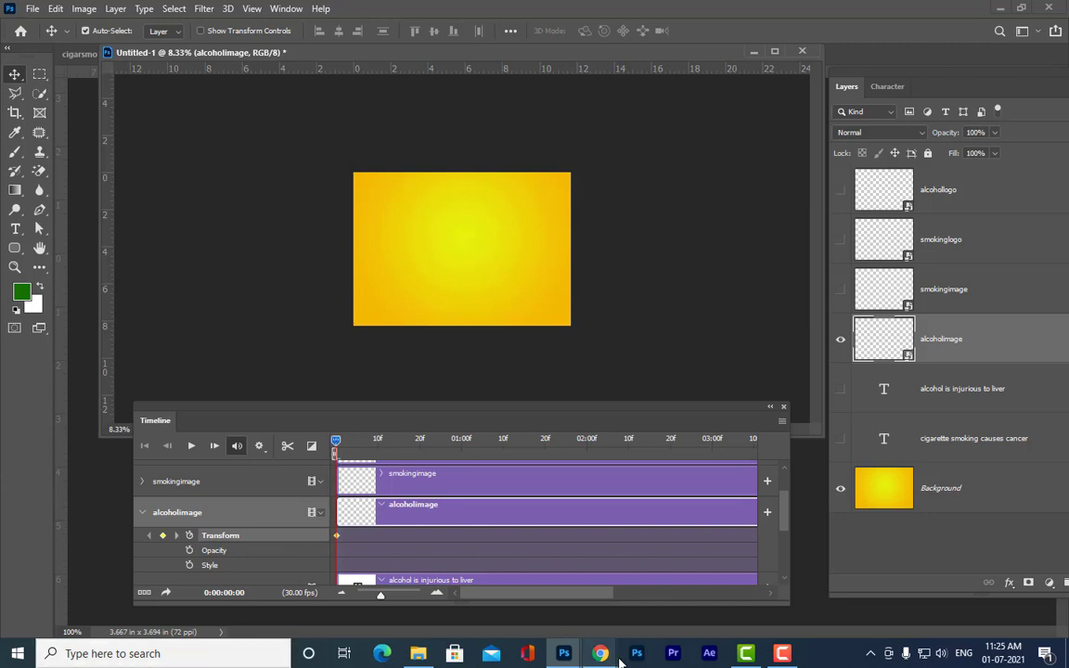
Step: Scrub the playhead through the first three seconds to examine the frame and second marks, and return it to the start
drag(340, 438, 343, 439)
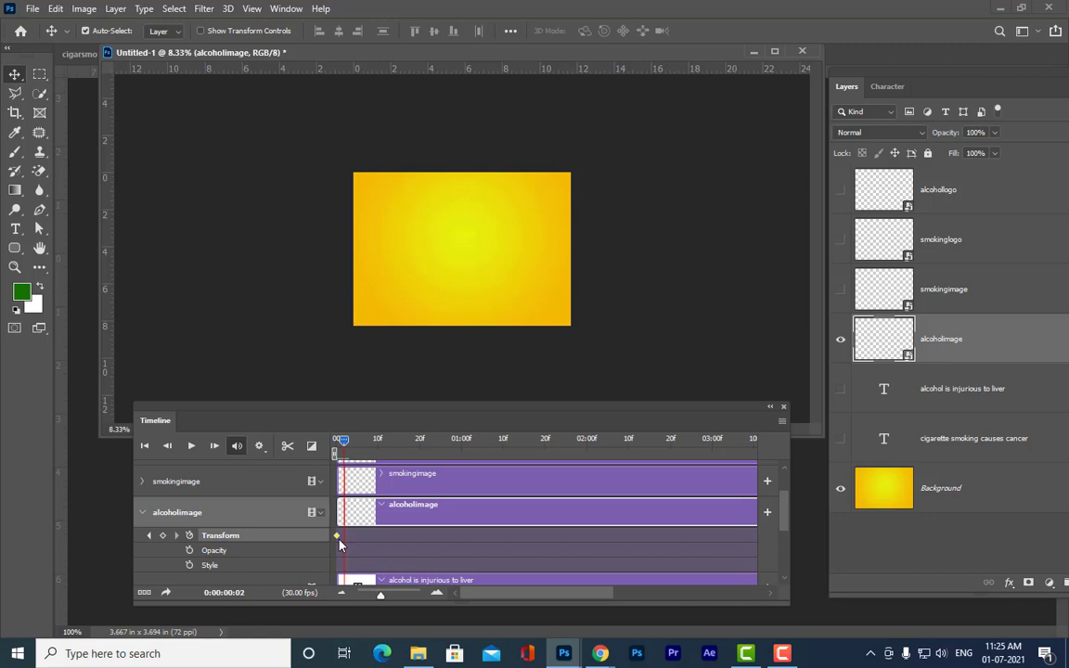
click(336, 445)
drag(335, 445, 464, 466)
drag(462, 444, 329, 448)
click(347, 449)
drag(347, 449, 465, 447)
click(436, 446)
drag(436, 442, 462, 454)
drag(462, 446, 586, 449)
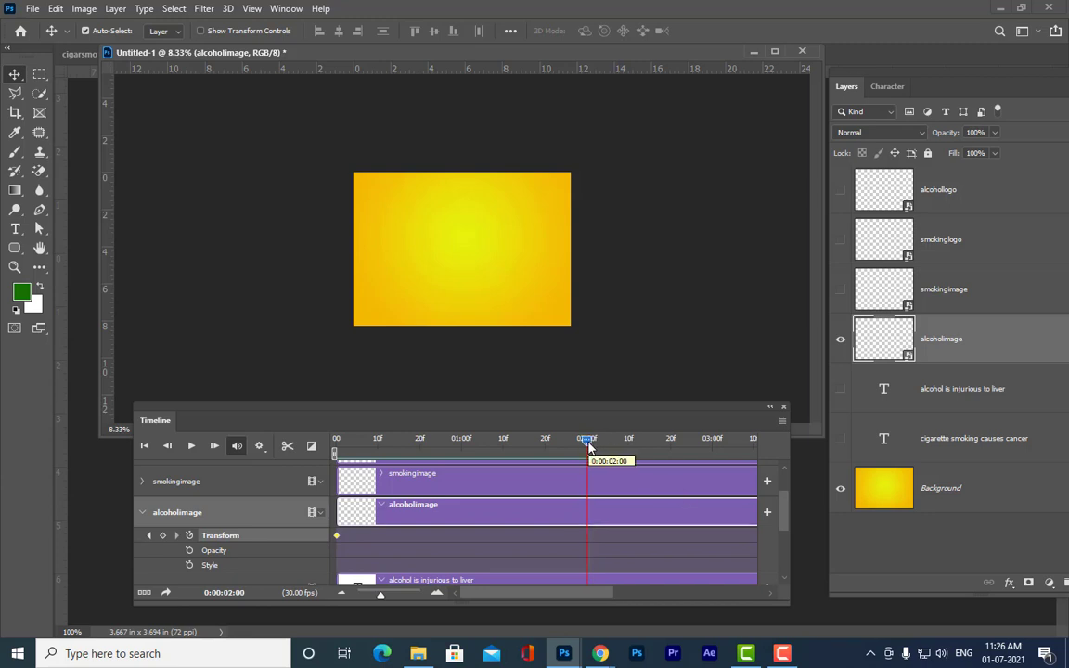
drag(589, 447, 715, 453)
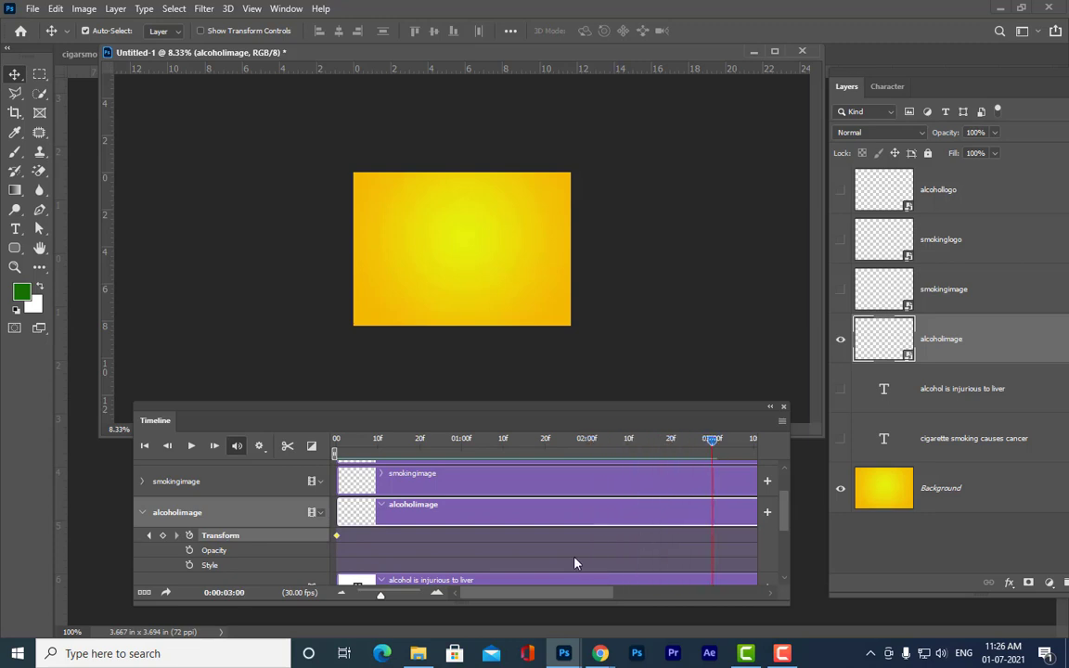
drag(565, 596, 470, 580)
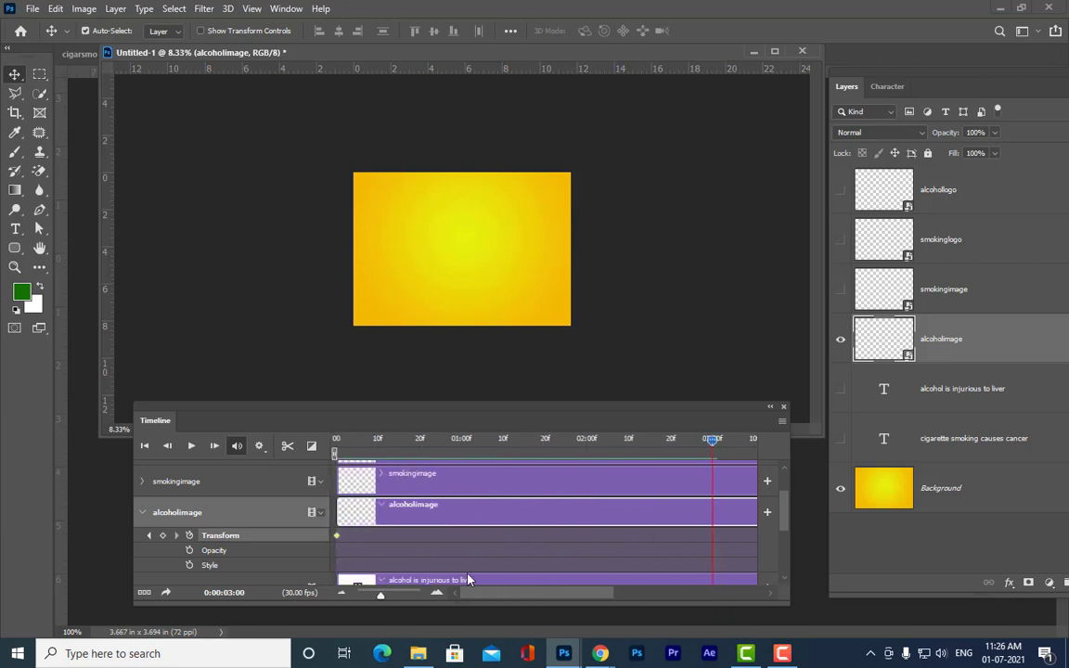
click(335, 446)
Step: At 0:00:01:00, move the alcoholimage picture horizontally onto the canvas centre, at X 1754 px, Y 1240 px
drag(400, 422, 403, 391)
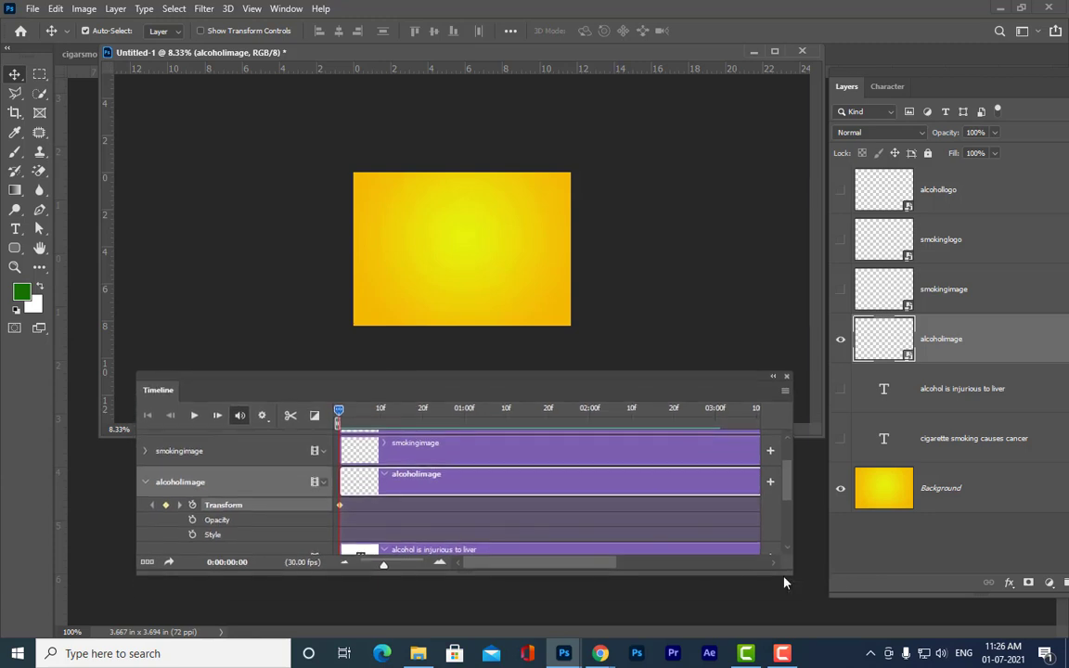
drag(787, 570, 802, 608)
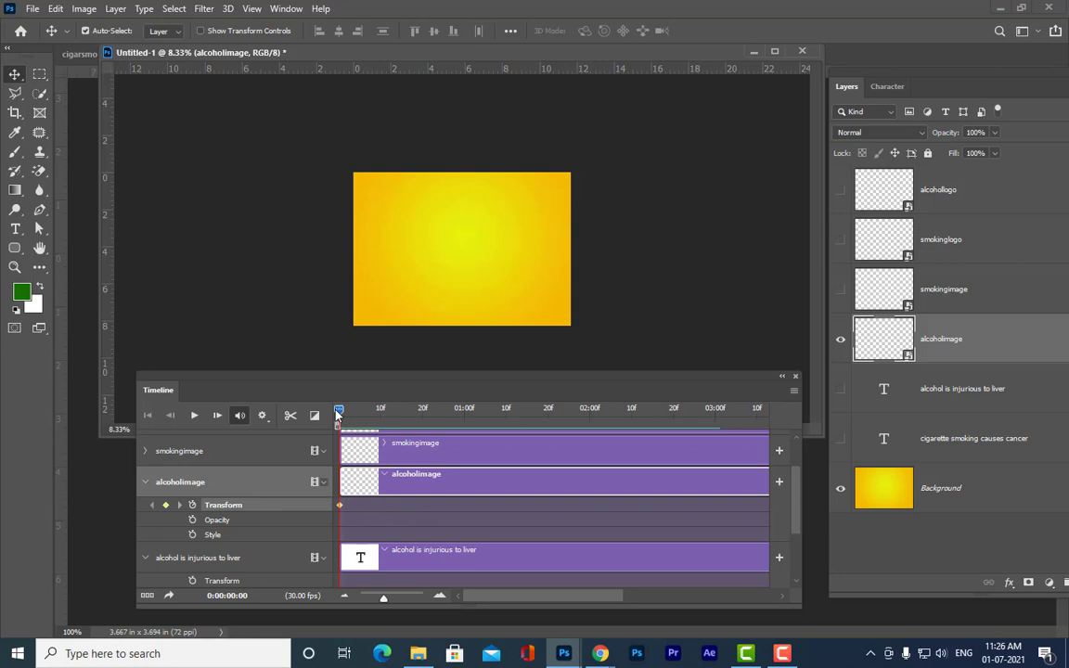
drag(340, 416, 466, 416)
drag(492, 383, 478, 412)
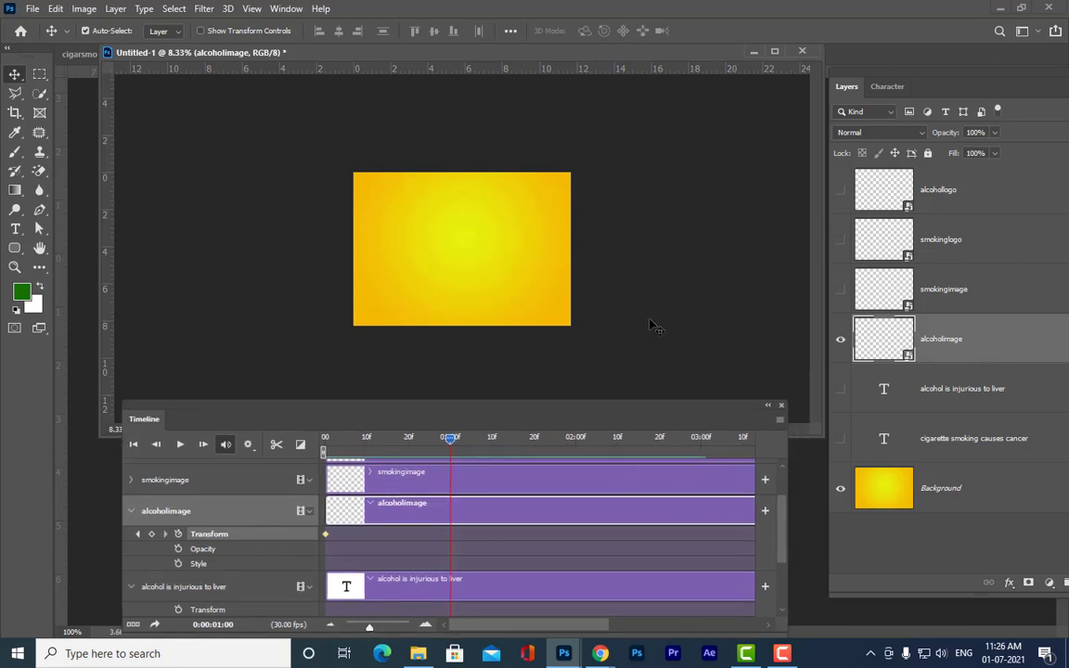
key(ctrl+t)
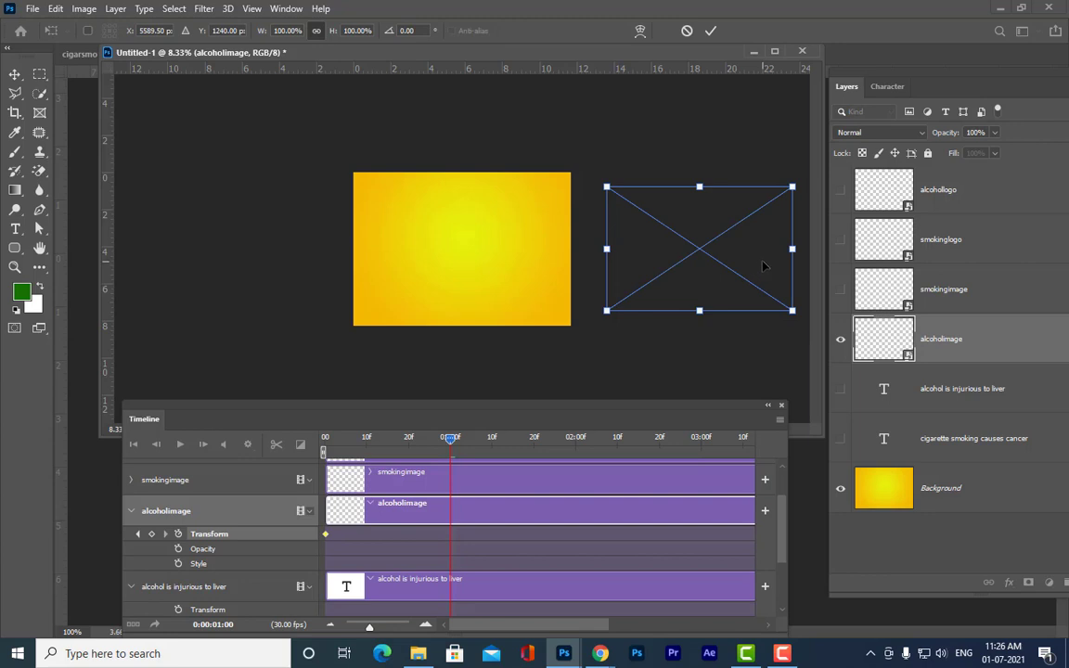
drag(763, 267, 526, 267)
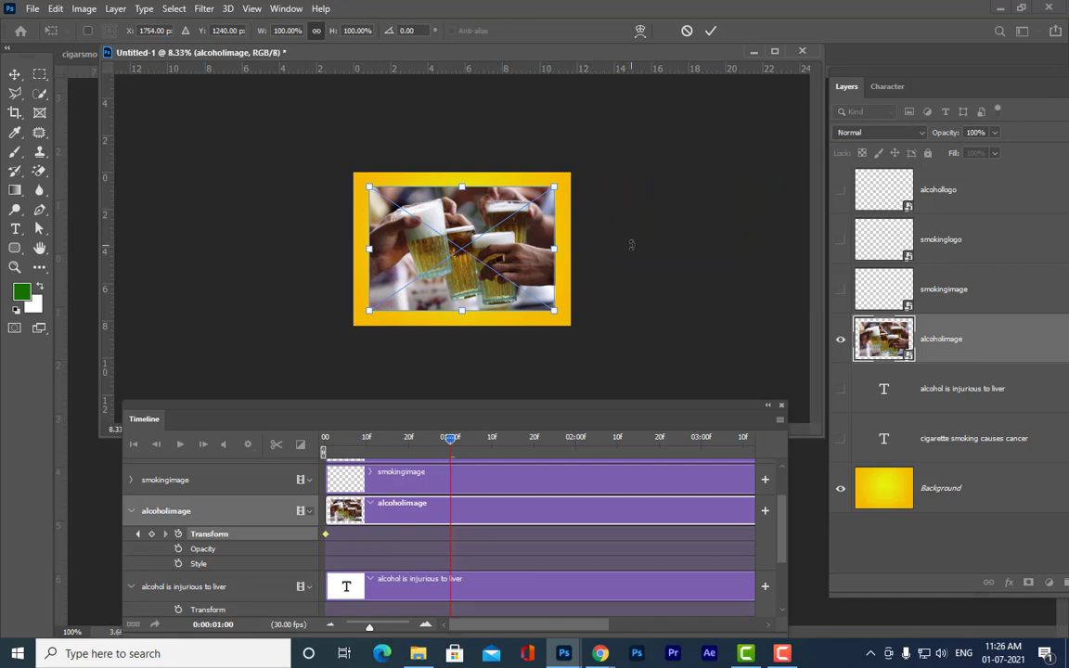
key(Return)
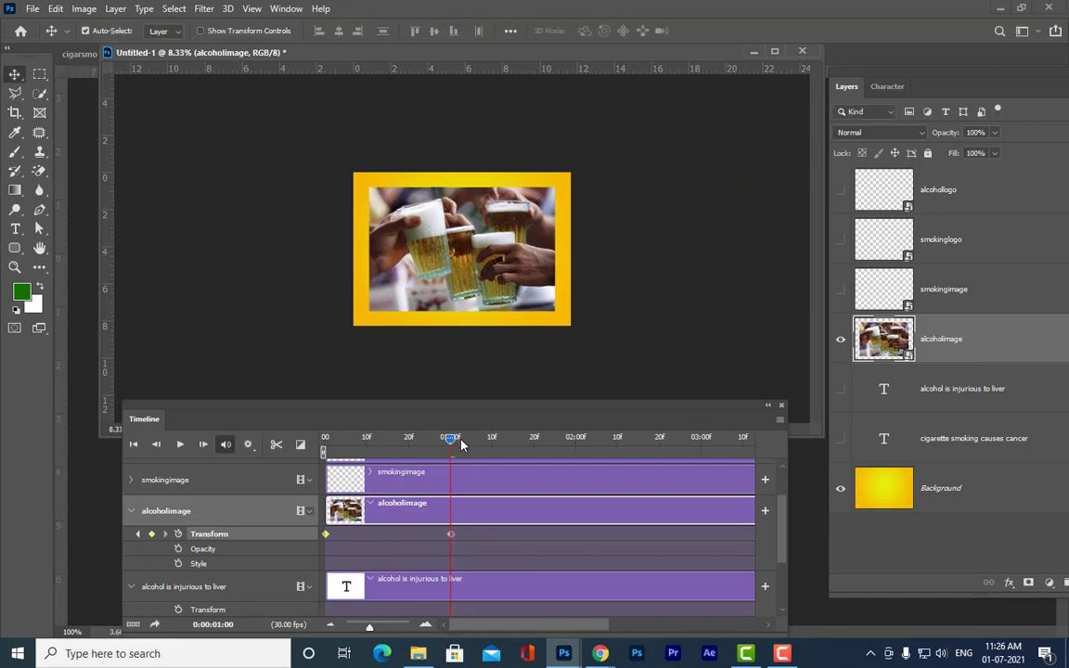
Step: Play the timeline from the start to preview the alcoholimage picture sliding in
drag(461, 445, 496, 441)
click(327, 443)
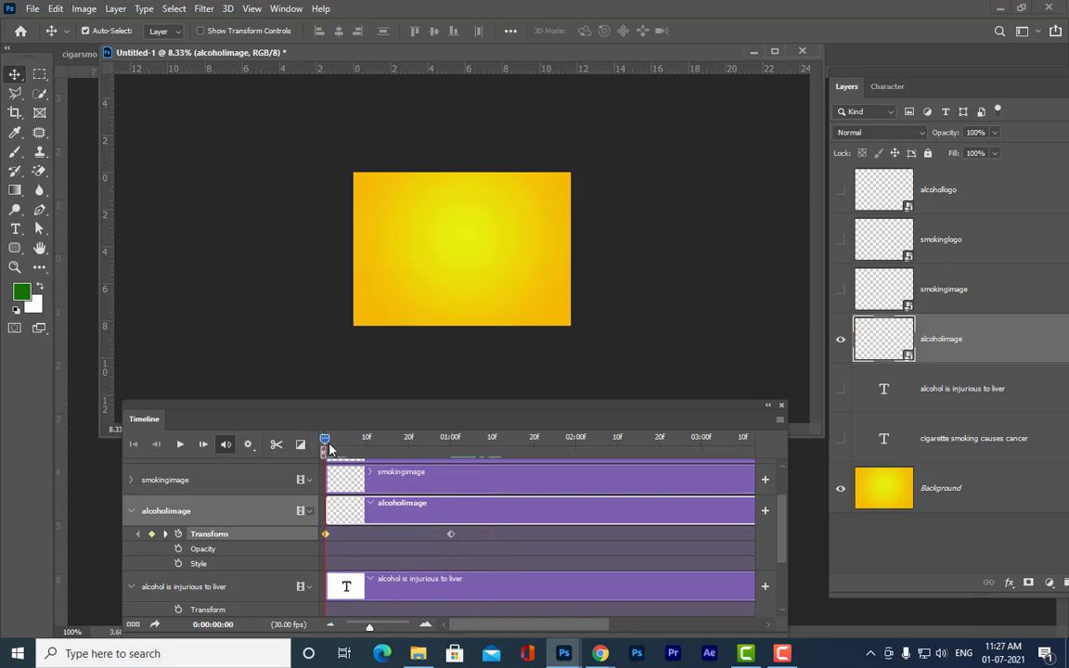
key(space)
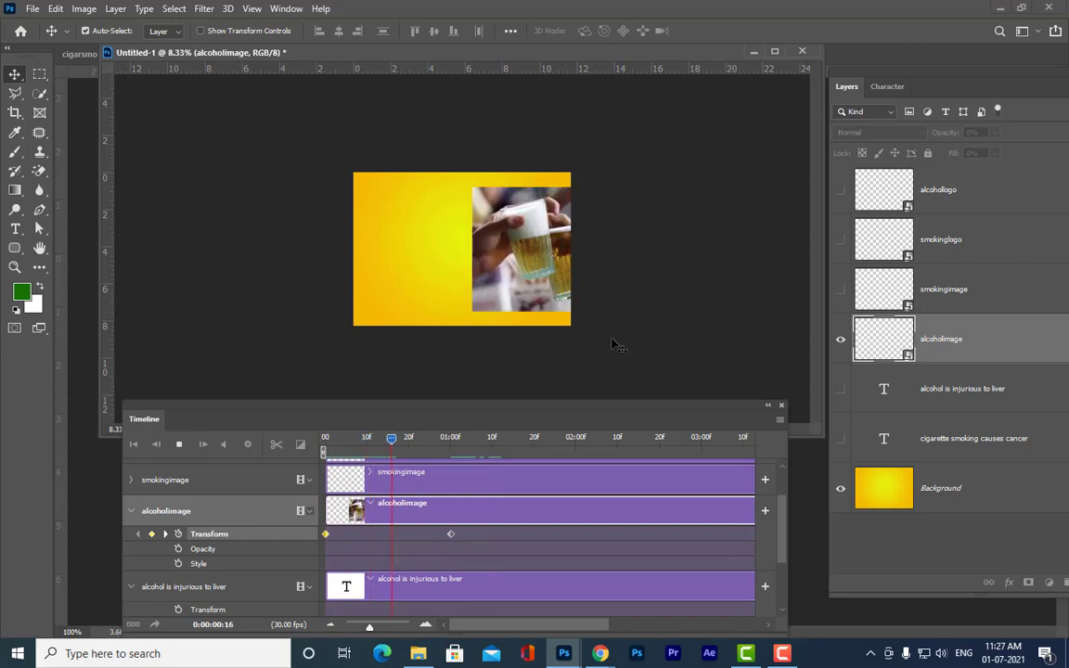
key(space)
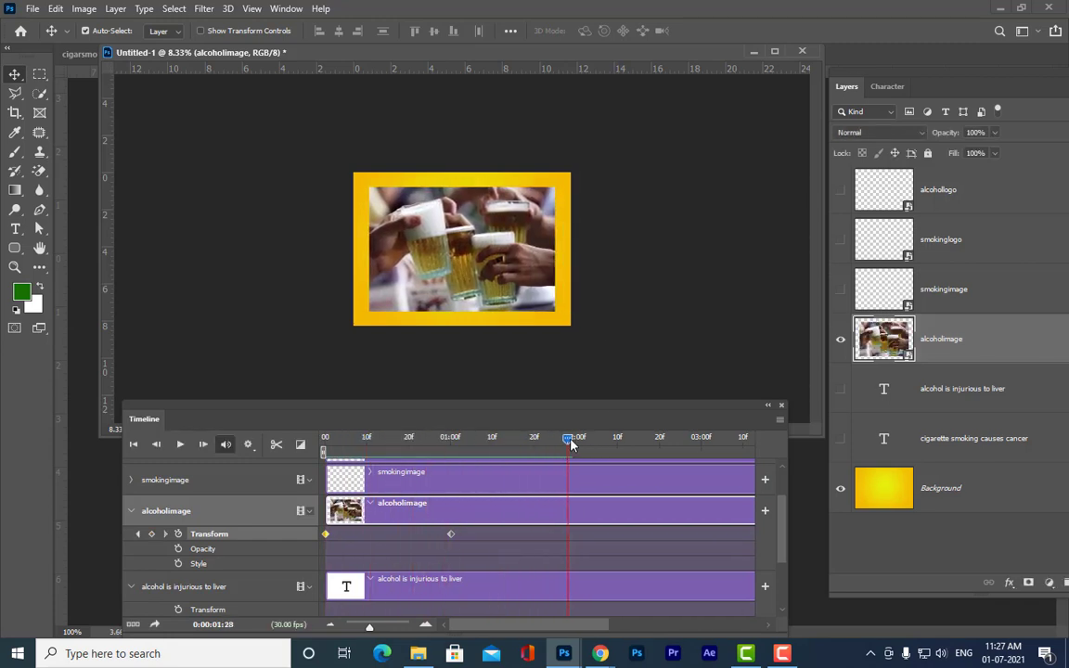
Step: Add a Transform keyframe to the alcoholimage track at 0:00:02:00 to hold the picture's position
drag(570, 440, 452, 446)
drag(452, 447, 482, 453)
click(379, 451)
drag(367, 452, 454, 454)
drag(454, 454, 574, 455)
mouse_move(576, 458)
mouse_down()
mouse_move(531, 459)
mouse_move(577, 458)
mouse_up()
click(152, 535)
Step: Enable Opacity keyframe animation for the alcoholimage track at 0:00:02:00
drag(445, 413, 454, 391)
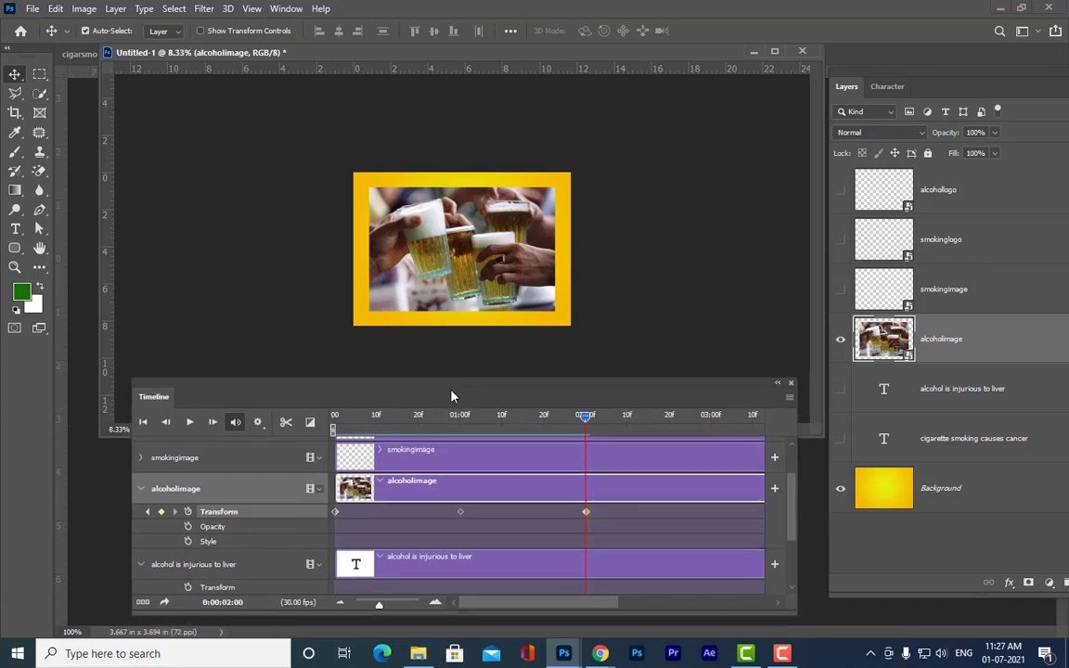
click(188, 526)
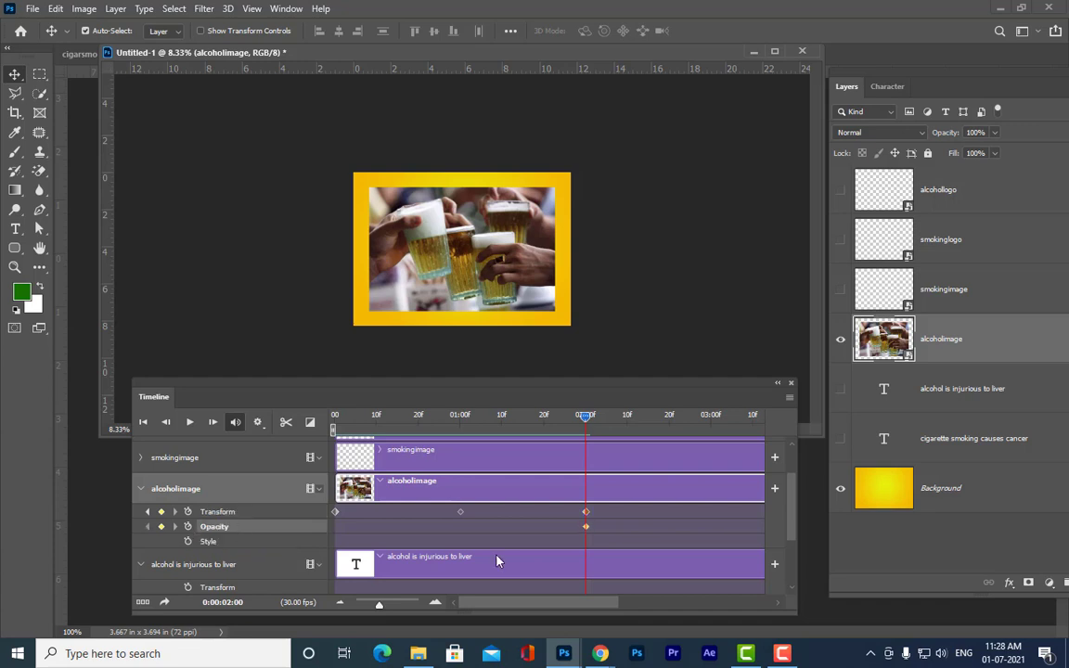
Step: At 0:00:02:21, set the alcoholimage layer's opacity to 0% so the picture fades out
click(586, 527)
drag(586, 422, 674, 436)
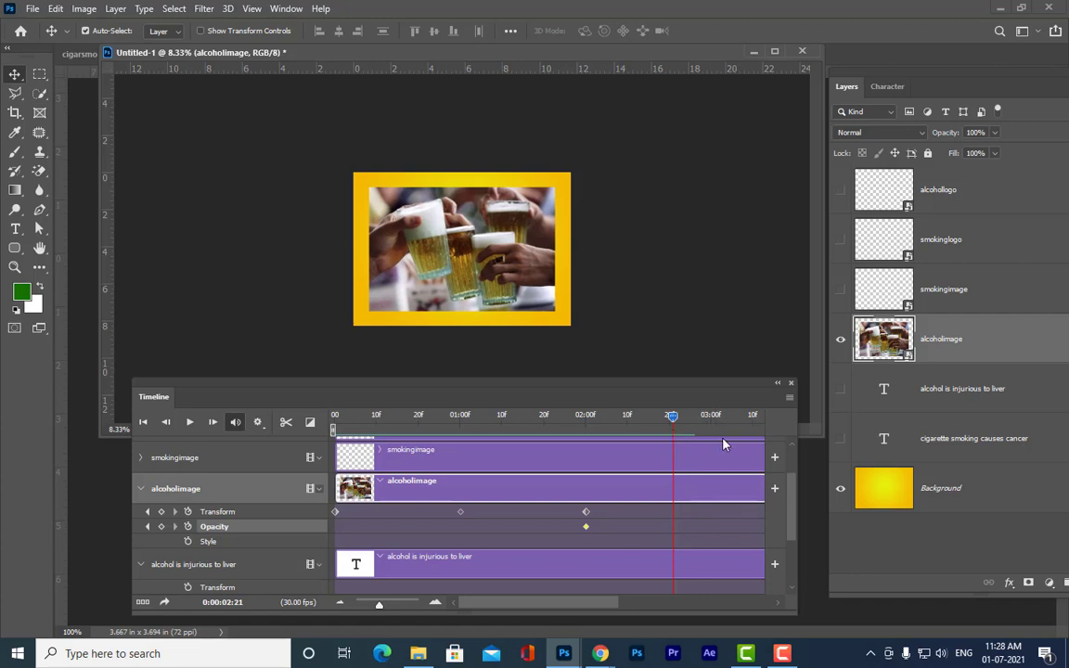
drag(950, 81, 886, 186)
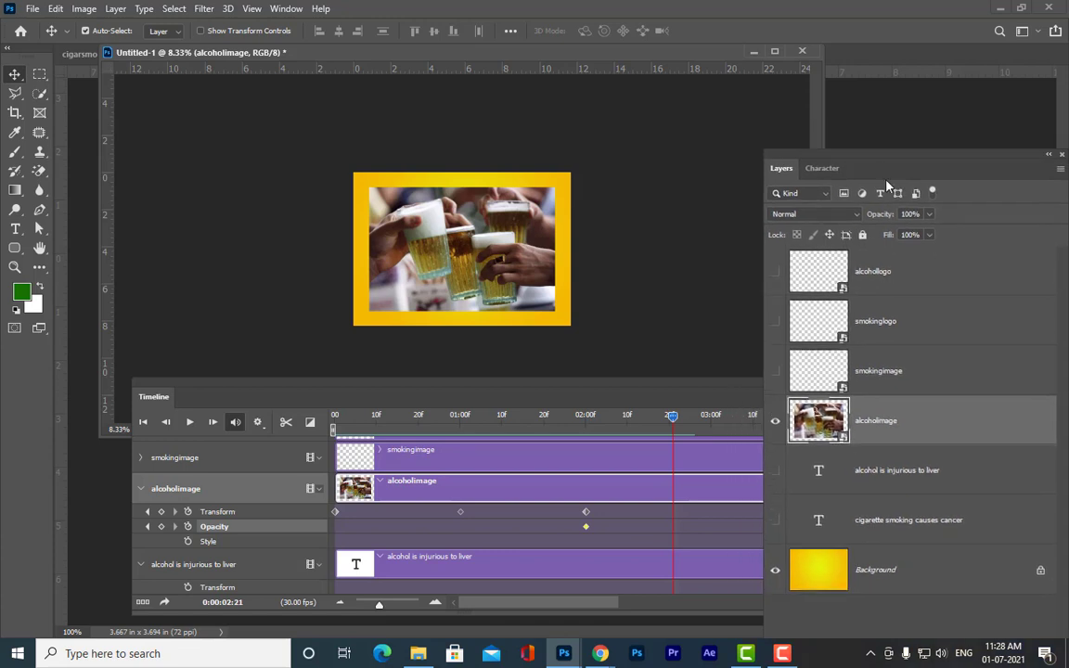
click(930, 216)
drag(933, 239, 850, 246)
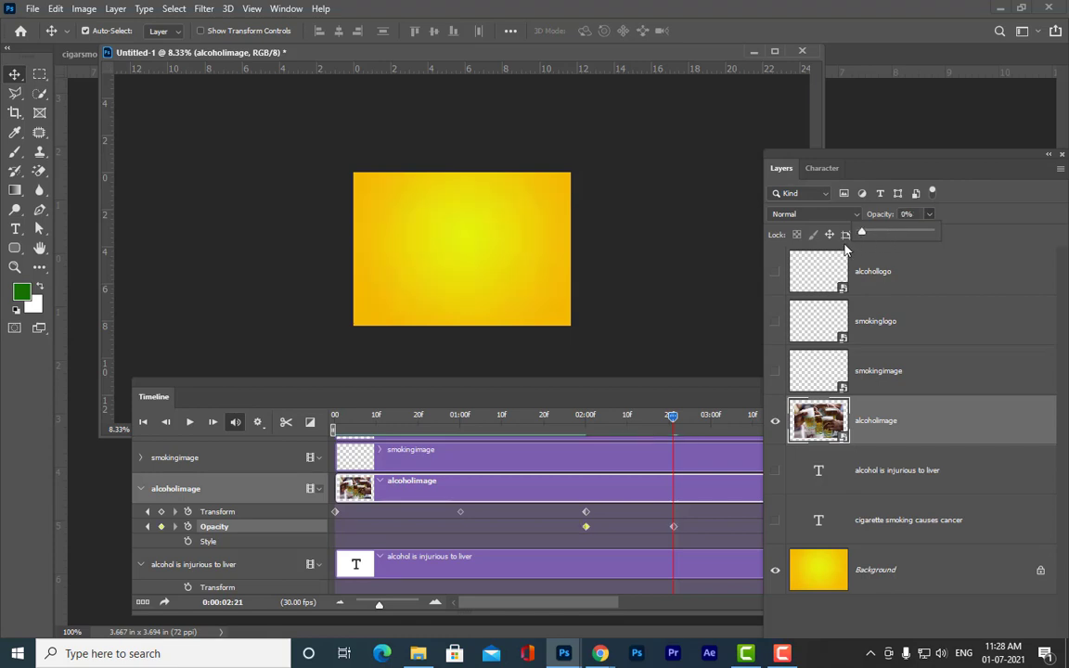
drag(837, 155, 932, 144)
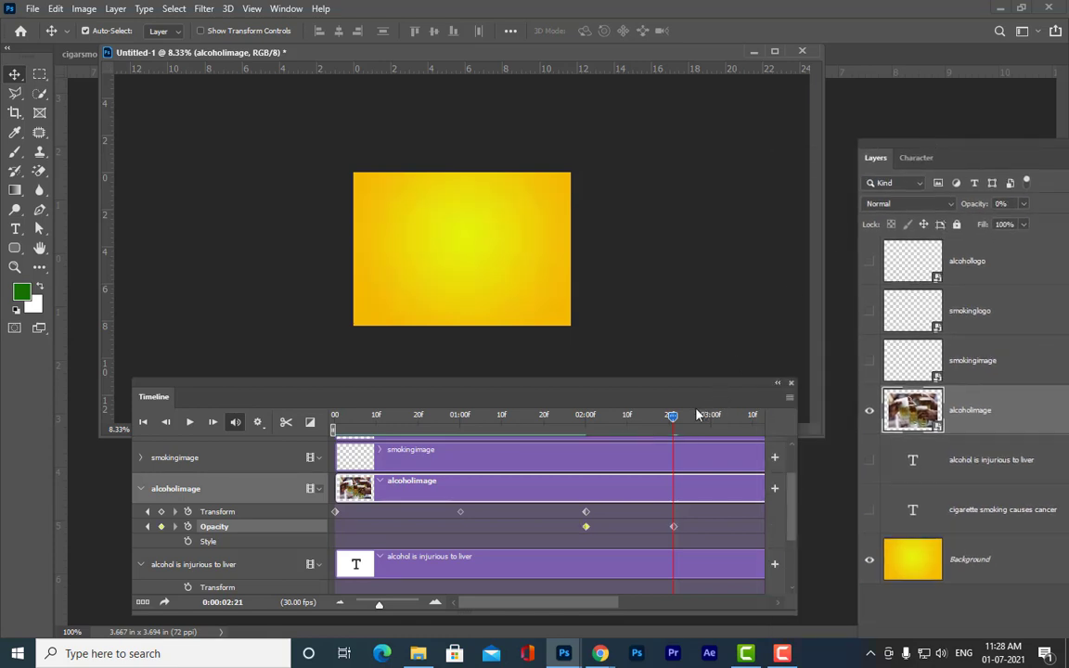
Step: Play the timeline from the start to preview the alcoholimage picture sliding in and fading out
drag(673, 415, 334, 415)
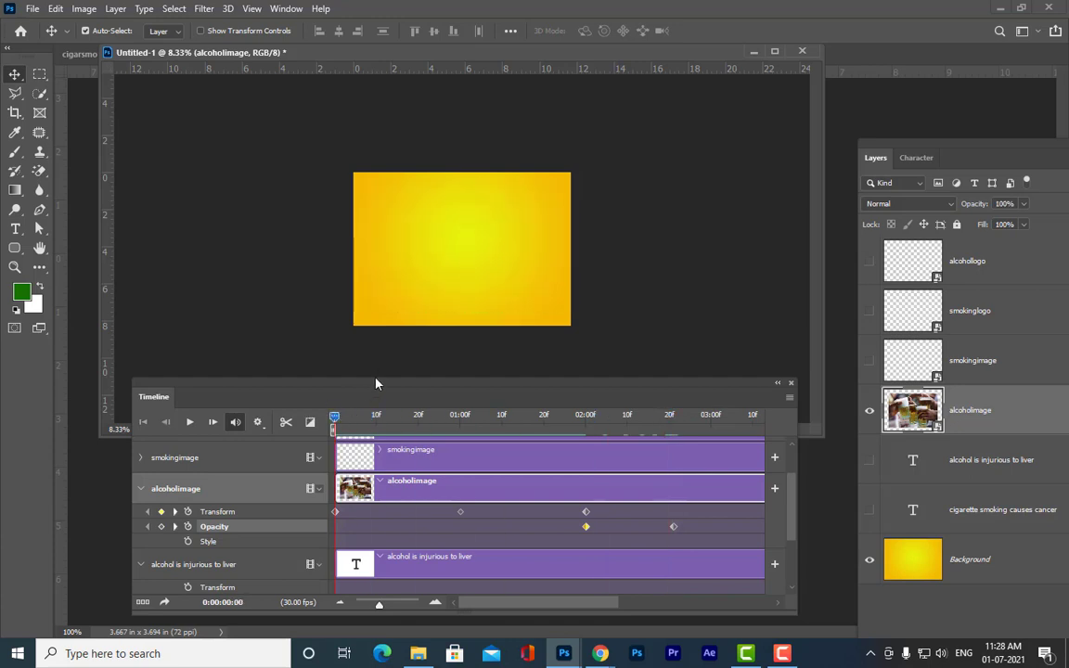
drag(376, 384, 414, 384)
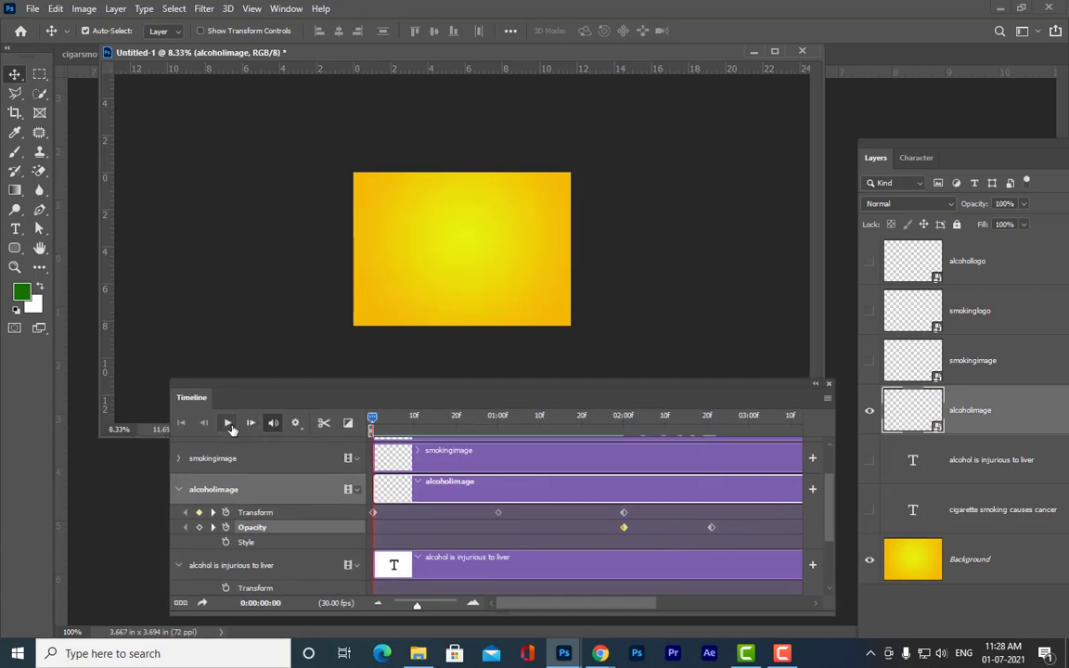
click(227, 423)
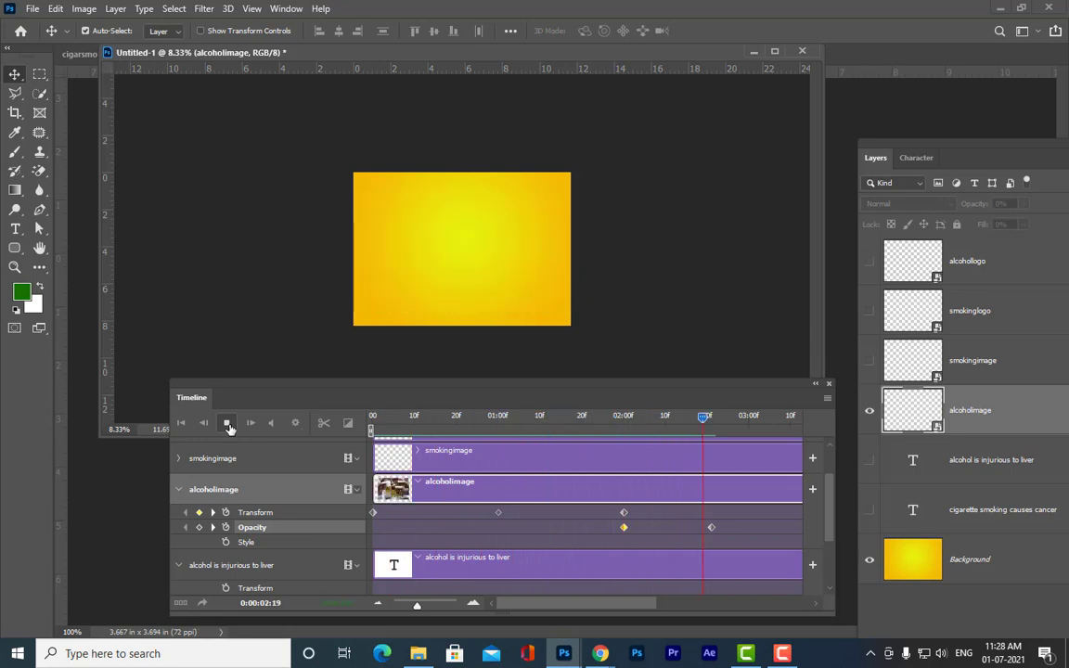
click(228, 423)
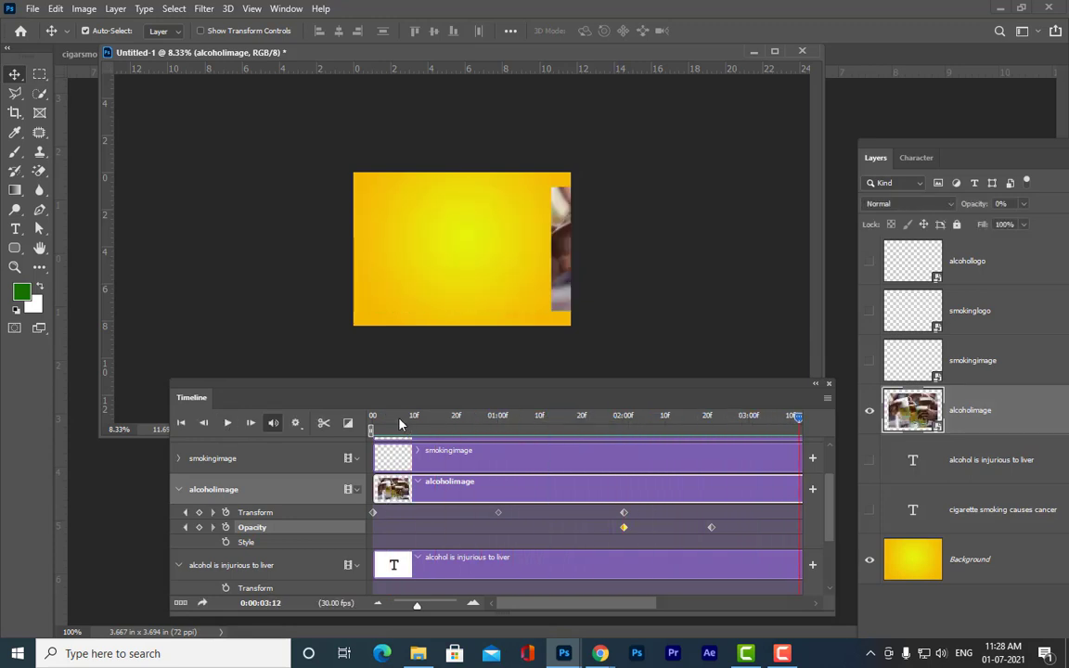
drag(401, 420, 281, 409)
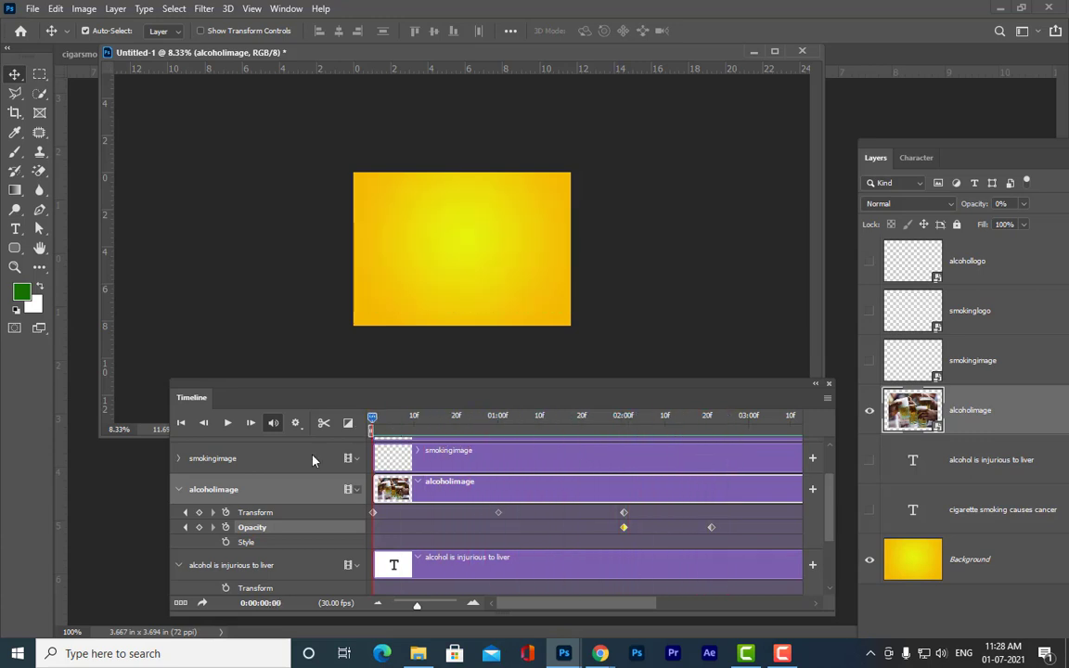
click(227, 424)
Step: At 0:00:02:21, make the "alcohol is injurious to liver" text layer visible and select it
drag(789, 423, 713, 435)
drag(511, 393, 419, 330)
drag(735, 544, 771, 604)
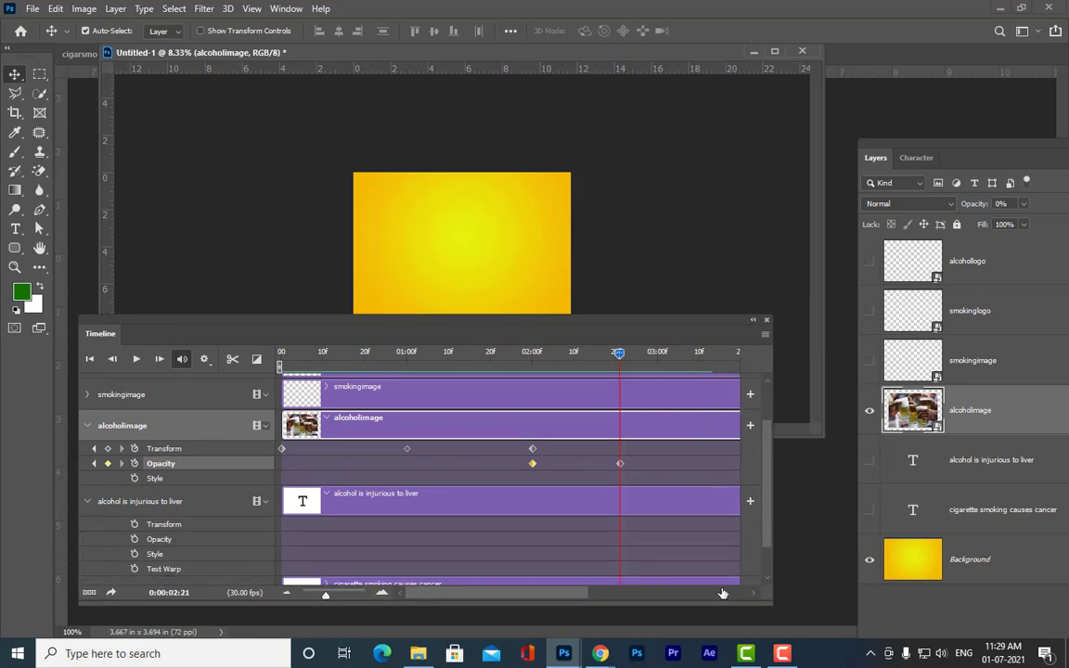
drag(503, 601, 547, 601)
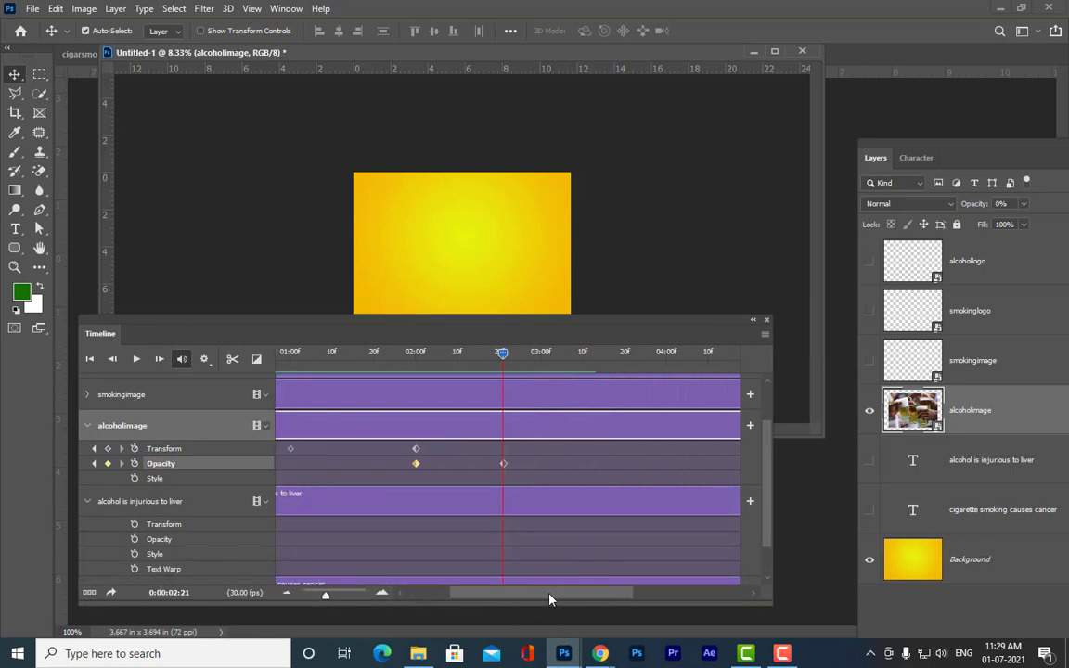
click(870, 461)
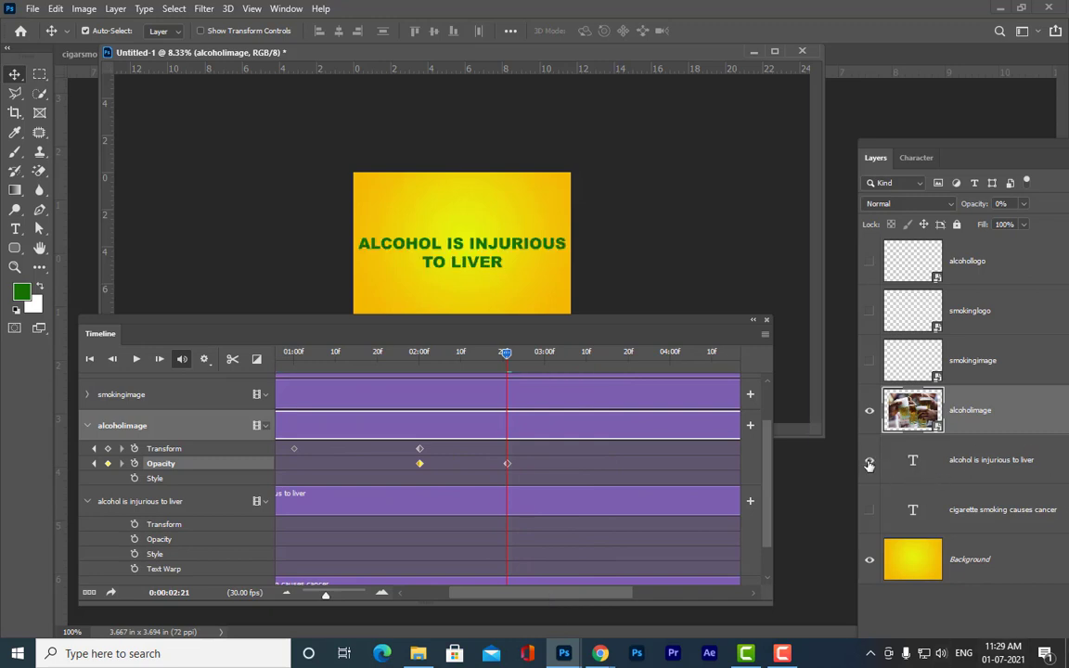
click(887, 459)
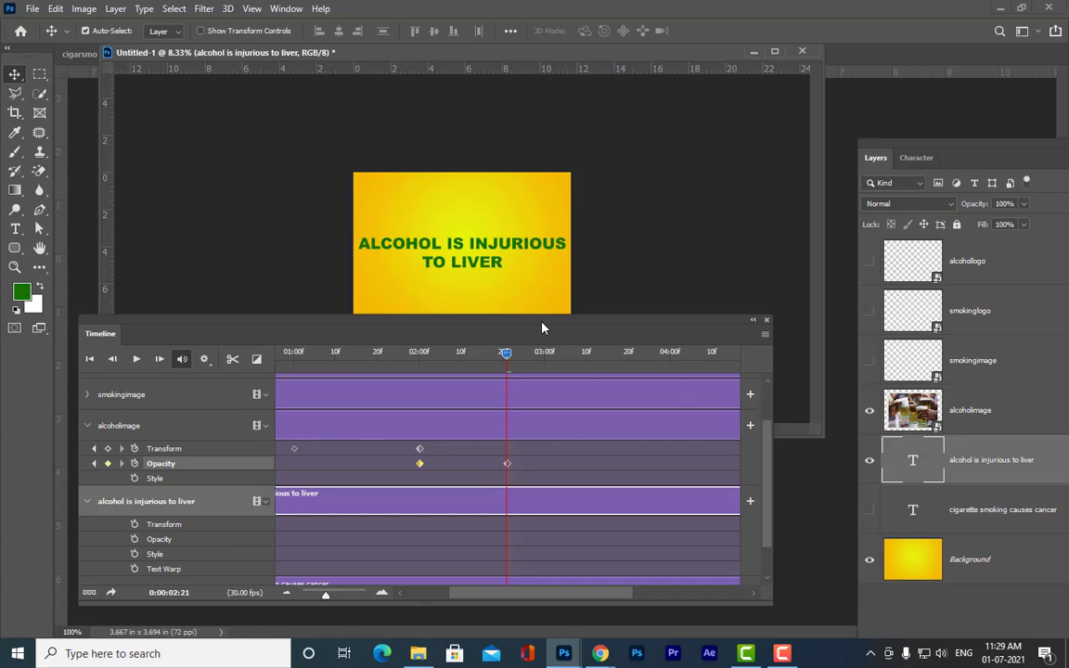
Step: Move the "alcohol is injurious to liver" text above the canvas, at about X 1830 px, Y -788 px, and enable its Transform keyframe animation at 0:00:02:21
drag(543, 328, 595, 395)
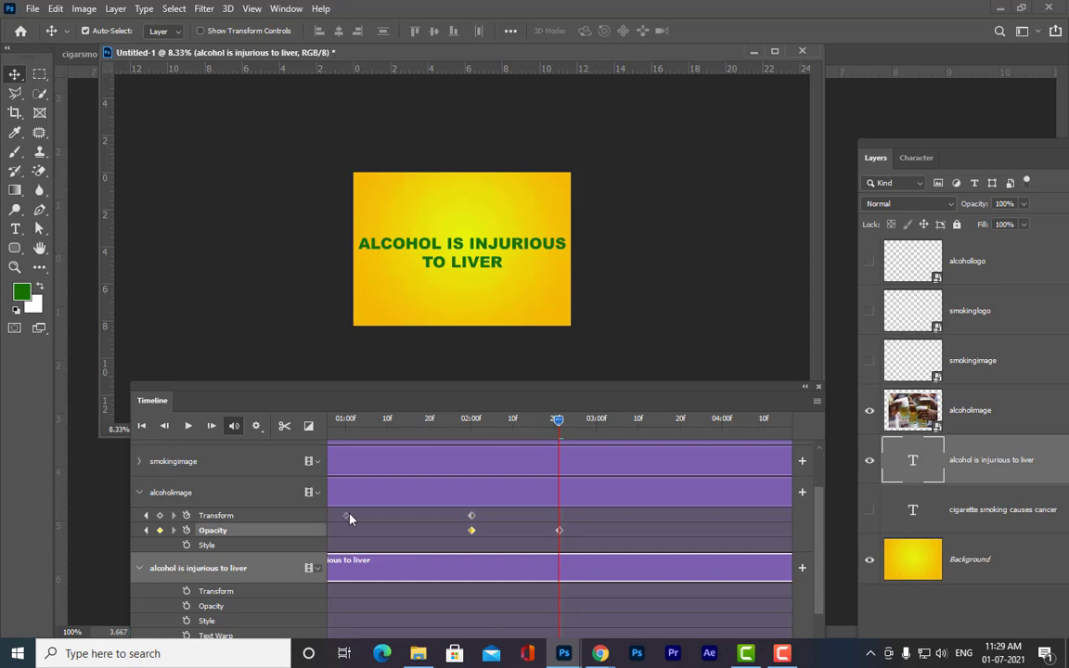
scroll(520, 594, down, 1)
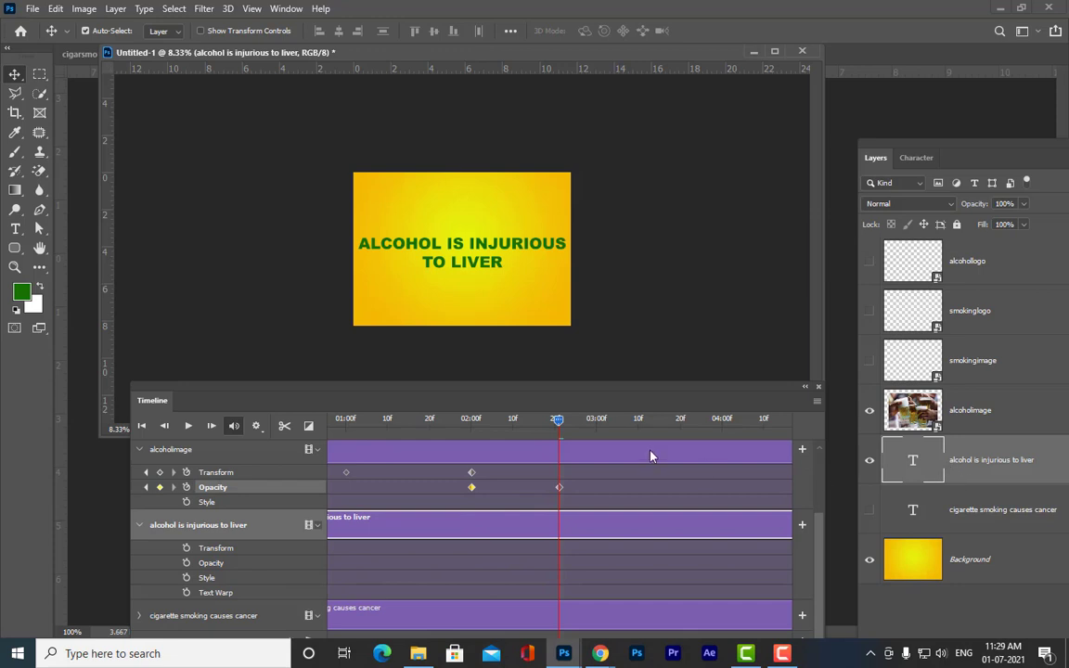
key(ctrl)
key(ctrl+t)
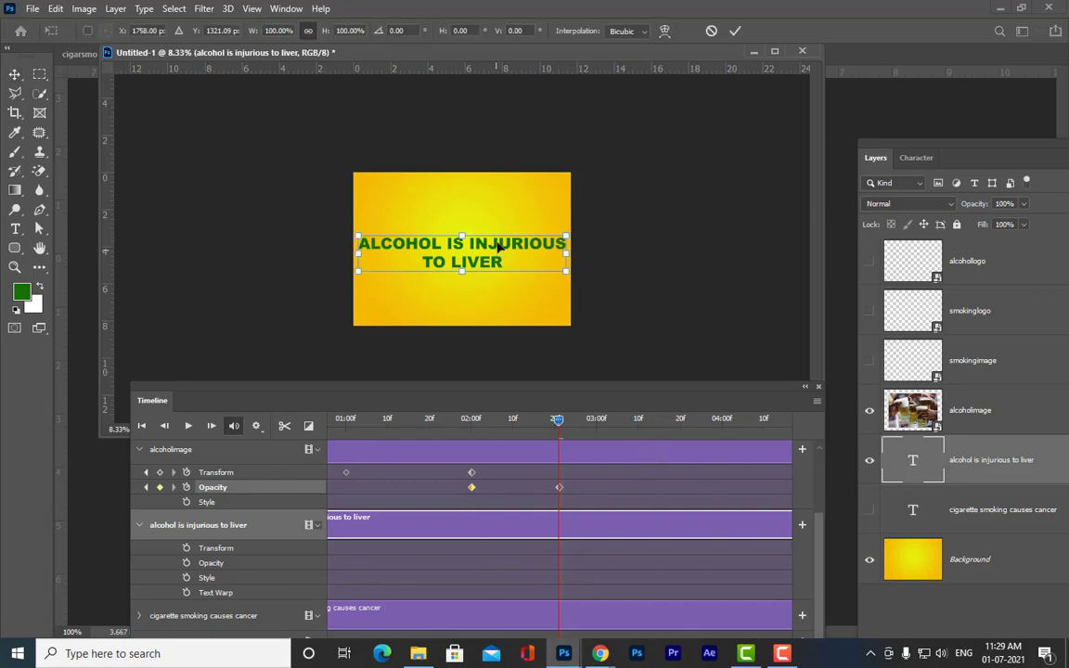
drag(497, 244, 501, 123)
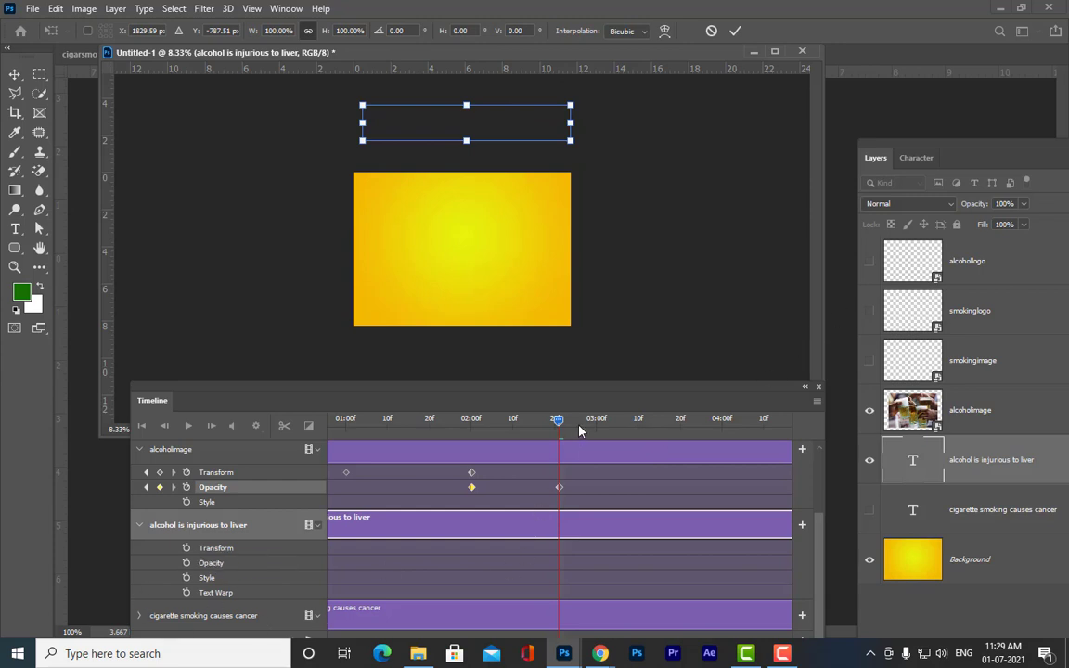
key(Return)
click(186, 548)
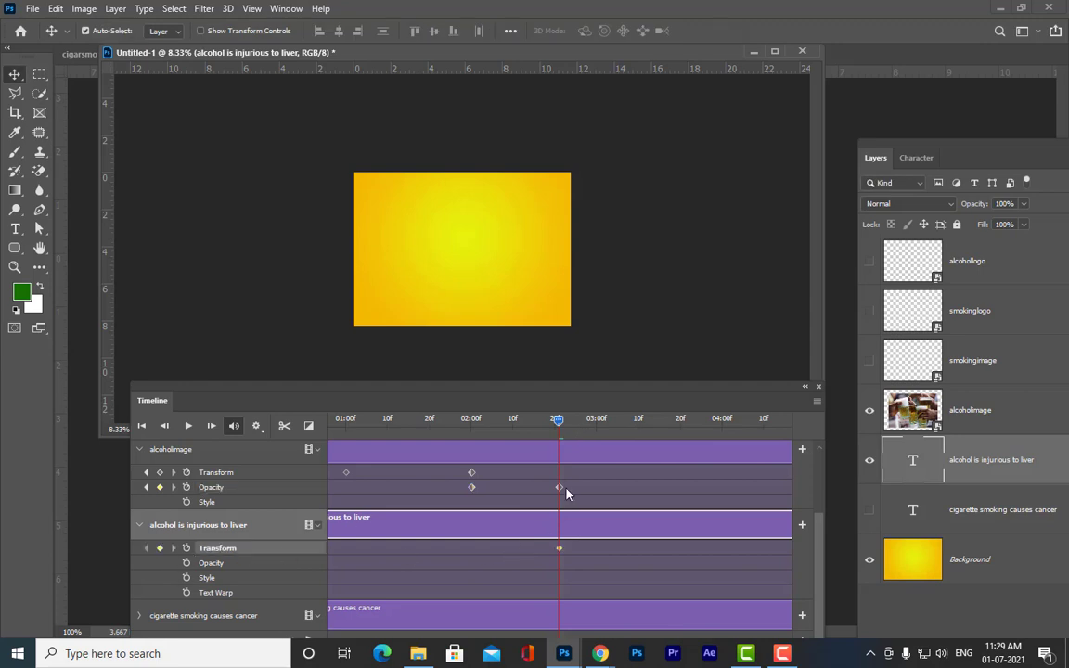
Step: At 0:00:04:00, move the "alcohol is injurious to liver" text straight down onto the canvas, to Y 1240 px
key(Left)
key(Left)
key(Left)
key(Left)
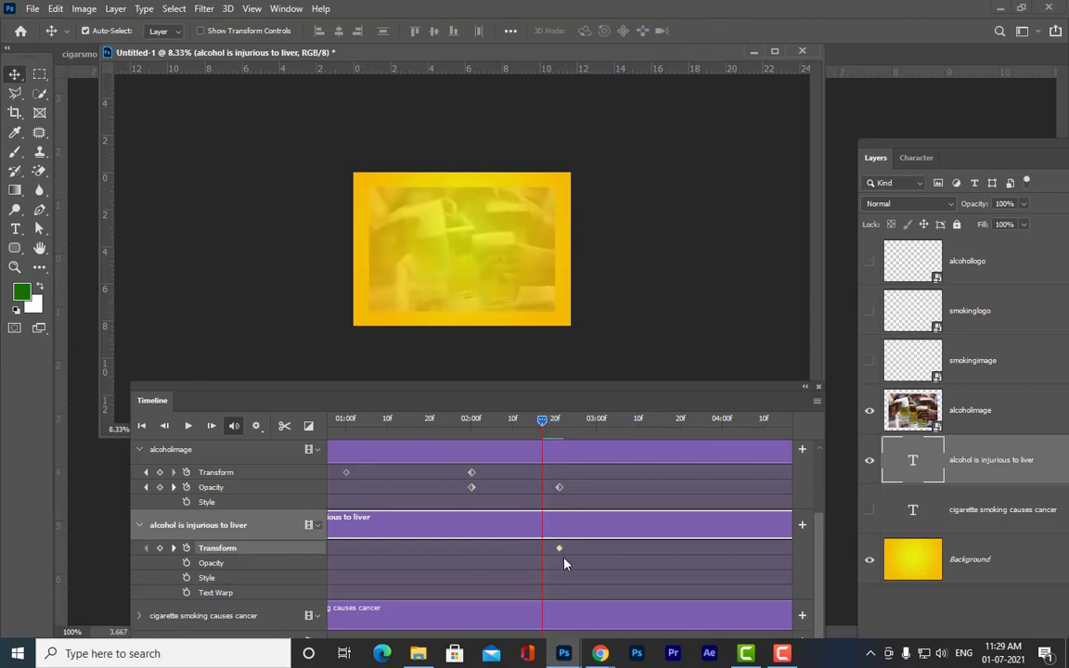
drag(543, 432, 726, 443)
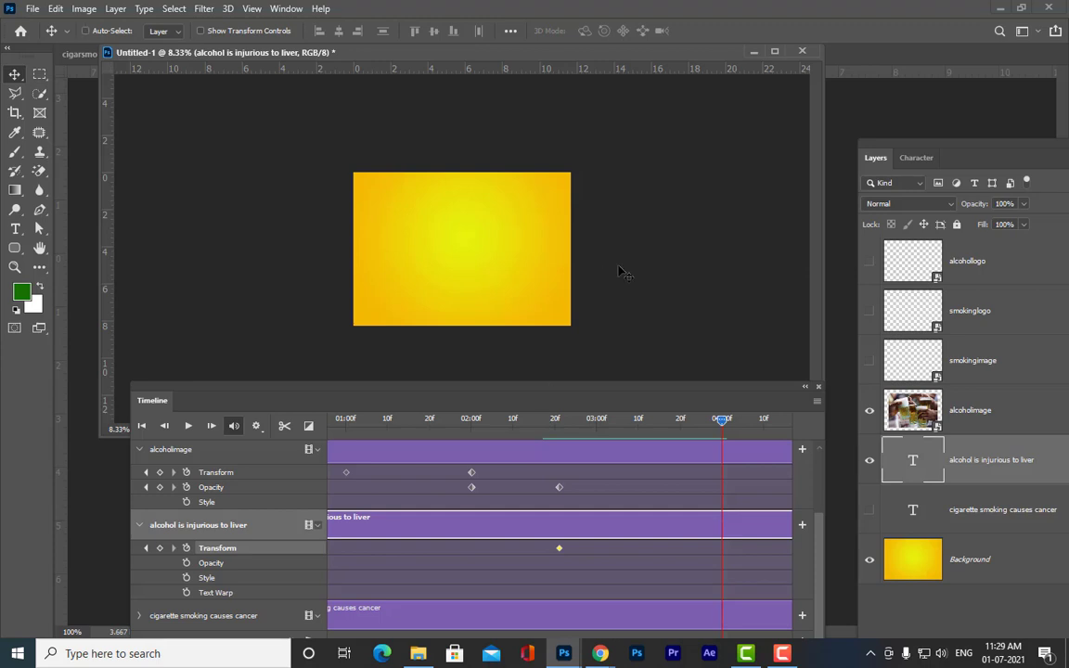
key(ctrl+t)
drag(506, 128, 507, 256)
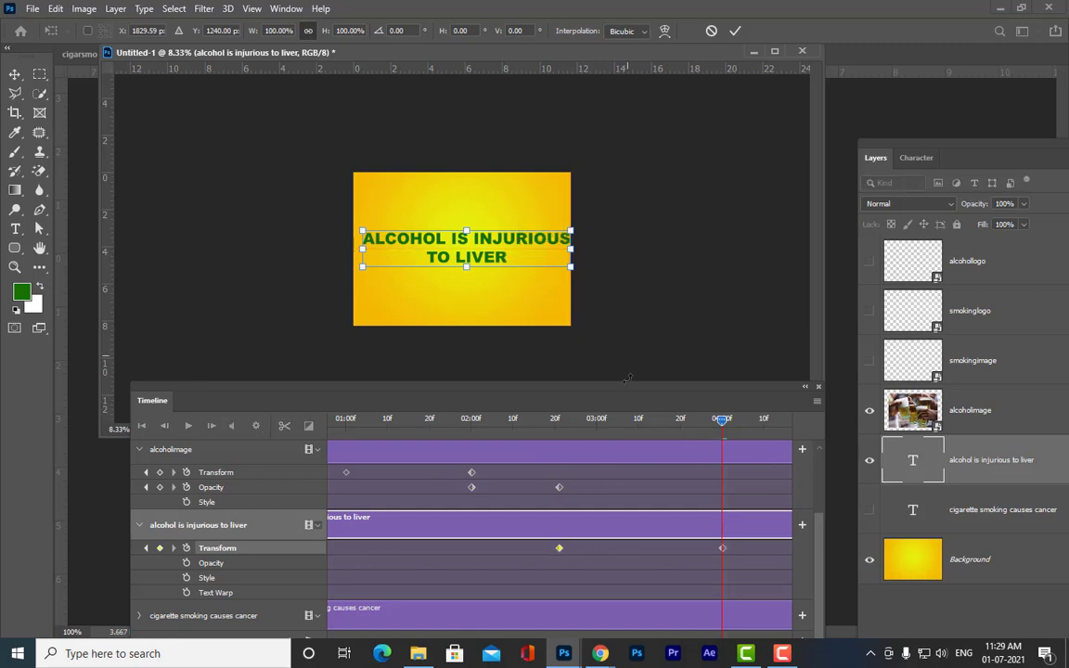
Step: Play the timeline from near the start to preview the picture followed by the text dropping in
click(716, 418)
mouse_move(332, 420)
mouse_down()
mouse_move(423, 421)
mouse_move(316, 420)
mouse_up()
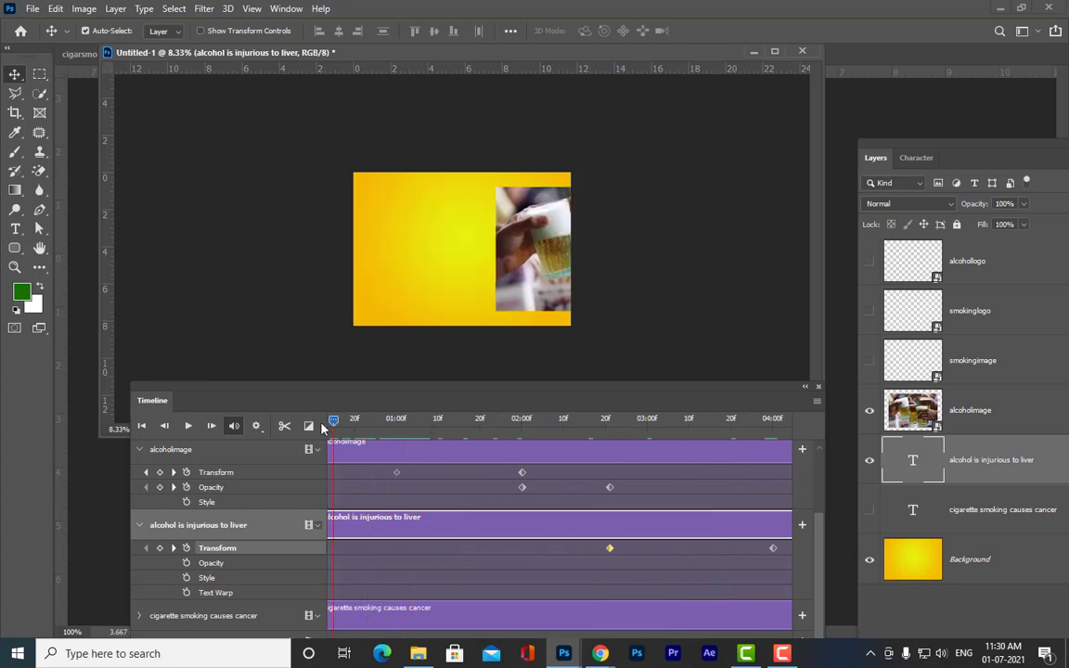
click(188, 426)
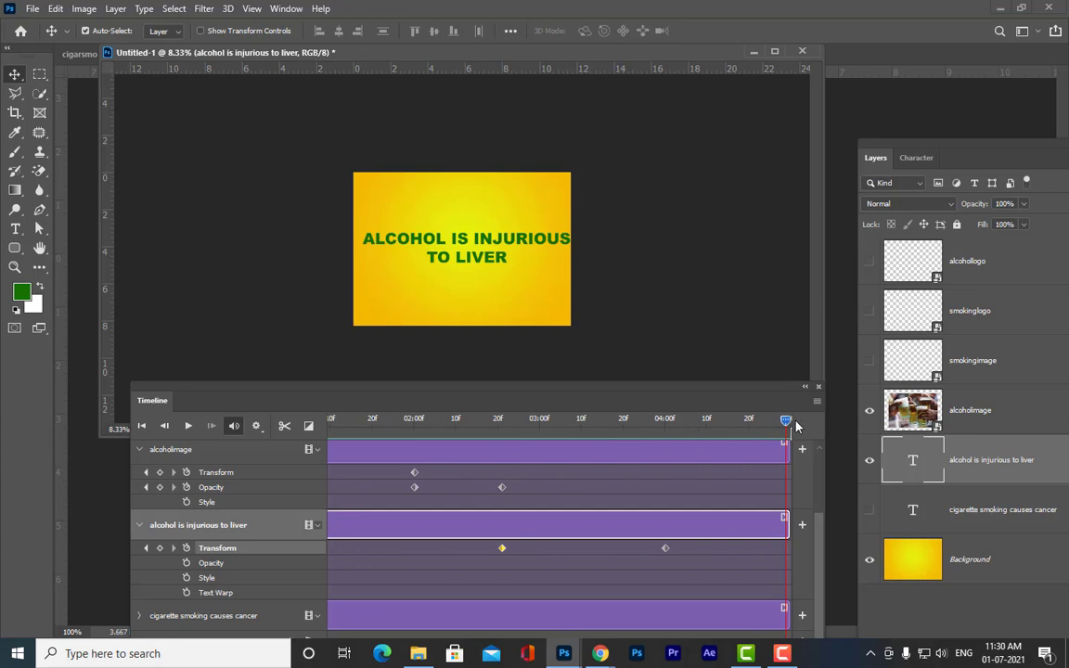
Step: At 0:00:04:00, shift the "alcohol is injurious to liver" text horizontally to the canvas centre, at X 1754 px, Y 1240 px
drag(780, 425, 667, 449)
click(481, 244)
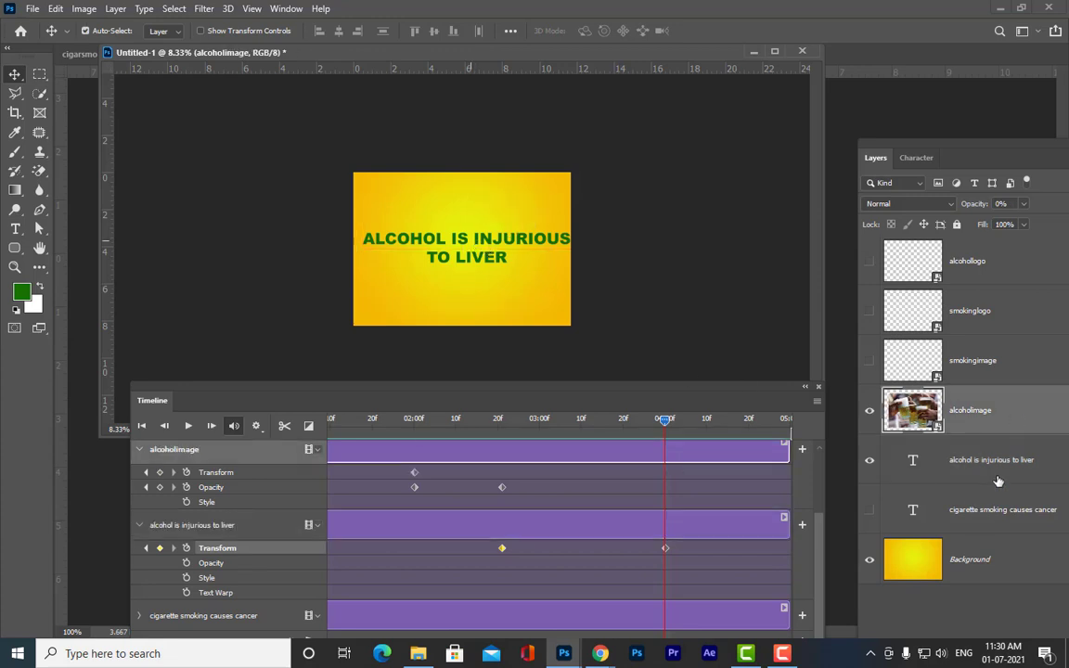
click(898, 438)
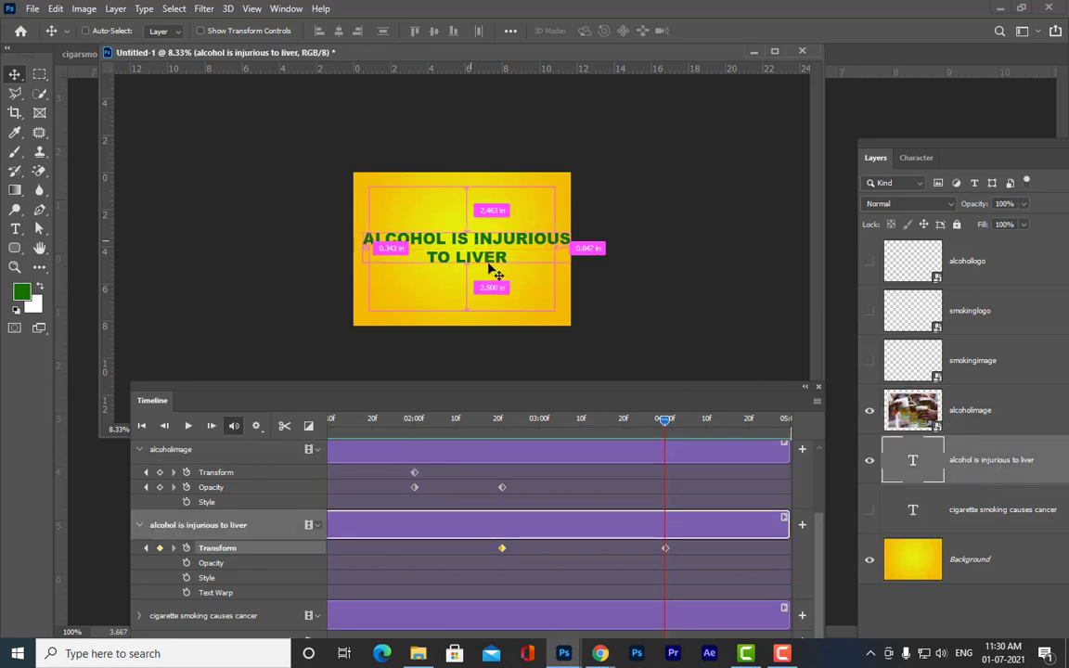
key(ctrl+t)
drag(488, 249, 483, 249)
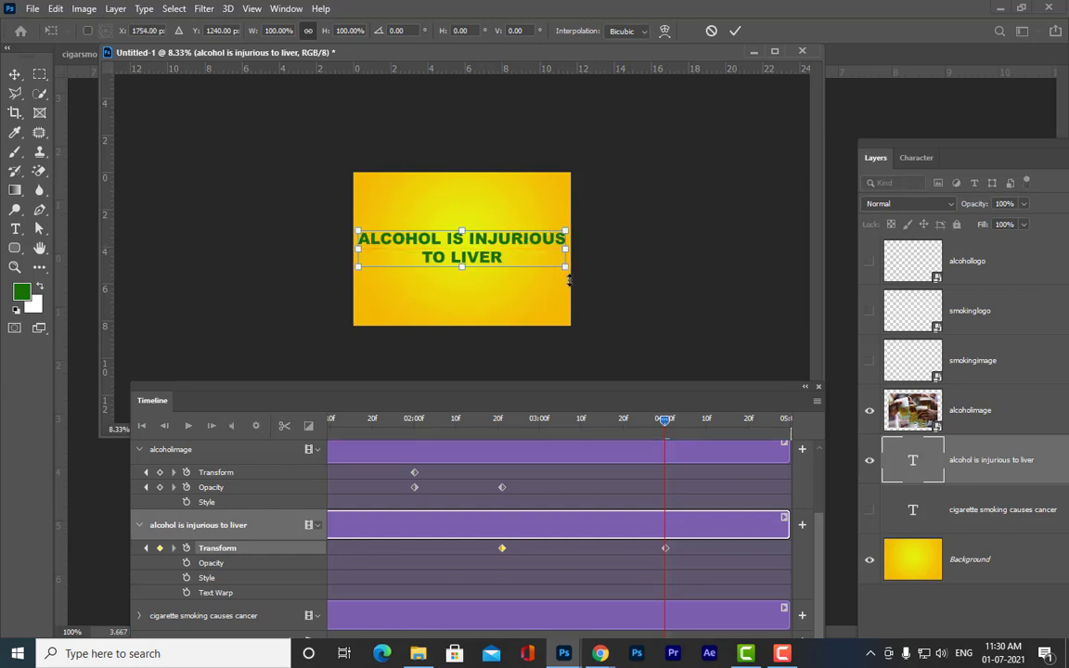
key(Return)
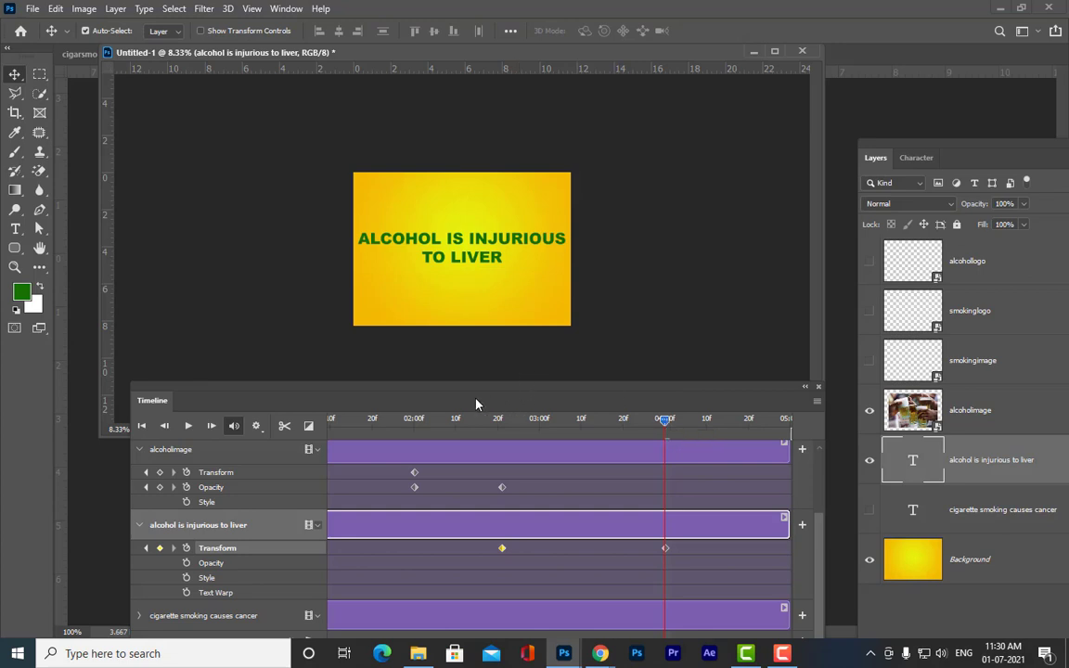
Step: Add a Transform keyframe to the "alcohol is injurious to liver" track at 0:00:04:20 to hold the text's position
drag(475, 405, 433, 274)
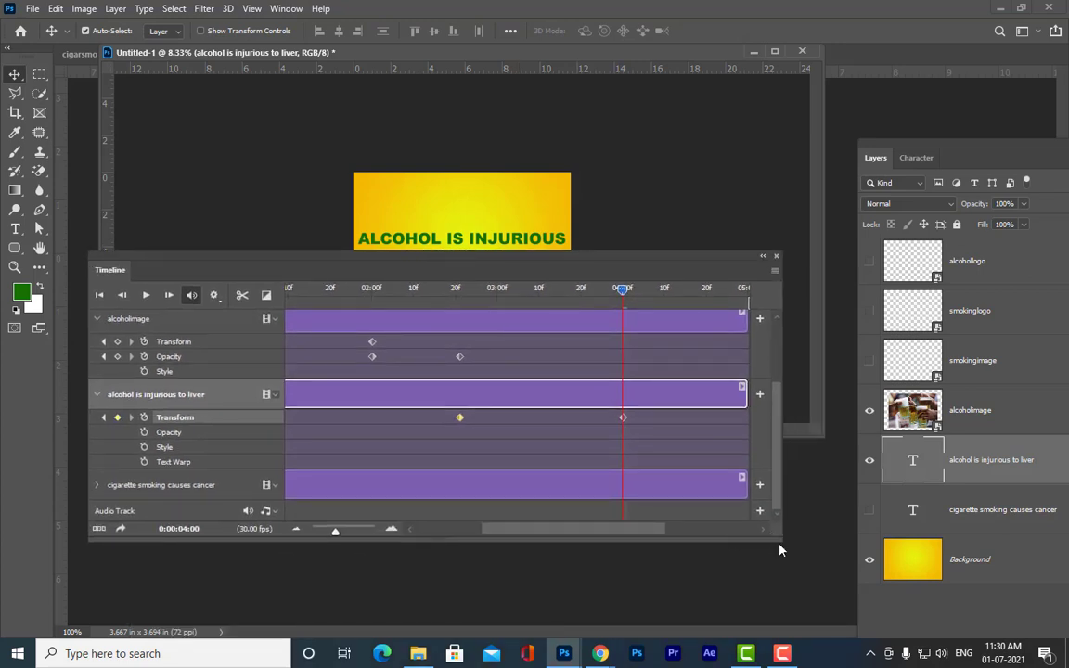
drag(780, 550, 898, 618)
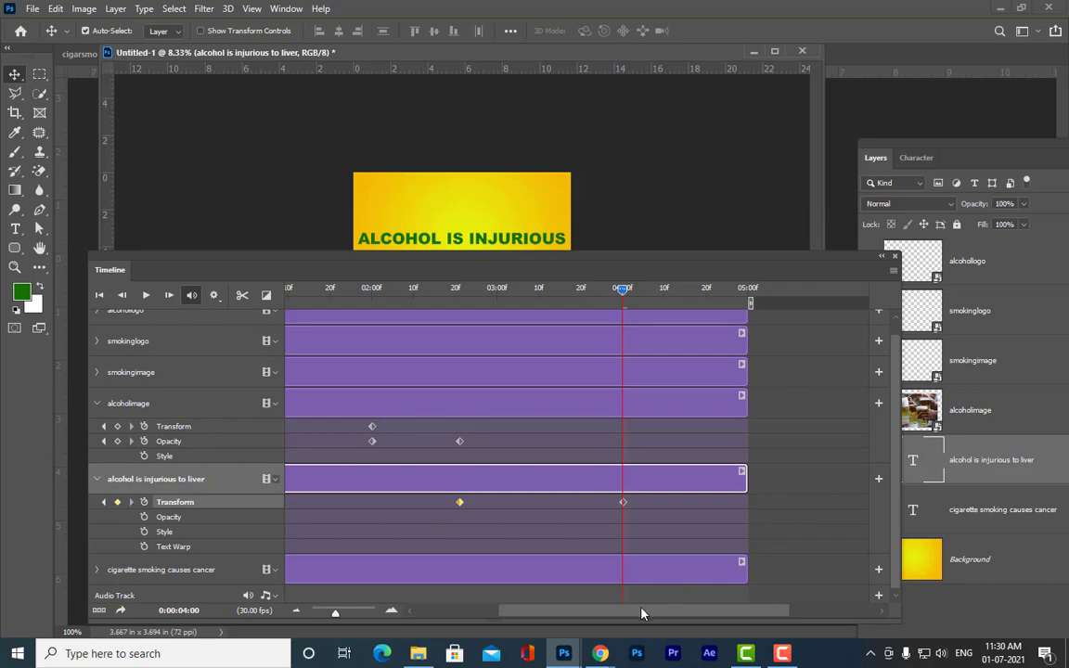
drag(586, 262, 626, 373)
click(609, 319)
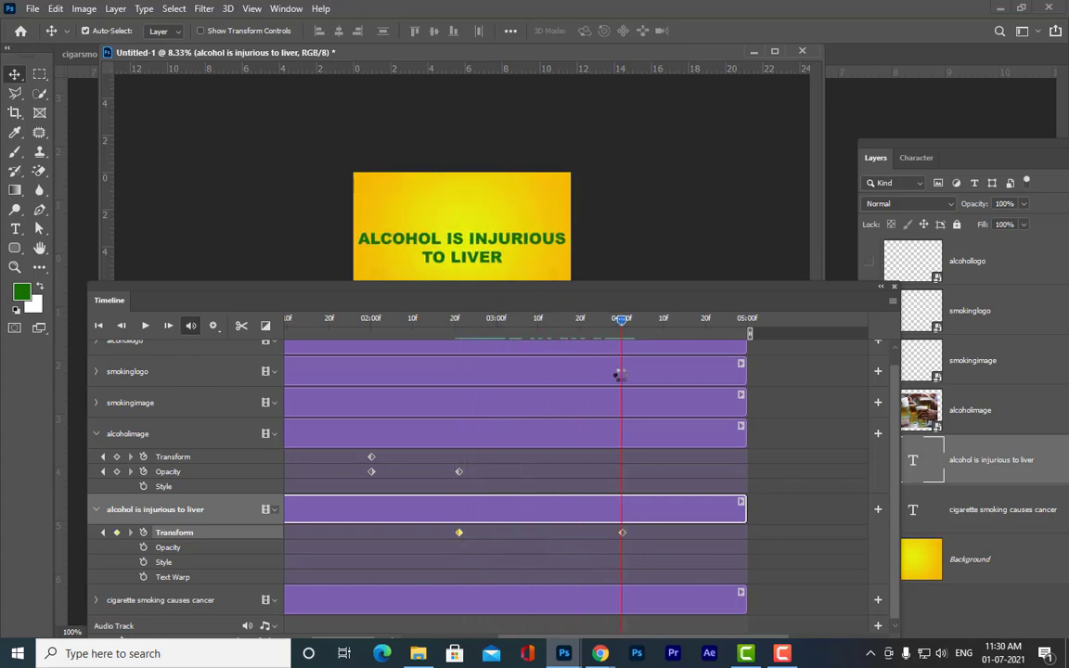
drag(627, 325, 706, 330)
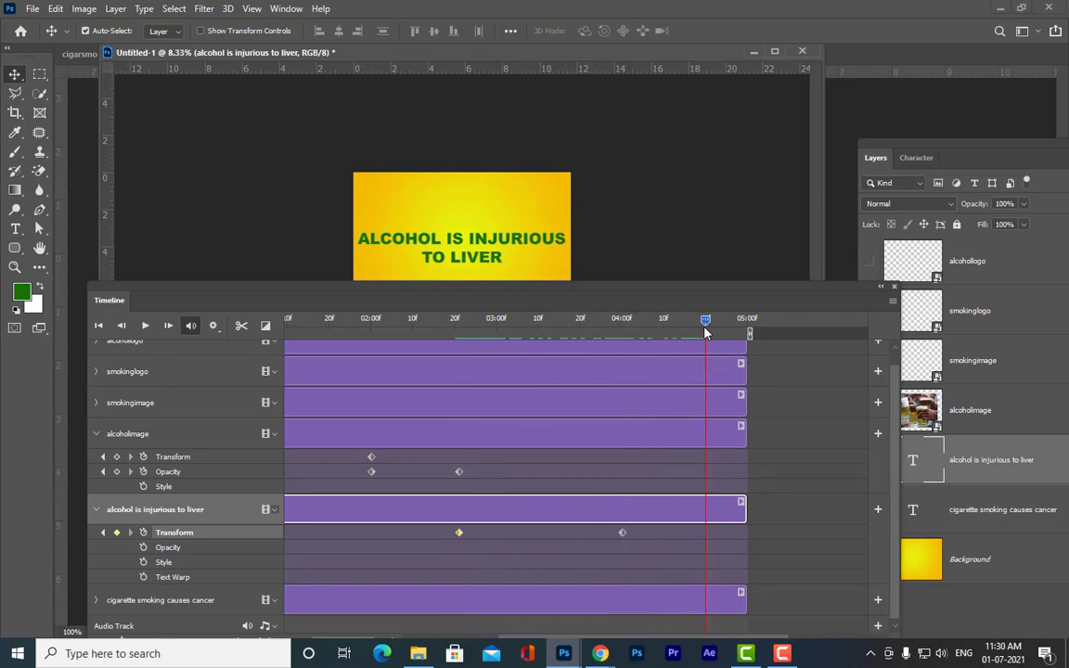
drag(544, 284, 599, 305)
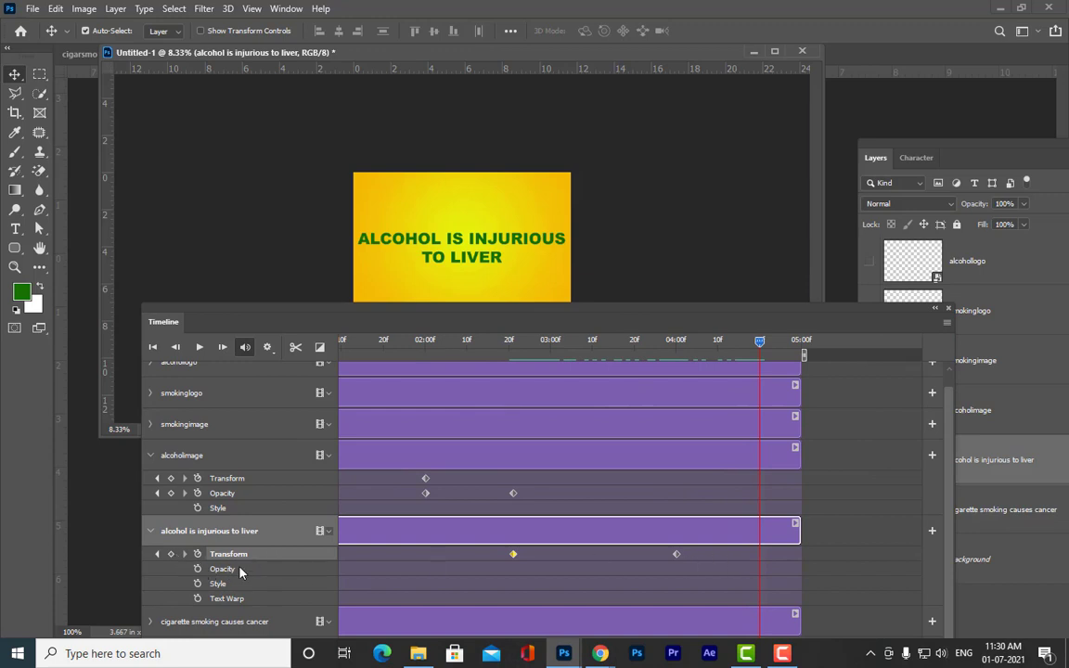
click(171, 555)
mouse_move(747, 347)
mouse_down()
mouse_move(673, 368)
mouse_move(740, 376)
mouse_move(698, 401)
mouse_move(699, 385)
mouse_move(680, 371)
mouse_move(760, 353)
mouse_up()
drag(713, 316, 690, 292)
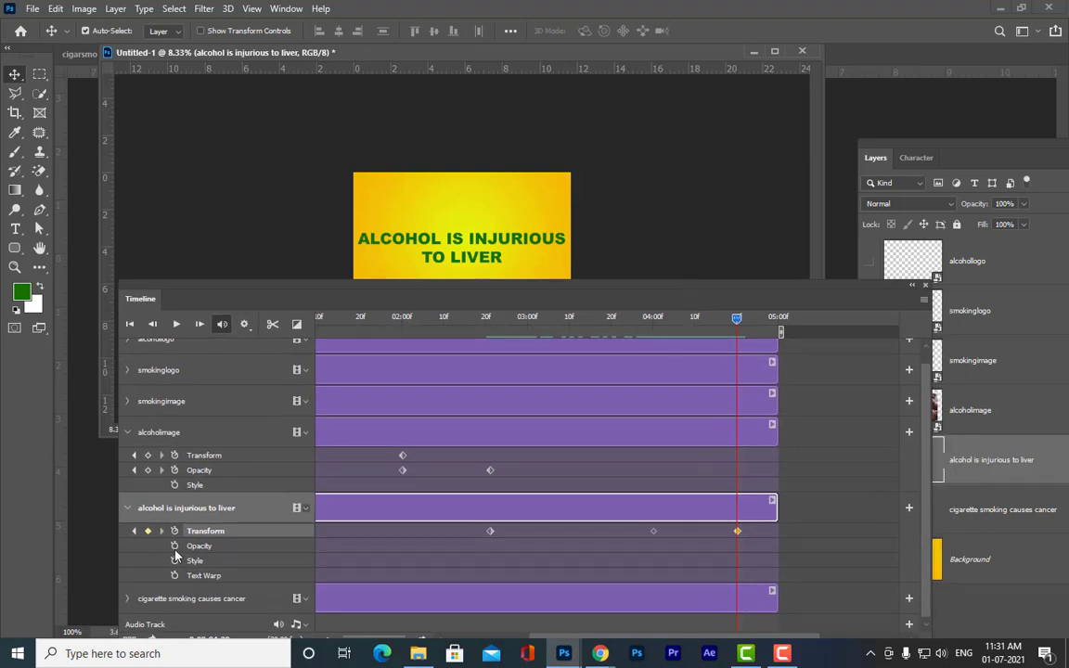
Step: Fade out the "alcohol is injurious to liver" text with an Opacity keyframe at 0:00:04:20 and 0% opacity at 0:00:04:29
click(174, 547)
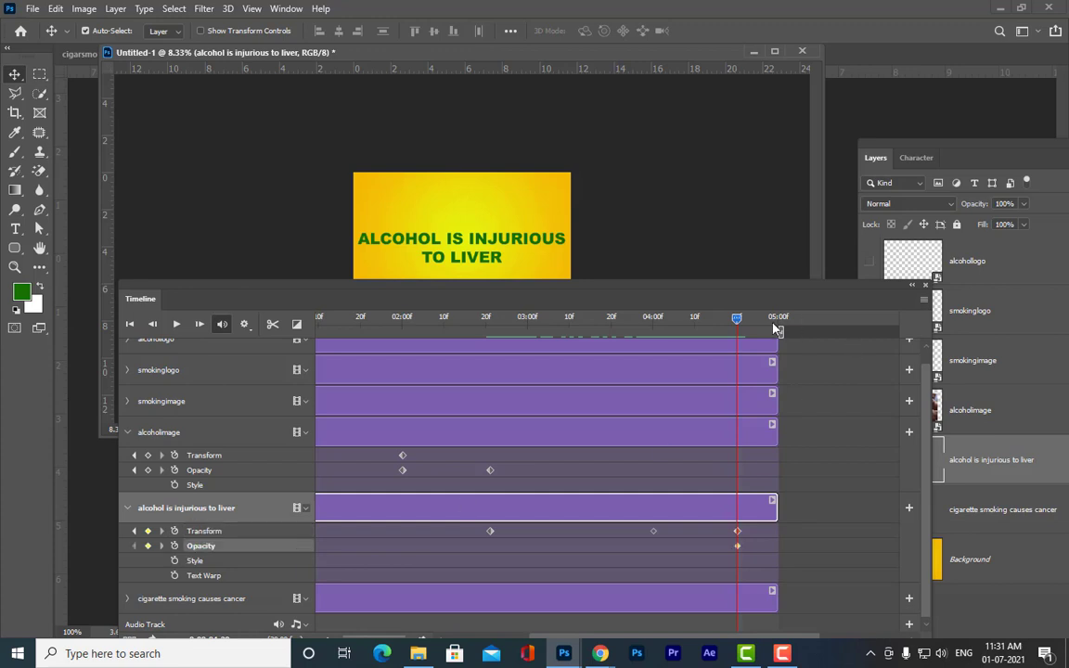
click(774, 321)
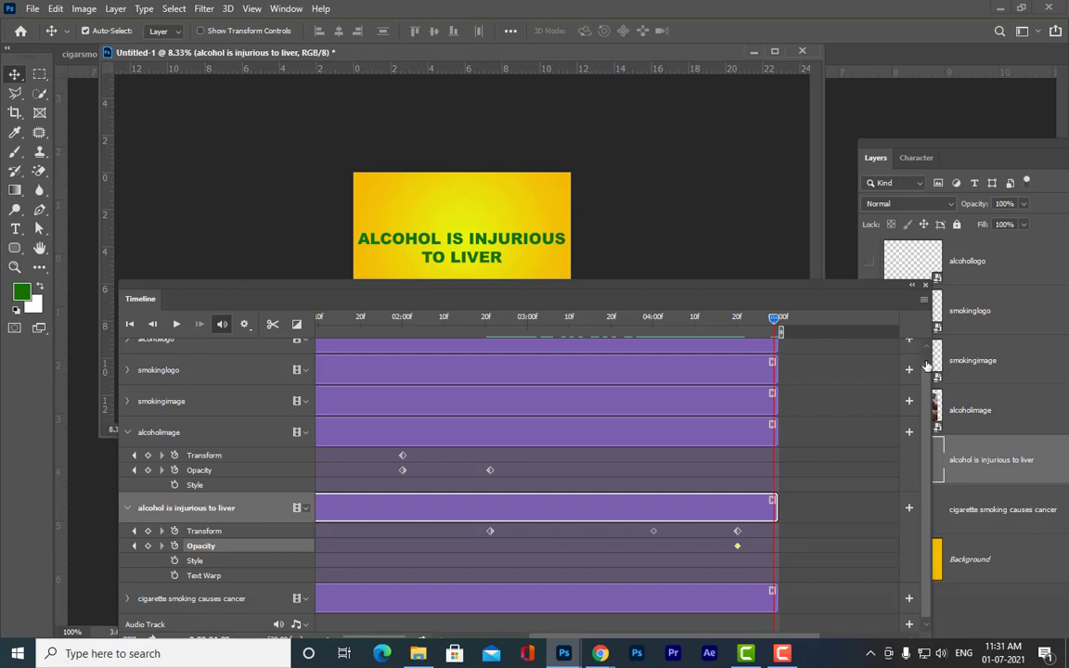
drag(594, 294, 554, 387)
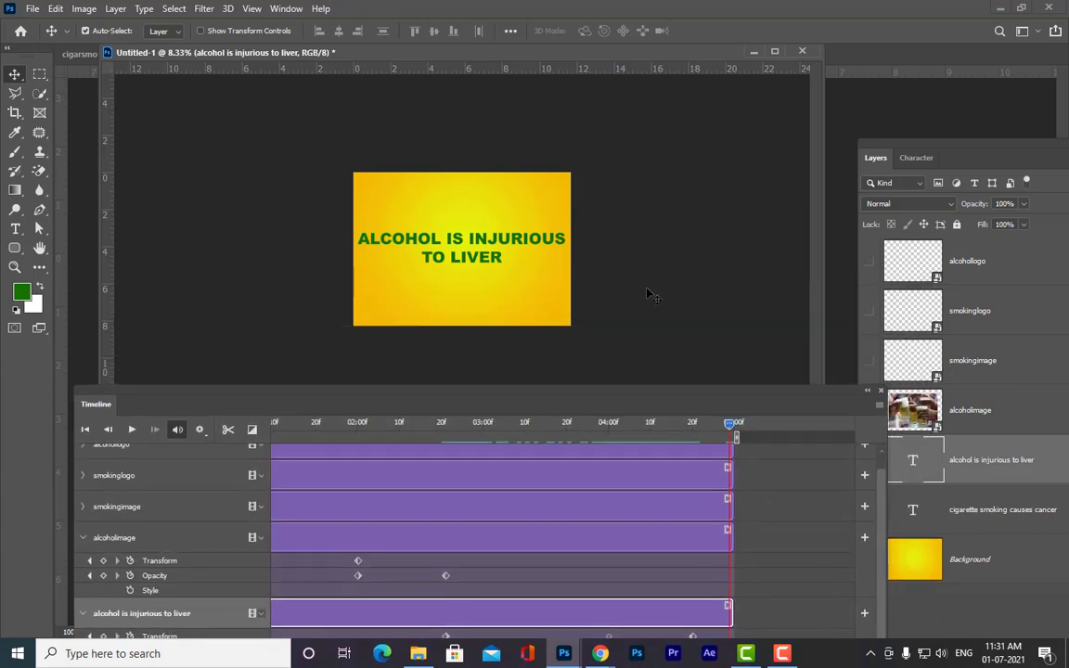
key(ctrl+t)
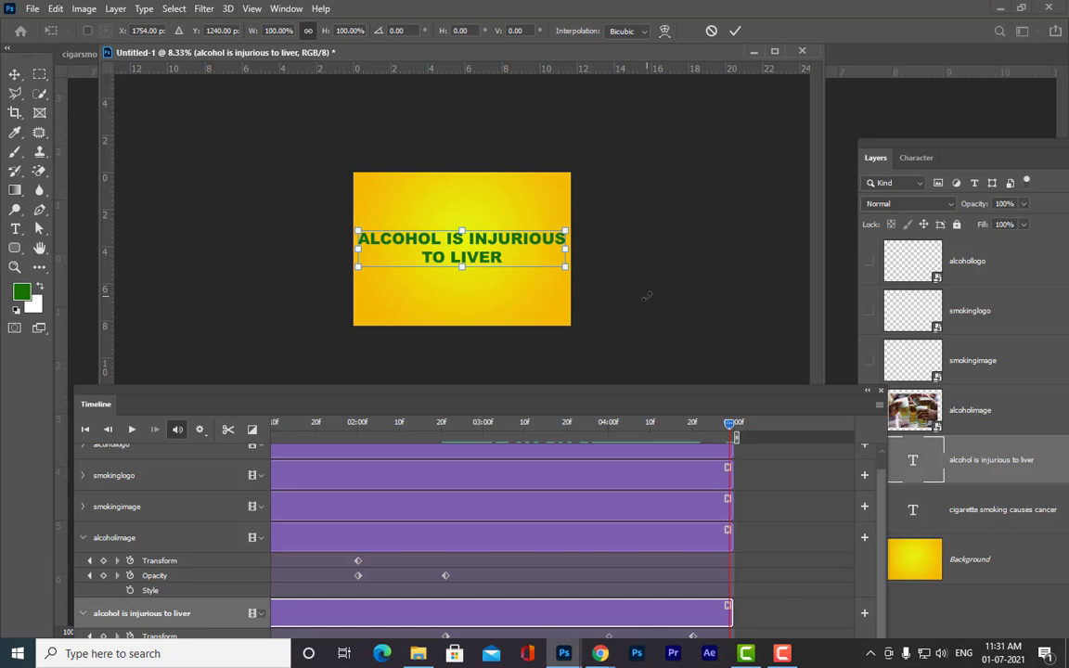
key(Return)
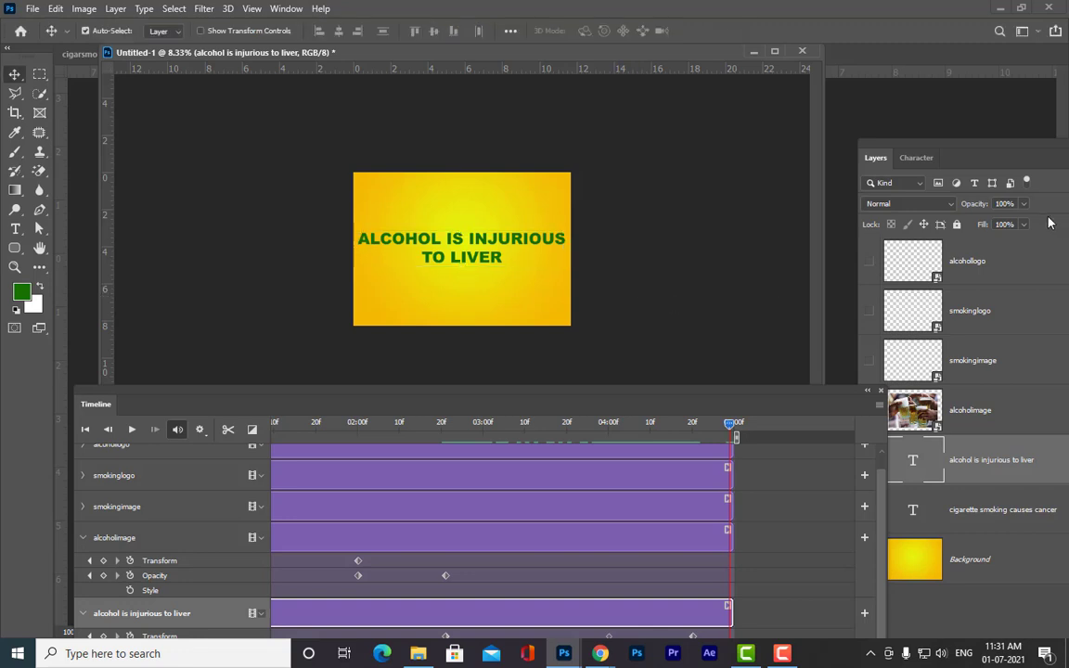
click(1024, 205)
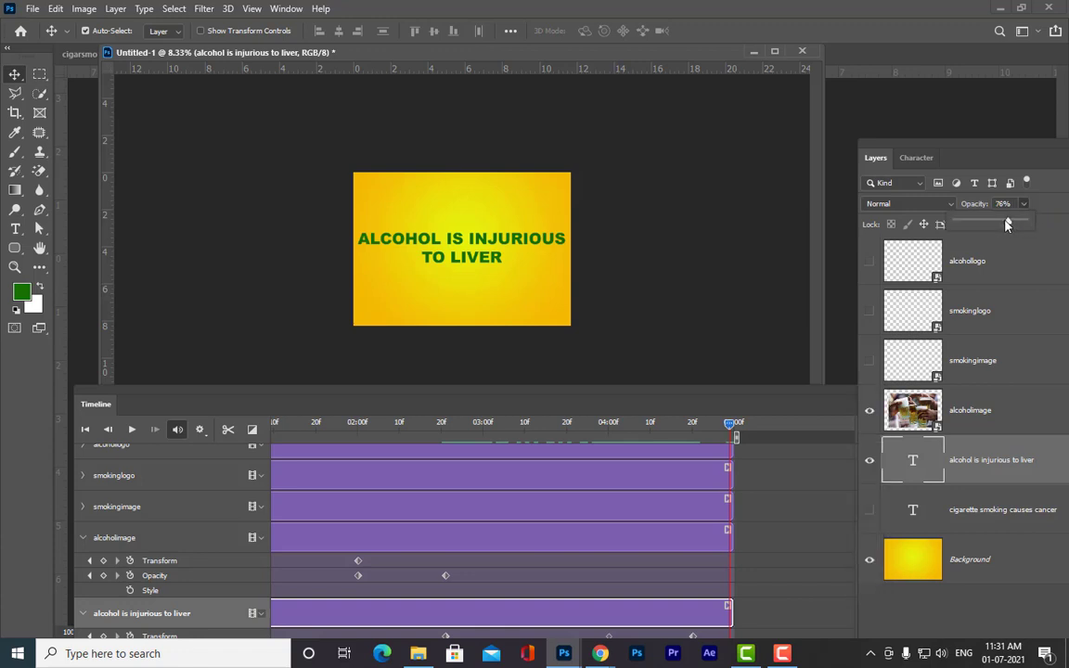
drag(1007, 224, 937, 234)
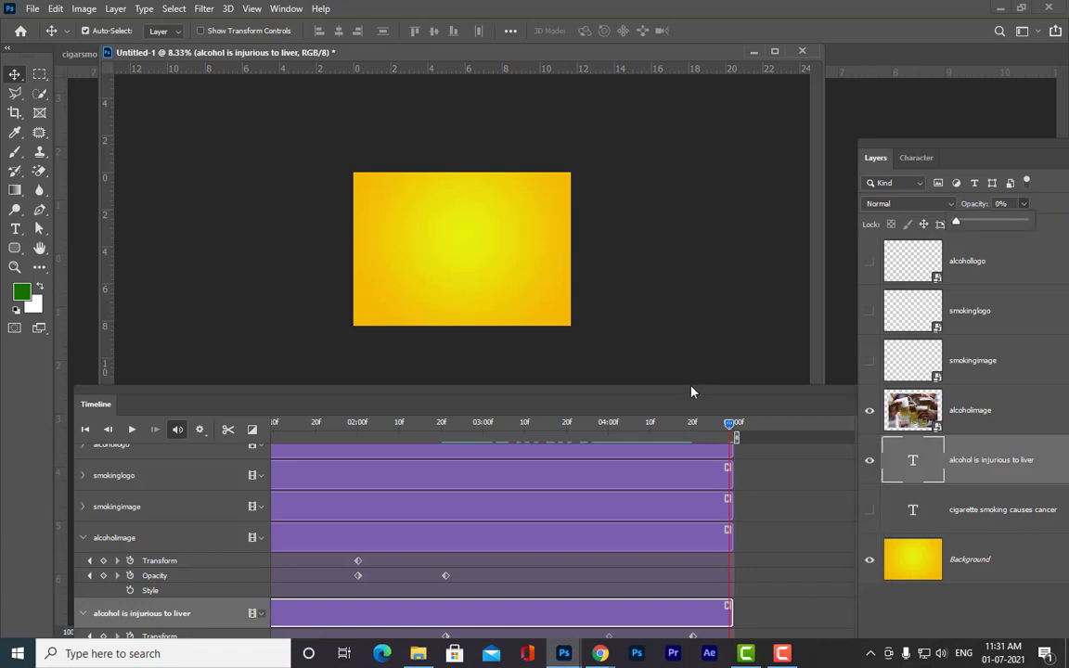
drag(691, 392, 737, 232)
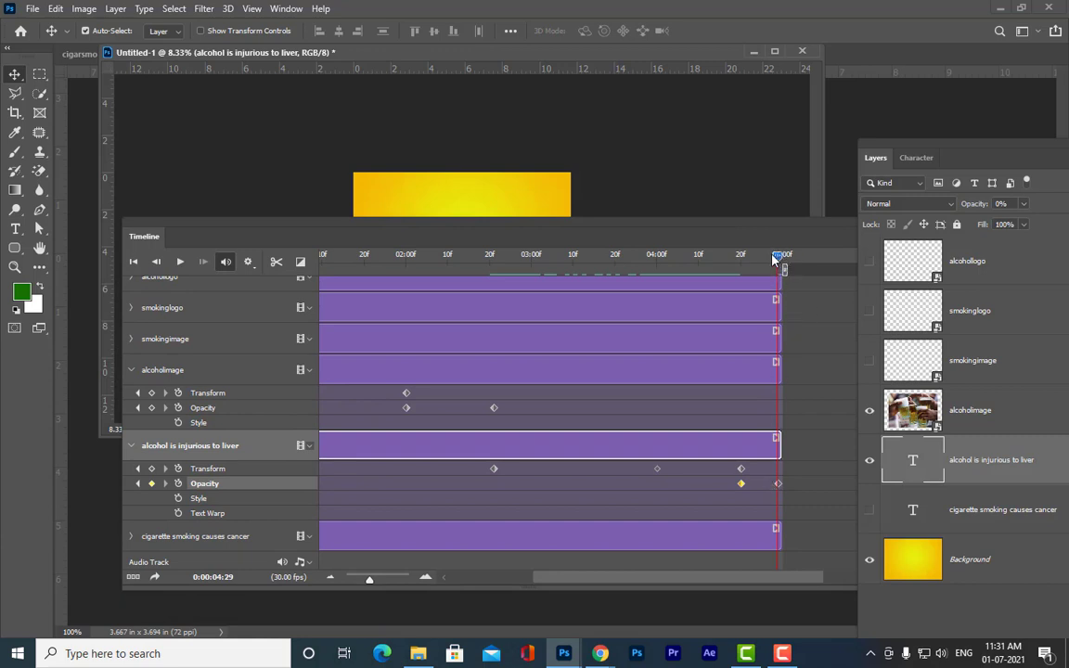
Step: Play the timeline from the start to preview the alcohol picture and the warning text's fade-out
drag(776, 259, 287, 270)
drag(516, 230, 539, 370)
click(165, 401)
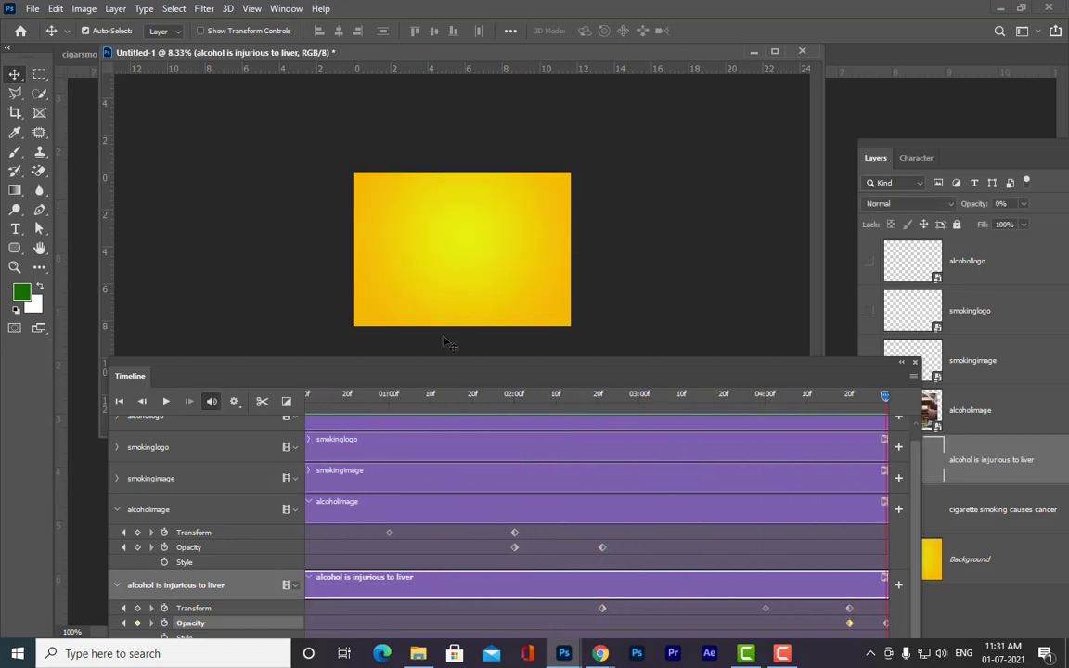
click(118, 402)
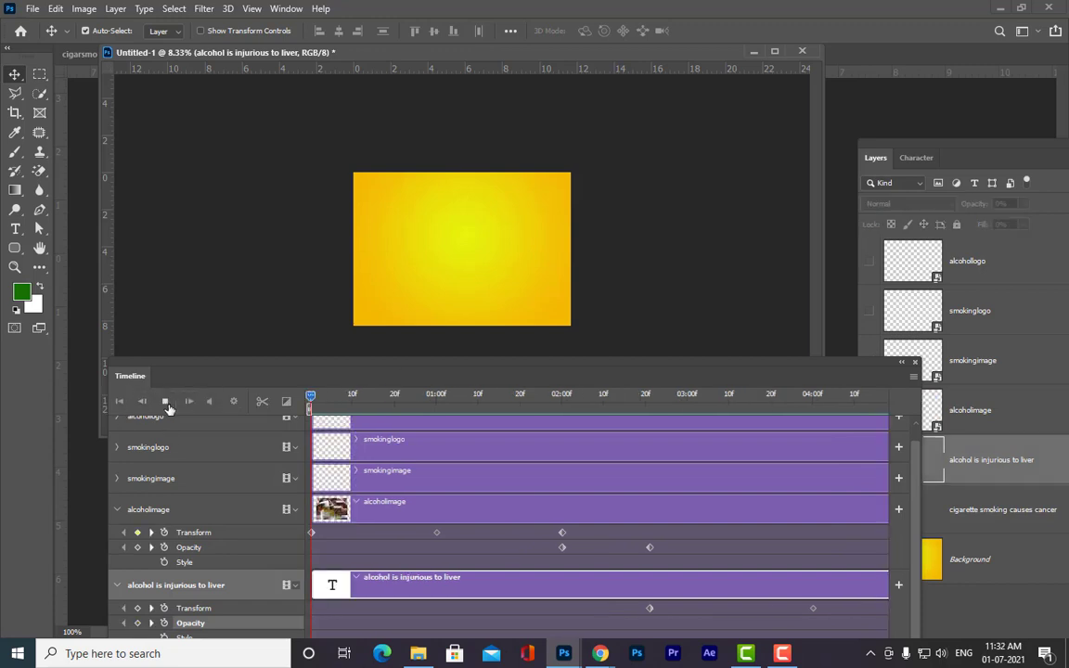
click(166, 402)
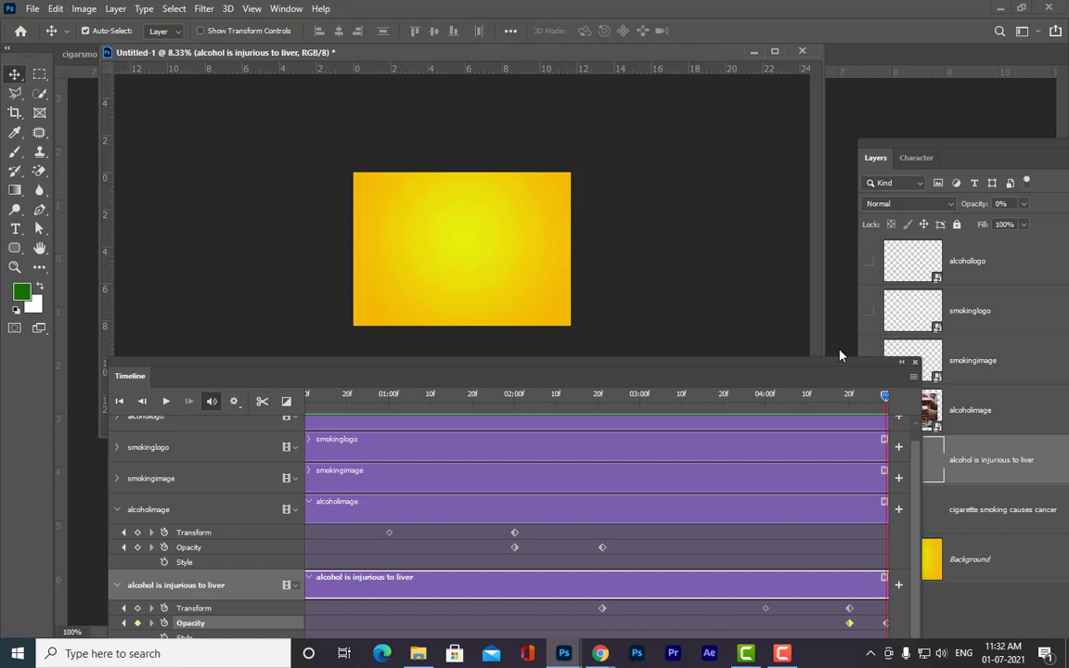
Step: Enlarge the Timeline panel vertically so that all layer tracks fit, showing the end of the clips
drag(494, 365, 524, 216)
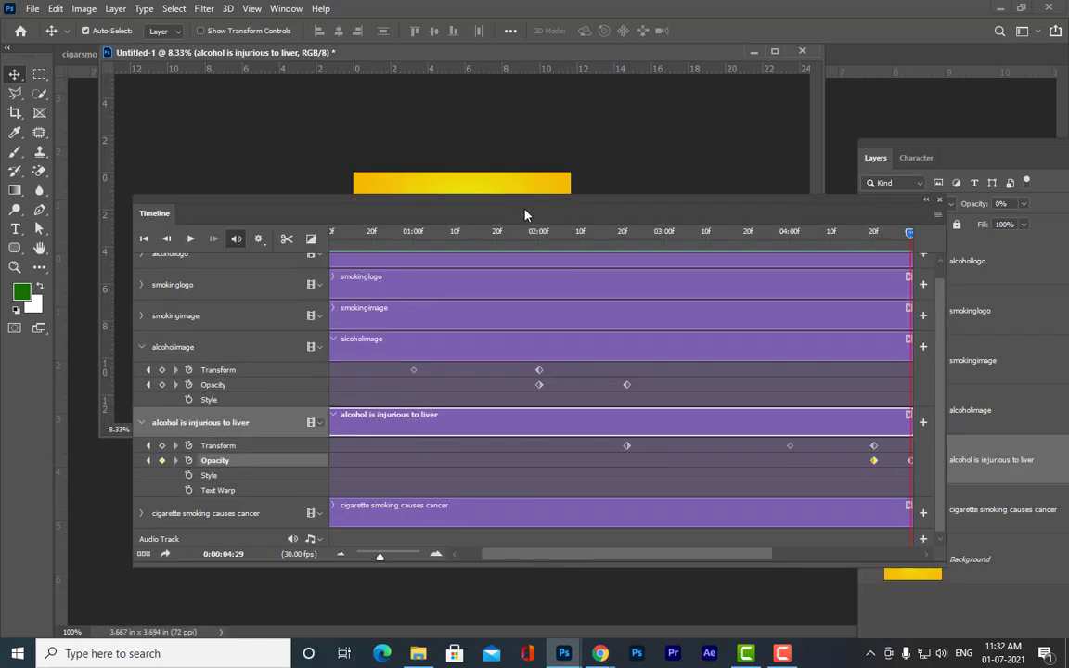
drag(620, 557, 792, 542)
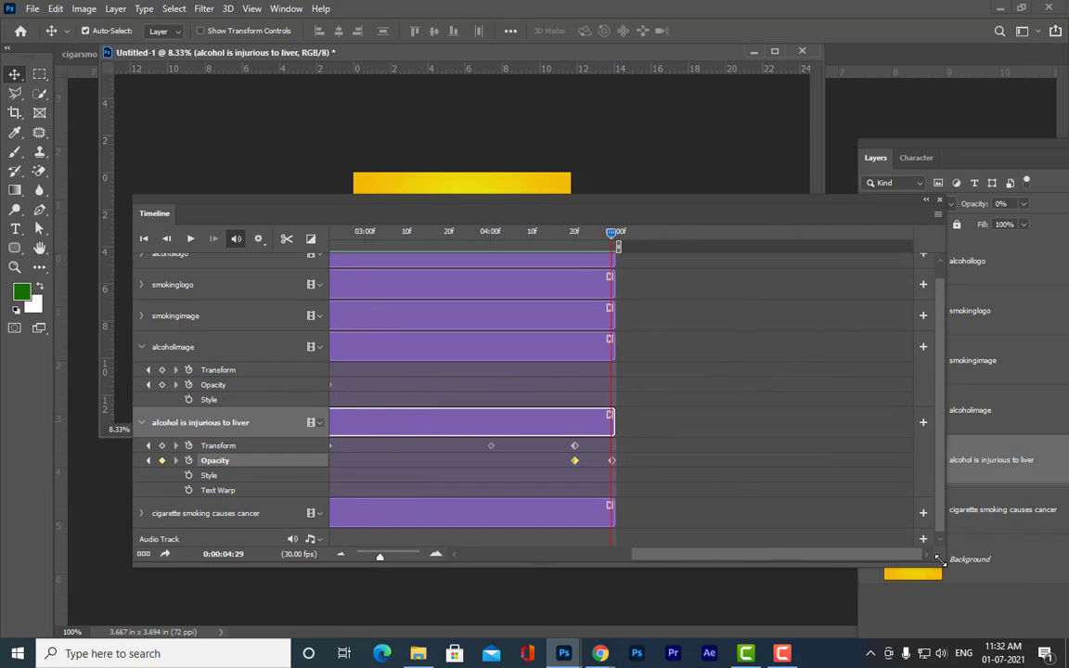
drag(944, 567, 933, 647)
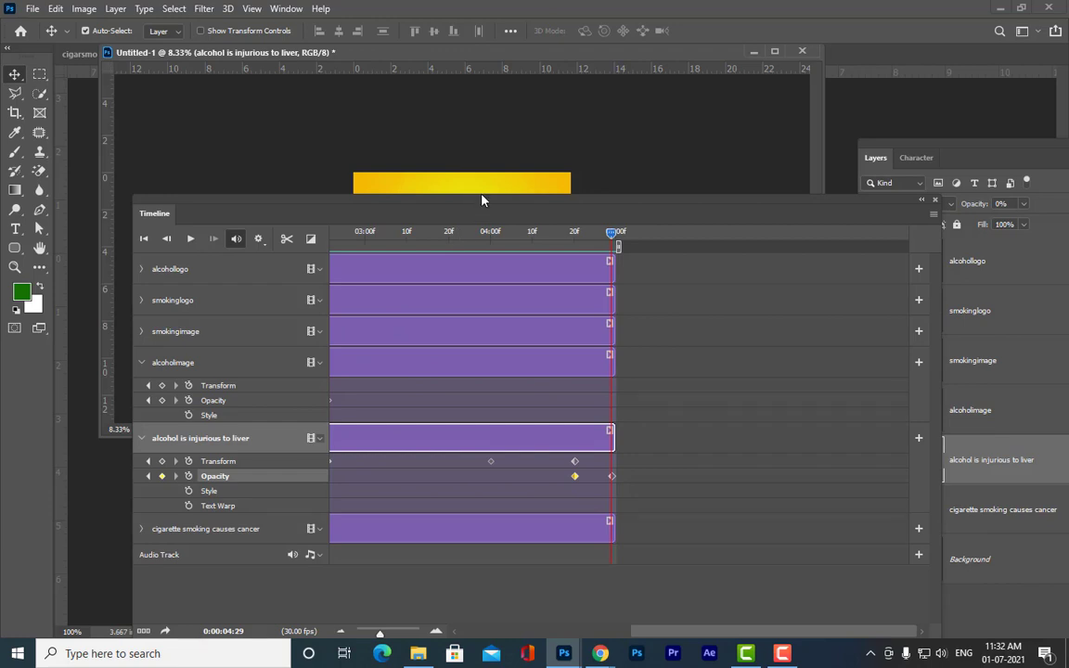
drag(482, 205, 537, 289)
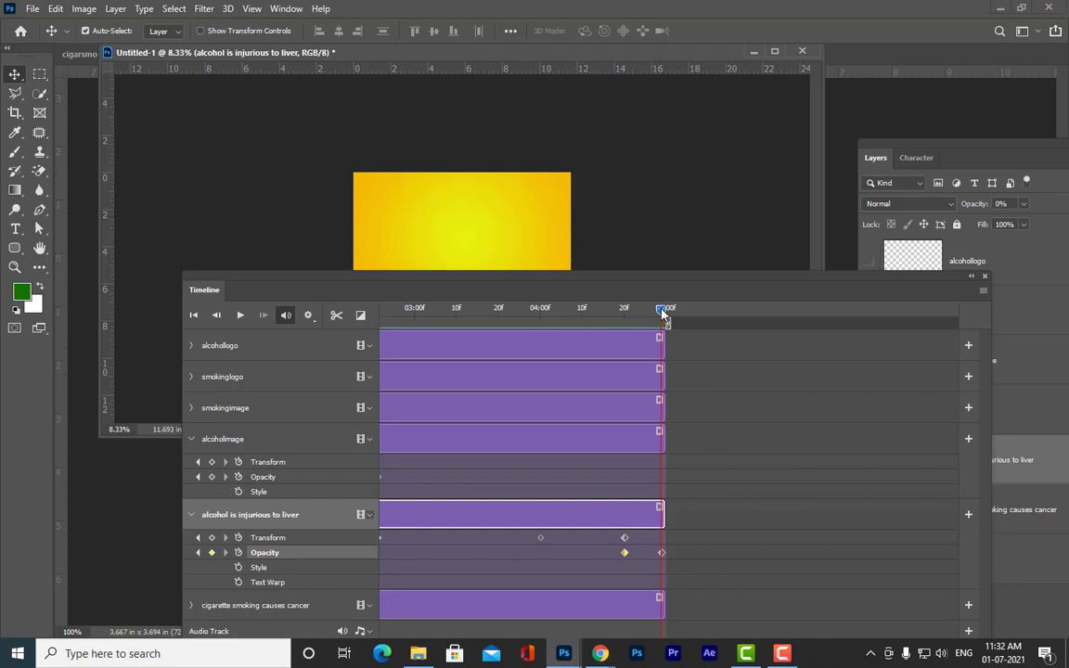
Step: Extend the end of the smokingimage clip to just past 07:00f on the timeline
drag(683, 287, 644, 236)
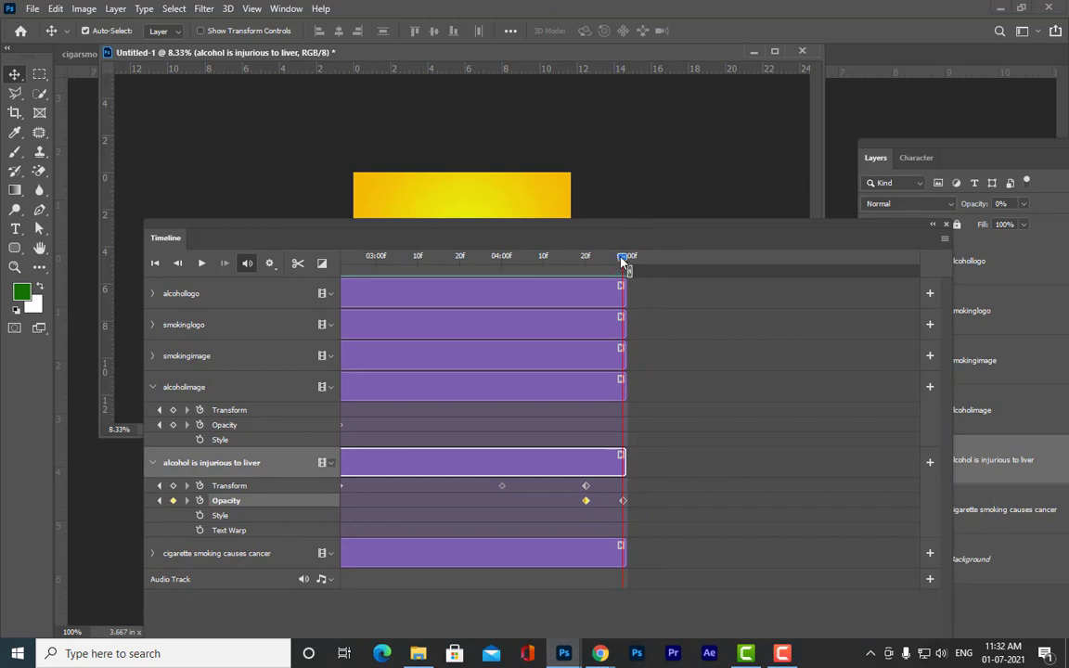
click(590, 257)
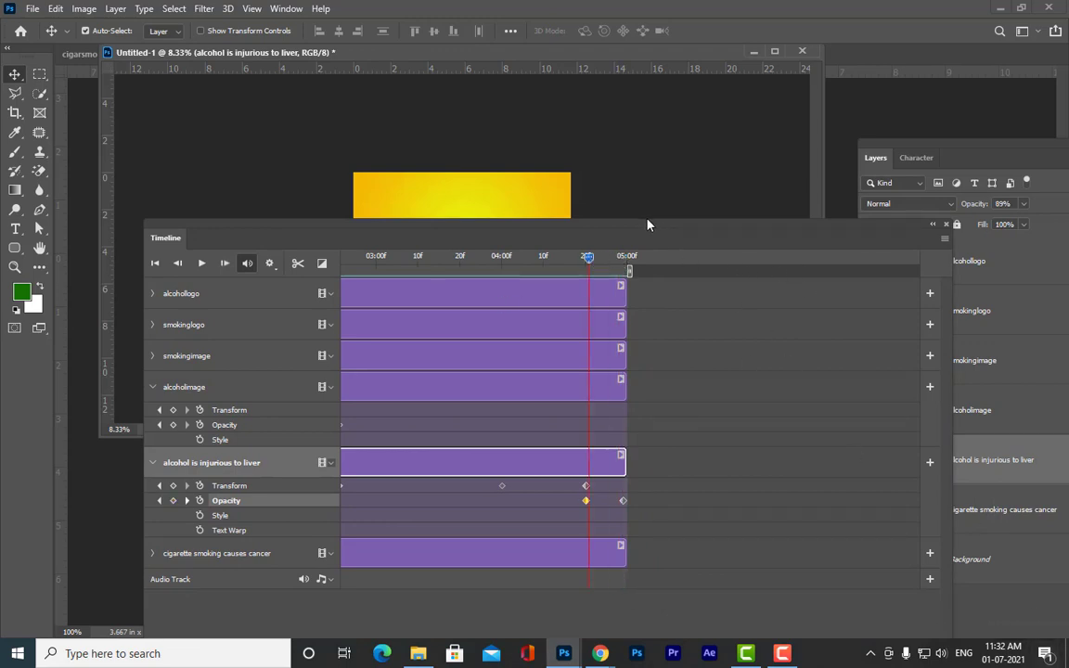
drag(648, 225, 638, 225)
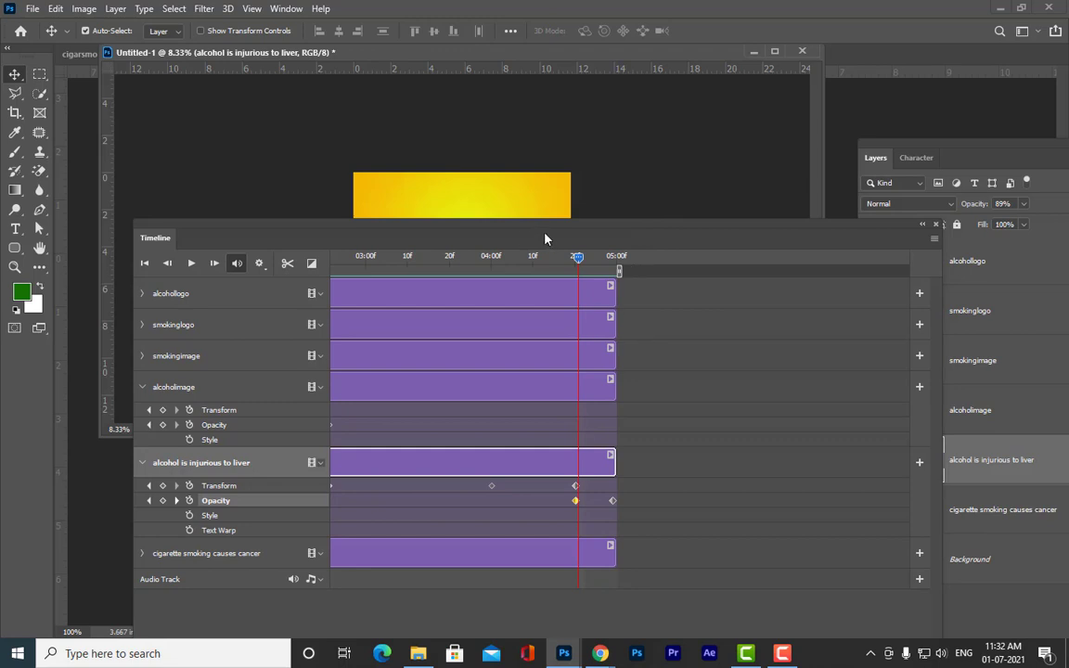
drag(546, 240, 545, 318)
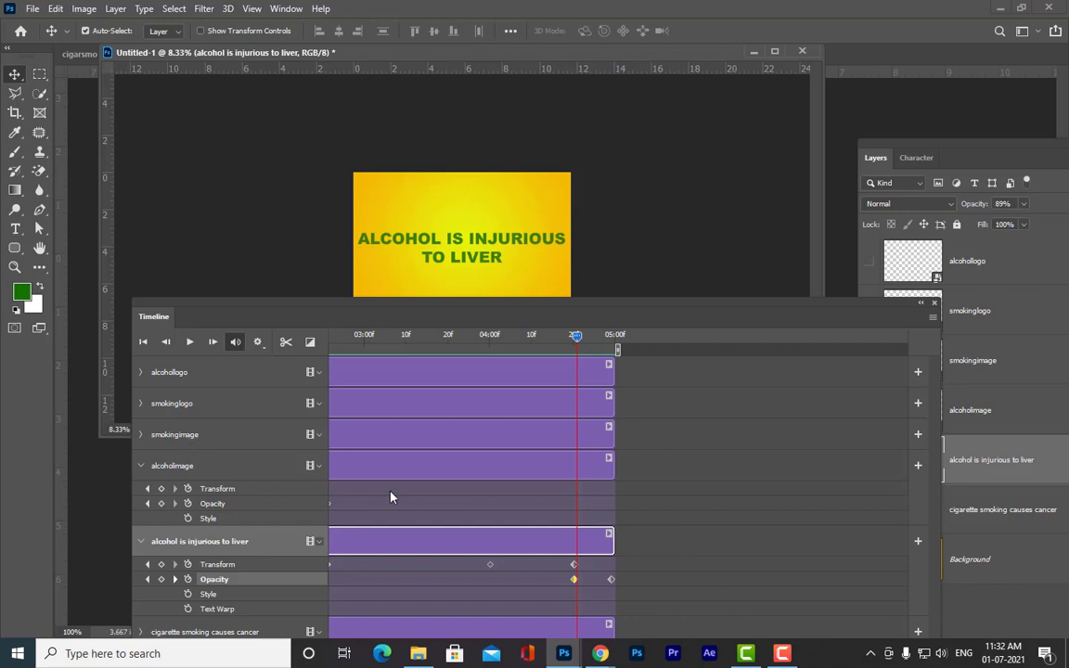
scroll(606, 444, right, 1)
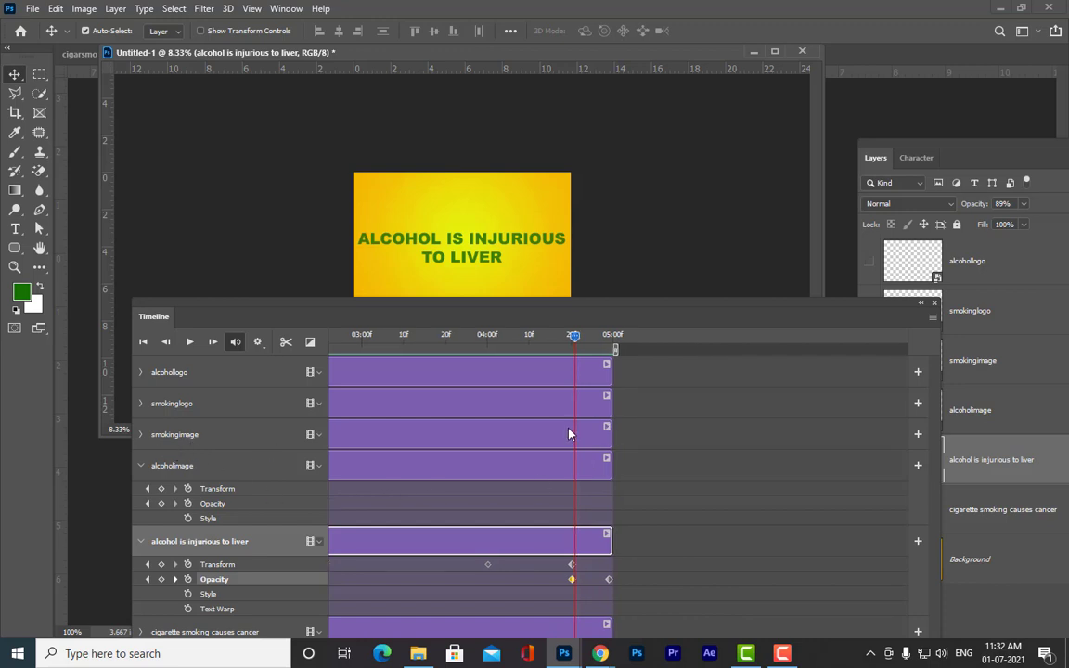
drag(612, 431, 880, 448)
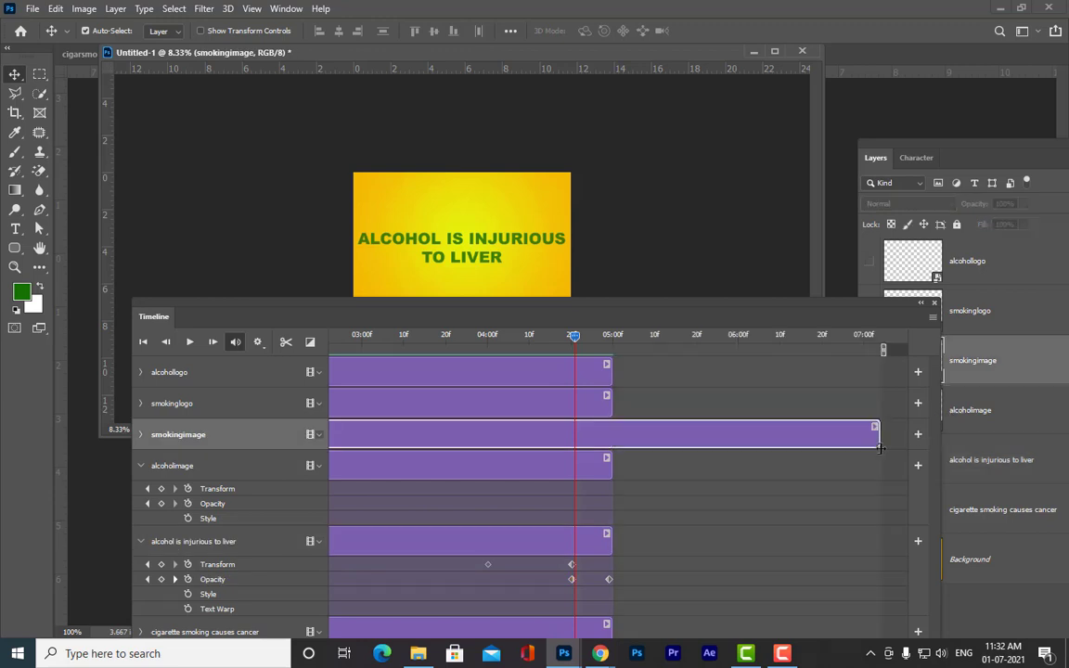
drag(571, 313, 573, 234)
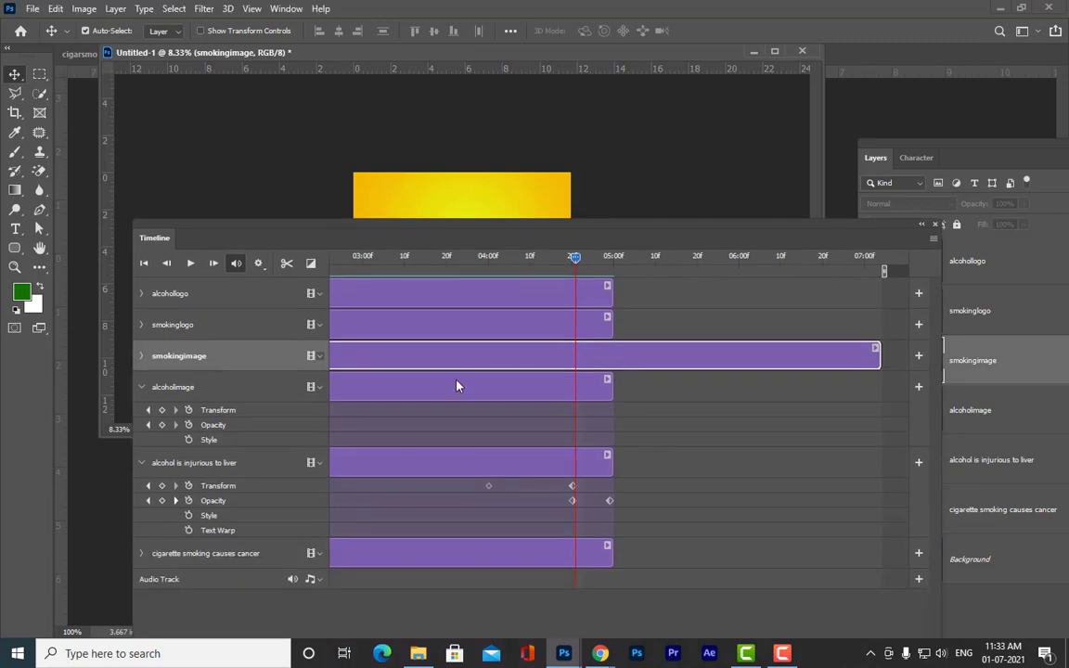
Step: Collapse the two expanded alcohol tracks and extend the "cigarette smoking causes cancer" clip to the same end as the smokingimage clip
click(141, 387)
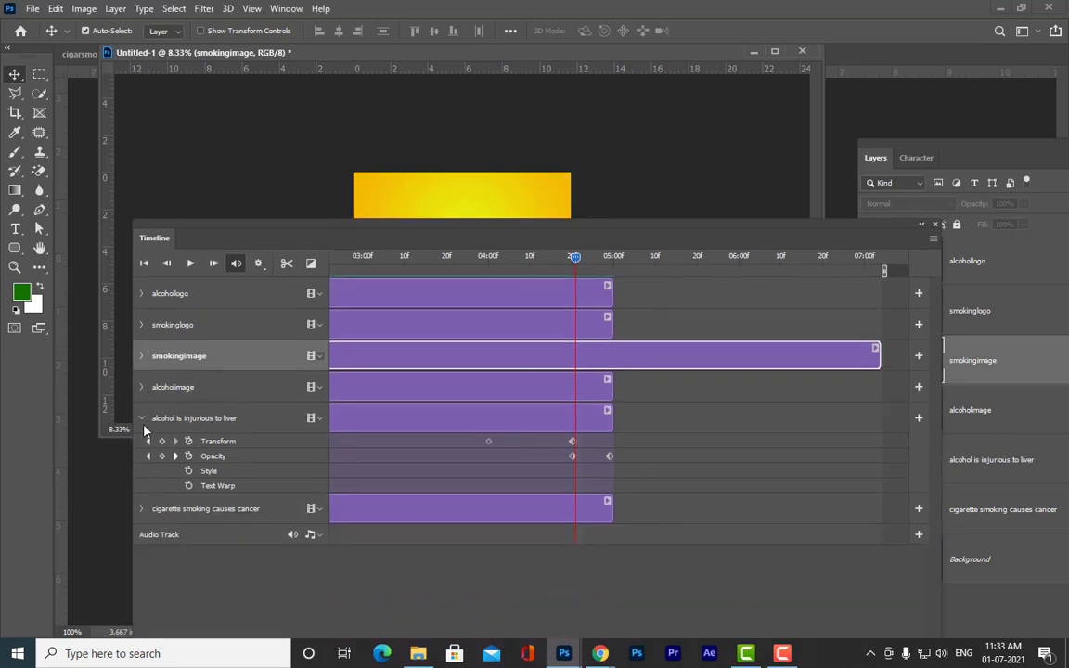
click(142, 419)
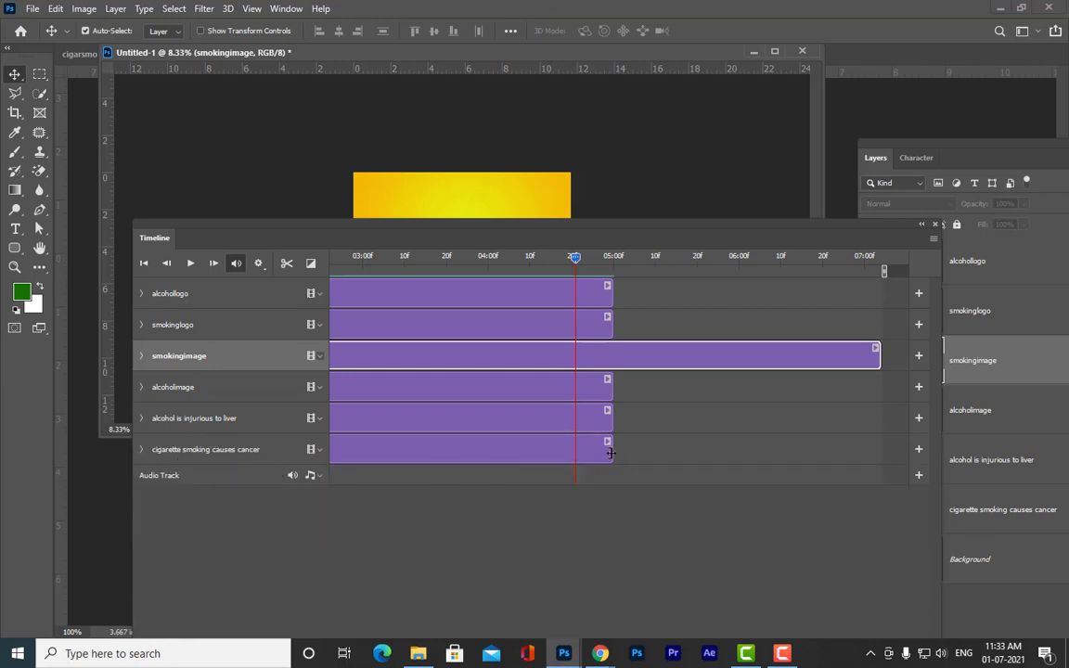
drag(610, 452, 875, 451)
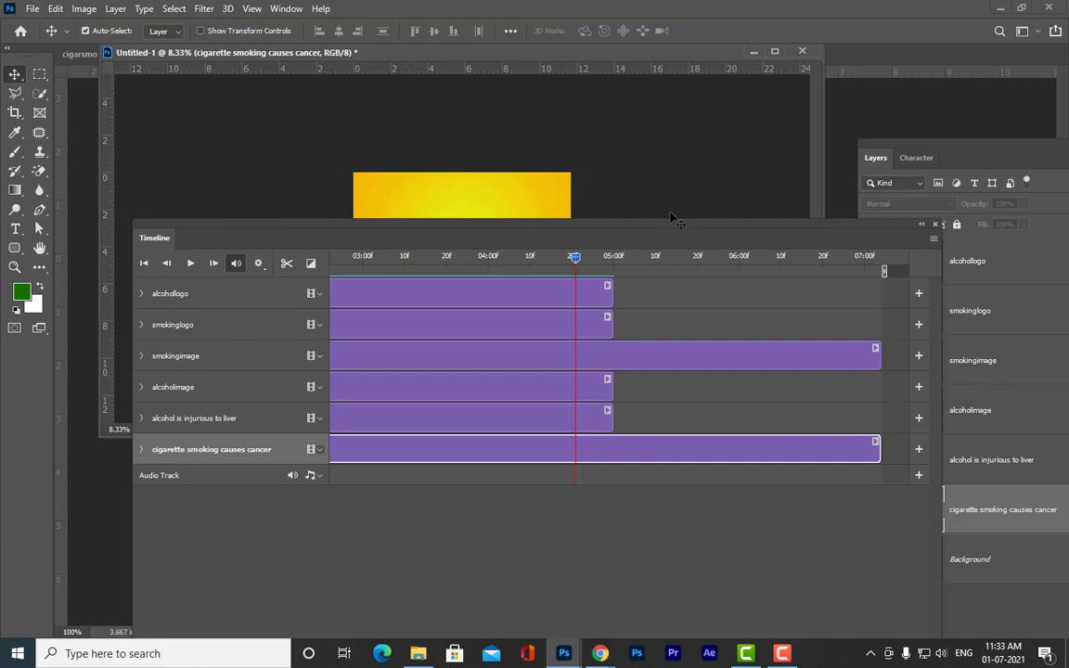
drag(670, 226, 648, 329)
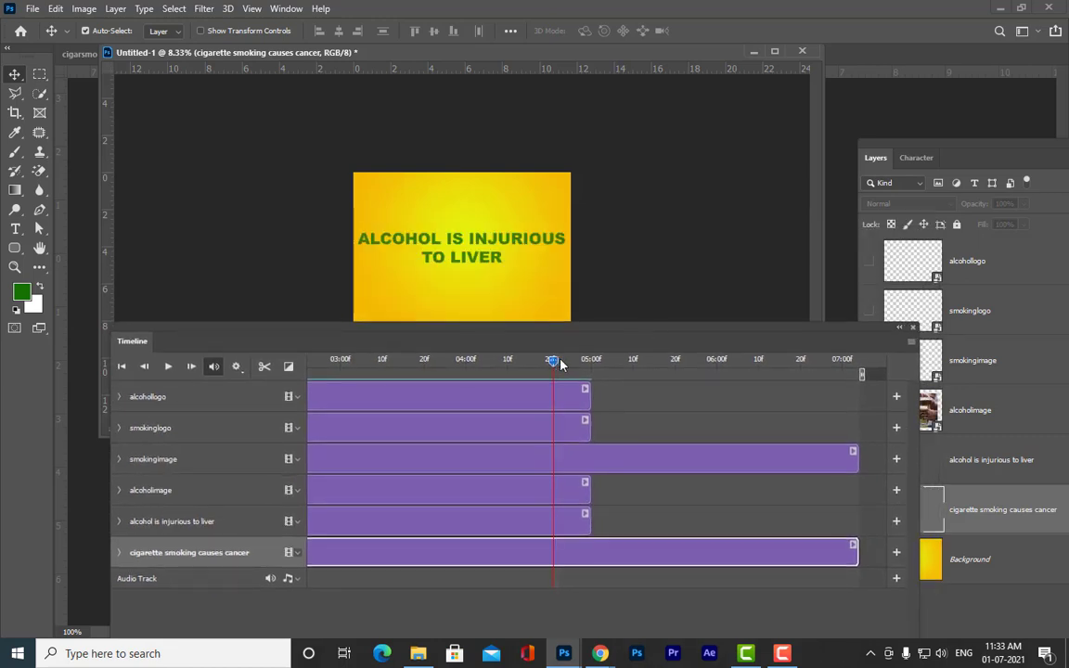
Step: Expand the smokingimage track and add its first Transform keyframe at 0:00:04:29
drag(560, 365, 593, 406)
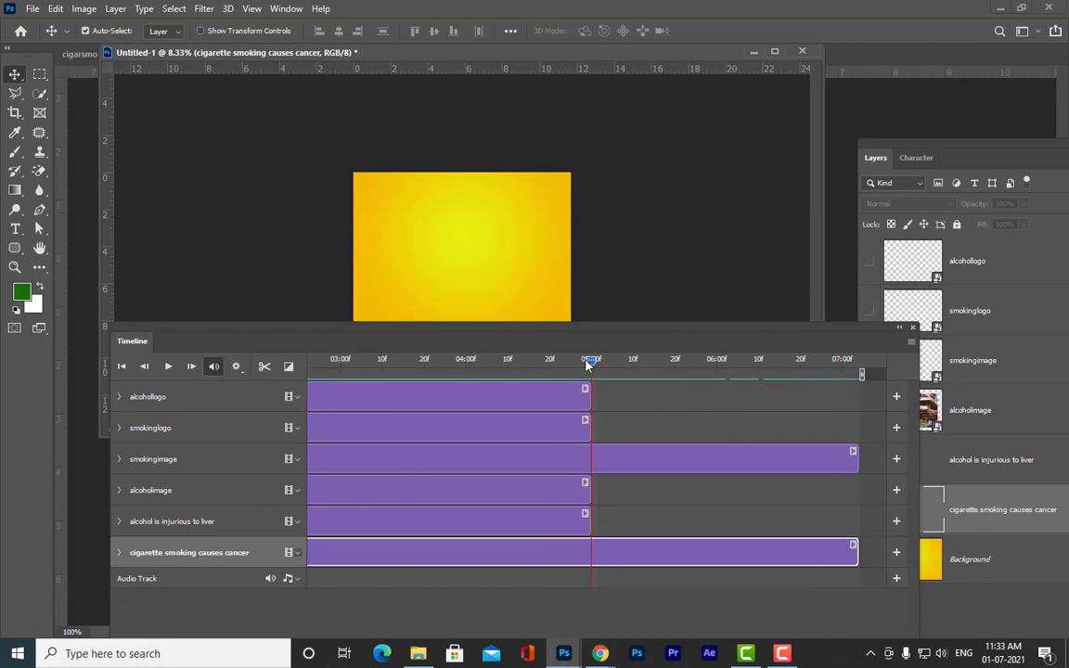
drag(591, 360, 595, 408)
mouse_move(594, 367)
mouse_down()
mouse_move(858, 385)
mouse_move(590, 382)
mouse_up()
drag(589, 332, 594, 354)
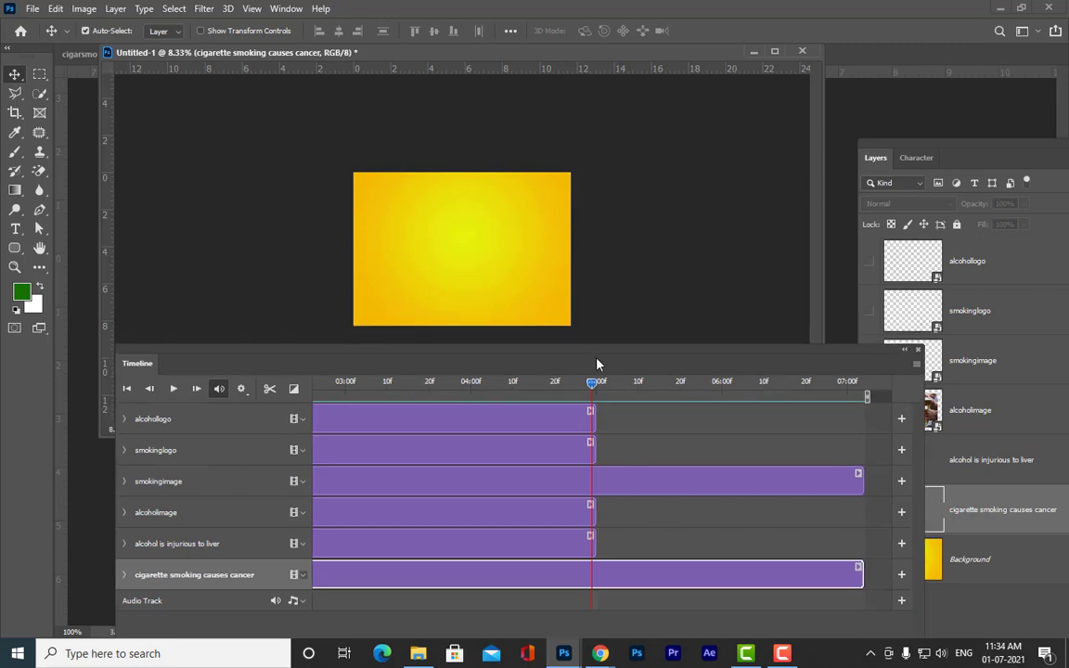
click(124, 481)
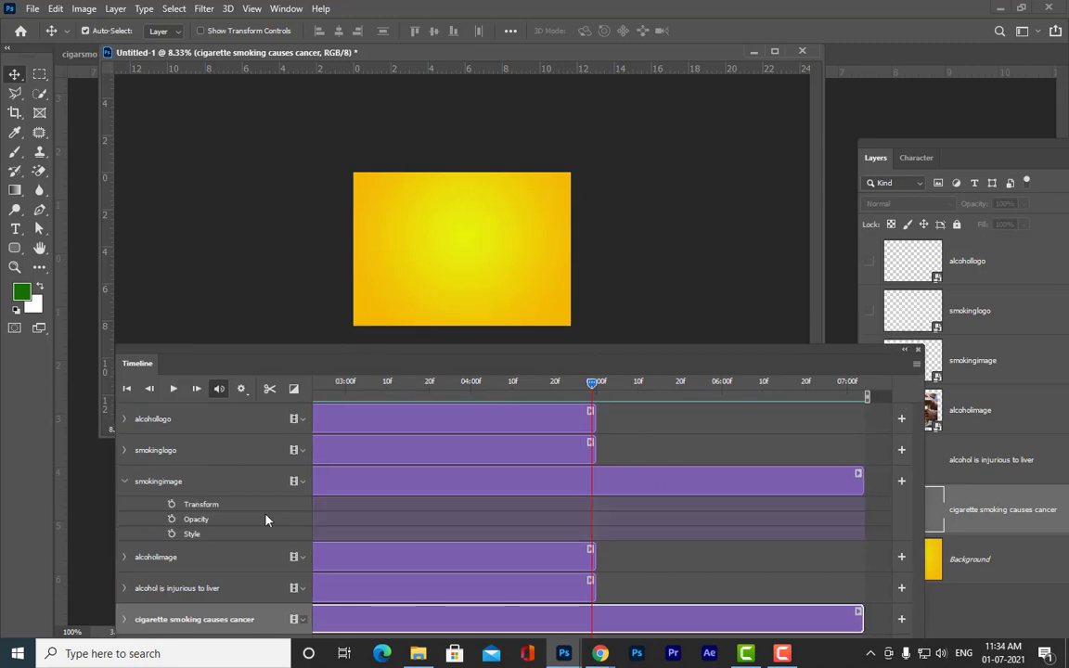
click(172, 504)
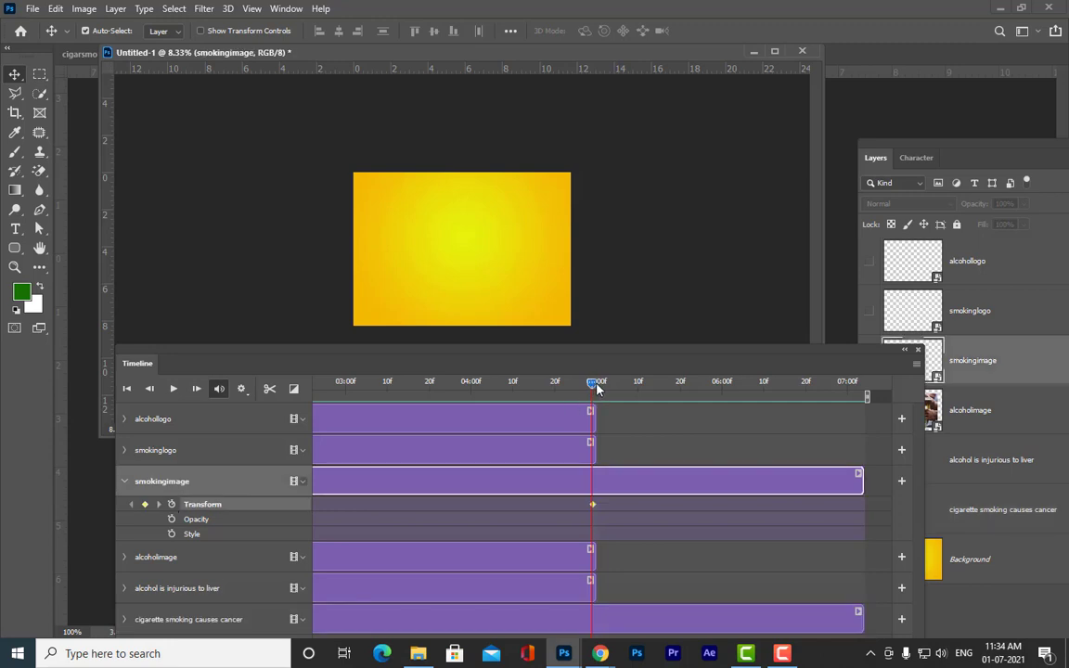
Step: At about 0:00:05:29, make the smokingimage layer visible and move it horizontally onto the canvas centre, at X 1754 px, Y 1240 px
drag(595, 388, 722, 394)
drag(551, 354, 538, 384)
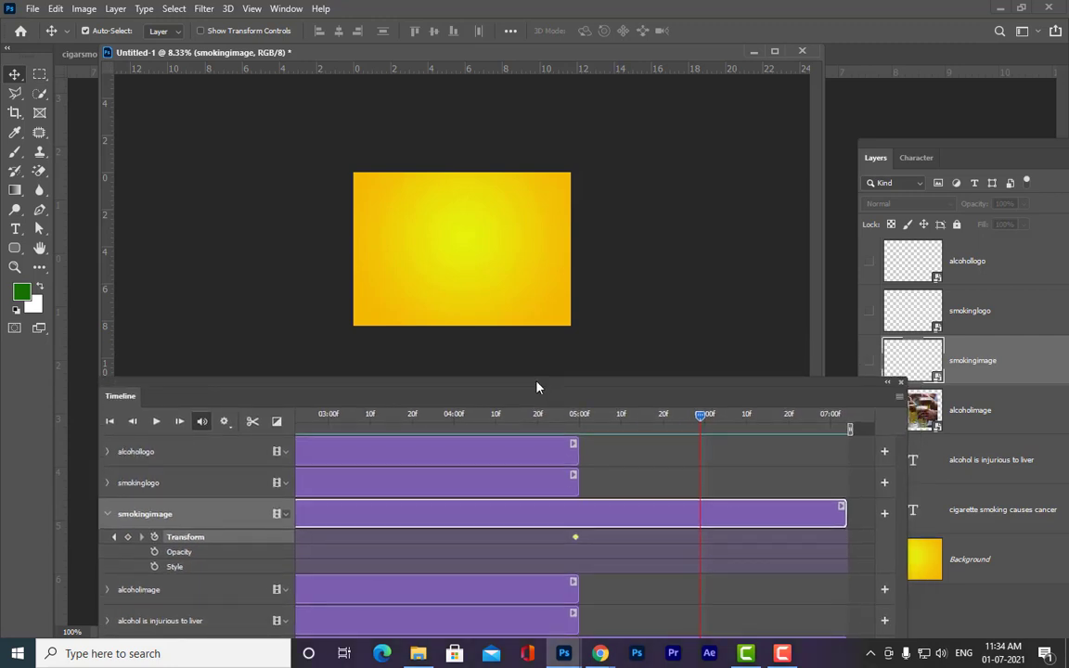
key(ctrl)
click(869, 368)
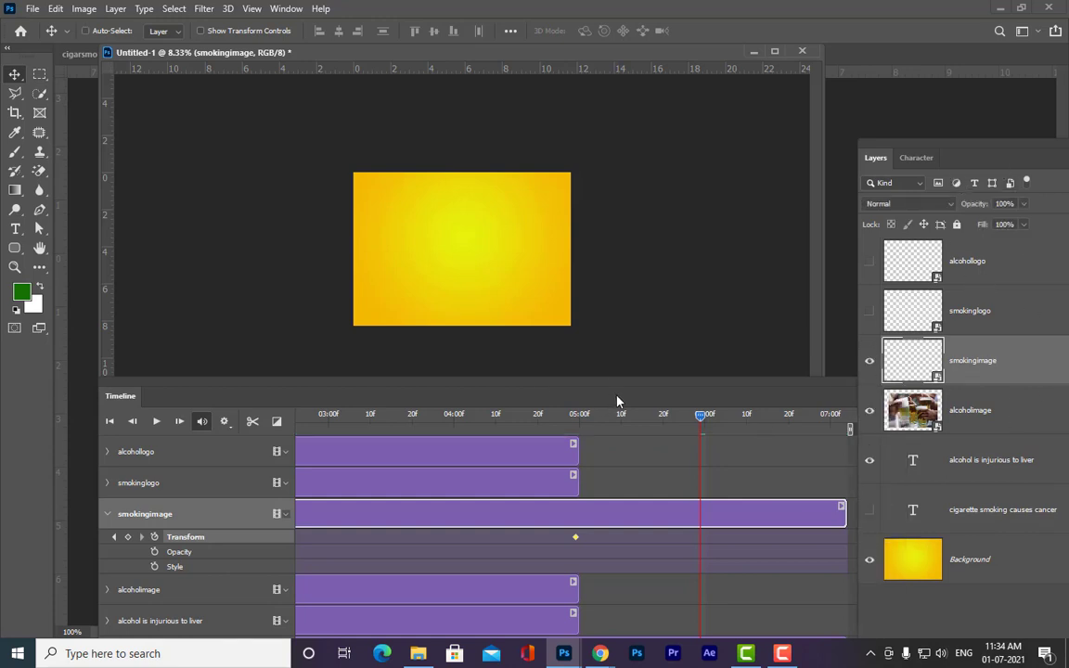
key(ctrl+t)
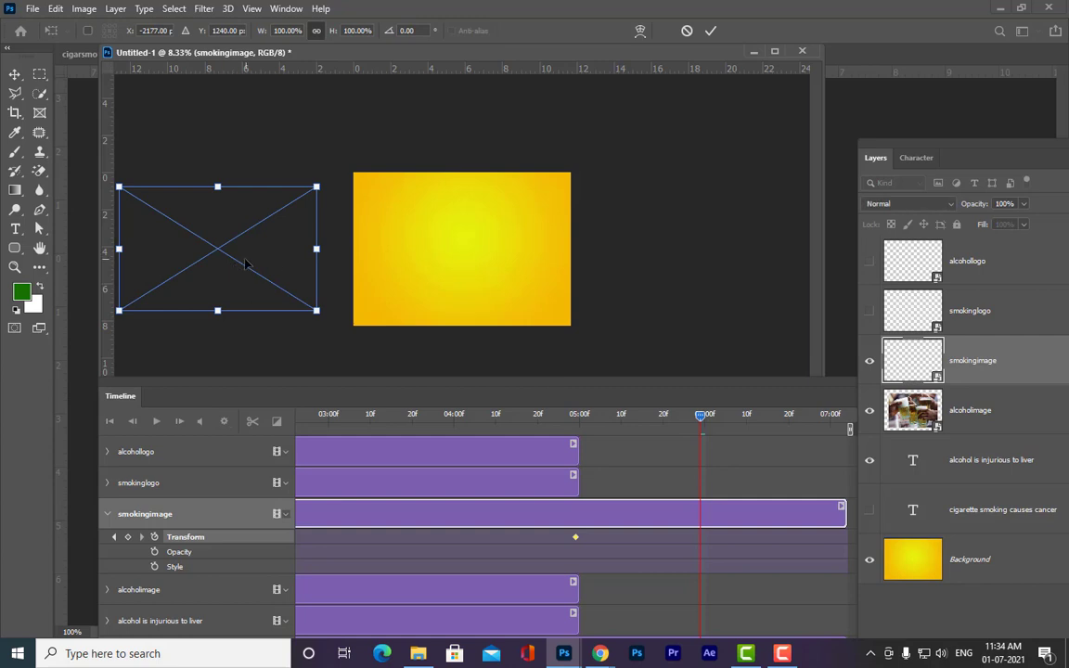
drag(245, 263, 475, 254)
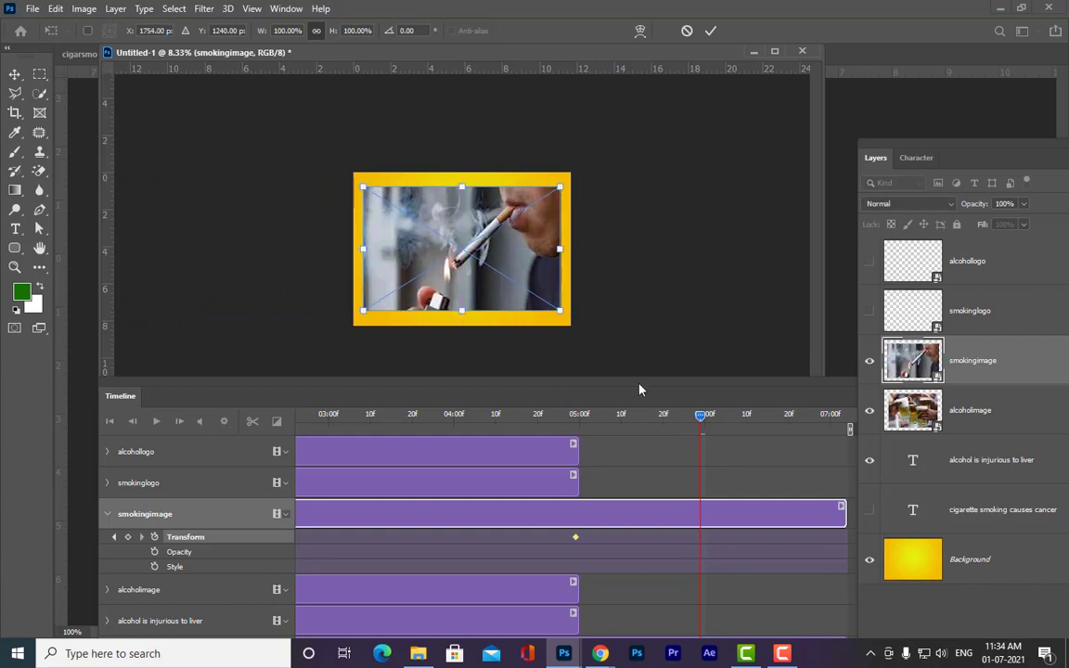
key(Return)
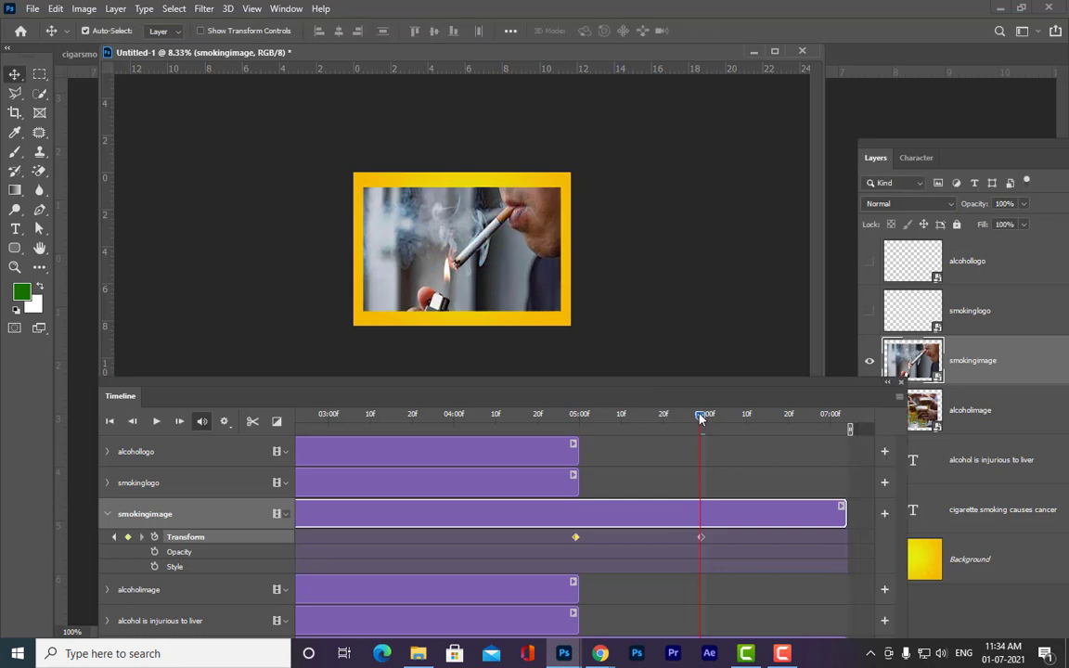
Step: Add a Transform keyframe to smokingimage at 0:00:07:00 and extend the end of its clip to just past 08:00f
drag(703, 417, 830, 425)
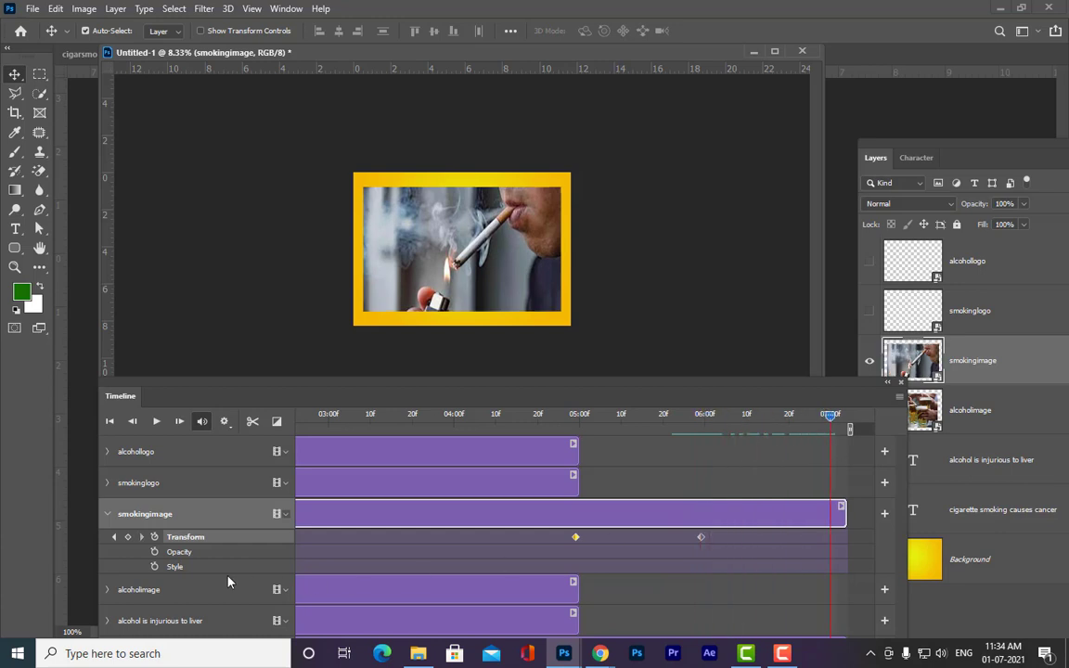
click(128, 537)
drag(659, 396, 526, 211)
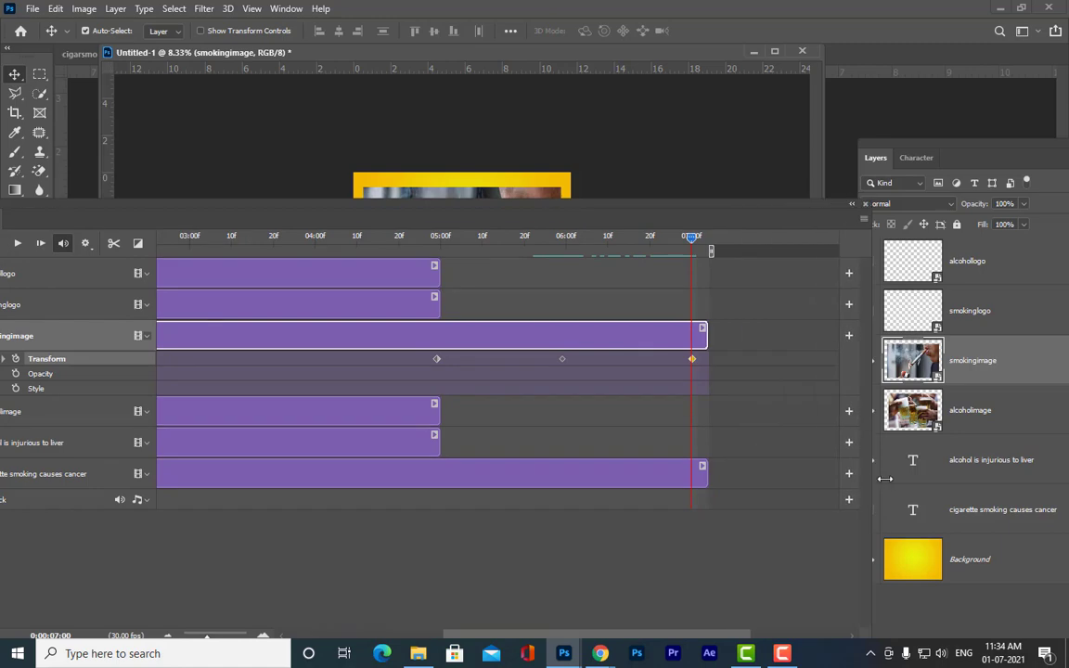
drag(772, 480, 906, 459)
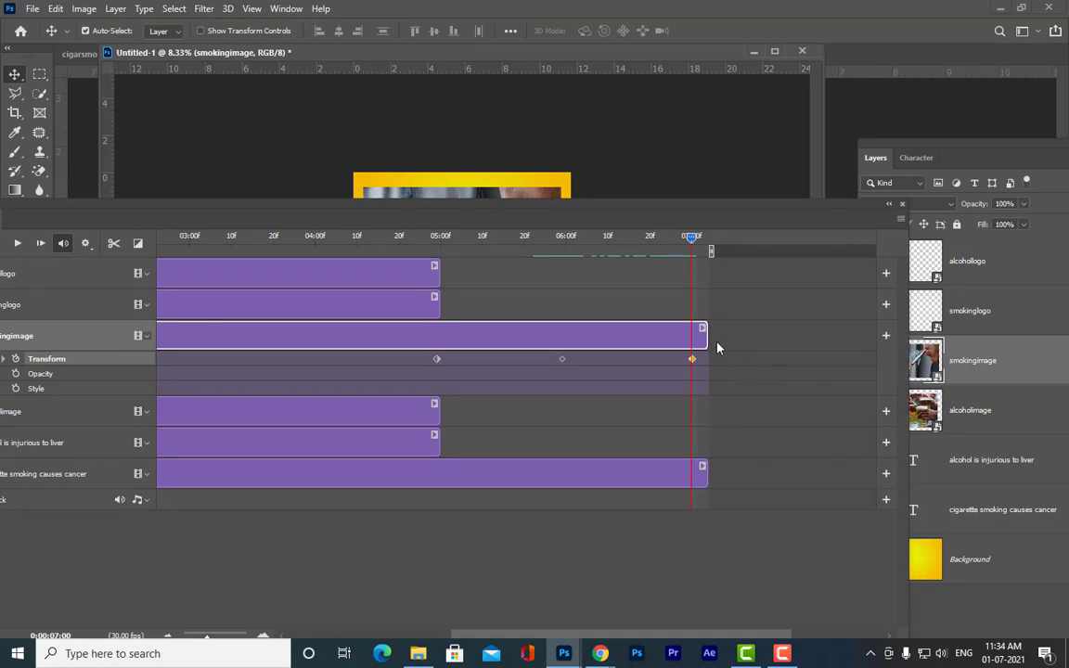
click(662, 239)
drag(705, 337, 847, 346)
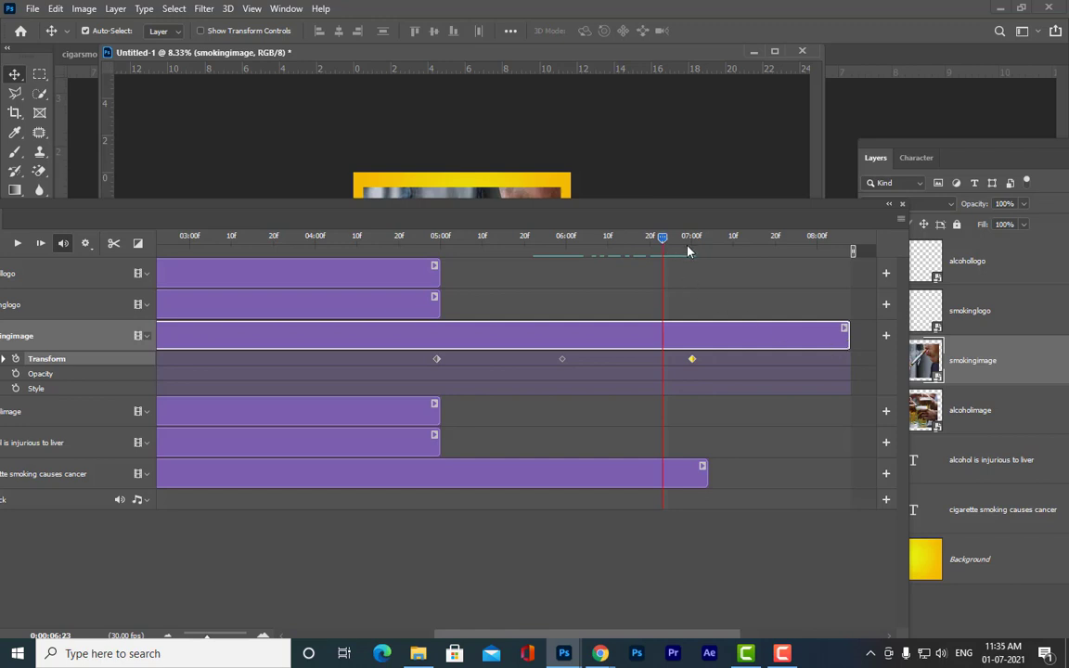
Step: Add the first Opacity keyframe to the smokingimage track at 0:00:07:00
mouse_move(688, 241)
mouse_down()
mouse_move(714, 233)
mouse_move(723, 246)
mouse_move(691, 252)
mouse_up()
drag(670, 208, 843, 288)
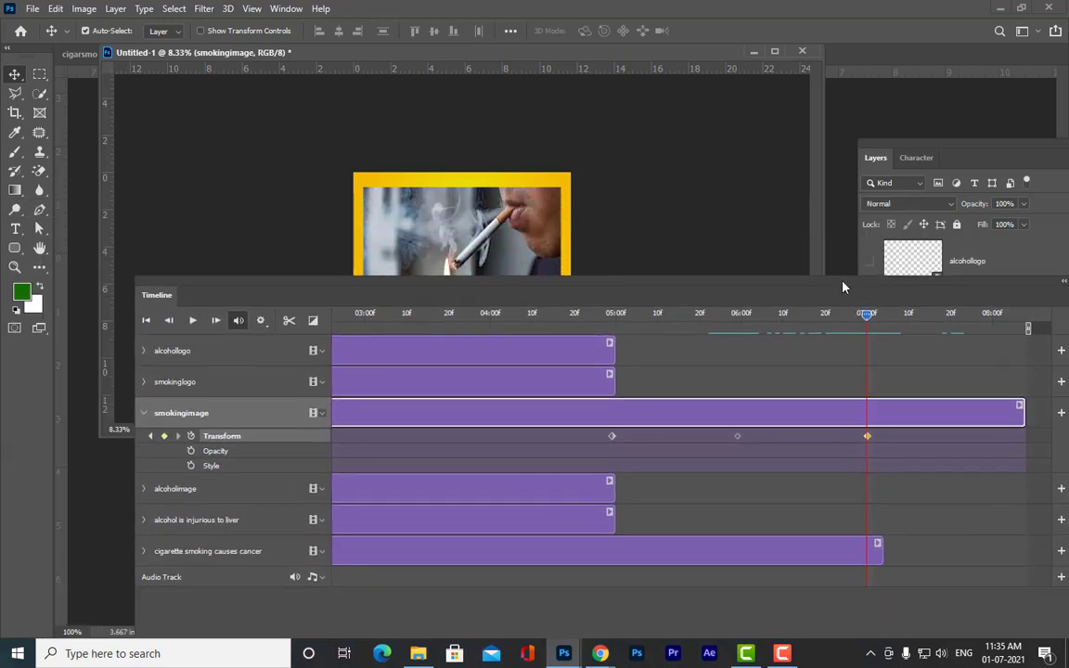
click(190, 451)
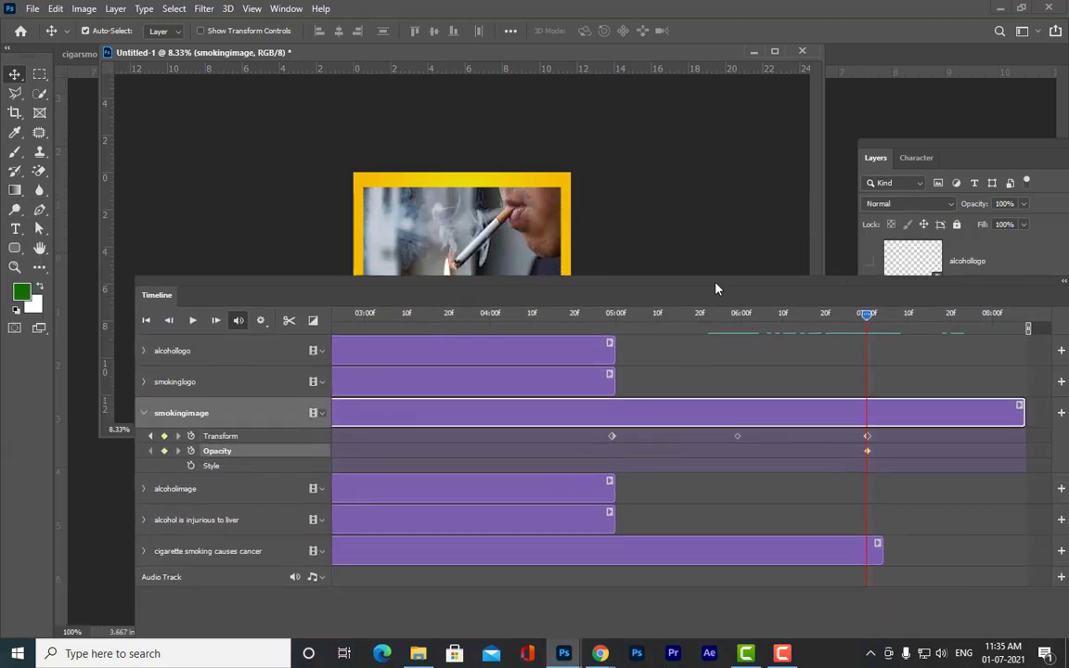
Step: At 0:00:07:20, set the smokingimage layer's opacity to 0% to keyframe its fade-out
drag(704, 282, 565, 287)
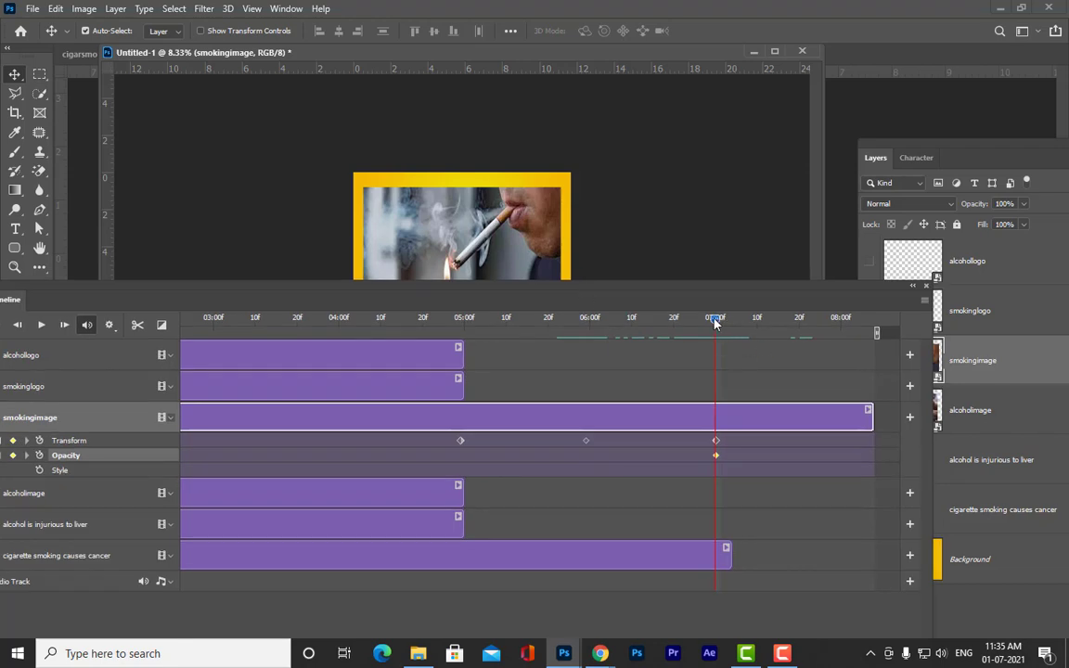
click(771, 320)
drag(771, 321, 800, 322)
drag(618, 286, 764, 302)
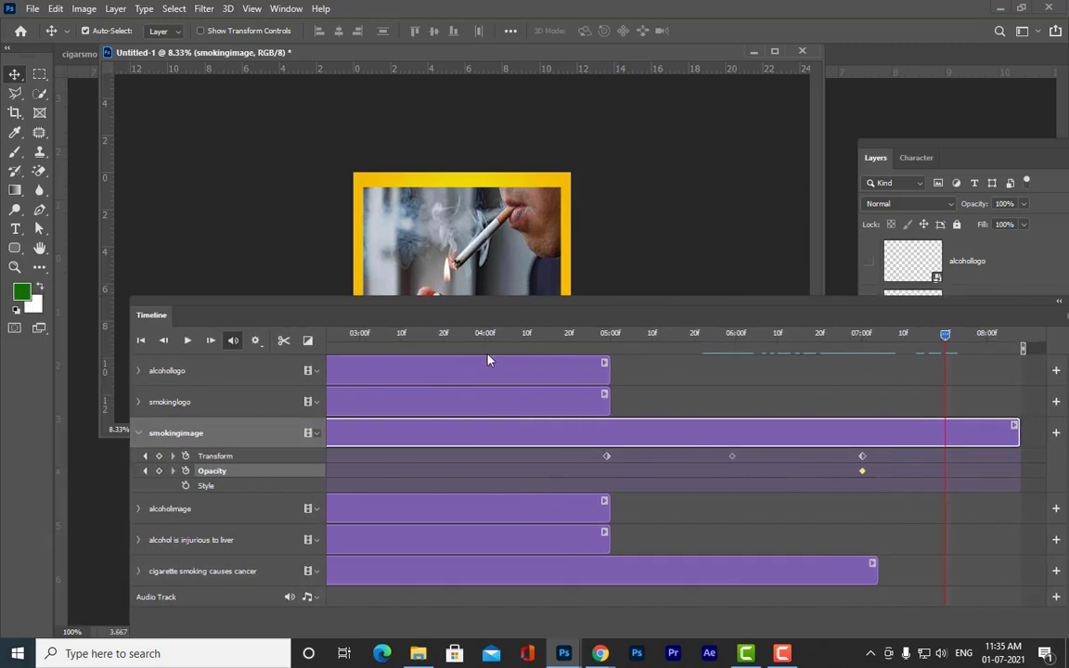
drag(702, 319, 554, 437)
click(1024, 203)
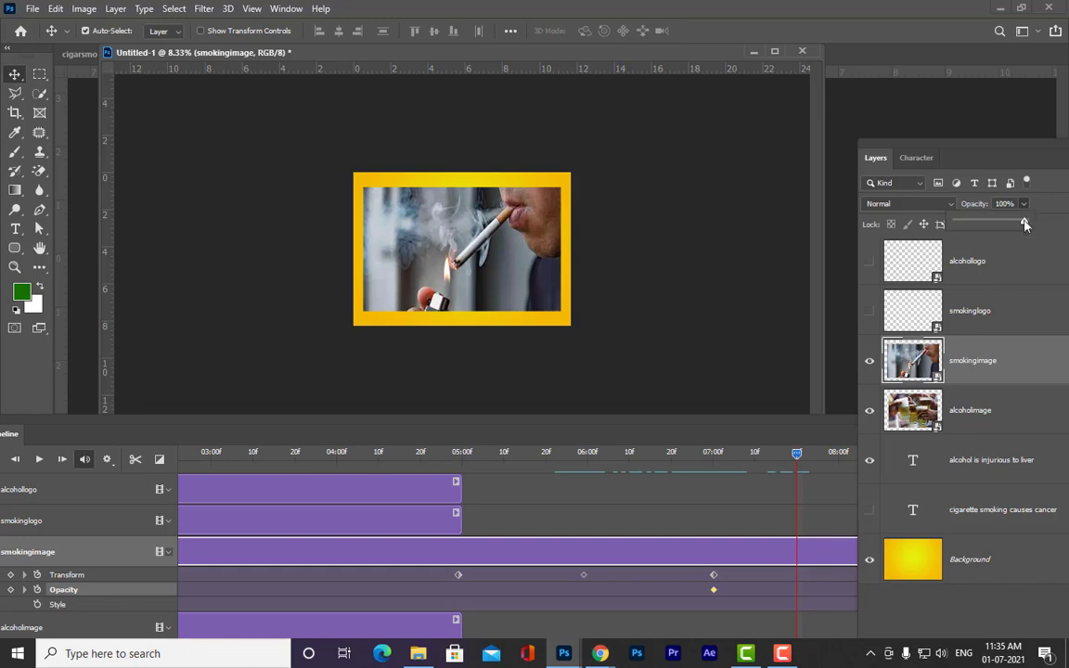
drag(1027, 221, 939, 234)
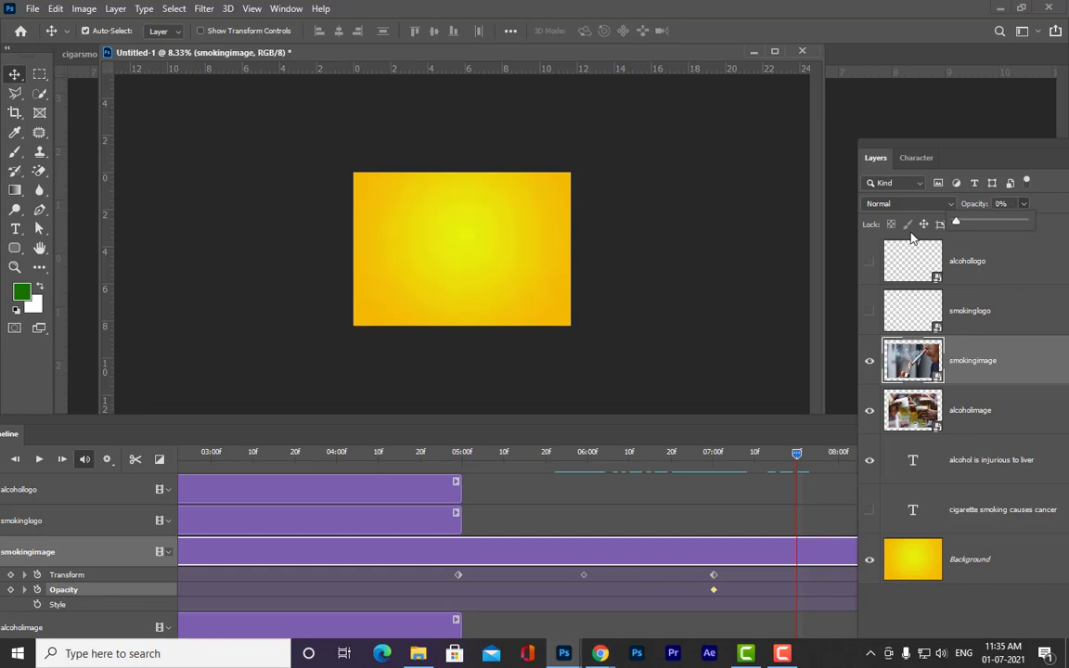
drag(690, 413, 655, 300)
mouse_move(768, 334)
mouse_down()
mouse_move(680, 345)
mouse_move(766, 345)
mouse_up()
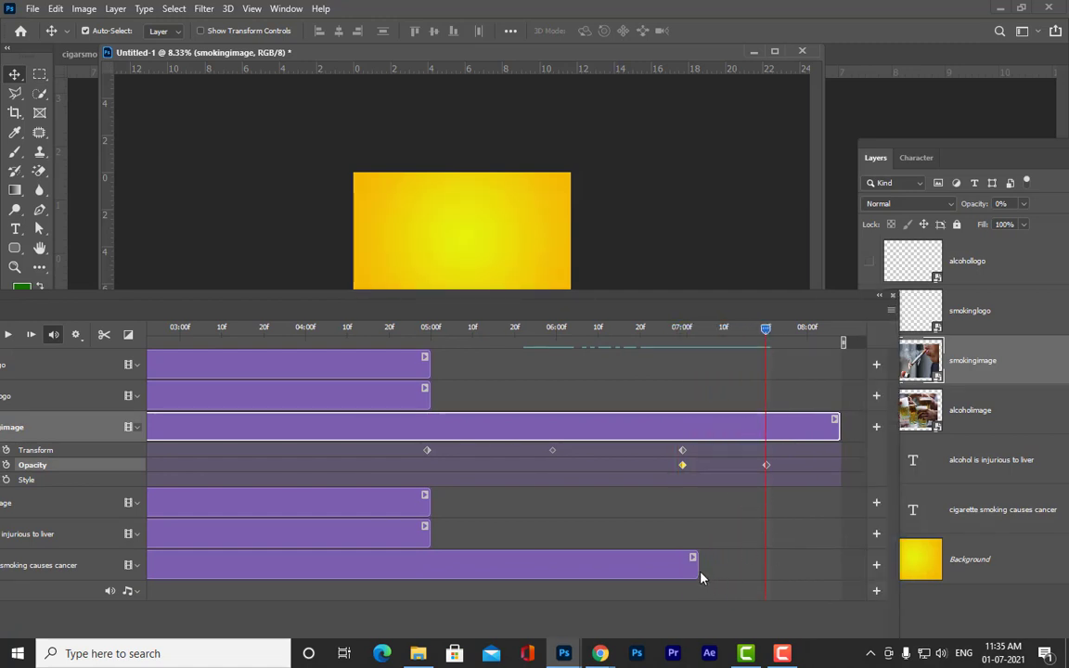
Step: Extend the "cigarette smoking causes cancer" clip to the smokingimage clip's end and add its first Transform keyframe at 0:00:07:20
drag(696, 570, 837, 570)
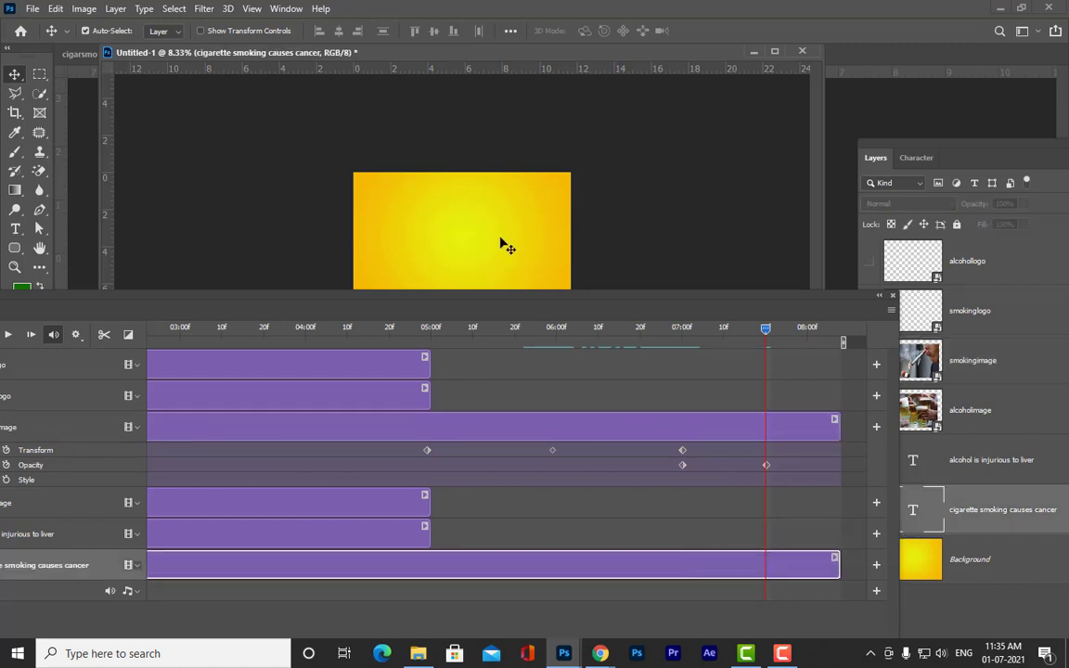
drag(497, 297, 583, 226)
click(100, 528)
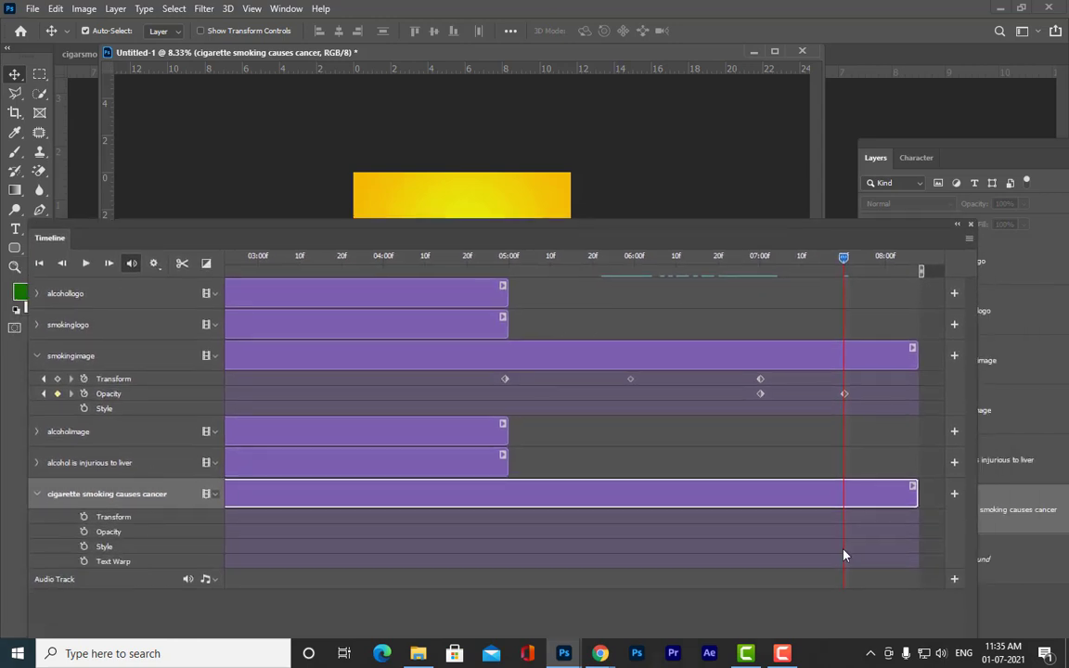
click(84, 517)
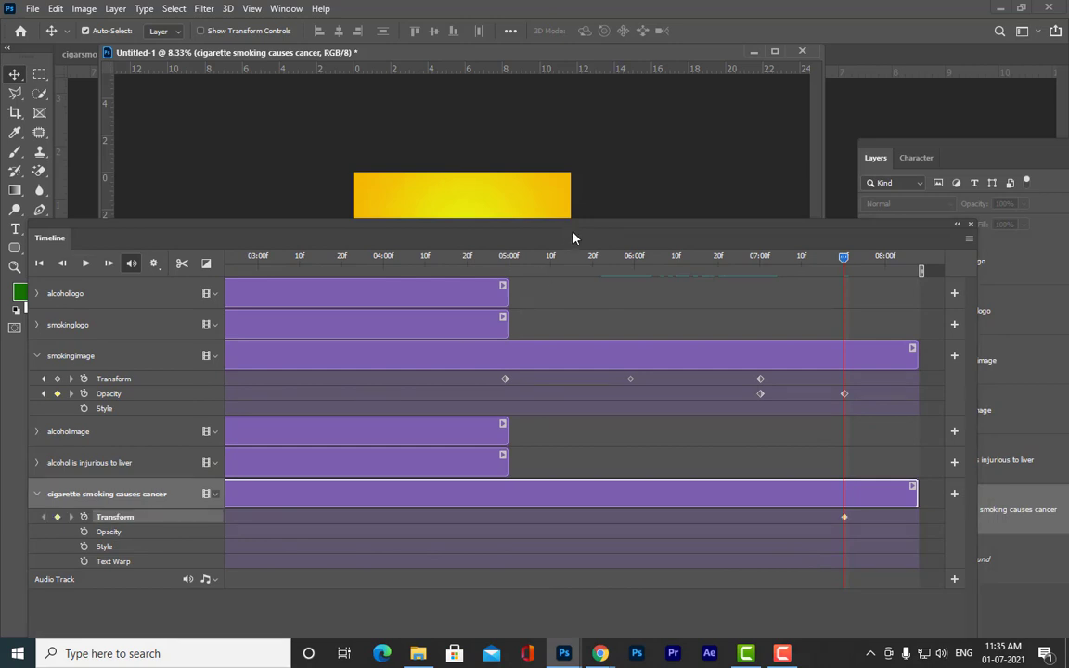
Step: Rearrange the workspace to uncover the canvas and layer list, and make the "cigarette smoking causes cancer" text layer visible
drag(573, 238, 537, 411)
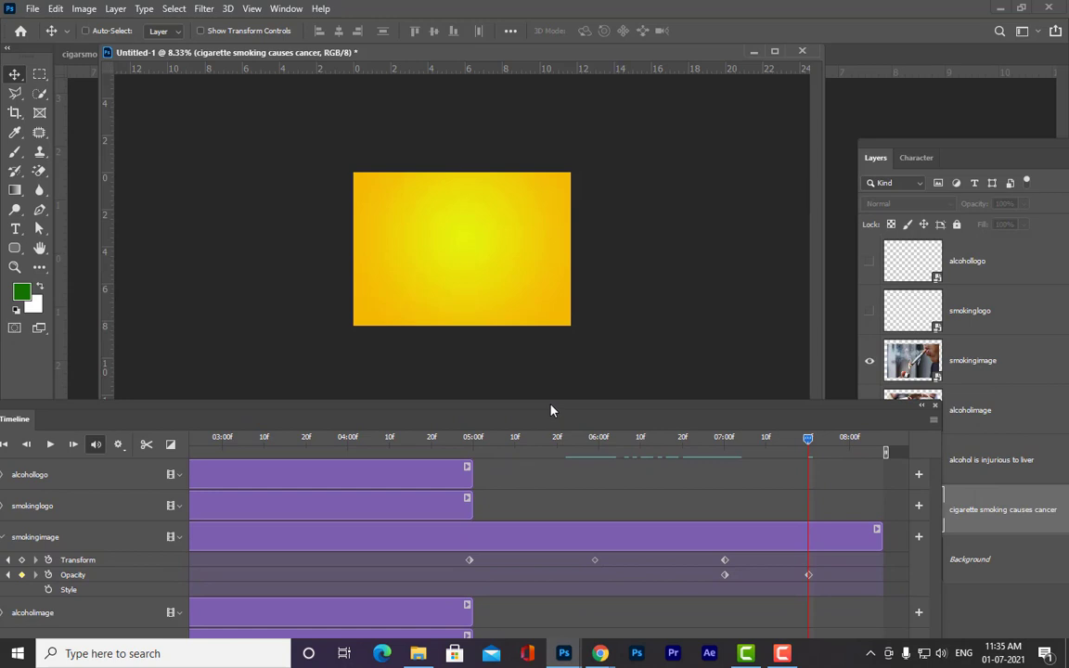
drag(943, 139, 928, 51)
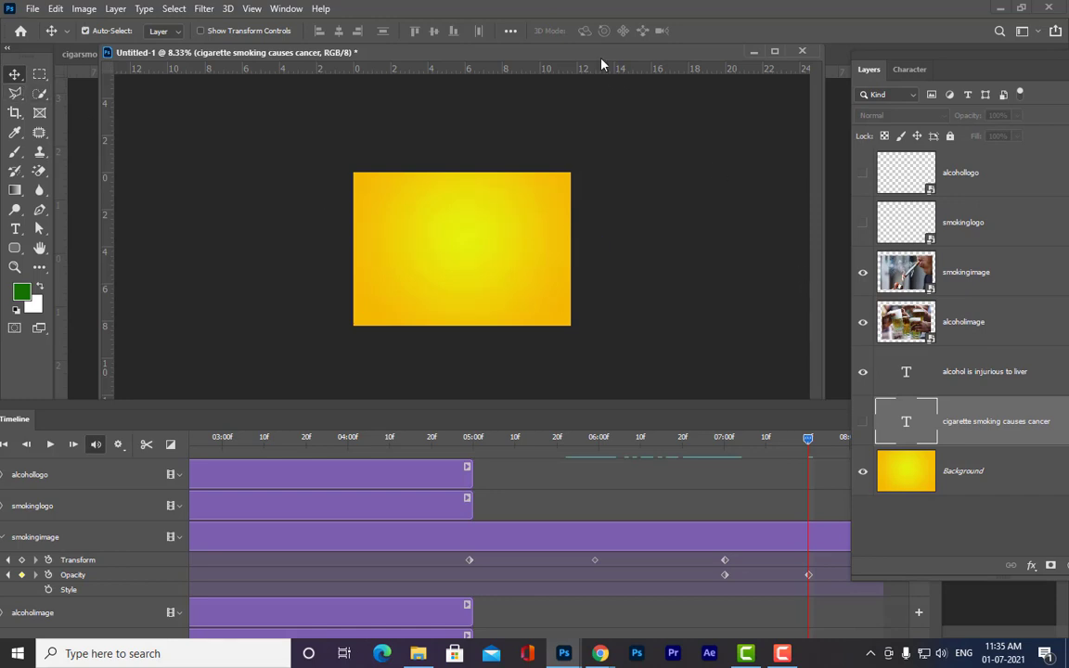
drag(599, 53, 557, 47)
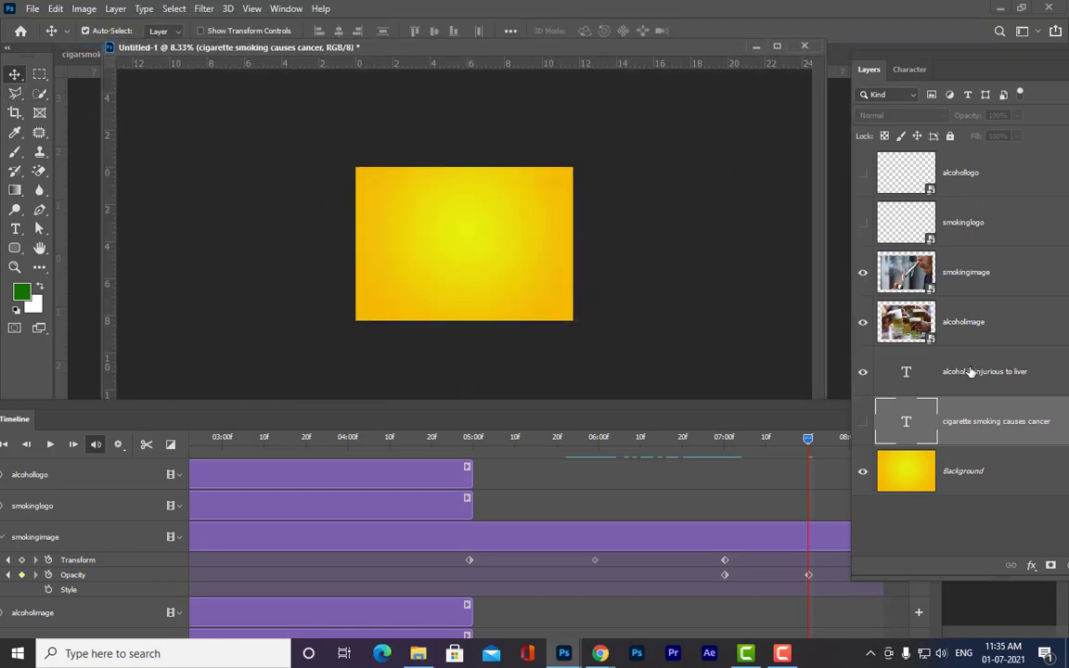
click(865, 422)
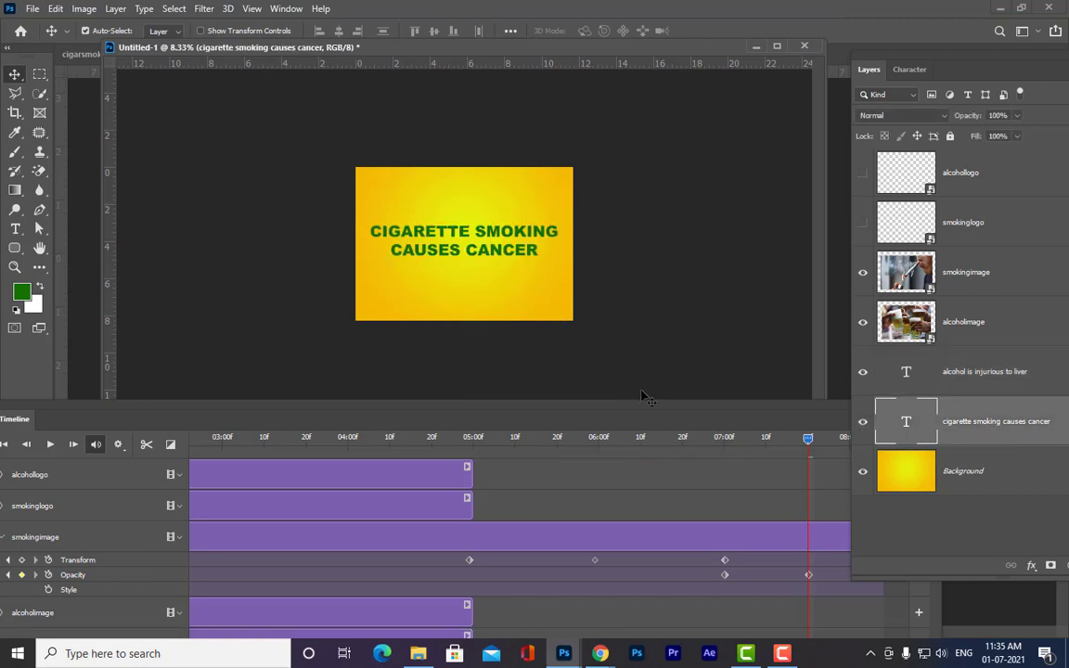
drag(640, 406, 618, 354)
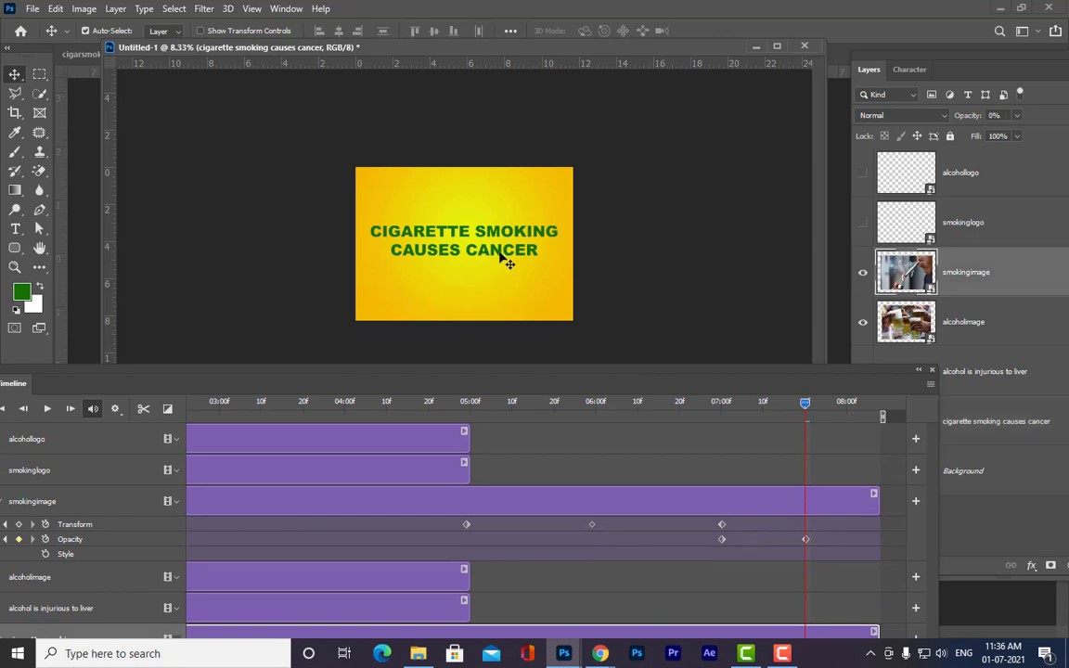
drag(506, 260, 506, 326)
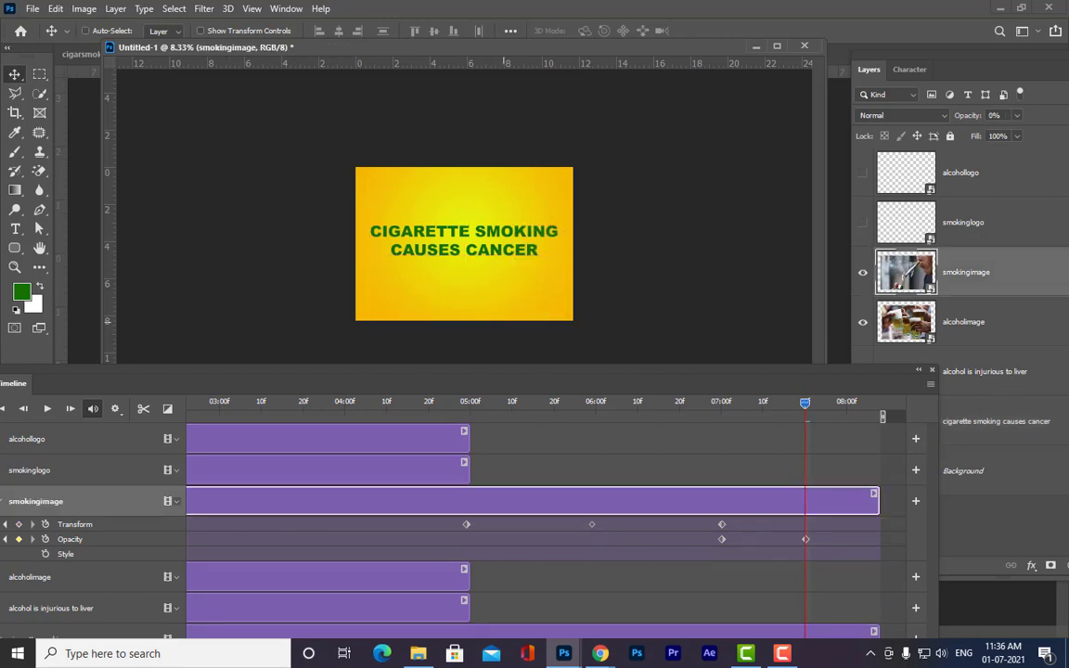
key(ctrl+z)
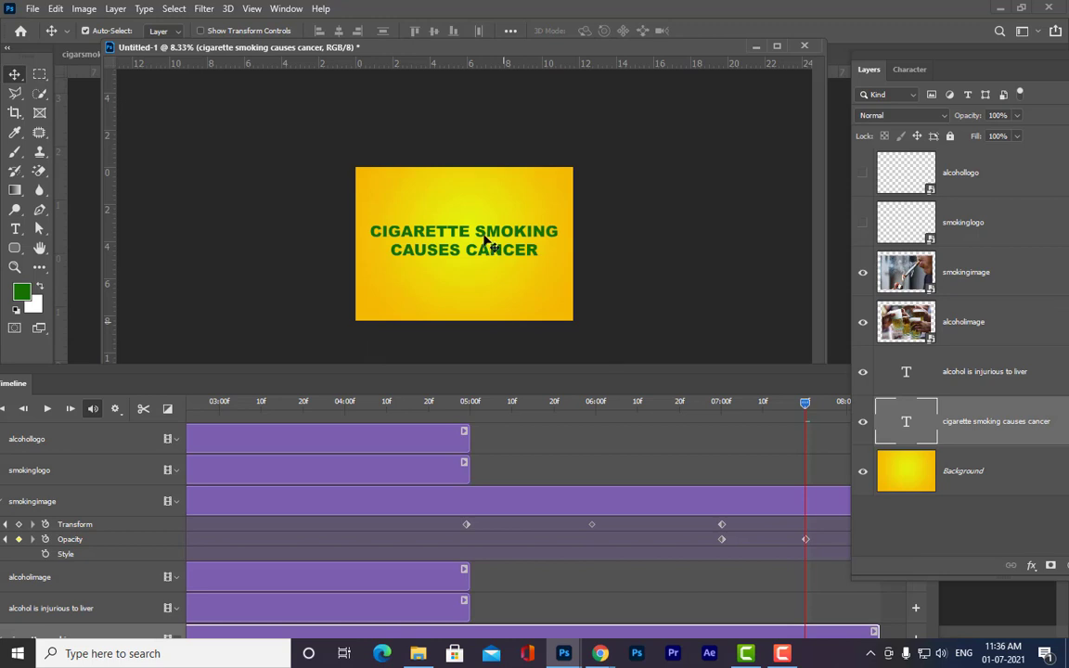
drag(484, 246, 489, 252)
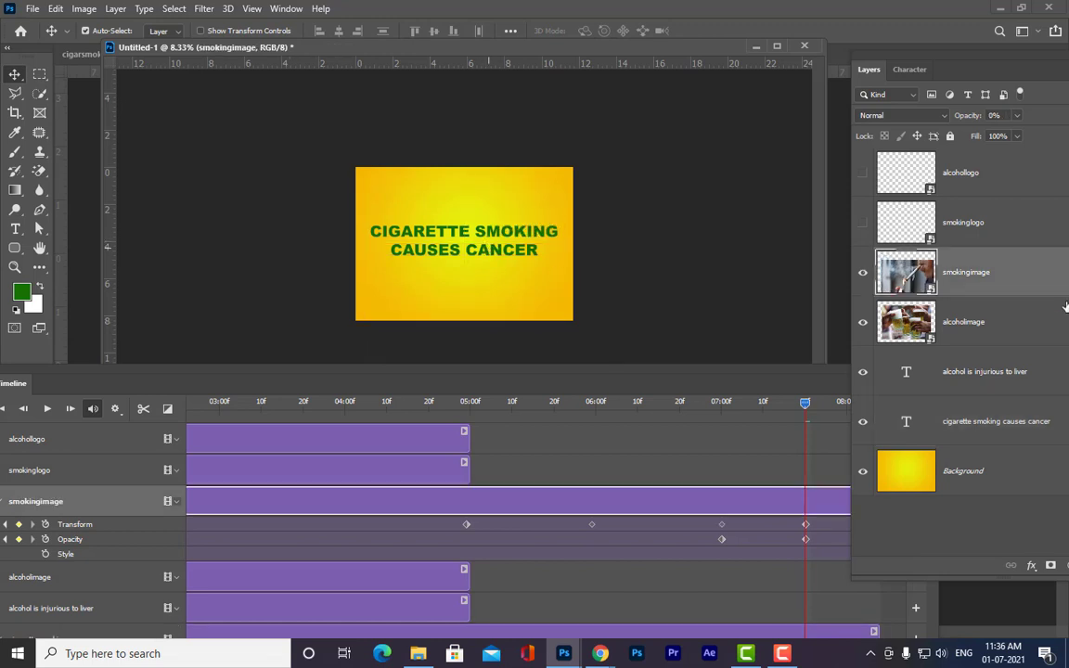
Step: Lock the smokingimage layer's position and move the "cigarette smoking causes cancer" text straight down off the canvas
click(917, 136)
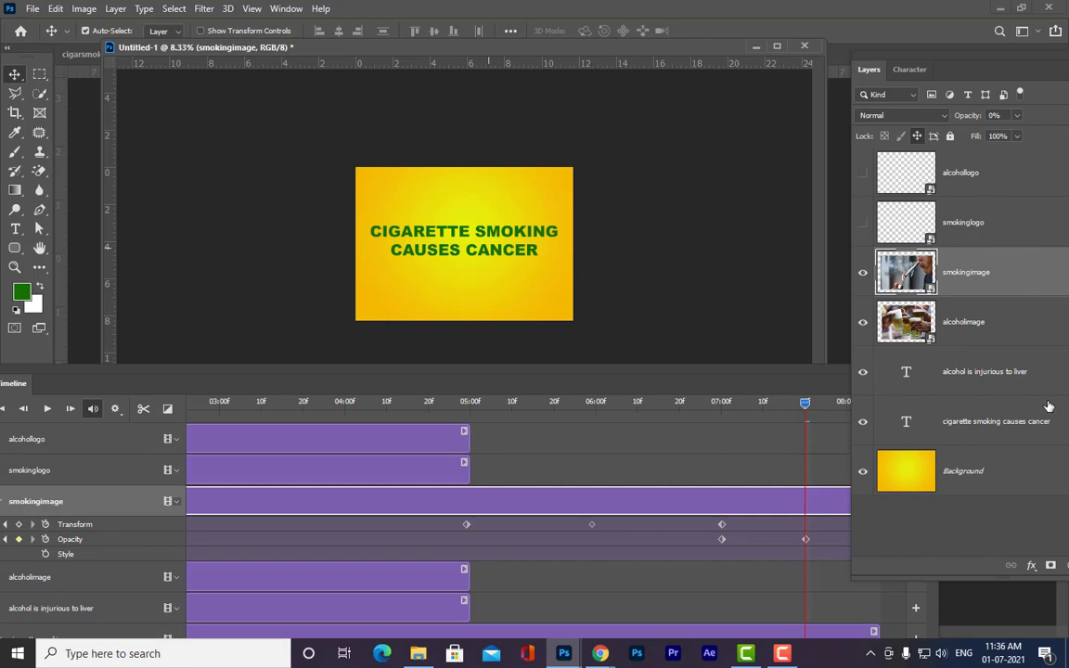
click(943, 420)
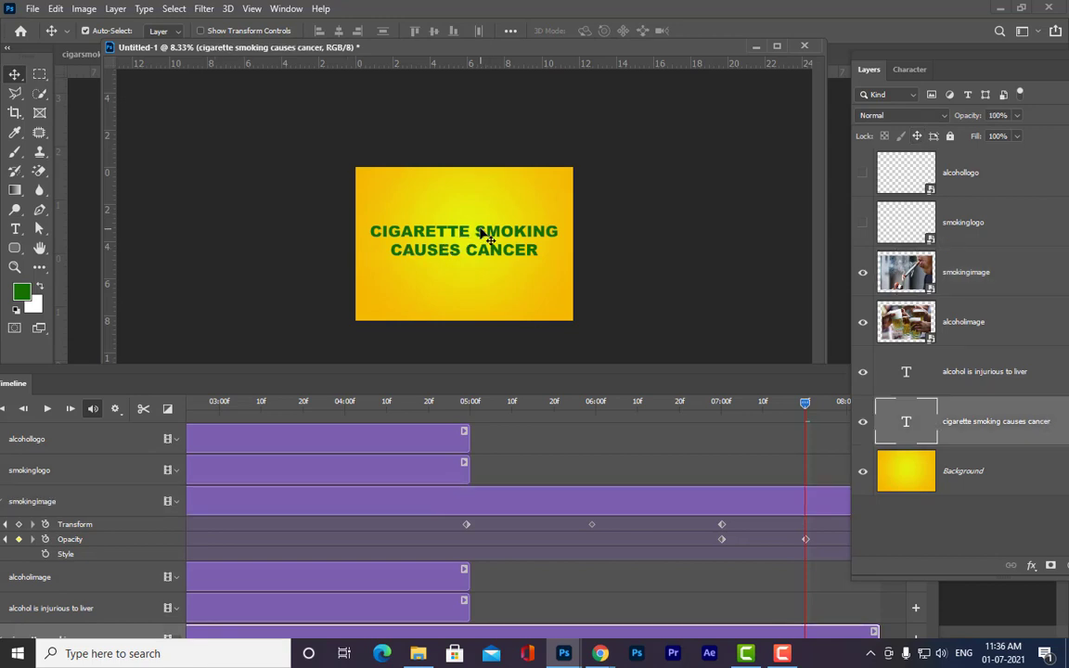
drag(483, 237, 485, 360)
drag(548, 373, 615, 179)
drag(900, 557, 956, 532)
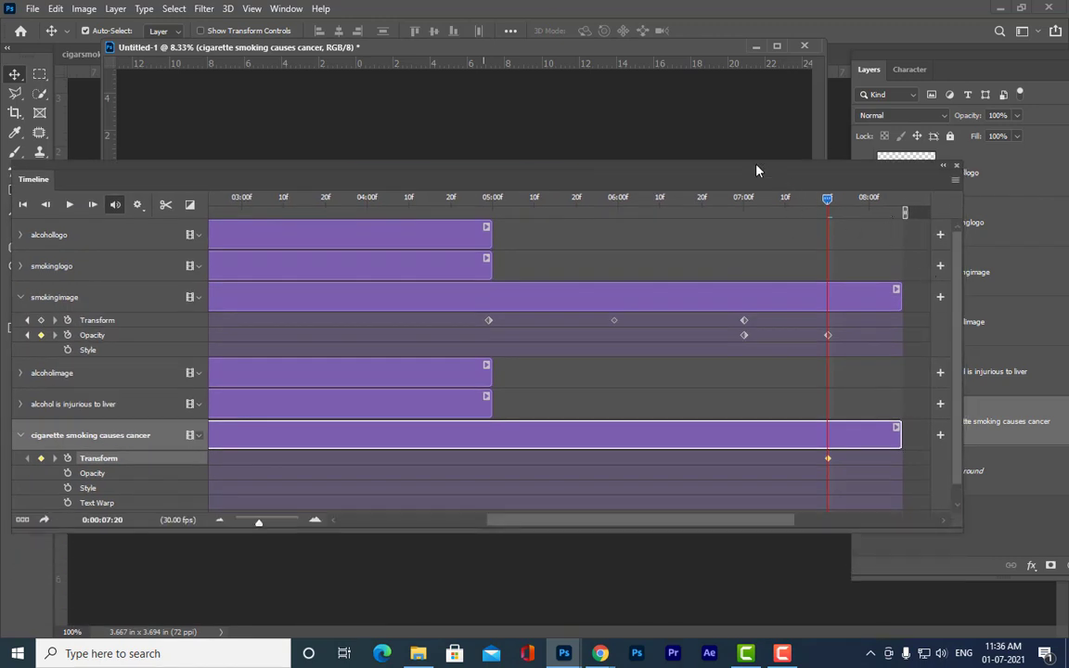
drag(757, 170, 784, 285)
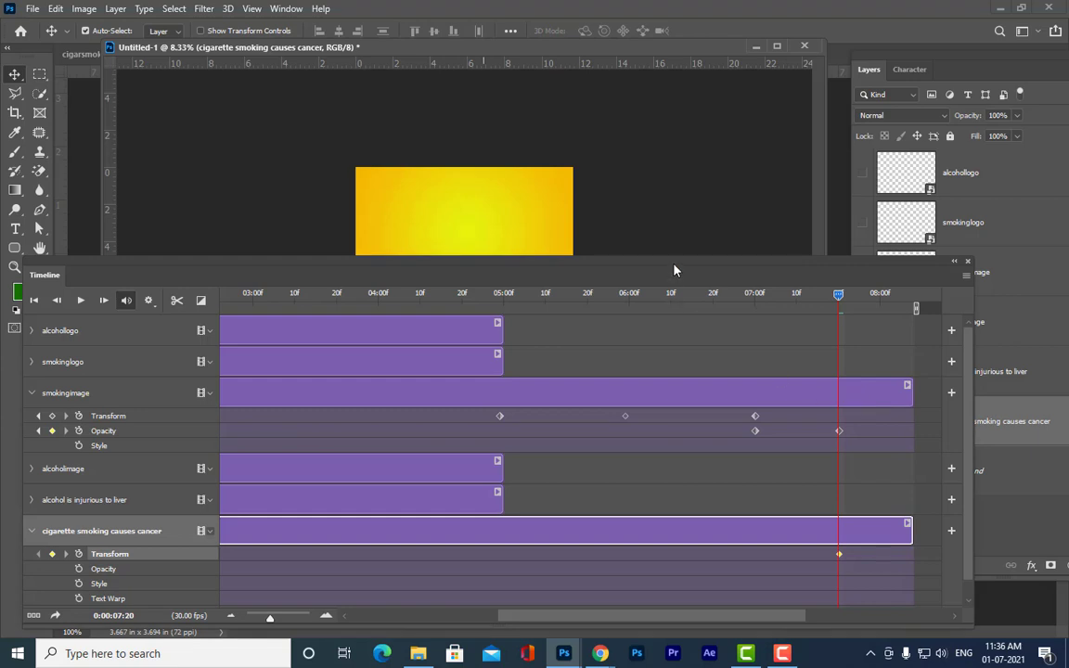
drag(676, 269, 676, 312)
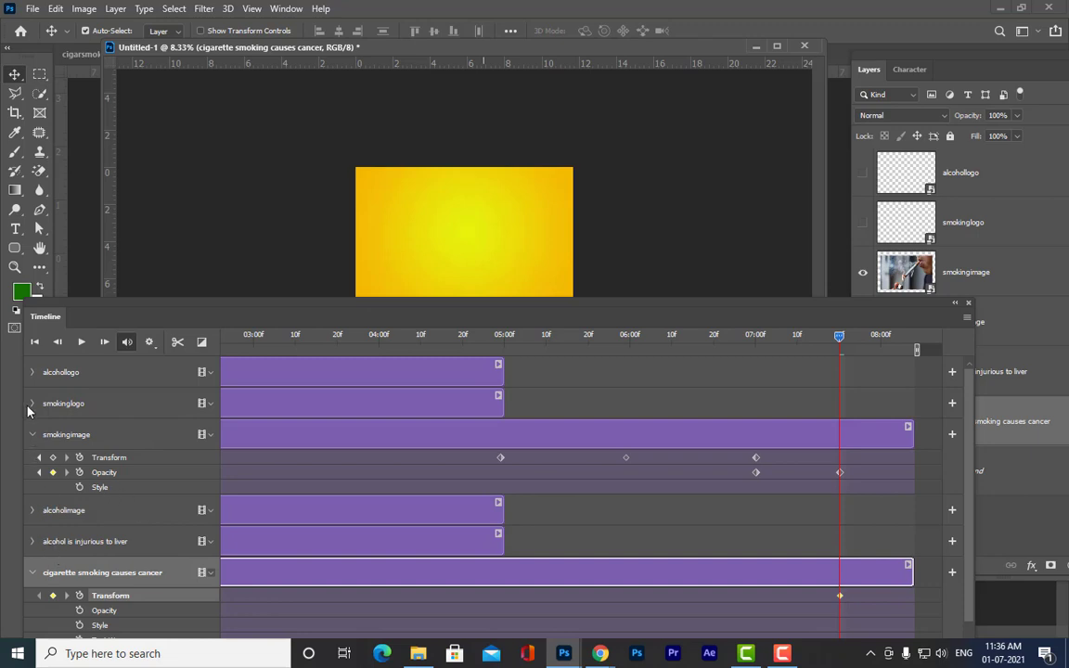
Step: Extend the end of the "cigarette smoking causes cancer" clip to just past 09:00f
drag(659, 308, 642, 337)
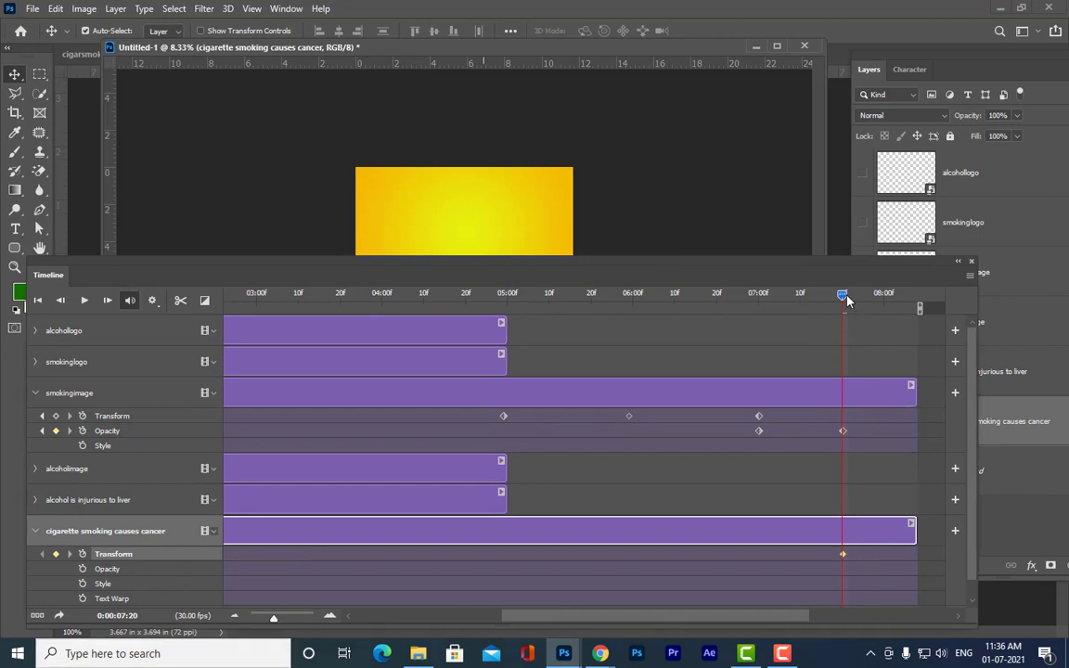
drag(845, 296, 823, 309)
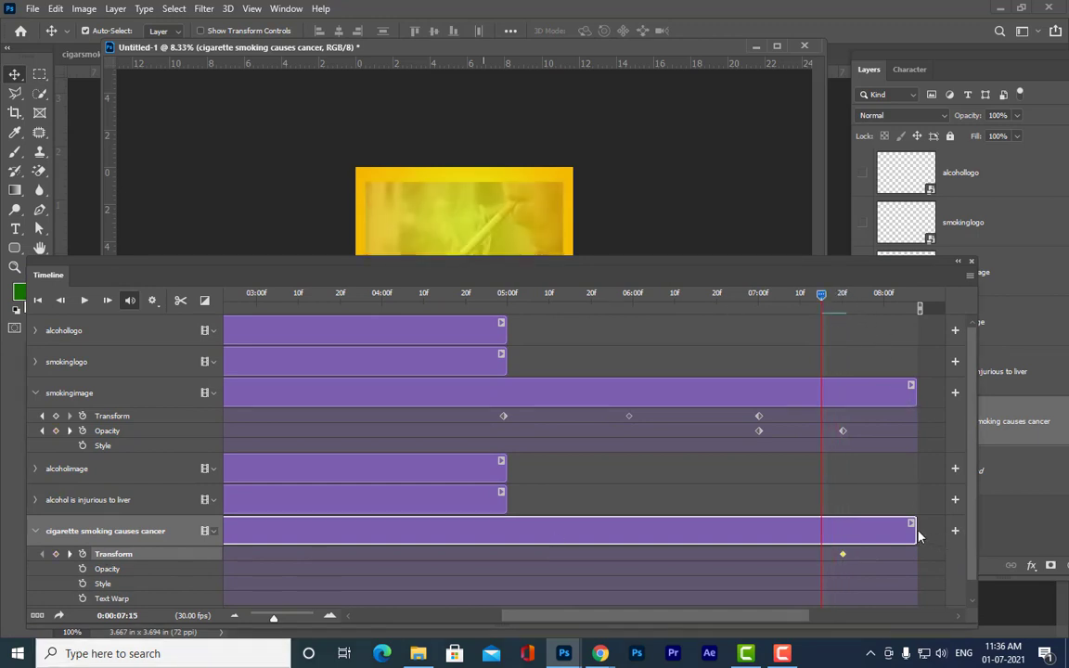
mouse_move(917, 536)
mouse_down()
mouse_move(840, 522)
mouse_move(920, 531)
mouse_up()
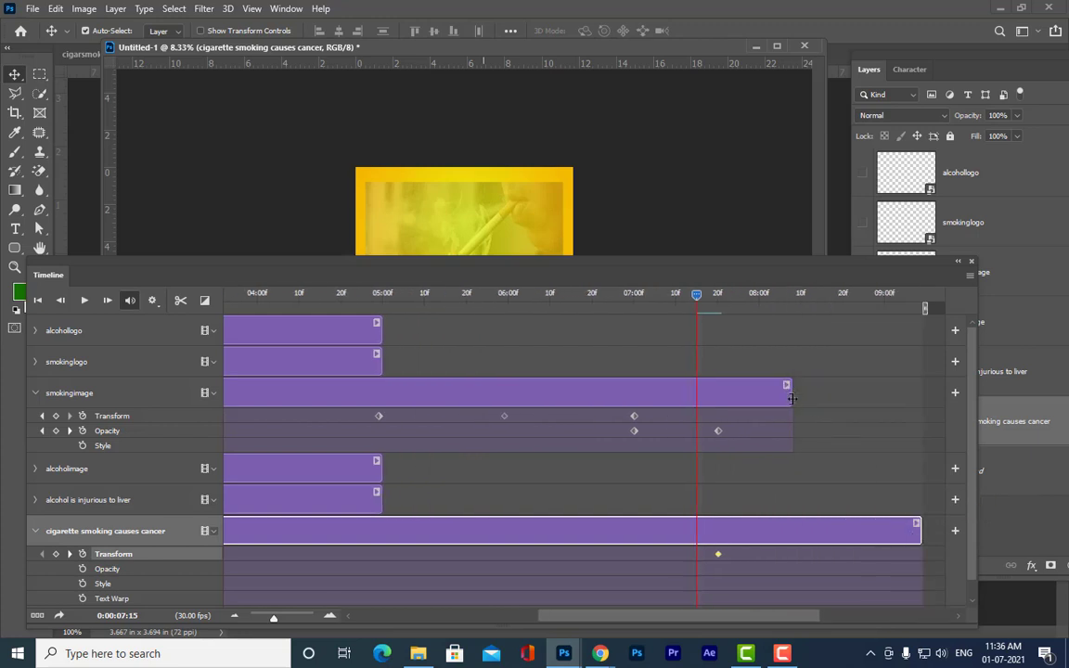
Step: At 0:00:08:20, move the "cigarette smoking causes cancer" text up to the canvas centre, at X 1754 px, Y 1240 px
drag(699, 295, 888, 319)
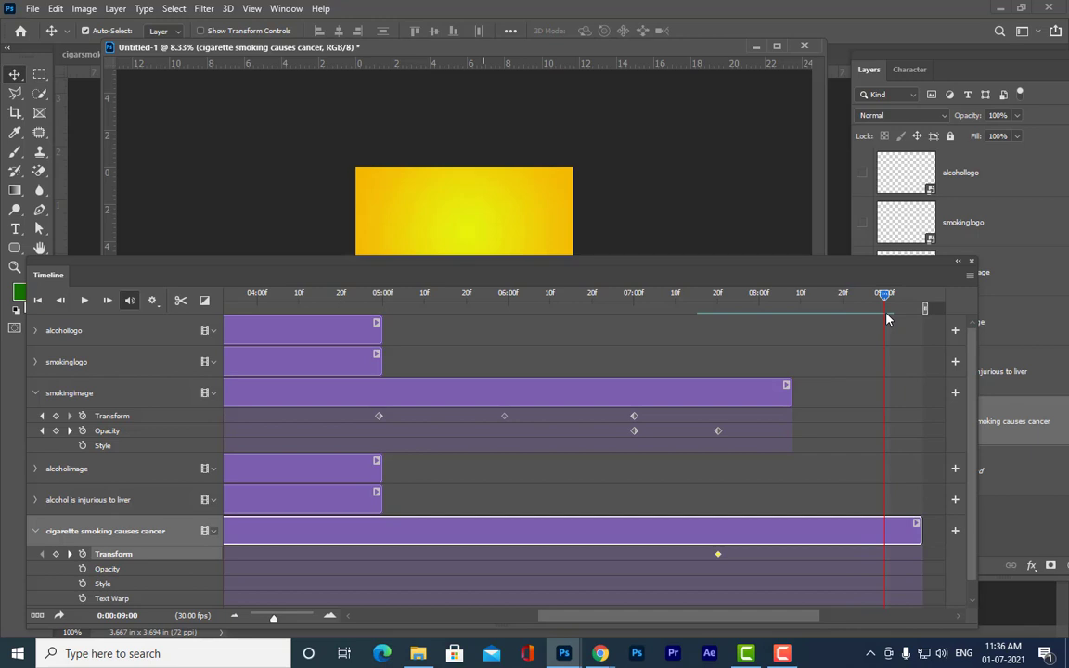
drag(887, 320, 871, 319)
drag(730, 266, 793, 404)
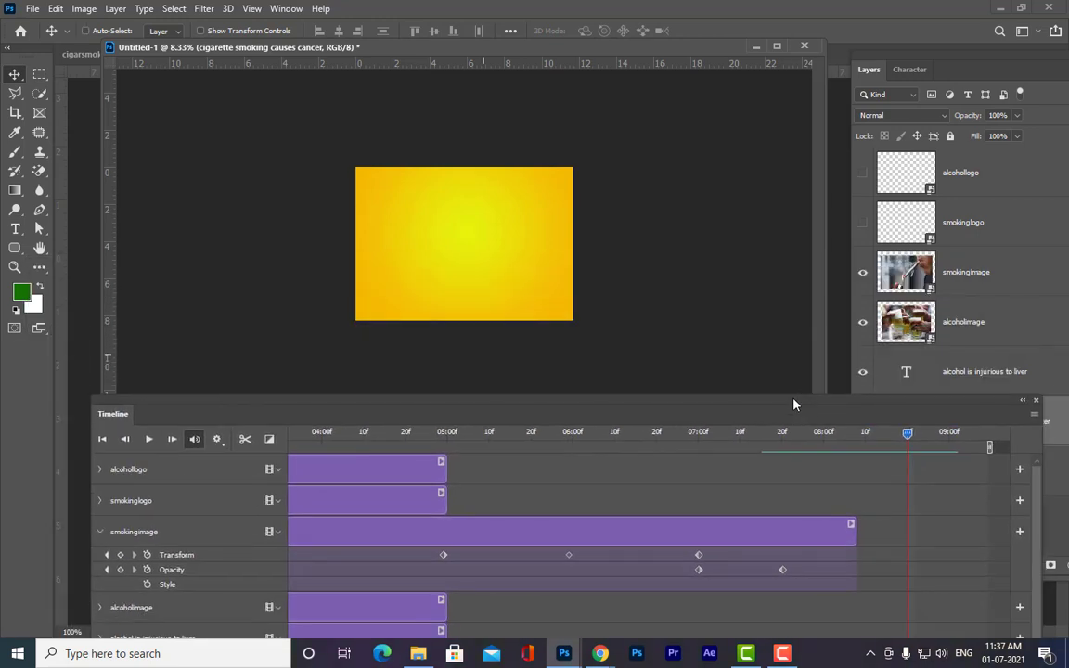
key(ctrl+t)
drag(518, 382, 518, 256)
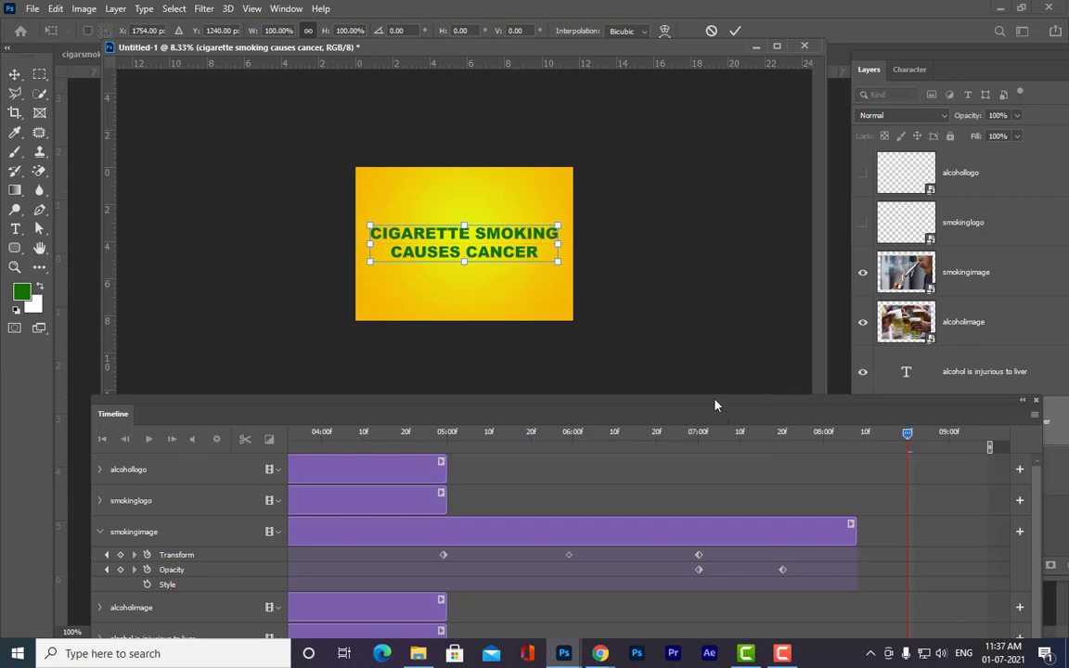
key(Return)
drag(715, 404, 645, 205)
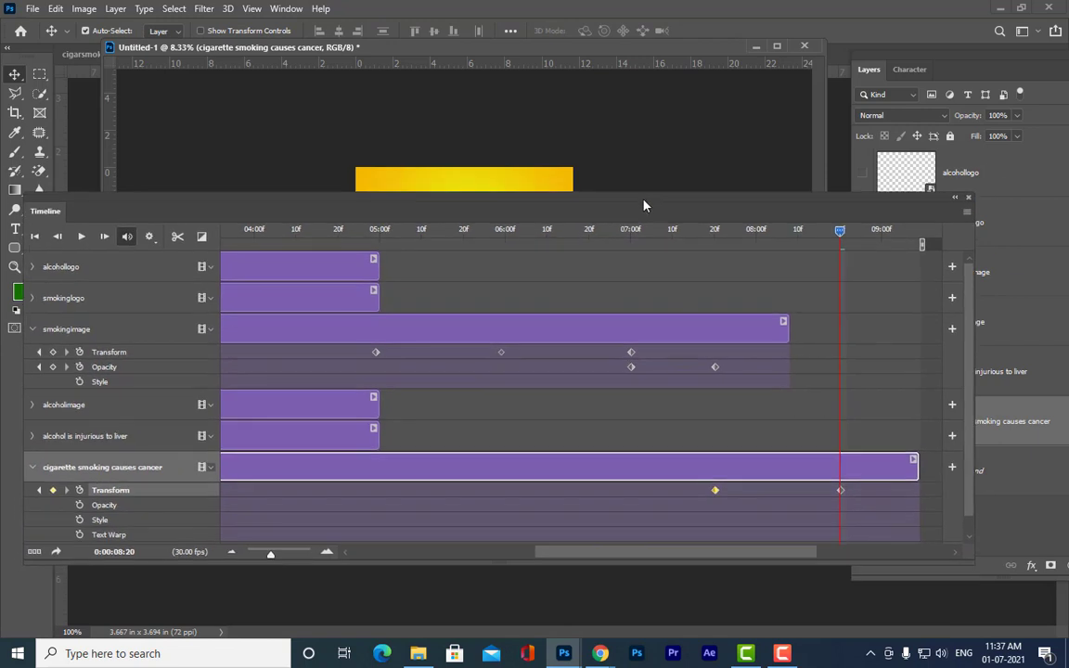
drag(588, 176, 574, 251)
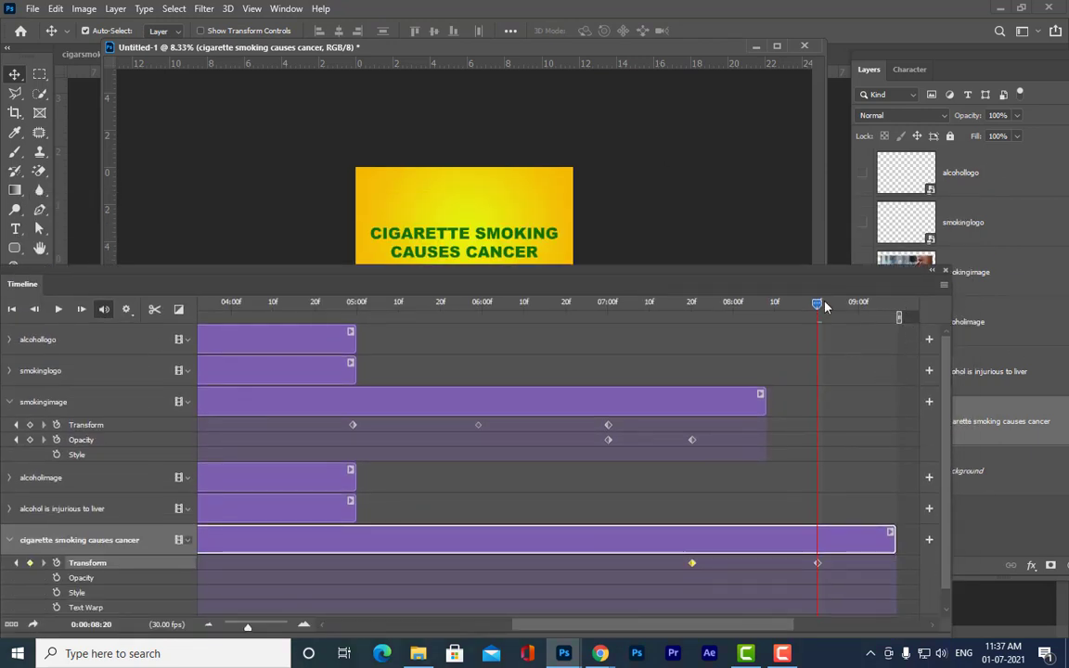
Step: Extend the "cigarette smoking causes cancer" clip to just past 10:10f and add an Opacity keyframe to it at 0:00:08:20
drag(781, 626, 836, 625)
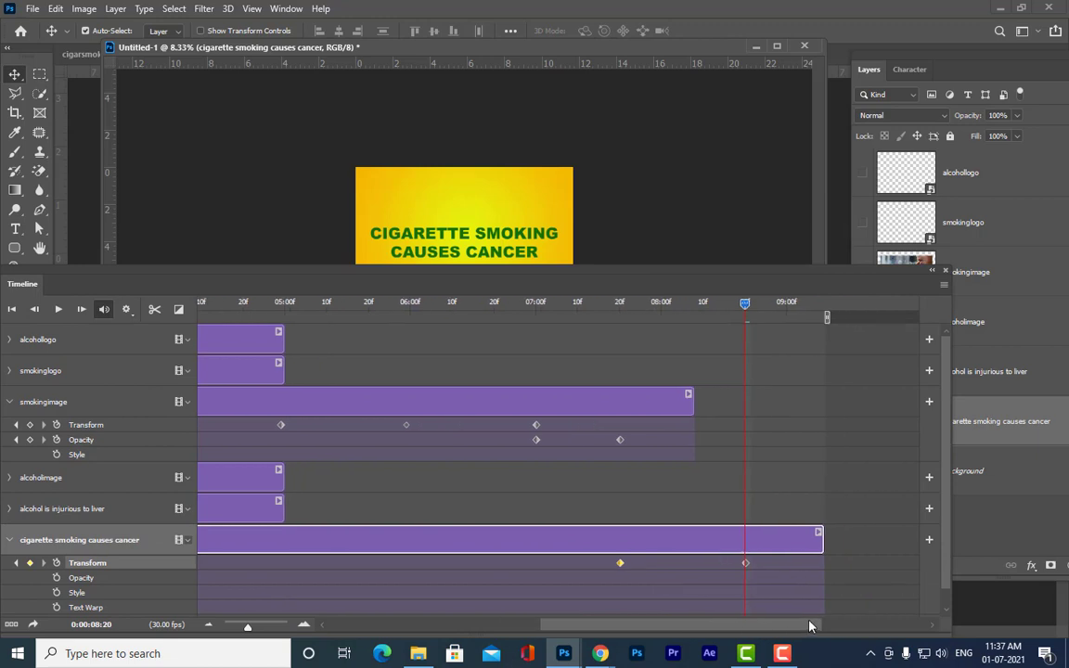
drag(743, 543, 885, 543)
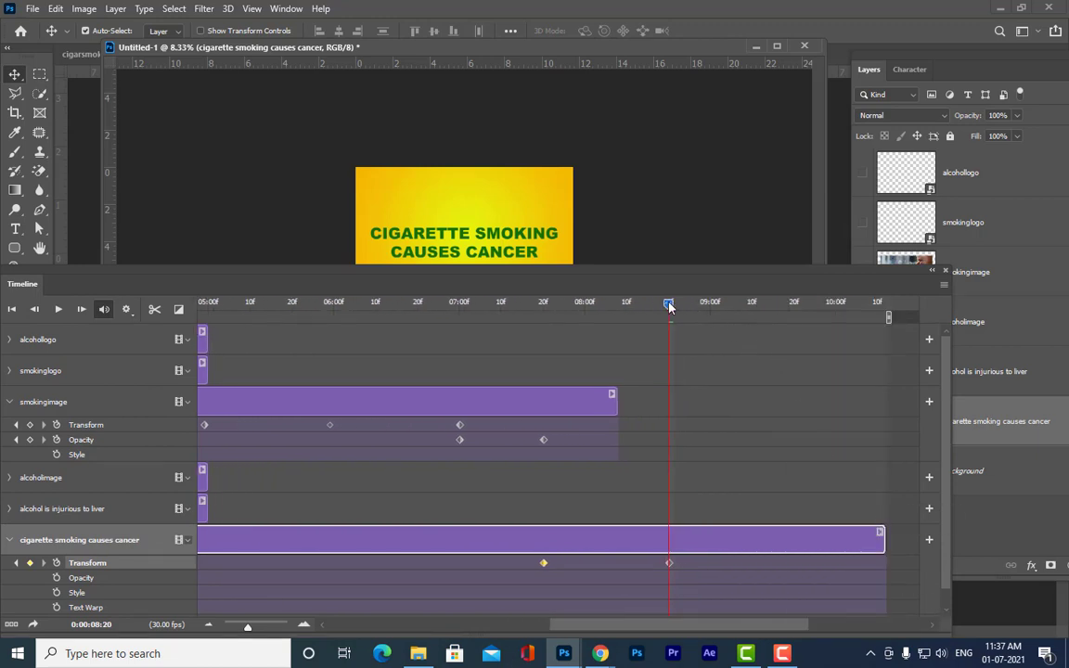
drag(670, 307, 753, 305)
drag(753, 308, 830, 260)
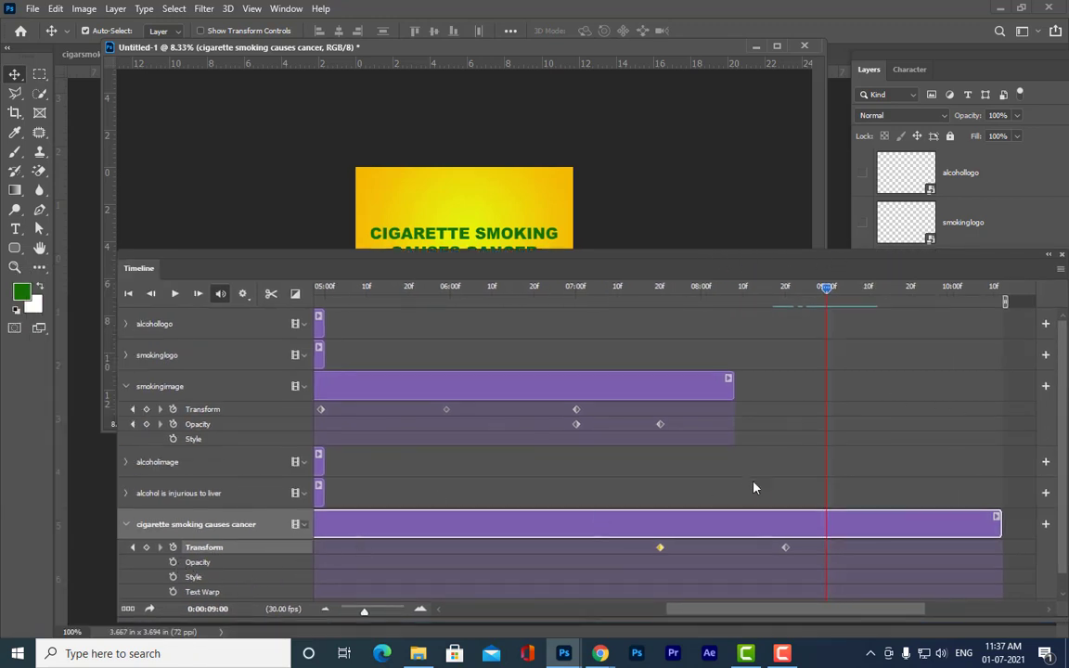
drag(828, 291, 787, 294)
click(172, 563)
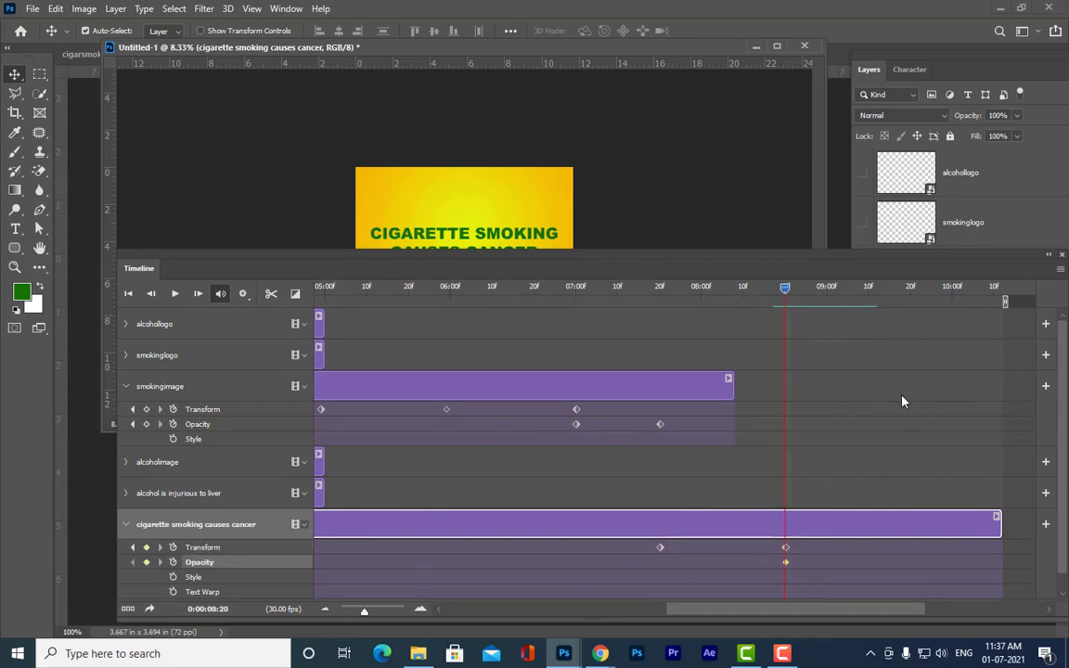
Step: At 0:00:09:00, set the "cigarette smoking causes cancer" text layer's opacity to 0%
drag(808, 269, 728, 279)
click(748, 311)
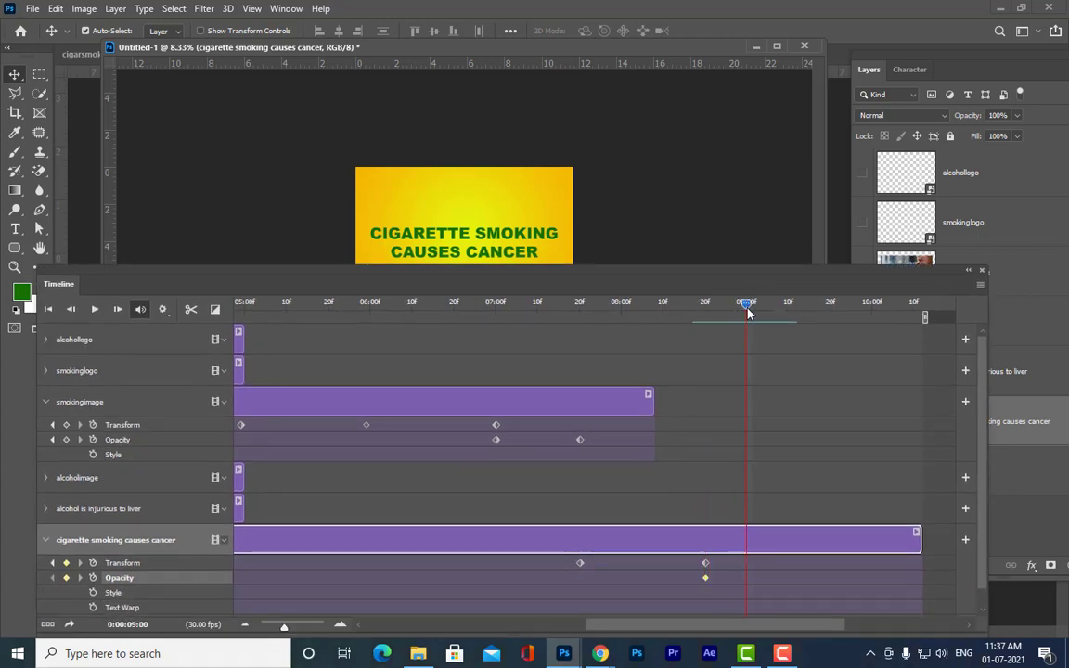
click(939, 57)
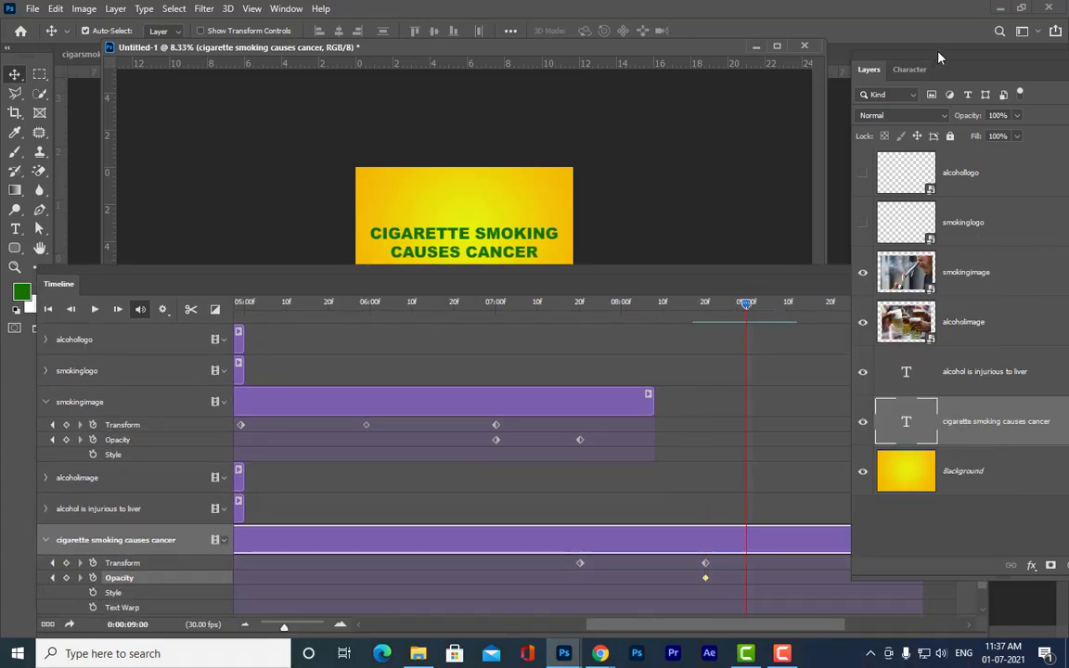
click(1017, 116)
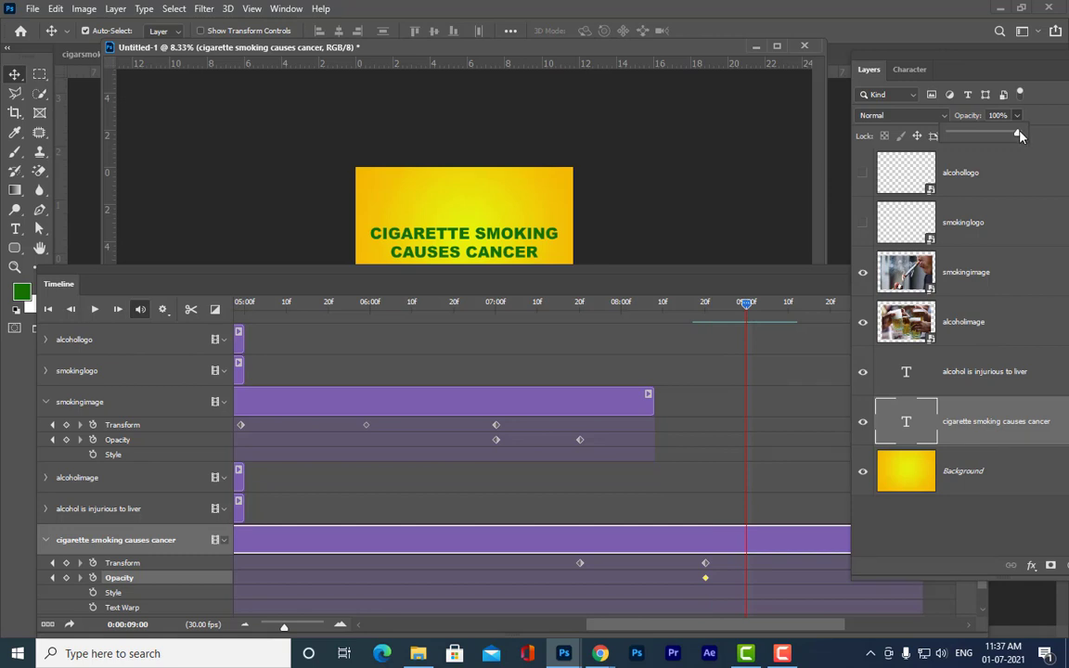
drag(1020, 136, 926, 141)
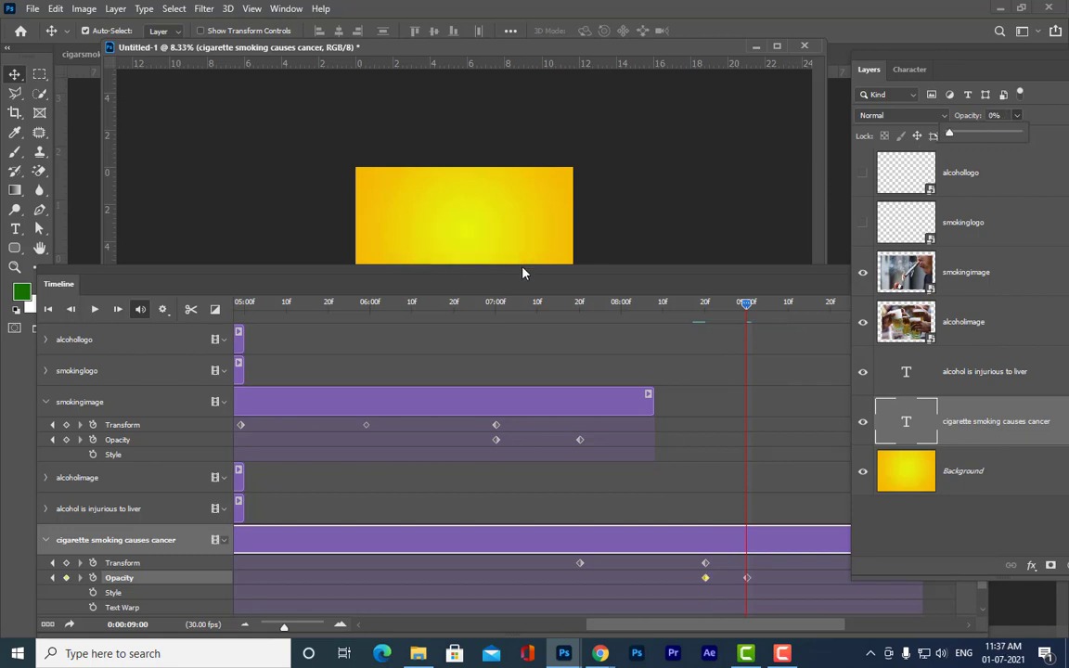
Step: Uncover the whole canvas and play back the timeline to preview the animation so far
drag(522, 268, 537, 316)
drag(761, 350, 203, 353)
alt+scroll(344, 350, up, 4)
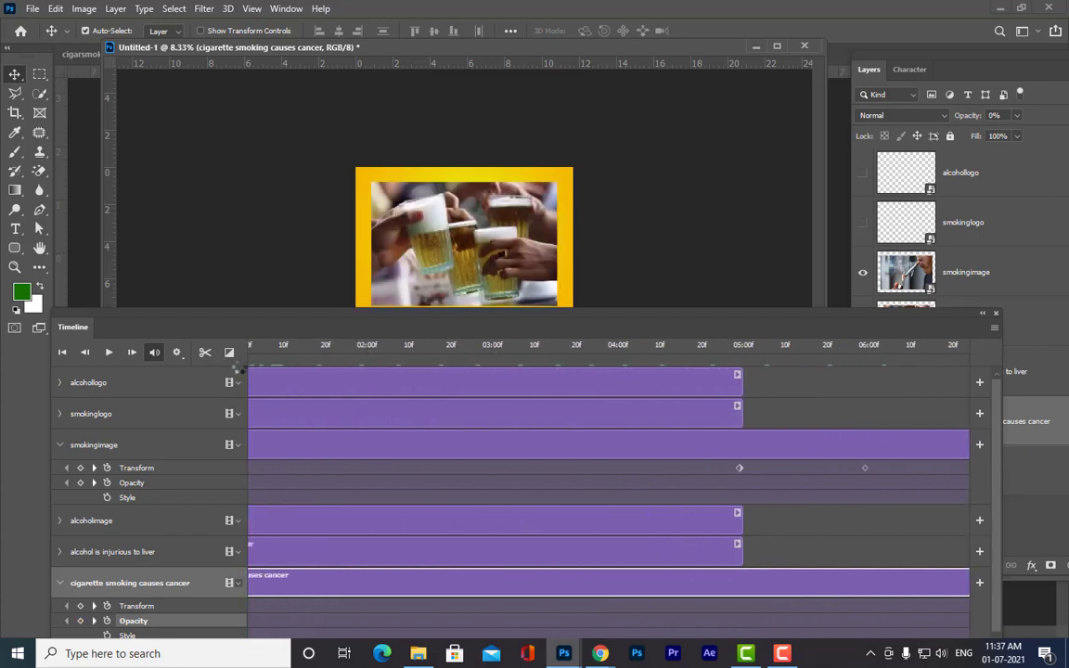
drag(411, 316, 565, 432)
click(292, 453)
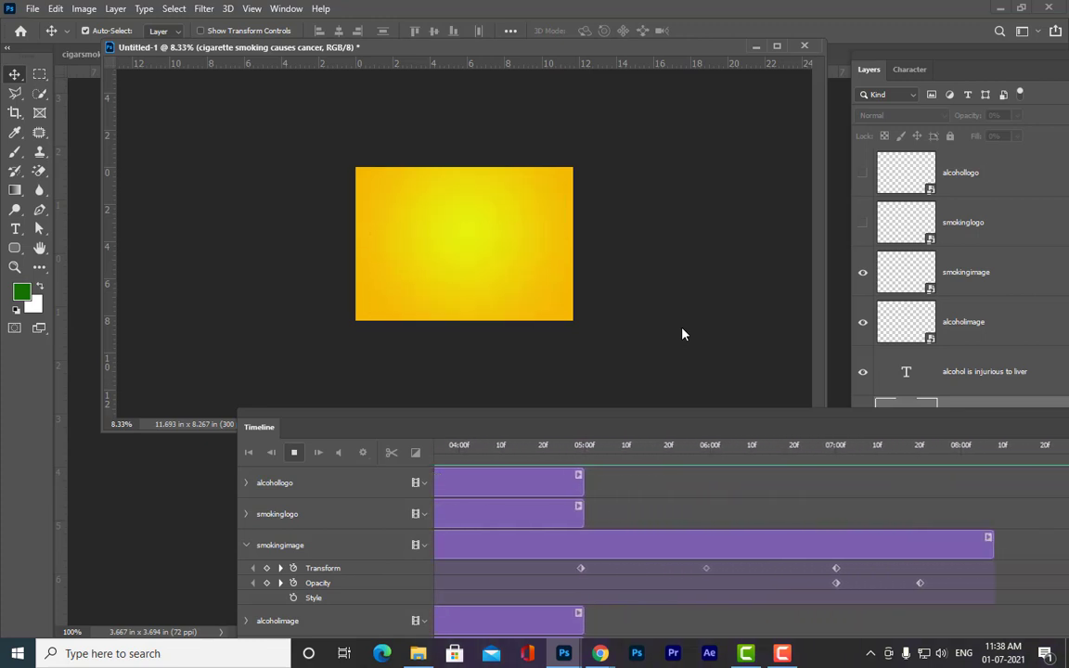
key(space)
Step: Move the cigarette warning text's last Opacity keyframe to 0:00:09:10 and put the playhead there
drag(645, 417, 722, 323)
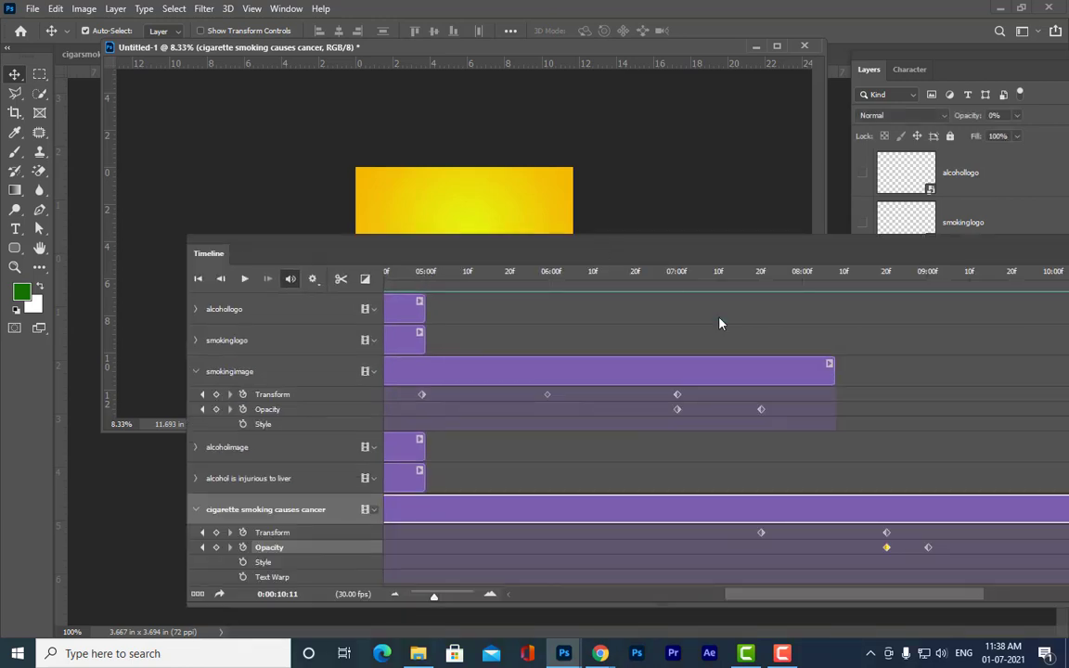
drag(732, 253, 603, 230)
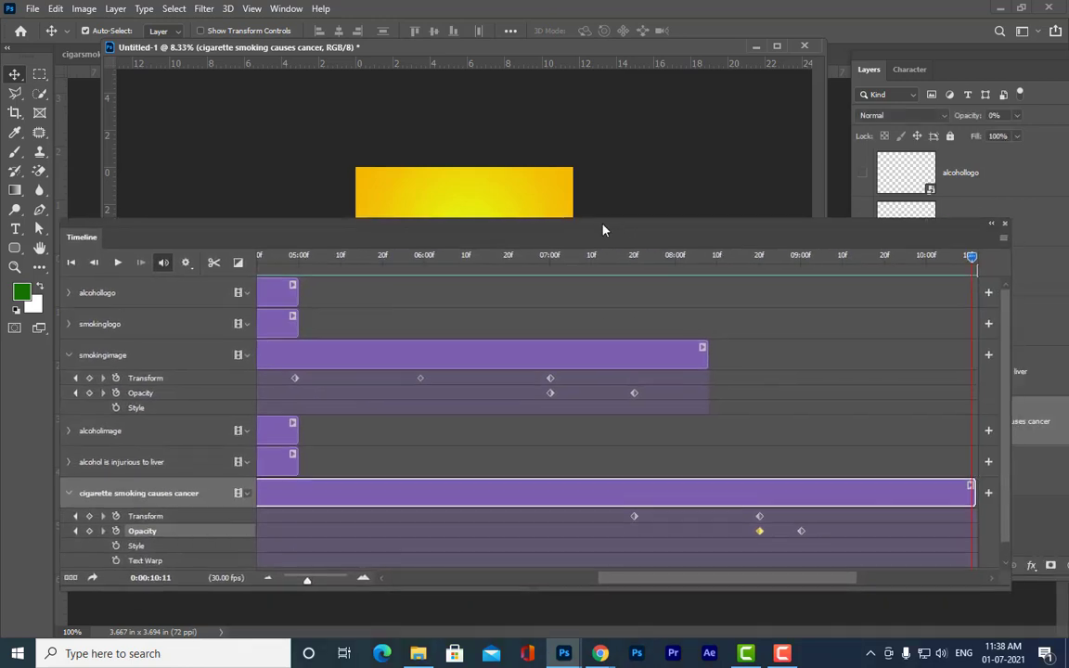
click(759, 260)
drag(685, 231, 652, 277)
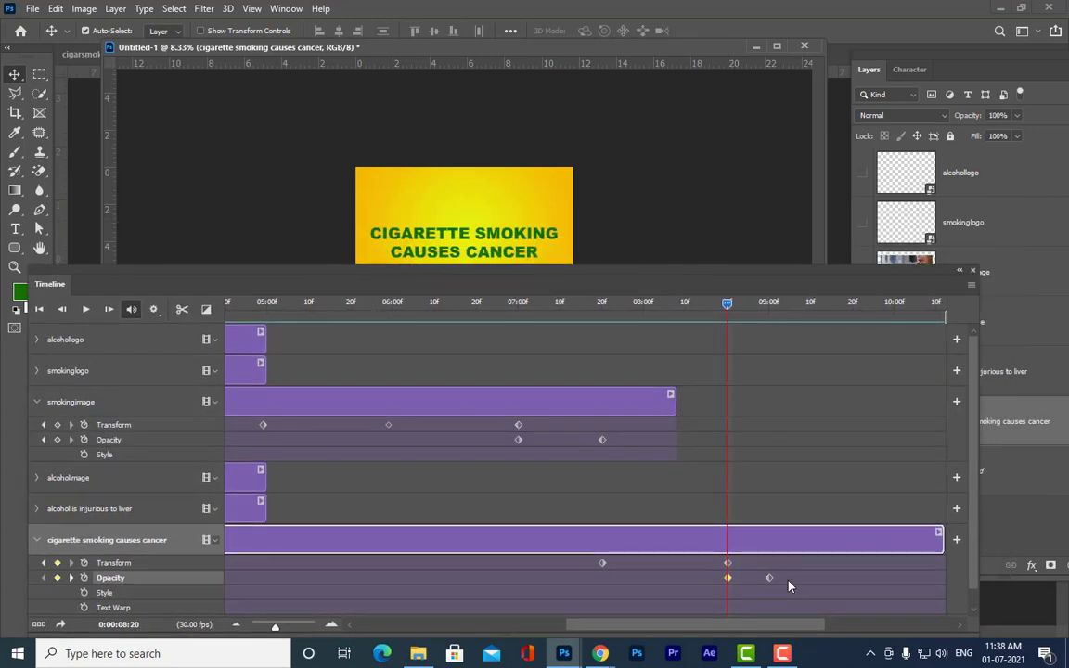
drag(727, 308, 728, 370)
drag(733, 309, 811, 578)
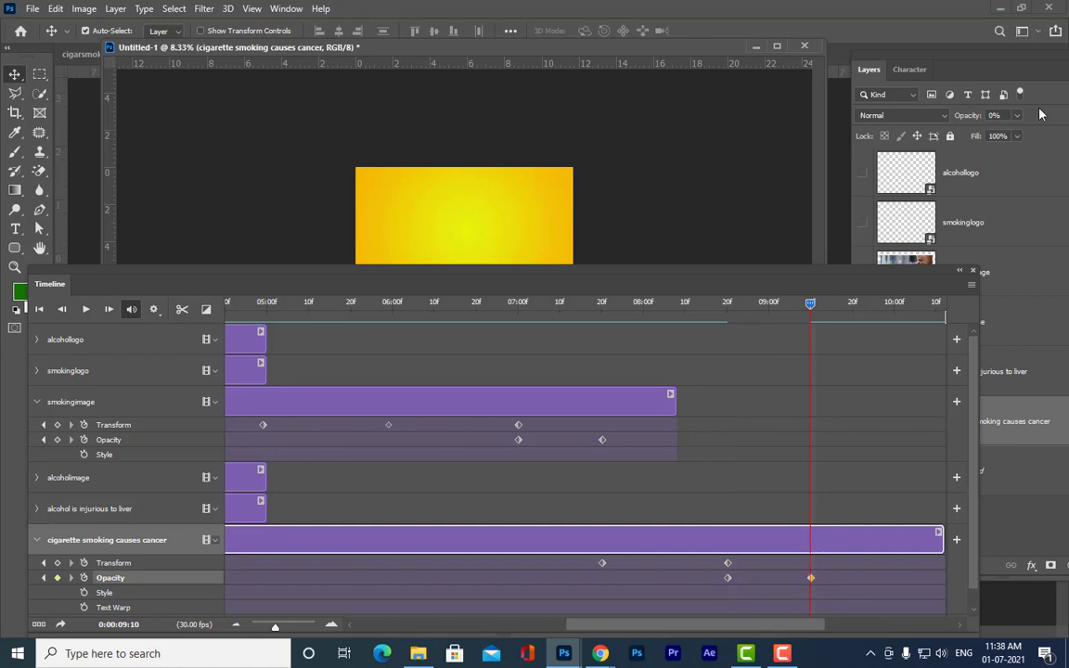
Step: Set the cigarette warning text's opacity to 100% at the 0:00:09:10 keyframe
click(1019, 117)
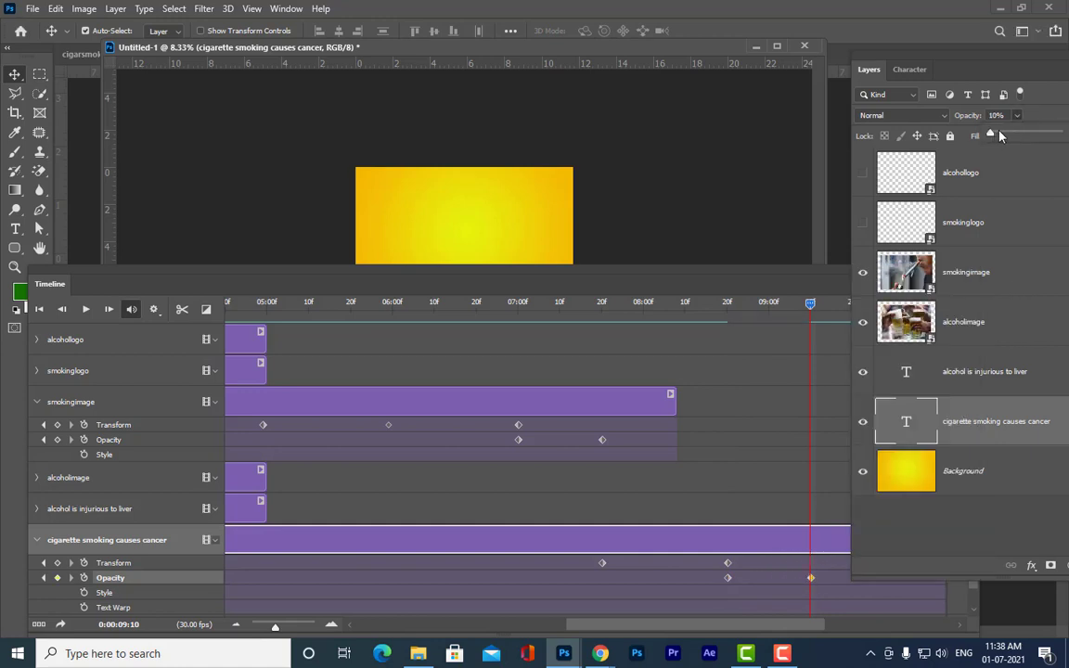
drag(1001, 135, 1060, 135)
click(729, 276)
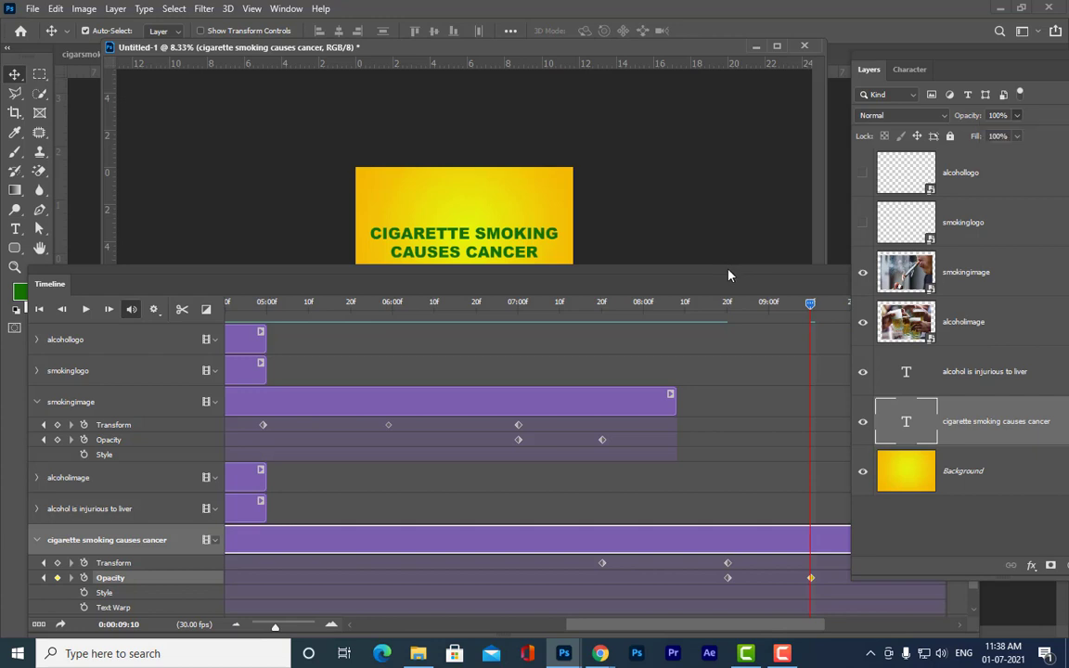
Step: At 0:00:09:21, set the cigarette warning text's opacity to 0% so it fades out
drag(729, 275, 685, 277)
drag(764, 306, 813, 325)
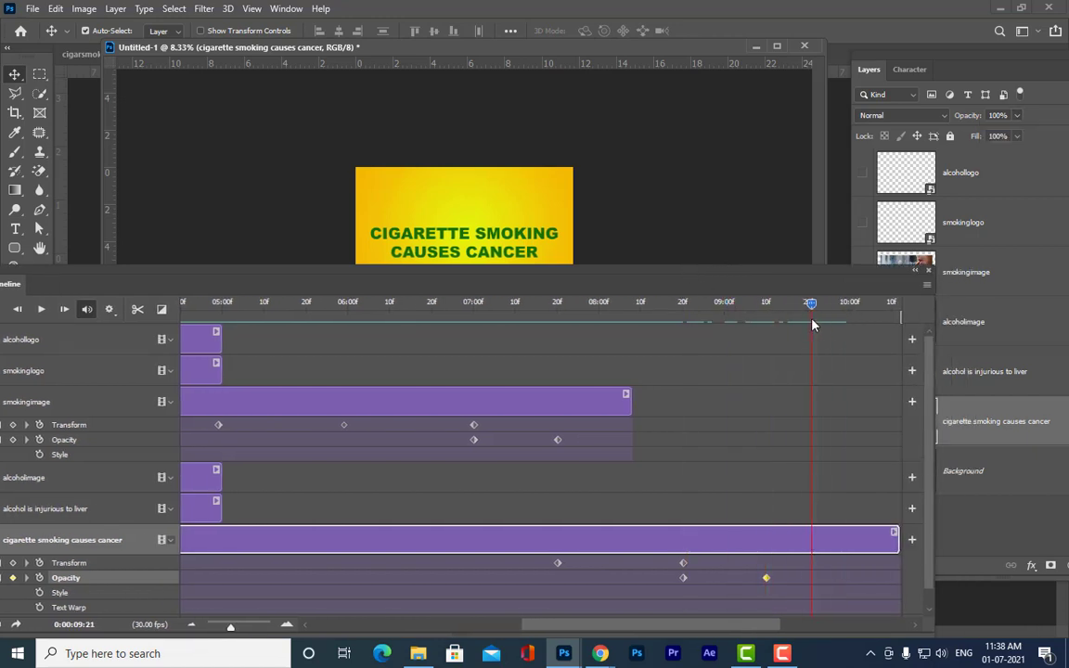
click(1018, 115)
drag(1021, 131, 947, 137)
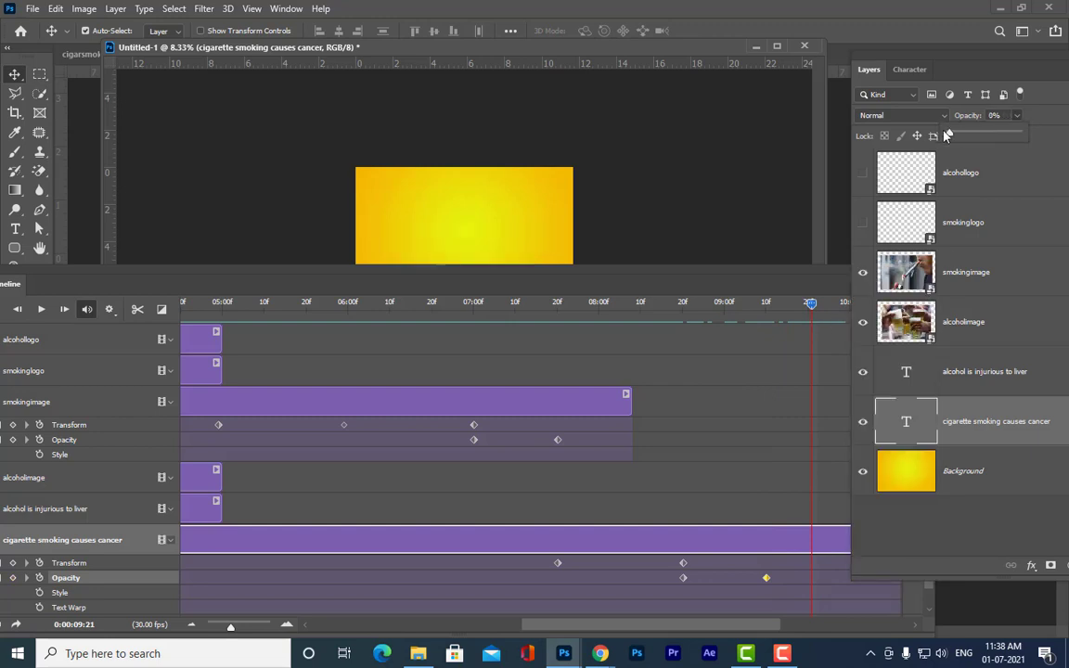
drag(767, 280, 856, 263)
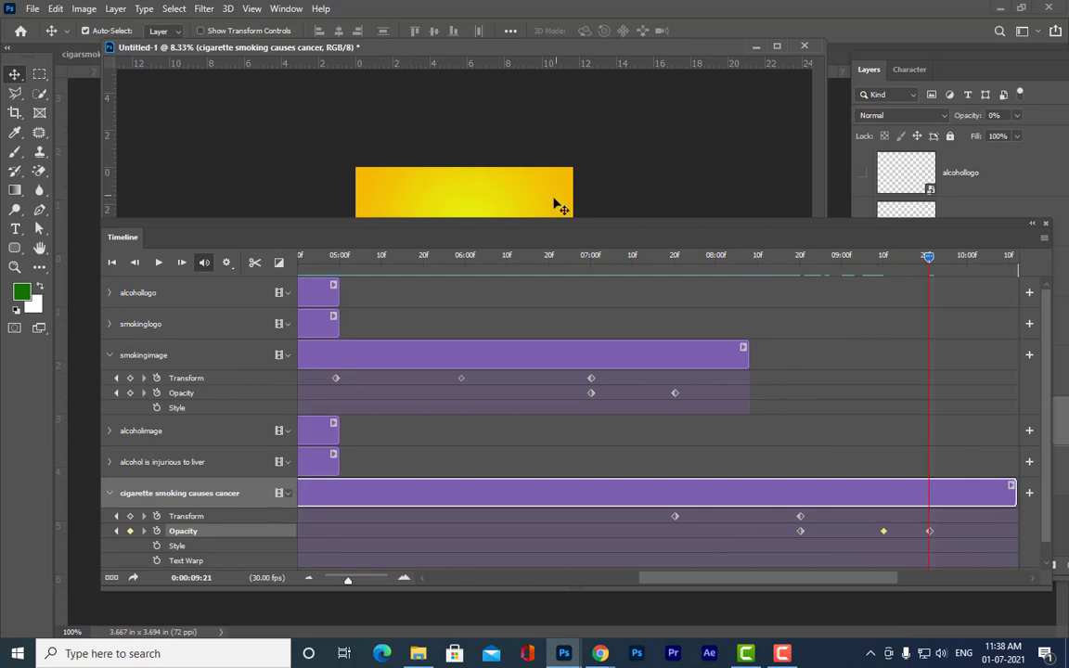
Step: Expand the keyframe properties of the alcohollogo and smokinglogo tracks and collapse those of the "cigarette smoking causes cancer" track
drag(551, 227, 503, 300)
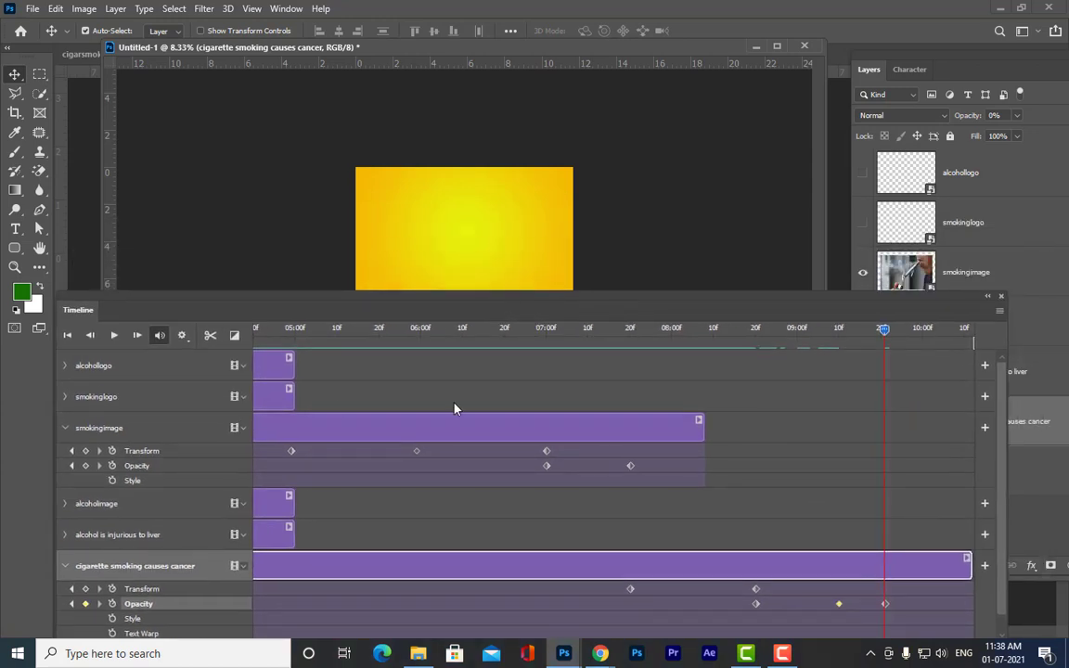
click(66, 366)
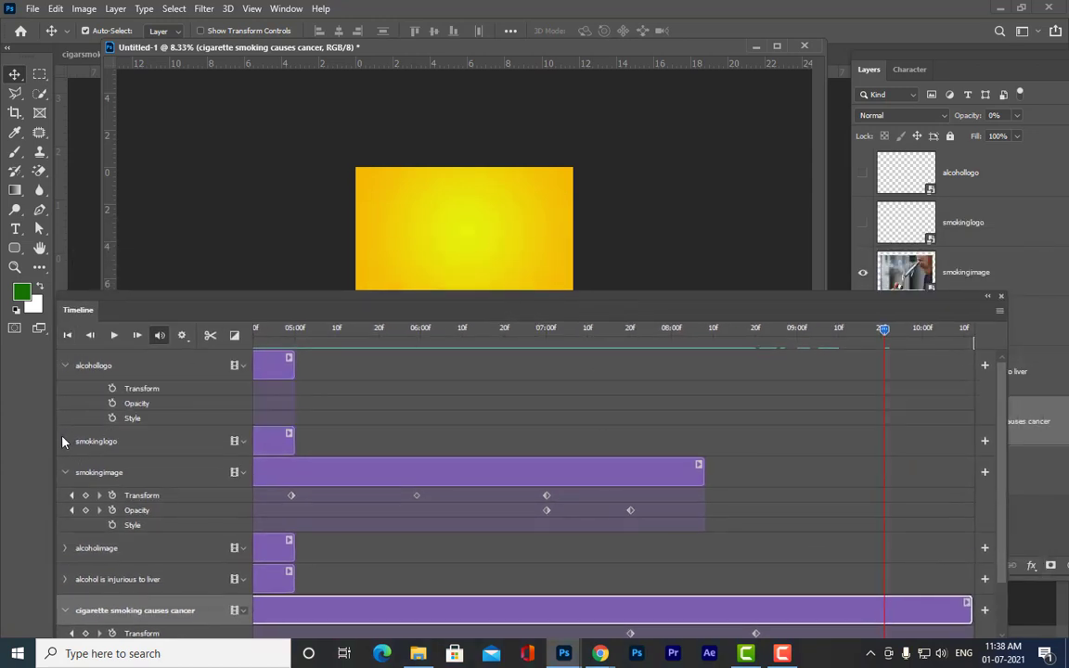
scroll(256, 526, down, 1)
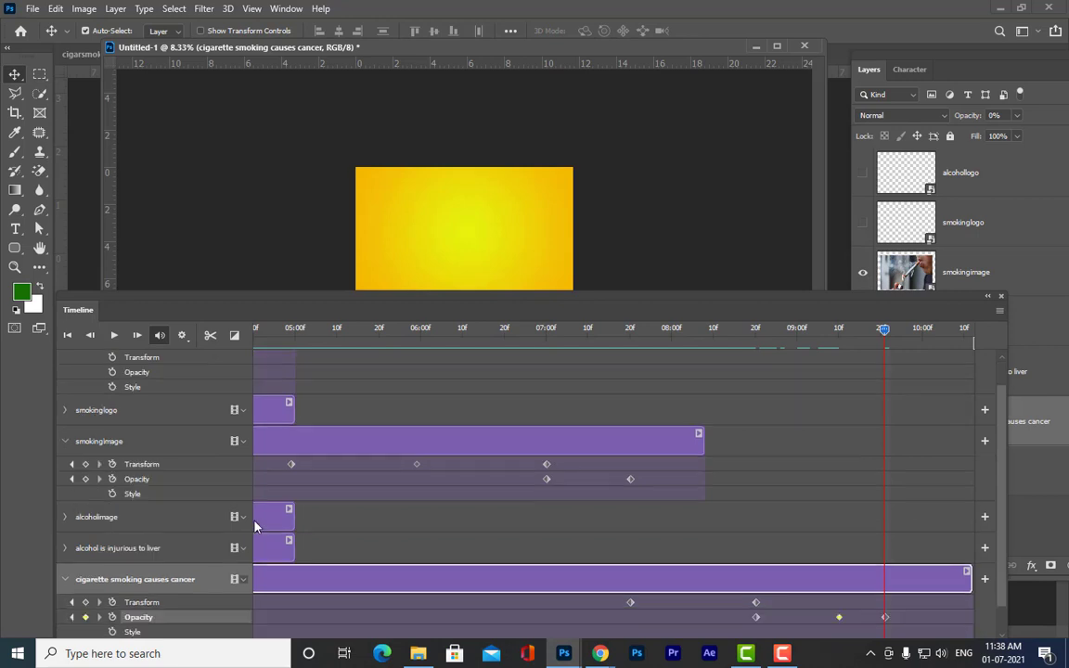
click(65, 580)
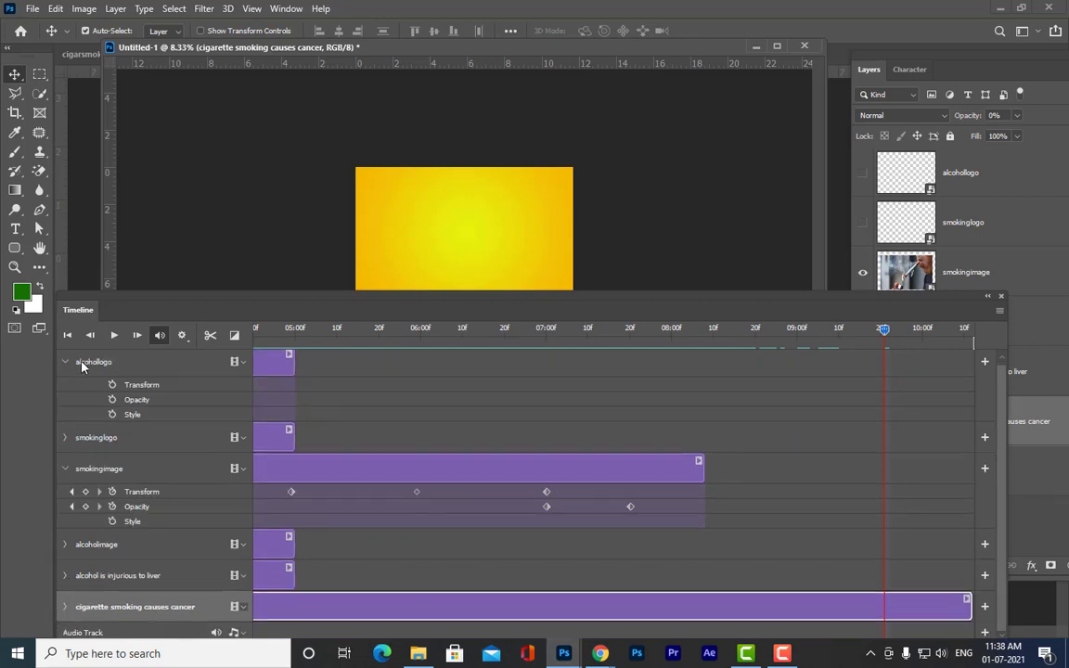
click(66, 439)
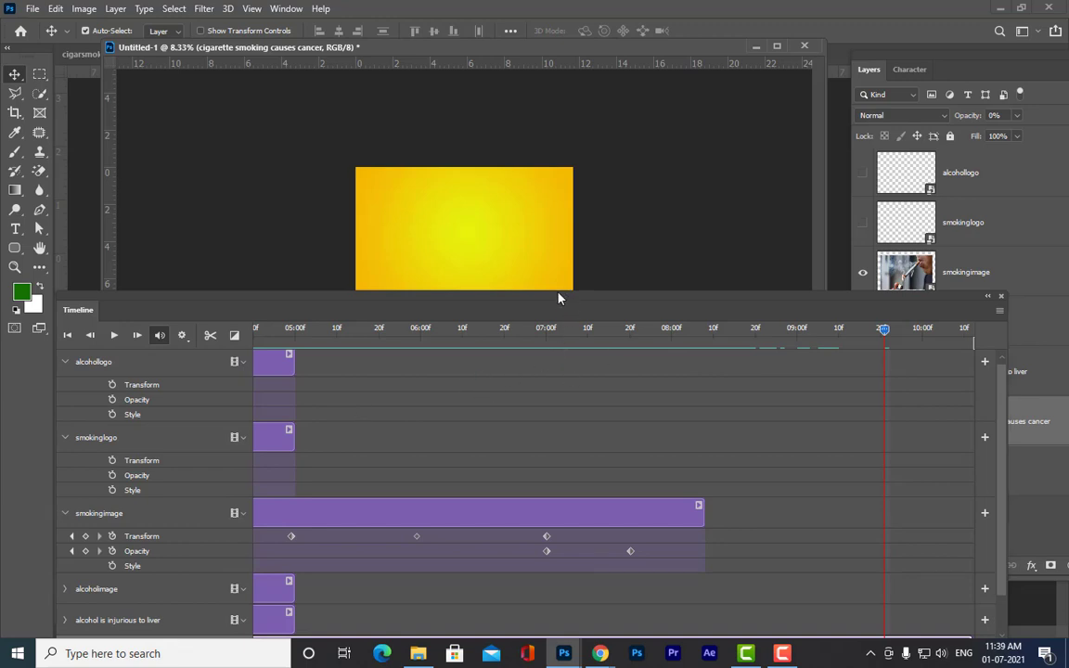
Step: Extend the ends of the alcohollogo and smokinglogo clips to match the end of the cigarette text clip, just past 10:10f
drag(559, 299, 526, 303)
click(239, 371)
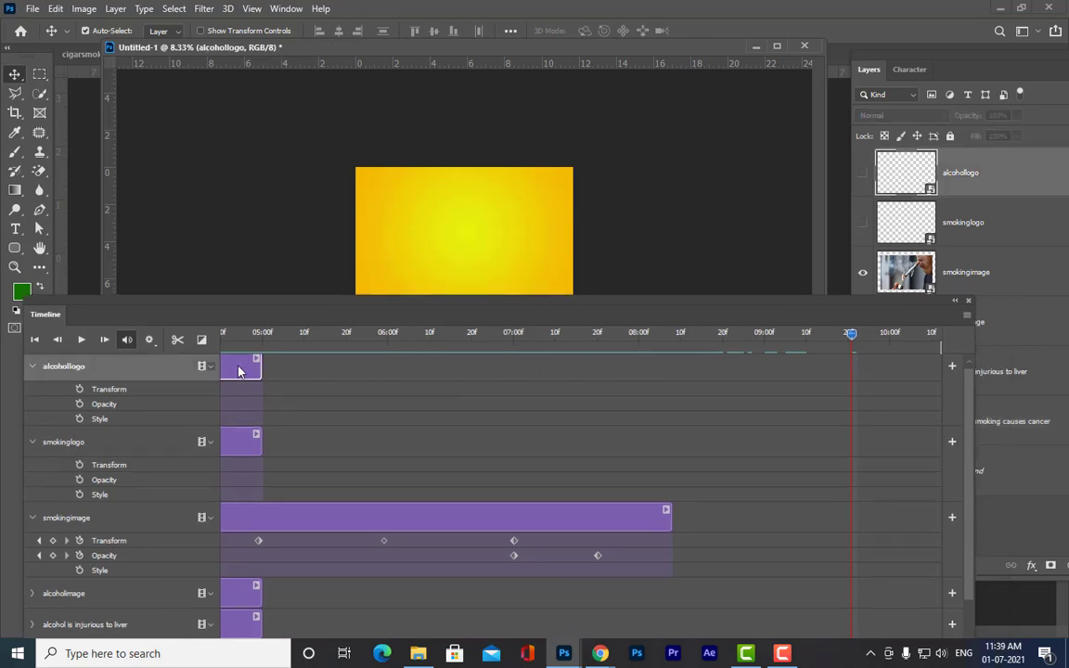
drag(540, 301, 571, 188)
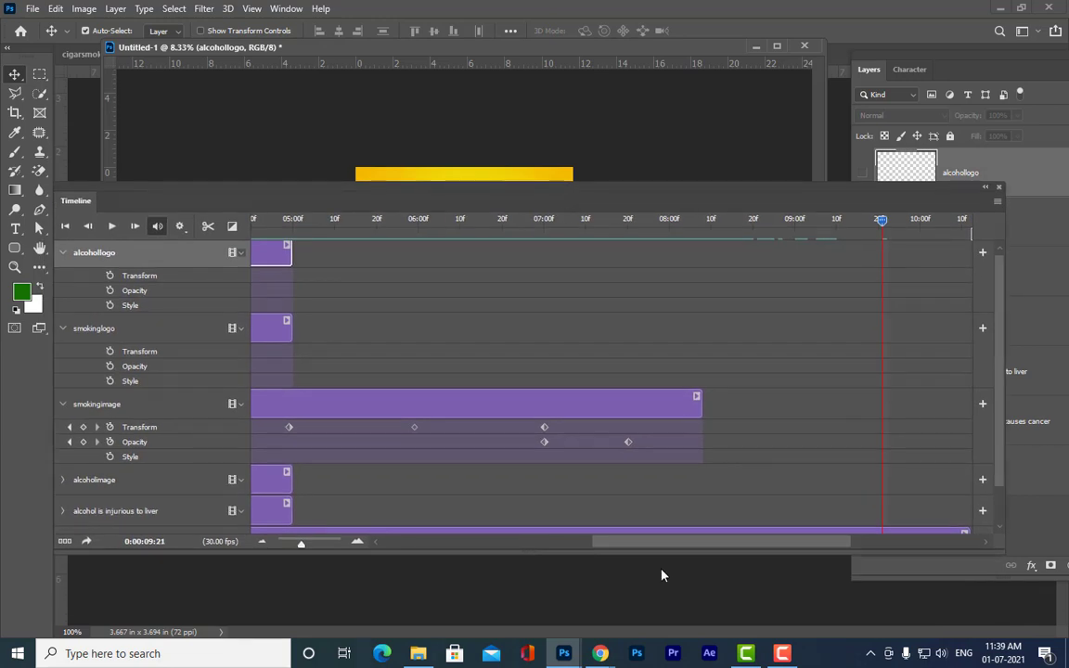
drag(651, 546, 392, 523)
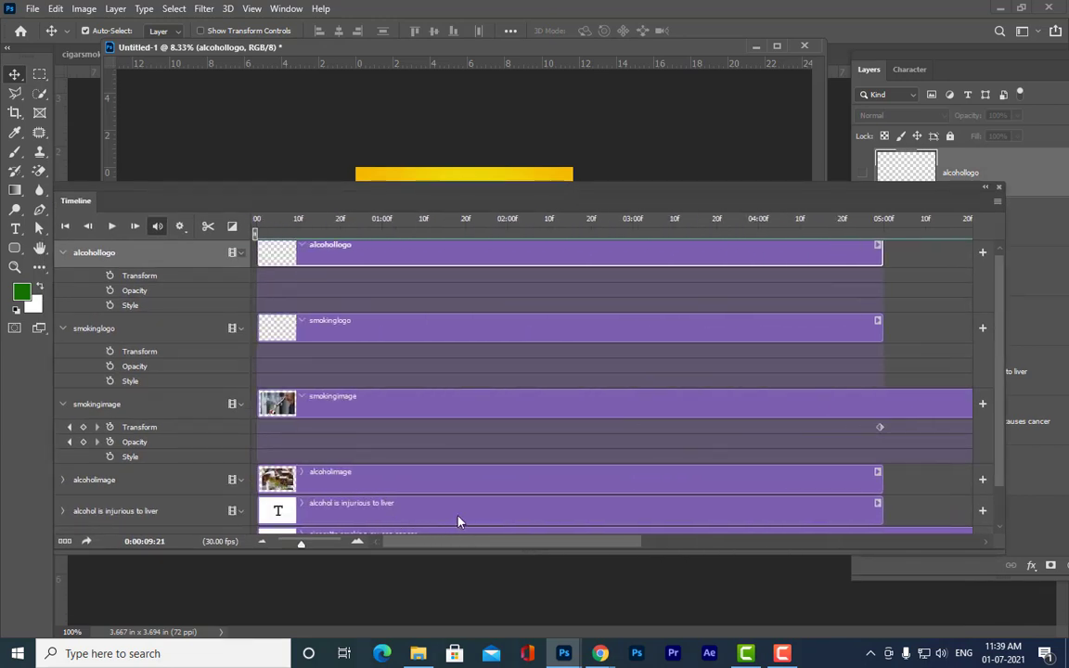
drag(457, 522, 663, 490)
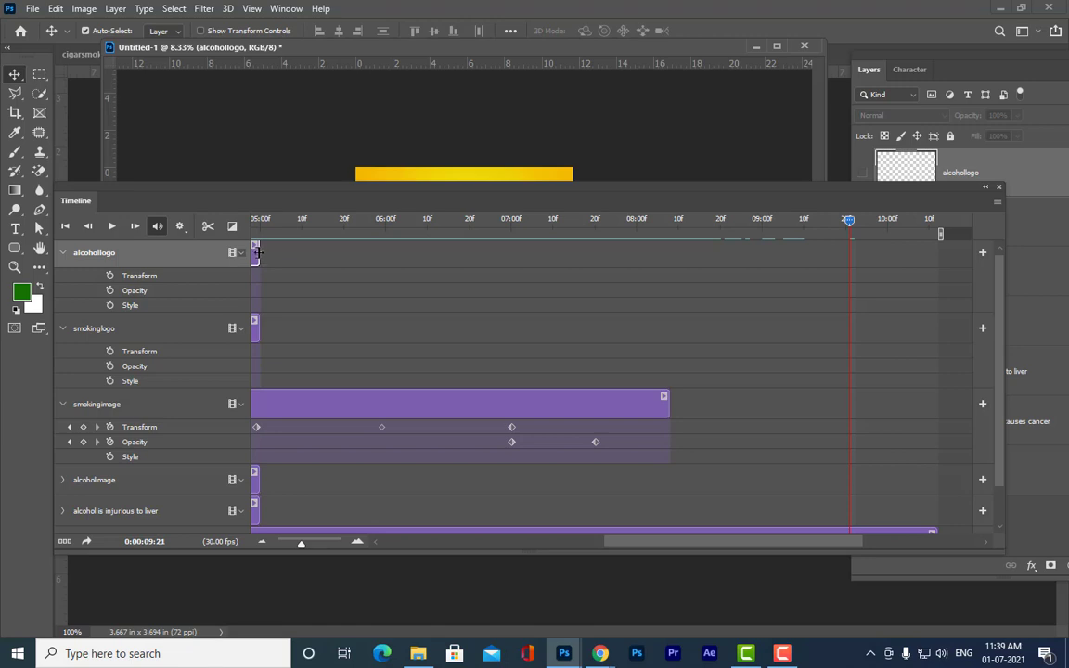
drag(259, 252, 940, 253)
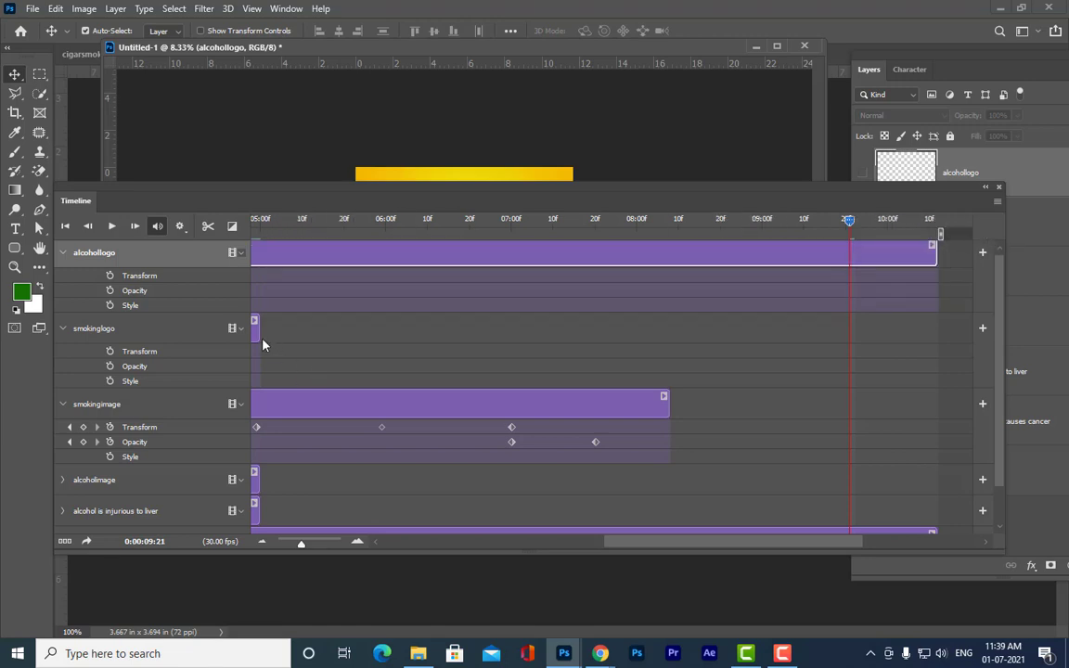
drag(256, 337, 937, 330)
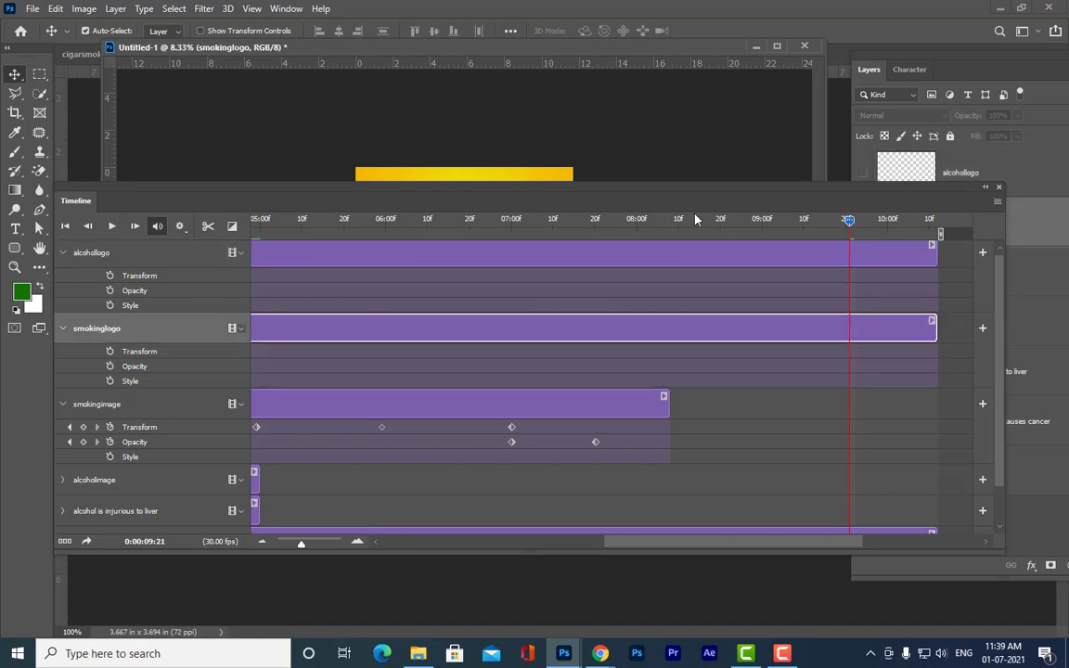
Step: Make the alcohollogo and smokinglogo layers visible
drag(680, 193, 648, 363)
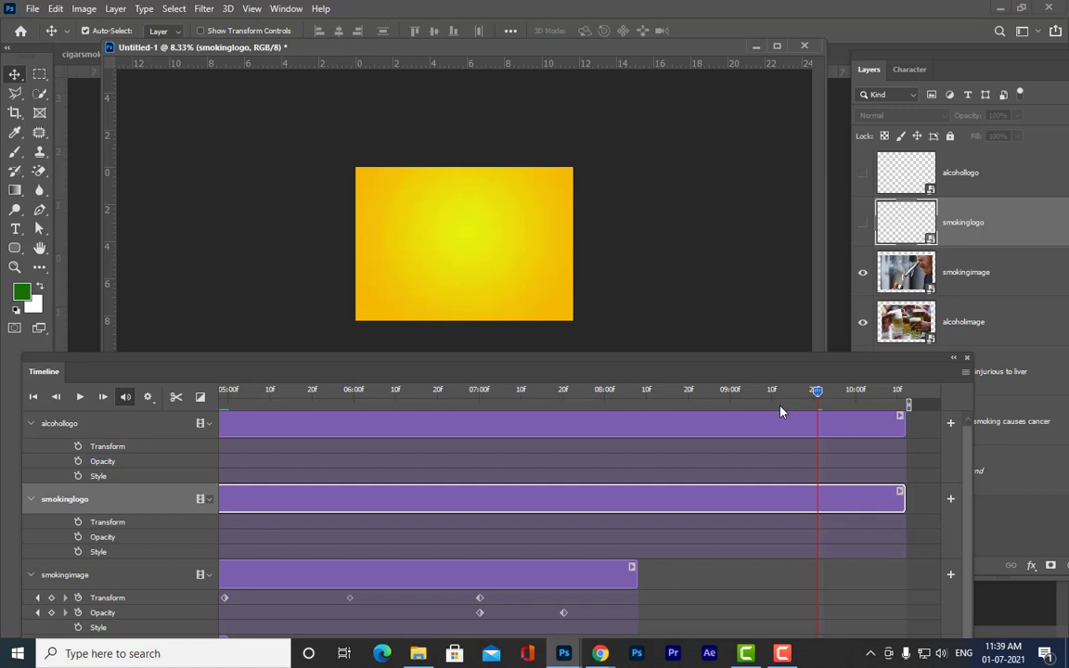
click(863, 173)
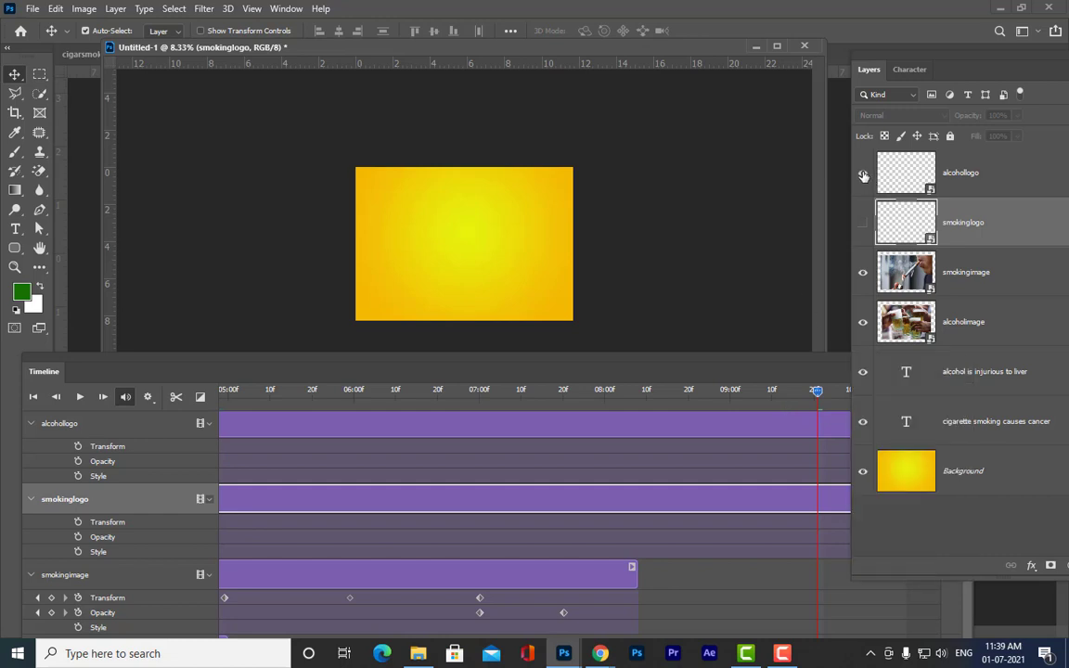
click(862, 223)
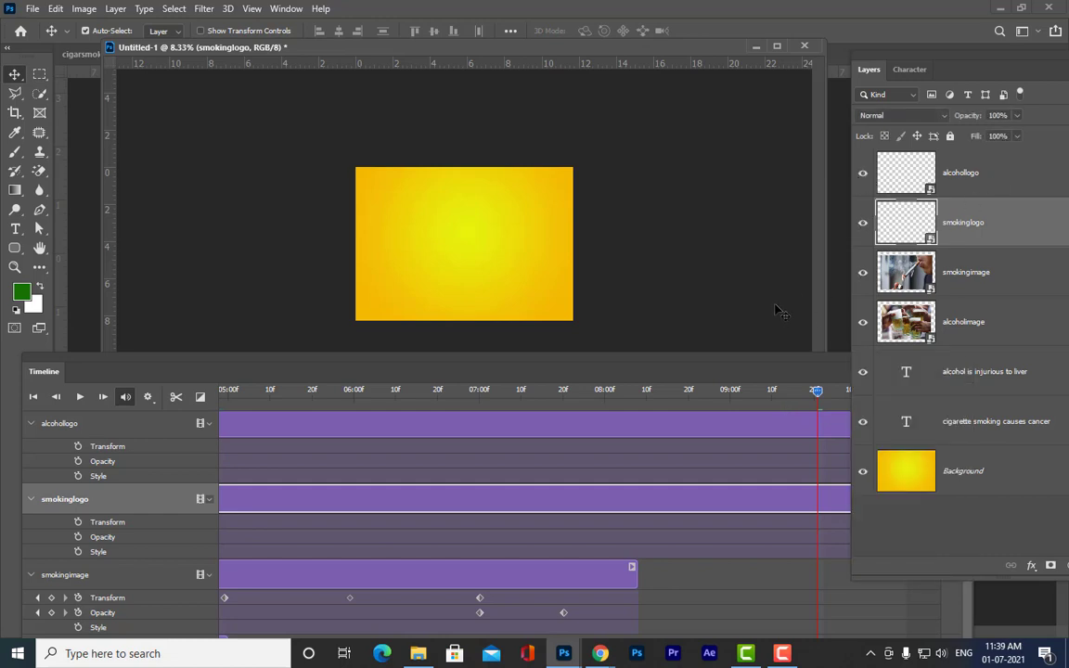
Step: Add a Transform keyframe to the alcohollogo layer at 0:00:09:21
mouse_move(752, 355)
mouse_down()
mouse_move(769, 367)
mouse_move(756, 360)
mouse_up()
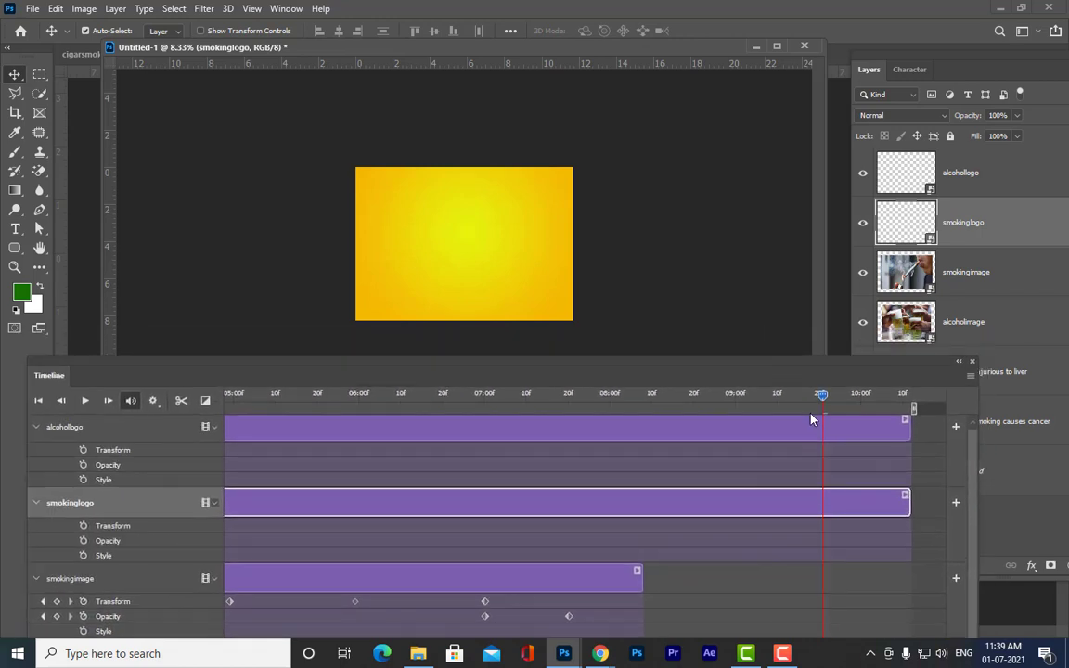
click(82, 450)
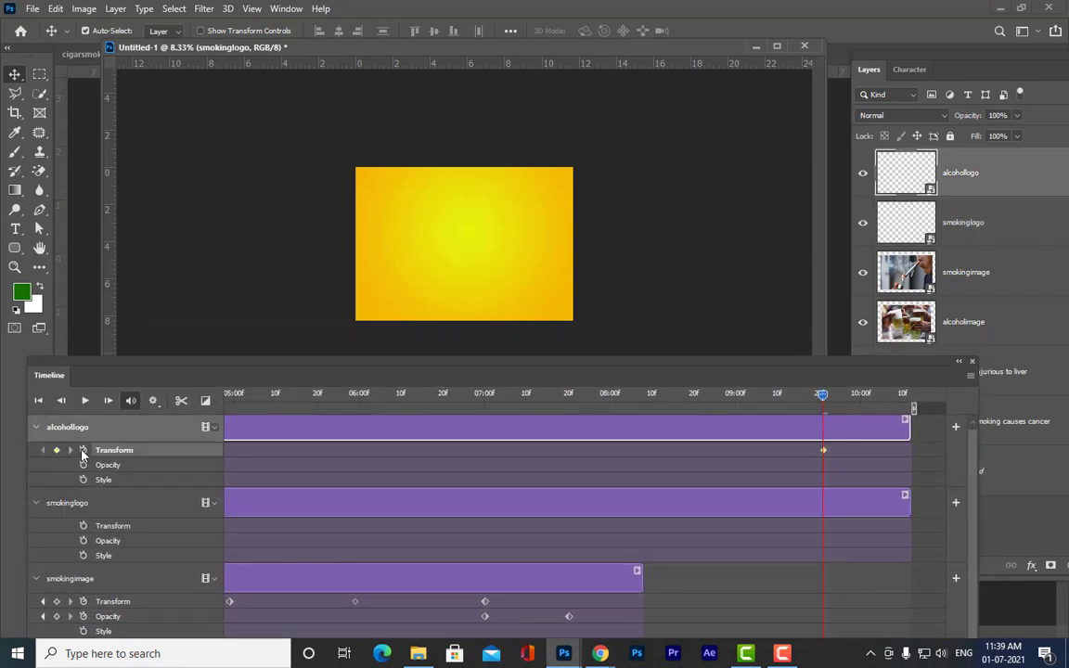
Step: Add a Transform keyframe to the smokinglogo layer at 0:00:09:21, keeping its placement above the canvas
click(83, 525)
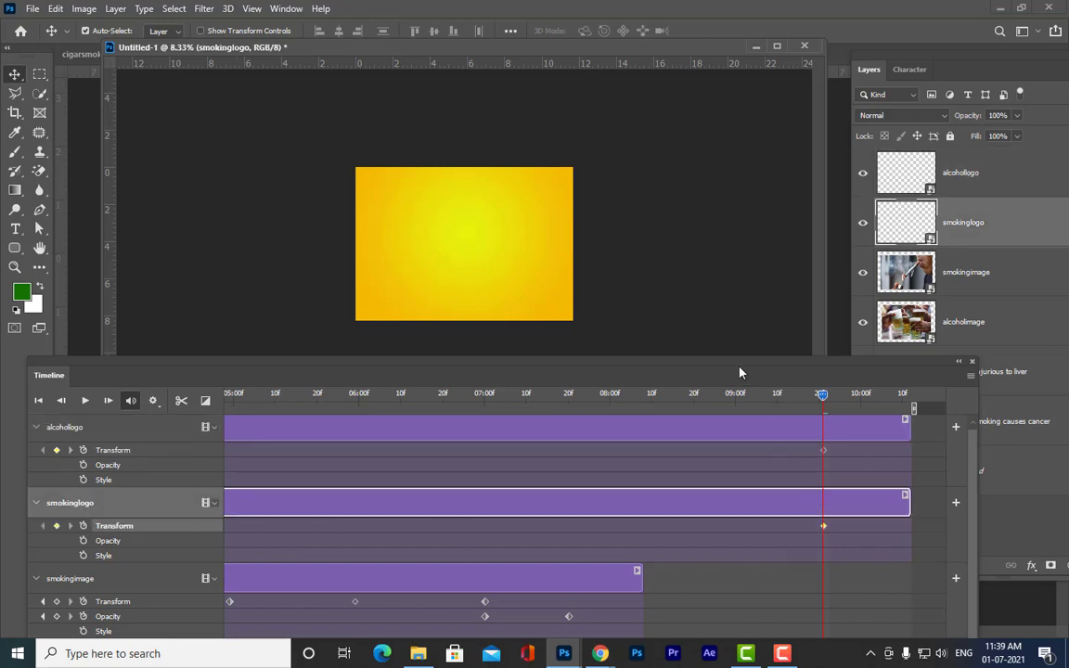
drag(740, 369, 740, 375)
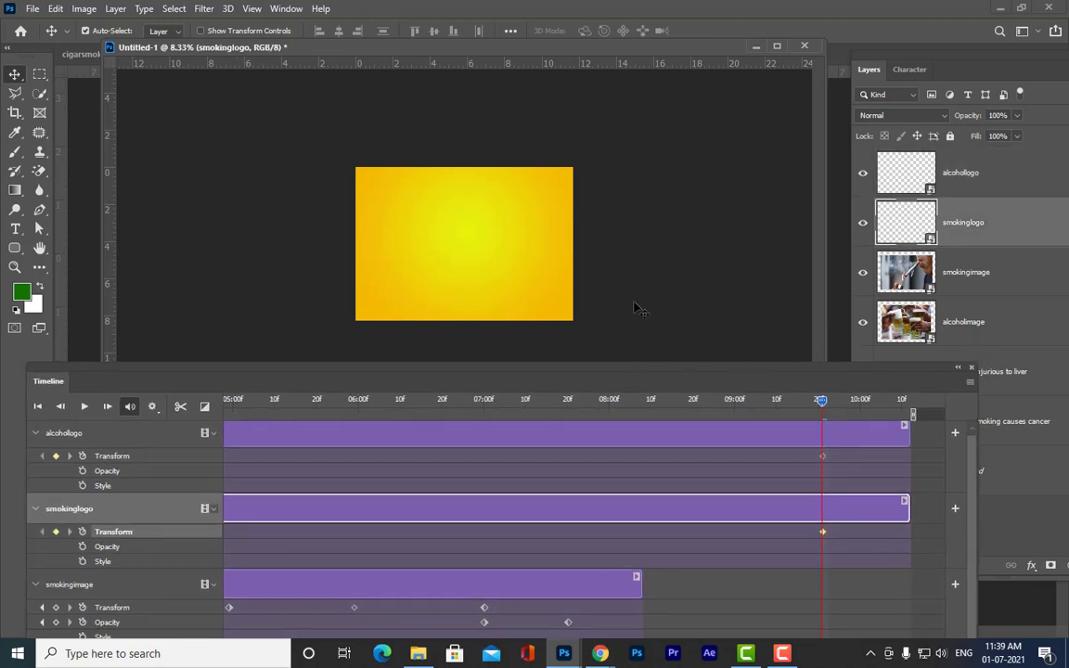
key(ctrl+t)
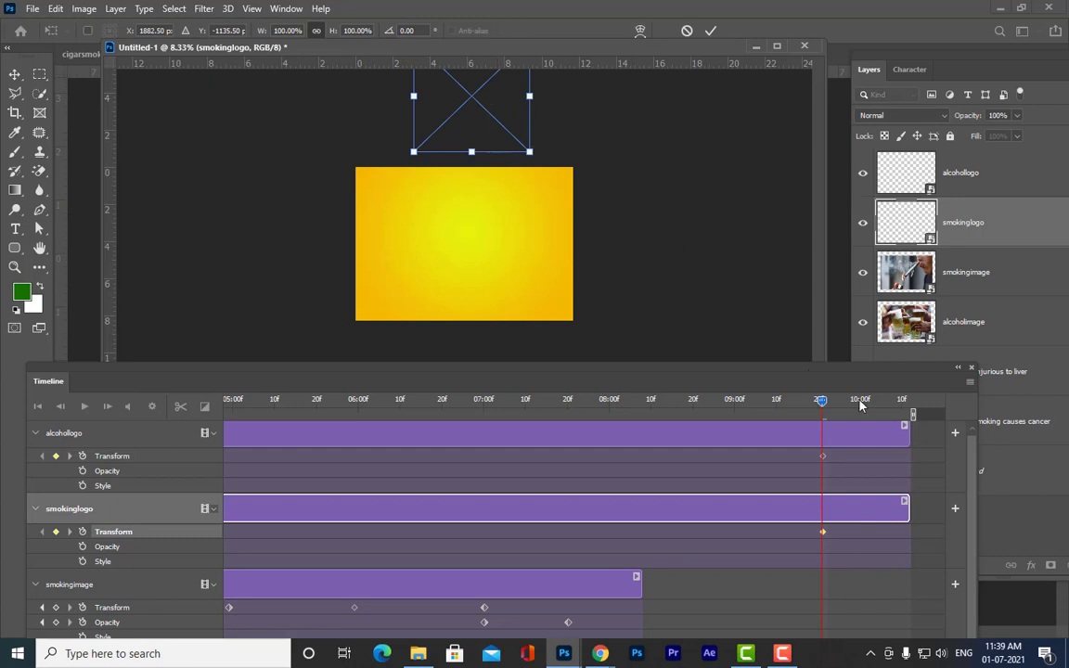
key(Return)
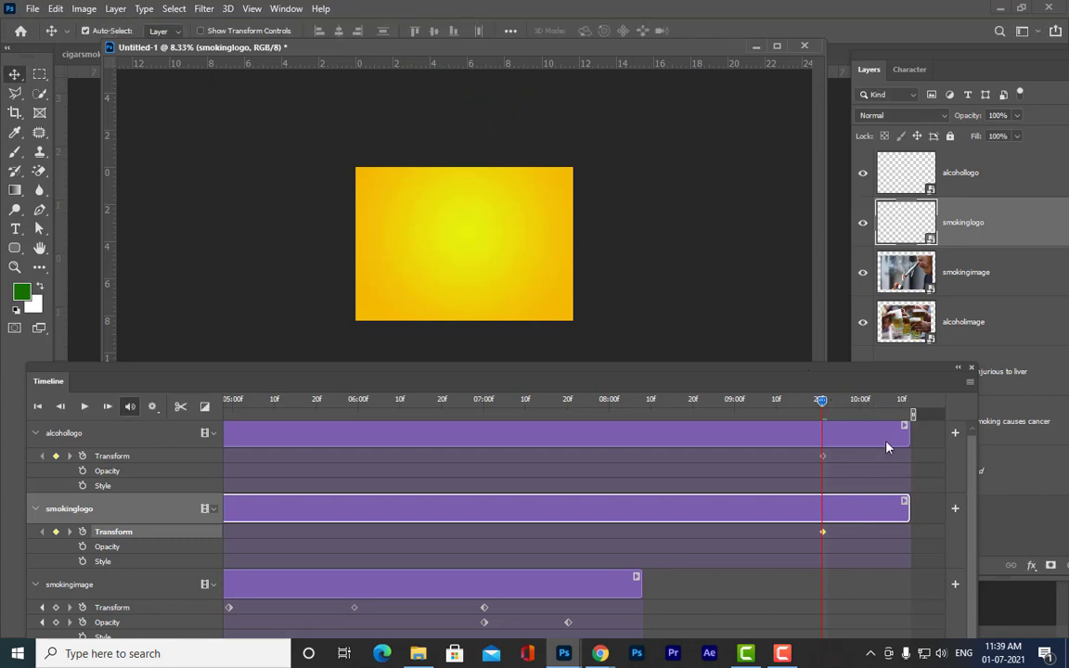
Step: Extend the ends of the alcohollogo and smokinglogo clips to 11:00f on the timeline
drag(745, 371, 616, 245)
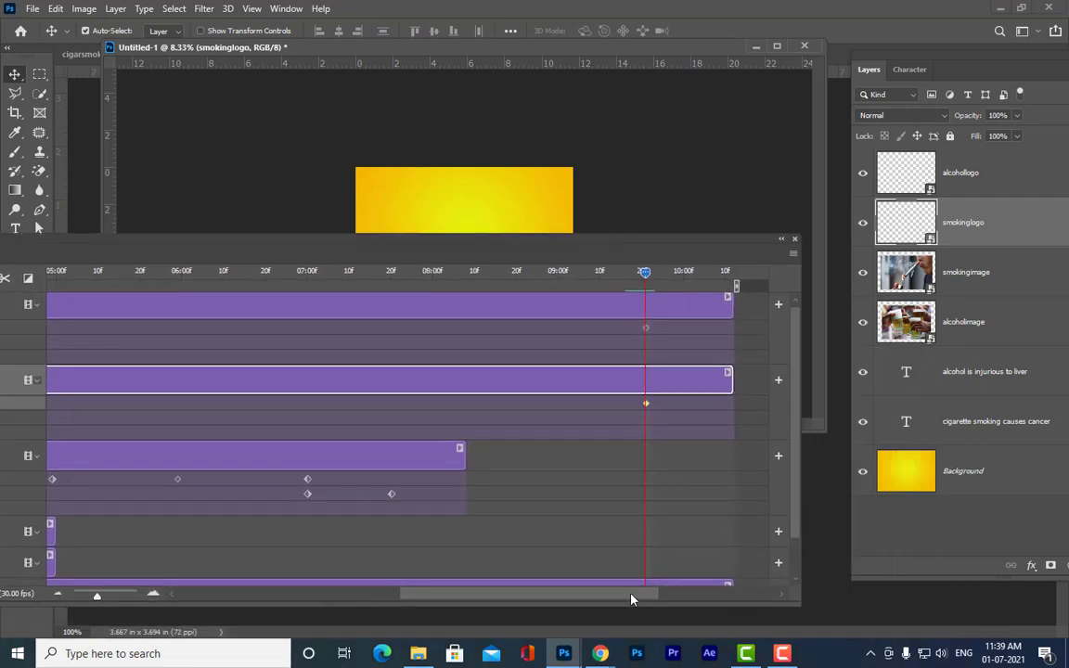
drag(631, 595, 673, 595)
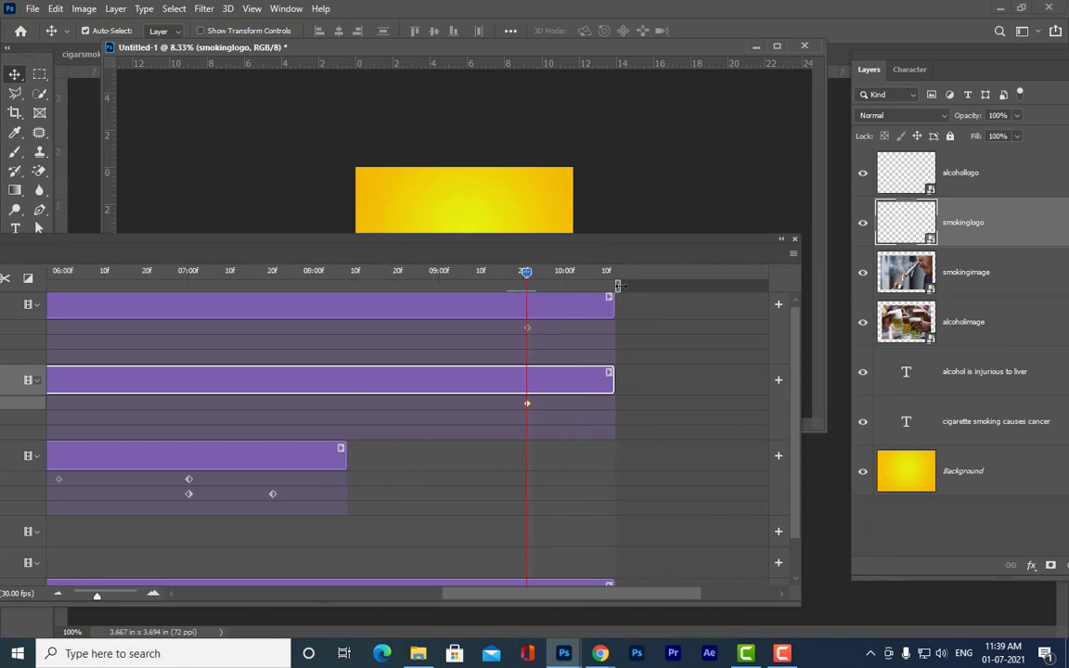
drag(614, 307, 685, 322)
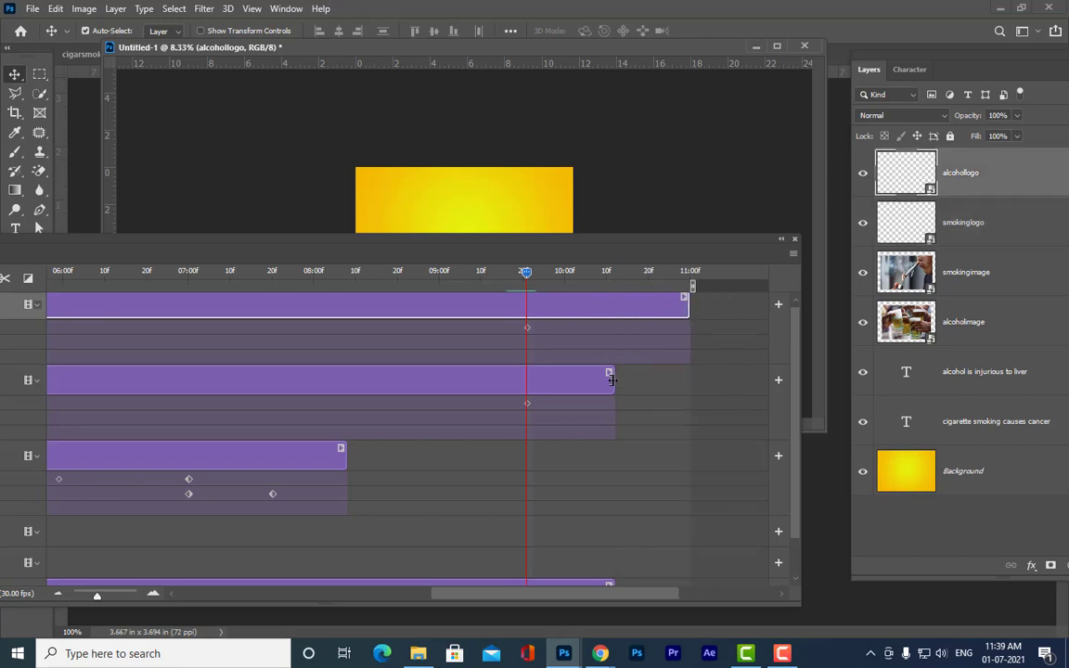
drag(613, 379, 696, 380)
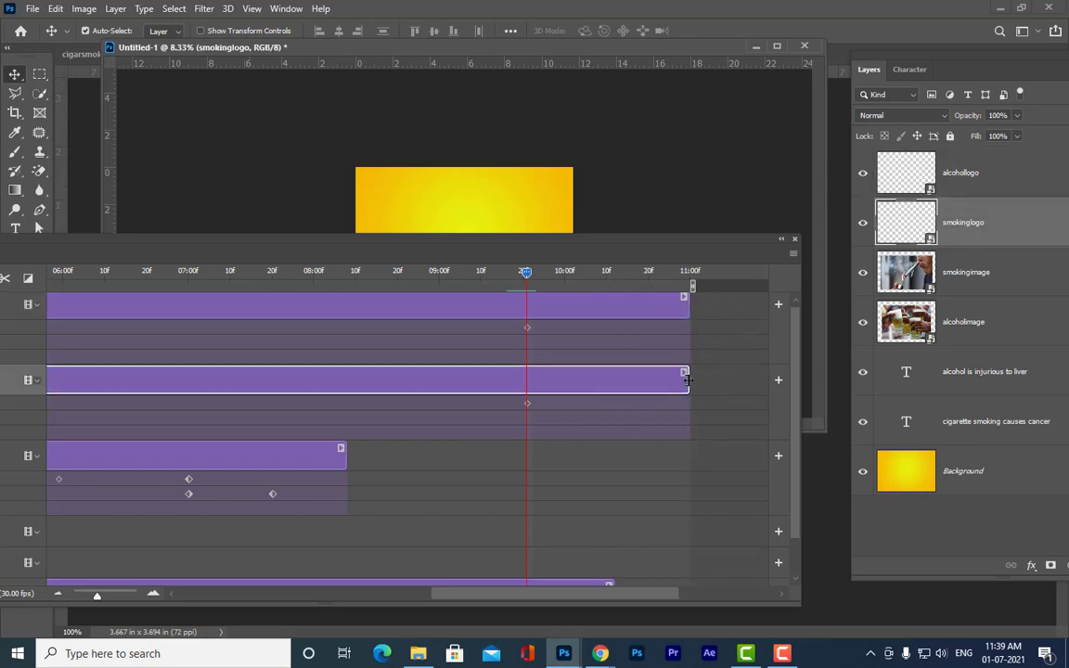
Step: At about 10:10f, move smokinglogo onto the left half of the canvas and scale it to about 47.6%
drag(586, 244, 648, 314)
drag(622, 346, 669, 346)
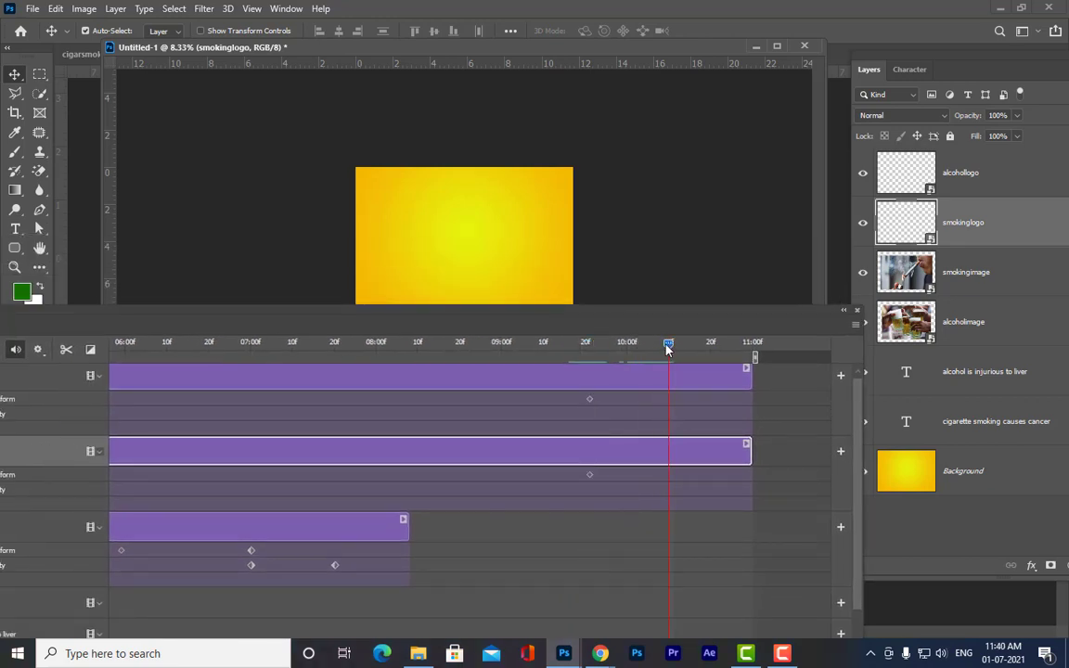
drag(593, 310, 612, 377)
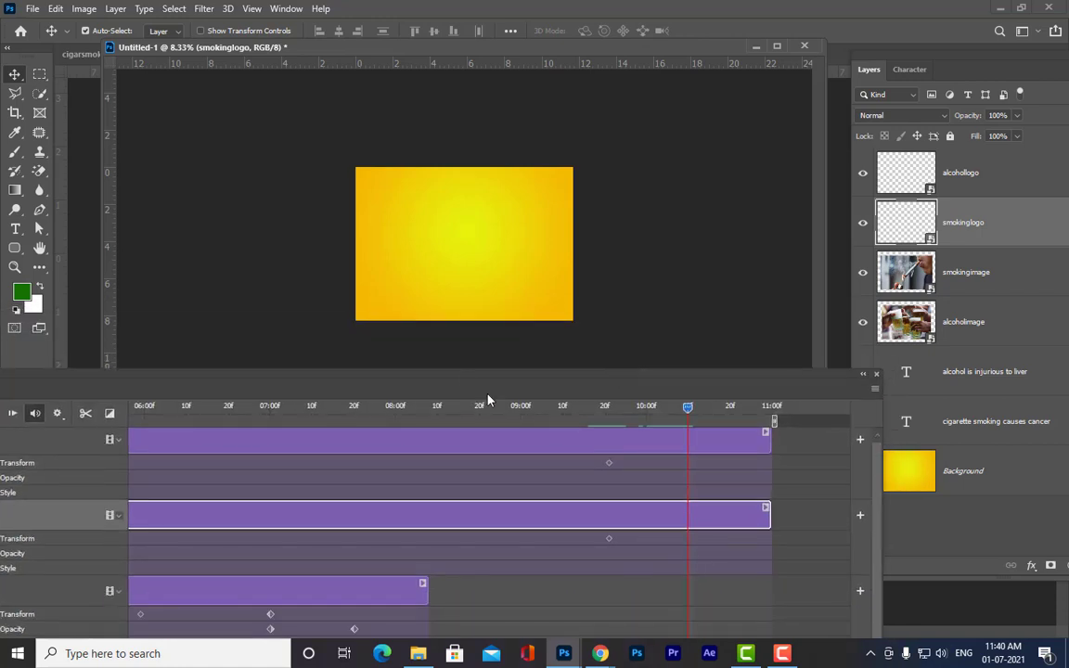
drag(417, 380, 580, 406)
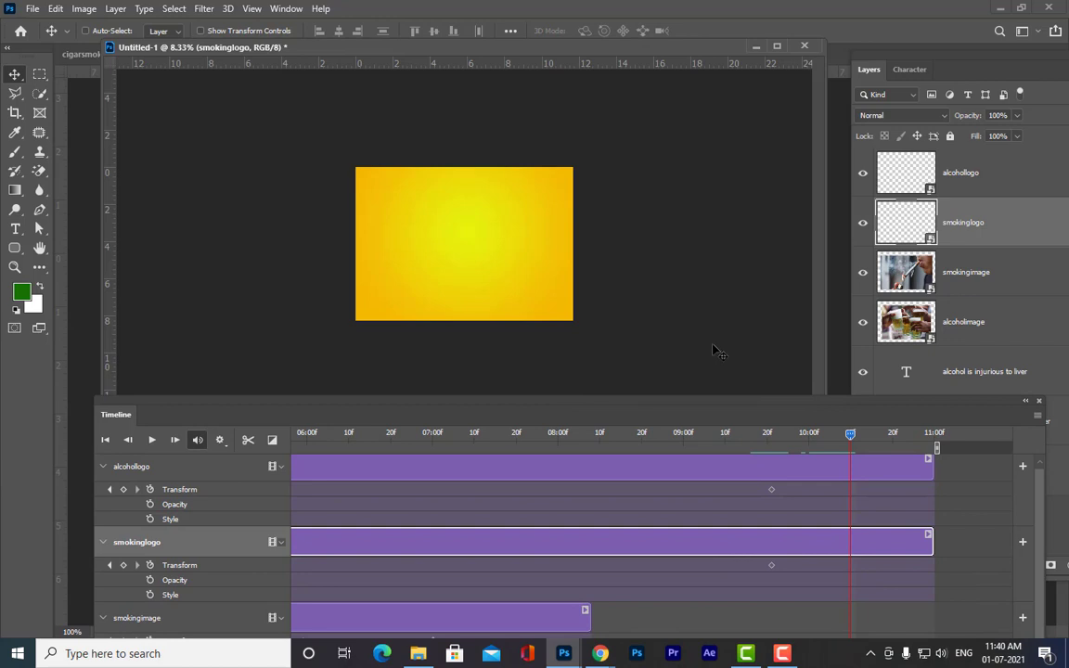
key(ctrl+t)
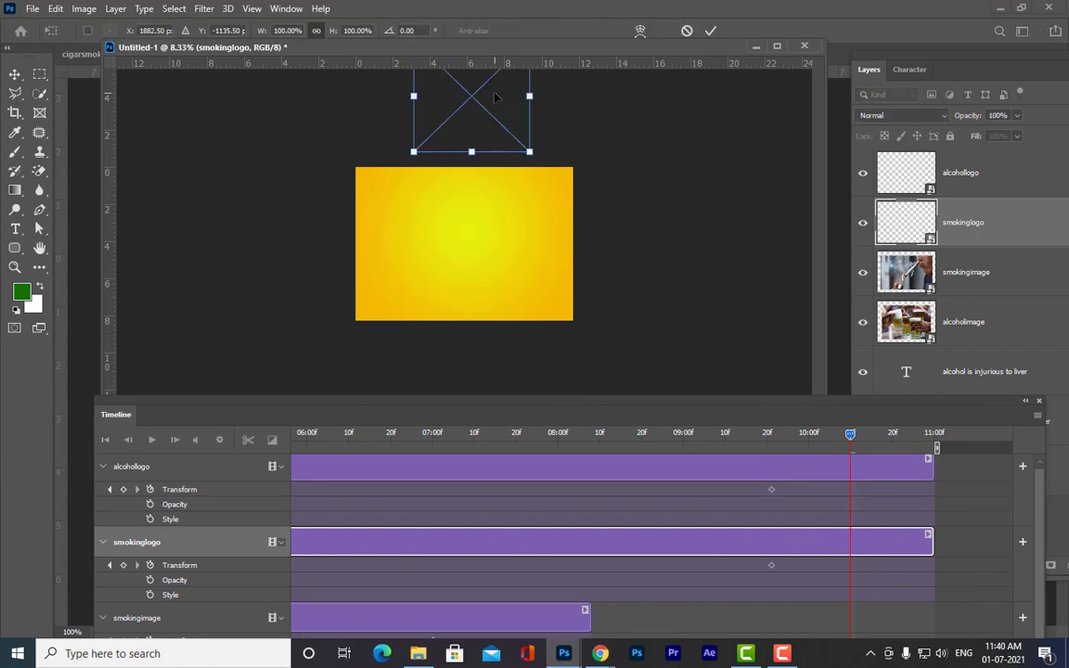
drag(498, 103, 495, 258)
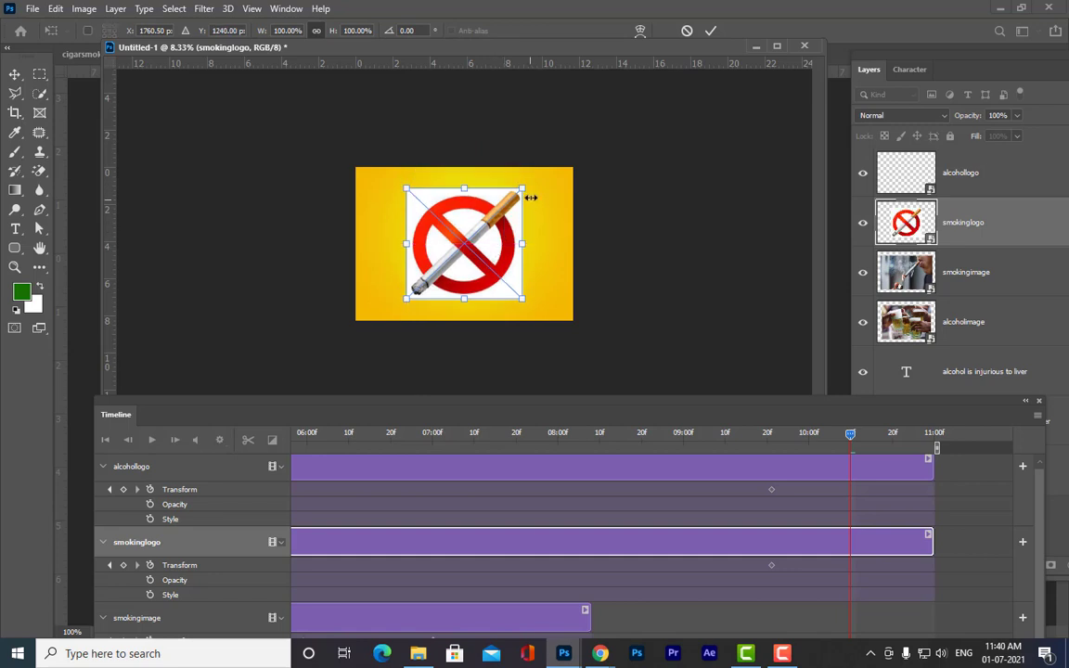
drag(524, 188, 436, 216)
key(Return)
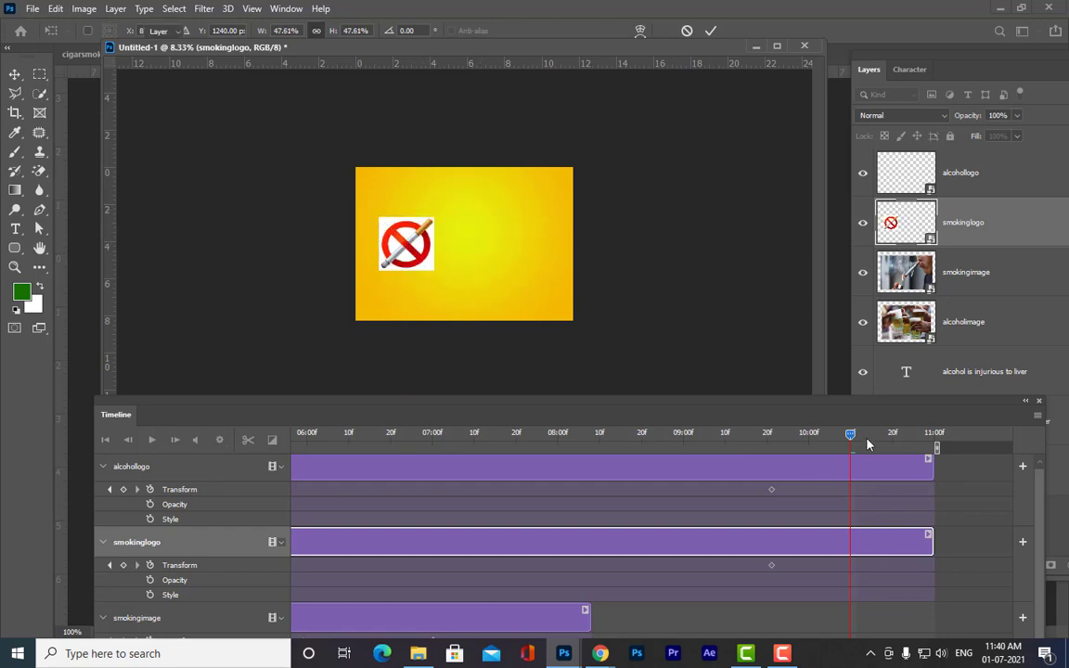
Step: At 10:00f, rotate smokinglogo to about -167° between its start and end Transform keyframes
drag(854, 439, 774, 474)
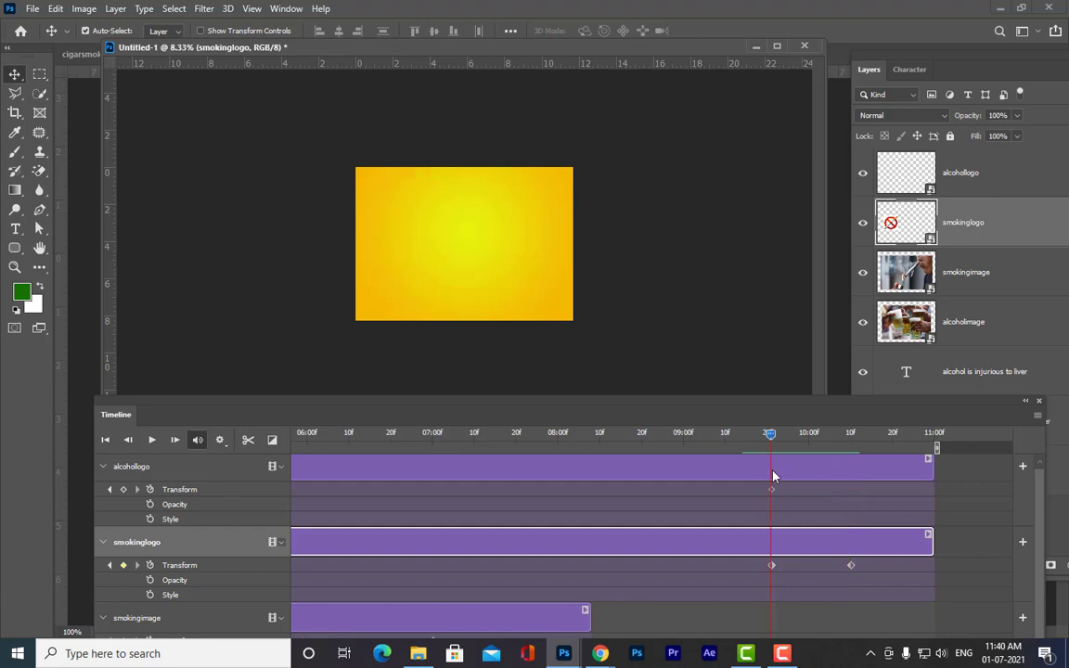
click(771, 492)
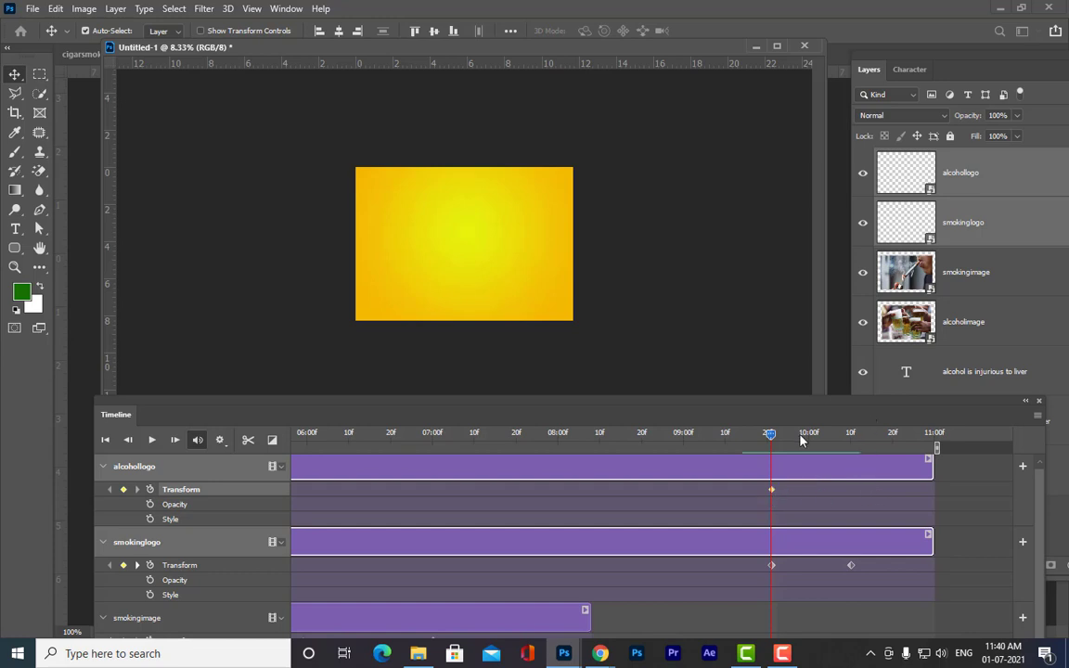
drag(771, 442, 809, 453)
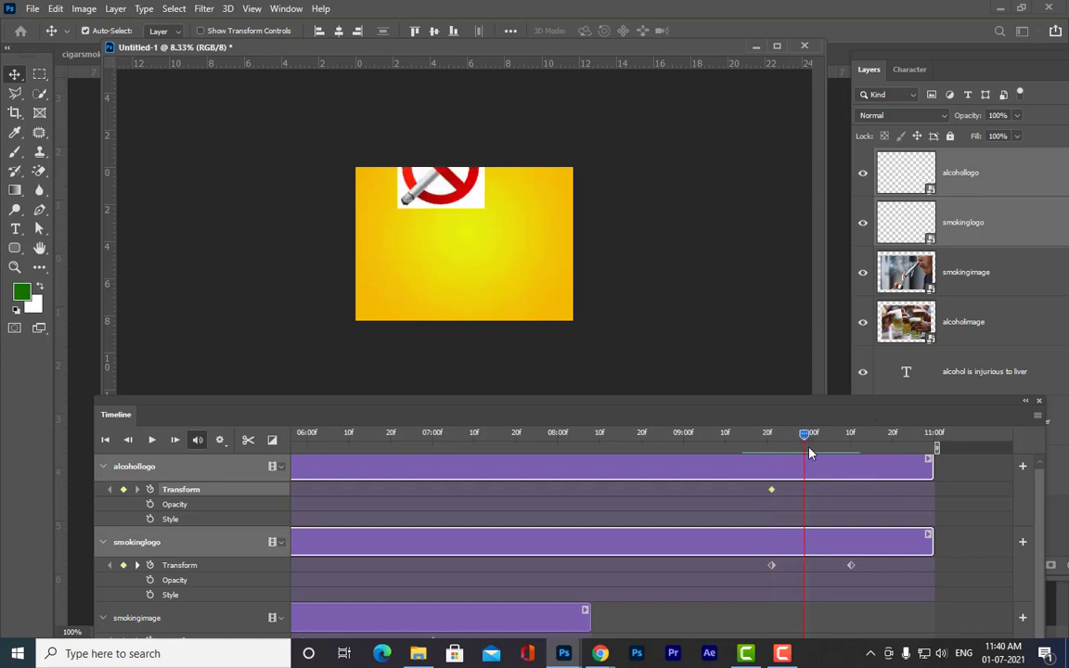
click(186, 567)
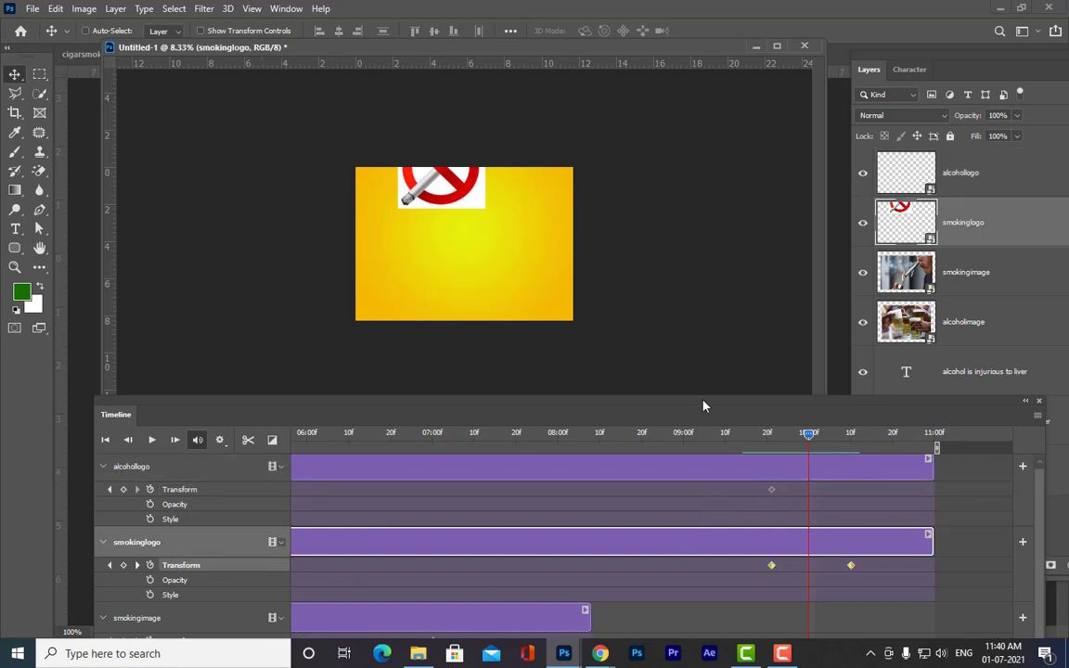
key(ctrl+t)
drag(514, 136, 278, 190)
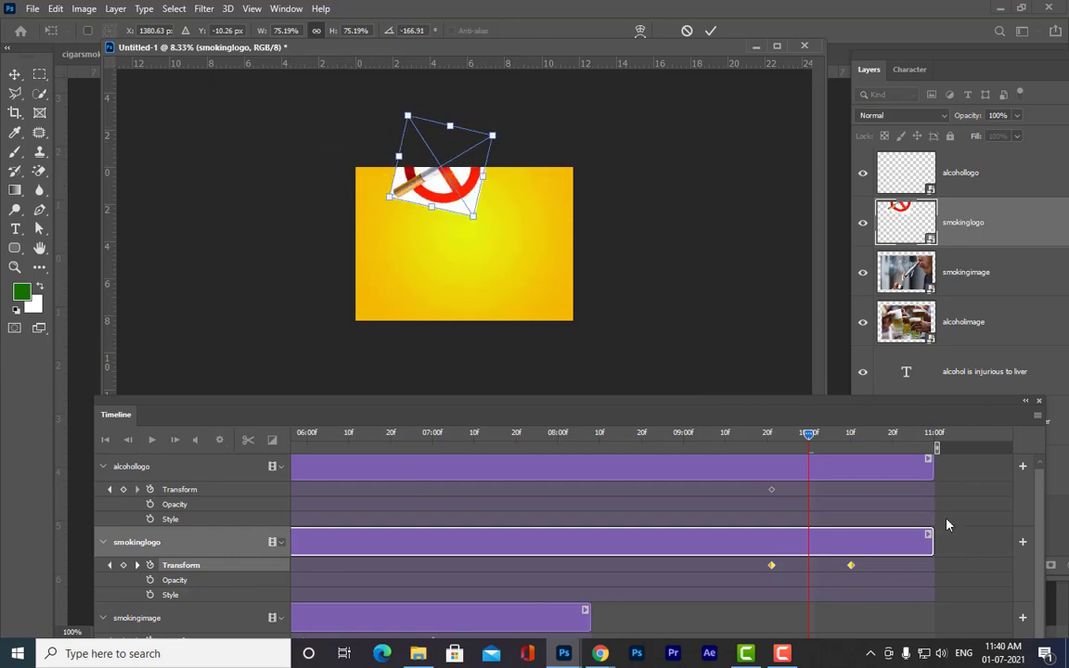
key(Return)
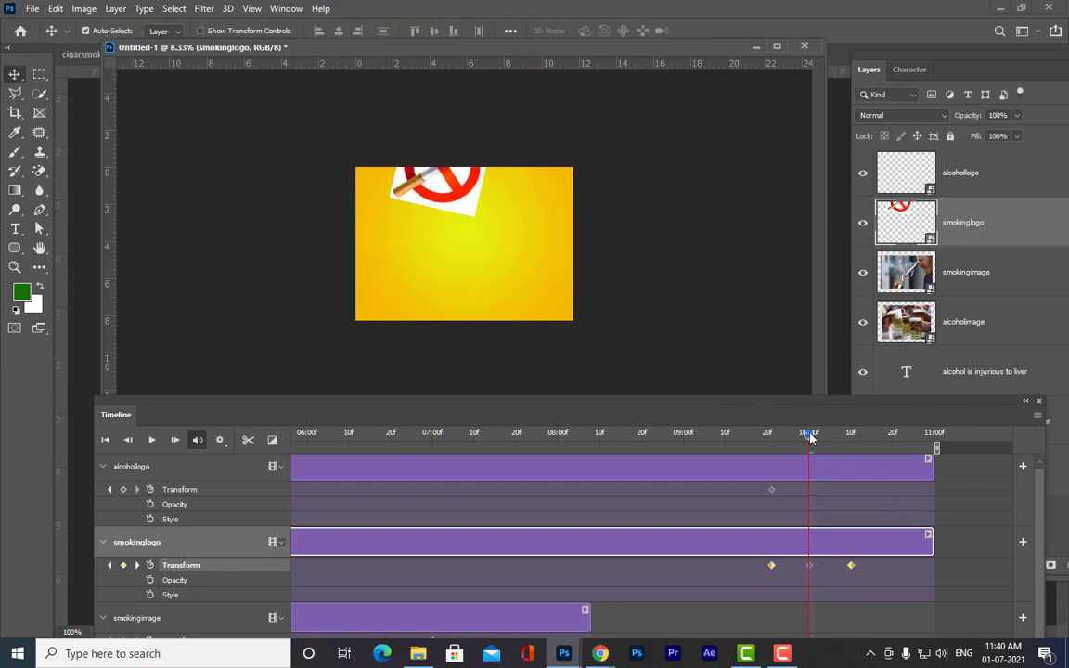
Step: At about 10:06f, rotate smokinglogo to about 1° and scrub through the logo's motion to preview it
drag(811, 438, 834, 491)
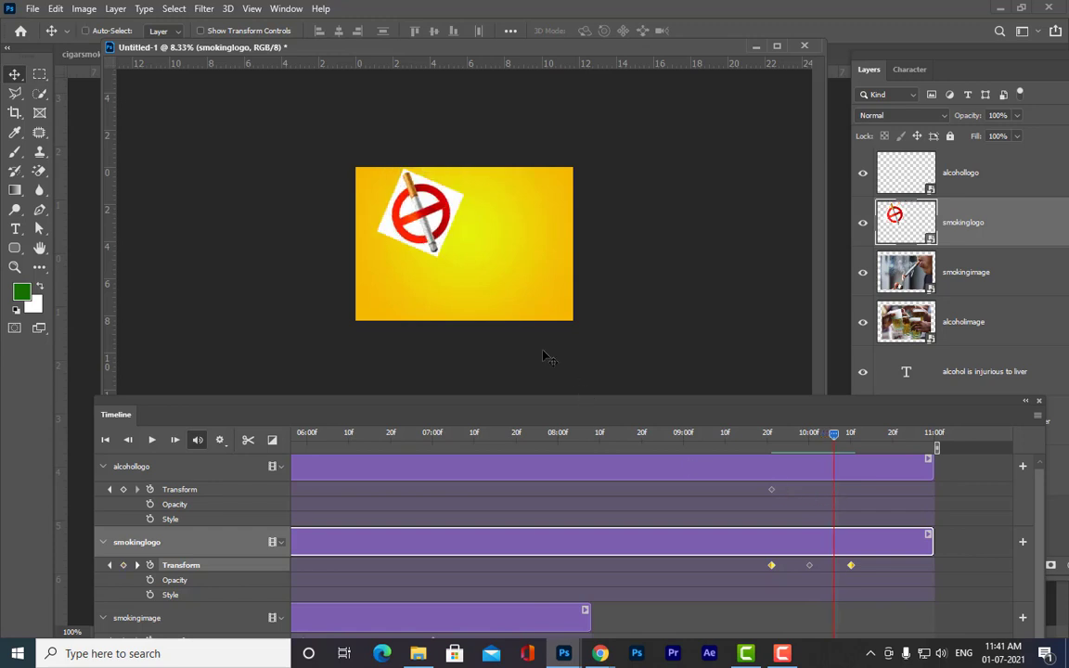
key(ctrl+t)
drag(492, 210, 452, 266)
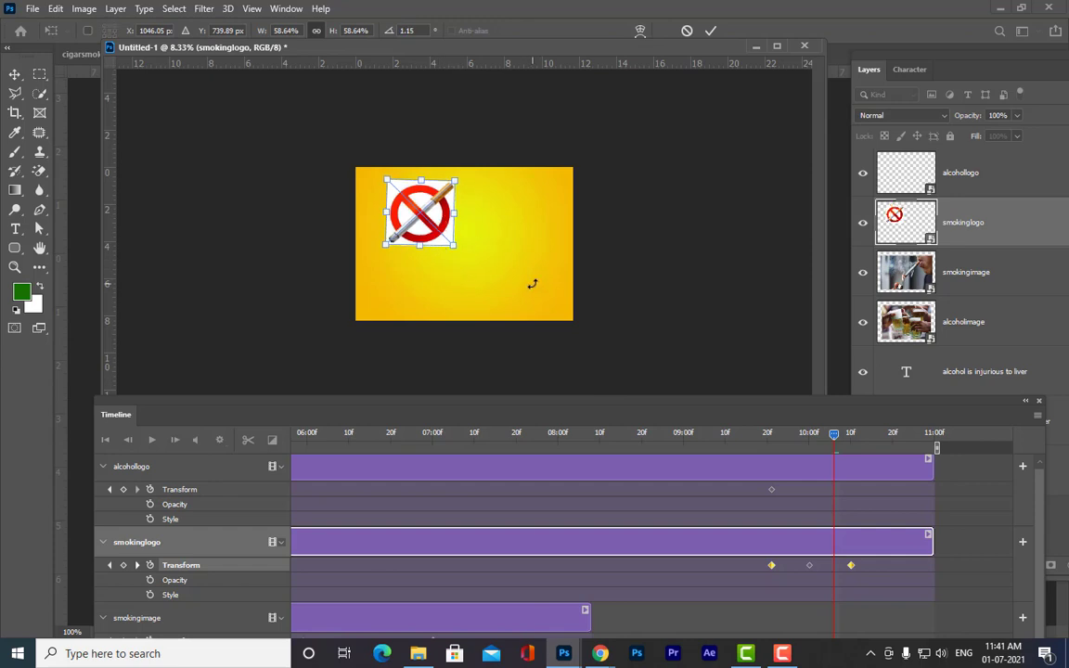
key(Return)
drag(834, 439, 848, 461)
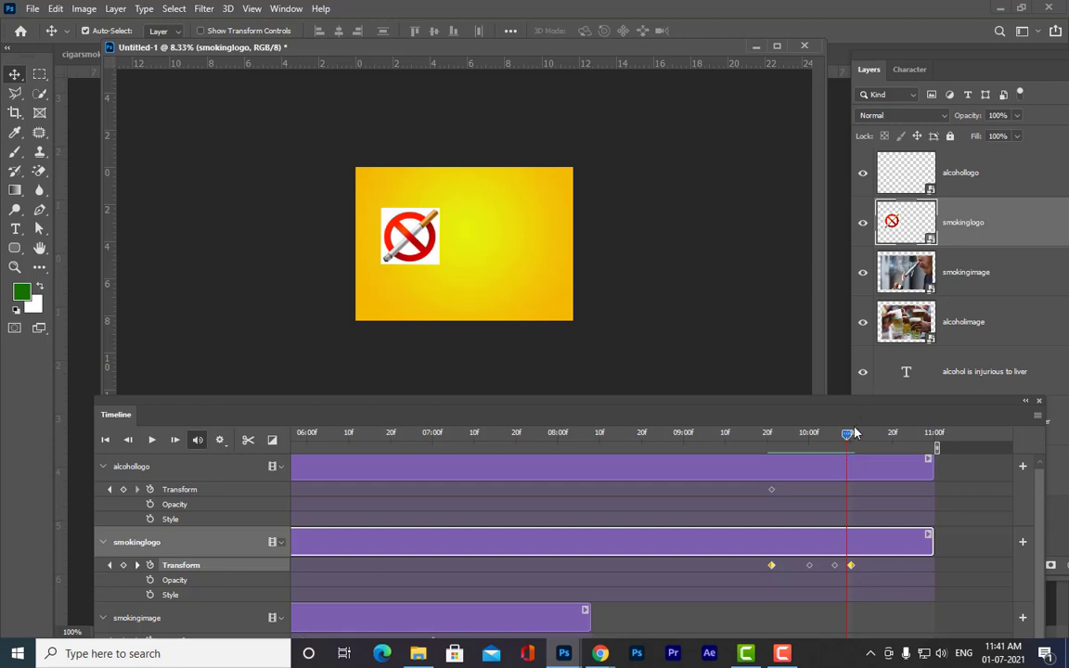
drag(848, 435, 814, 469)
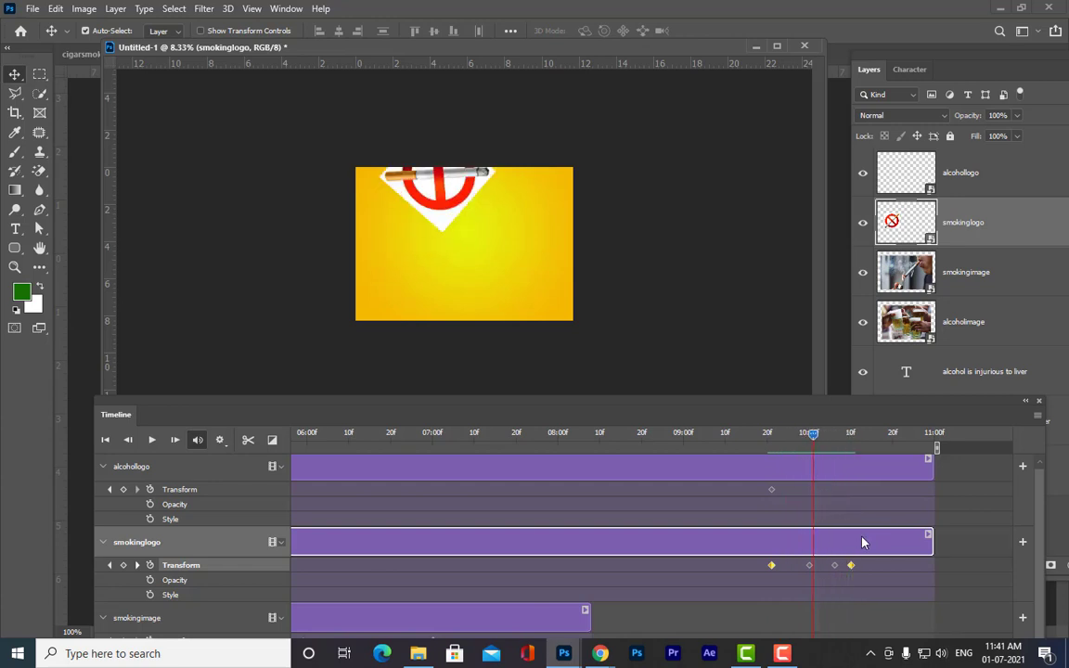
Step: Delete the smokinglogo Transform keyframes that follow the one at 0:00:09:21
click(810, 566)
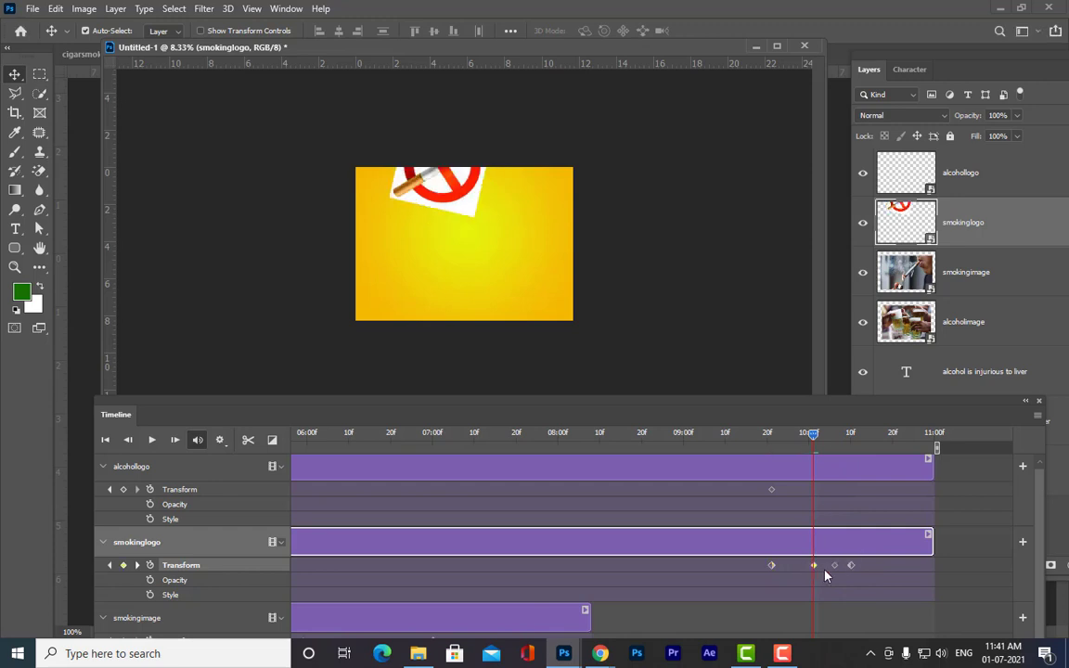
key(Delete)
click(835, 565)
key(Delete)
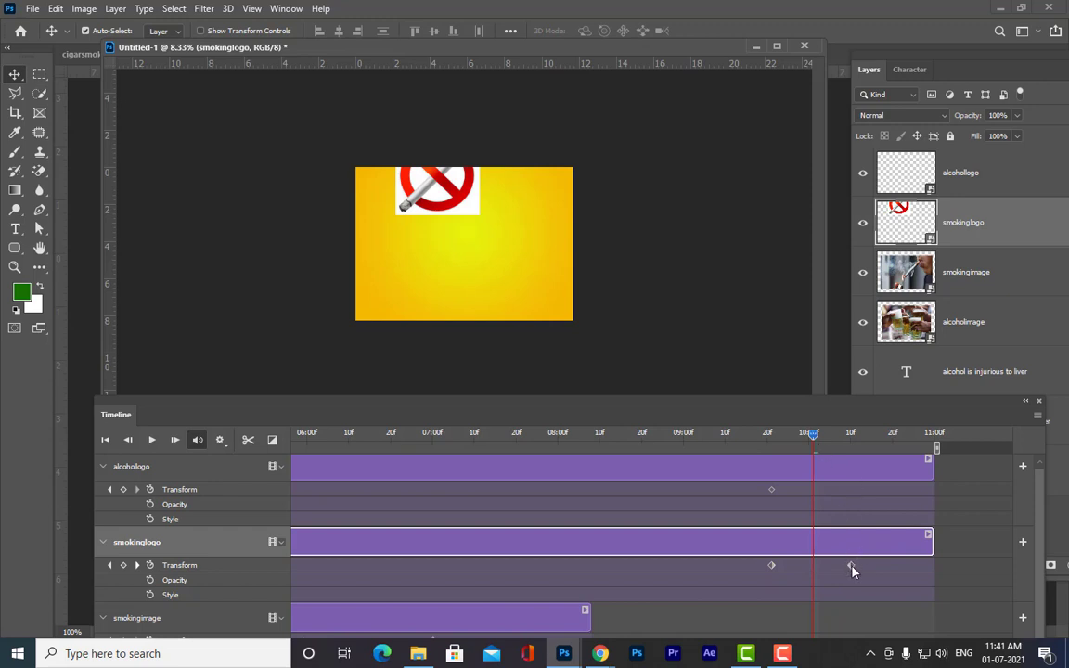
click(851, 565)
key(Delete)
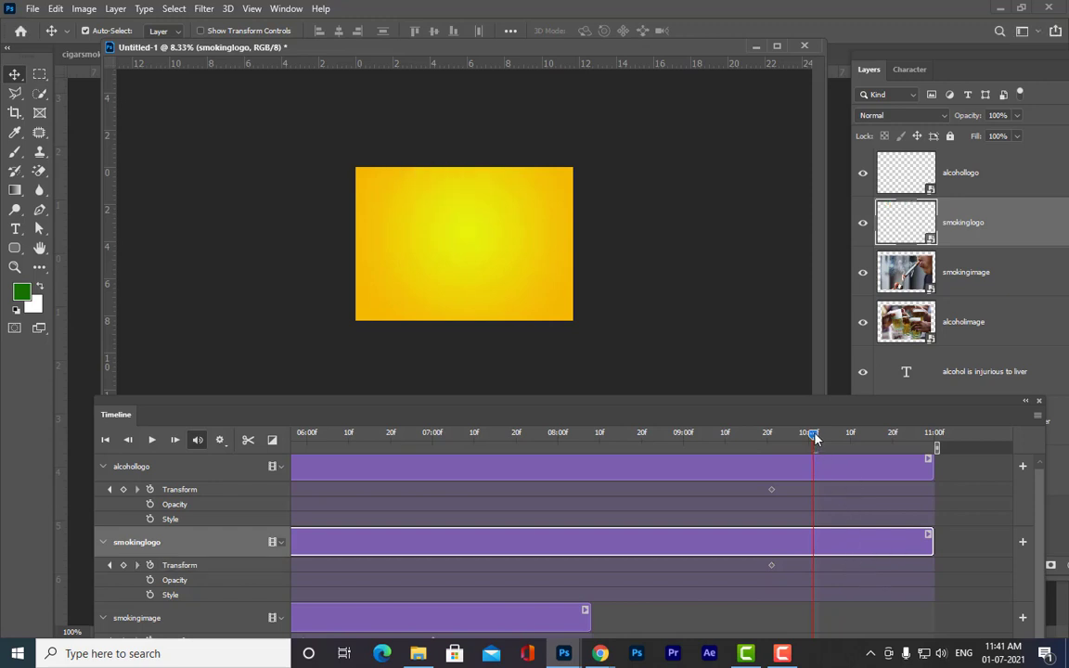
Step: At 10:00f, move smokinglogo down onto the upper part of the canvas and rotate it nearly upside down
mouse_move(815, 436)
mouse_down()
mouse_move(862, 437)
mouse_move(854, 451)
mouse_move(810, 445)
mouse_up()
key(ctrl+t)
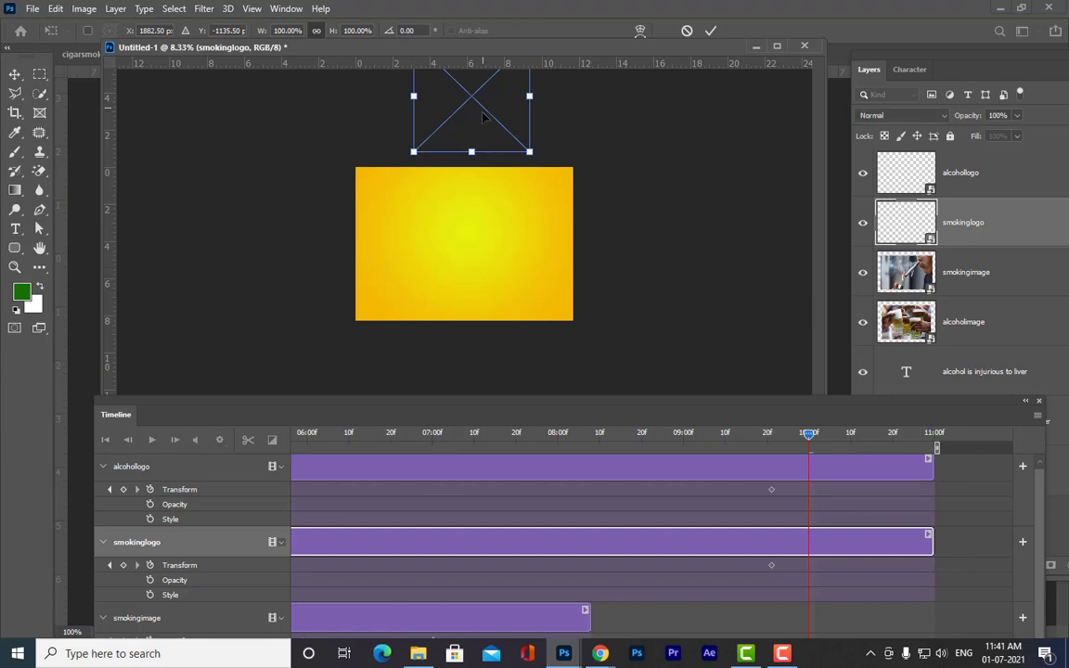
drag(483, 116, 464, 209)
drag(525, 135, 400, 262)
key(Return)
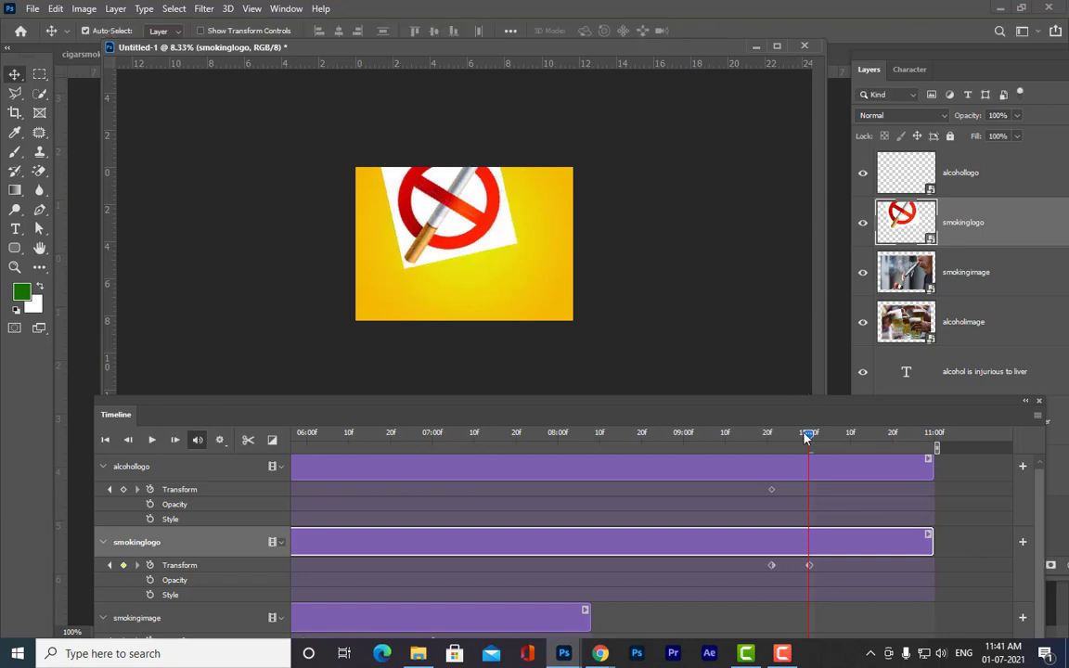
Step: At about 10:11f, rotate smokinglogo to about -4°, scale it to about 45% and move it to about X 957, Y 1080 px
drag(806, 438, 859, 458)
key(ctrl)
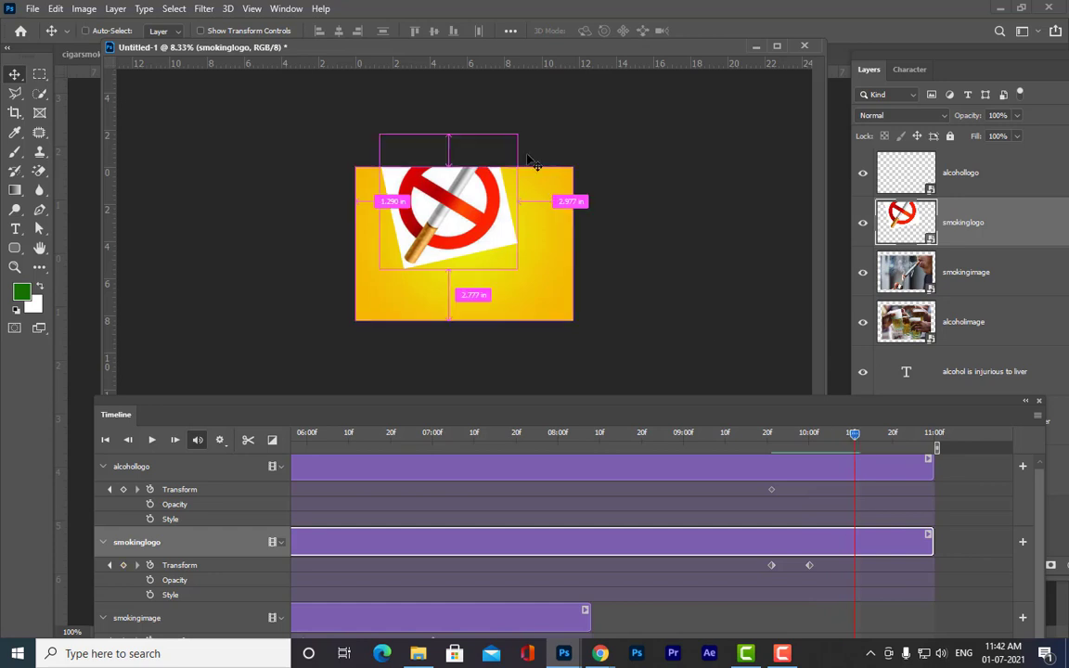
key(ctrl+t)
drag(513, 130, 374, 262)
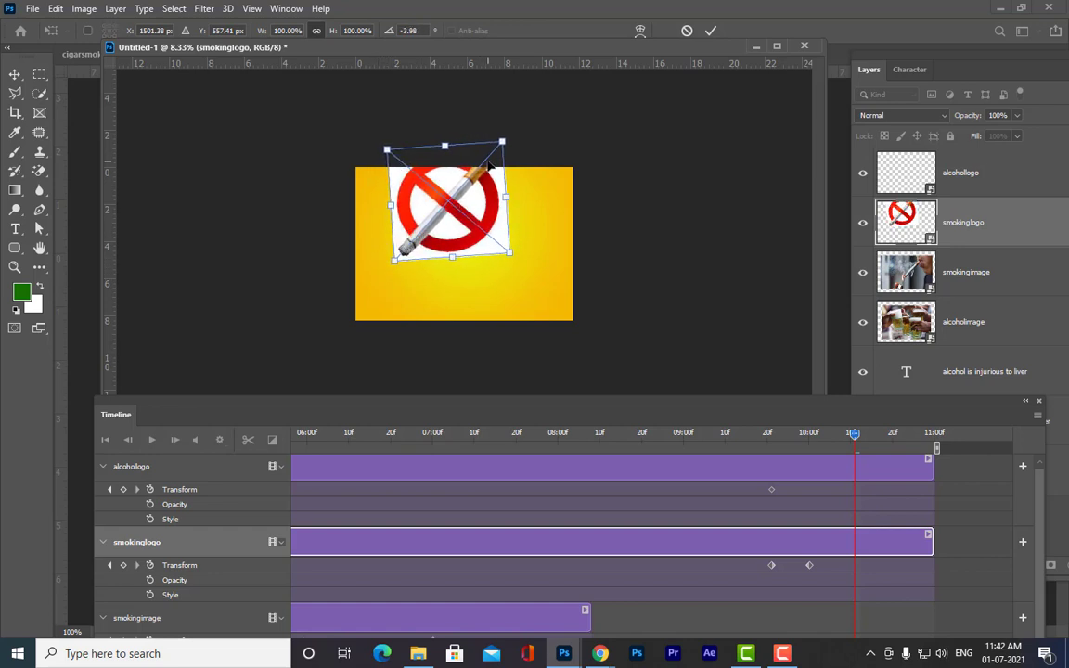
drag(502, 142, 475, 169)
drag(445, 220, 422, 240)
key(Return)
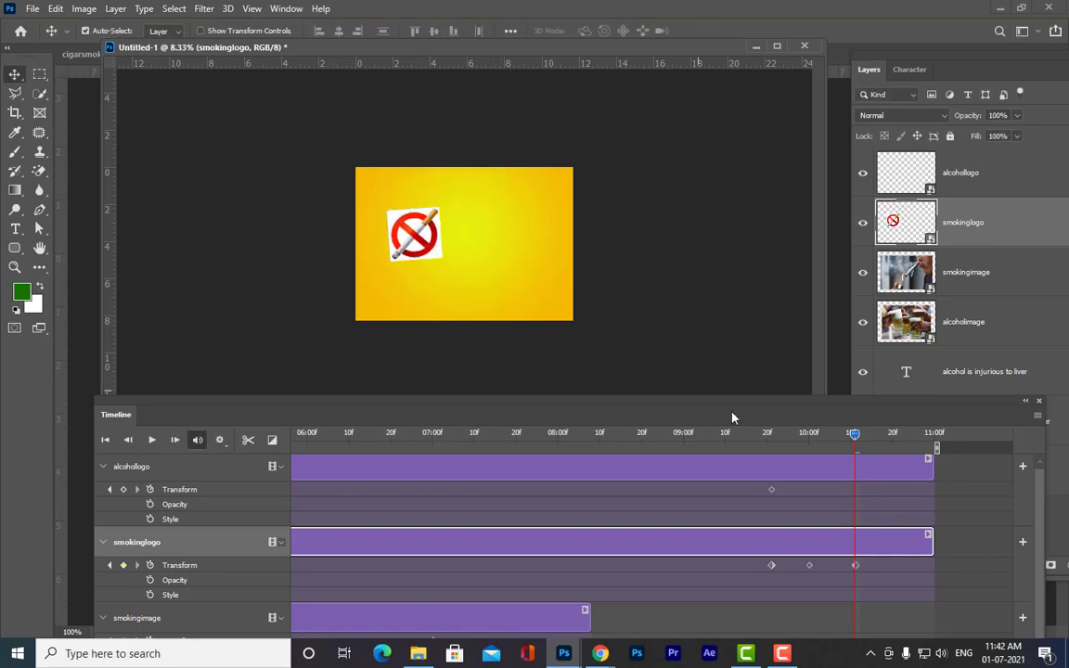
Step: At about 10:11f, straighten smokinglogo to about 0° and apply the transform
mouse_move(855, 433)
mouse_down()
mouse_move(771, 435)
mouse_move(859, 450)
mouse_up()
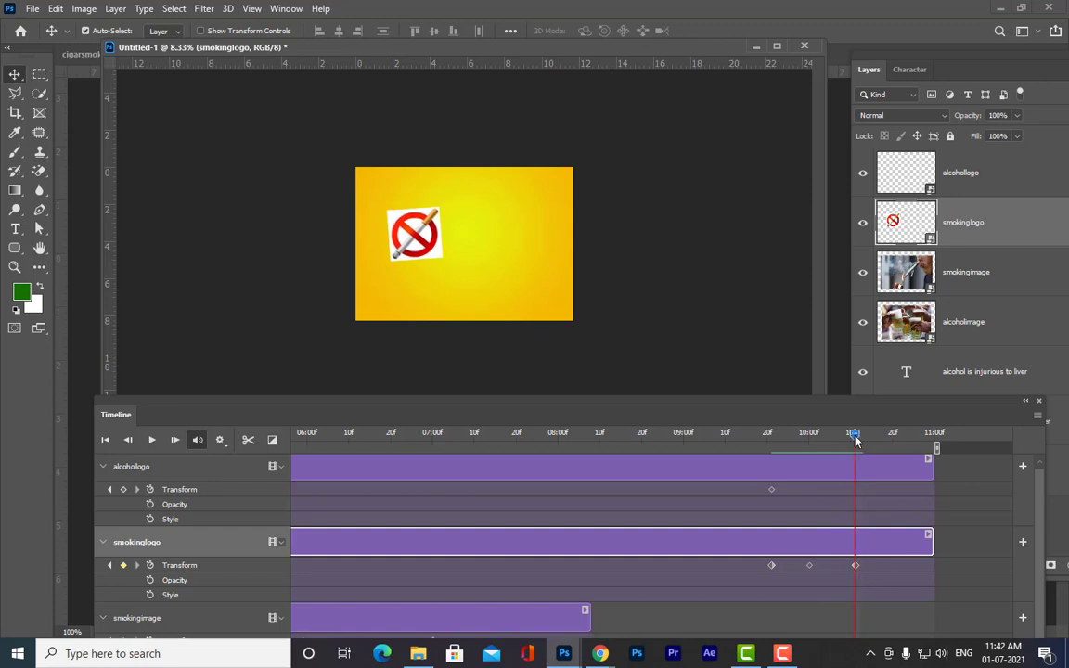
key(ctrl+t)
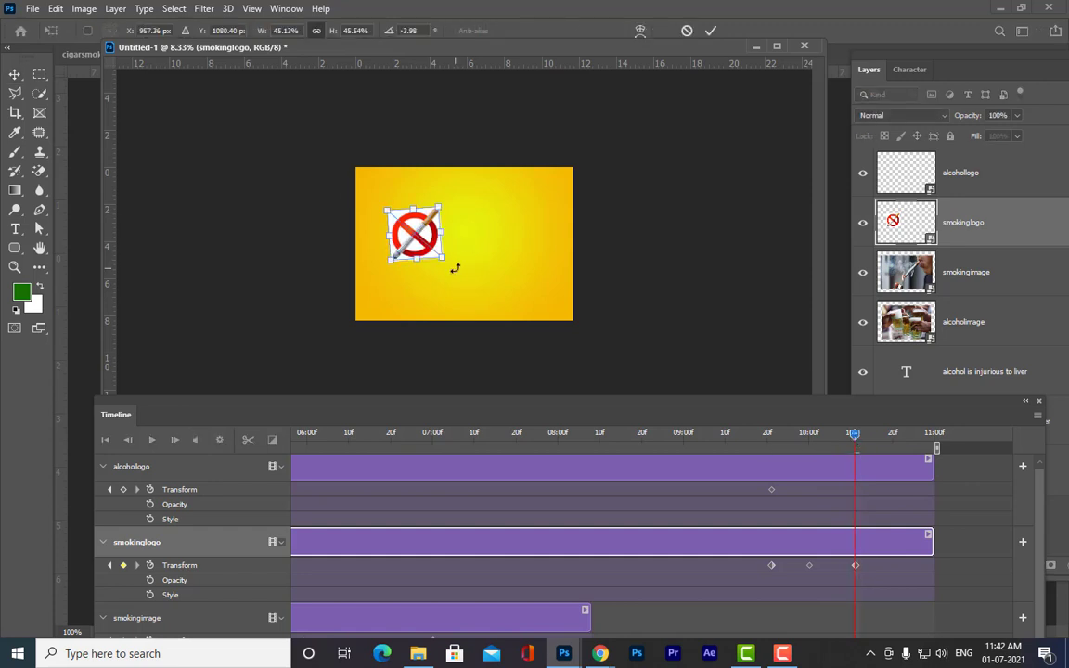
drag(453, 268, 444, 259)
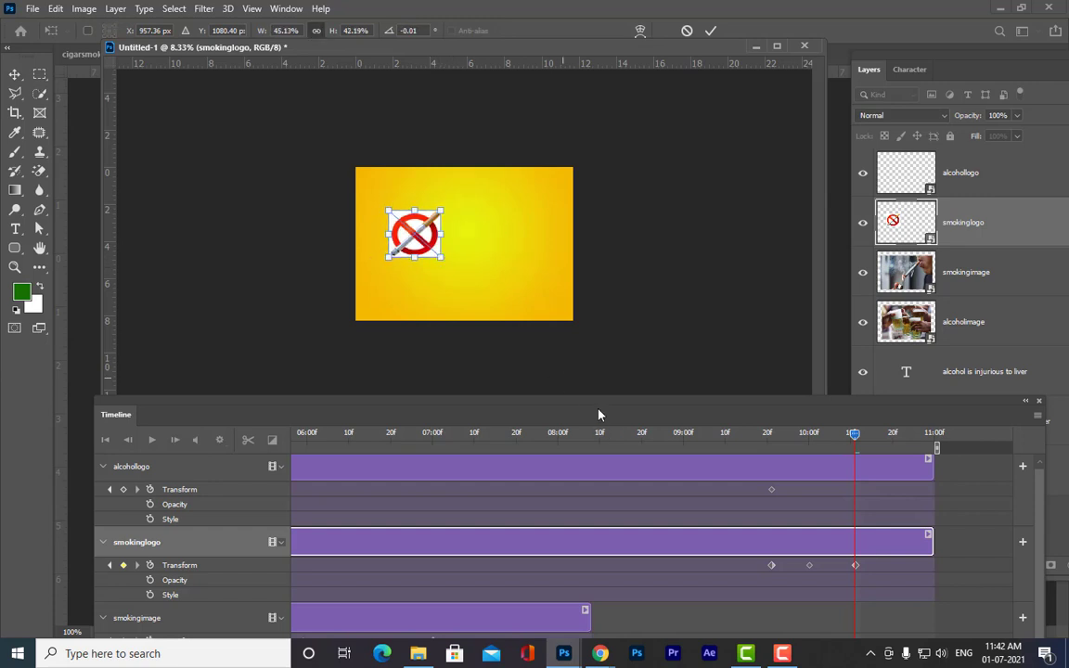
key(Return)
Step: Delete the smokinglogo Transform keyframe at 10:00f and scrub through the remaining motion to preview it
click(810, 565)
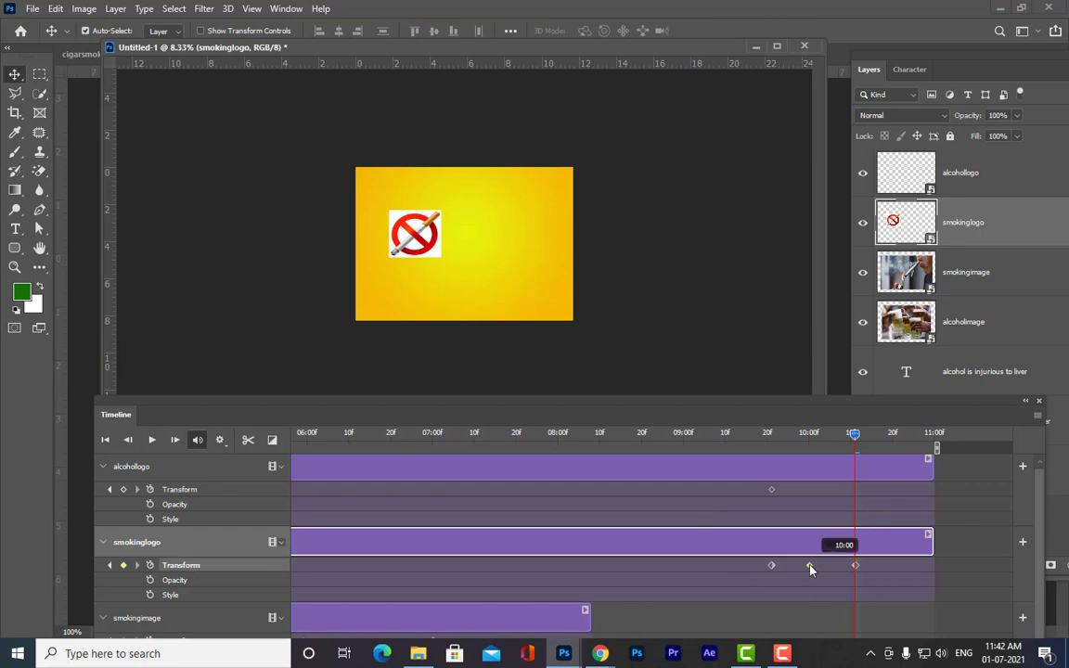
key(Delete)
mouse_move(868, 452)
mouse_down()
mouse_move(743, 453)
mouse_move(856, 459)
mouse_up()
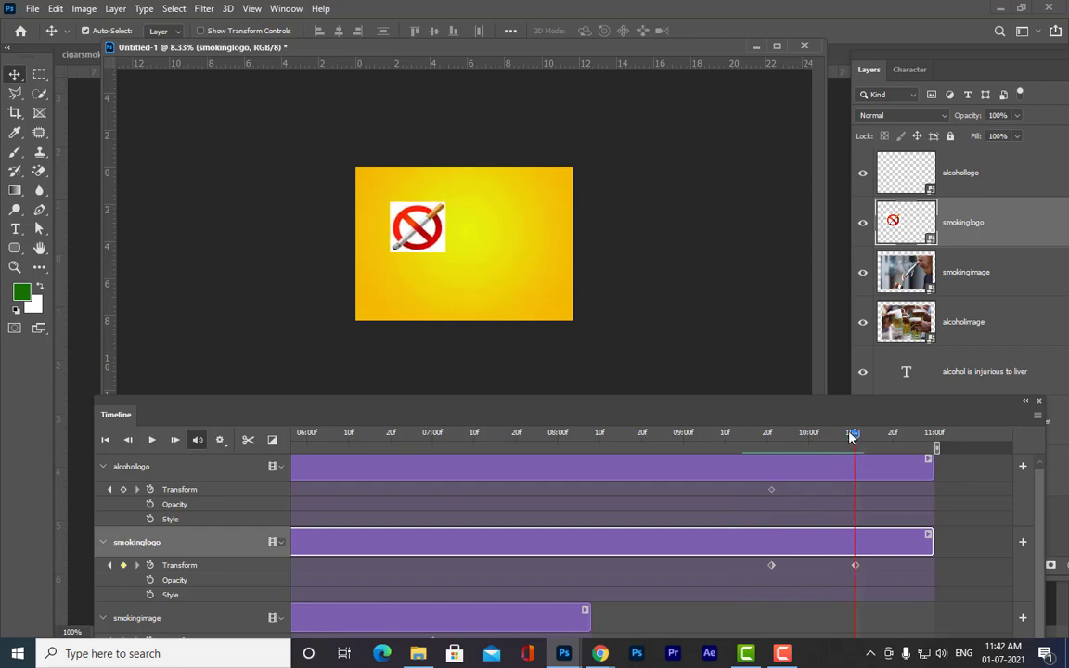
Step: At about 10:11f, move alcohollogo onto the canvas beside the smoking logo, shrink it to a similar size, and preview the motion
click(773, 446)
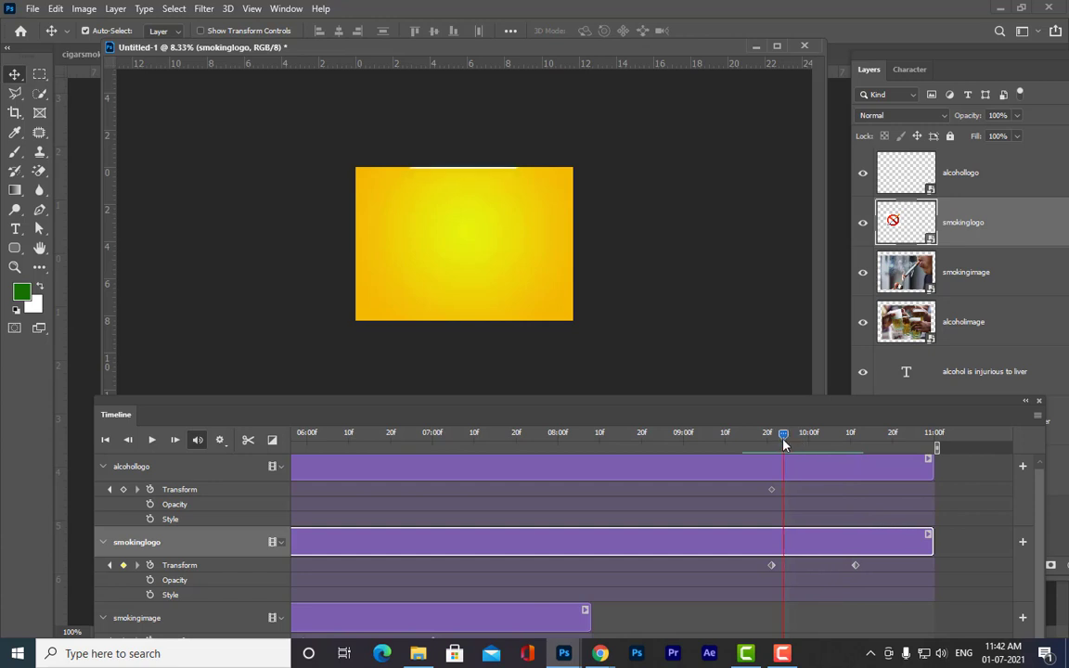
click(205, 490)
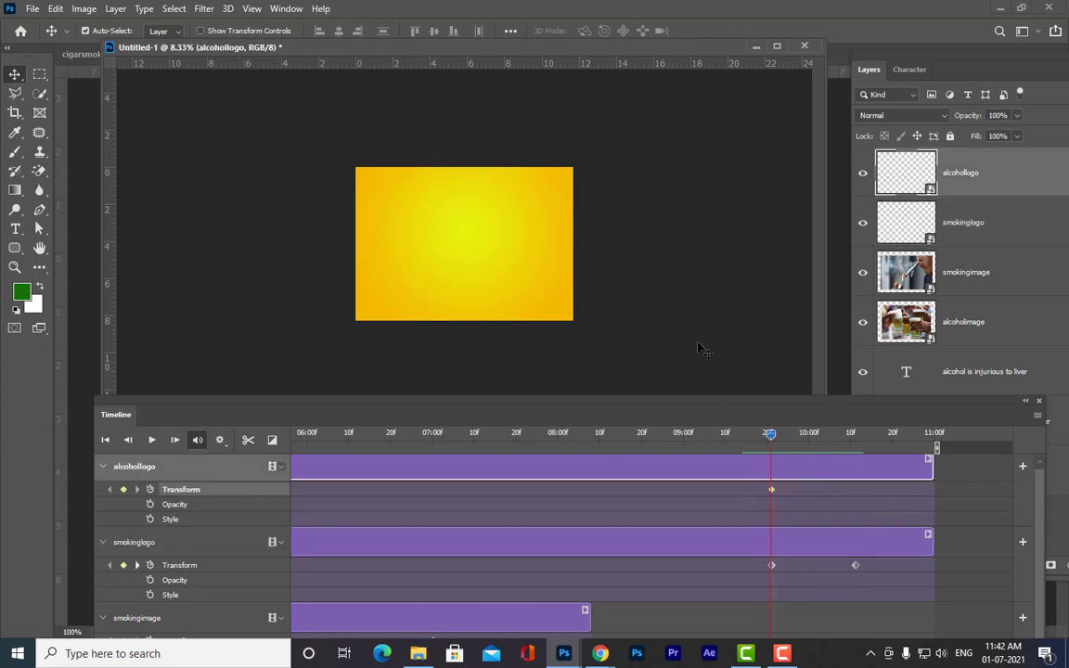
key(ctrl+t)
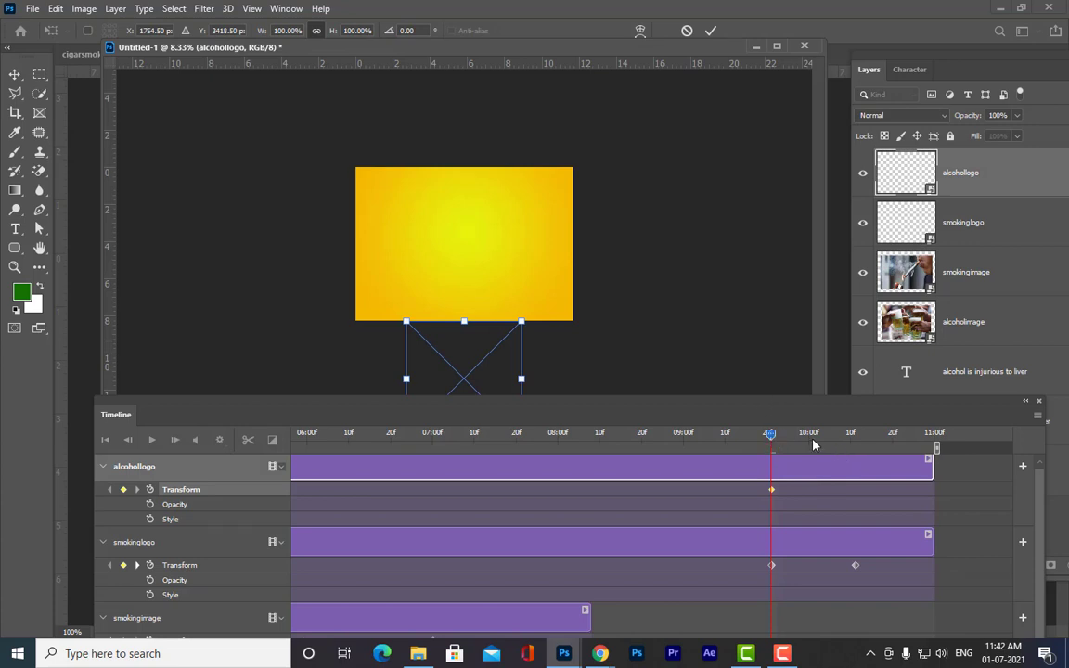
key(Return)
click(852, 447)
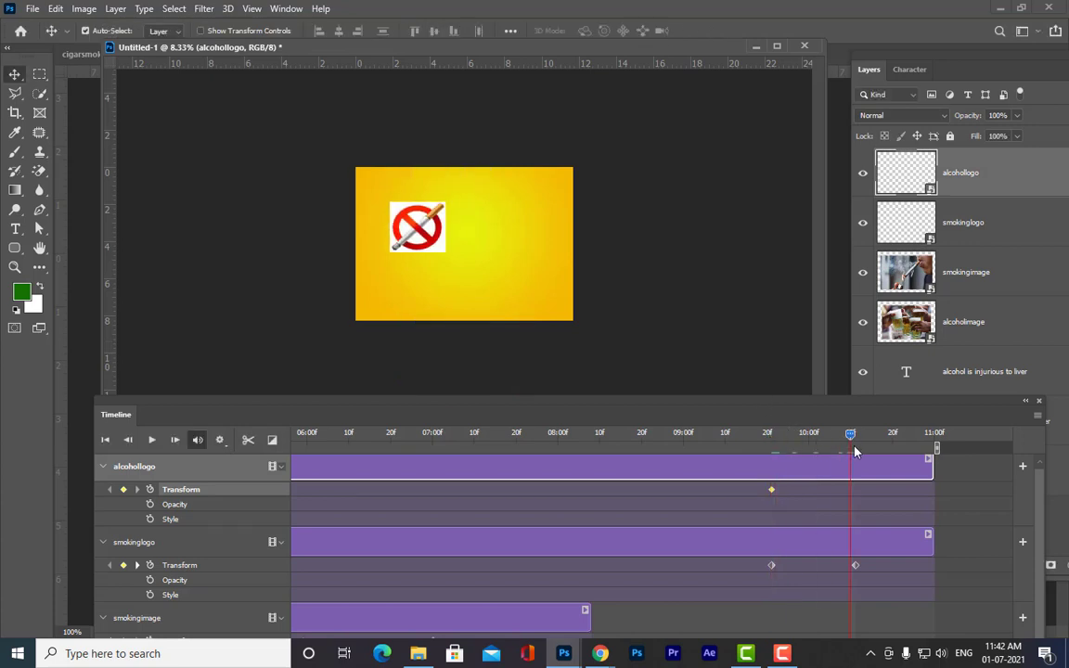
click(855, 450)
key(ctrl+t)
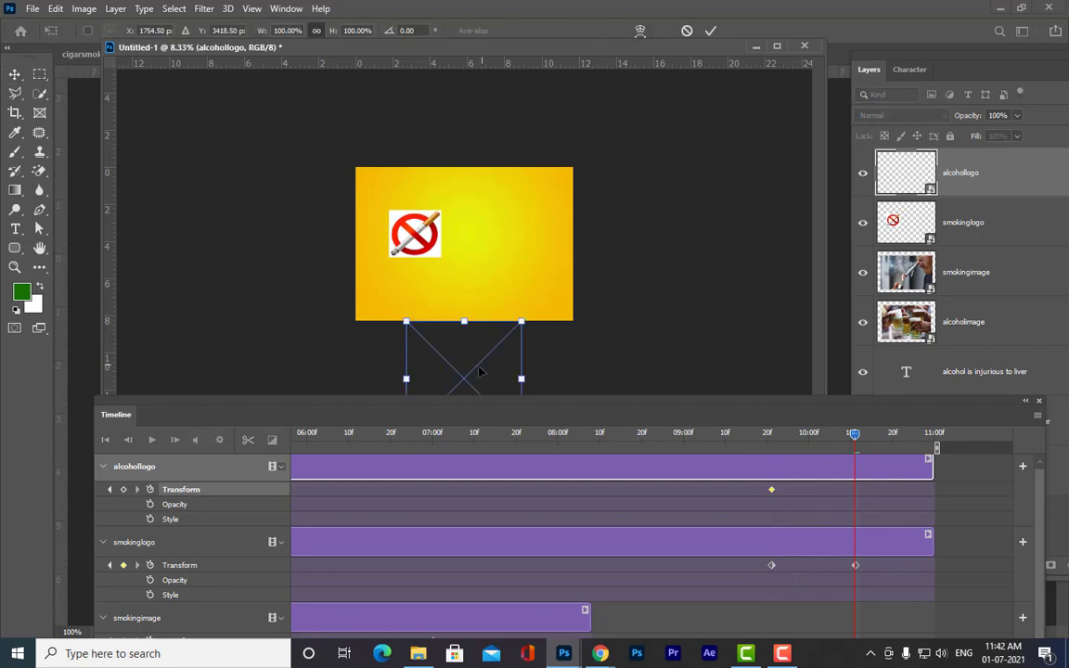
drag(473, 374, 532, 228)
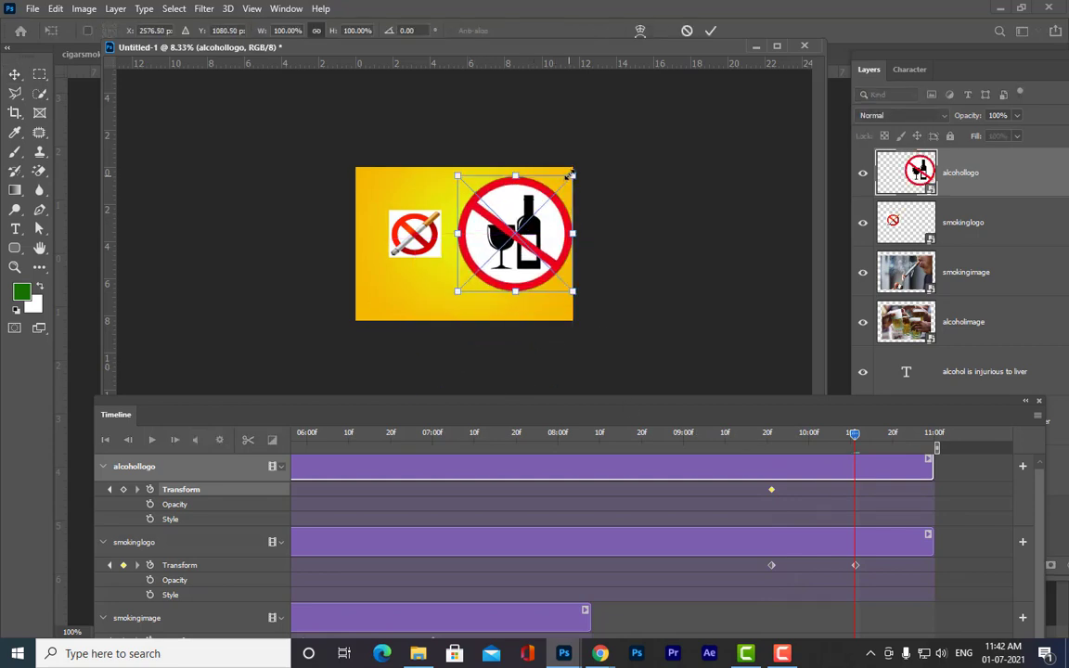
drag(570, 175, 526, 235)
key(Return)
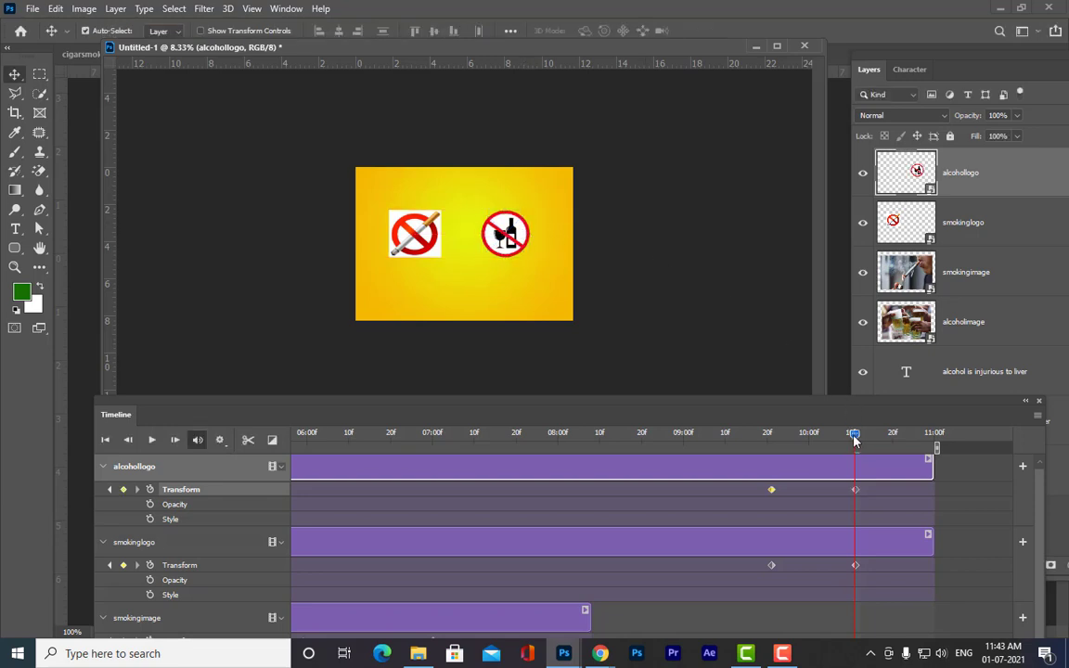
mouse_move(854, 433)
mouse_down()
mouse_move(676, 432)
mouse_move(730, 434)
mouse_move(775, 459)
mouse_move(857, 456)
mouse_up()
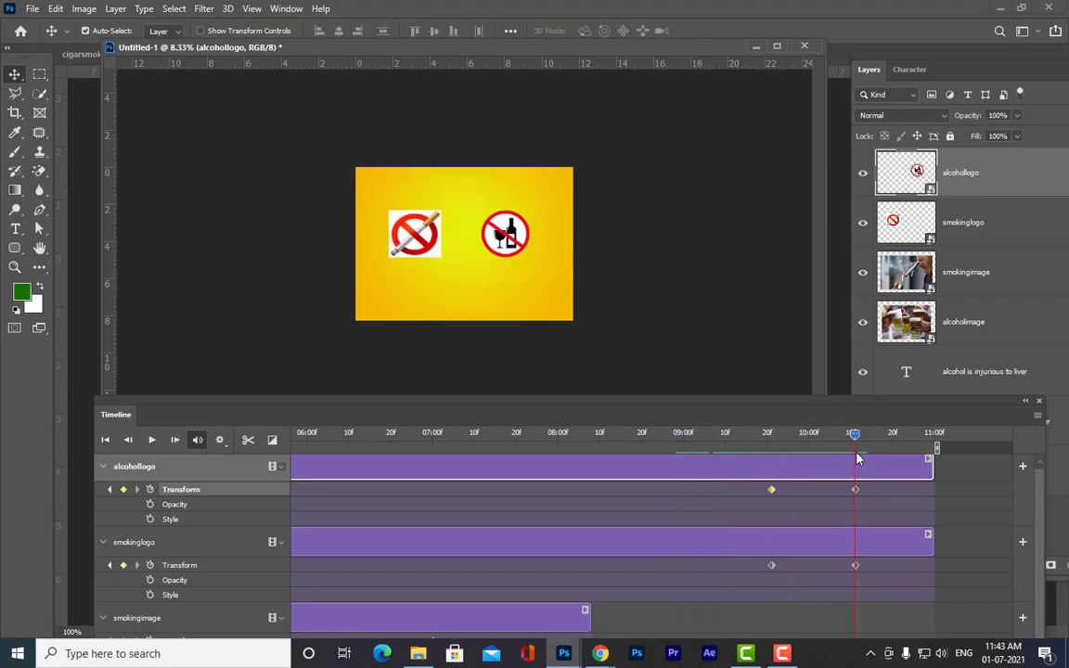
Step: Add the text "SAY NO TO ALCOHOL AND SMOKING" in green Arial Black below the logos and shift it rightward across the canvas
drag(919, 59, 896, 60)
click(15, 228)
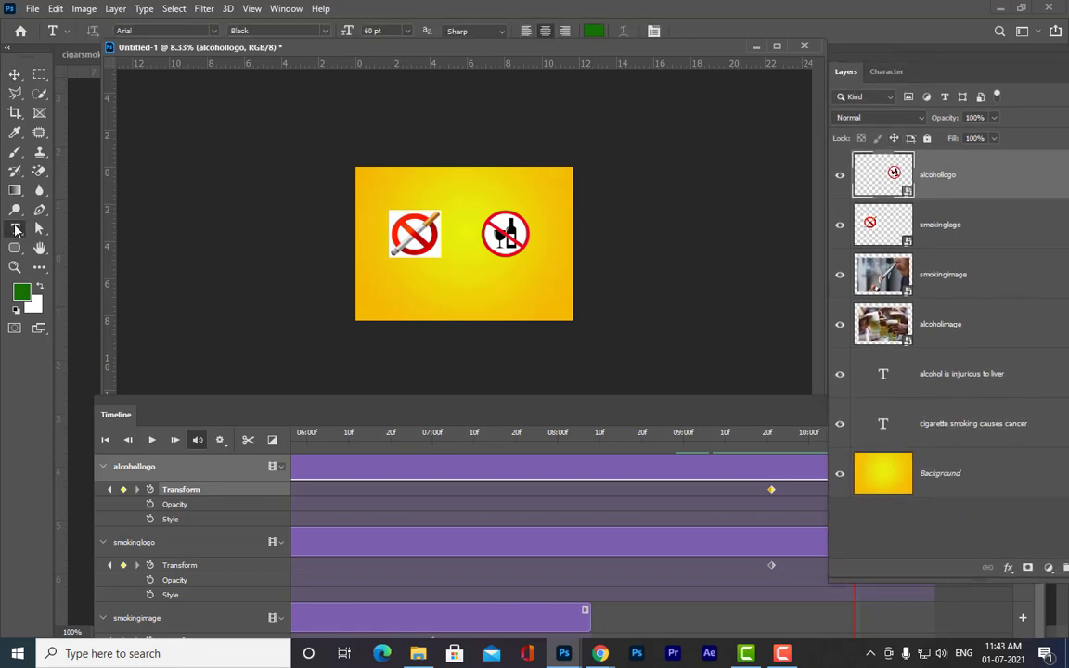
click(394, 300)
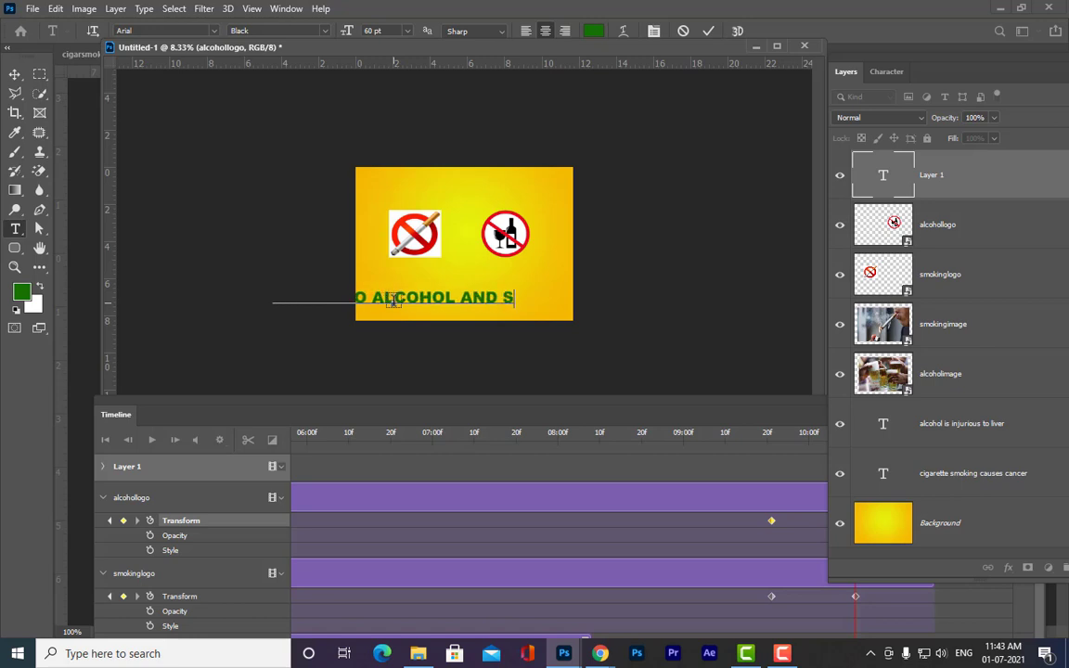
text(MOKING)
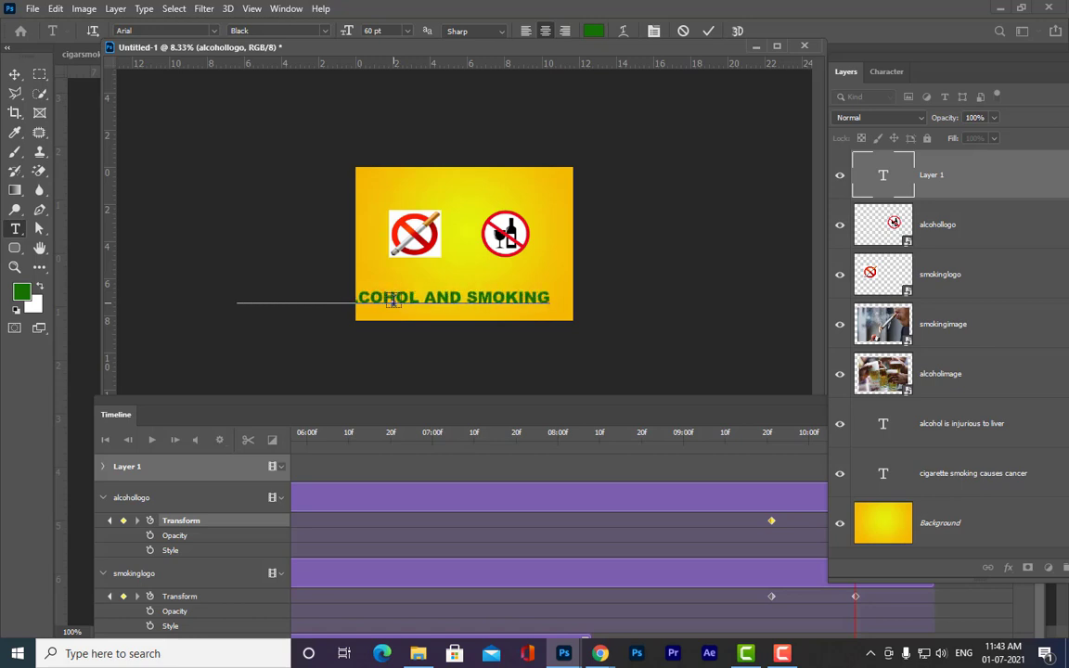
double_click(886, 173)
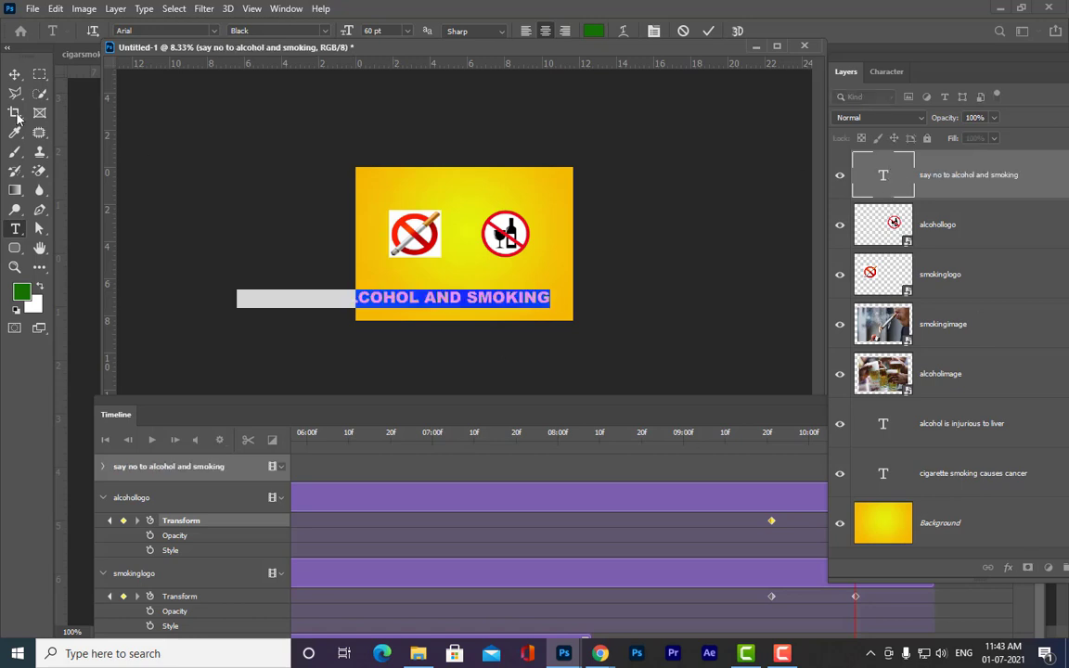
click(15, 73)
drag(451, 298, 565, 296)
Step: Reduce the "say no to alcohol and smoking" text to 36 pt
double_click(882, 176)
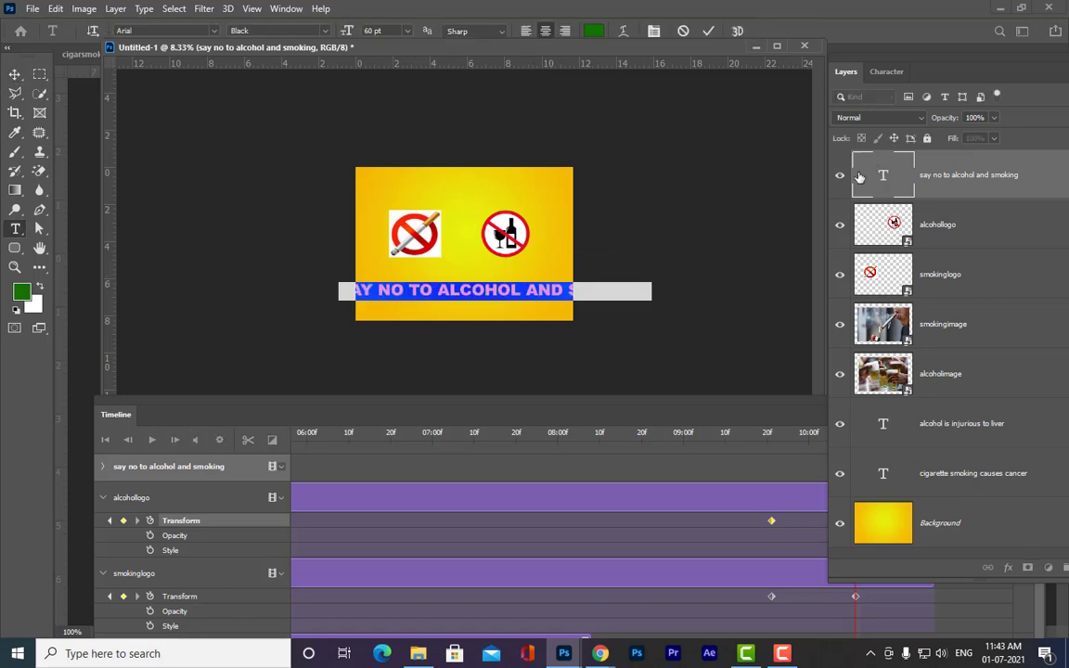
key(ctrl+shift+comma)
key(ctrl+shift+comma)
key(ctrl+shift+comma)
key(ctrl+shift+comma)
key(ctrl+shift+comma)
key(ctrl+shift+comma)
key(ctrl+shift+comma)
key(ctrl+shift+comma)
key(ctrl+shift+comma)
key(ctrl+shift+comma)
key(ctrl+shift+comma)
key(ctrl+shift+comma)
key(ctrl+shift+comma)
key(ctrl+shift+comma)
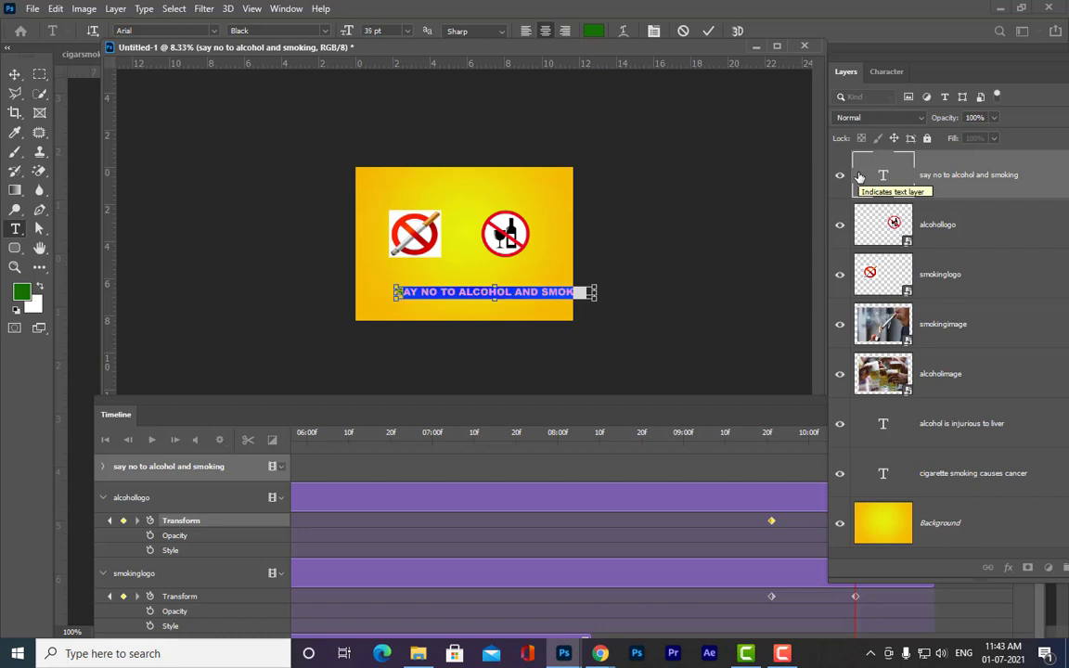
key(ctrl+shift+period)
key(ctrl+shift+period)
key(ctrl+shift+period)
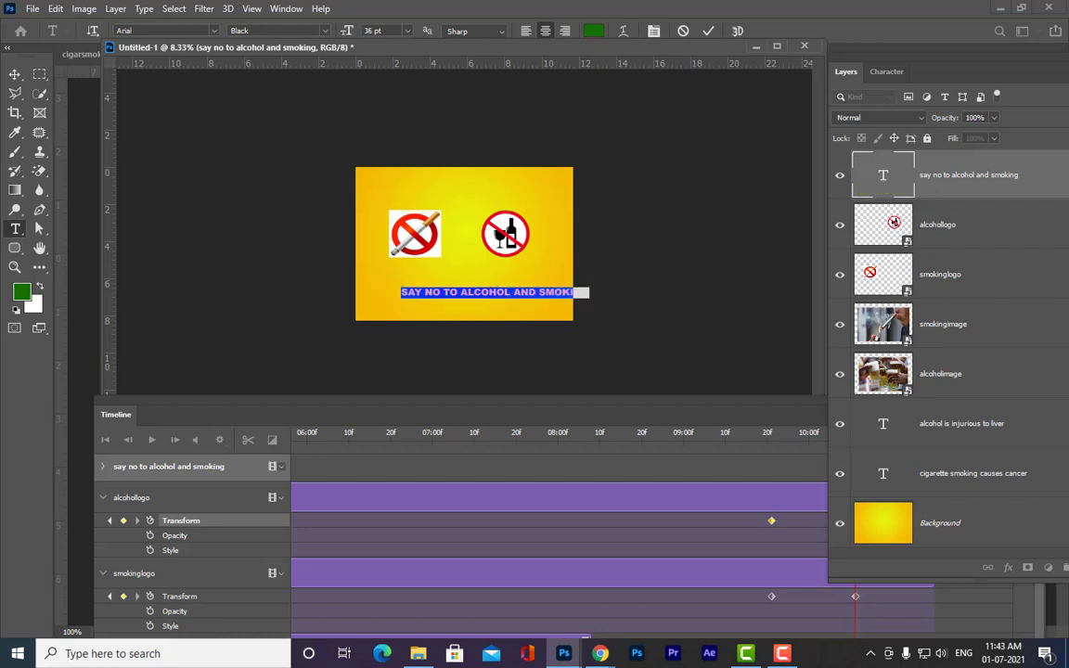
Step: Centre the "say no to alcohol and smoking" text beneath the two logos and set its size to 38 pt
click(15, 75)
drag(544, 298, 509, 290)
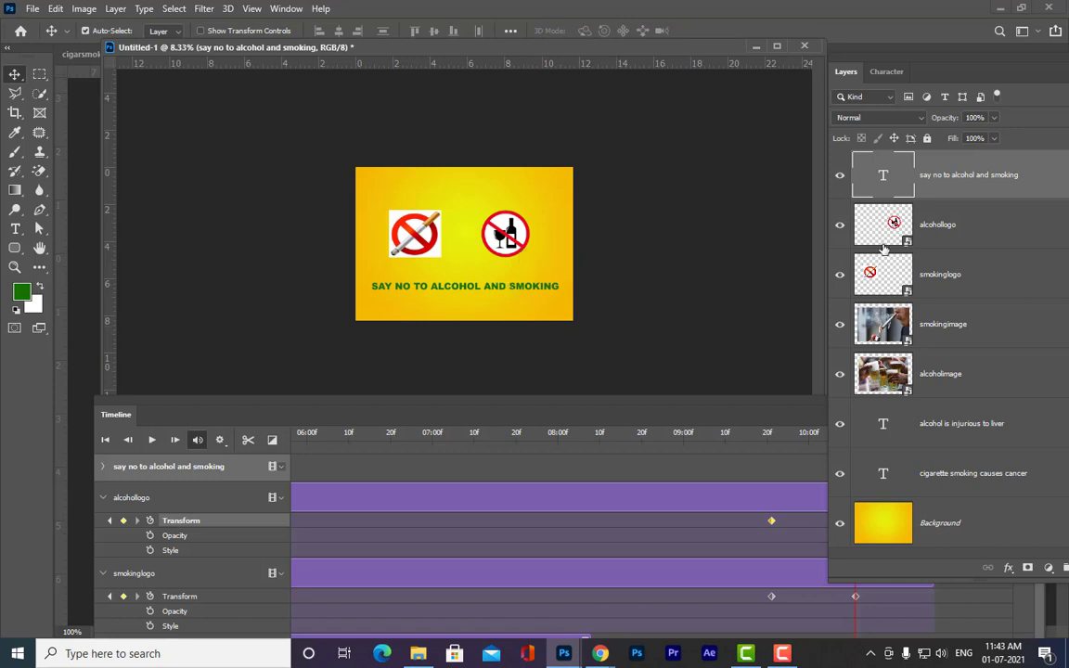
double_click(883, 177)
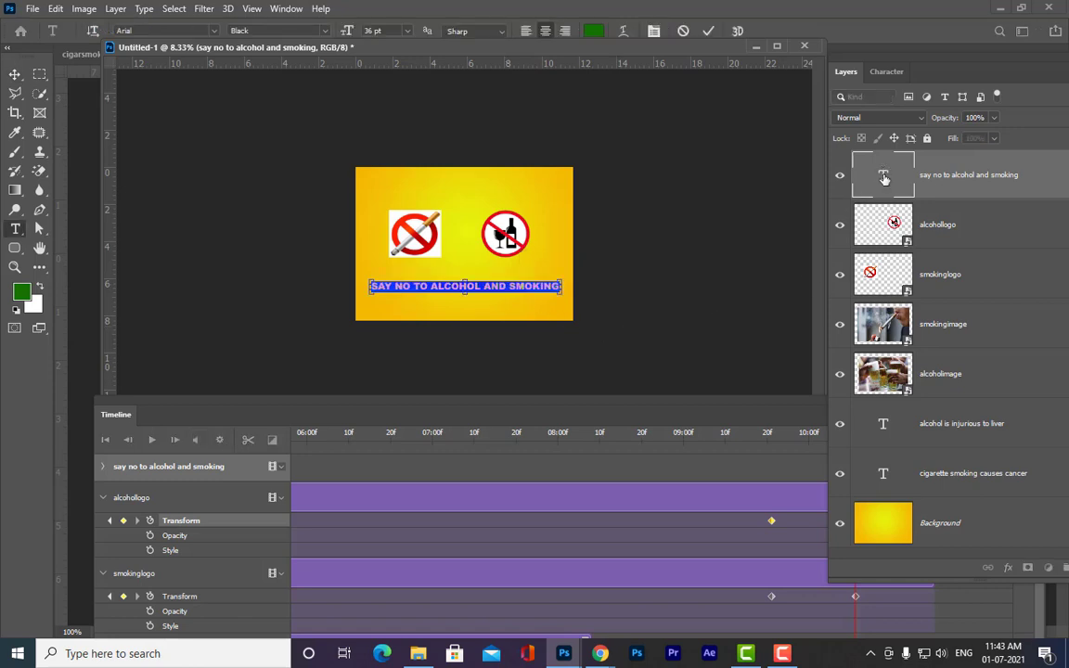
key(ctrl+shift+period)
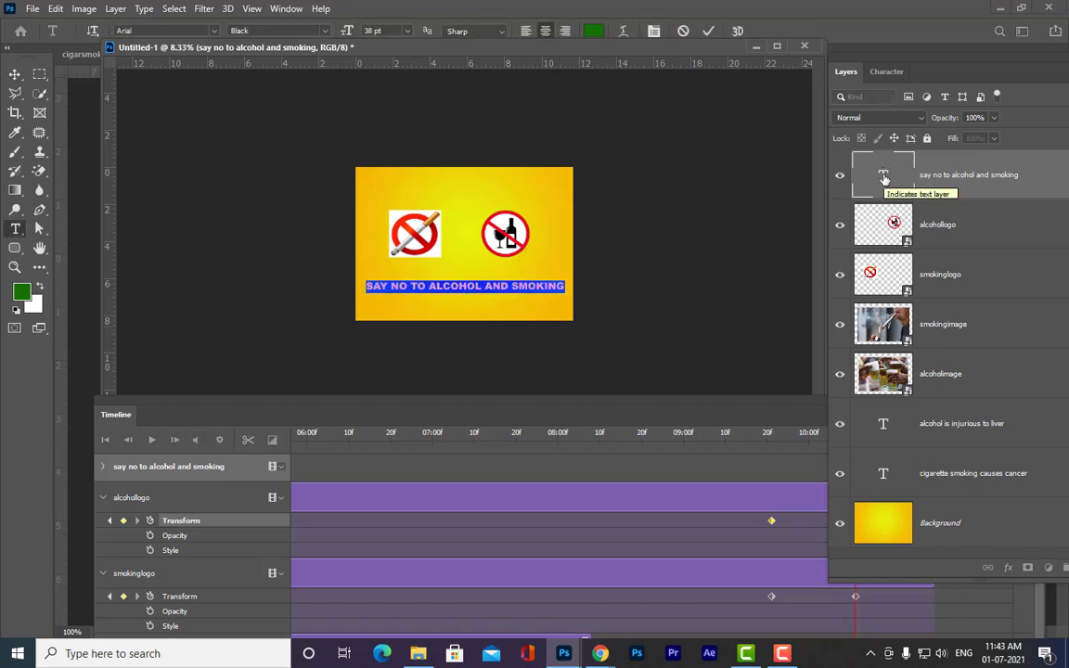
click(15, 74)
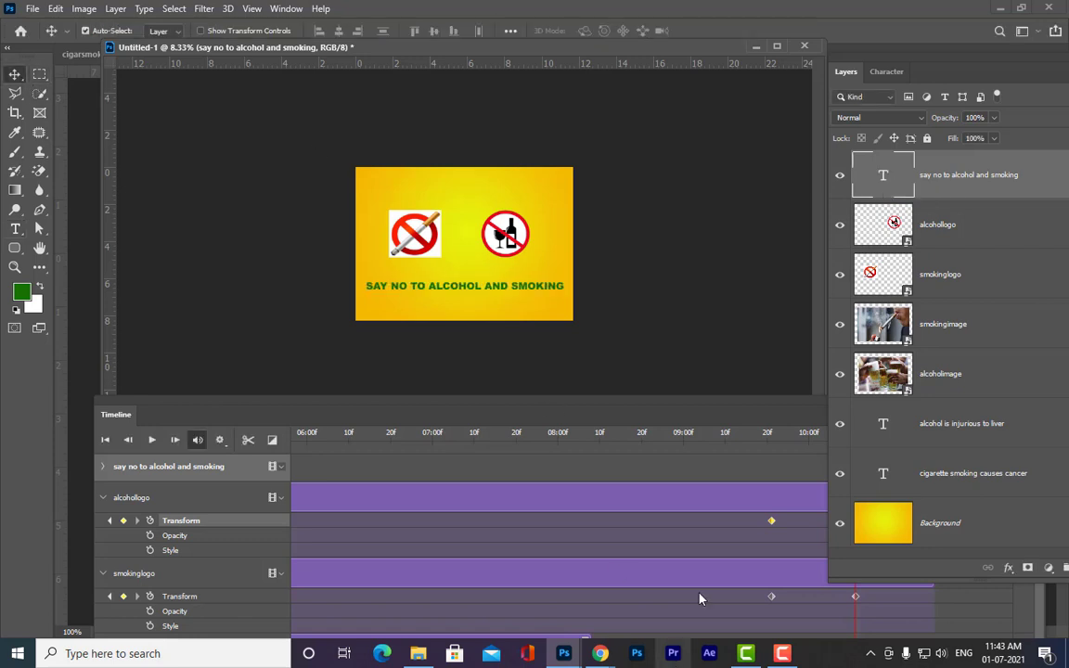
Step: Add an Opacity keyframe at the start of the "say no to alcohol and smoking" clip and set the layer's opacity to 0%
drag(671, 402, 669, 299)
click(96, 376)
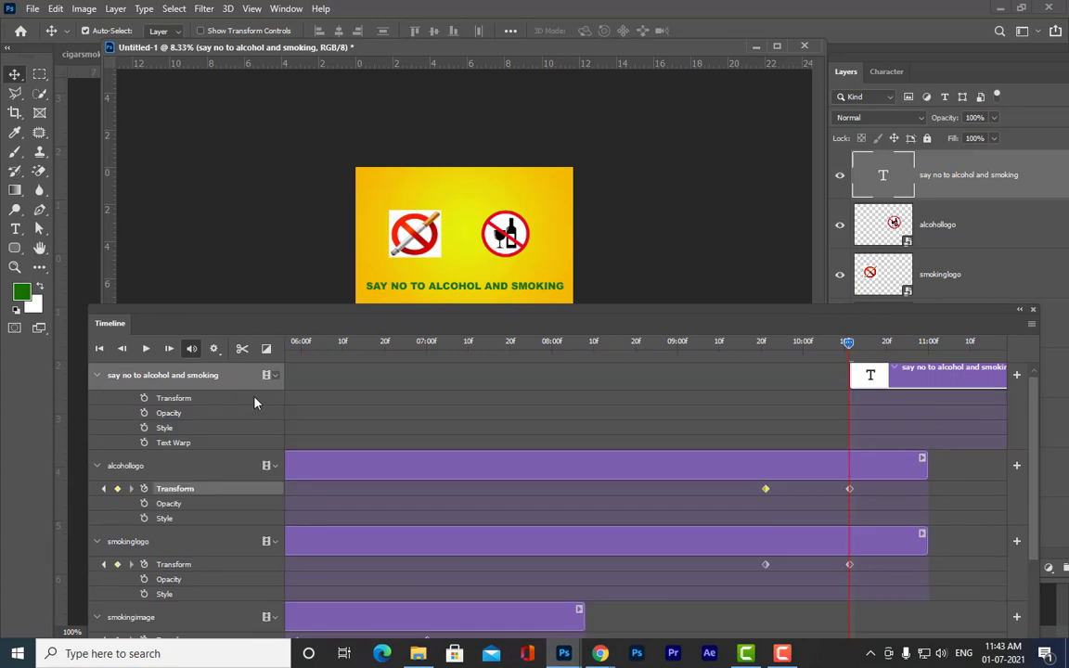
drag(769, 317, 643, 272)
drag(622, 617, 703, 615)
drag(573, 266, 749, 376)
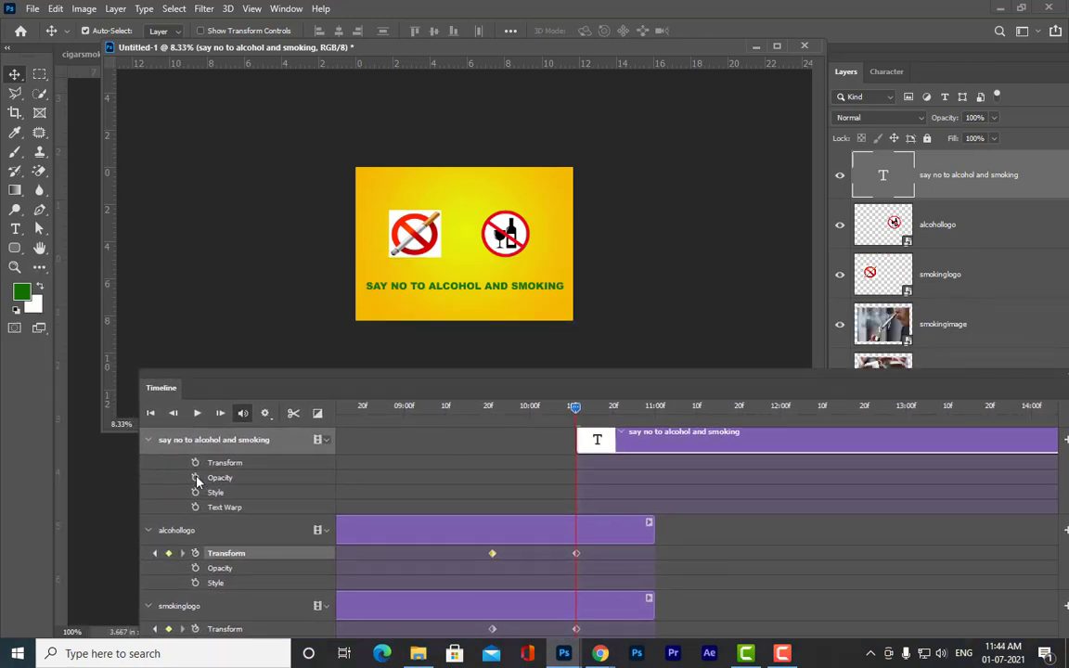
click(196, 479)
click(993, 118)
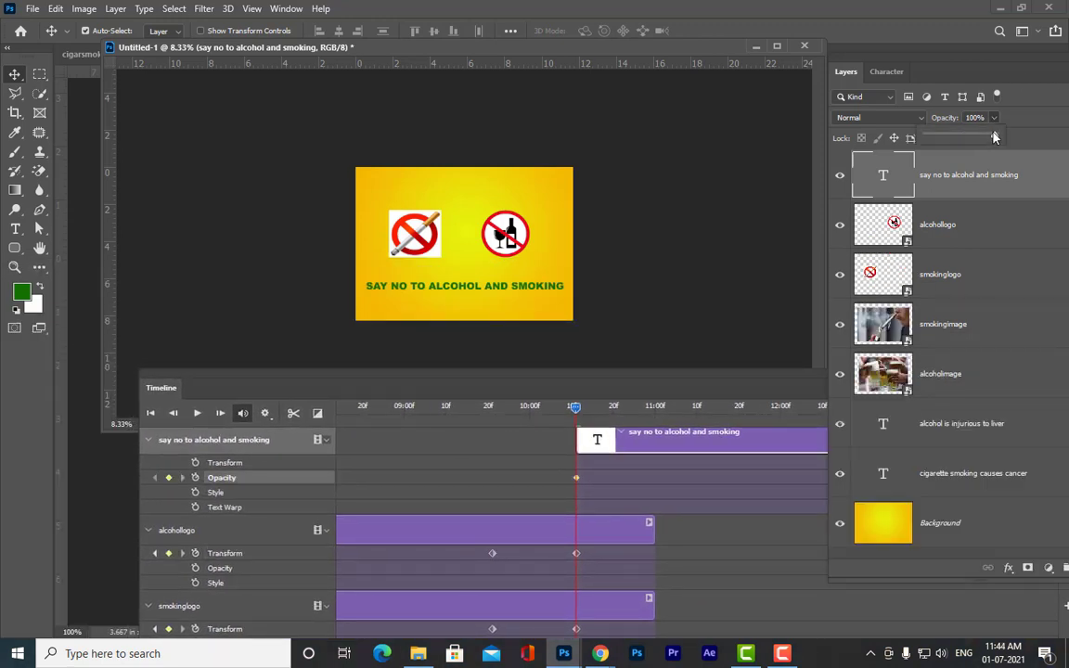
drag(998, 136, 859, 139)
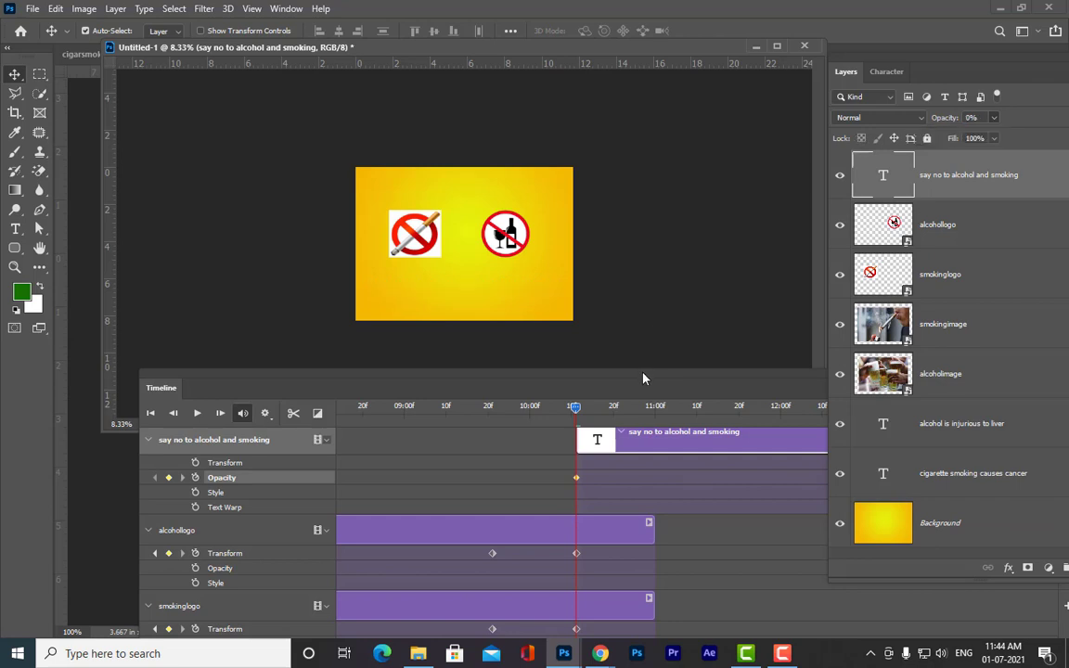
Step: At 0:00:10:29, set the "say no to alcohol and smoking" layer's opacity to 100% to complete its fade-in
drag(641, 388, 547, 392)
drag(483, 409, 559, 424)
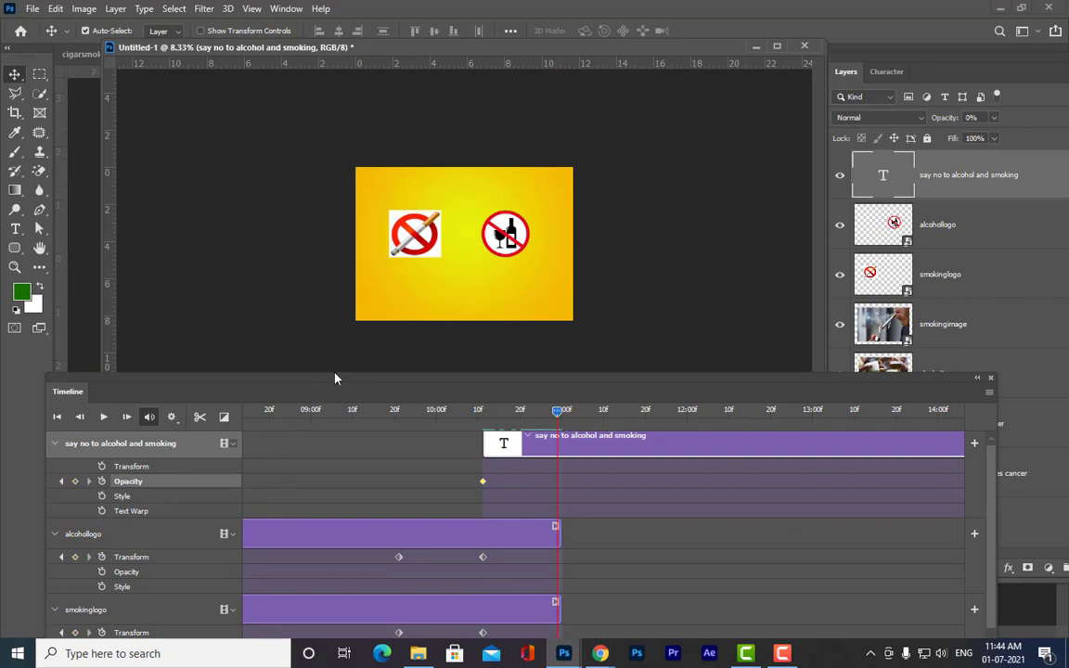
drag(343, 382, 449, 381)
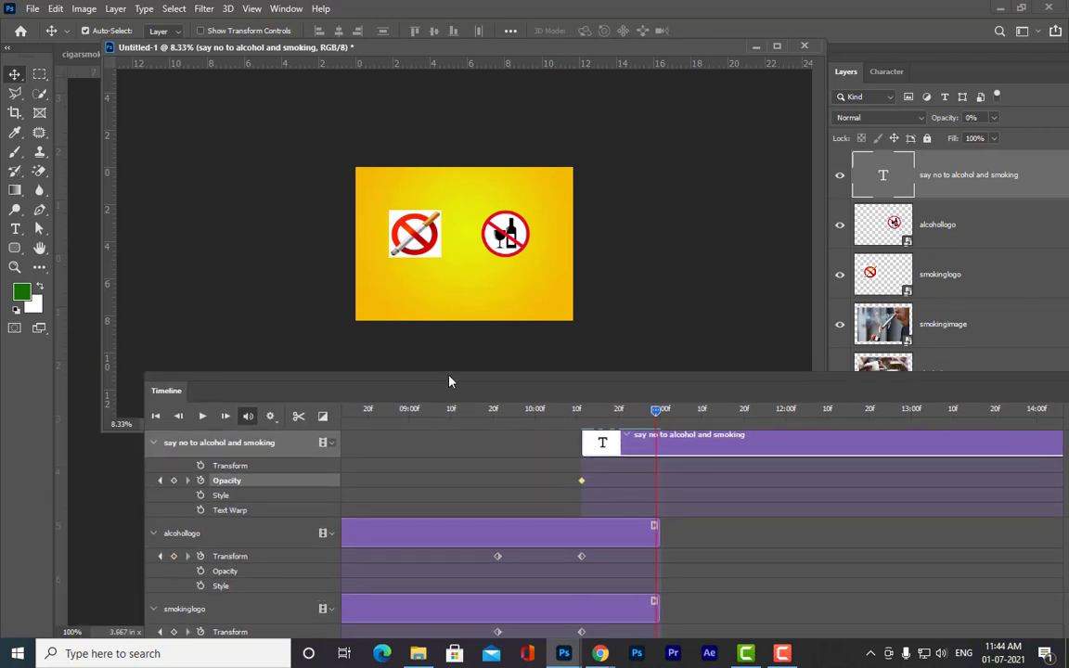
click(993, 138)
drag(1054, 136, 1060, 136)
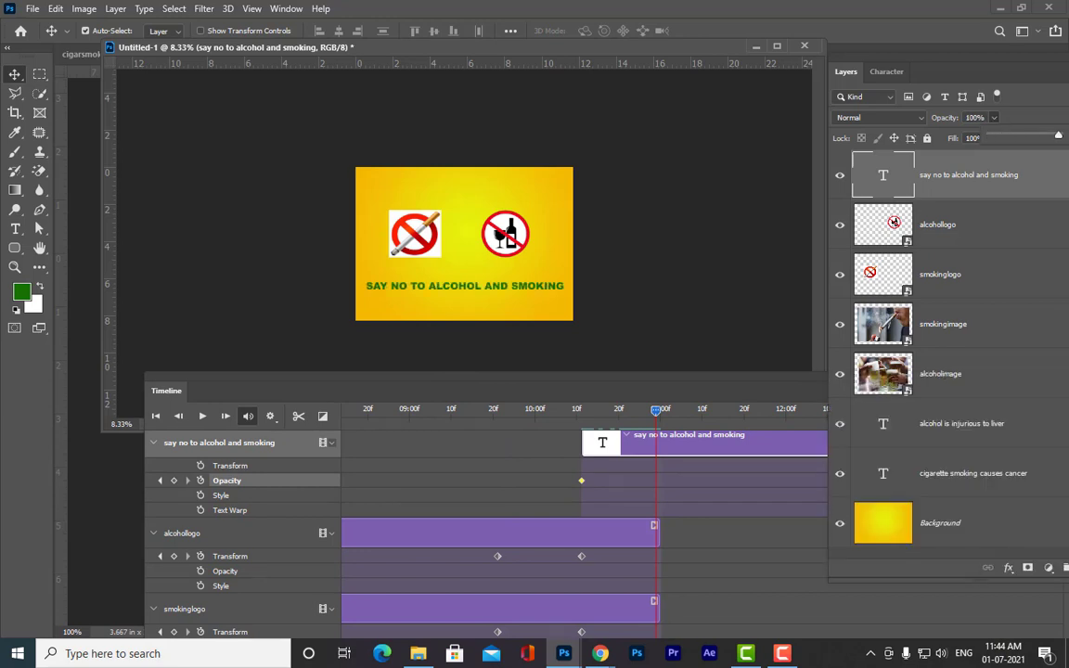
drag(656, 413, 534, 286)
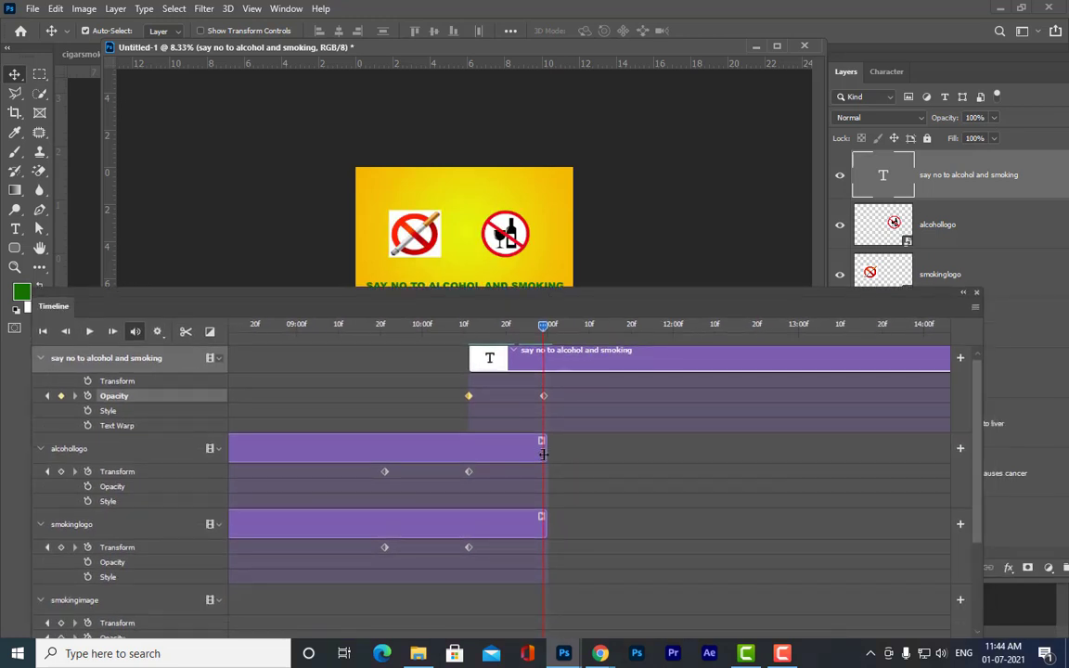
Step: Extend the alcohollogo and smokinglogo clips to about 12:11f and trim the "say no to alcohol and smoking" clip to end with them
drag(543, 454, 718, 449)
drag(545, 526, 718, 522)
drag(675, 303, 635, 158)
drag(640, 509, 695, 498)
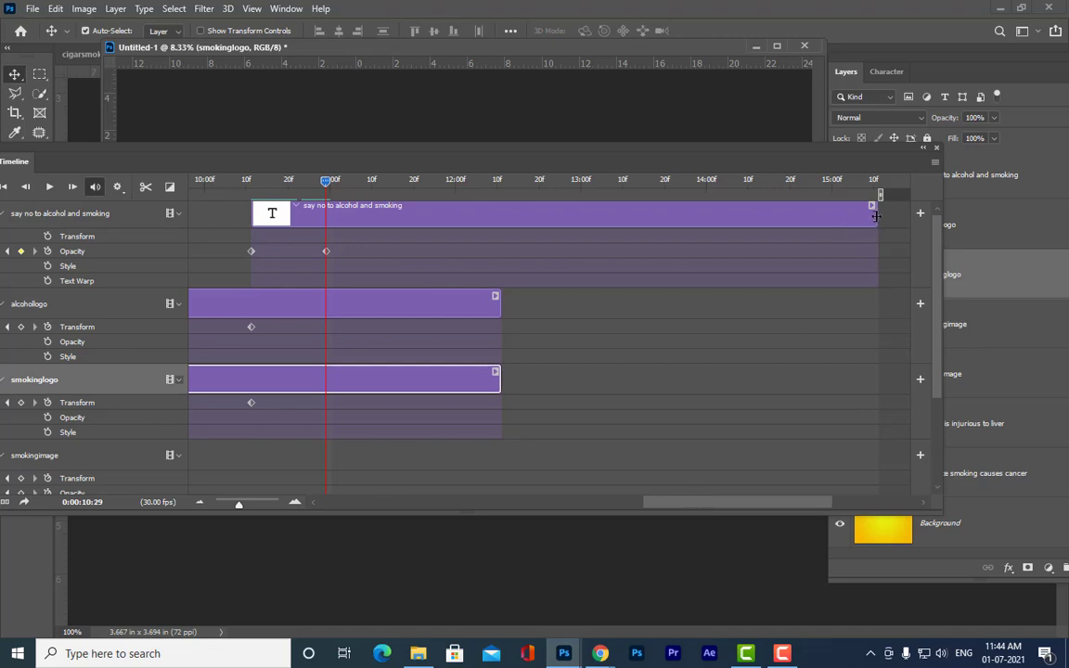
drag(876, 216, 512, 248)
drag(547, 157, 664, 215)
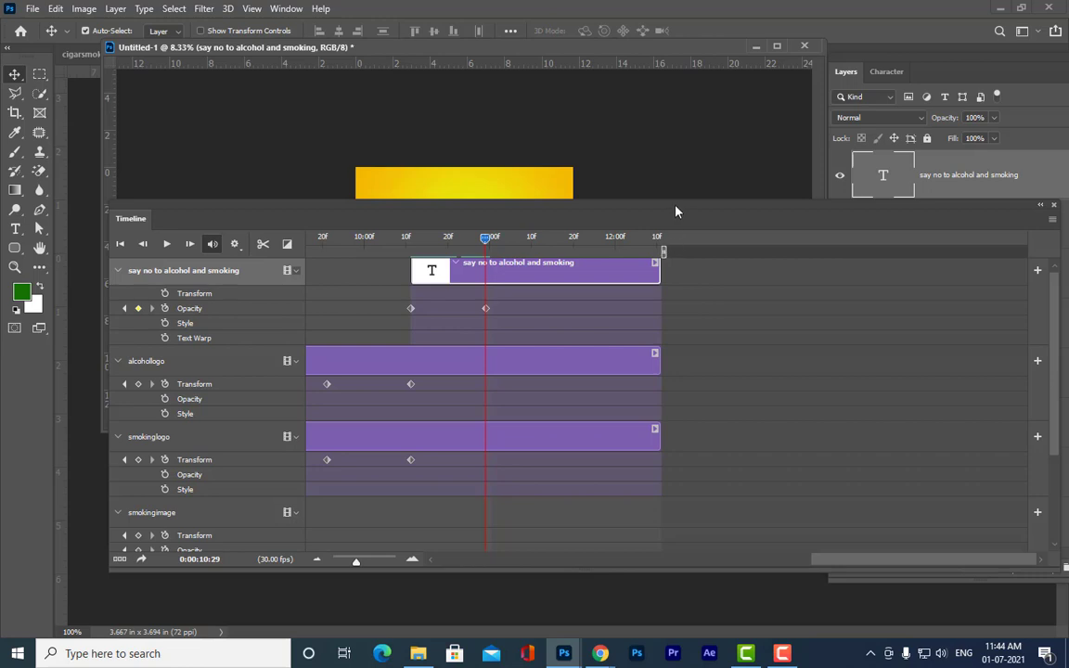
drag(676, 212, 724, 288)
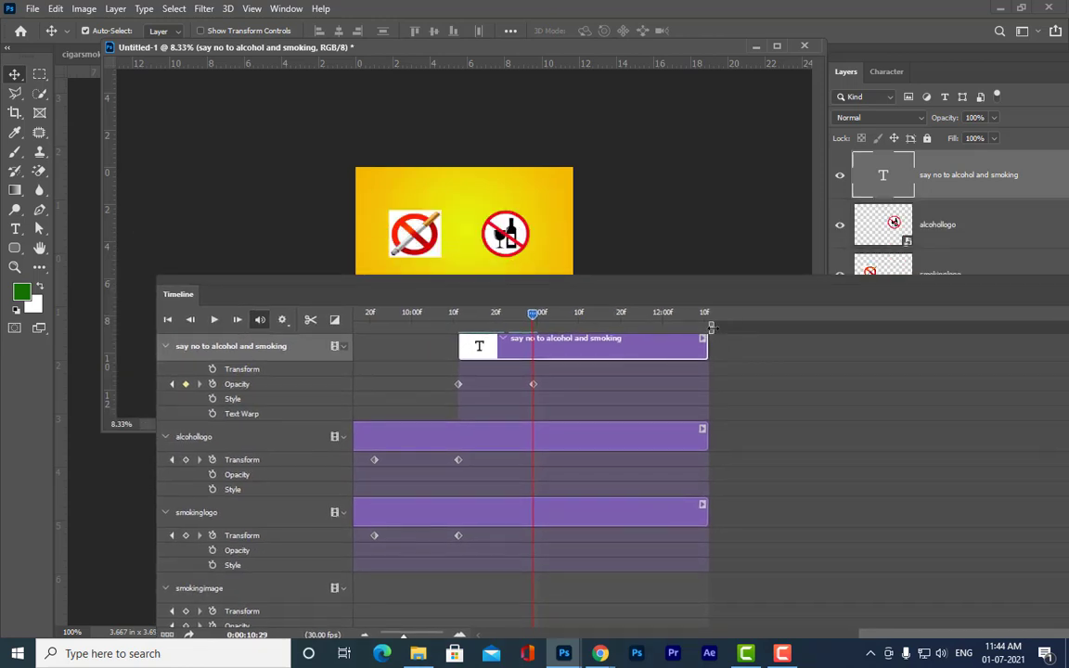
Step: Return the playhead to the first frame and play the whole animation through to the fading slogan
scroll(759, 382, up, 1)
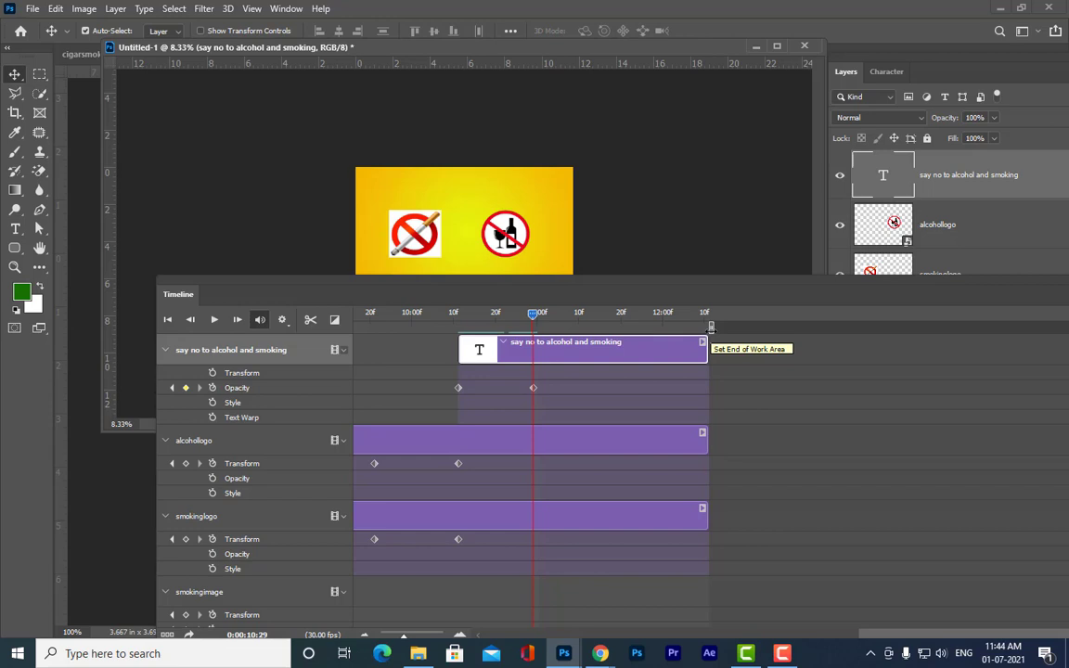
drag(602, 289, 682, 351)
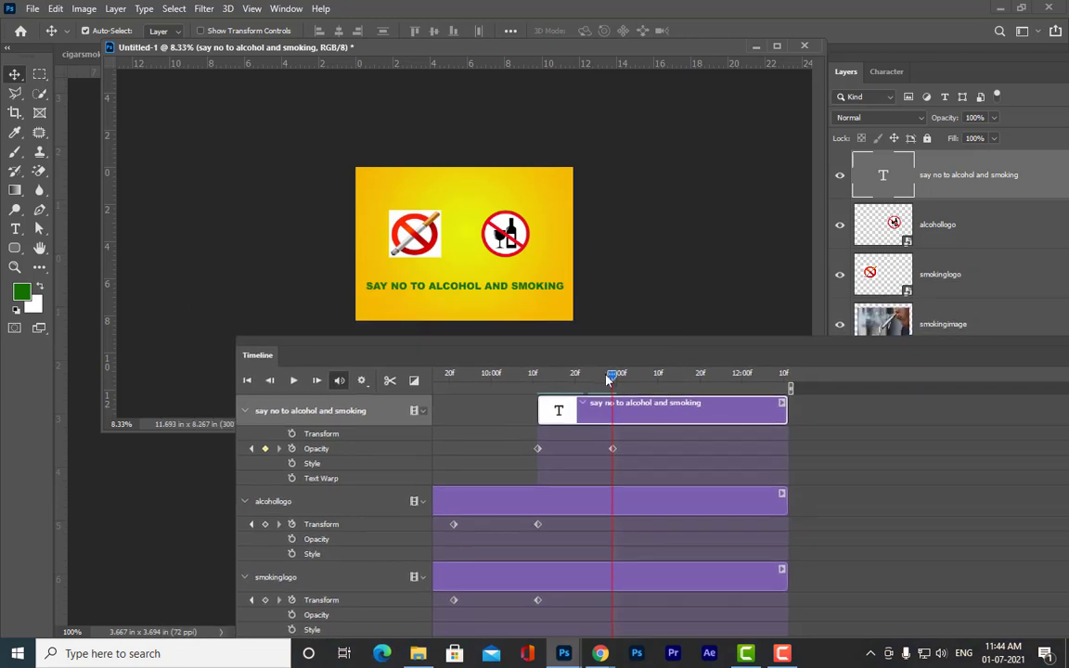
drag(611, 377, 508, 390)
click(247, 379)
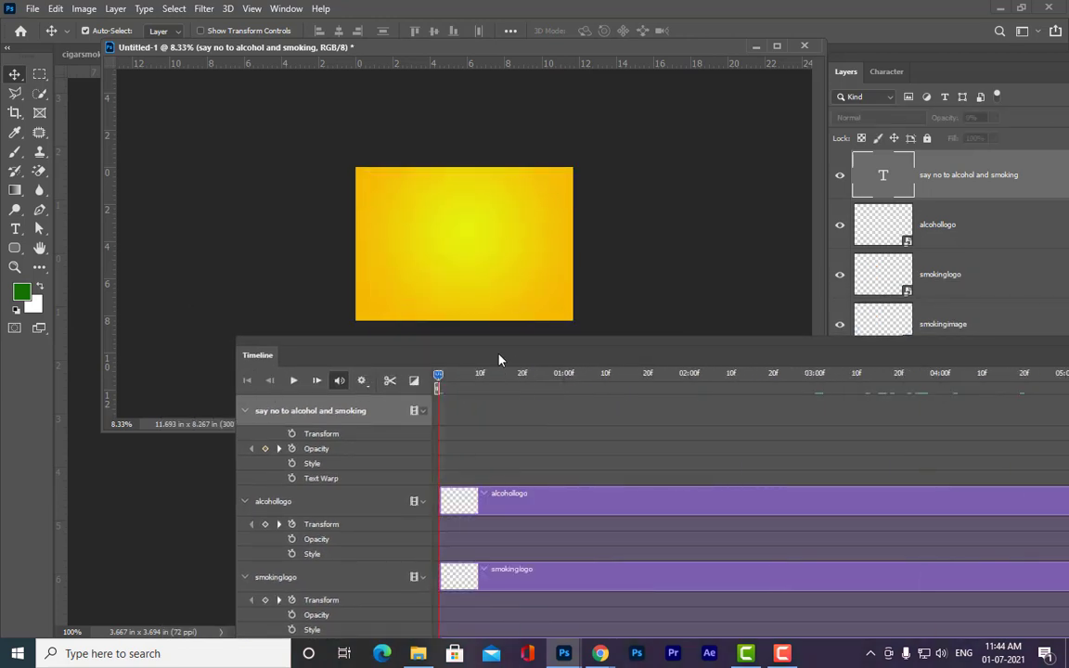
drag(515, 347, 497, 399)
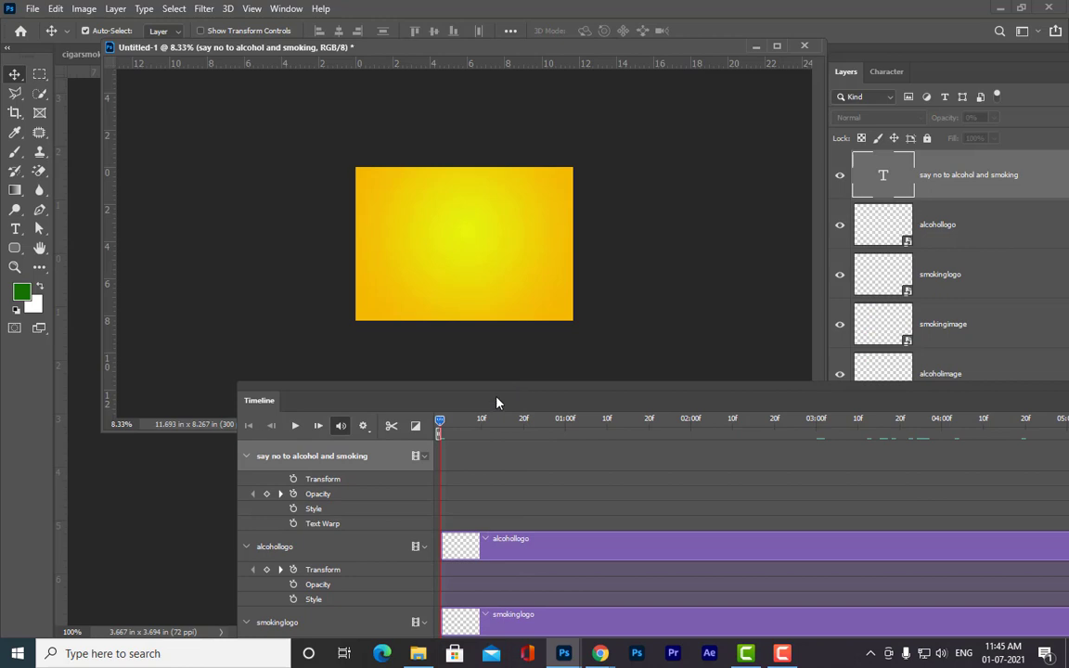
click(294, 426)
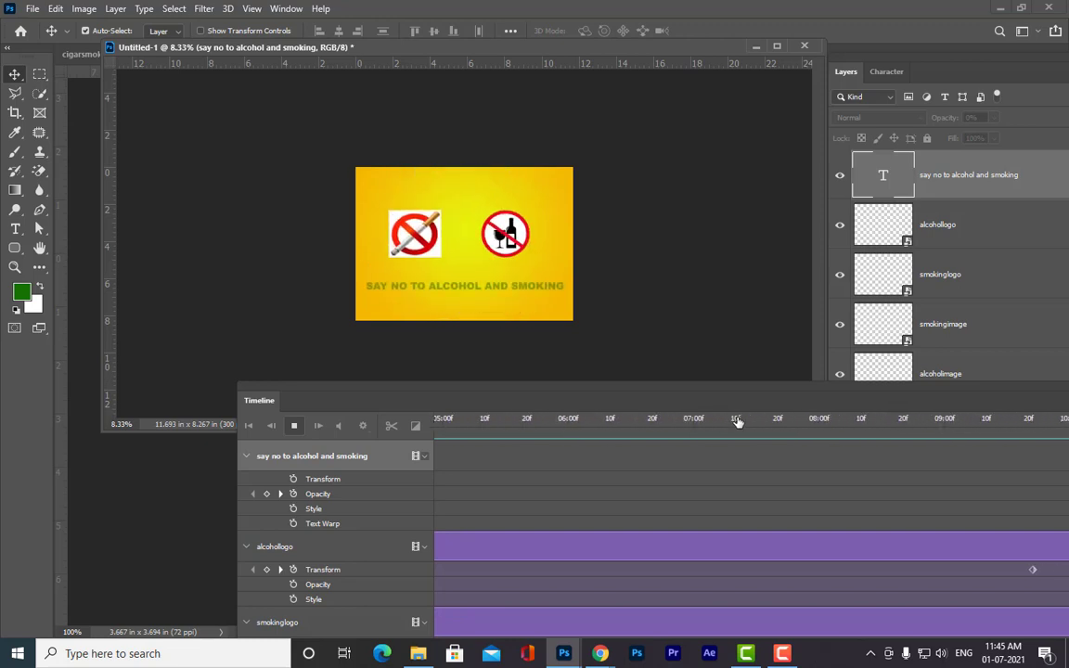
key(space)
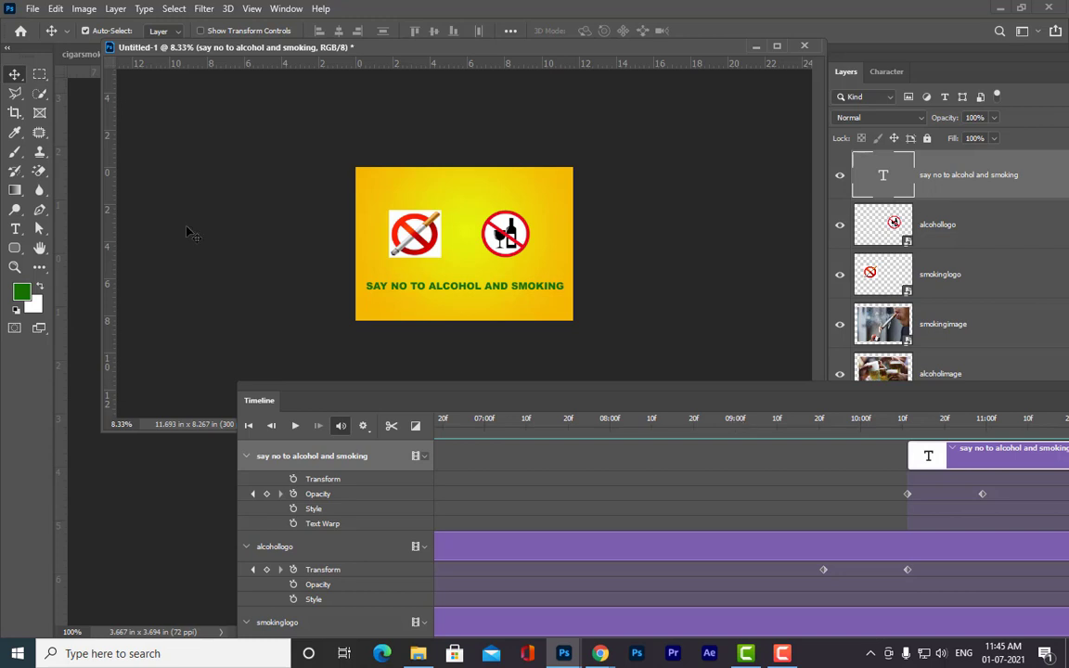
Step: Switch to Google Chrome and open YouTube in a new browser tab
mouse_move(601, 654)
click(475, 530)
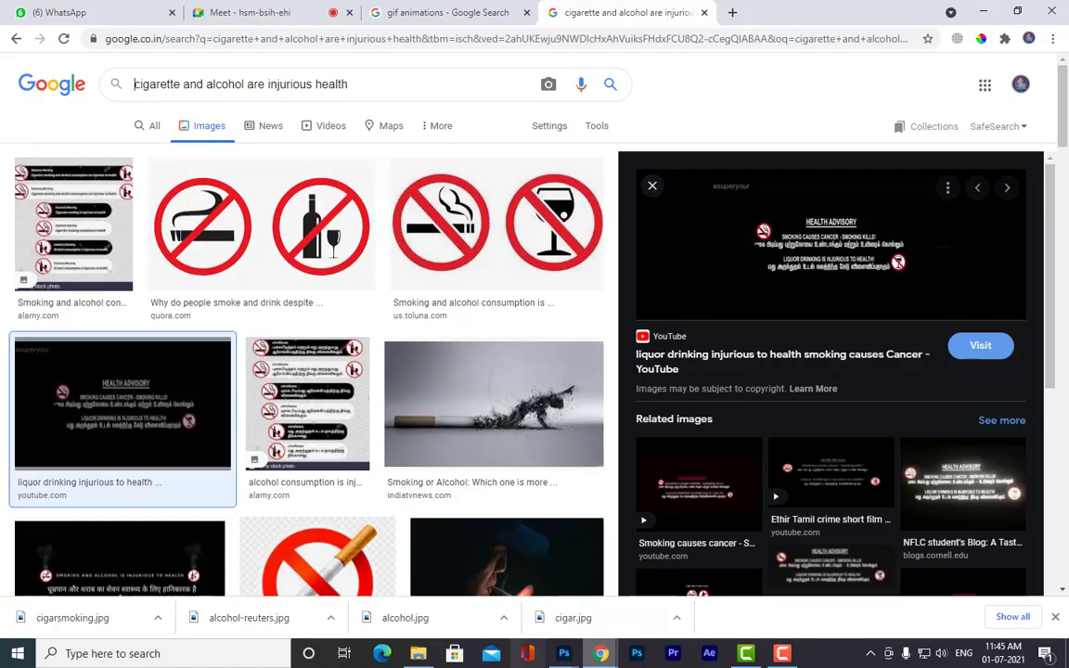
click(735, 12)
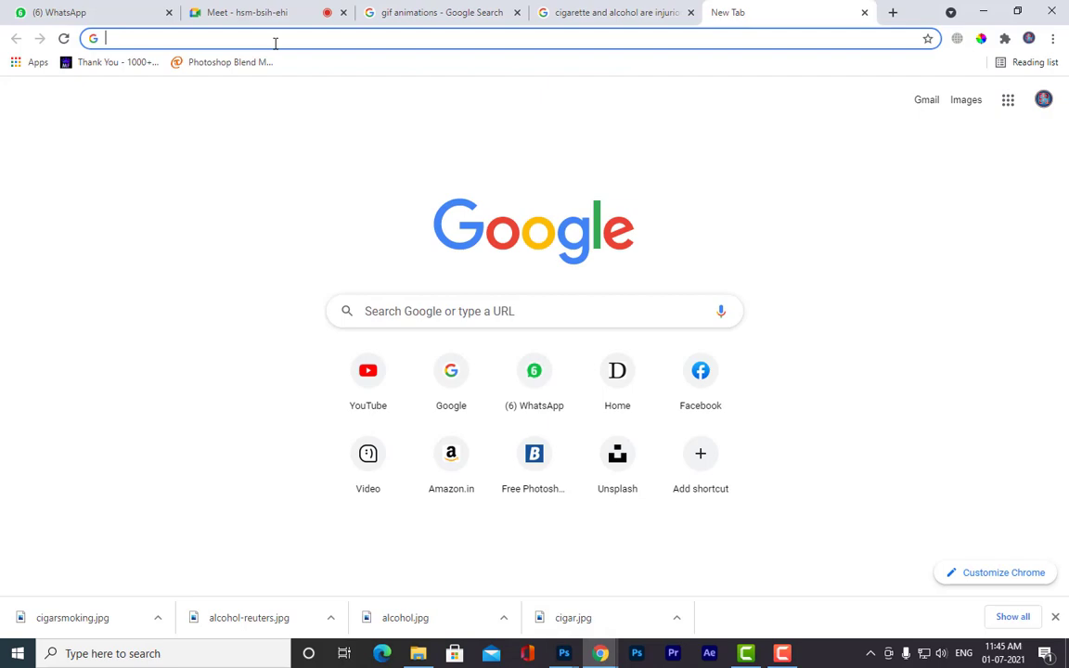
click(394, 360)
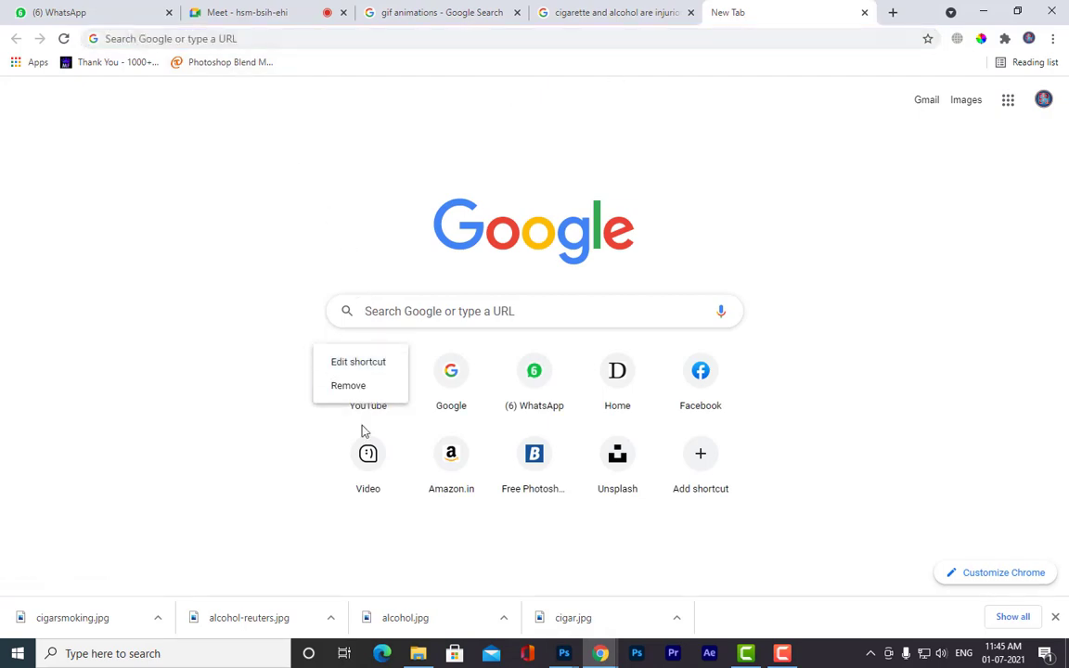
click(340, 408)
click(368, 397)
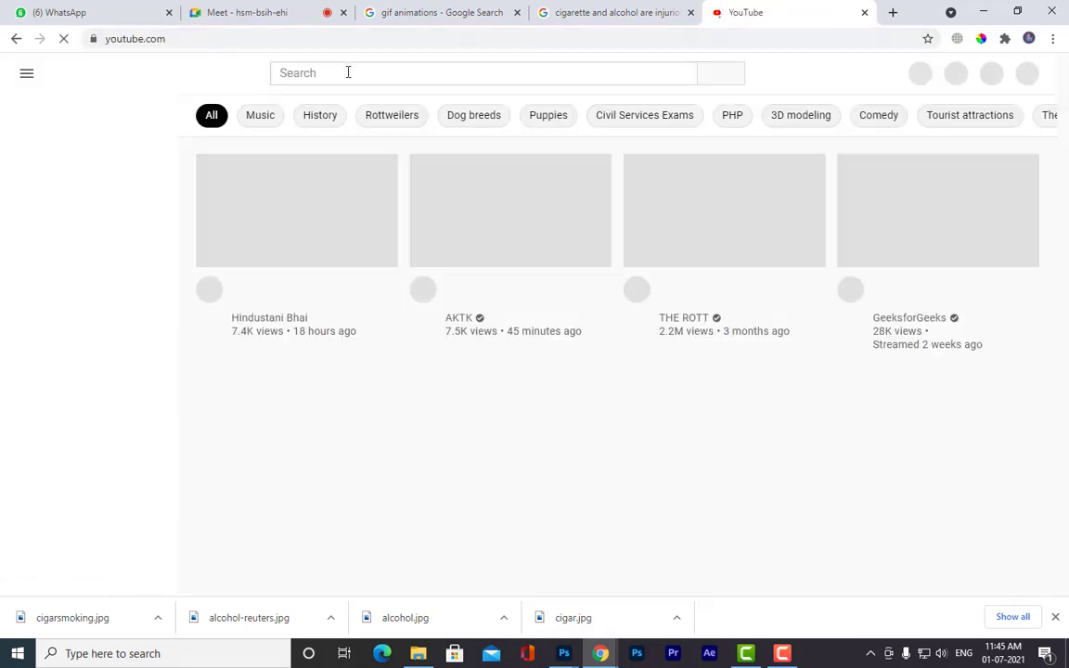
Step: Search YouTube for "motivational music" and filter the results to short-duration videos
click(348, 73)
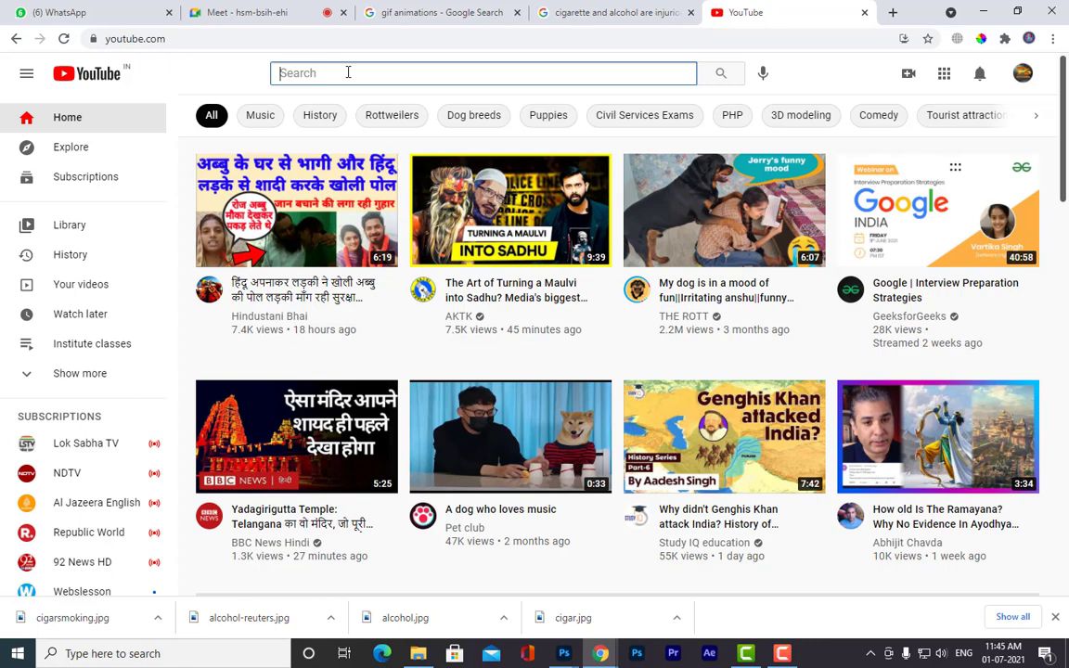
text(mo)
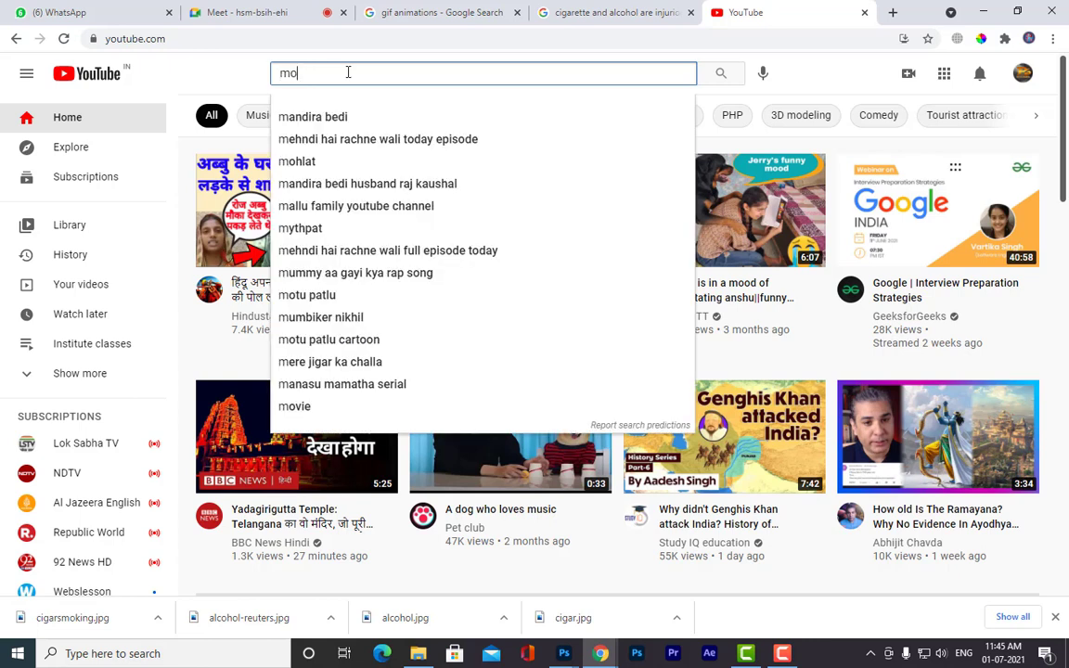
text(tiv)
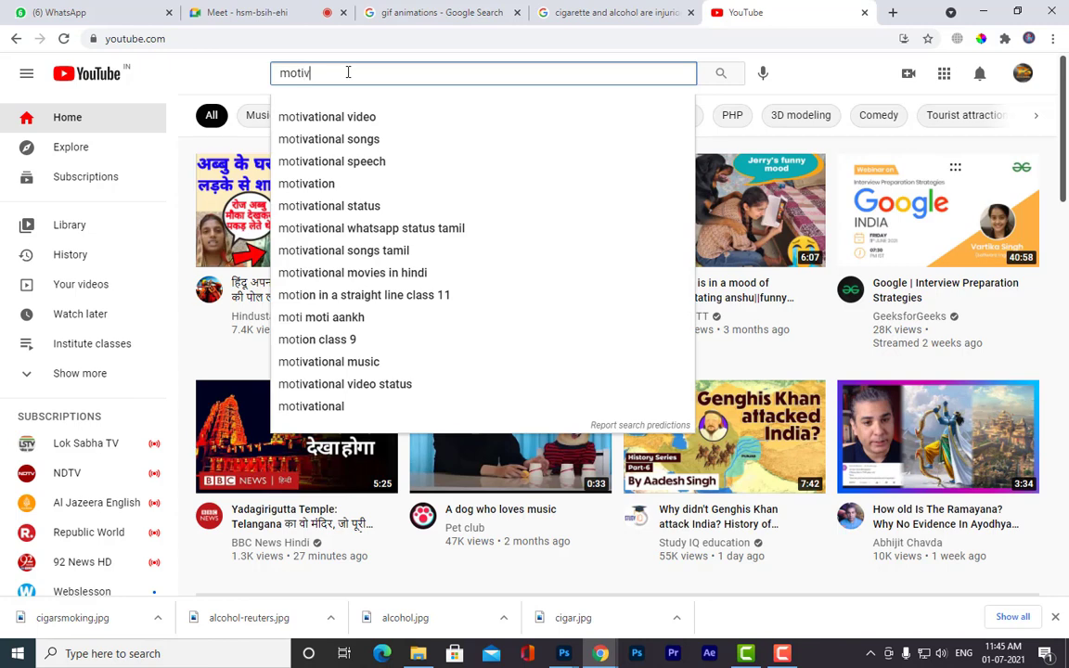
text(ational music)
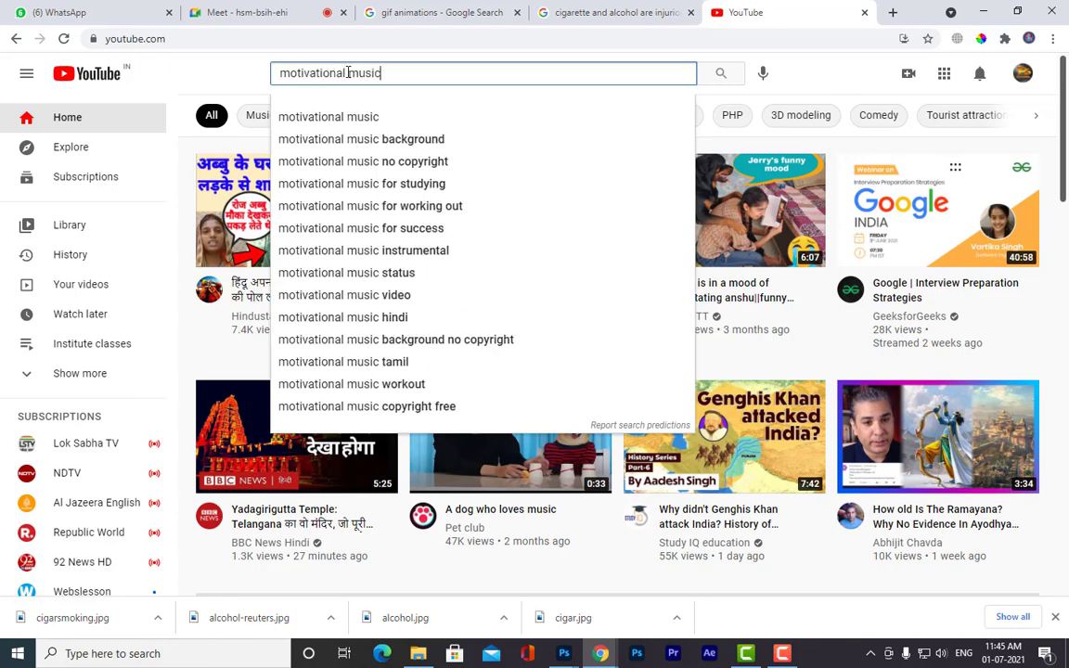
key(Return)
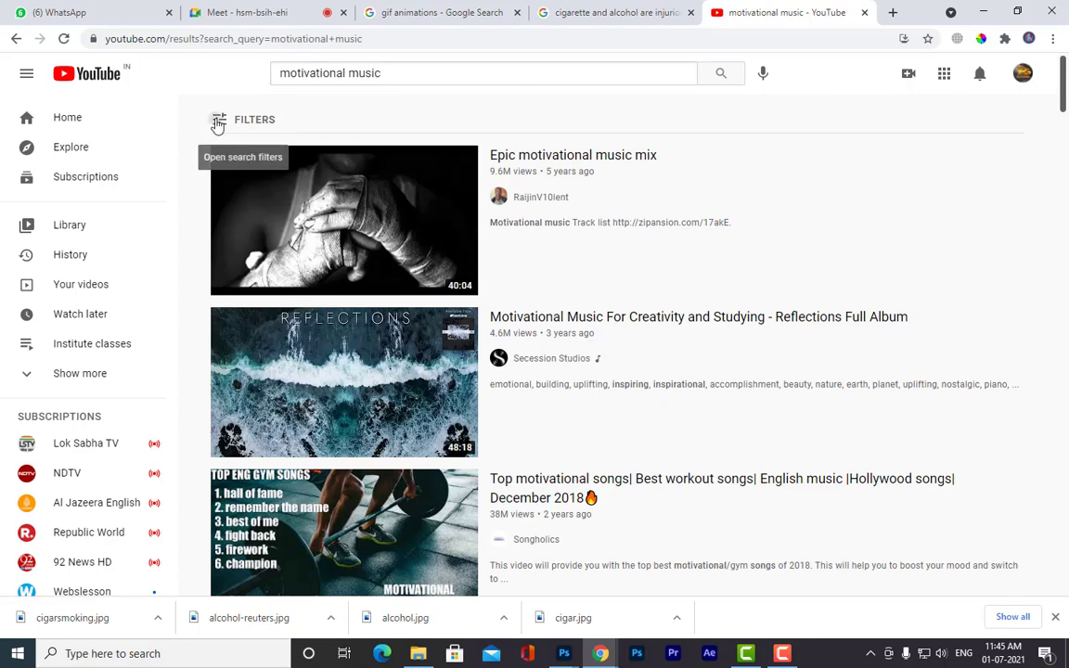
click(220, 119)
click(571, 199)
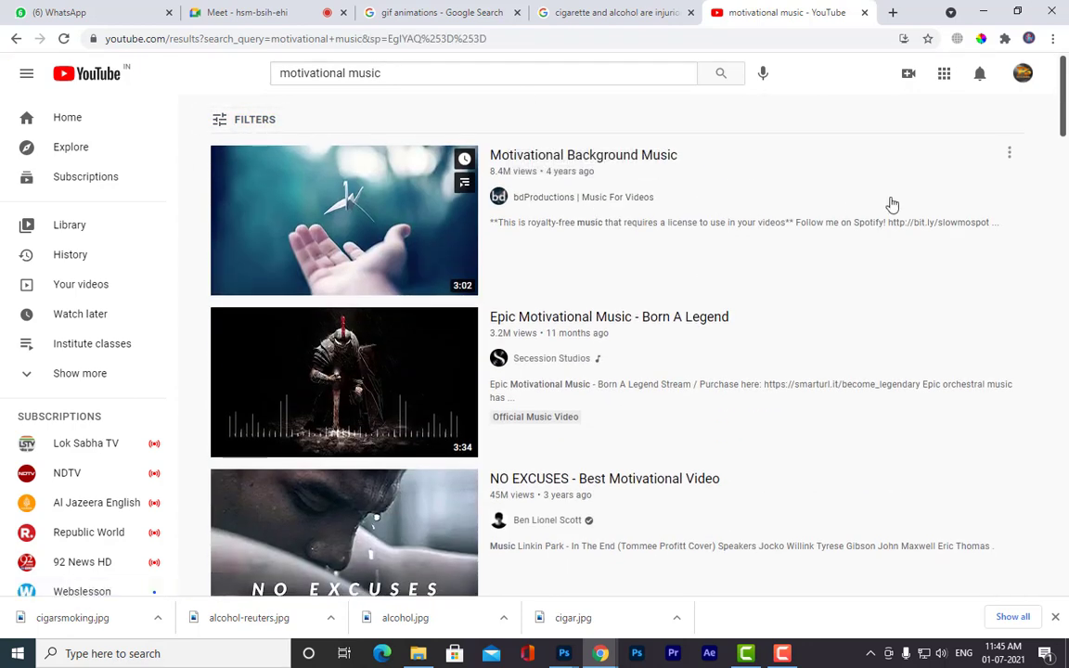
Step: Open the "ROYALTY FREE Inspiring Music / Inspirational Background Music Royalty Free" video from the results and skip its advert
scroll(894, 213, down, 10)
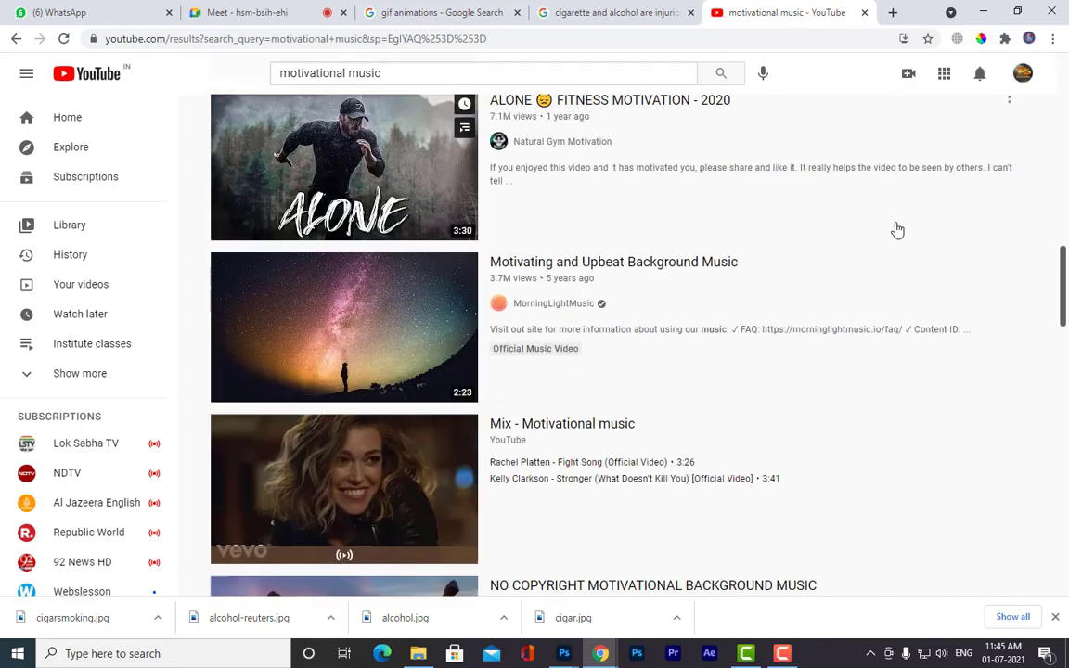
scroll(898, 230, down, 3)
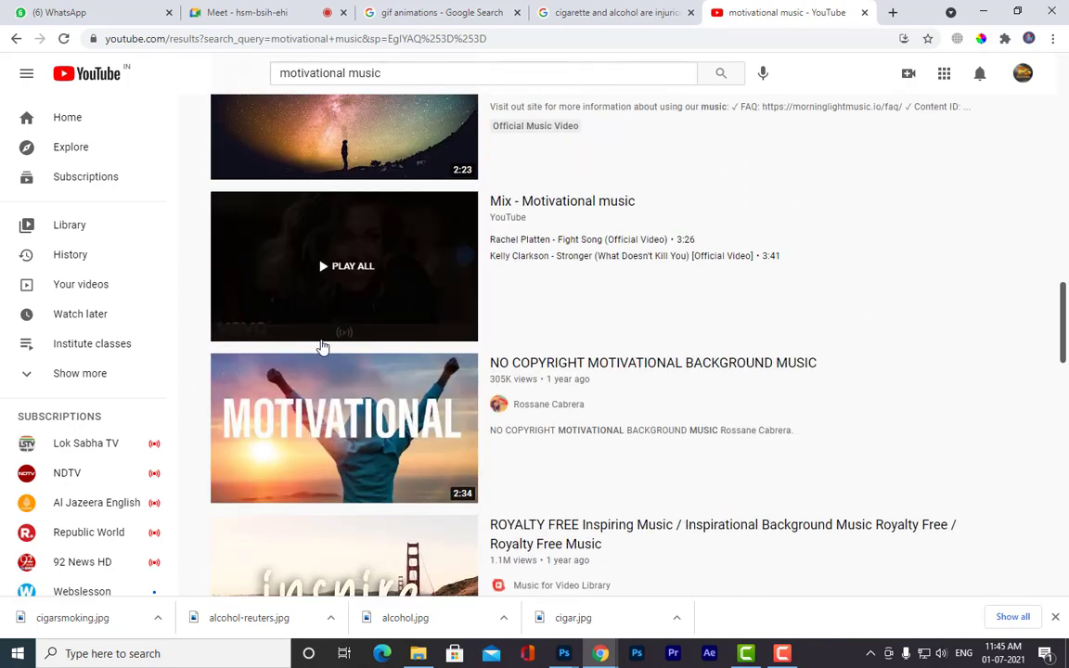
scroll(551, 388, down, 3)
click(314, 398)
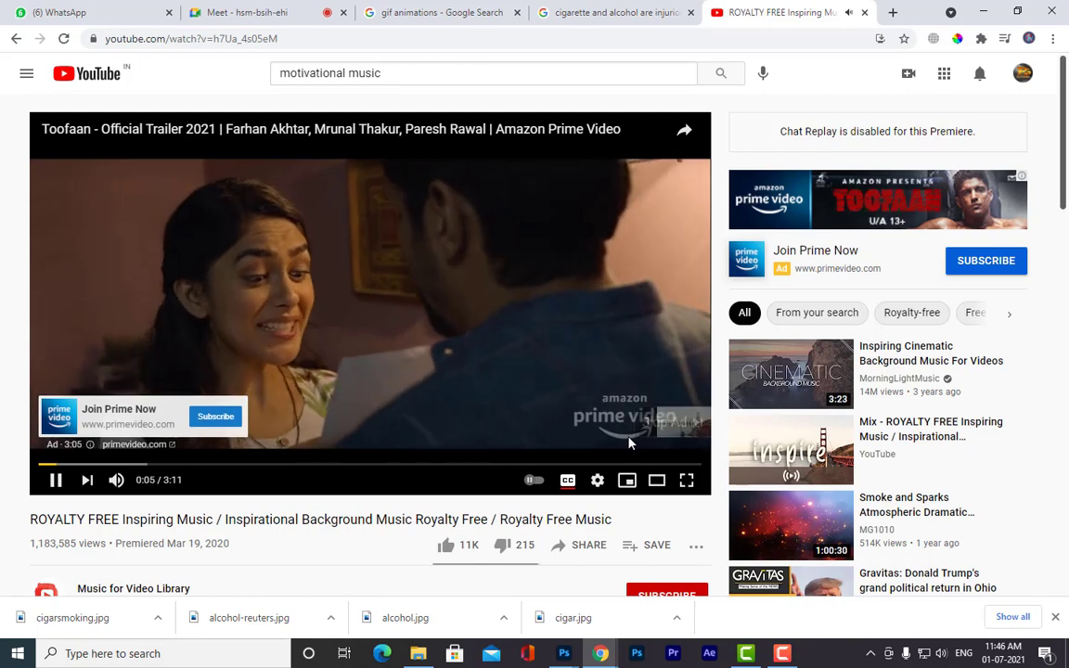
click(659, 426)
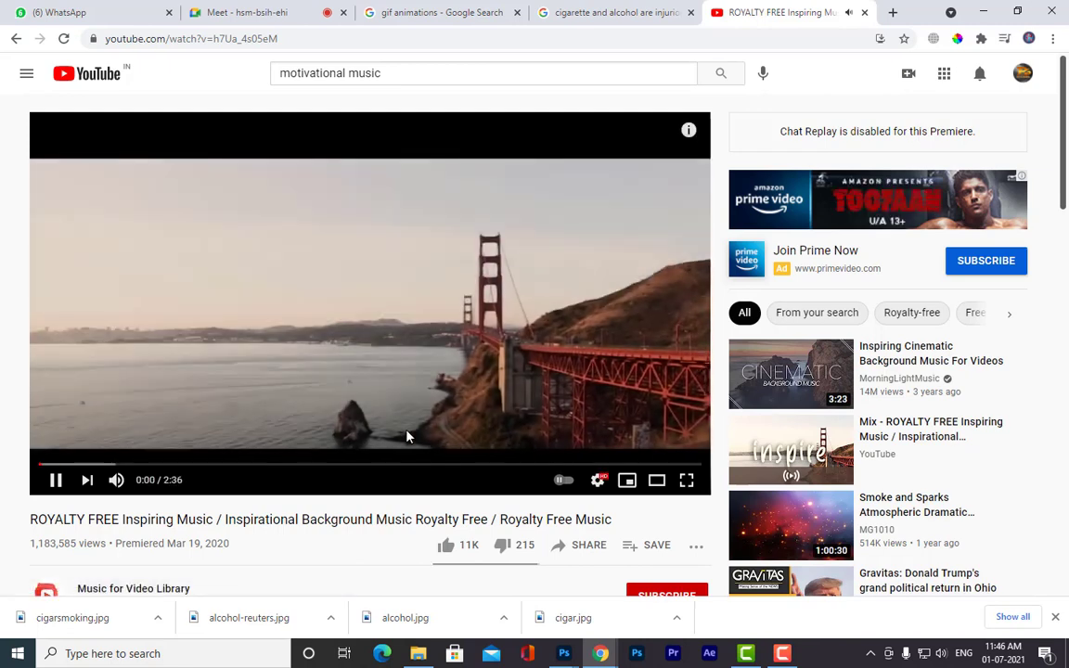
Step: Listen to the opening of the music video, lower its volume to about half and pause playback
mouse_move(141, 485)
drag(141, 484, 163, 483)
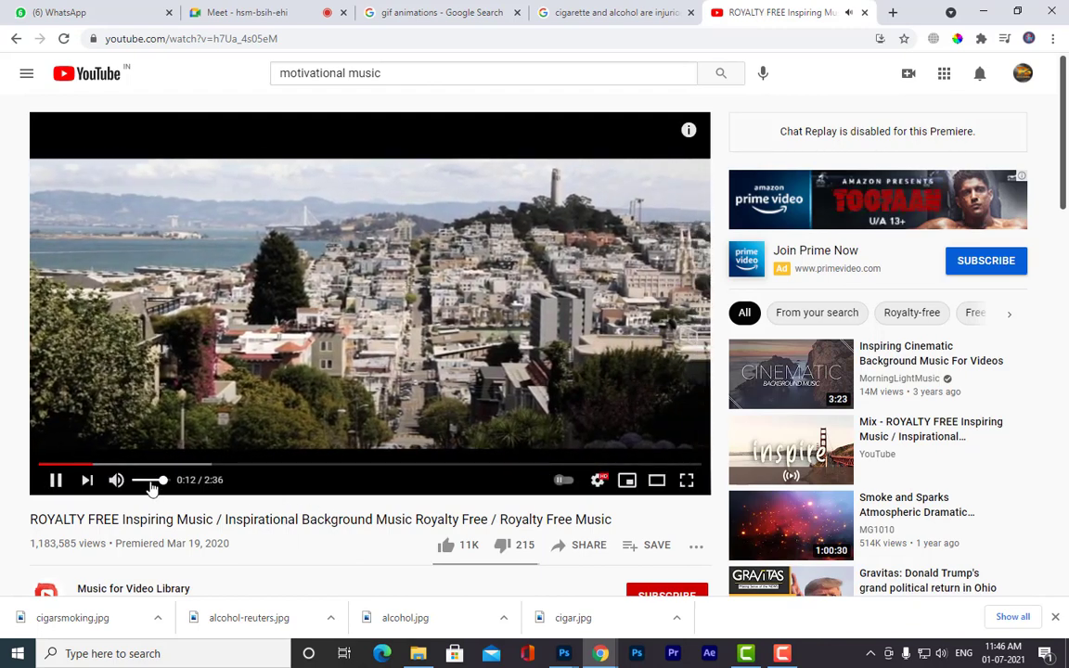
click(147, 481)
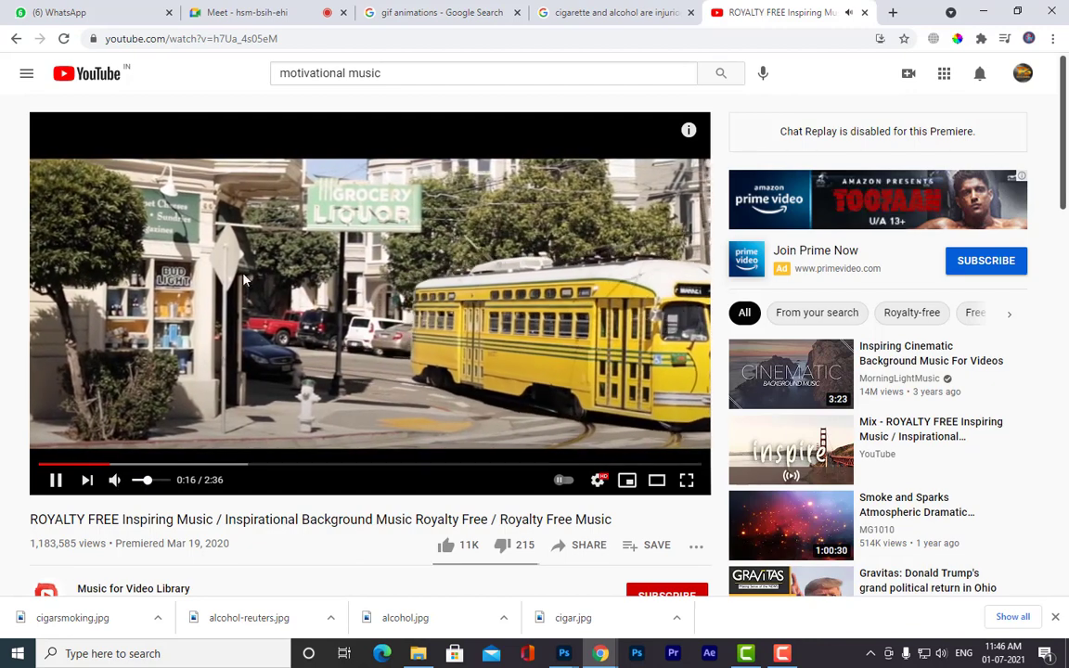
click(57, 482)
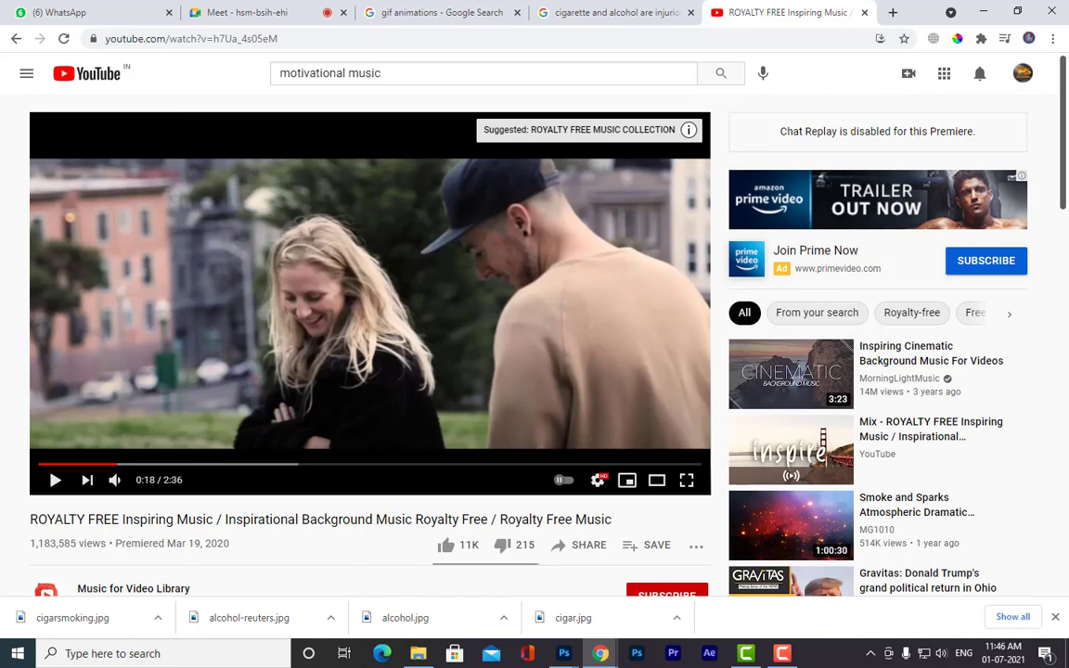
Step: Remove "ube" from "youtube" in the video's web address and load the resulting yout.com page
click(138, 39)
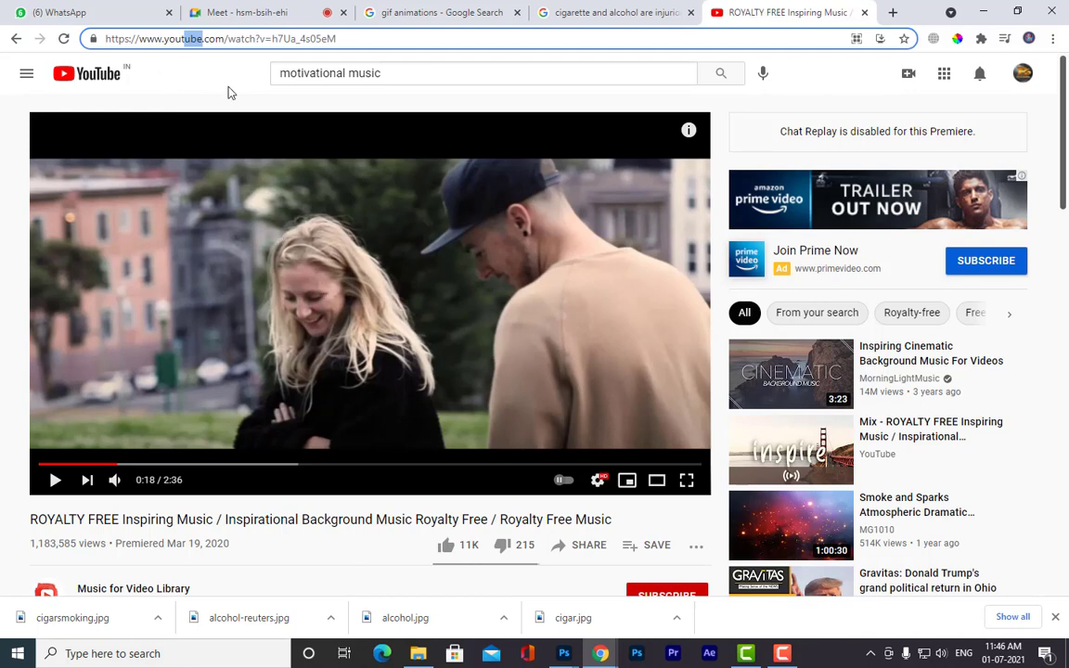
click(202, 39)
mouse_move(202, 39)
mouse_down()
mouse_move(169, 39)
mouse_move(184, 41)
mouse_up()
key(BackSpace)
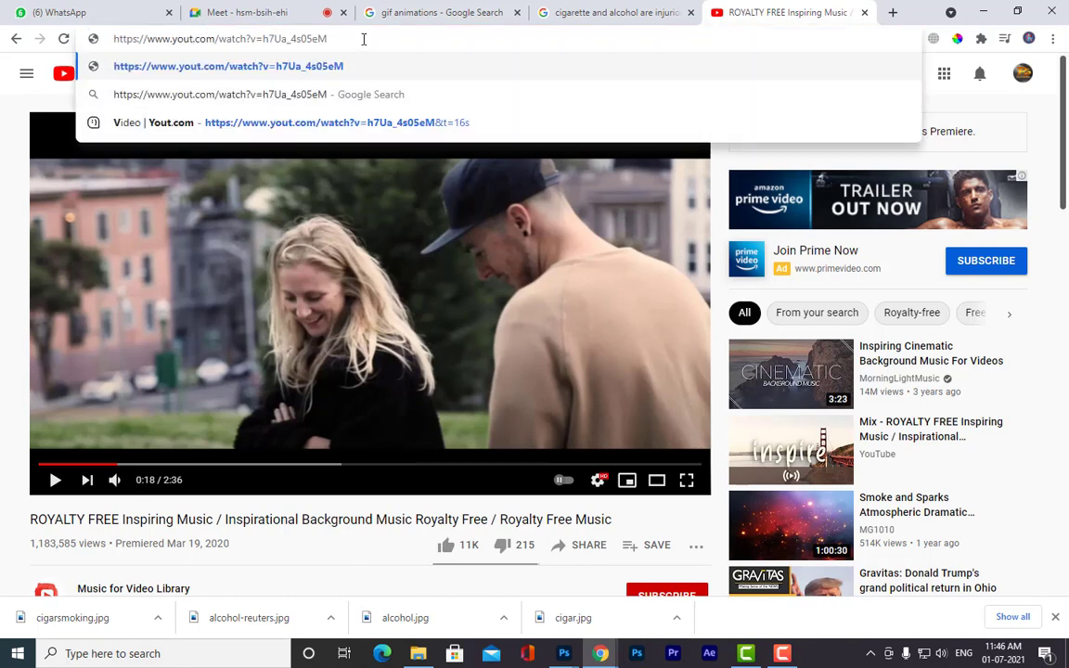
key(Return)
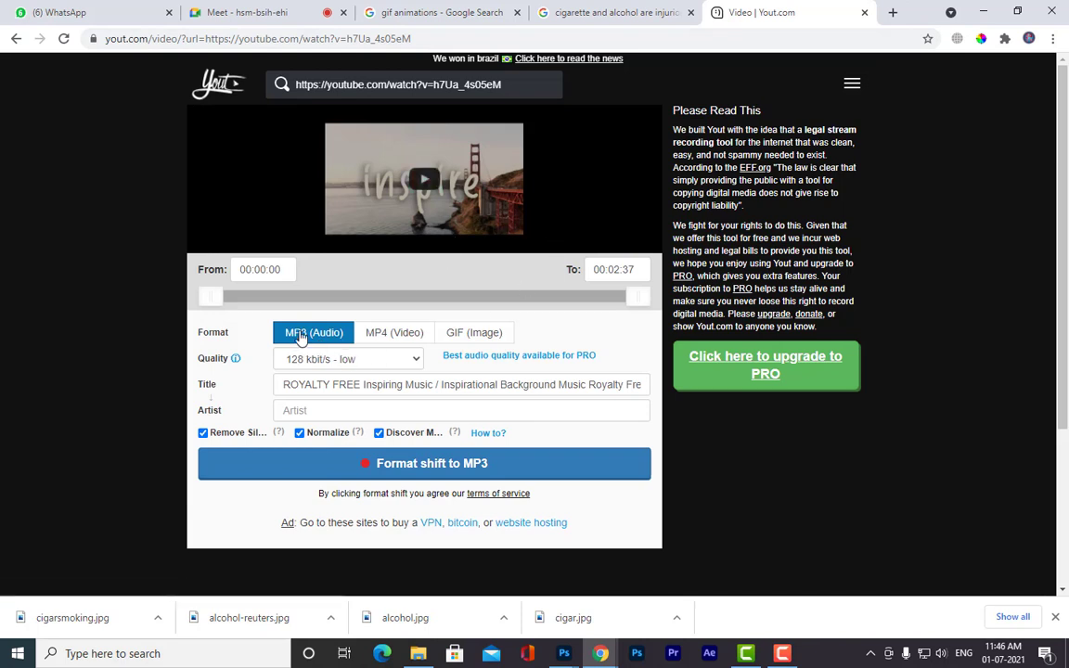
Step: Start the music's format shift to MP3 at 128 kbit/s to download it as audio
click(420, 464)
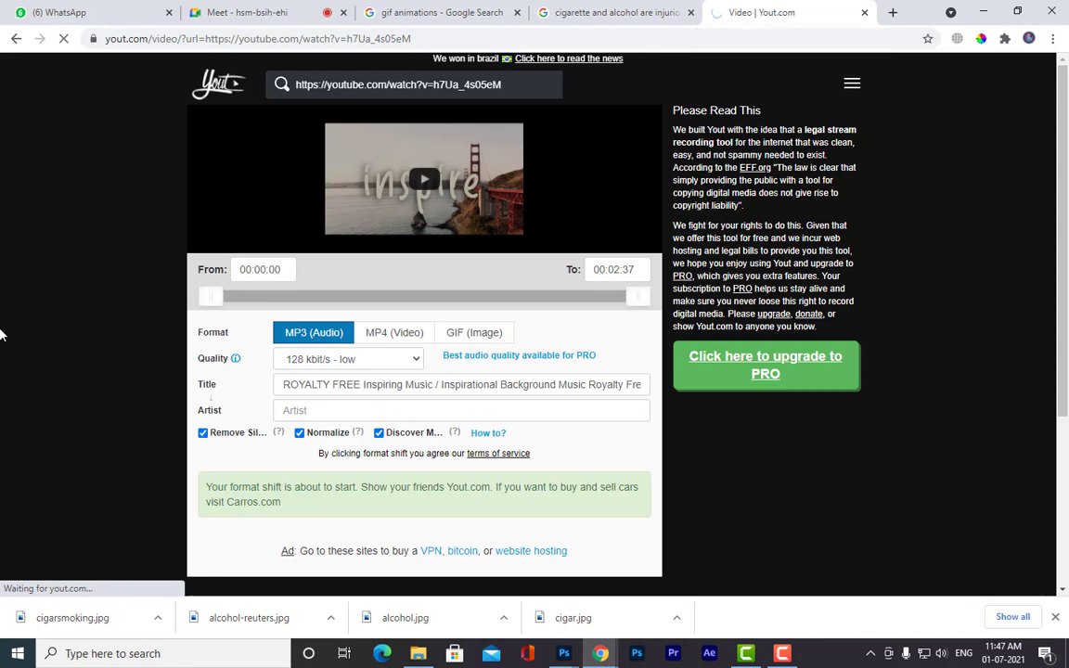
scroll(508, 470, down, 3)
scroll(508, 470, up, 3)
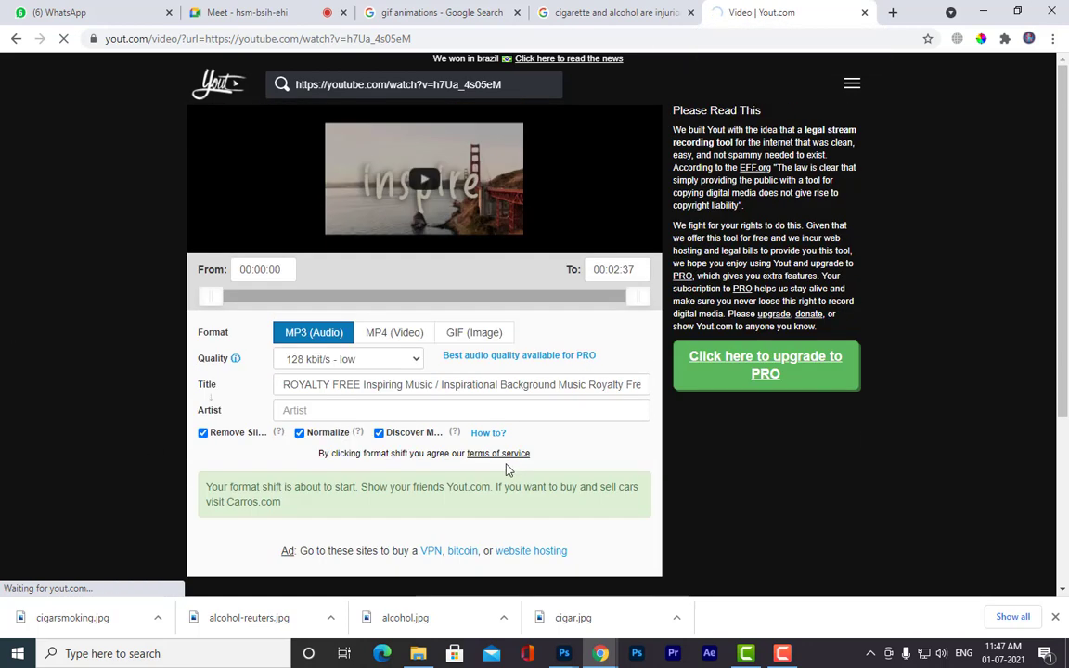
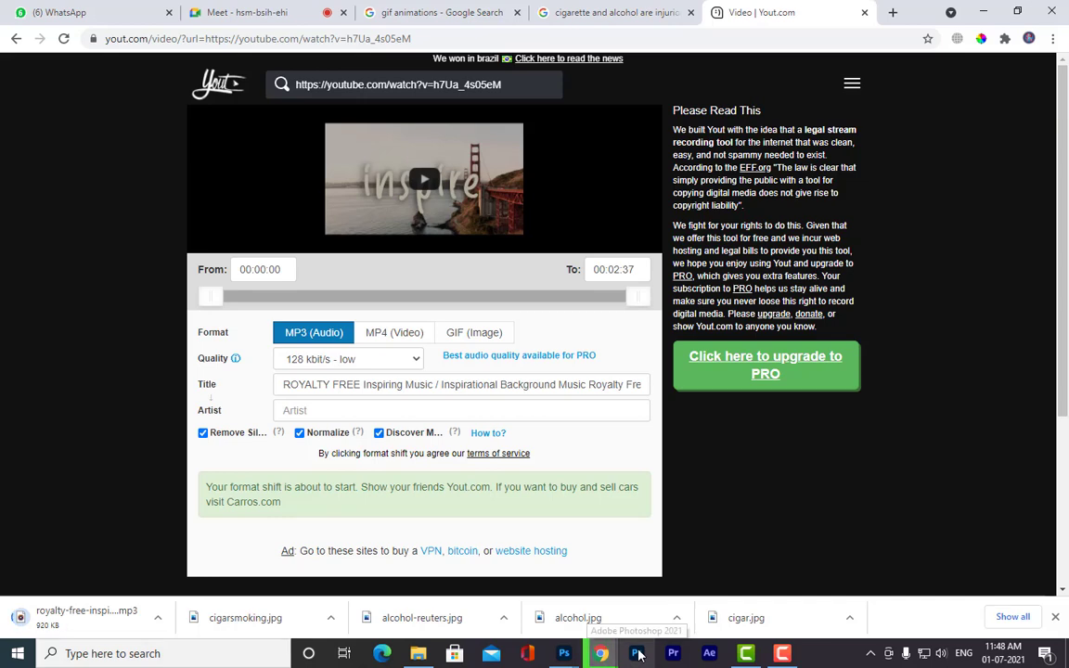
Step: Switch to Photoshop and start adding an audio file to the timeline's audio track
mouse_move(571, 650)
click(592, 548)
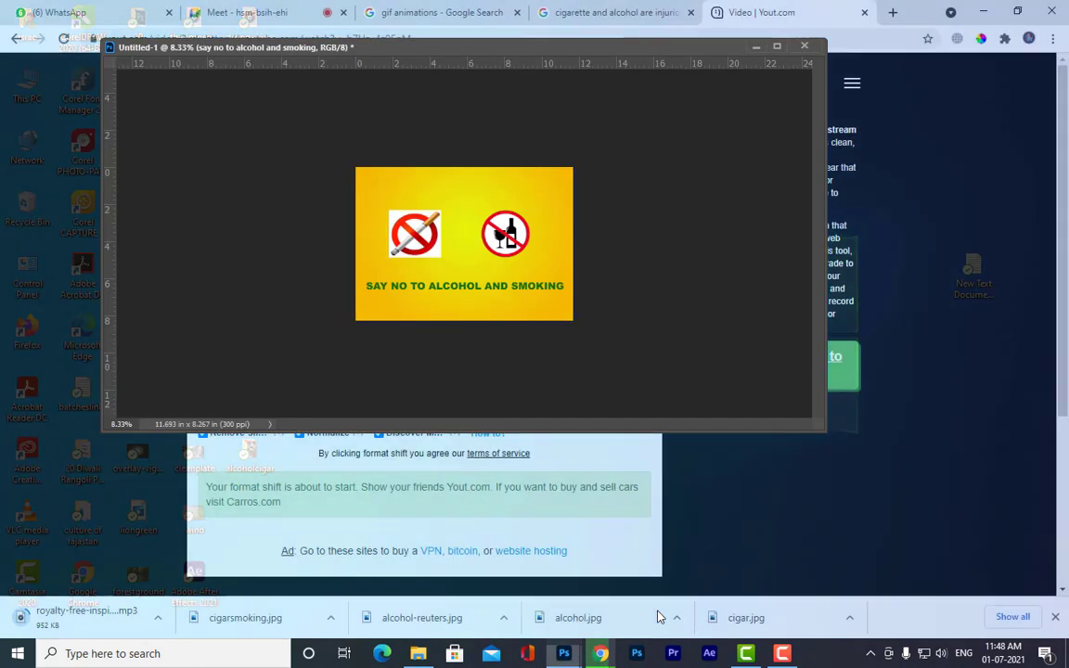
drag(537, 382, 410, 214)
scroll(566, 550, left, 10)
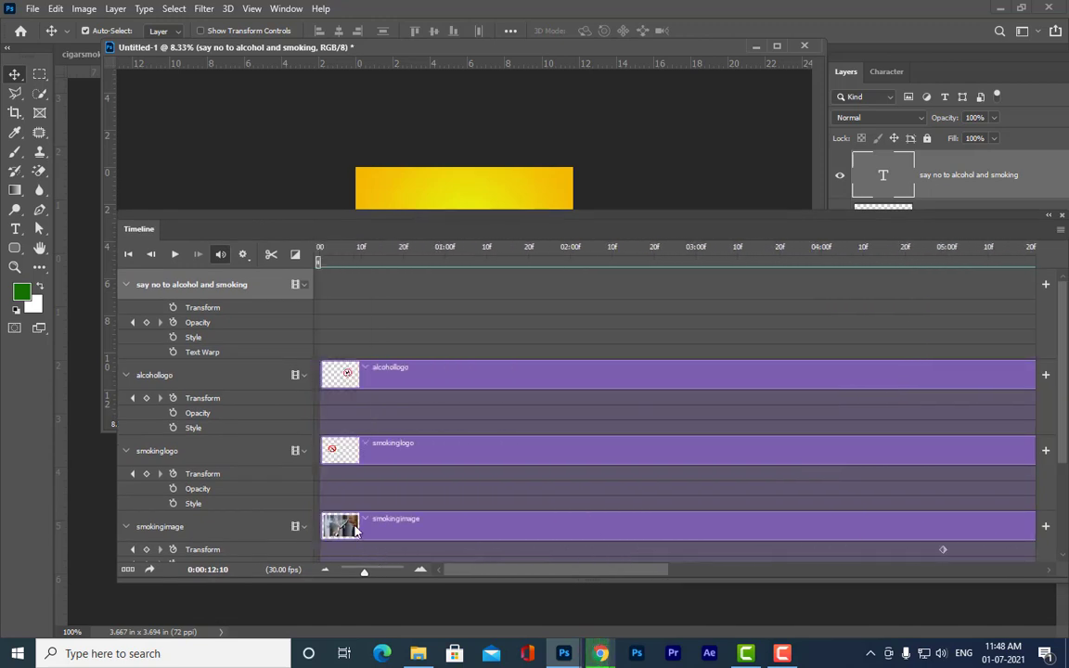
drag(405, 222, 355, 147)
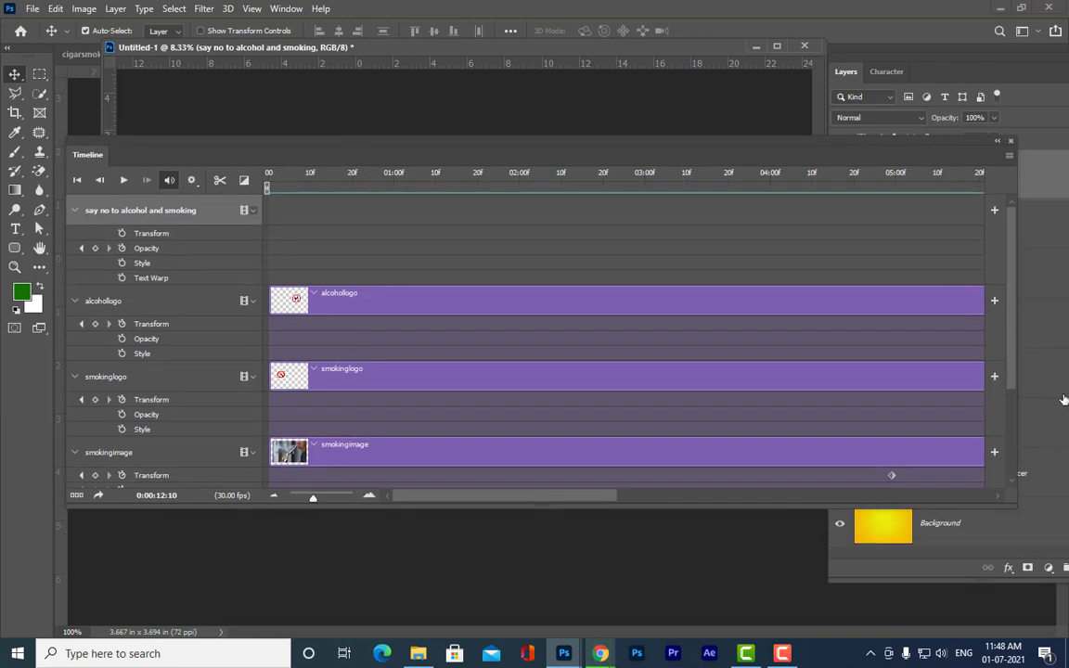
drag(1013, 359, 1013, 442)
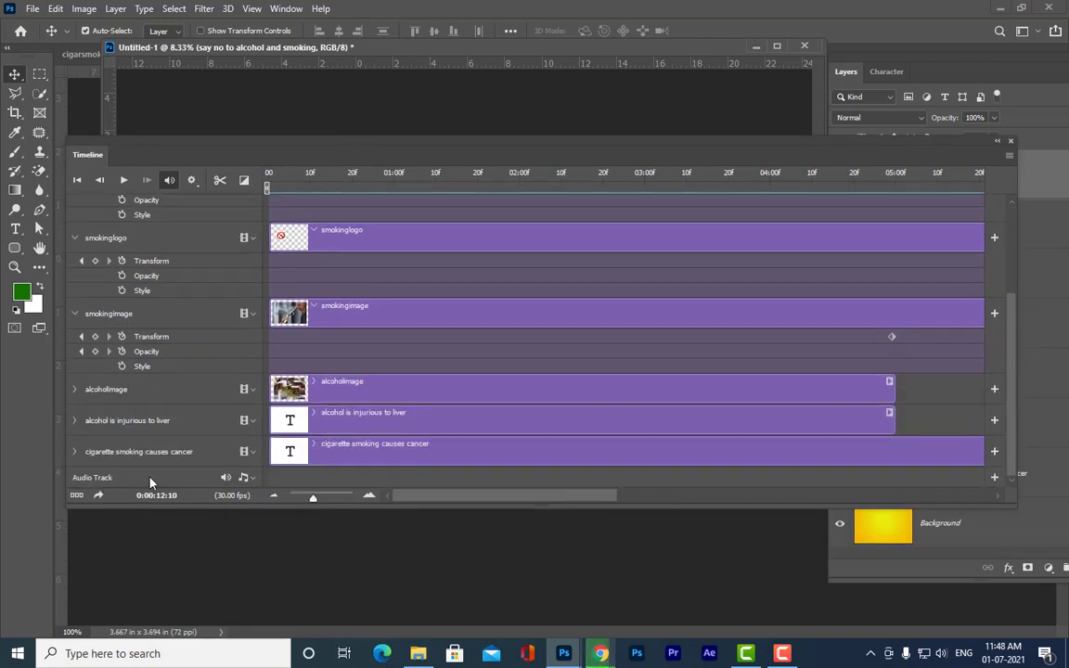
click(252, 479)
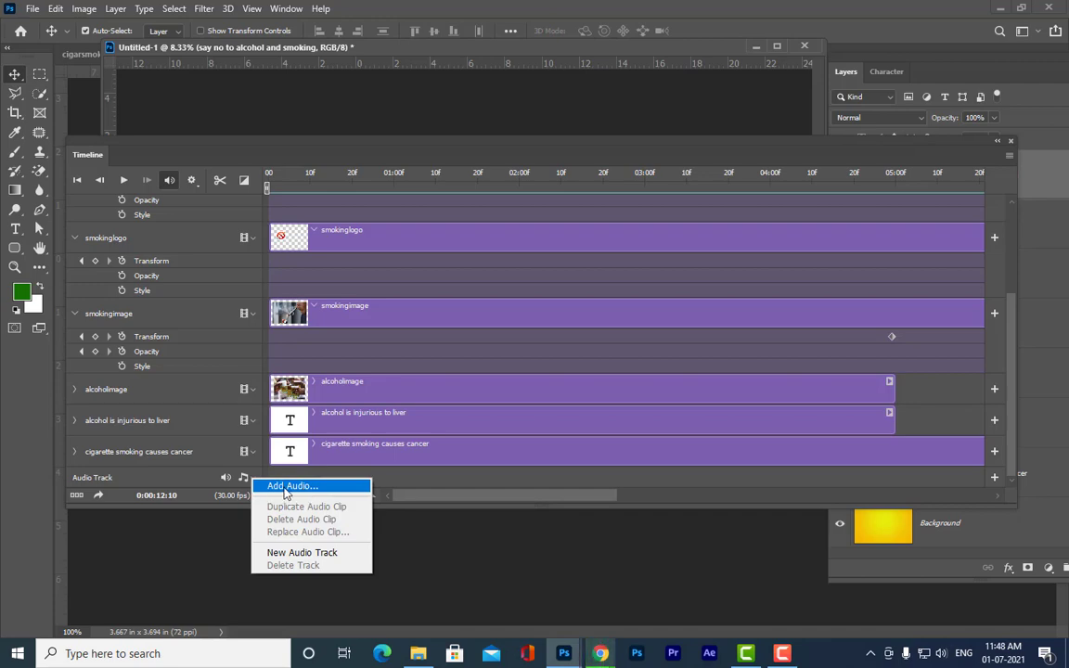
click(286, 489)
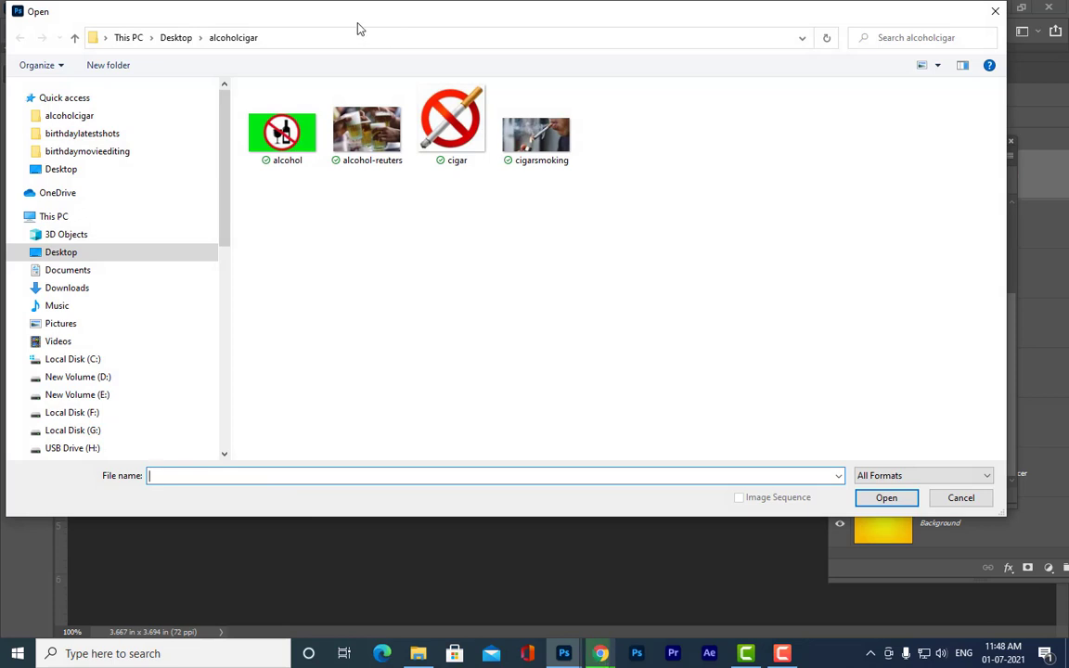
Step: Load the "music" file from the birthdaymovieediting folder on New Volume (D:) into the audio track
drag(358, 25, 513, 111)
drag(381, 279, 387, 334)
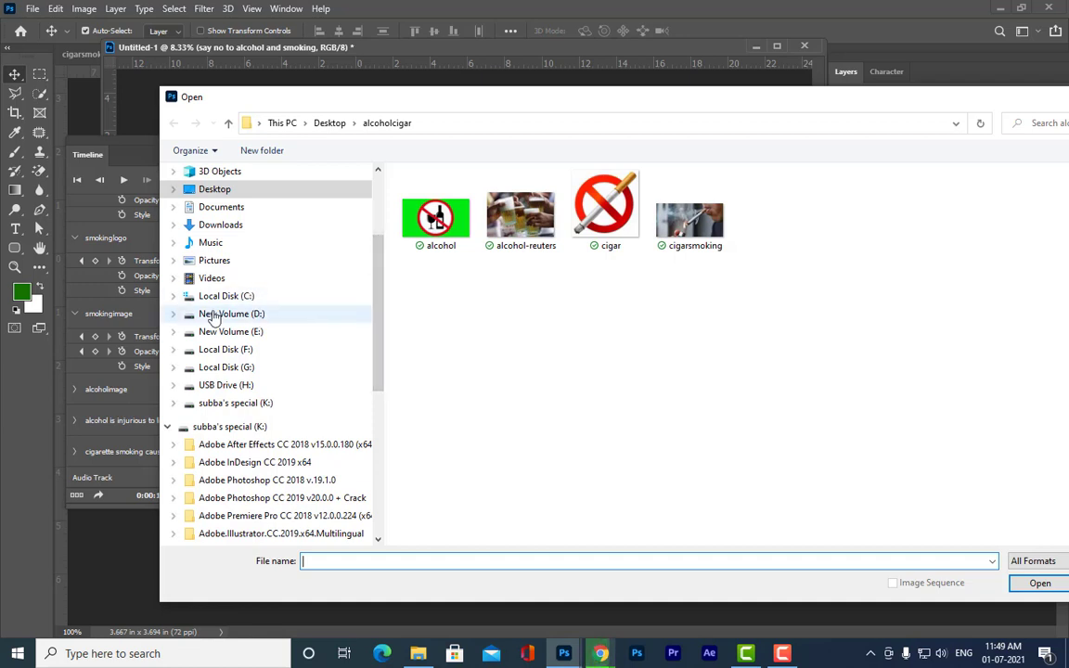
click(265, 316)
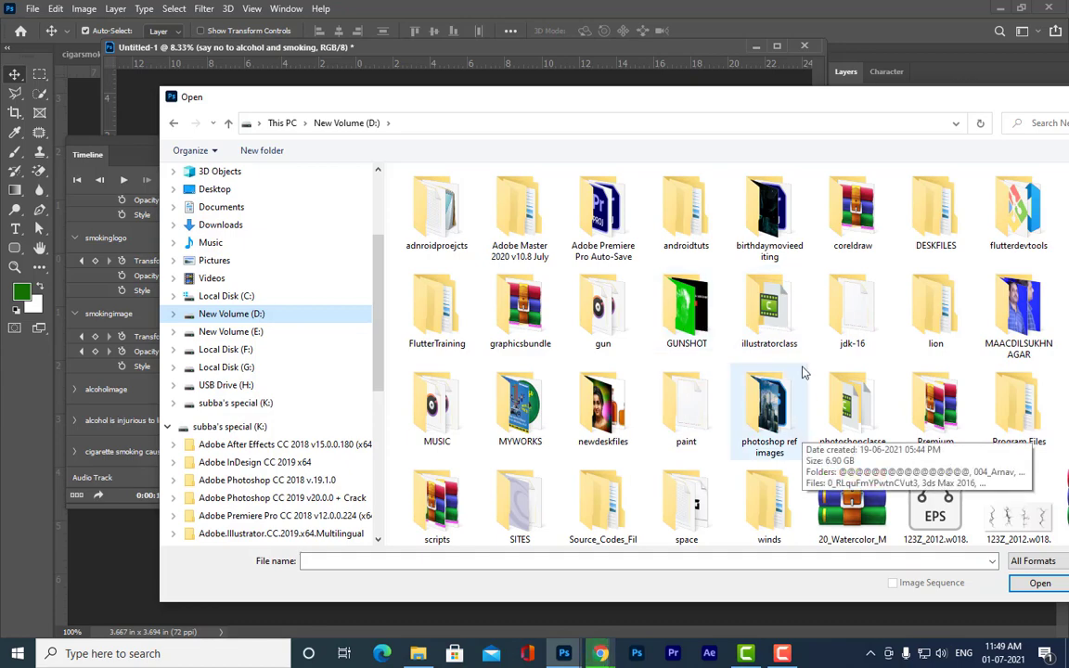
double_click(770, 211)
scroll(856, 345, down, 5)
scroll(856, 345, down, 4)
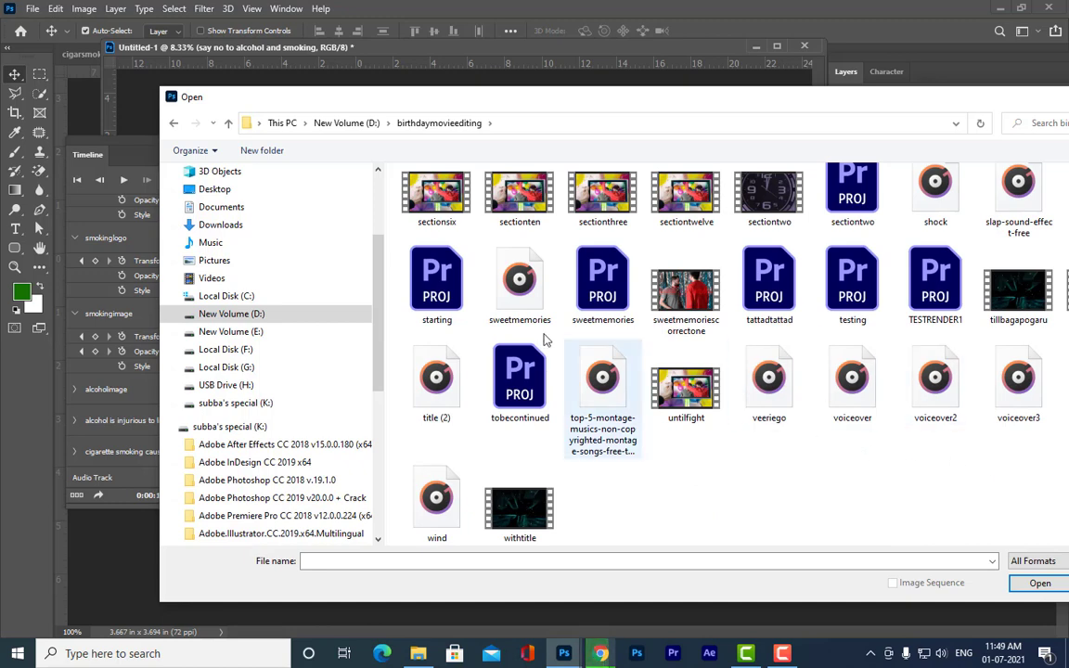
scroll(1055, 305, up, 1)
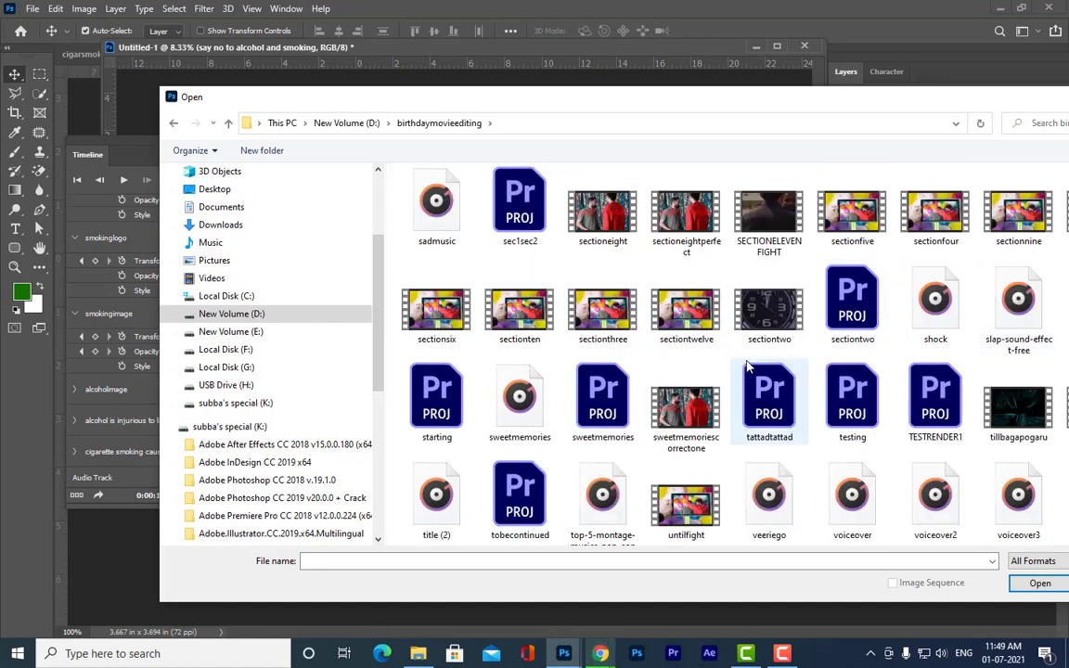
scroll(864, 365, up, 2)
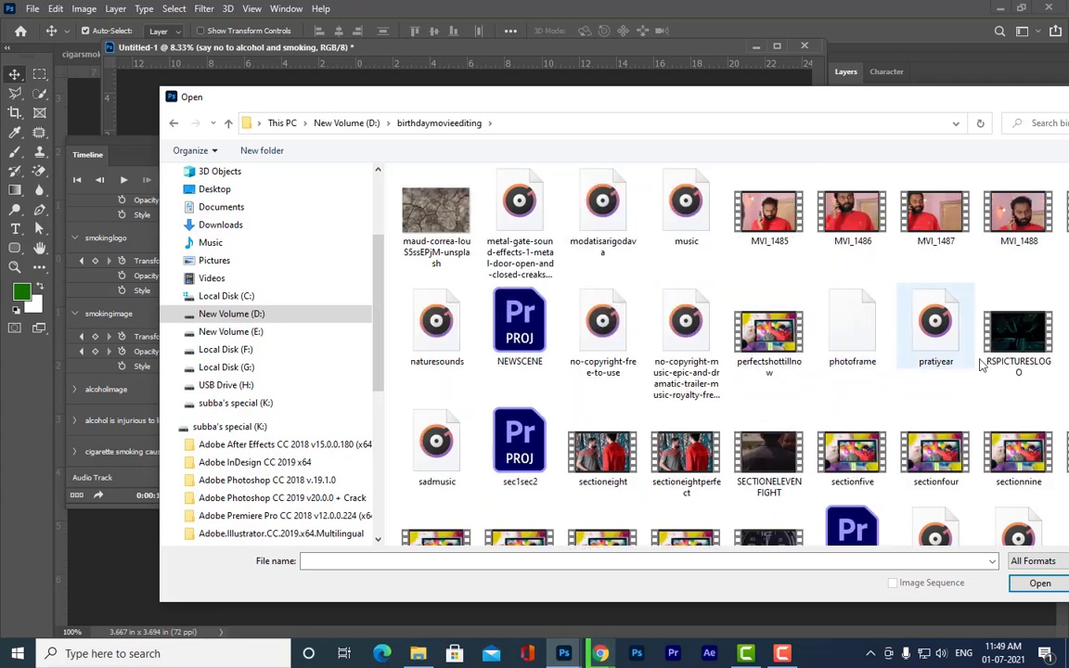
click(684, 227)
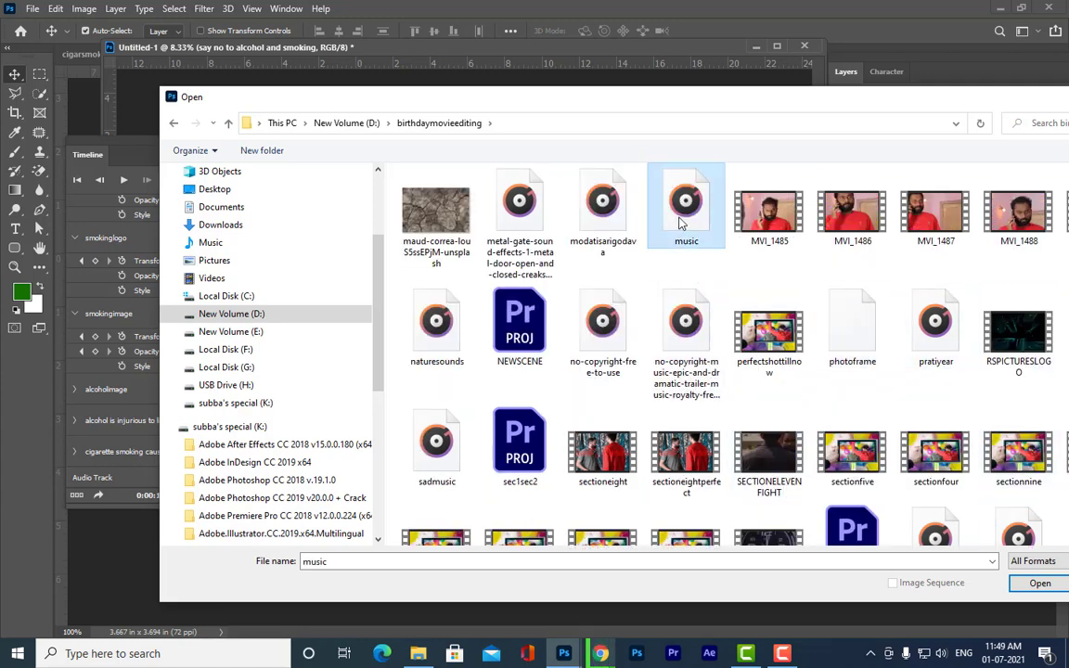
click(1037, 585)
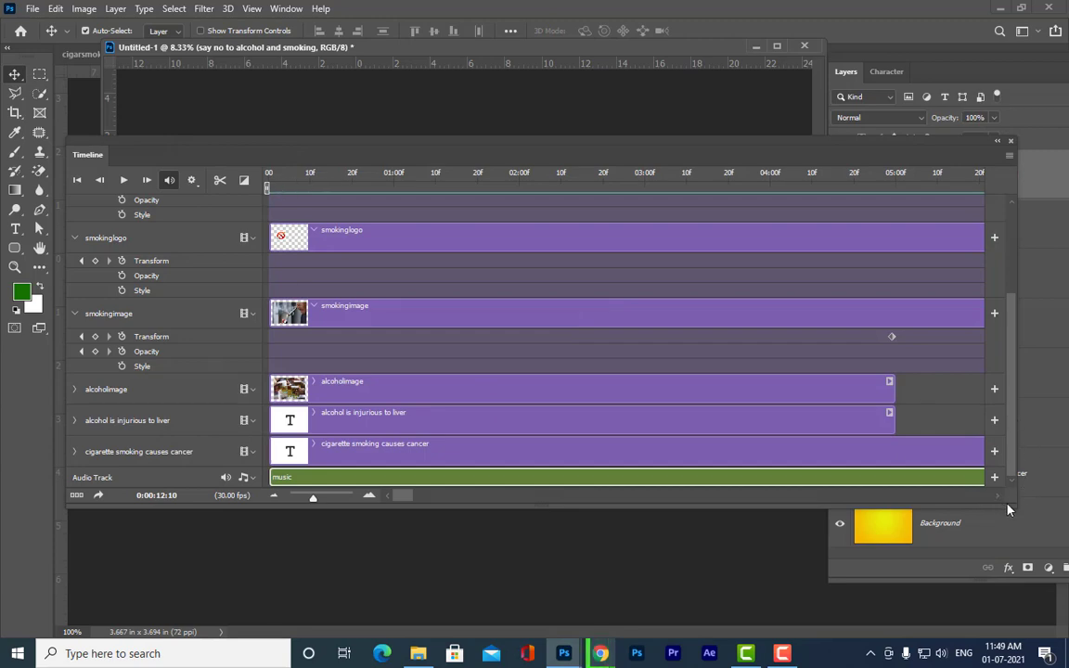
Step: Enlarge the timeline to show all its tracks, then rewind and play the opening of the animation with its music
drag(1014, 506, 1052, 602)
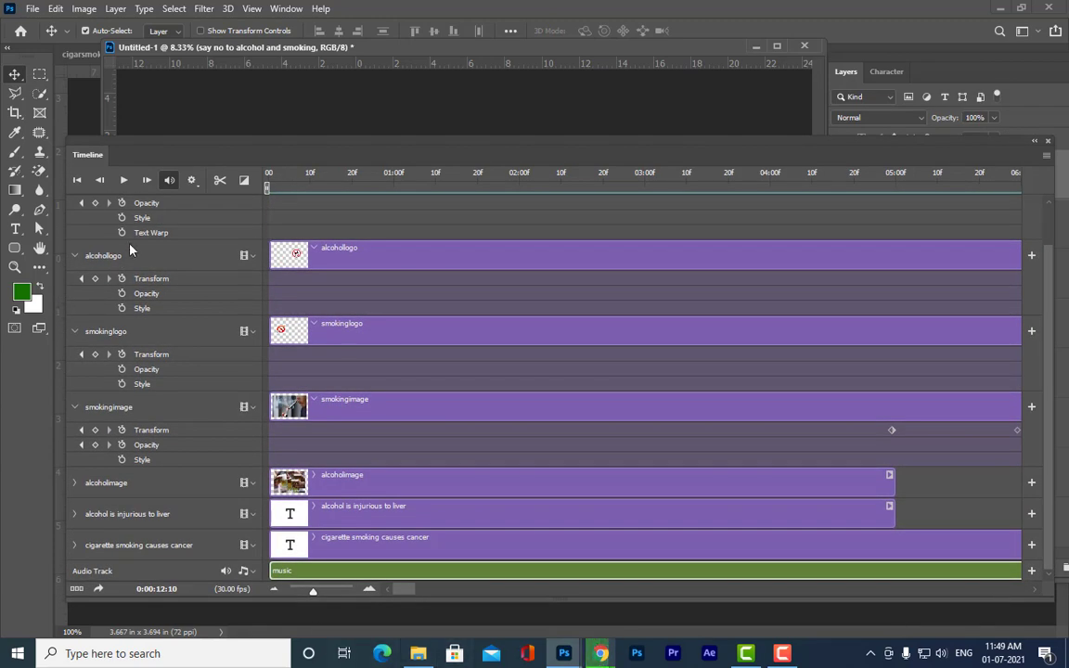
click(123, 180)
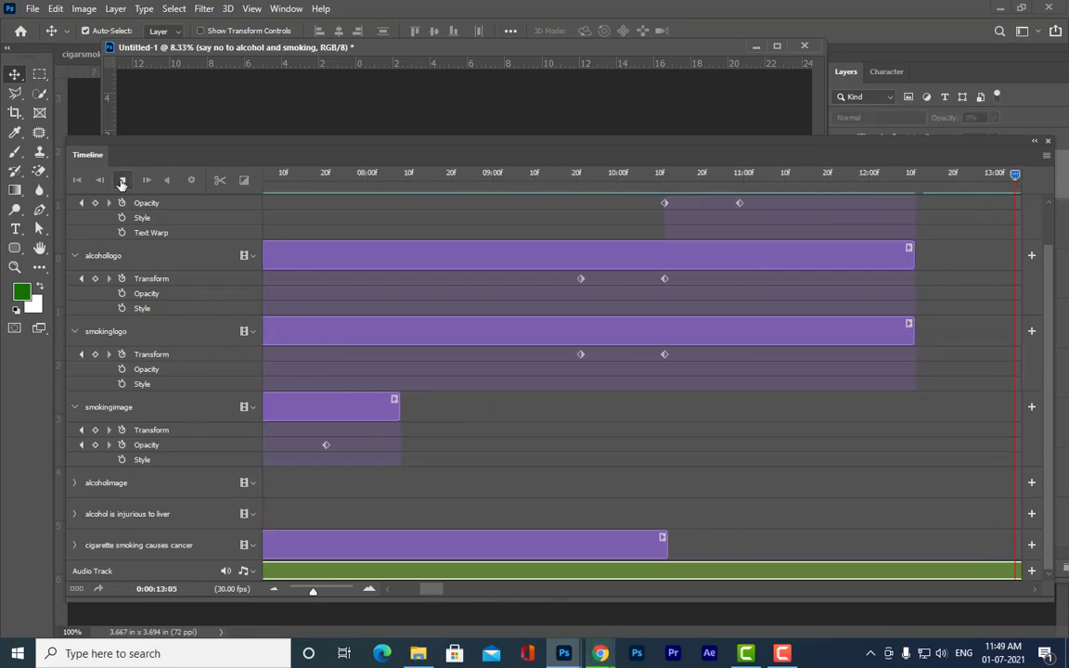
drag(864, 174, 340, 177)
click(77, 180)
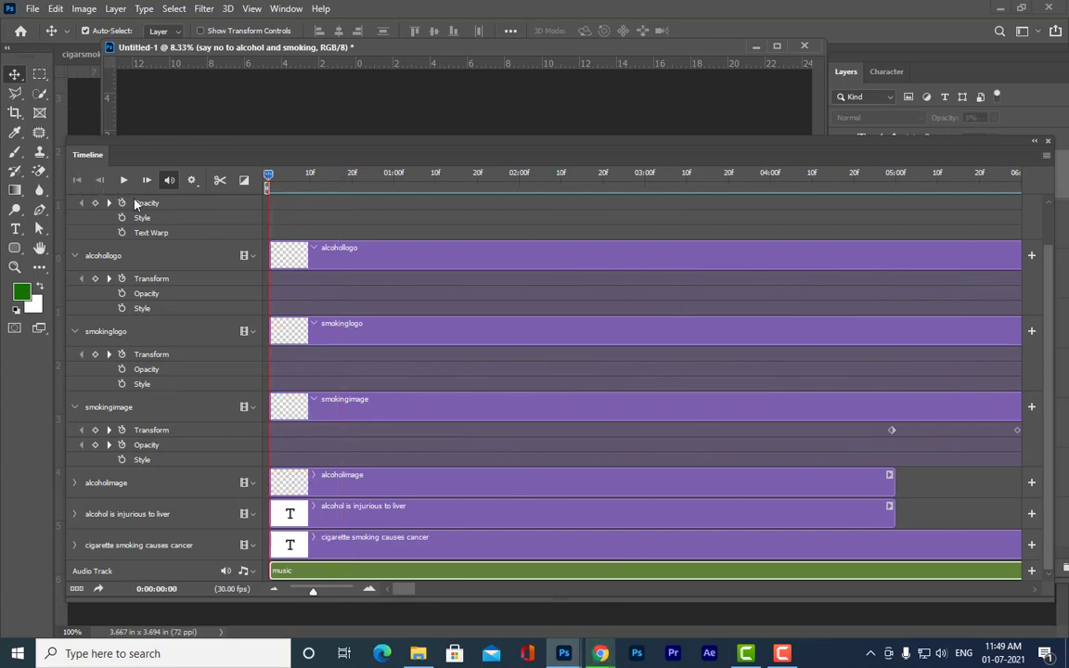
click(125, 181)
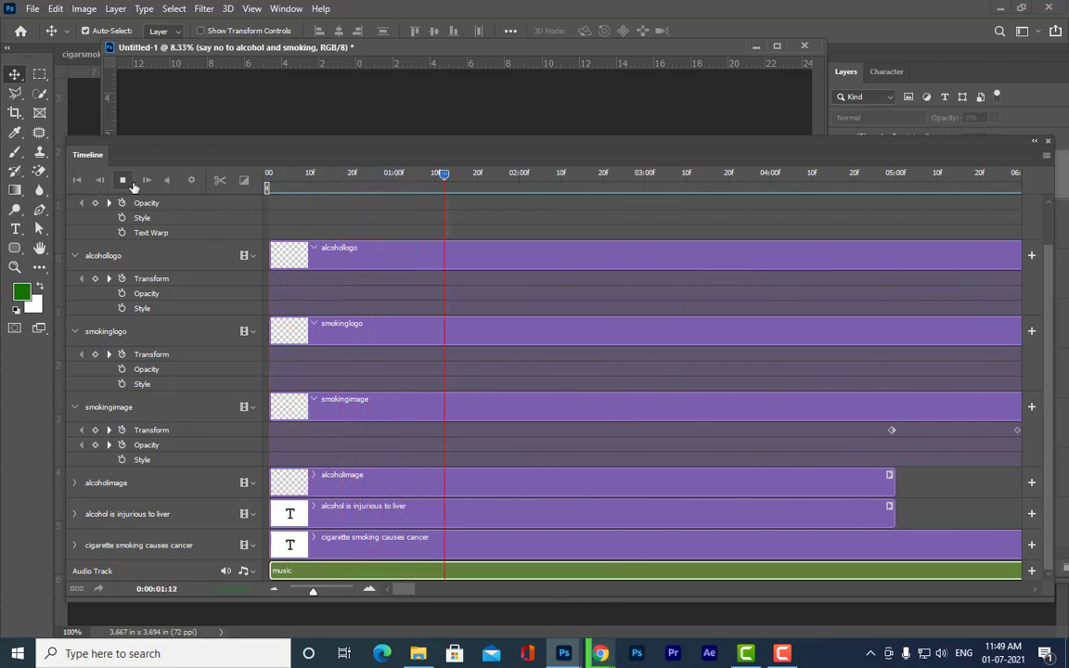
click(121, 180)
Step: Move the timeline clear of the canvas and play the animation with its music past the end of the logo clips
drag(447, 156, 269, 360)
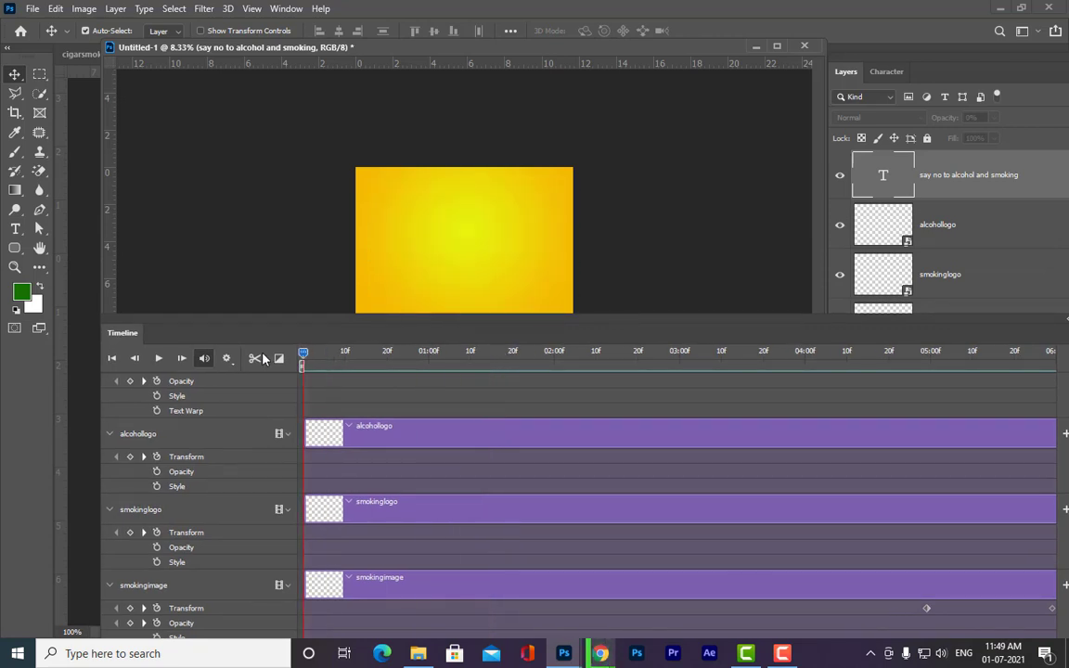
click(159, 365)
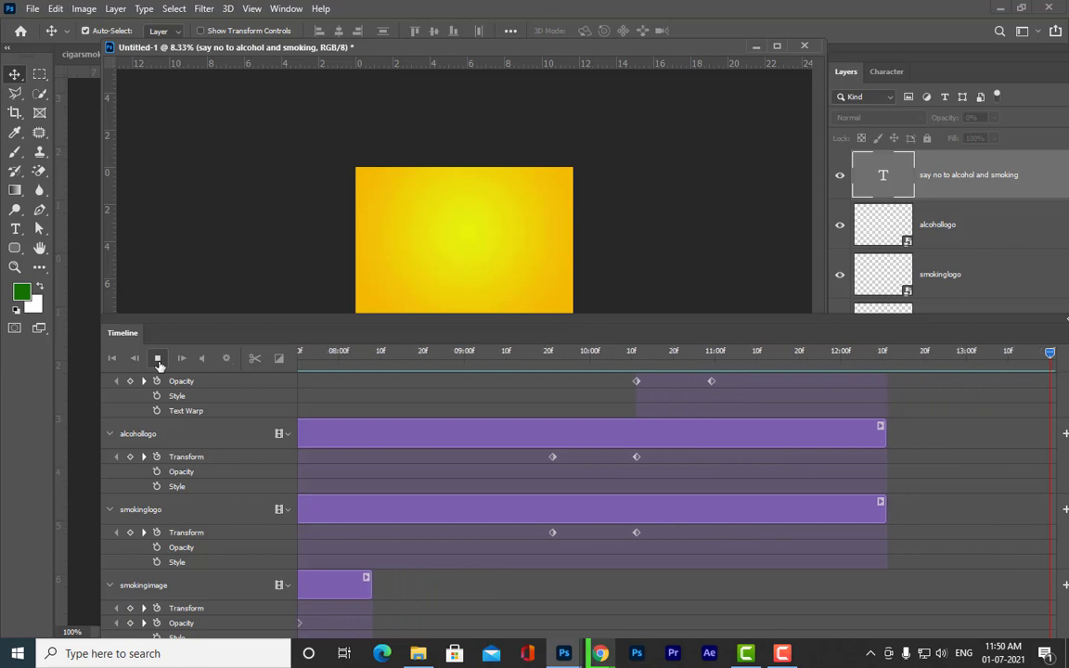
click(158, 360)
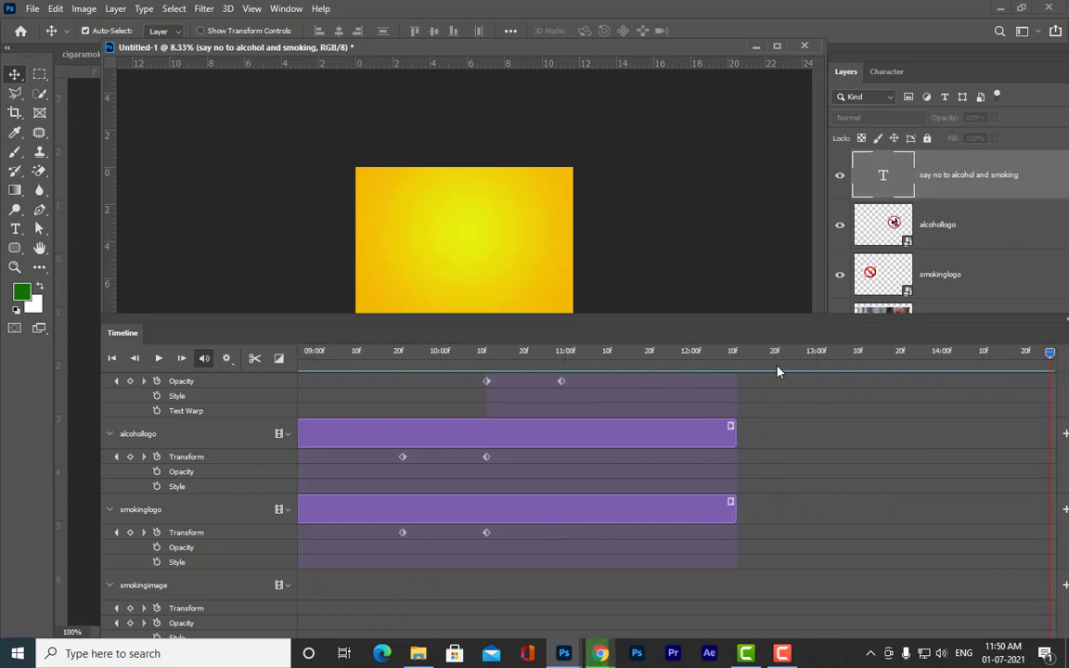
Step: Split the music clip at 0:00:12:11, where the logo and slogan clips end
drag(594, 361, 559, 155)
scroll(788, 323, up, 1)
drag(373, 592, 322, 585)
drag(977, 453, 976, 569)
drag(345, 593, 380, 603)
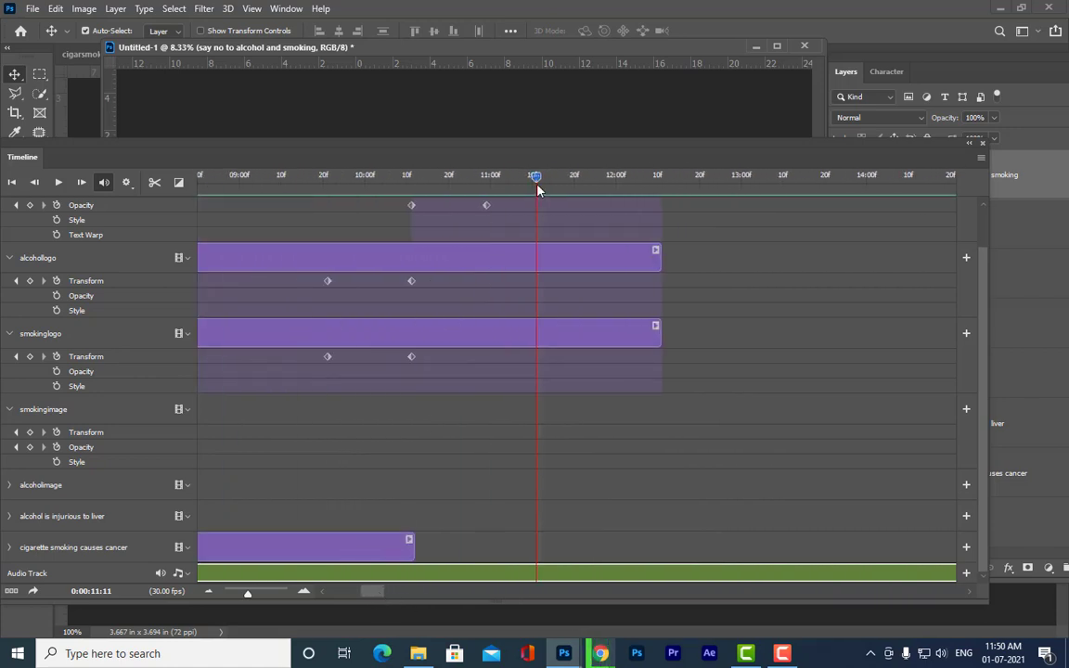
drag(536, 179, 418, 221)
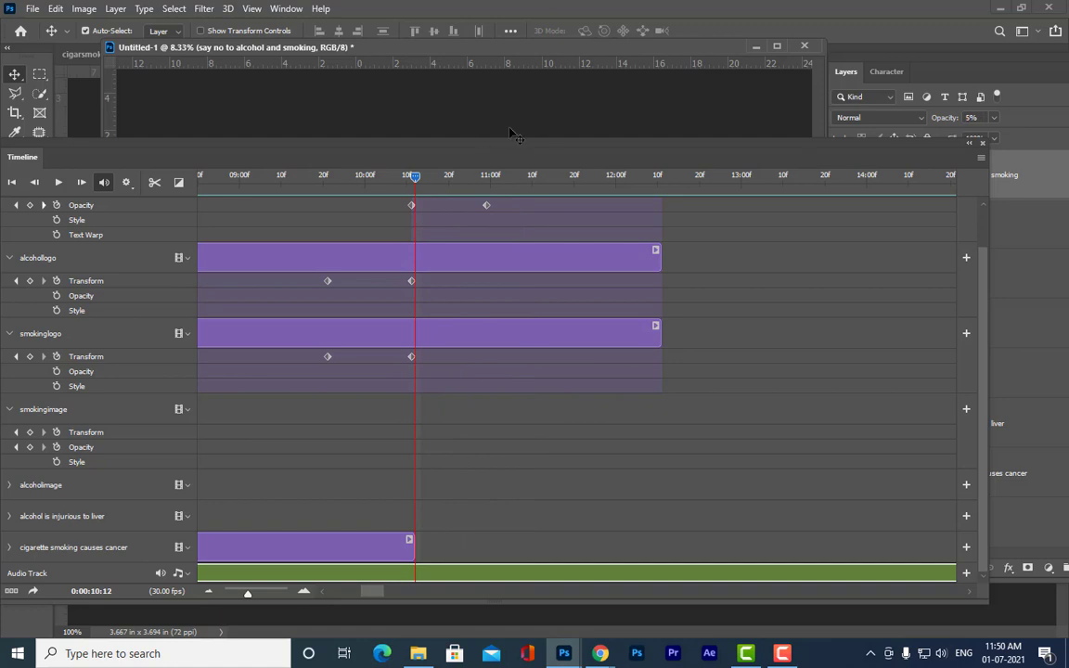
drag(489, 148, 504, 188)
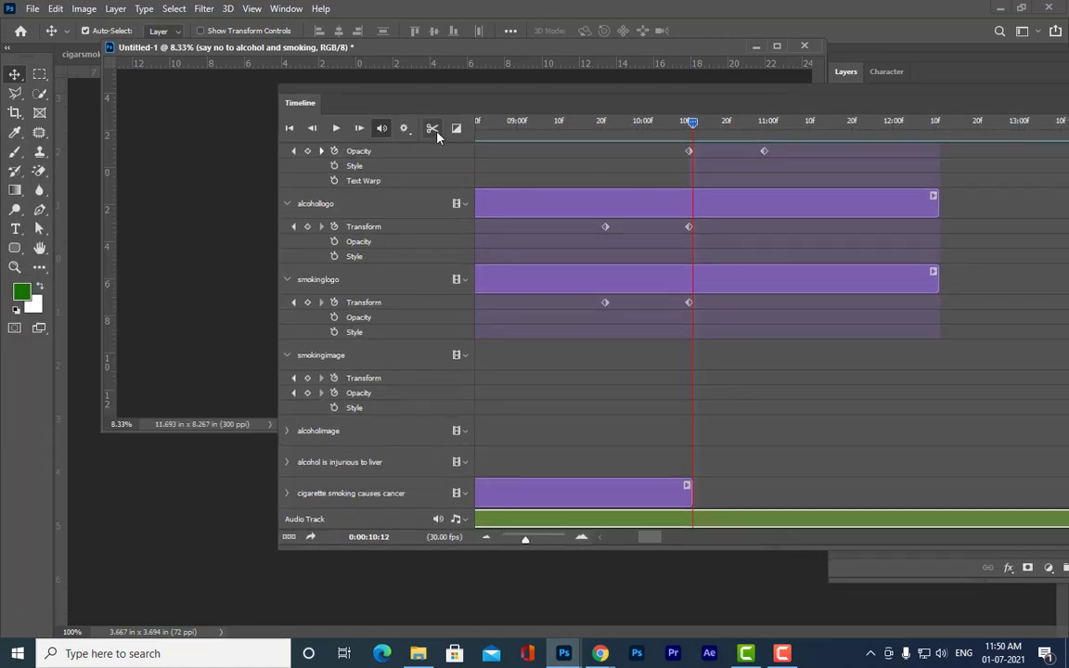
click(672, 525)
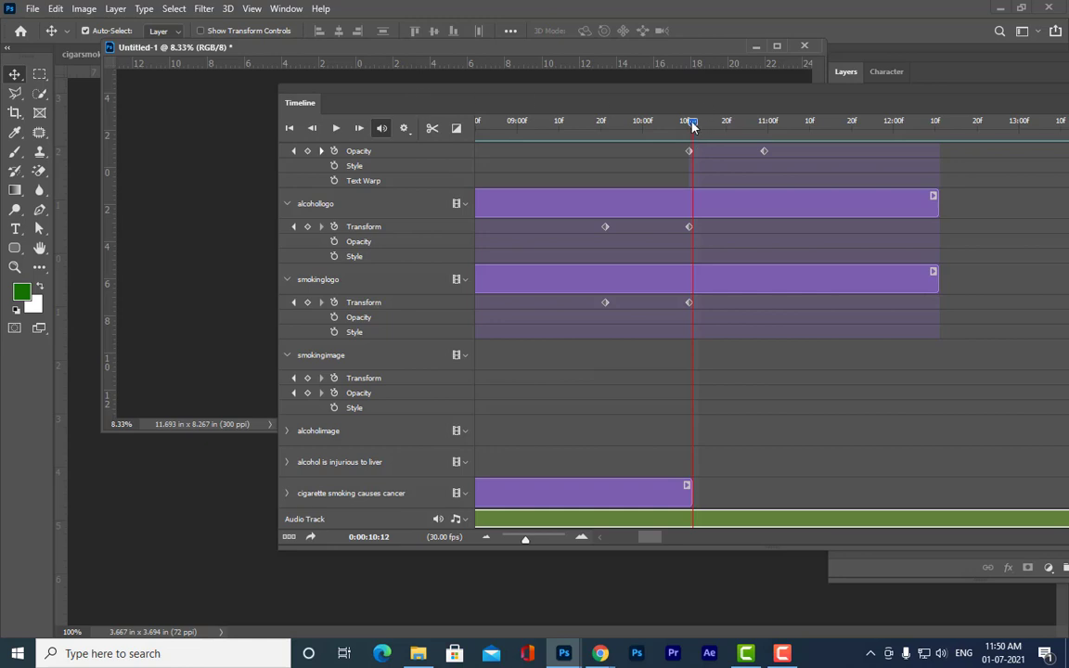
drag(692, 130, 940, 137)
click(433, 128)
Step: Delete the leftover part of the music clip that follows the split
drag(776, 103, 547, 129)
click(811, 544)
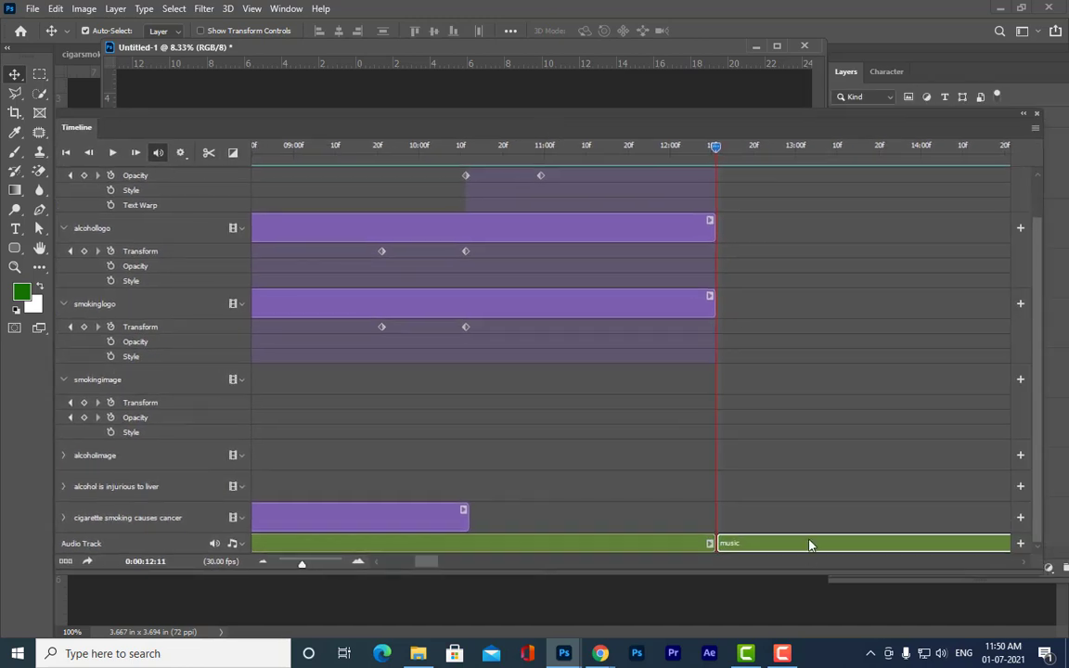
key(Delete)
Step: Fit the whole animation in the timeline and preview it from the first frame with the trimmed music
scroll(1038, 345, up, 2)
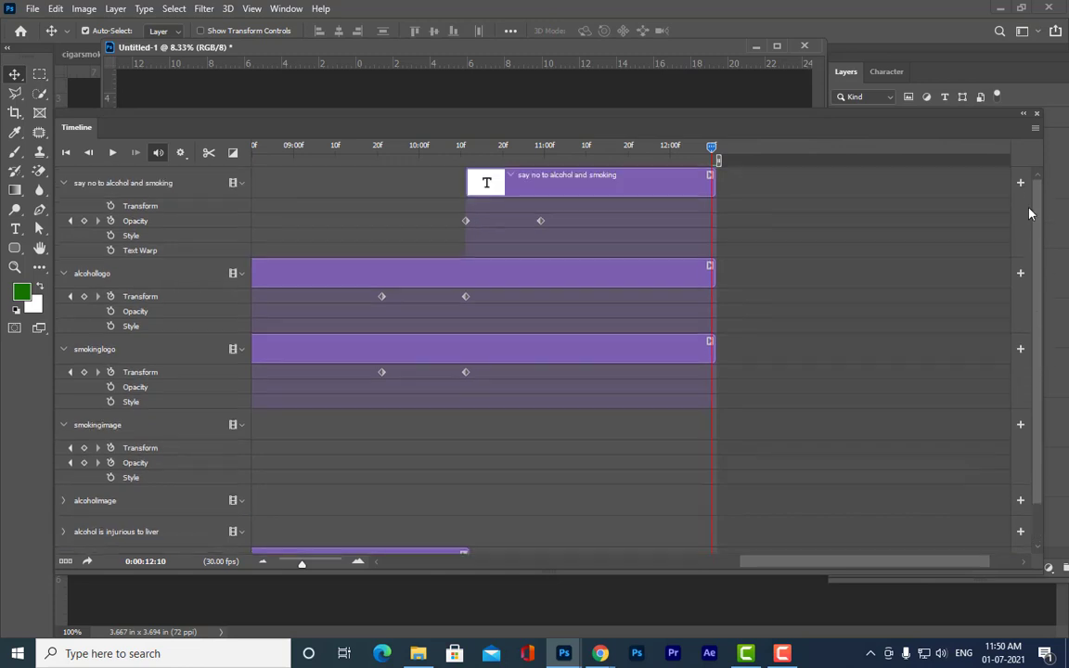
drag(714, 149, 389, 148)
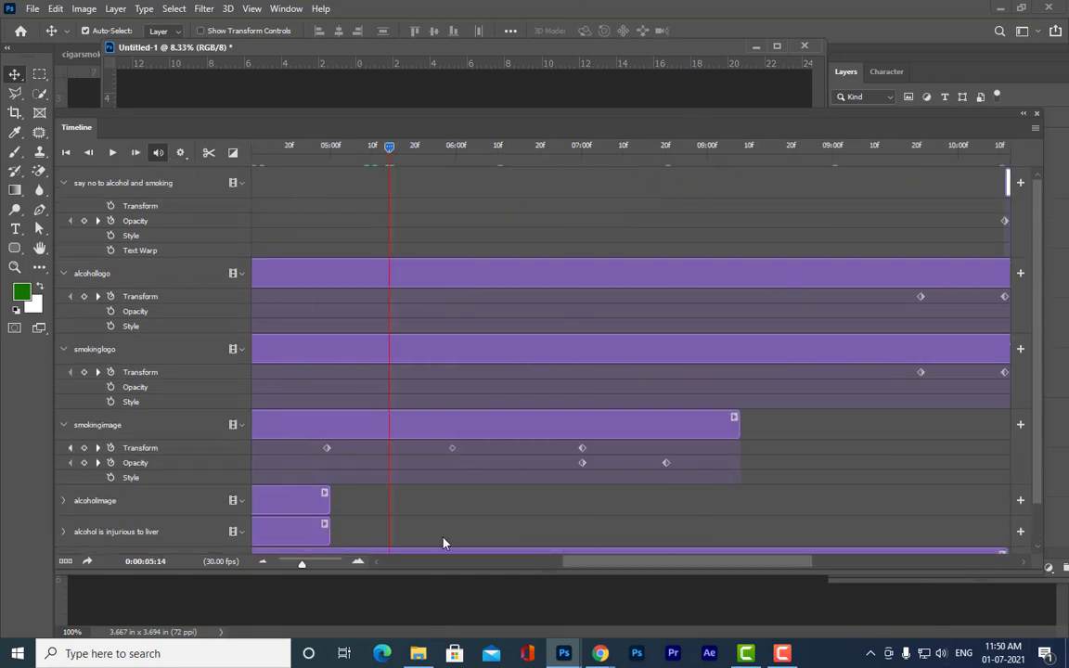
drag(303, 568, 293, 568)
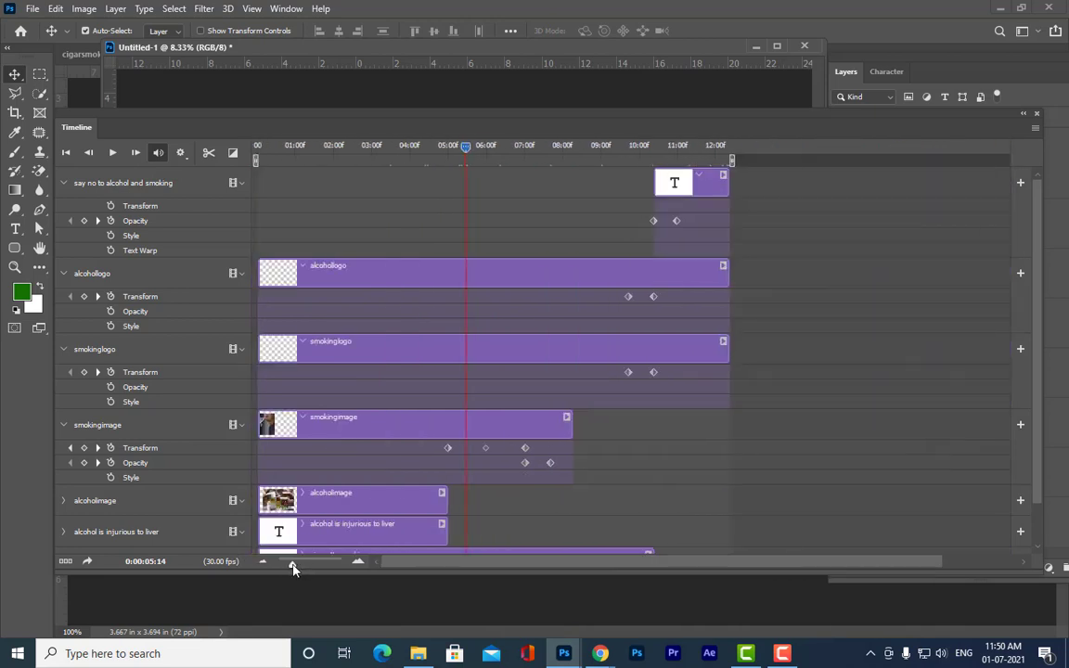
key(Home)
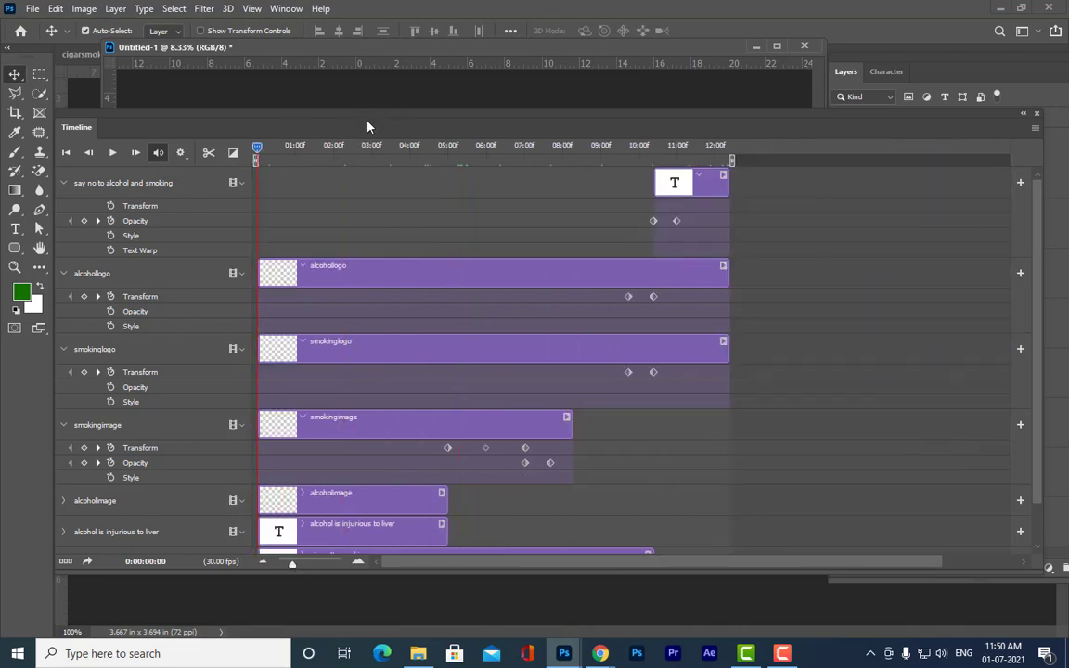
drag(375, 119, 575, 377)
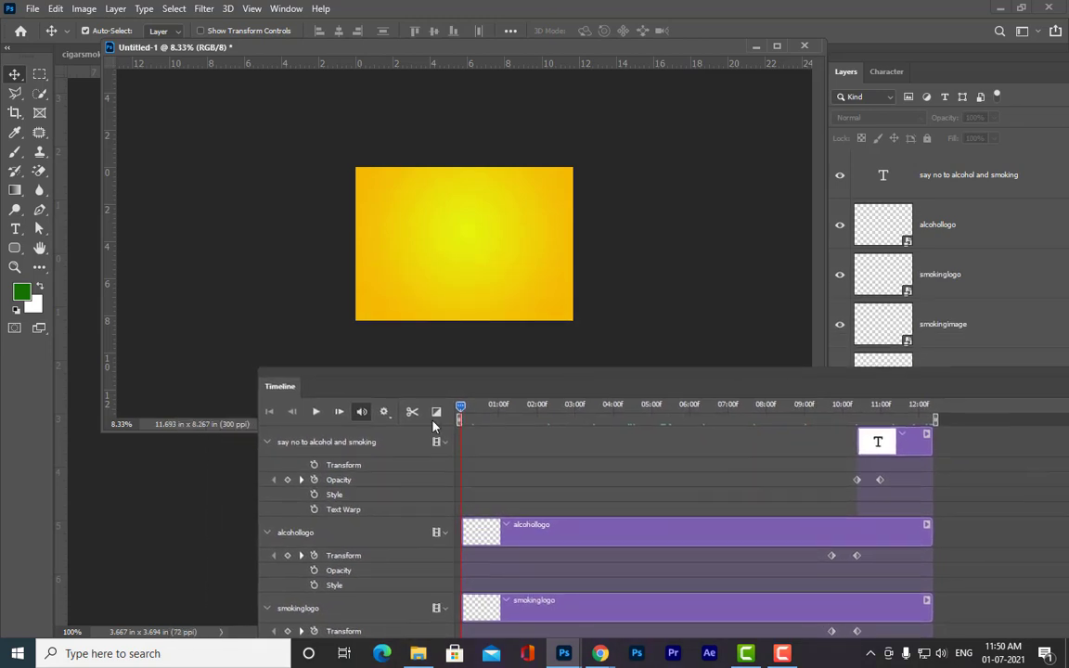
click(315, 412)
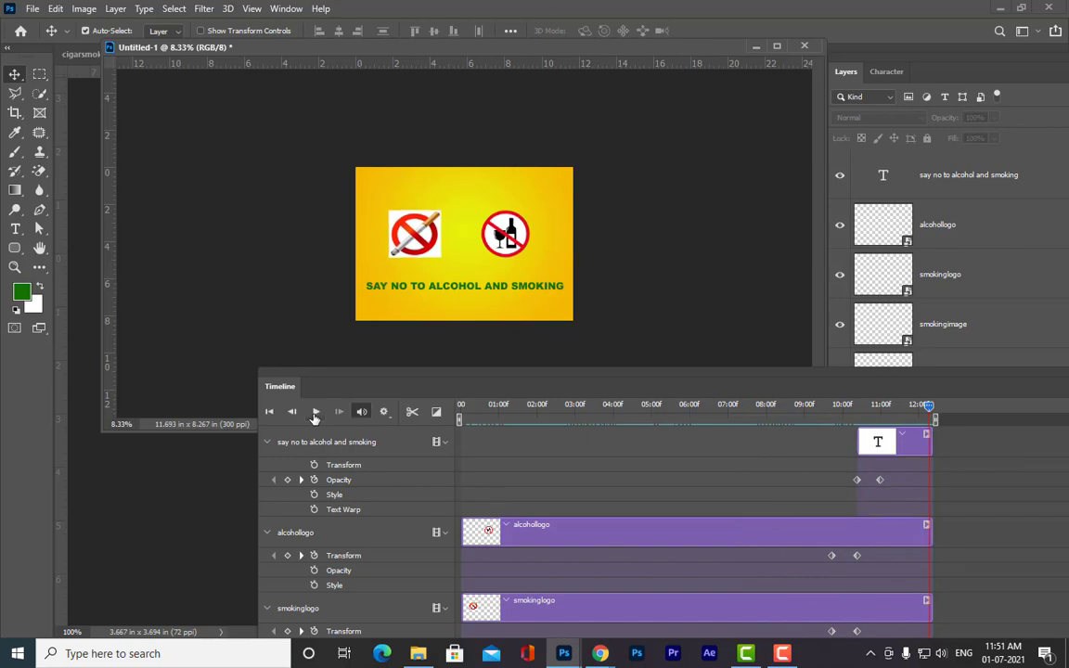
Step: Start a video render of the timeline and name the output file cigaretteandalcohol.mp4
drag(587, 382, 542, 241)
click(32, 8)
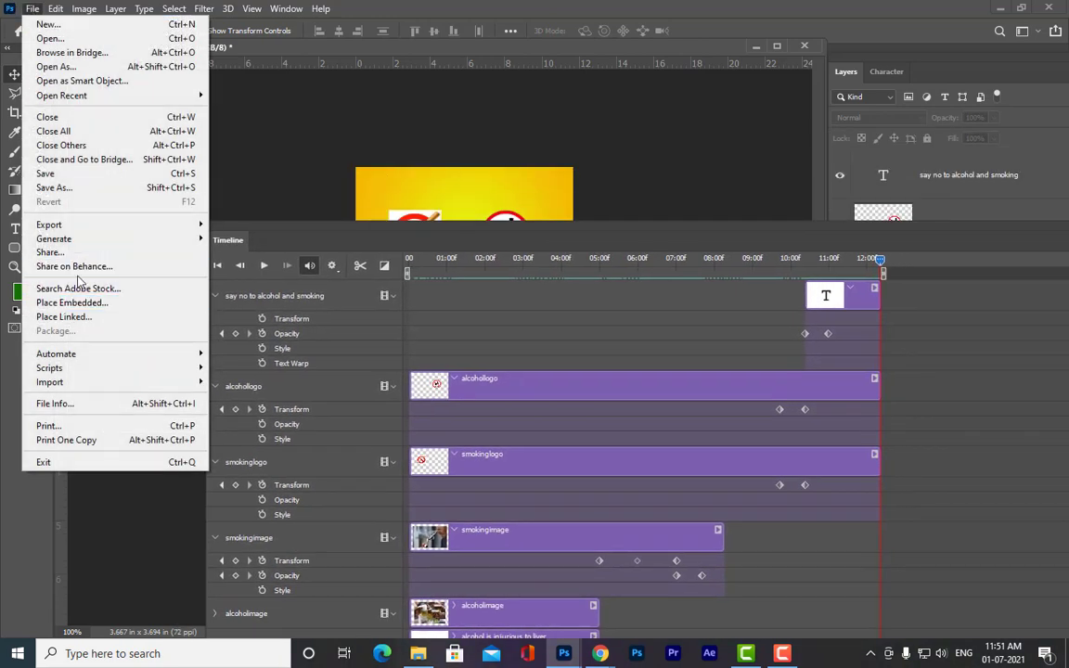
mouse_move(87, 224)
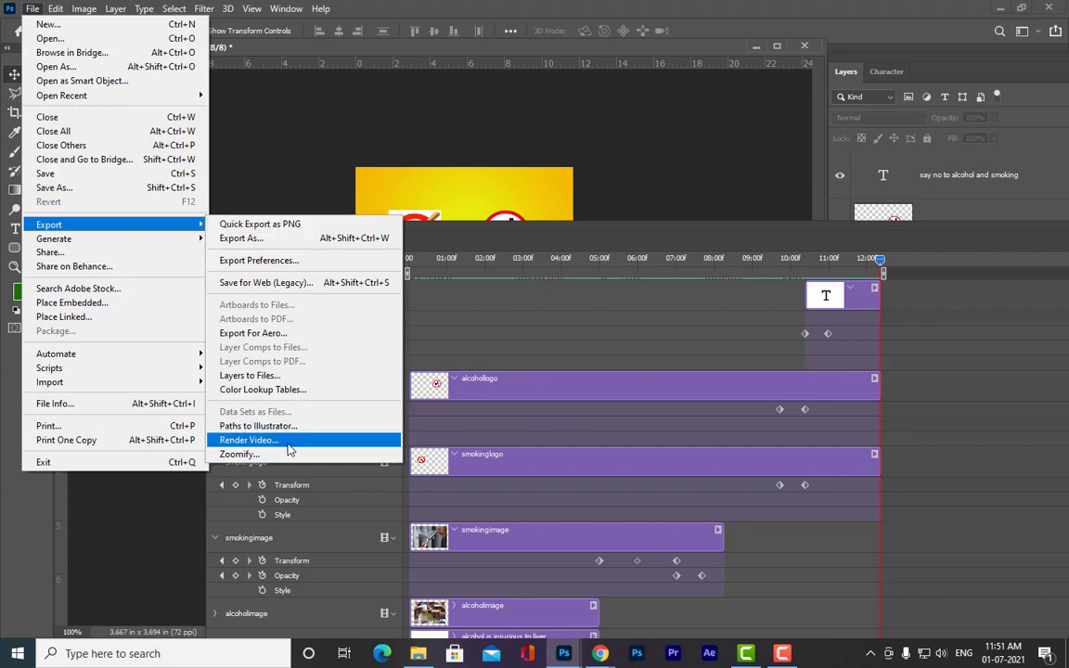
click(289, 442)
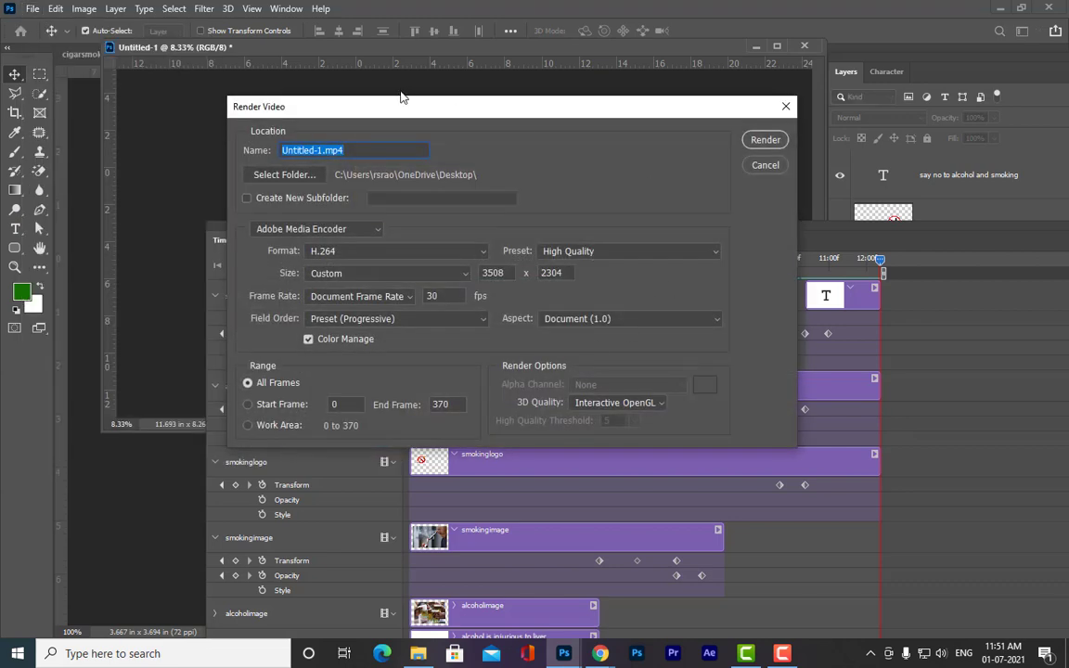
drag(413, 114, 725, 184)
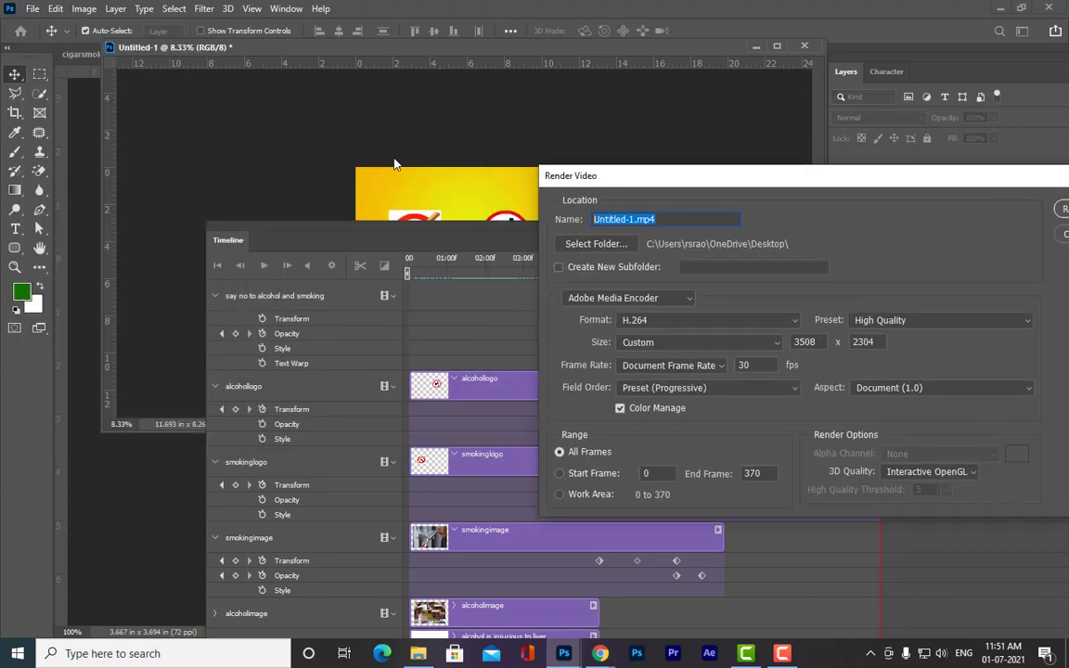
text(cigaretteandalcohol)
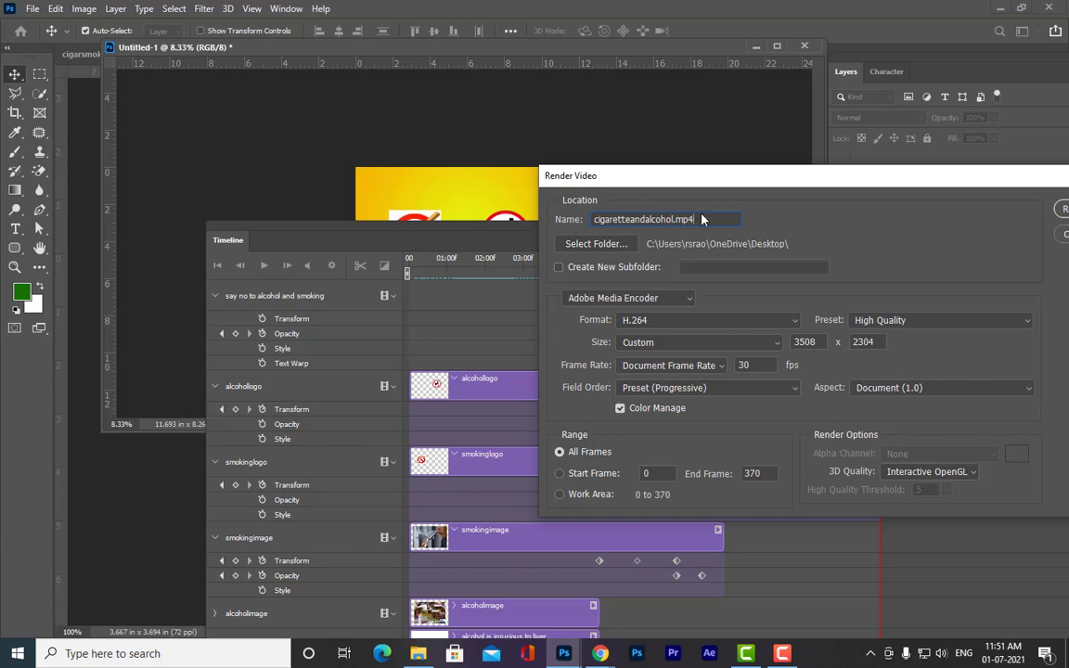
drag(719, 178, 568, 169)
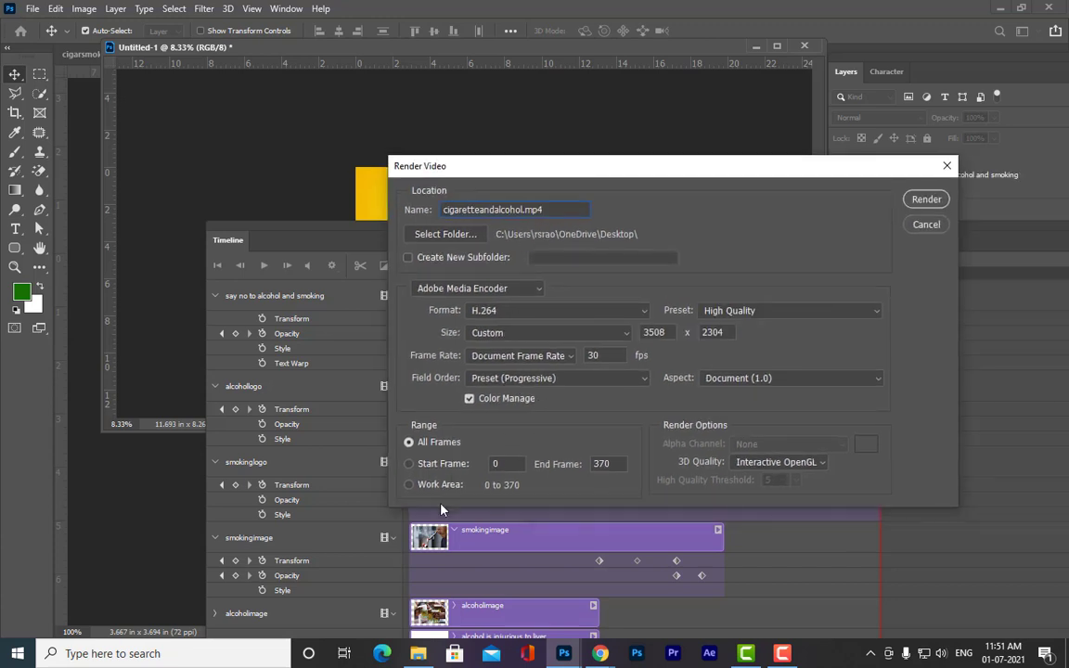
Step: Limit the render range to the work area, choose the PAL DV preset and render the video
click(413, 485)
click(784, 311)
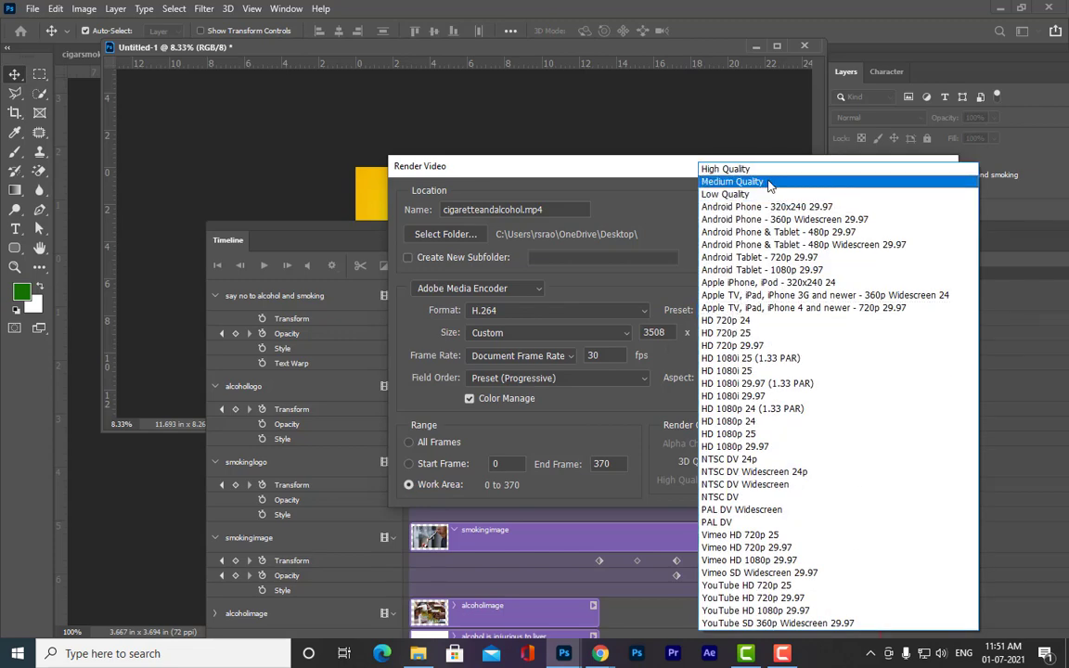
click(748, 524)
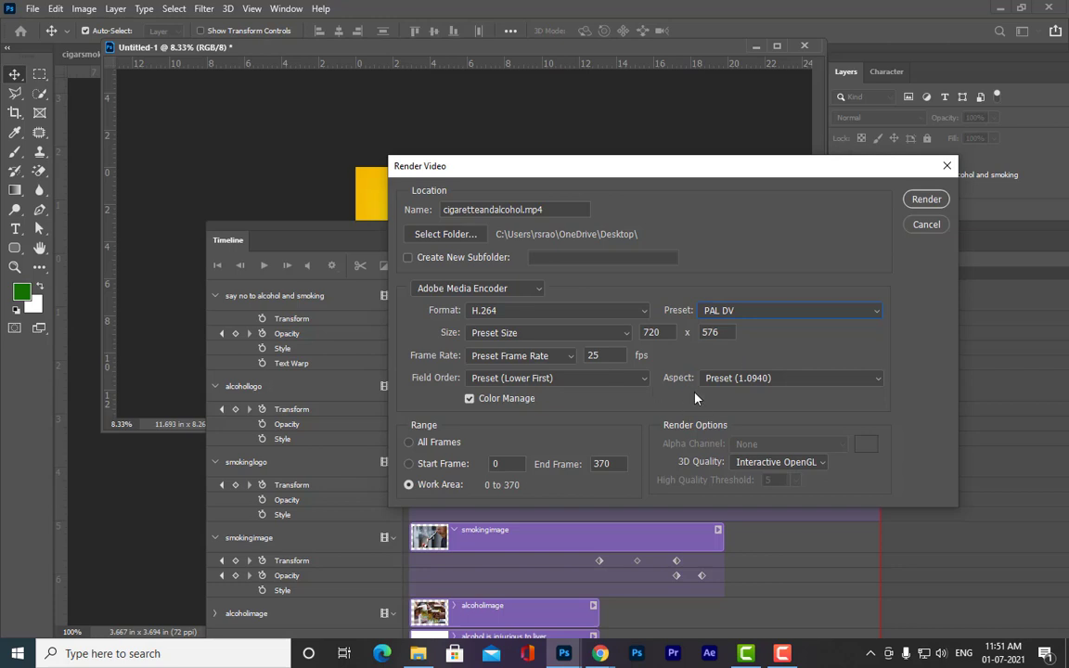
drag(710, 168, 650, 166)
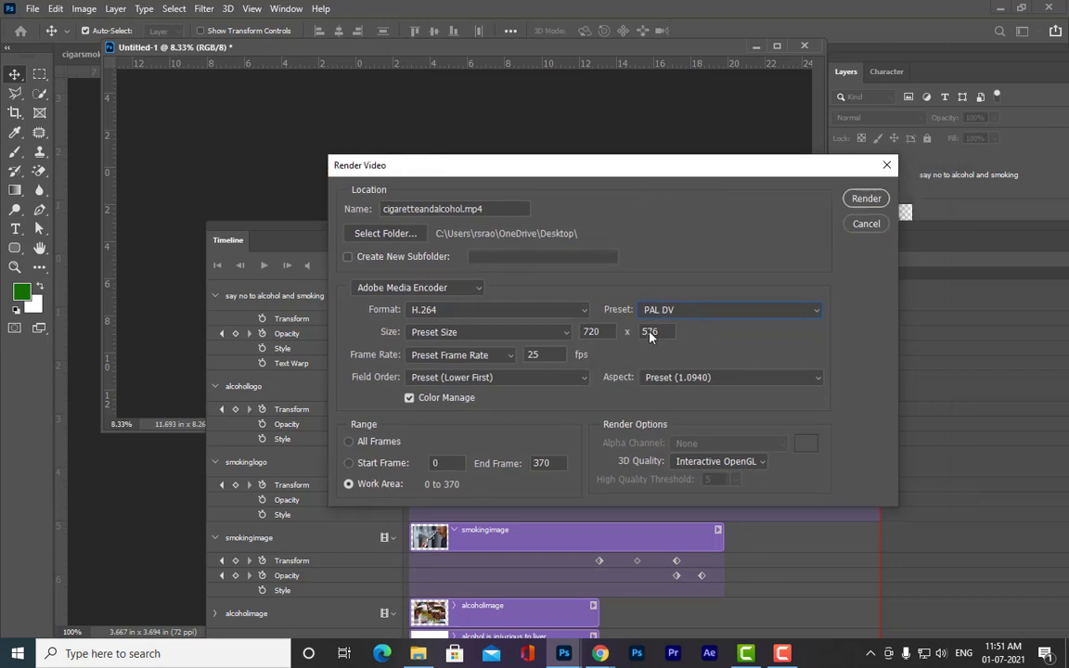
click(865, 198)
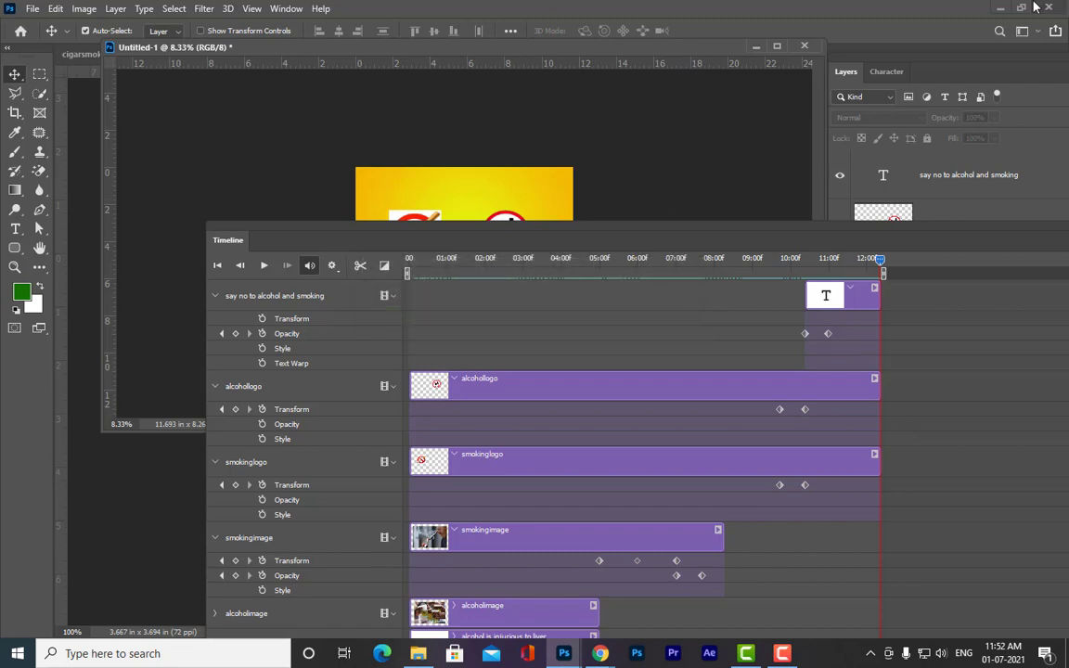
Step: Switch to the desktop and play the rendered cigaretteandalcohol video in the media player
click(1003, 8)
key(super+d)
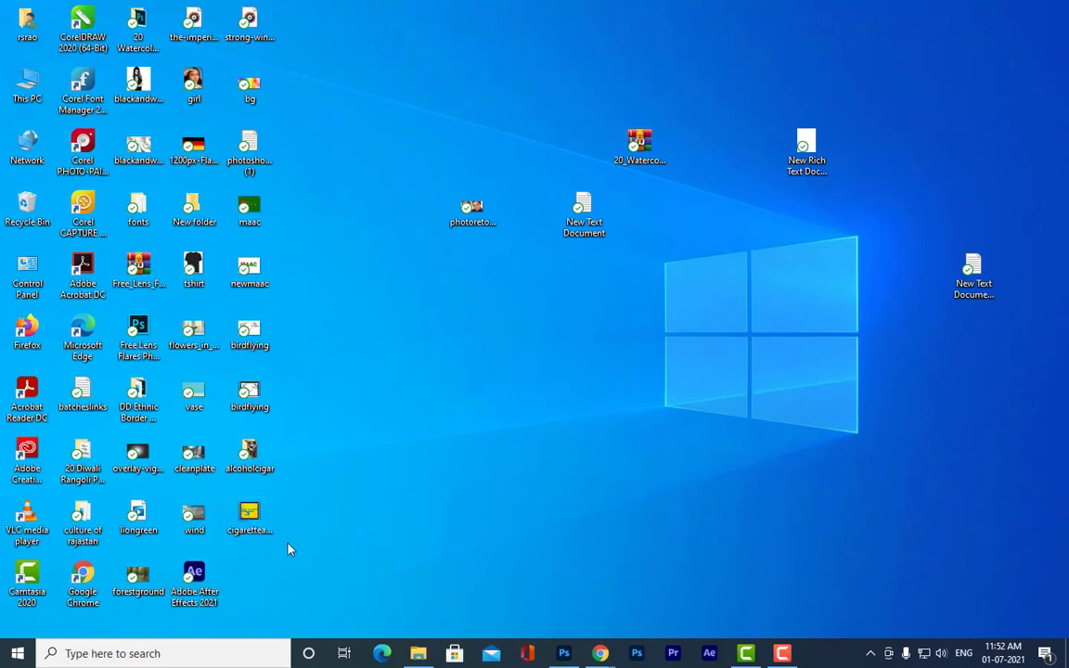
double_click(248, 515)
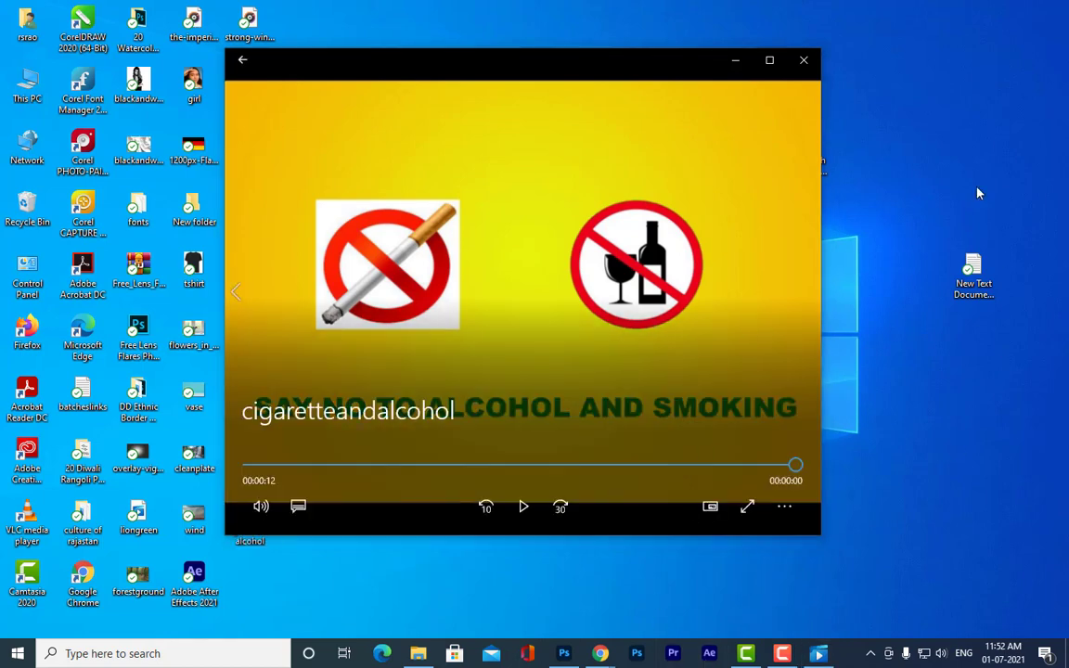
drag(523, 59, 573, 61)
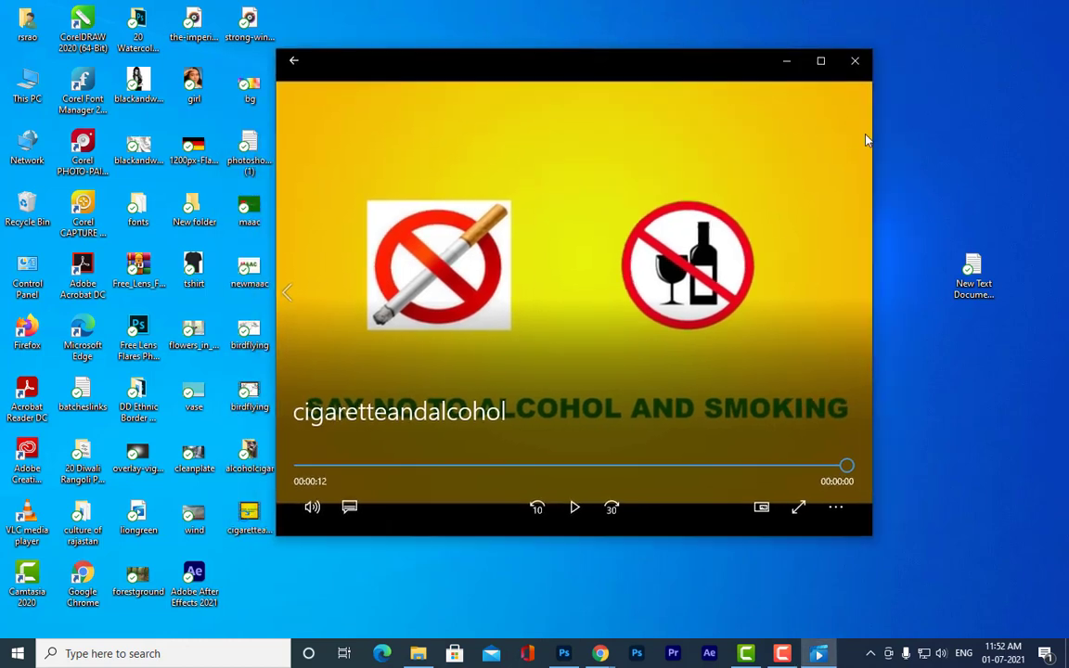